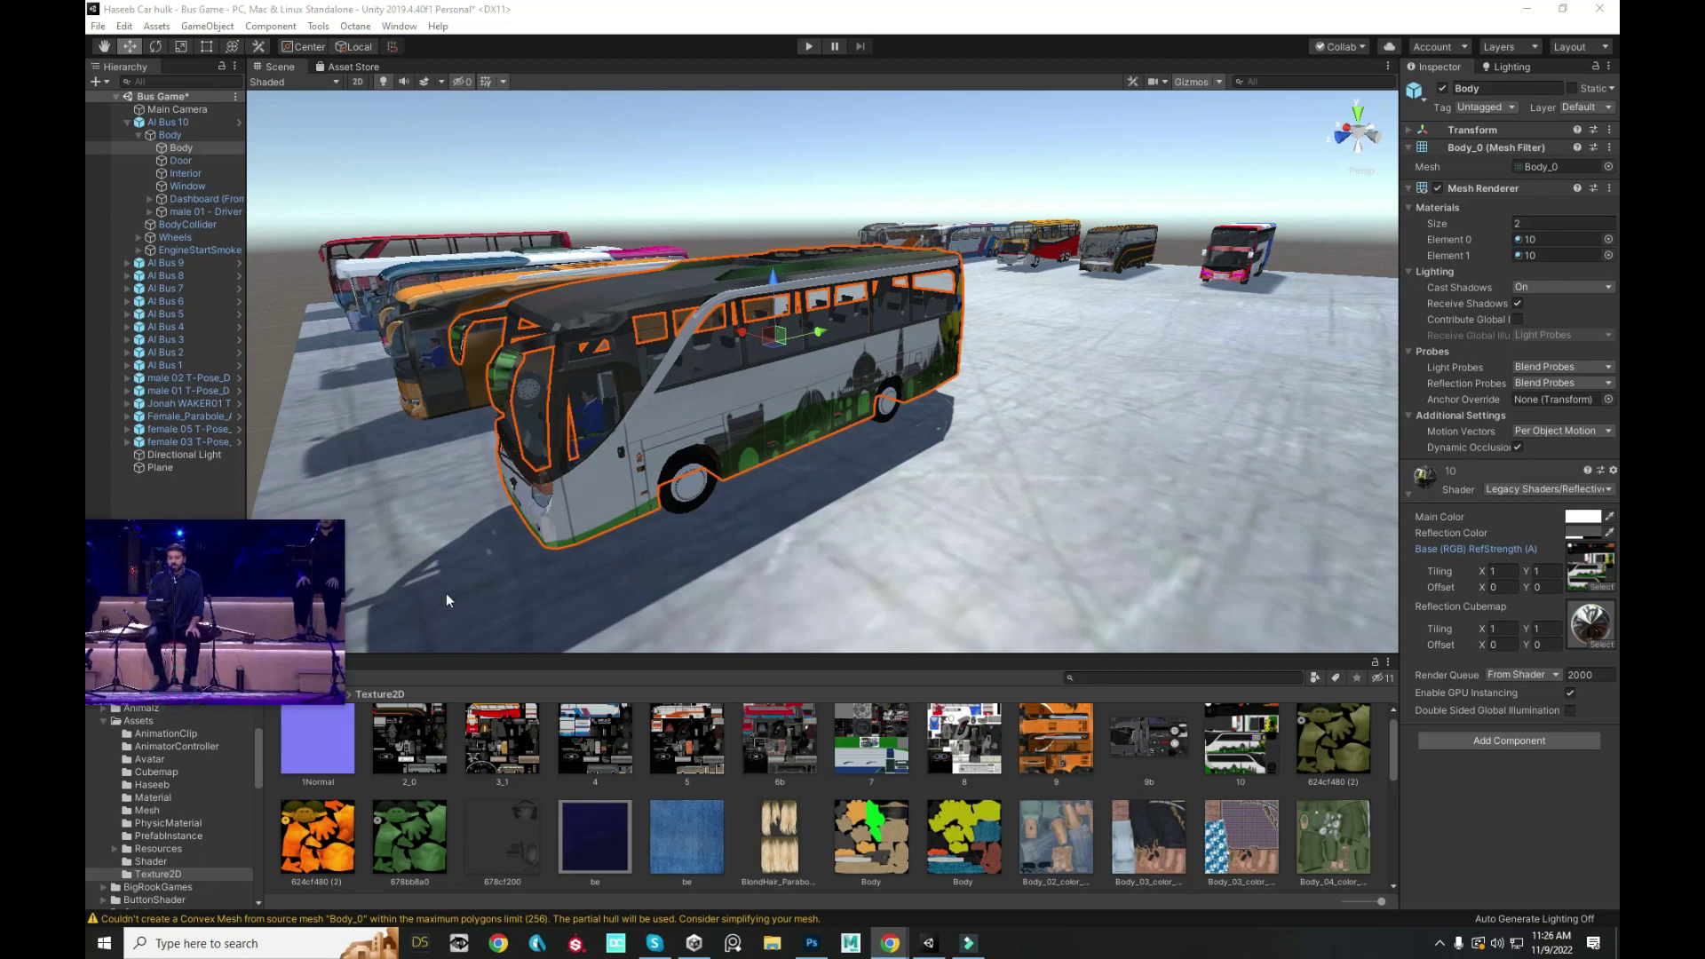
- Orbit the Unity Bus Game scene and select the bus Body
left_click_drag(193, 658, 190, 956)
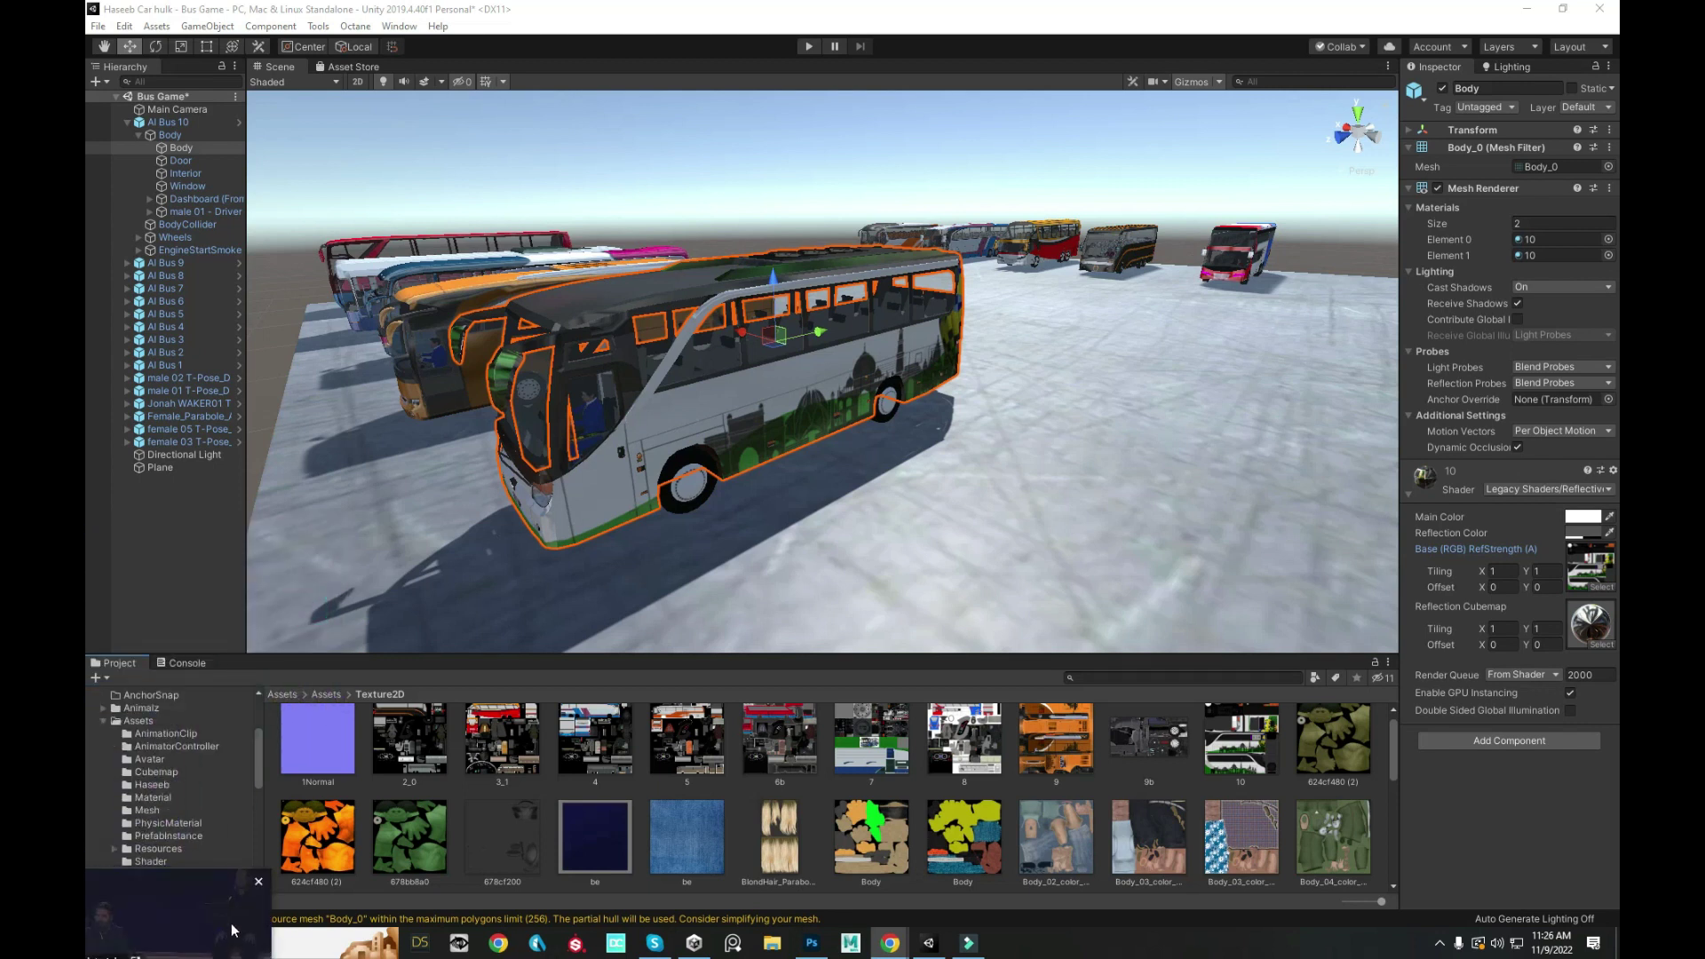
left_click_drag(723, 412, 608, 376)
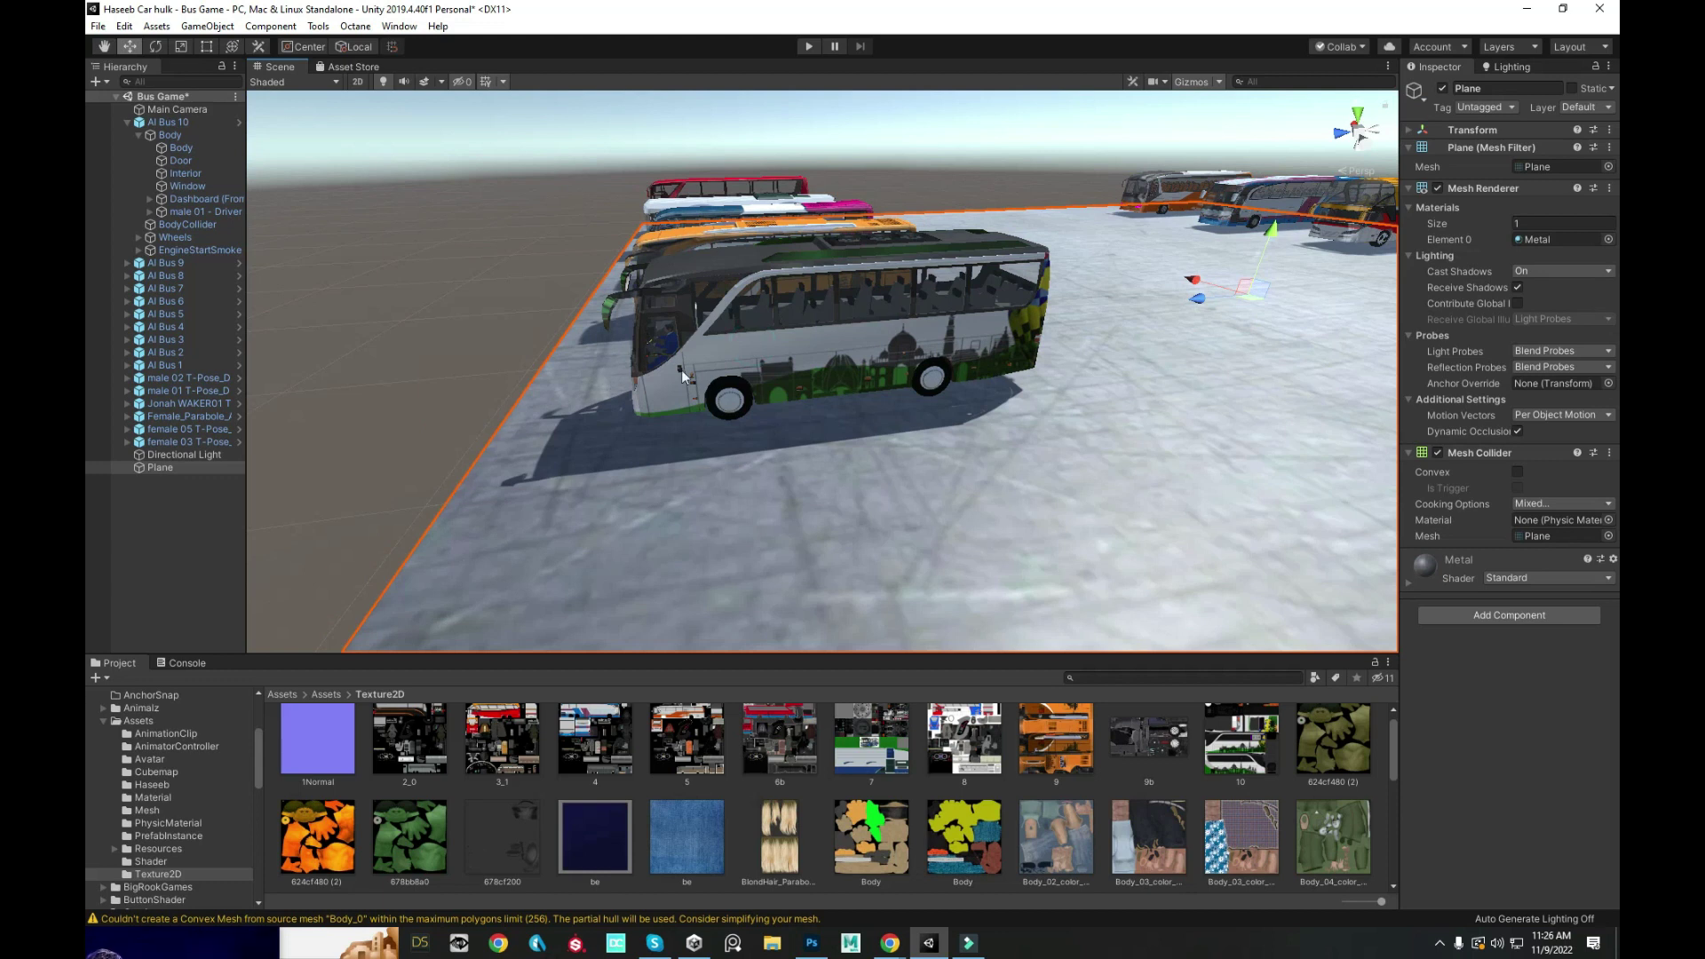
left_click(819, 336)
mouse_move(819, 336)
left_mouse_down()
mouse_move(841, 249)
mouse_move(1062, 405)
left_mouse_up()
- Locate the Body's Base (RGB) texture 10 in Texture2D and drag it toward Photoshop
left_click(1596, 582)
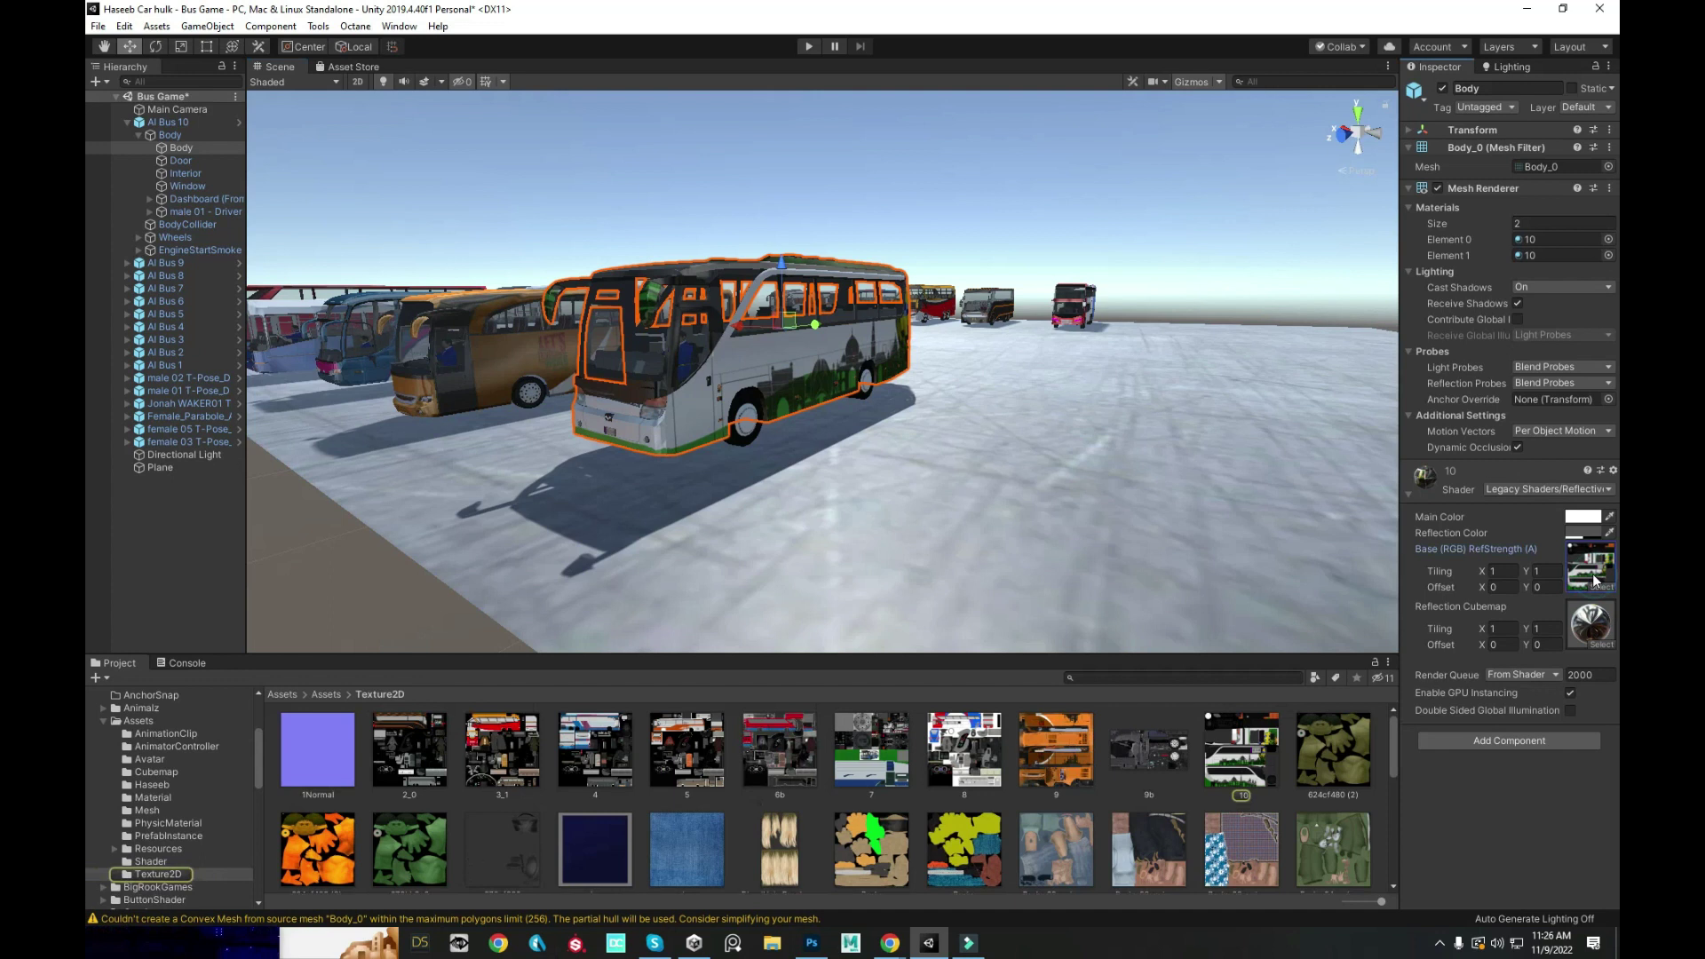
left_click(1231, 785)
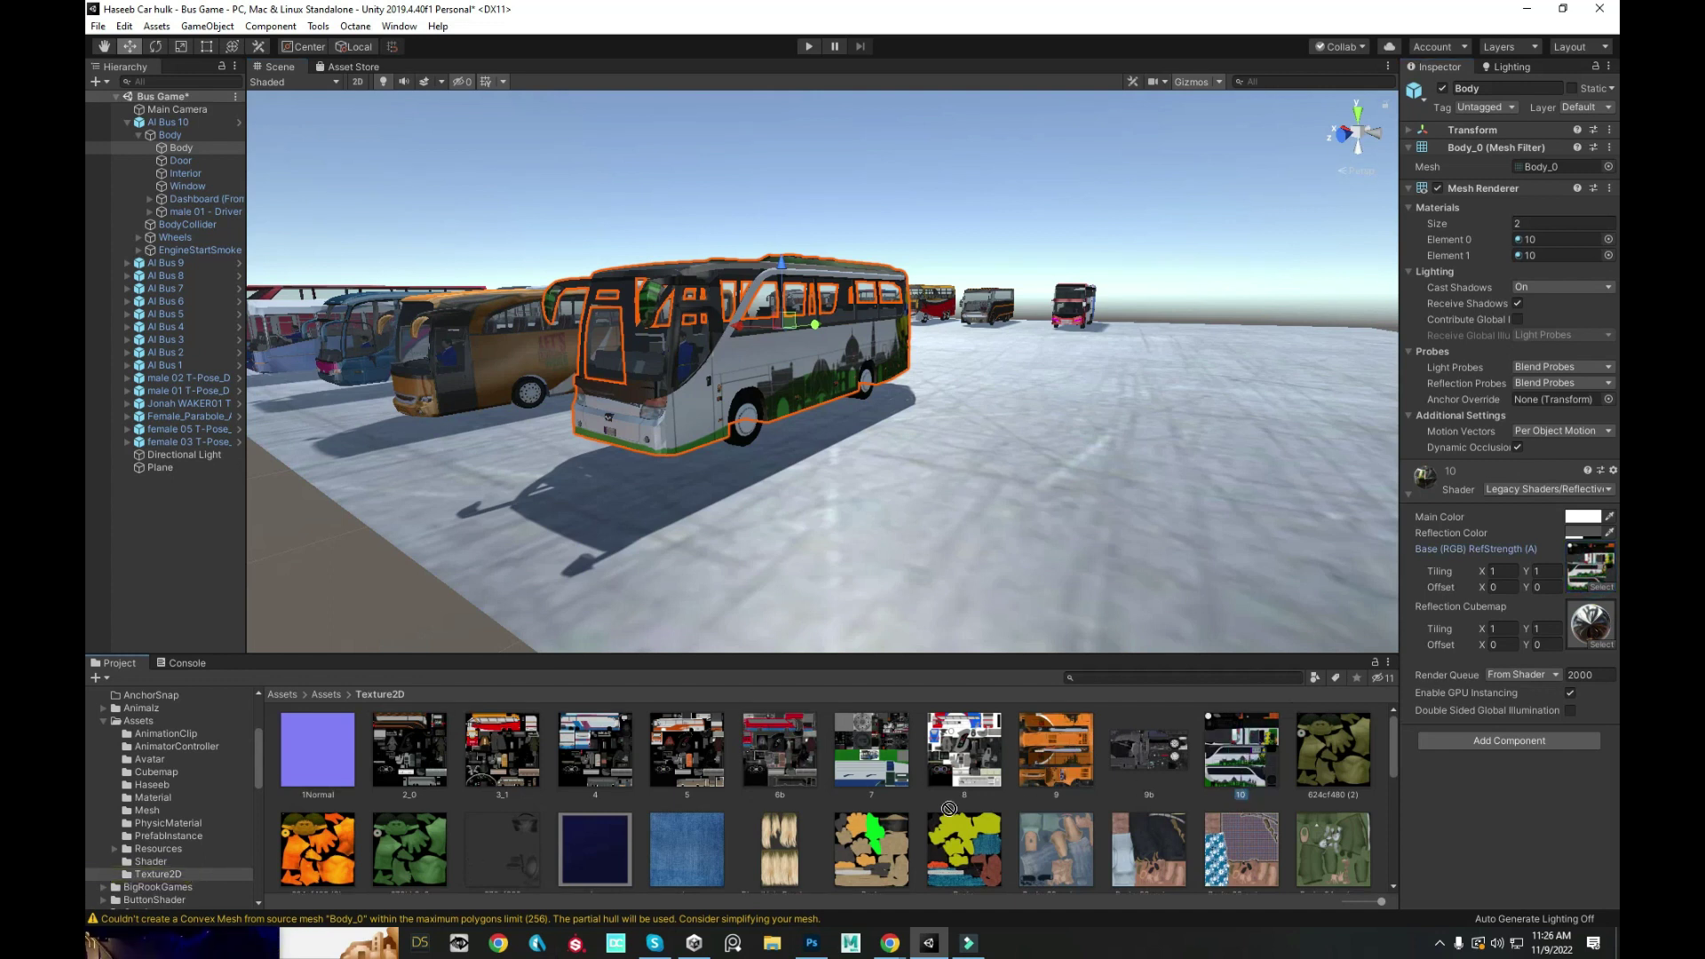
left_click_drag(948, 808, 817, 158)
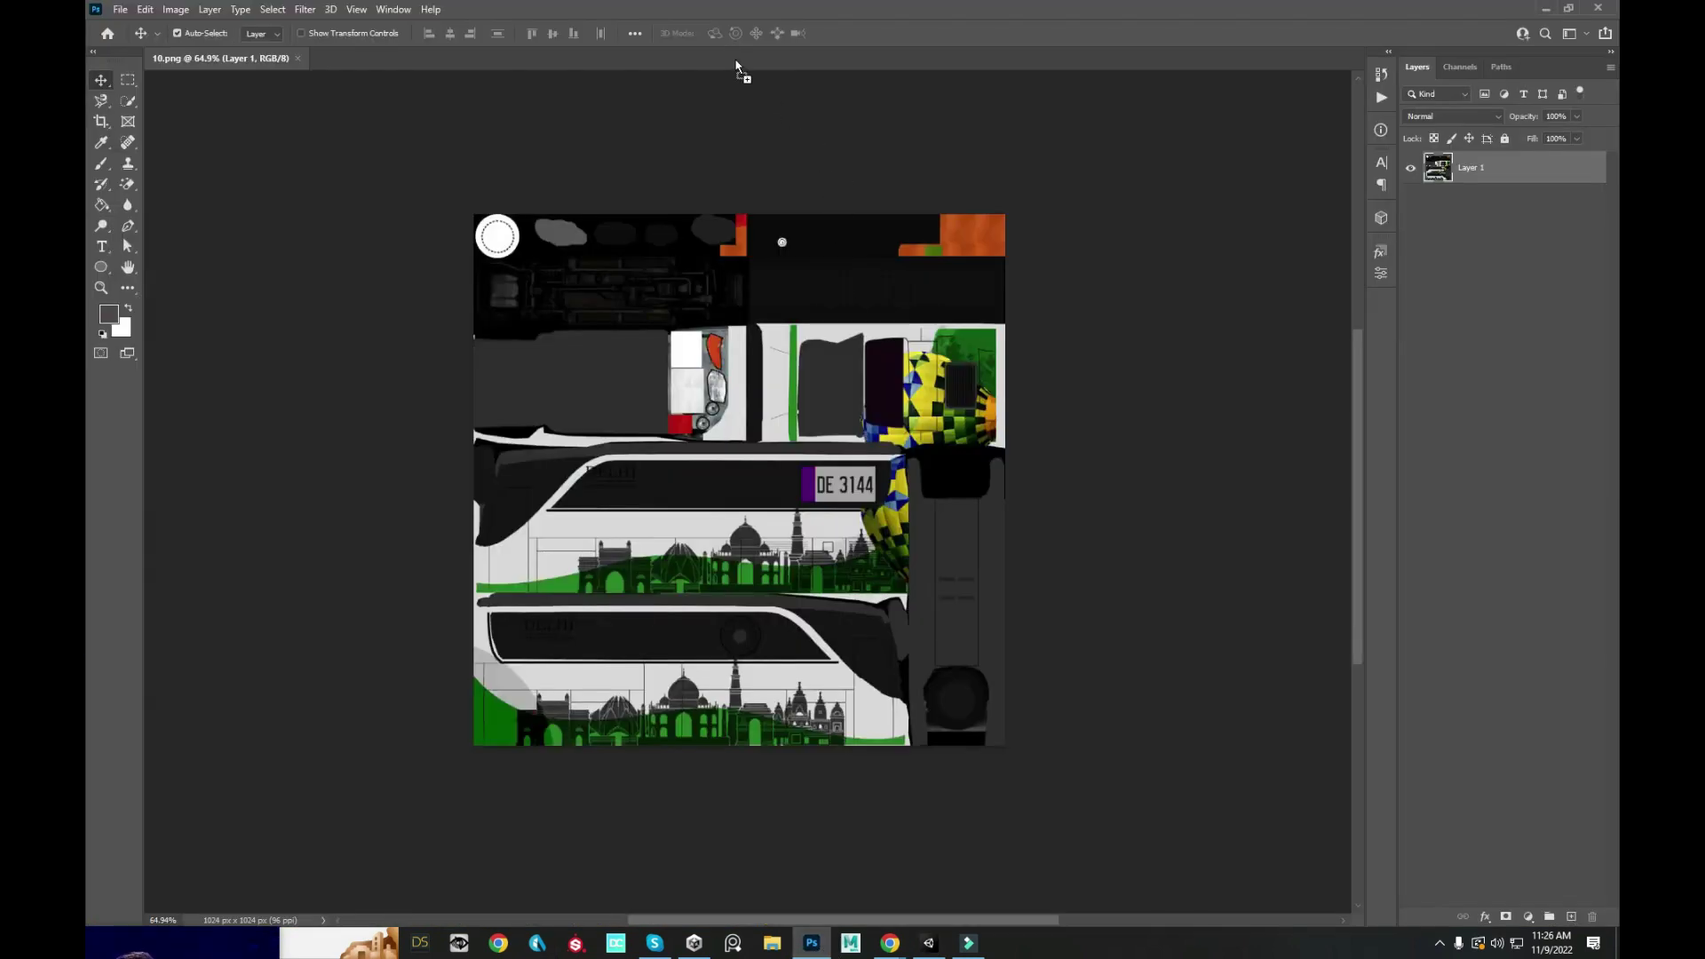
- Zoom into 10.png and marquee-select the lower side panel's Delhi skyline area
scroll(640, 434, "down", 2)
scroll(697, 430, "up", 3)
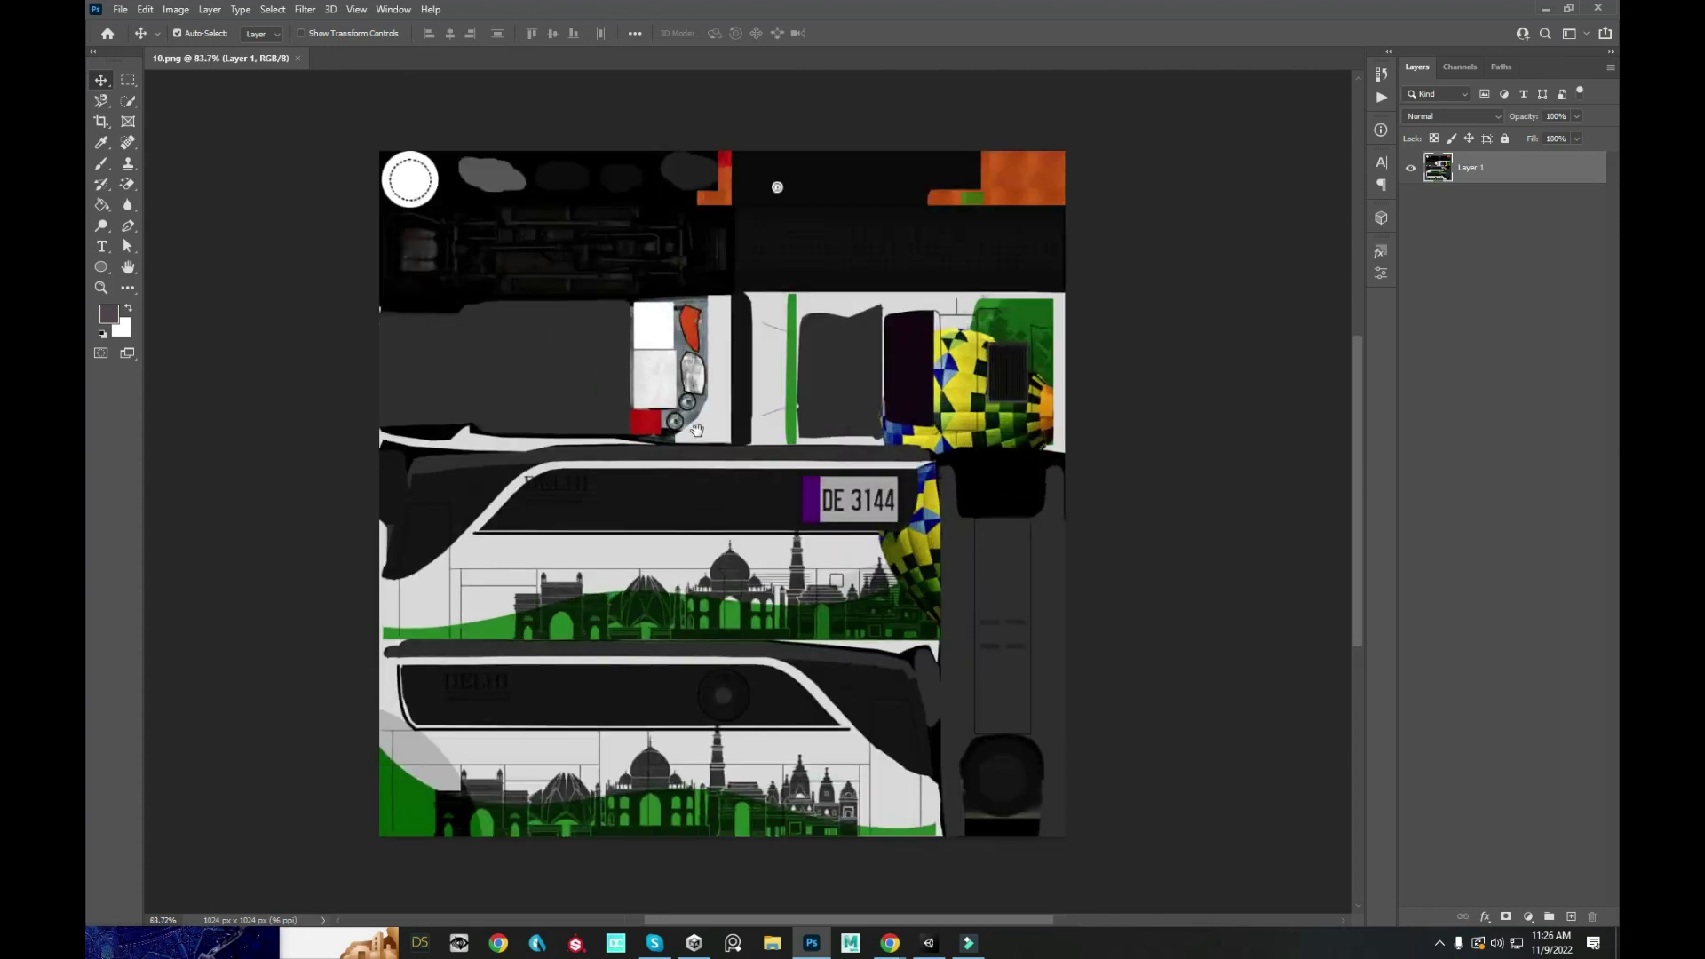
scroll(692, 416, "up", 2)
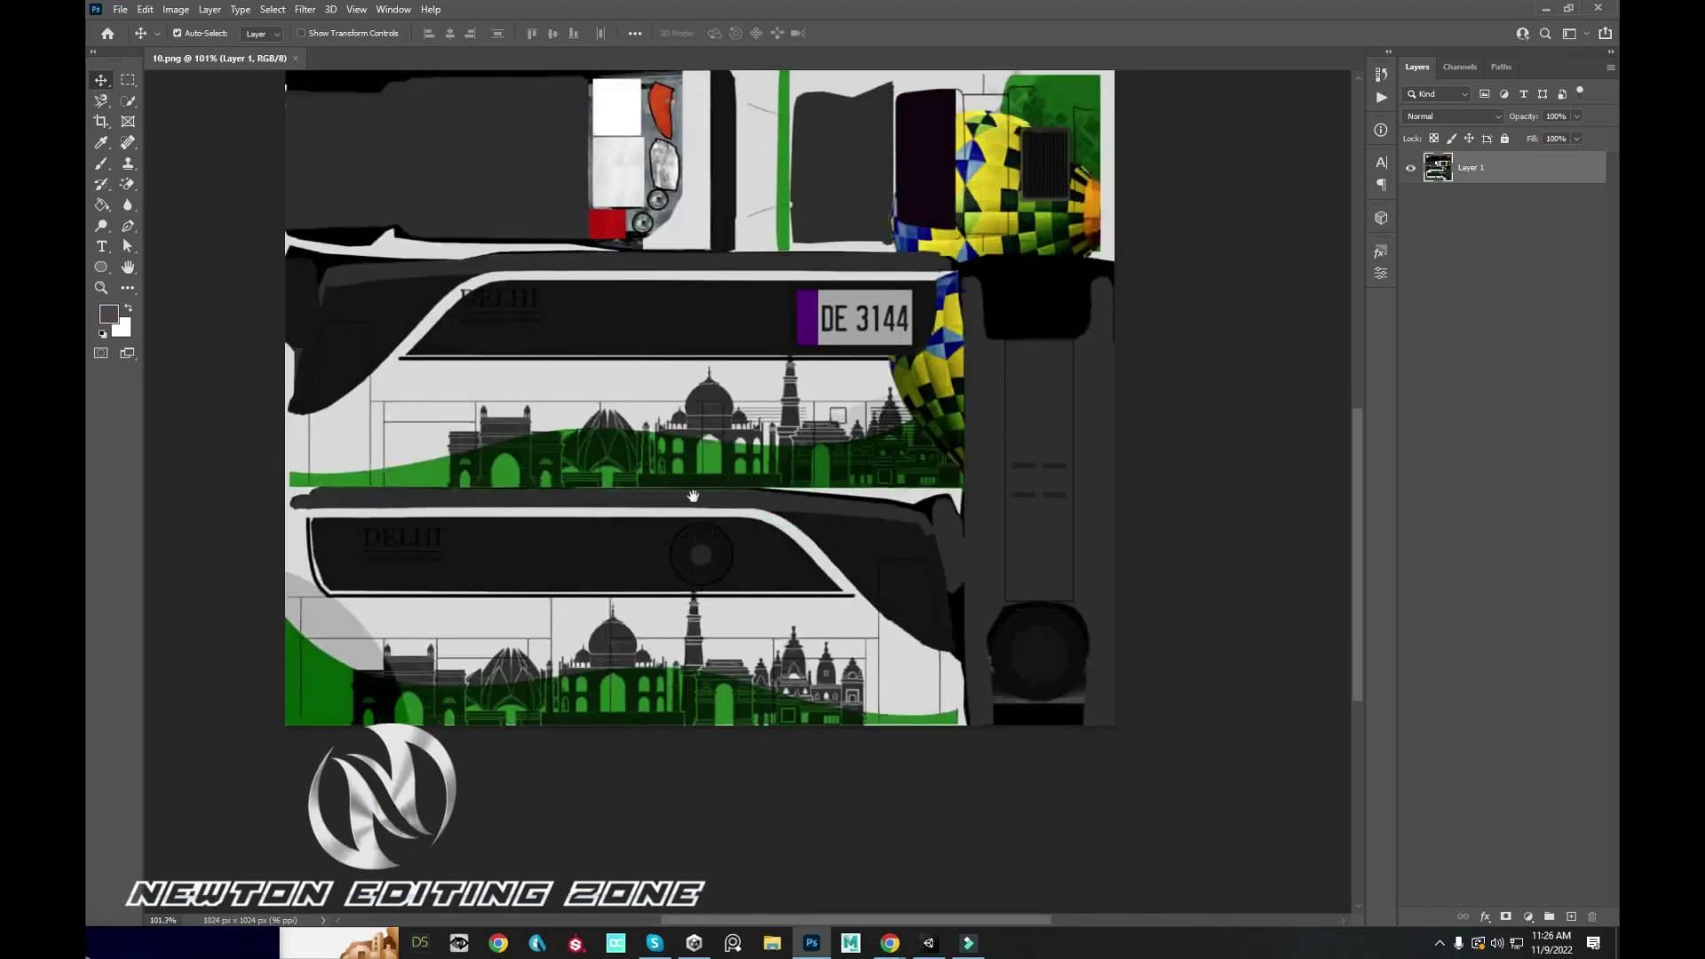
scroll(737, 396, "up", 2)
left_click_drag(736, 396, 752, 361)
key("m")
left_click_drag(231, 523, 957, 765)
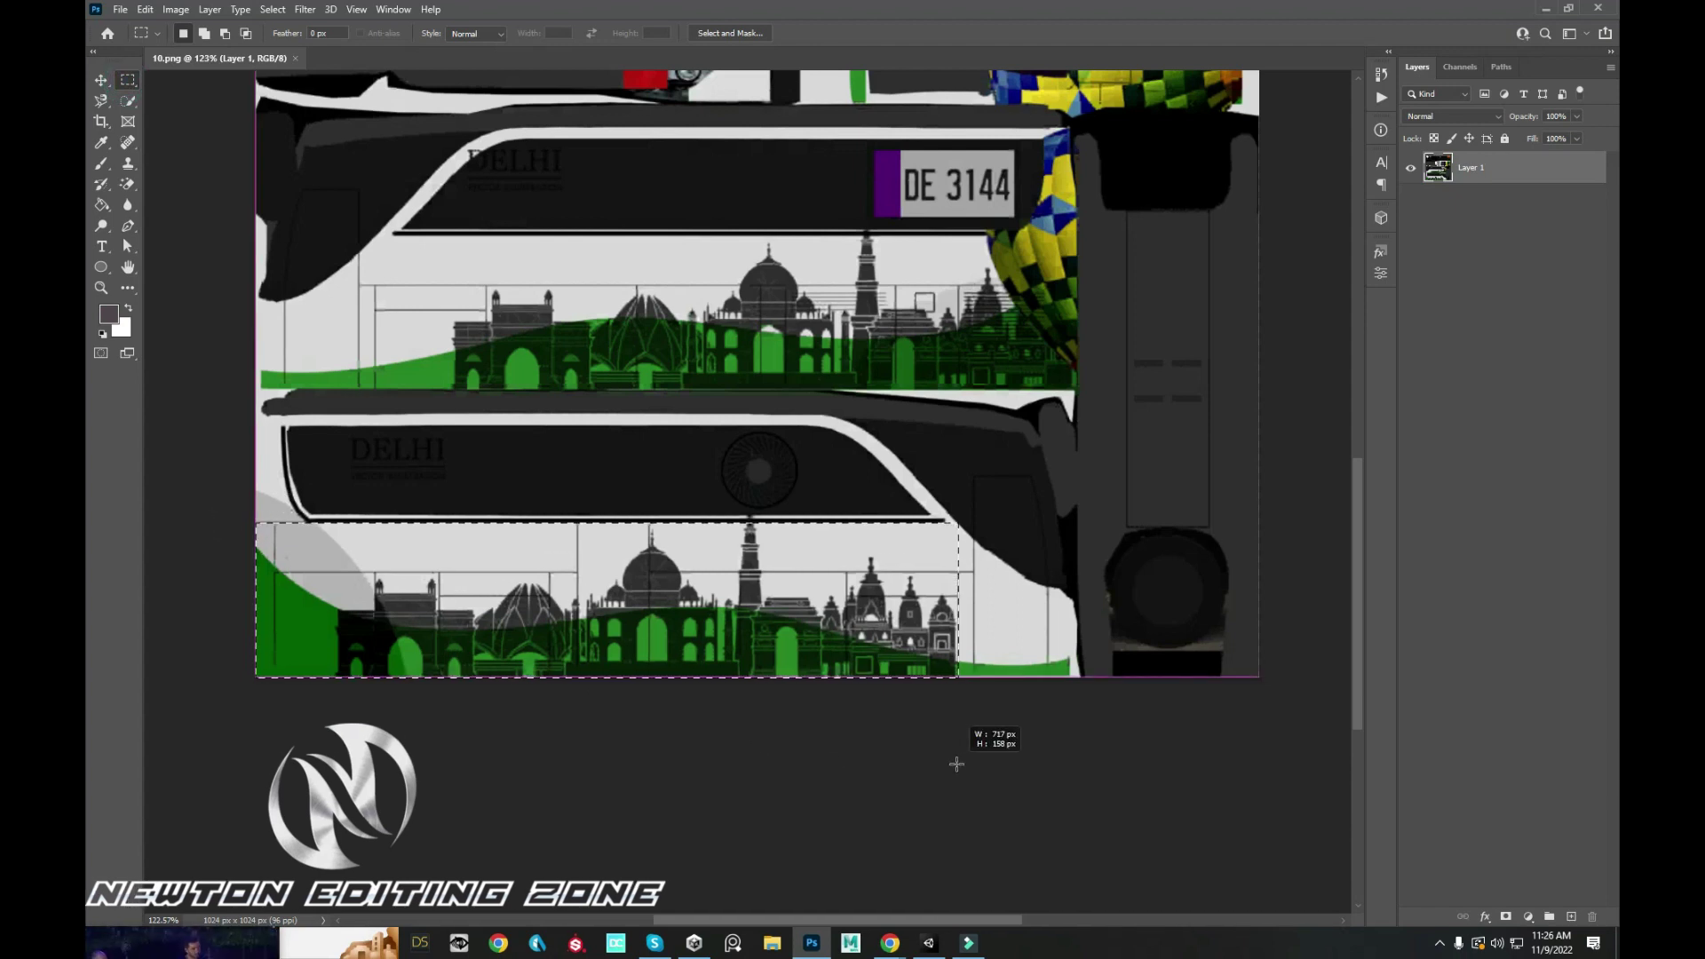
scroll(977, 621, "up", 6)
scroll(977, 622, "up", 5)
left_click_drag(890, 588, 860, 599)
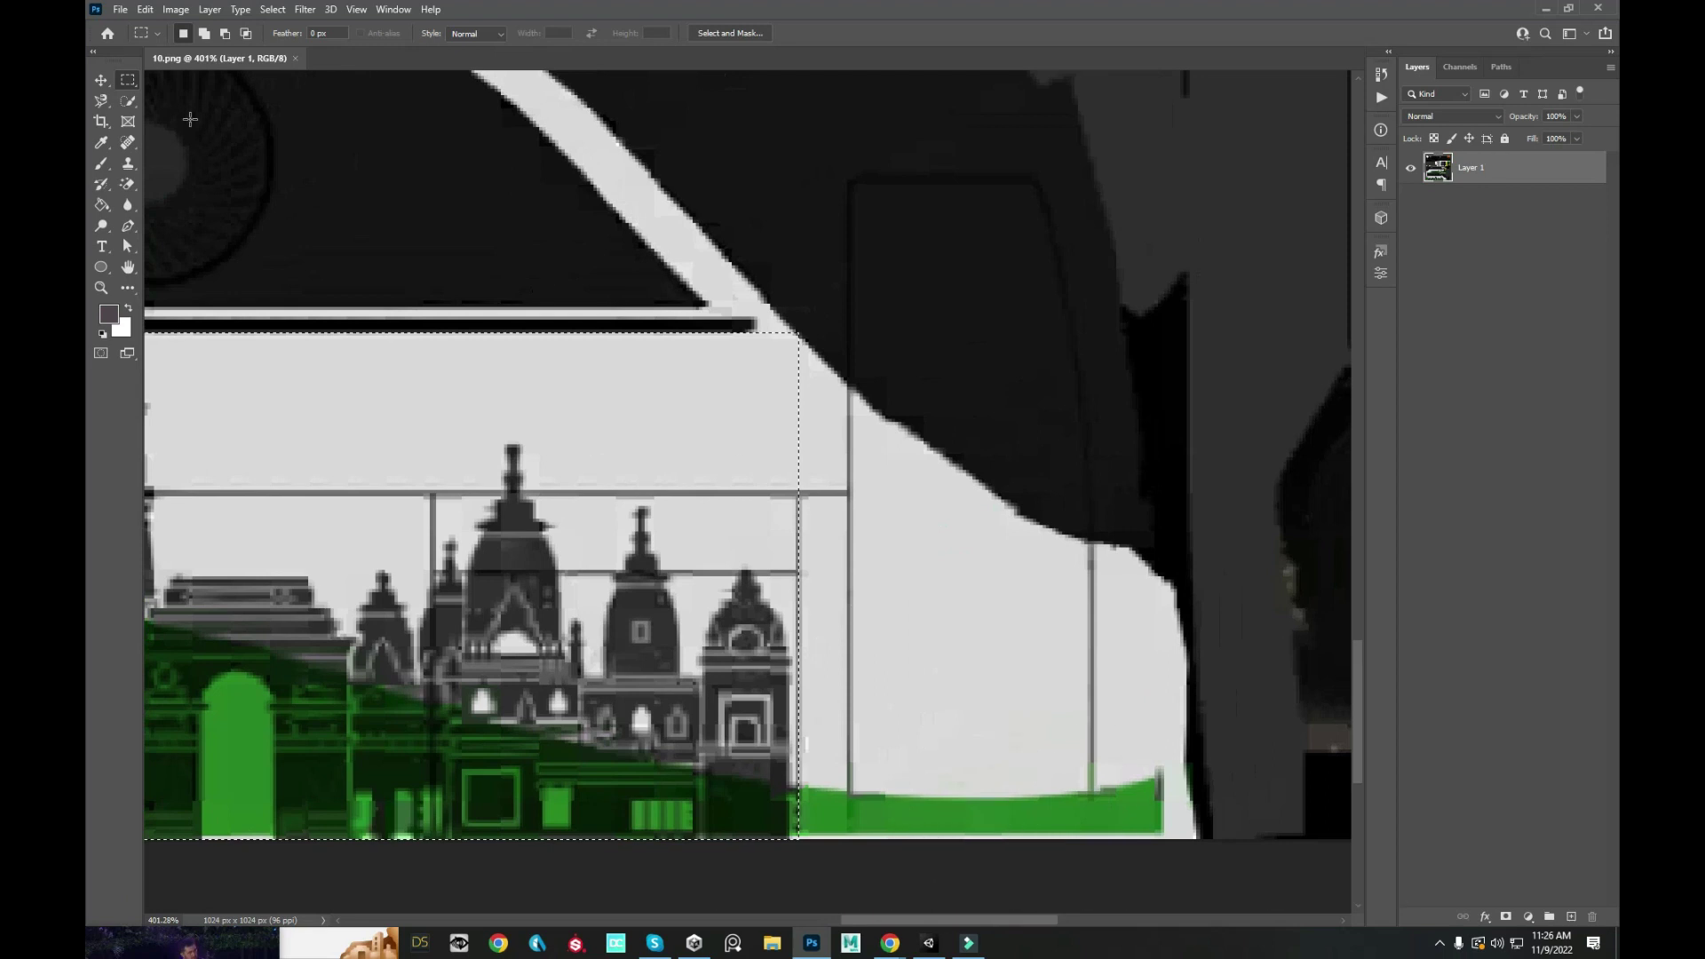
- Trace the panel's curved front edge with the Magnetic Lasso, adding it to the selection
right_click(101, 100)
left_click(182, 132)
left_click(793, 328)
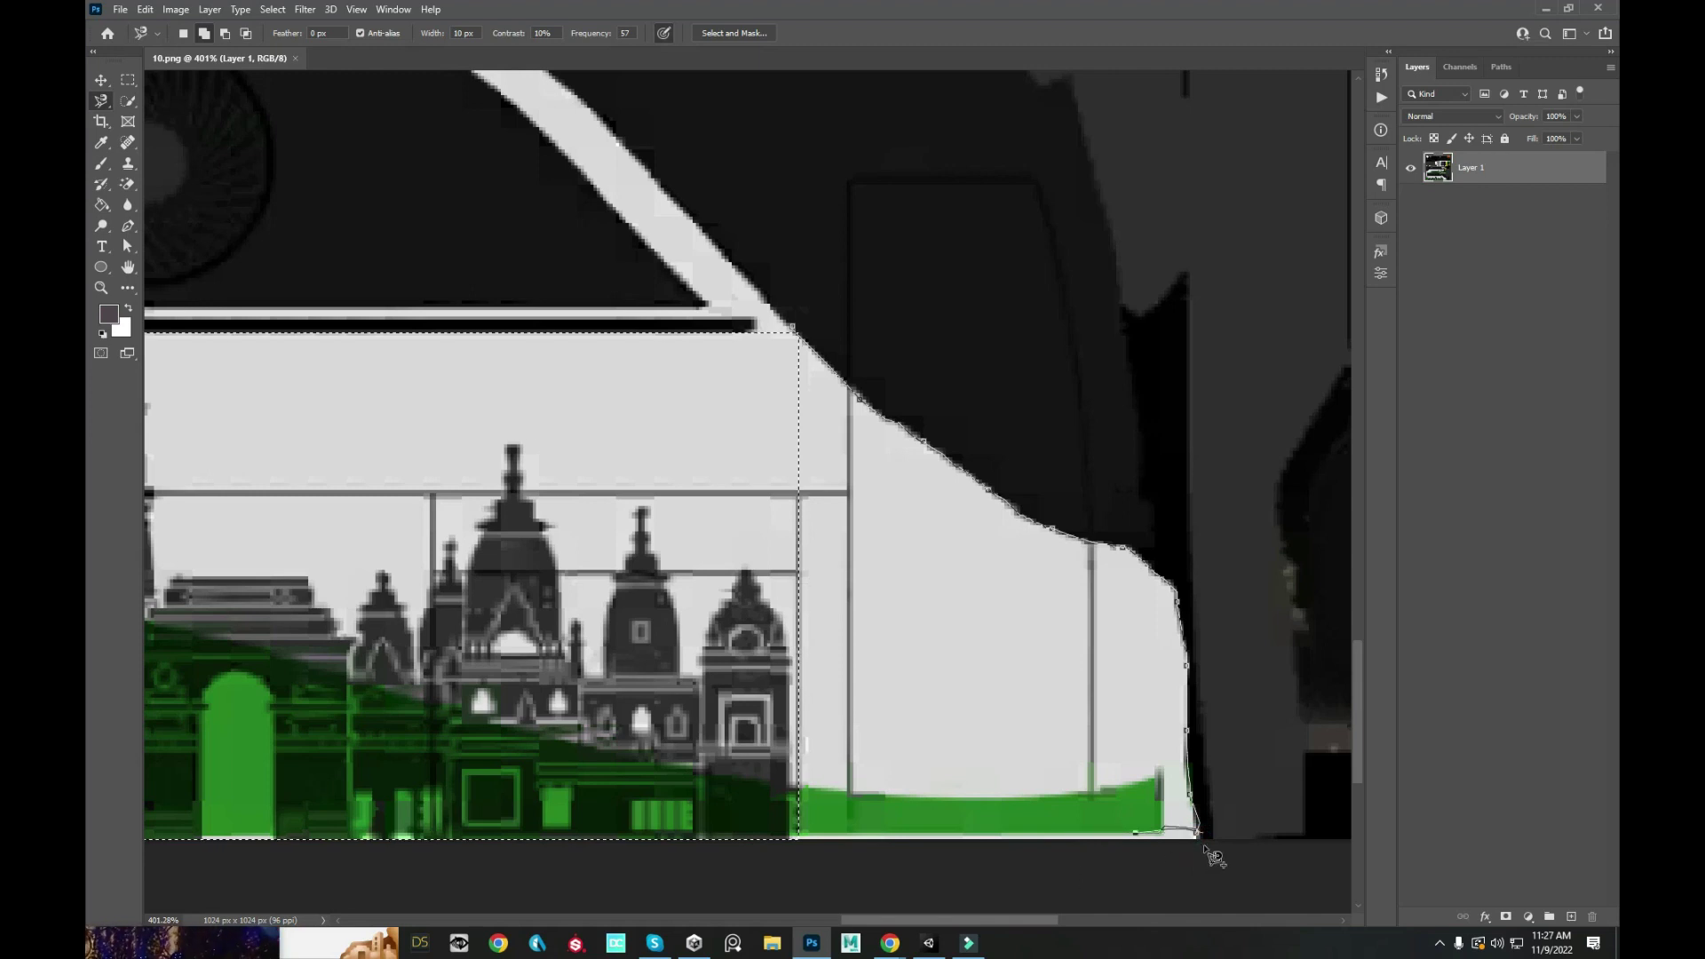
key("BackSpace")
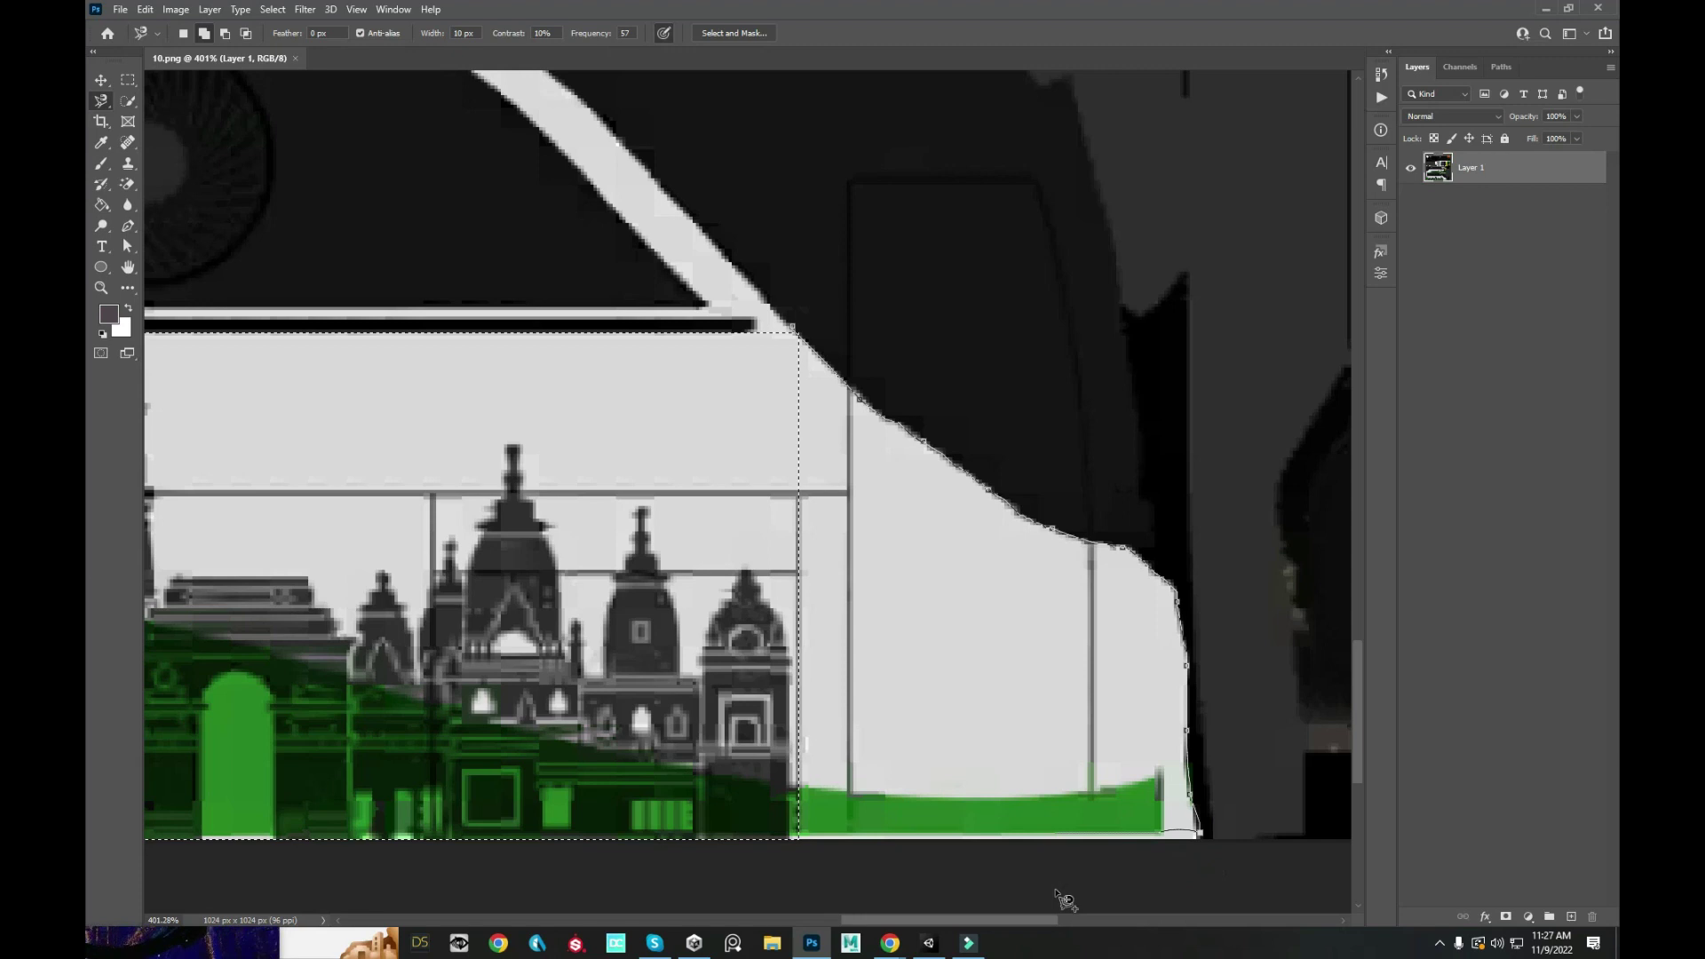
left_click(783, 843)
- Add the missed bottom strip to the selection with a Rectangular Marquee
scroll(1021, 664, "down", 1)
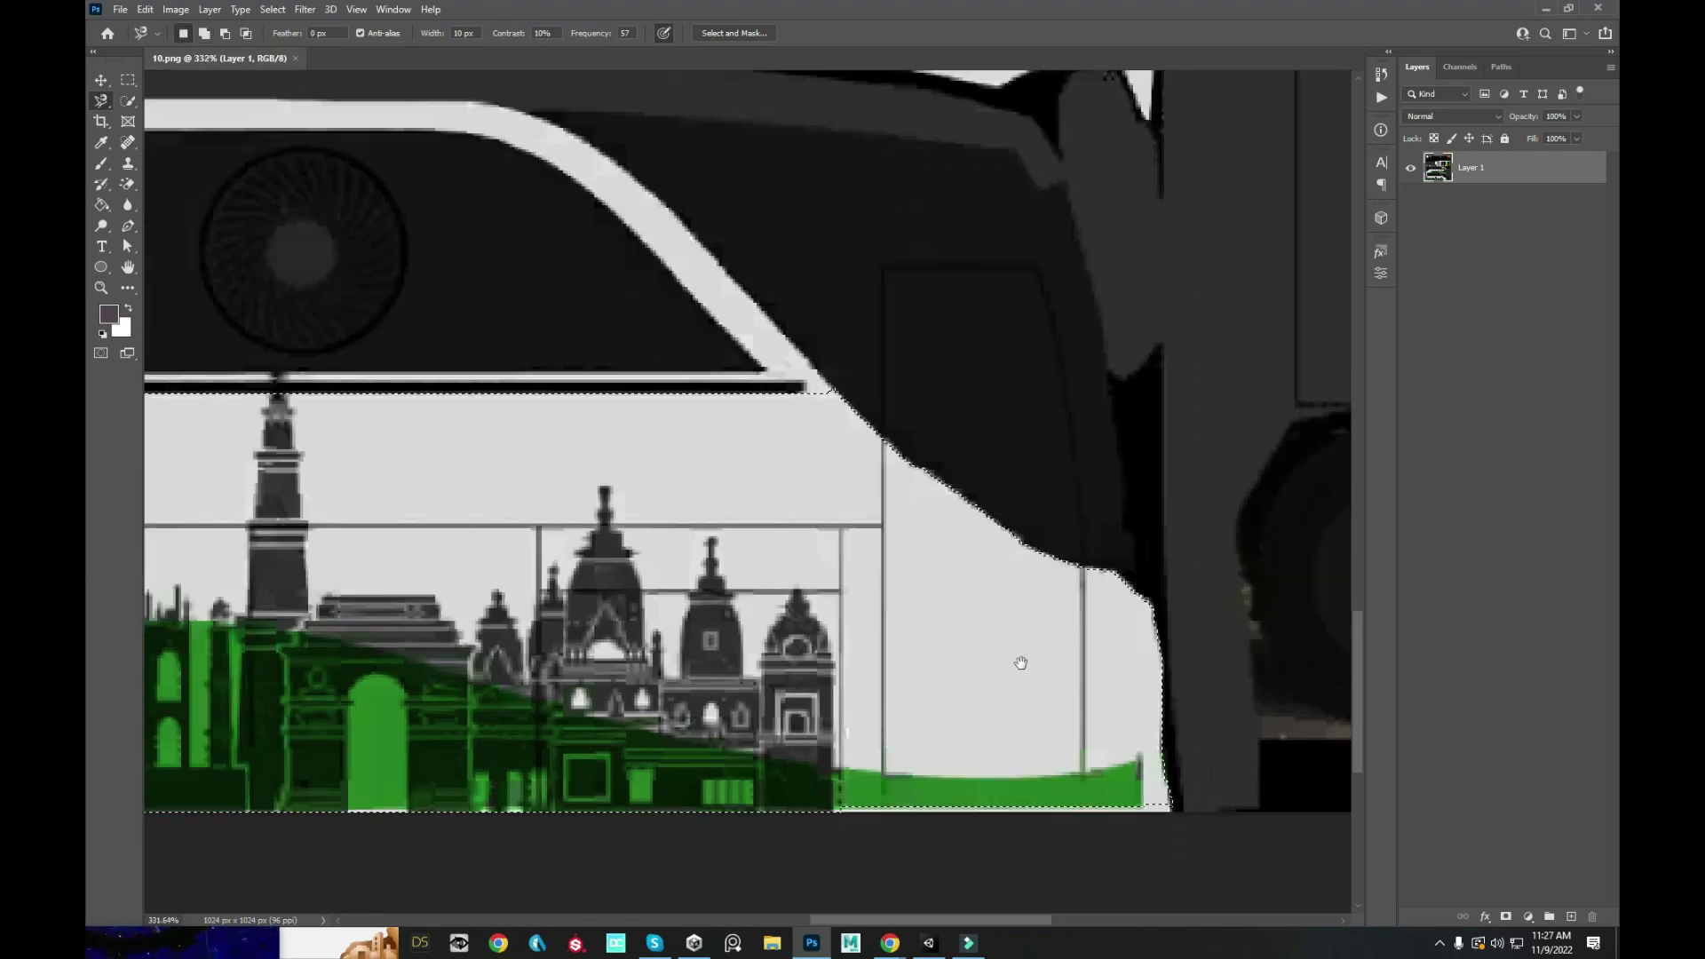
left_click_drag(1021, 664, 879, 453)
scroll(823, 584, "up", 5)
key("m")
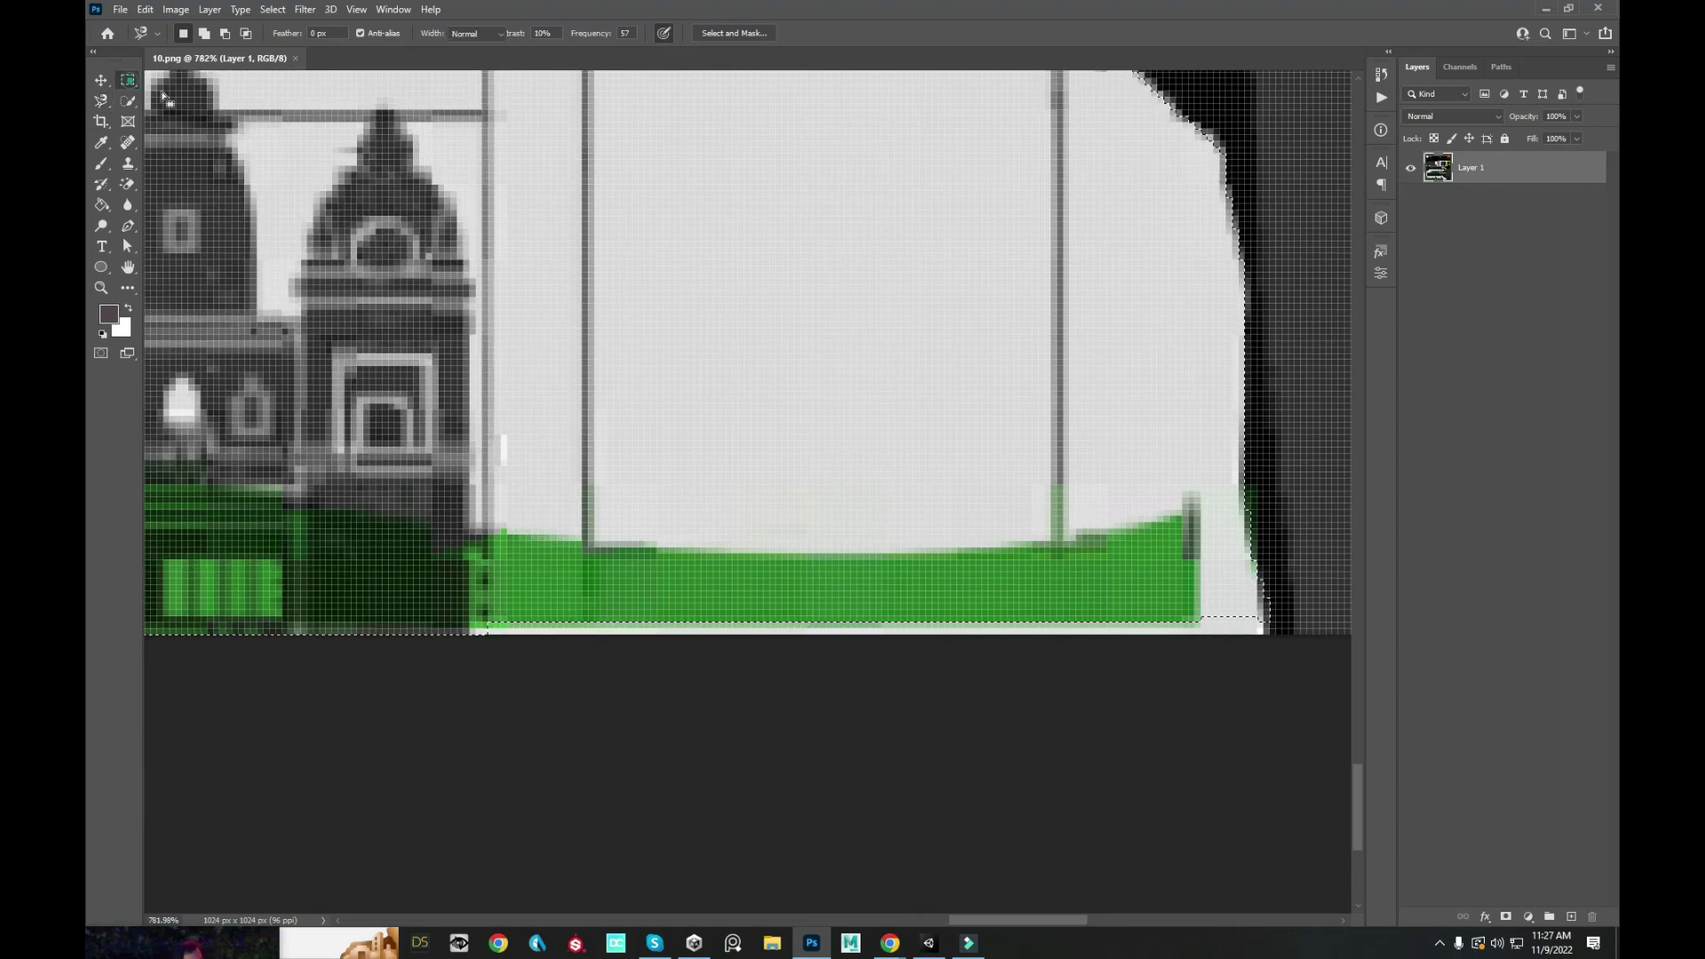
mouse_move(444, 548)
left_mouse_down()
mouse_move(1248, 784)
mouse_move(1266, 702)
left_mouse_up()
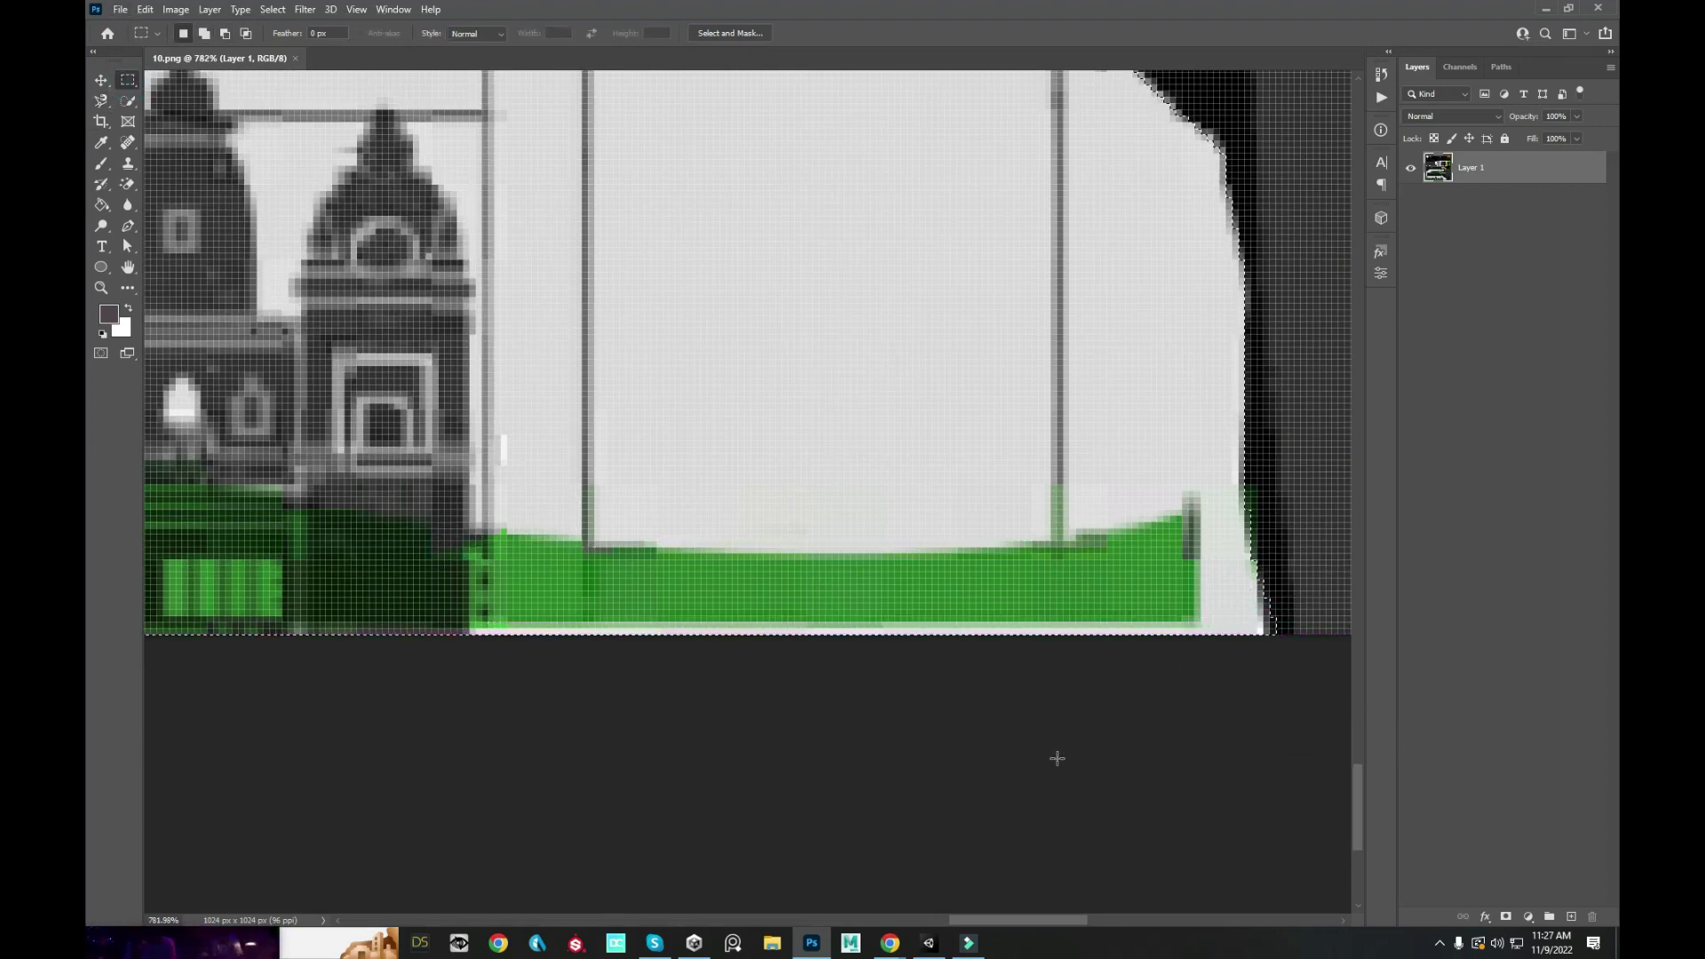
scroll(1054, 754, "down", 3)
left_click_drag(926, 572, 1287, 764)
scroll(1286, 764, "down", 5)
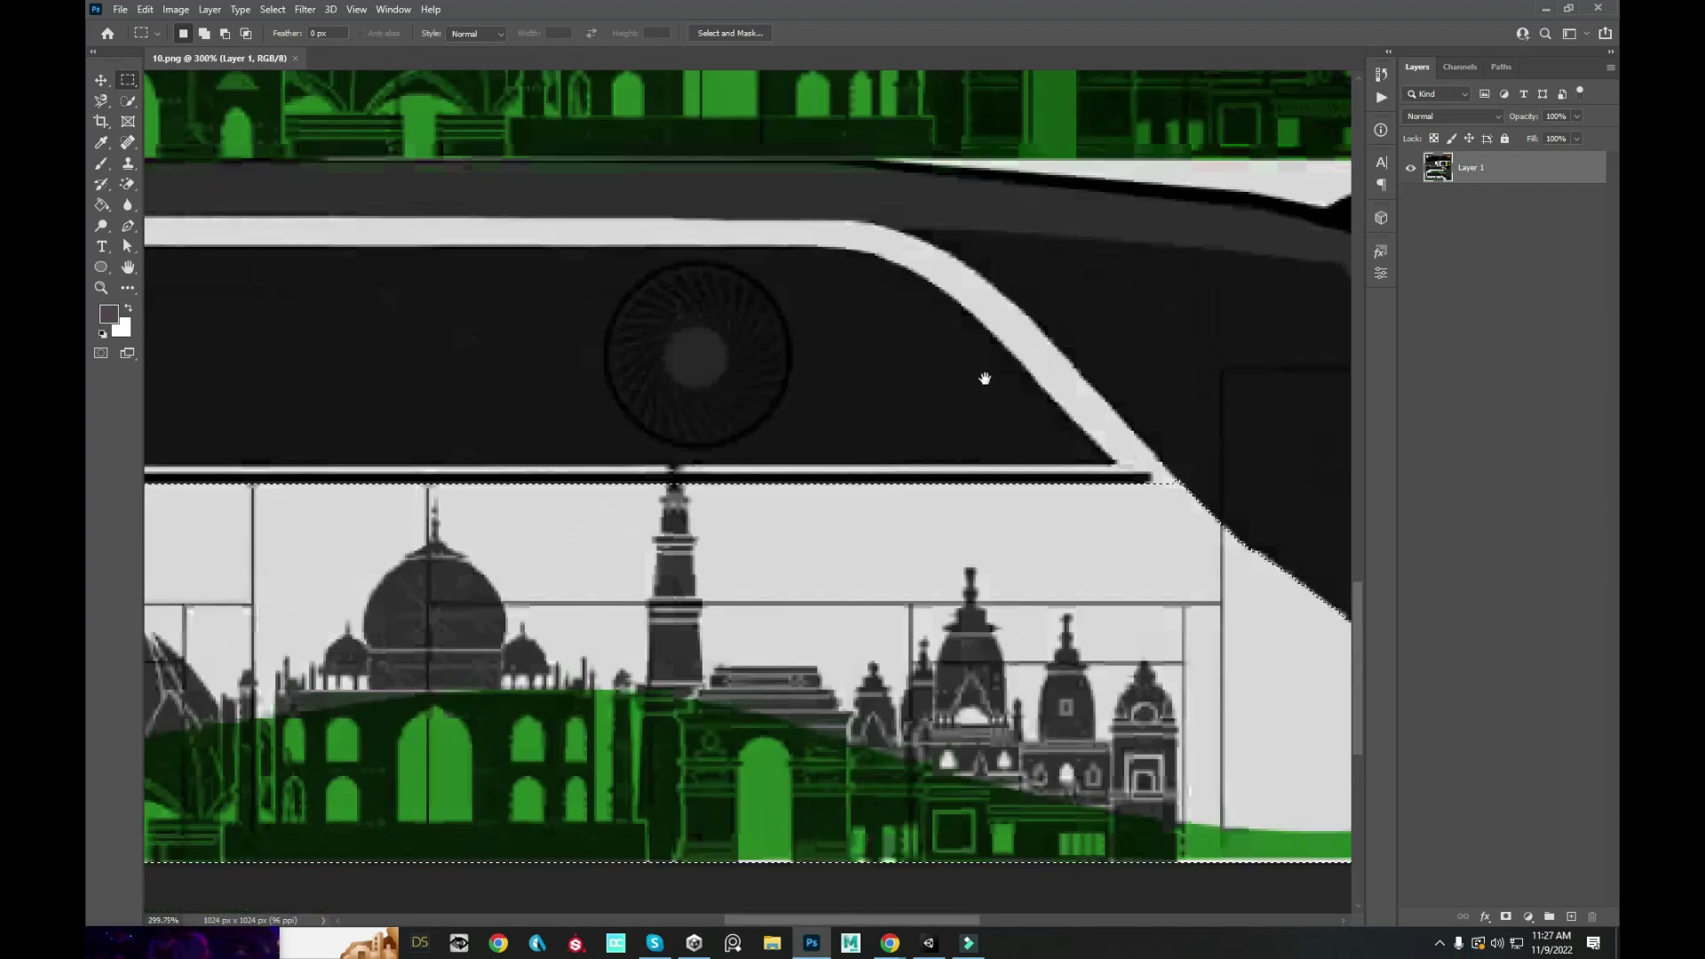
scroll(293, 324, "up", 3)
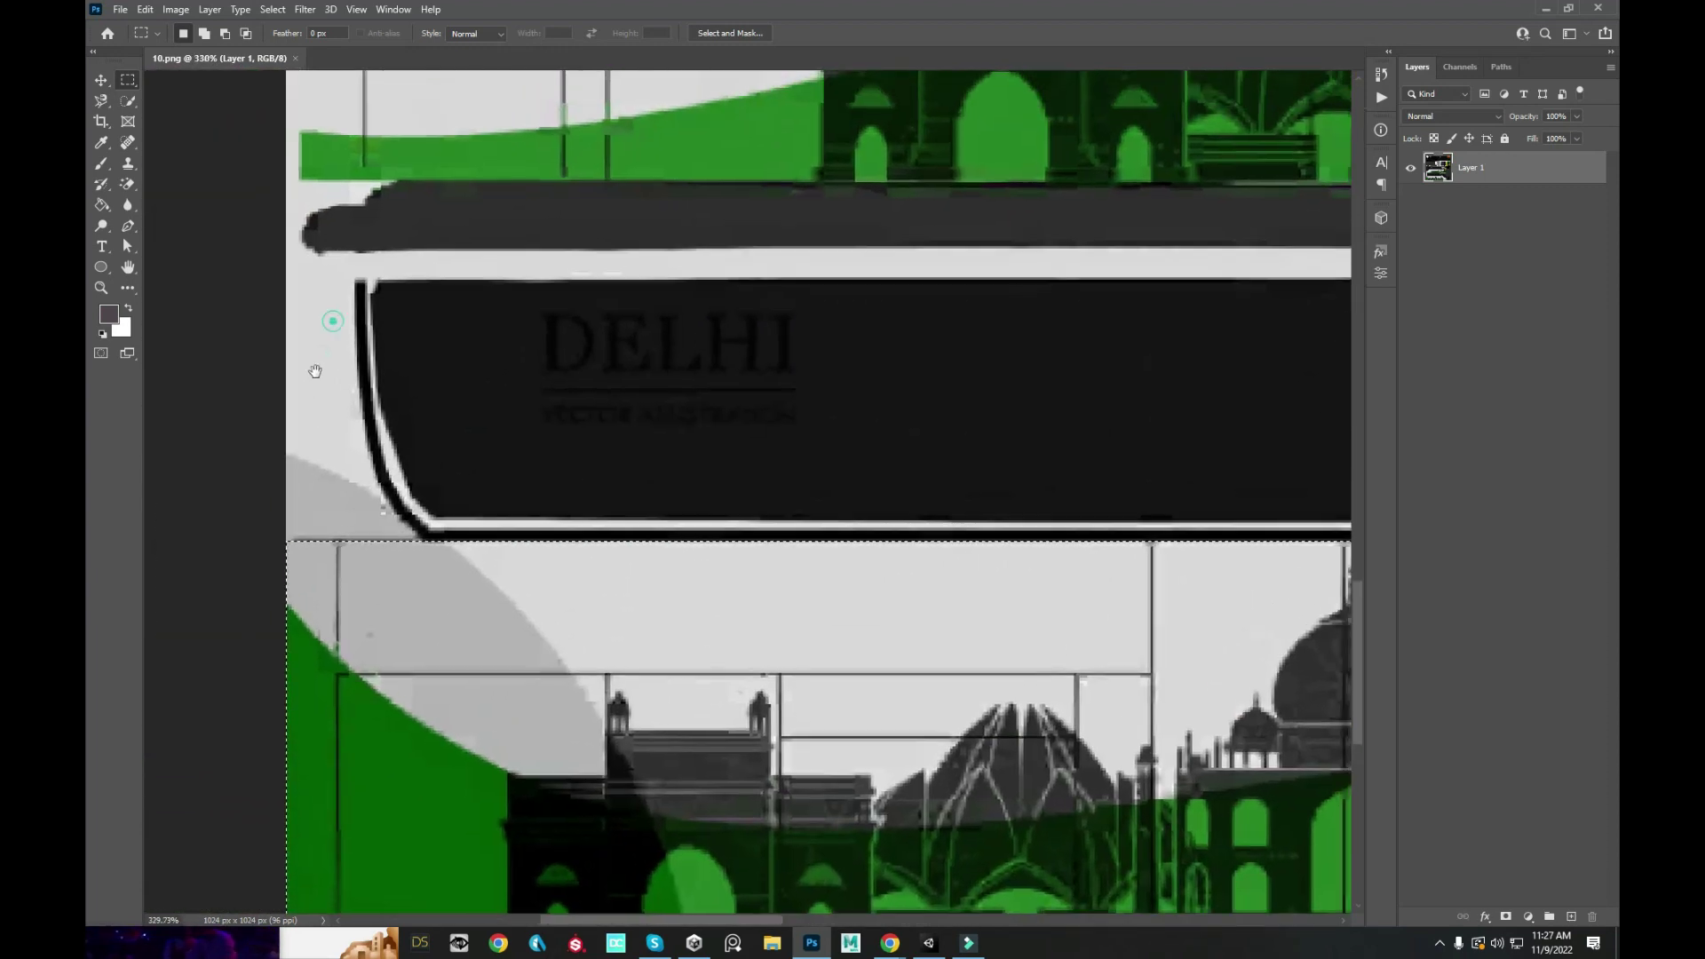
- Use the Magic Wand to add the upper panel's white strip to the selection
right_click(128, 100)
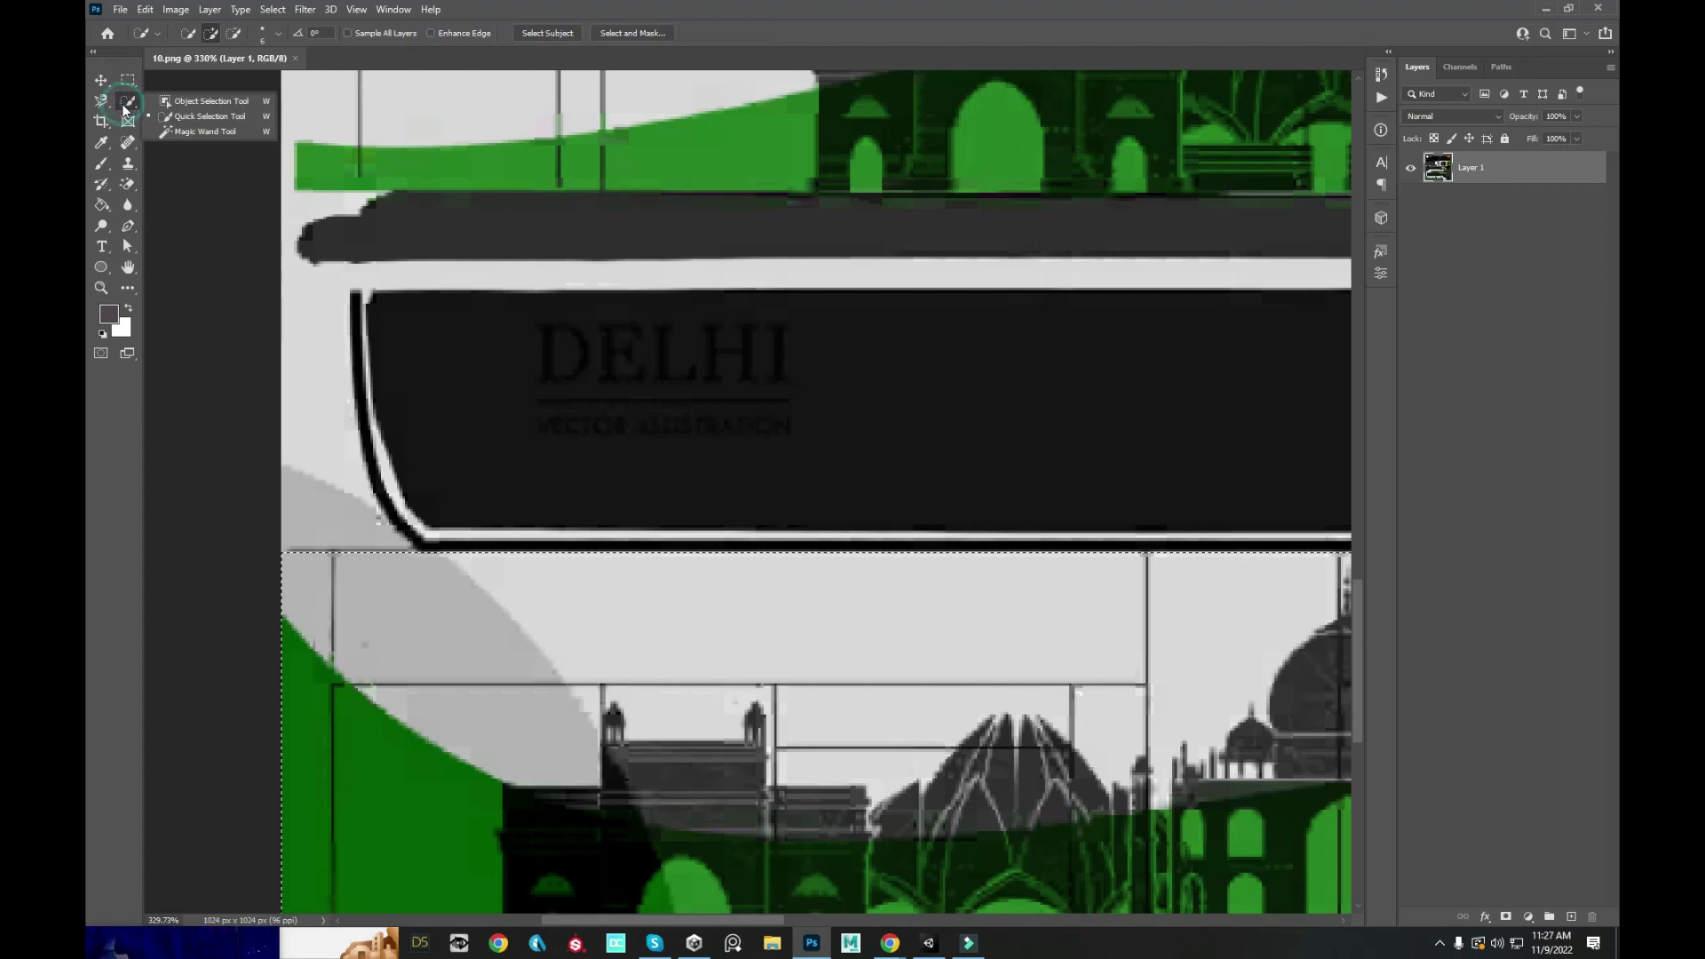
left_click(175, 130)
scroll(495, 704, "down", 3)
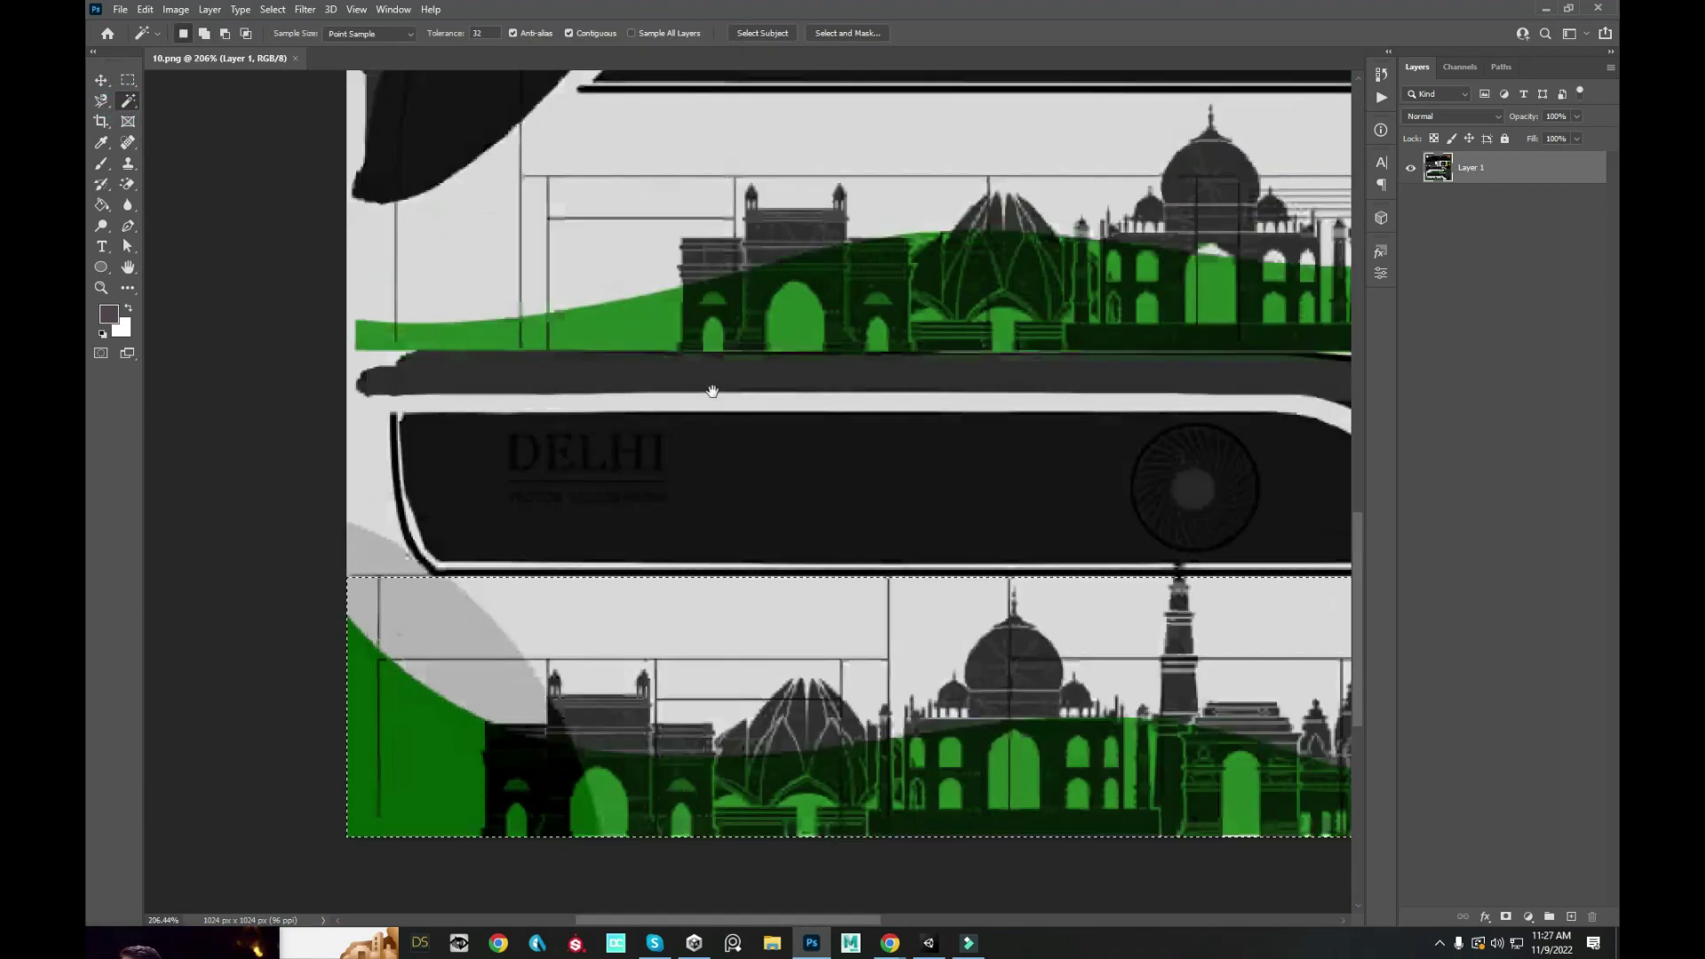
scroll(708, 384, "up", 2)
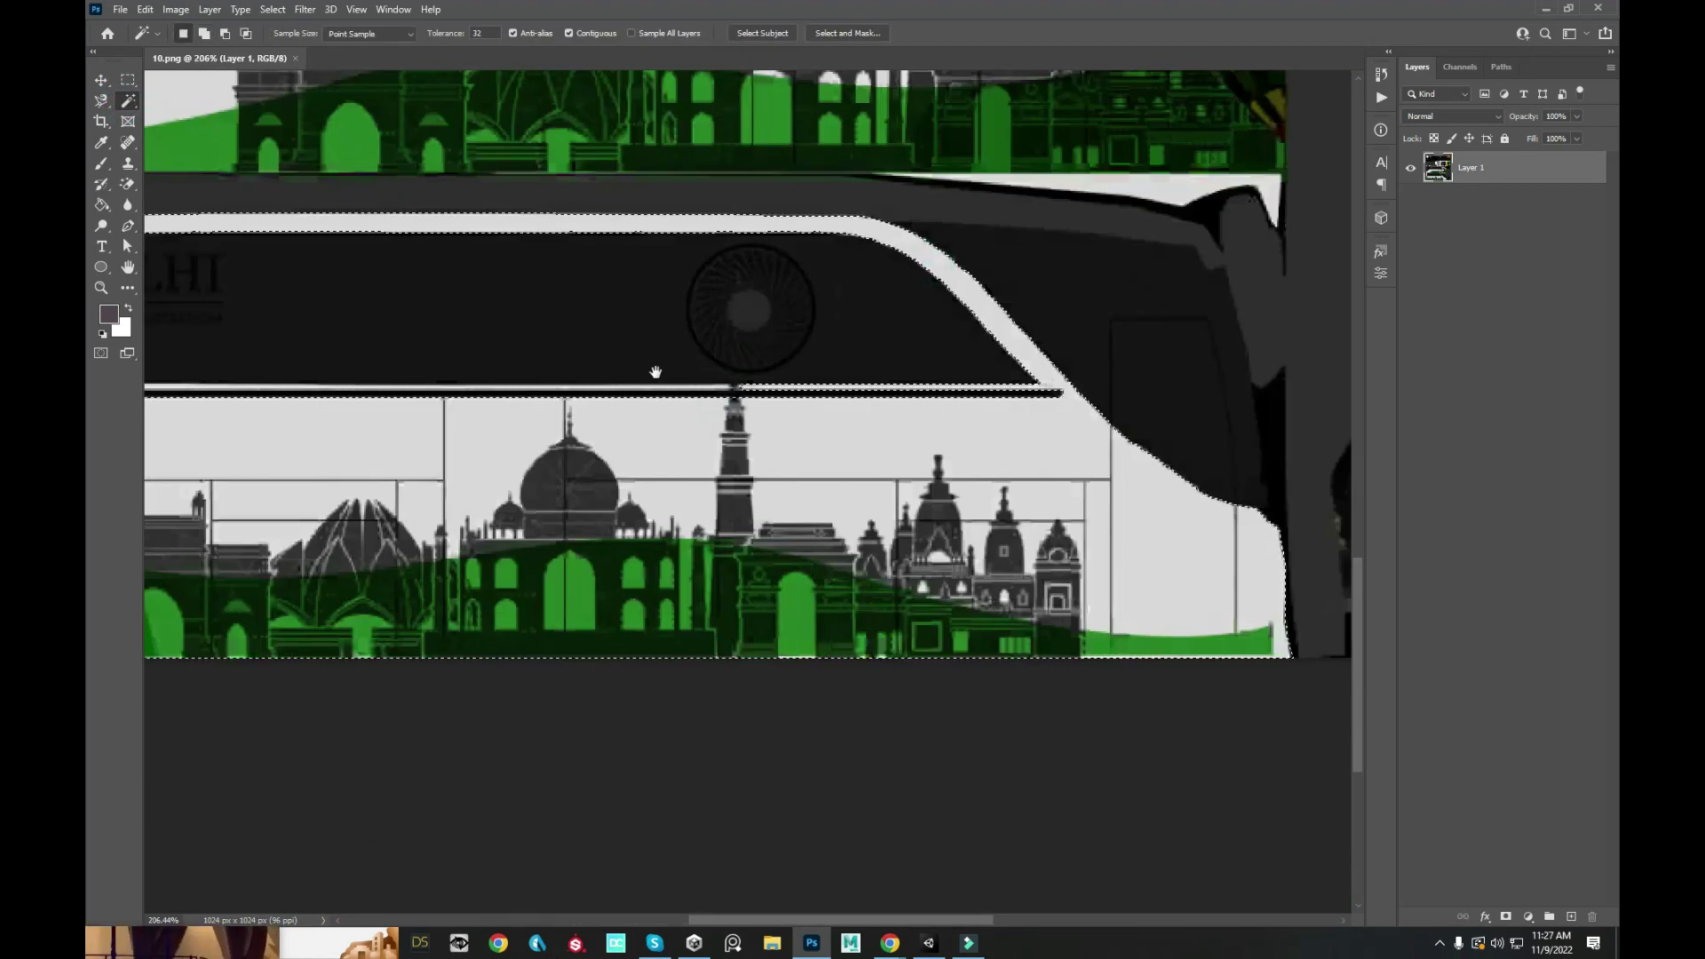
scroll(656, 369, "down", 2)
scroll(778, 303, "up", 2)
scroll(773, 396, "up", 2)
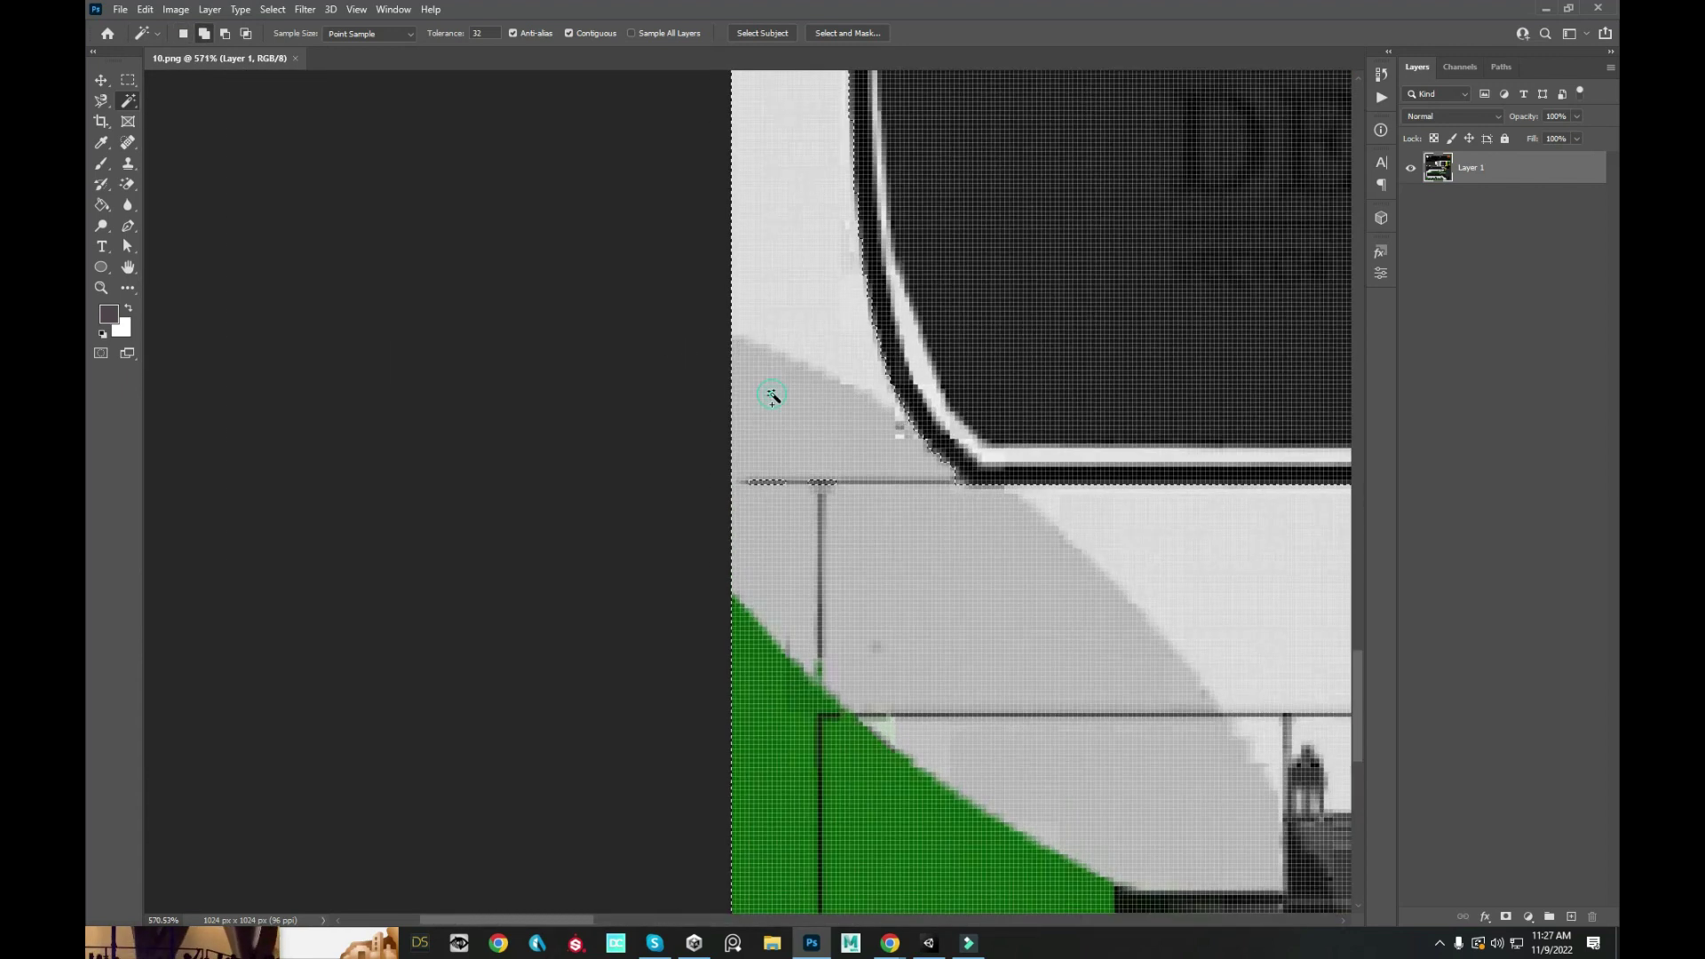
left_click_drag(965, 363, 704, 361)
scroll(705, 362, "down", 3)
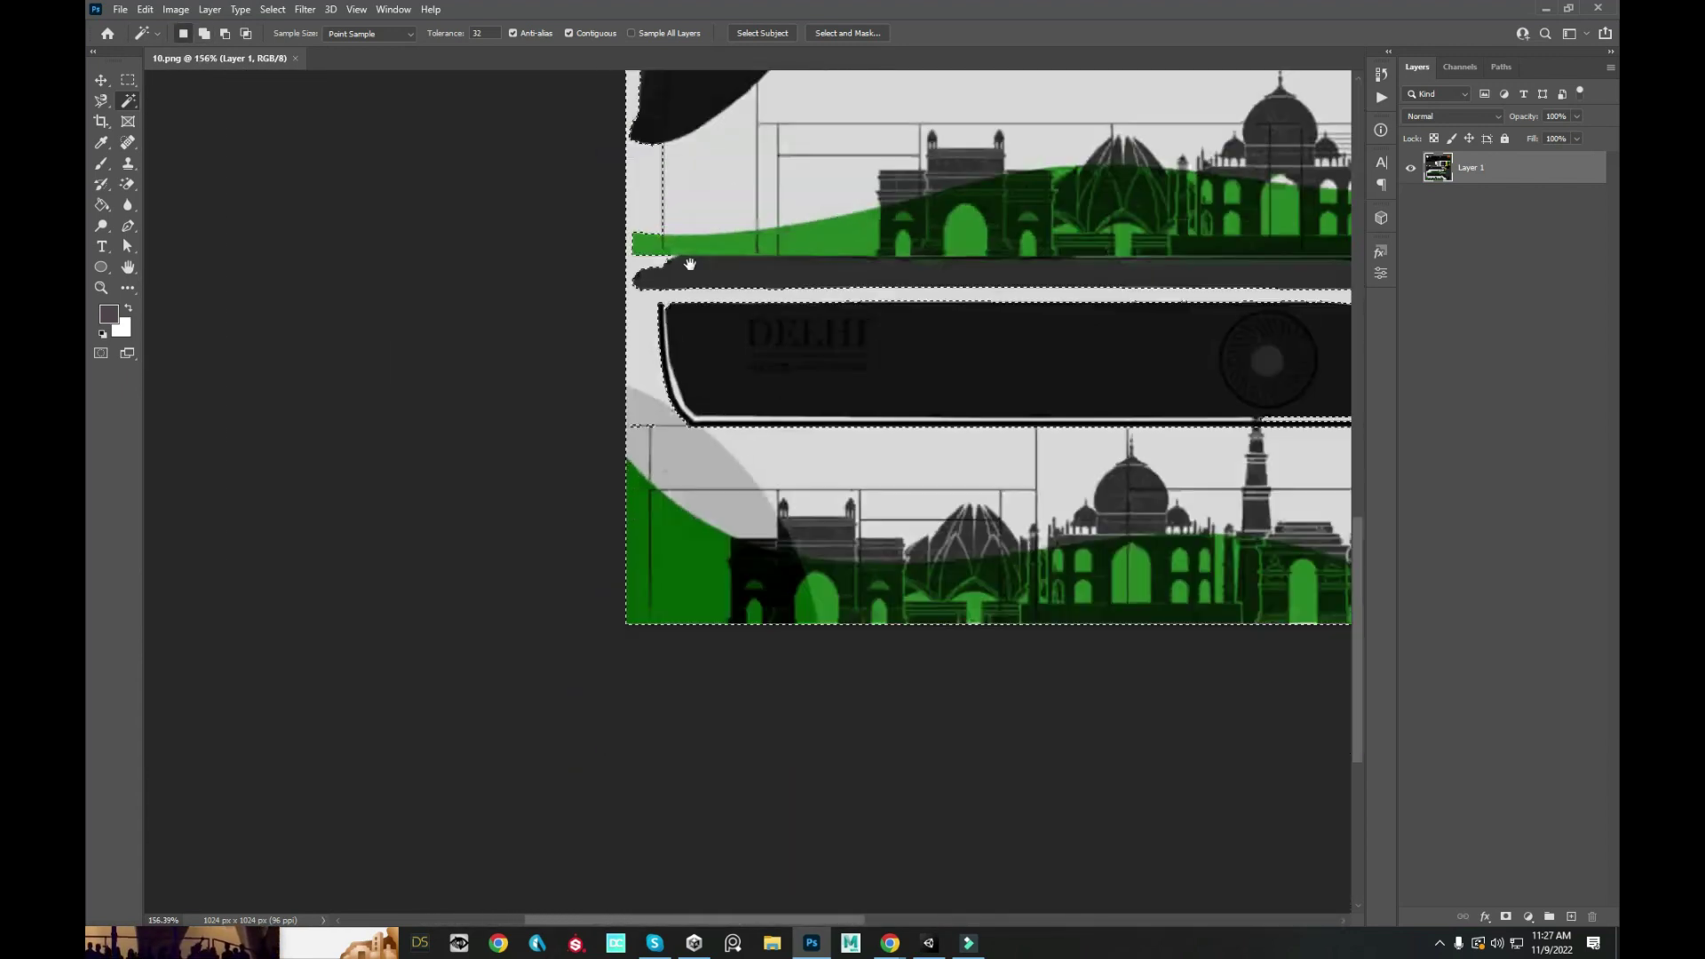
scroll(367, 333, "down", 1)
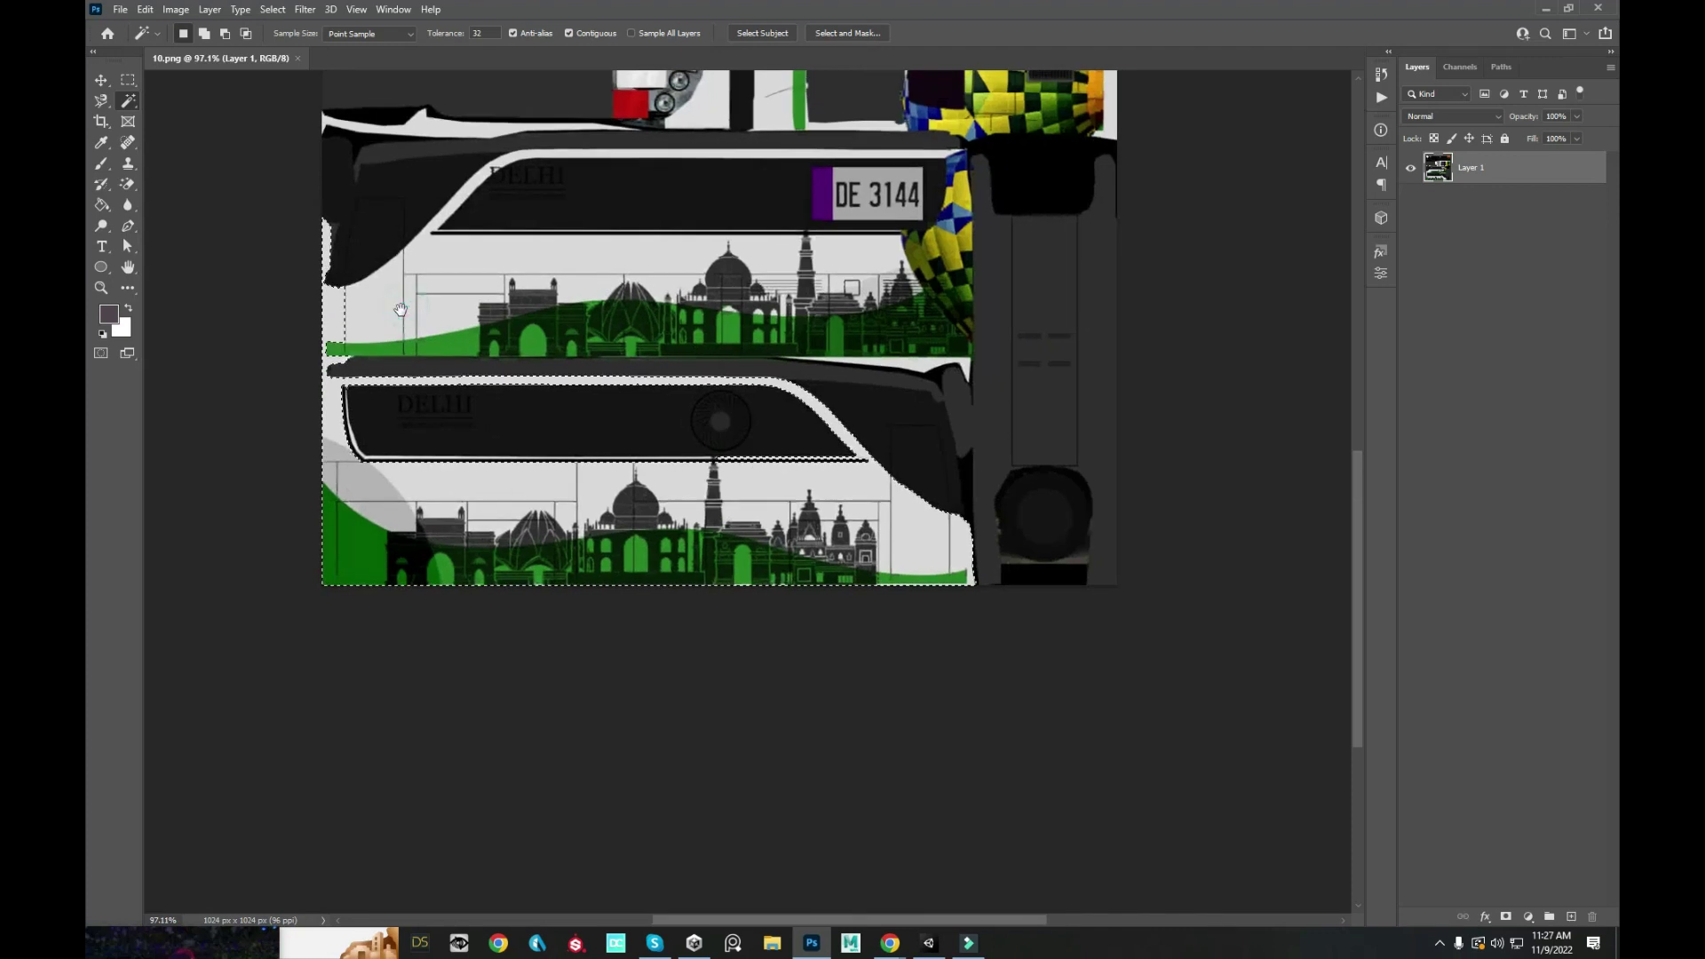
scroll(955, 377, "up", 2)
left_click_drag(684, 271, 955, 466)
left_click(1090, 544, "shift")
- Add the dark DELHI plate panel to the selection
scroll(818, 323, "down", 3)
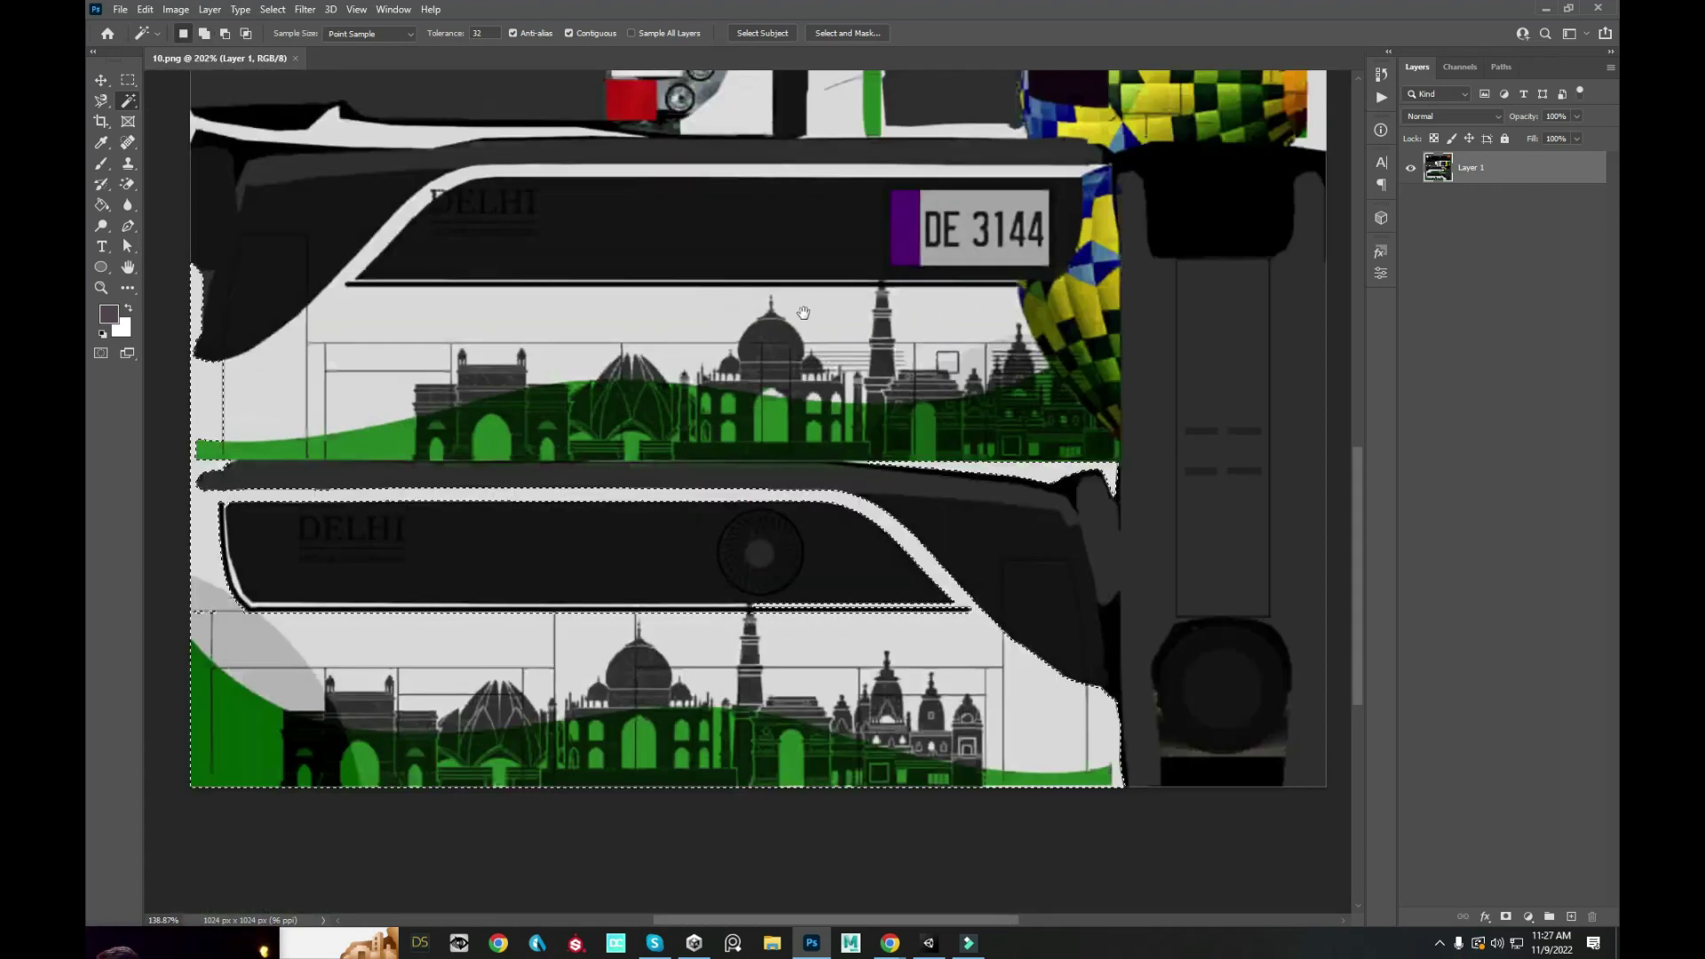
left_click(502, 277, "shift")
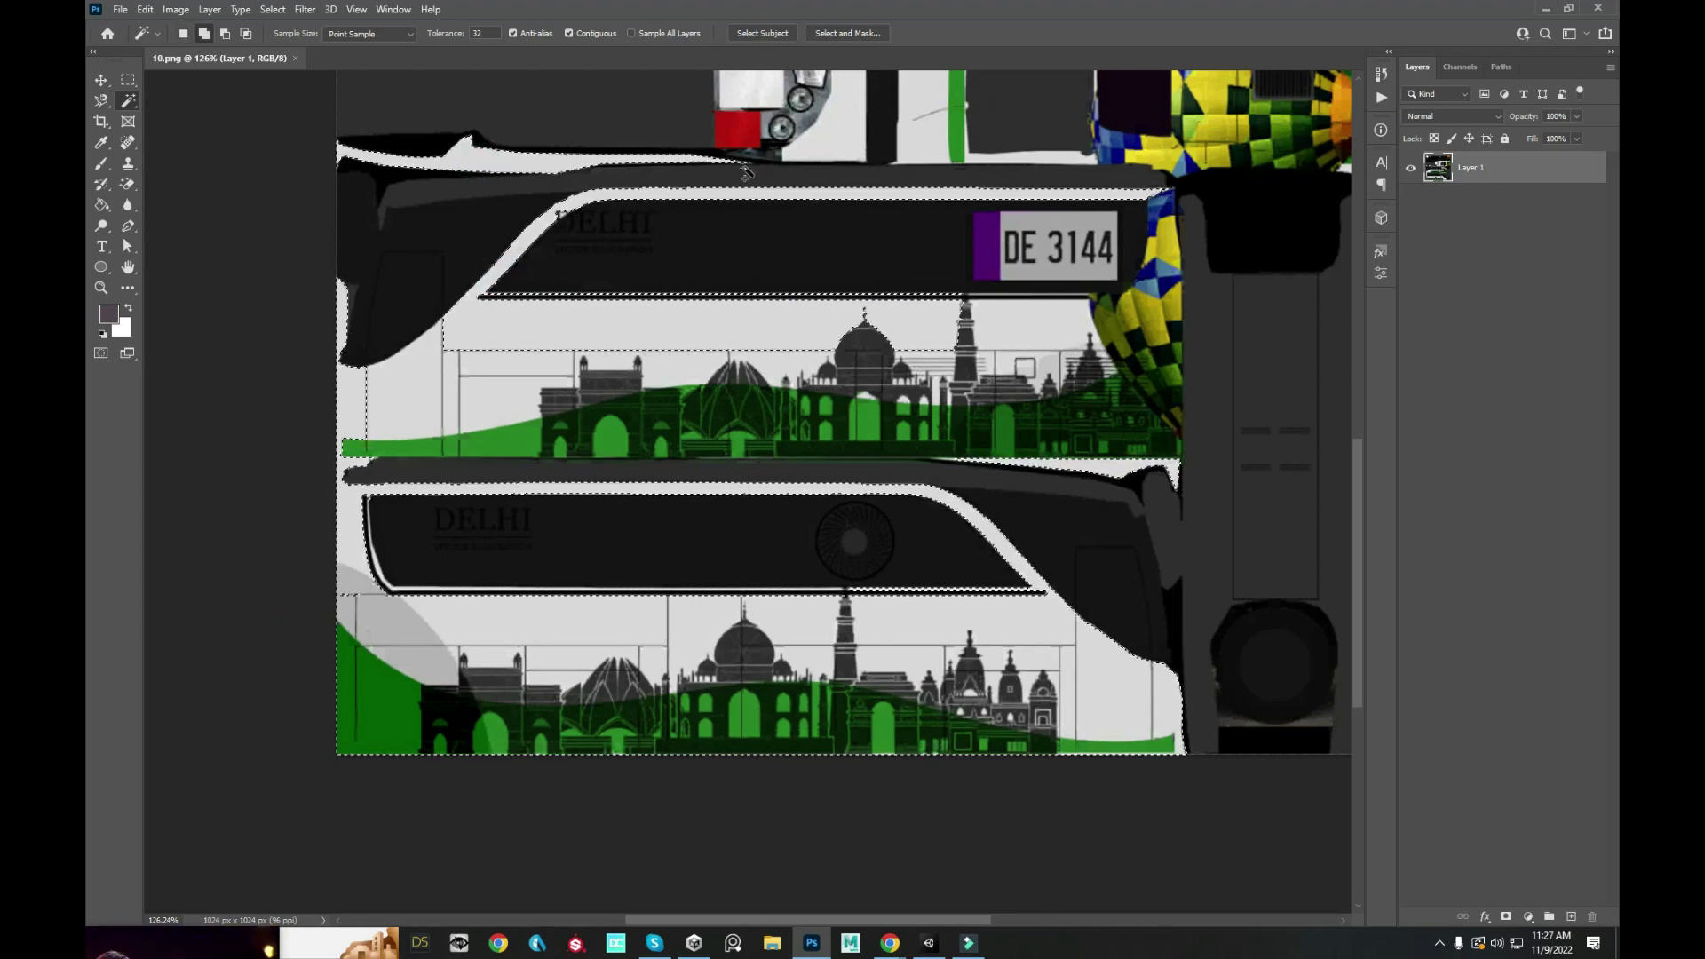
scroll(762, 346, "down", 3)
scroll(762, 345, "up", 3)
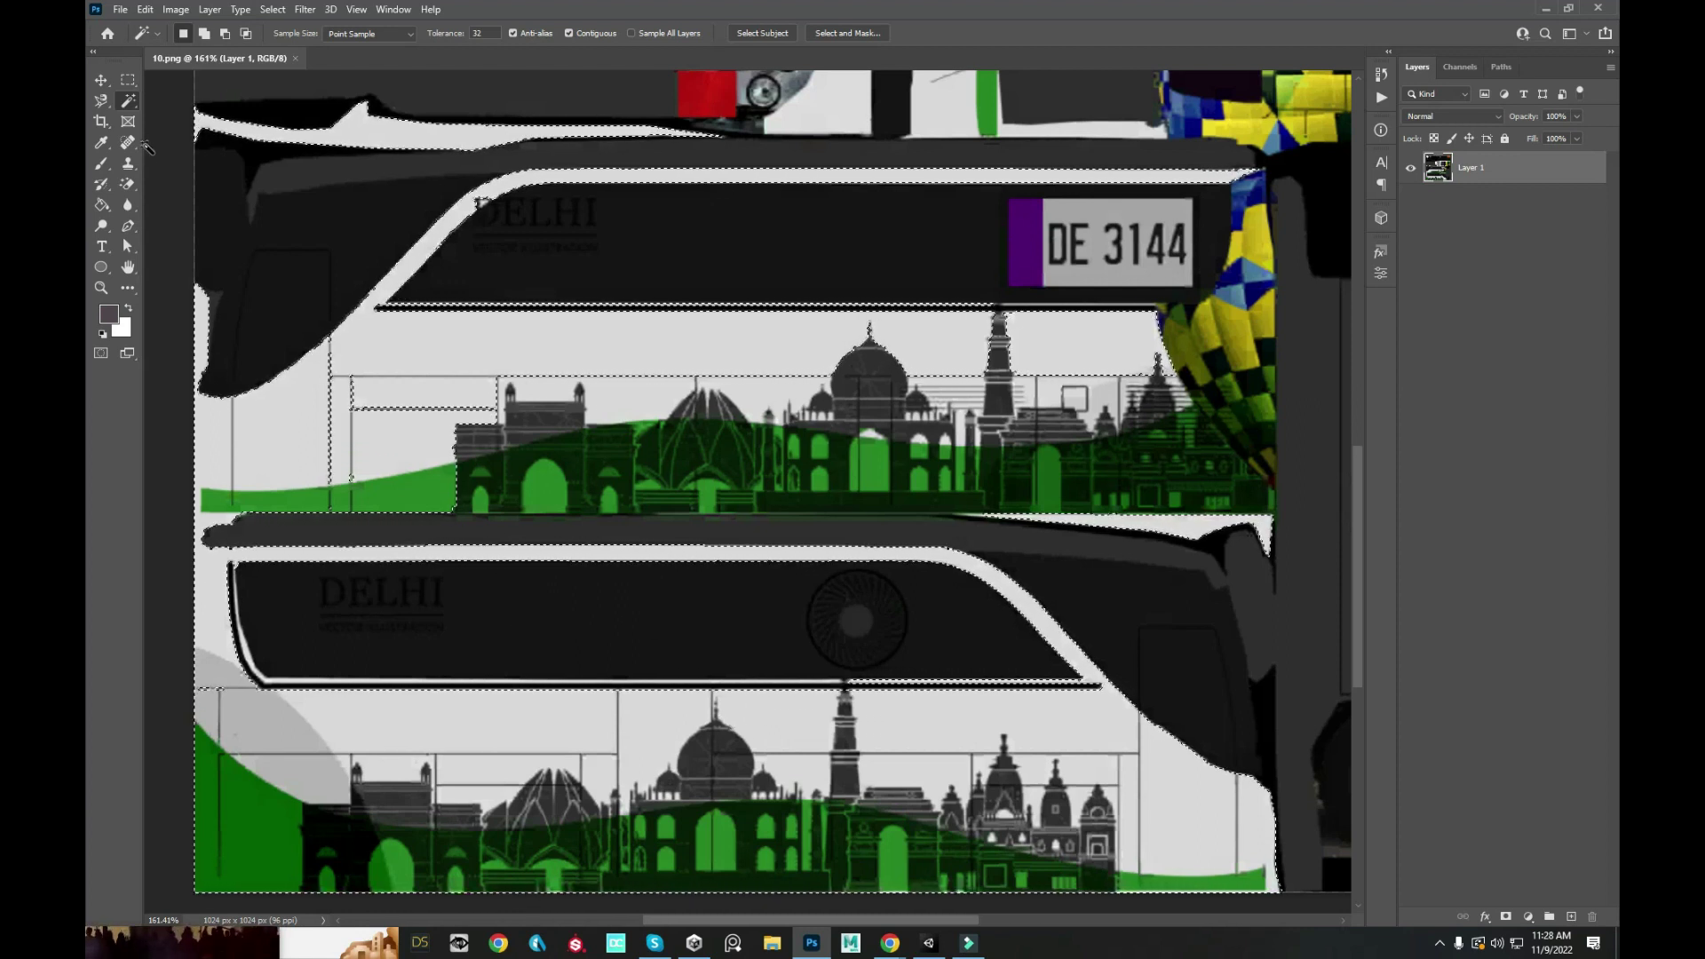
- Marquee-select a band across the upper skyline panel below the DE 3144 plate
left_click(127, 83)
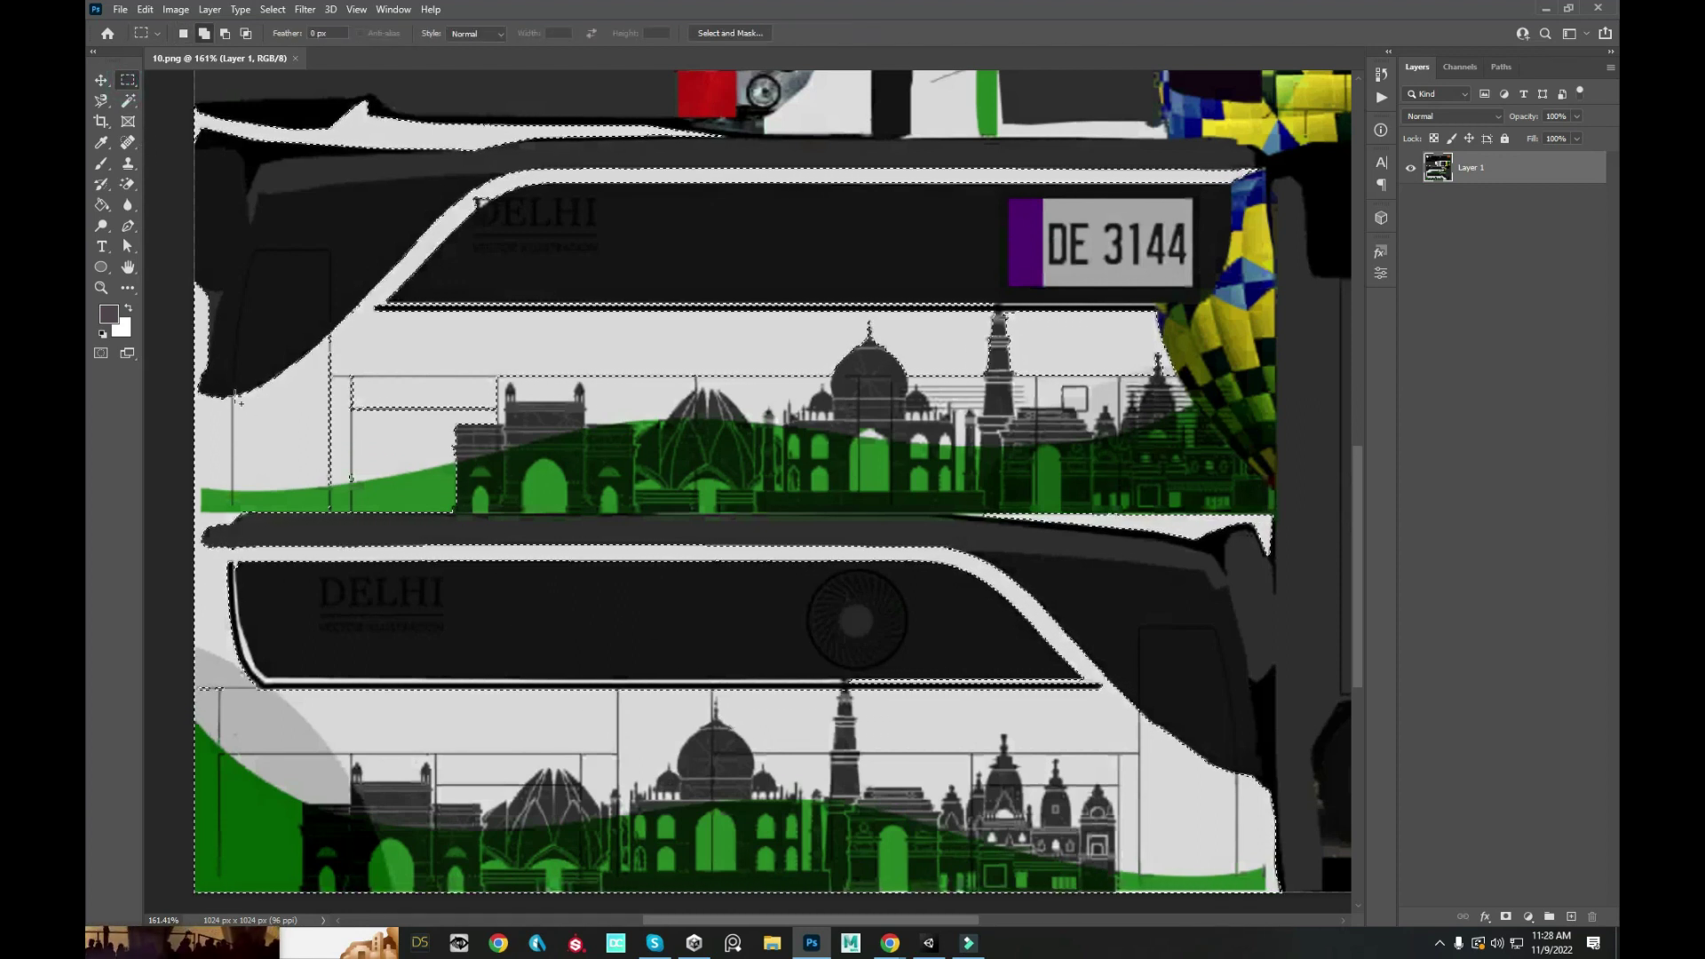
left_click_drag(233, 404, 1277, 513)
scroll(862, 285, "up", 2)
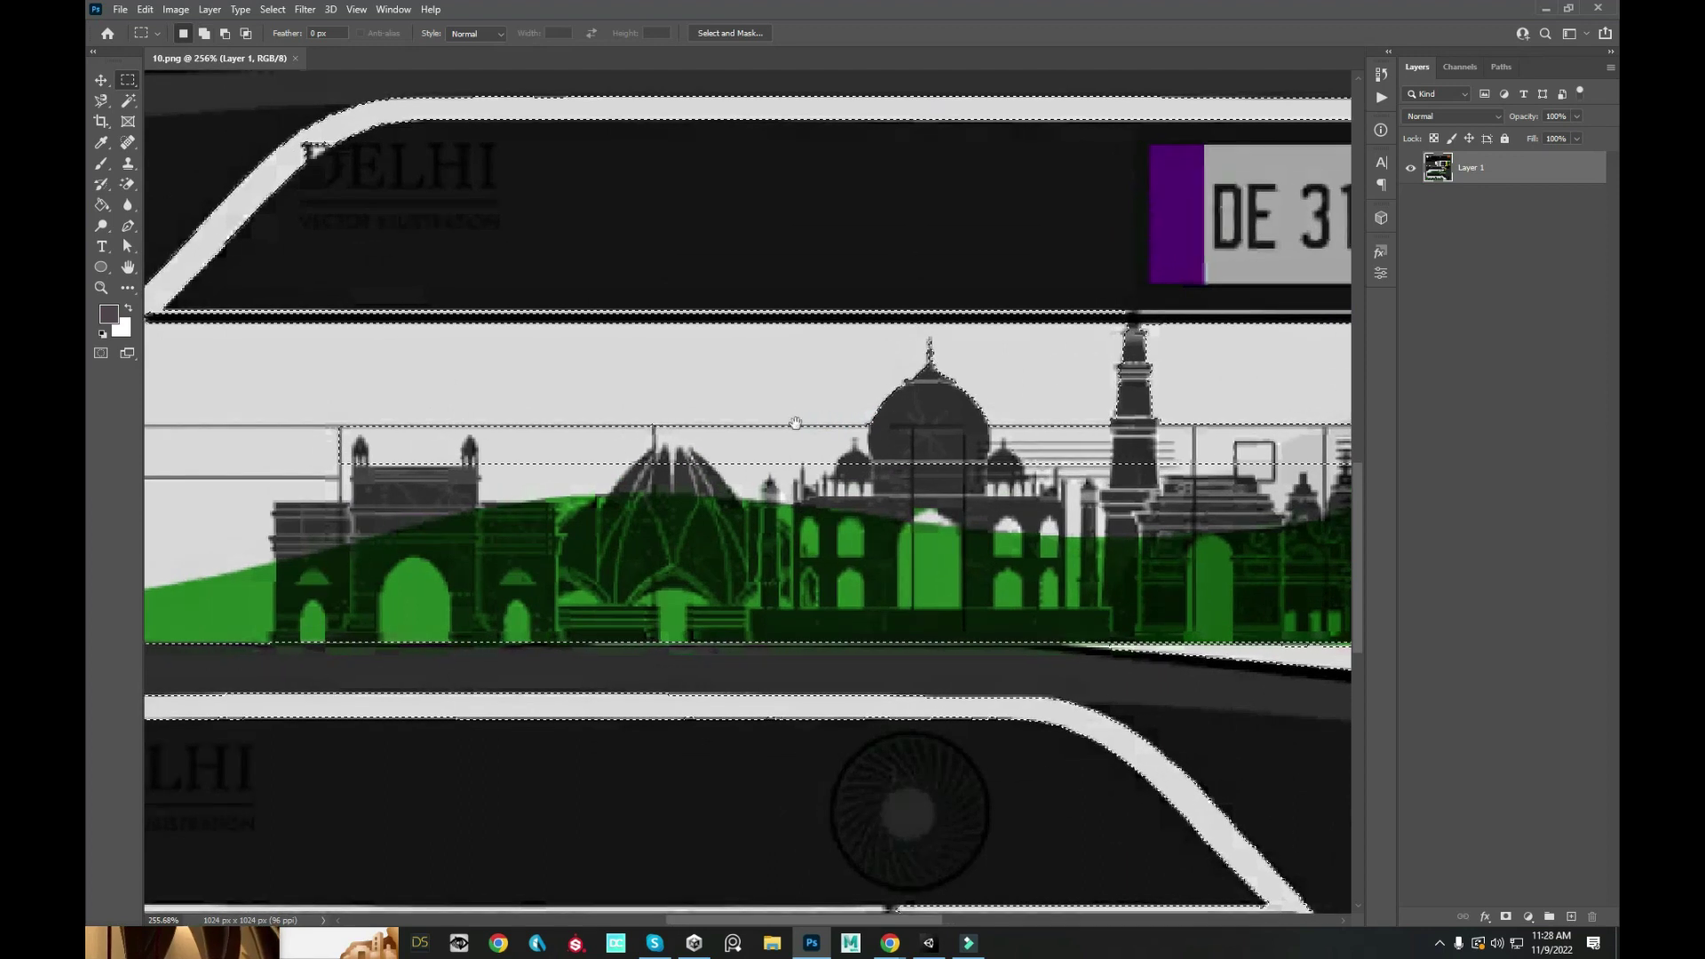
left_click_drag(588, 430, 580, 430)
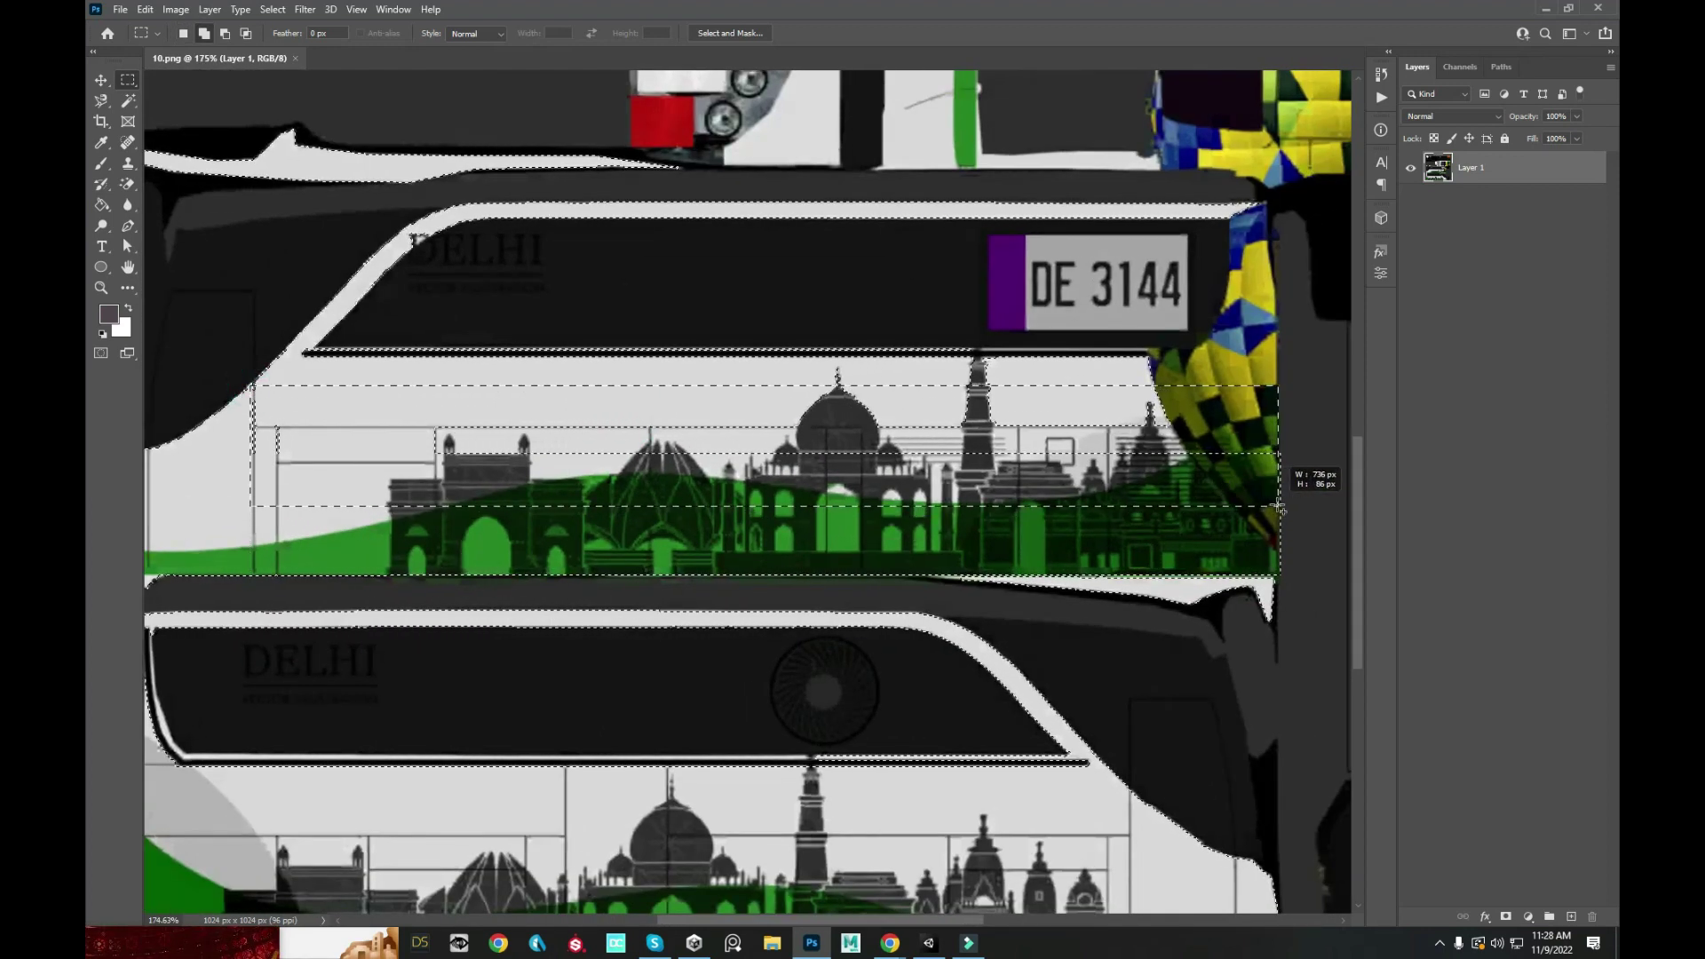
left_click_drag(1166, 517, 1306, 477)
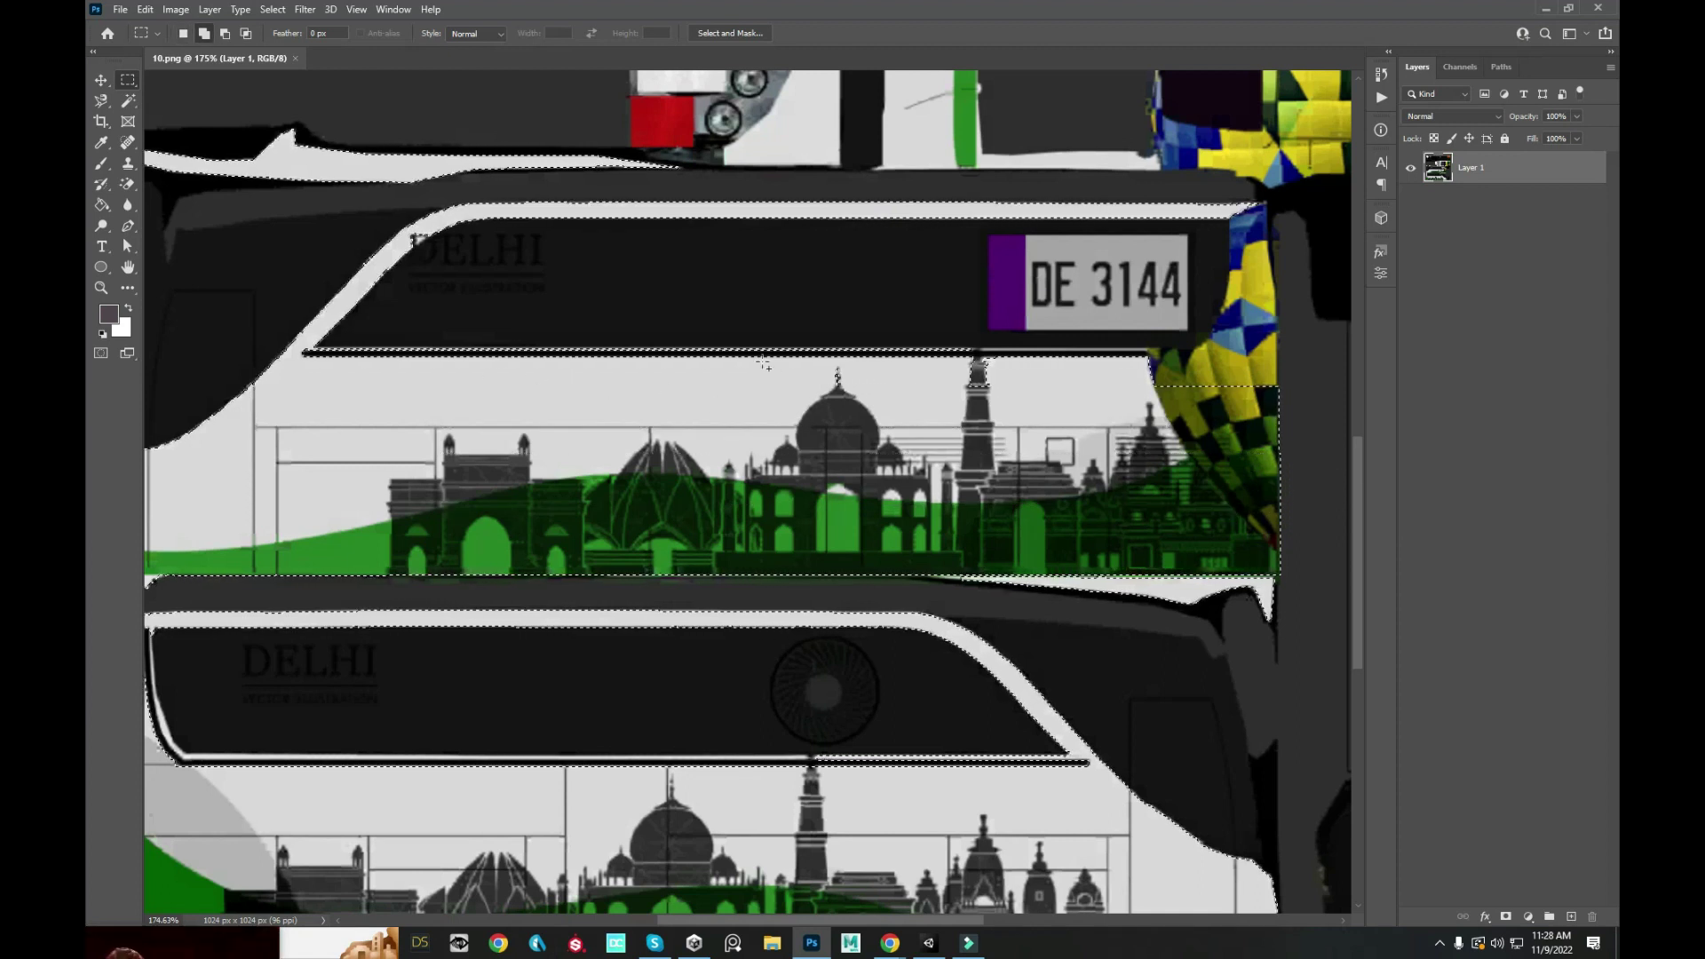
- Extend the selection over the balloon end and the strip beside the balloon
left_click_drag(789, 355, 1276, 524)
scroll(1238, 361, "up", 8)
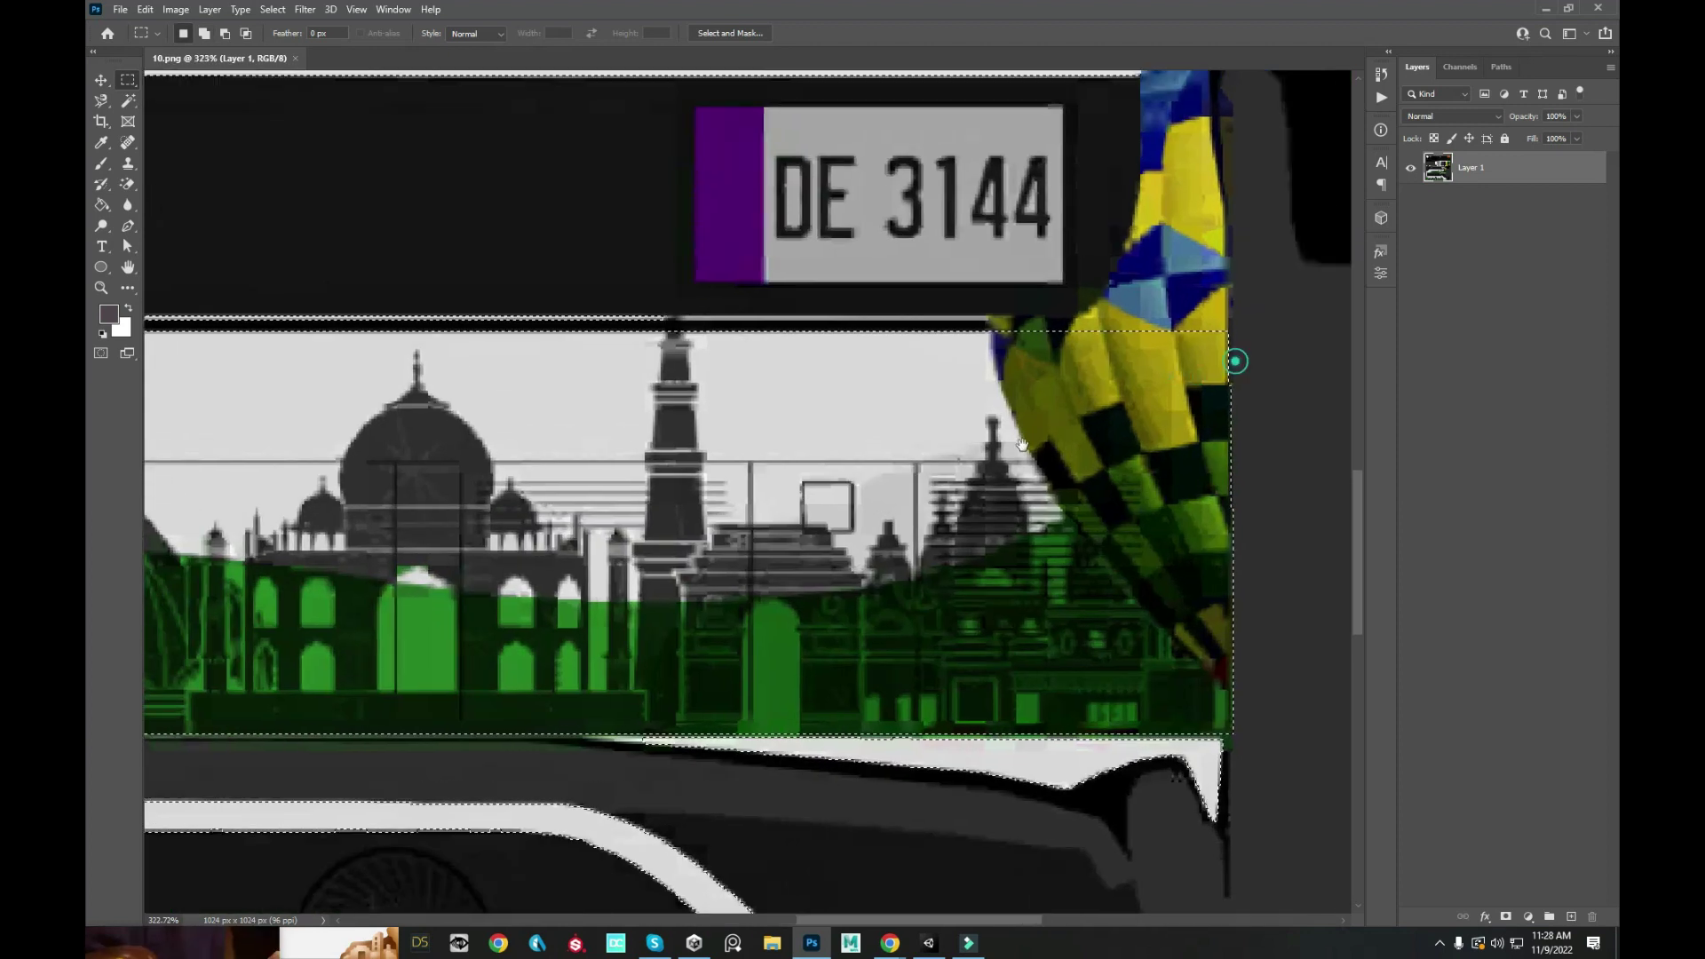
scroll(724, 490, "down", 2)
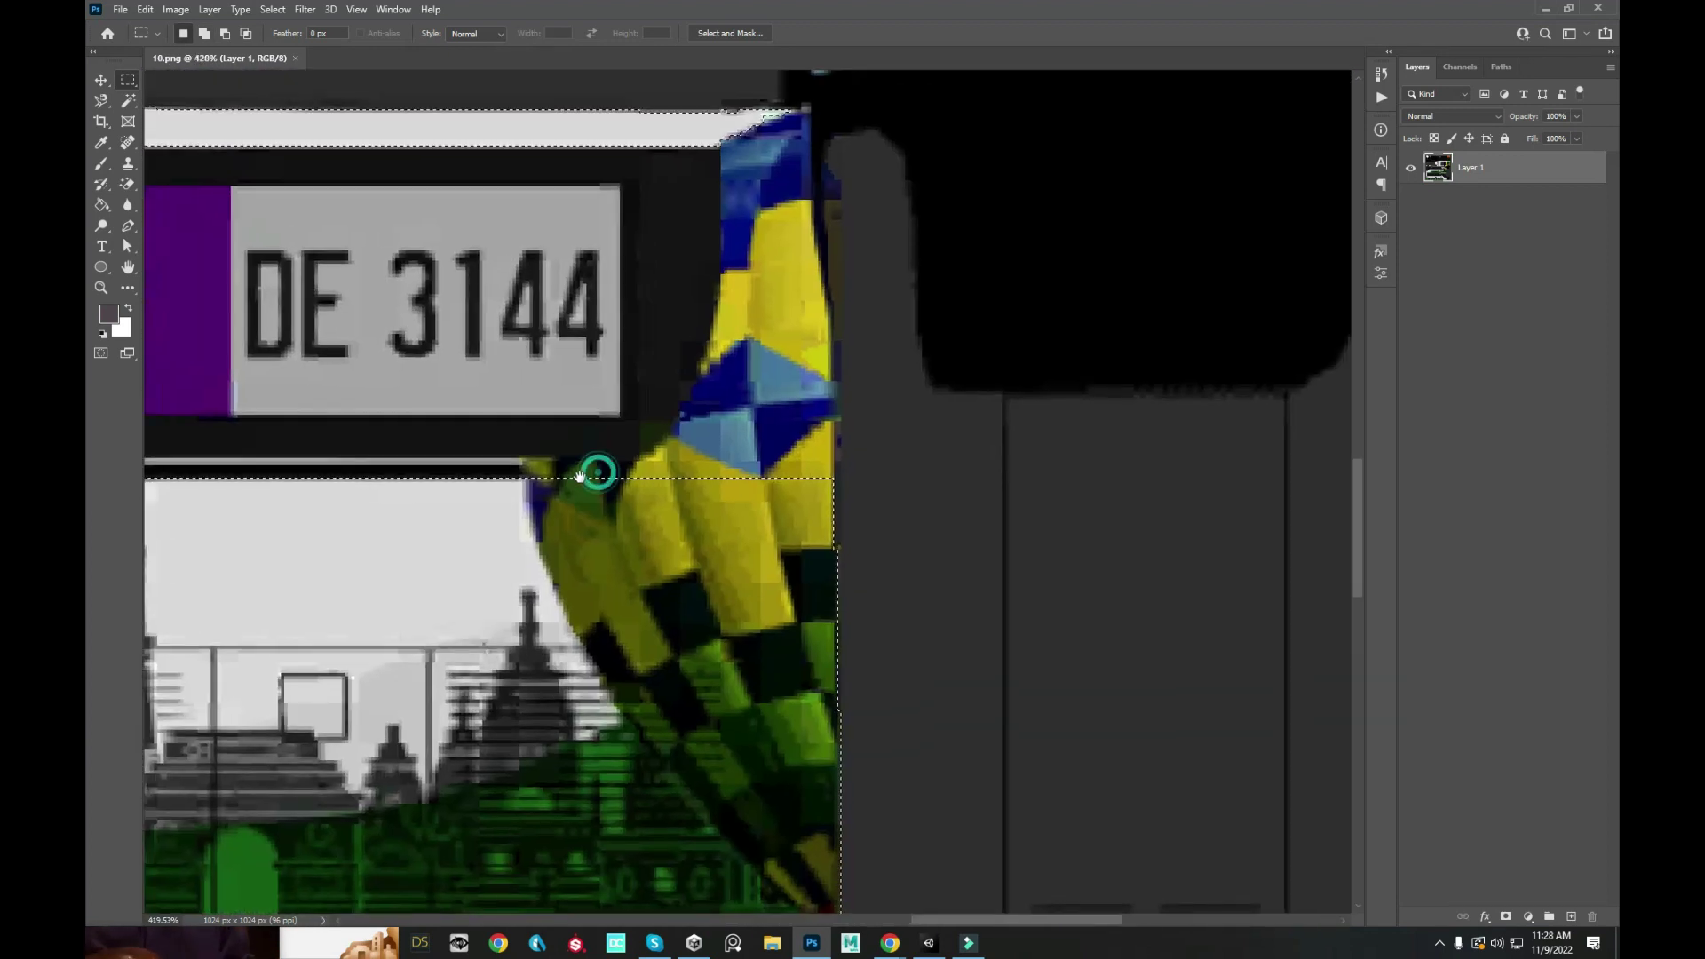
mouse_move(527, 461)
left_mouse_down()
mouse_move(669, 551)
mouse_move(837, 548)
left_mouse_up()
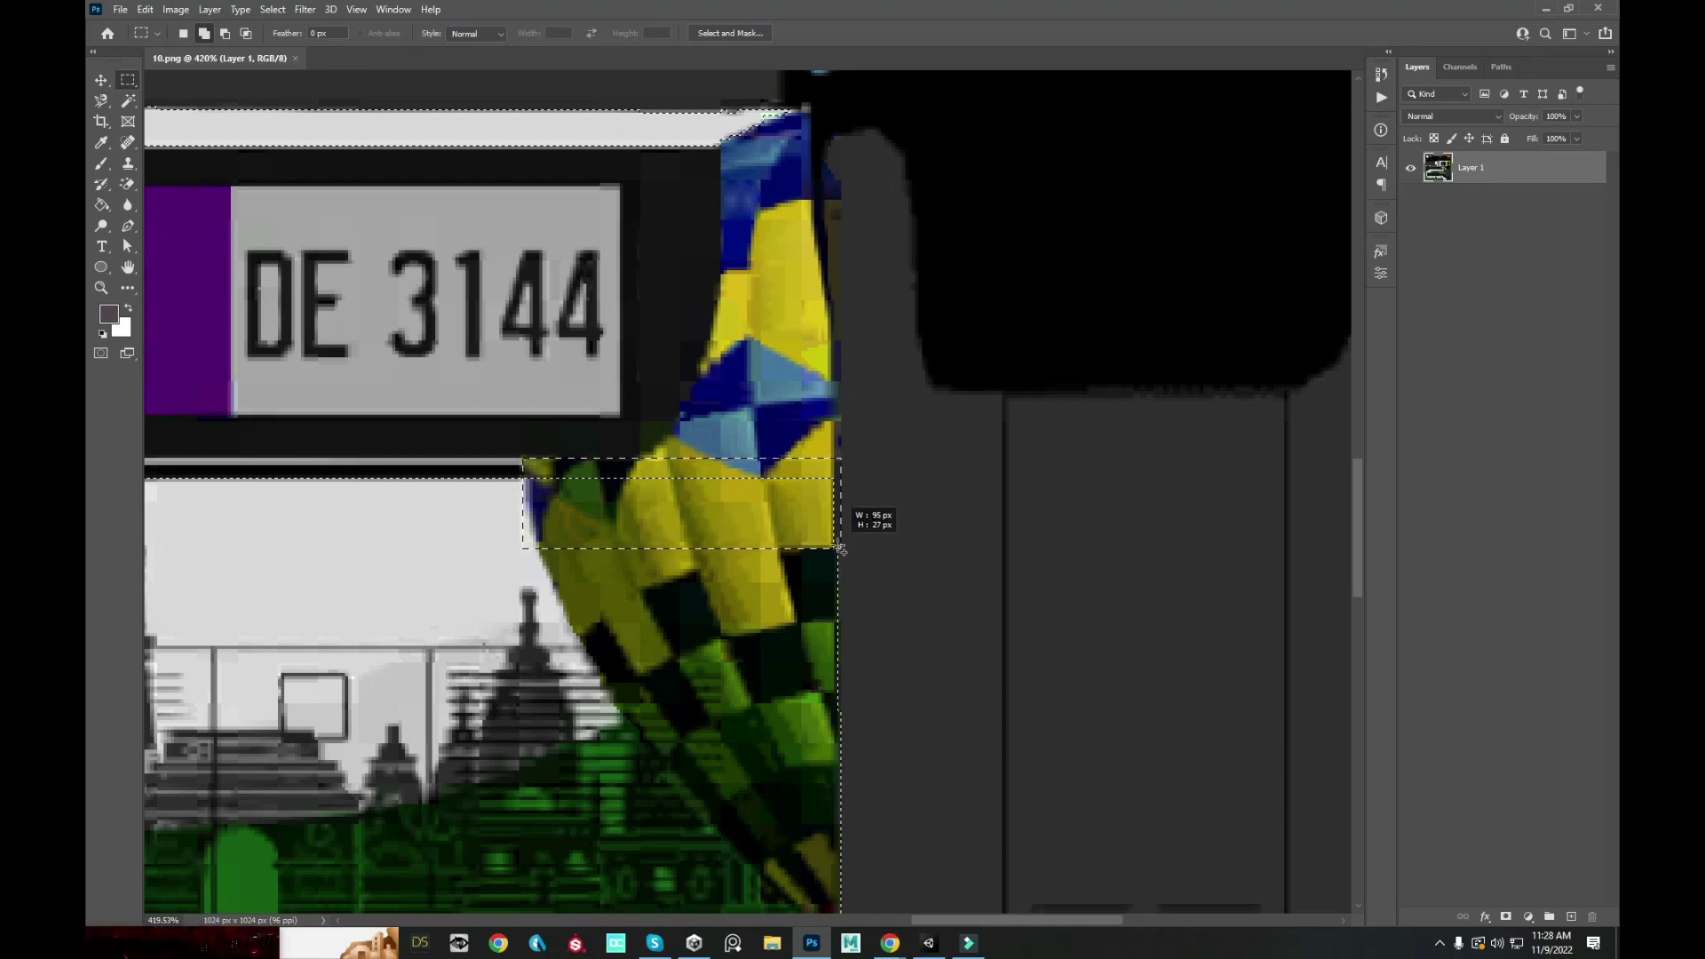
scroll(744, 400, "up", 1)
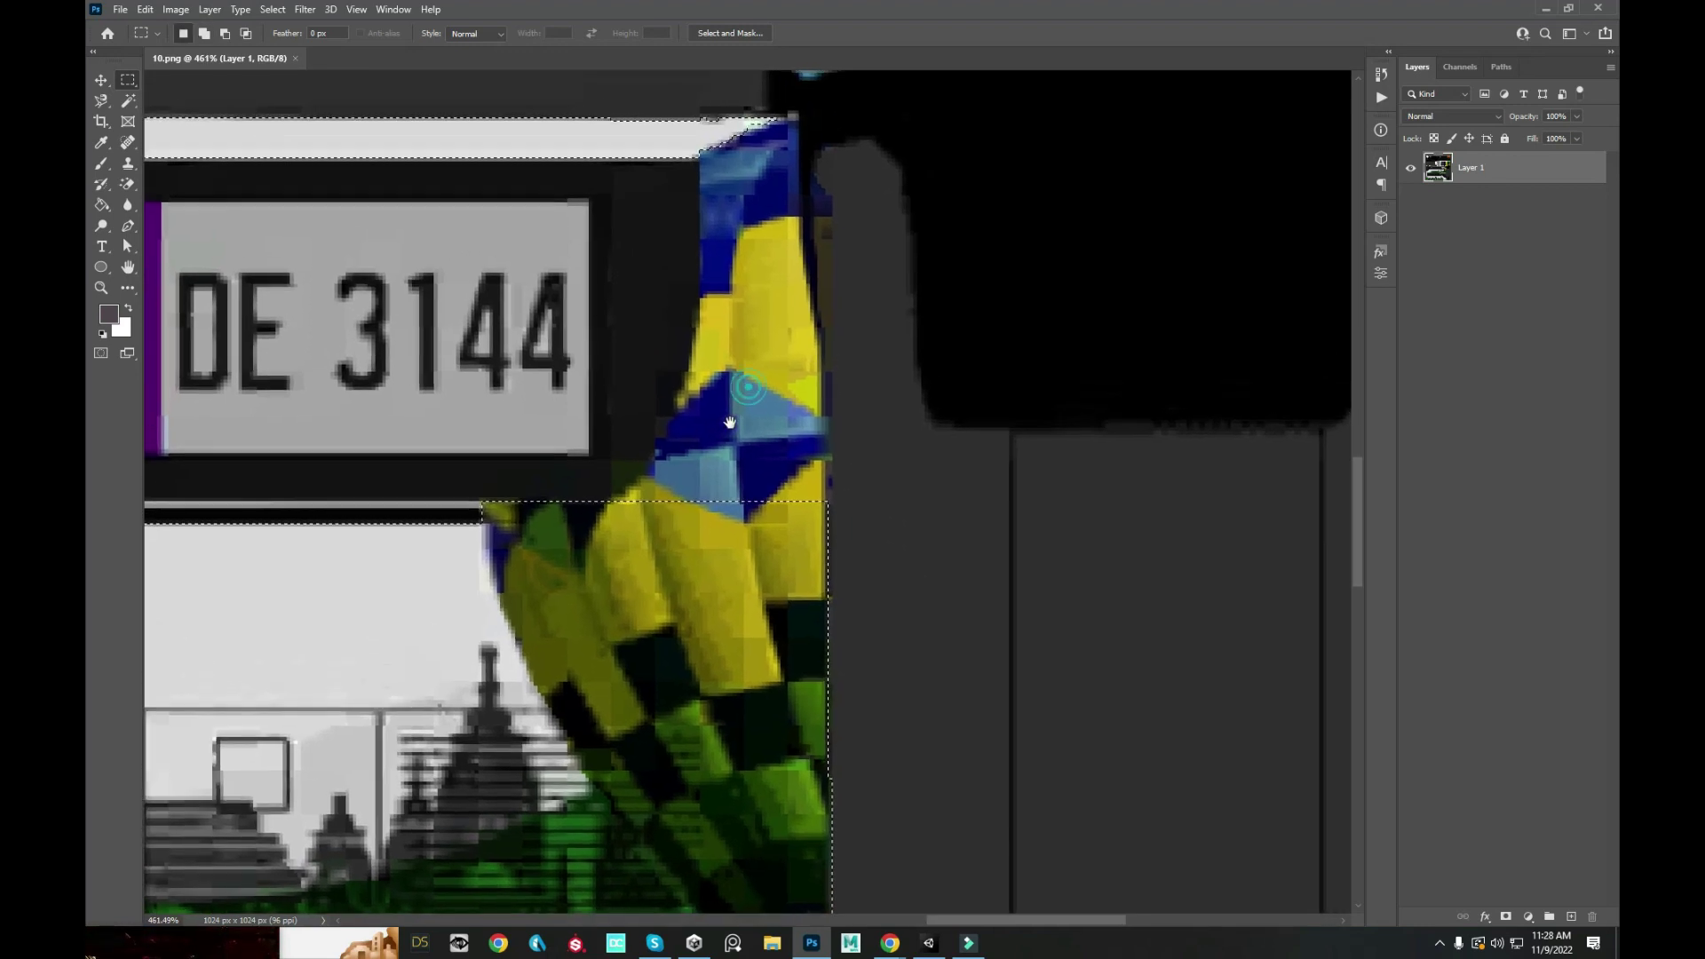
right_click(106, 111)
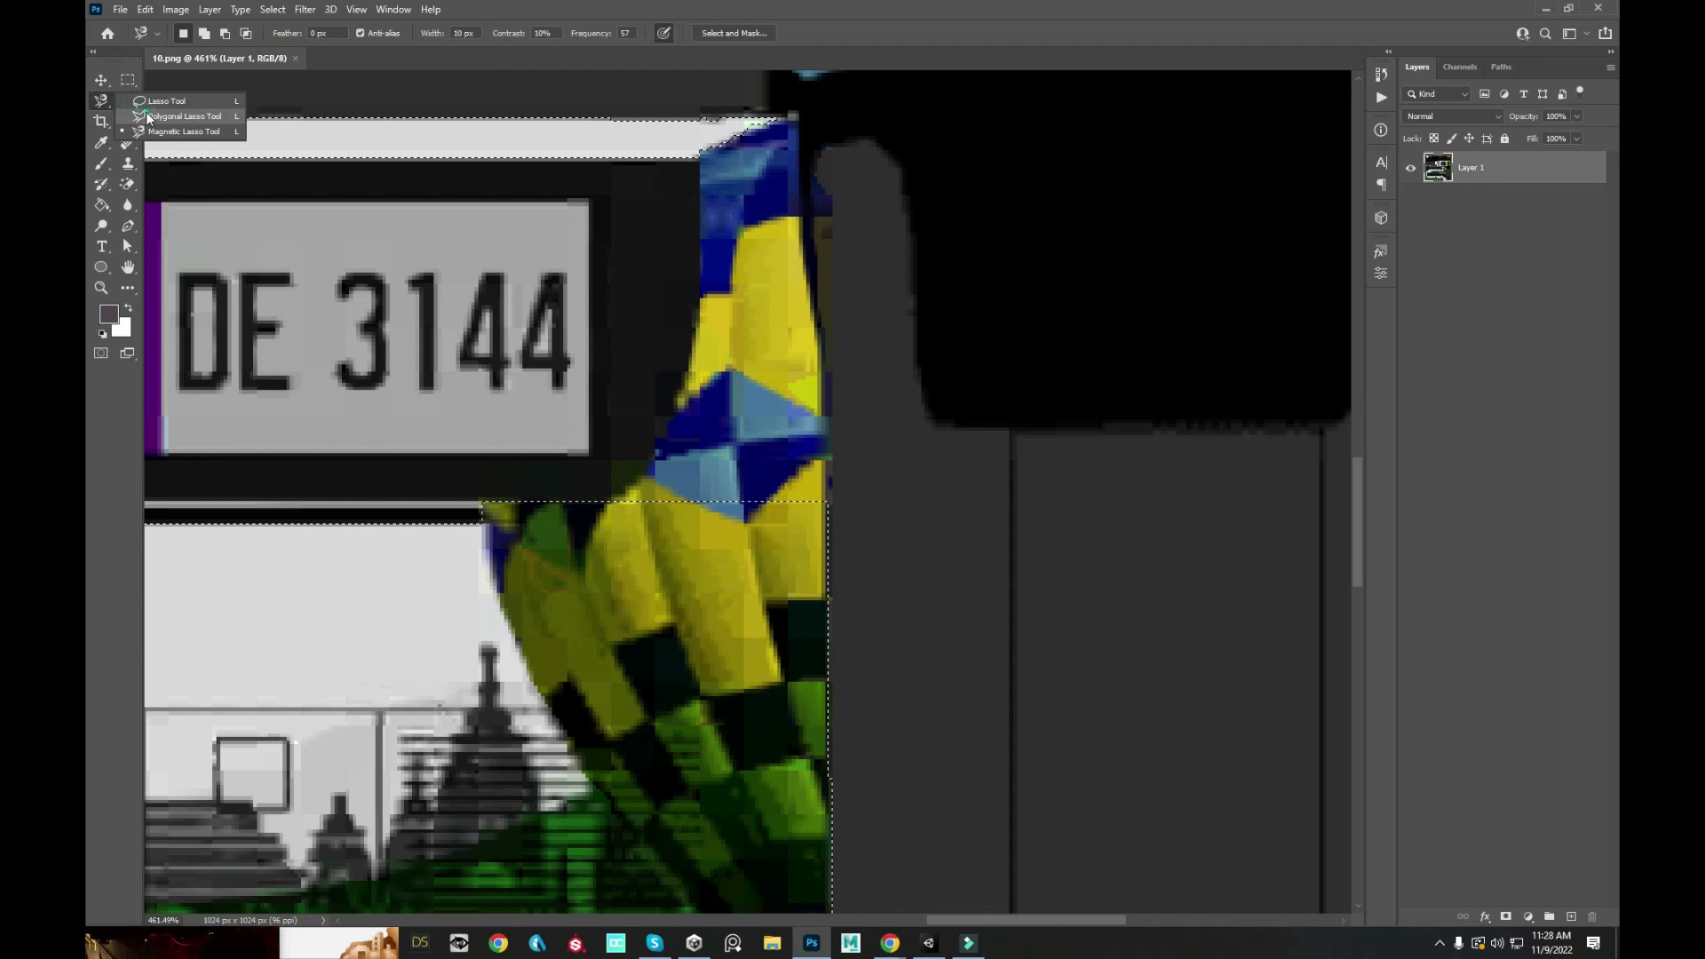
left_click(169, 117)
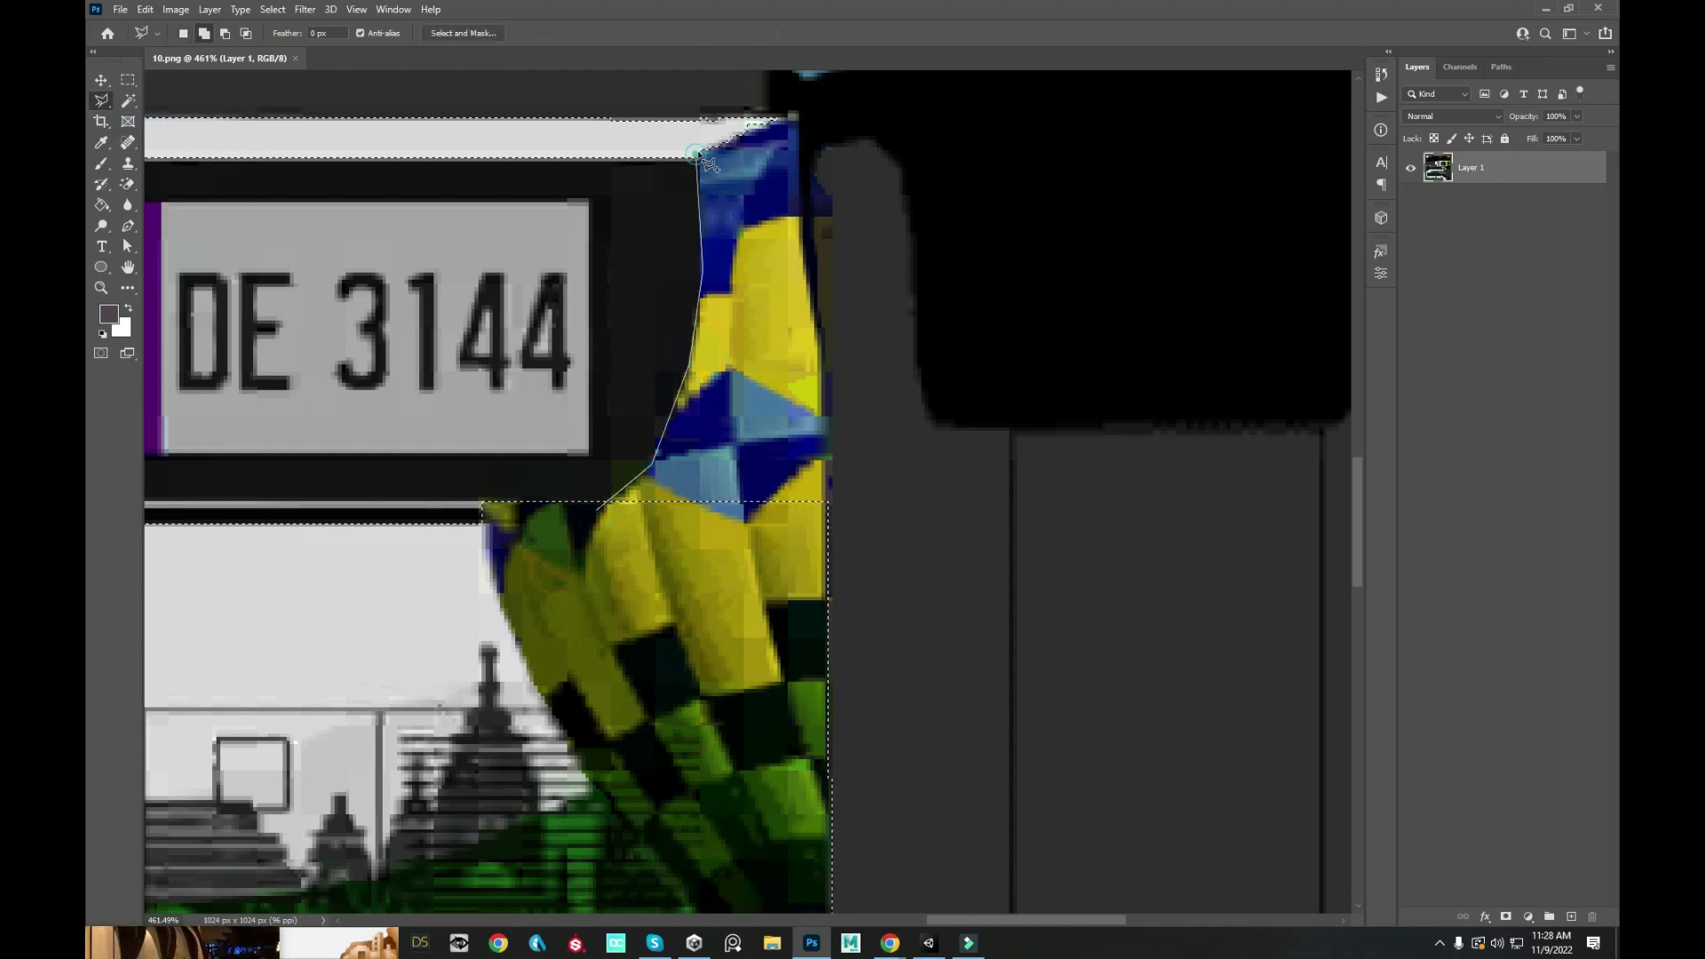
left_click(794, 116)
left_click(805, 251)
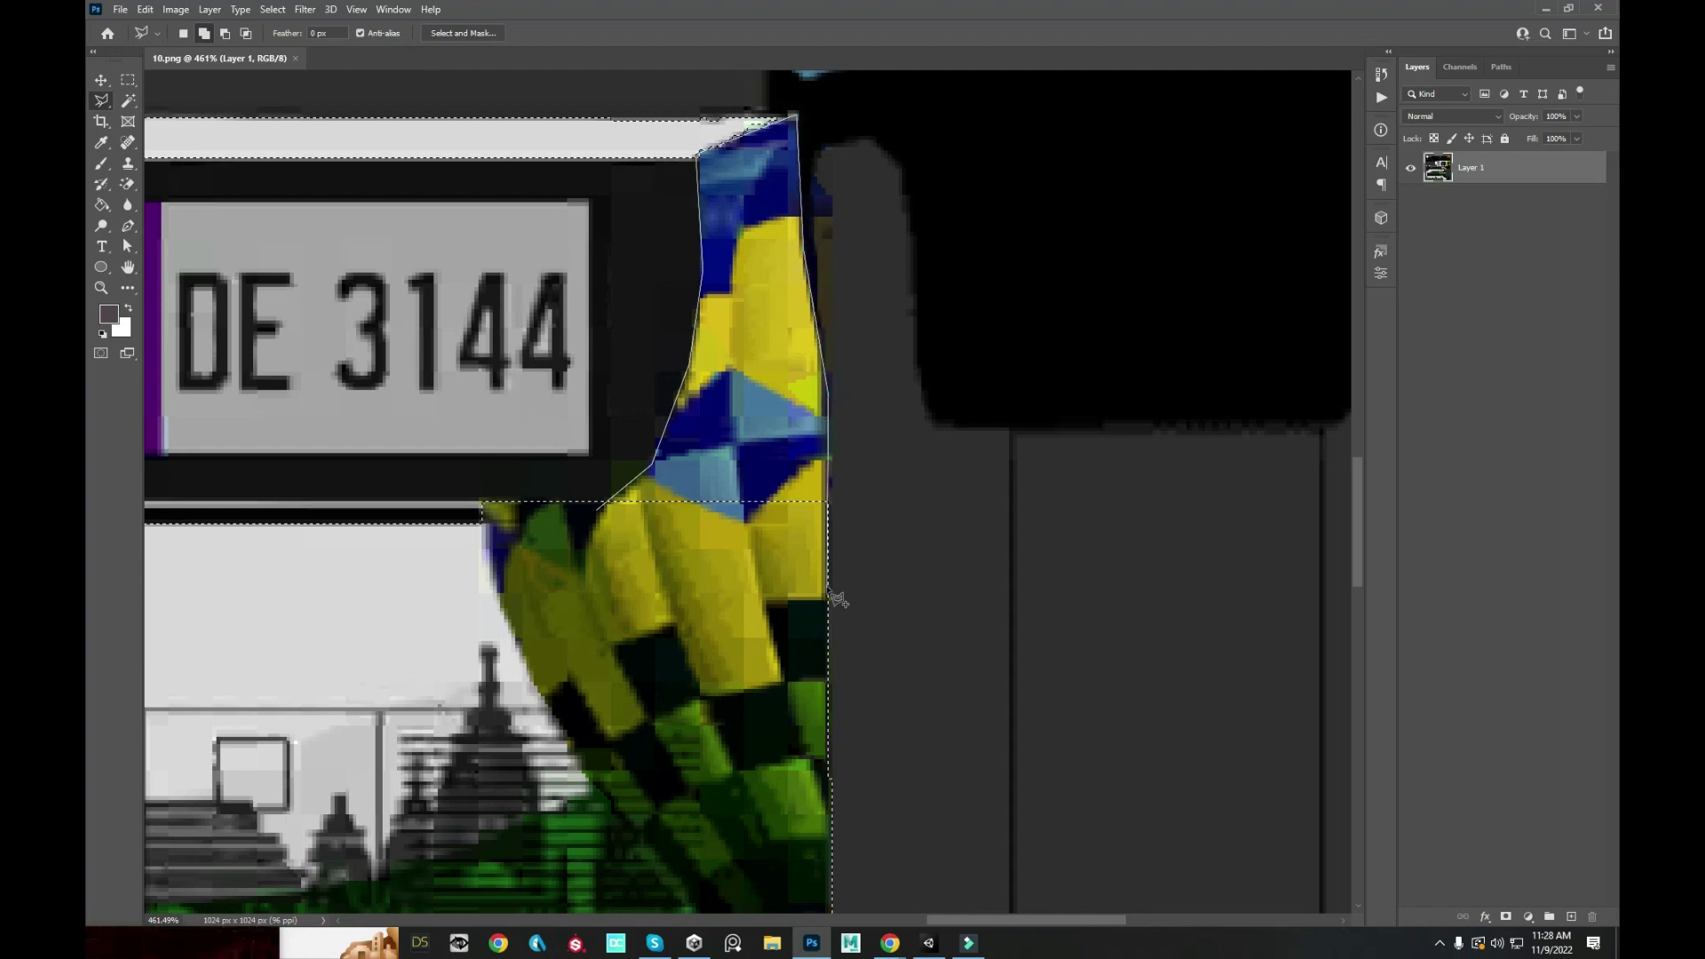
left_click(568, 602)
scroll(568, 603, "down", 3)
scroll(556, 569, "down", 3)
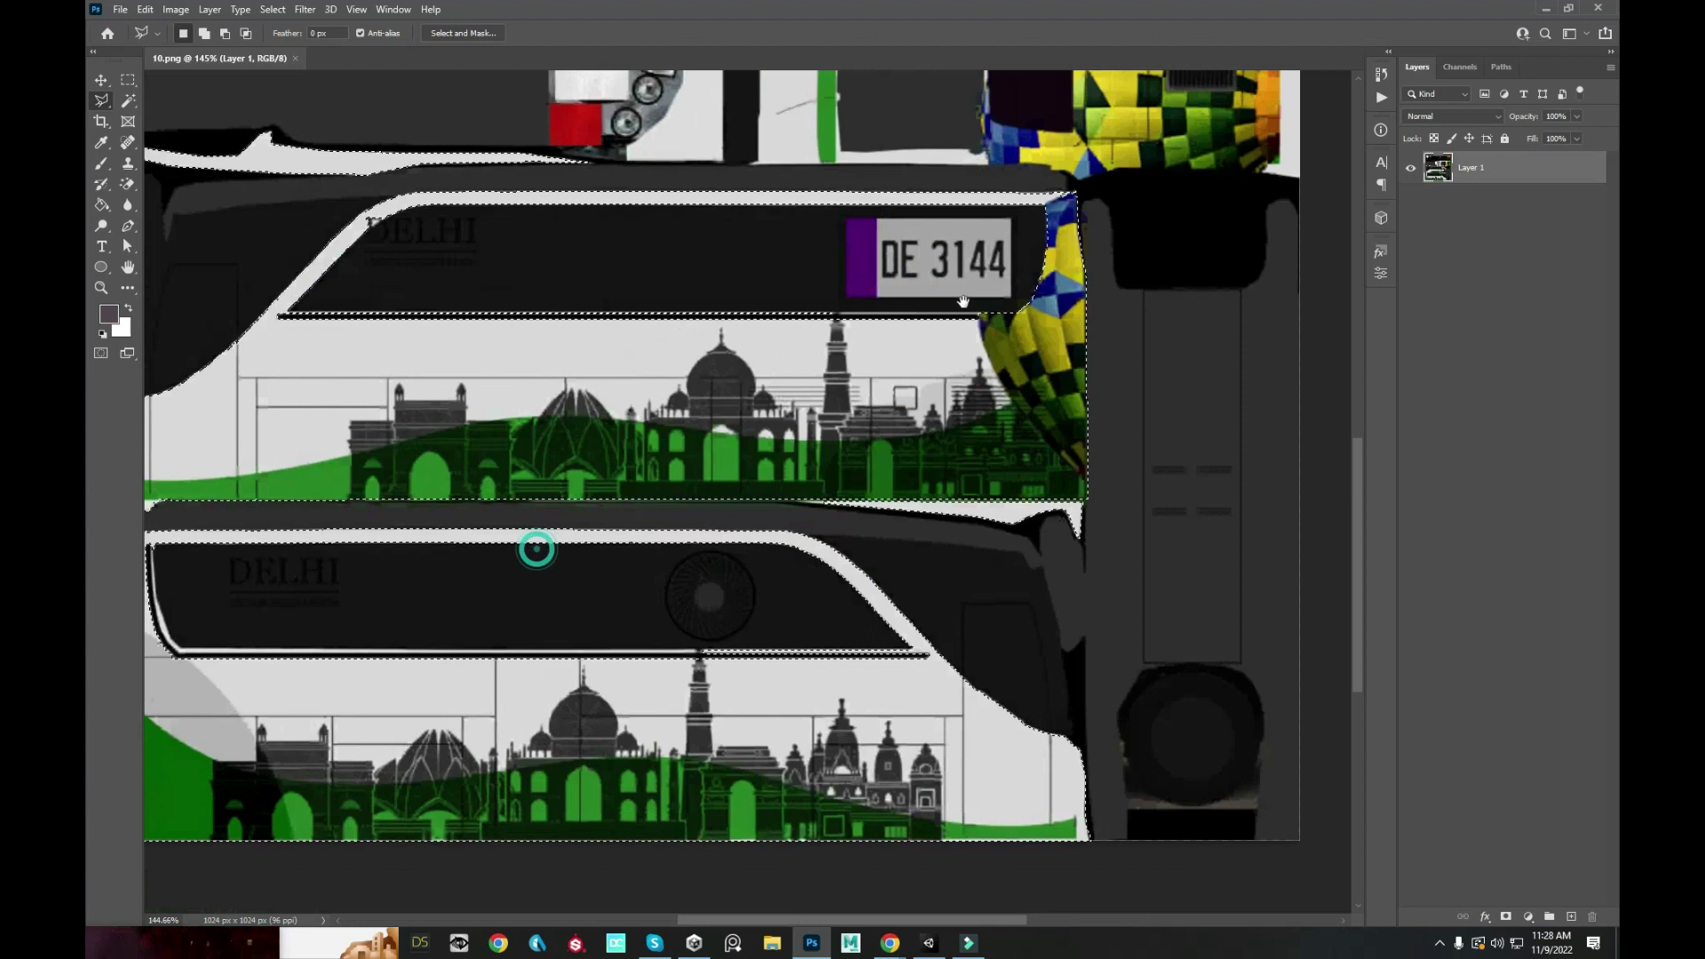
scroll(811, 335, "up", 2)
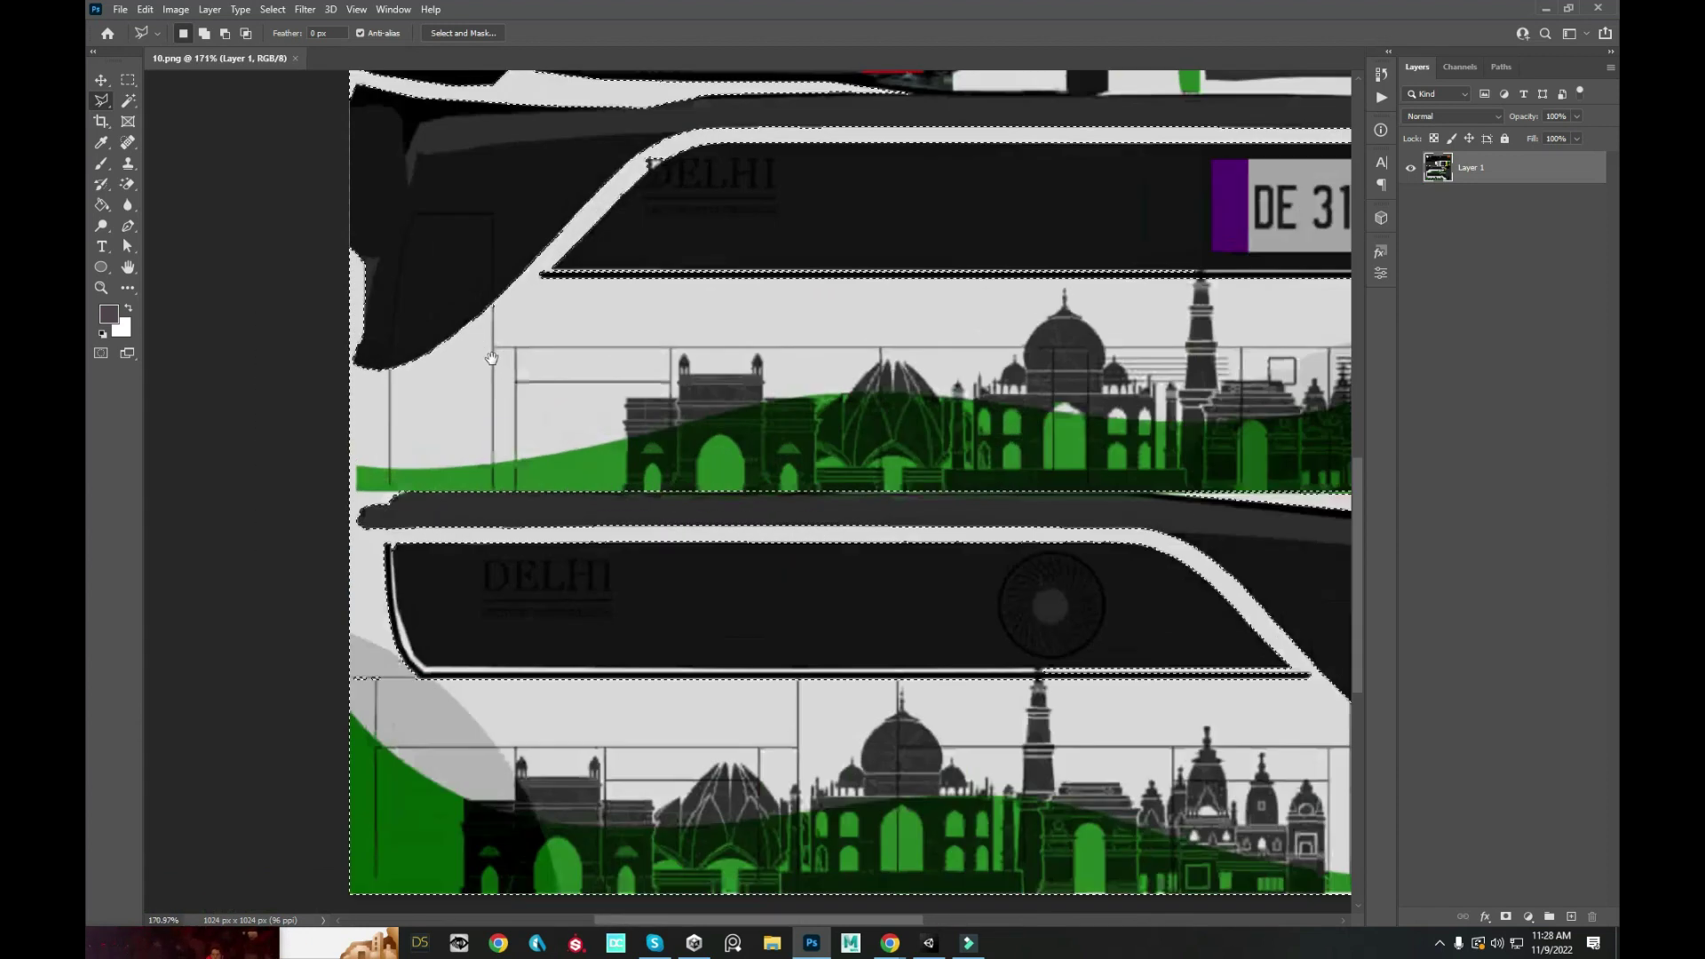
scroll(521, 349, "up", 1)
scroll(521, 349, "down", 2)
scroll(658, 506, "down", 1)
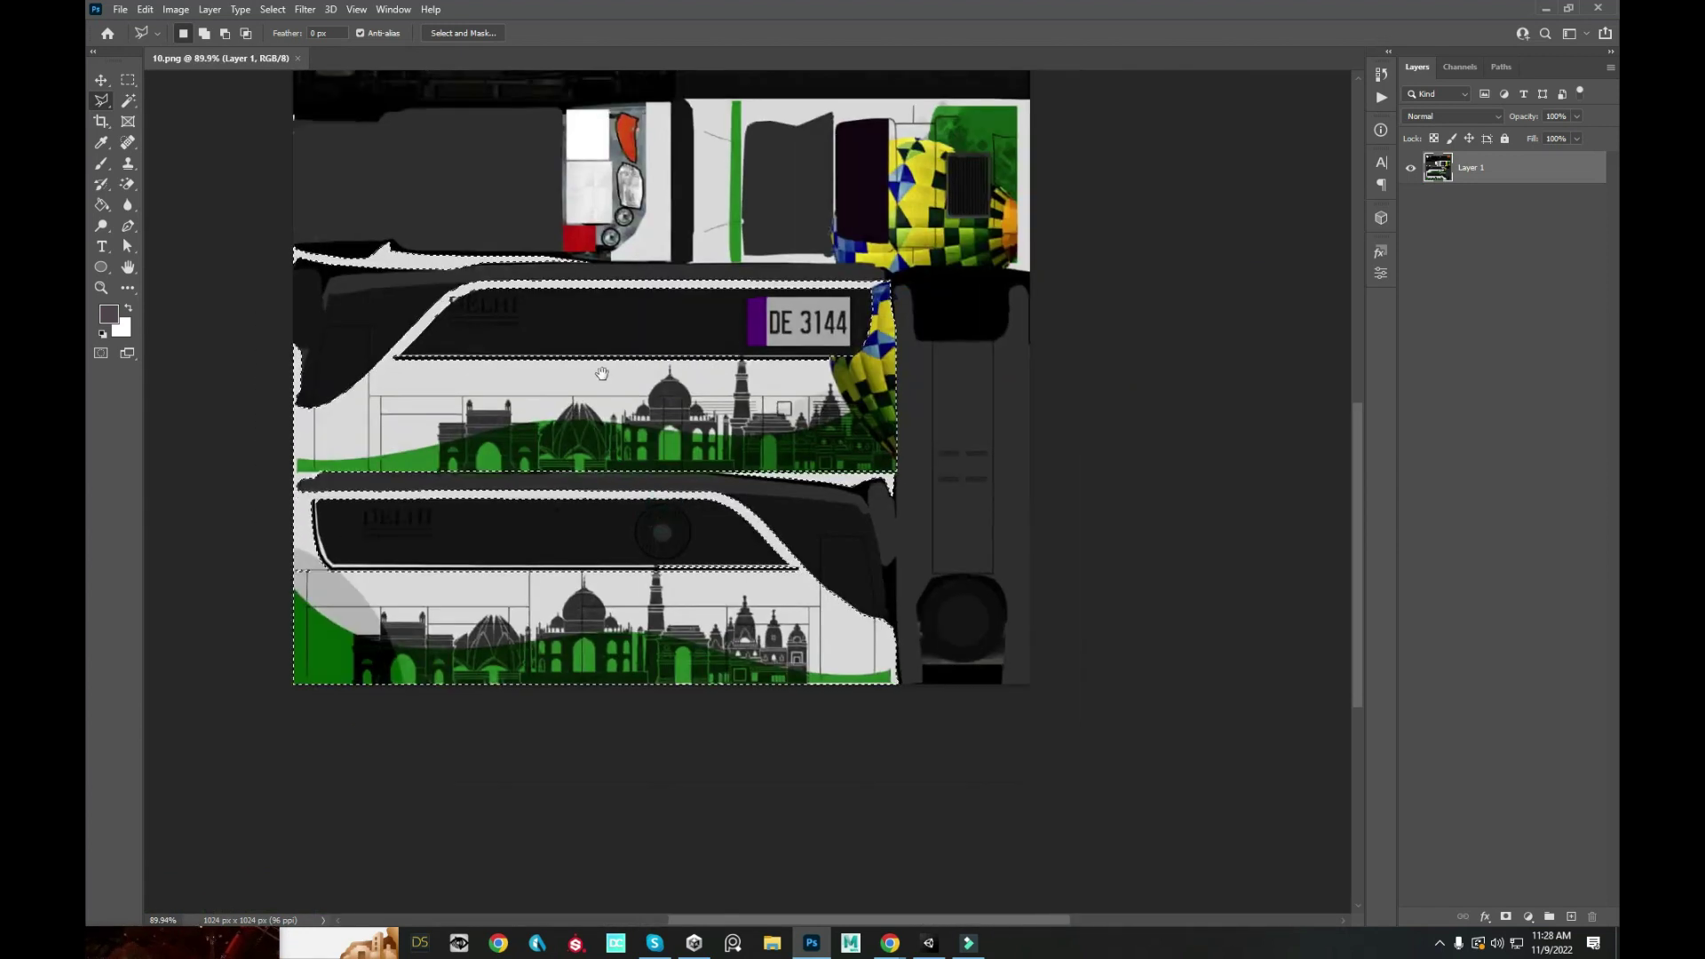
- Copy the selected side panels onto new Layer 2, toggling Layer 1 to check it
key("ctrl+j")
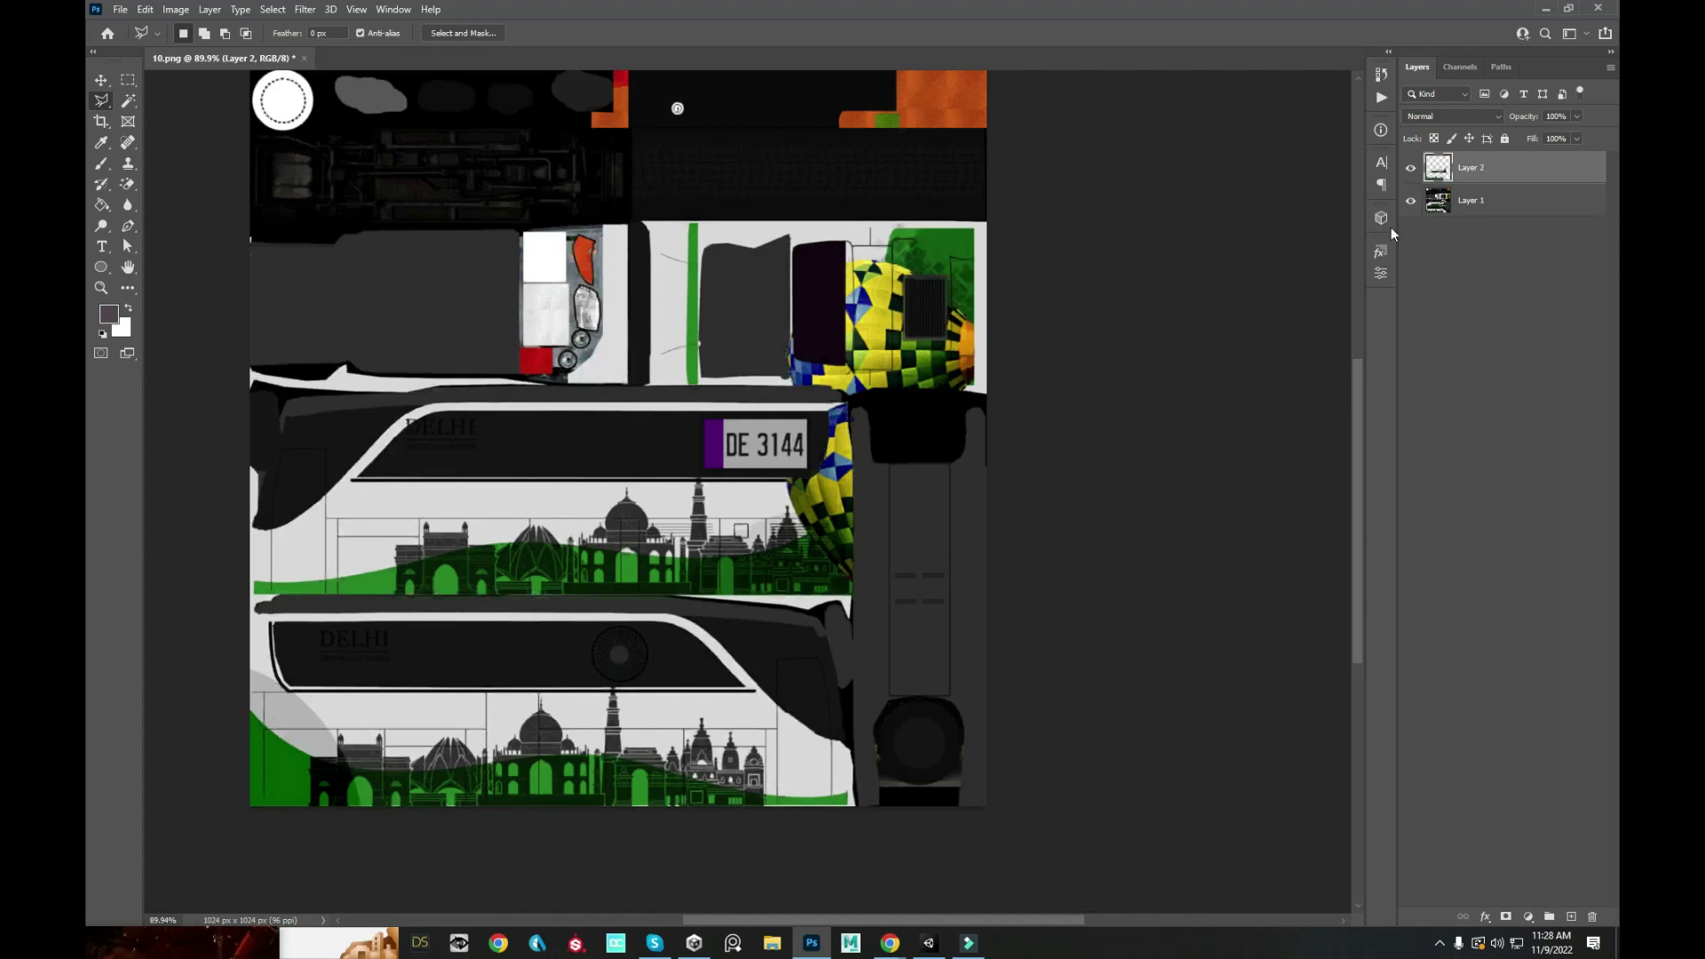
left_click(1409, 201)
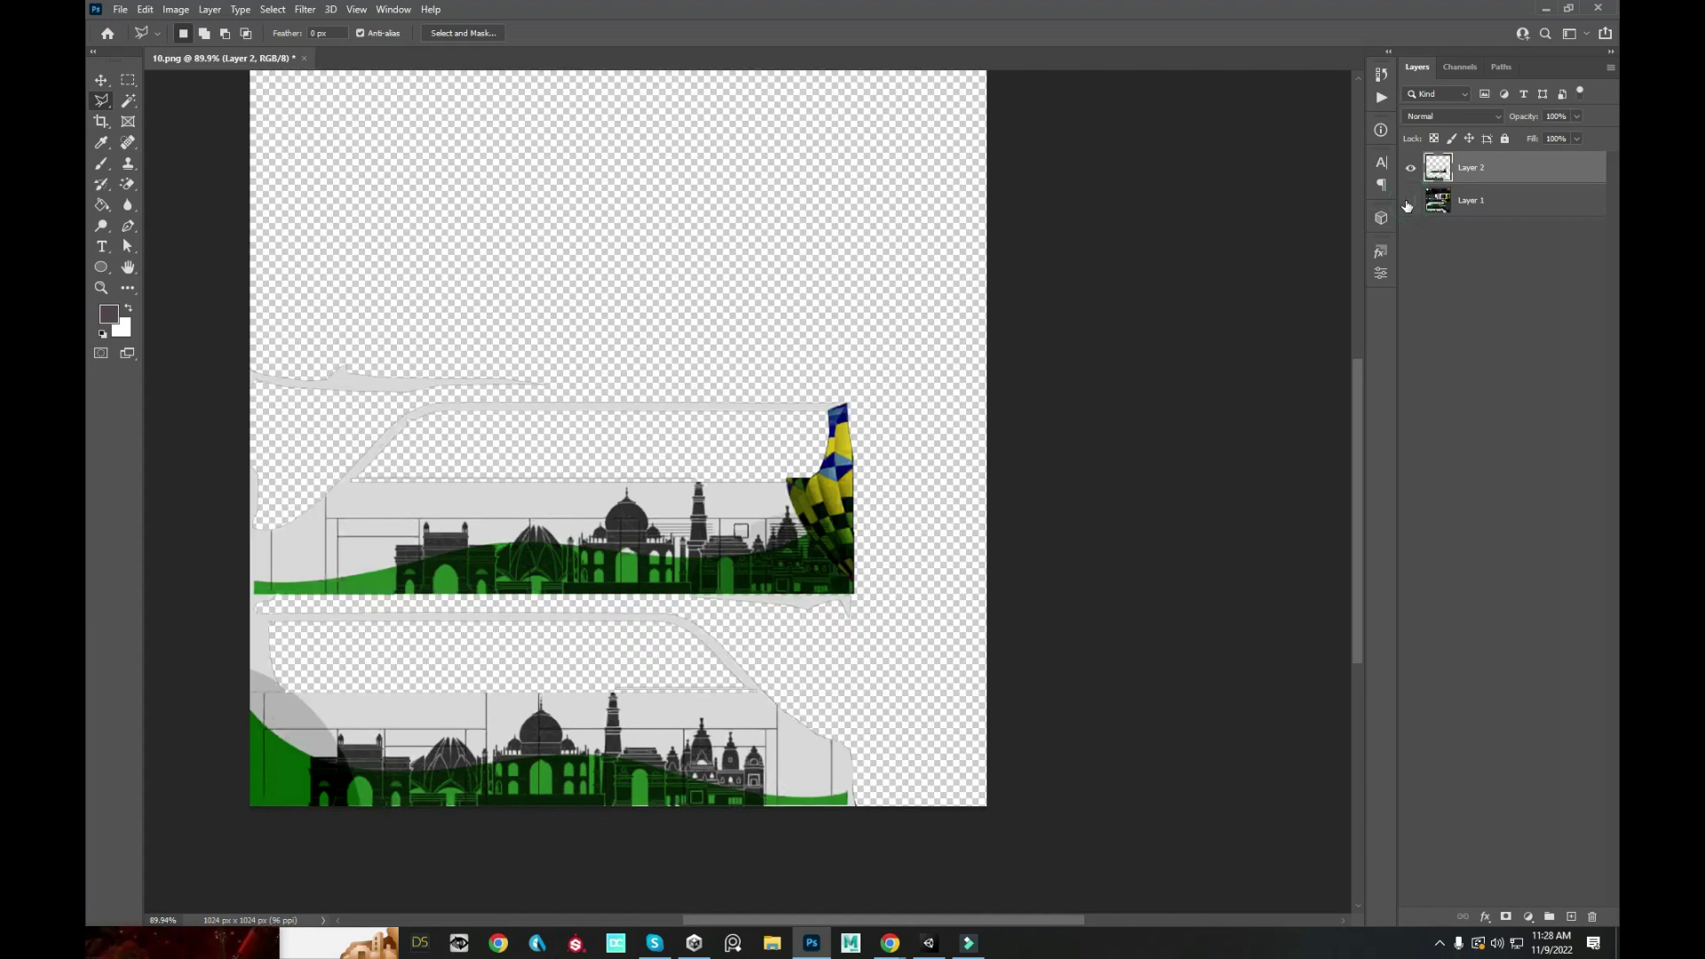
left_click(1409, 201)
scroll(578, 302, "up", 3)
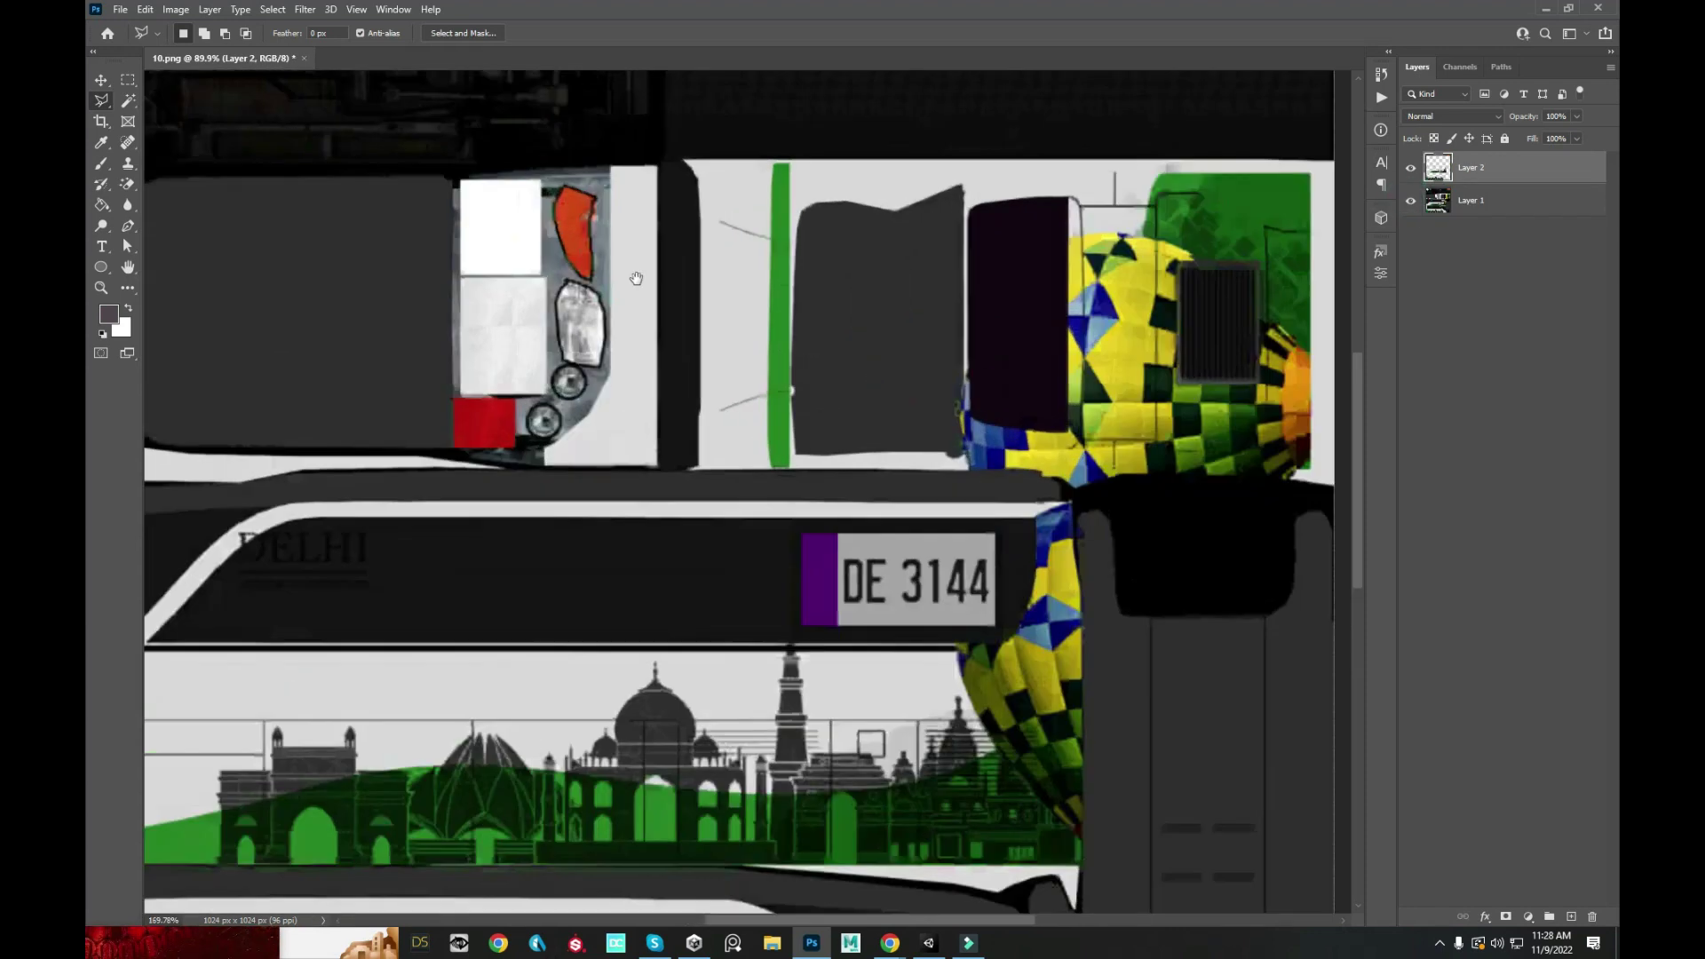
left_click_drag(636, 275, 568, 294)
left_click_drag(639, 378, 559, 379)
scroll(705, 381, "up", 2)
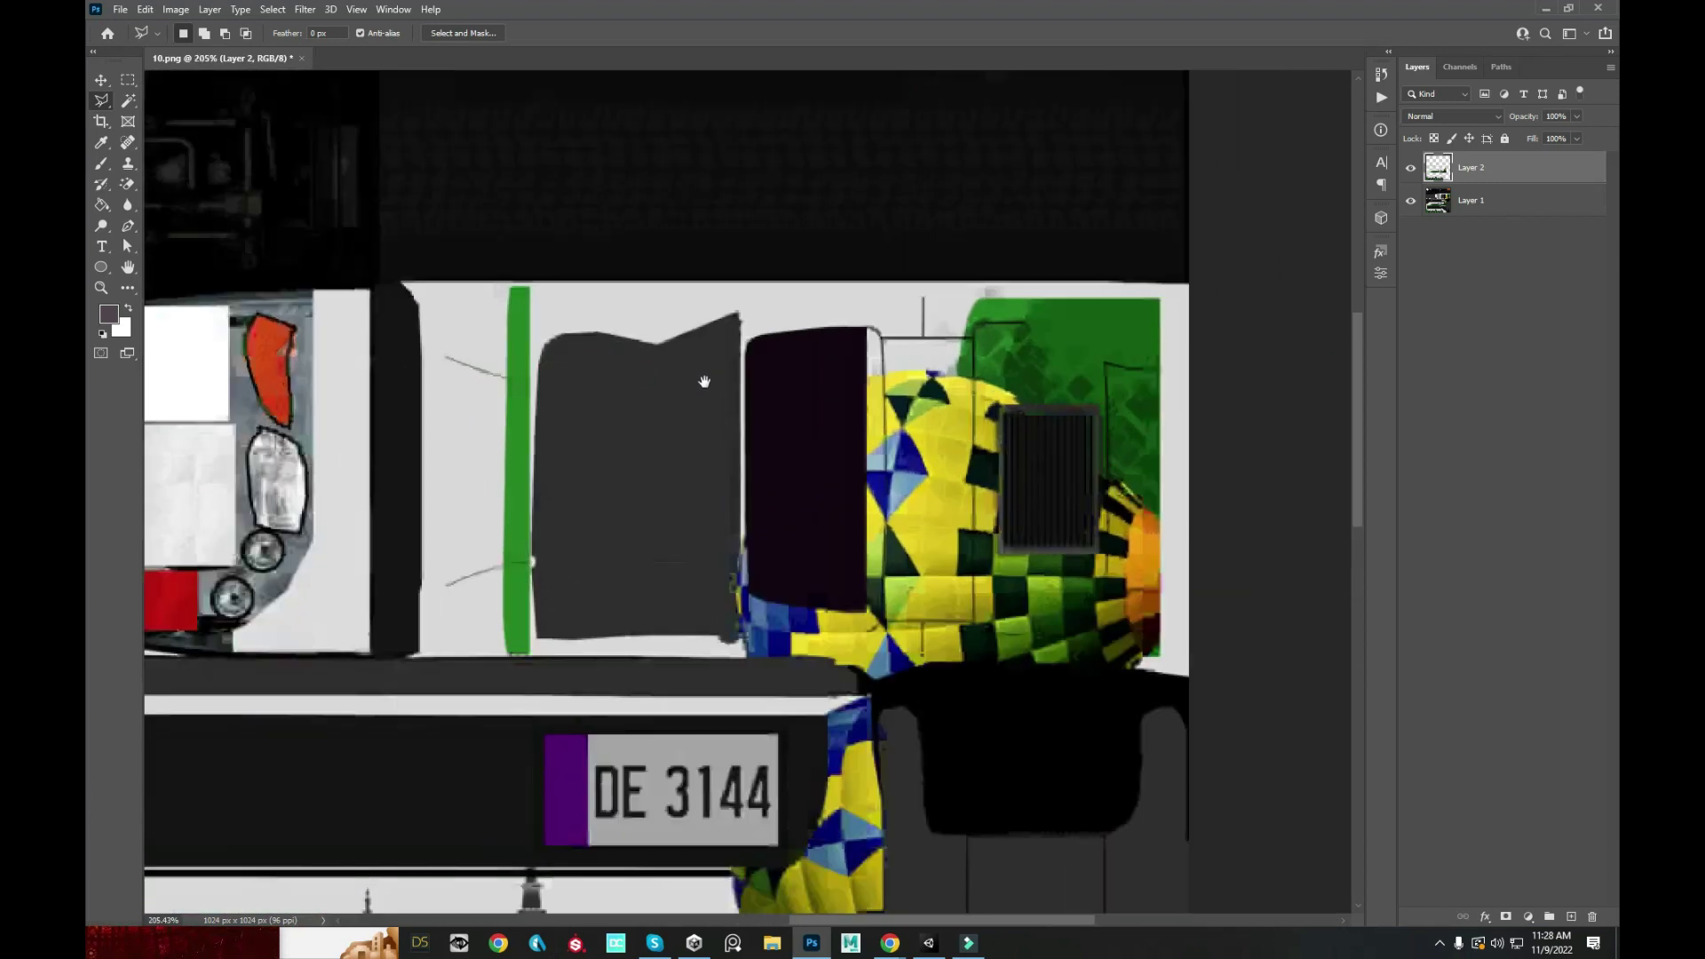
left_click_drag(701, 378, 679, 375)
scroll(1008, 391, "up", 2)
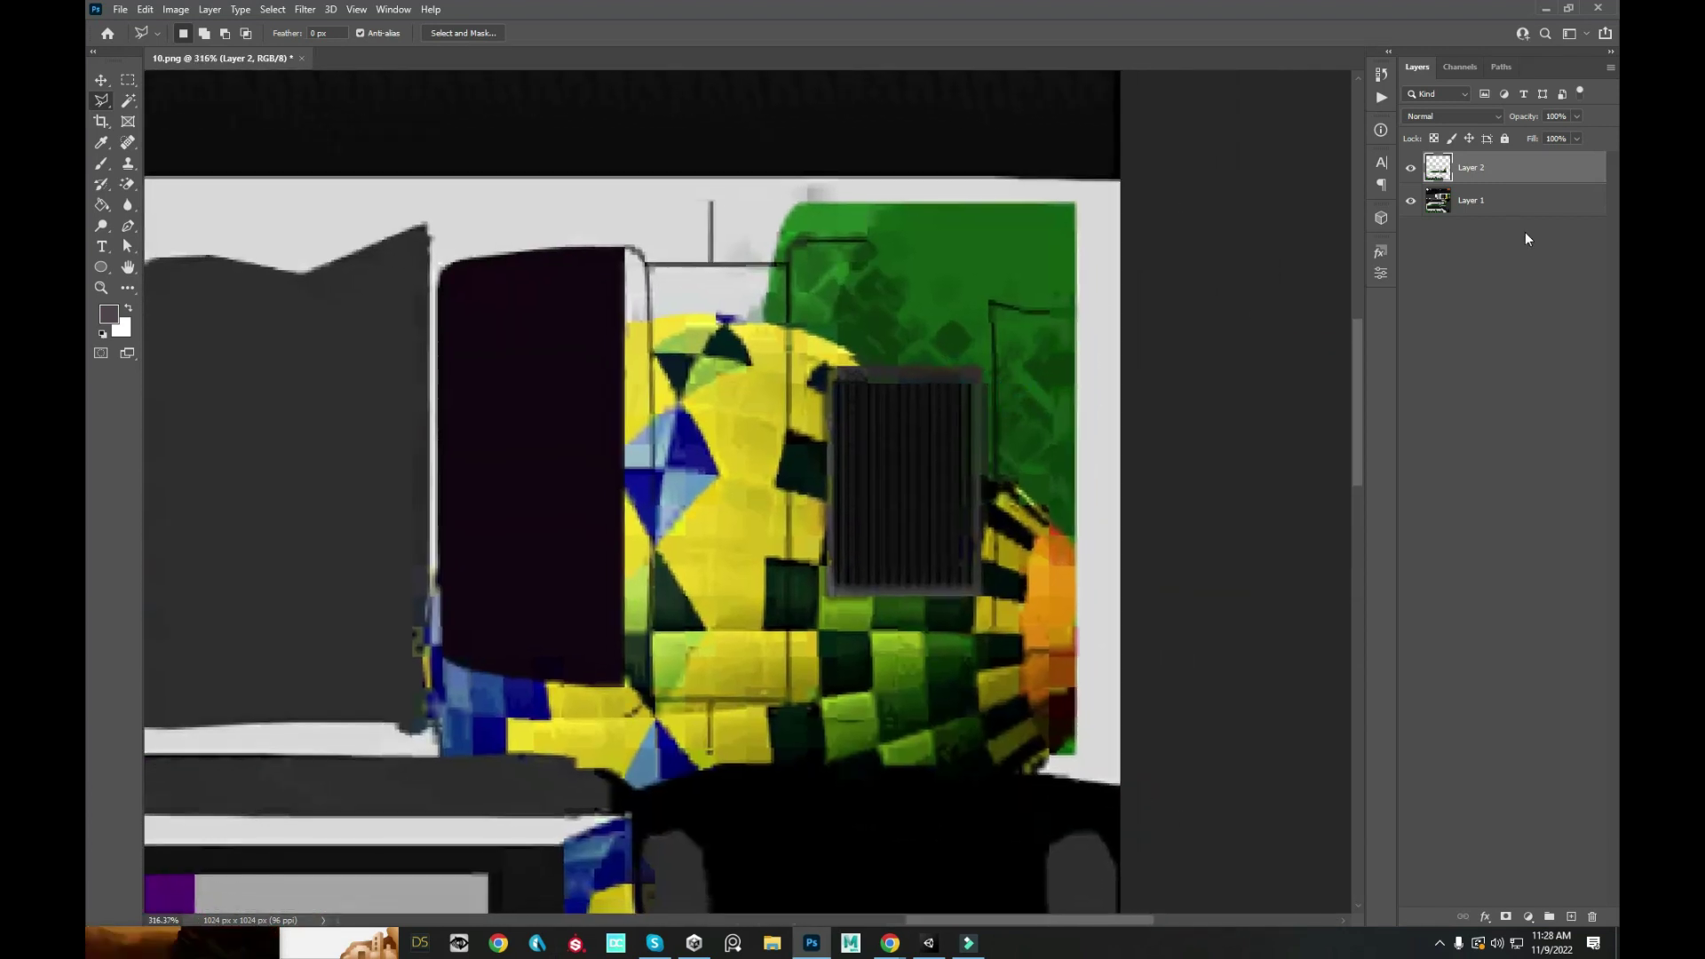
- Copy the 52 × 96 px dark grille rectangle from Layer 1 onto new Layer 3
left_click(1516, 207)
left_click(128, 79)
scroll(903, 518, "up", 3)
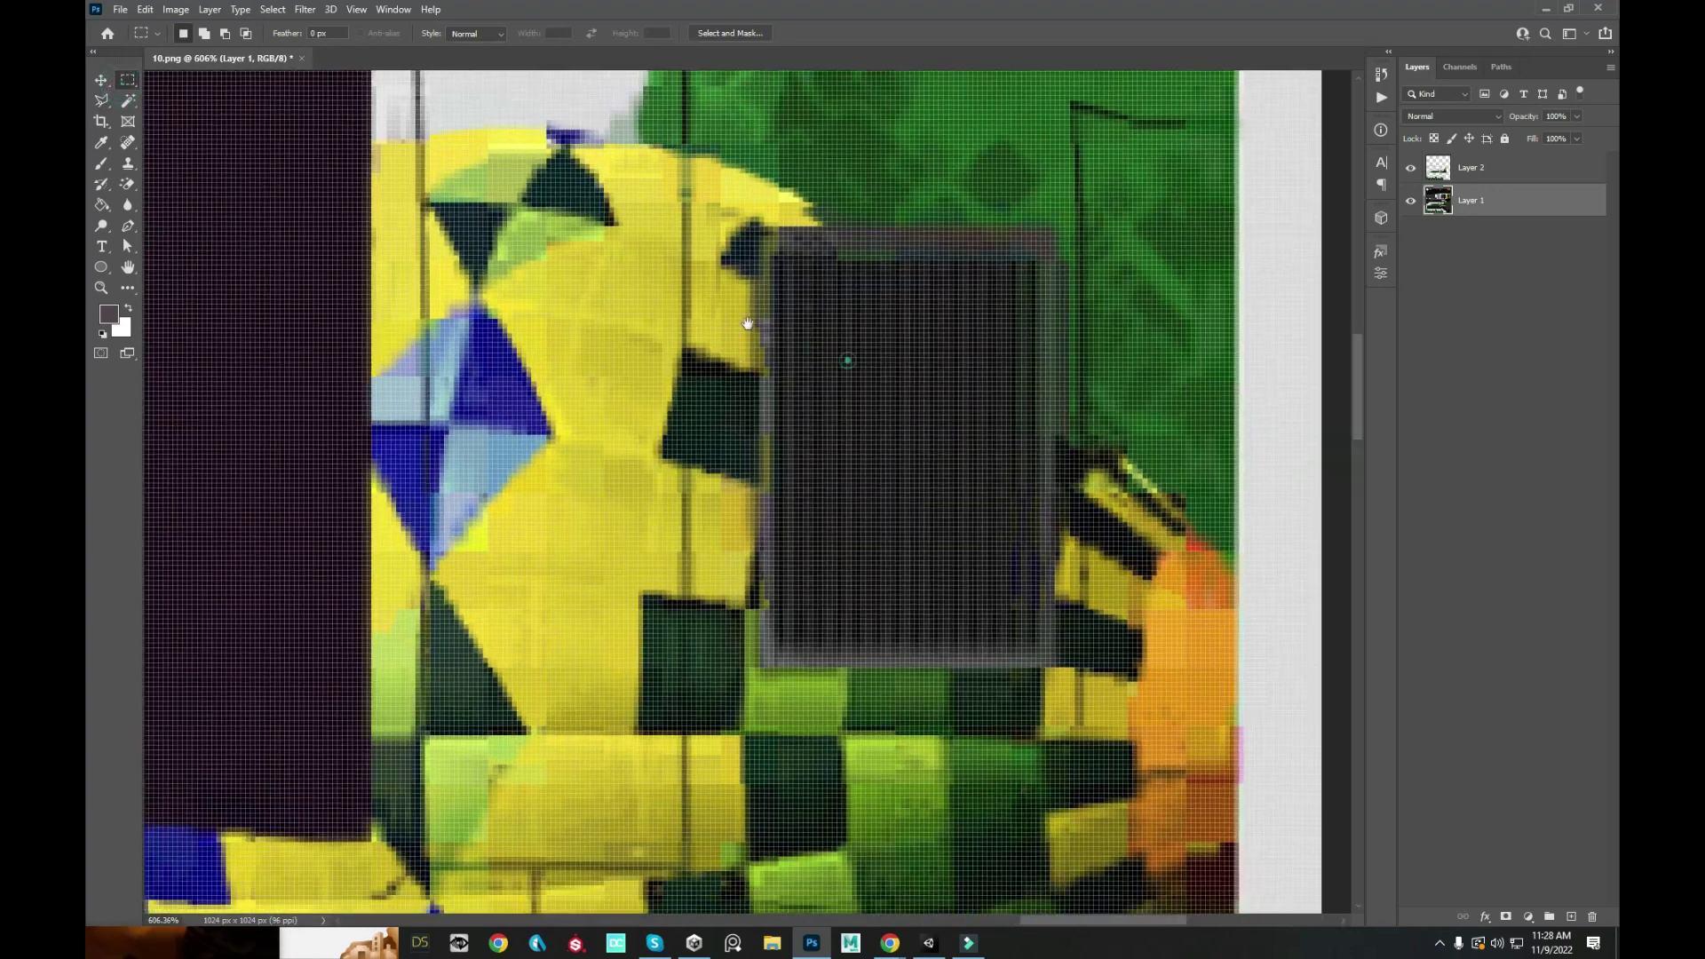
left_click_drag(702, 210, 988, 647)
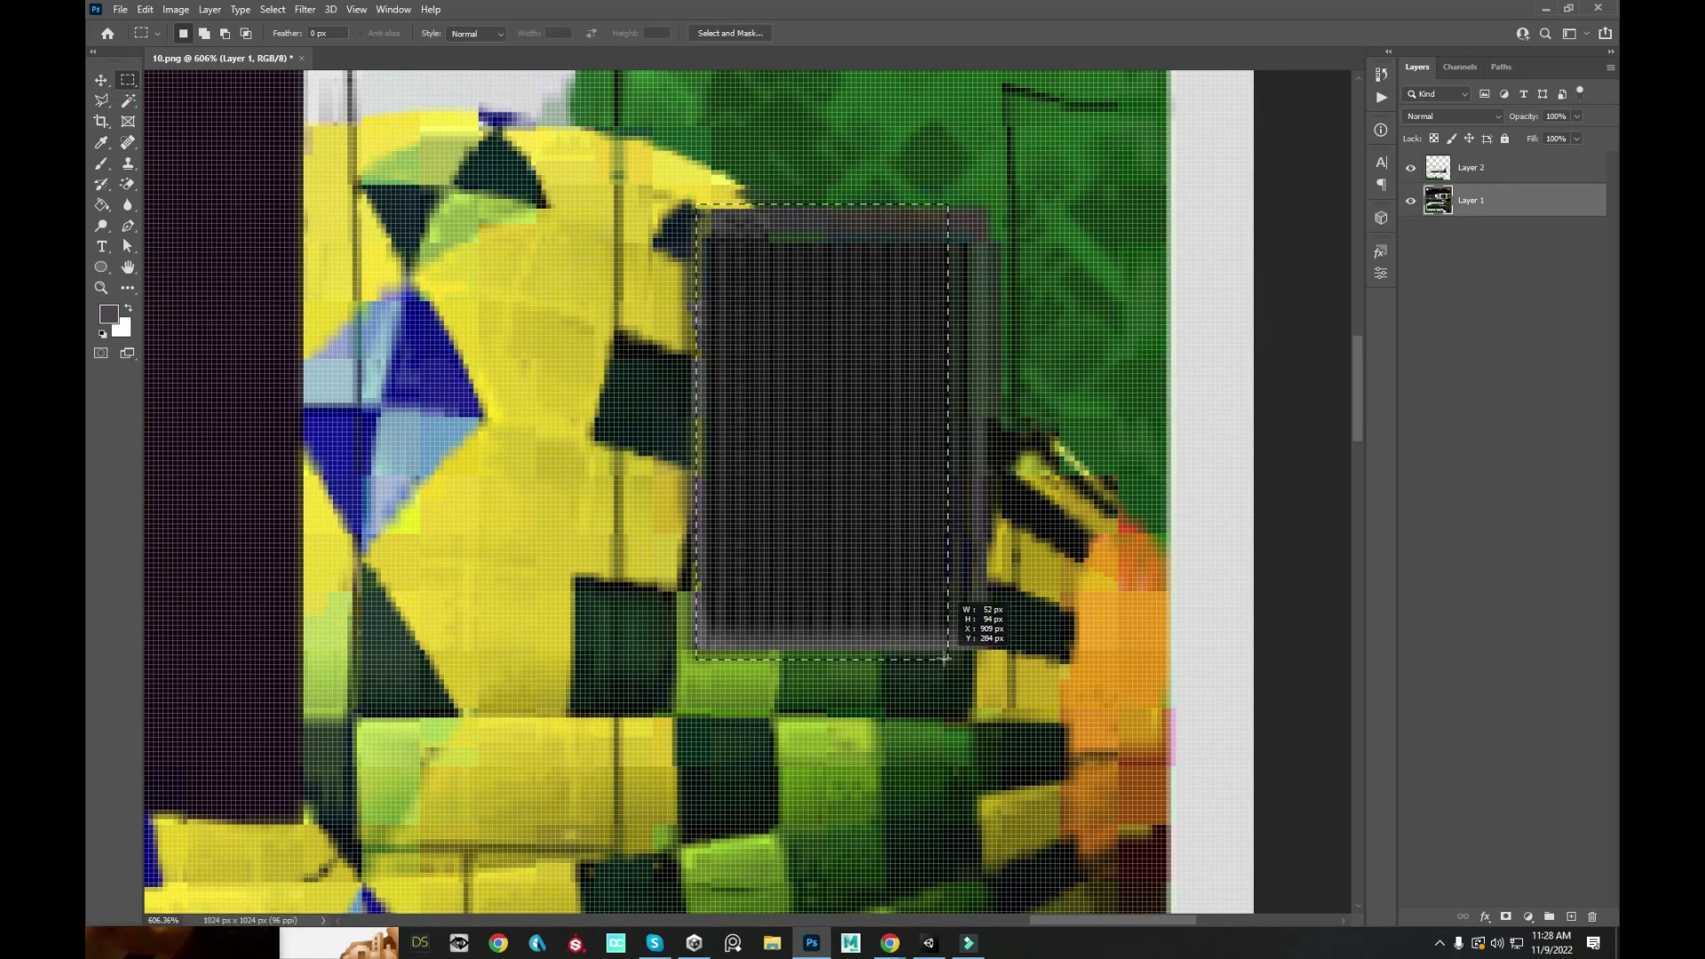
key("ctrl+j")
scroll(988, 647, "down", 2)
scroll(985, 642, "down", 4)
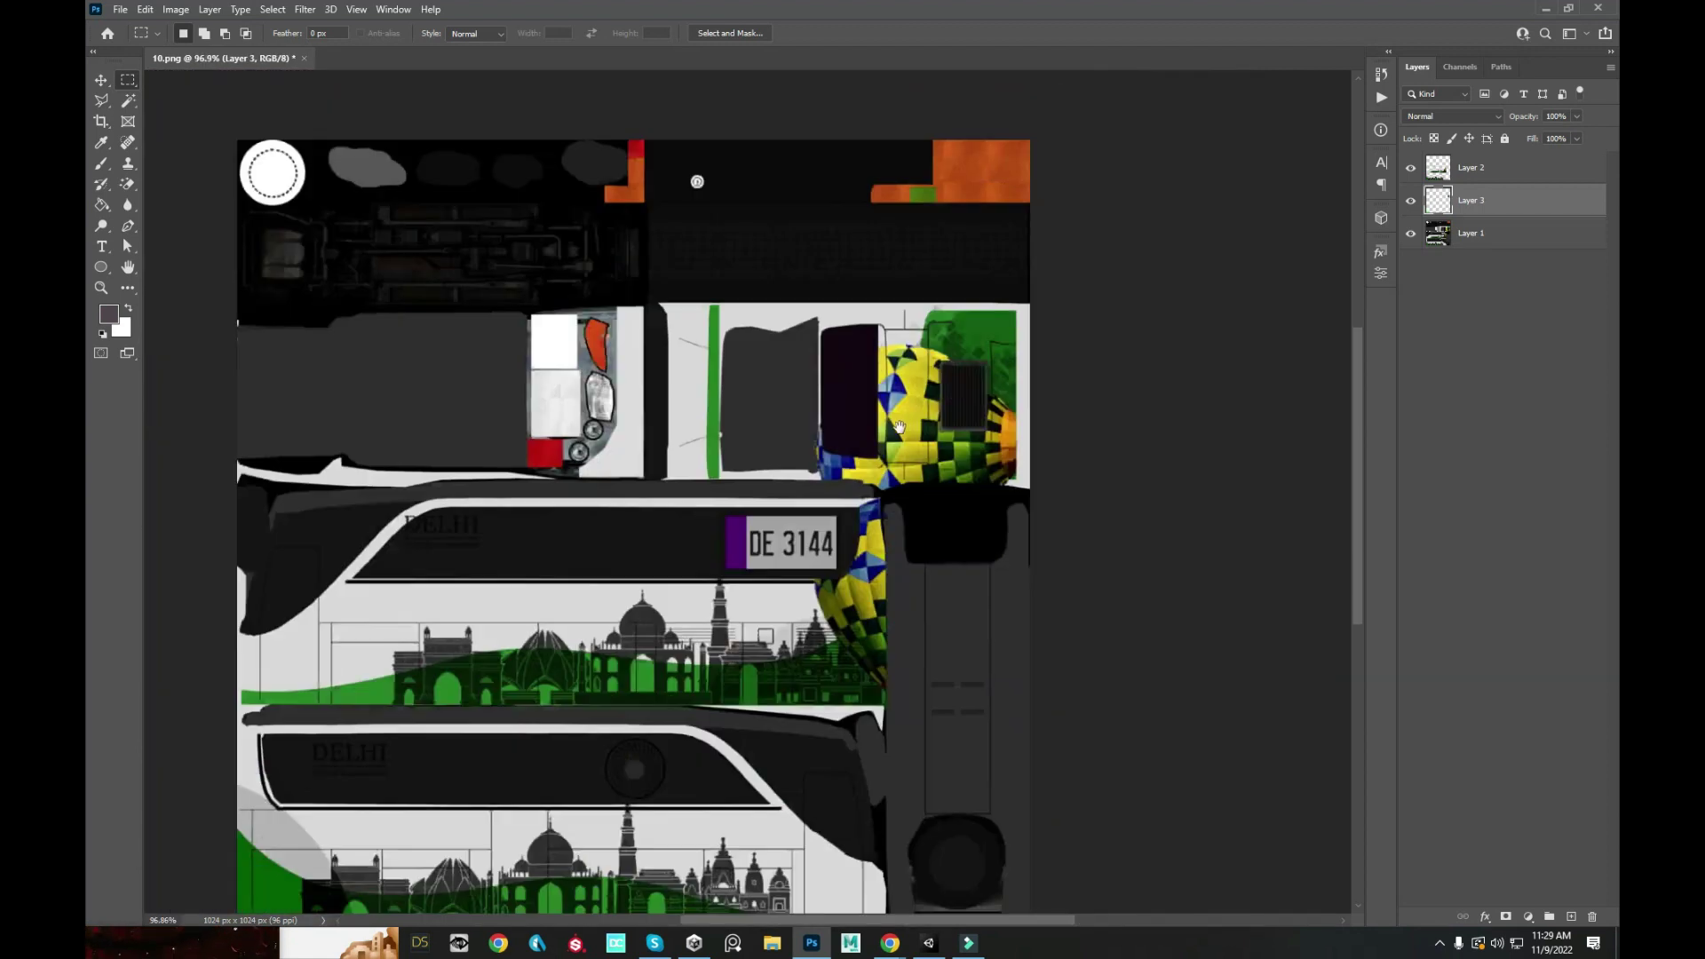
left_click(1441, 943)
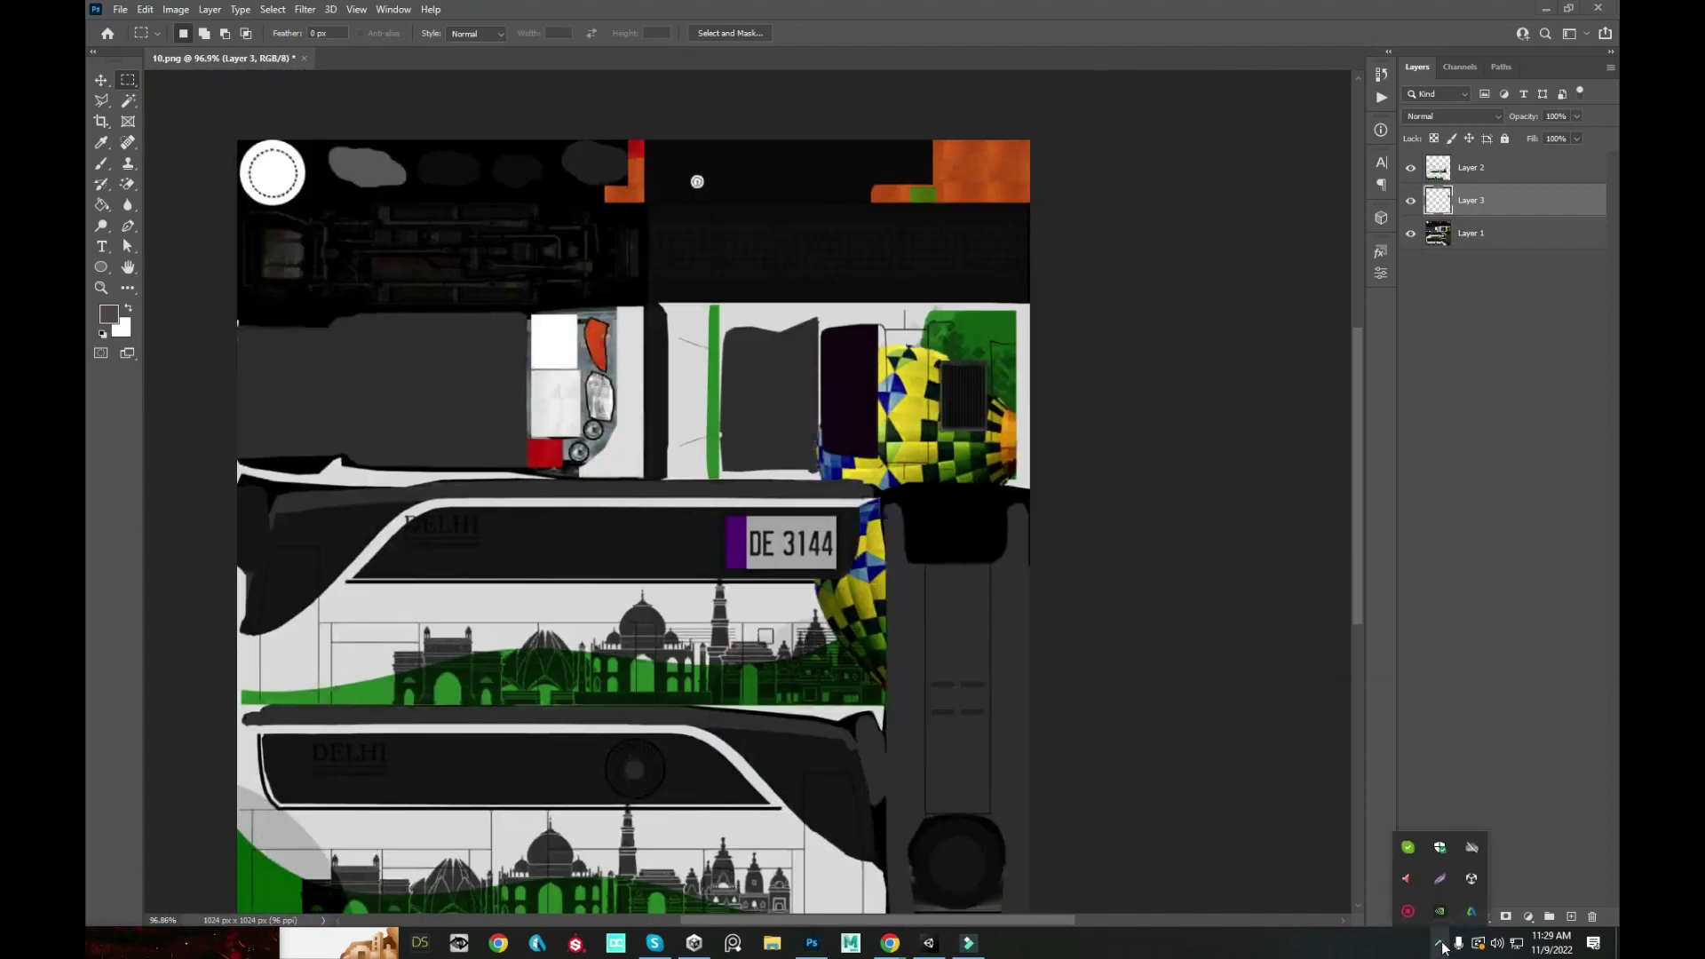
left_click(1441, 944)
scroll(1032, 575, "down", 1)
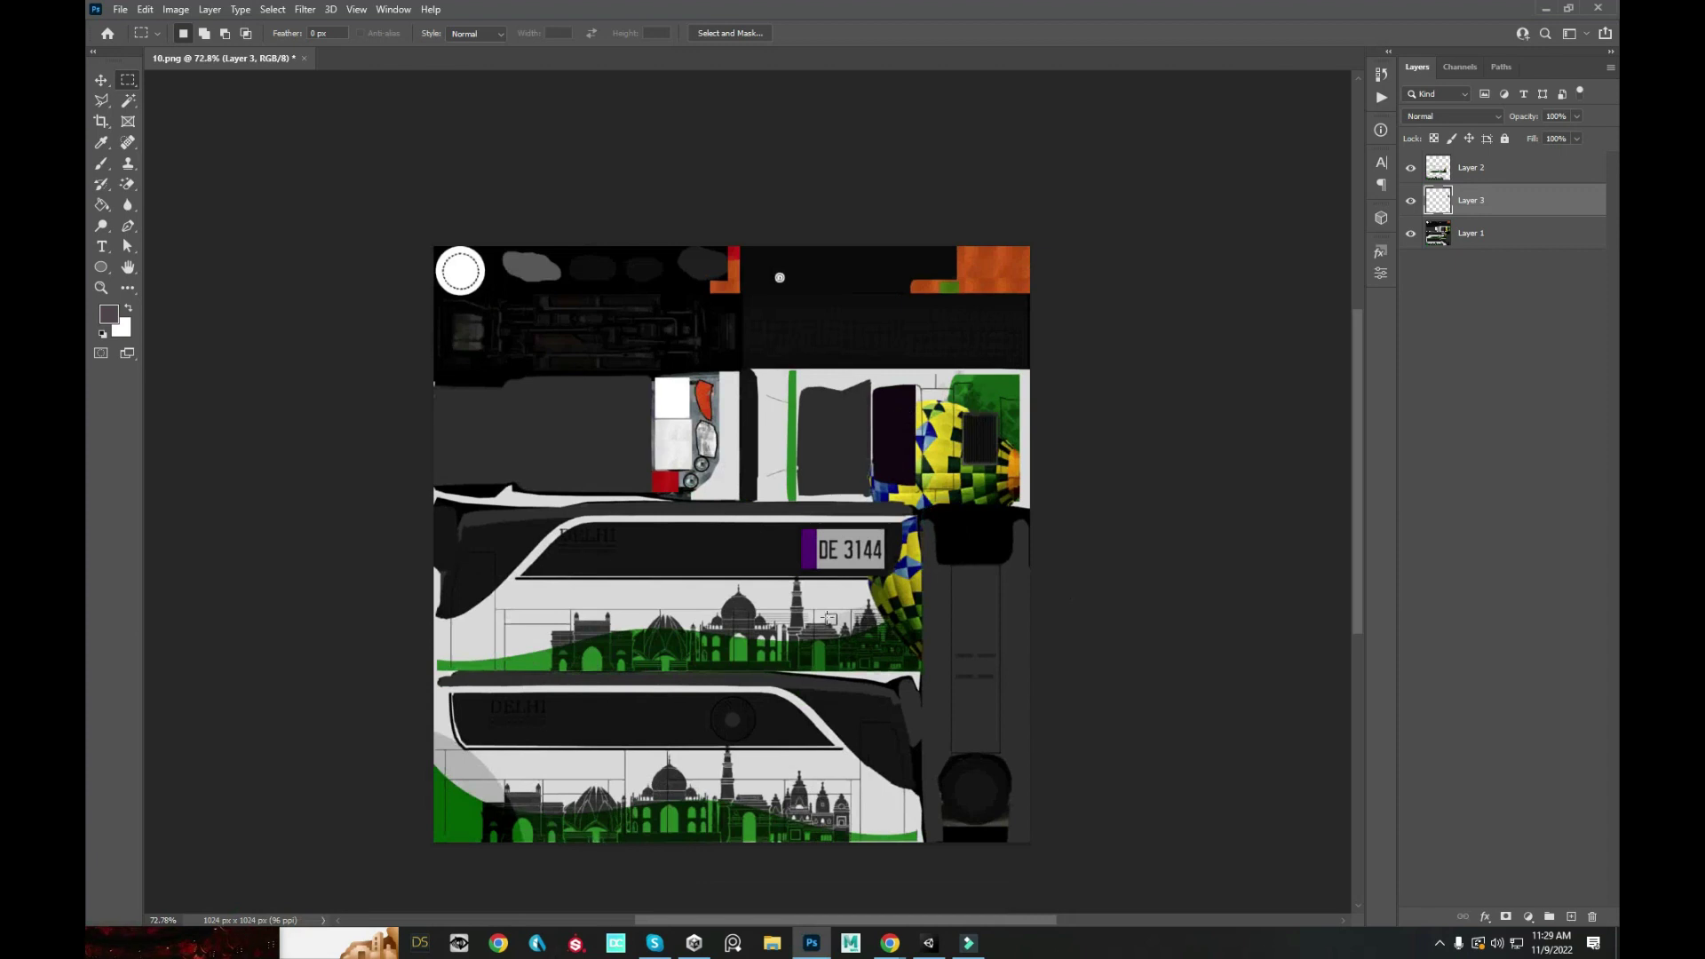
- Search Google Images for "badshahi mosque" in a new Chrome tab
key("alt+Tab")
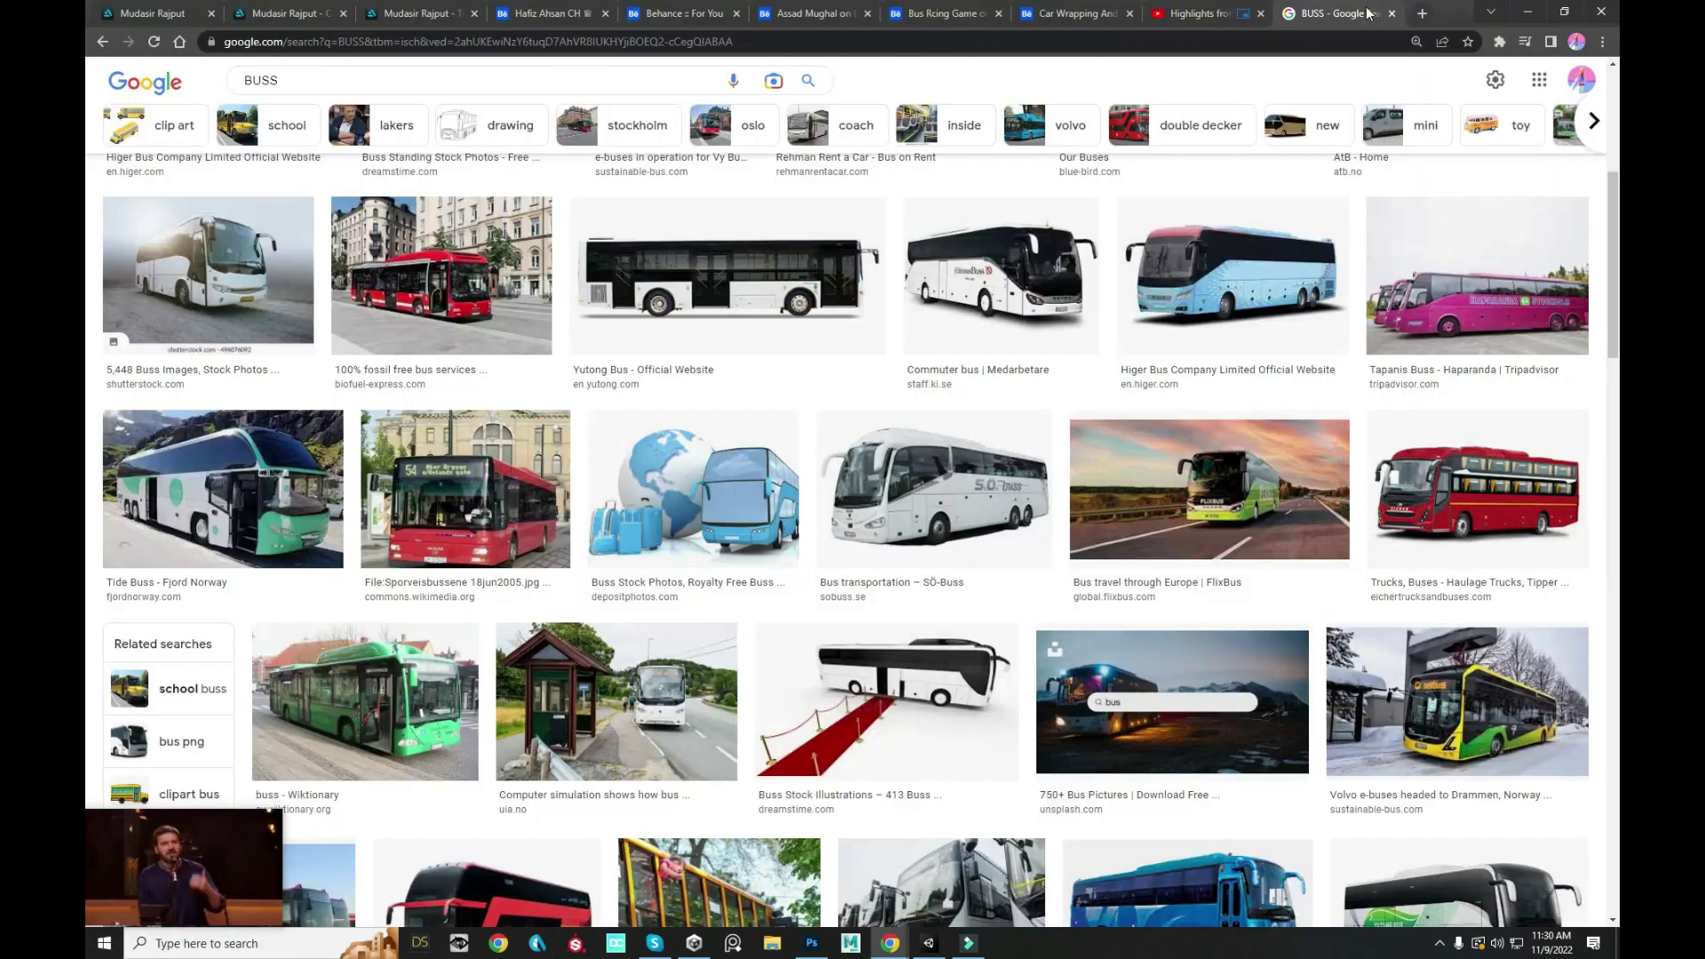
left_click(1412, 23)
type("badshahi")
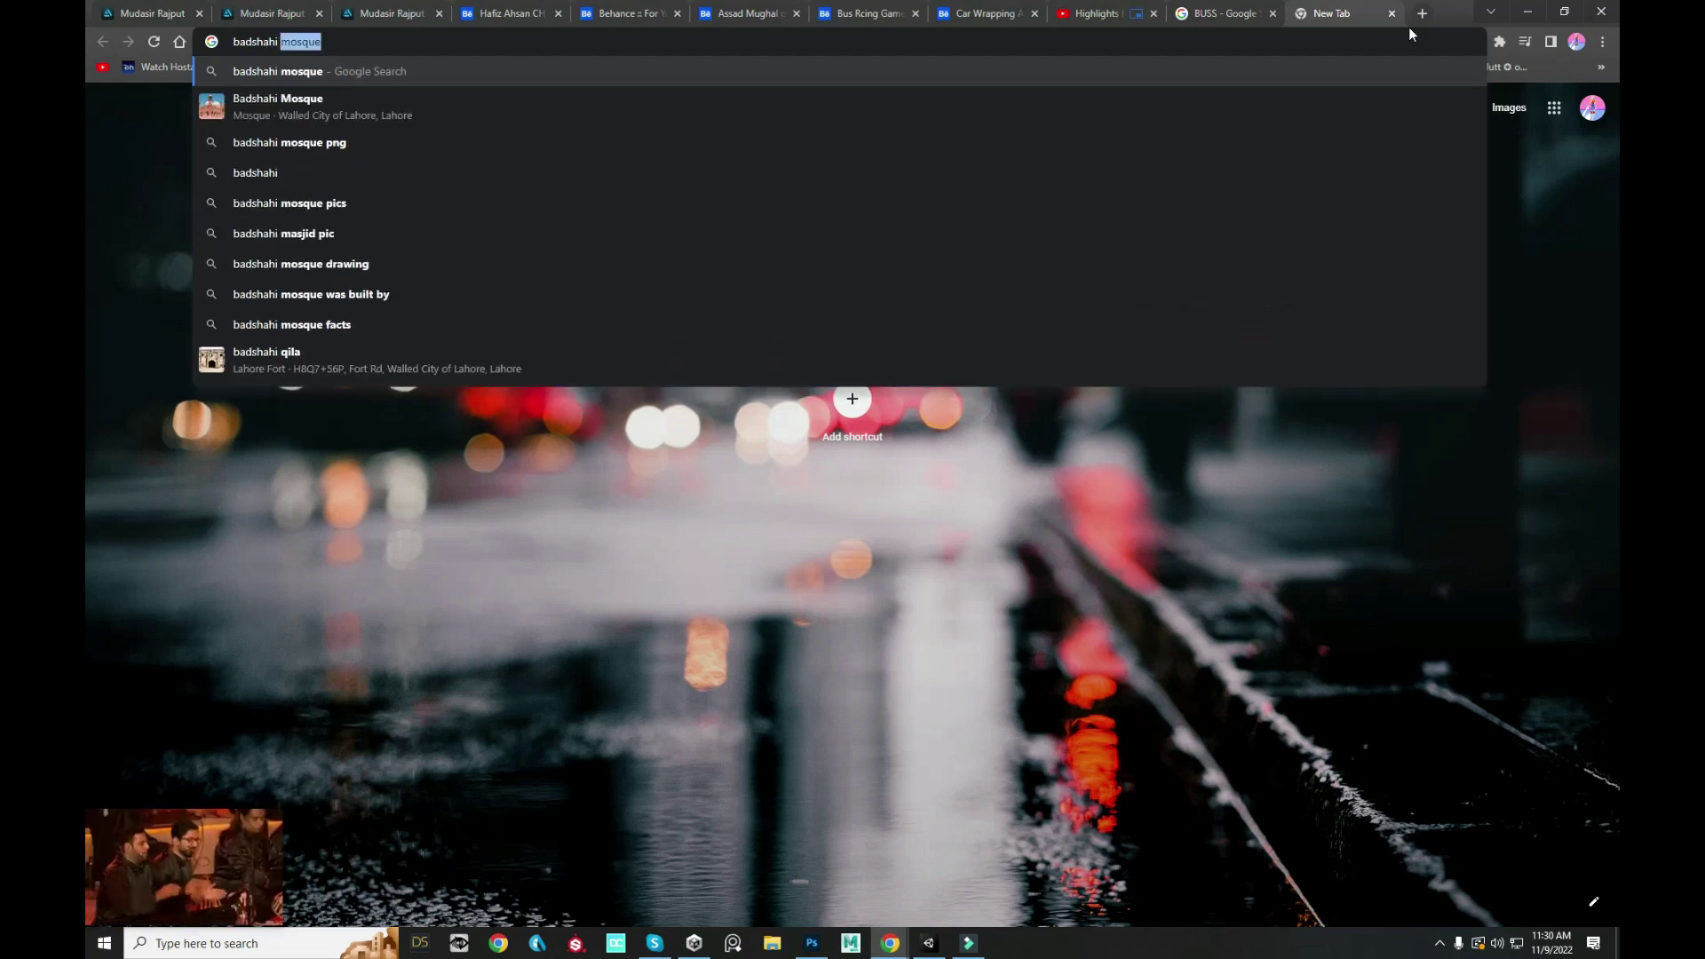
key("Down")
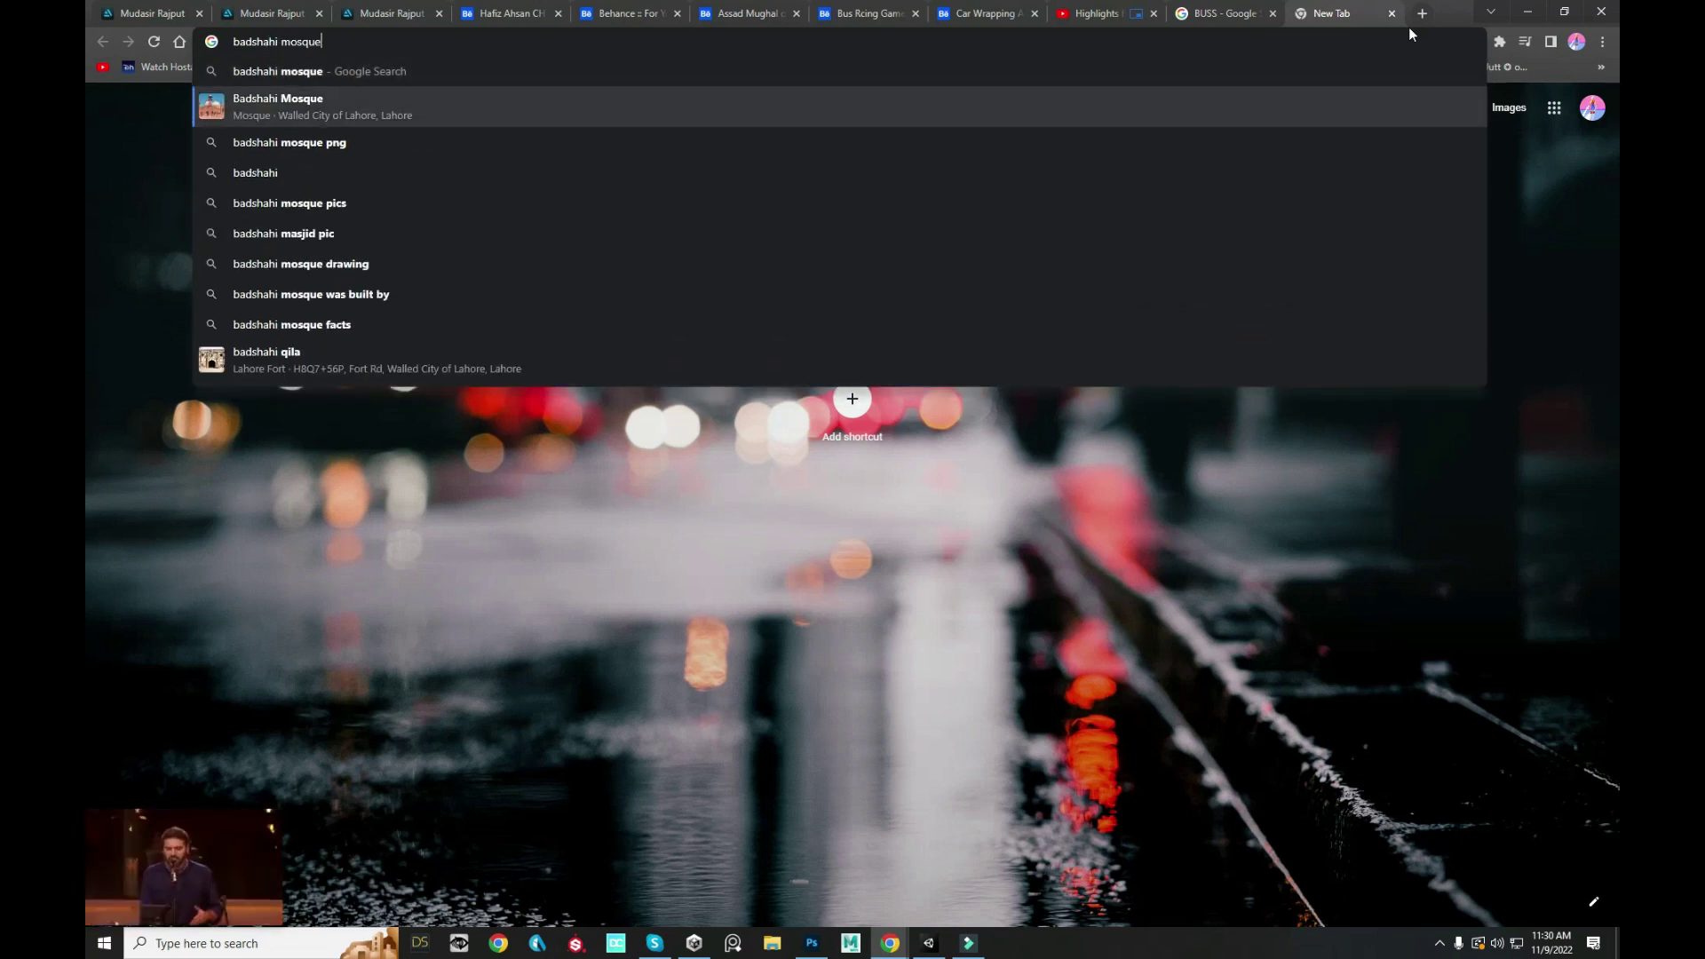
key("Return")
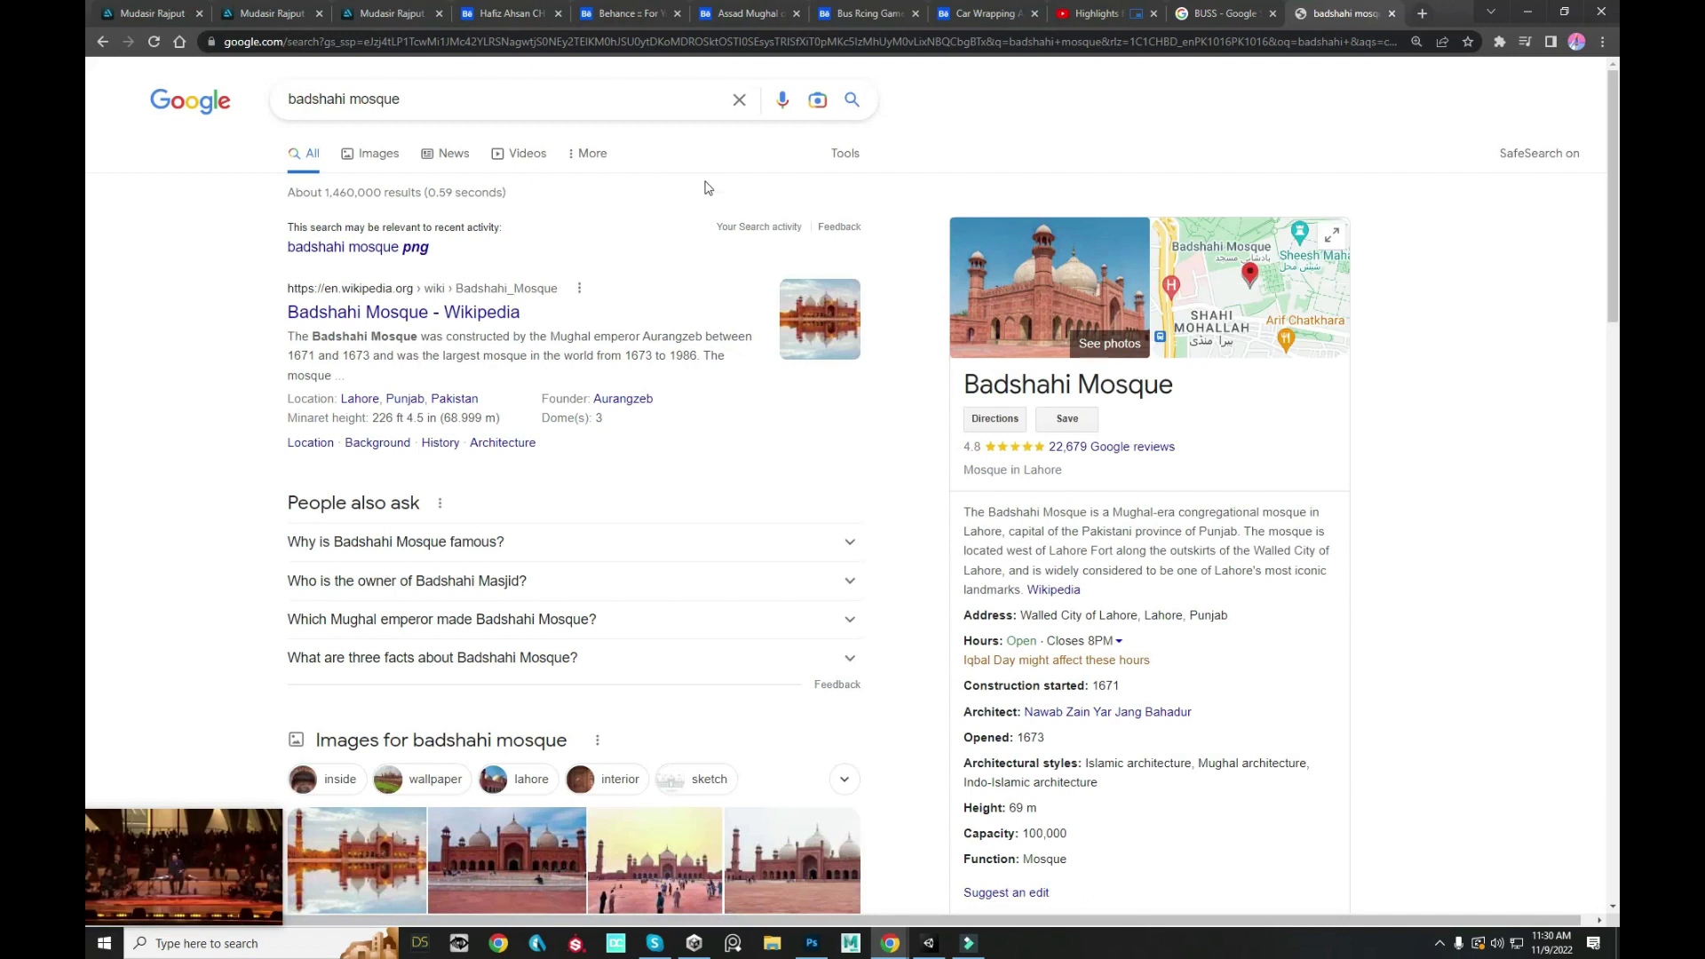
left_click(373, 151)
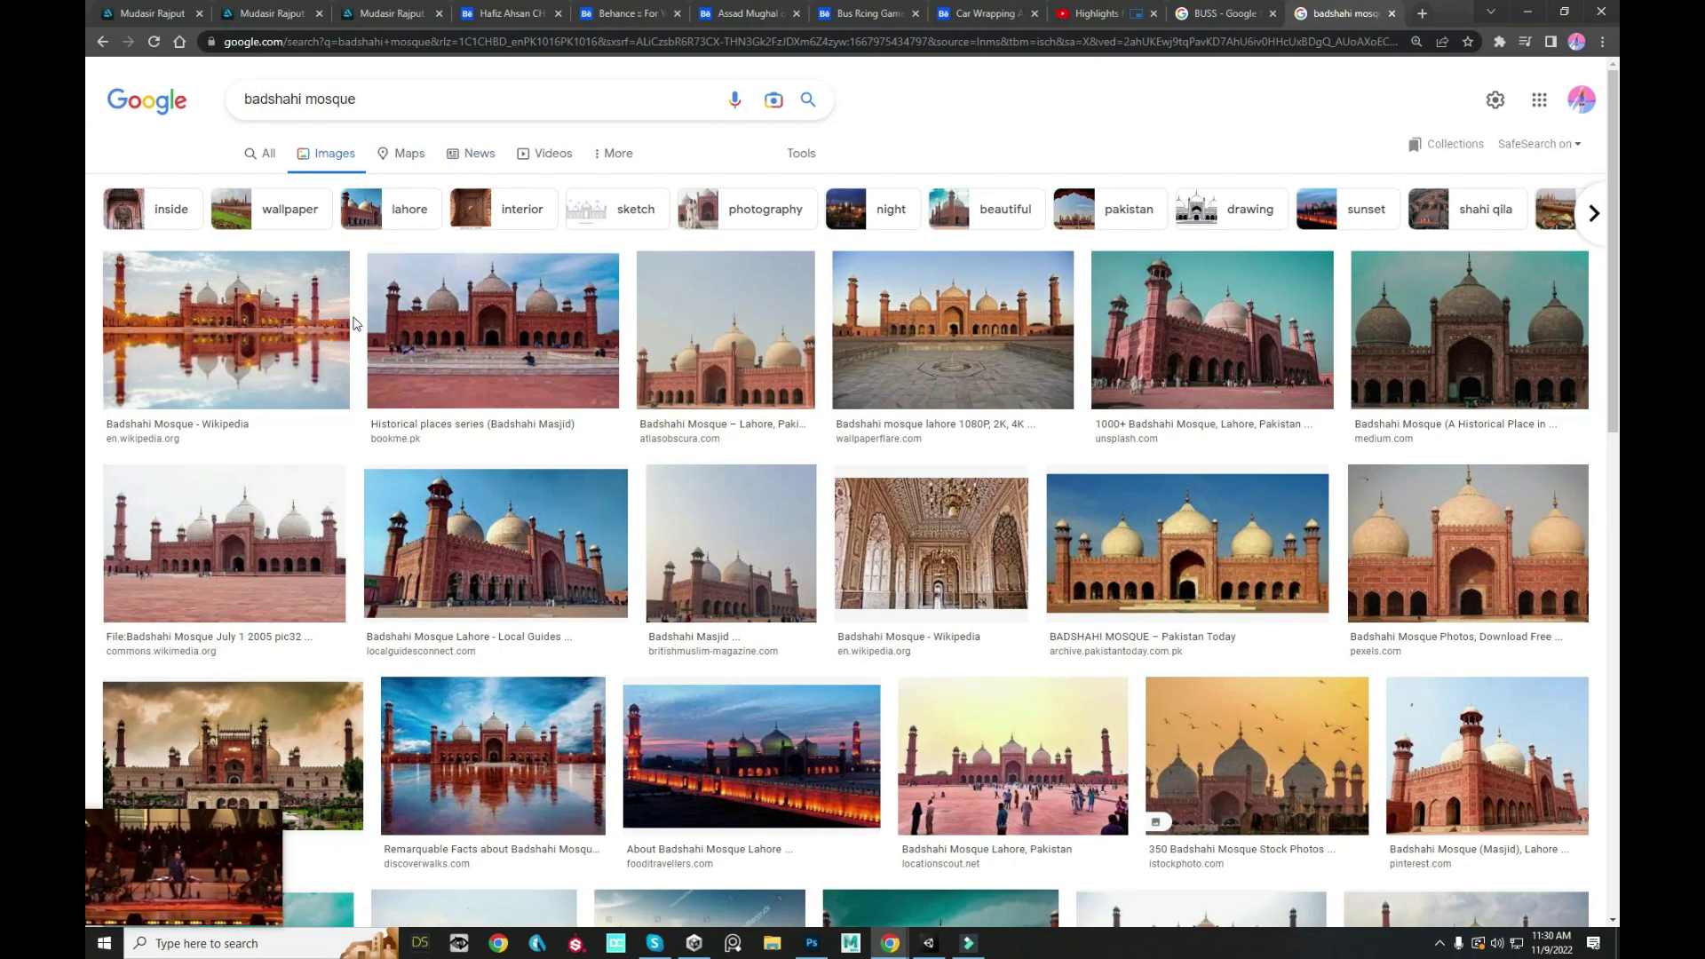
- Scroll through the mosque photo results looking for a usable image
scroll(276, 304, "down", 5)
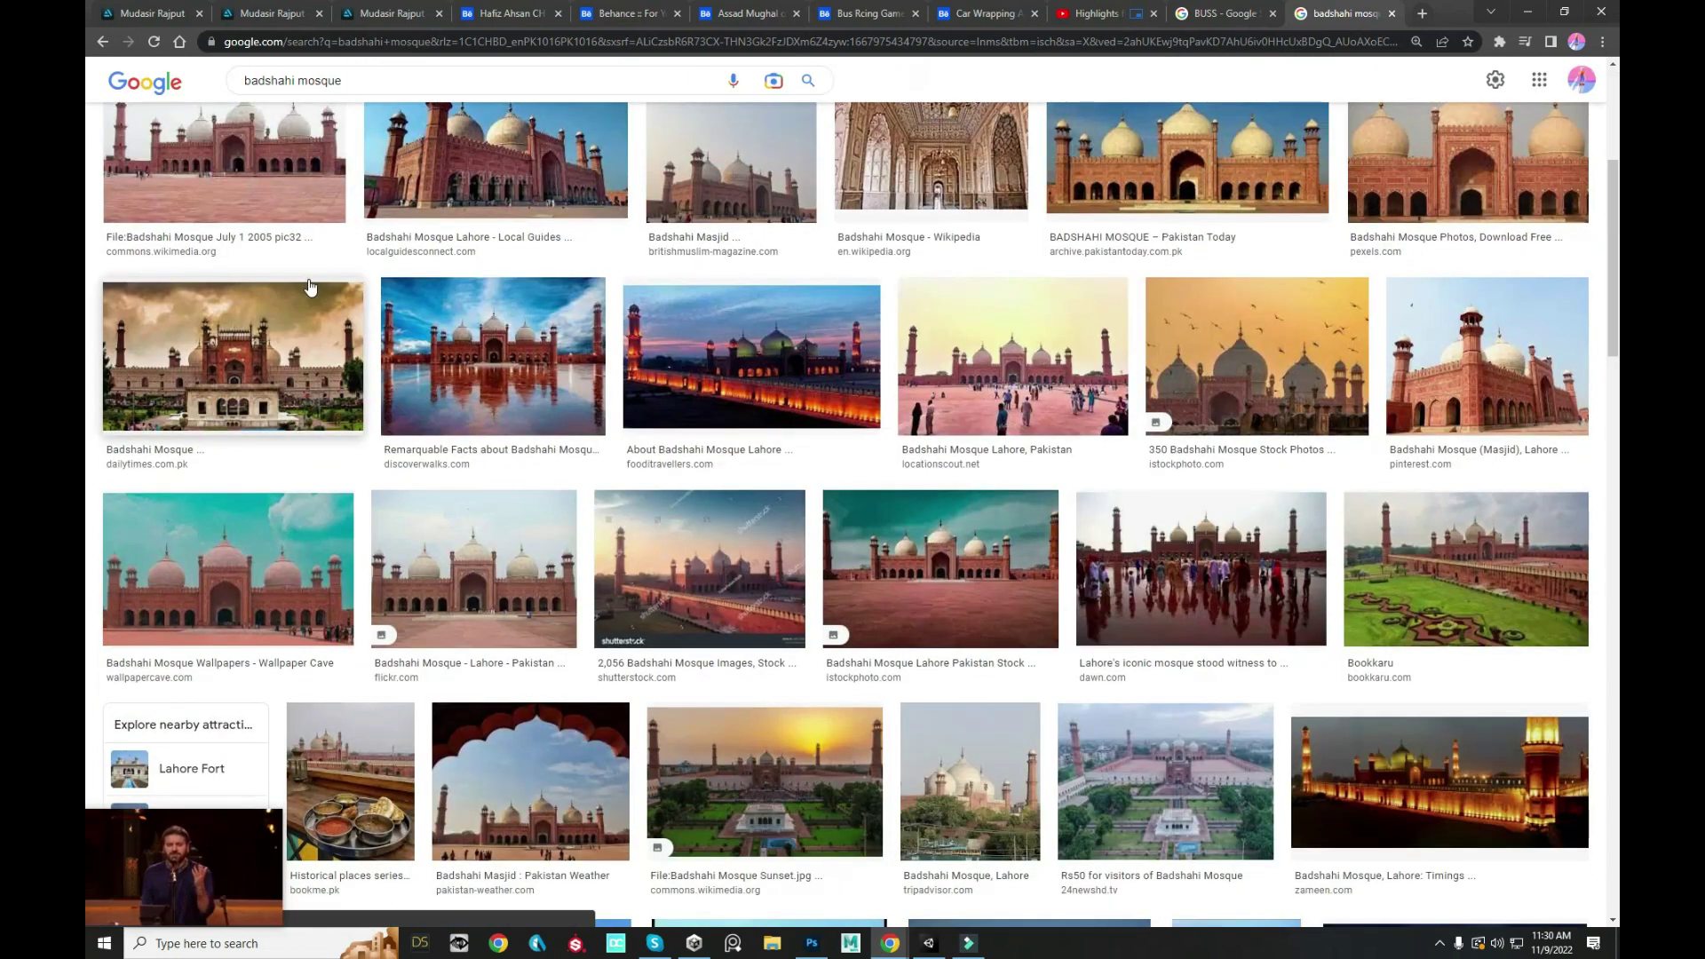
scroll(438, 328, "down", 2)
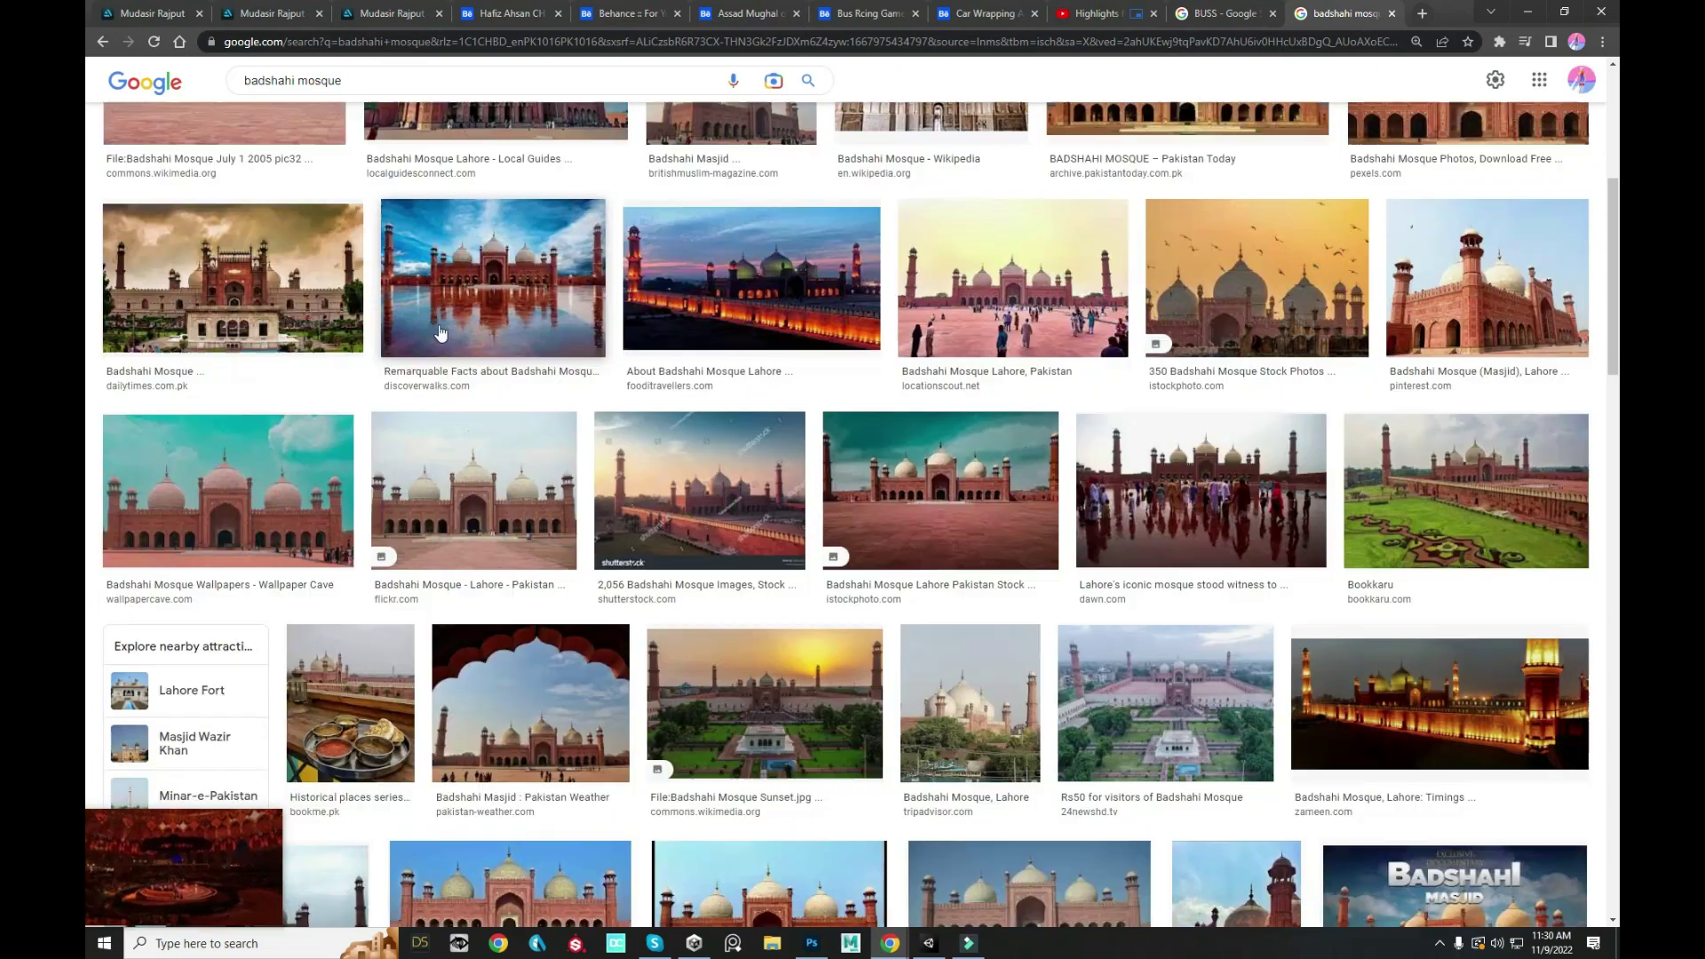
scroll(438, 328, "down", 3)
scroll(444, 346, "down", 4)
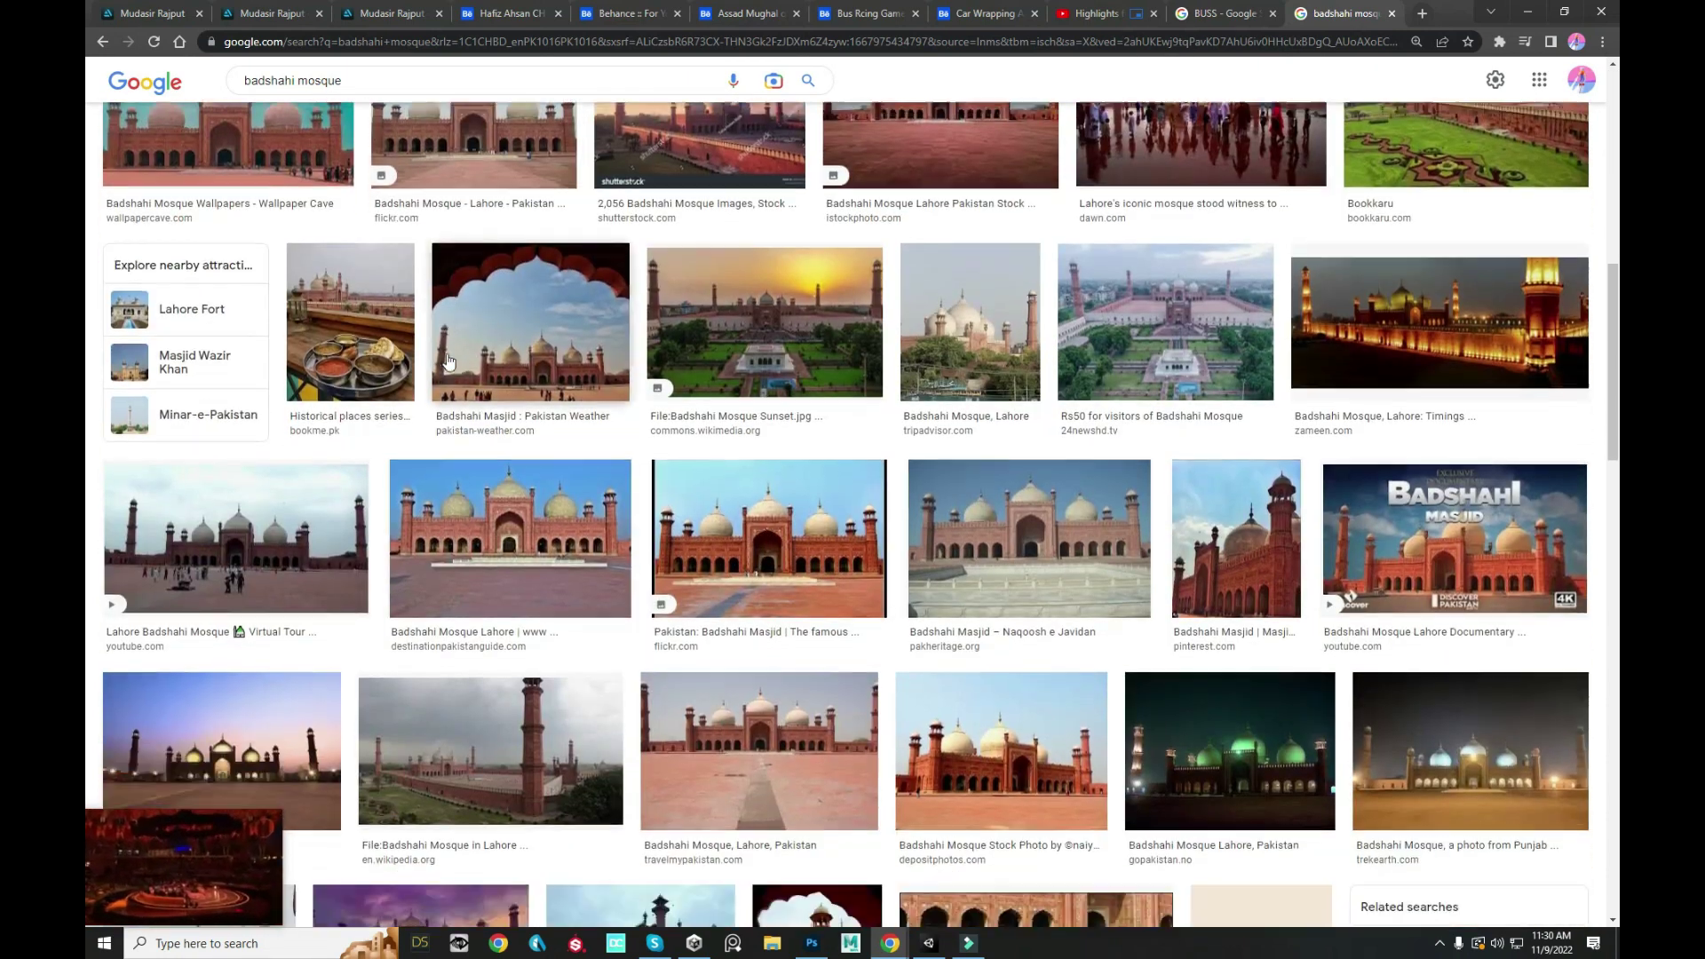
scroll(449, 359, "down", 5)
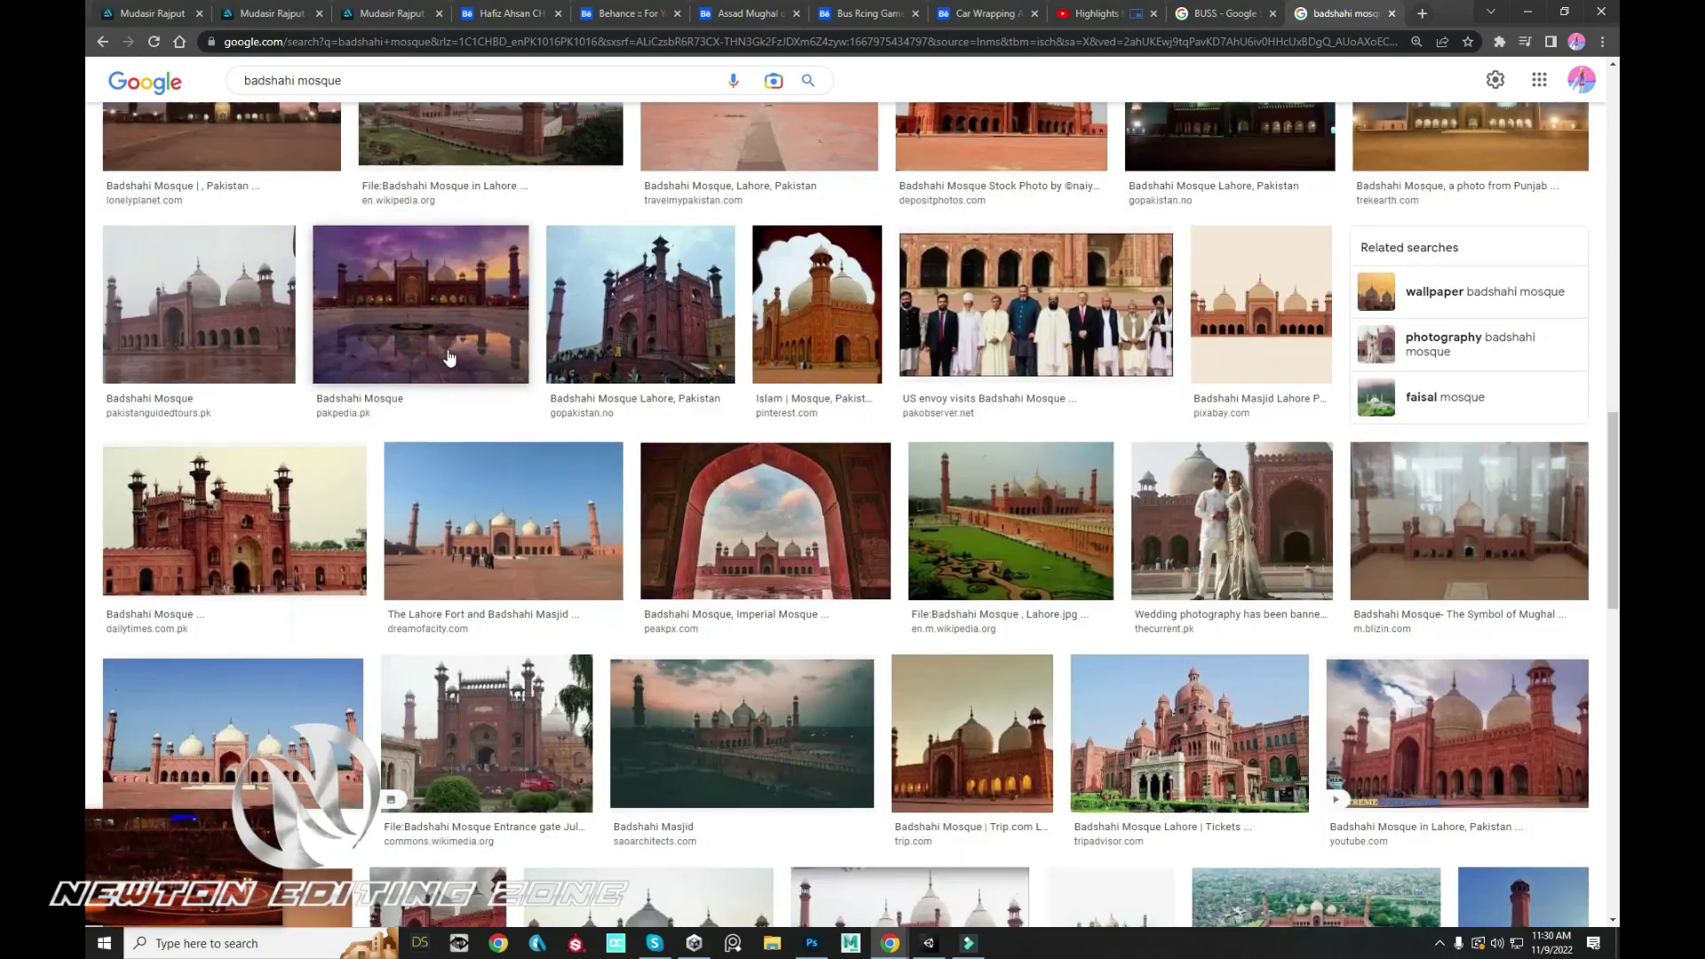
scroll(450, 355, "down", 2)
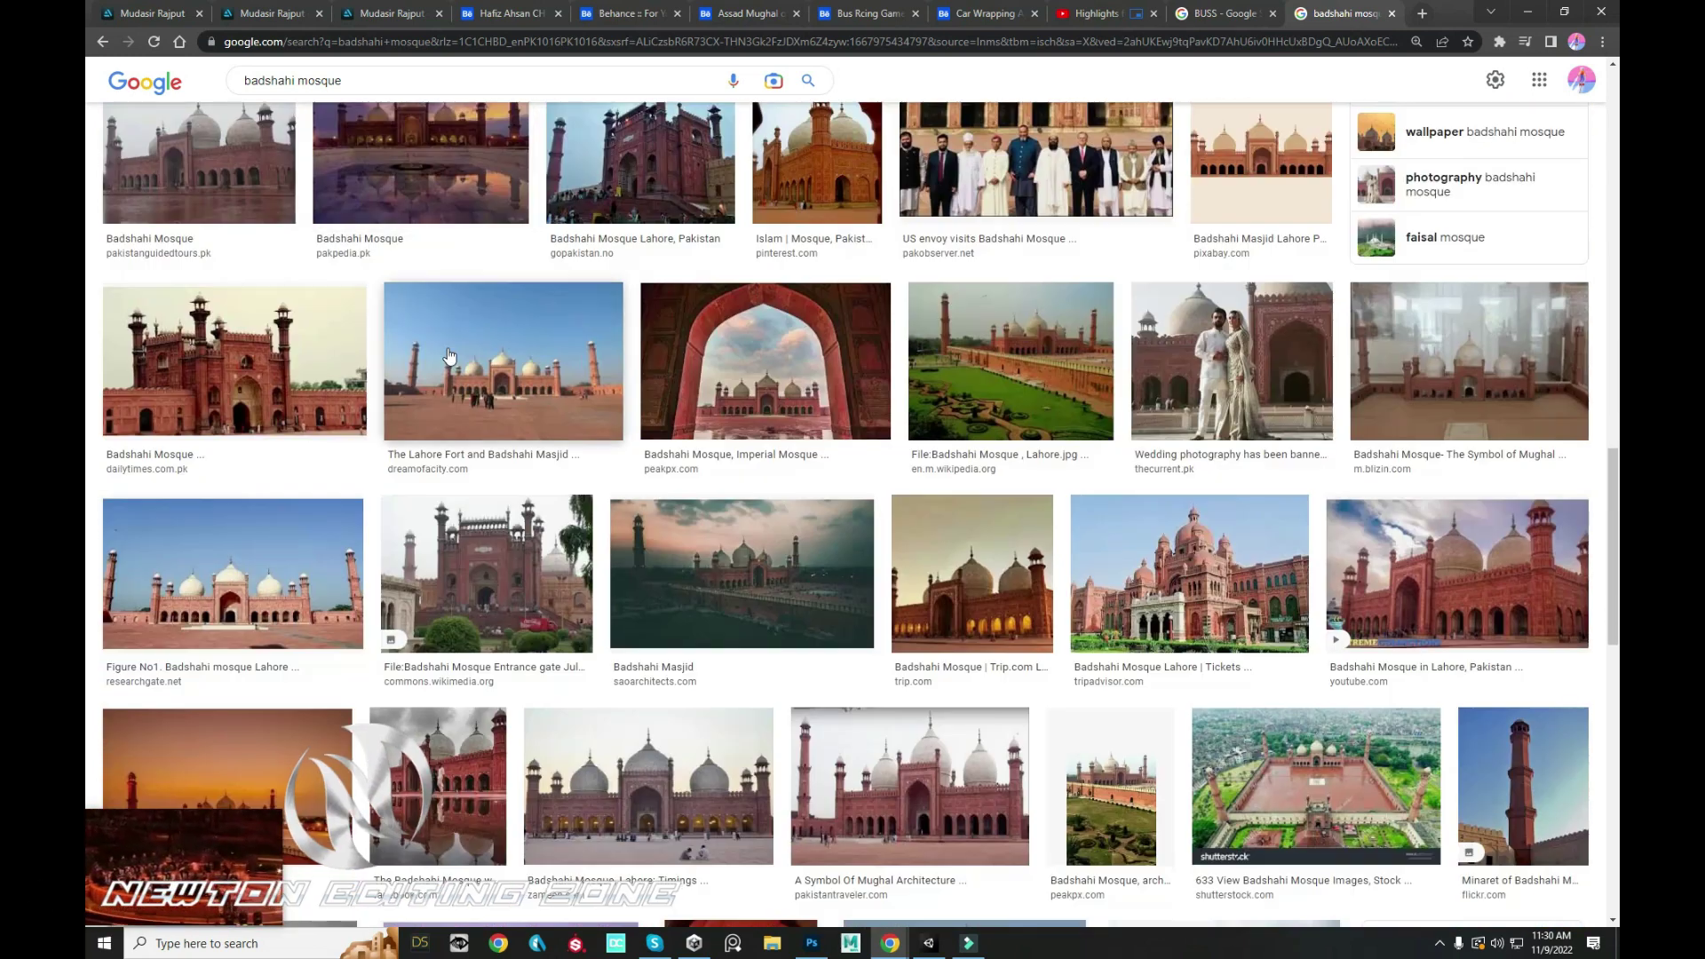
scroll(427, 337, "down", 3)
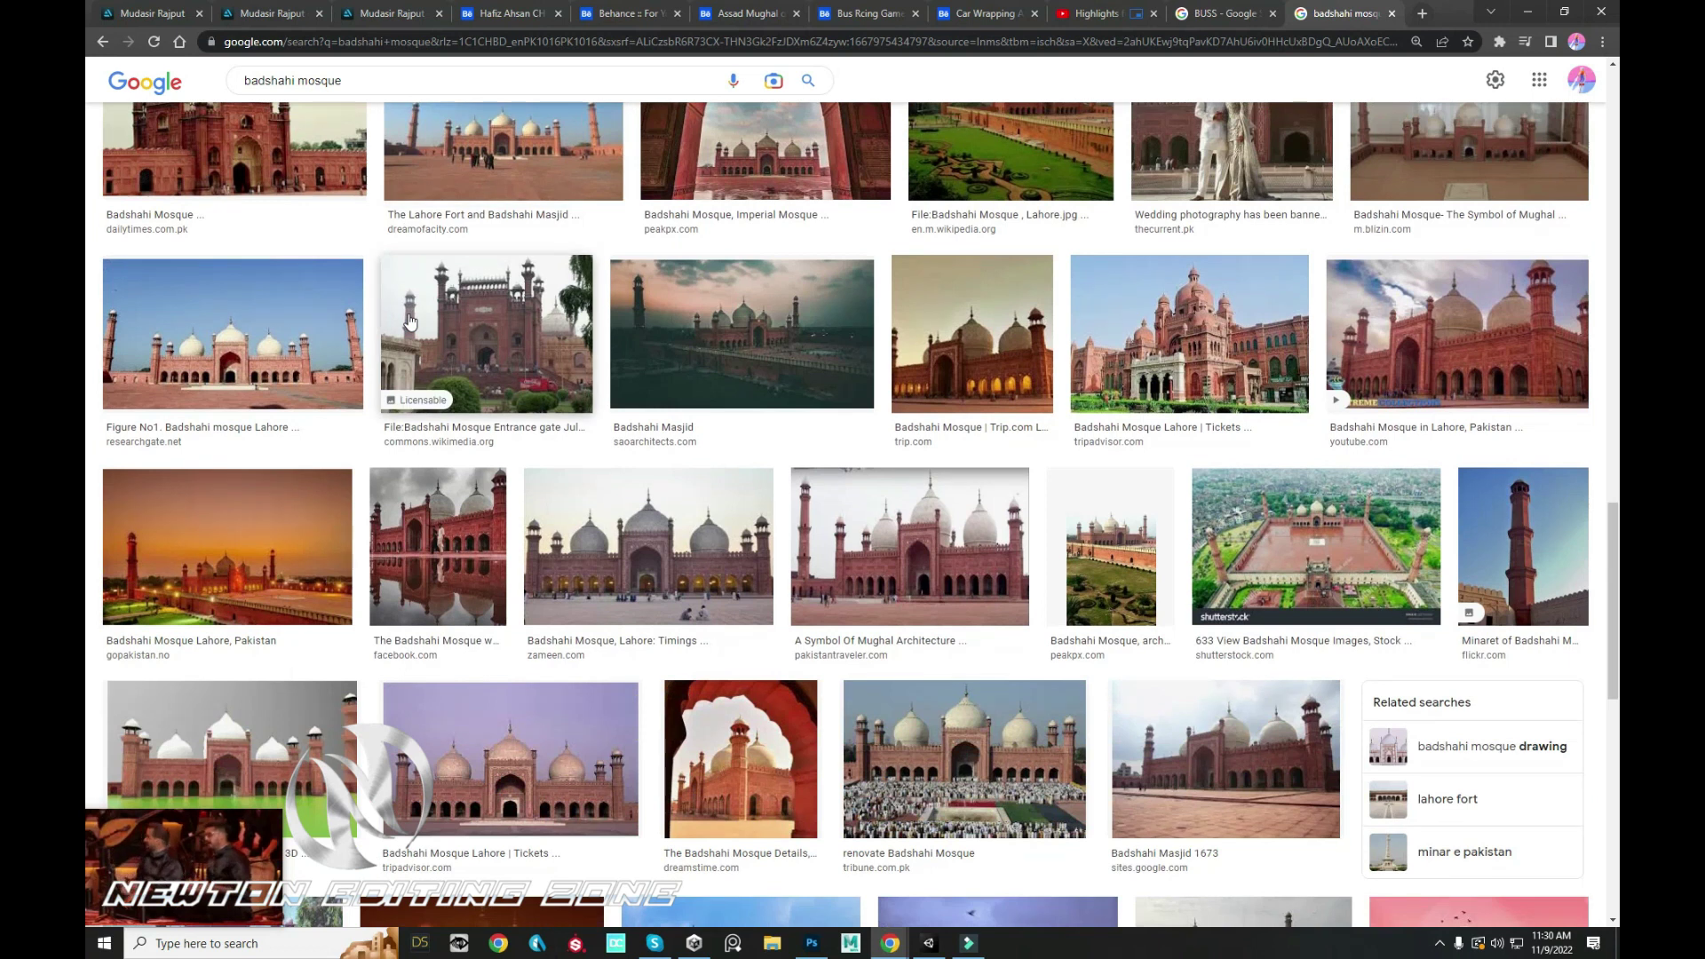
scroll(567, 368, "down", 2)
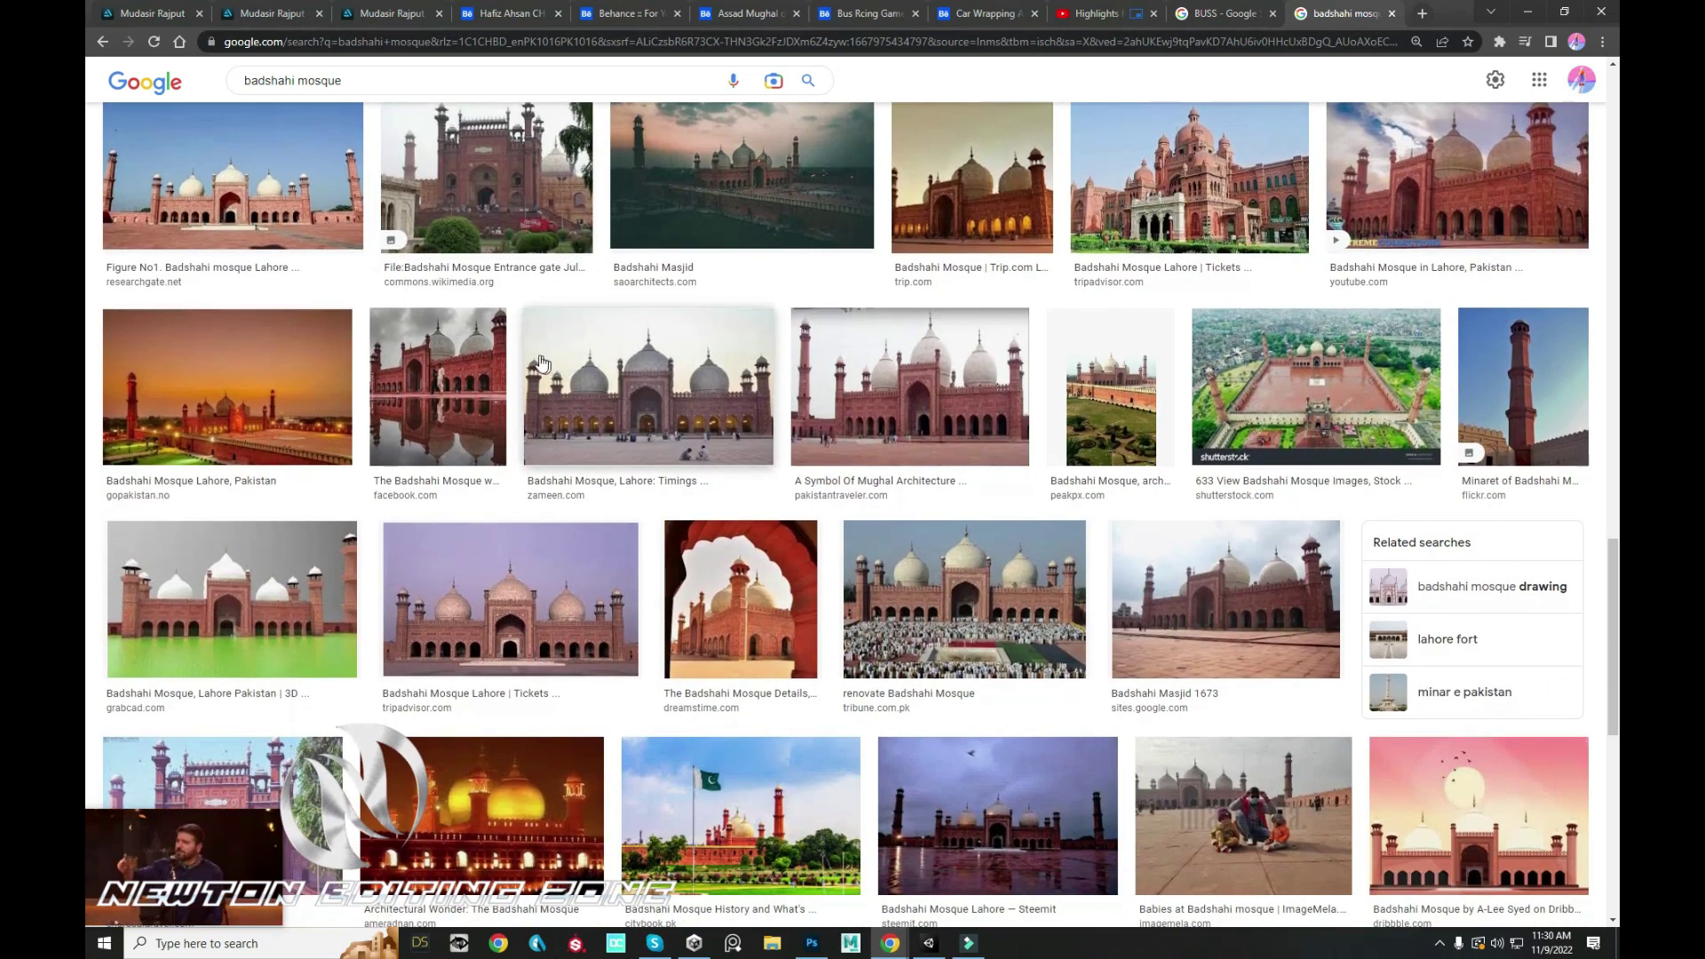
scroll(500, 344, "down", 3)
scroll(500, 345, "down", 2)
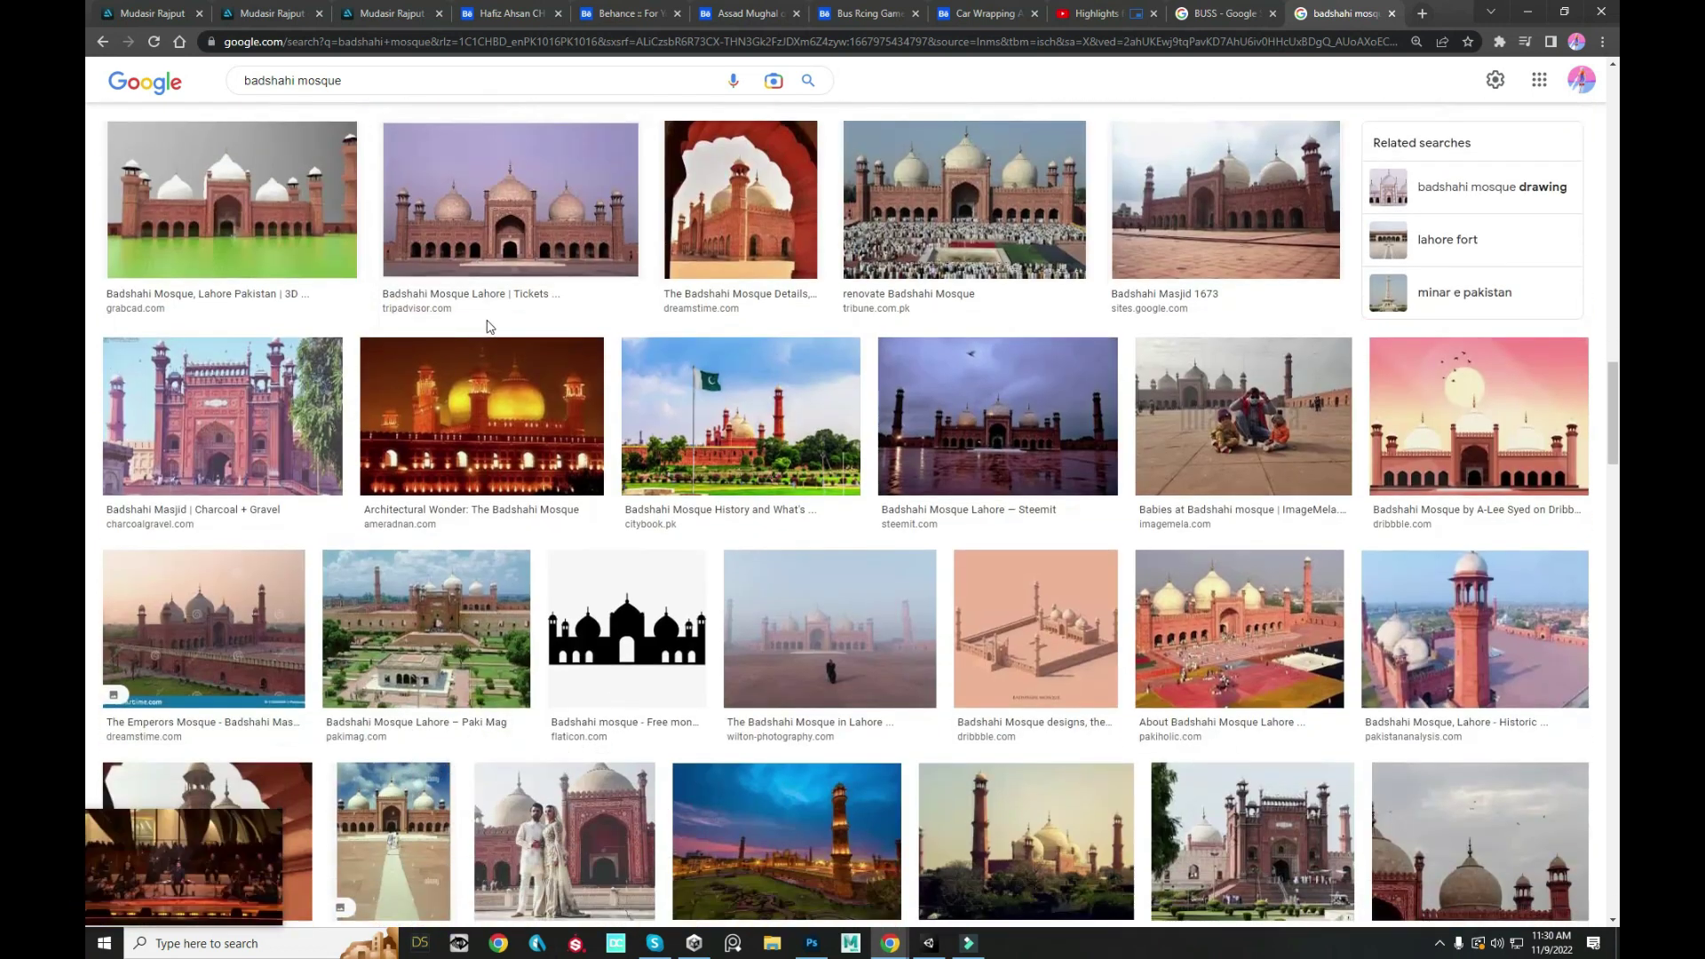
scroll(555, 302, "down", 1)
scroll(560, 304, "down", 3)
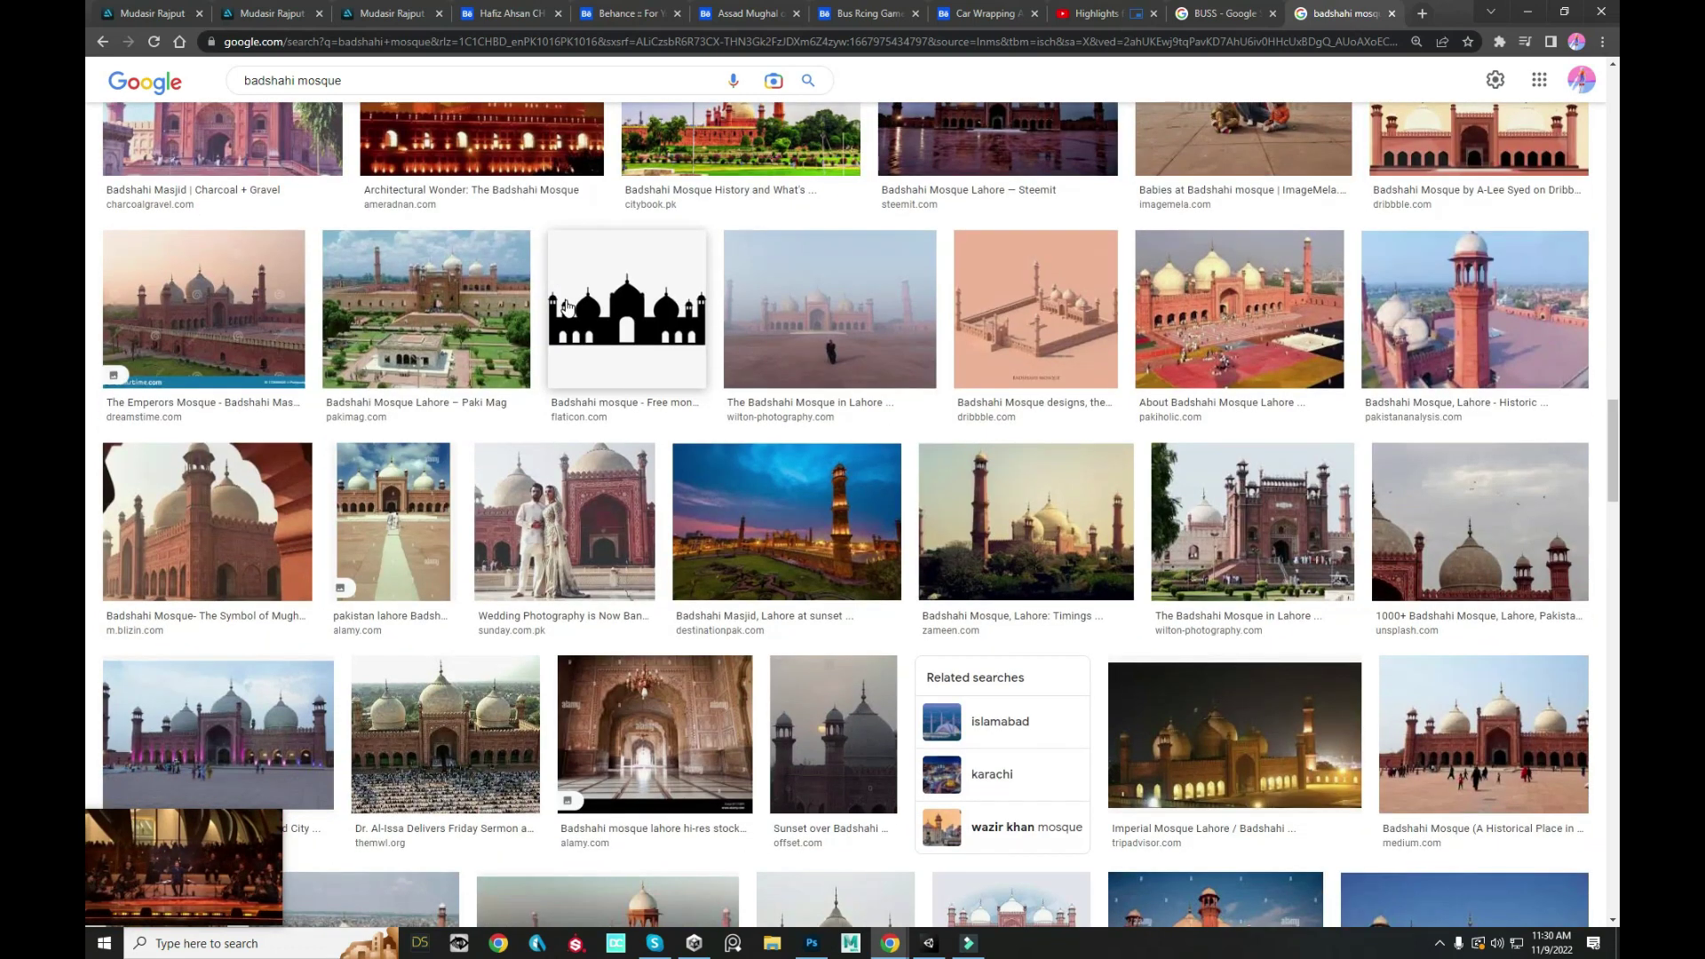
scroll(560, 305, "down", 5)
scroll(560, 305, "up", 1)
scroll(756, 330, "up", 2)
scroll(756, 330, "down", 4)
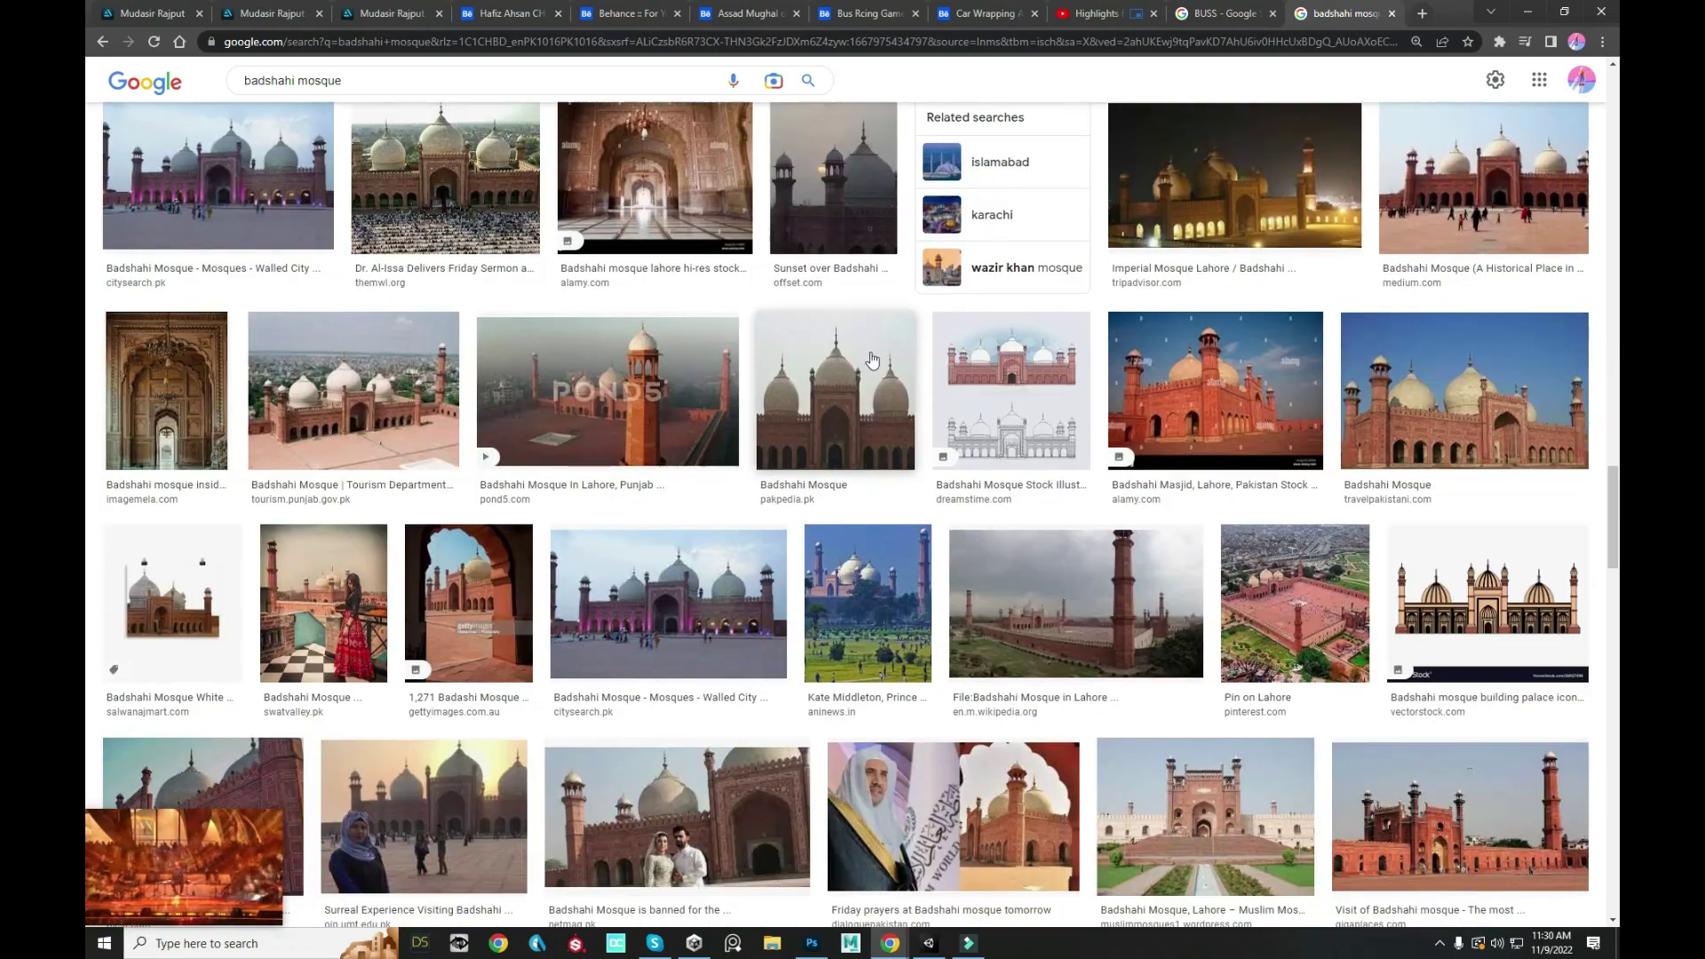
scroll(858, 348, "up", 1)
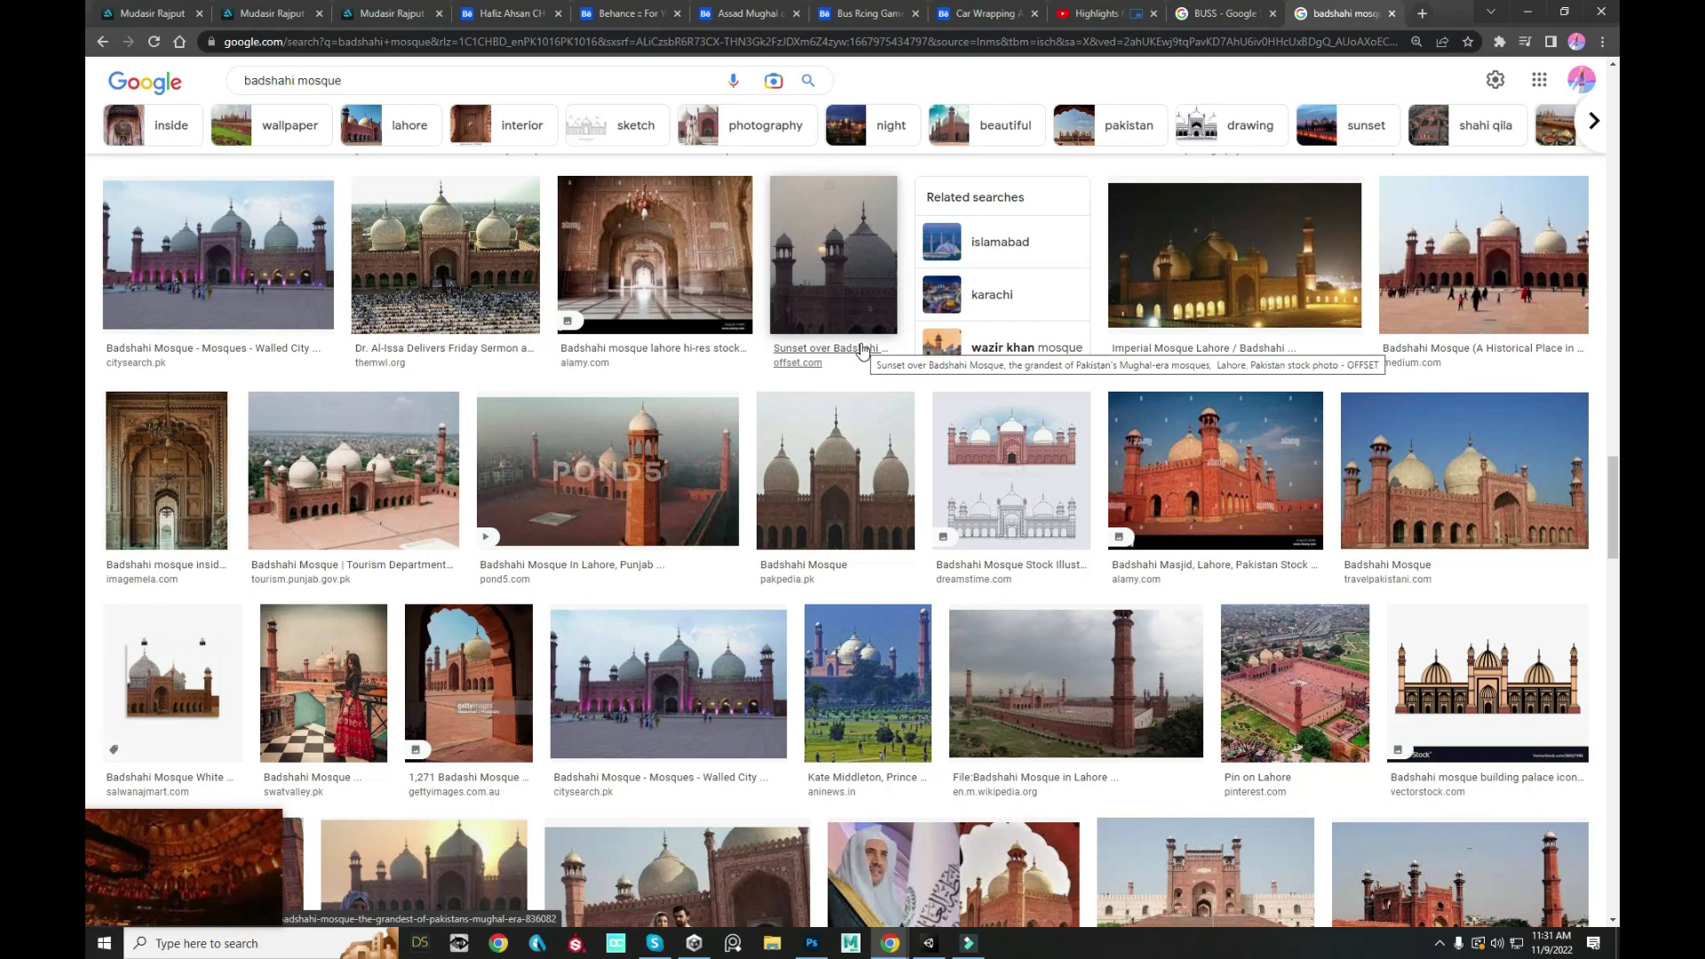
scroll(859, 349, "down", 3)
scroll(858, 348, "down", 1)
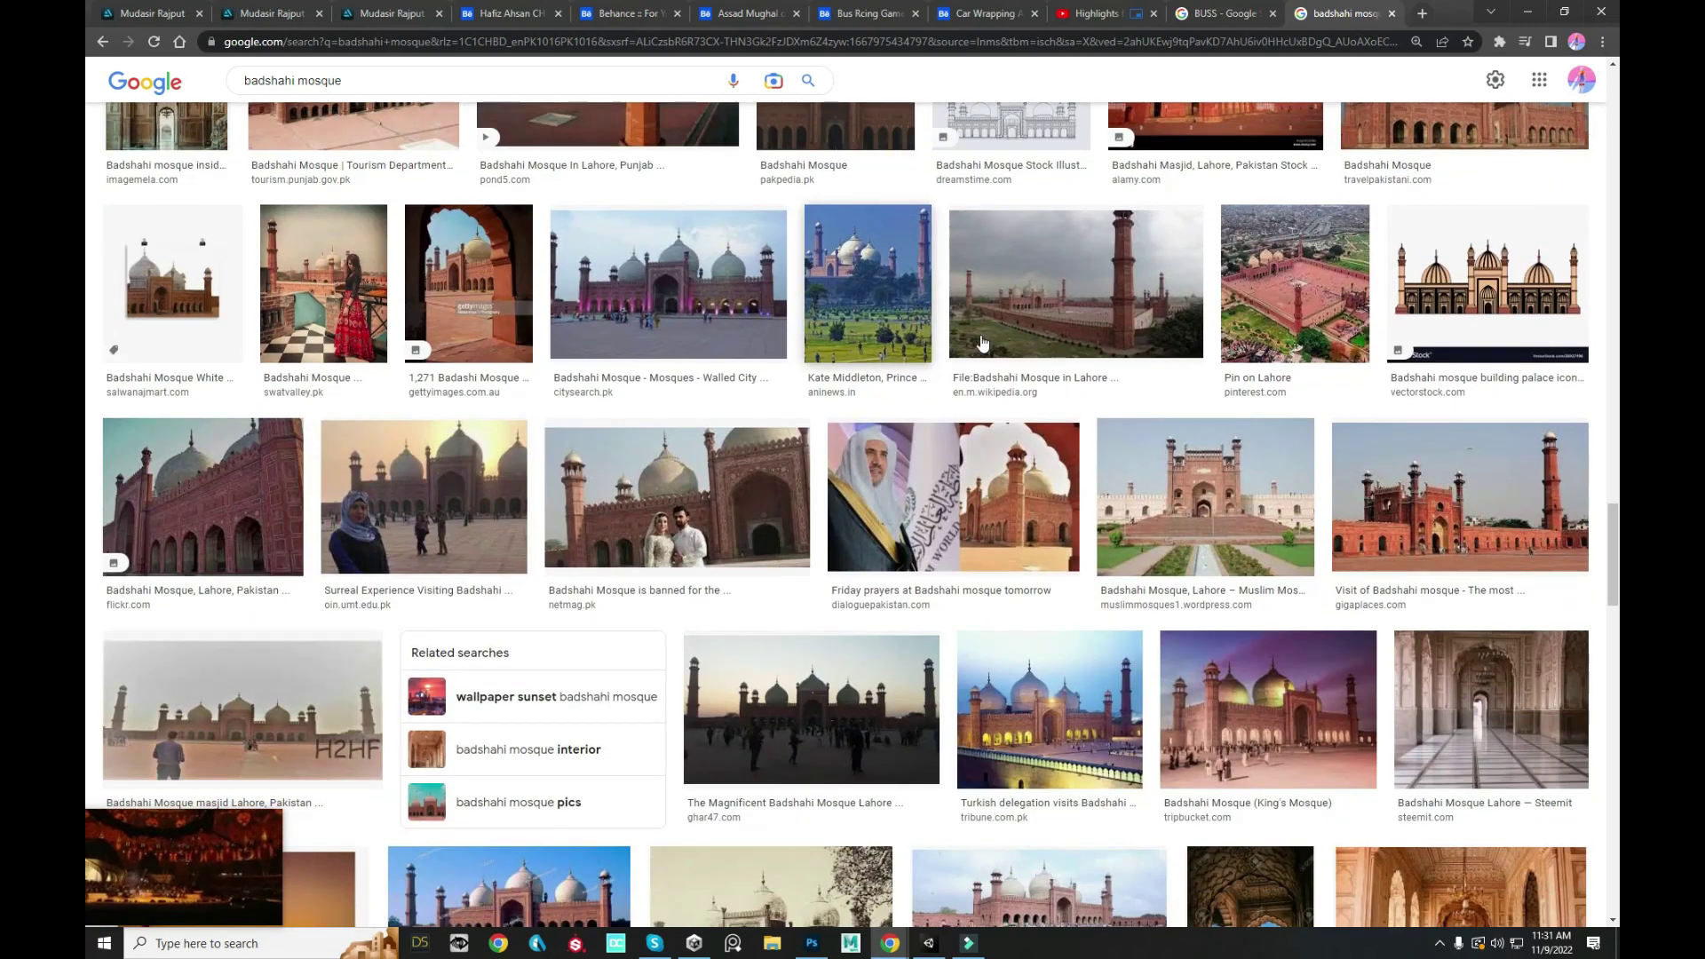
scroll(1050, 343, "down", 2)
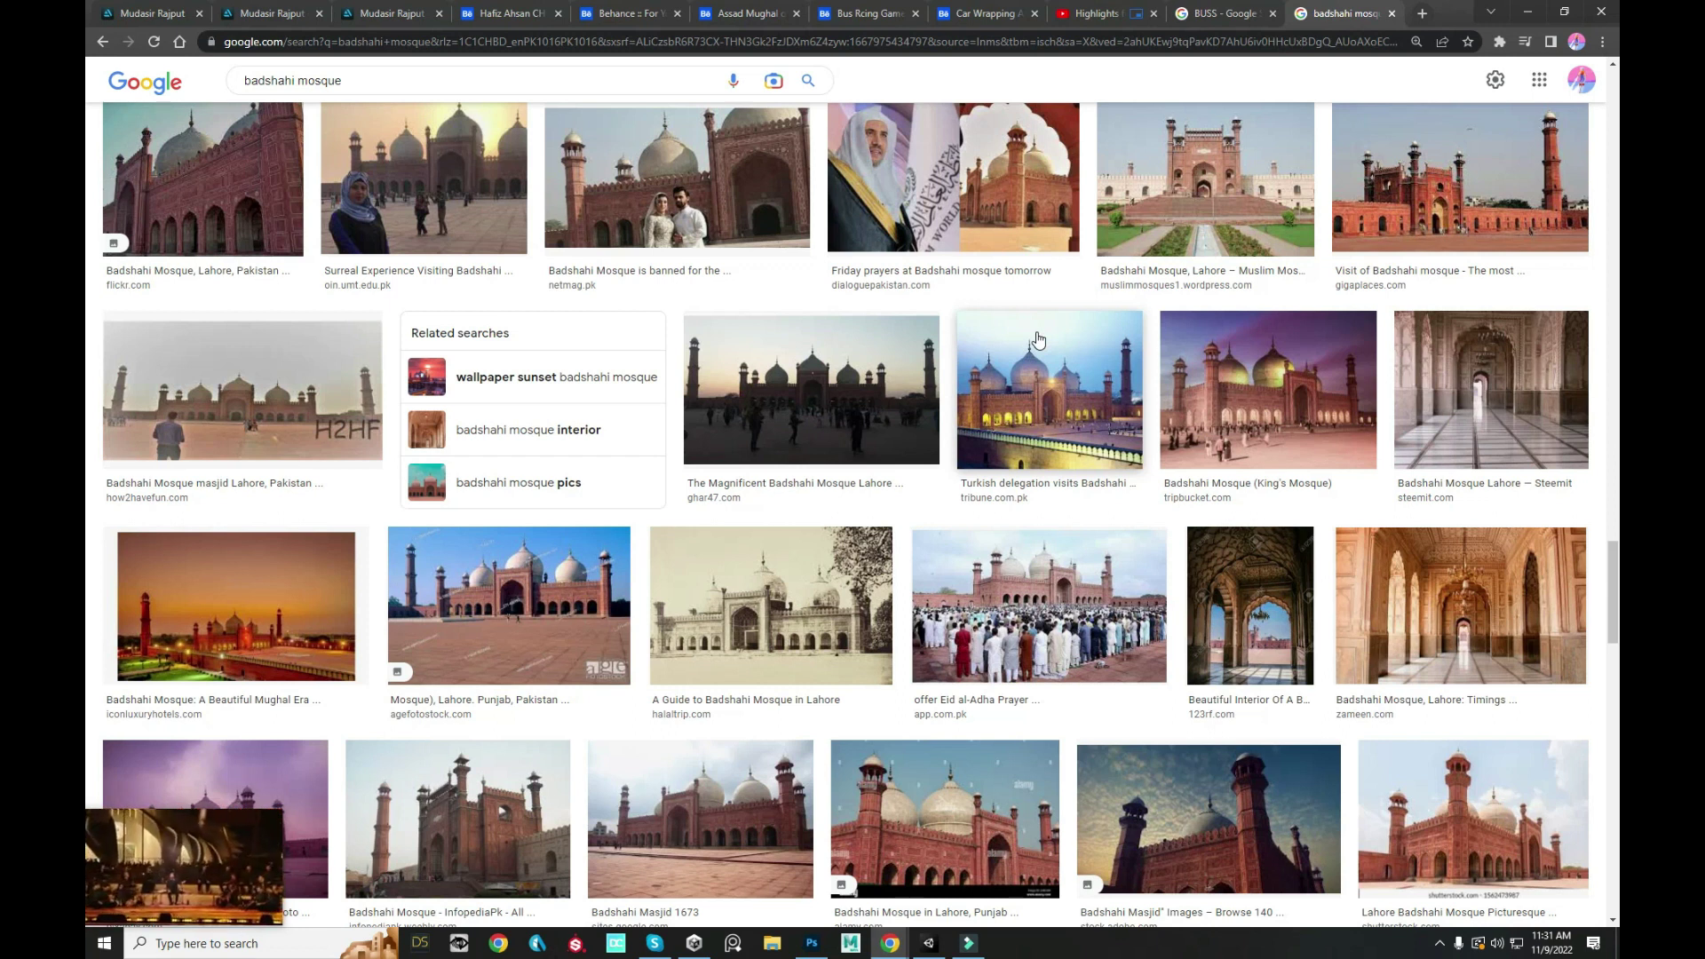
scroll(1037, 340, "up", 1)
scroll(1035, 340, "down", 5)
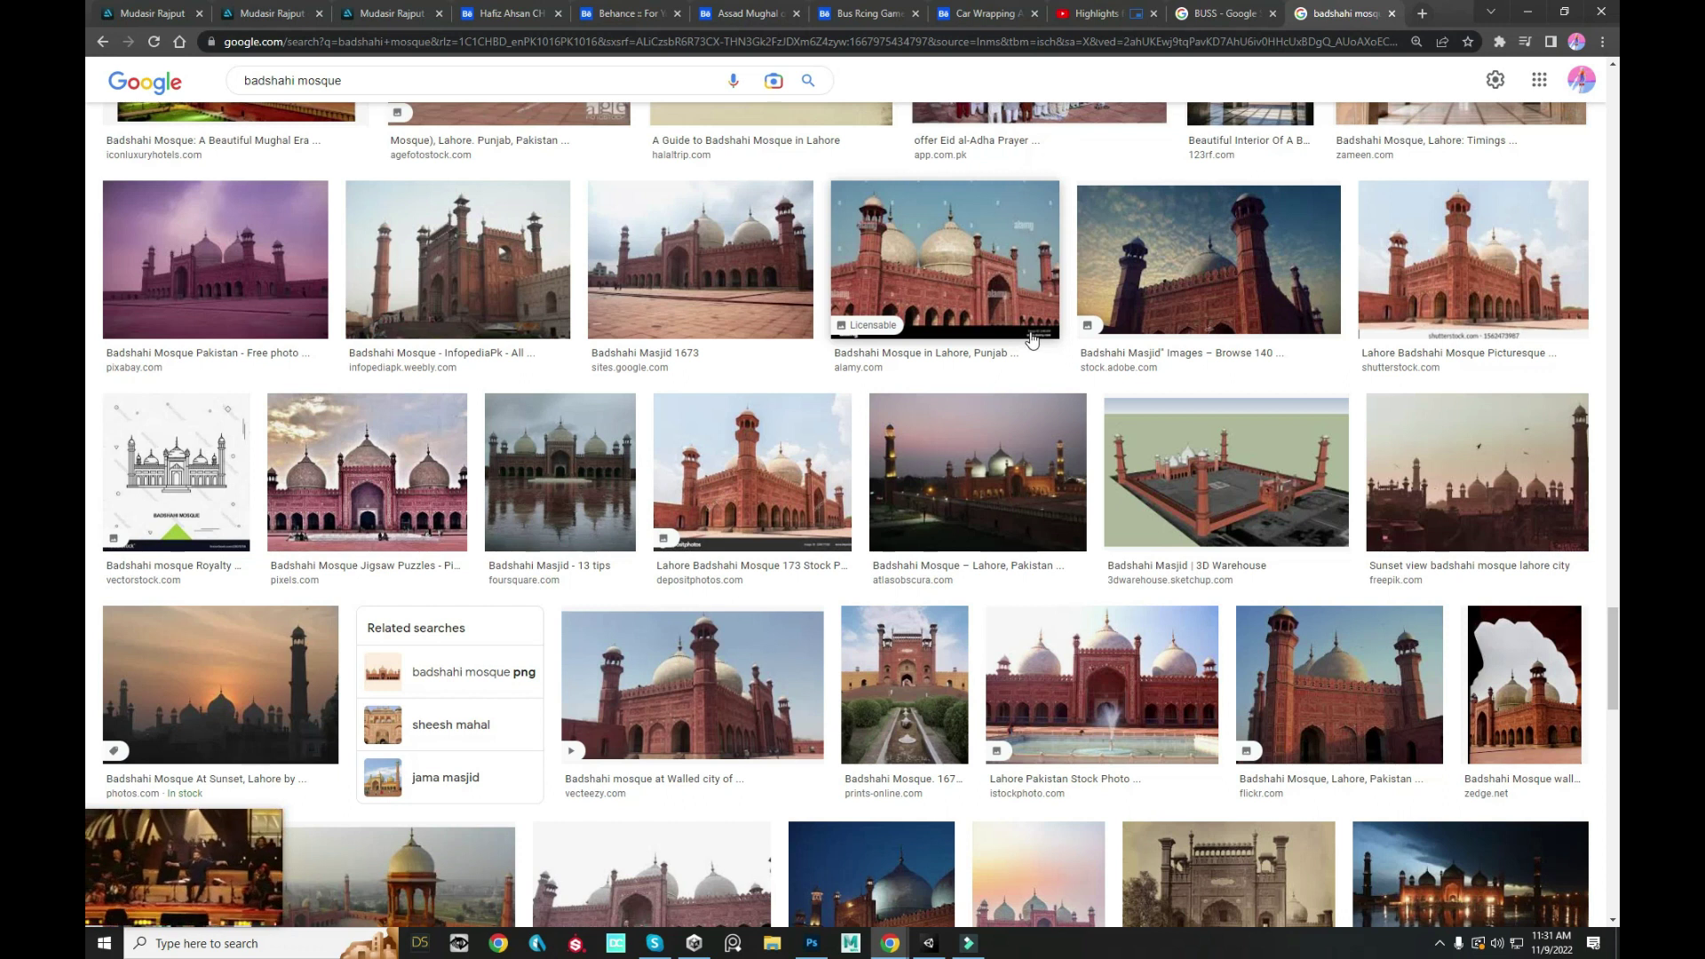
scroll(1031, 340, "down", 6)
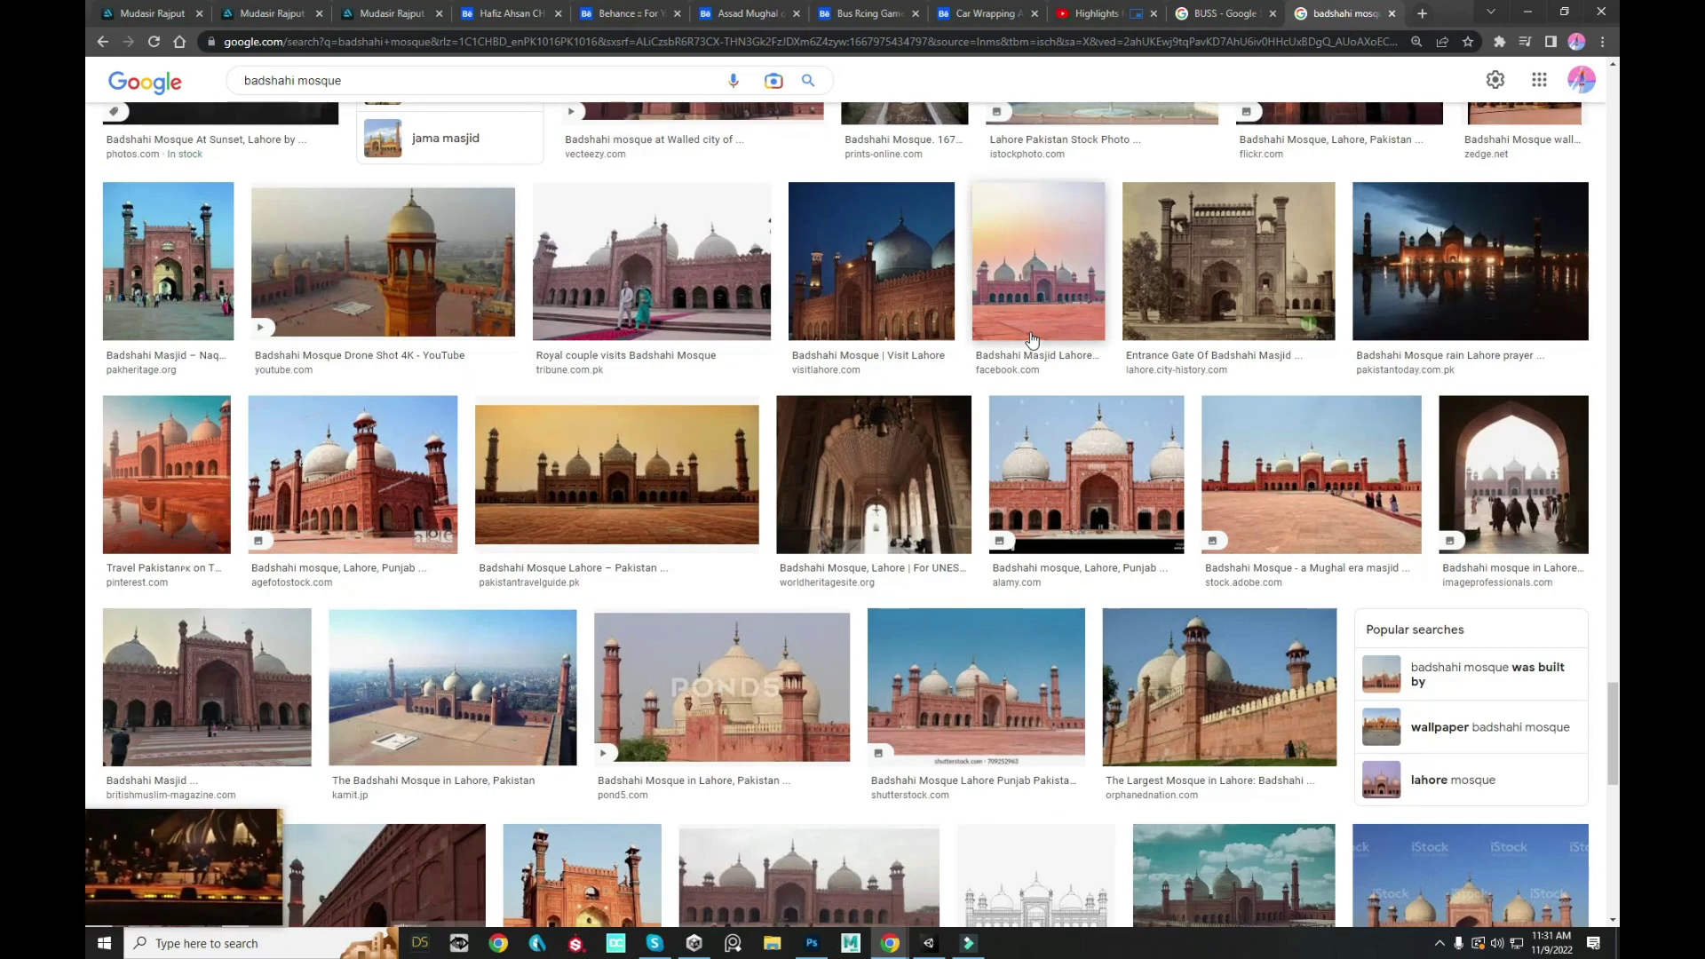
- Preview several Badshahi Mosque photos in the Google Images results
left_click(626, 444)
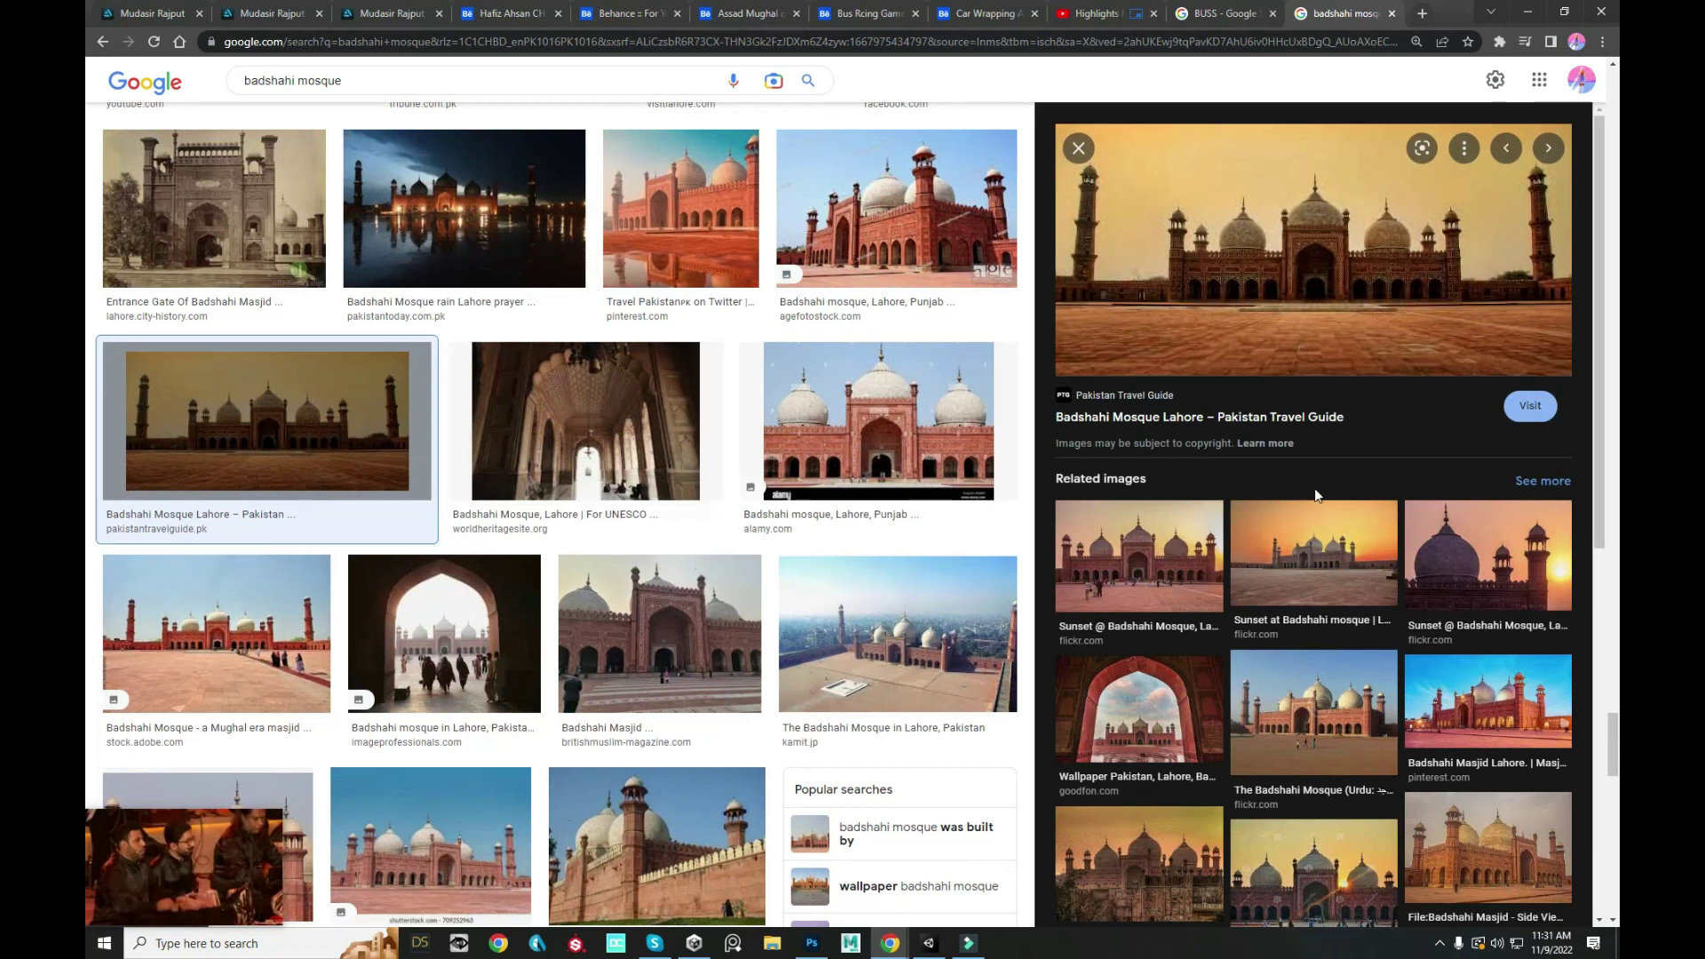
scroll(1306, 502, "down", 5)
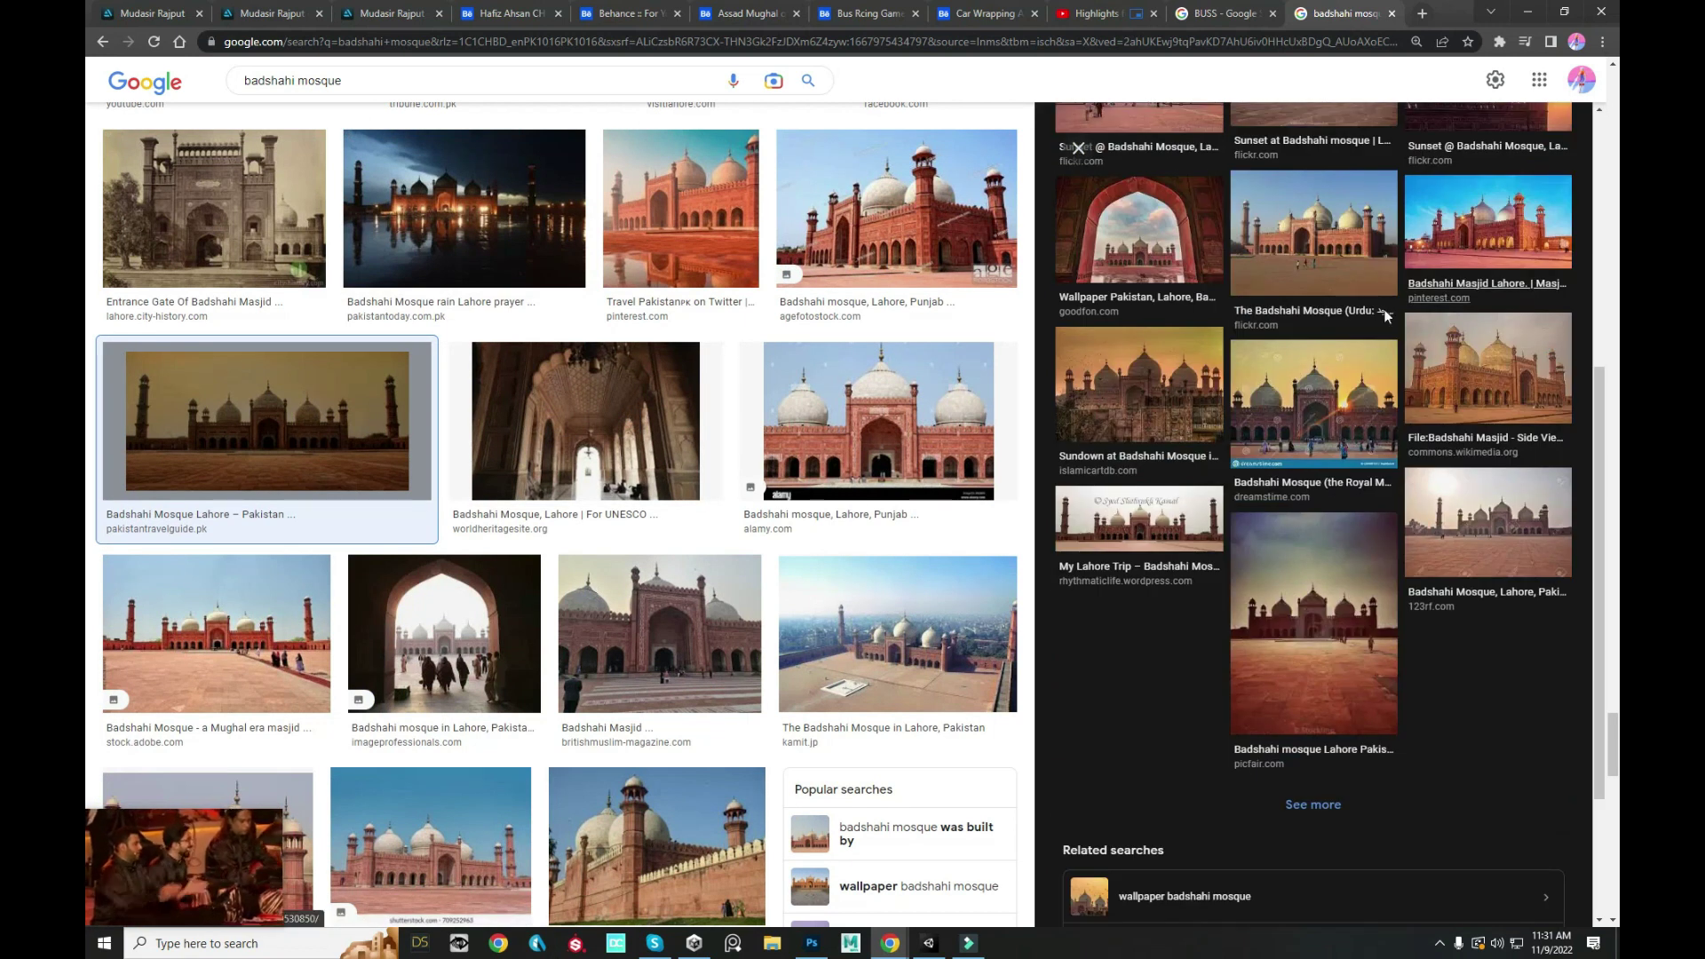
left_click(1198, 540)
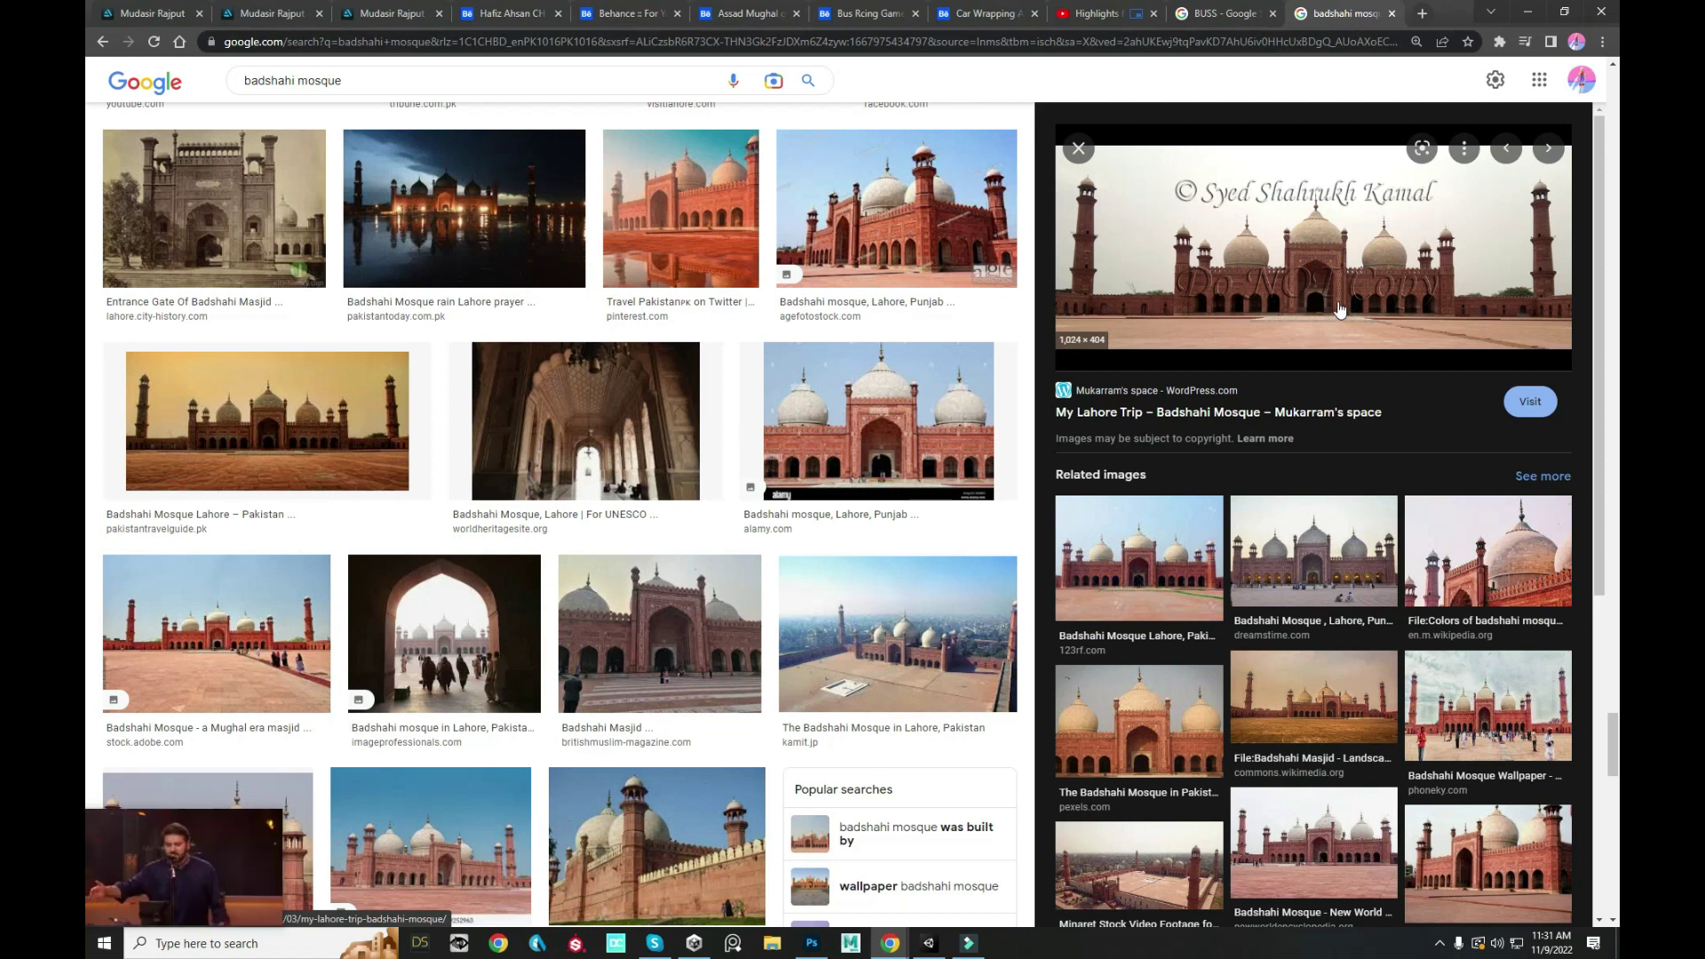
scroll(1334, 374, "down", 2)
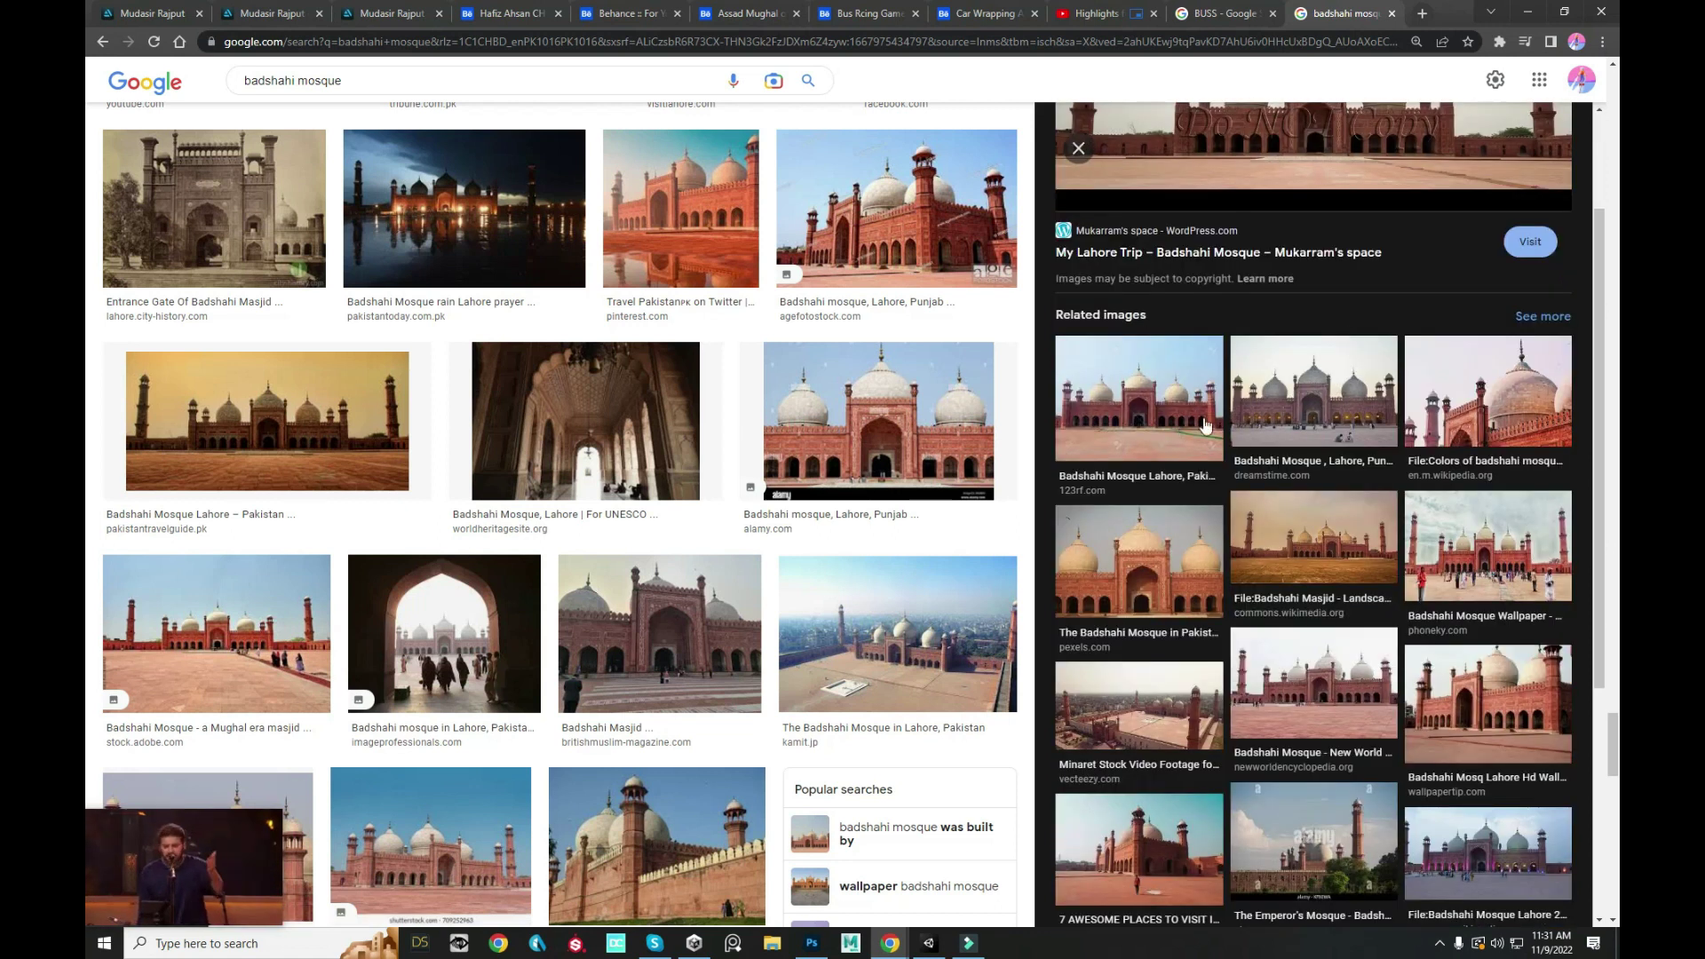
scroll(1205, 424, "up", 2)
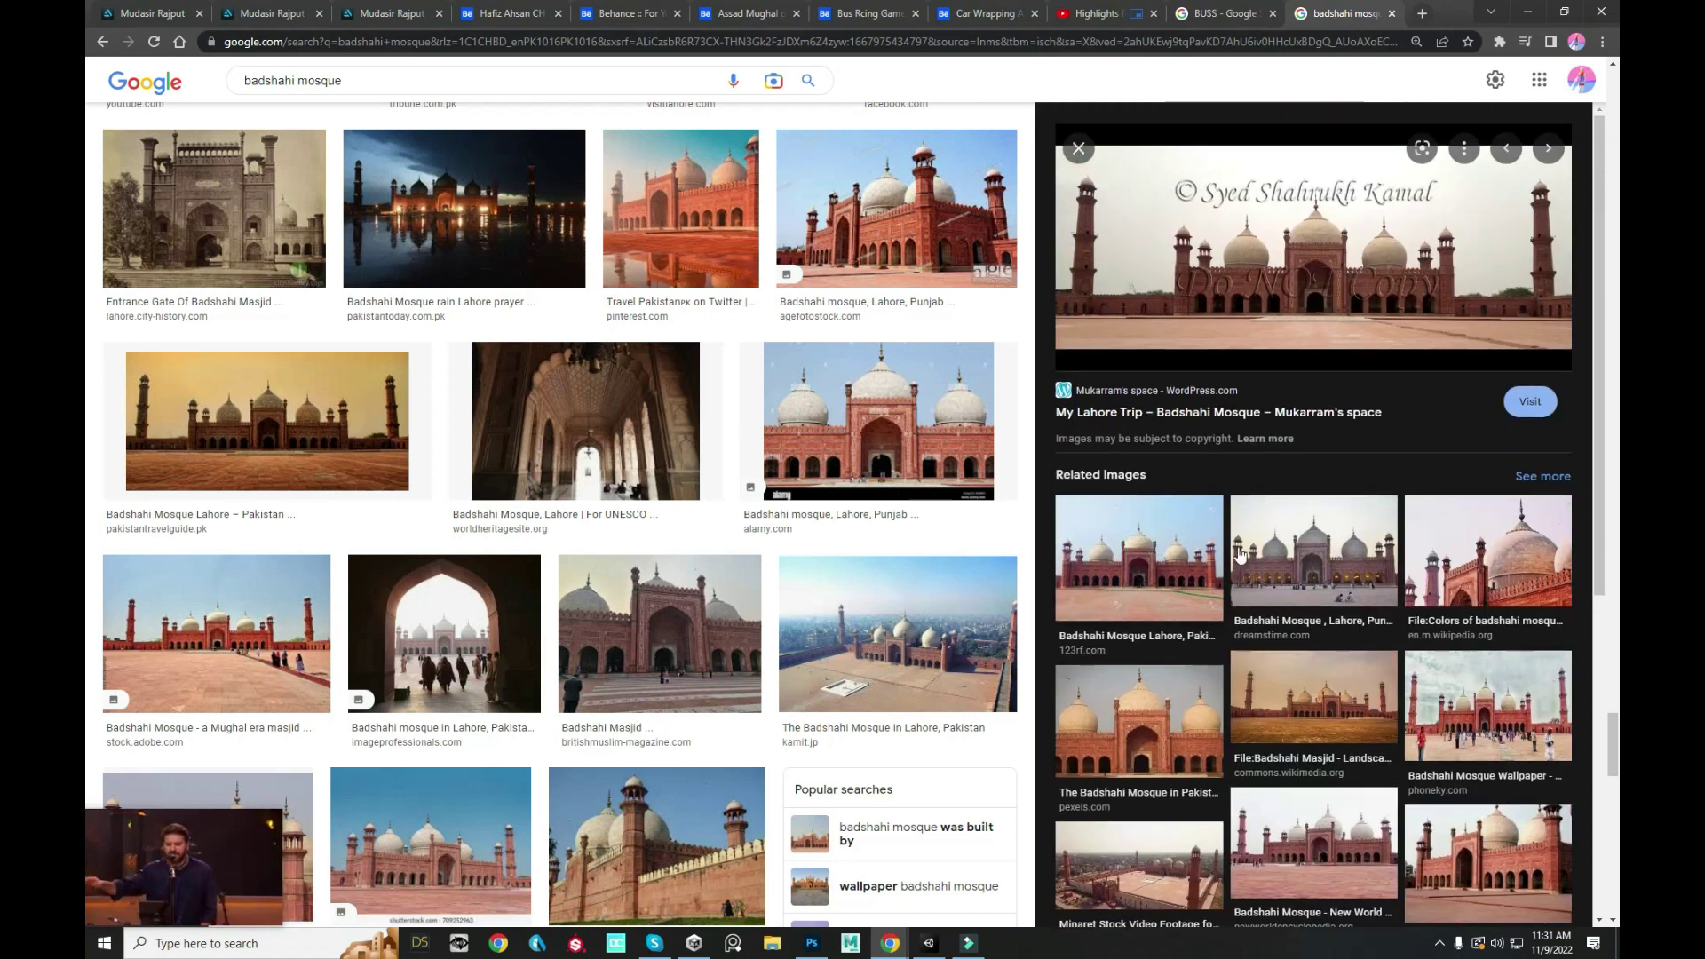
scroll(1241, 555, "down", 2)
scroll(1334, 554, "down", 2)
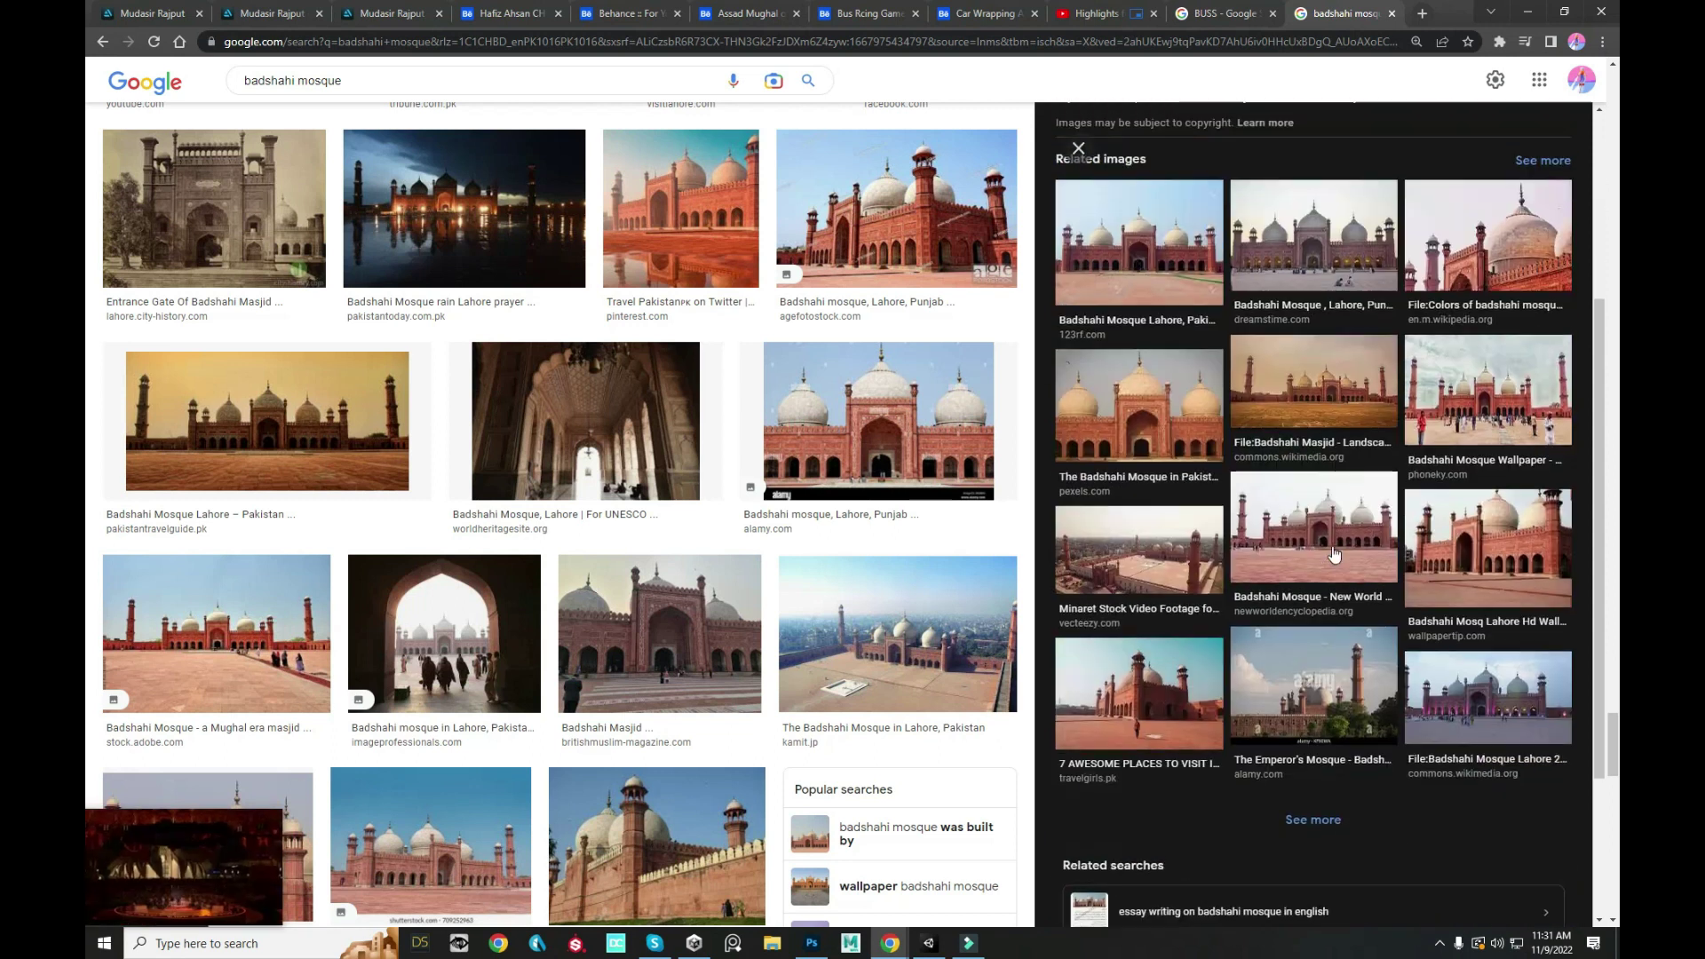
left_click(1334, 554)
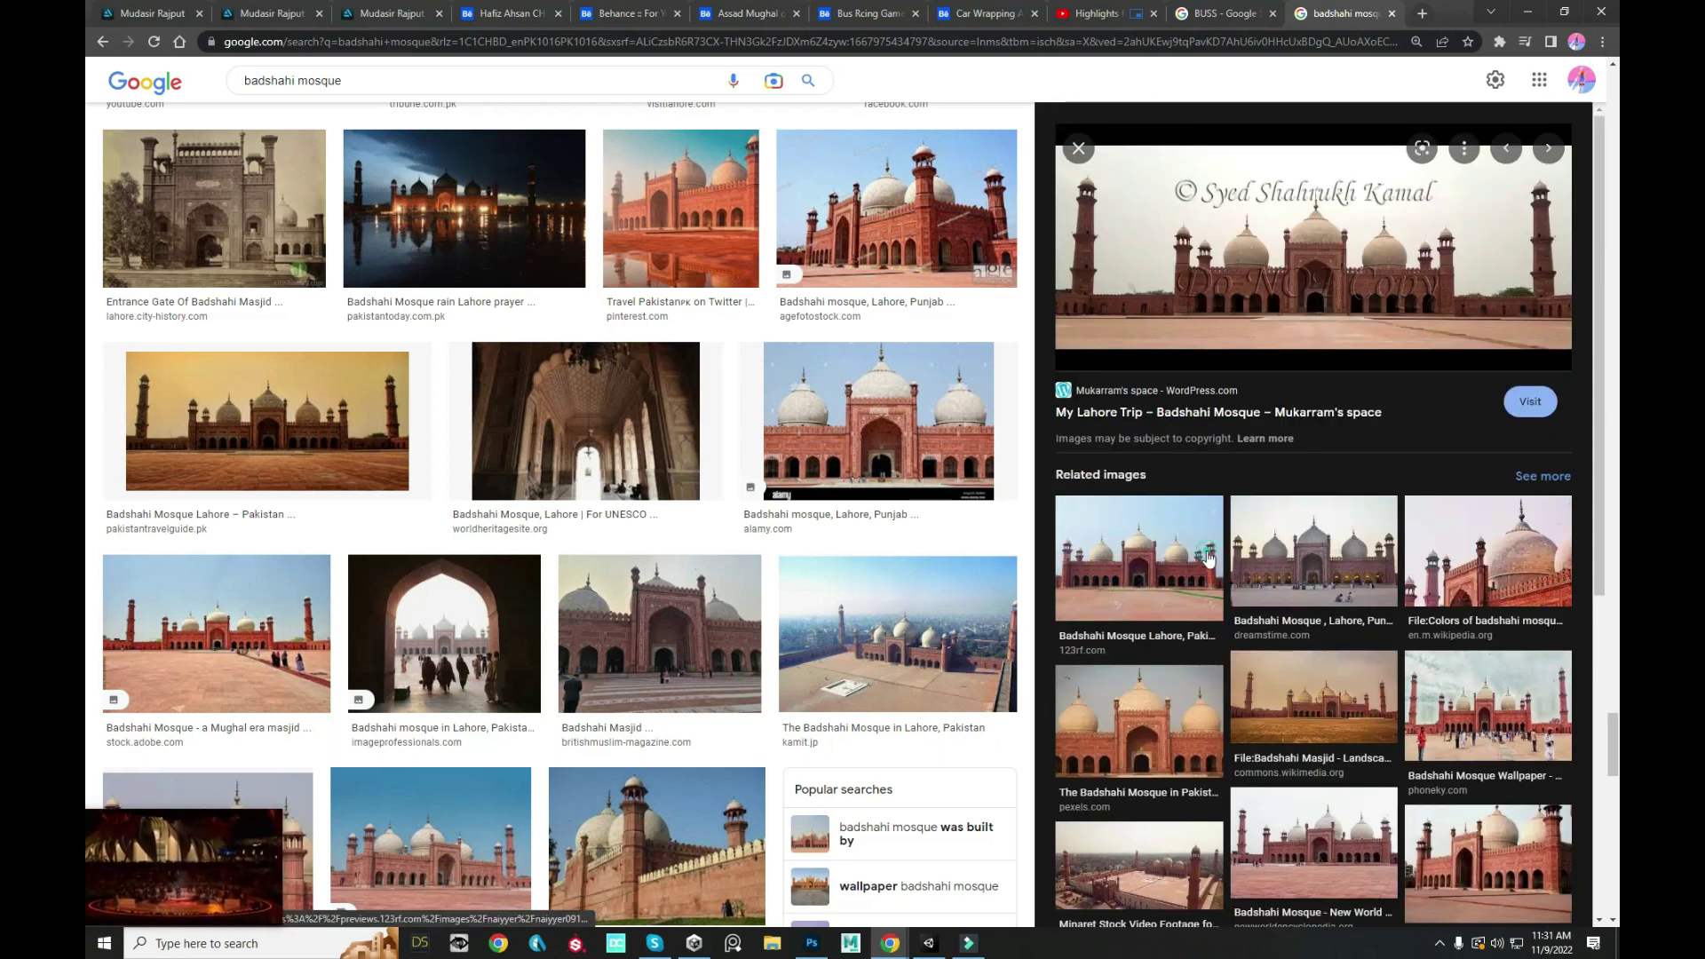
left_click(1142, 541)
scroll(643, 457, "down", 3)
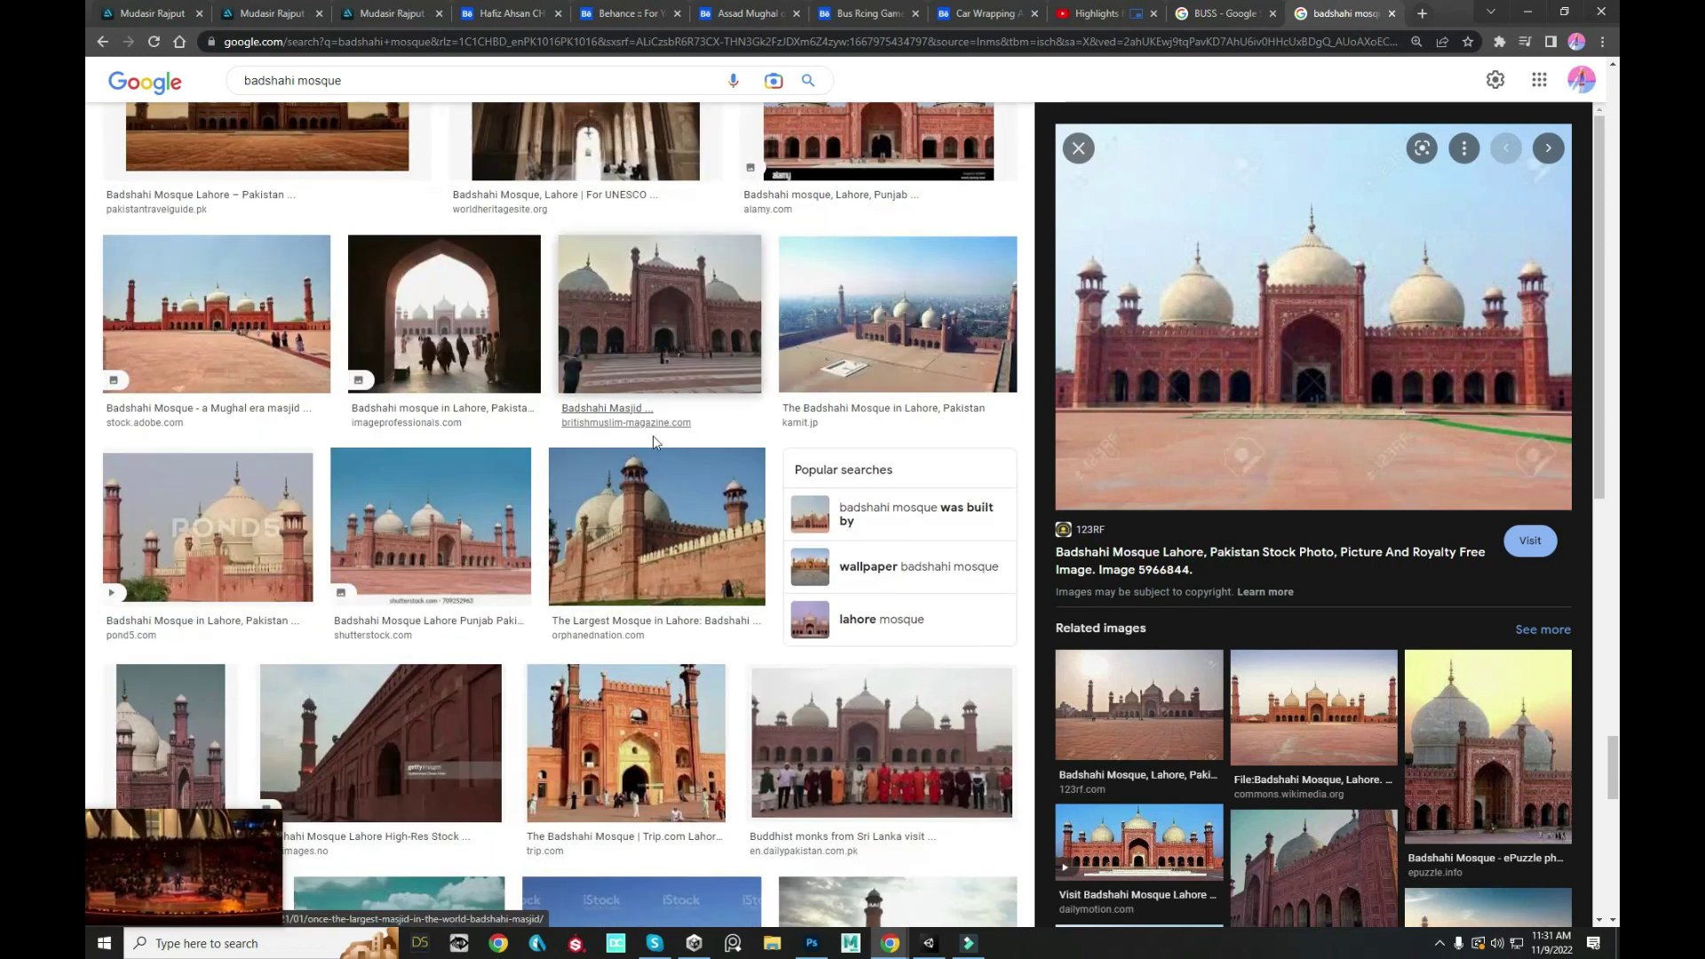
scroll(634, 453, "down", 5)
scroll(544, 449, "down", 3)
scroll(549, 451, "down", 2)
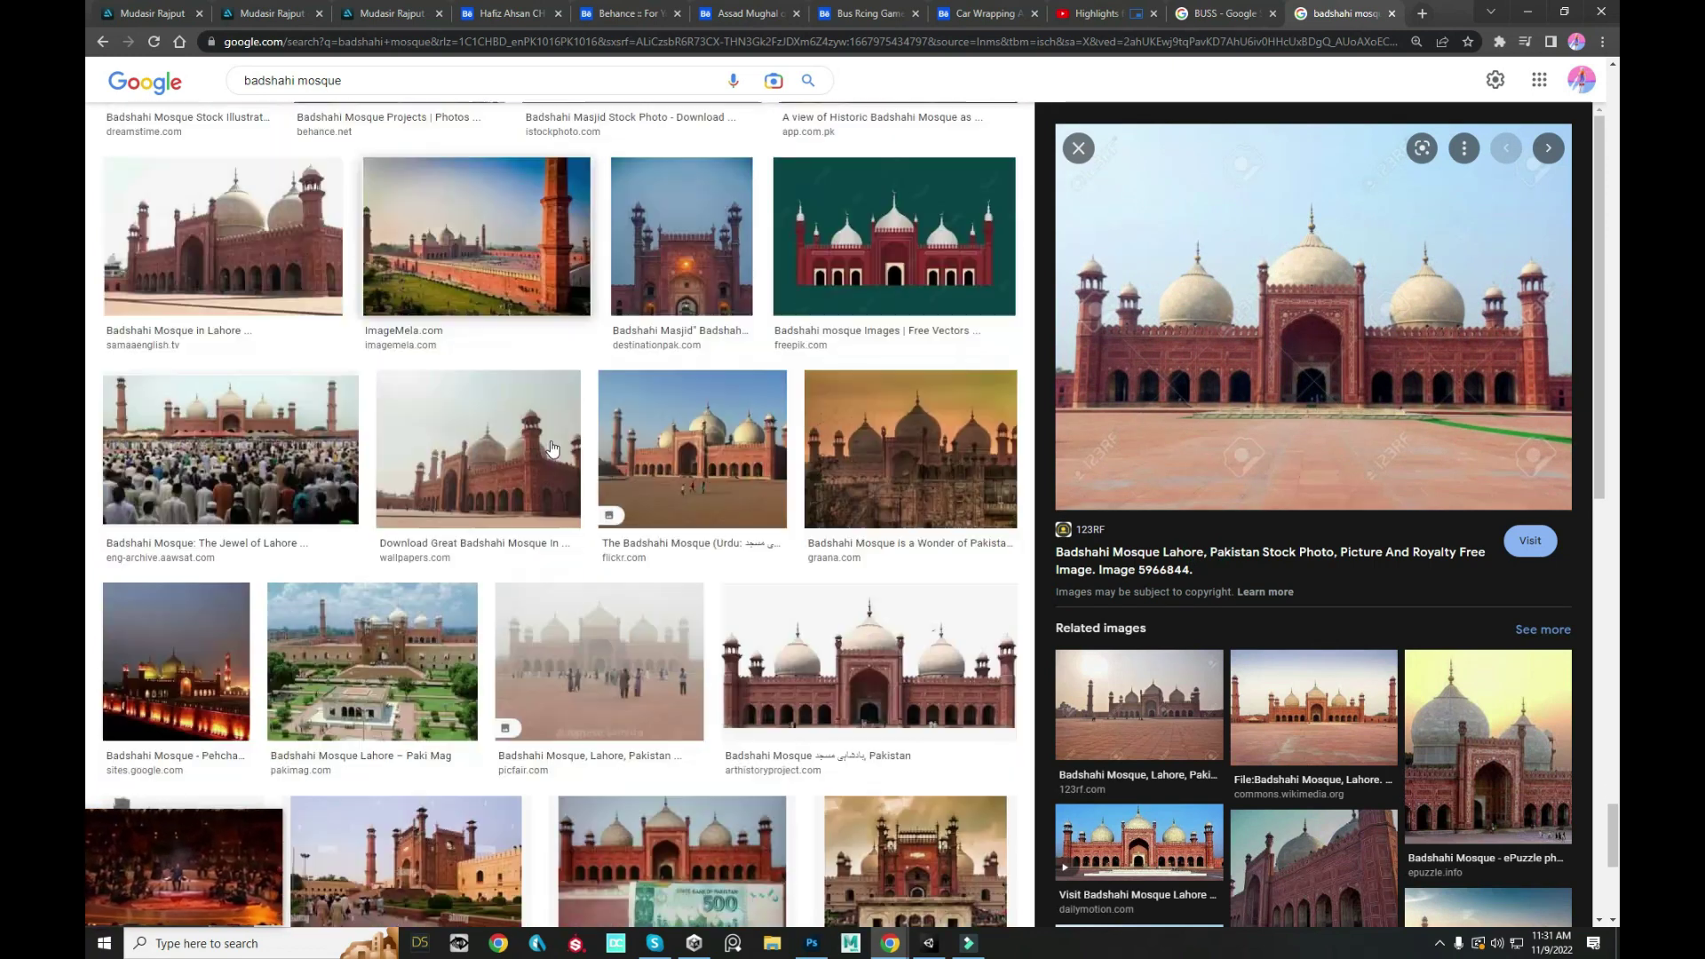
scroll(569, 479, "down", 1)
scroll(630, 555, "down", 3)
scroll(631, 549, "up", 1)
scroll(693, 542, "up", 4)
left_click(844, 524)
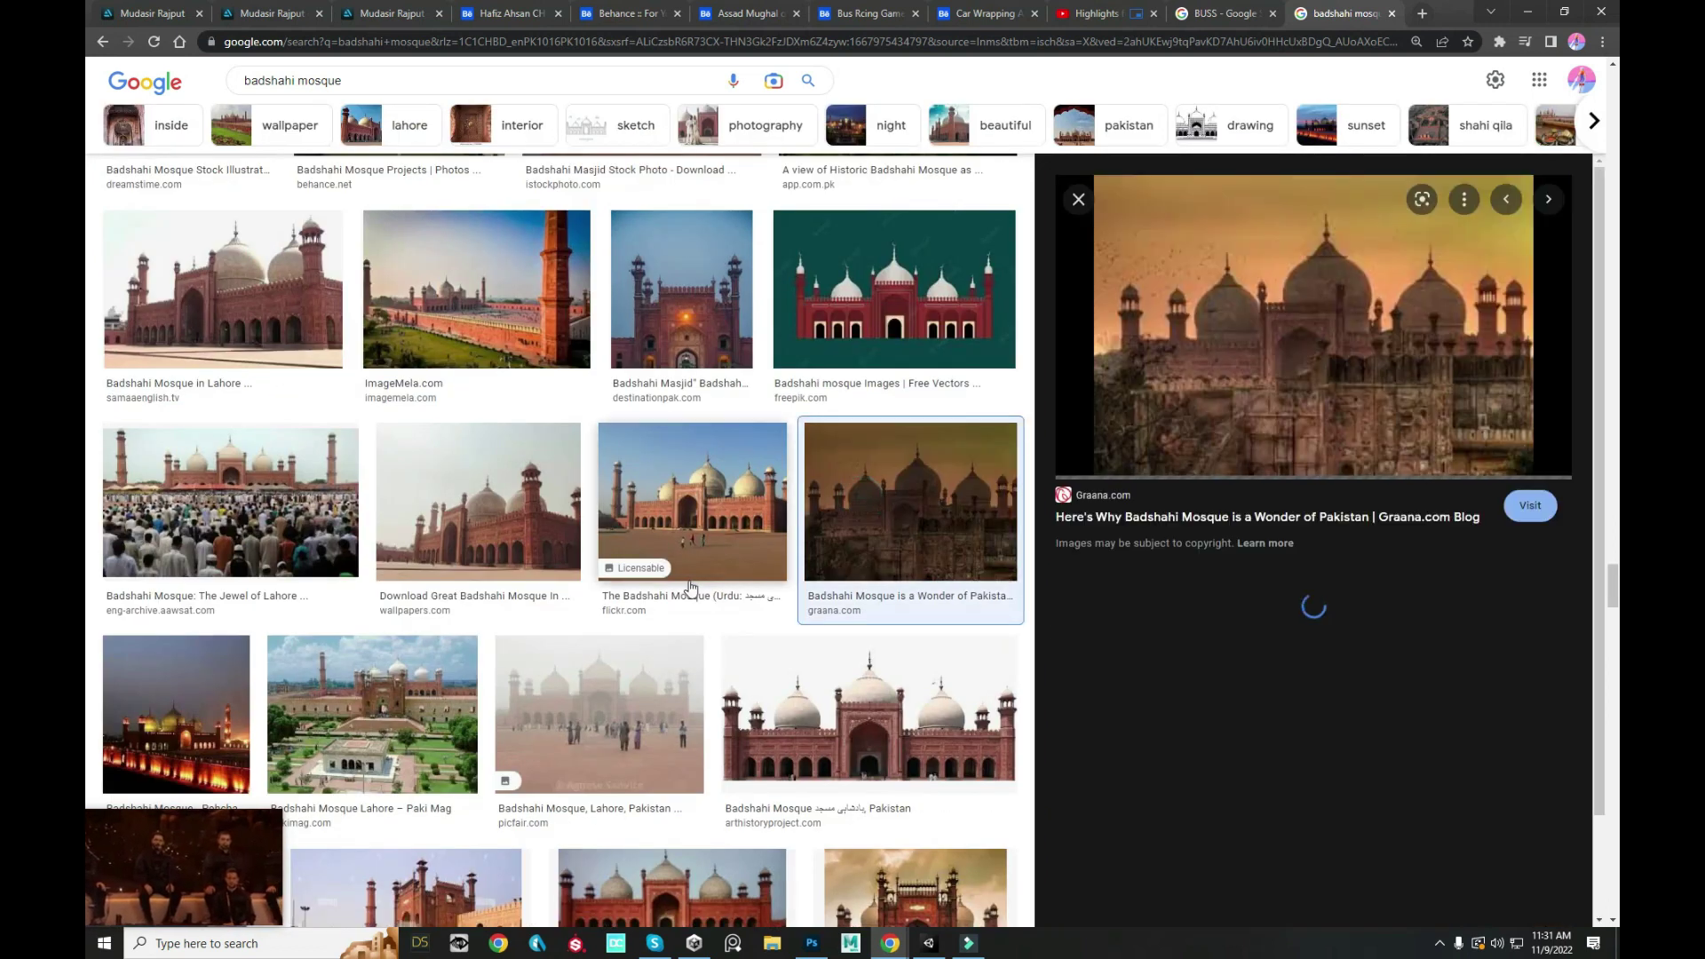
left_click(1146, 632)
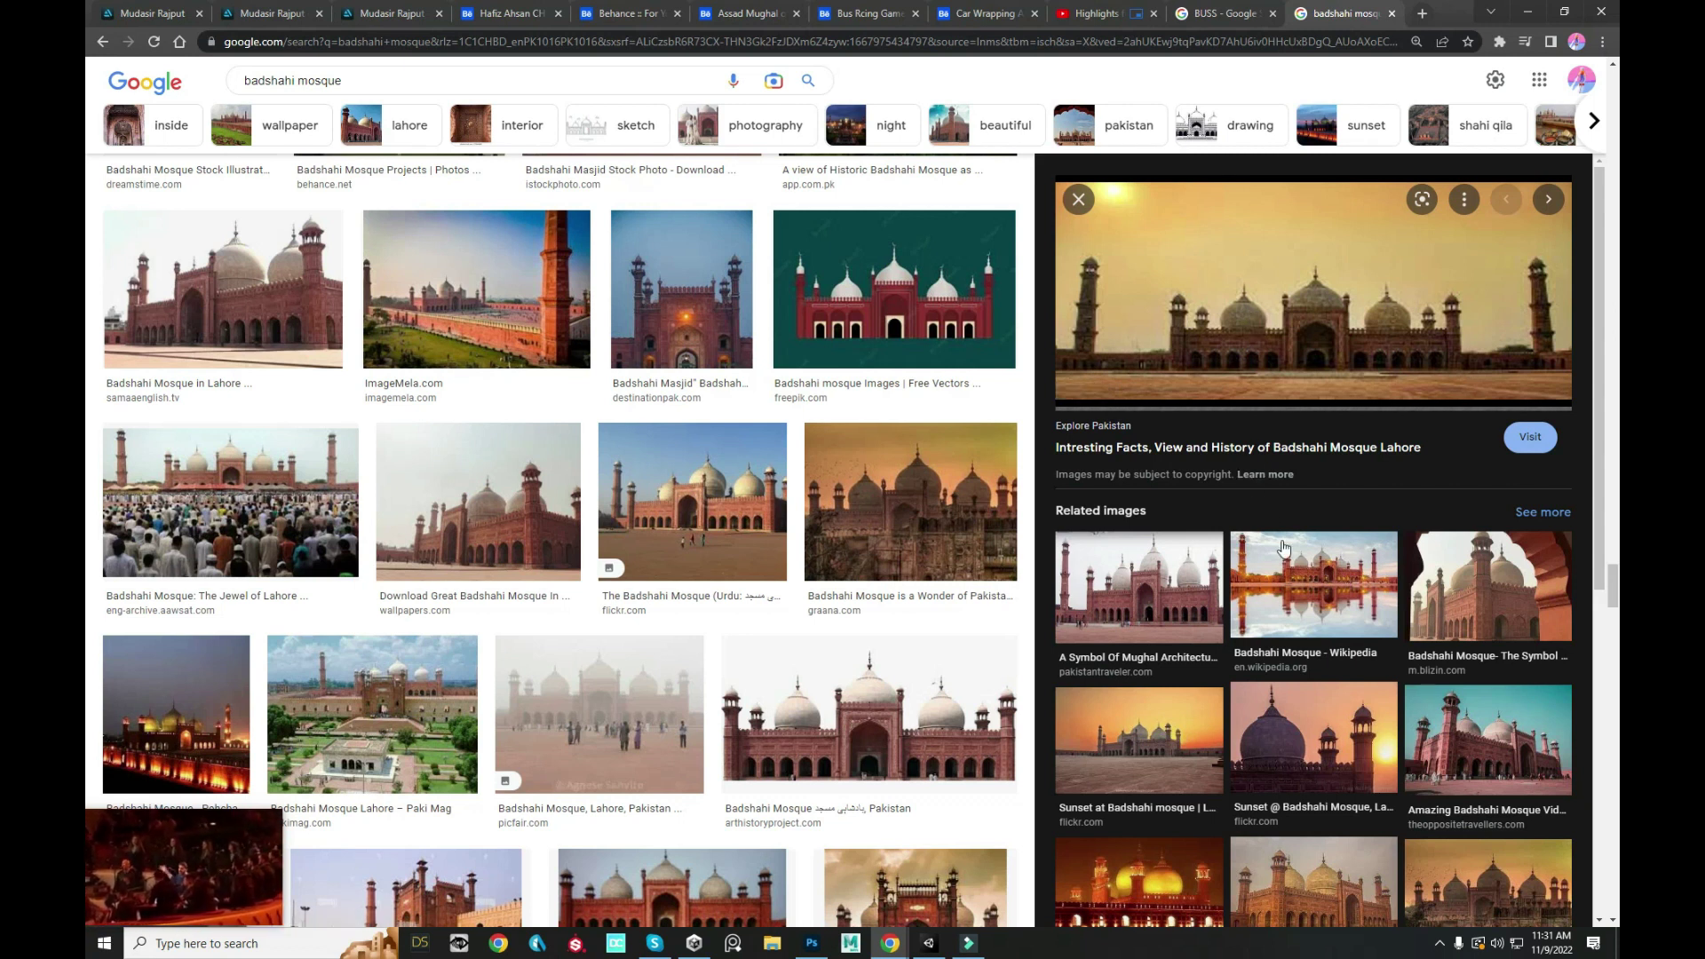
- Open the Wikipedia mosque reflection photo in a new tab, copy it, and return to Photoshop
middle_click(1314, 584)
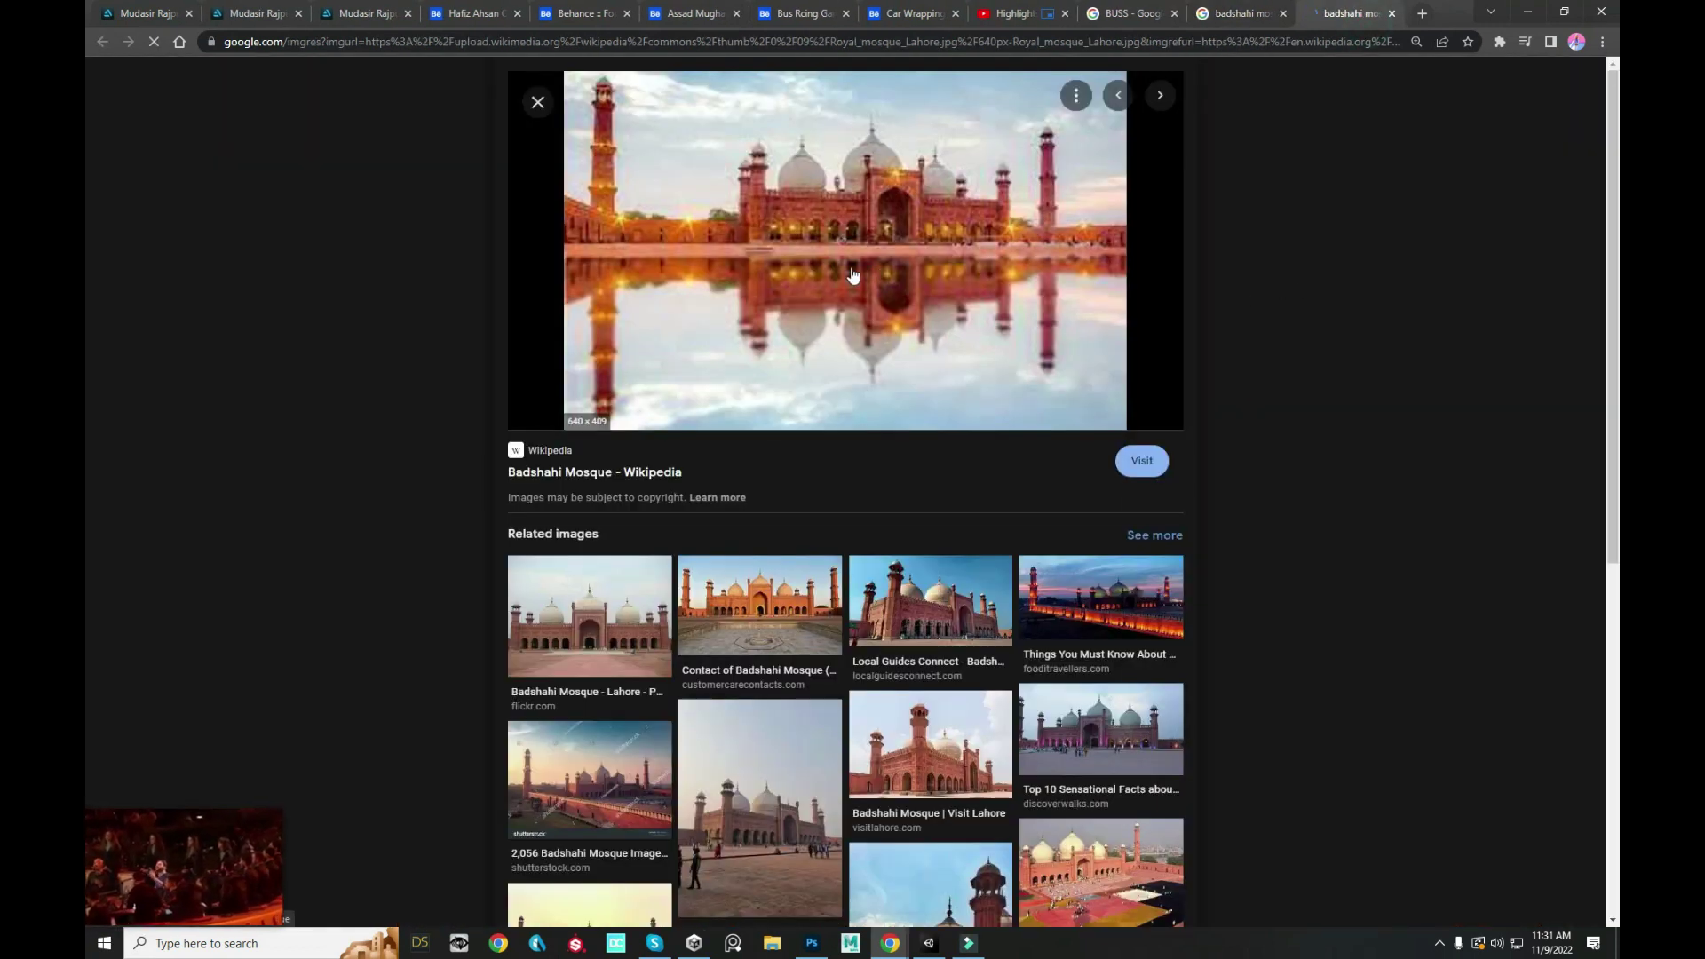
right_click(859, 238)
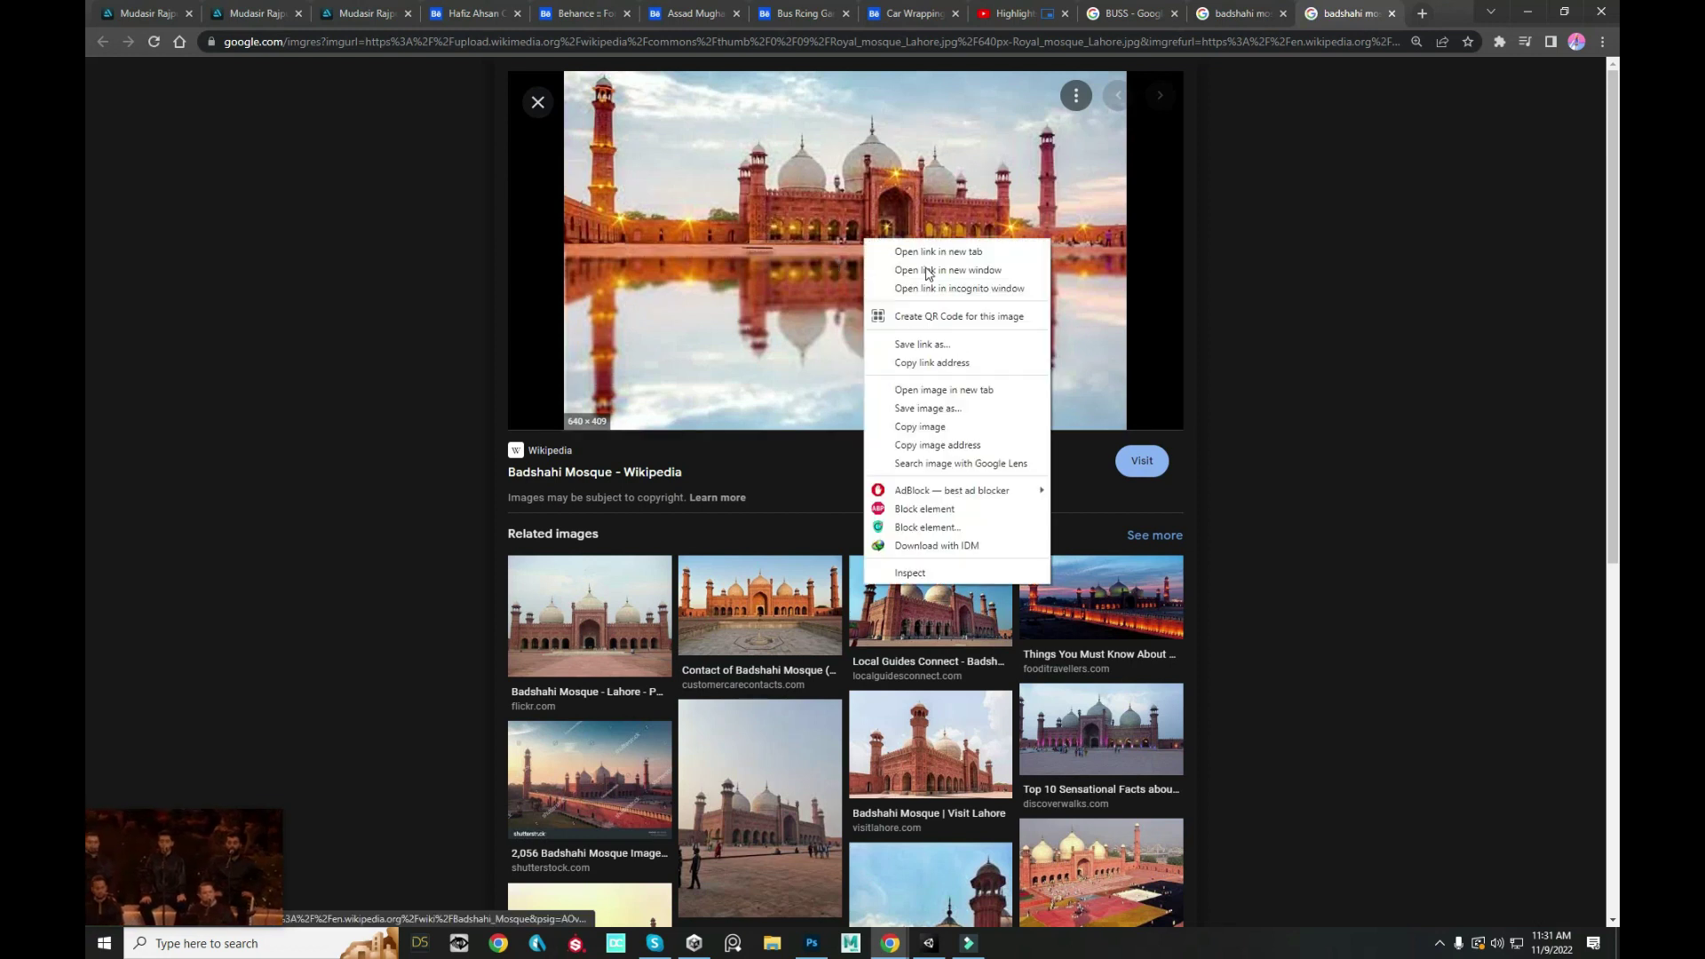
left_click(955, 427)
right_click(836, 279)
left_click(955, 436)
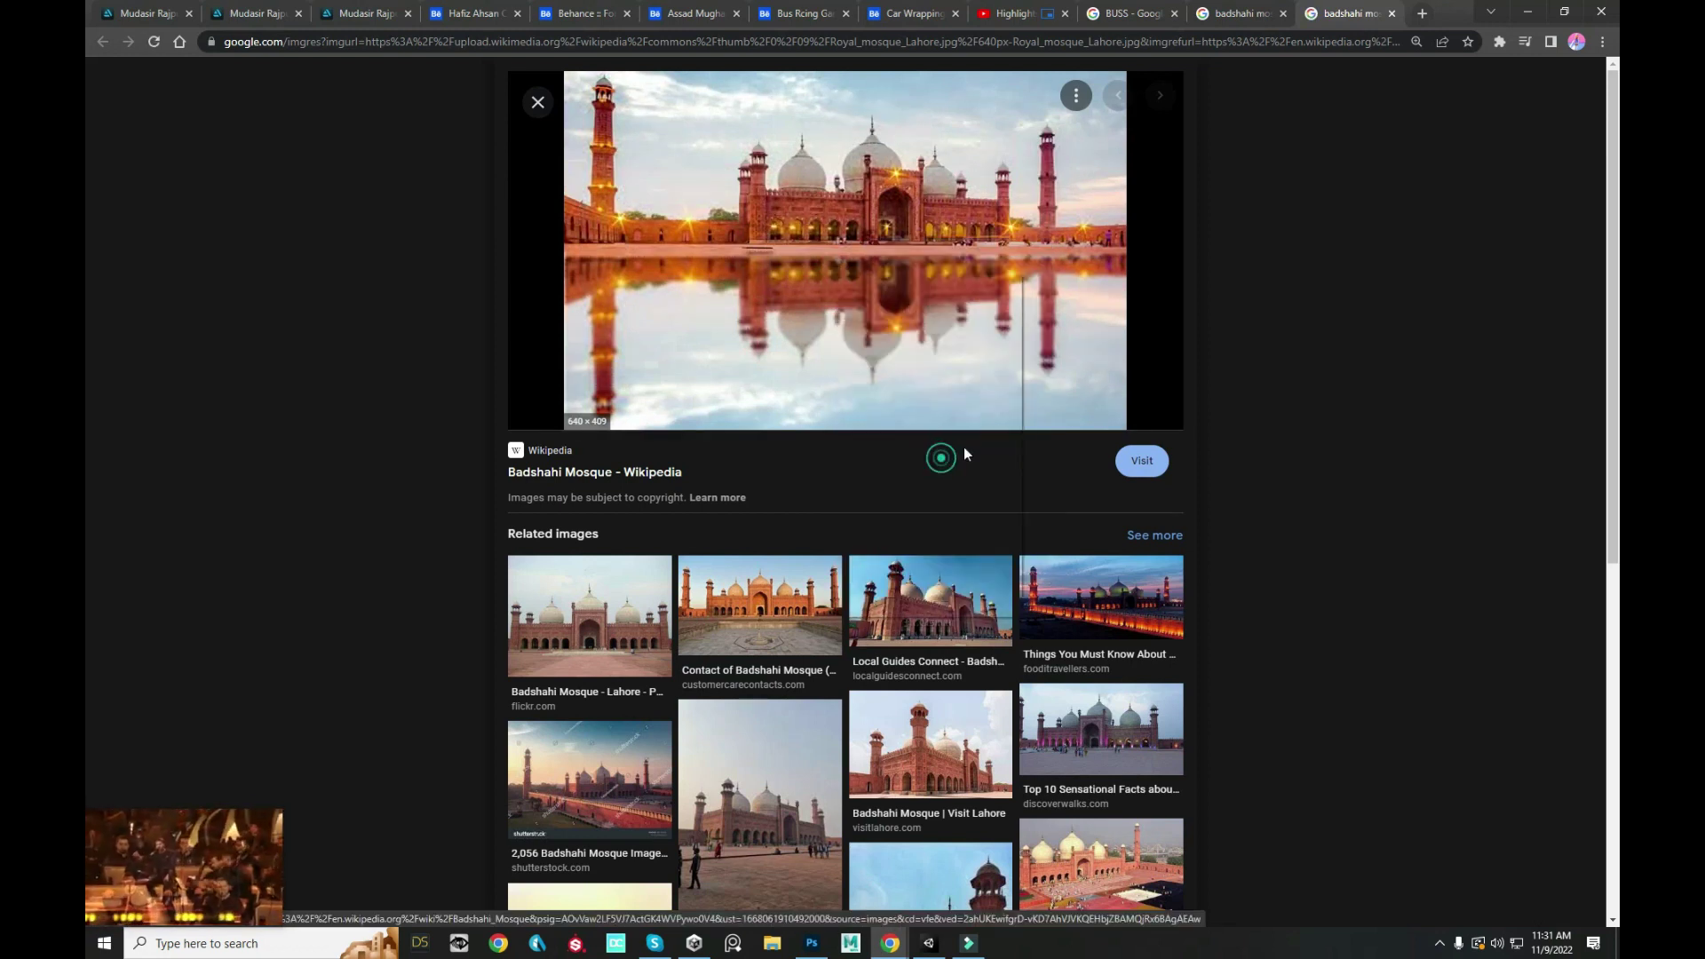
left_click(797, 948)
- Choose the Rectangle tool and set the foreground colour to black
scroll(677, 726, "down", 1)
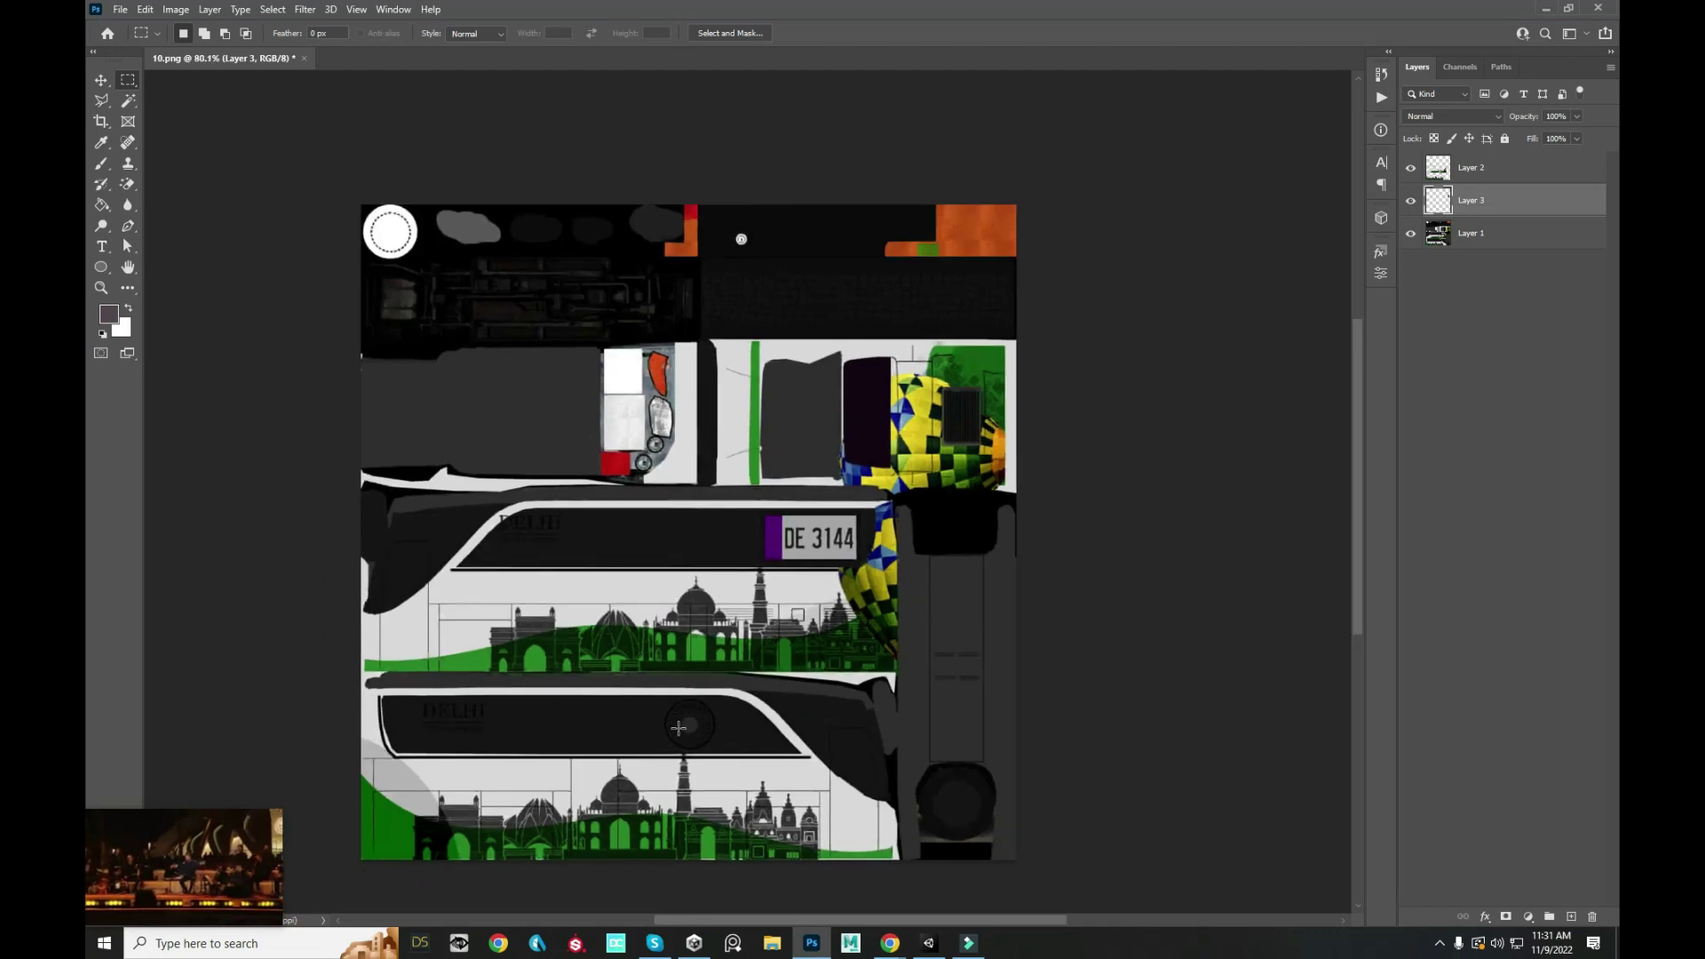
scroll(678, 726, "up", 3)
left_click_drag(642, 732, 719, 425)
scroll(535, 520, "up", 4)
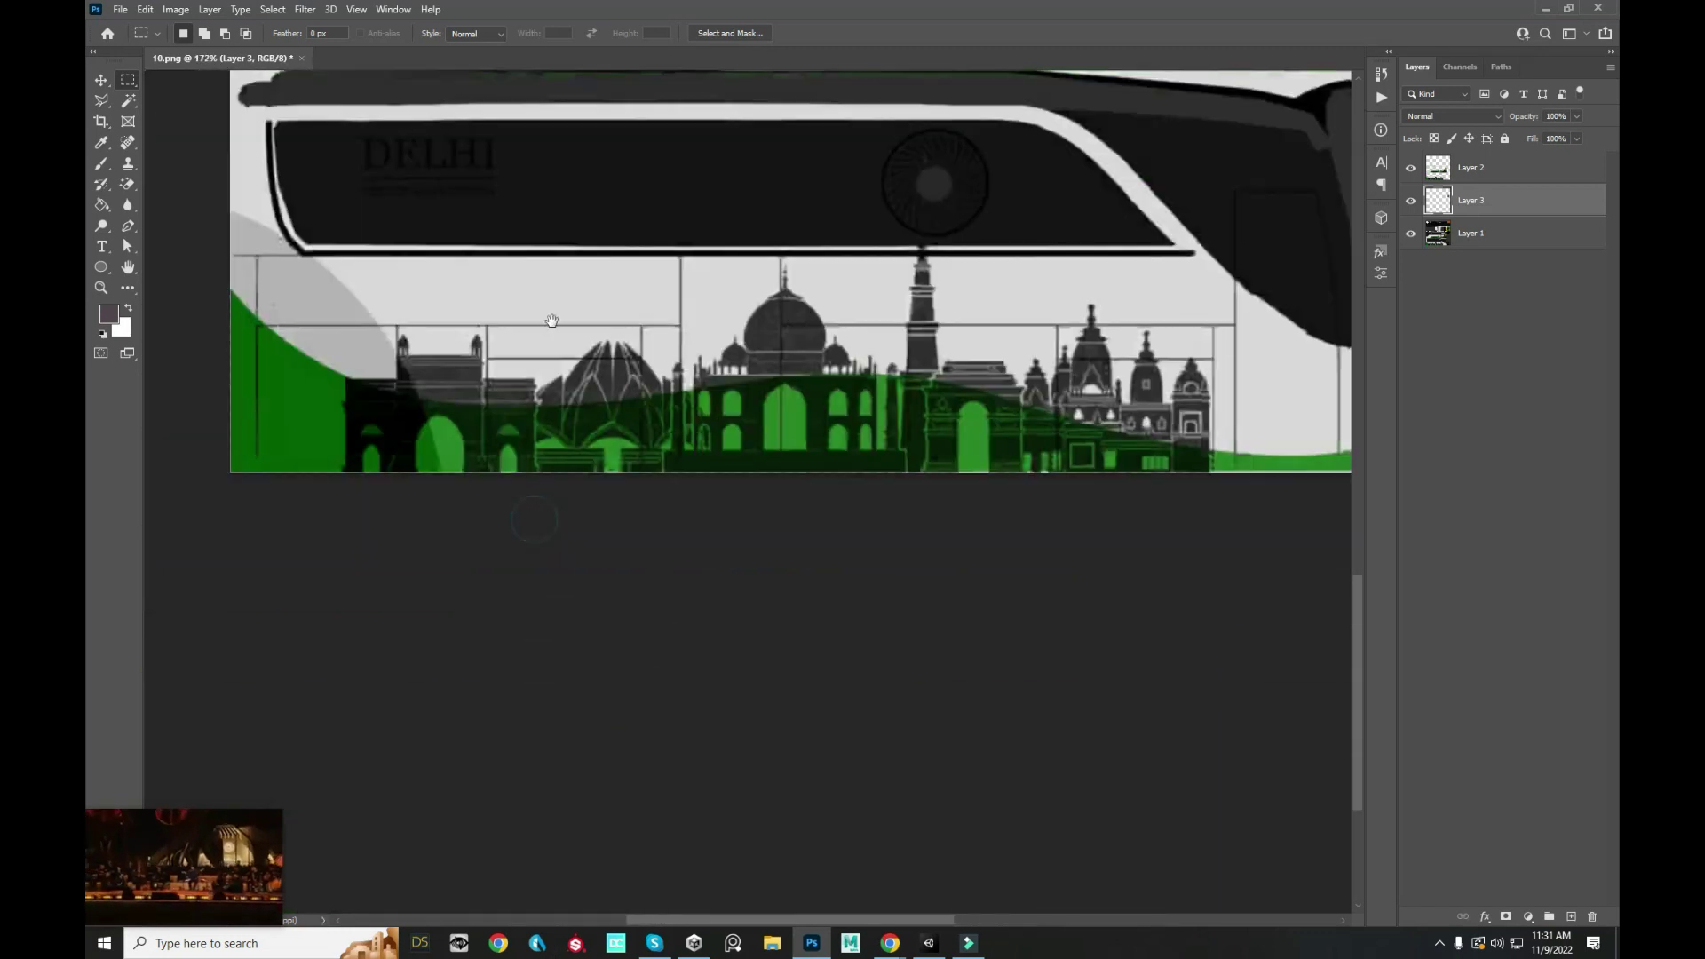
left_click(102, 267)
right_click(101, 267)
left_click(160, 265)
left_click(108, 312)
left_click(1134, 697)
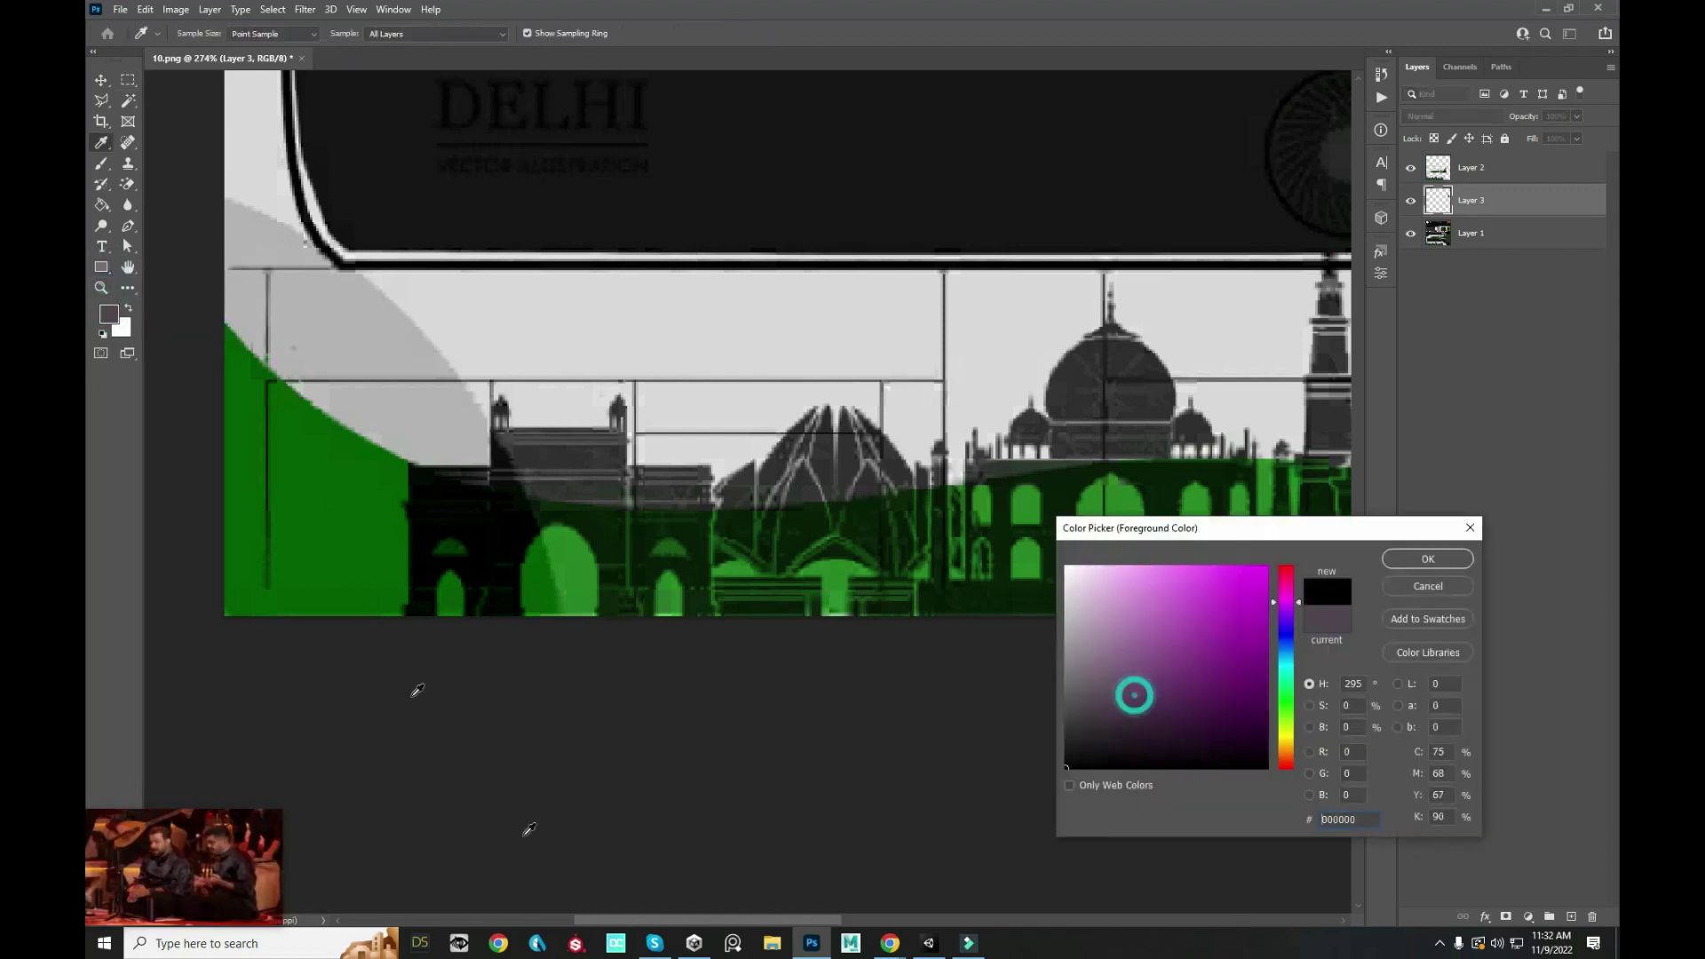
left_click(1421, 559)
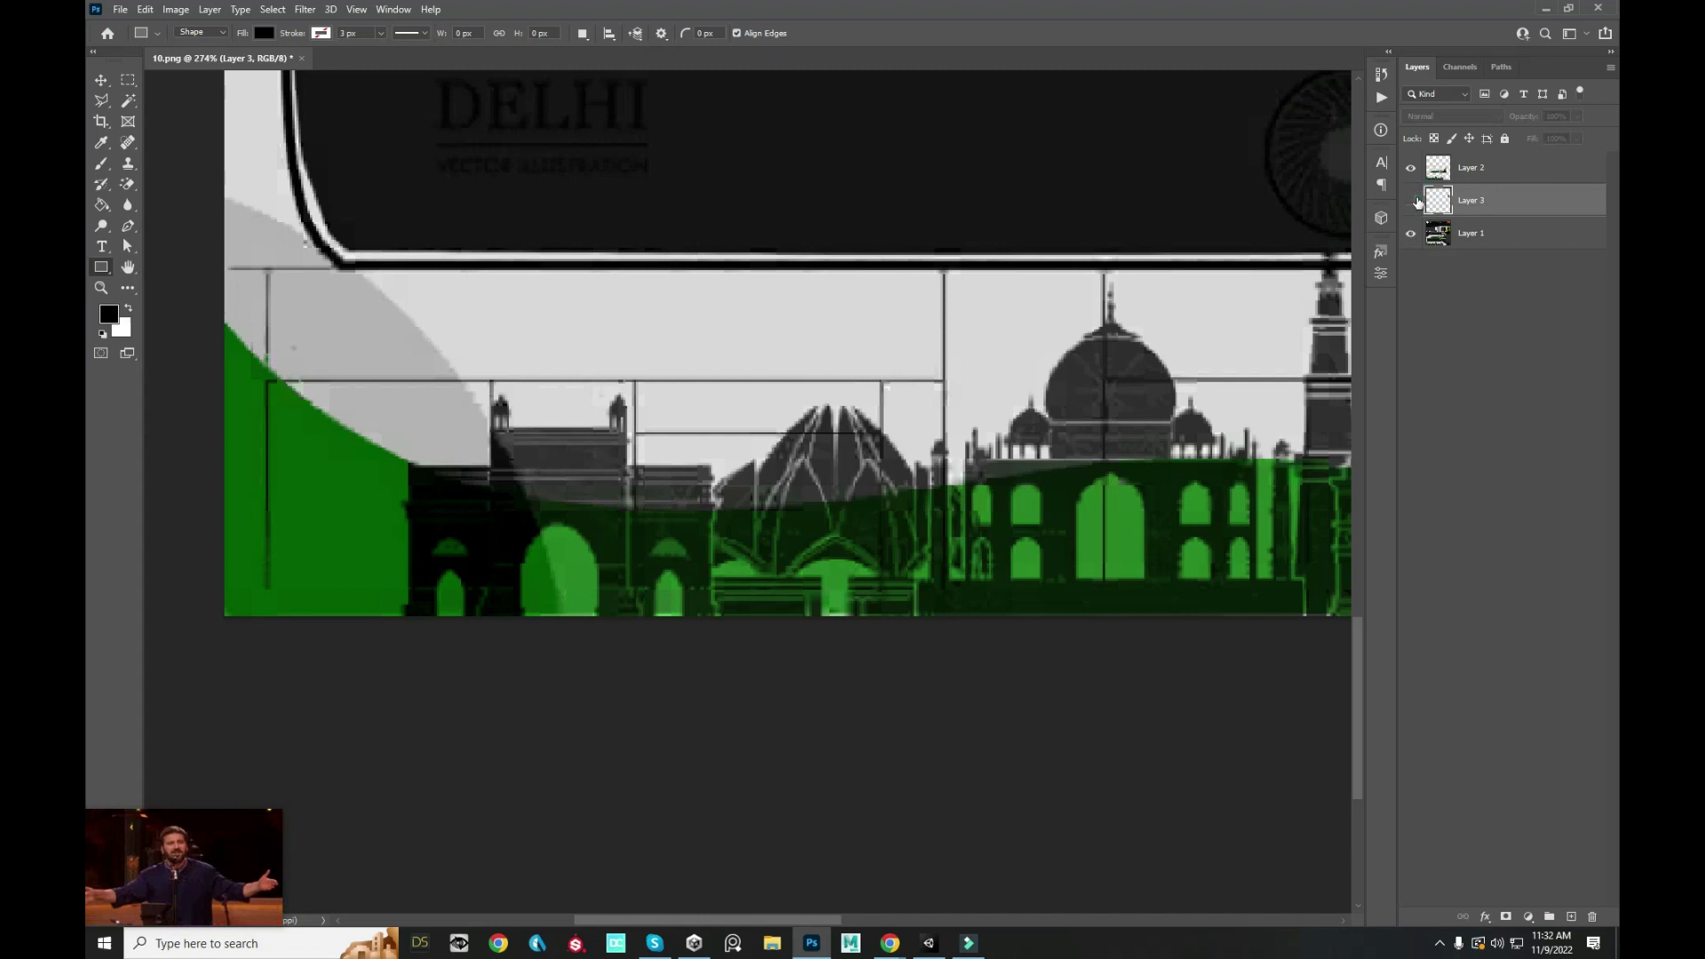
- Above Layer 2, draw a thin 3 × 146 px black vertical bar at the skyline's left edge
left_click(1471, 167)
left_click(1571, 915)
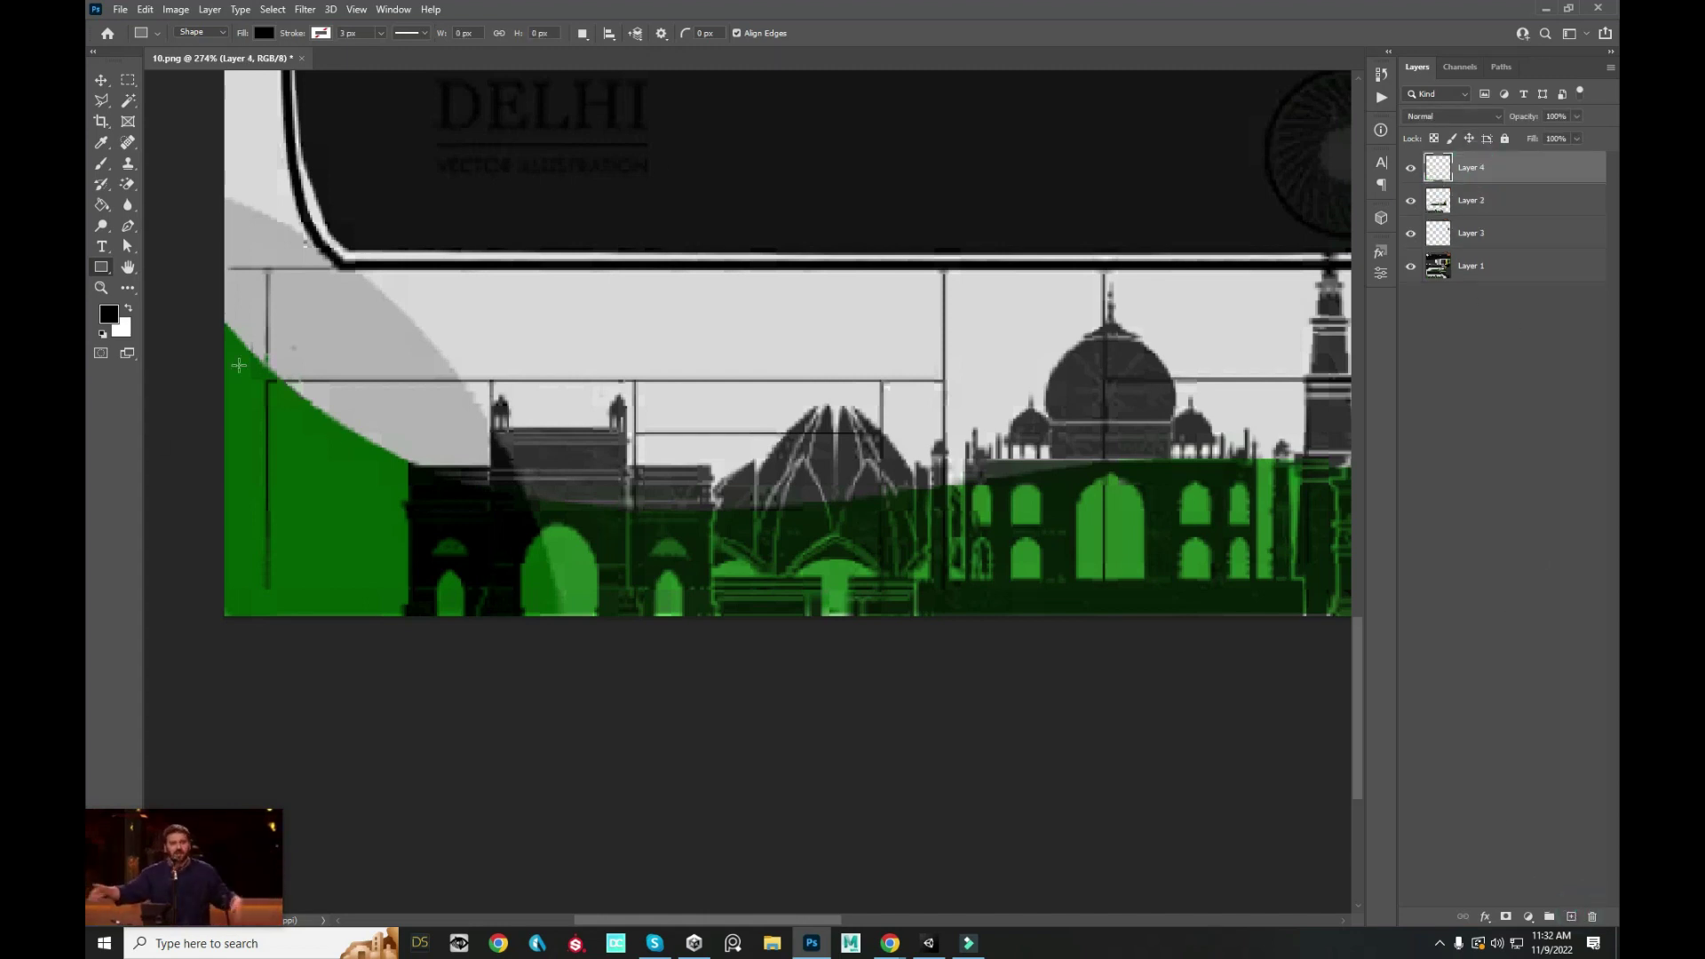
scroll(301, 293, "up", 3)
left_click_drag(584, 115, 587, 701)
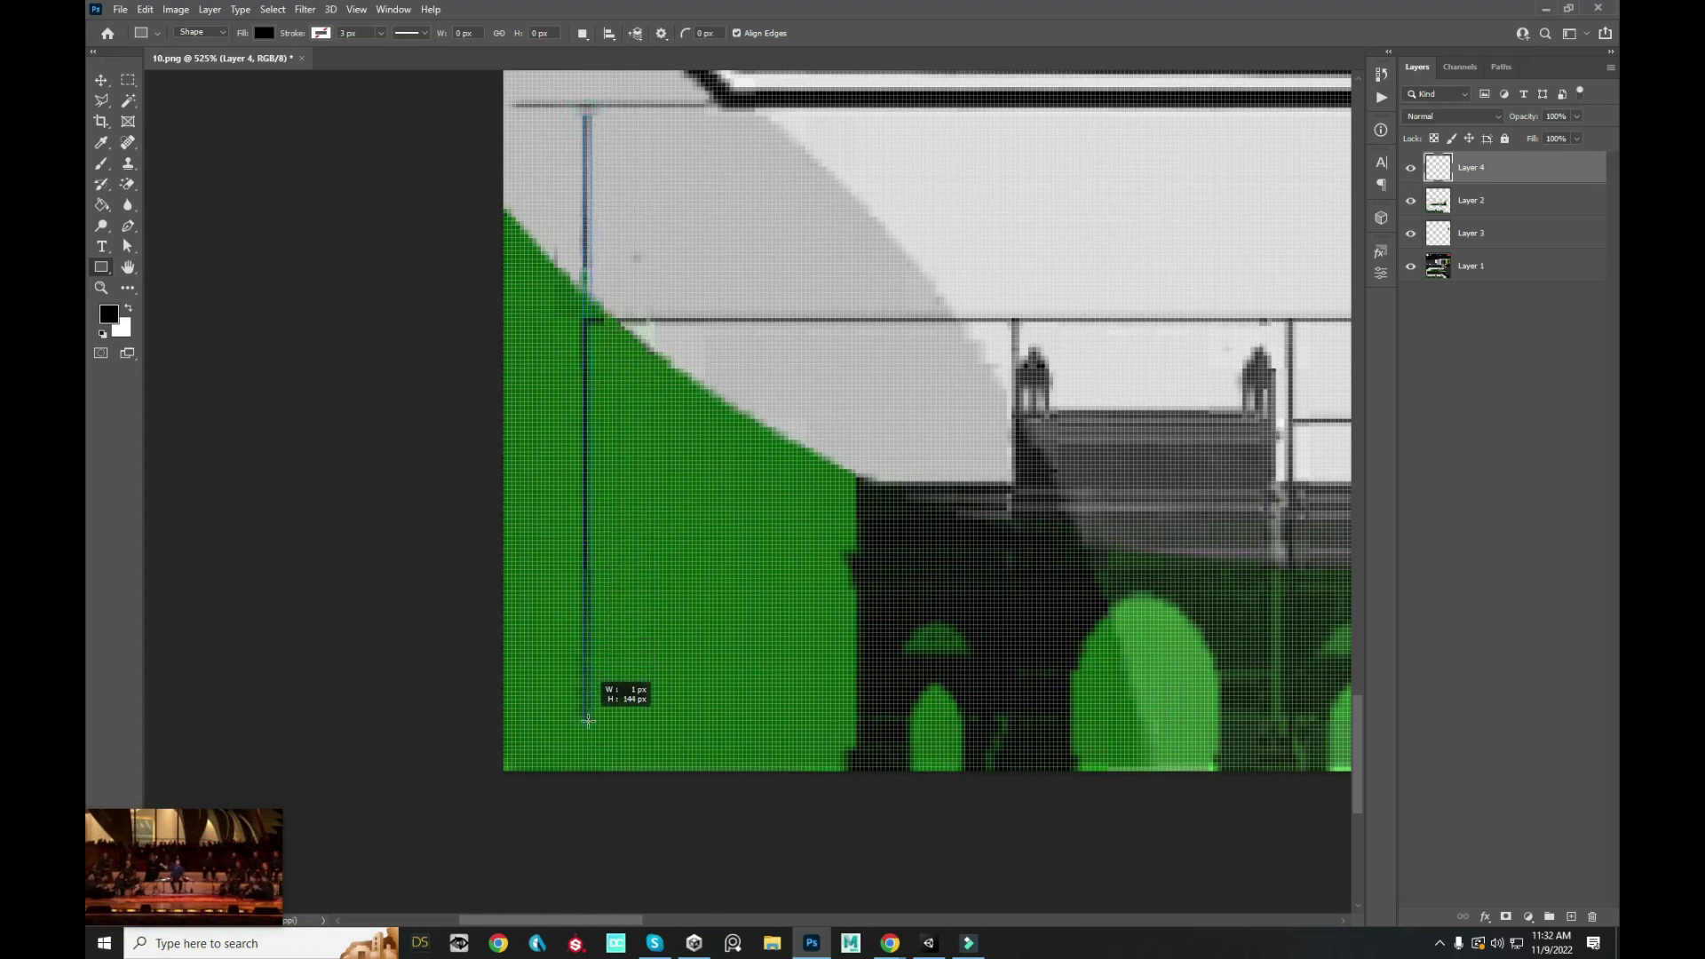
left_click_drag(587, 701, 587, 715)
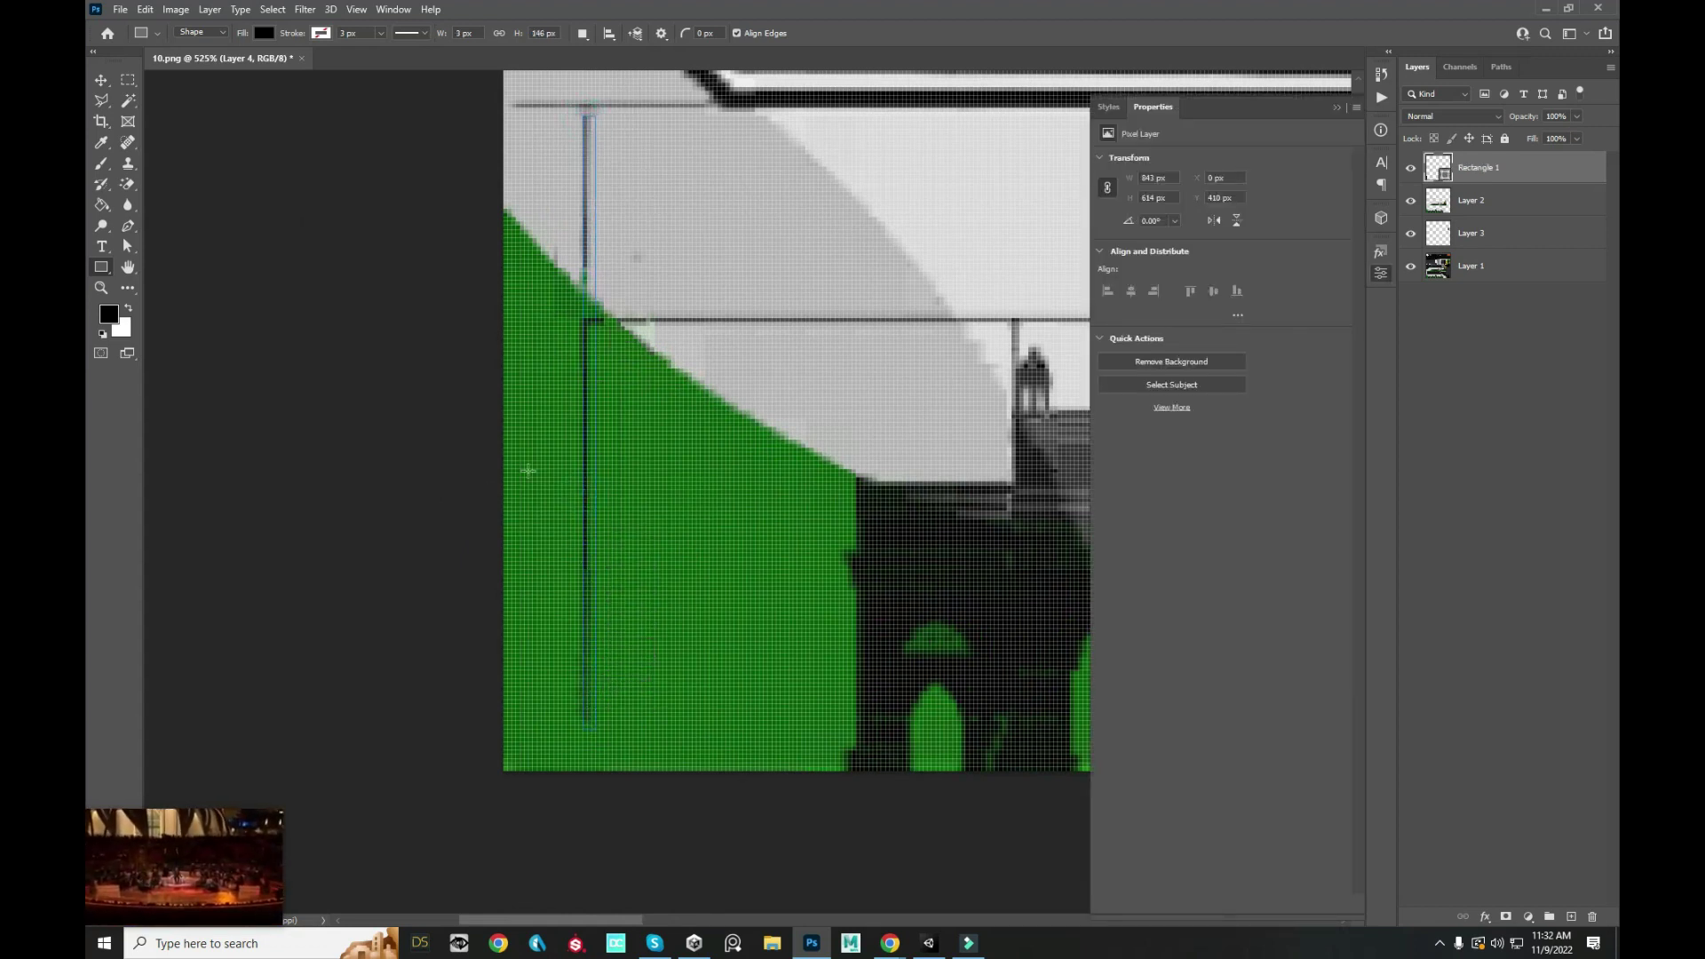
- Switch to the Brush and paint on the shape layer, triggering the rasterize prompt
scroll(675, 418, "down", 2)
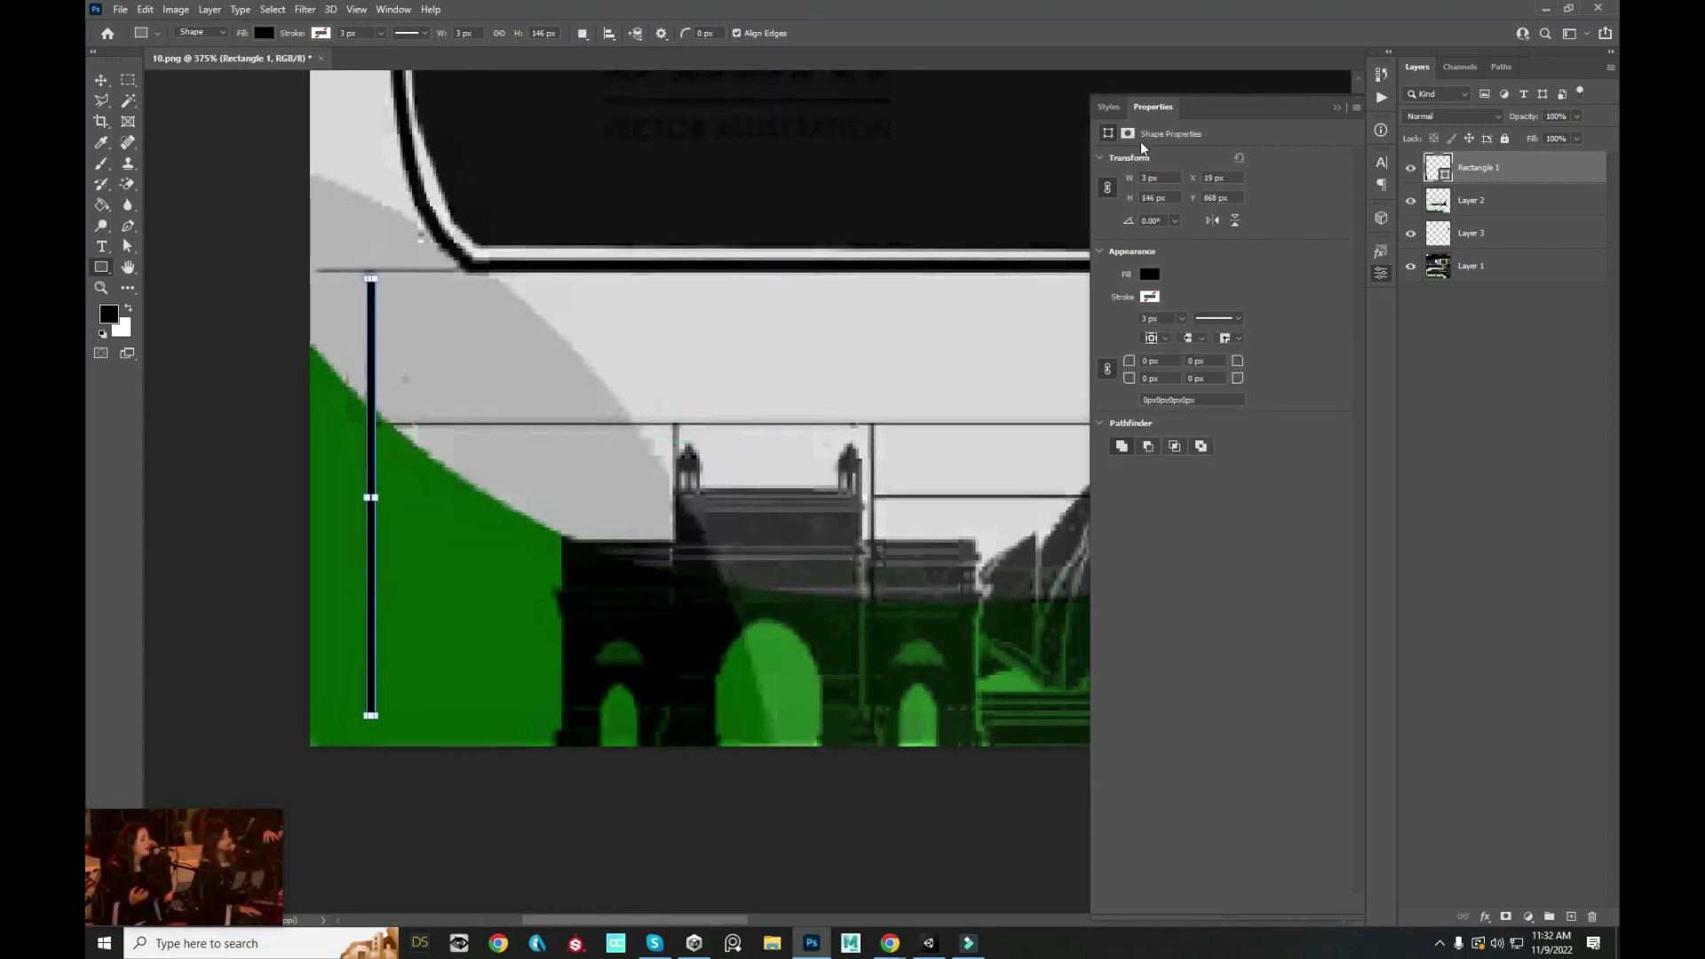
scroll(740, 345, "down", 2)
left_click_drag(740, 345, 577, 359)
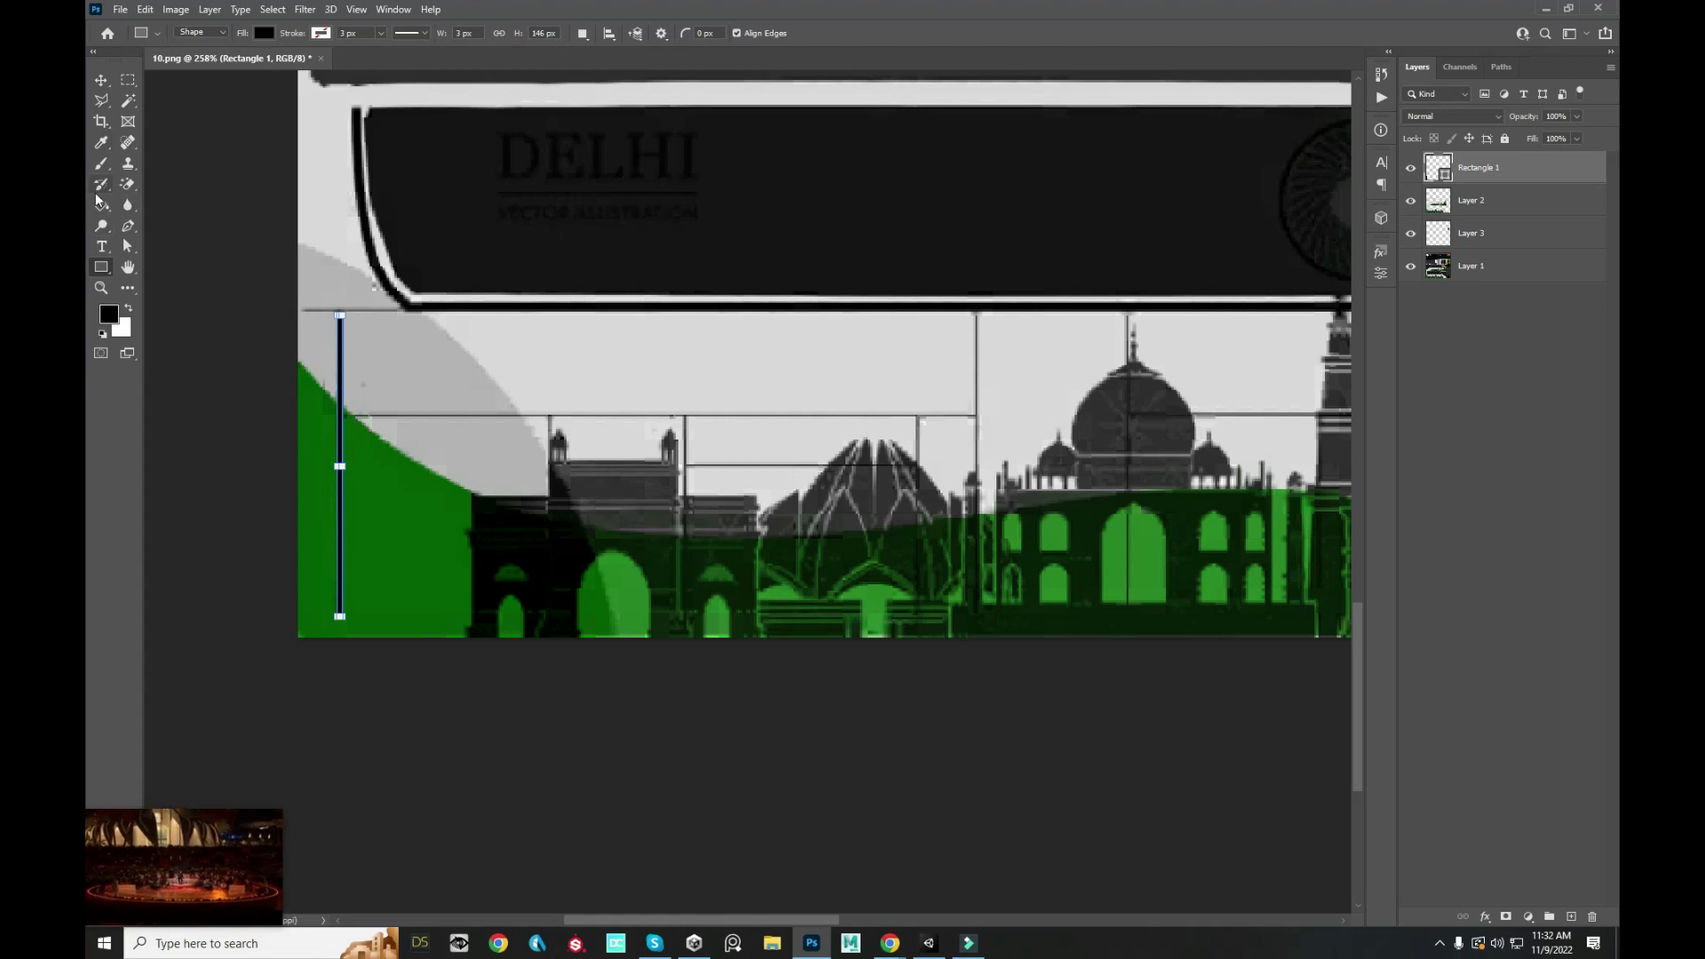
key("b")
scroll(299, 379, "up", 3)
left_click_drag(299, 379, 270, 356)
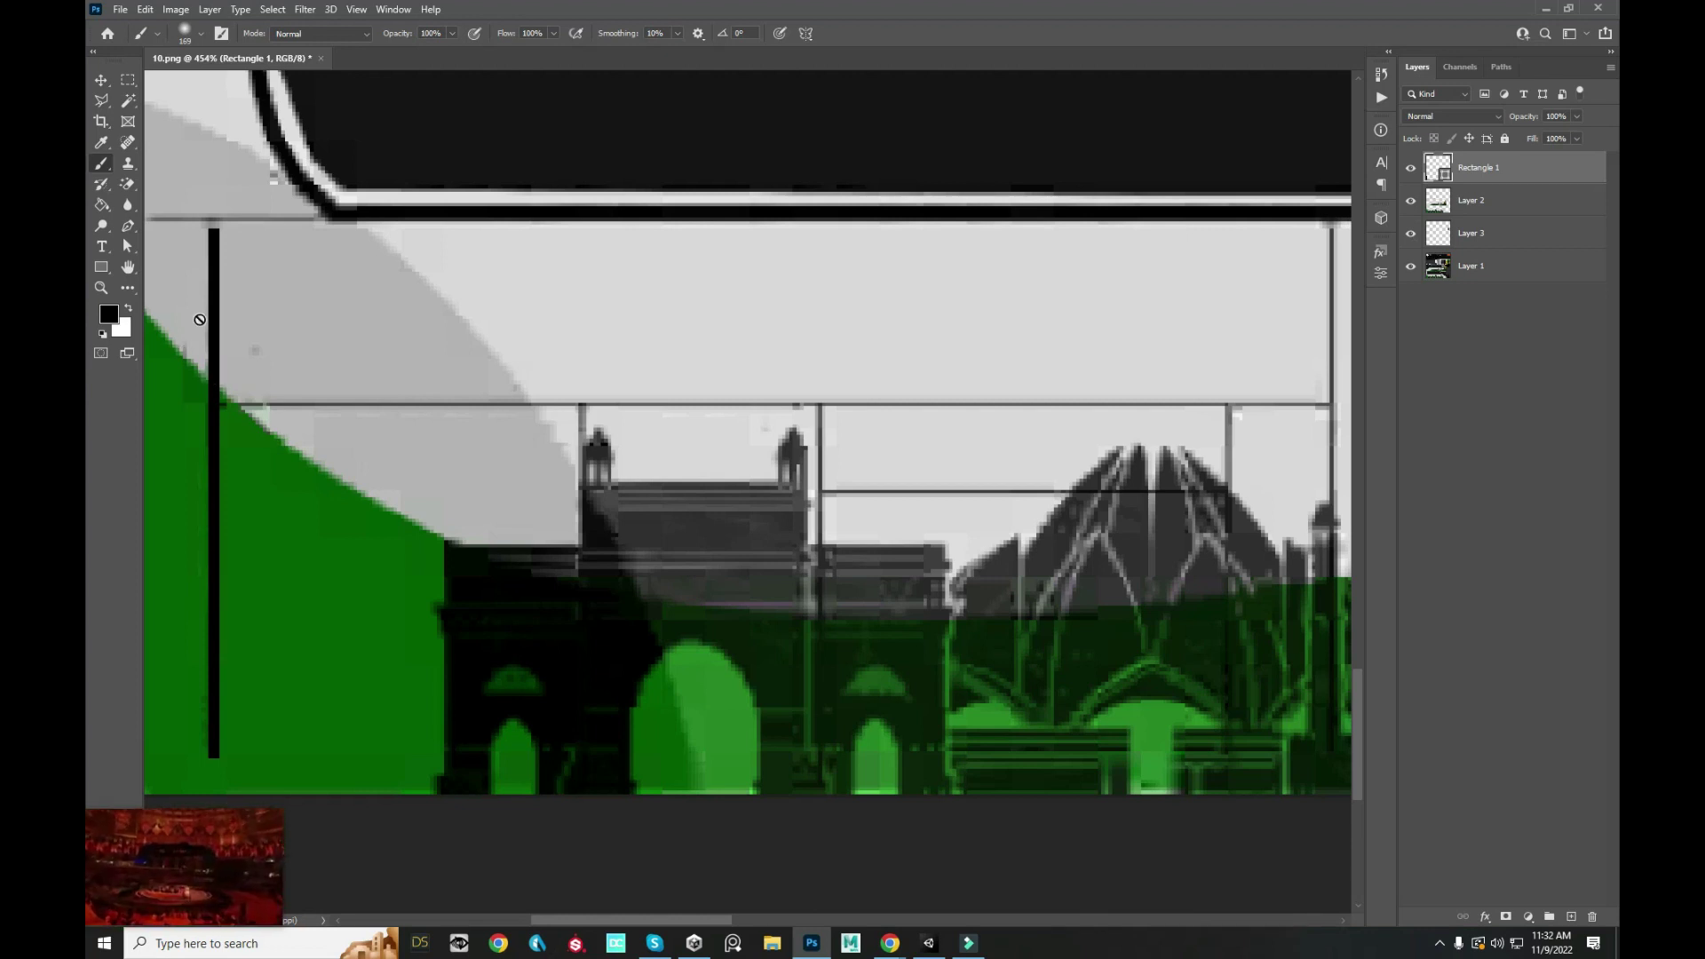
left_click(269, 398)
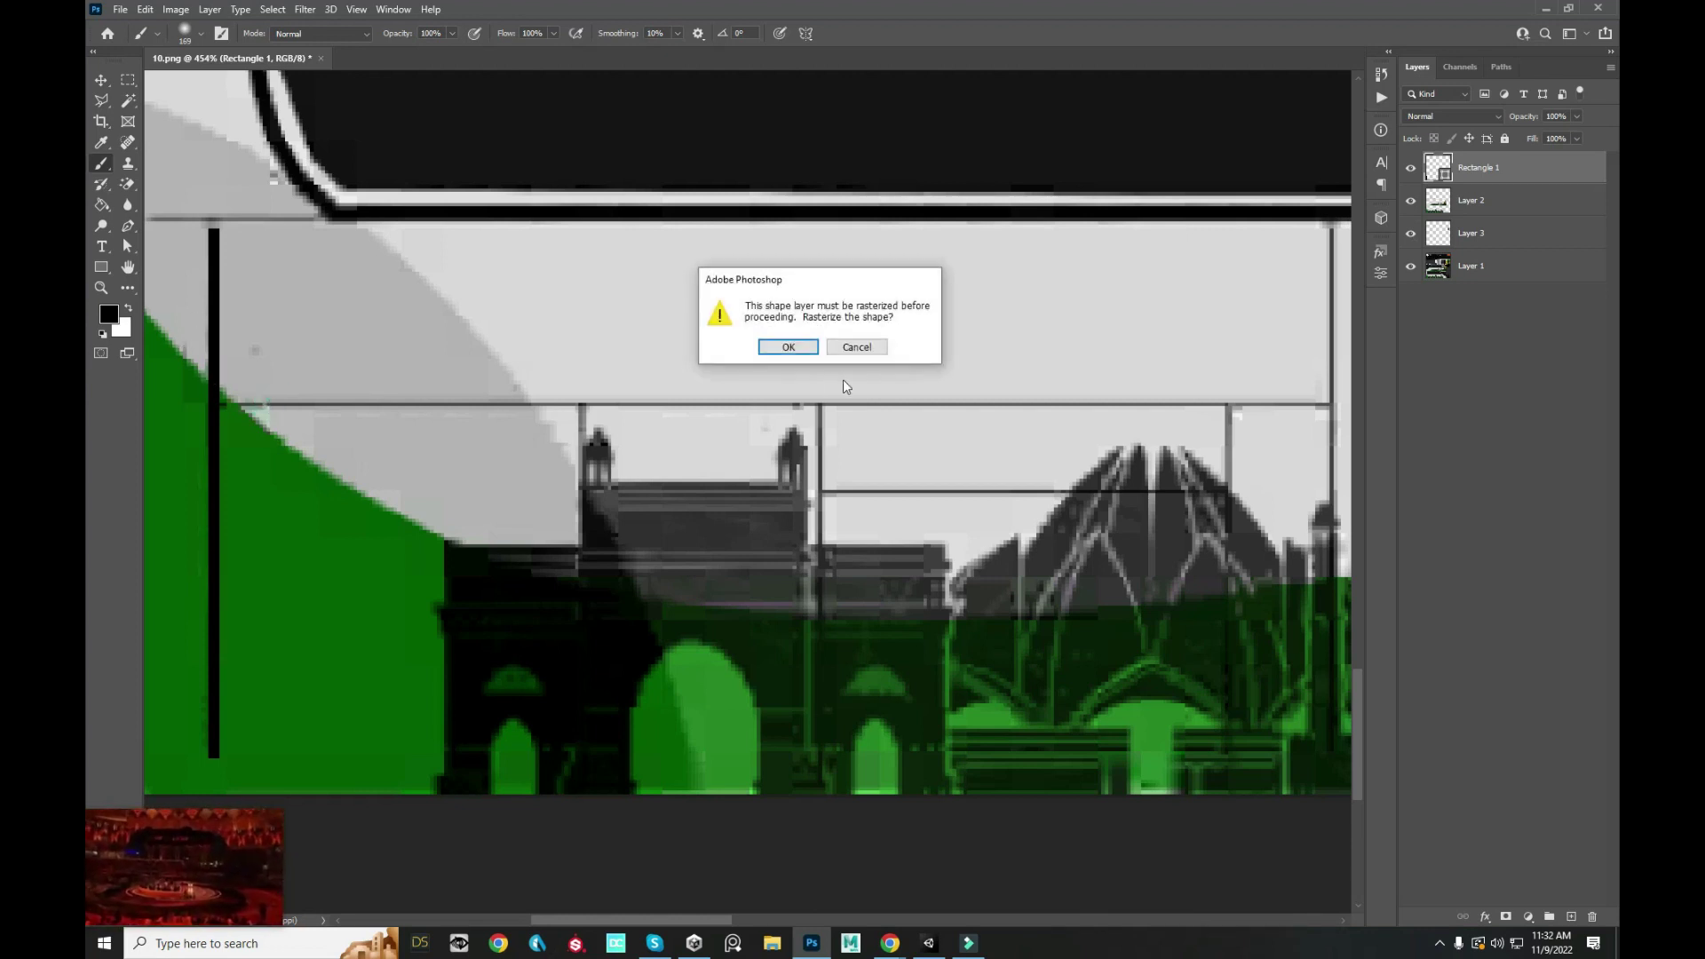
- Rasterize Rectangle 1, shrink the brush to about 2 px, and paint the first black frame lines
left_click(789, 347)
left_click_drag(418, 401, 121, 378)
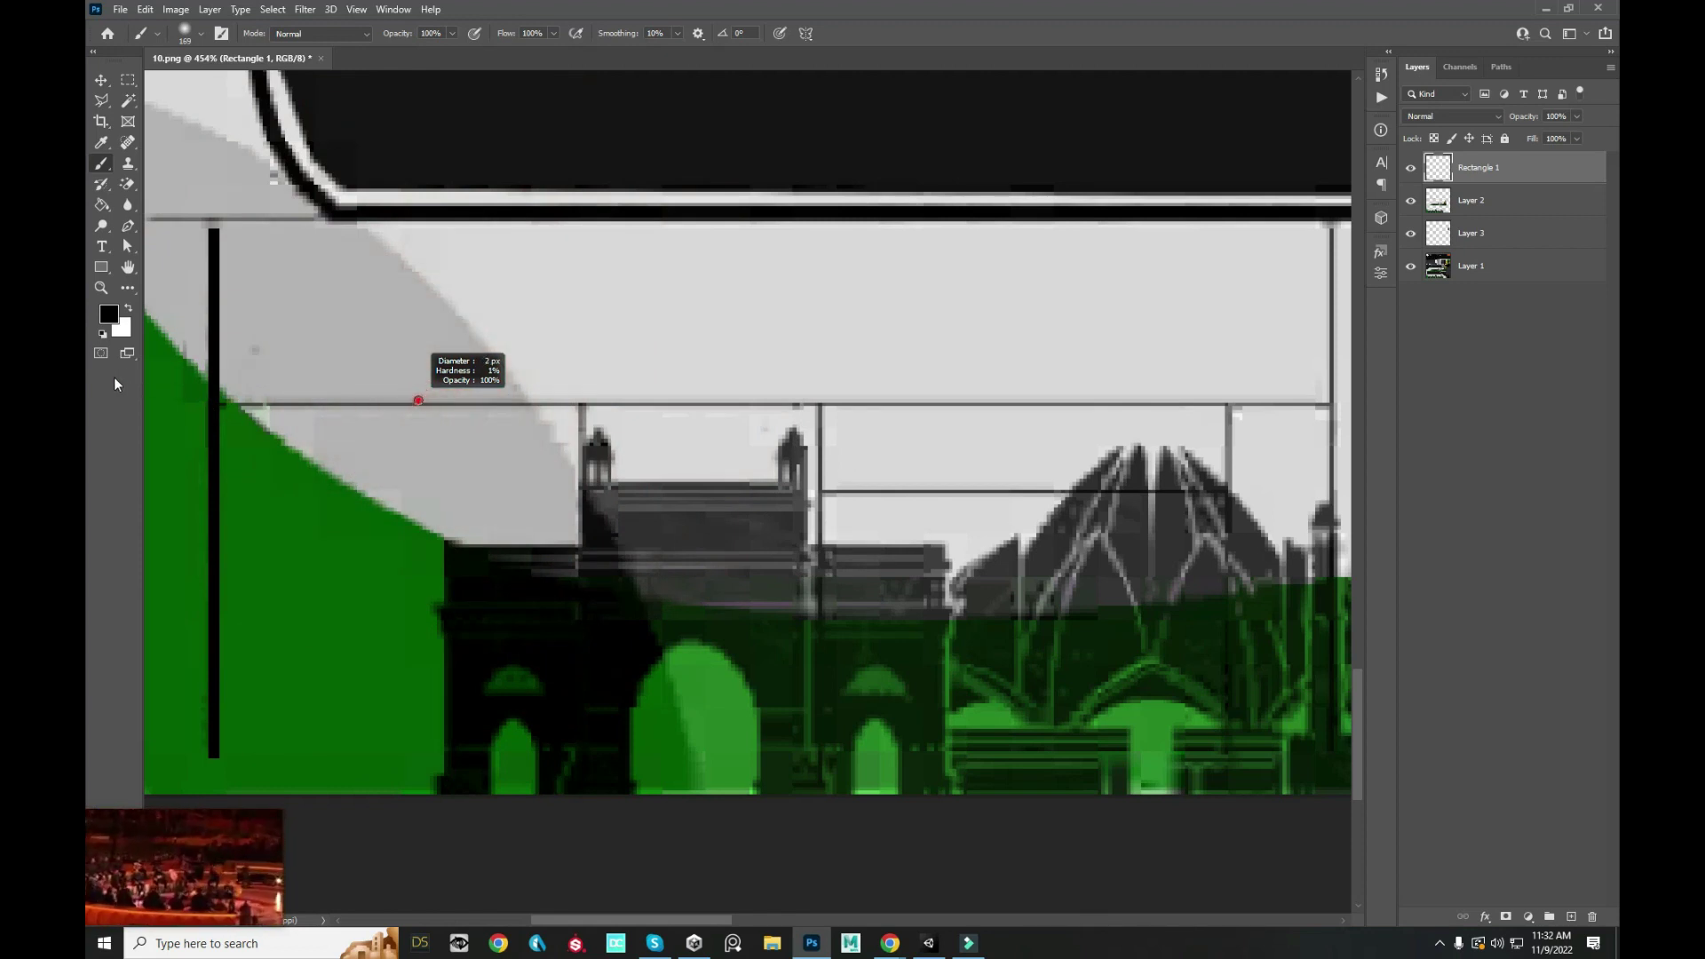
scroll(700, 426, "down", 1)
left_click_drag(671, 411, 512, 419)
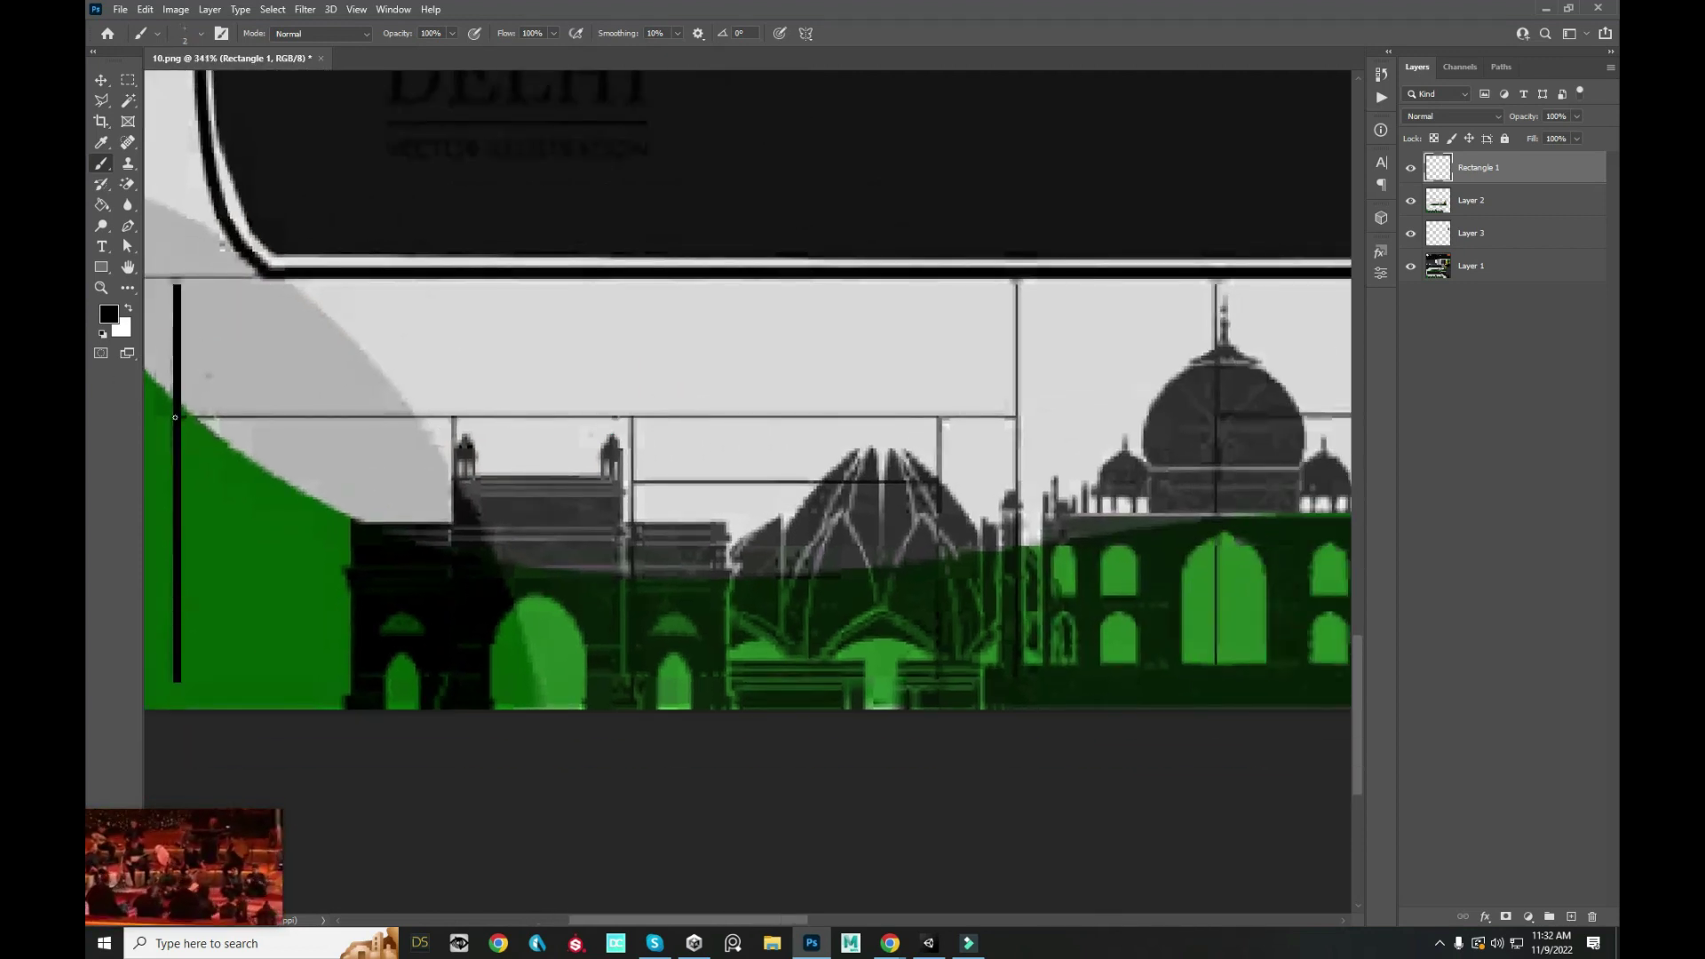
left_click(1020, 417, "shift")
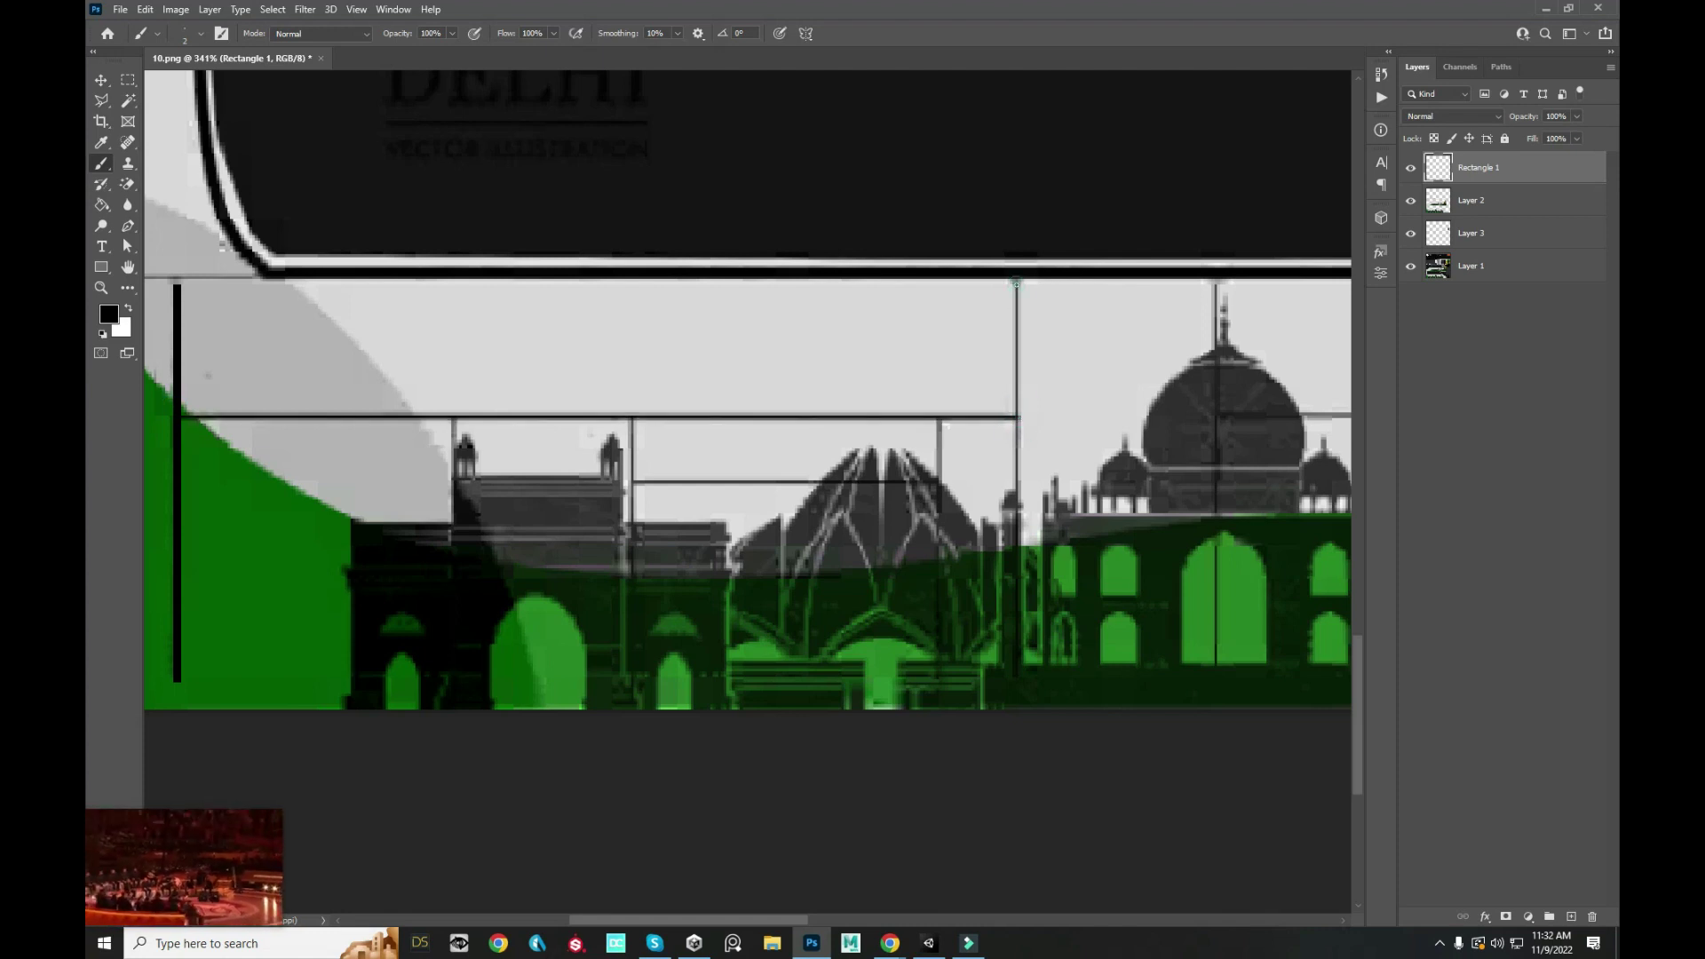
left_click(1021, 709, "shift")
- Paint black horizontal and vertical frame lines along the guides at the panel's left end
scroll(795, 602, "down", 1)
scroll(578, 493, "down", 1)
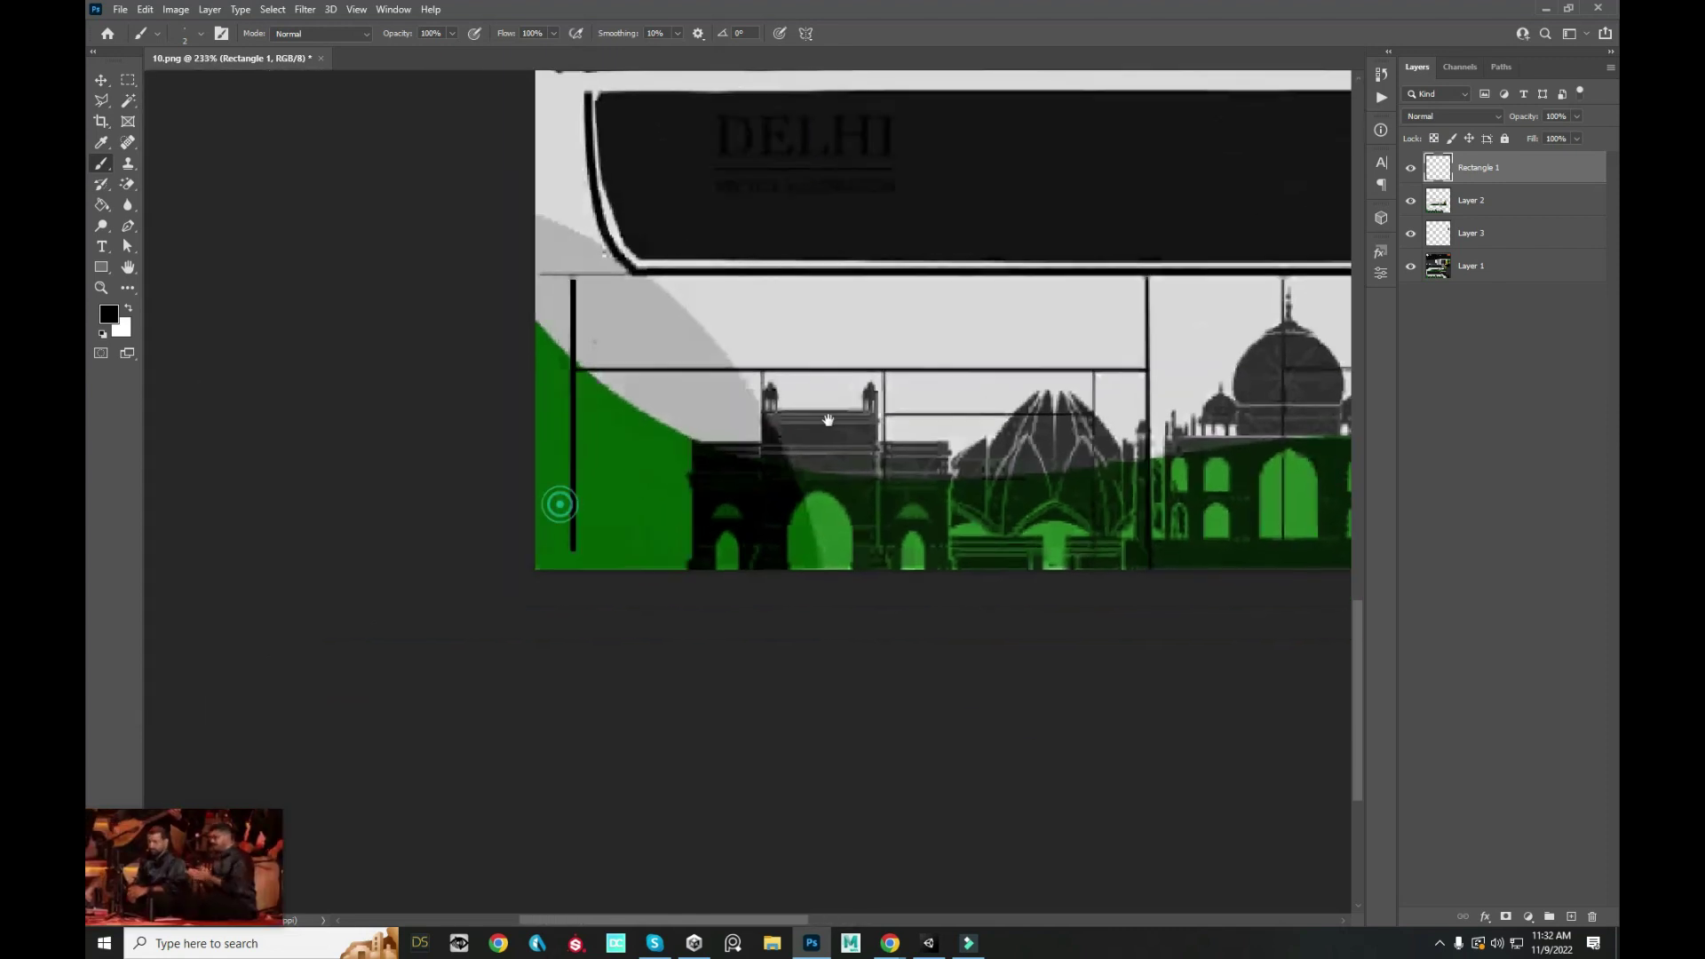
scroll(577, 493, "up", 2)
scroll(765, 301, "up", 1)
left_click_drag(738, 292, 730, 281)
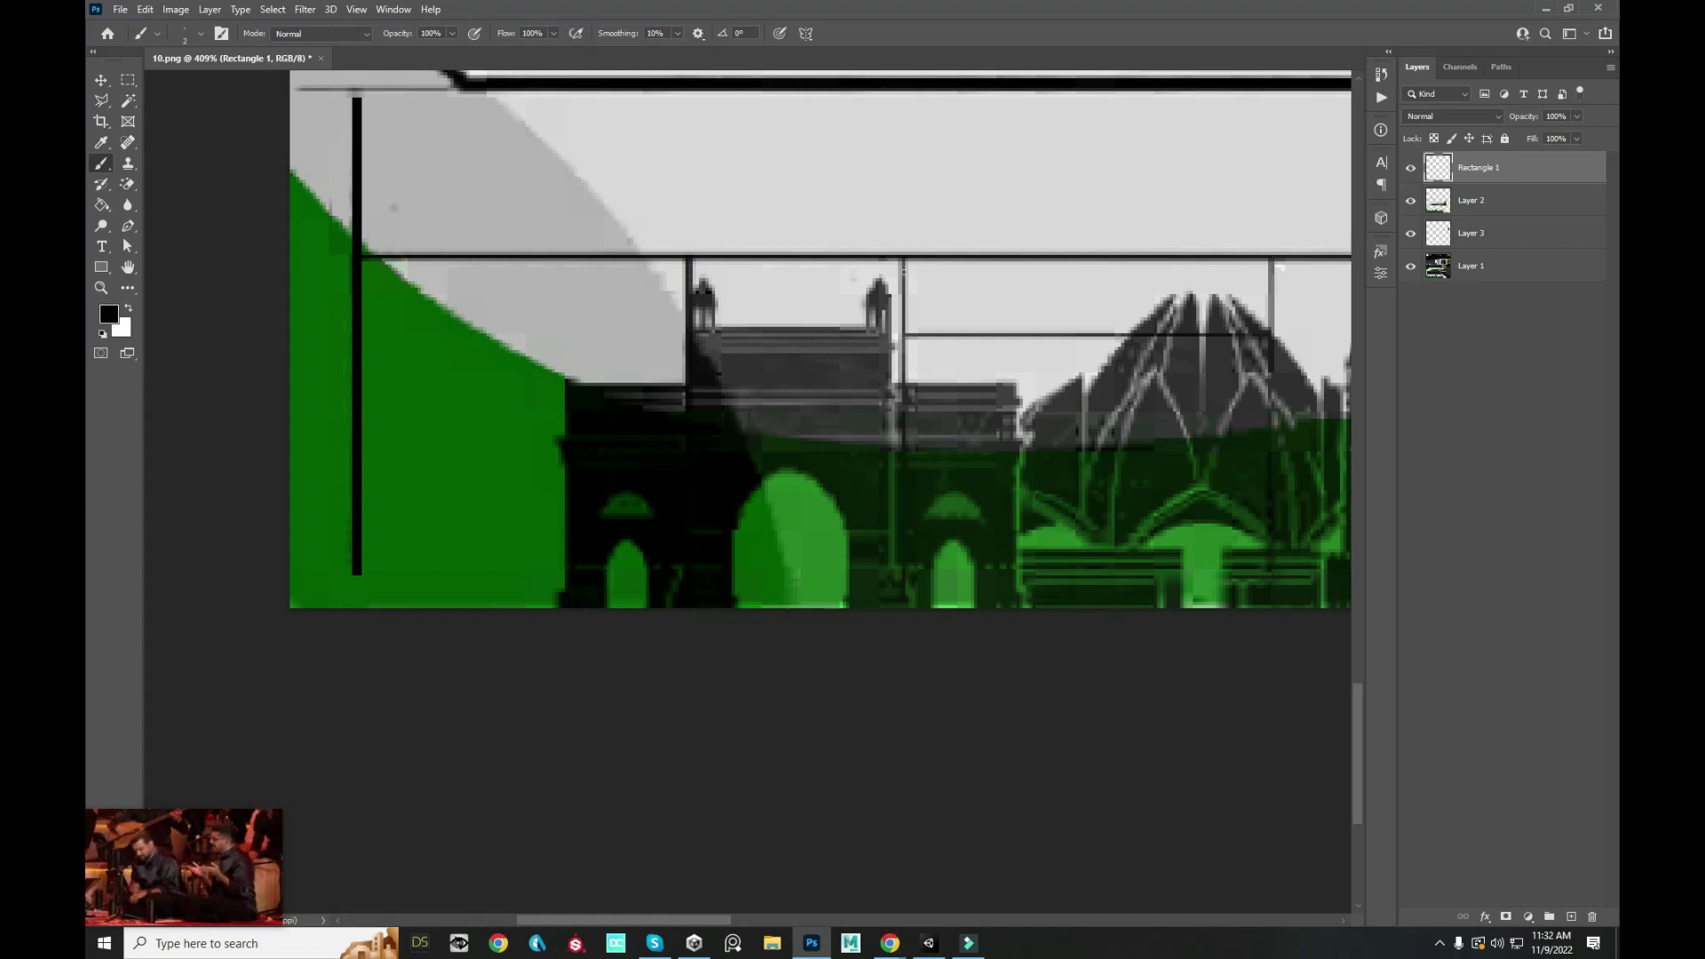
left_click(897, 610, "shift")
scroll(897, 610, "down", 1)
scroll(339, 398, "up", 1)
scroll(339, 398, "up", 1)
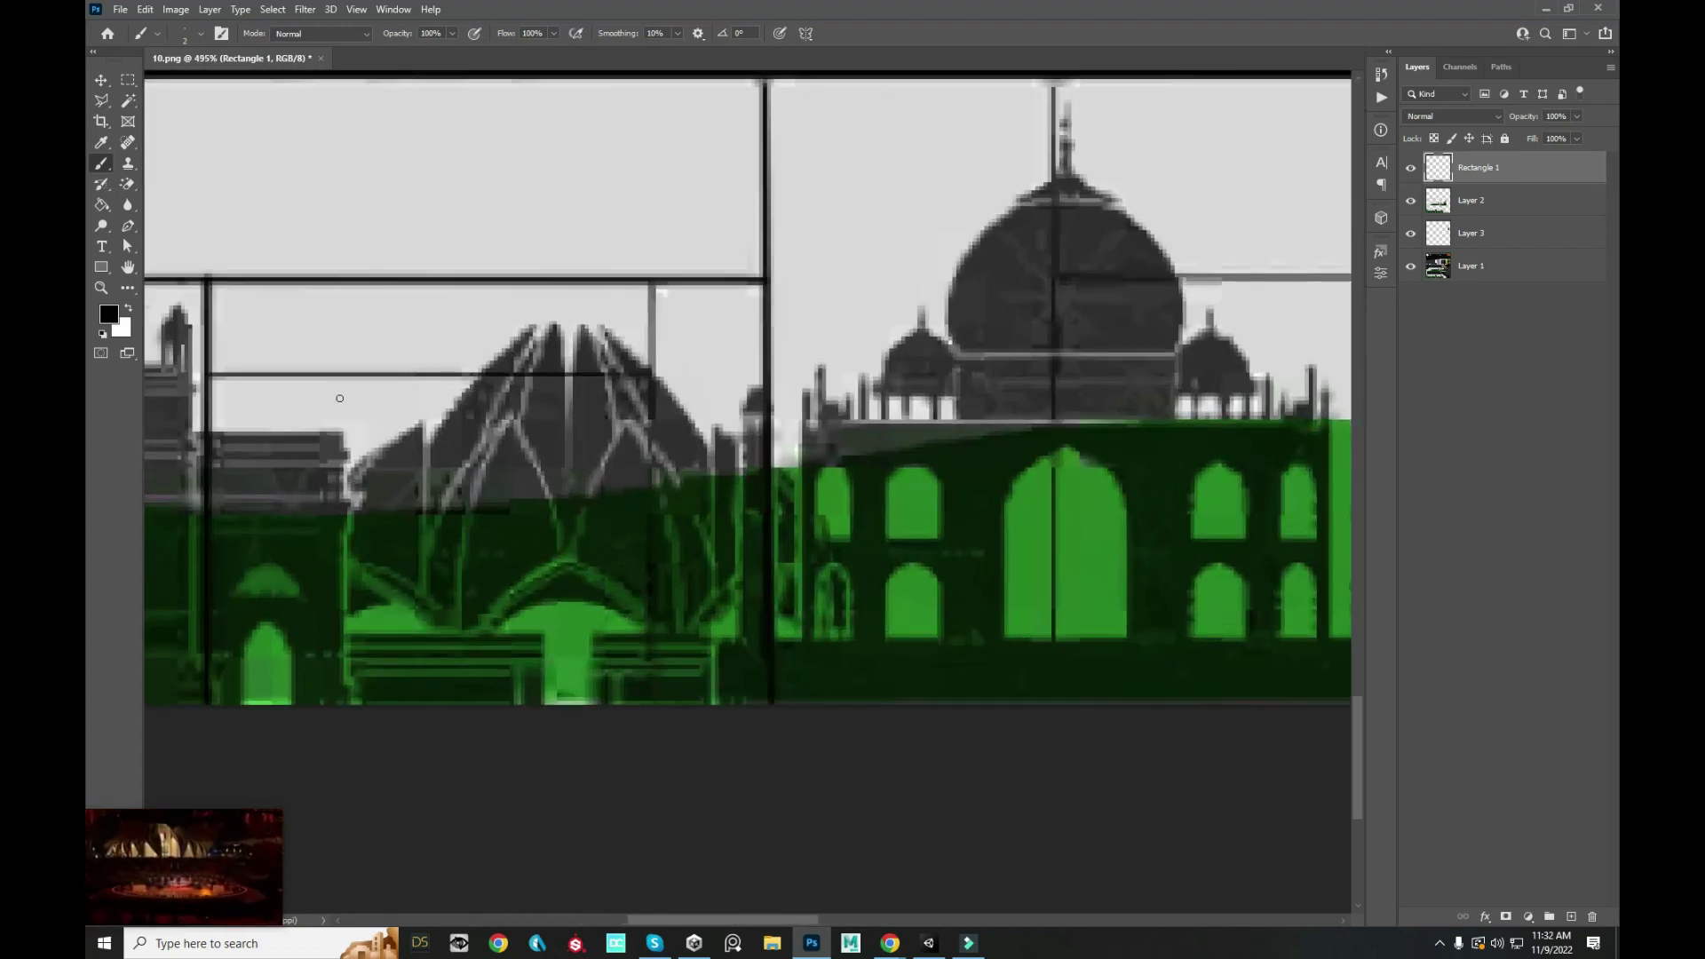
left_click(651, 371, "shift")
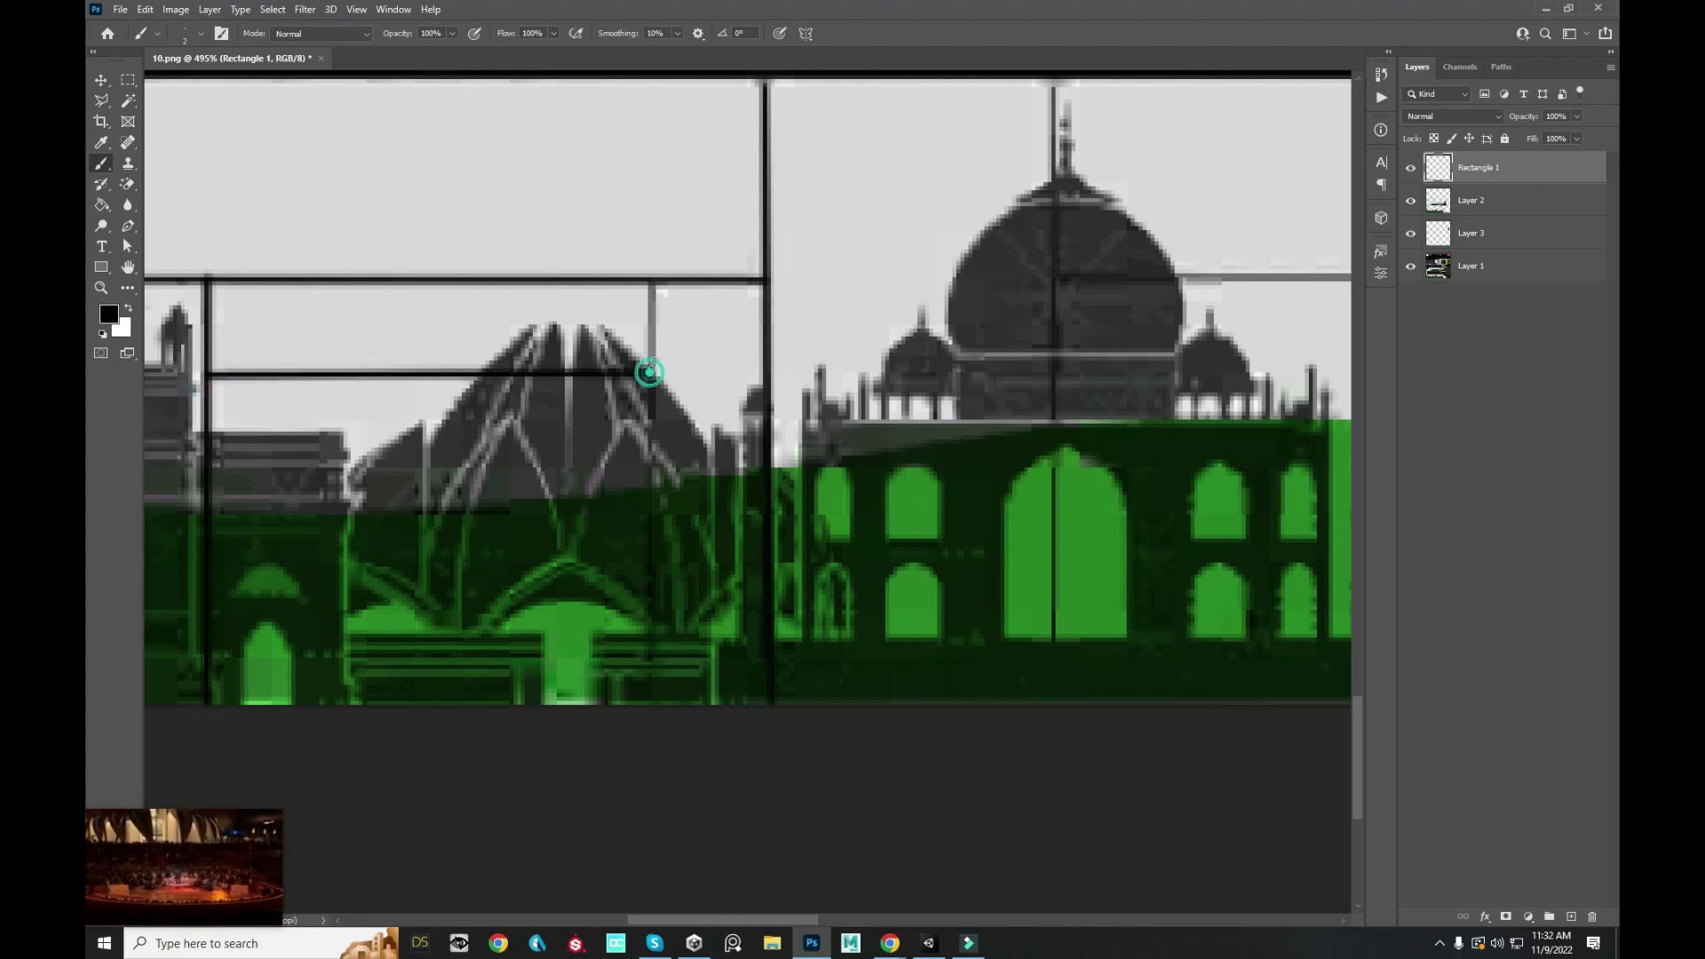
left_click(654, 716, "shift")
- Paint black frame lines across the right part of the skyline panel down to its bottom
scroll(757, 596, "down", 2)
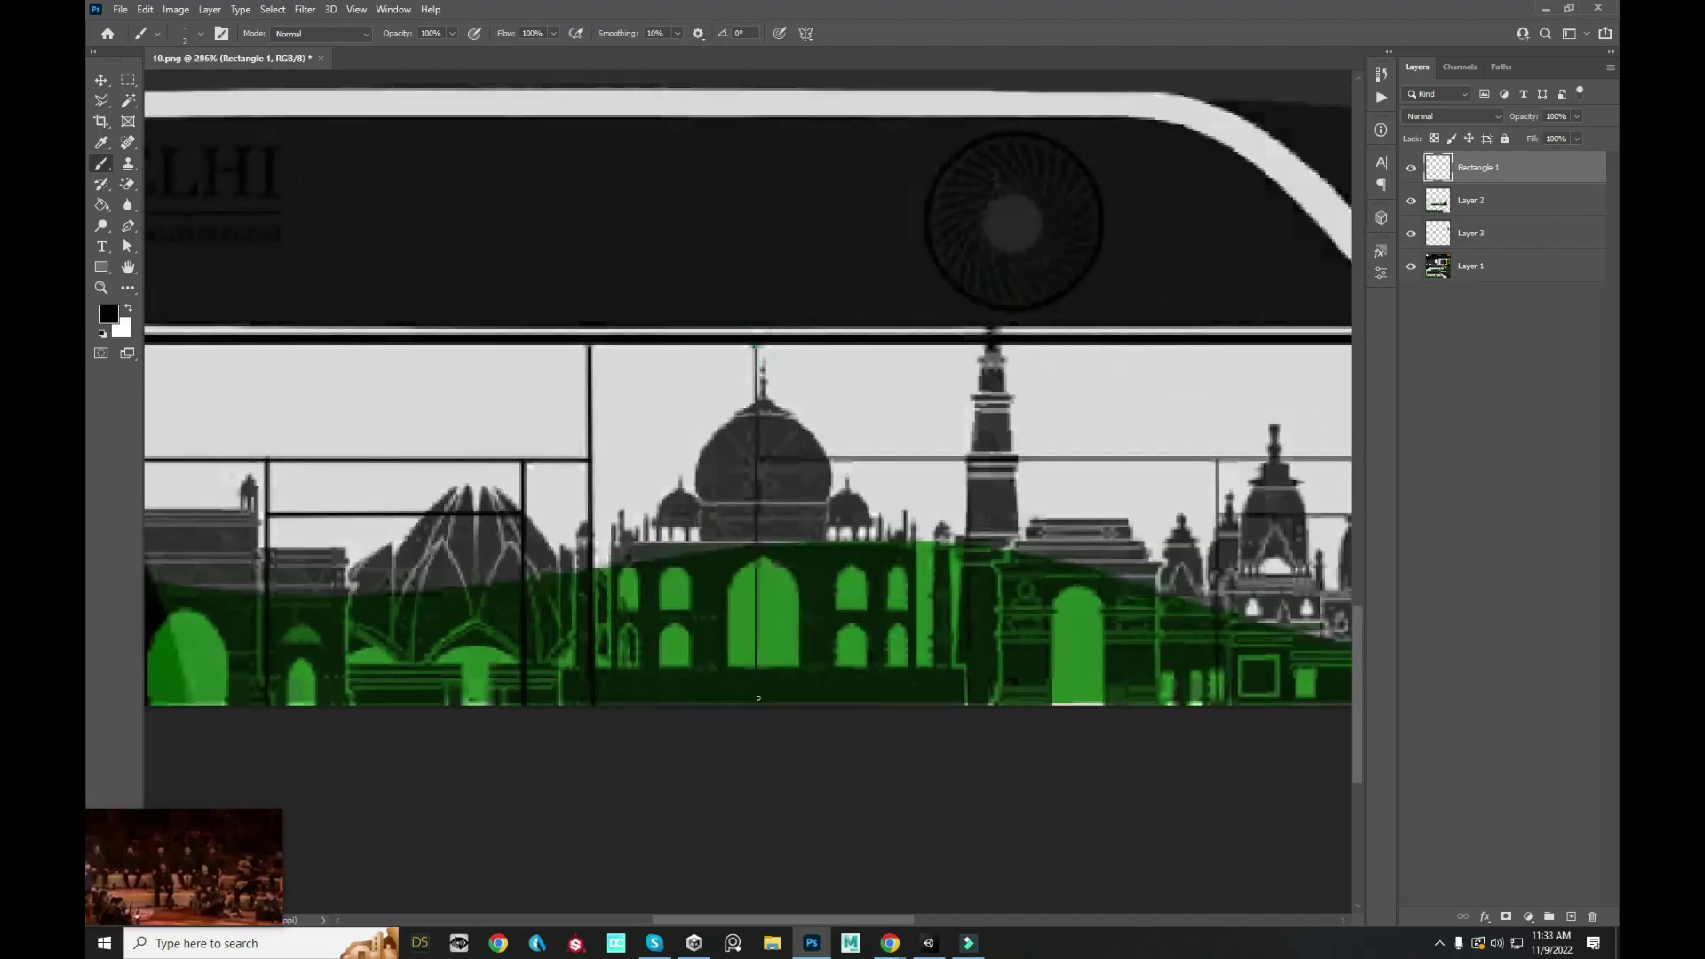
left_click_drag(756, 706, 371, 410)
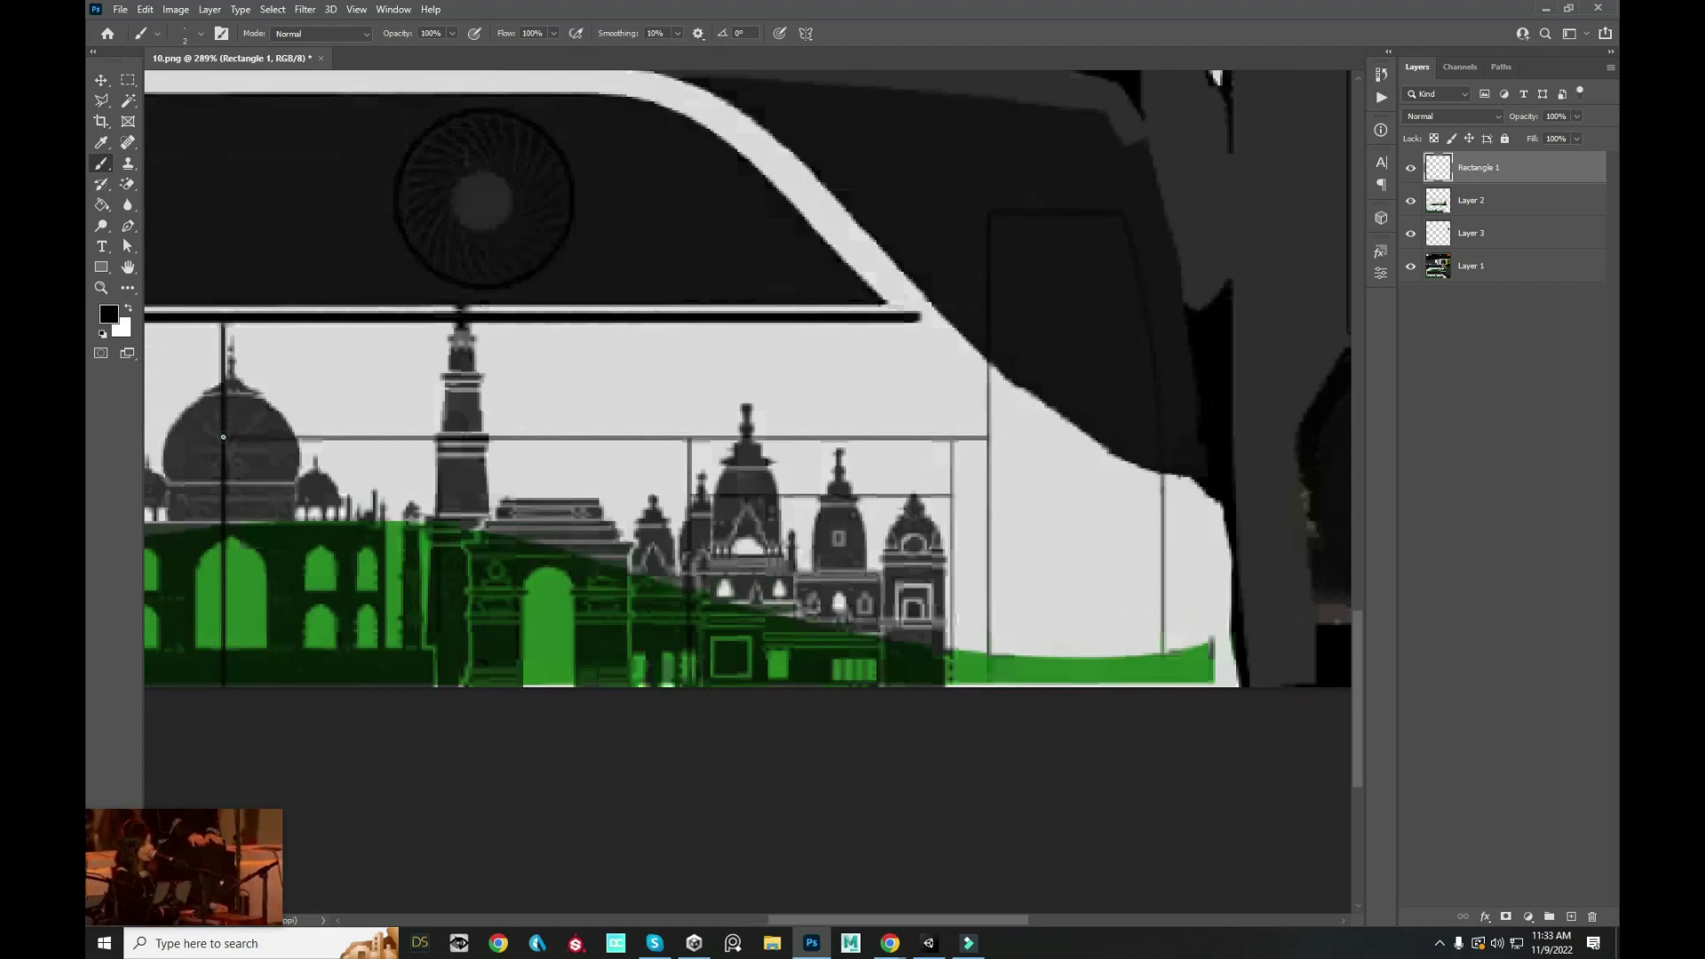
left_click(989, 436, "shift")
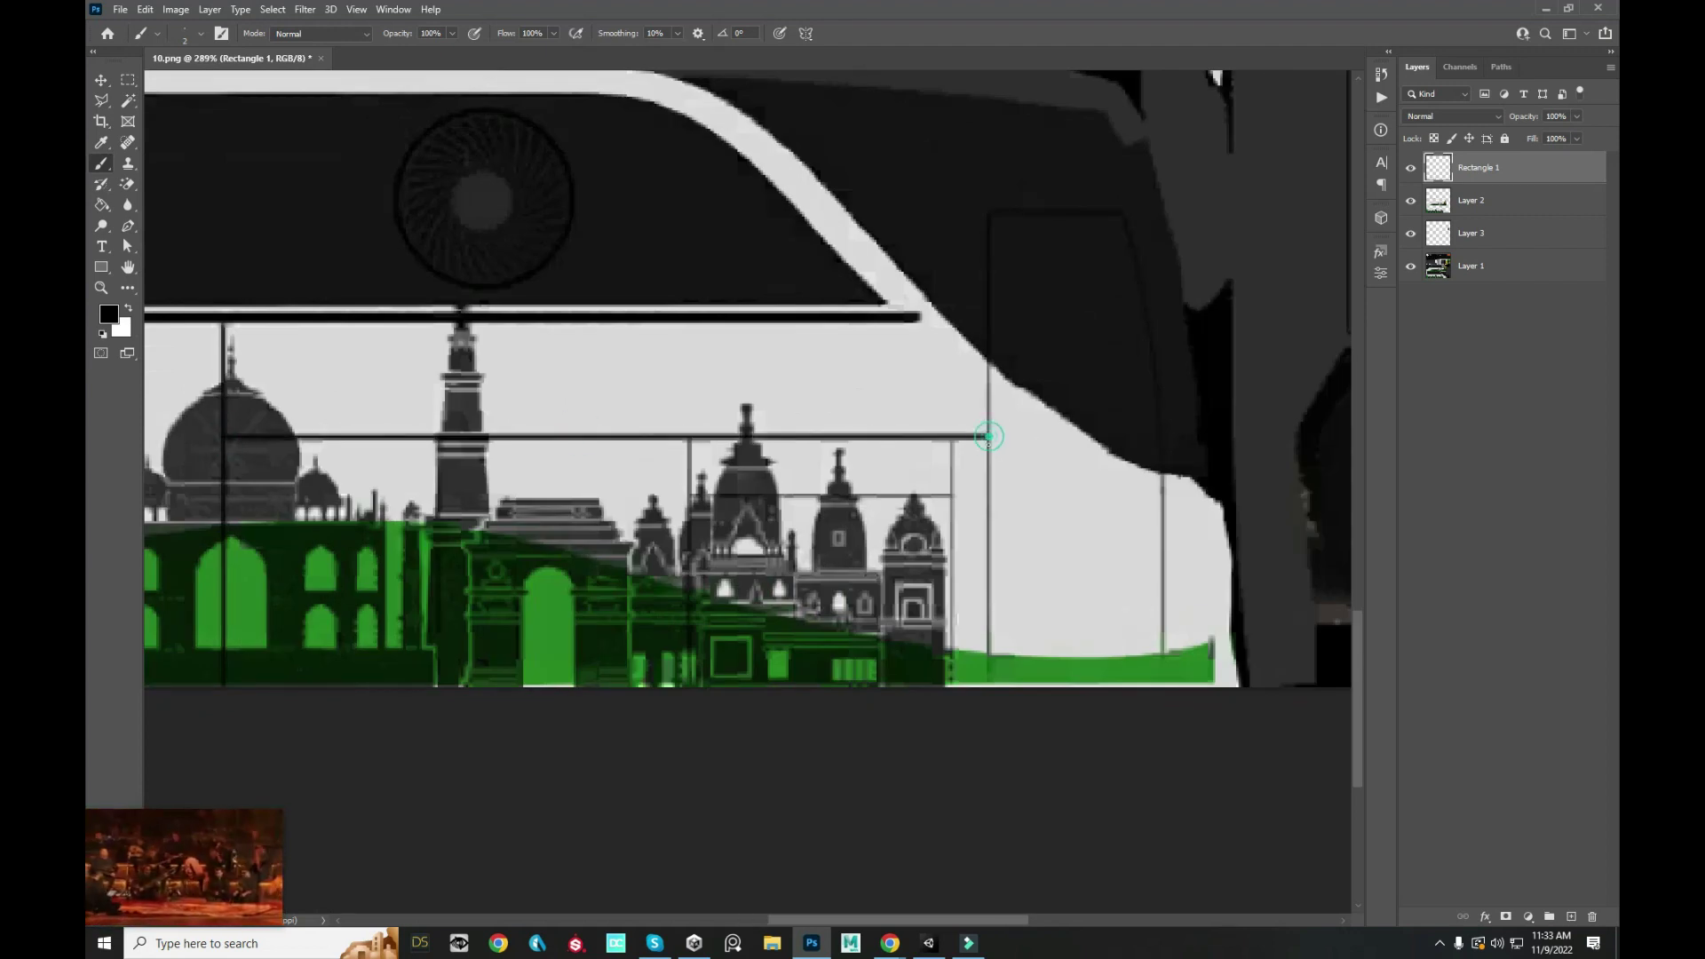
left_click(989, 686, "shift")
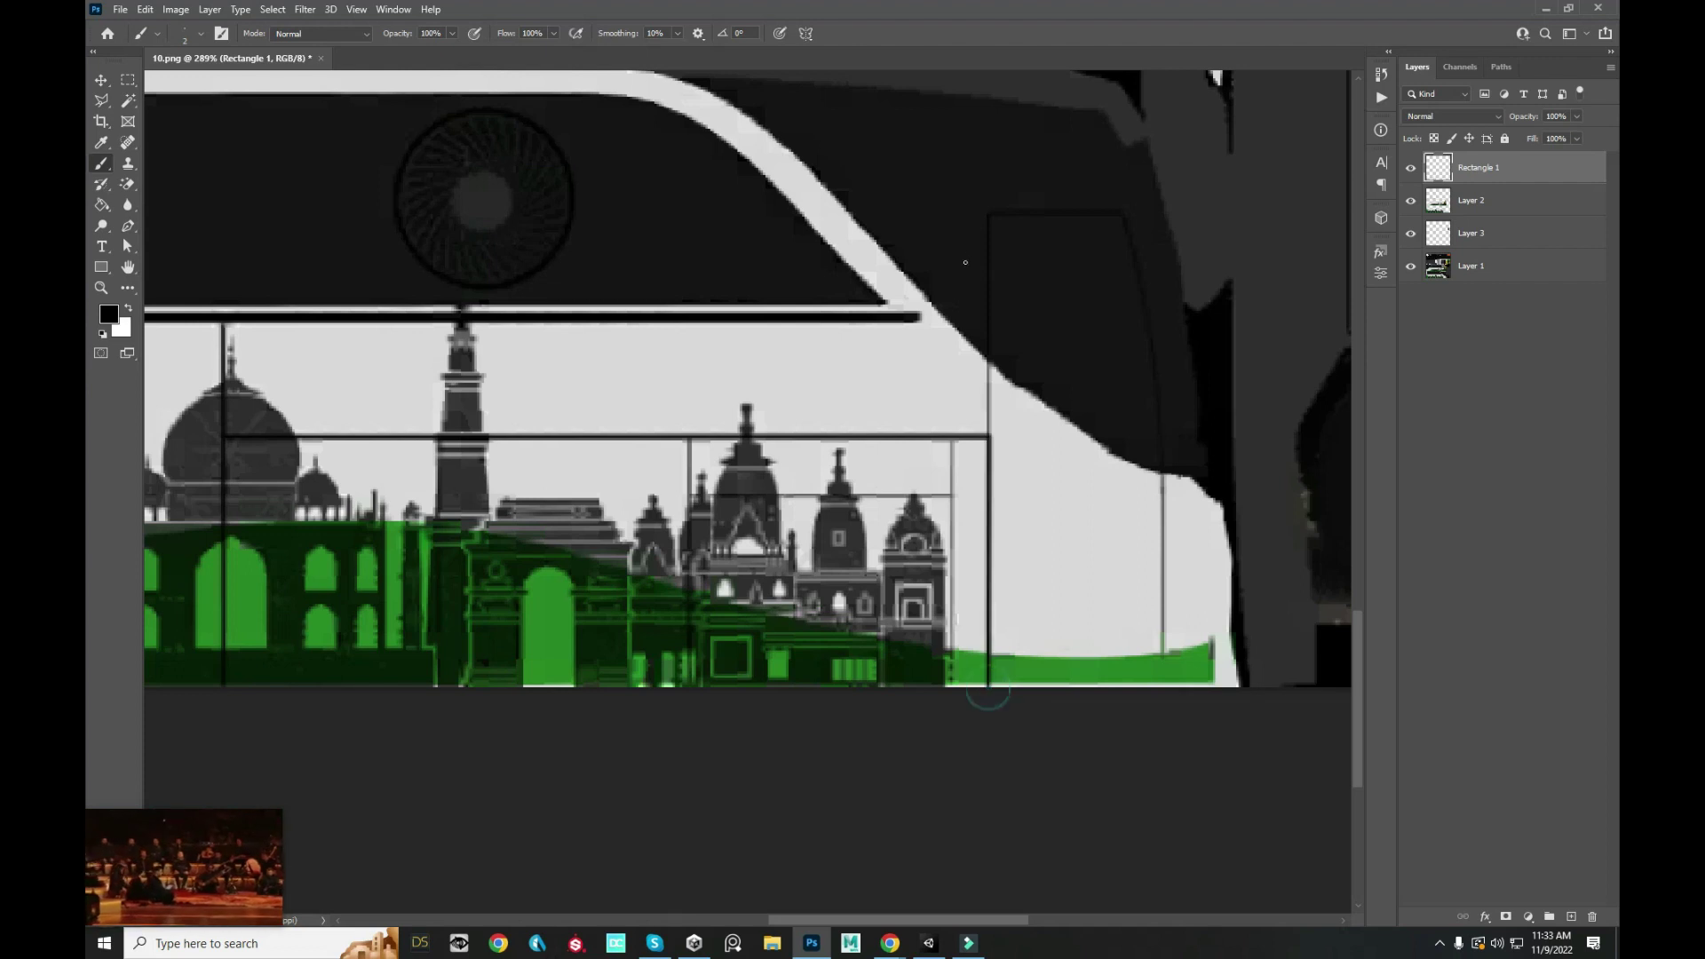
left_click(988, 217, "shift")
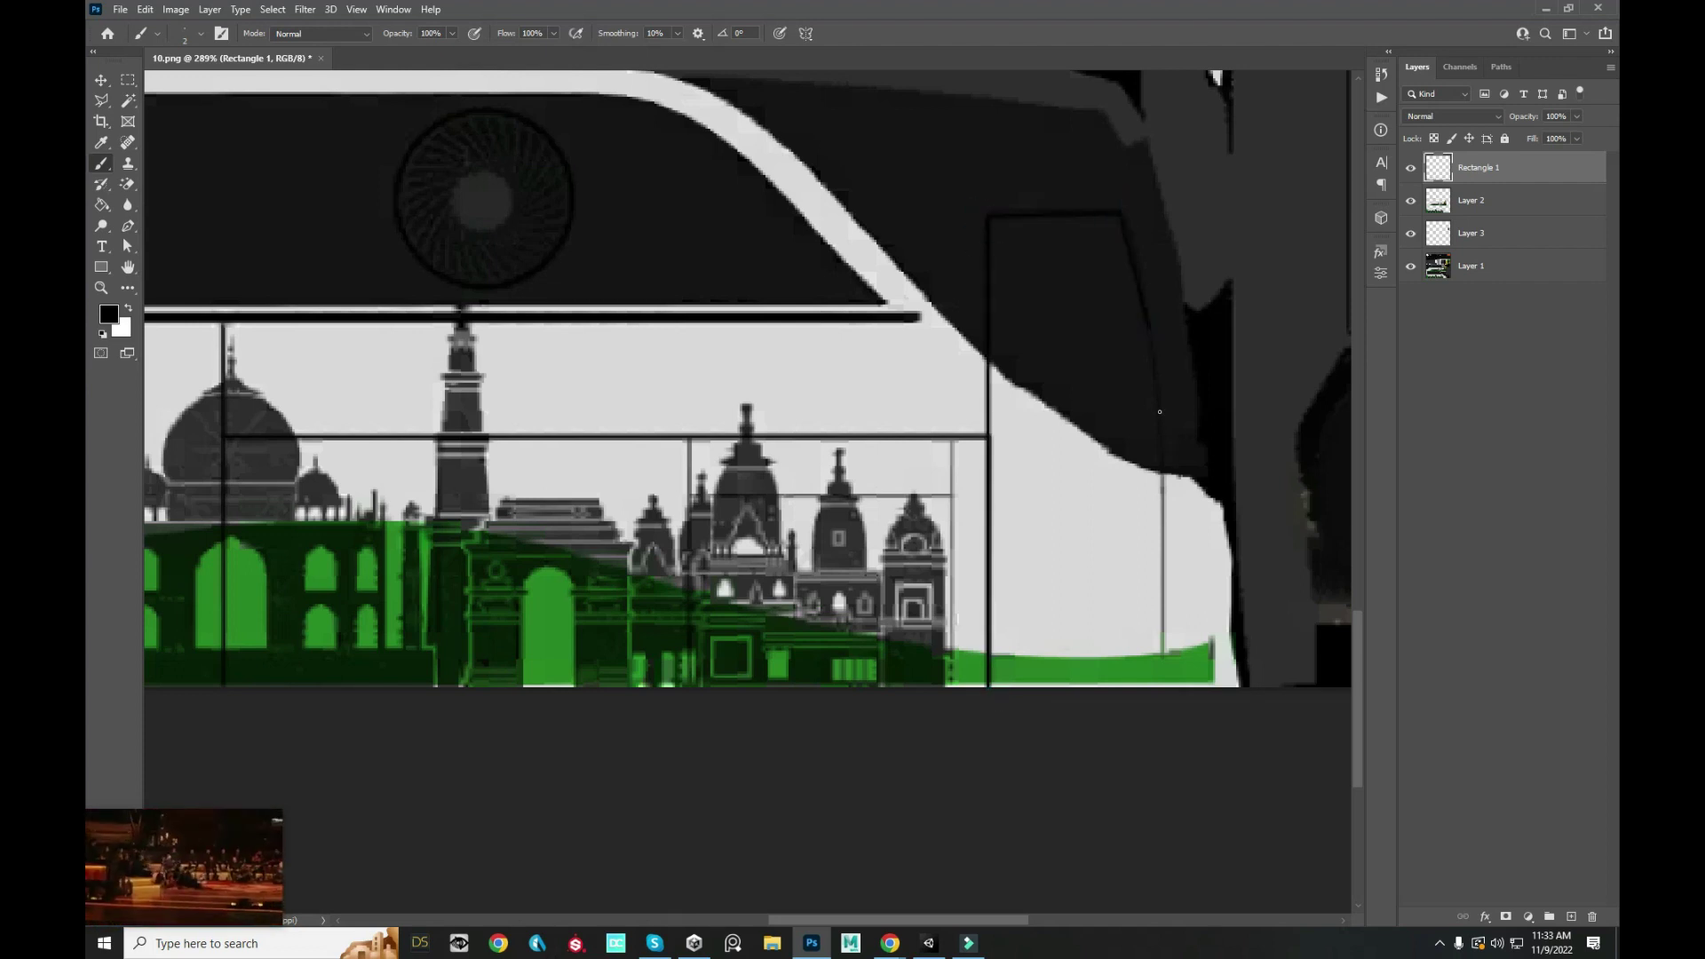
left_click(1165, 579, "shift")
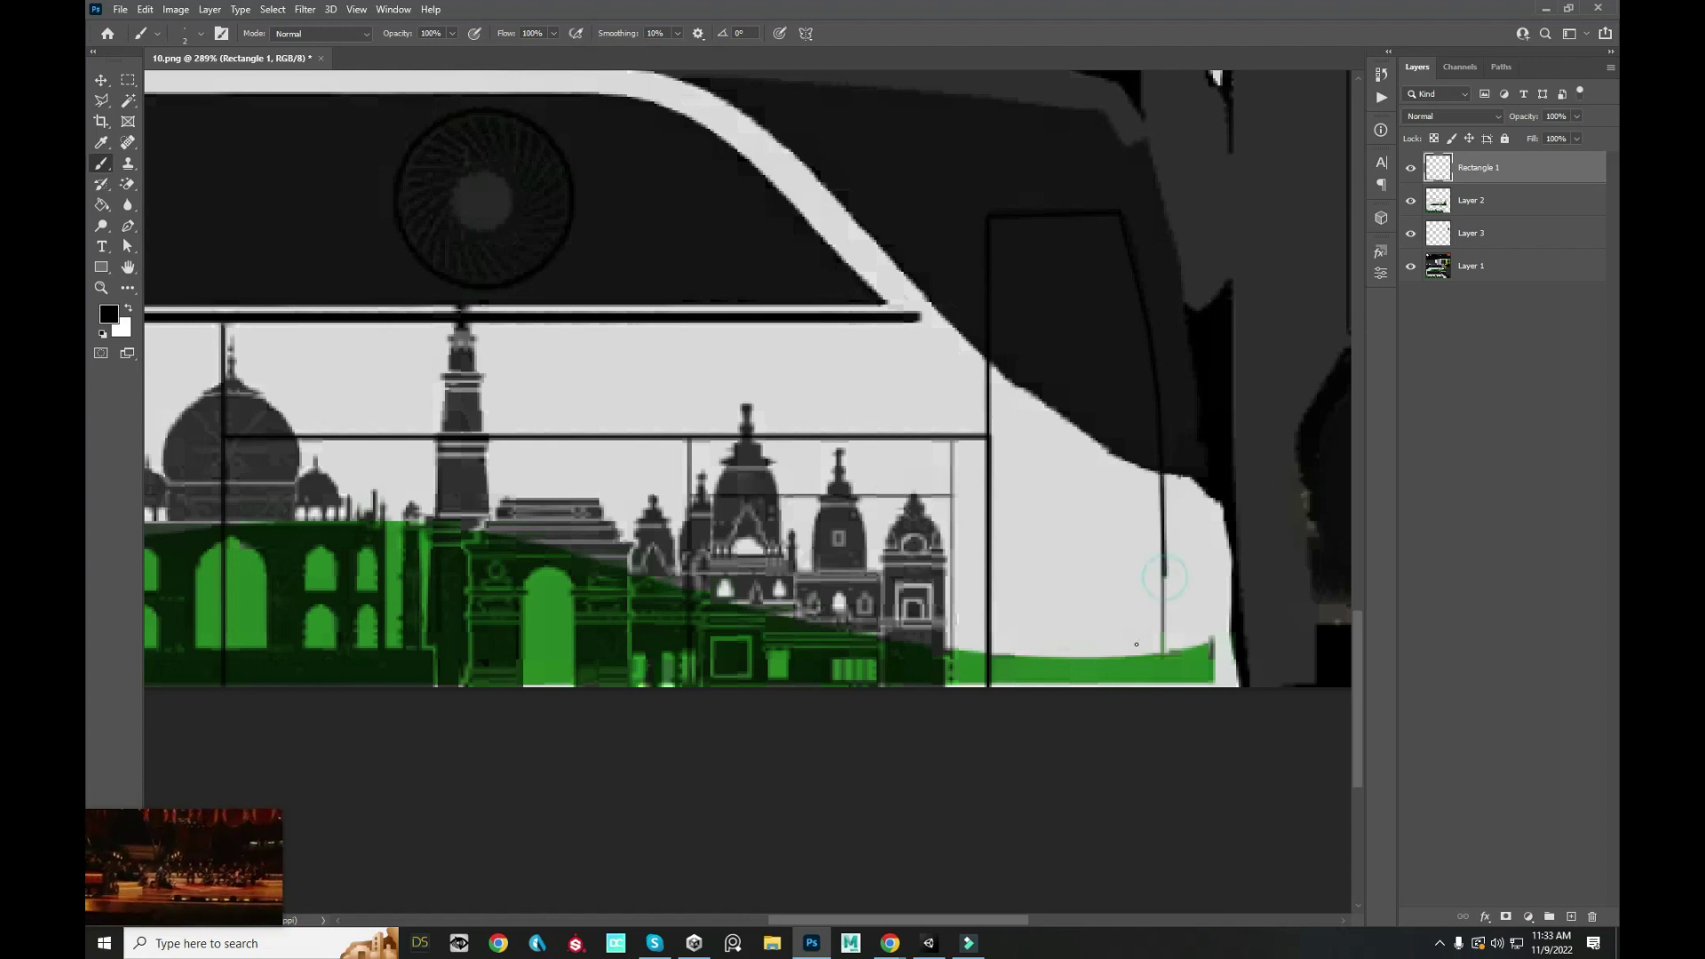
left_click(1163, 686, "shift")
scroll(1164, 694, "down", 5)
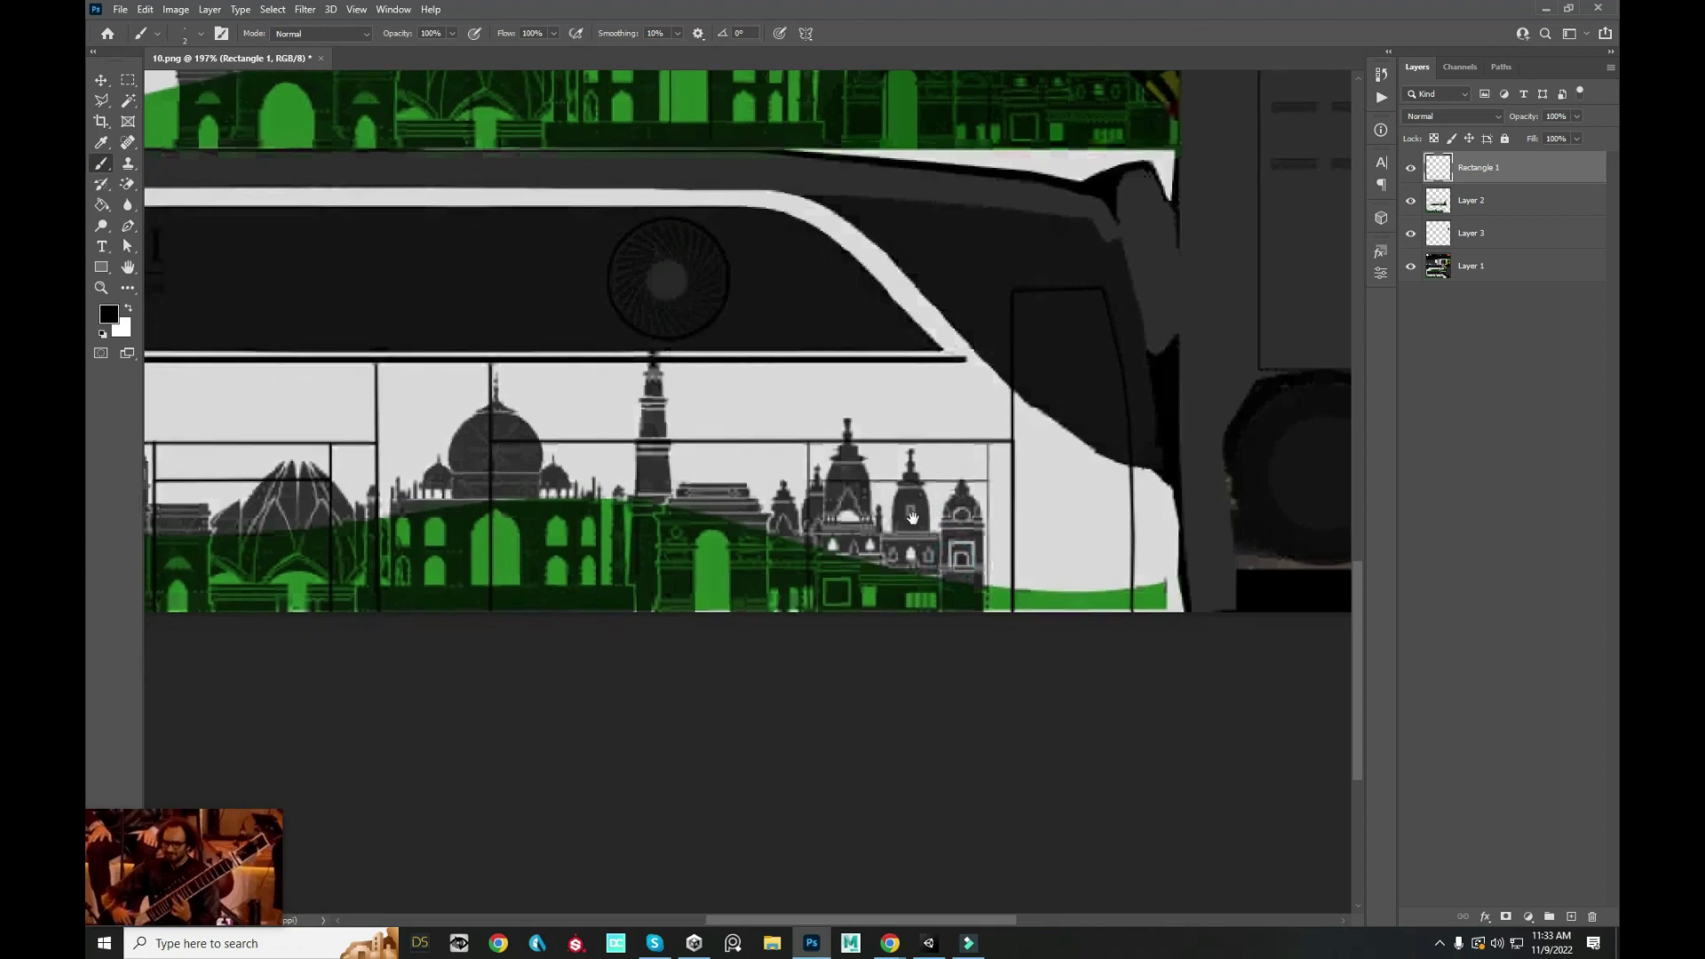
- Darken the vertical frame line and close the inner frame with short black lines
scroll(792, 446, "up", 6)
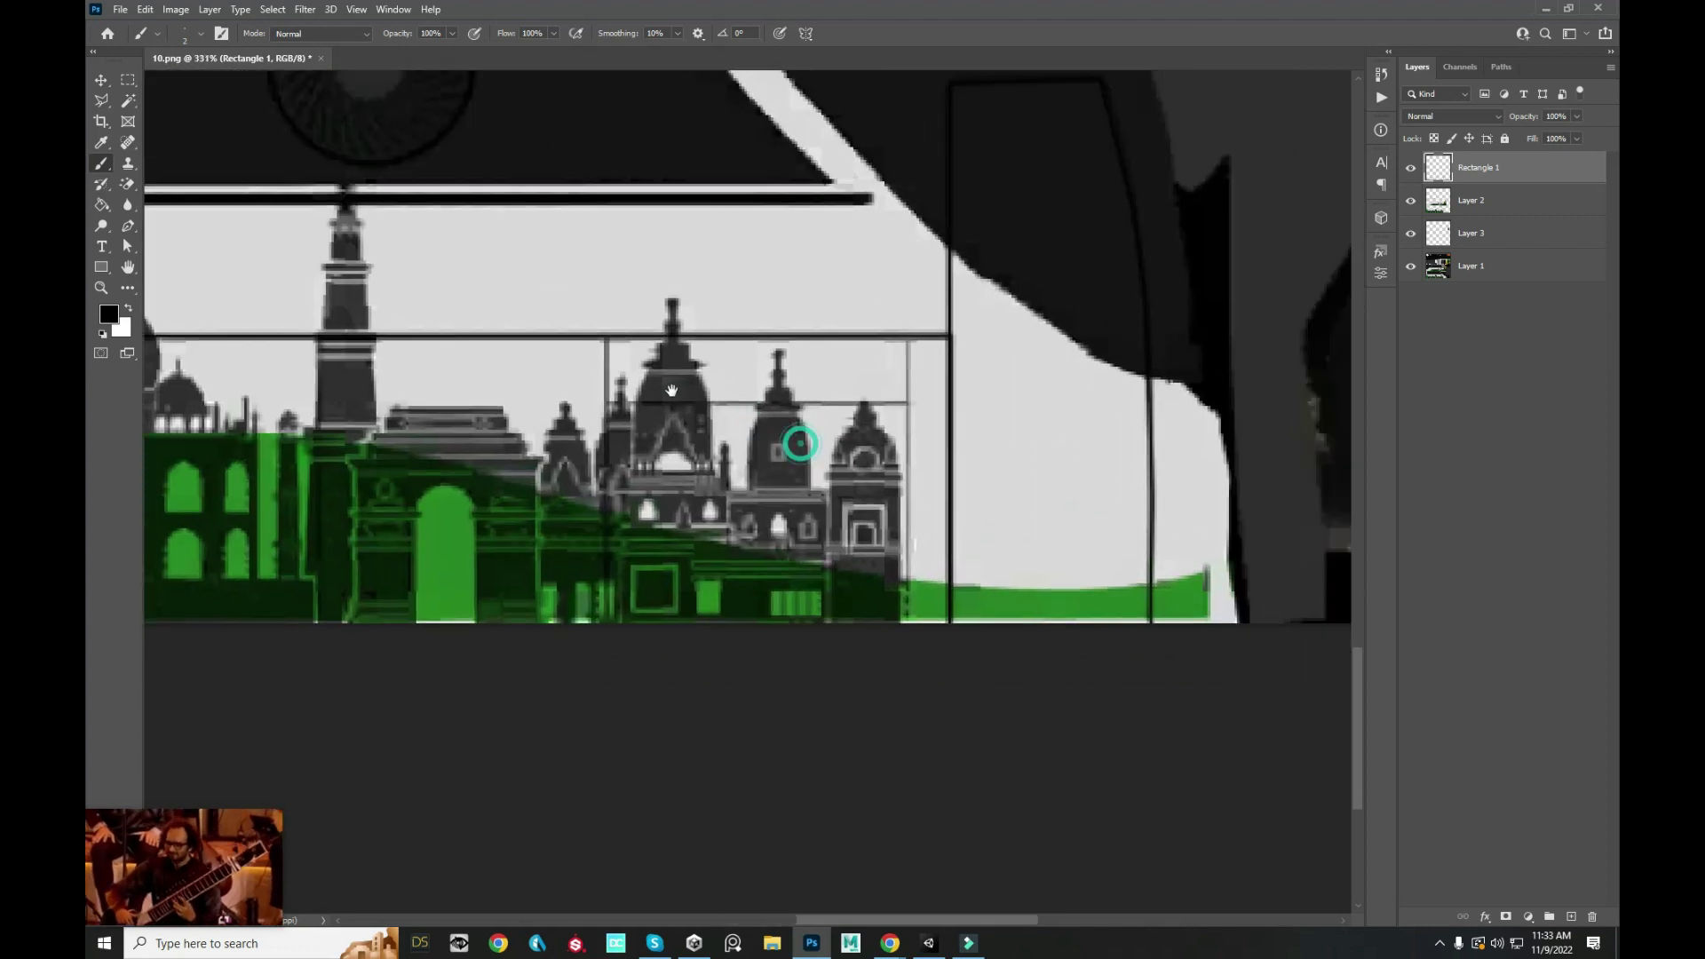
left_click(603, 628, "shift")
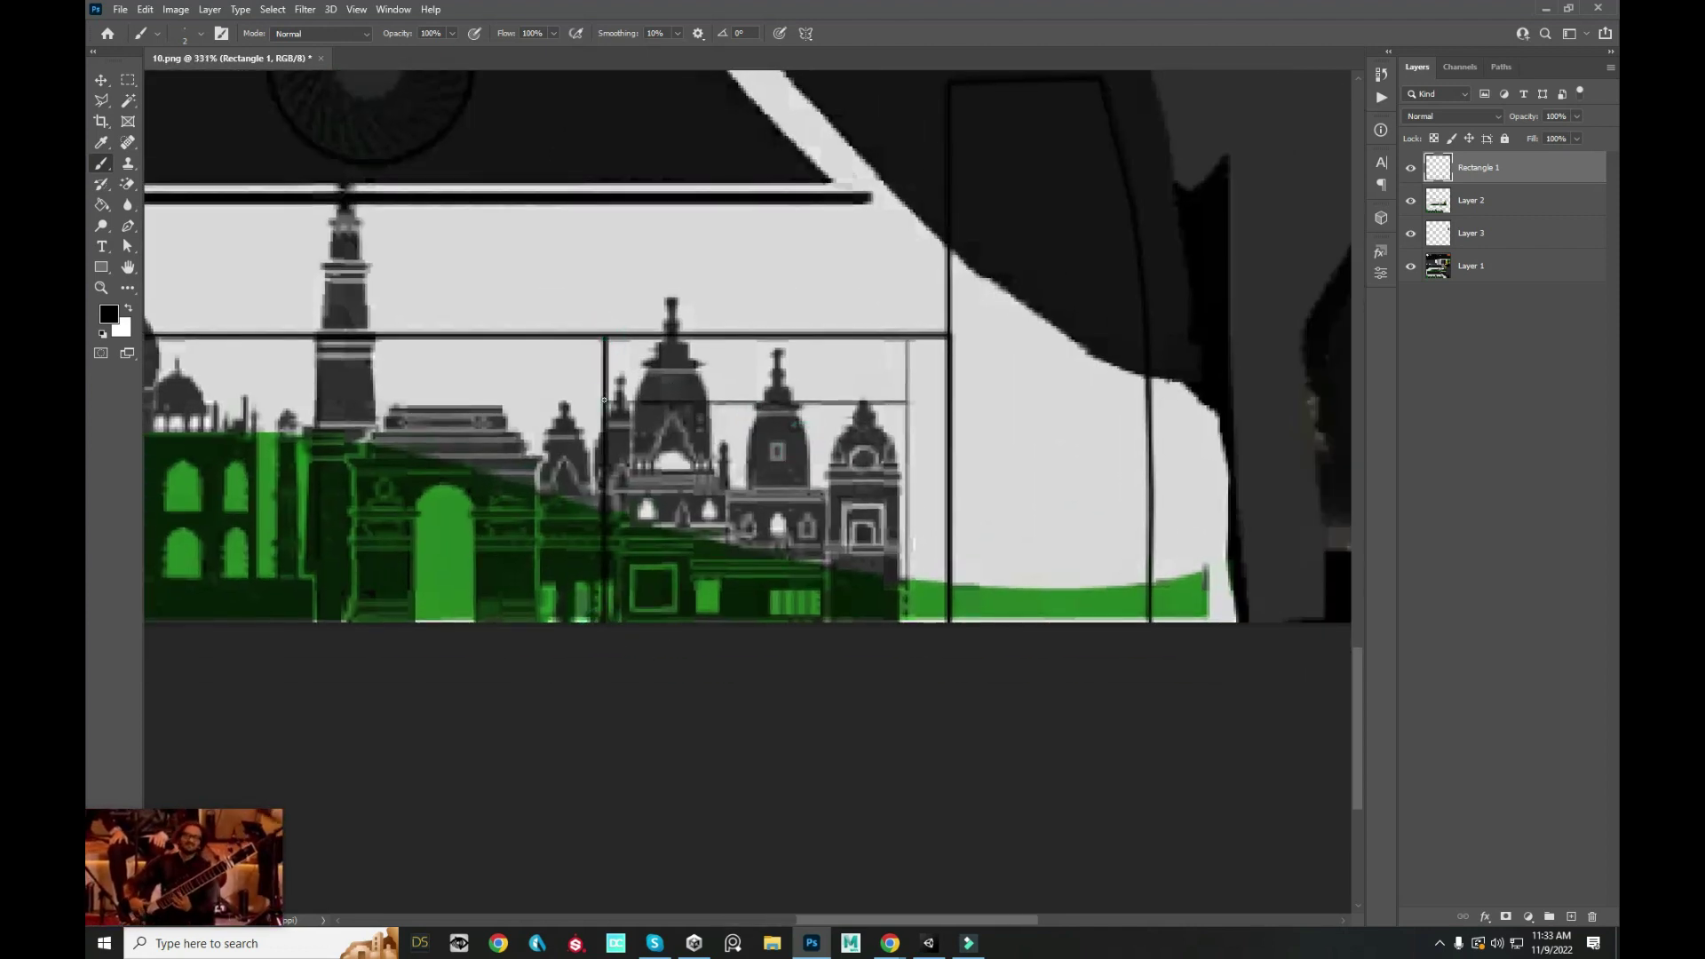
left_click(906, 401, "shift")
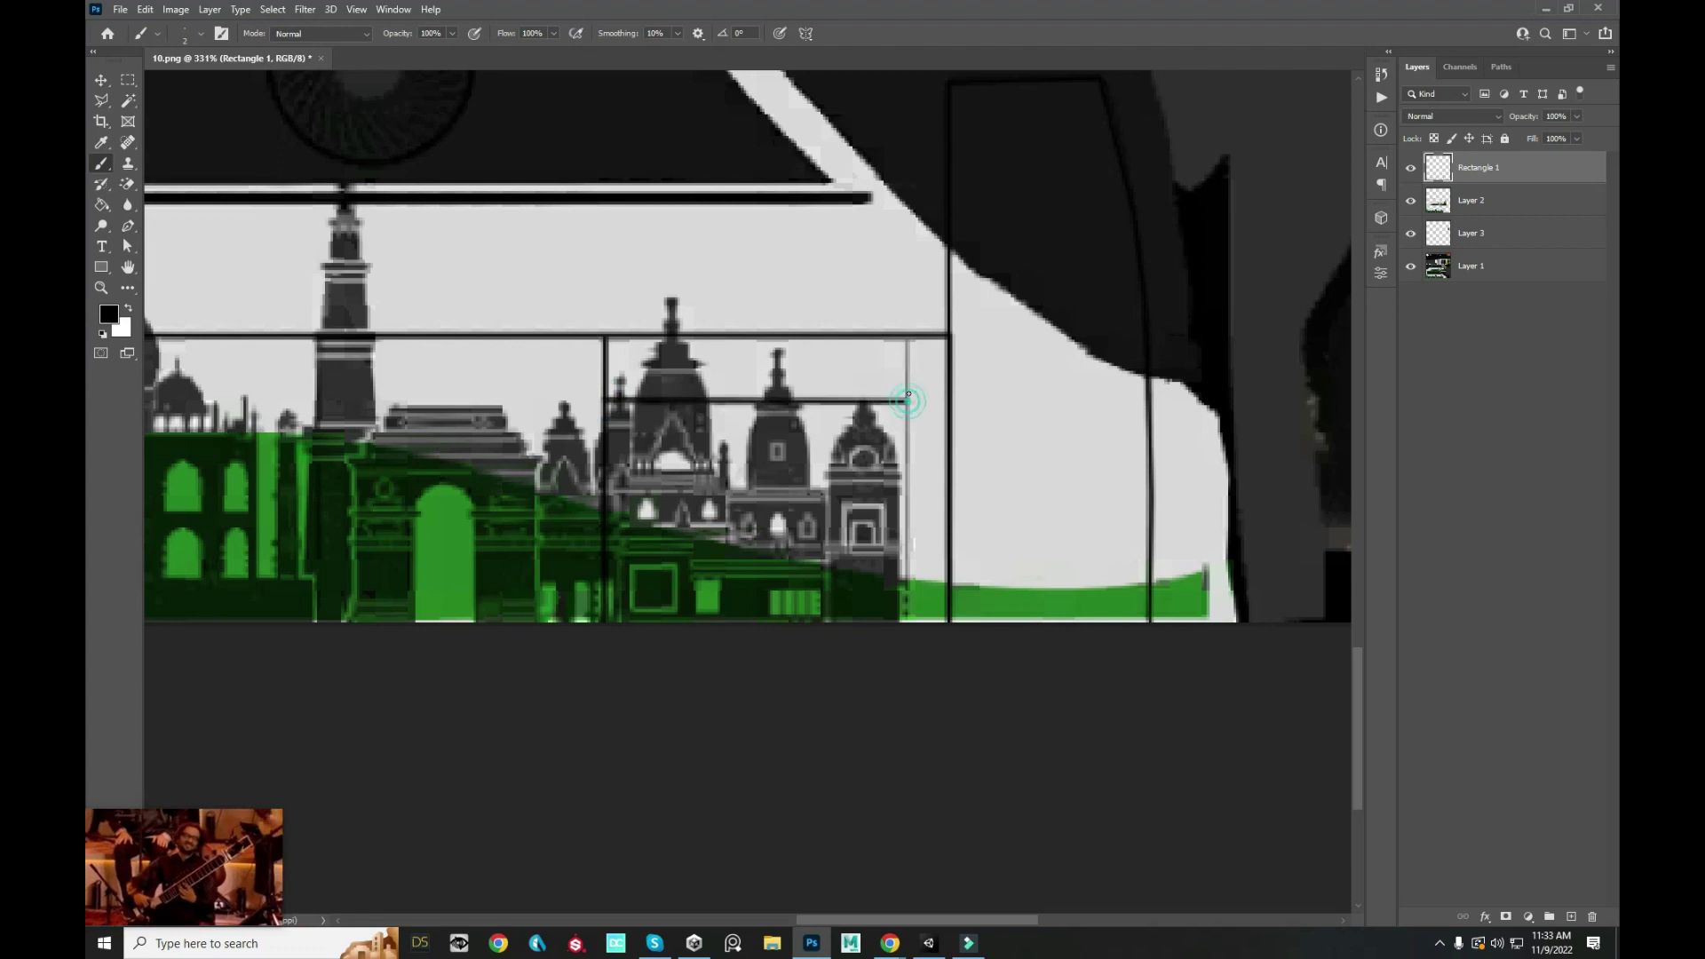
left_click(907, 337, "shift")
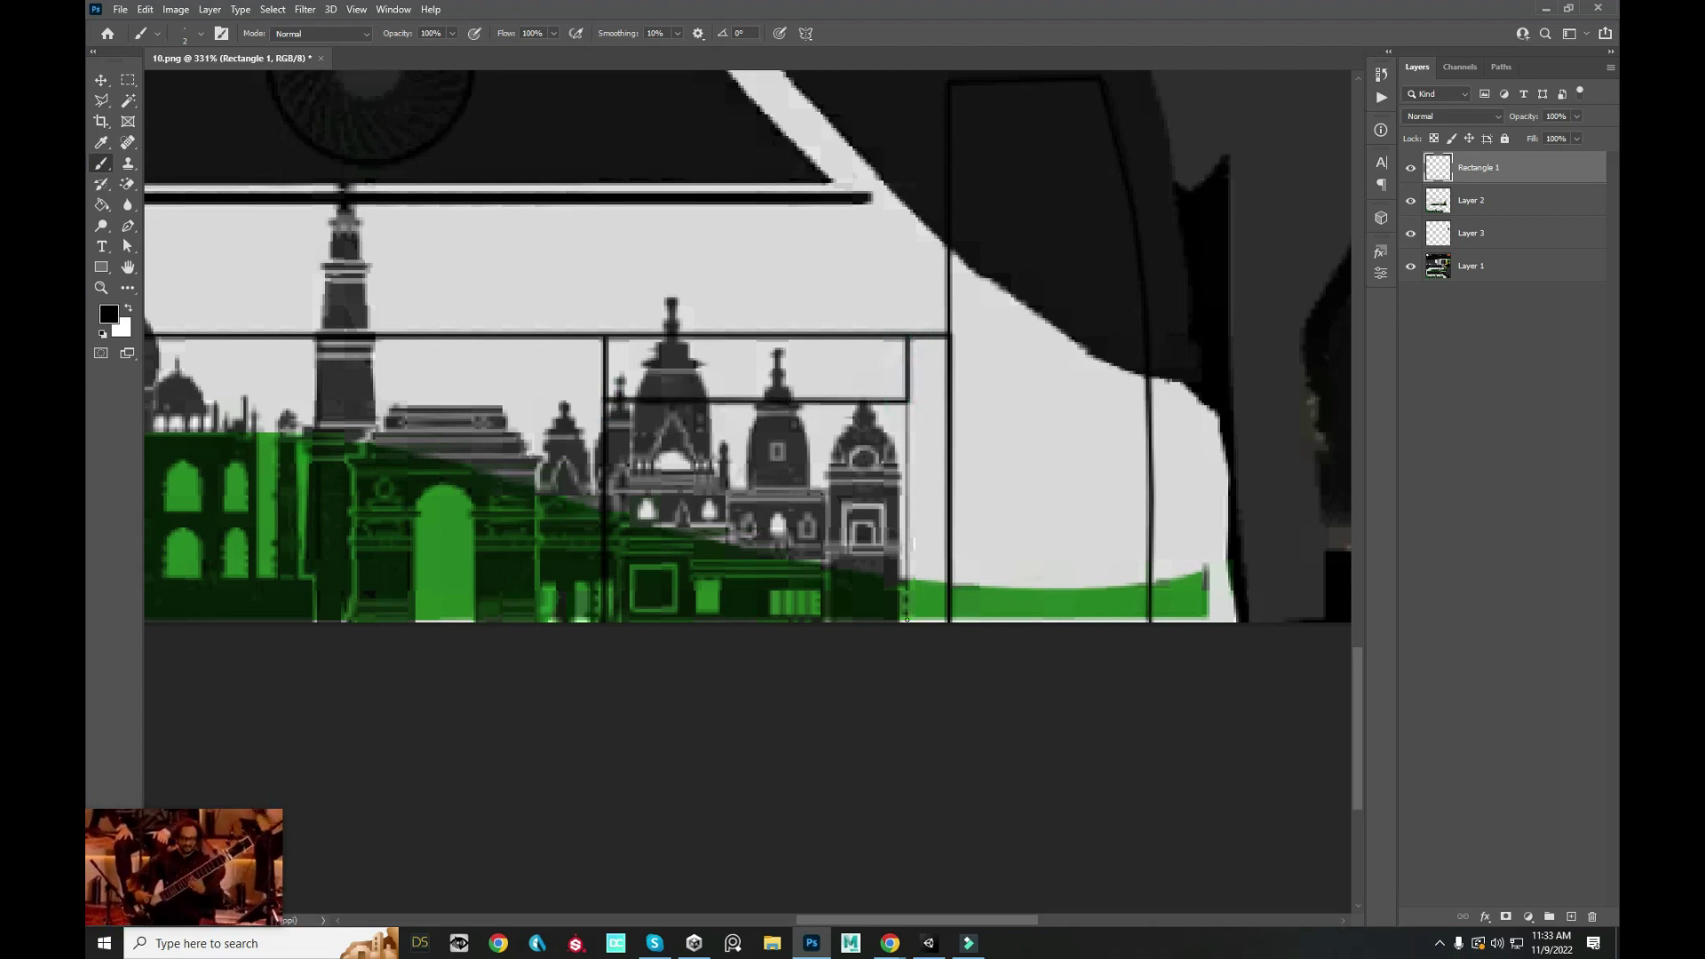
scroll(906, 622, "down", 5)
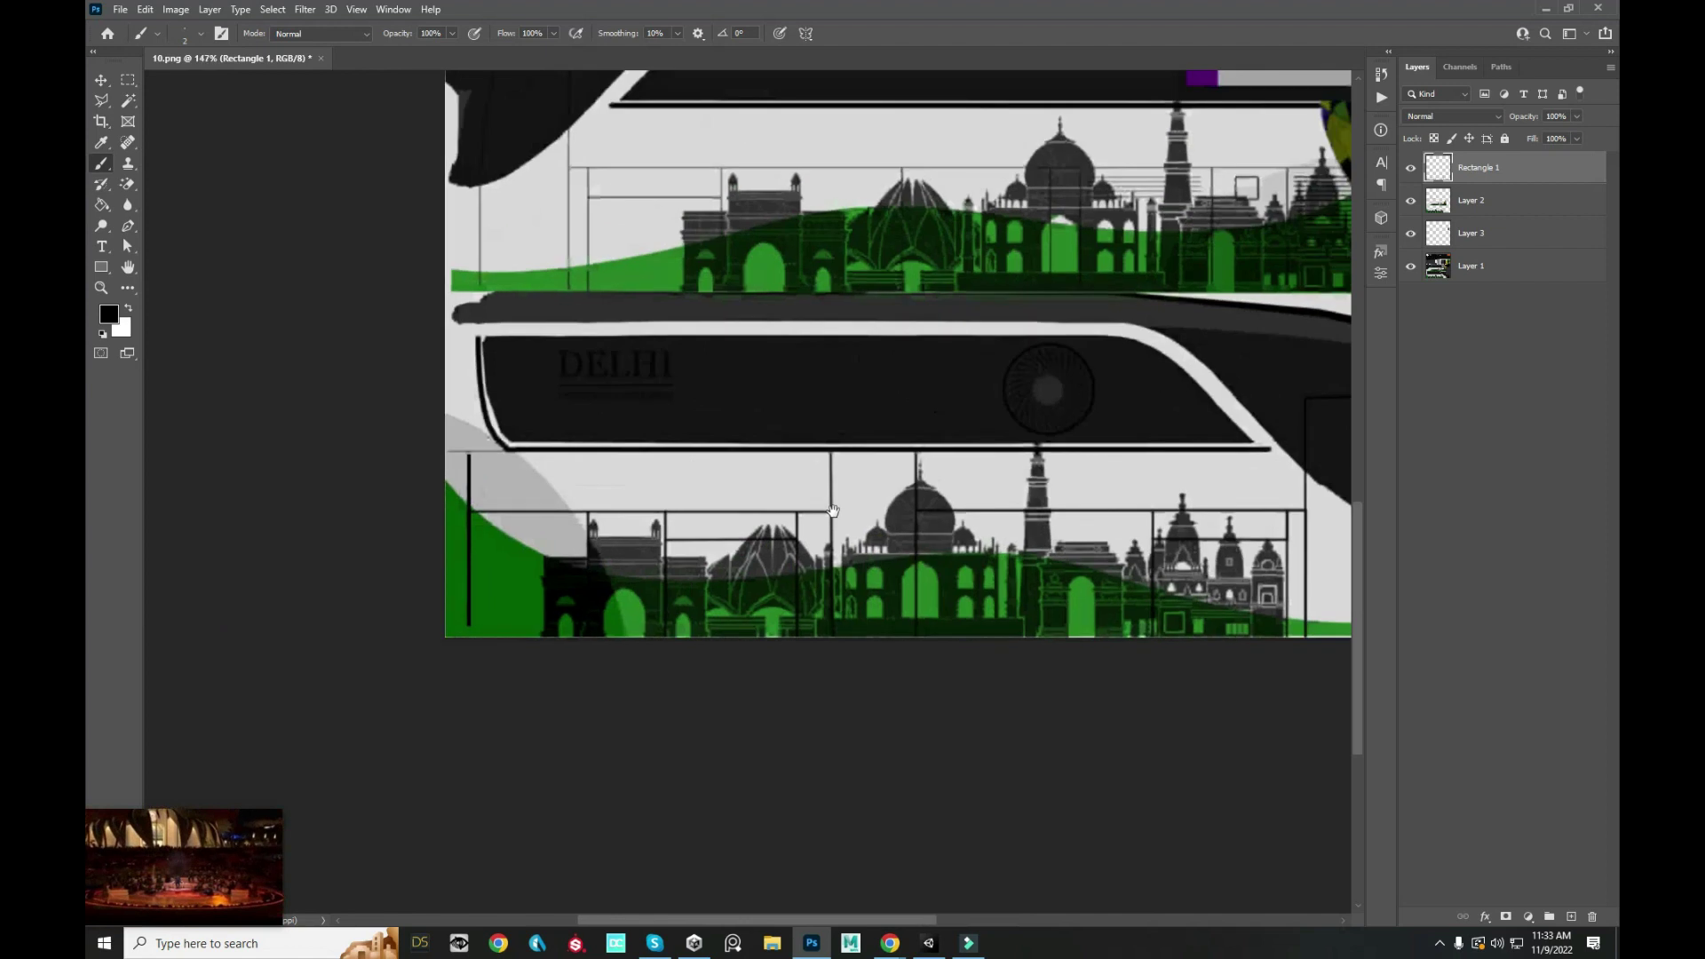
scroll(833, 511, "down", 1)
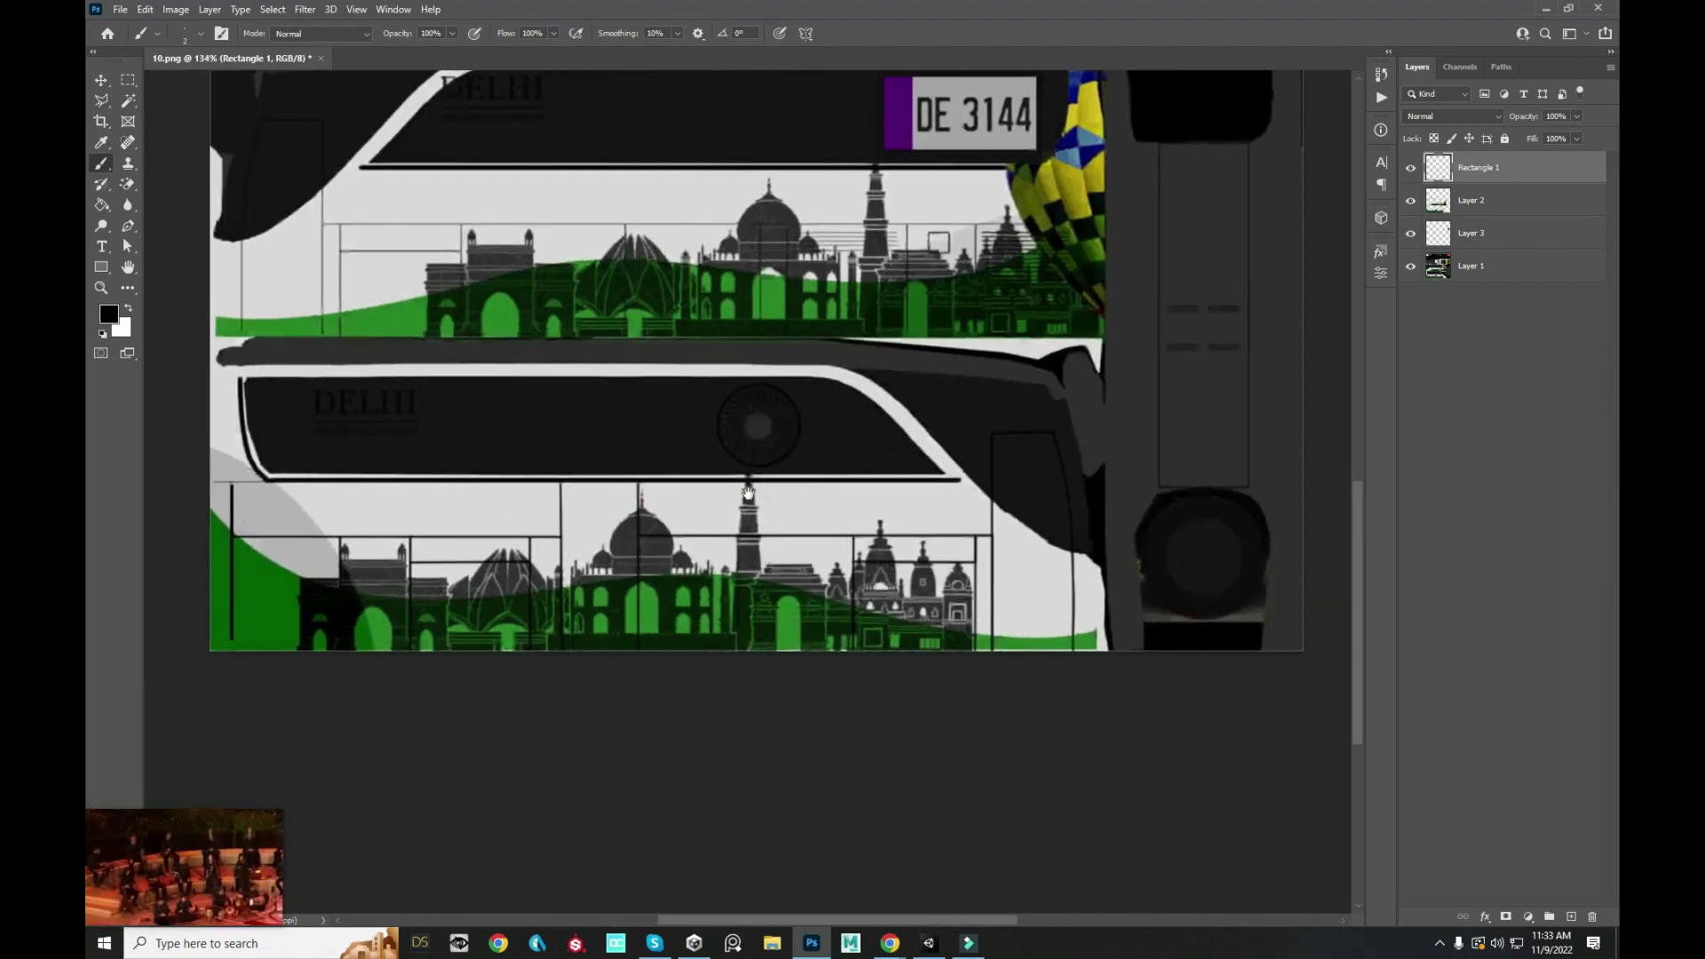
left_click_drag(748, 492, 617, 370)
scroll(533, 444, "down", 2)
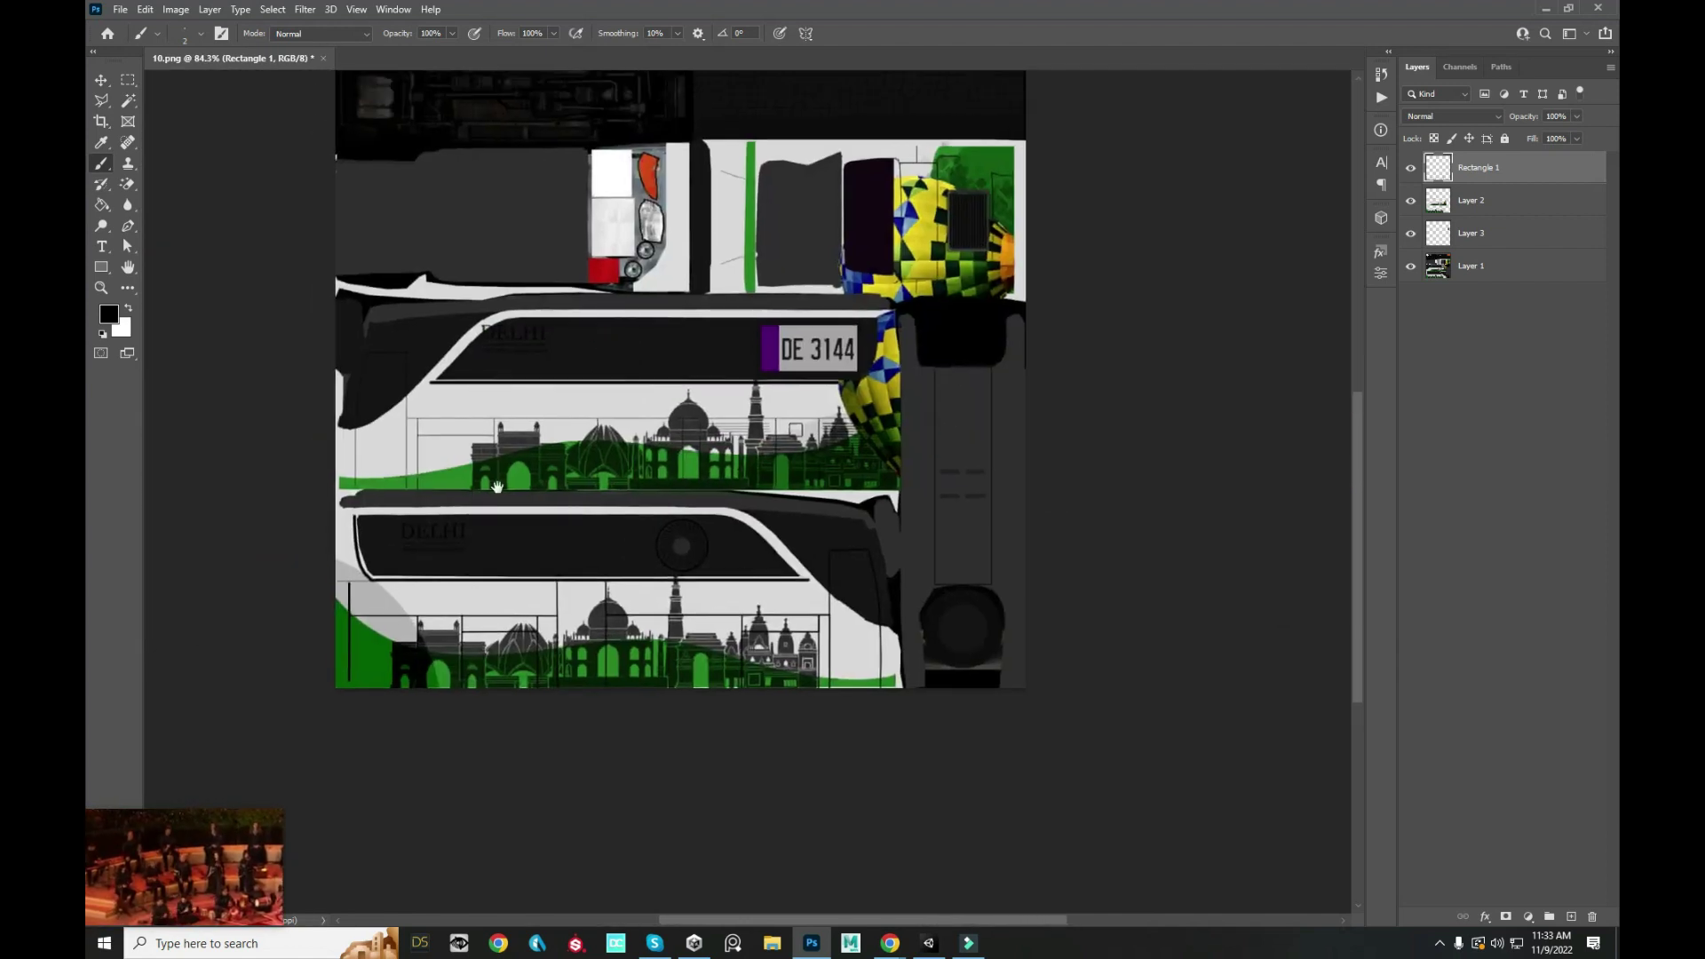
scroll(442, 426, "up", 3)
scroll(418, 392, "up", 2)
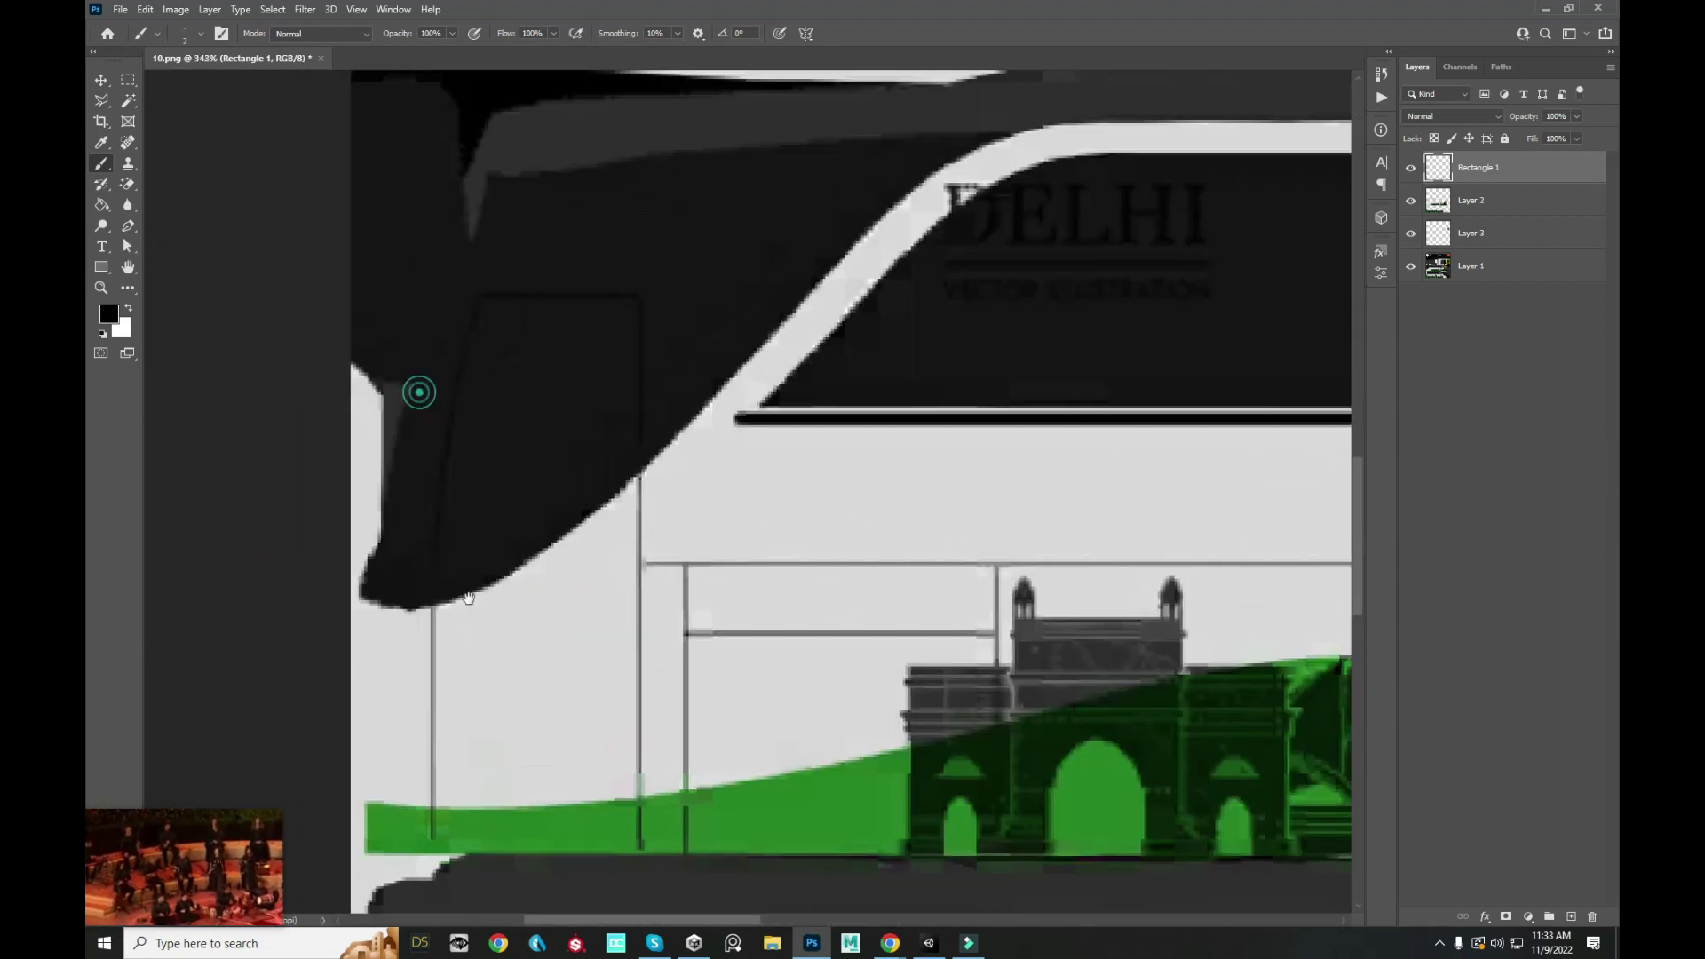
- Paint straight vertical and horizontal frame lines across the front and upper panels
left_click(432, 851)
left_click(432, 568, "shift")
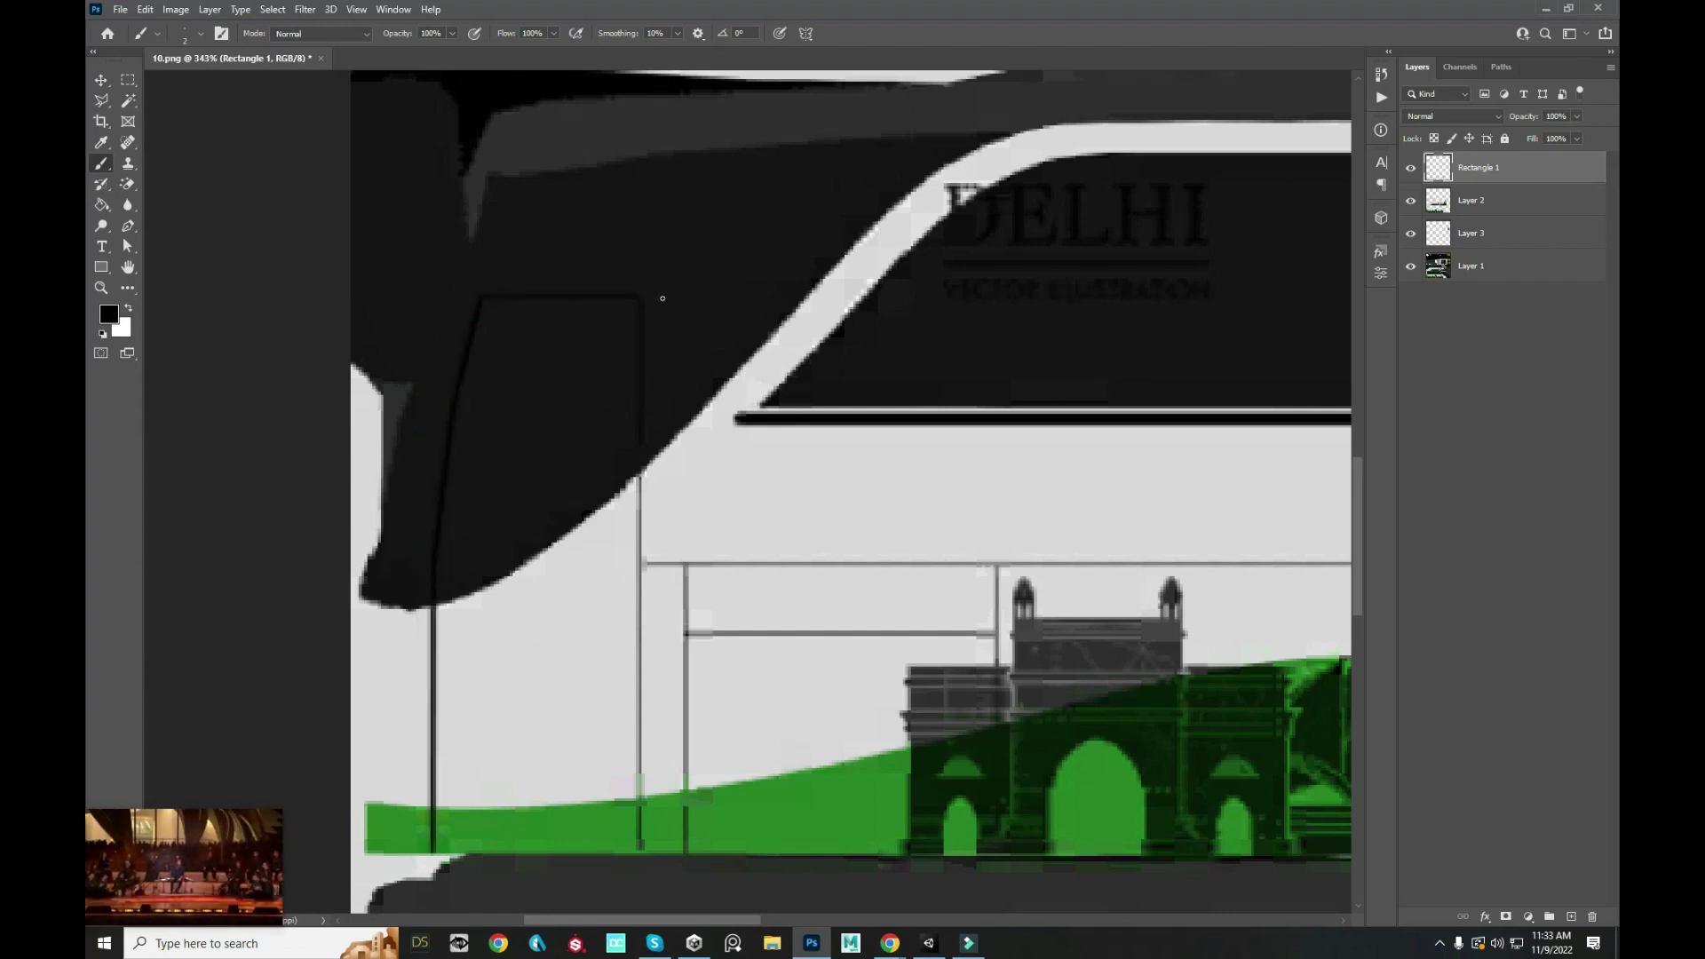
left_click(641, 853, "shift")
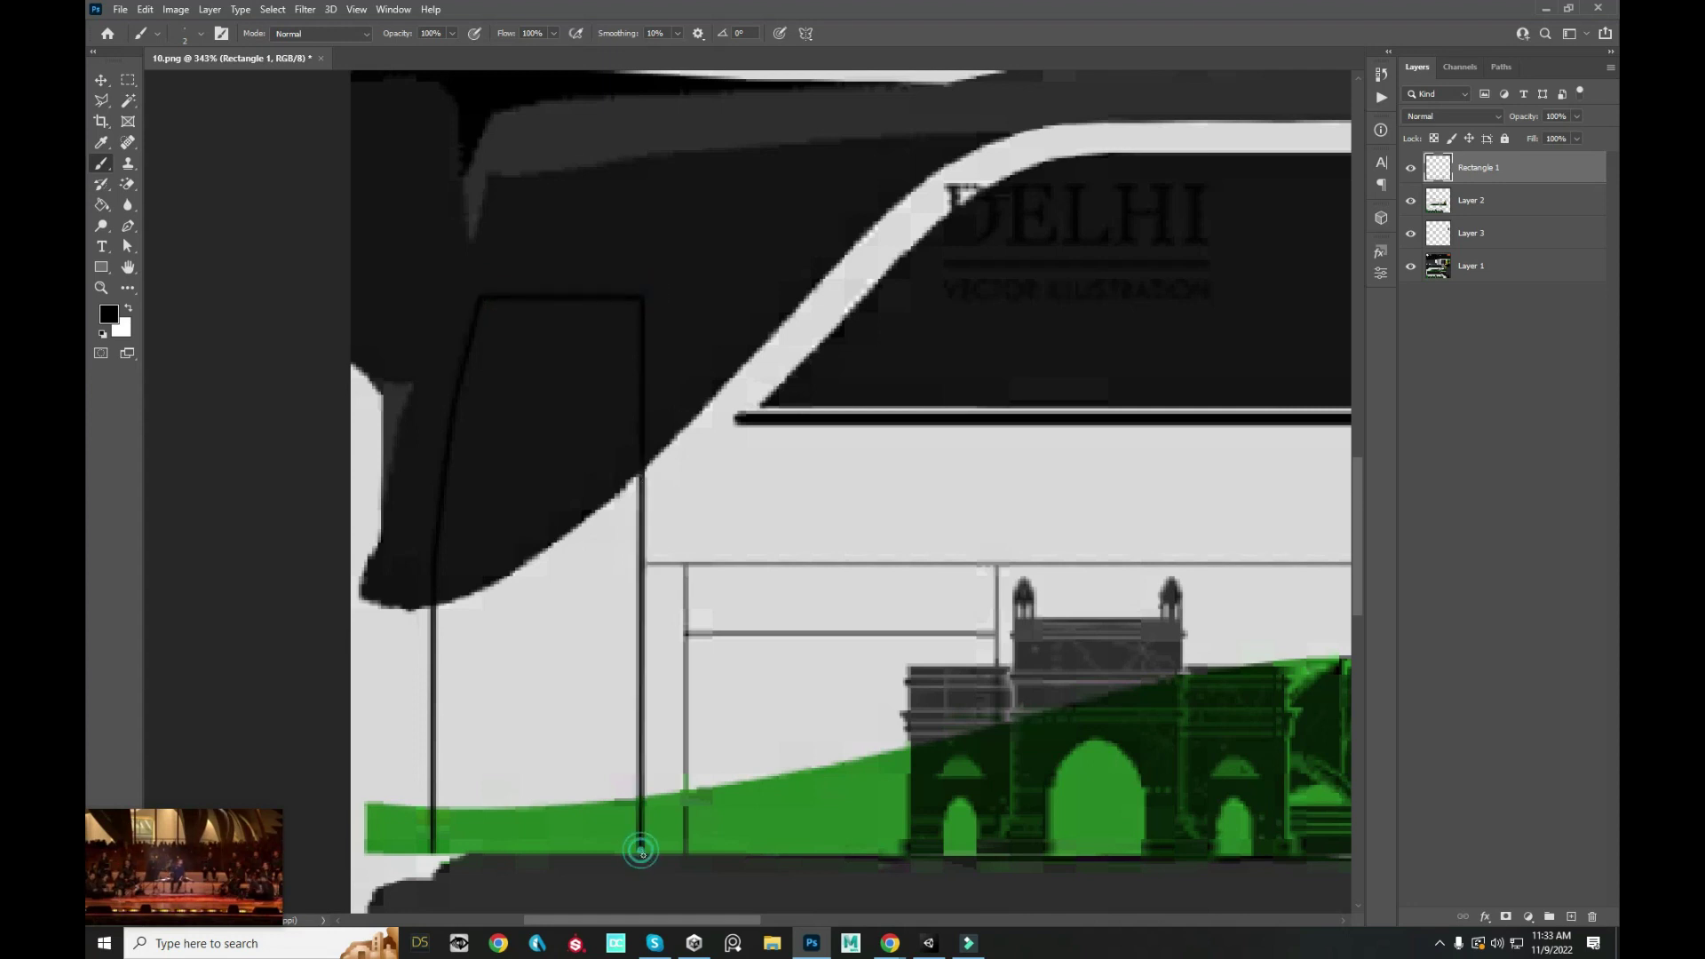
scroll(673, 800, "down", 3)
scroll(355, 621, "down", 2)
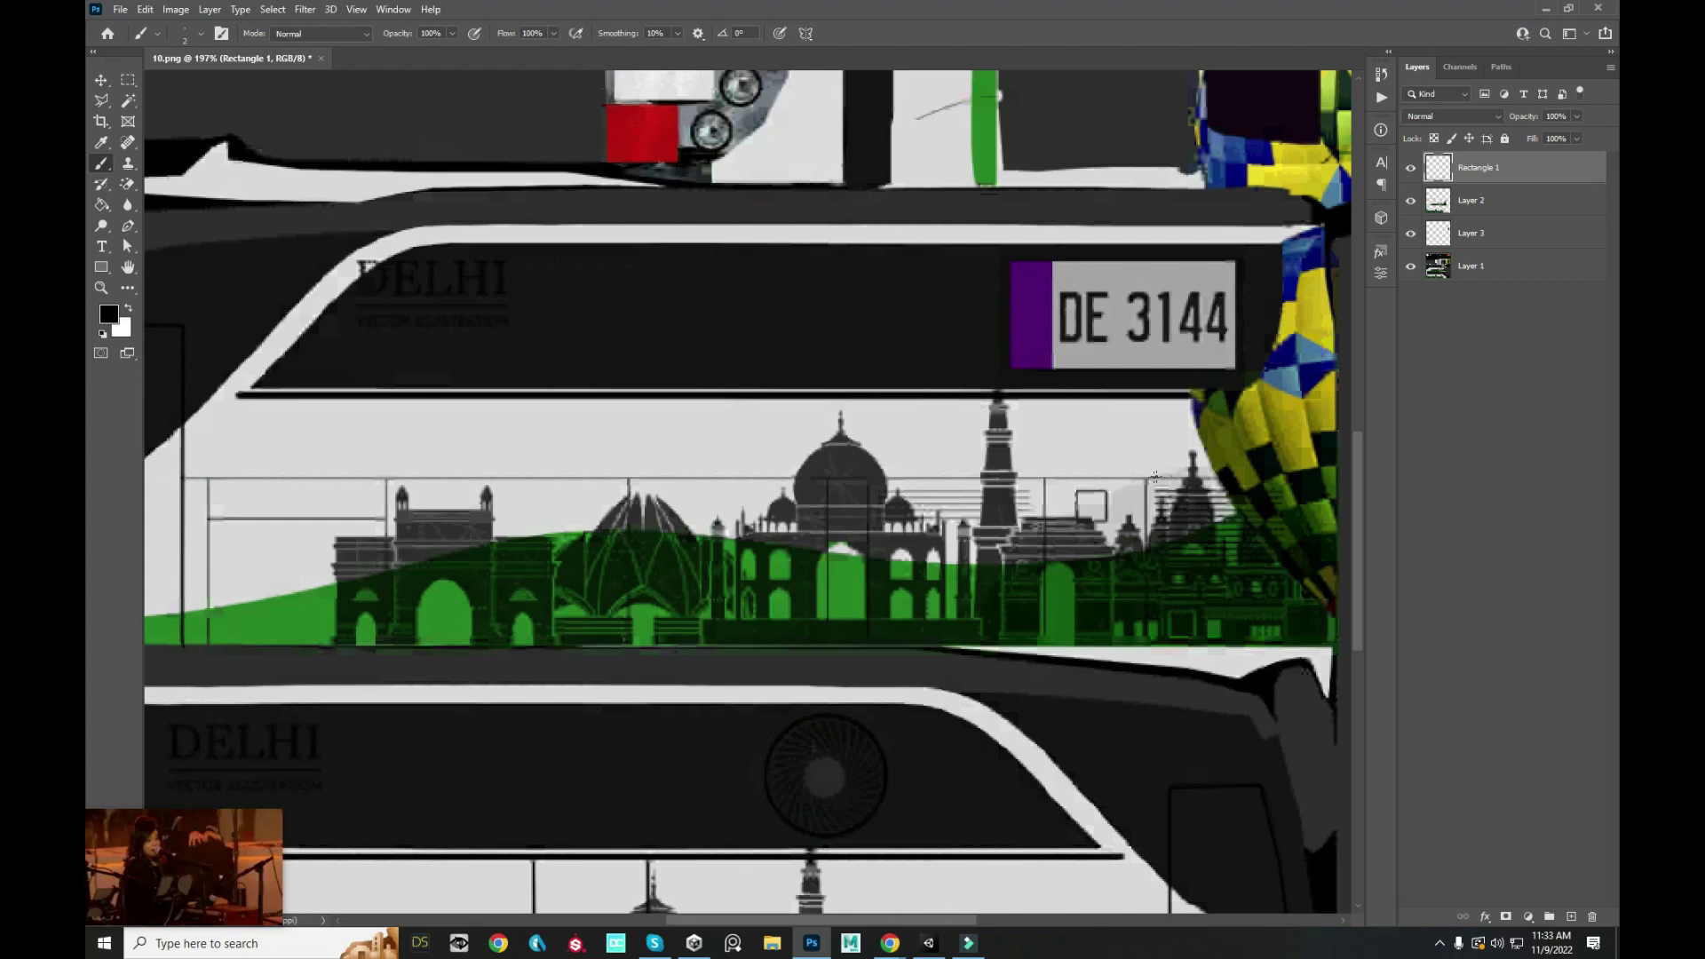
left_click(1323, 479, "shift")
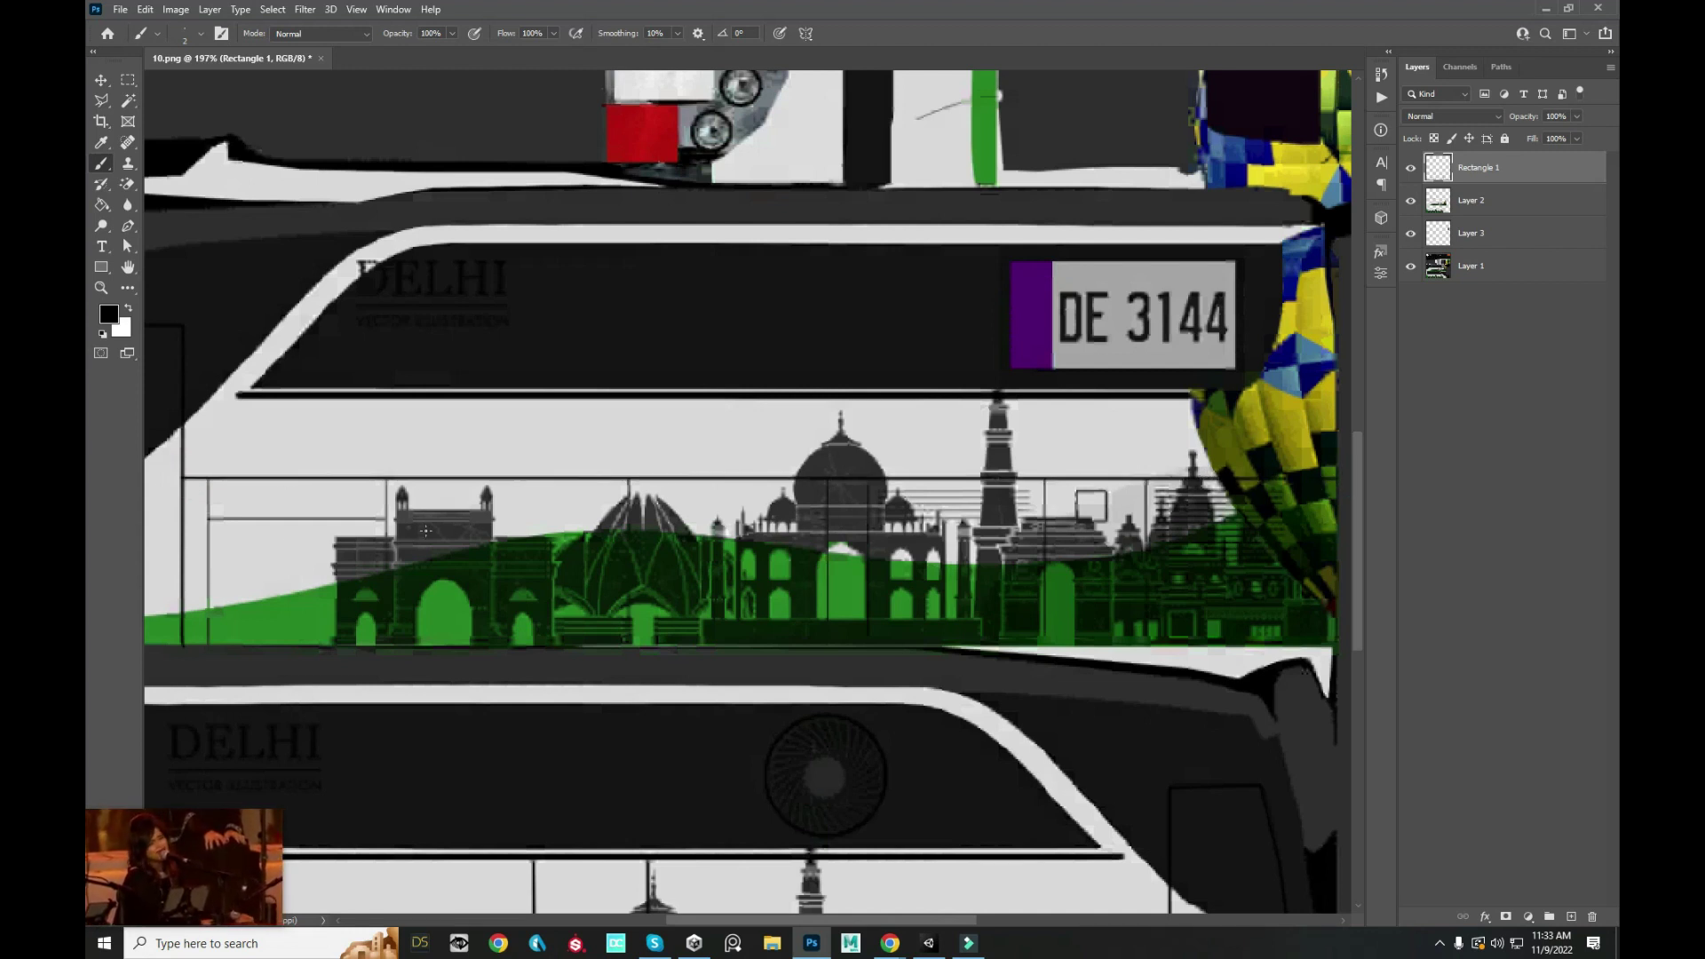
scroll(276, 515, "up", 2)
scroll(278, 514, "up", 2)
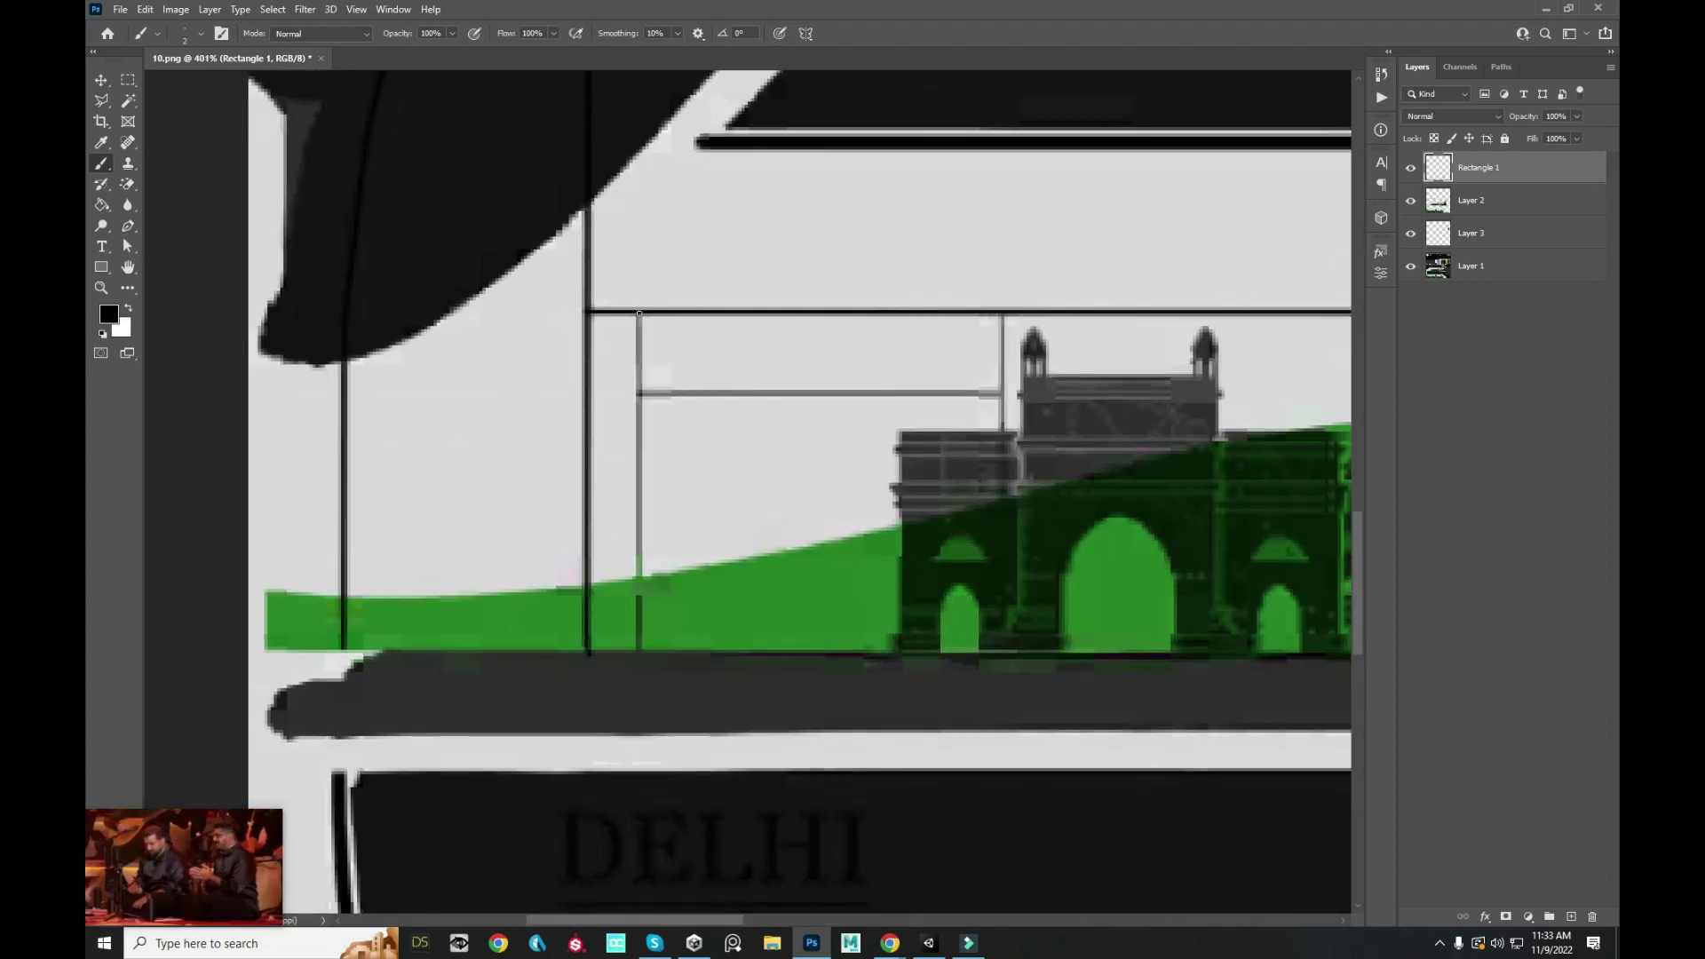
left_click(640, 651, "shift")
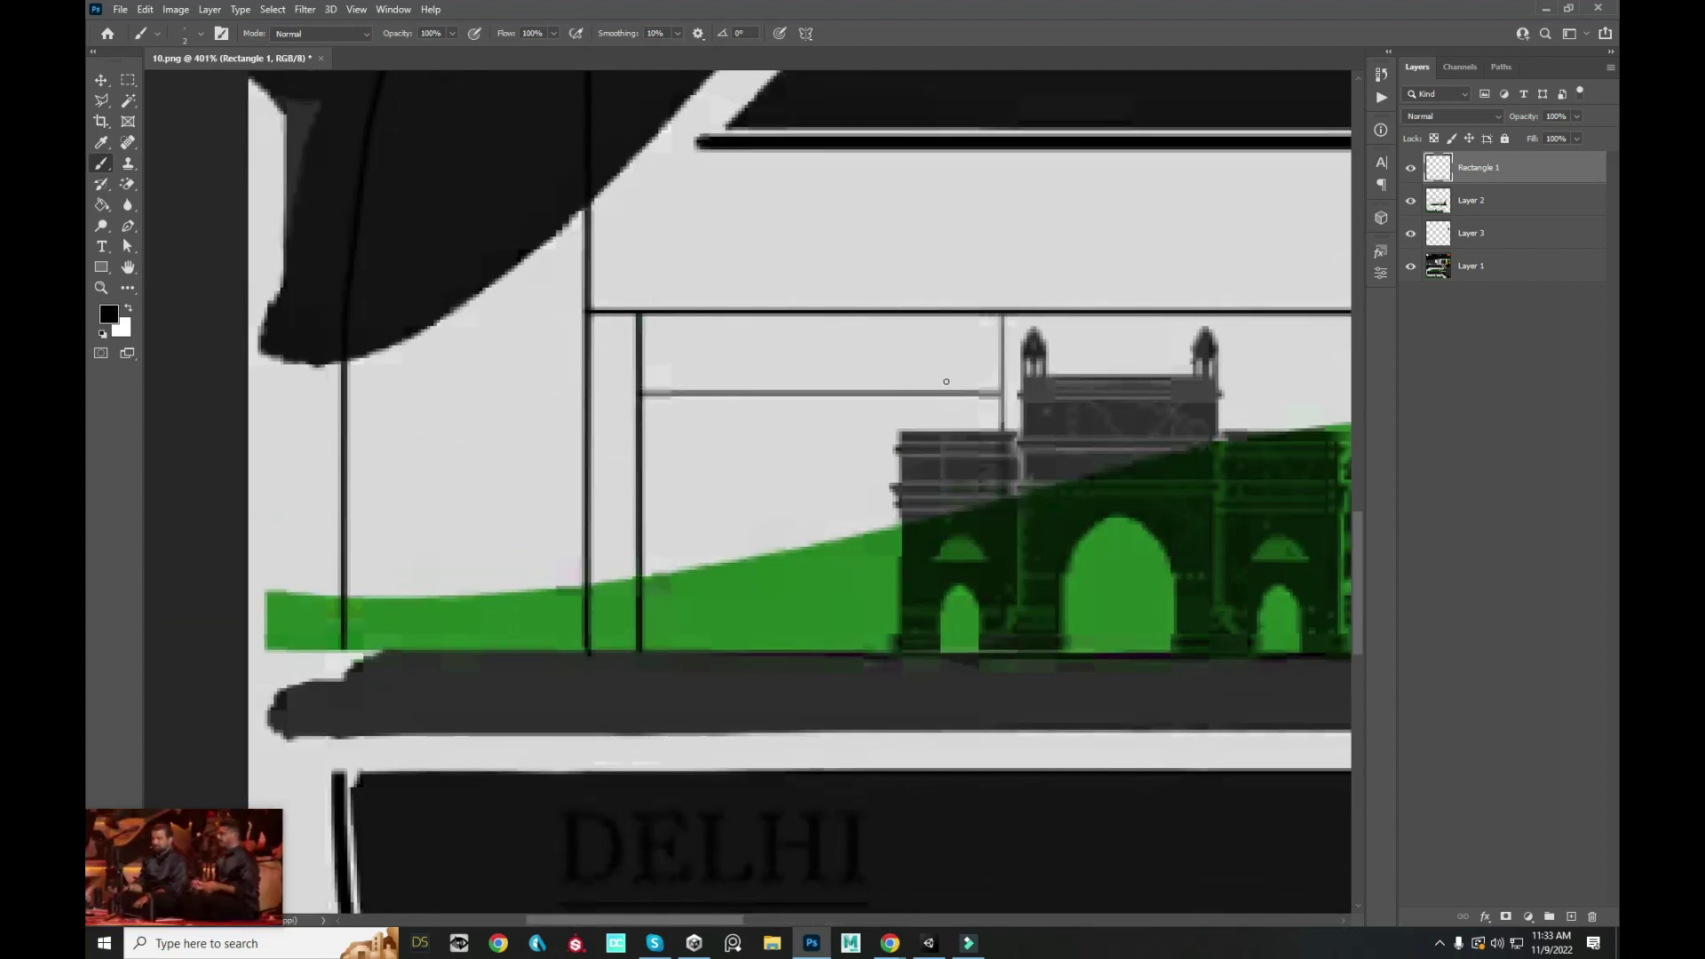
left_click(1003, 314)
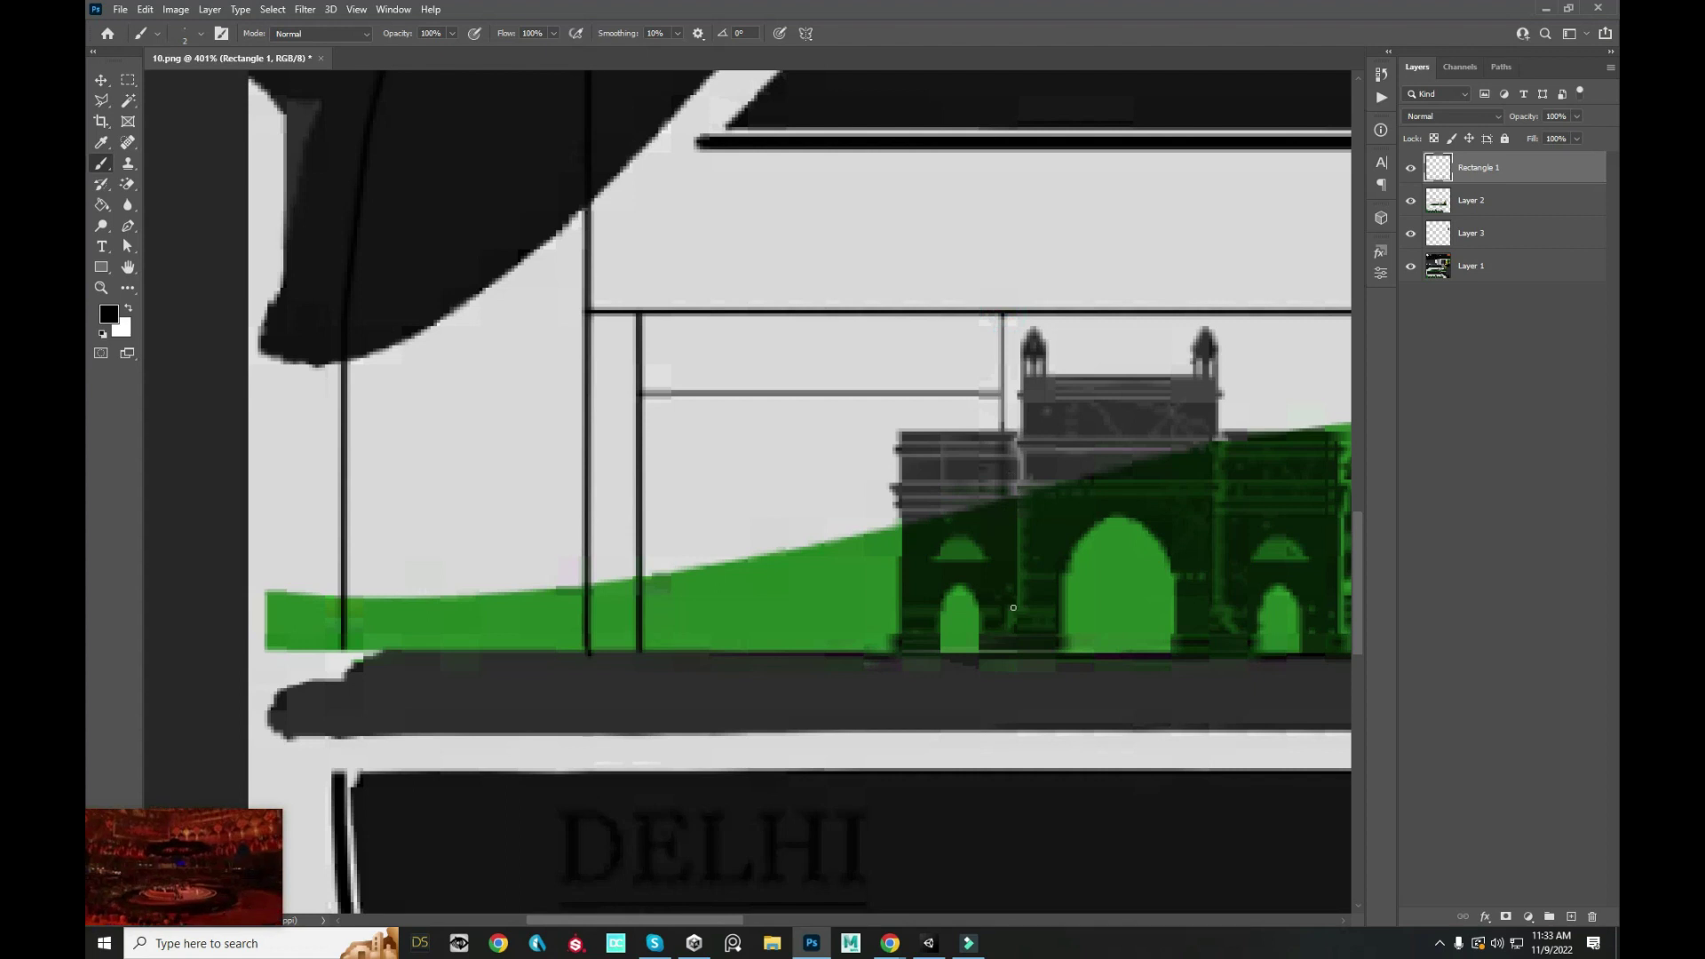
left_click(1018, 651, "shift")
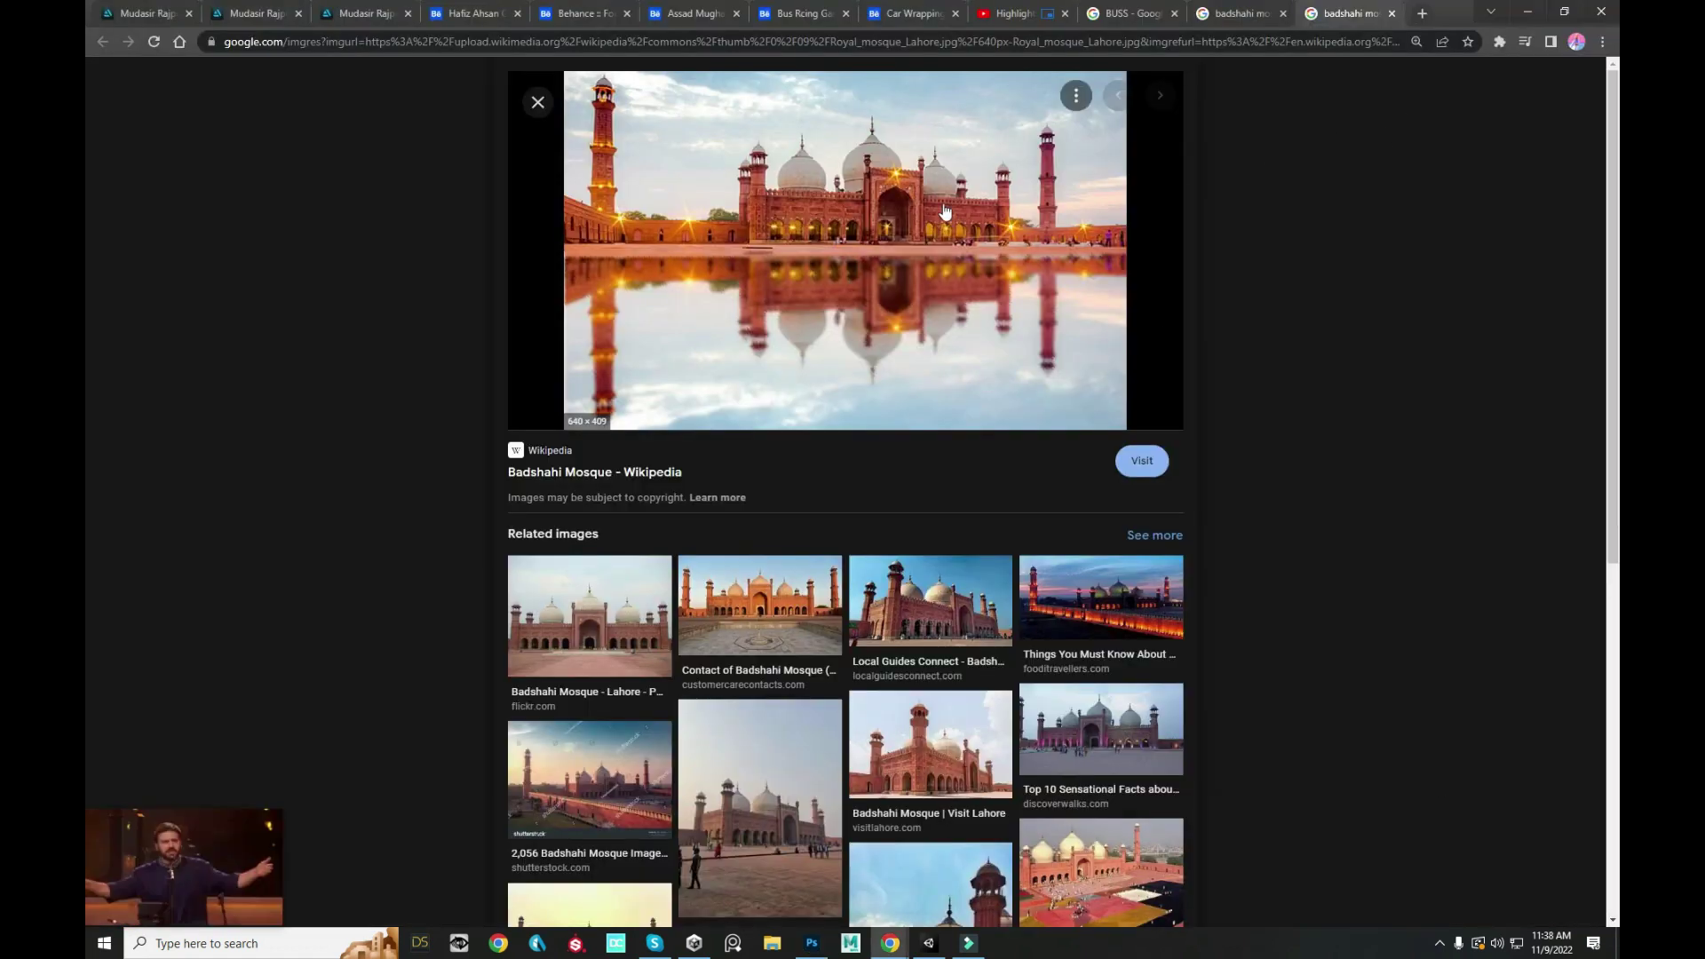
- Copy the Badshahi Mosque reflection photo from the browser again
right_click(940, 203)
left_click(1035, 393)
right_click(834, 295)
left_click(993, 484)
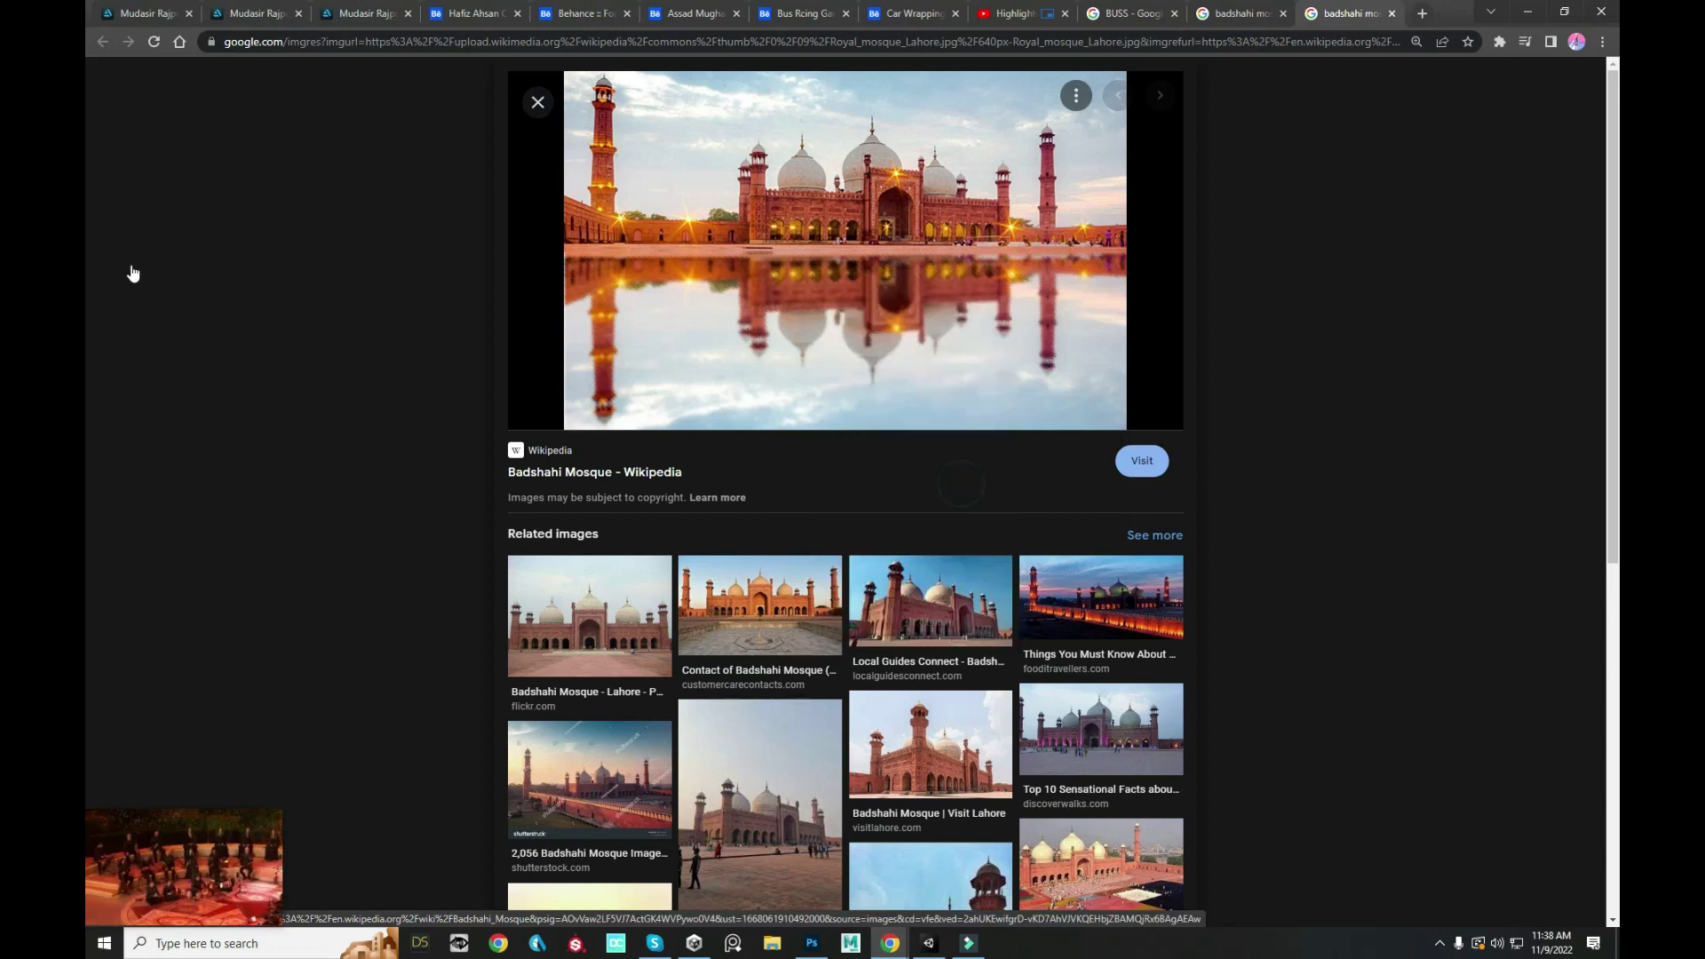
- Paint the grey frame lines black along the upper green skyline band
left_click(1528, 10)
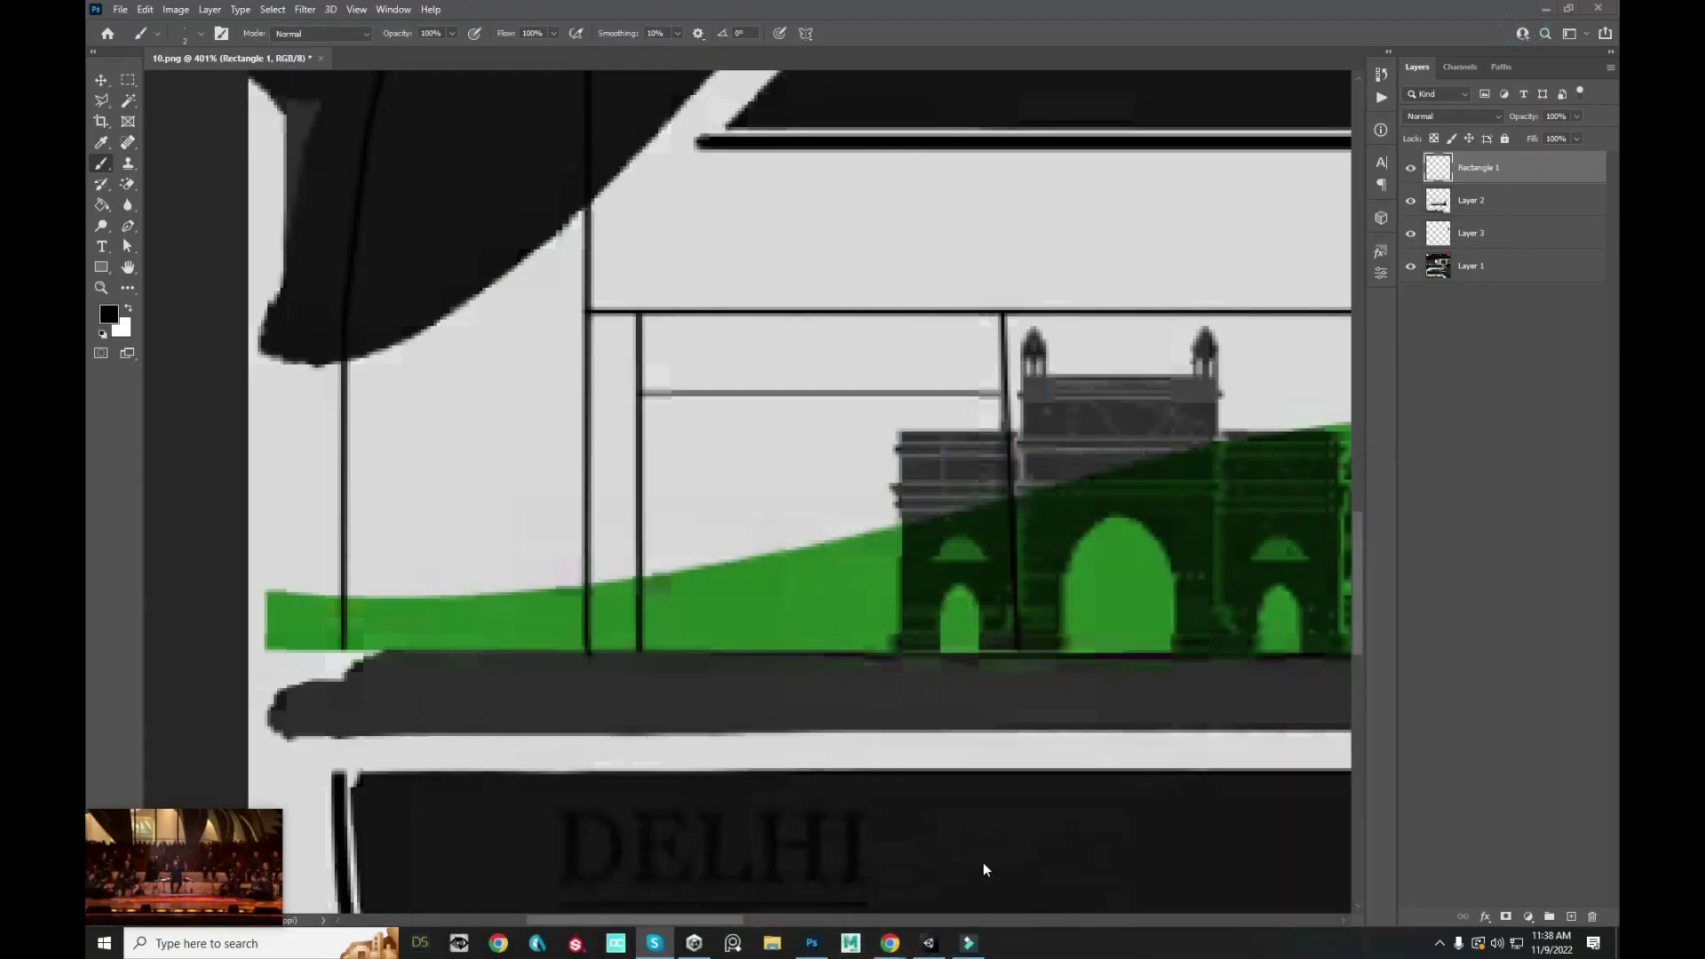
scroll(869, 509, "down", 3)
left_click_drag(977, 479, 704, 473)
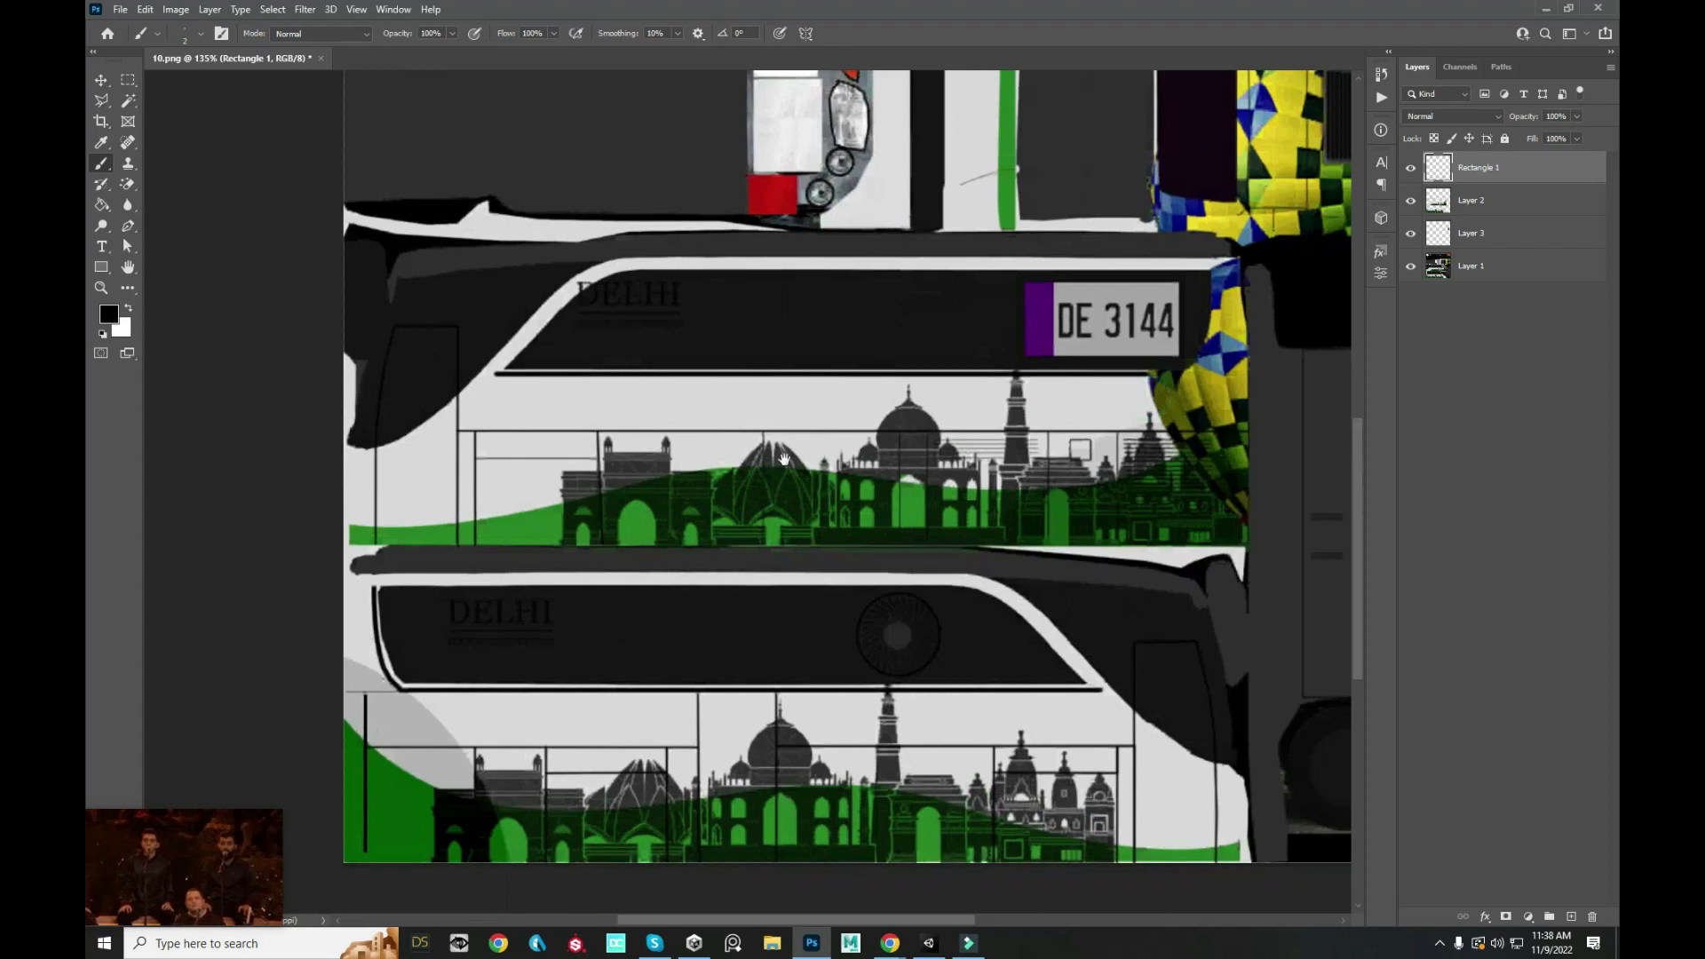
scroll(704, 474, "up", 2)
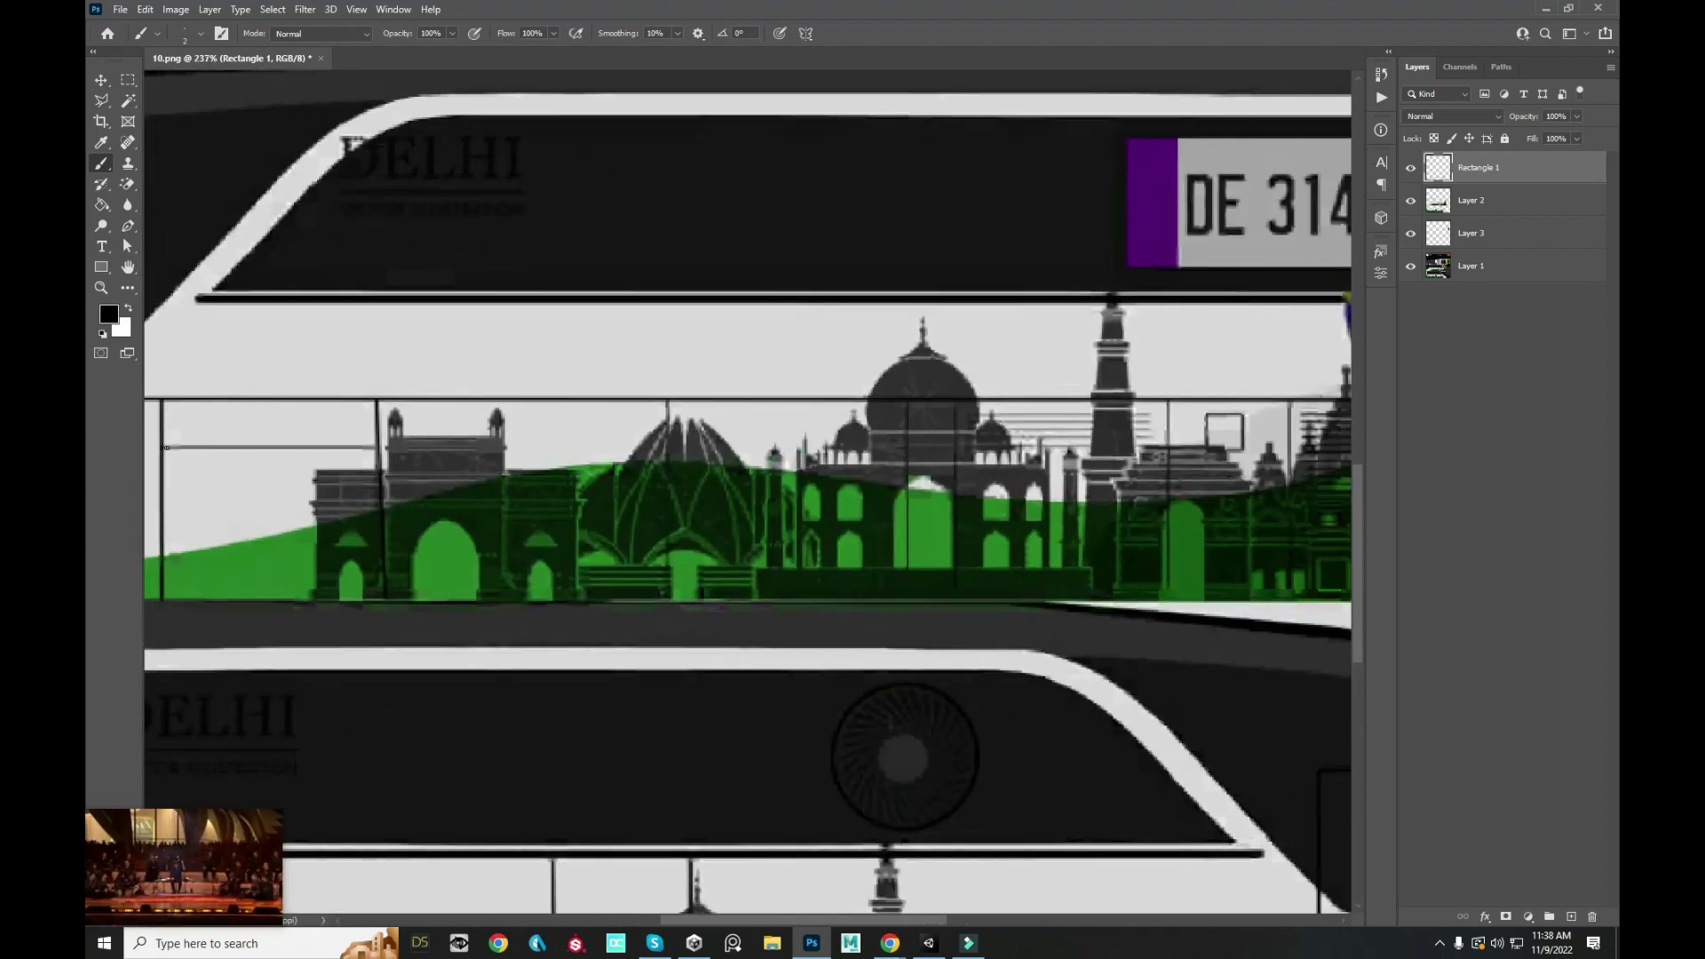
left_click(373, 449, "shift")
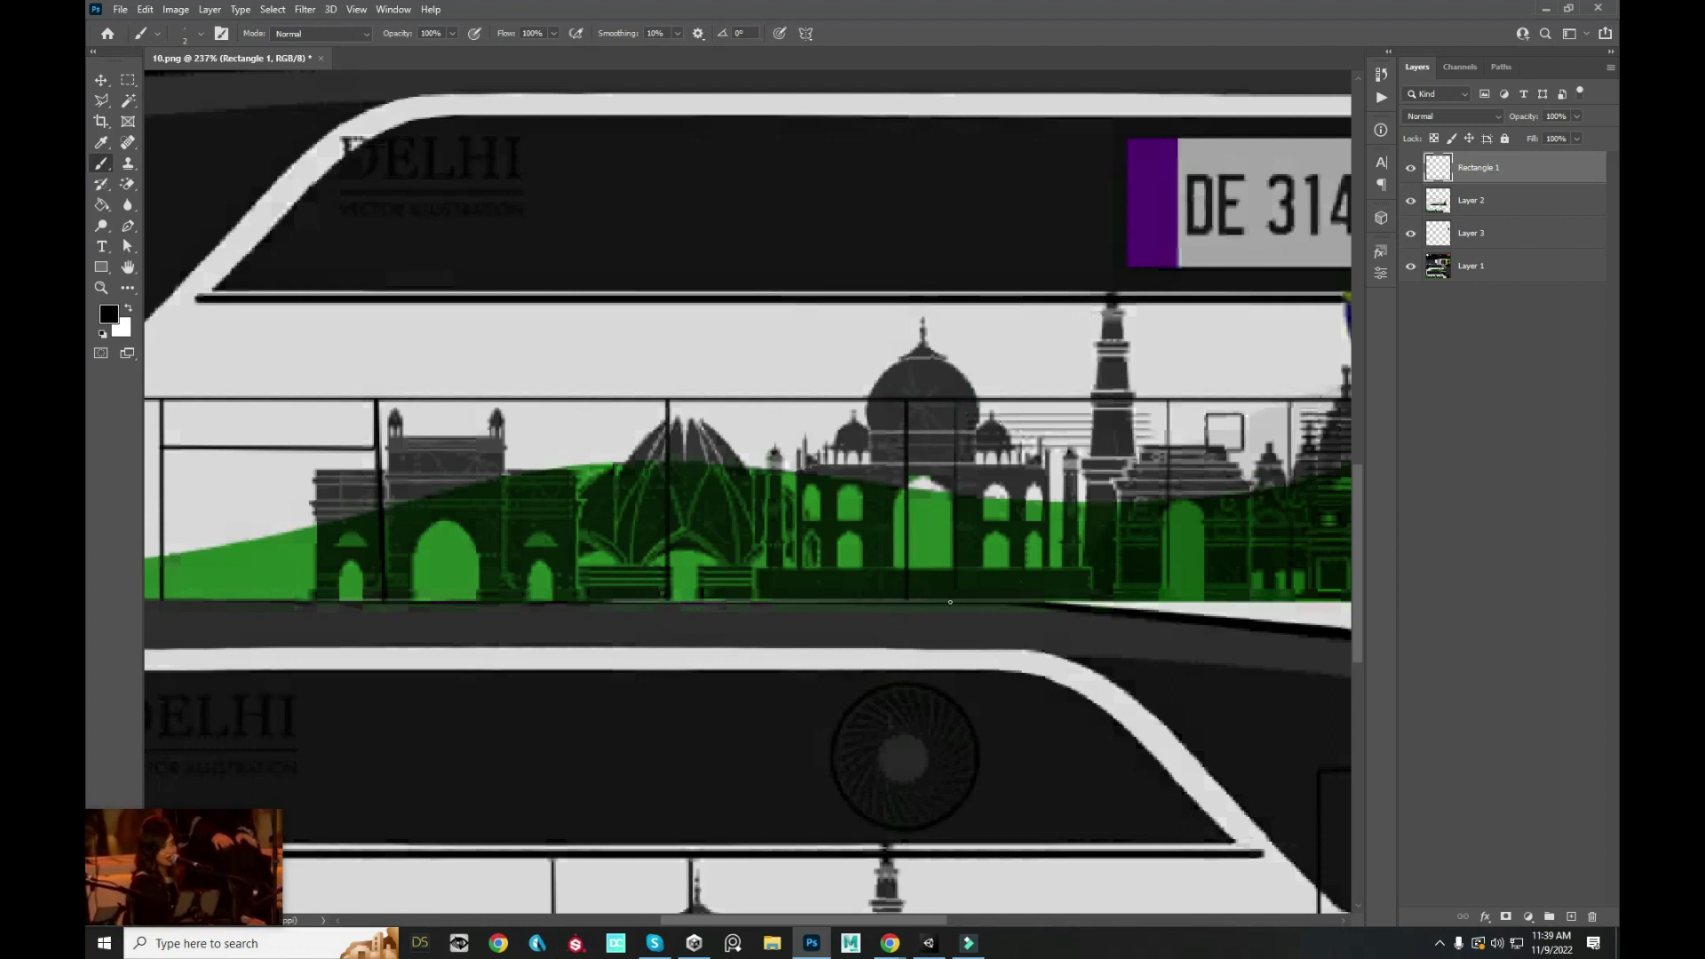
scroll(1028, 583, "down", 2)
scroll(600, 453, "up", 4)
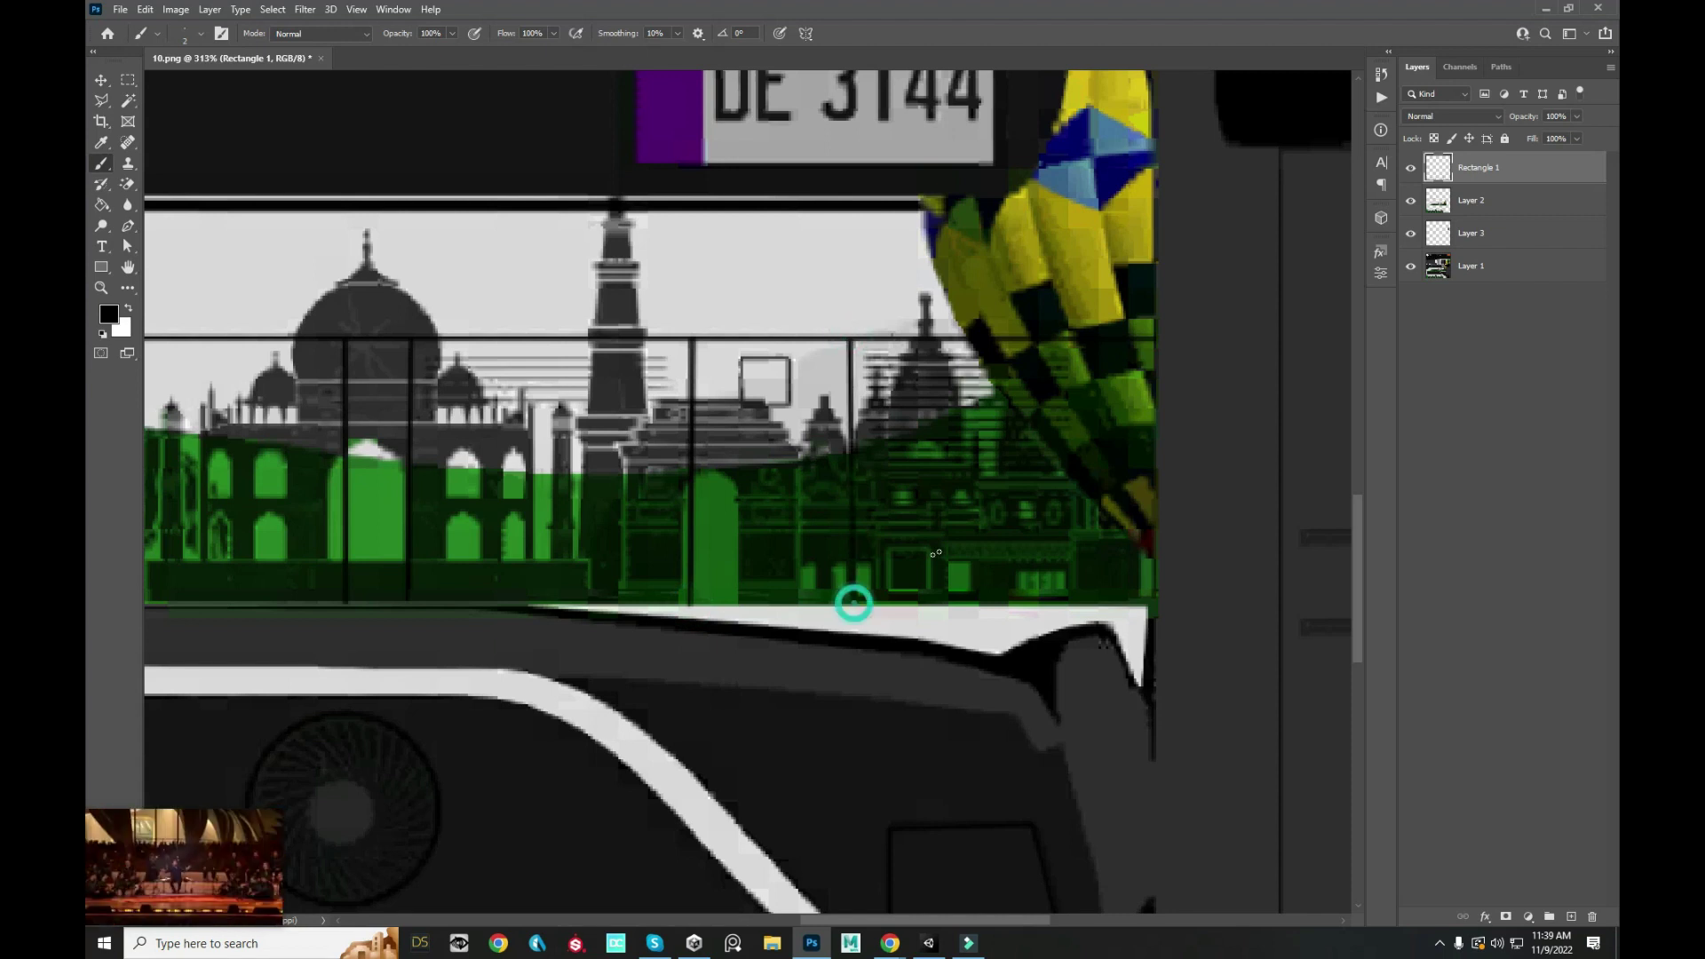
scroll(844, 569, "down", 3)
scroll(833, 524, "down", 2)
scroll(789, 460, "up", 2)
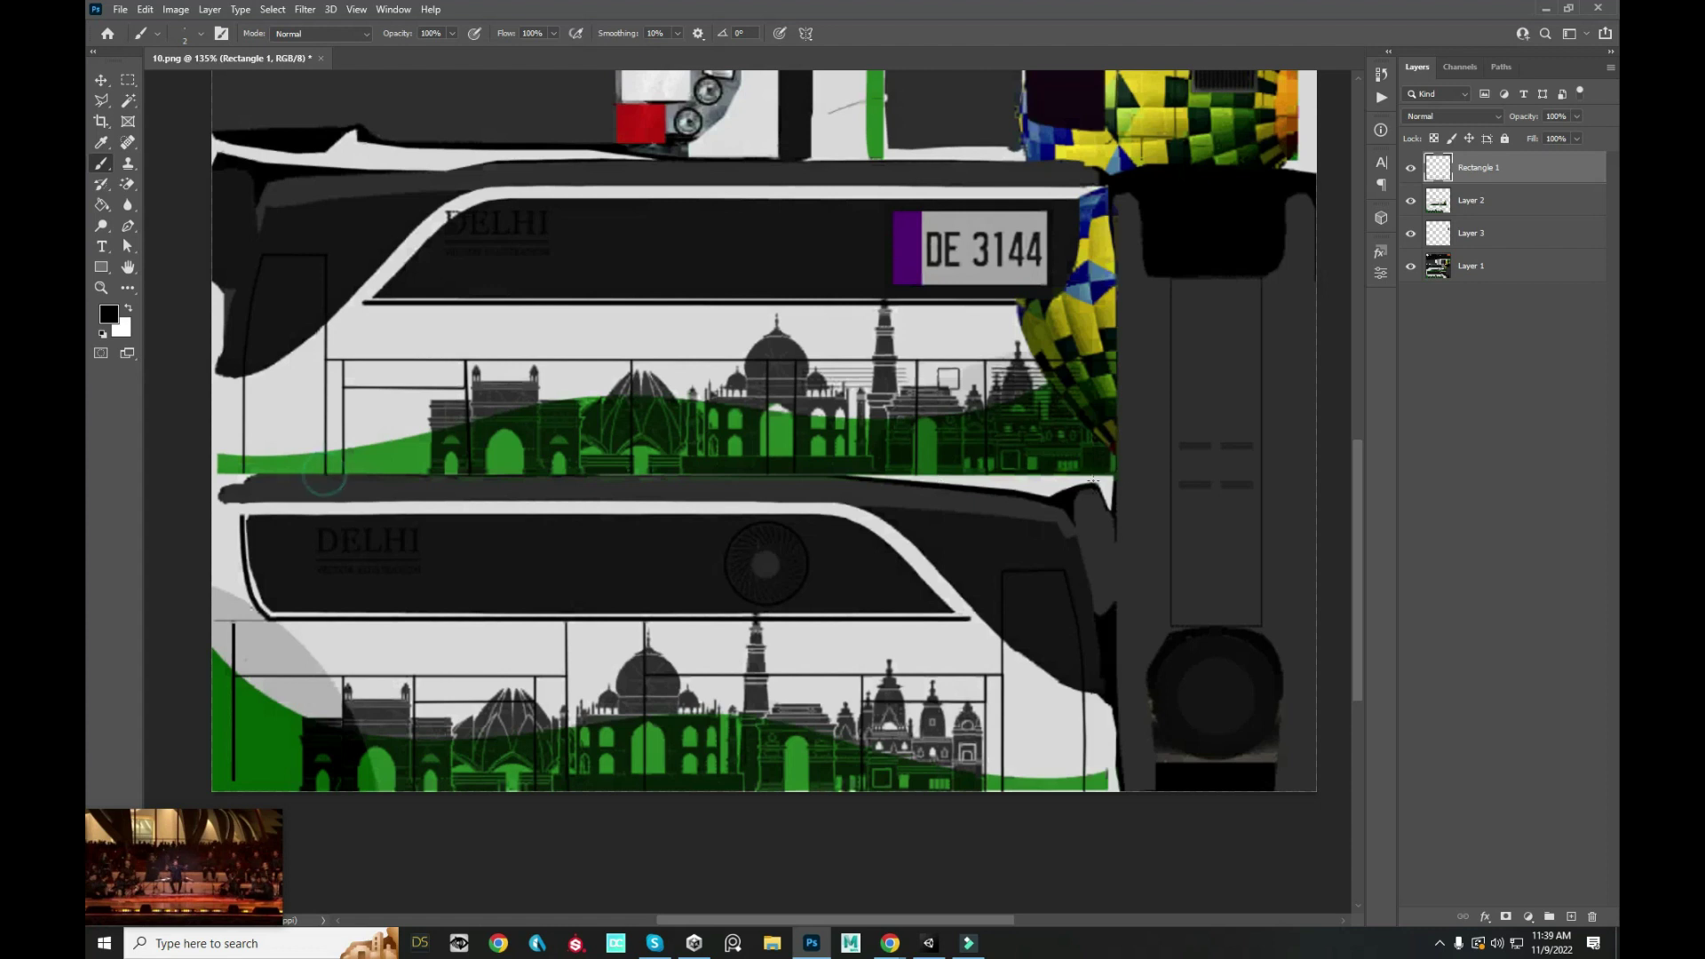
left_click(1112, 474, "shift")
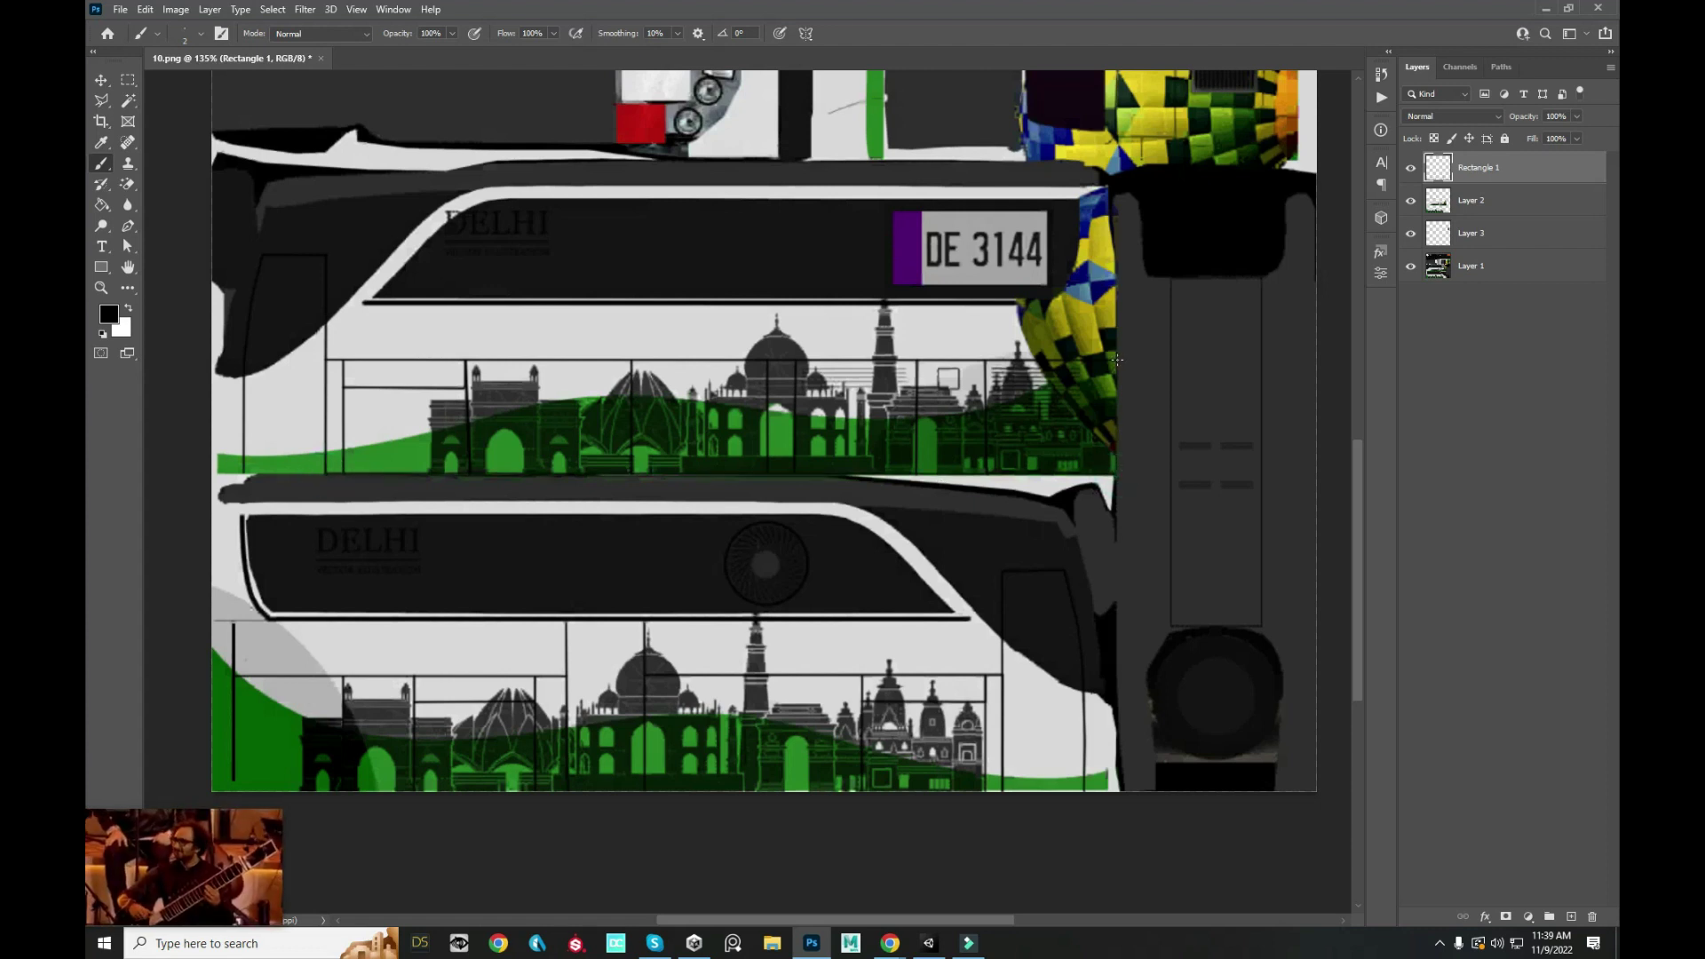
scroll(1095, 454, "down", 3)
scroll(939, 435, "up", 1)
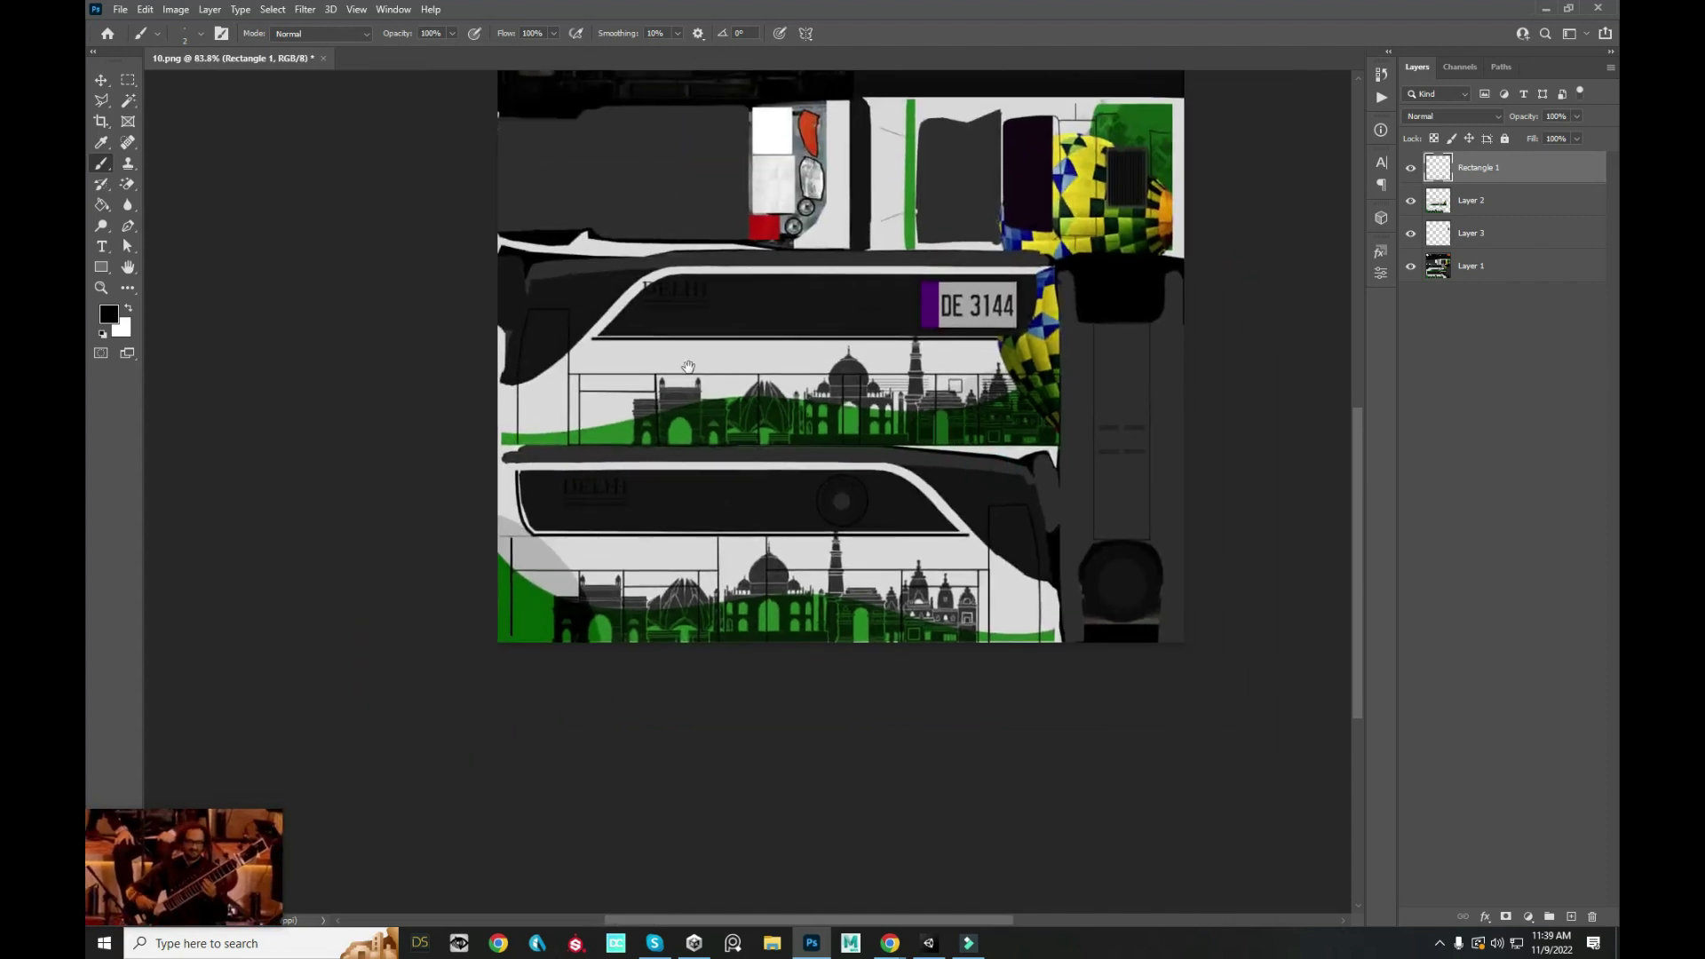
scroll(689, 367, "up", 2)
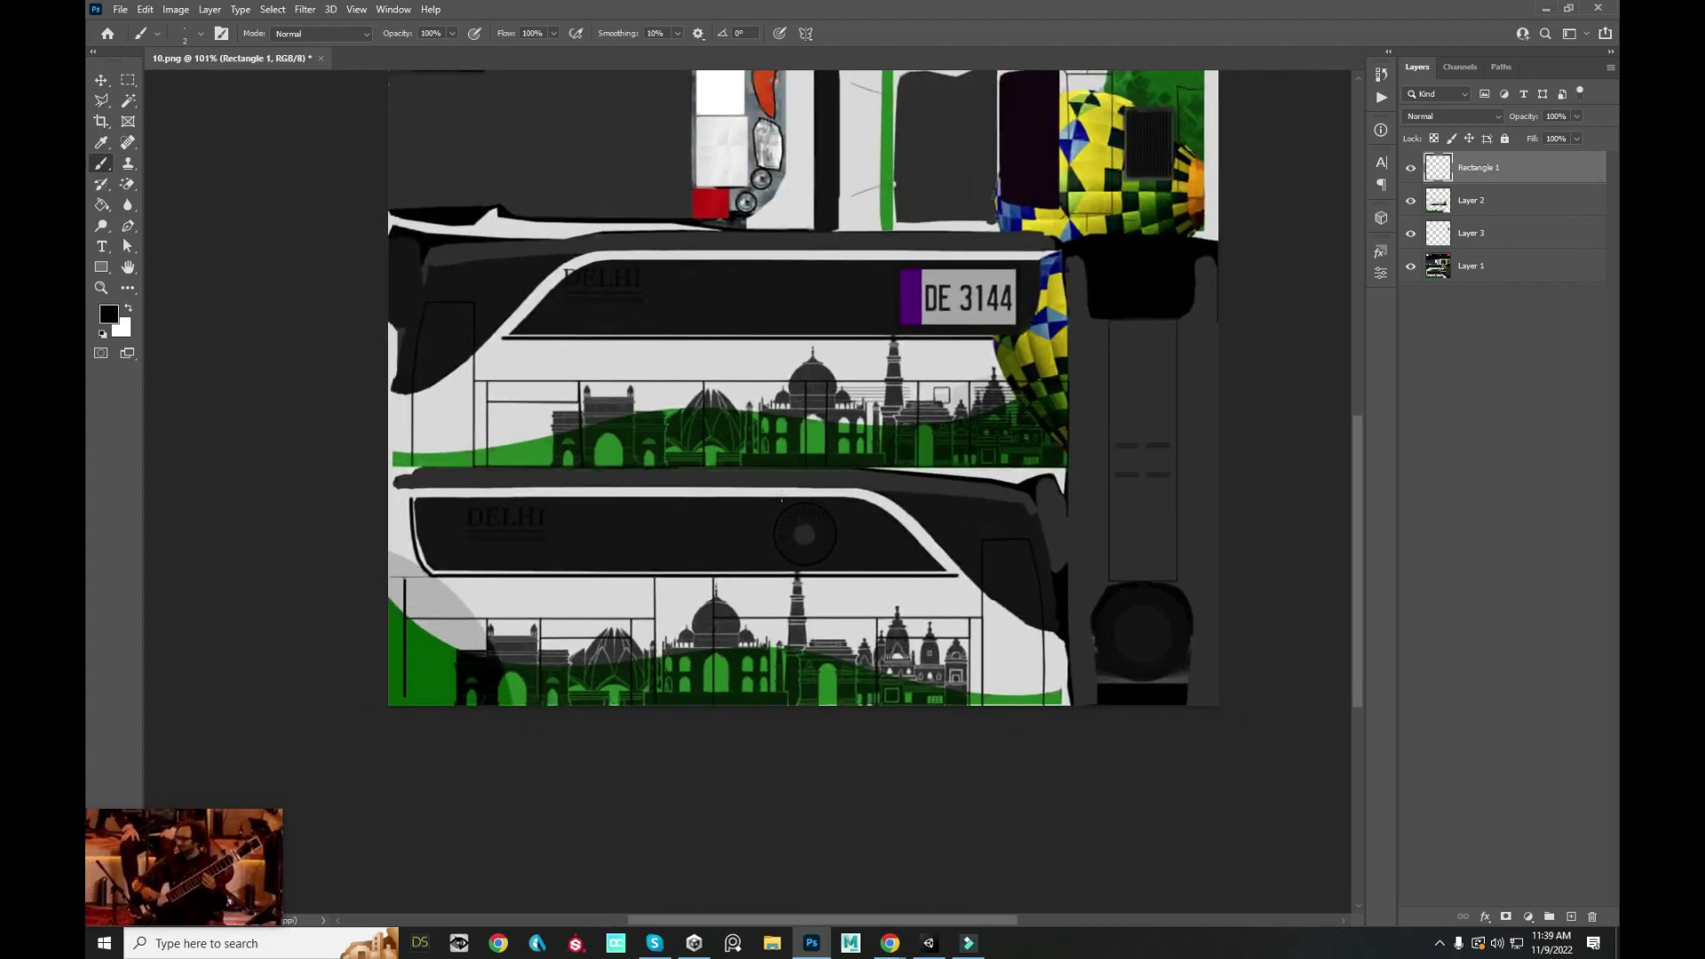
scroll(862, 472, "up", 1)
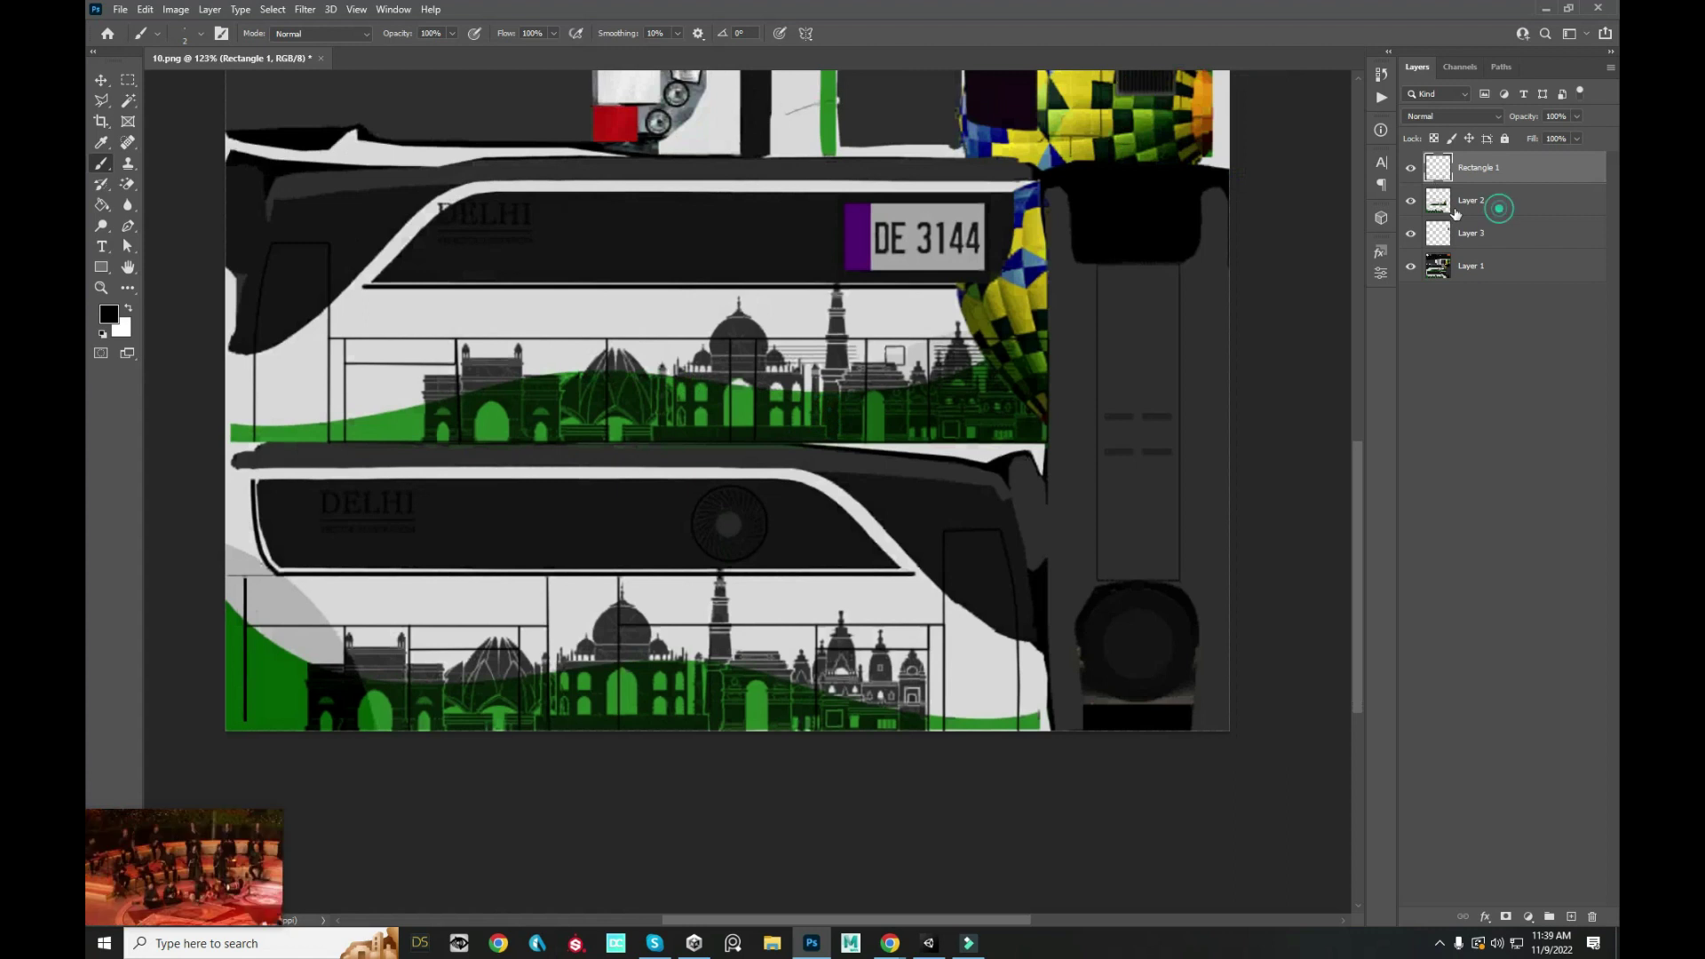
- Select Layer 2 and hide Layer 1's base bus artwork
left_click(1456, 213)
left_click(1412, 273)
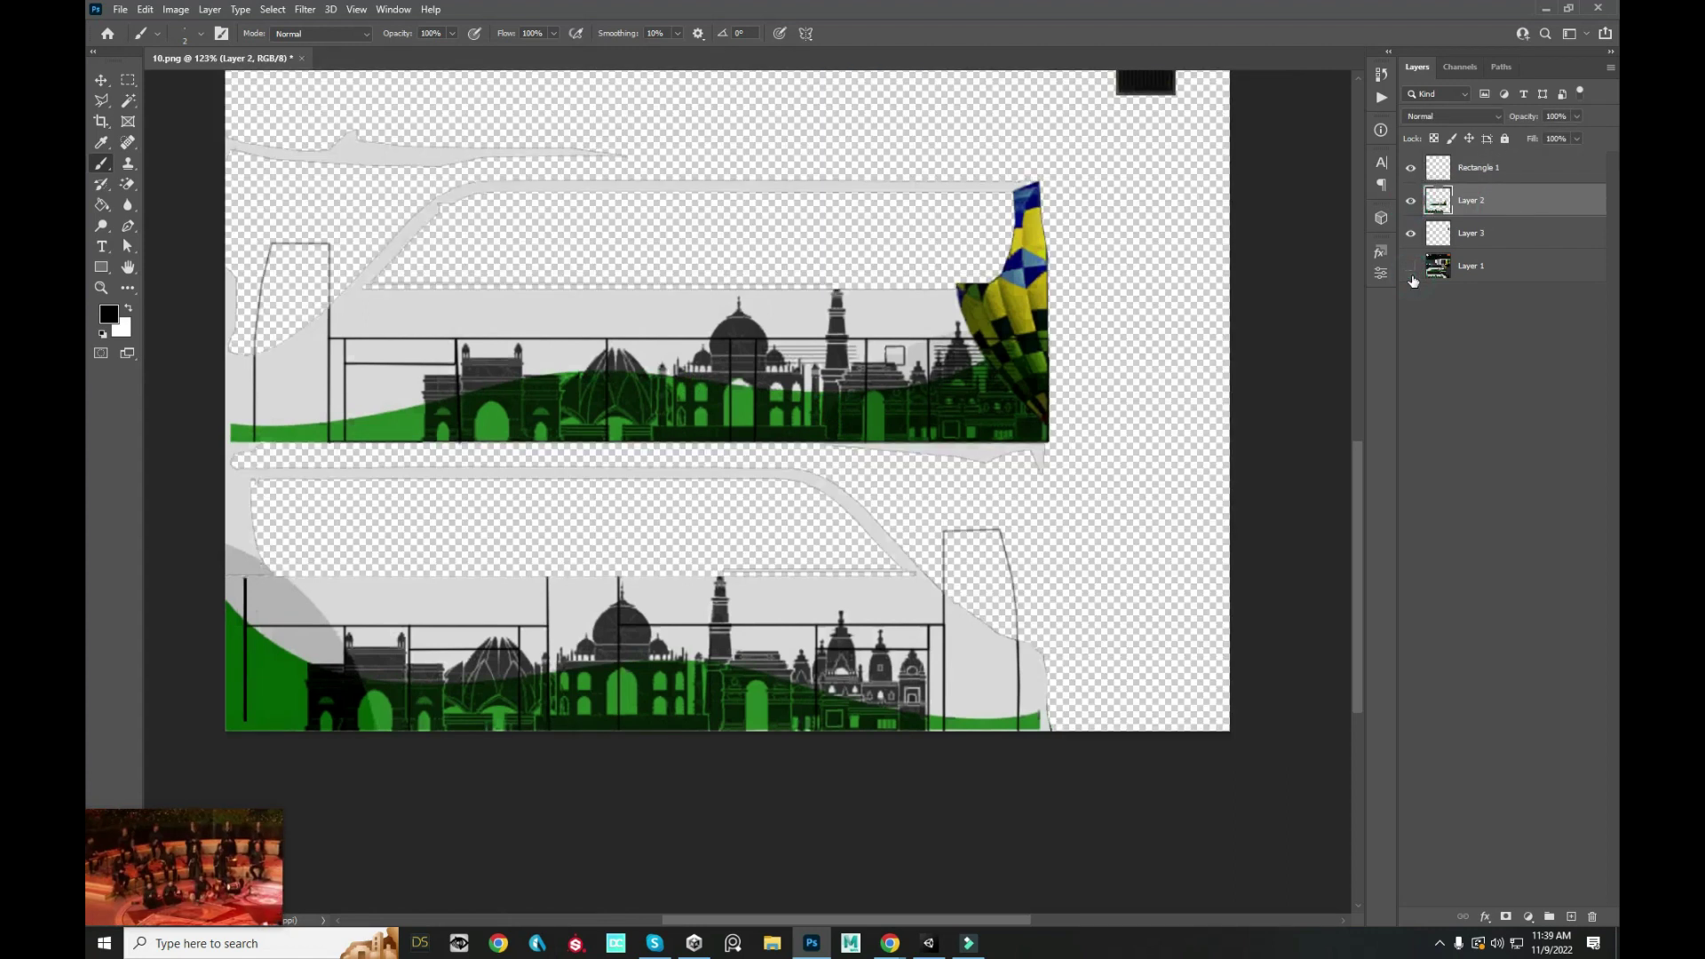
key("v")
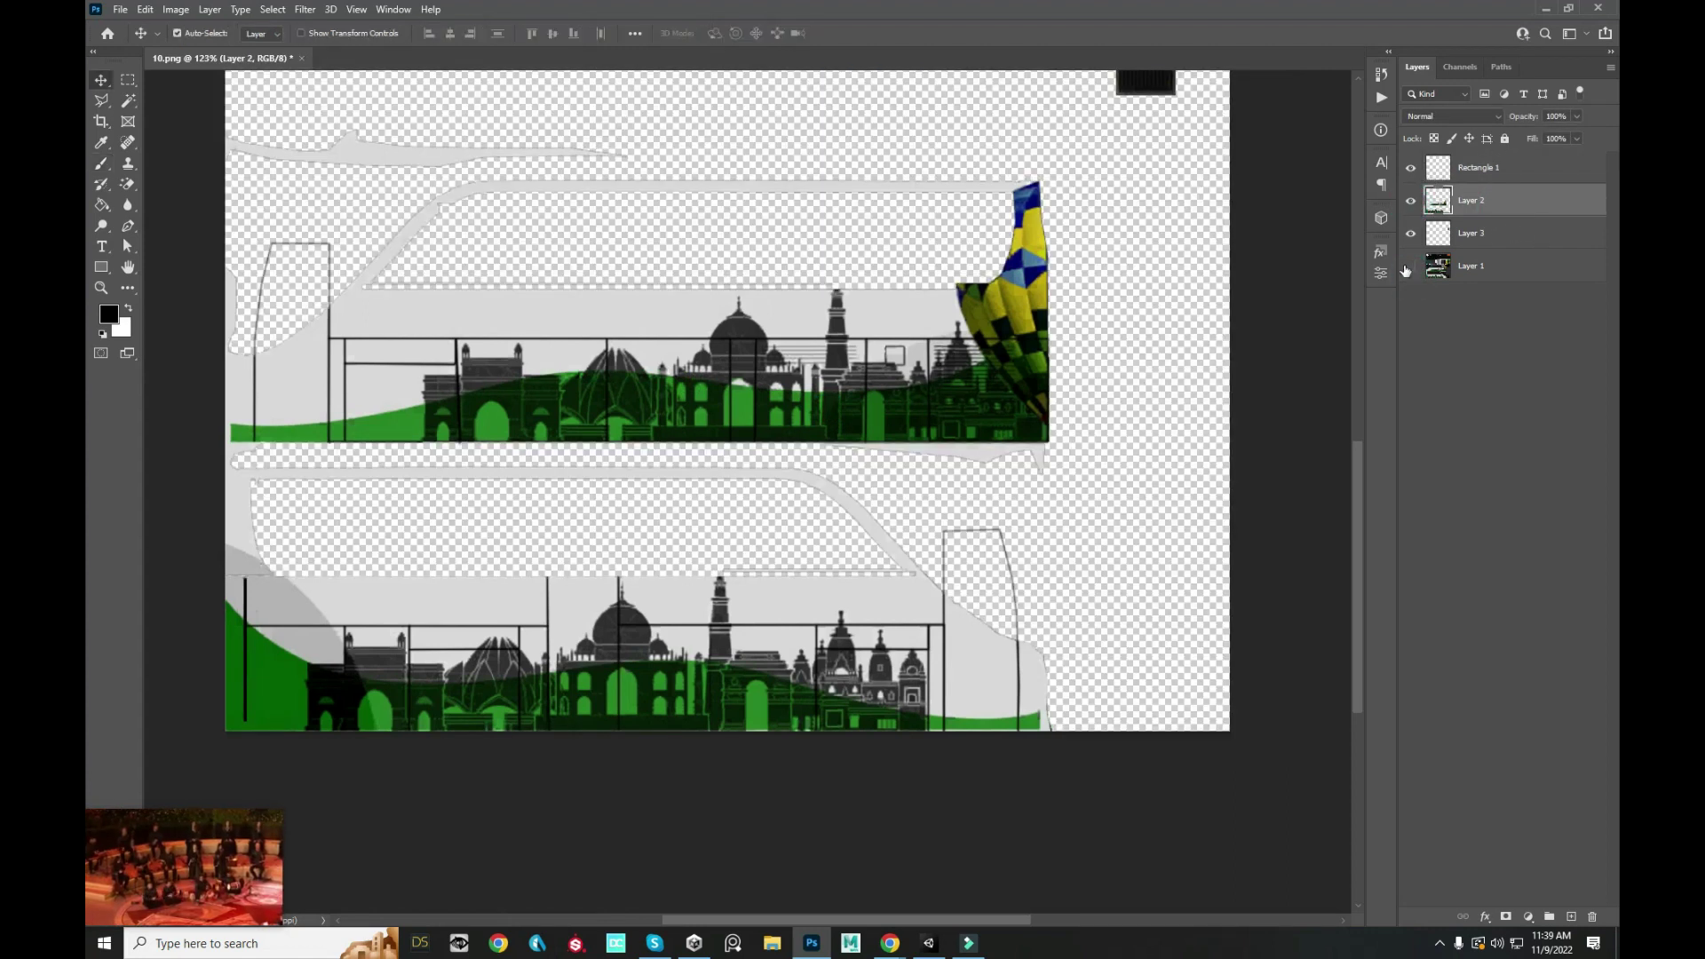
left_click(1412, 236)
- Rename the Rectangle 1 layer to Black
left_click(1497, 167)
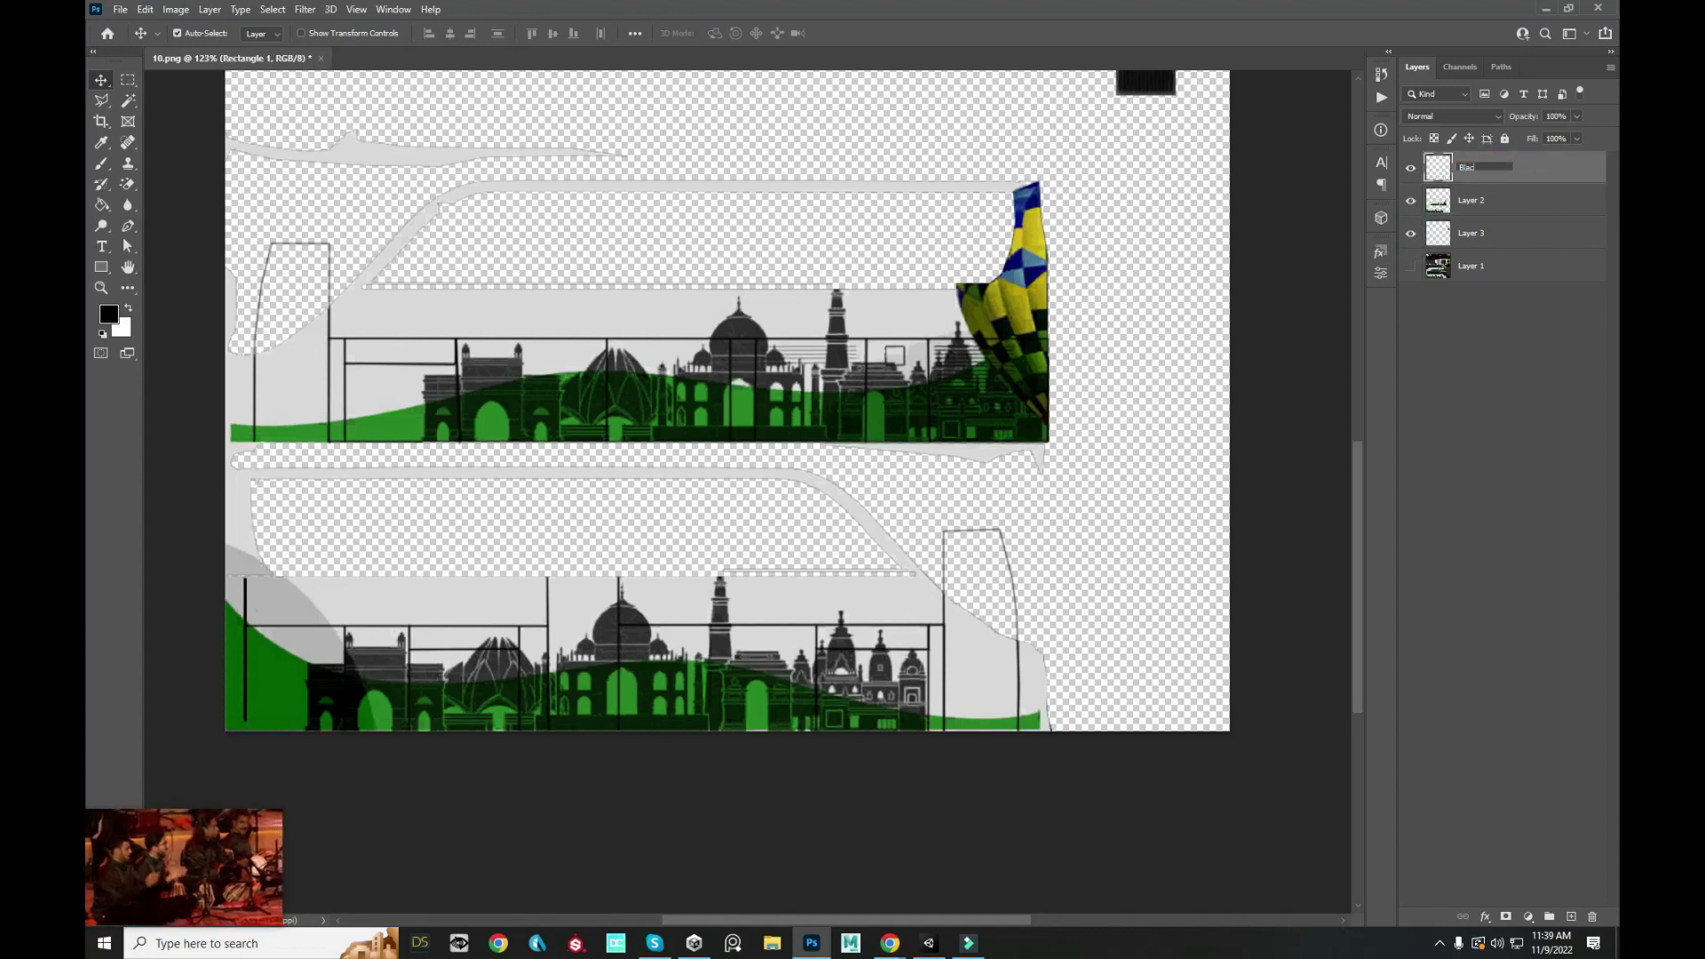
scroll(744, 400, "down", 3)
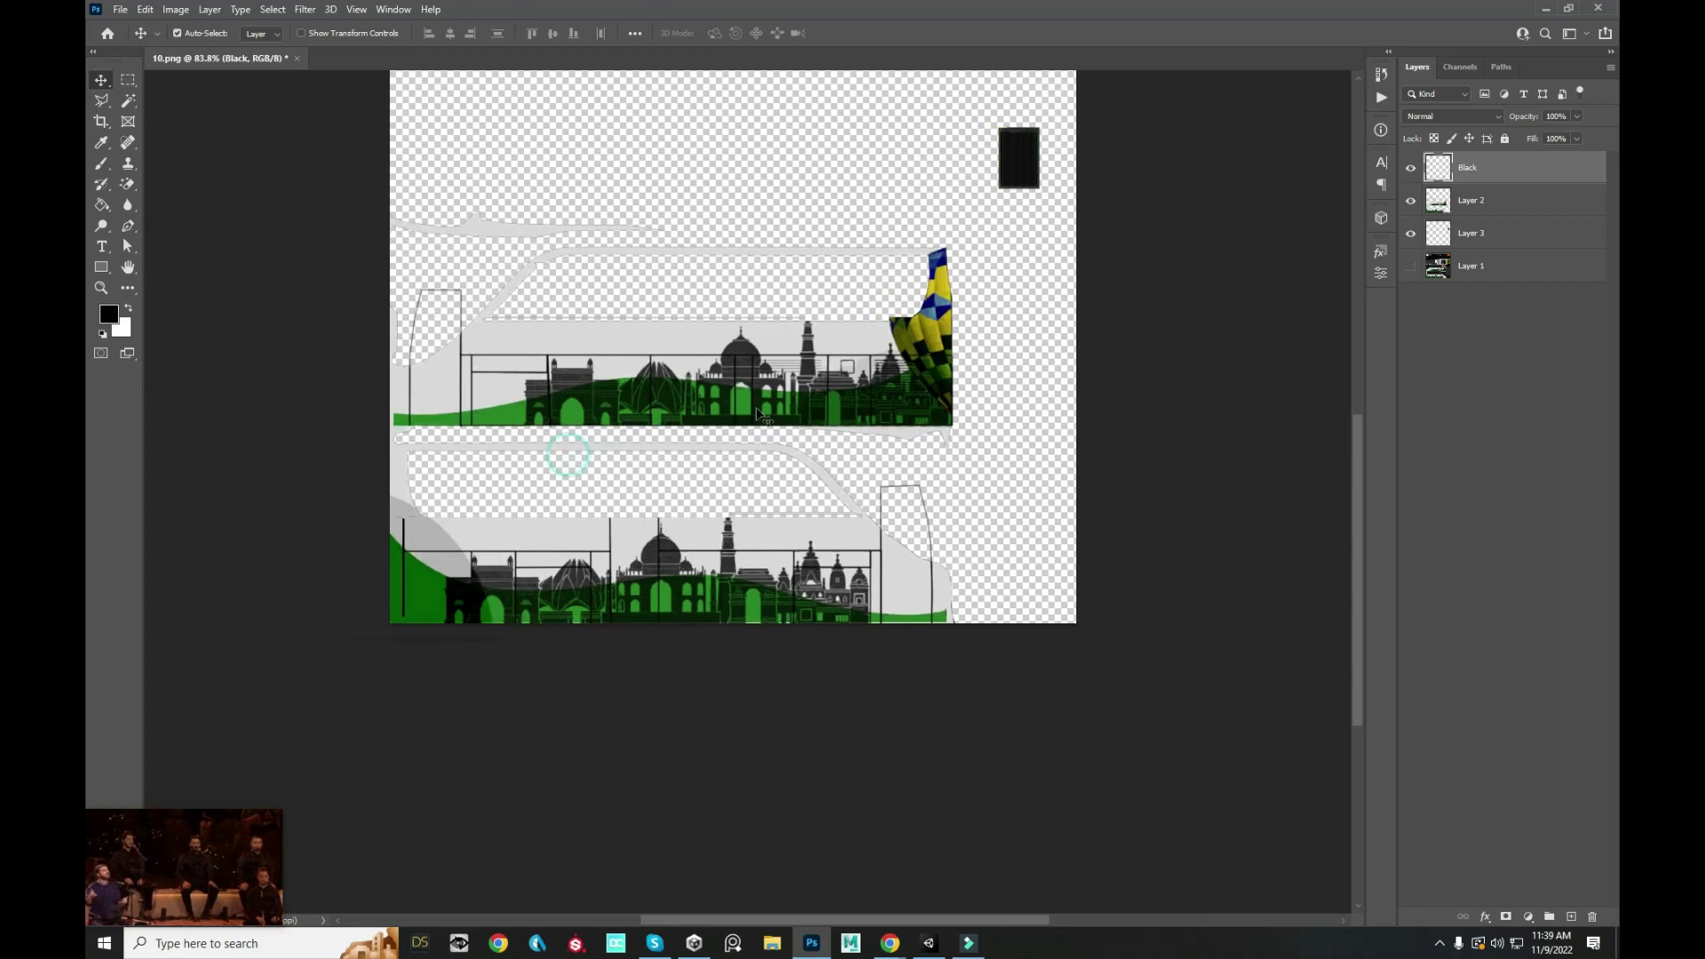
left_click(802, 404)
- Paste the mosque photo and enlarge it to about 129% over the side panels
key("ctrl+v")
mouse_move(764, 356)
left_mouse_down()
mouse_move(654, 472)
mouse_move(627, 450)
left_mouse_up()
key("ctrl+t")
left_click_drag(836, 292, 956, 240)
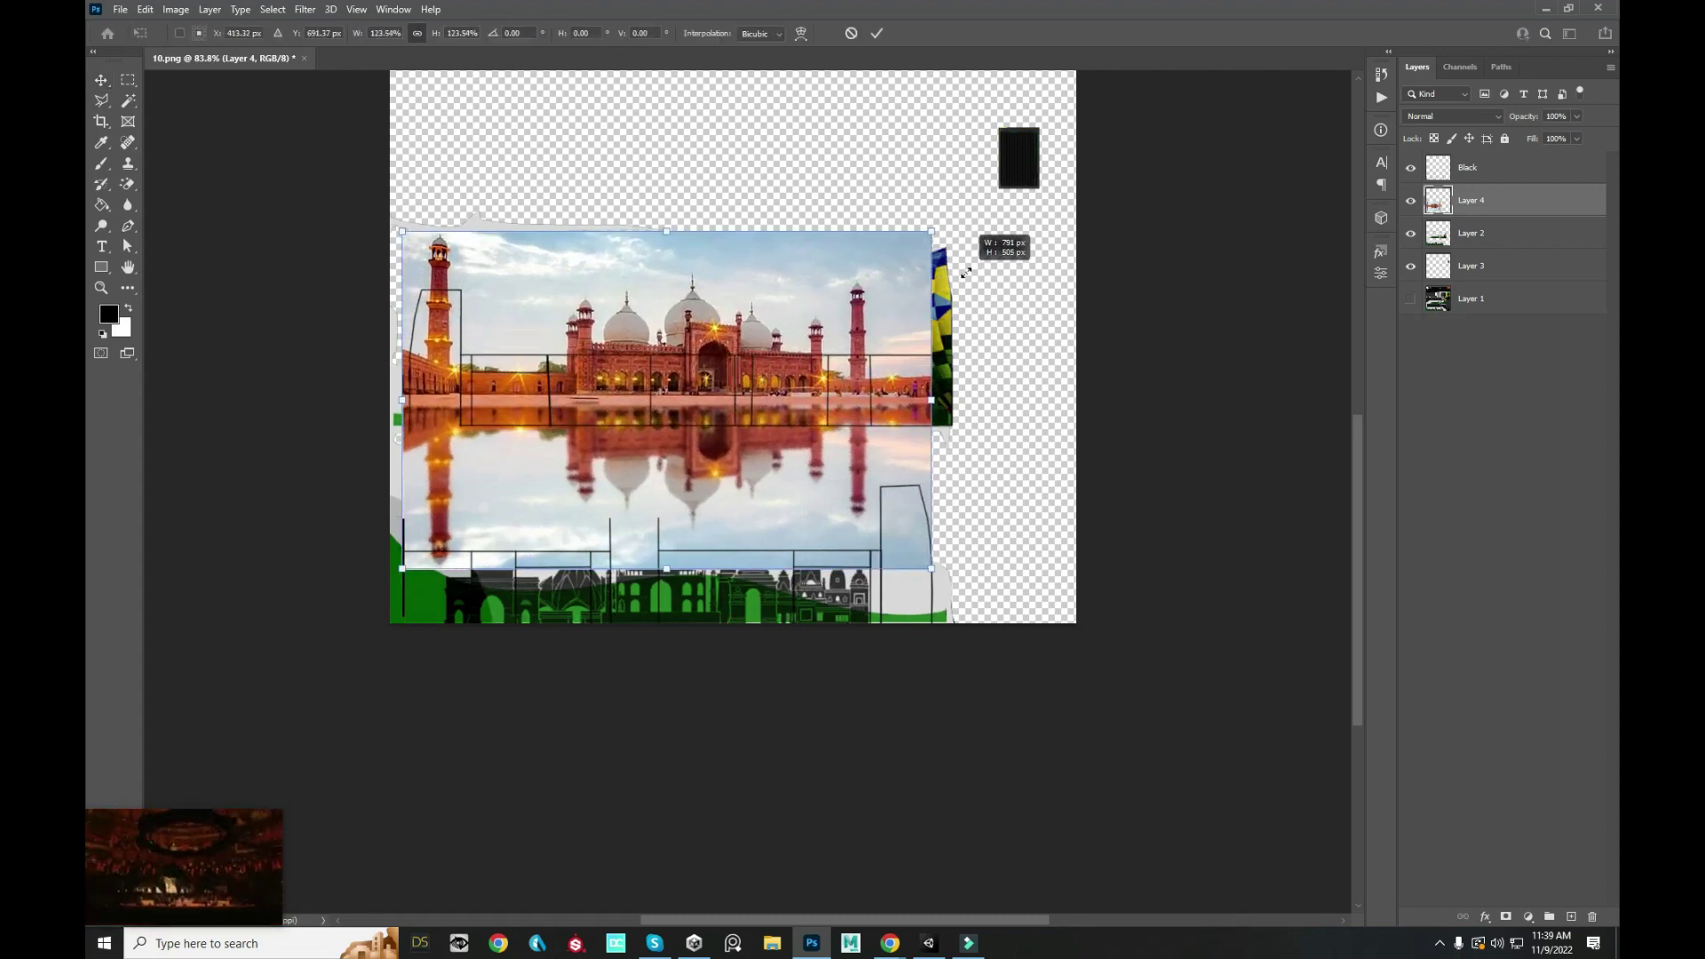
left_click_drag(838, 342, 835, 362)
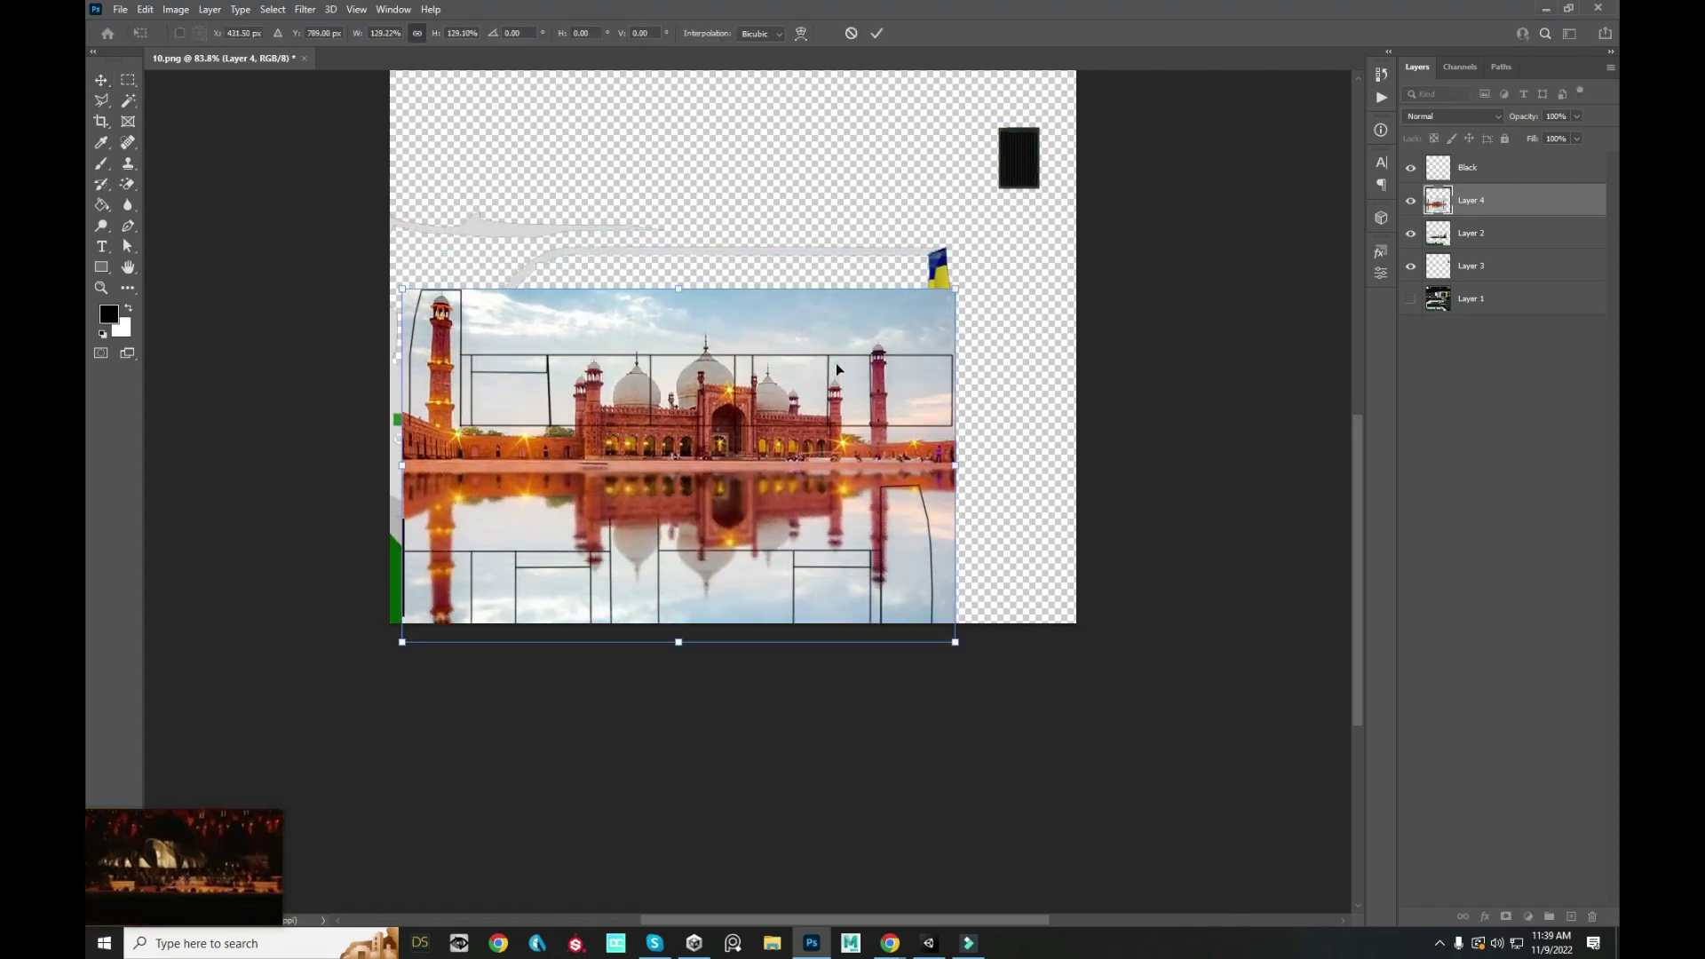
key("Return")
- Clip the photo to the panel shapes, shrink it to about 79%, and reposition it
left_click(1480, 215, "alt")
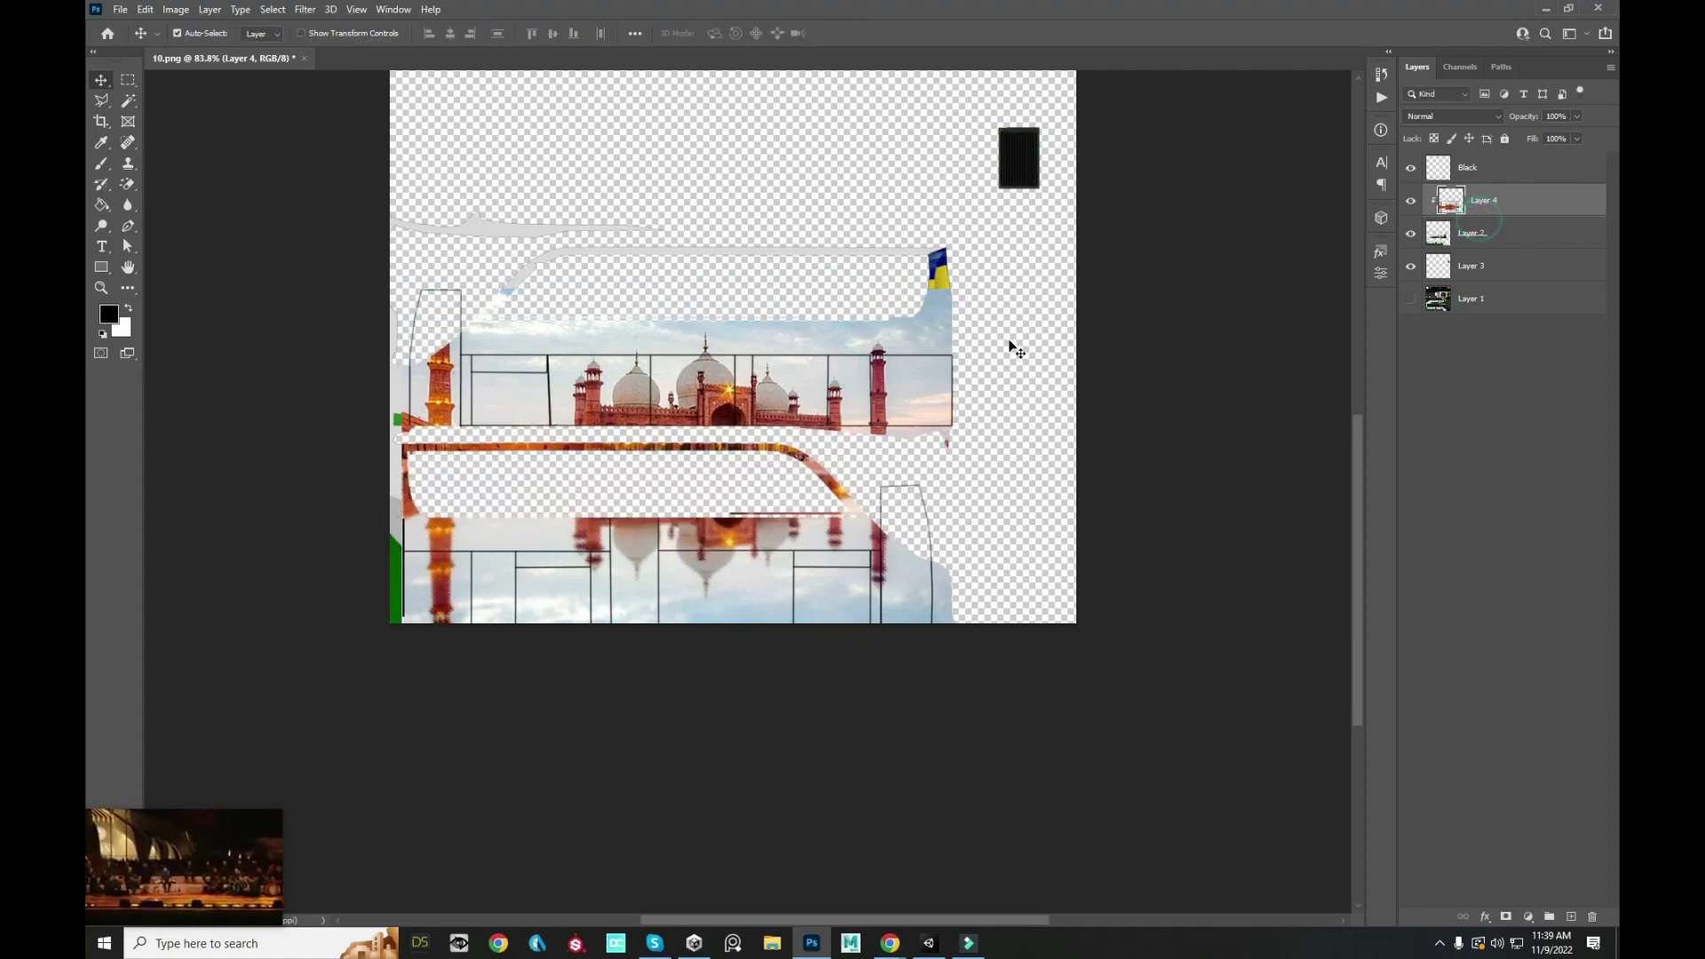
scroll(995, 400, "up", 1)
scroll(995, 444, "up", 1)
key("ctrl+t")
scroll(835, 451, "down", 2)
mouse_move(847, 526)
left_mouse_down()
mouse_move(982, 487)
mouse_move(979, 533)
left_mouse_up()
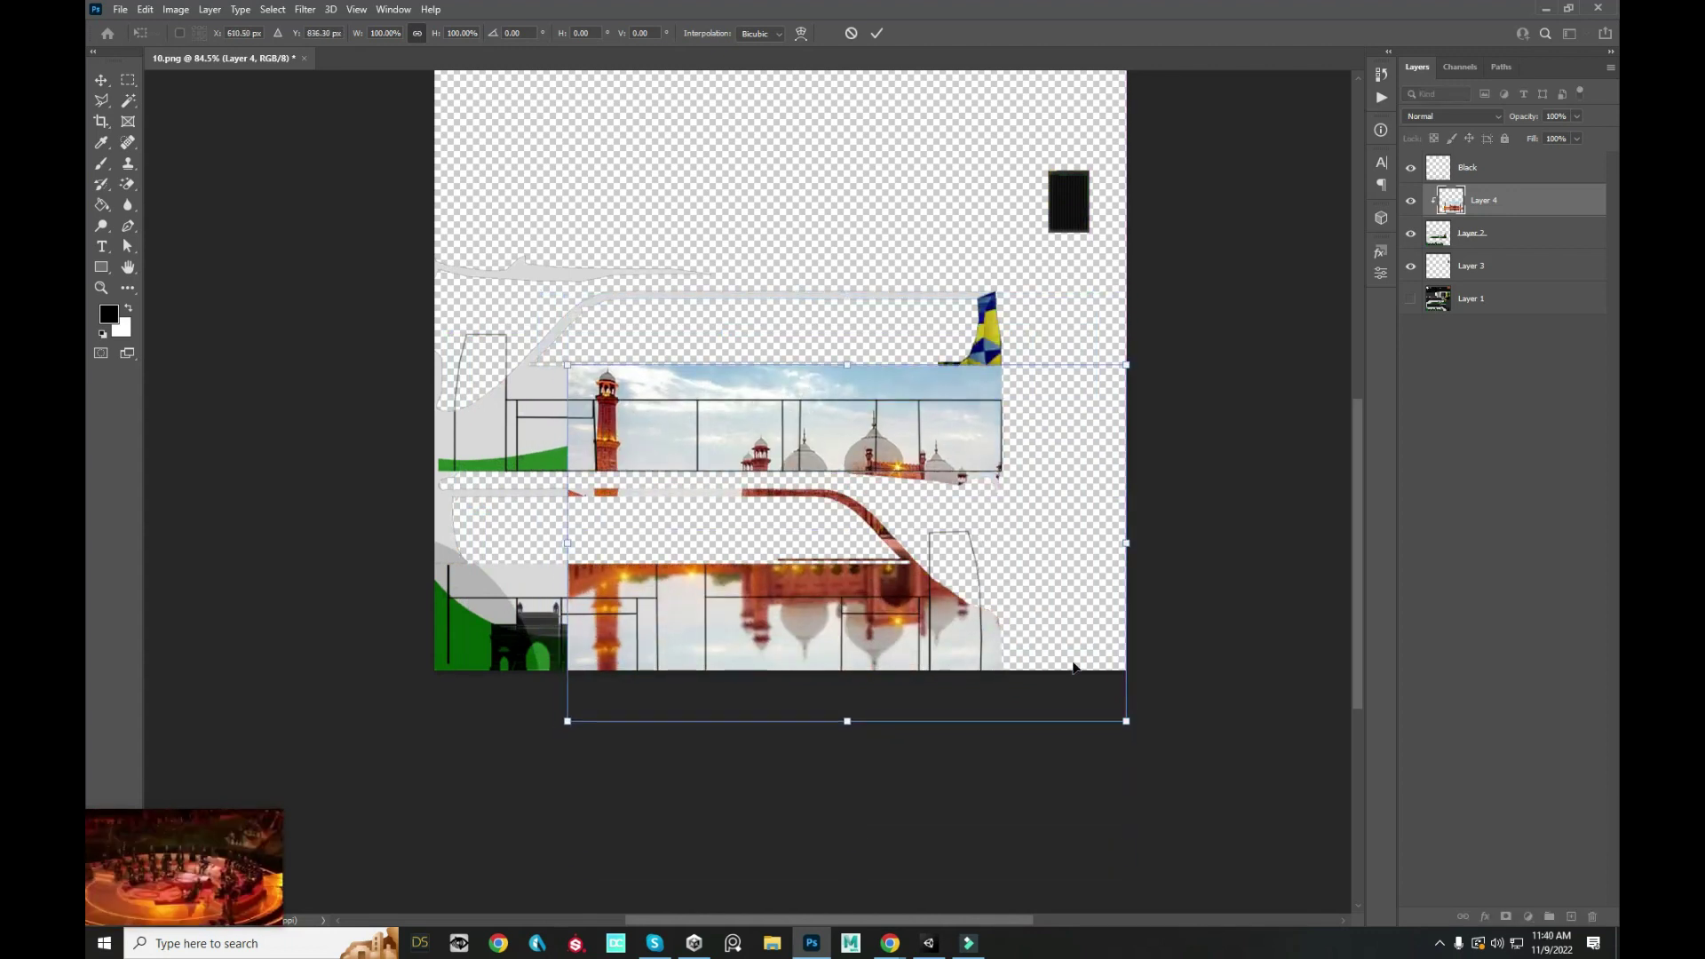
left_click_drag(1126, 721, 1024, 620)
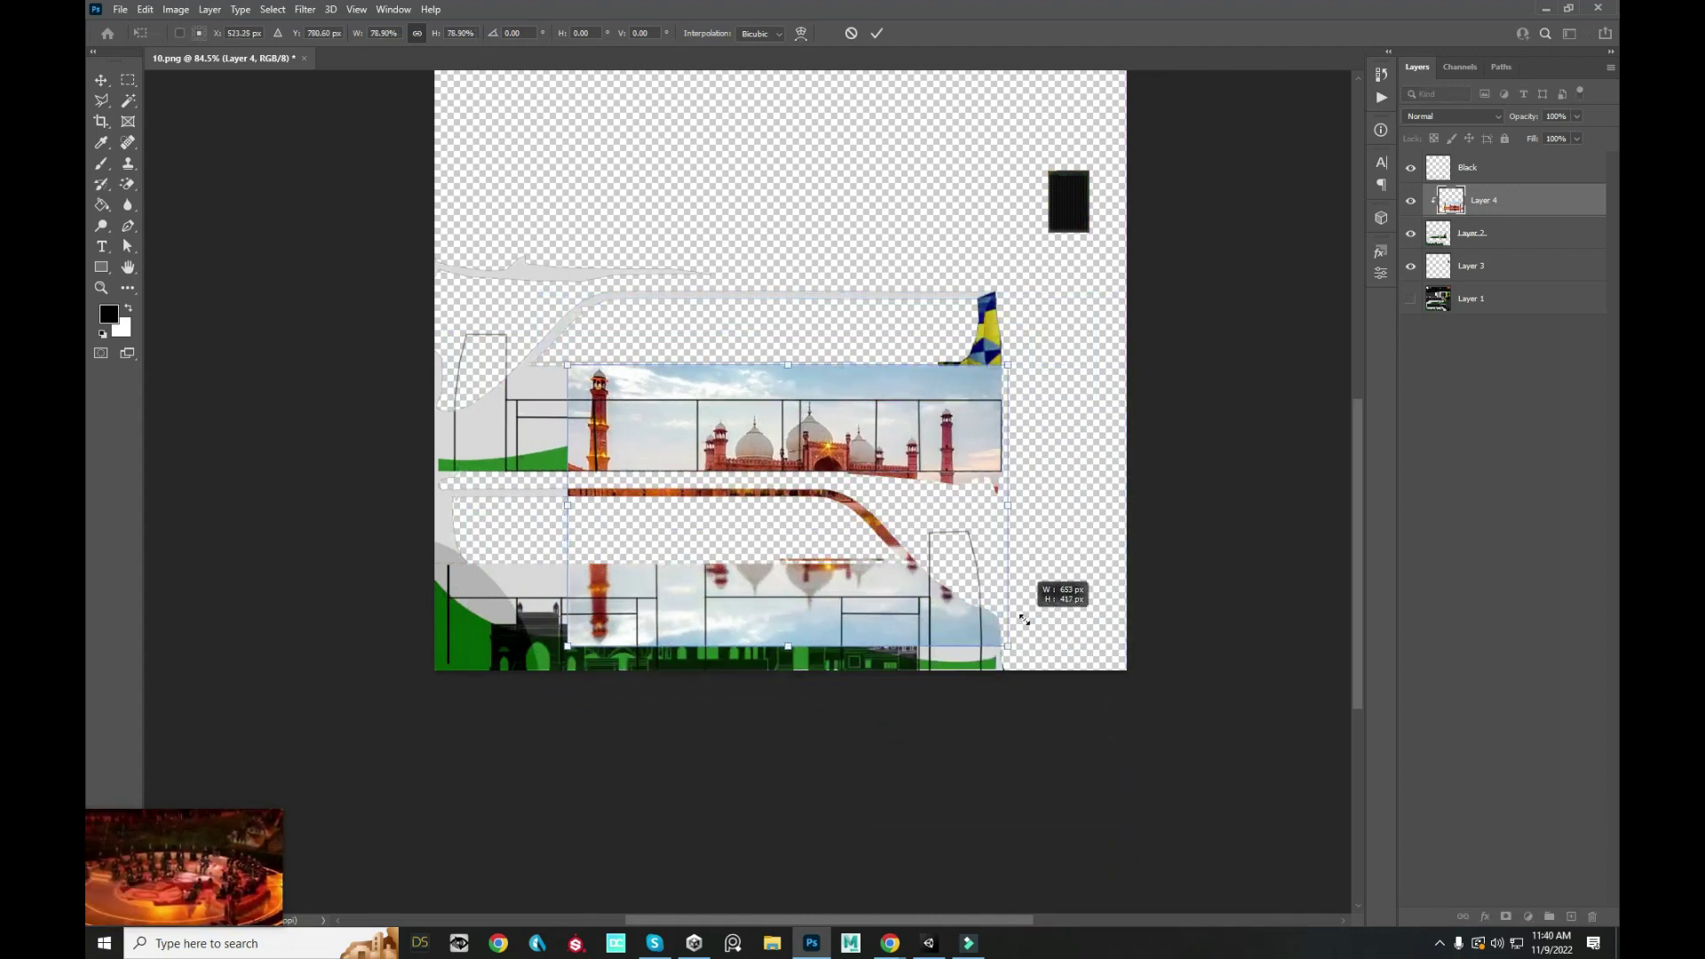
double_click(935, 568)
left_click_drag(800, 411, 837, 405)
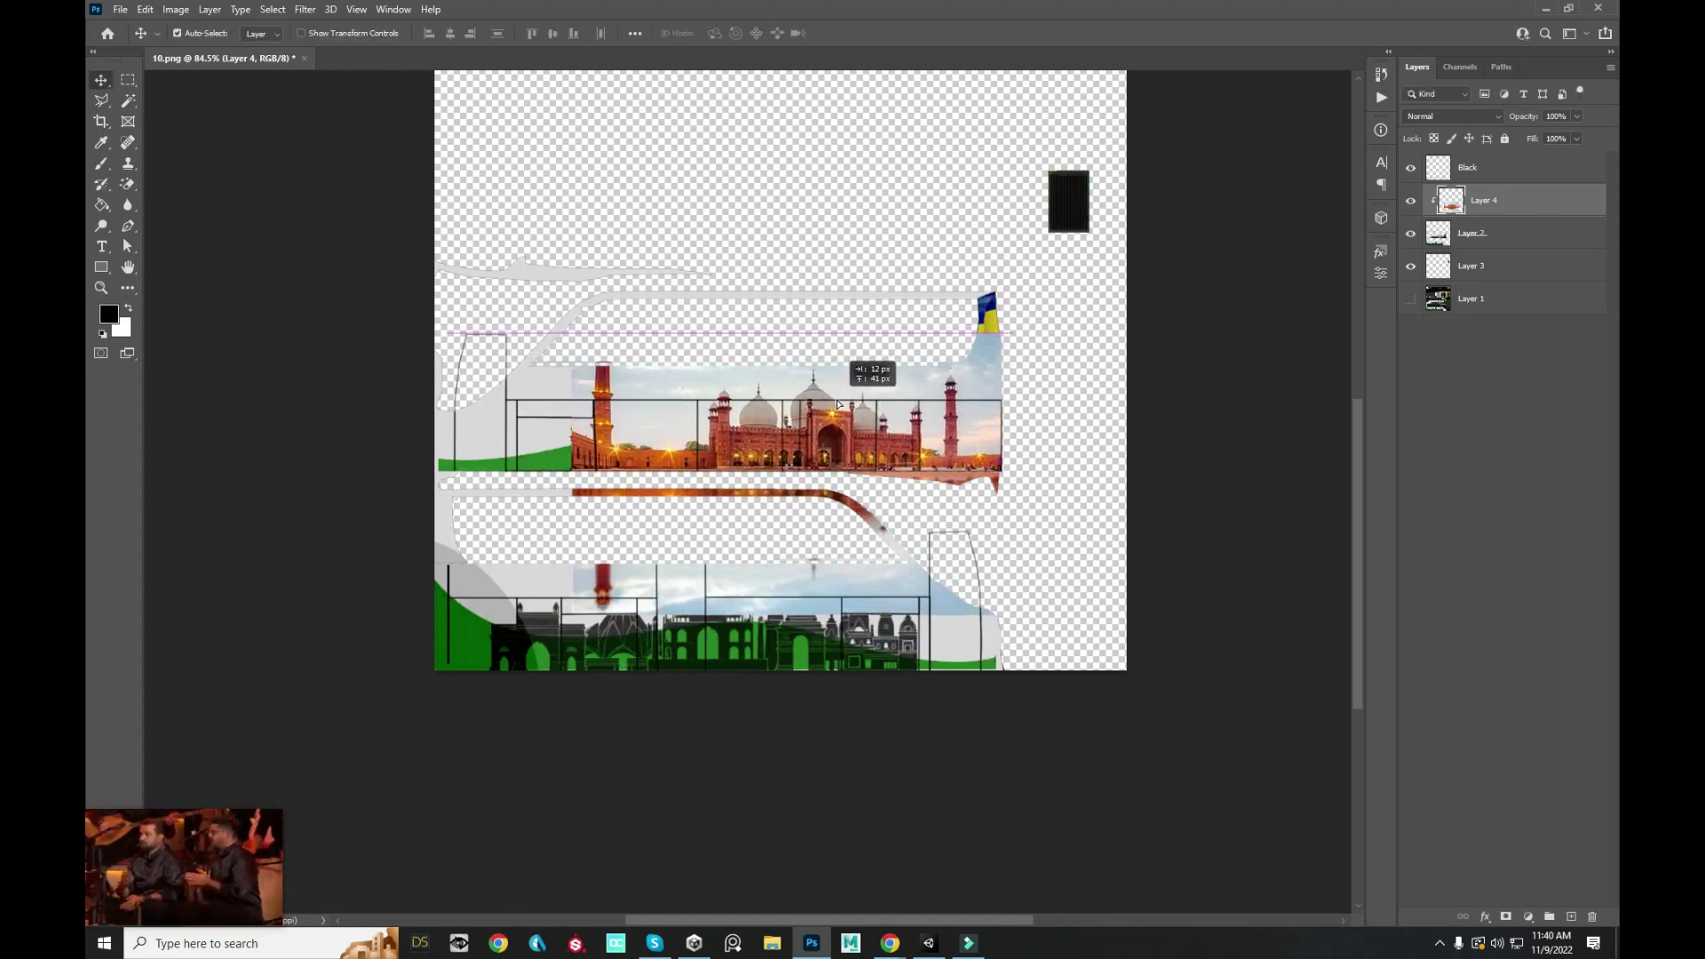
left_click(837, 405)
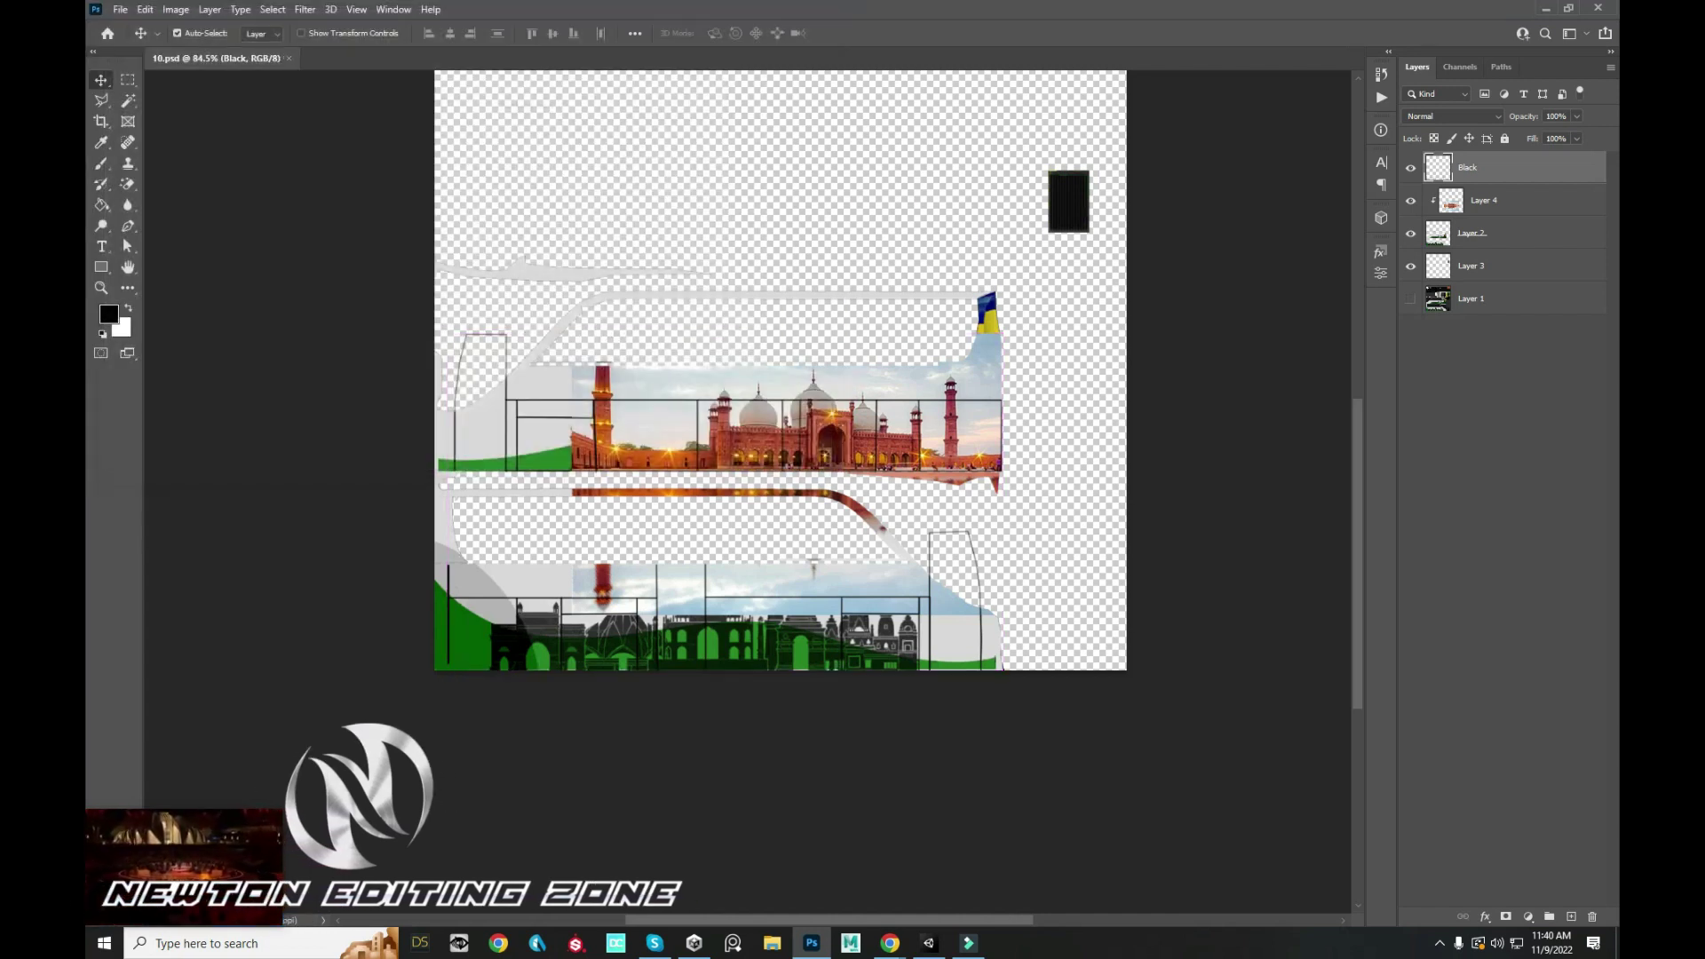
key("alt+Tab")
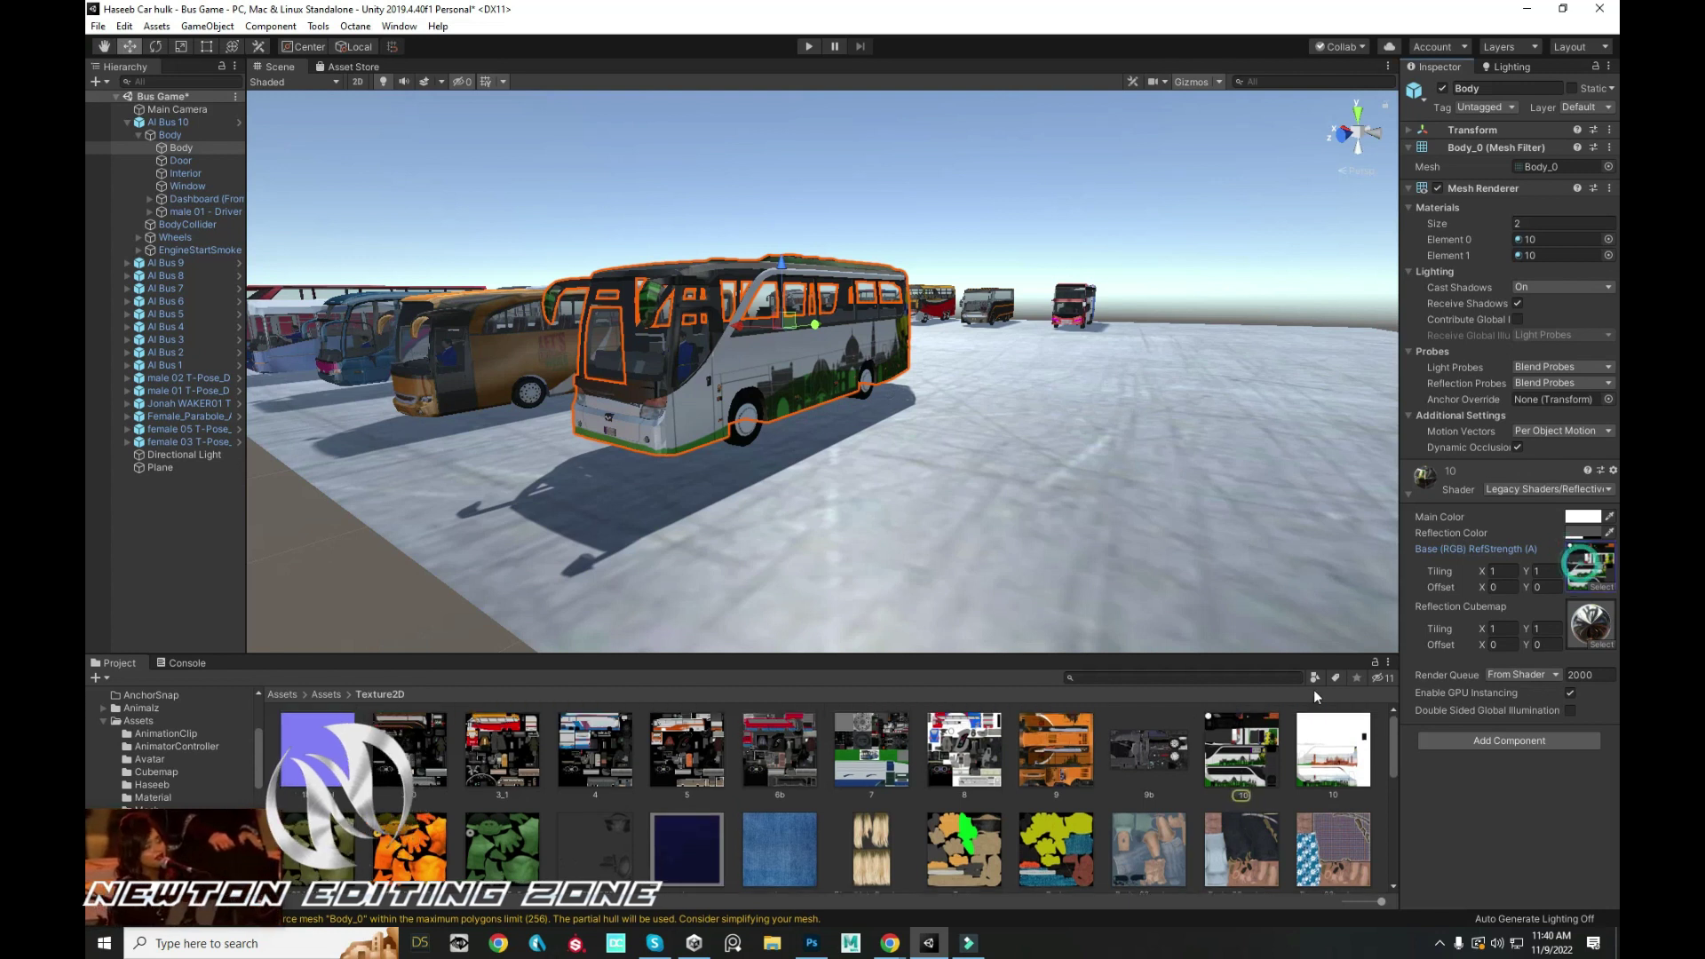
- Orbit Unity's camera close to the bus side to check the mosque texture, then return to Photoshop
mouse_move(799, 355)
left_mouse_down()
mouse_move(687, 316)
mouse_move(897, 407)
mouse_move(764, 418)
left_mouse_up()
key("alt+Tab")
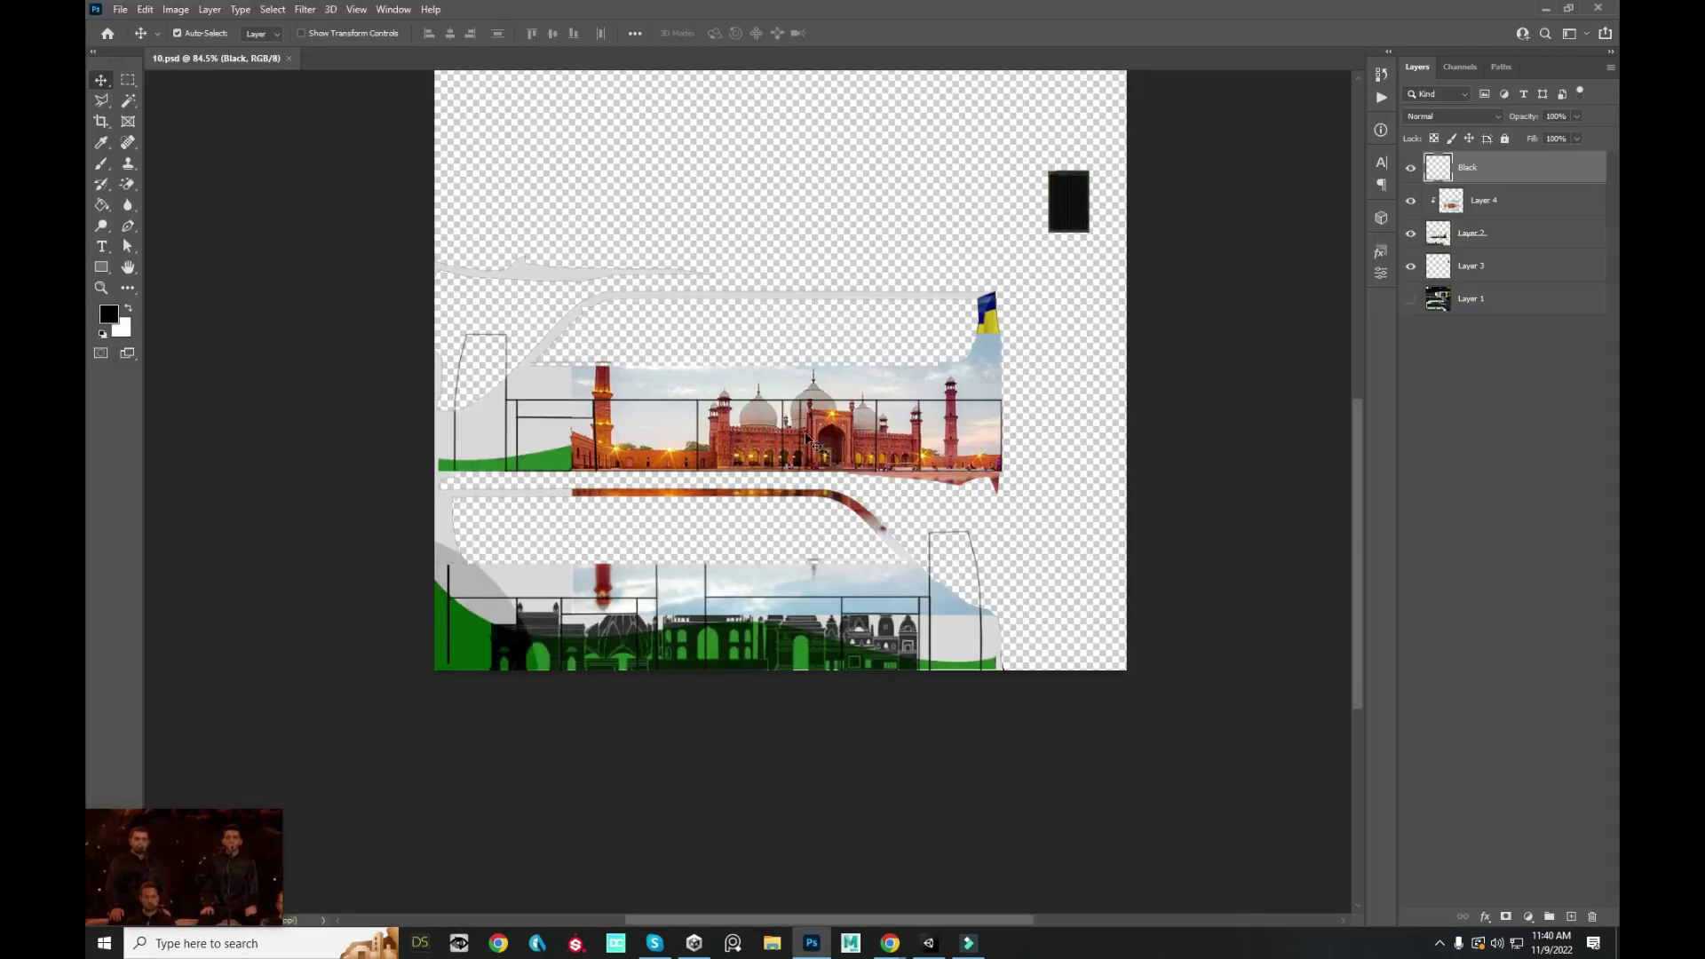
- Check the mosque photo by toggling its visibility, then drag a copy toward the panel's left end
left_click(1409, 172)
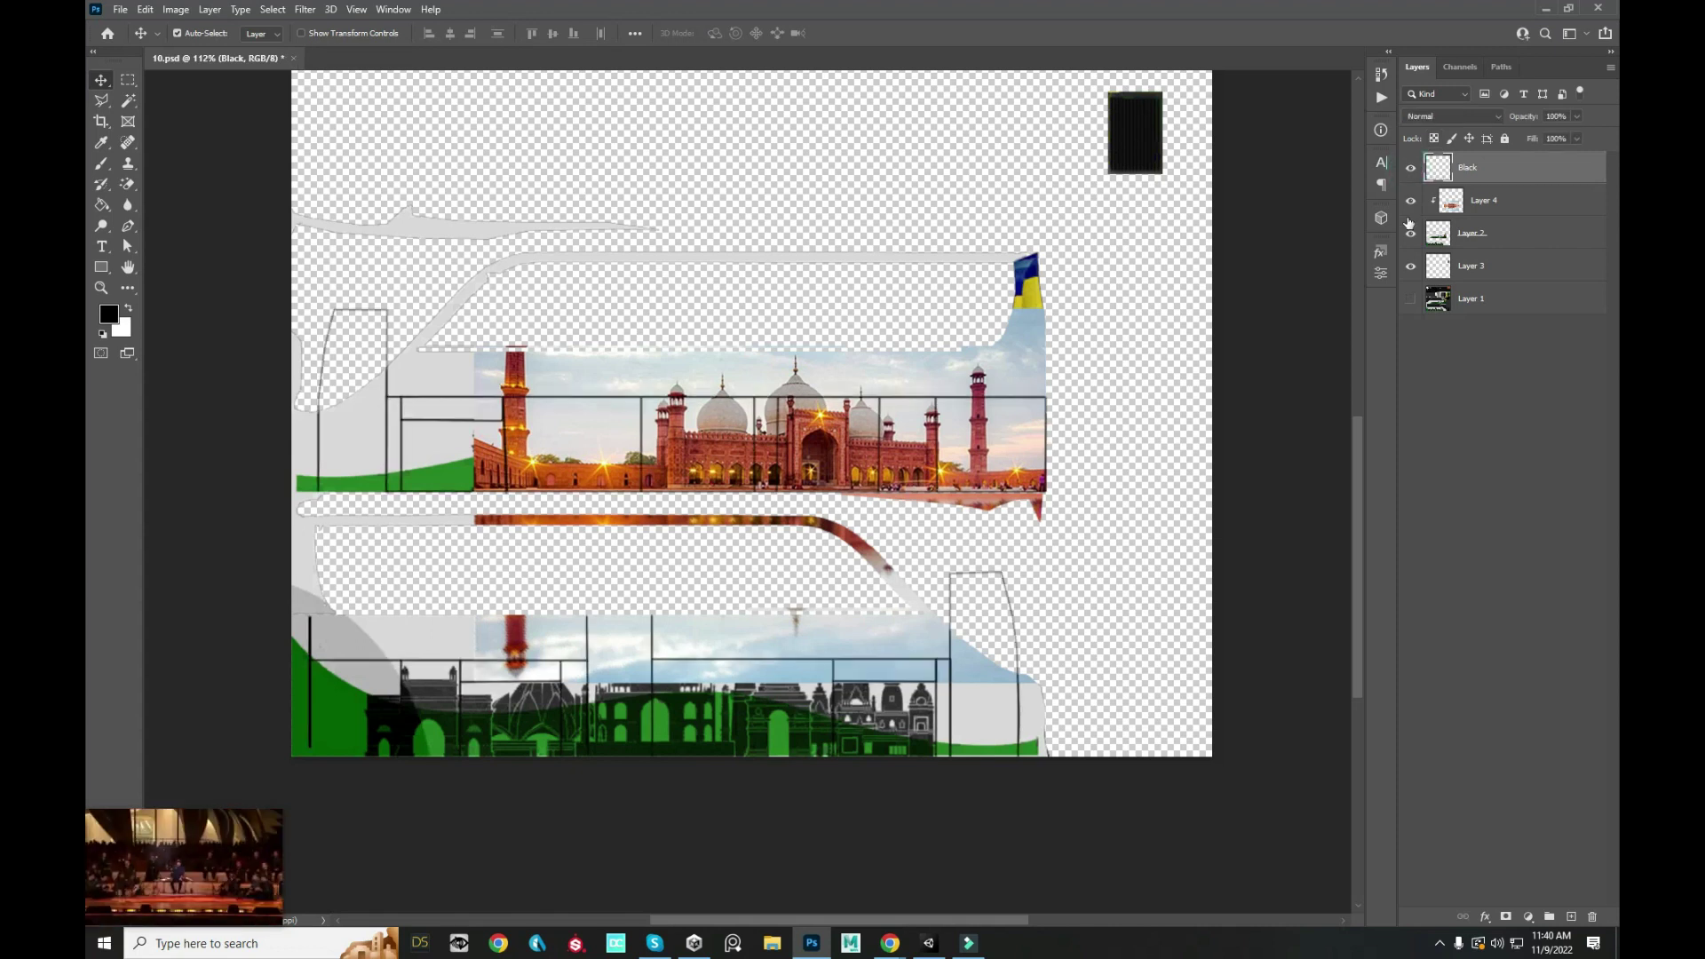
left_click(1411, 200)
left_click(1411, 201)
scroll(628, 431, "up", 1)
left_click_drag(628, 432, 1013, 401)
mouse_move(1138, 348)
left_mouse_down()
mouse_move(523, 334)
mouse_move(826, 407)
mouse_move(737, 423)
mouse_move(771, 416)
left_mouse_up()
scroll(824, 408, "up", 3)
- Flip the copied mosque photo horizontally and place it at the panel's left end
key("ctrl+t")
right_click(771, 416)
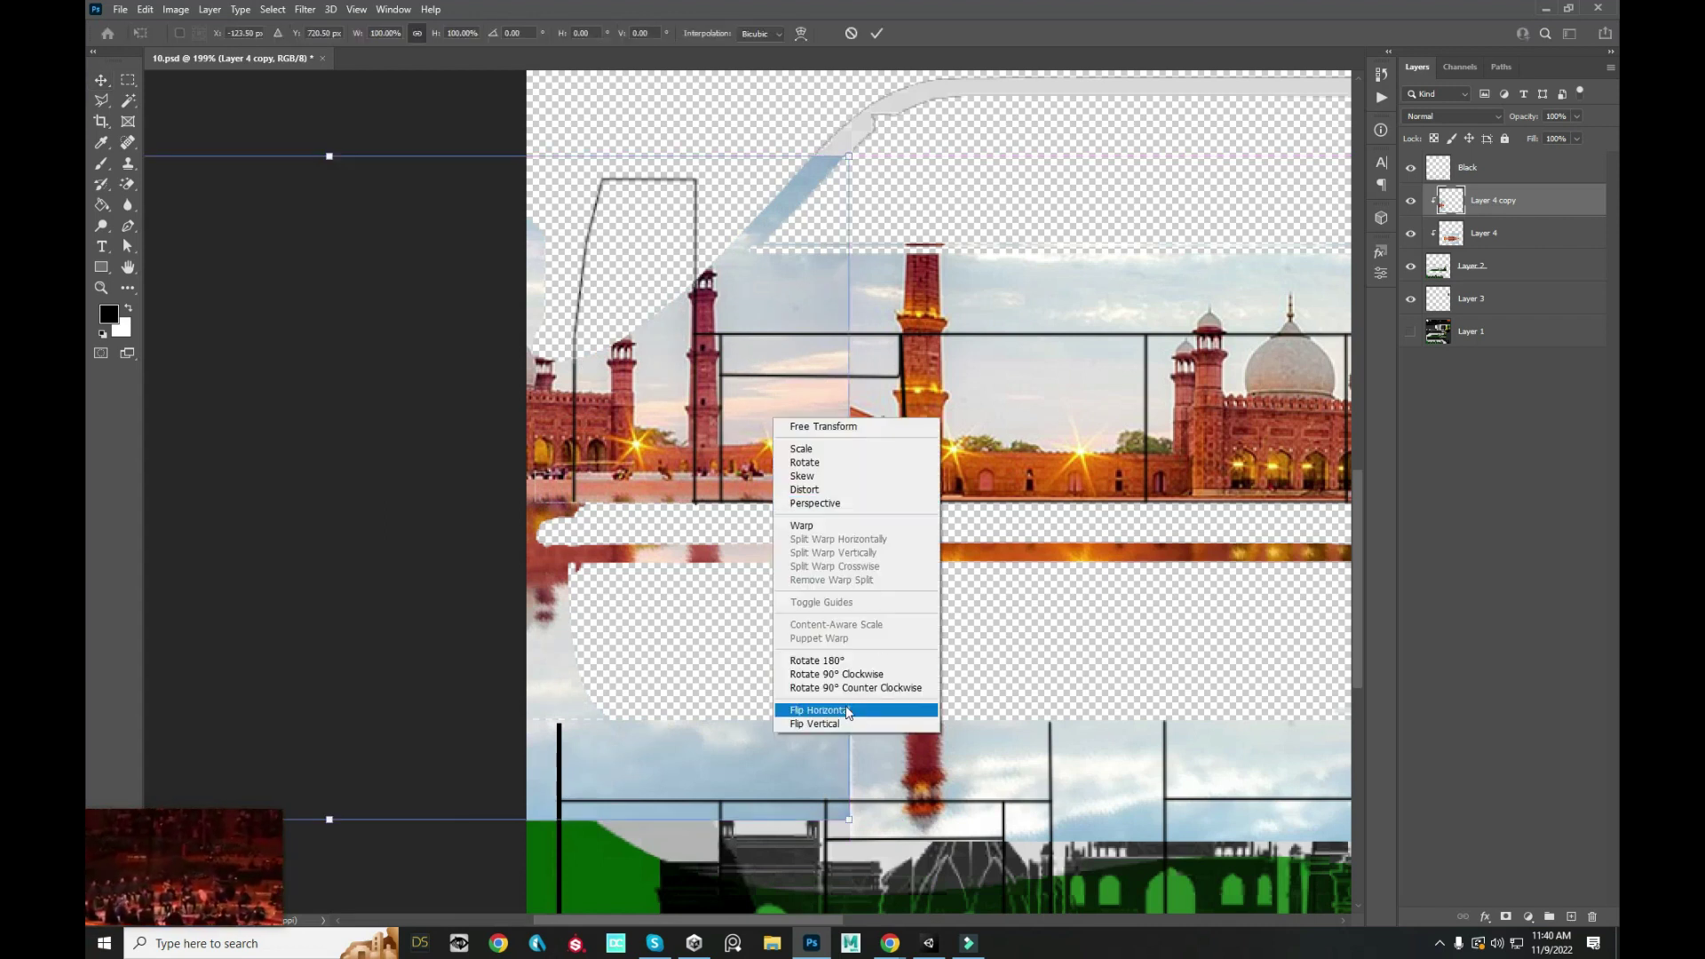
left_click(848, 710)
scroll(826, 444, "down", 2)
left_click_drag(771, 470, 781, 487)
key("Return")
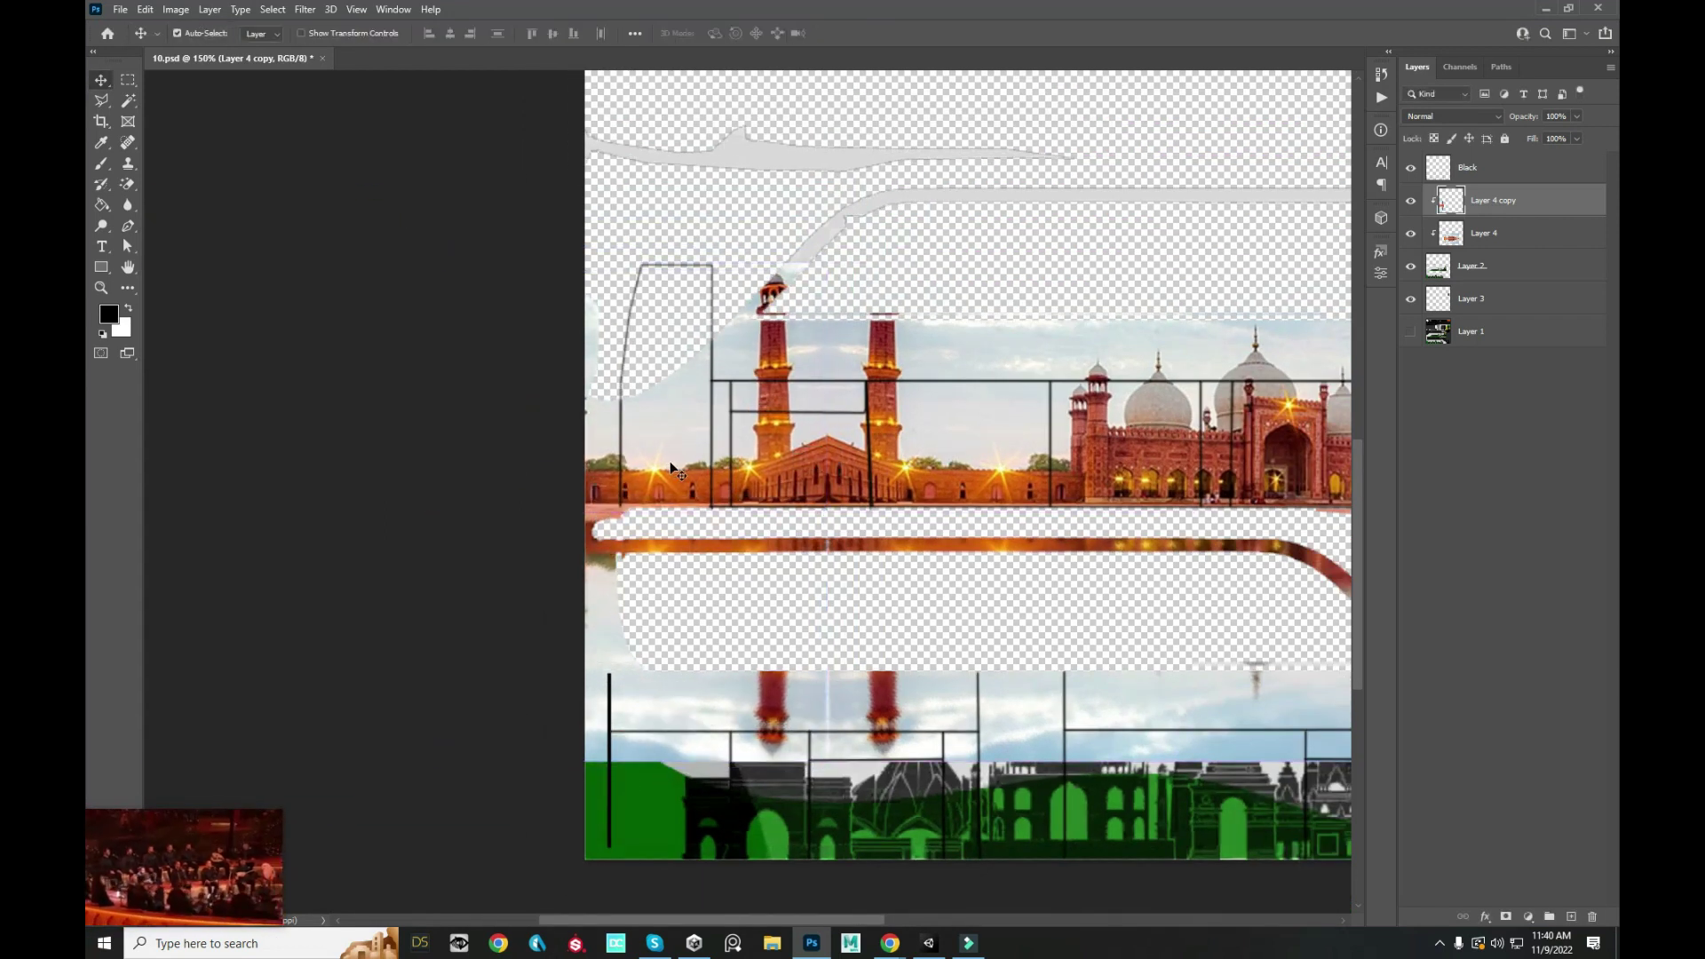
- Reposition the original mosque photo, Layer 4, along the upper panel
scroll(670, 461, "down", 3)
scroll(799, 436, "down", 3)
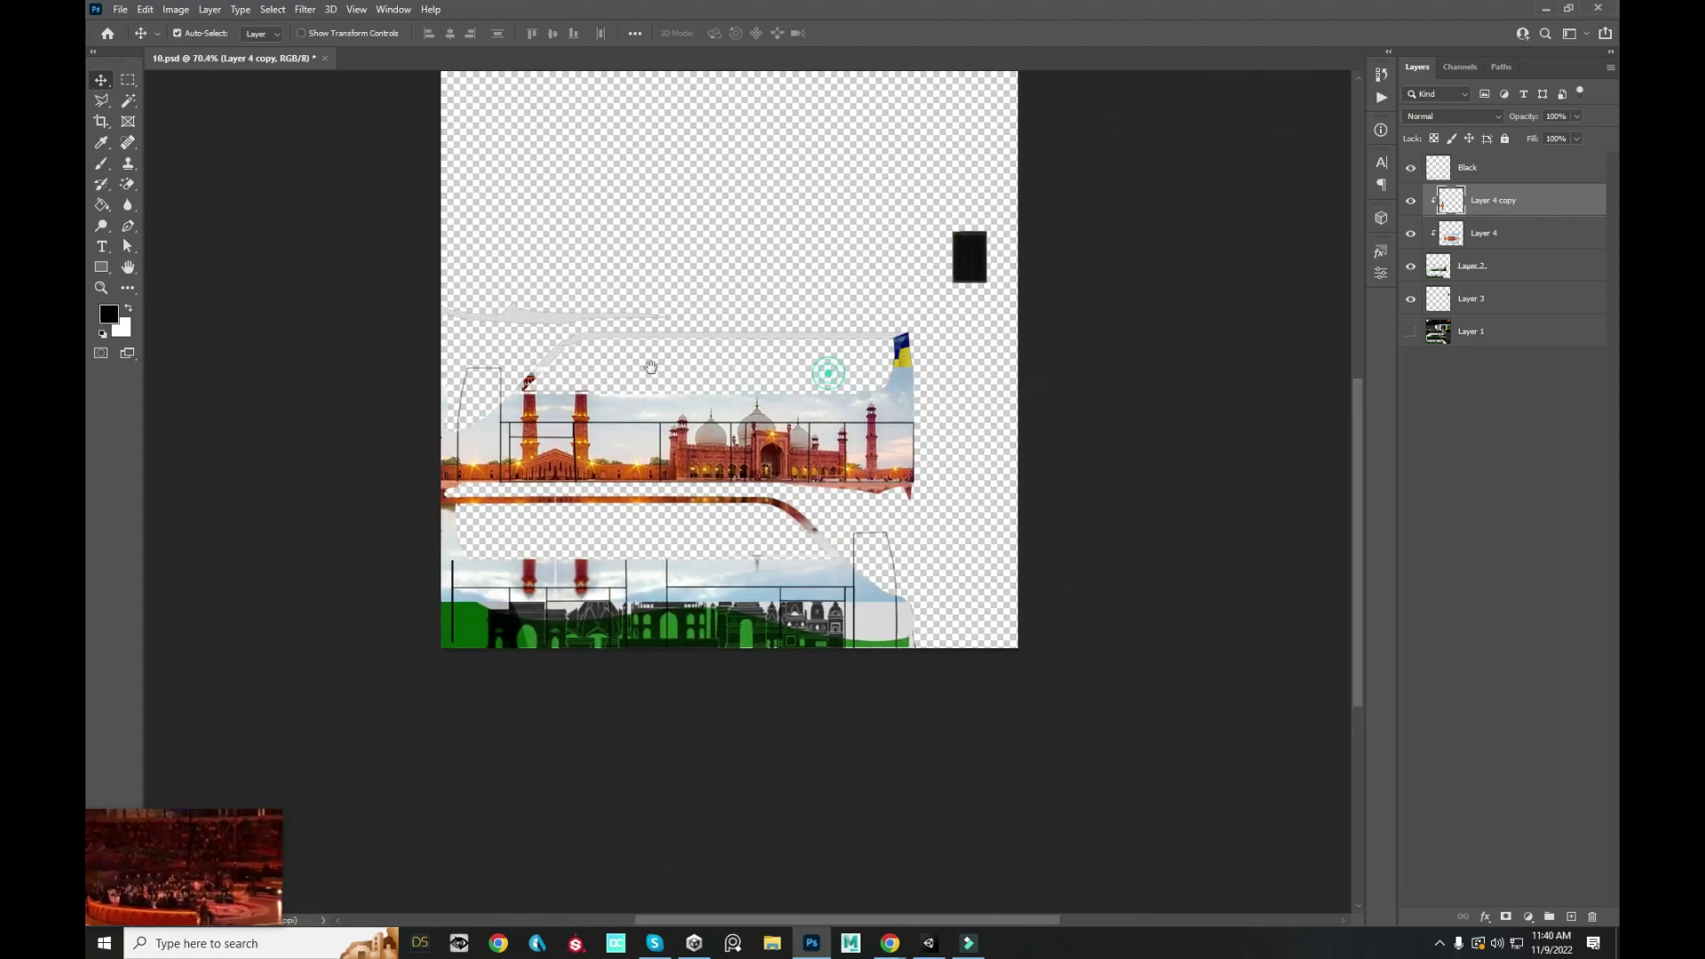
left_click(902, 402, "ctrl")
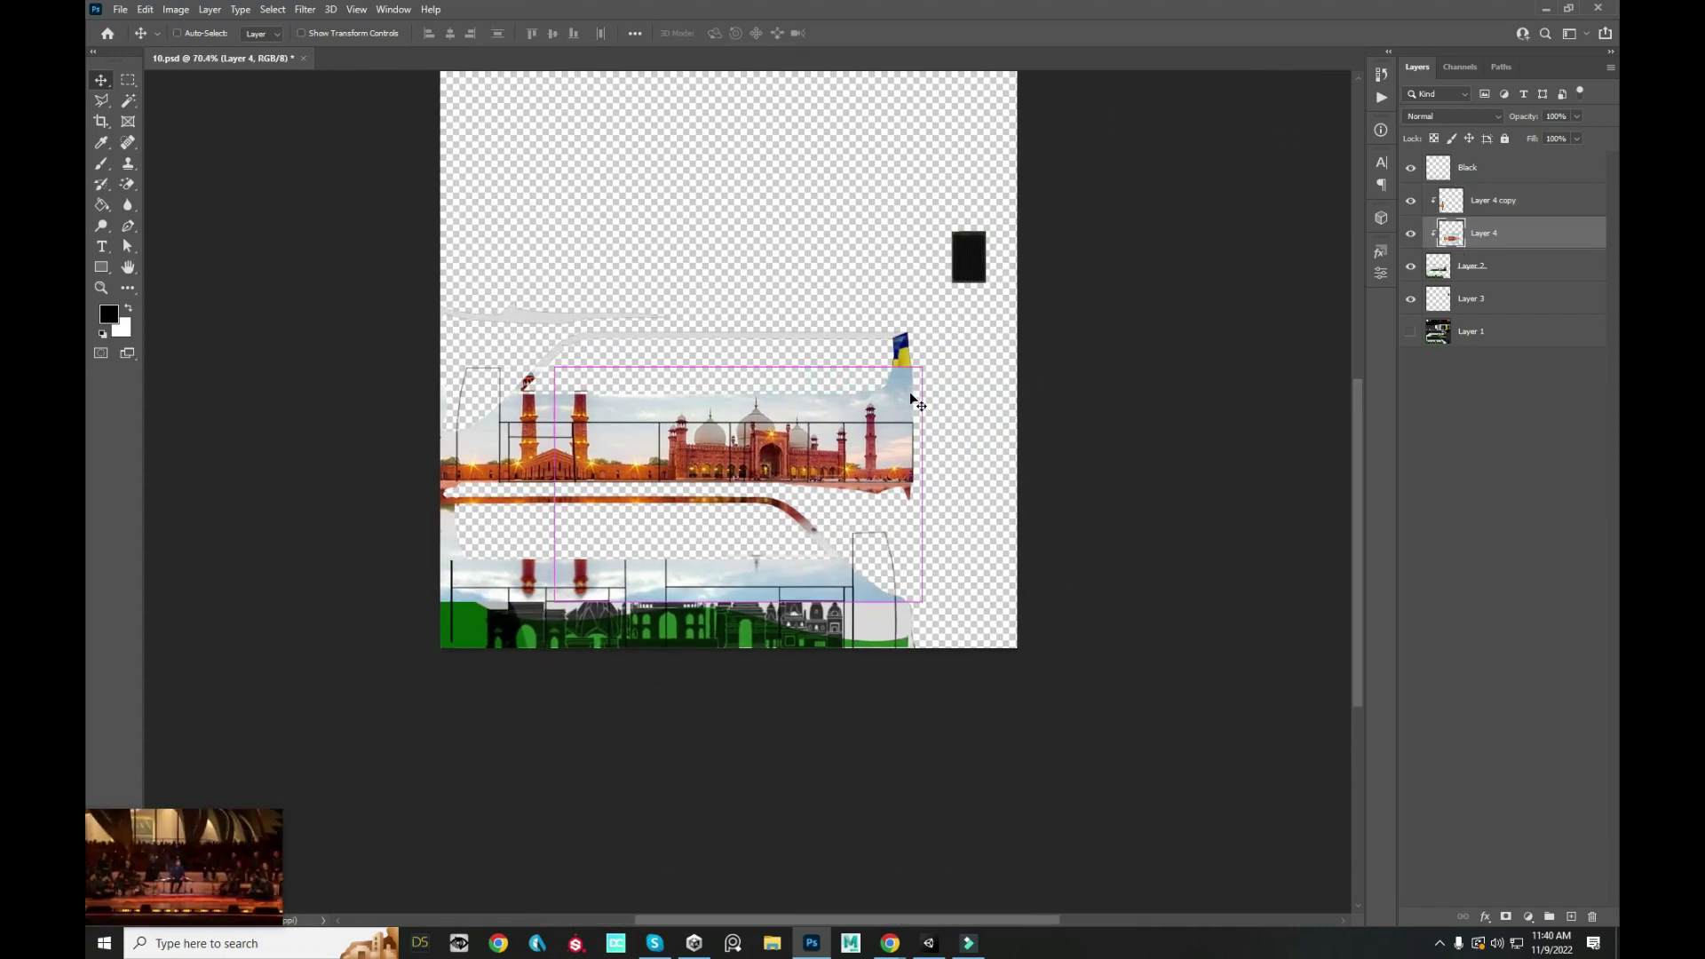
scroll(915, 404, "up", 2)
scroll(915, 404, "up", 1)
mouse_move(914, 404)
left_mouse_down()
mouse_move(898, 24)
mouse_move(902, 198)
left_mouse_up()
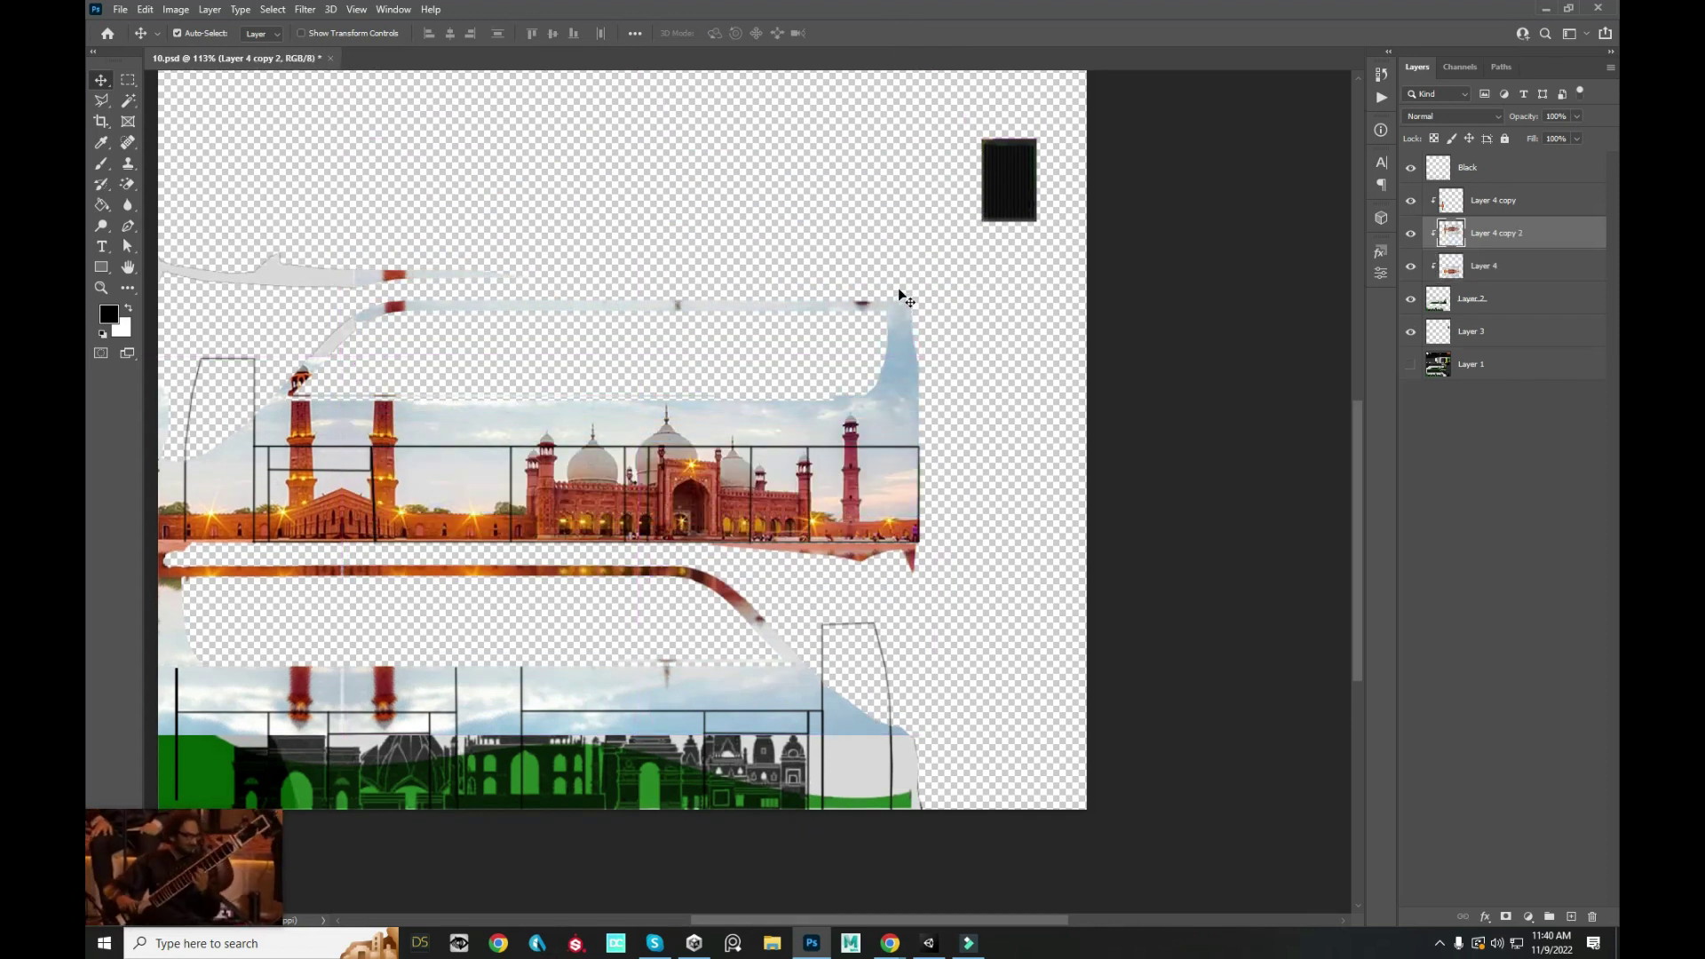
- Copy the sky area at the panel's upper right onto a new Layer 5
left_click(895, 258)
mouse_move(899, 311)
left_mouse_down()
mouse_move(949, 346)
mouse_move(906, 310)
mouse_move(913, 329)
left_mouse_up()
key("ctrl+z")
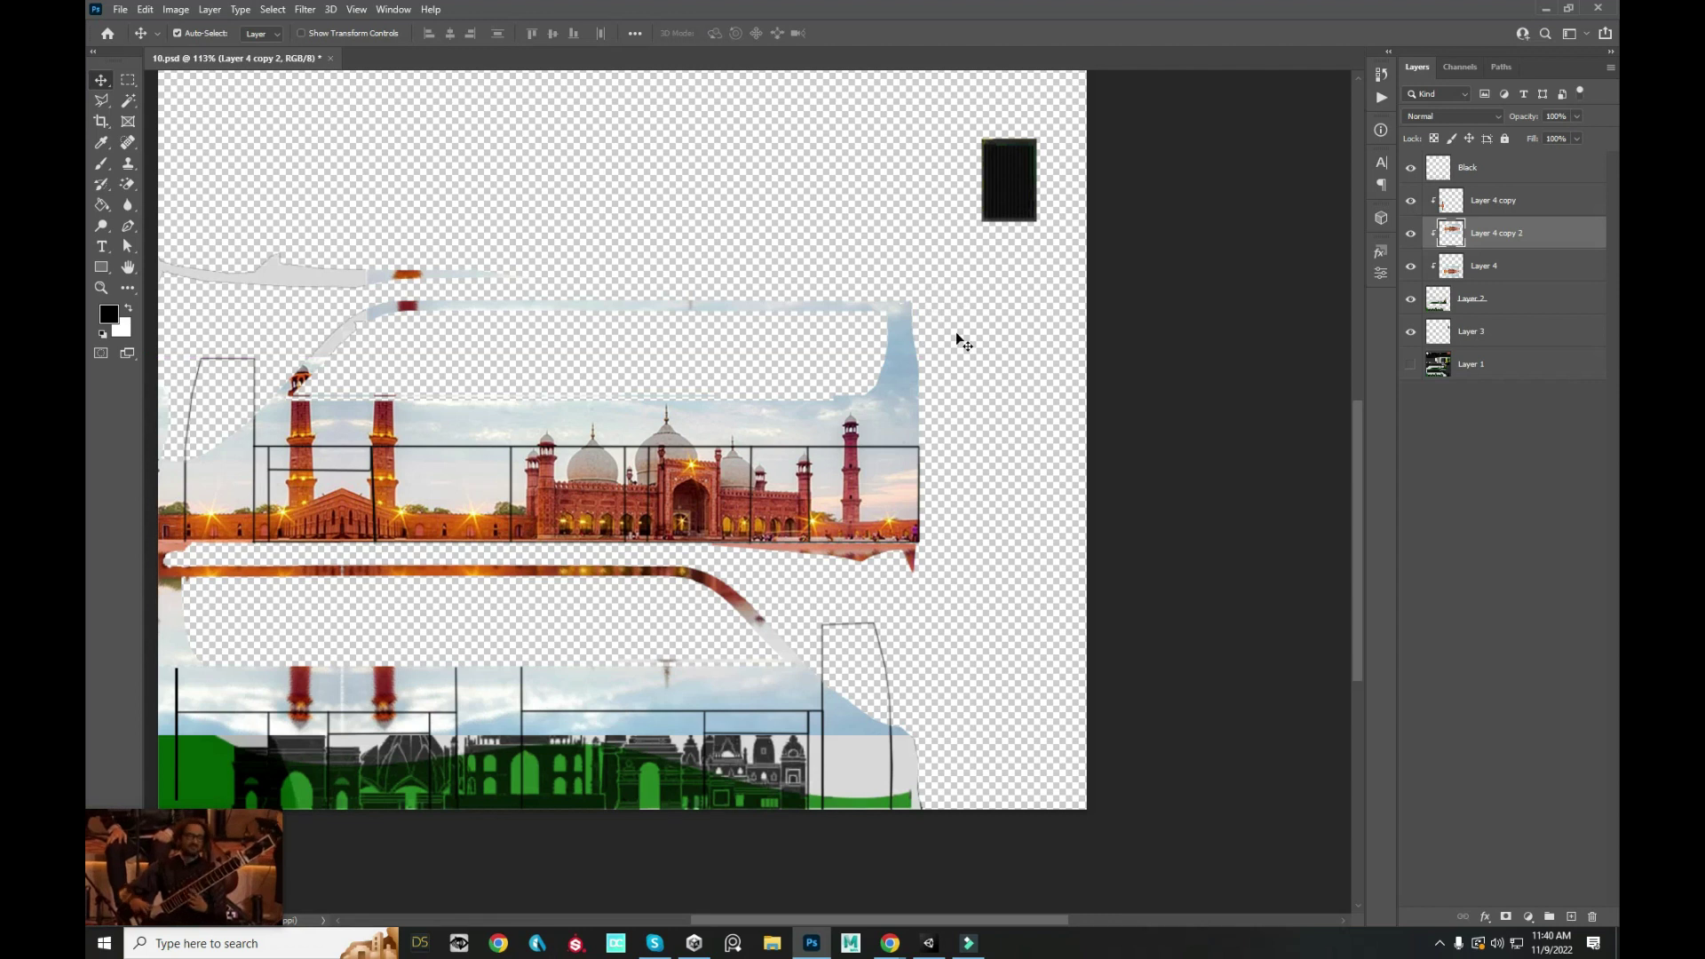
left_click(127, 80)
left_click_drag(787, 293, 1102, 385)
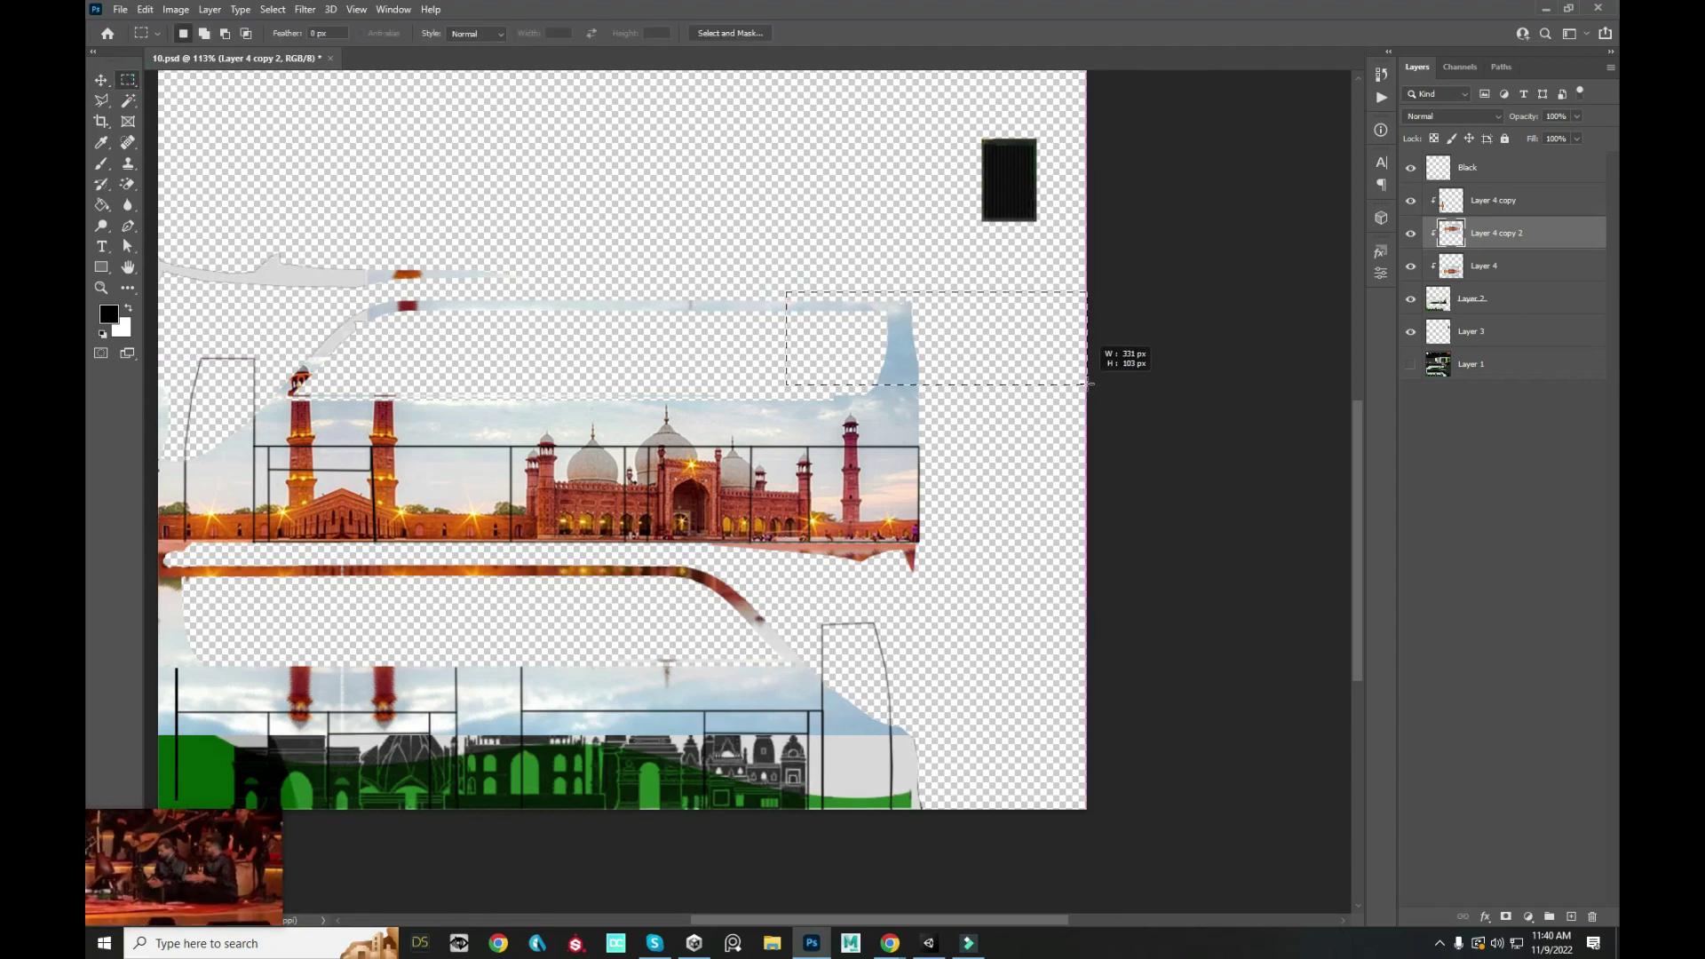
key("ctrl+j")
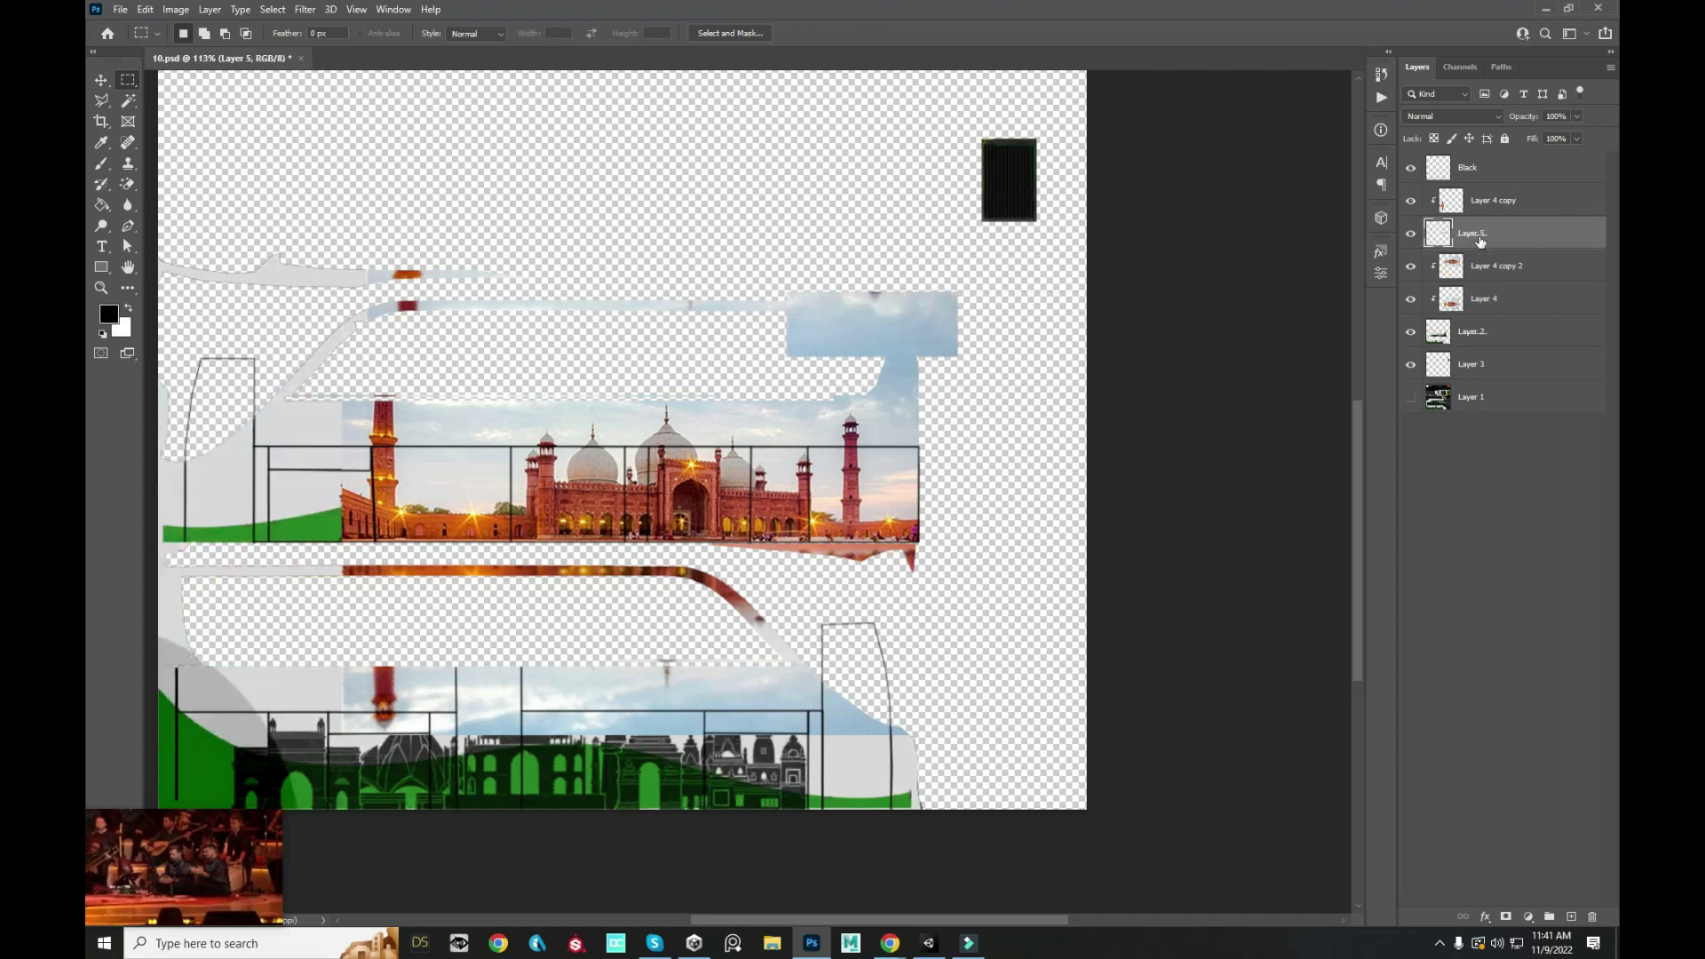
- Delete the spare mosque copy, clip Layer 5 to the panel and shift it 121 px right
key("v")
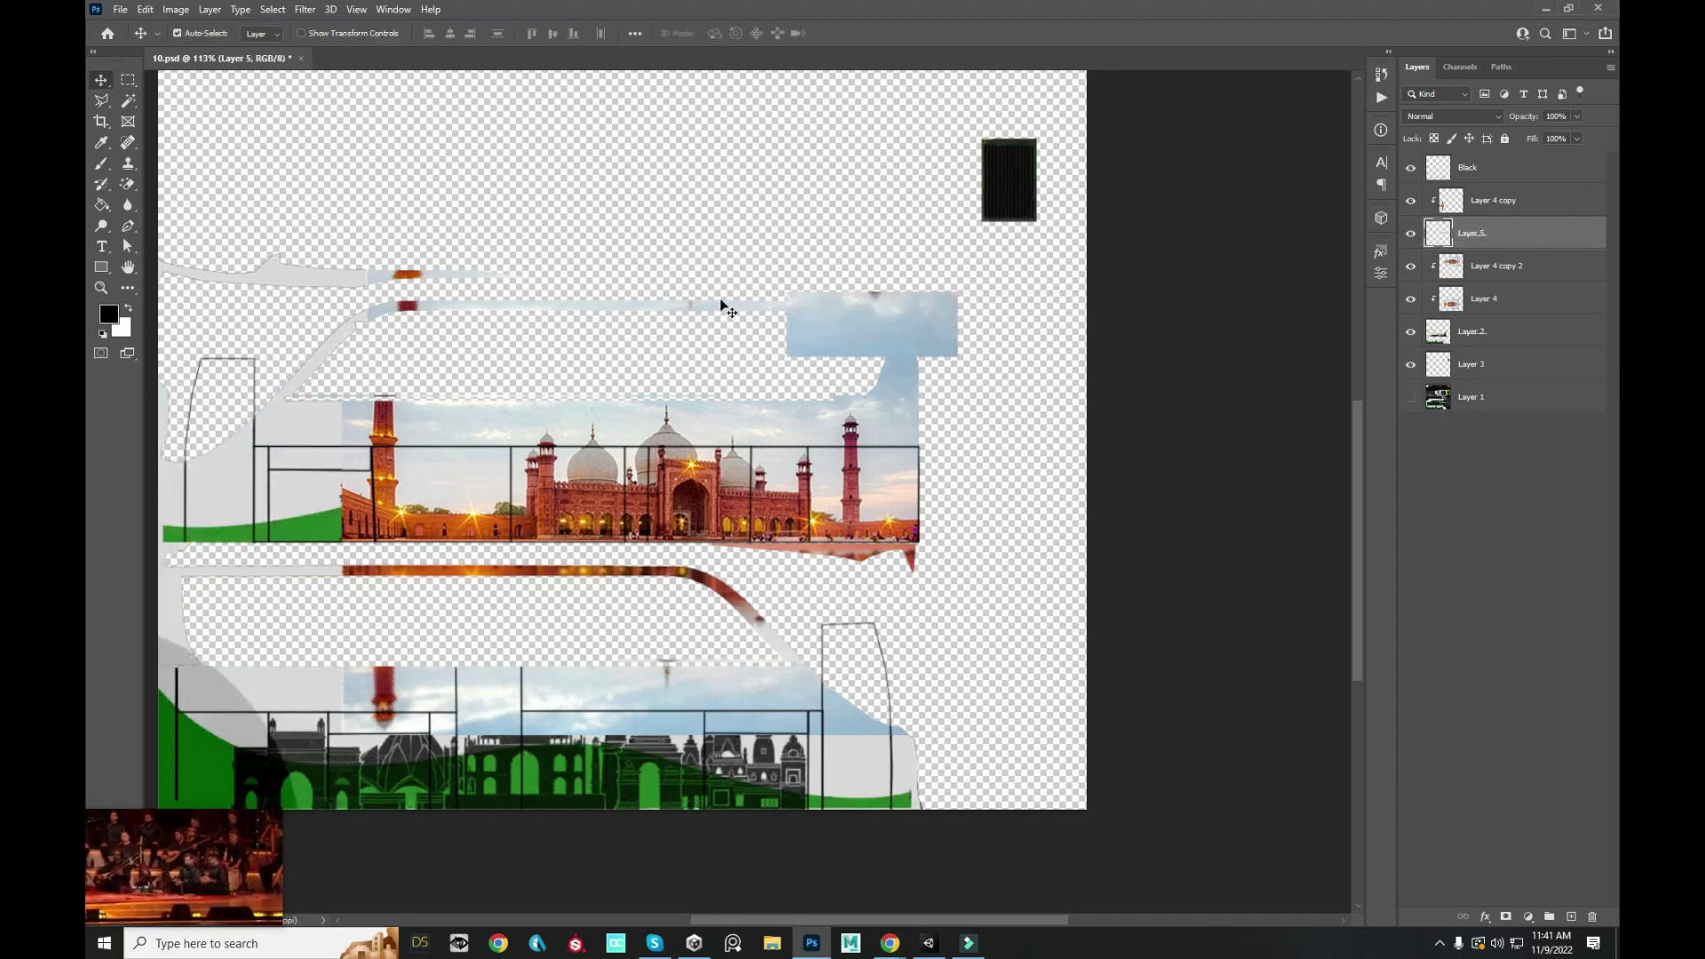
left_click_drag(742, 325, 737, 283)
key("Delete")
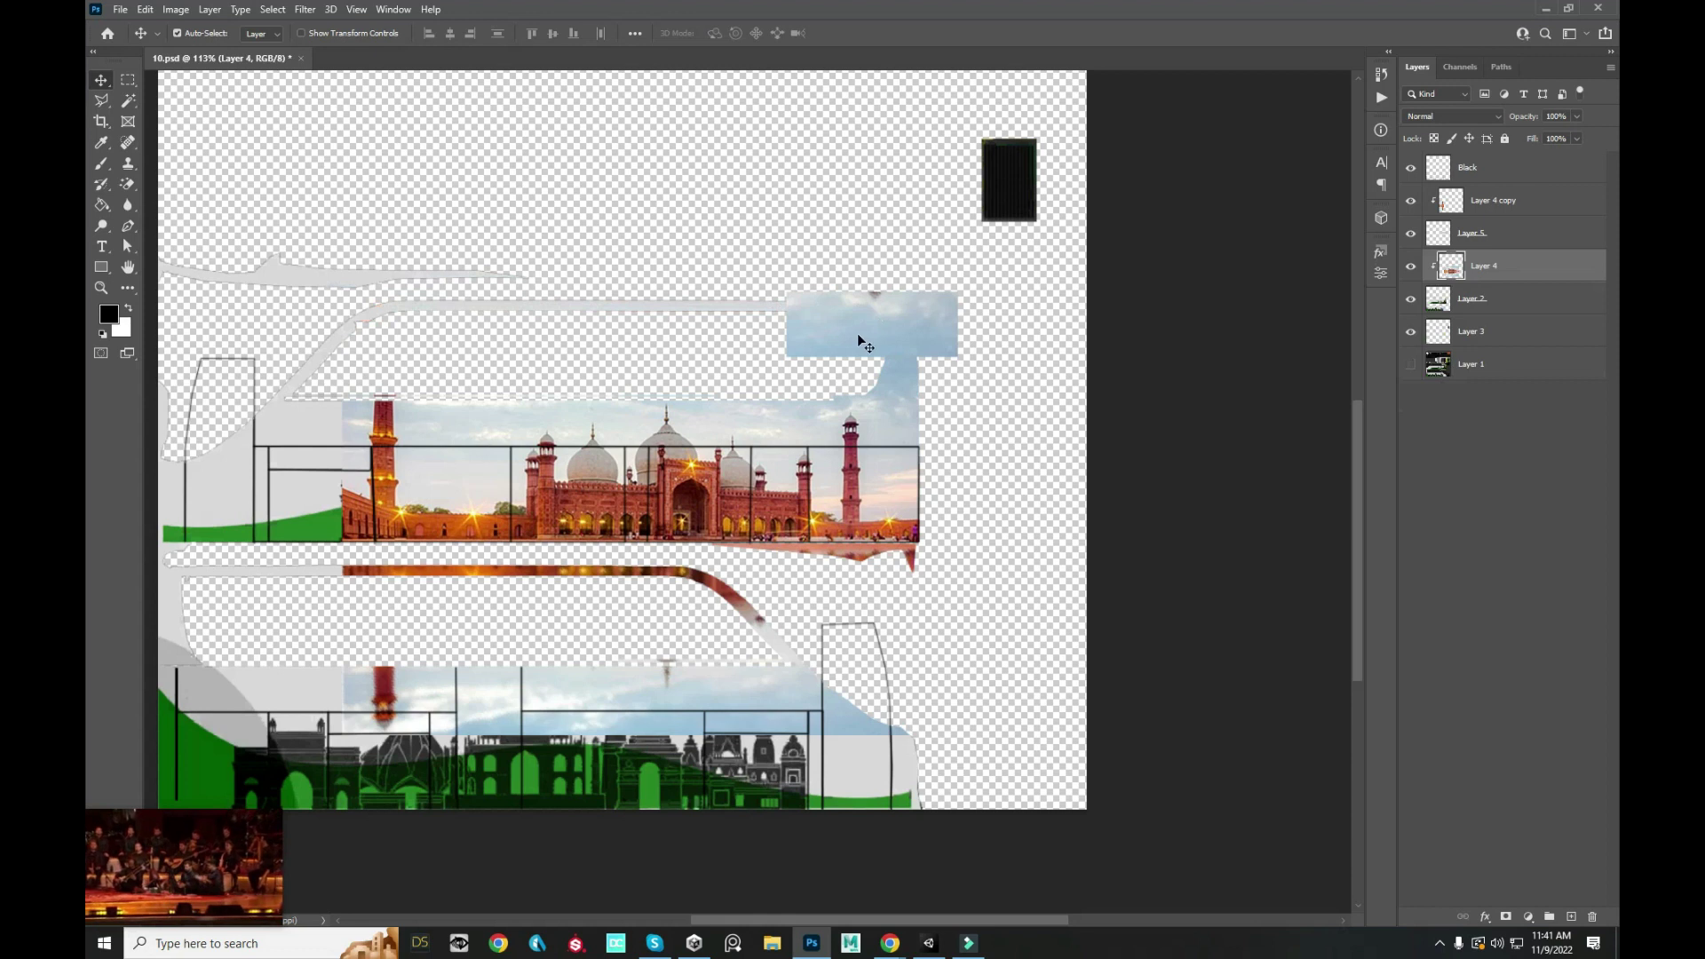
left_click(858, 336)
left_click(1512, 247, "alt")
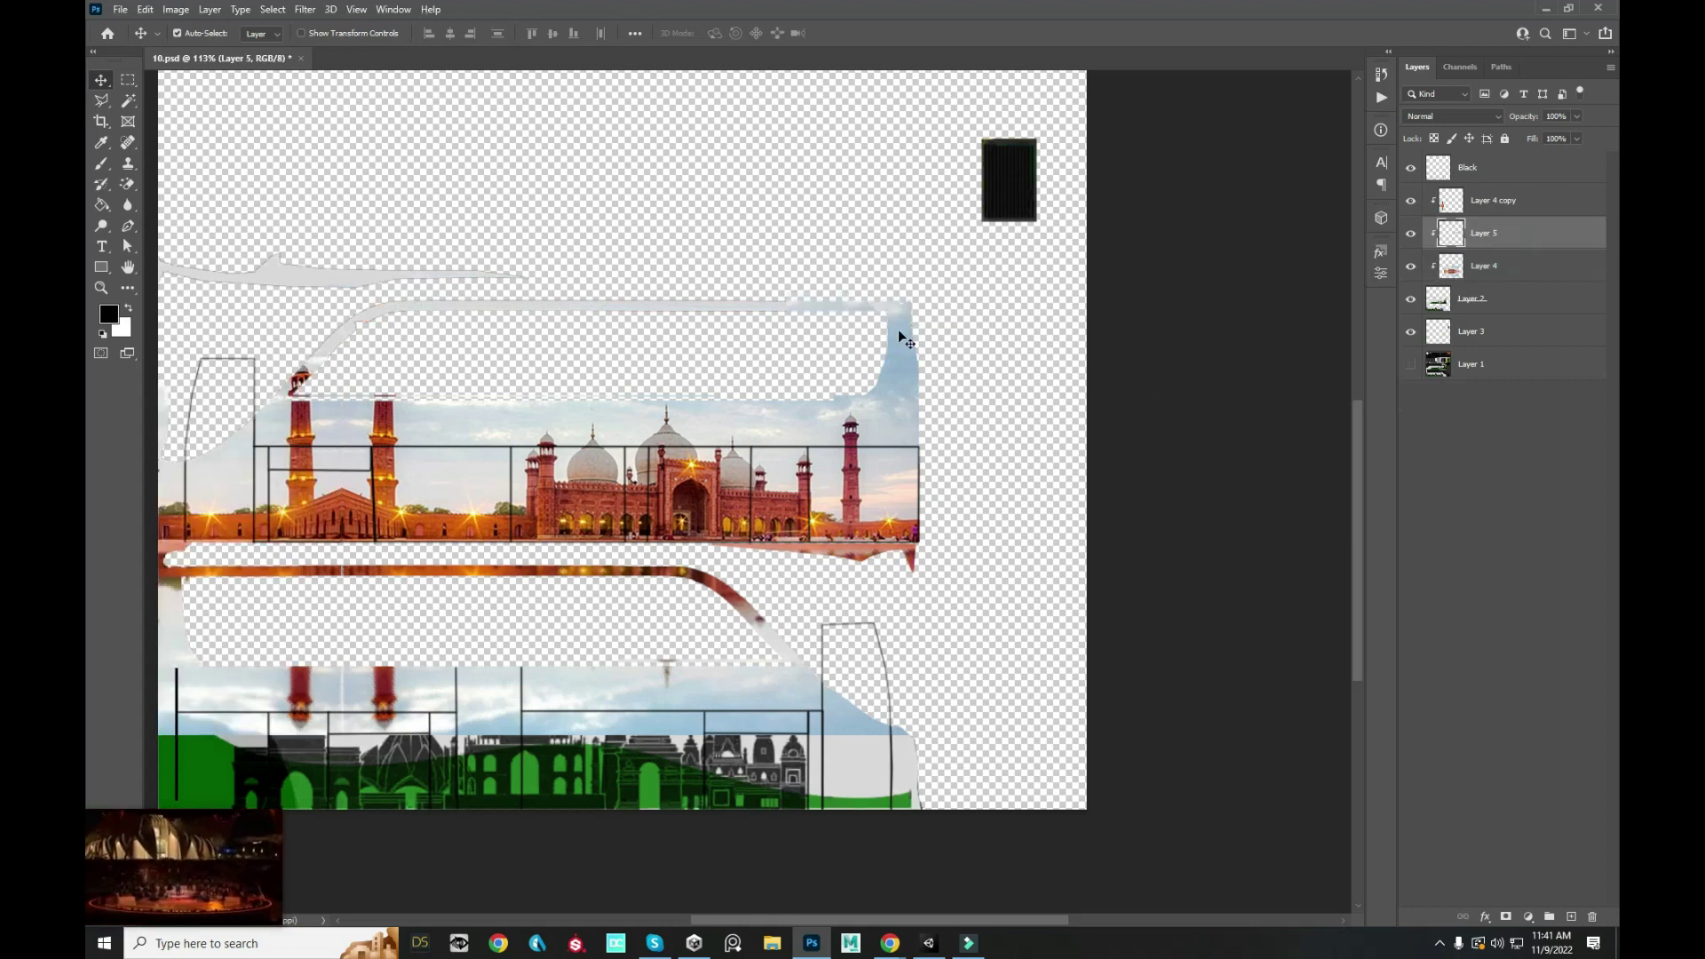
left_click_drag(869, 309, 977, 308)
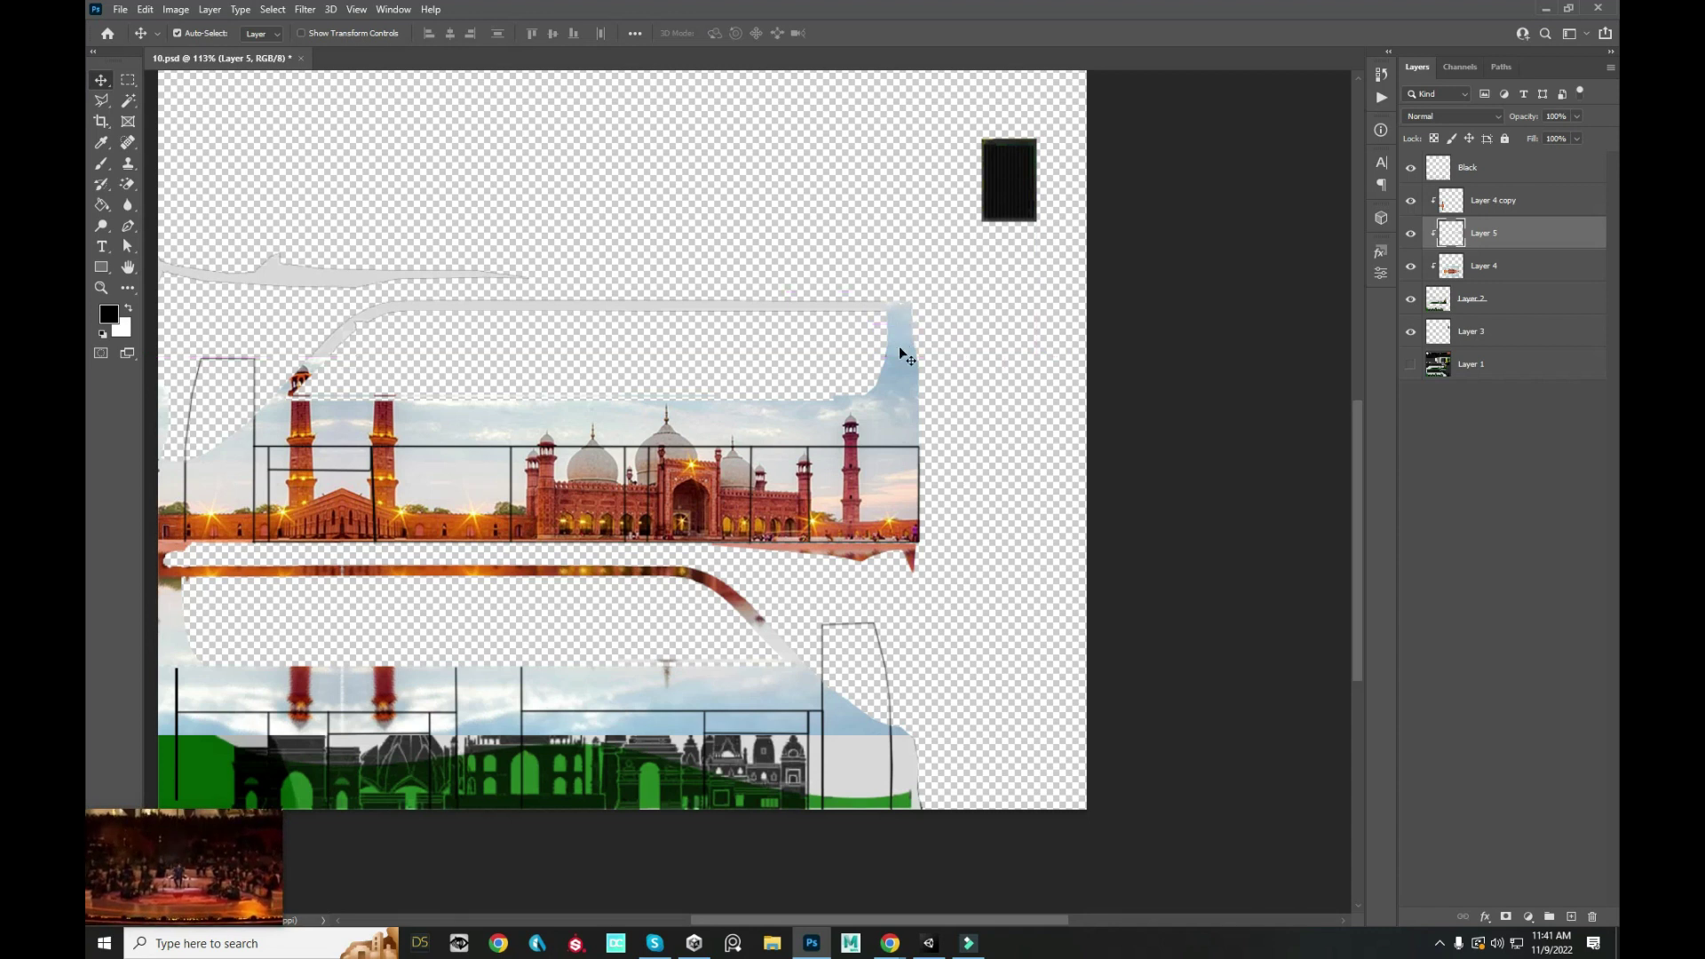
scroll(899, 344, "down", 3)
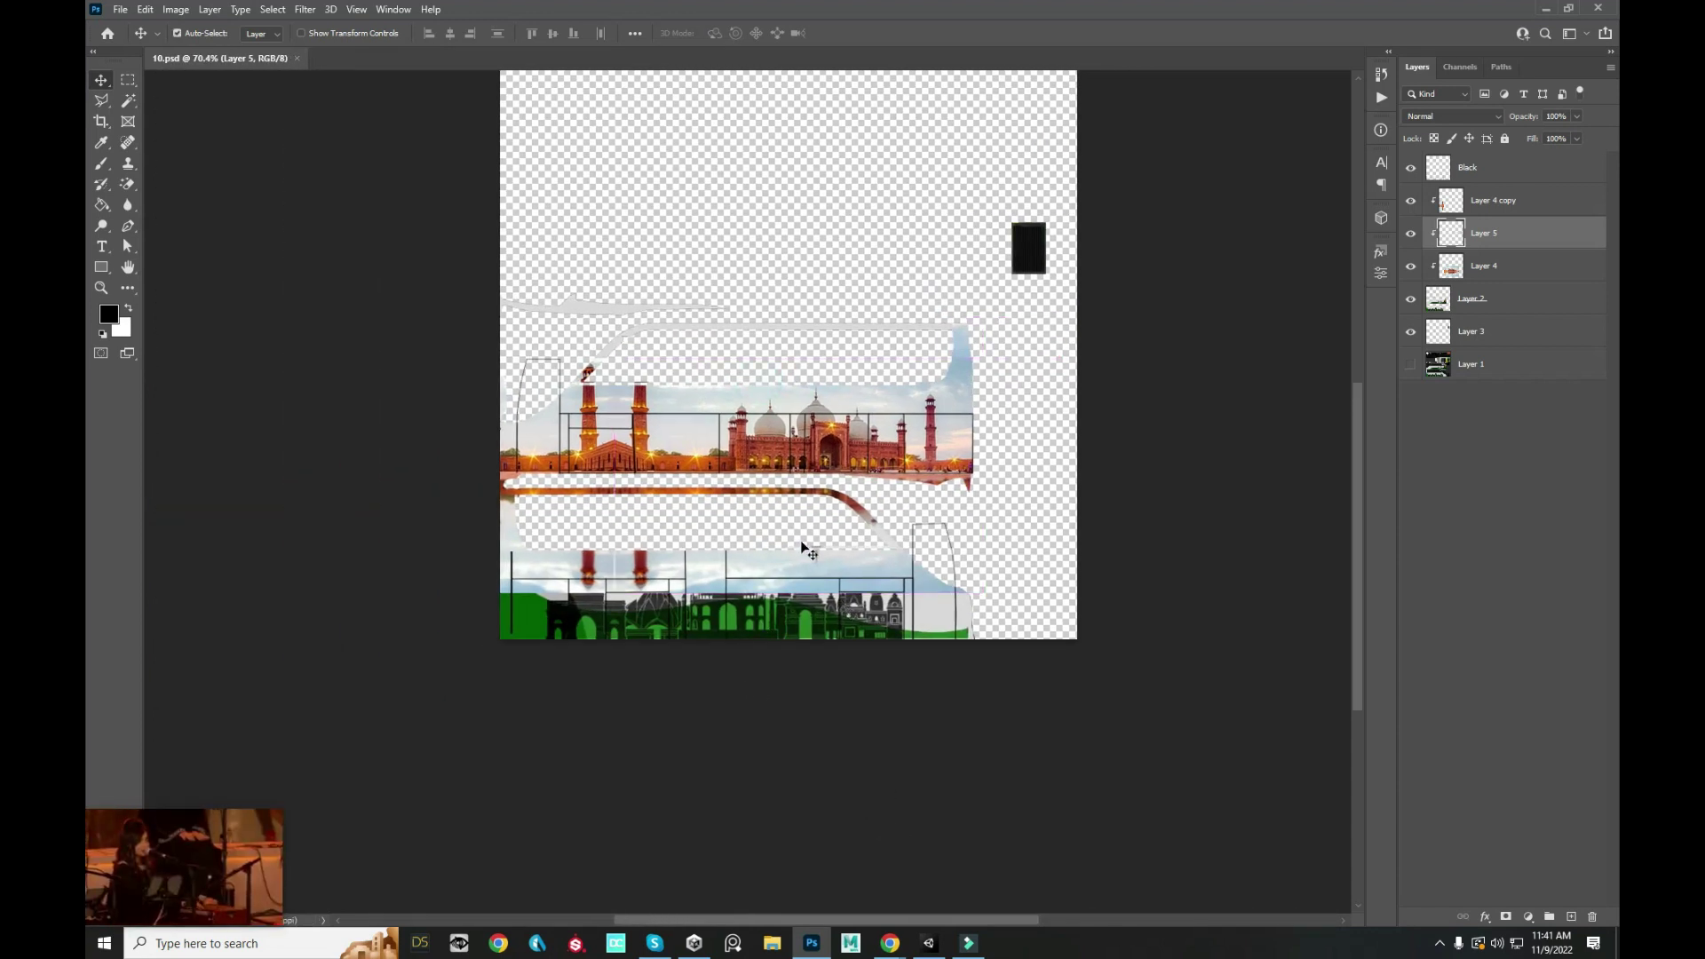
- Duplicate Layer 4, Layer 4 copy and Layer 5 together
scroll(803, 549, "up", 3)
left_click(805, 284)
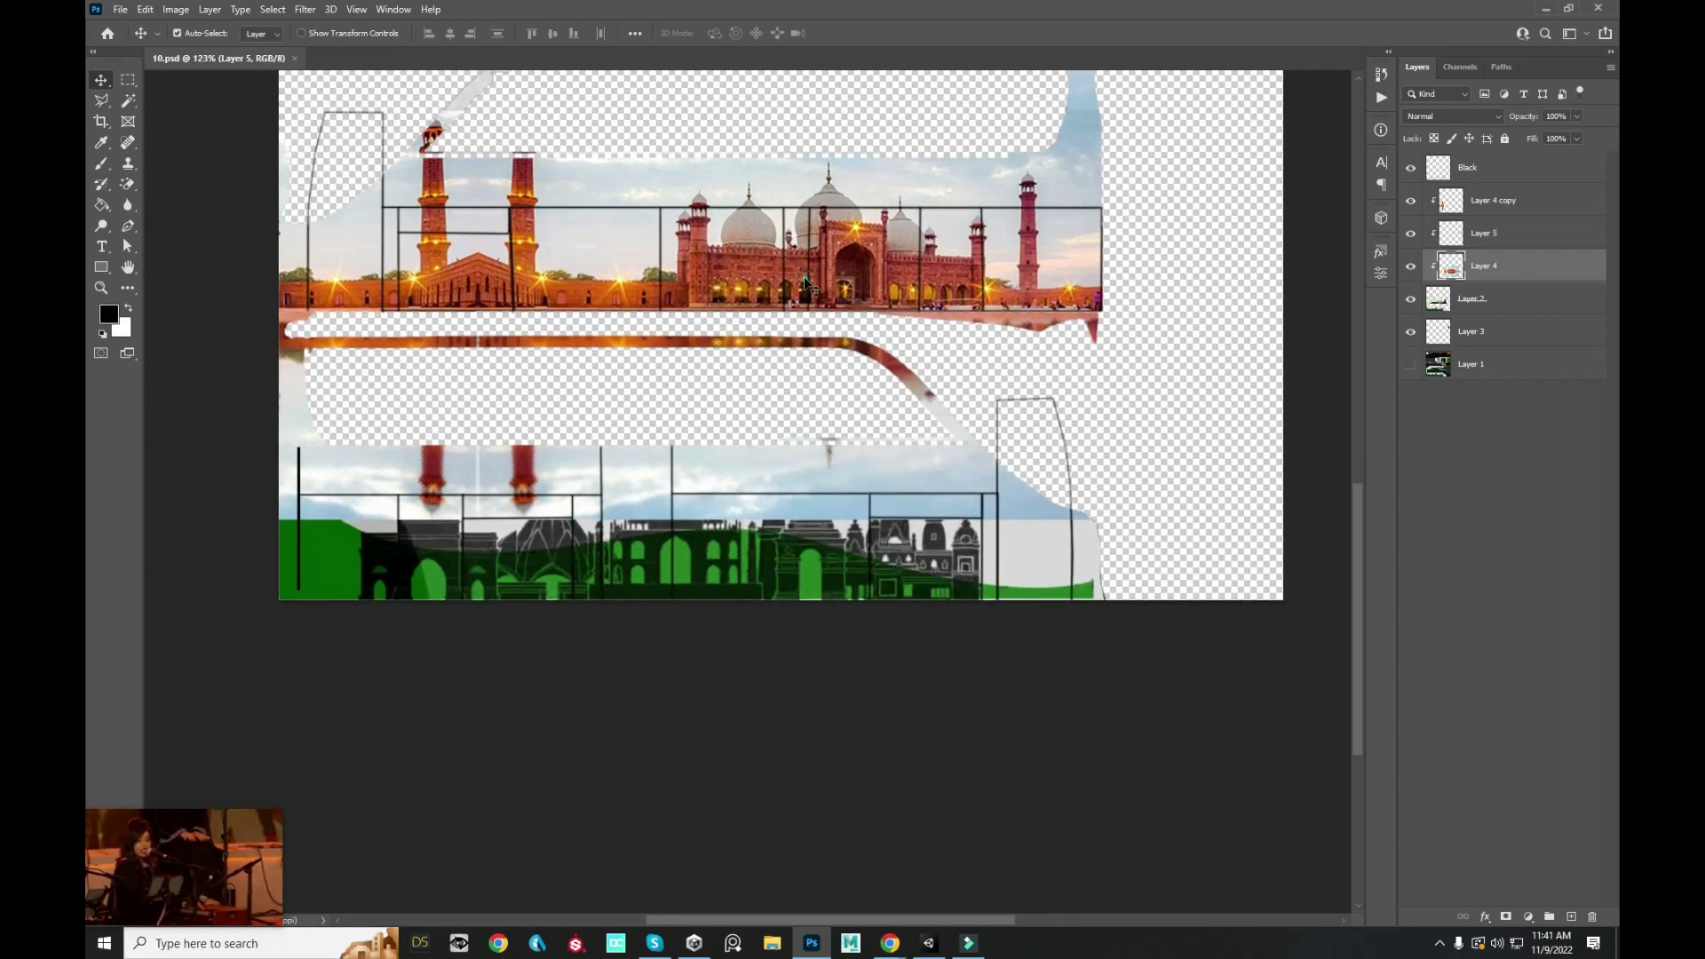
left_click(1500, 200, "shift")
left_click(1411, 299)
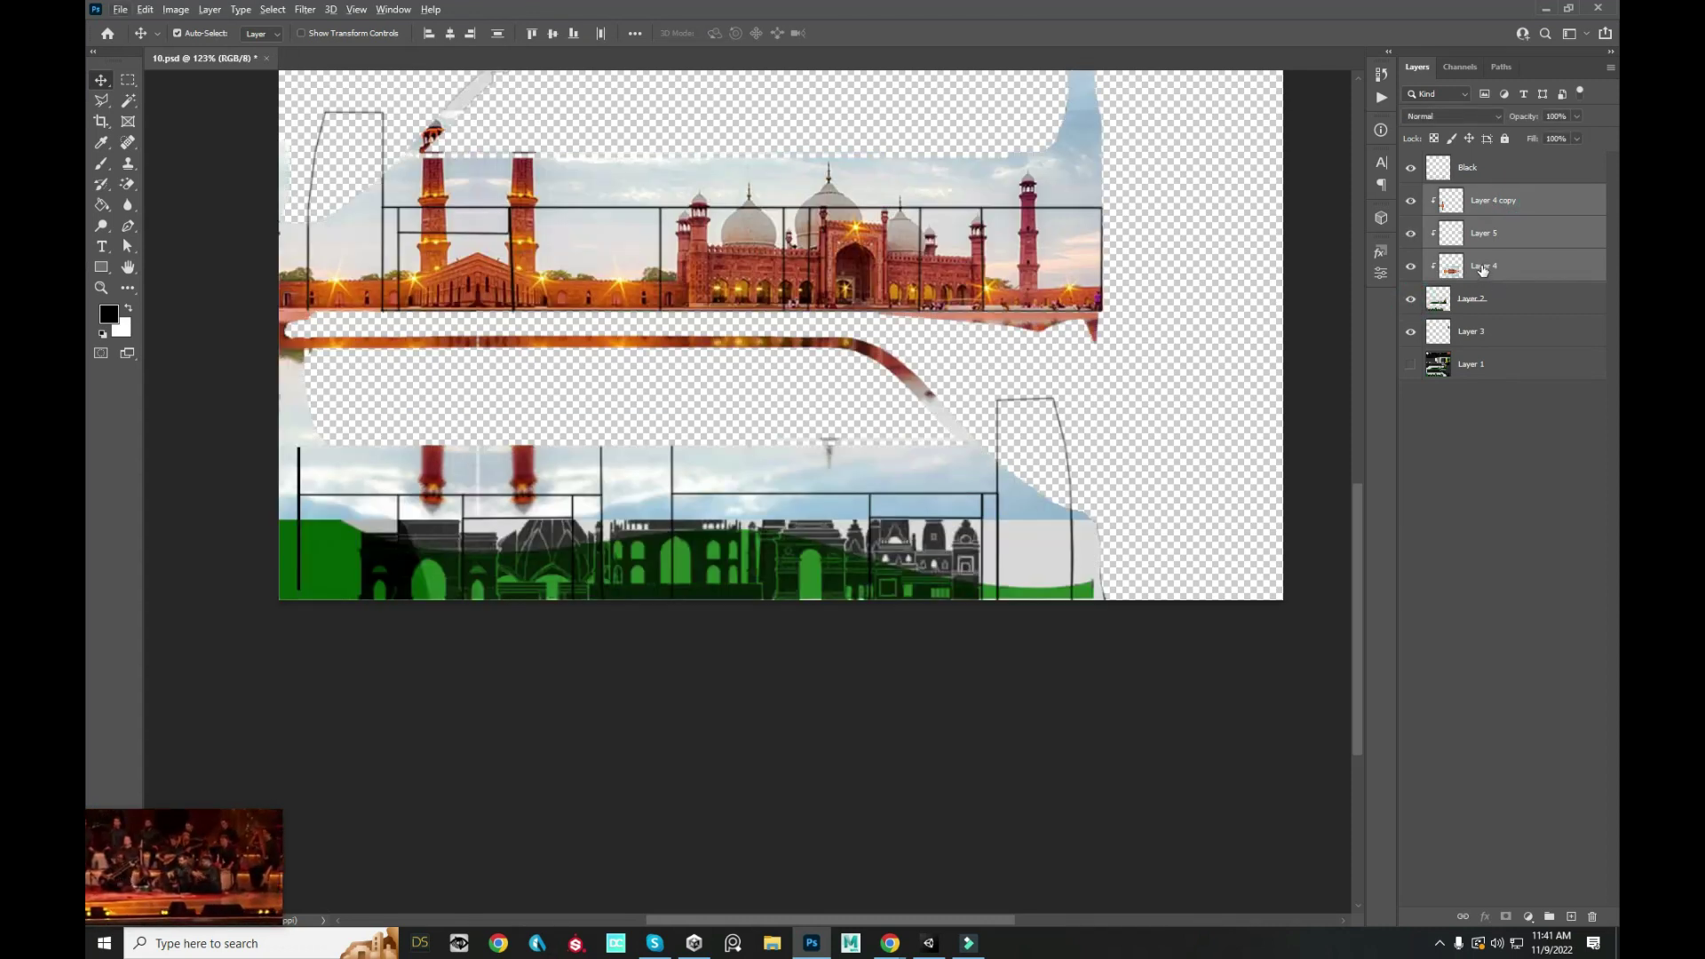
key("ctrl+j")
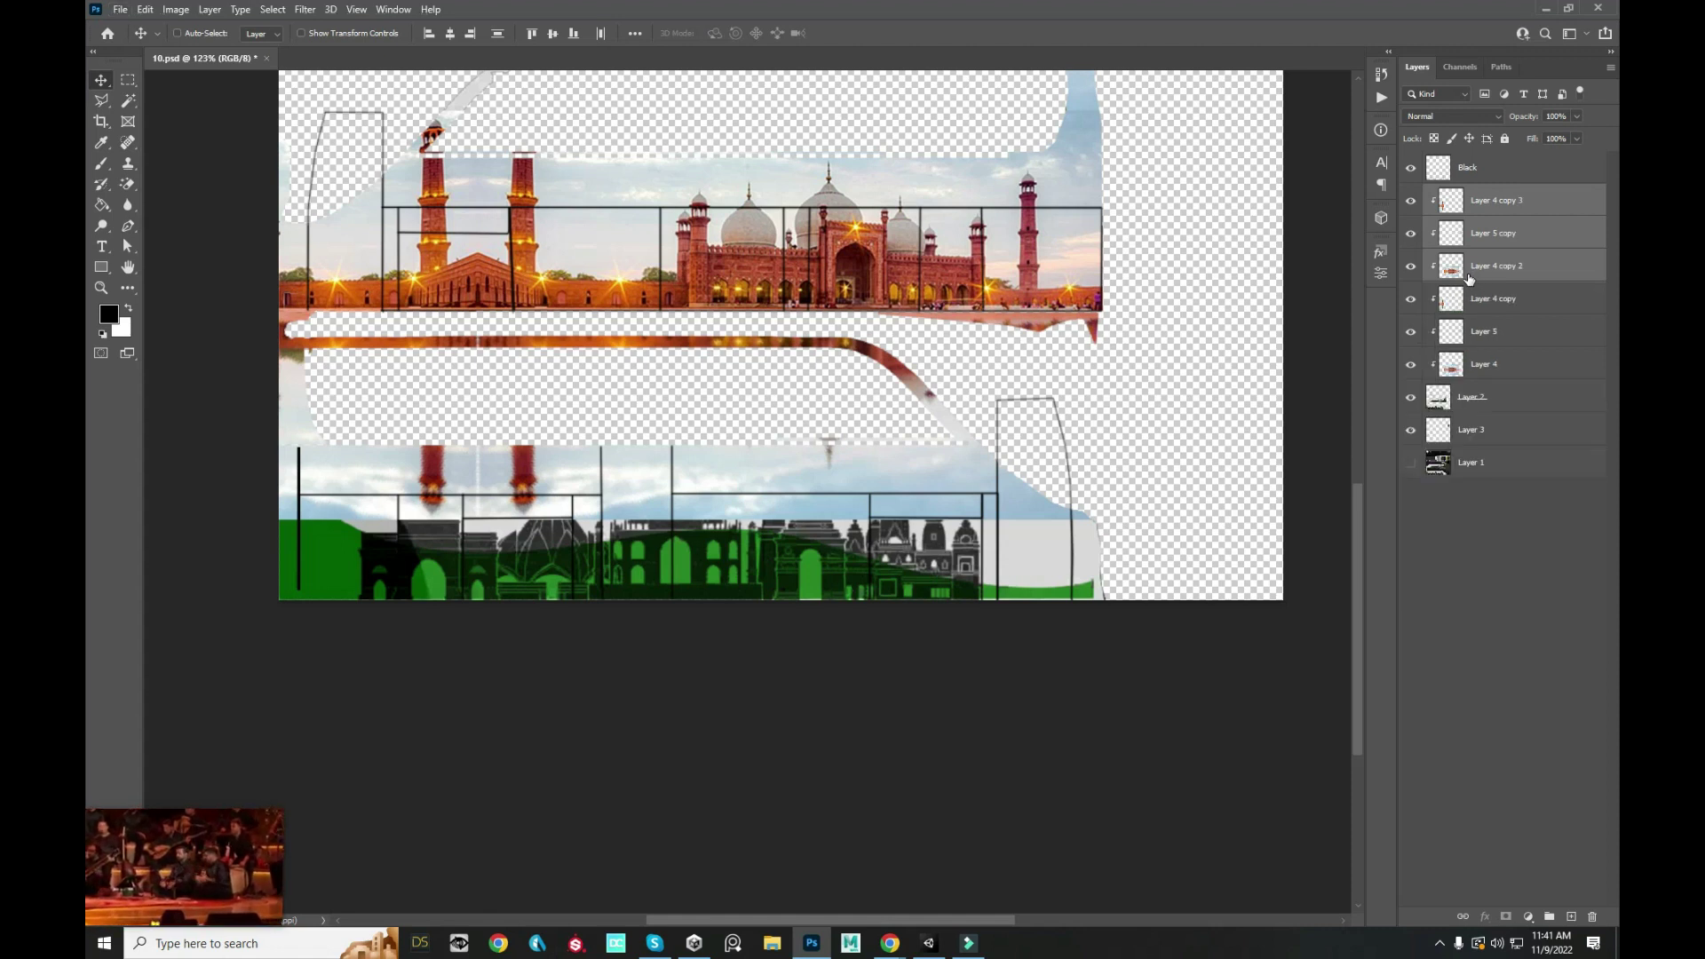
key("ctrl+t")
- Move the duplicates 281 px down onto the lower panel at 82% height, then preview in Unity
mouse_move(953, 281)
left_mouse_down()
mouse_move(950, 793)
mouse_move(1026, 842)
mouse_move(1004, 494)
left_mouse_up()
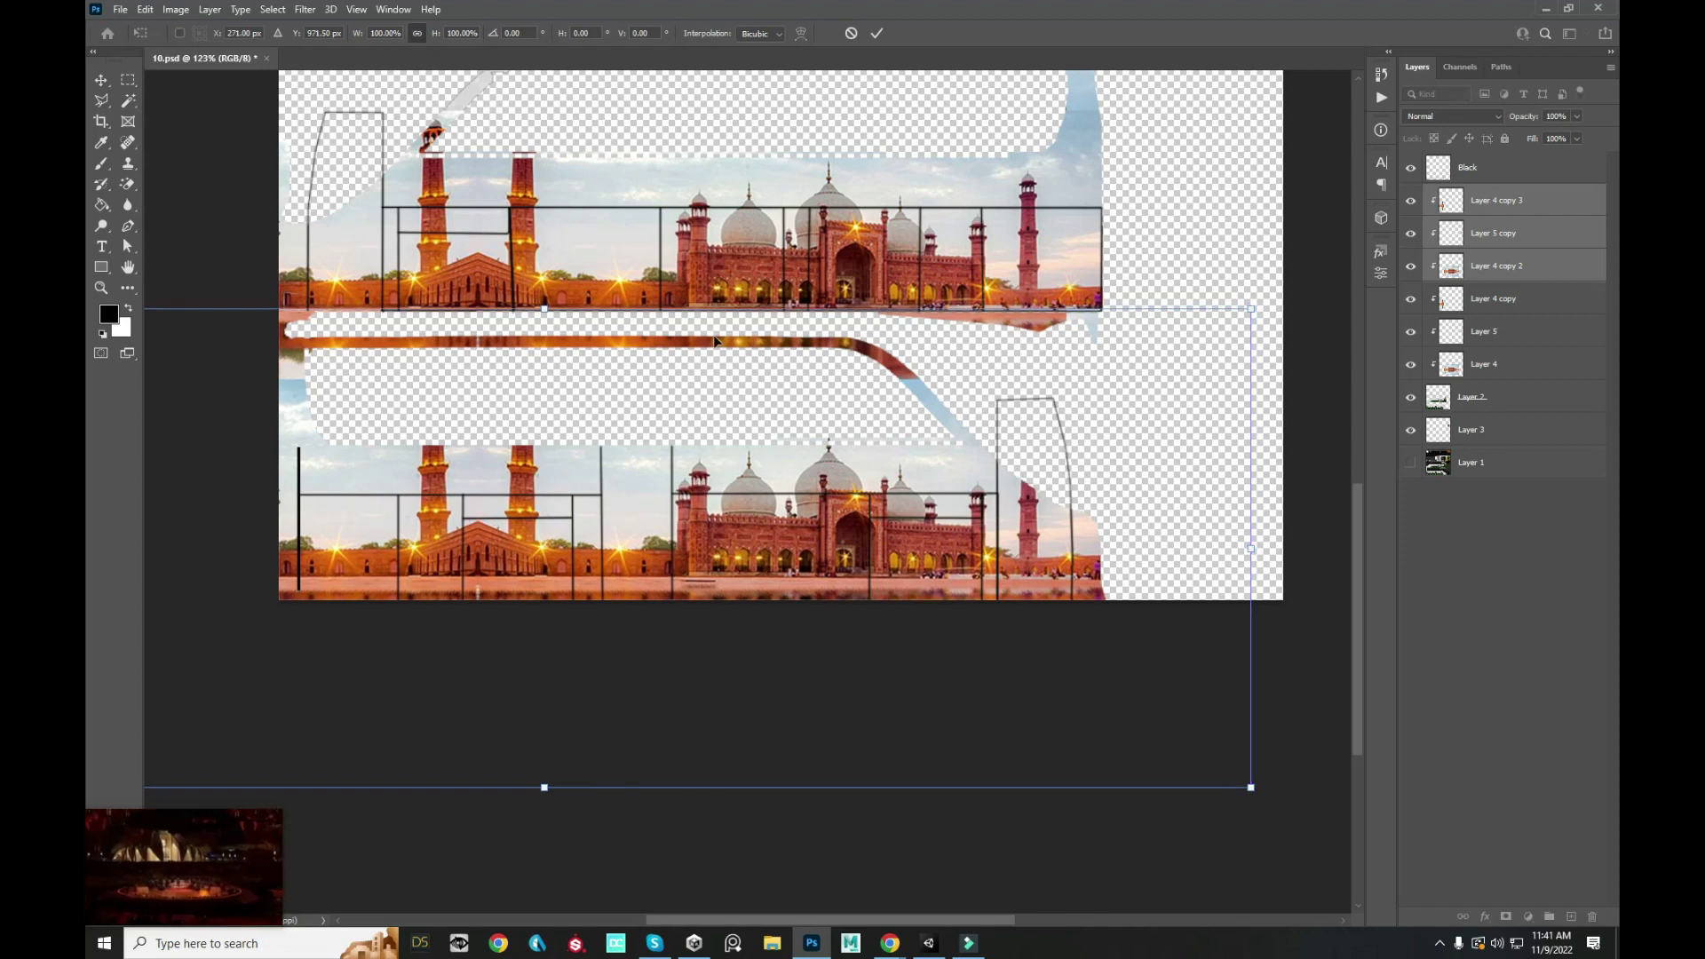
scroll(898, 399, "down", 3)
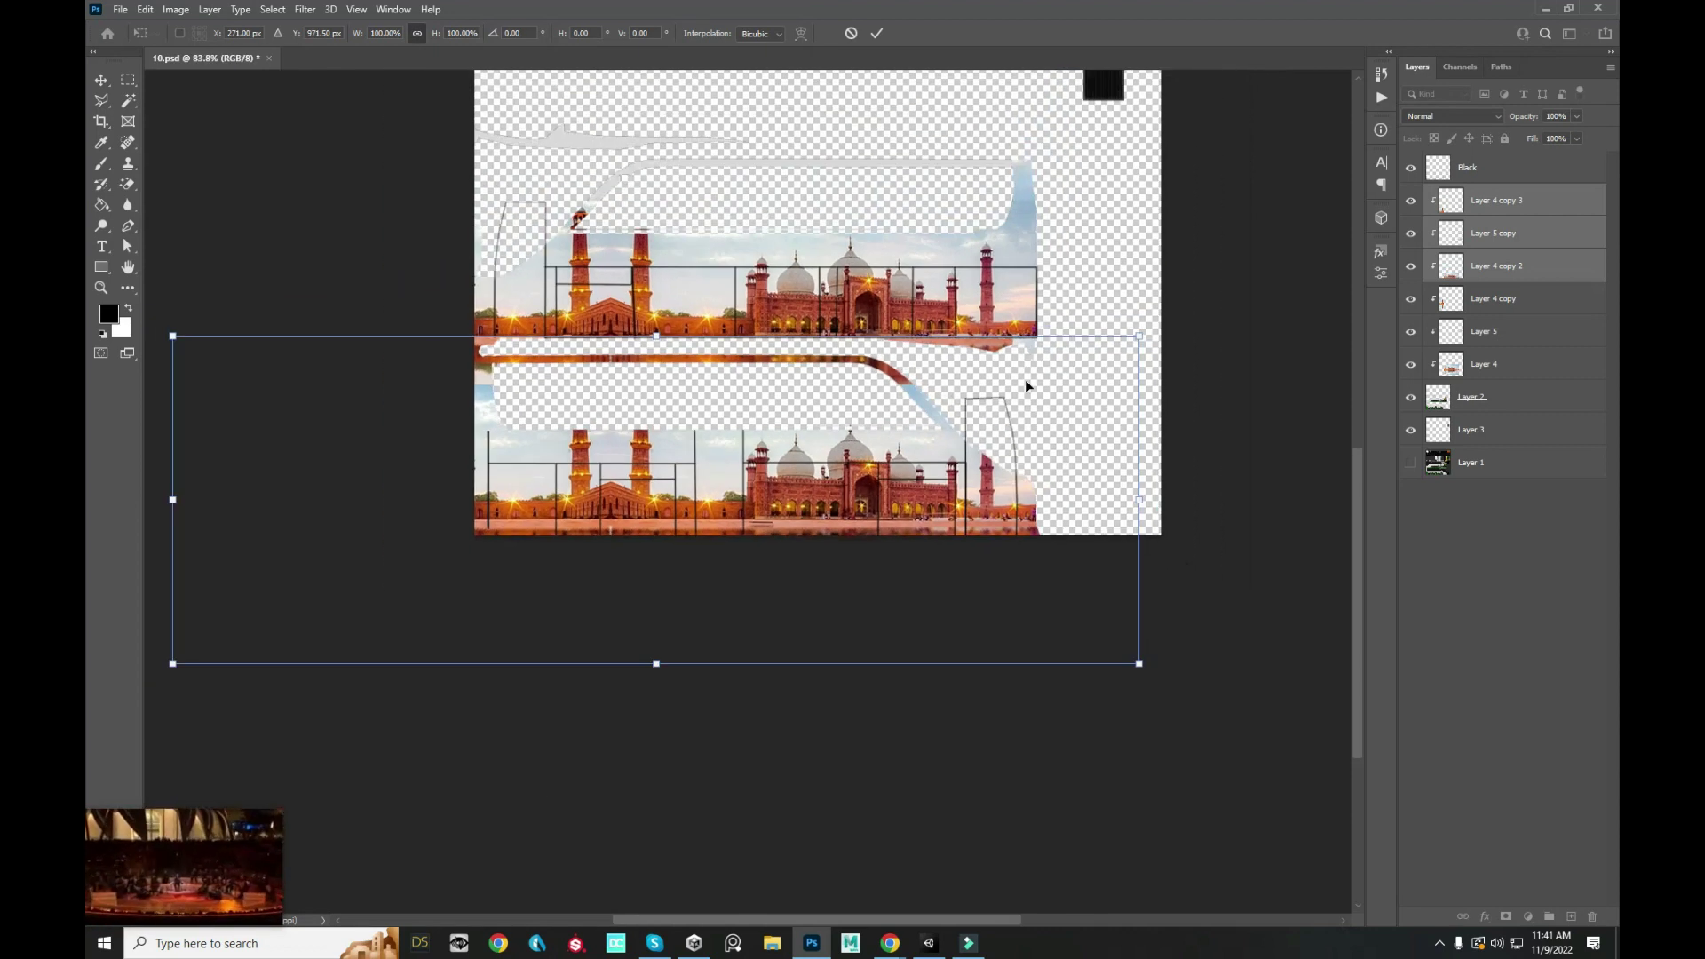
mouse_move(951, 333)
left_mouse_down()
mouse_move(950, 389)
mouse_move(933, 393)
left_mouse_up()
key("Return")
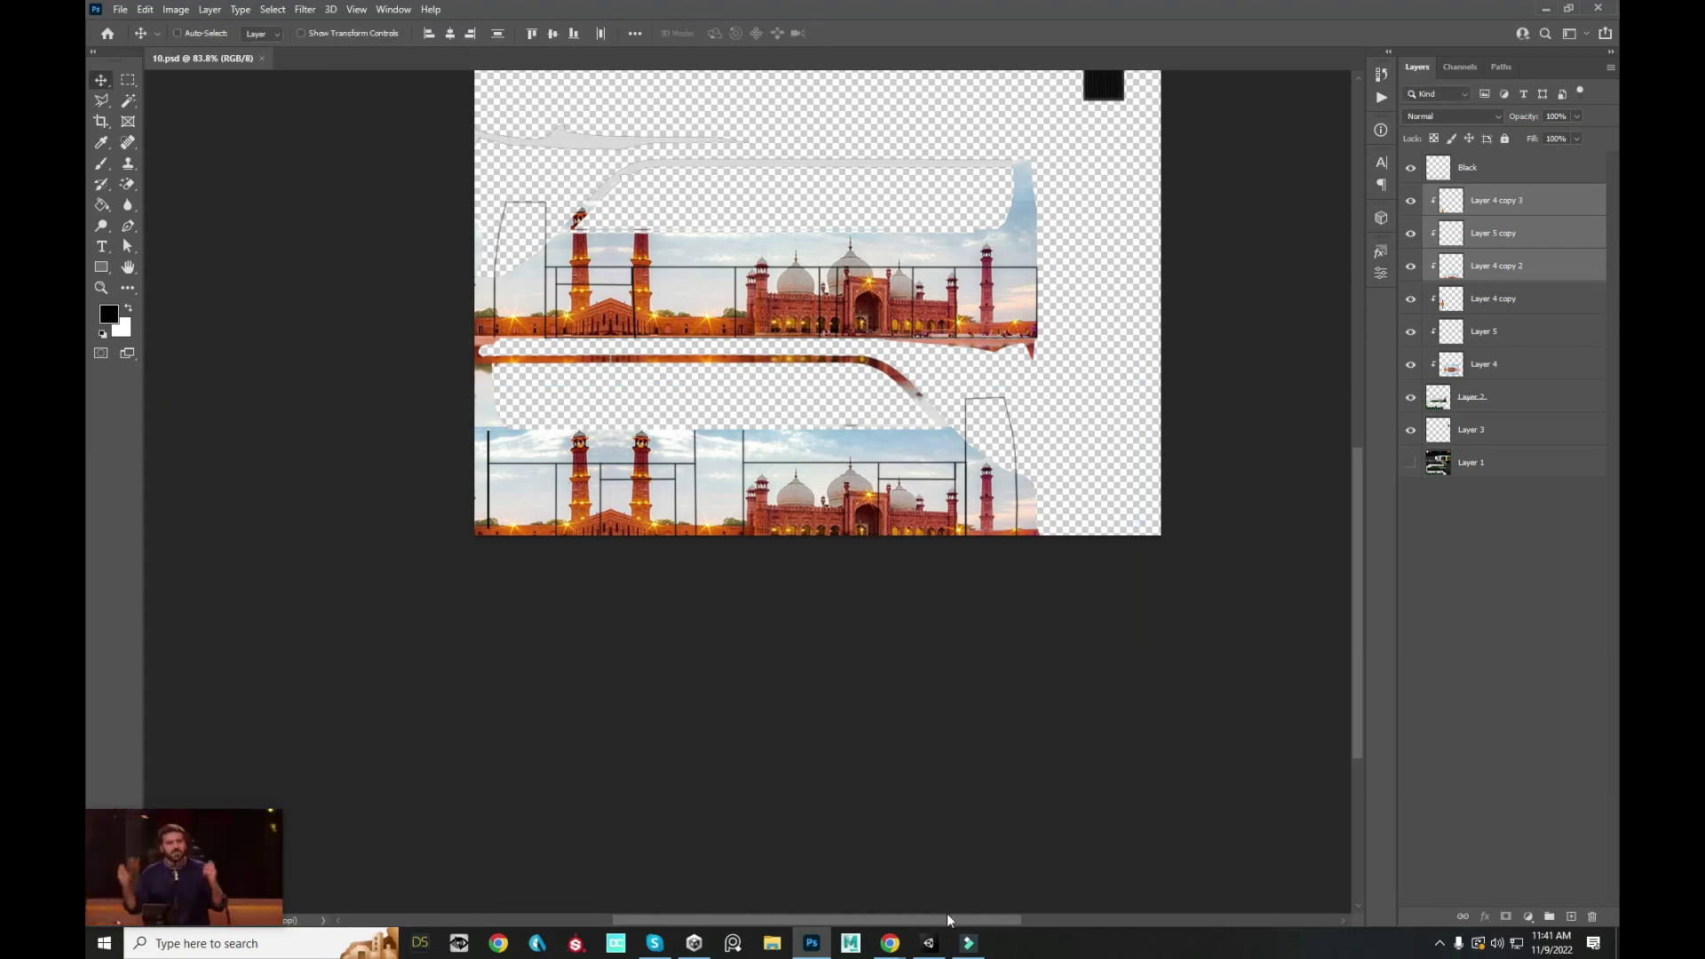
left_click(929, 943)
mouse_move(1231, 556)
left_mouse_down()
mouse_move(919, 274)
mouse_move(1273, 462)
mouse_move(829, 331)
mouse_move(567, 174)
mouse_move(1043, 292)
mouse_move(861, 293)
mouse_move(764, 213)
mouse_move(675, 320)
left_mouse_up()
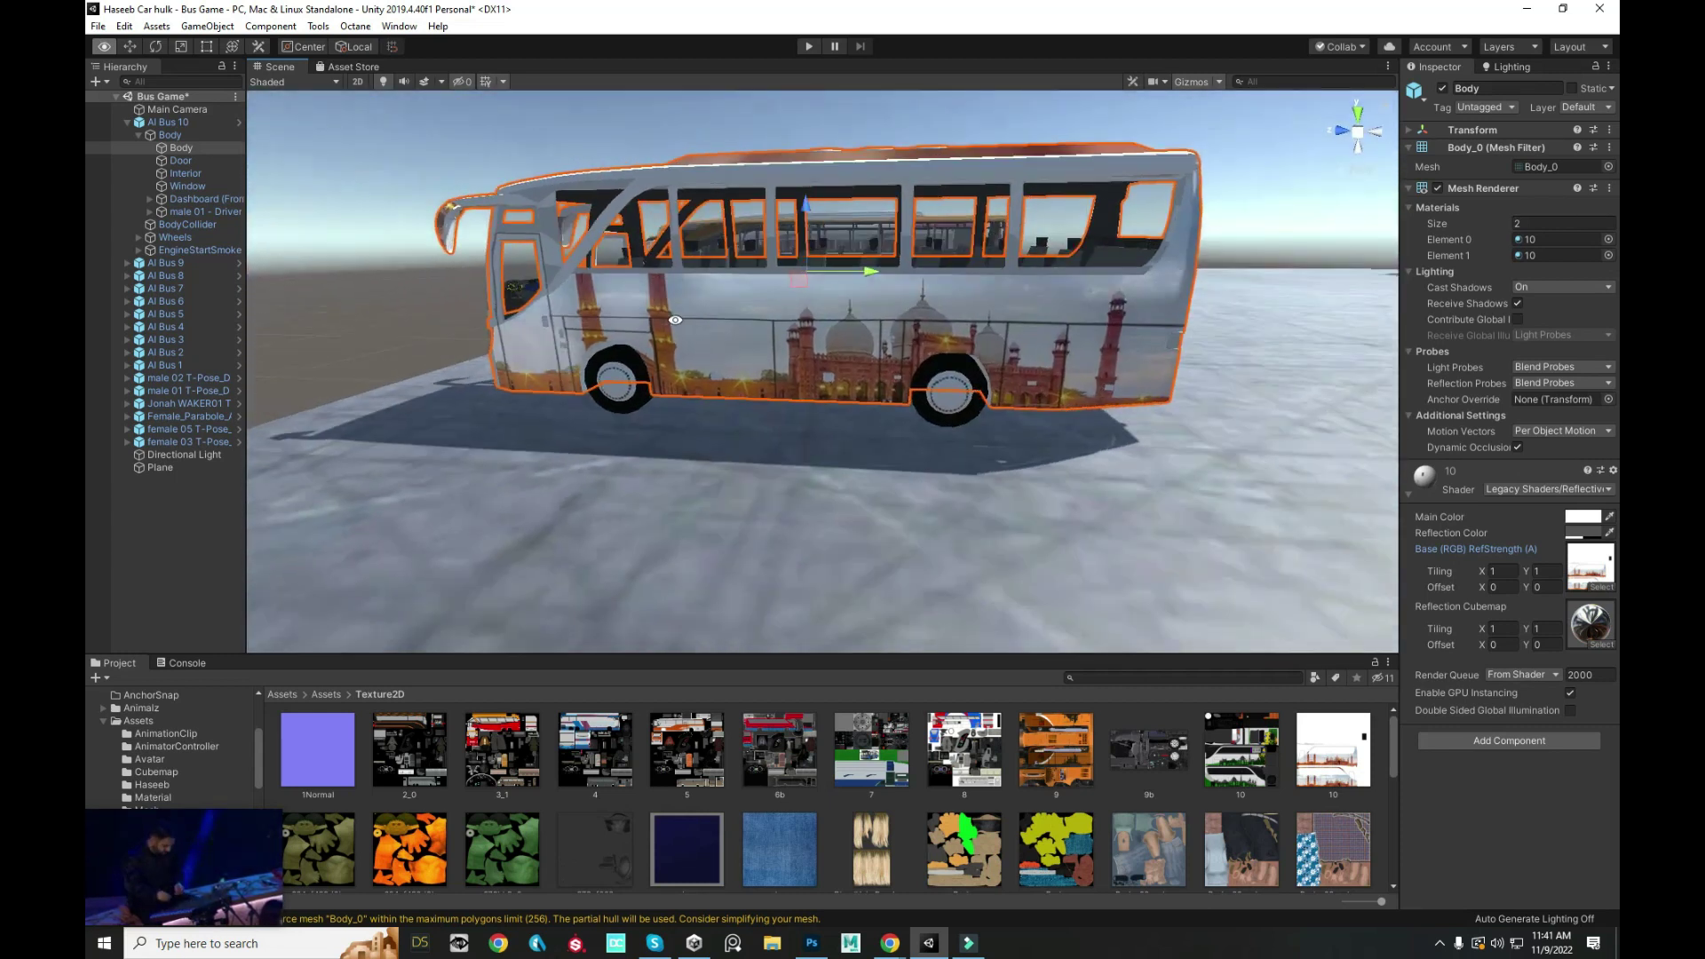
- Return from Unity to the 10.psd bus texture in Photoshop
key("alt+Tab")
scroll(677, 285, "up", 2)
- Lower the top edge of the upper mosque image on Layer 4
scroll(789, 243, "up", 1)
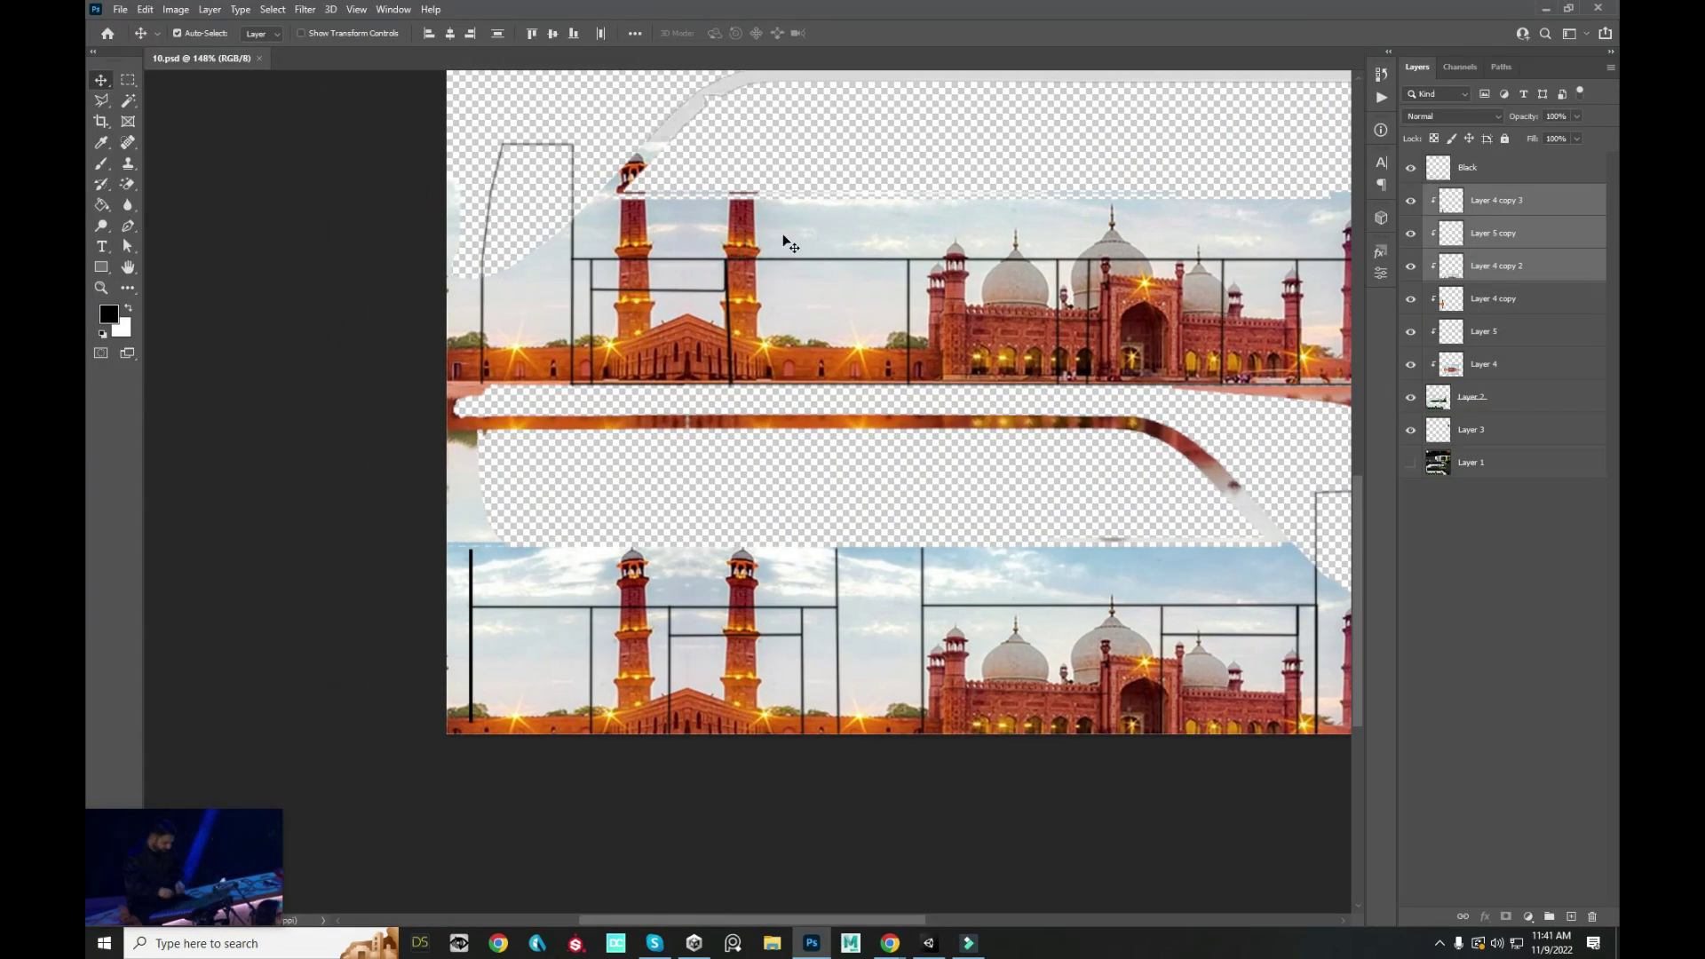
left_click(785, 240)
key("ctrl+t")
scroll(764, 195, "down", 2)
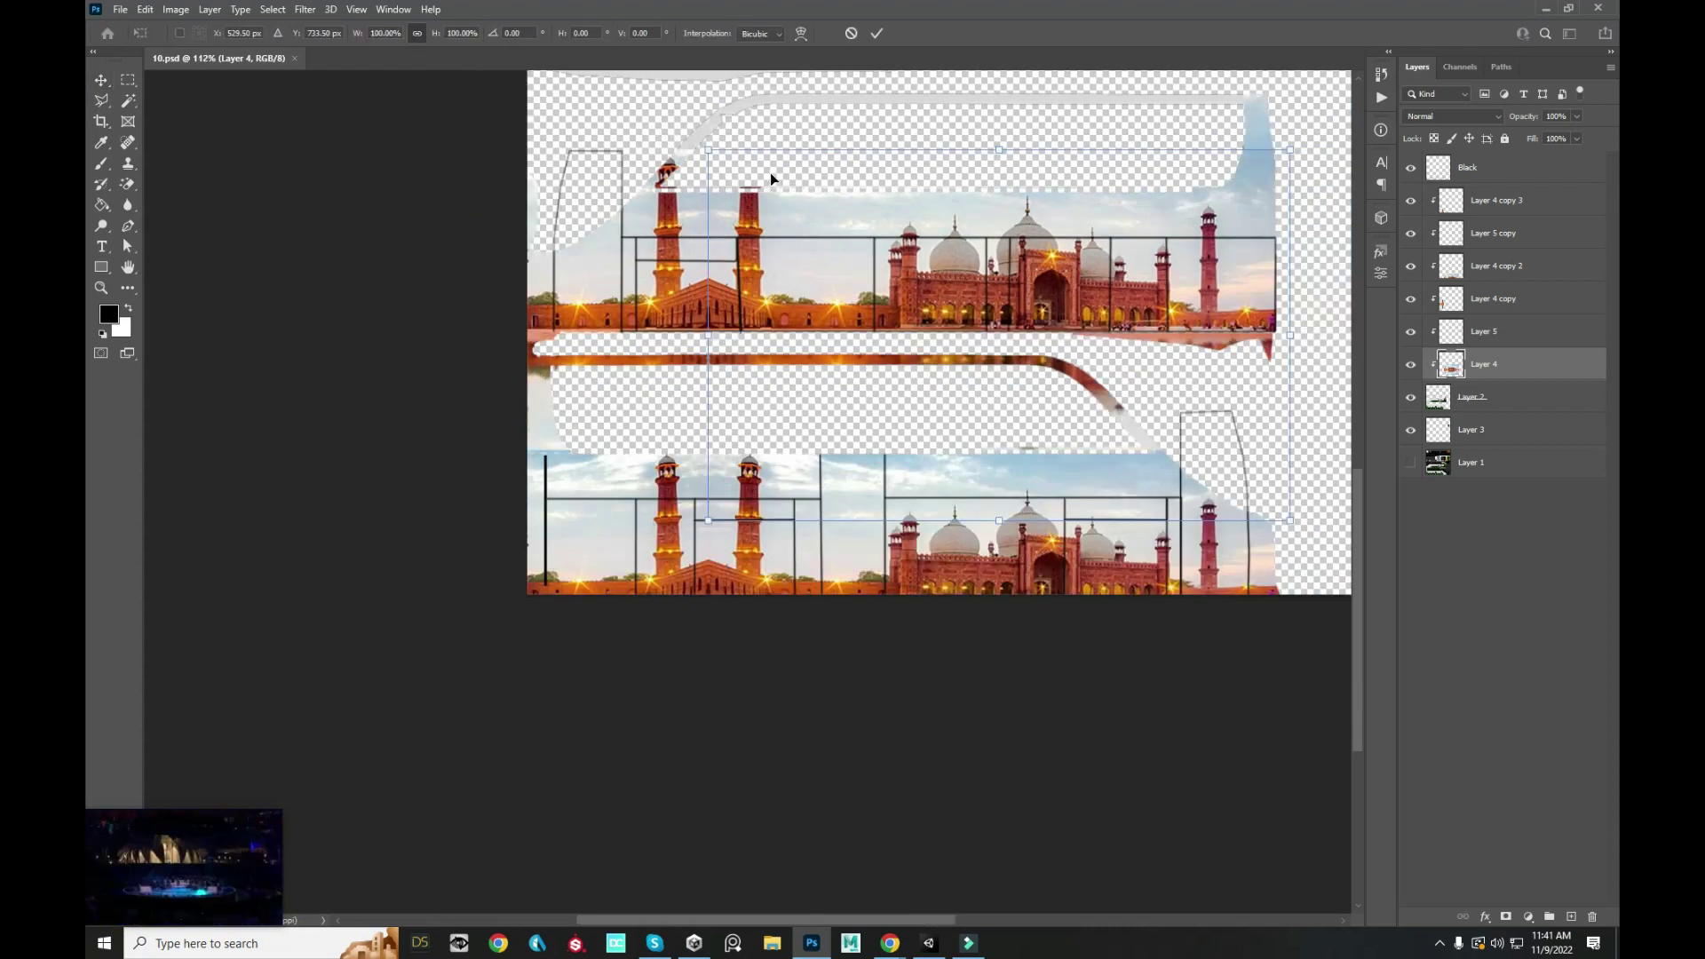
left_click_drag(760, 148, 759, 178)
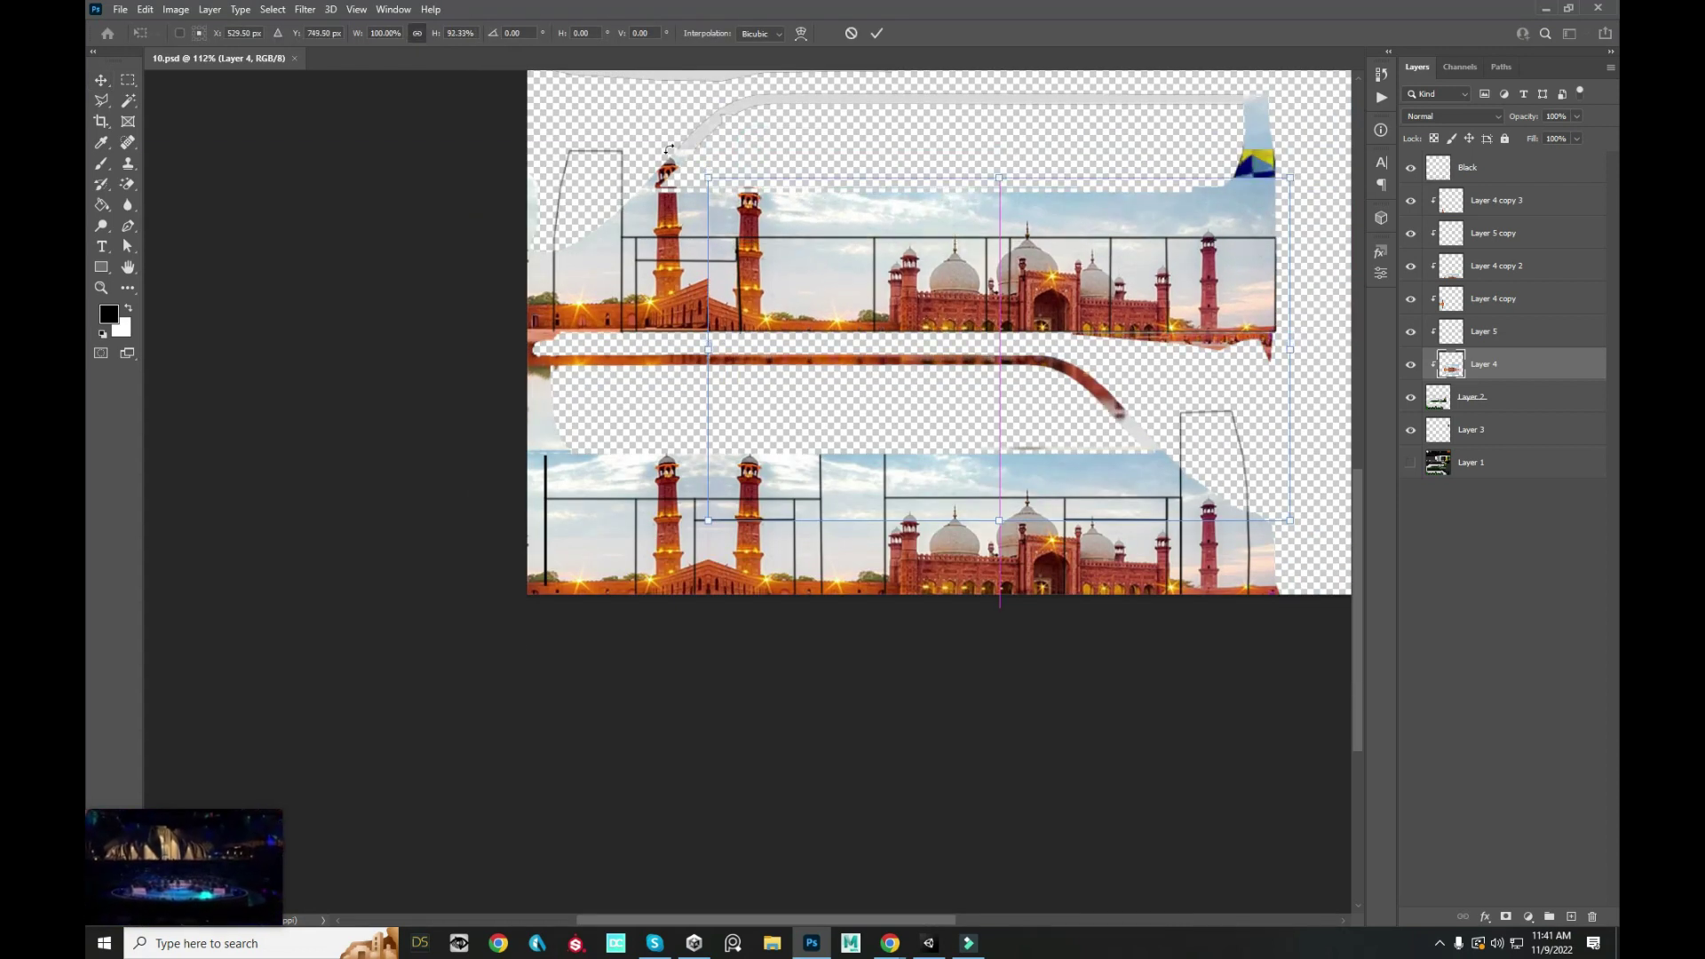
key("Return")
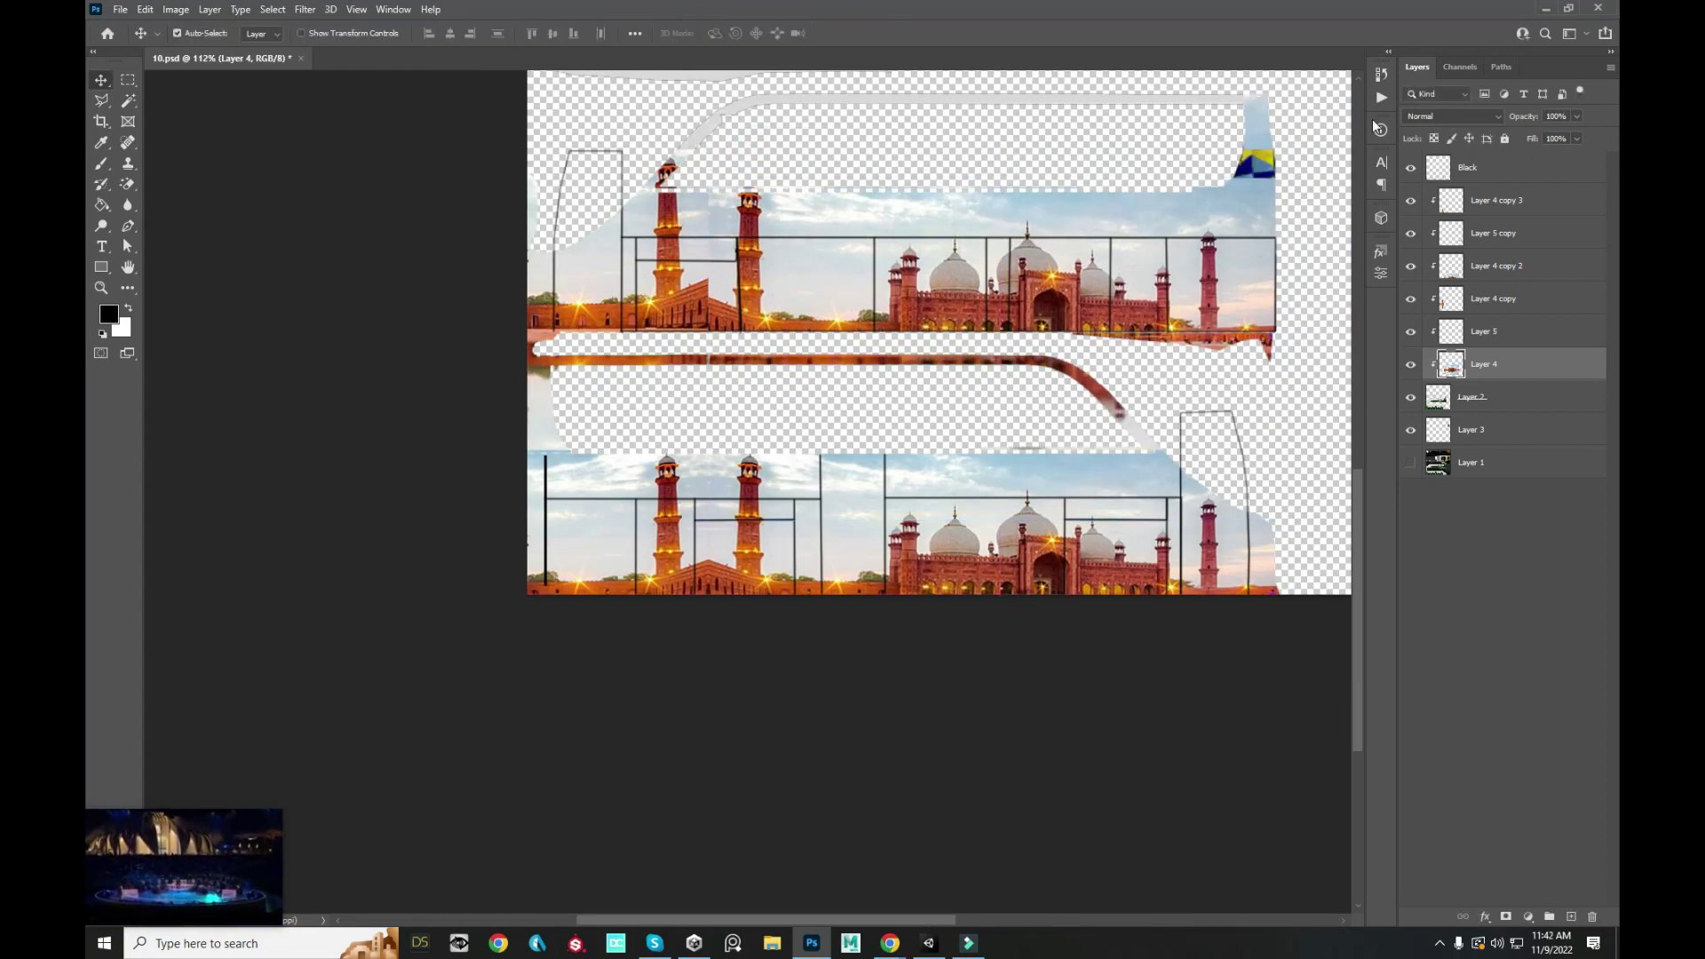
- Stretch the sky patch on Layer 5 down to 156% height
left_click(1261, 130)
key("ctrl+t")
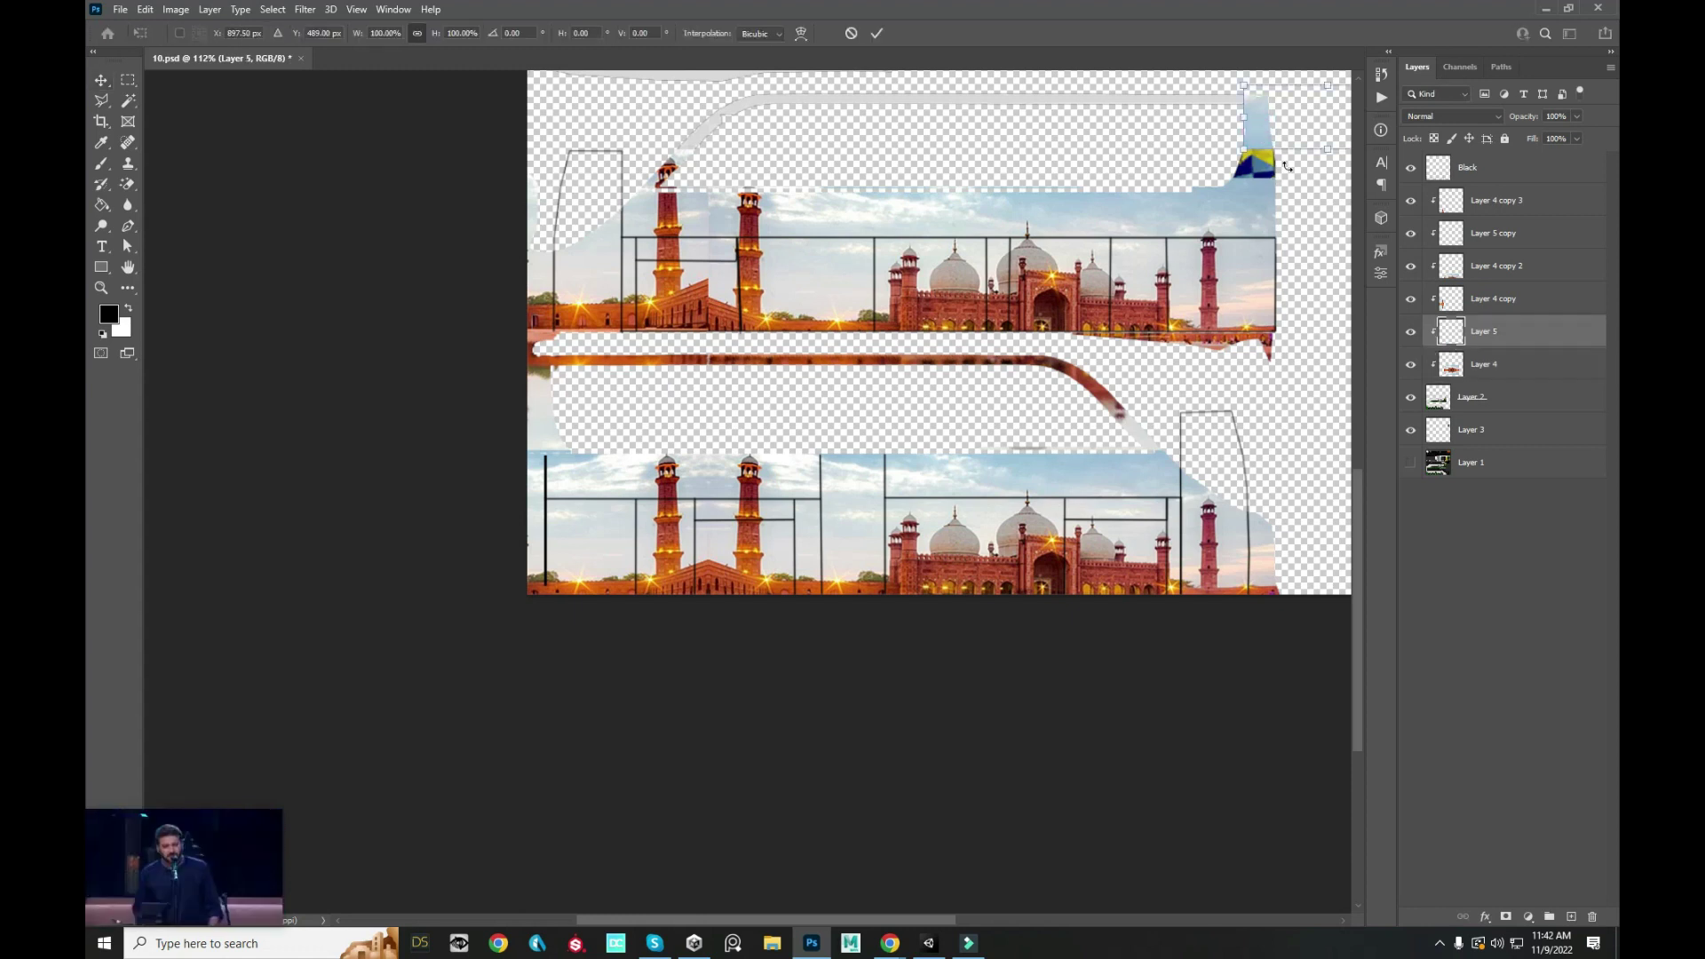
mouse_move(1298, 151)
left_mouse_down()
mouse_move(1296, 186)
mouse_move(1214, 142)
left_mouse_up()
key("Return")
scroll(972, 180, "down", 3)
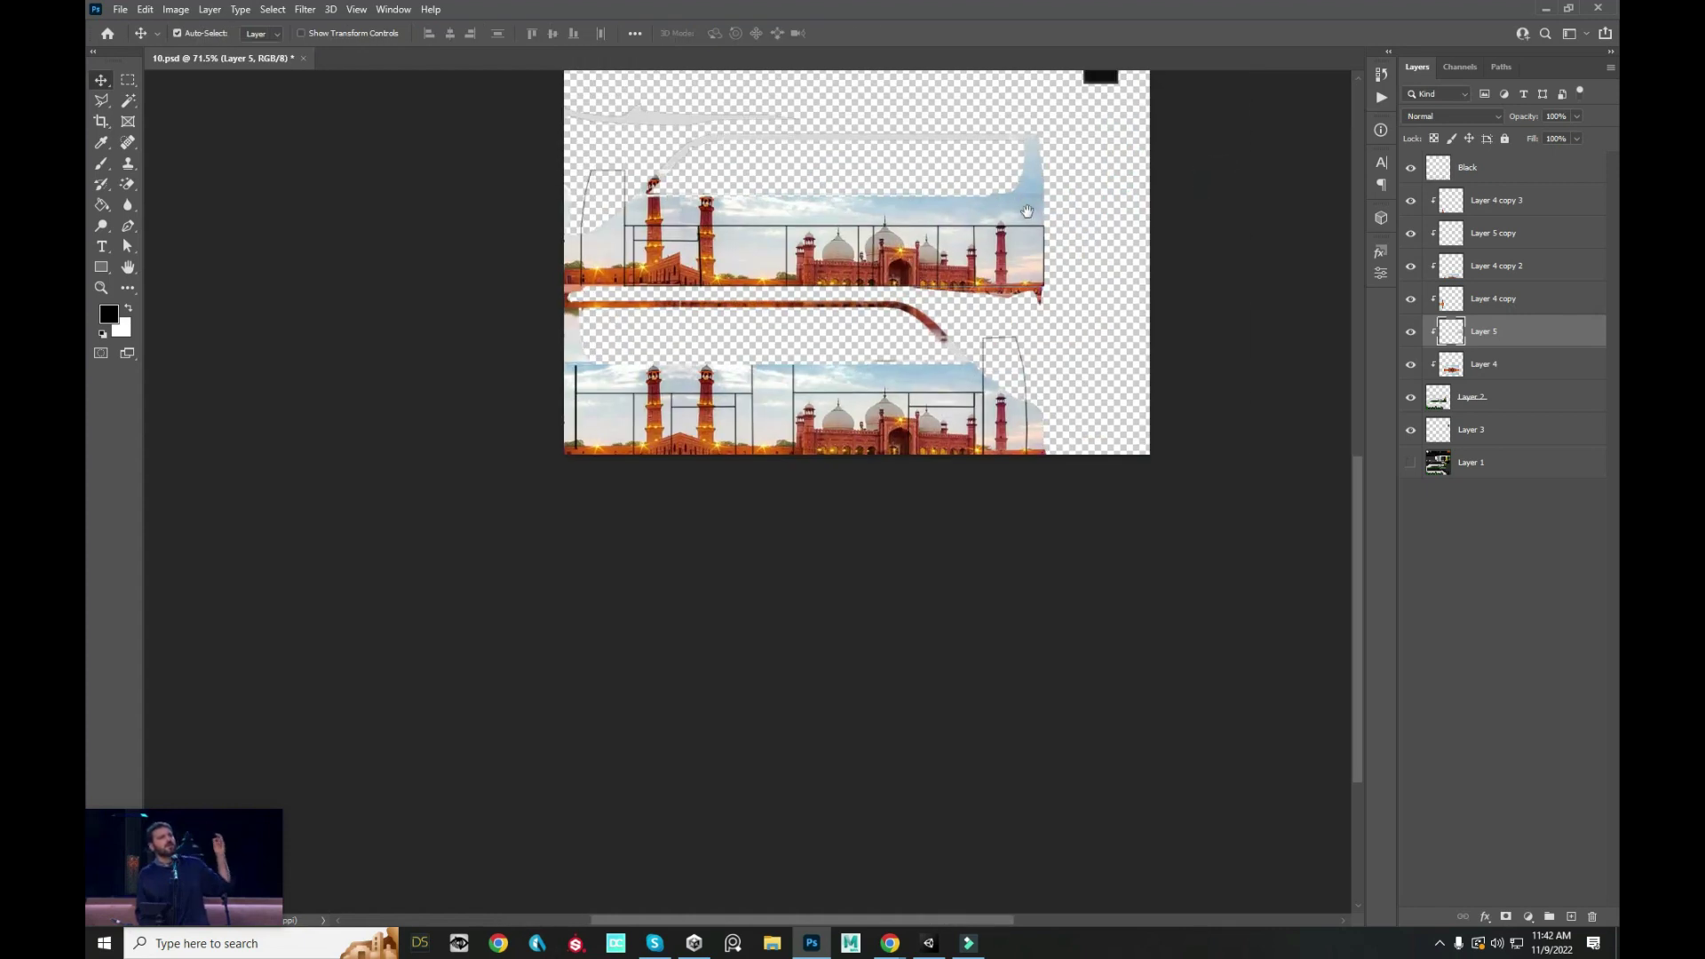
scroll(1027, 210, "up", 3)
left_click_drag(1001, 129, 1102, 210)
scroll(1102, 210, "down", 2)
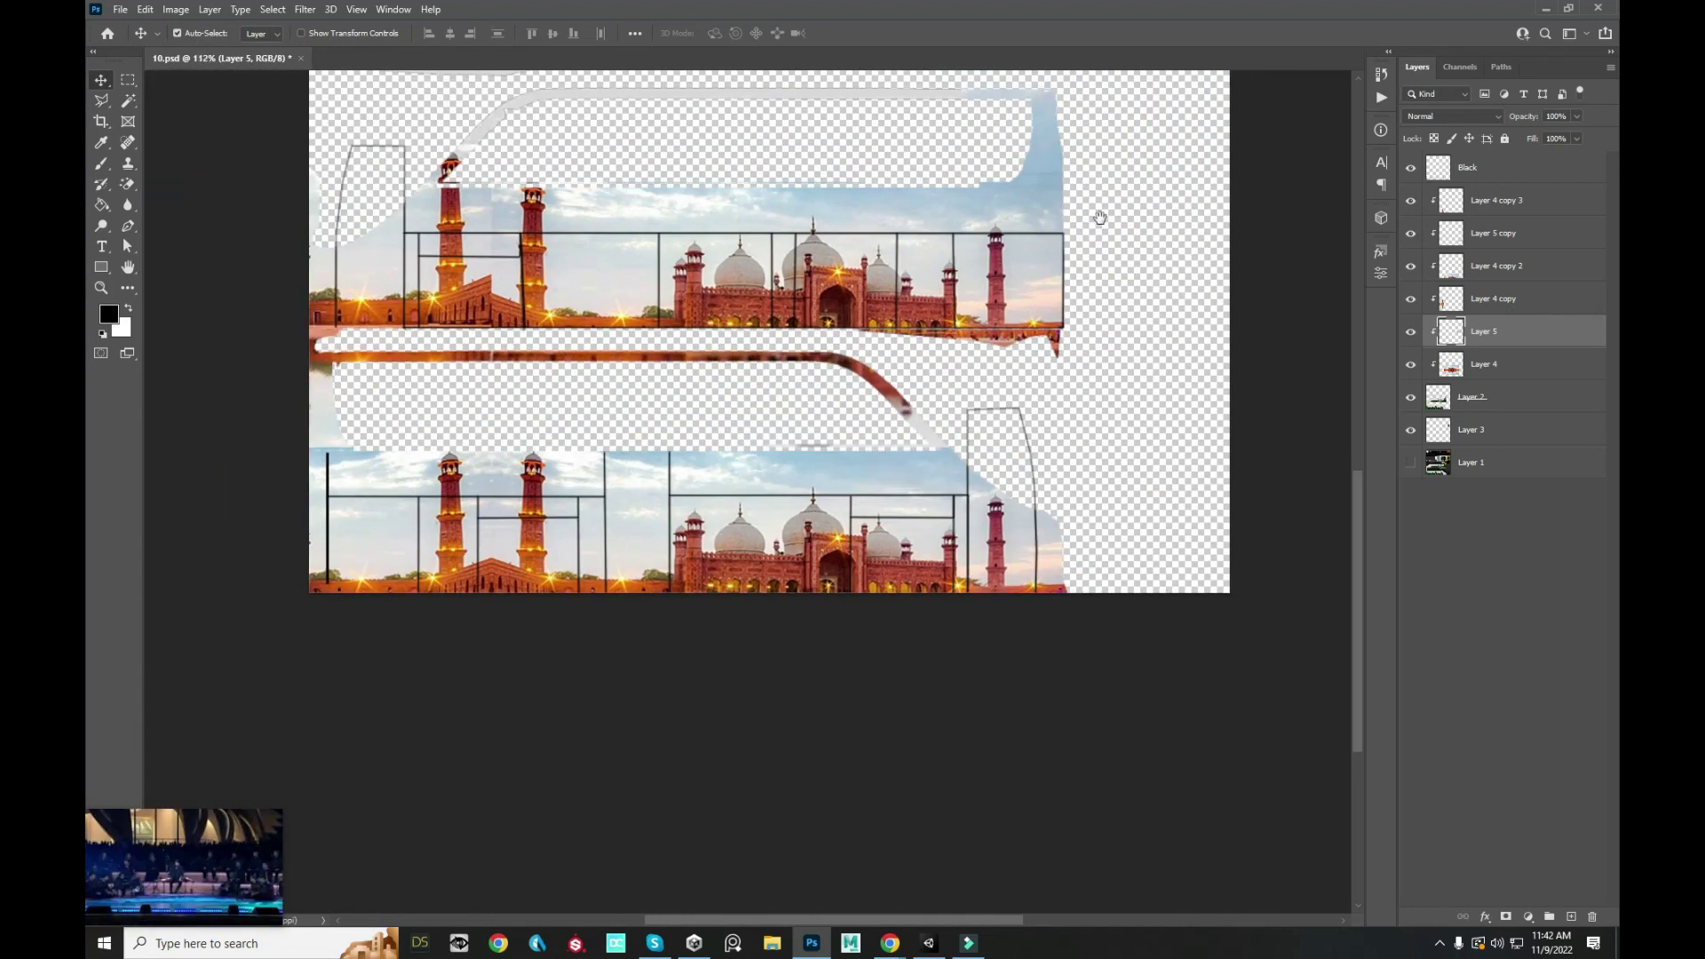
scroll(1076, 209, "up", 3)
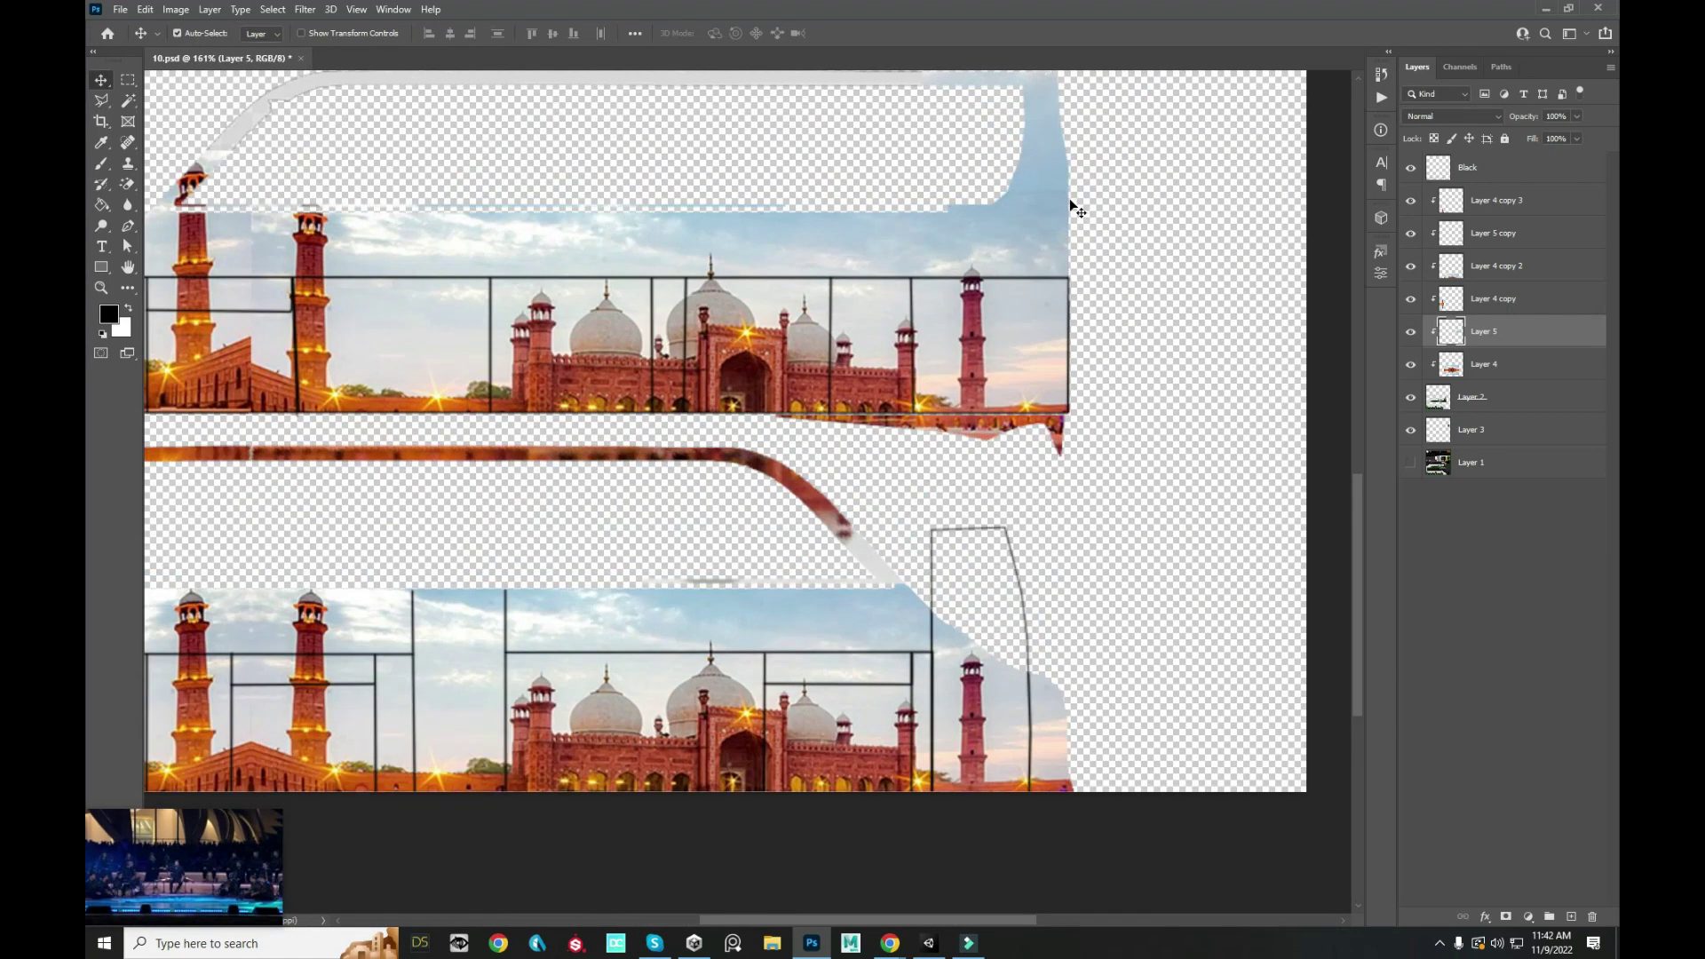
scroll(983, 217, "down", 2)
scroll(977, 187, "left", 3)
scroll(750, 204, "up", 3)
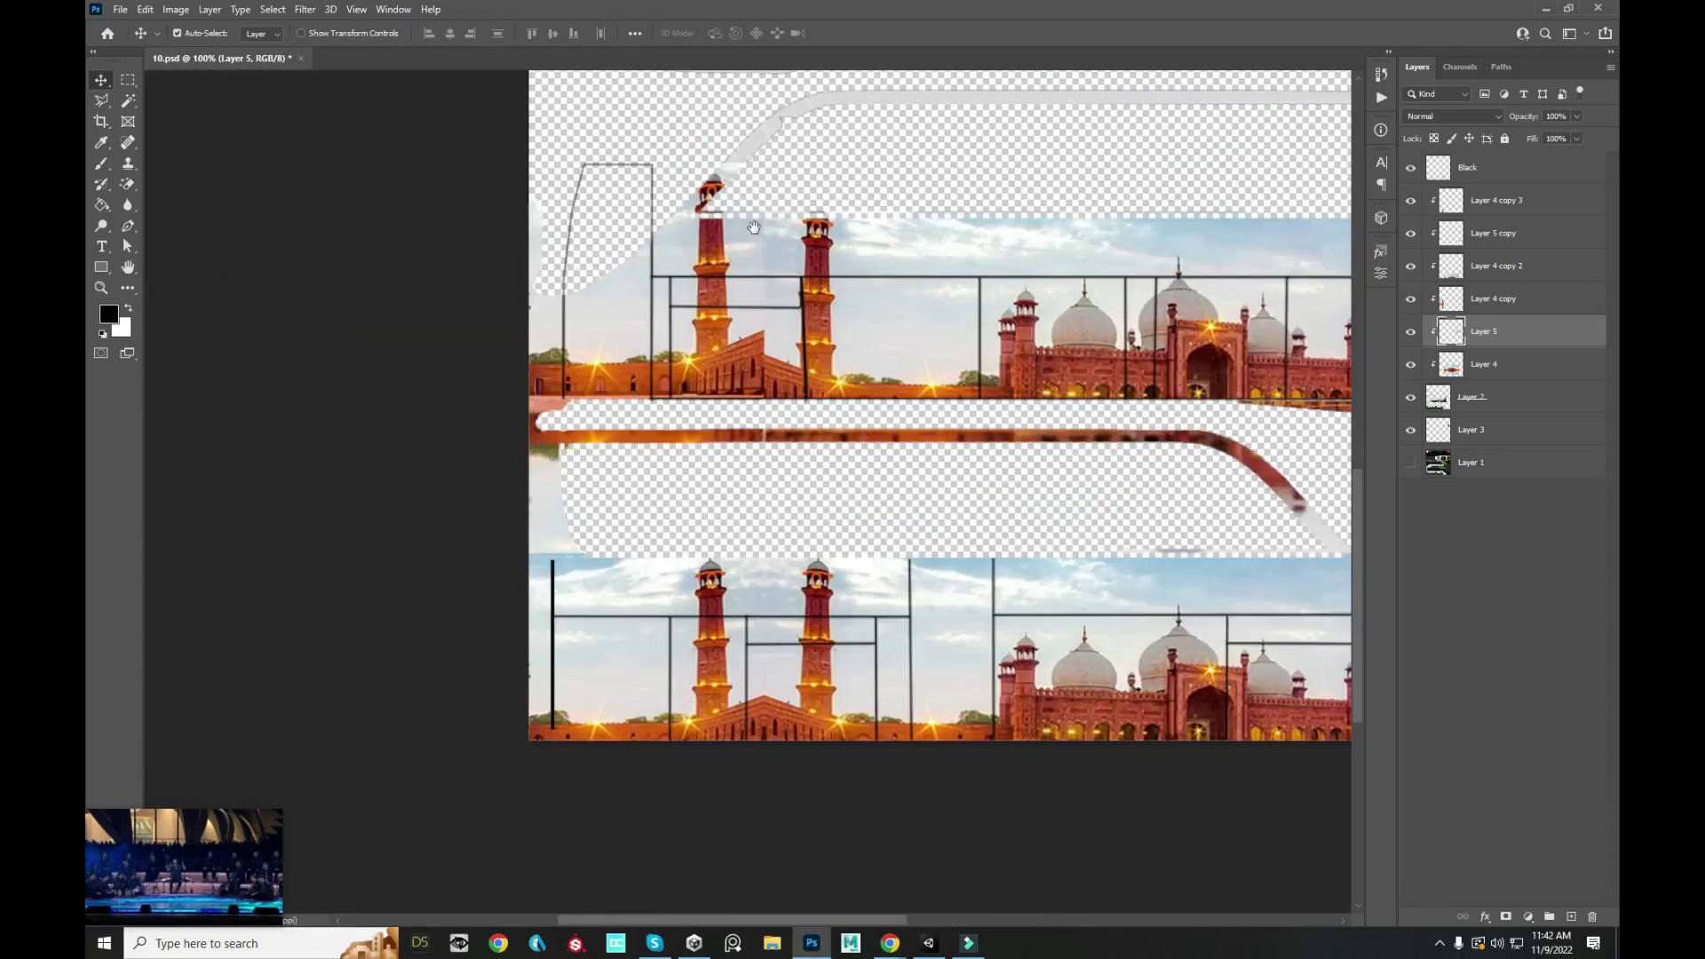
scroll(672, 231, "down", 3)
scroll(892, 391, "up", 1)
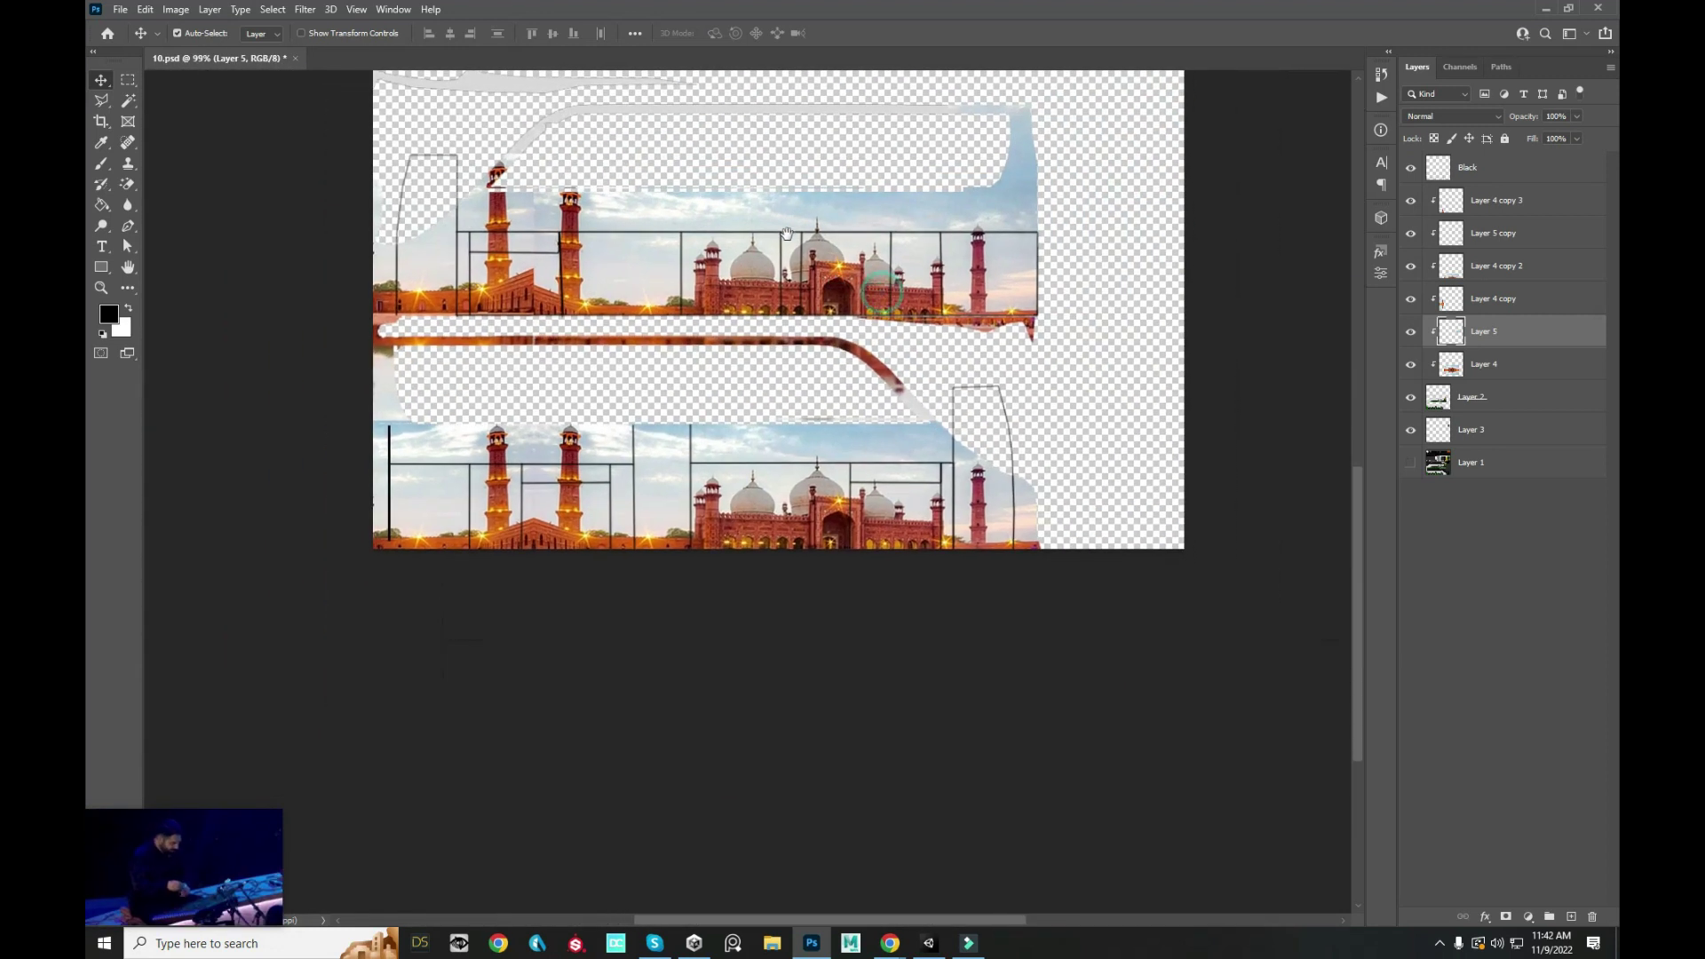
- Erase the orange curved strip from Layer 4 using a rectangular selection
left_click(893, 391)
key("ctrl+t")
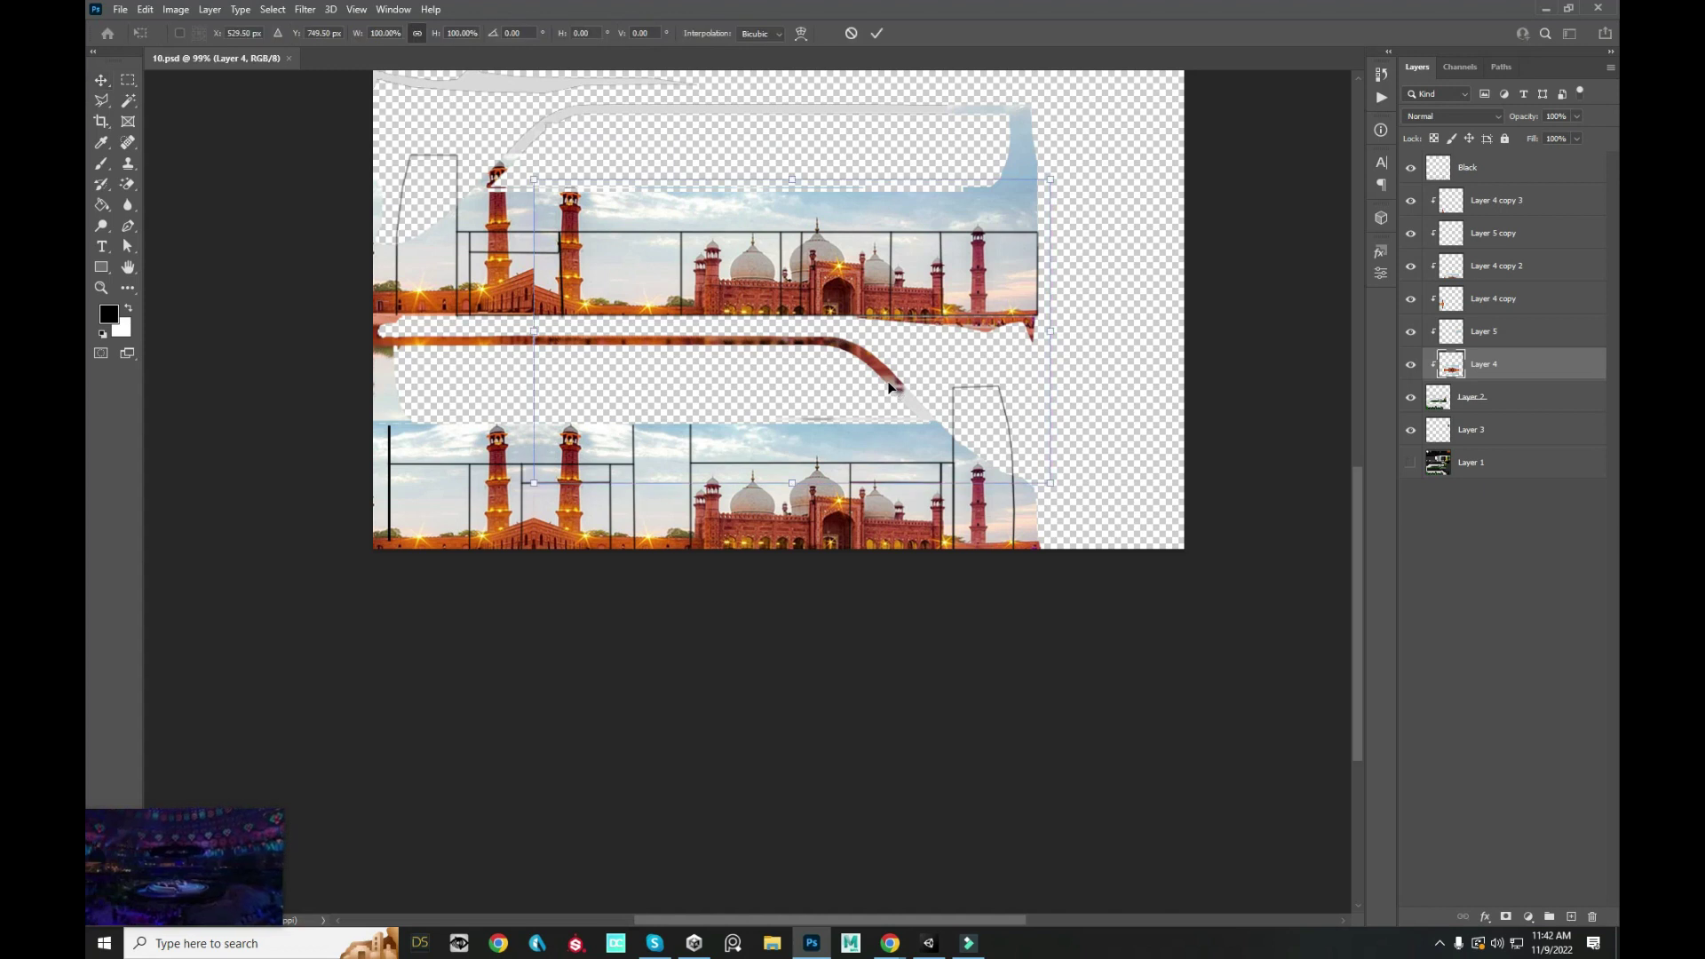
key("Return")
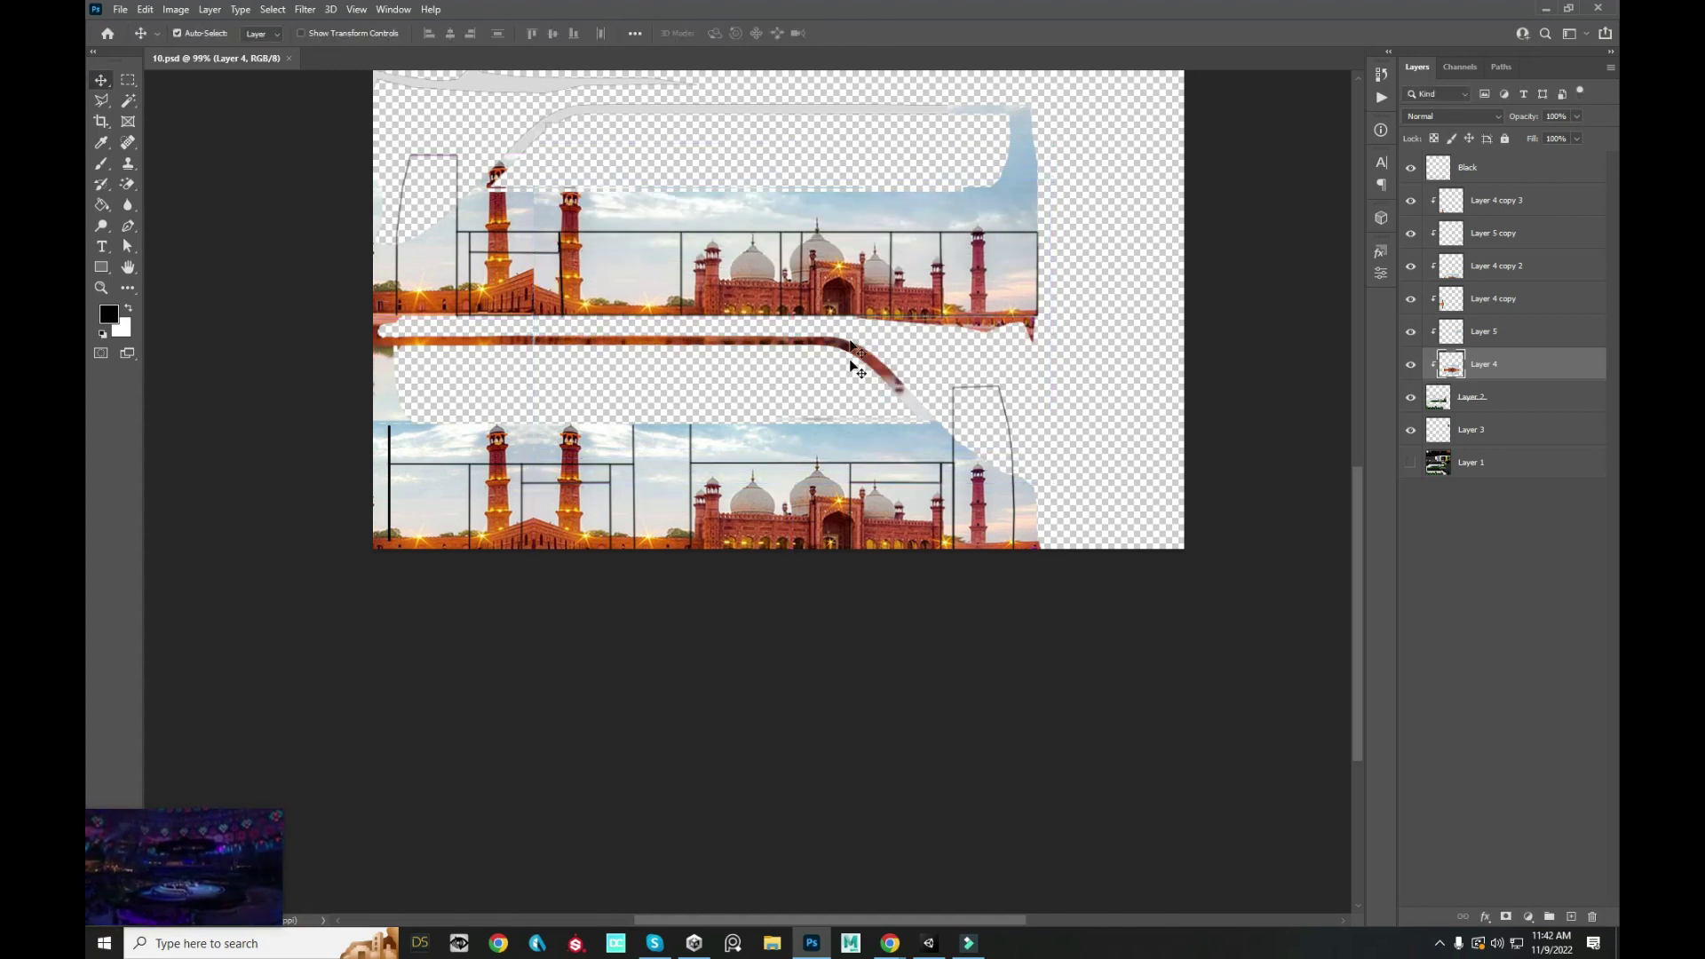
left_click(125, 80)
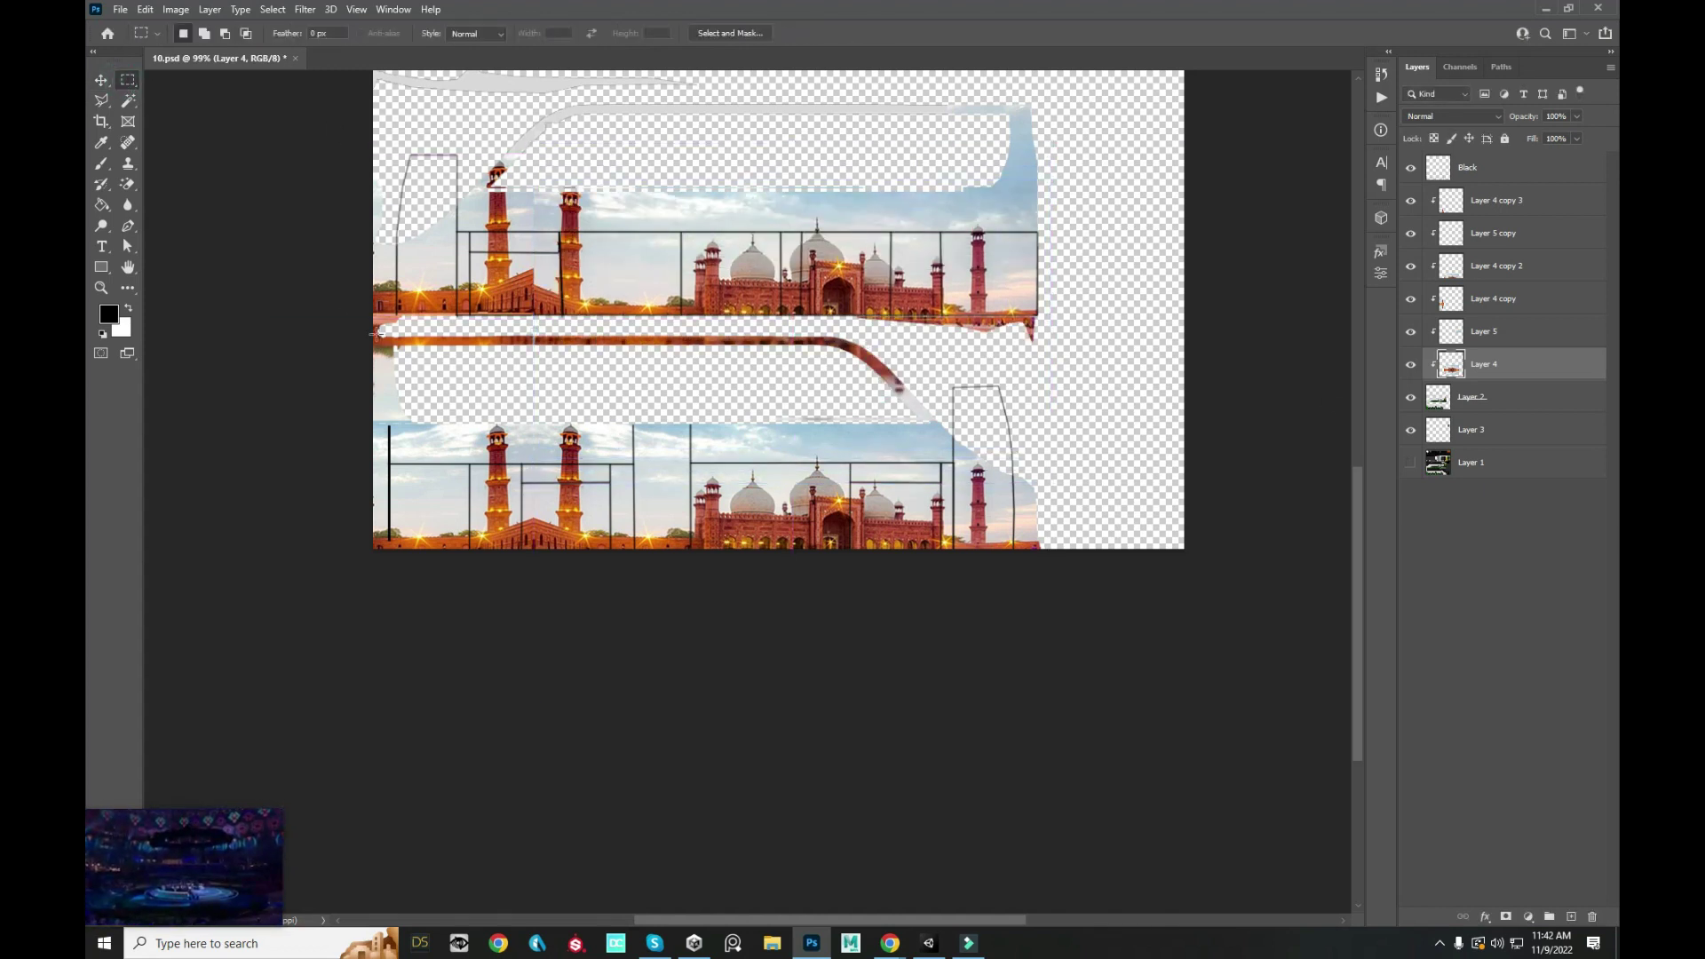
left_click_drag(340, 317, 937, 415)
left_click_drag(1043, 423, 1044, 424)
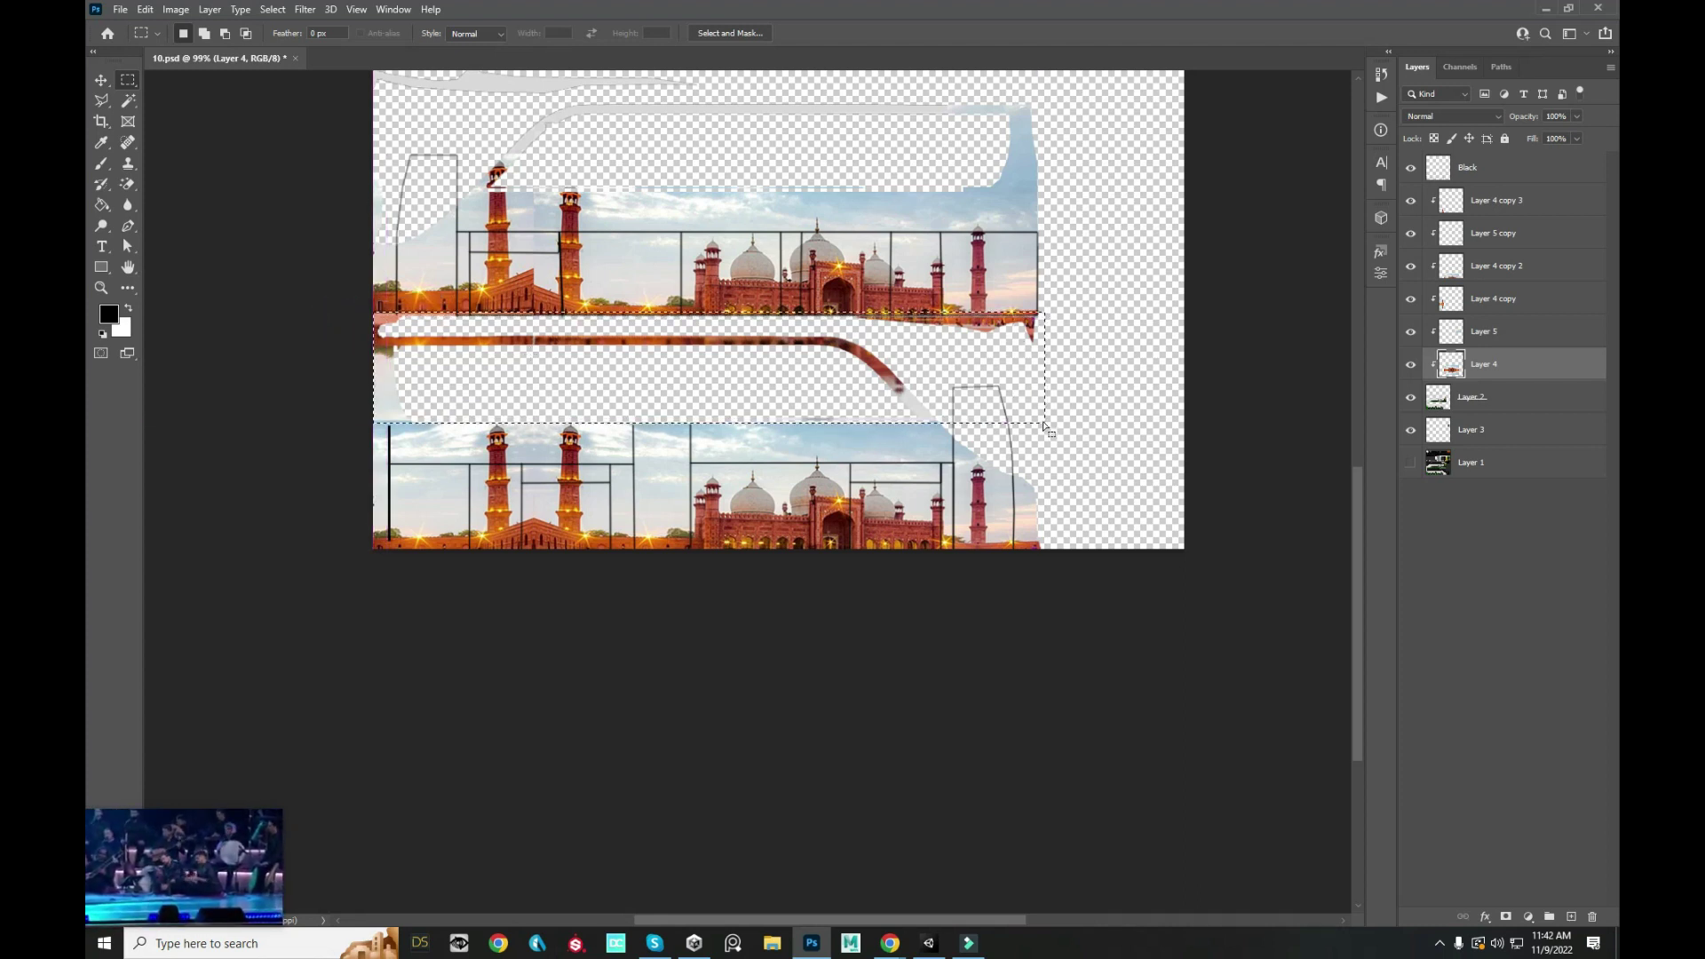
left_click_drag(1004, 356, 1005, 361)
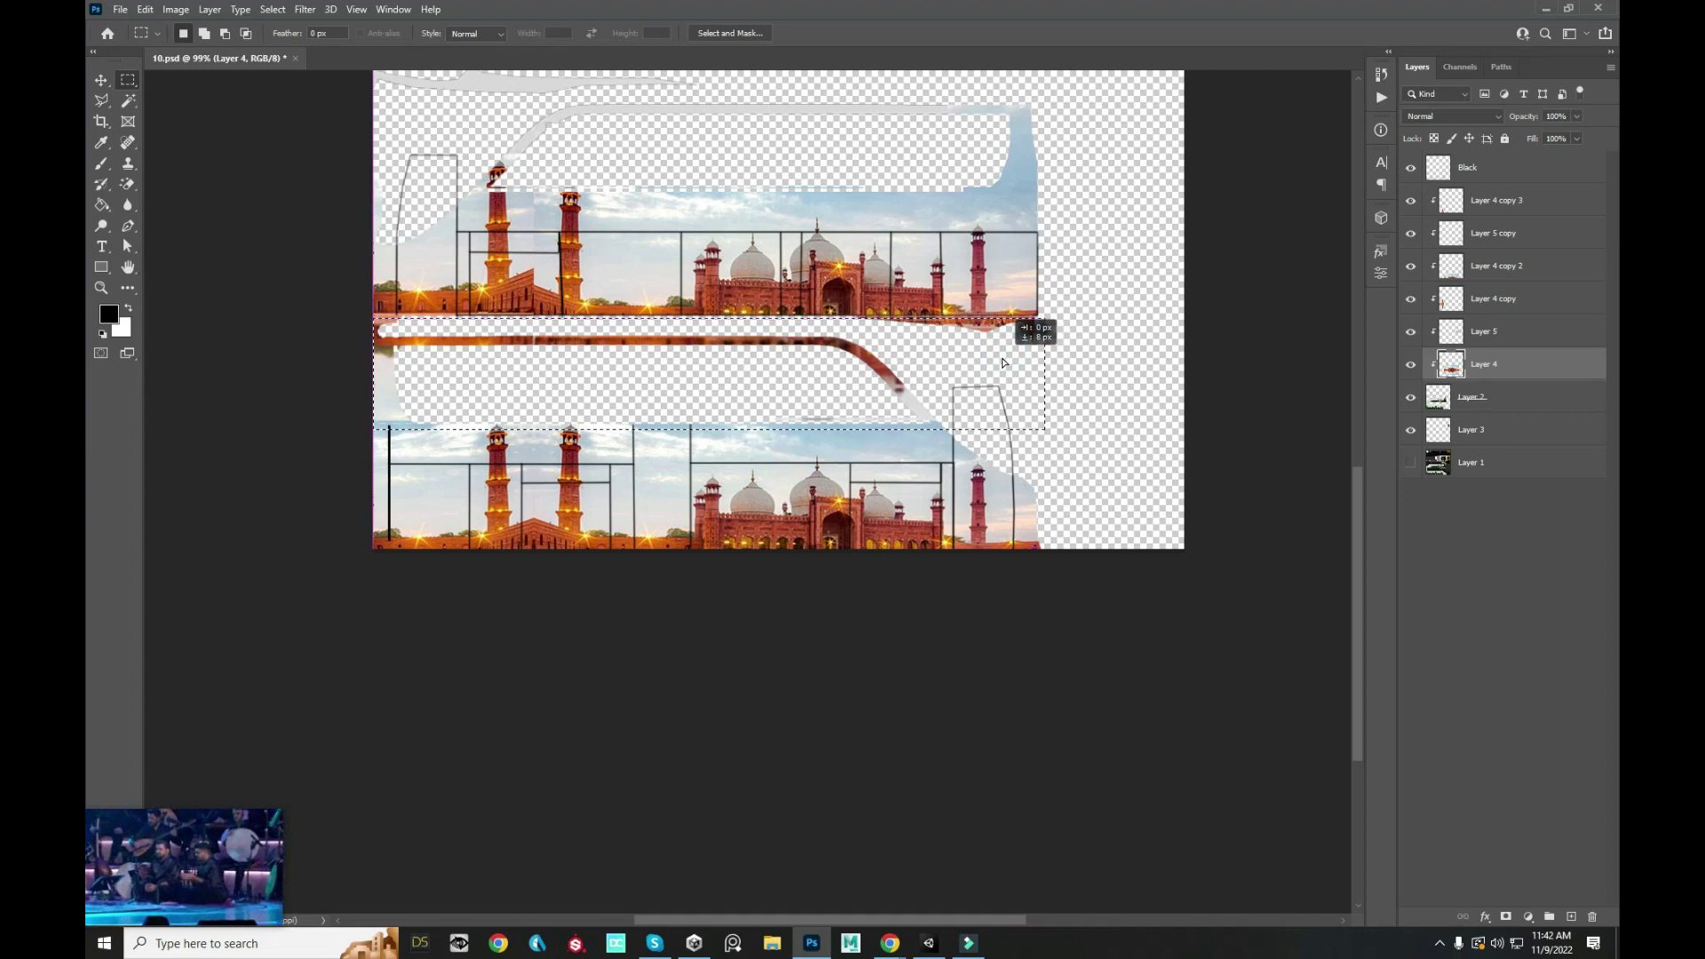
key("Delete")
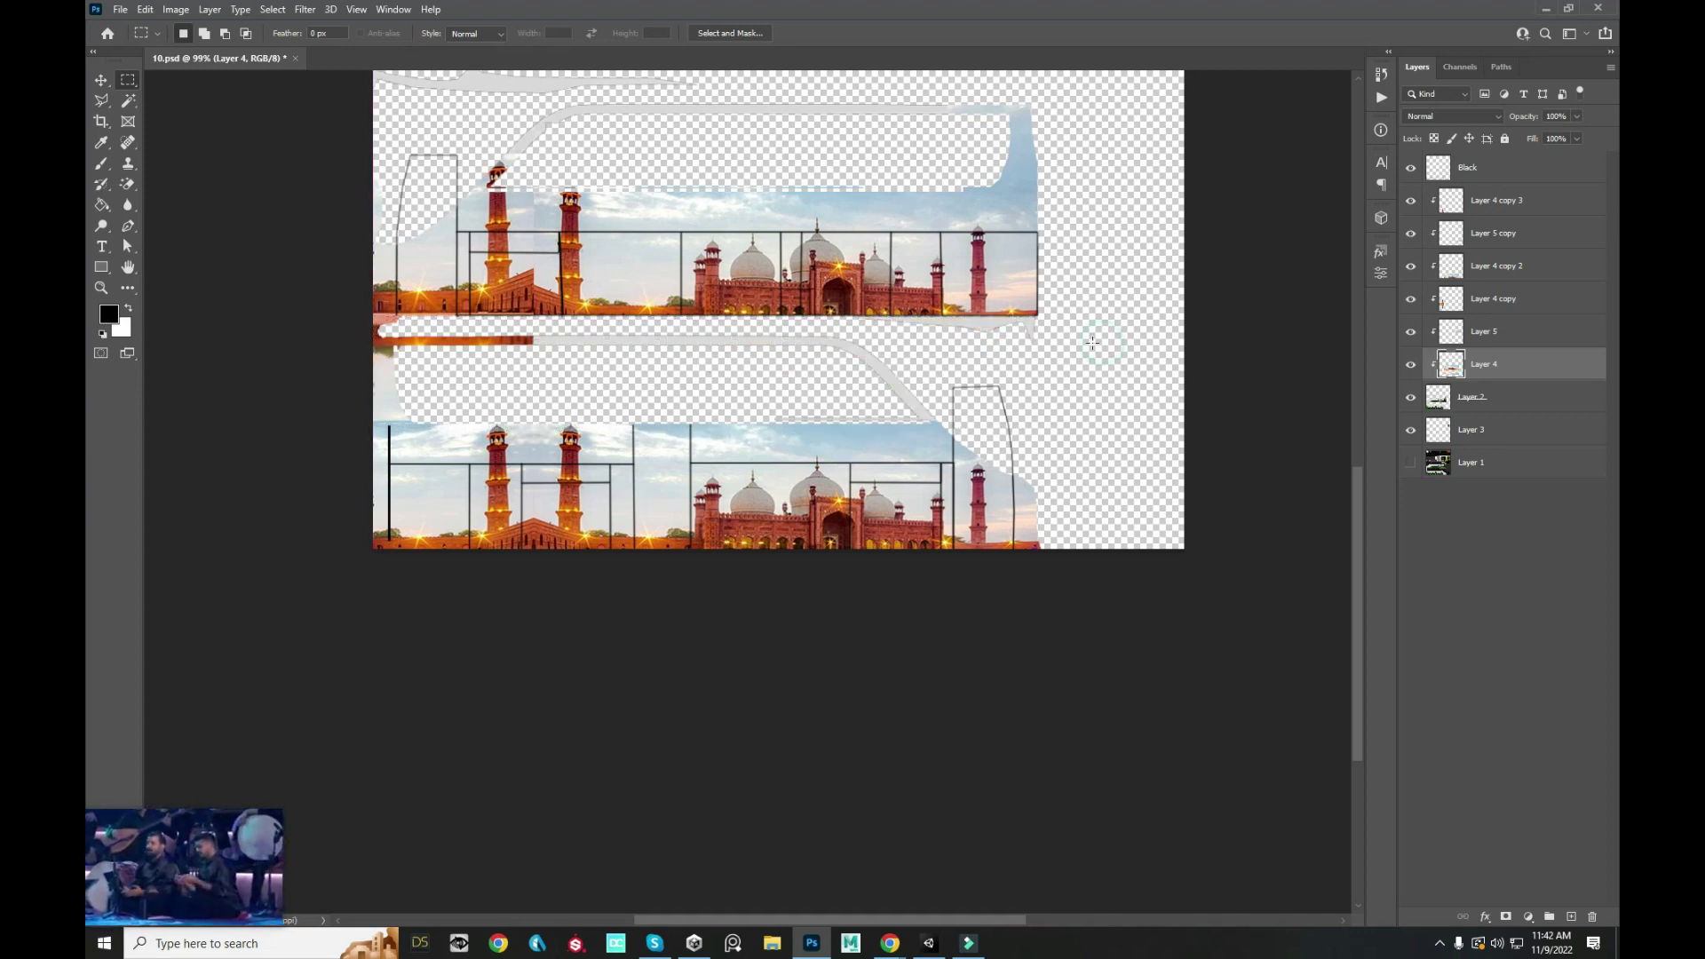
- Preview the textured bus in Unity, orbiting around it, then come back to Photoshop
key("alt+Tab")
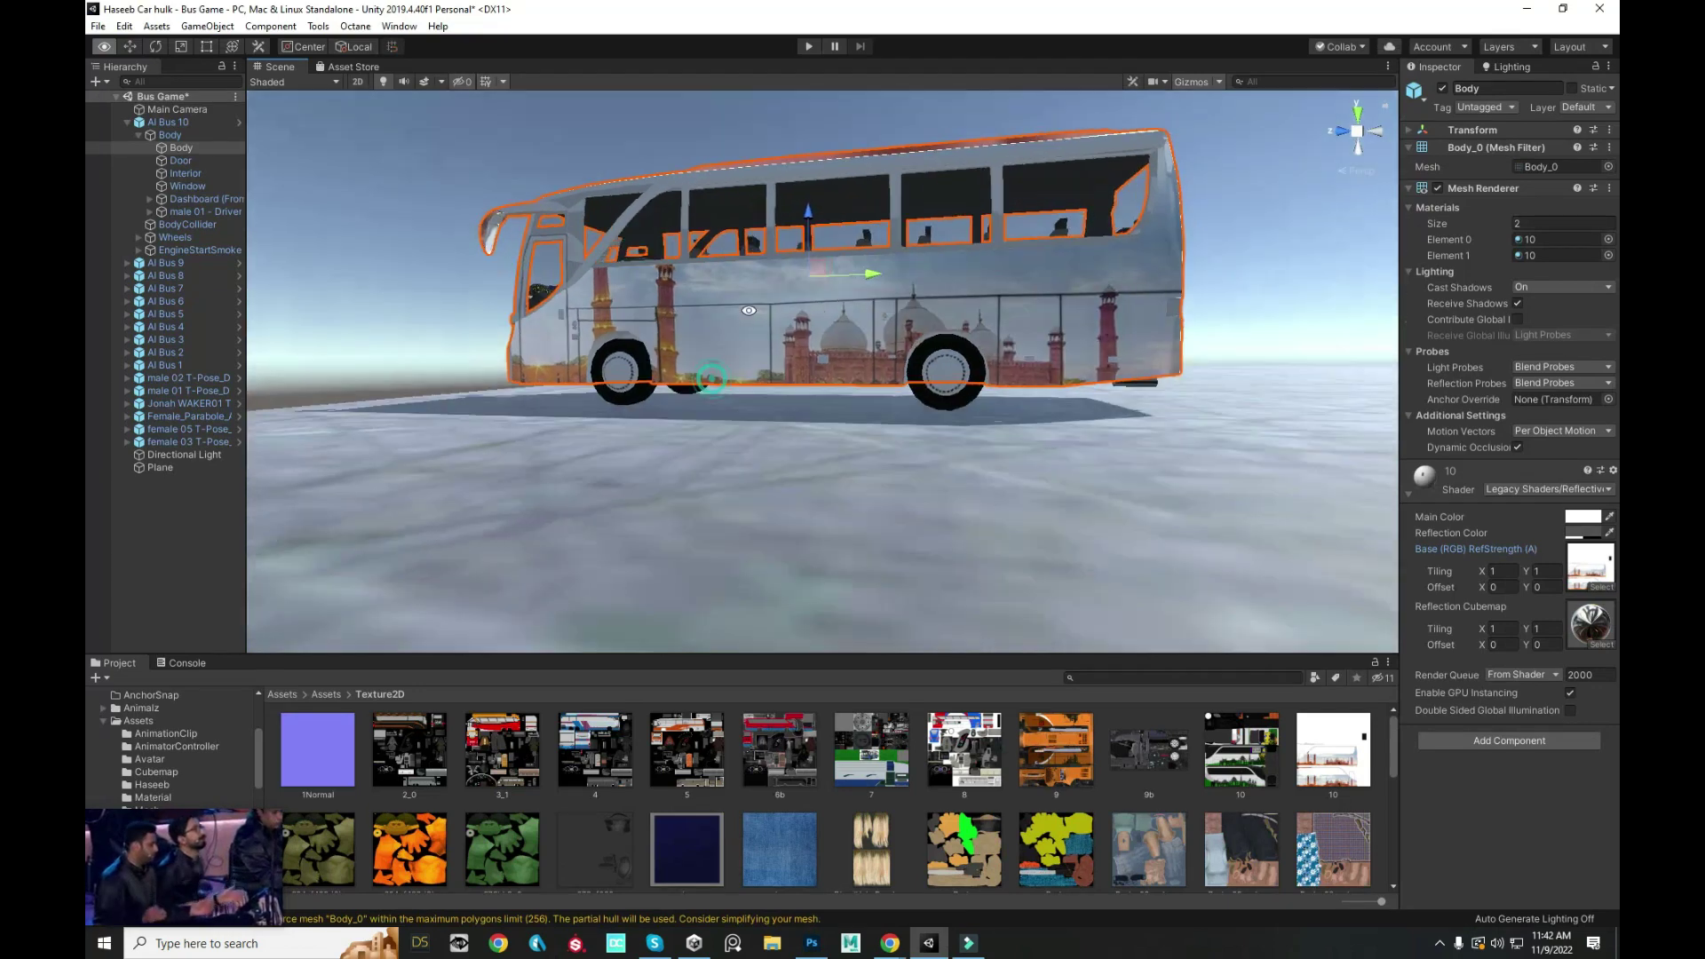
mouse_move(749, 310)
left_mouse_down()
mouse_move(533, 433)
mouse_move(476, 316)
left_mouse_up()
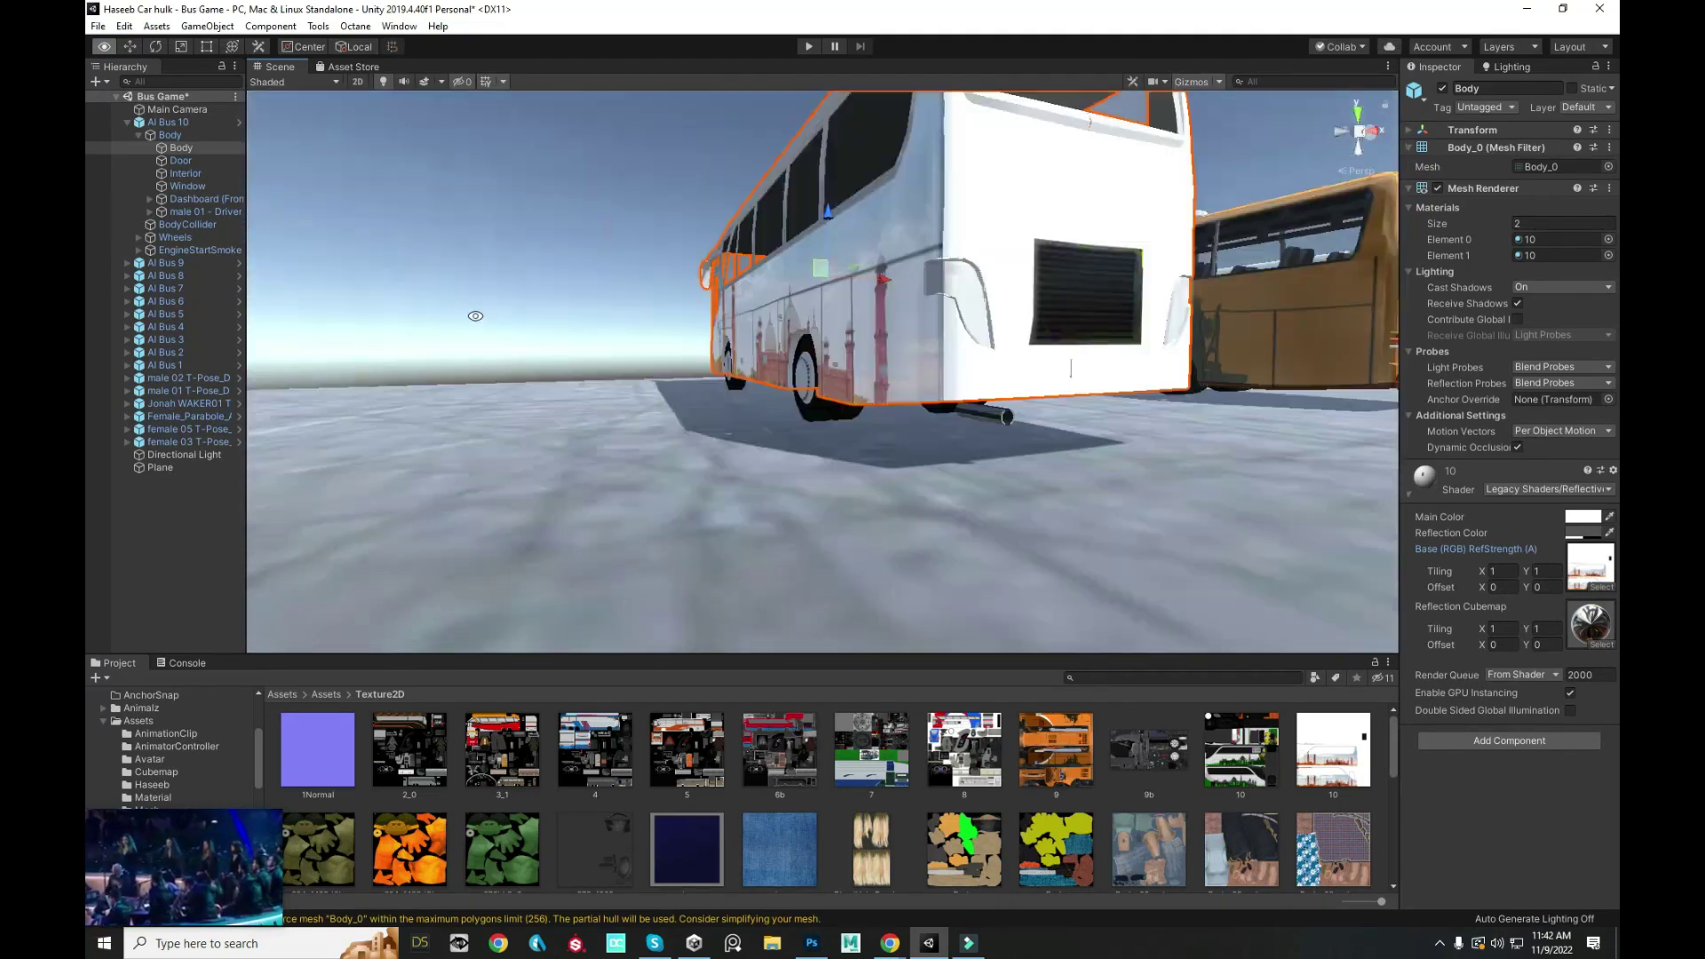
key("alt+Tab")
scroll(752, 362, "down", 2)
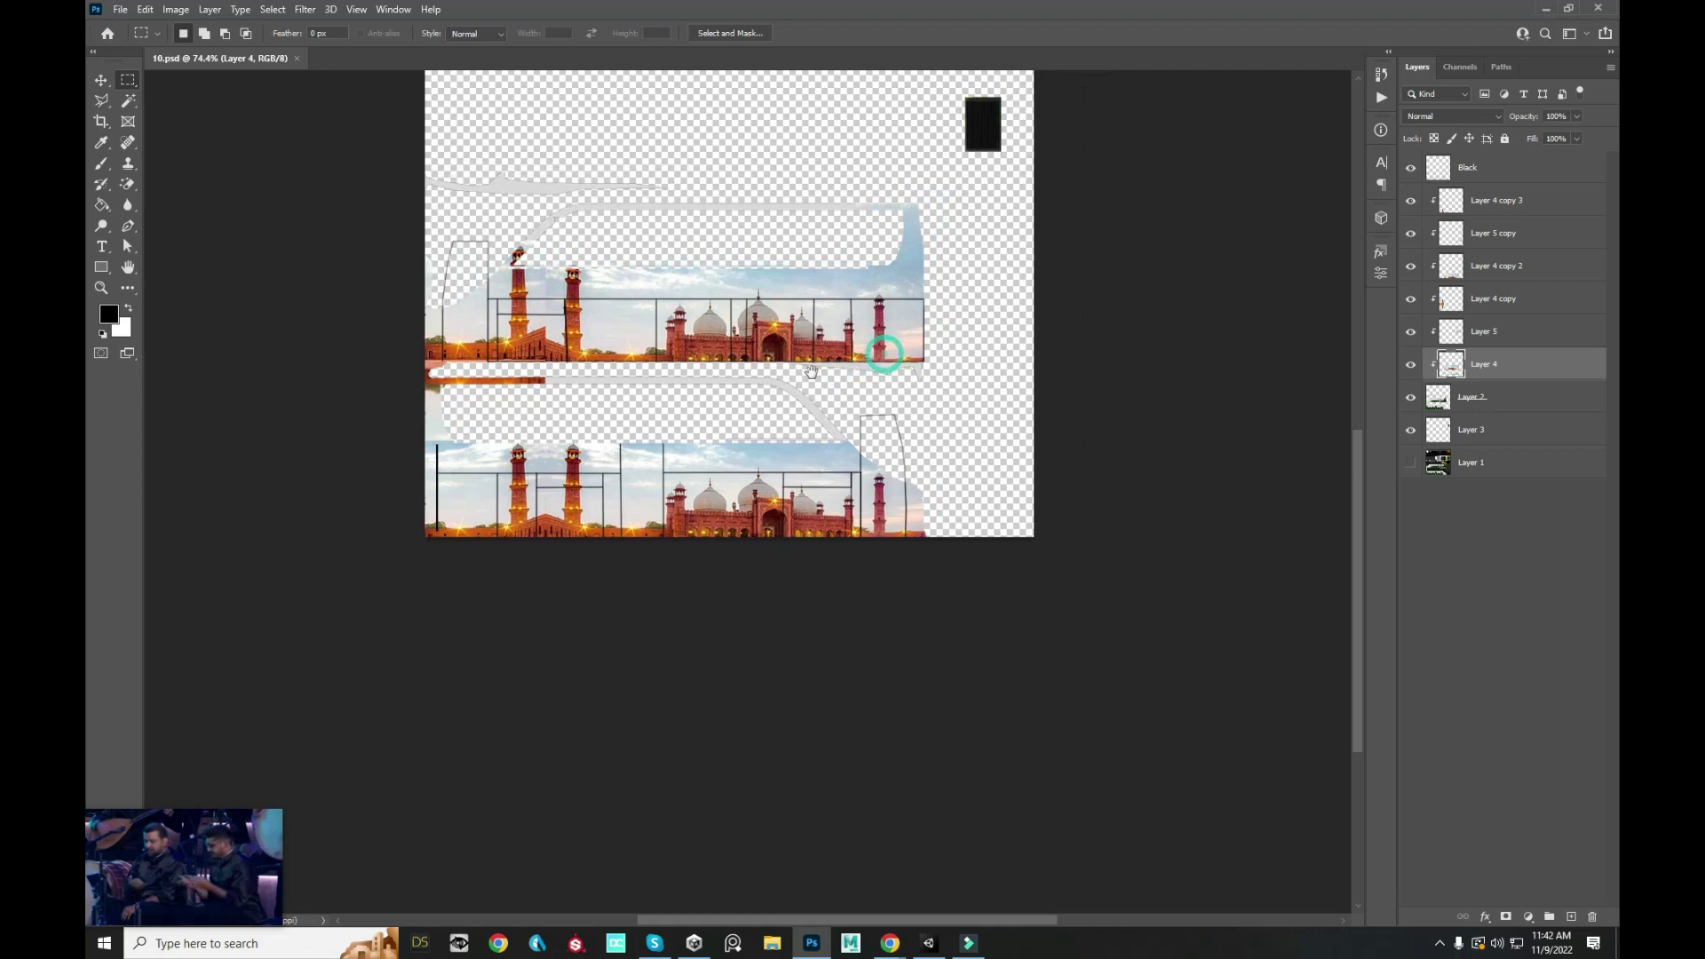
scroll(751, 361, "up", 3)
scroll(751, 361, "down", 3)
- Make the base bus texture Layer 1 visible again with the Move tool active
key("v")
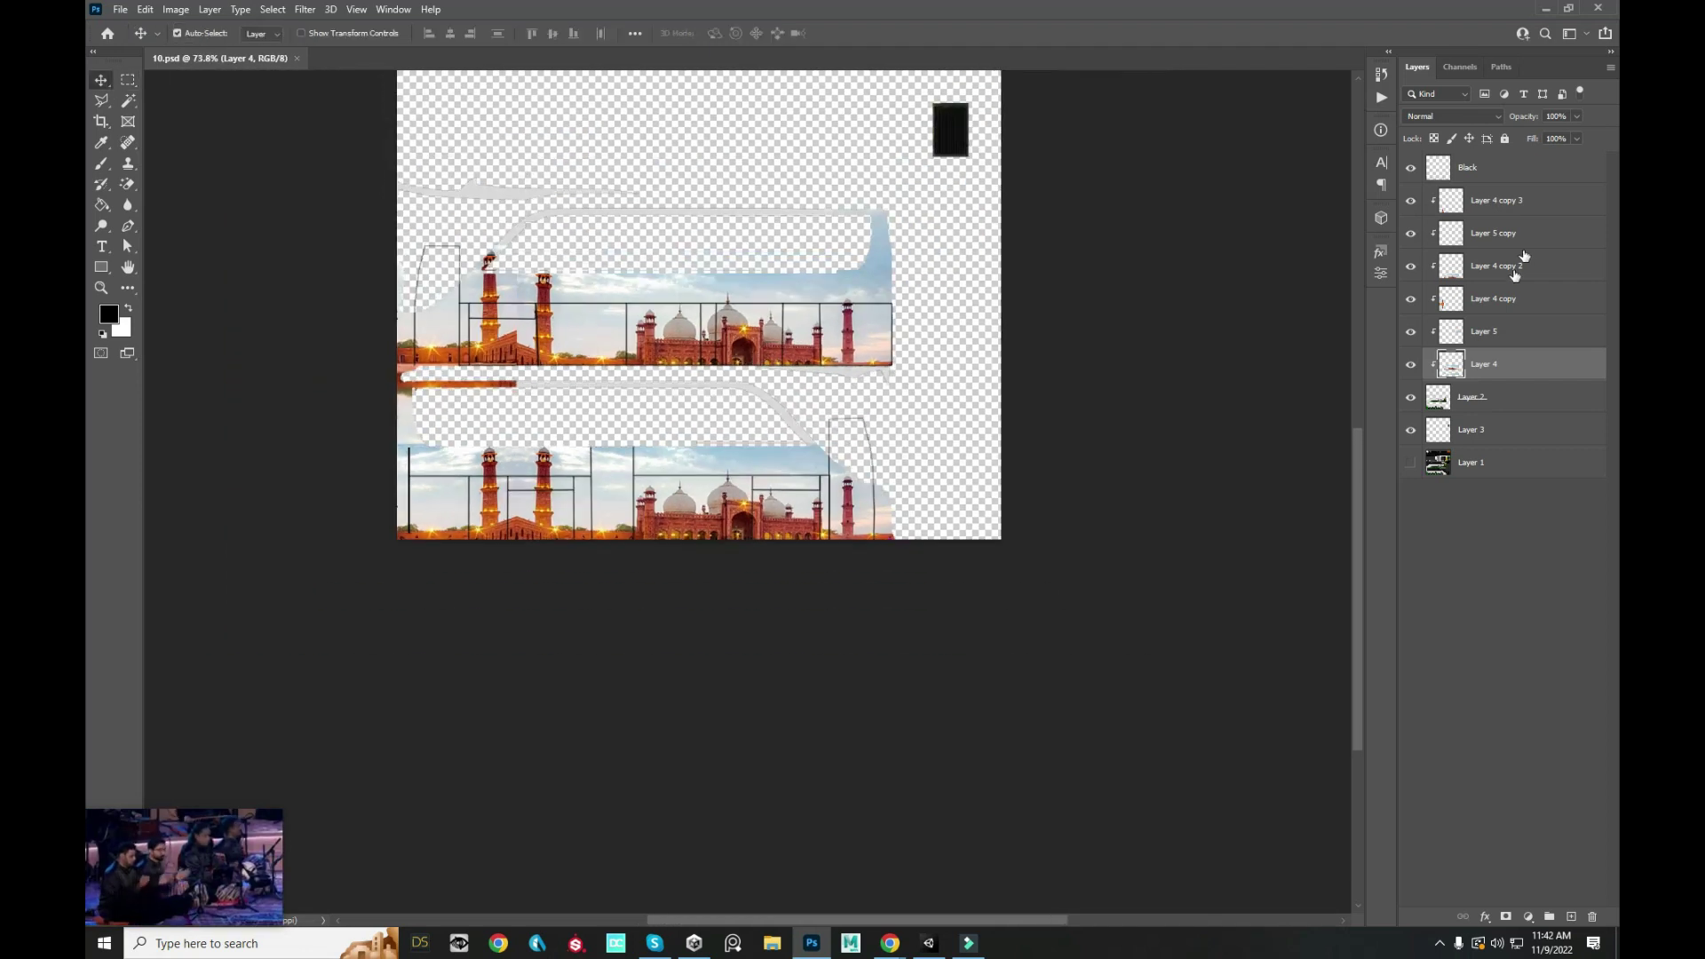
left_click(1410, 463)
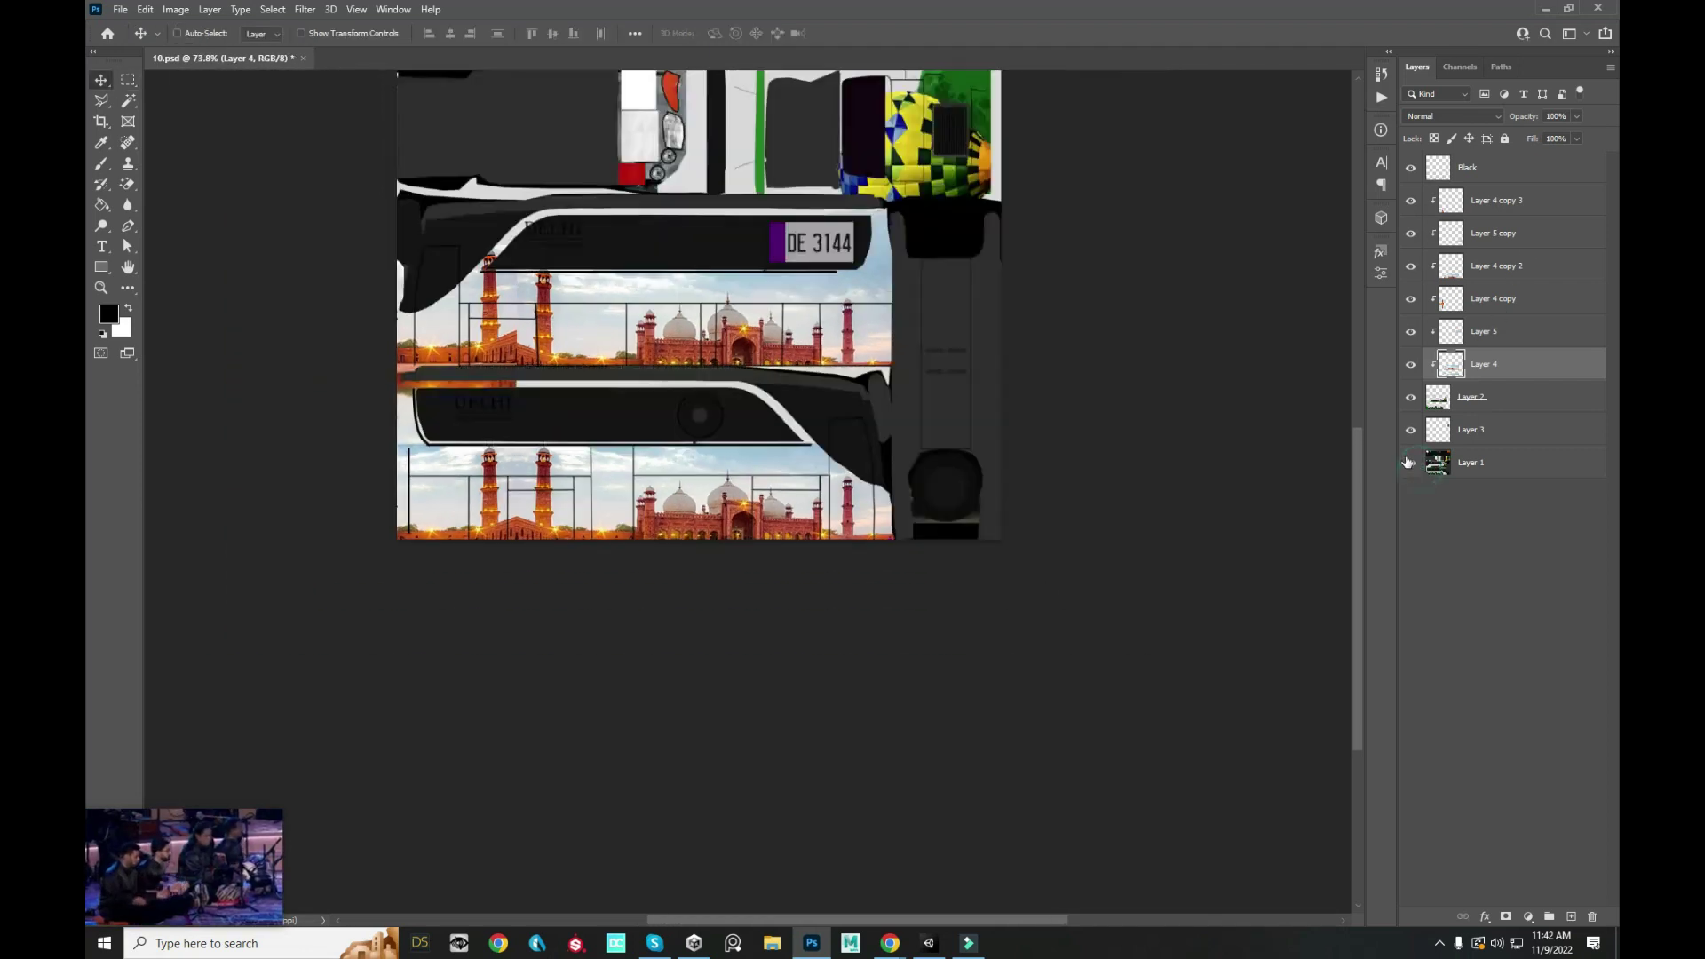
left_click(1185, 354, "ctrl")
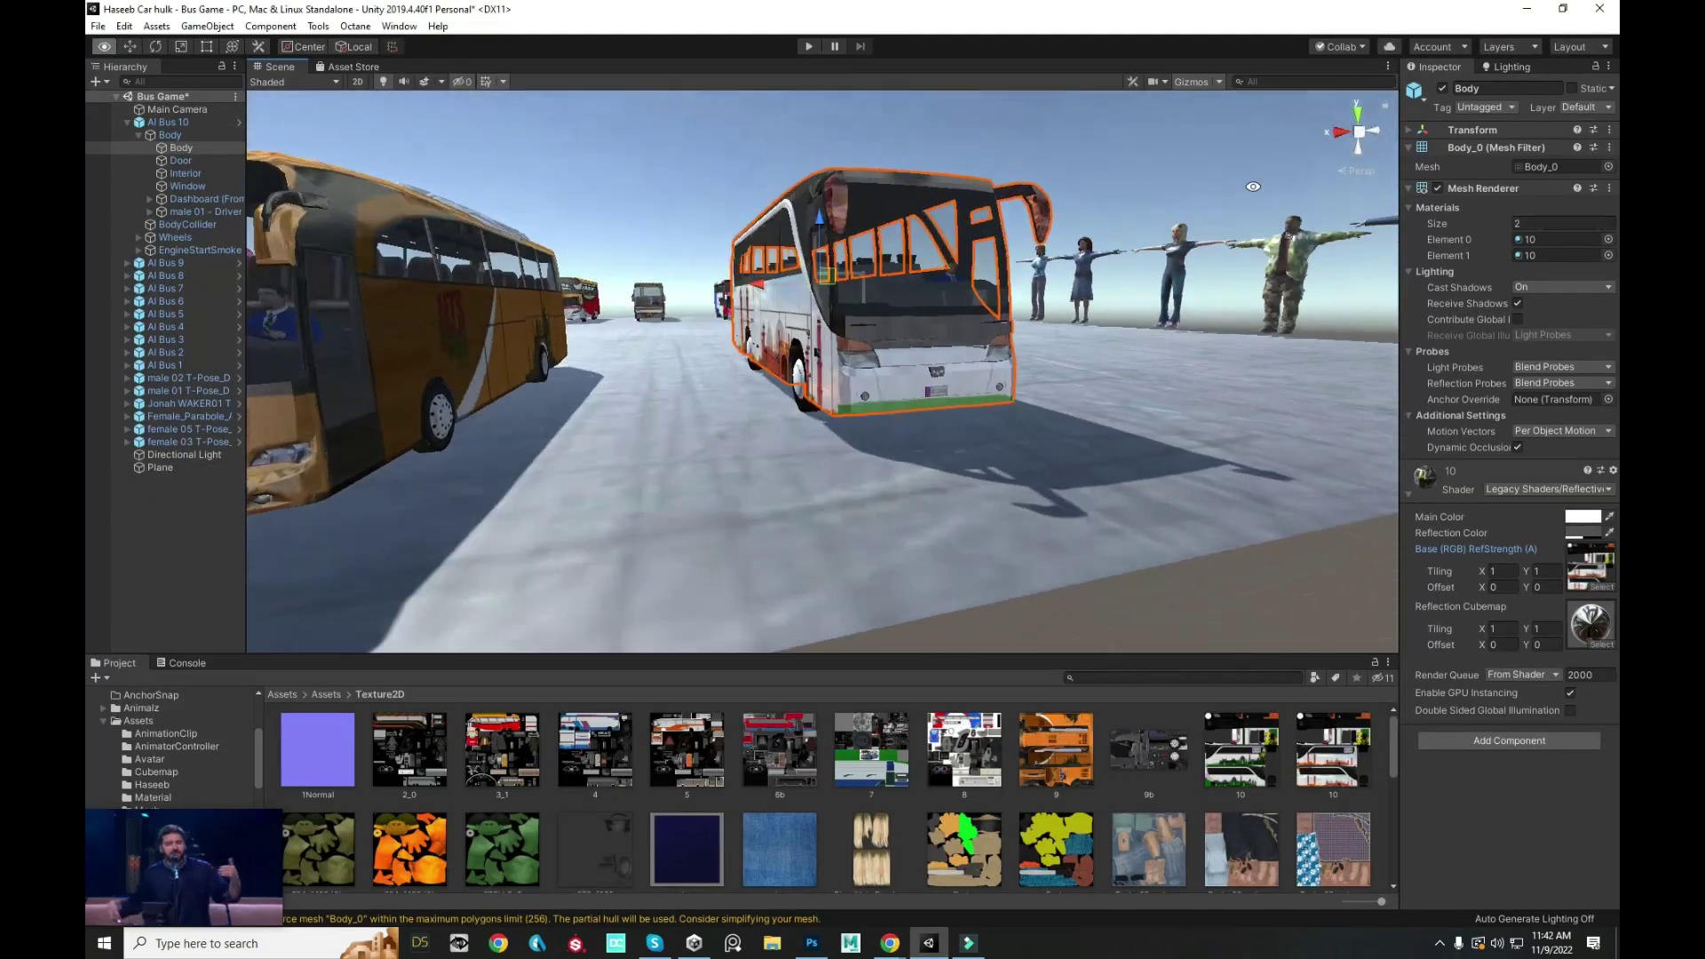
- Orbit around the bus in Unity to inspect its rear, then return to Photoshop
mouse_move(1253, 187)
left_mouse_down()
mouse_move(720, 78)
mouse_move(829, 314)
mouse_move(1174, 392)
mouse_move(580, 405)
mouse_move(853, 311)
mouse_move(696, 190)
left_mouse_up()
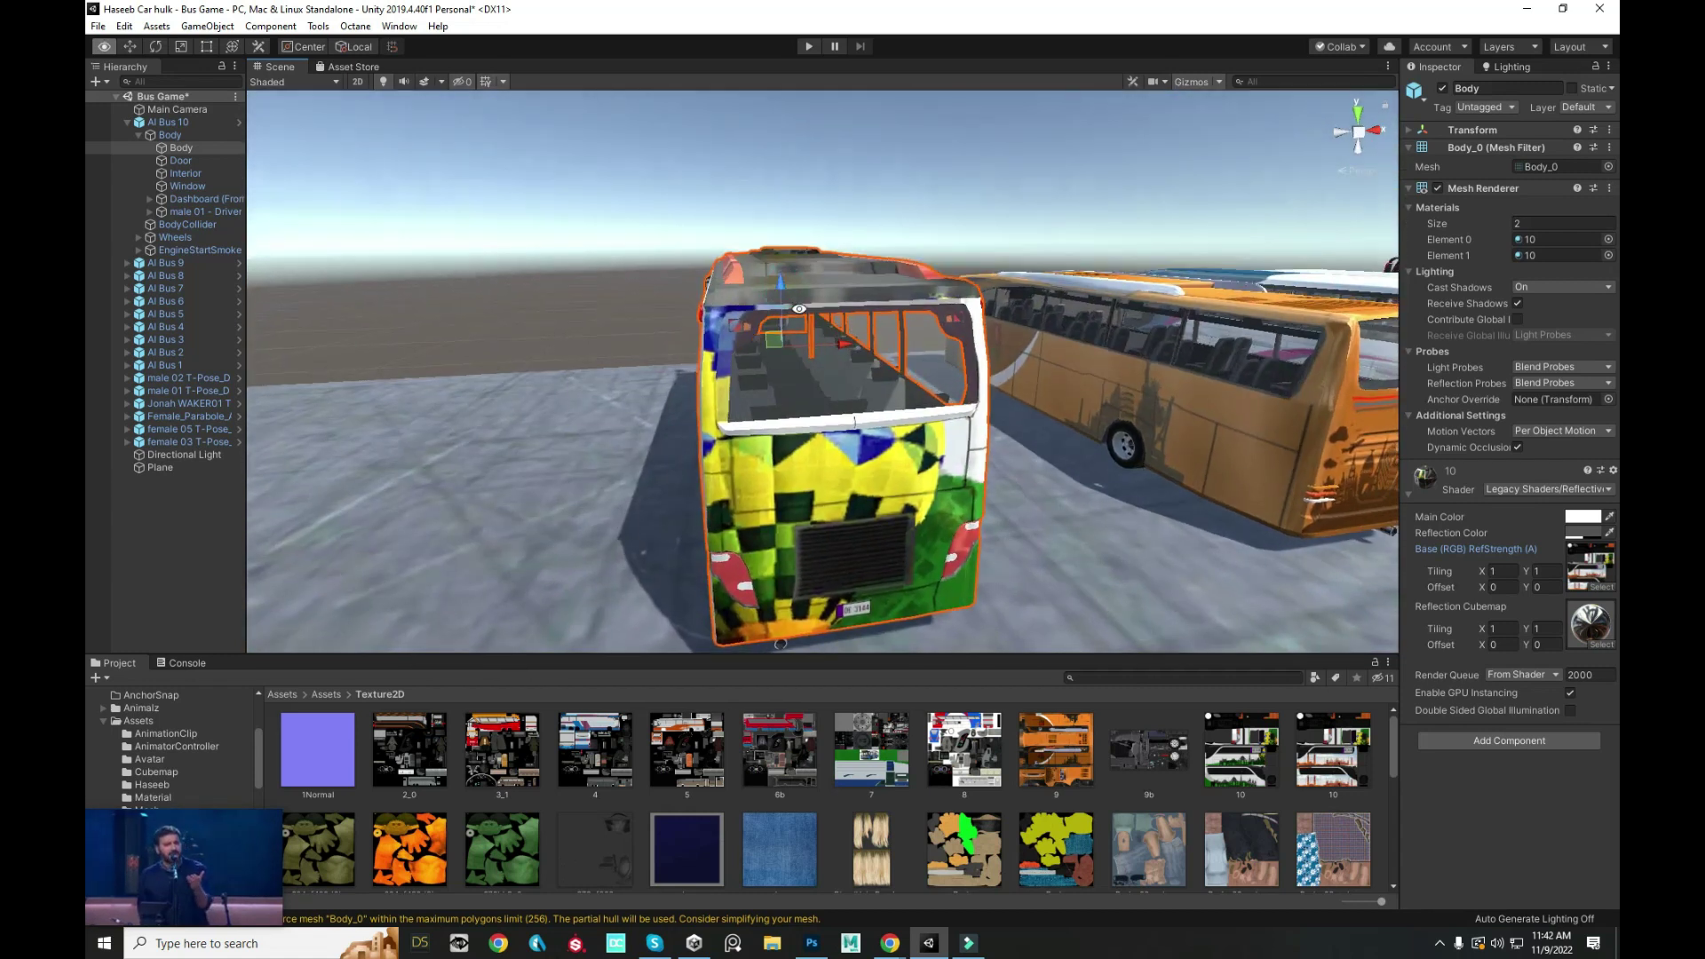
key("alt+Tab")
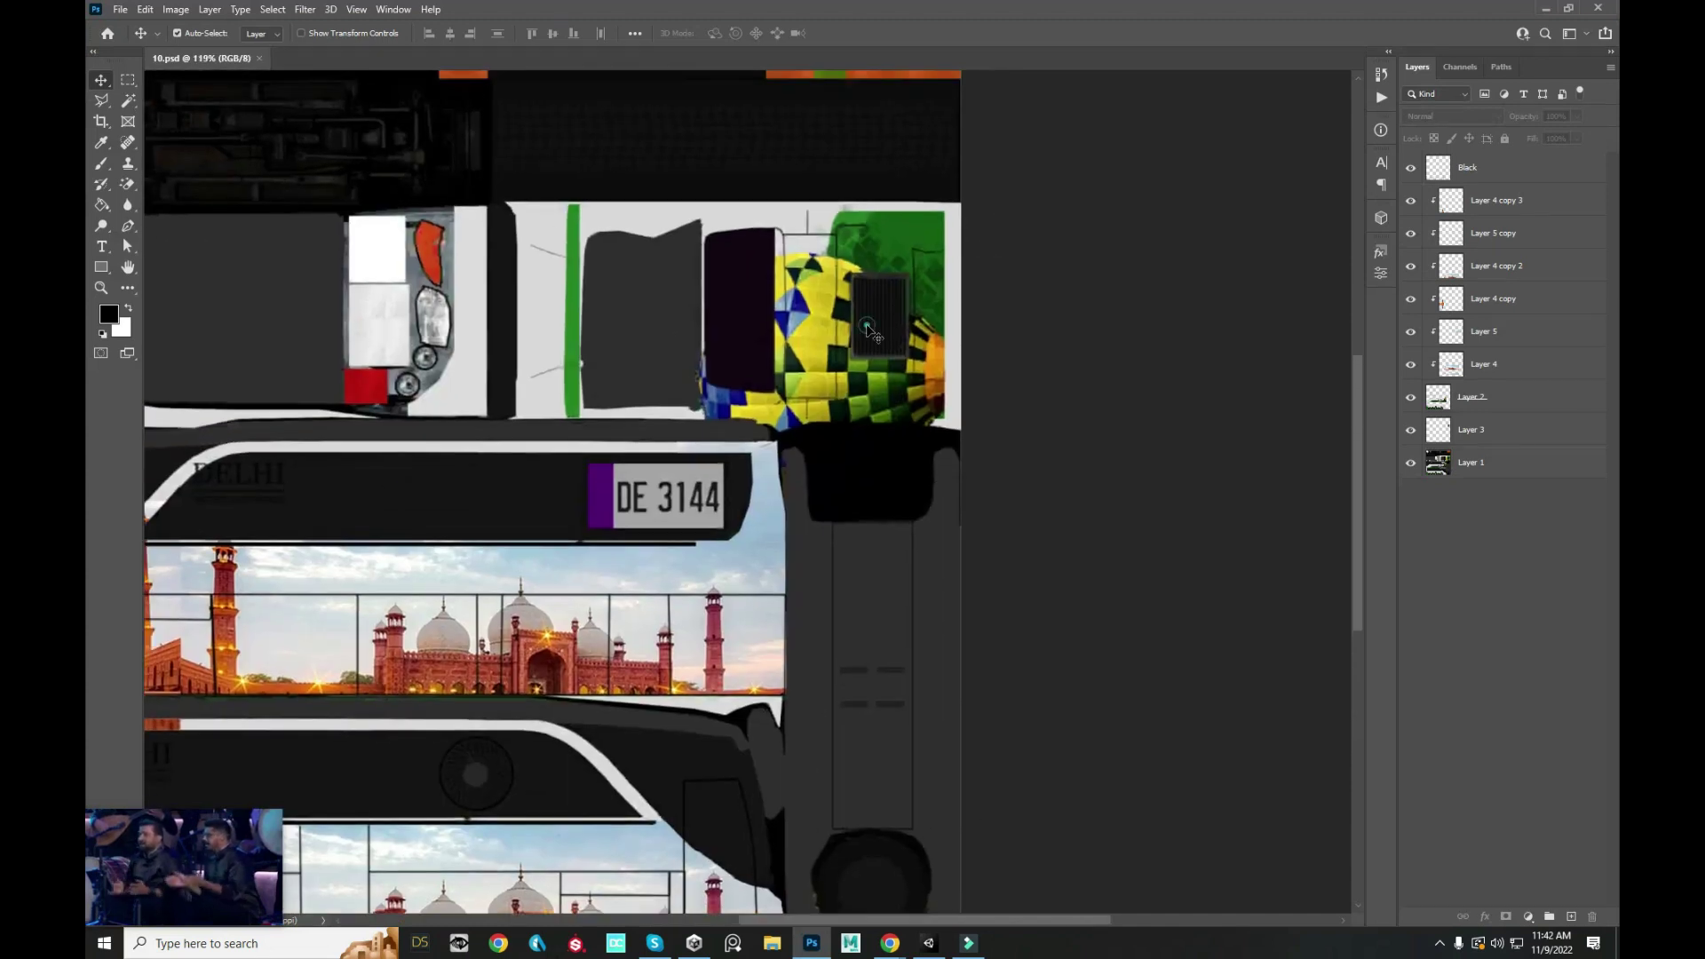
- Select the two dark rear-window shapes on Layer 1 and copy them to new Layer 6
left_click(869, 330)
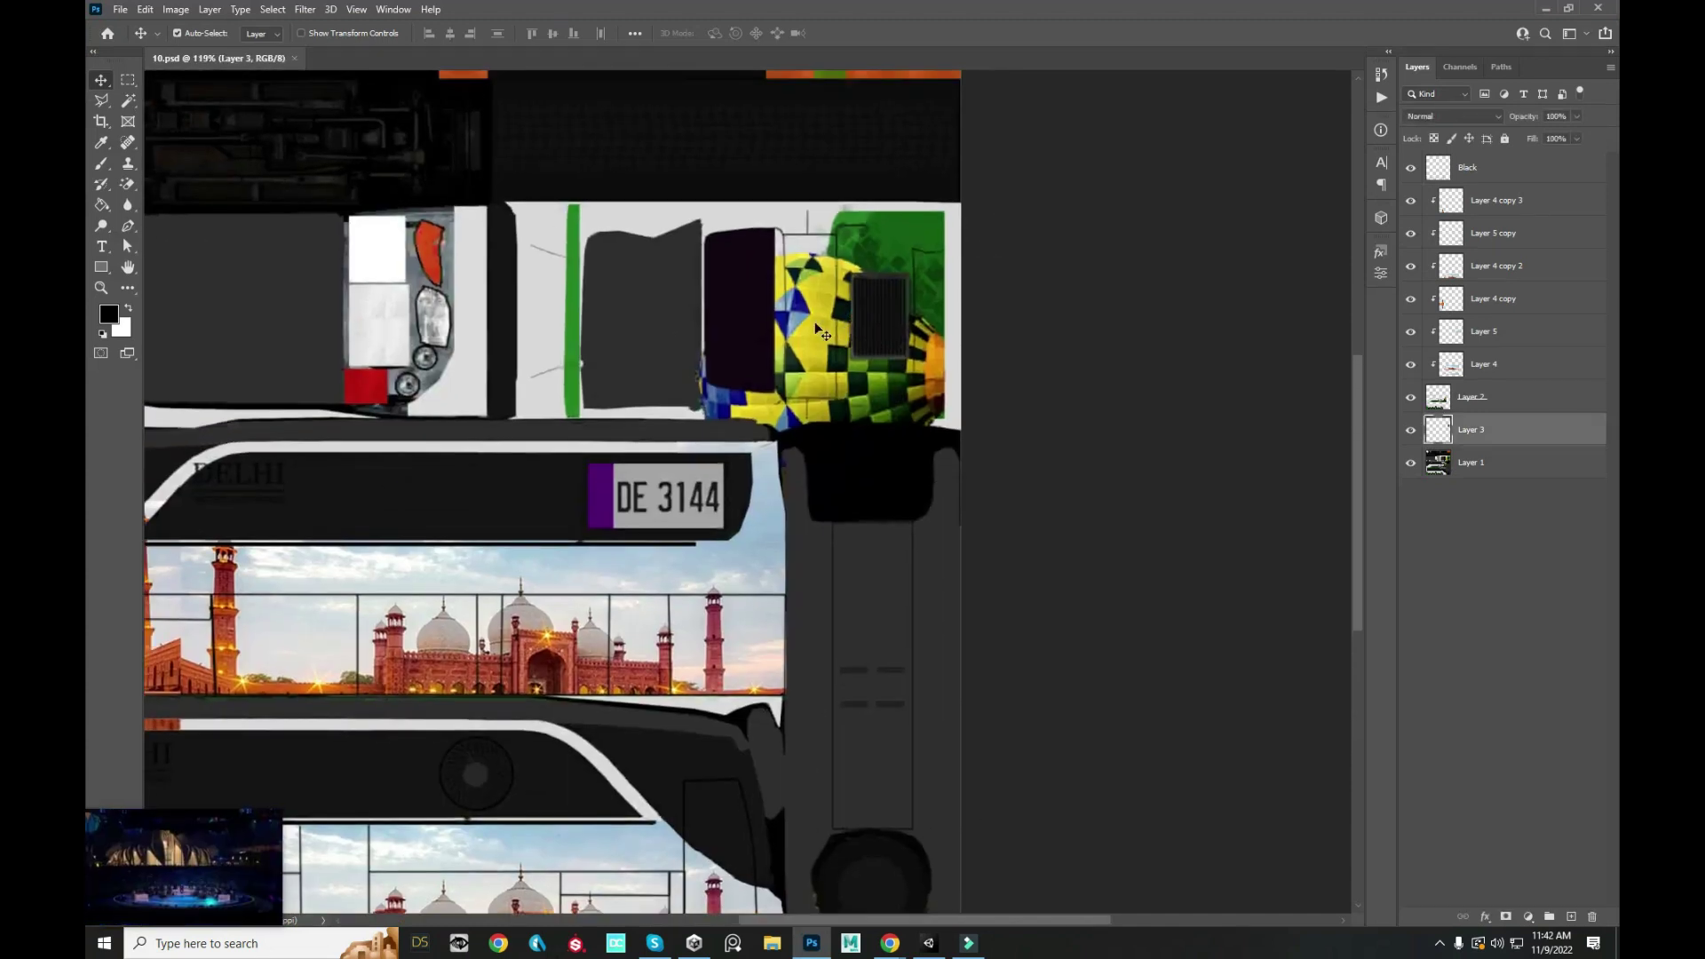
scroll(844, 342, "up", 3)
scroll(834, 342, "down", 2)
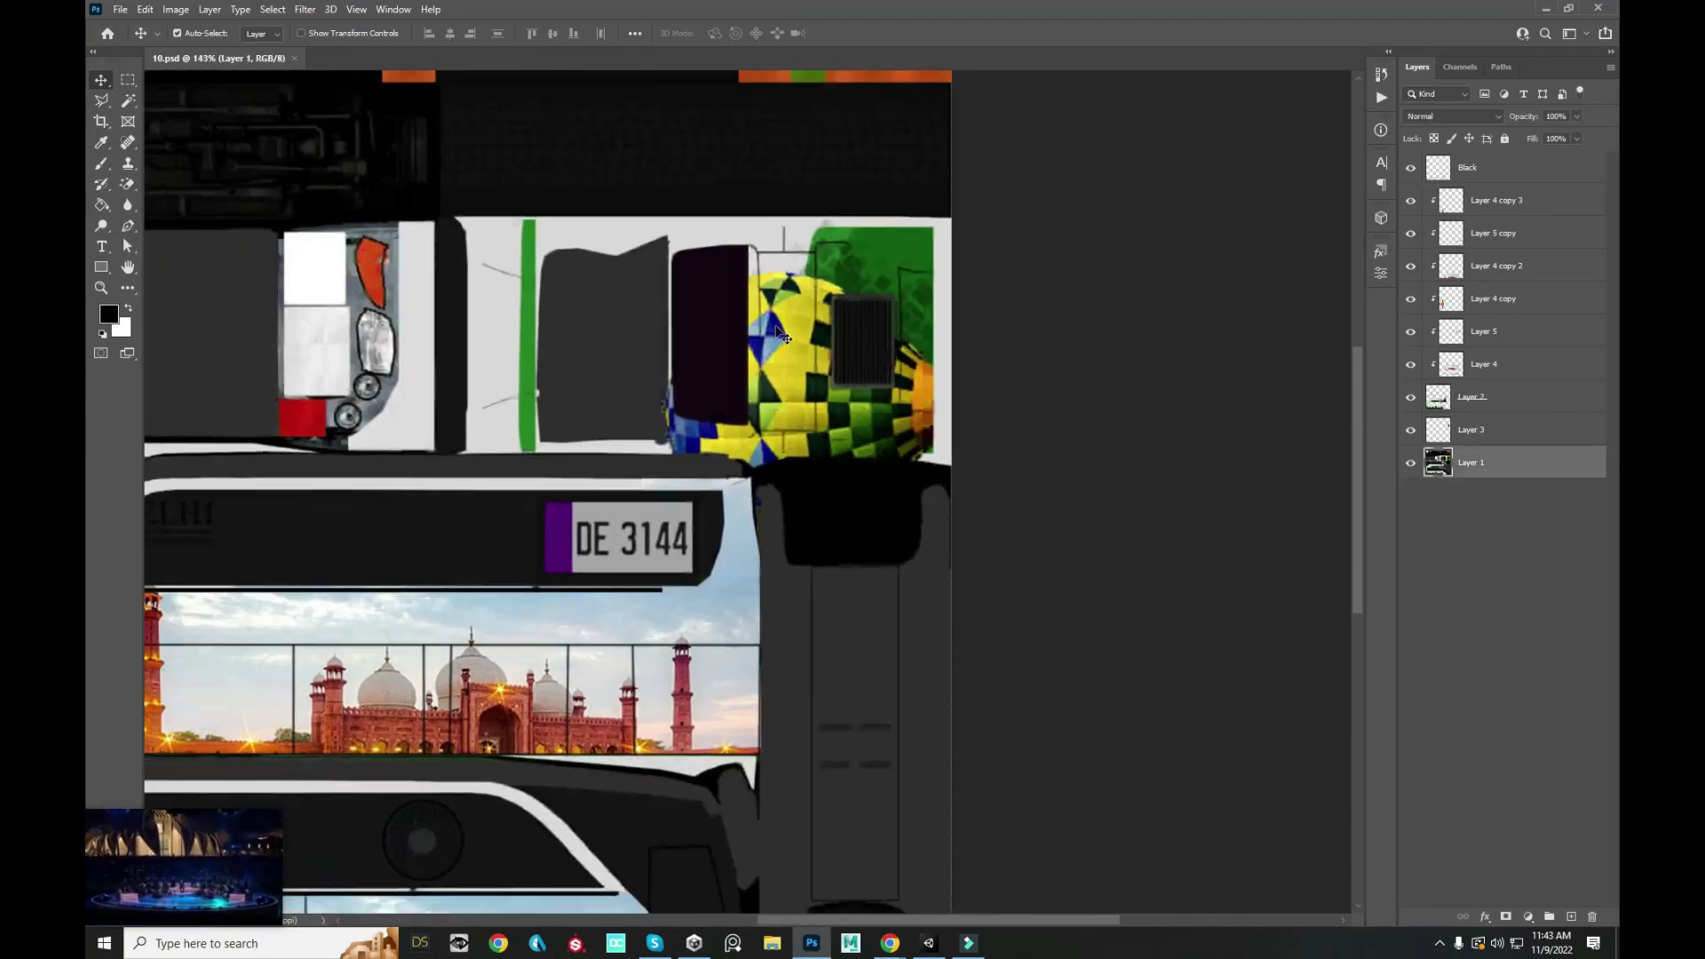
left_click(125, 102)
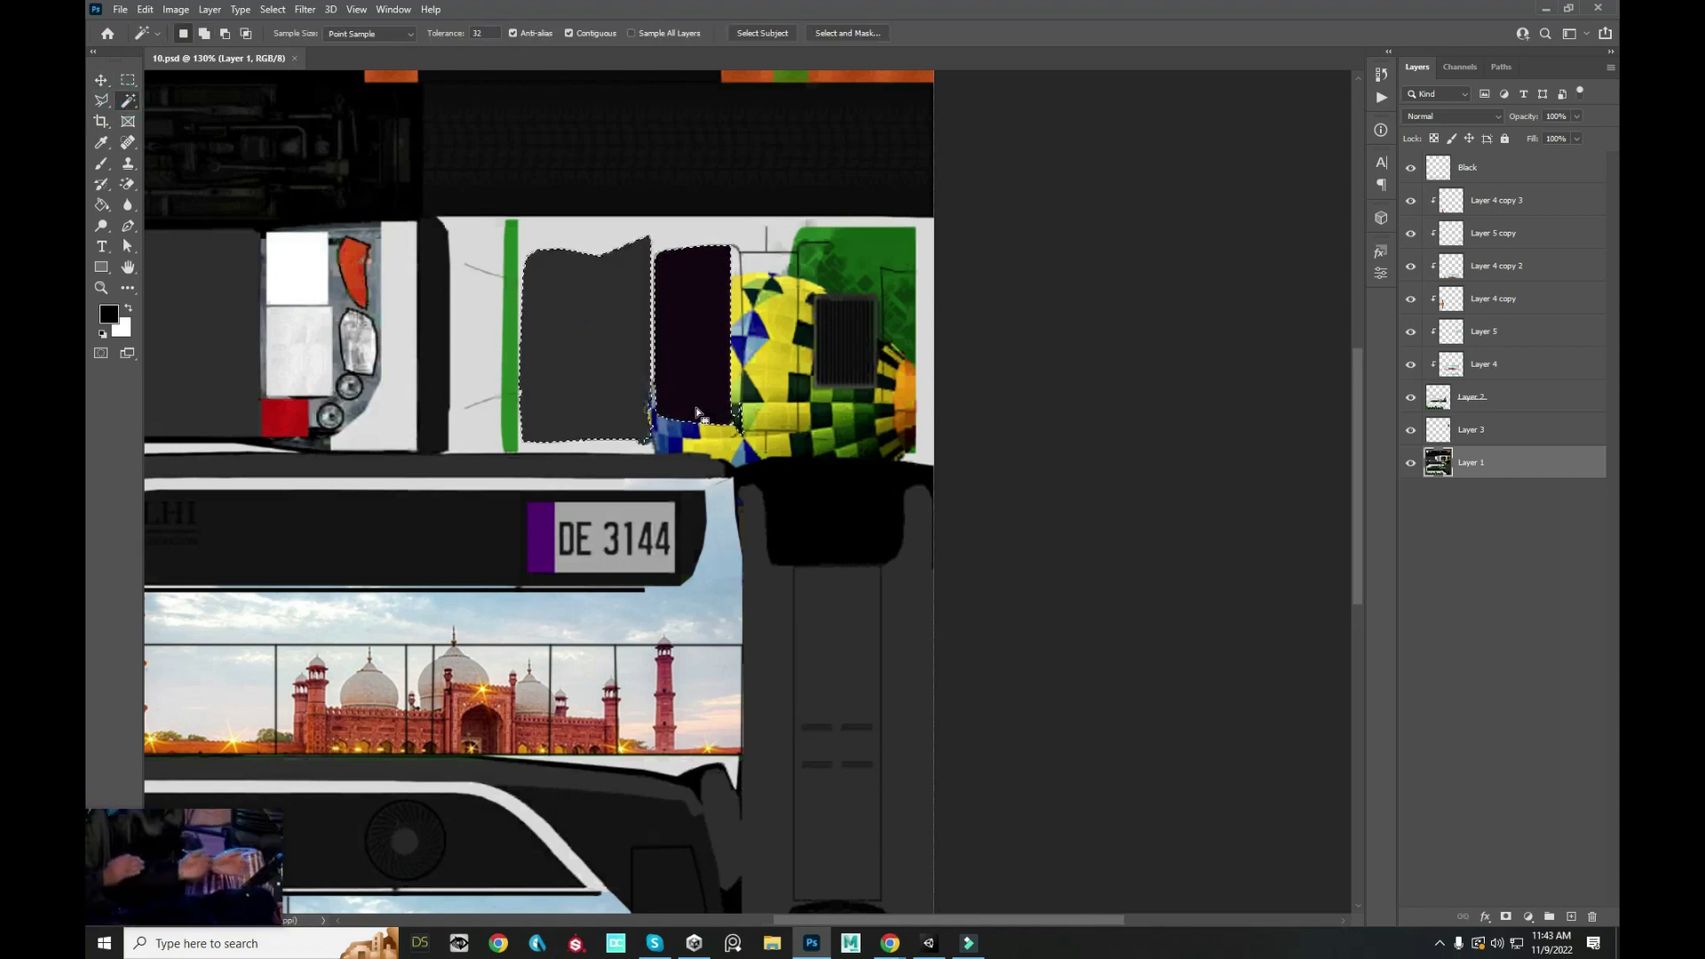
scroll(698, 410, "up", 4)
left_click(133, 80)
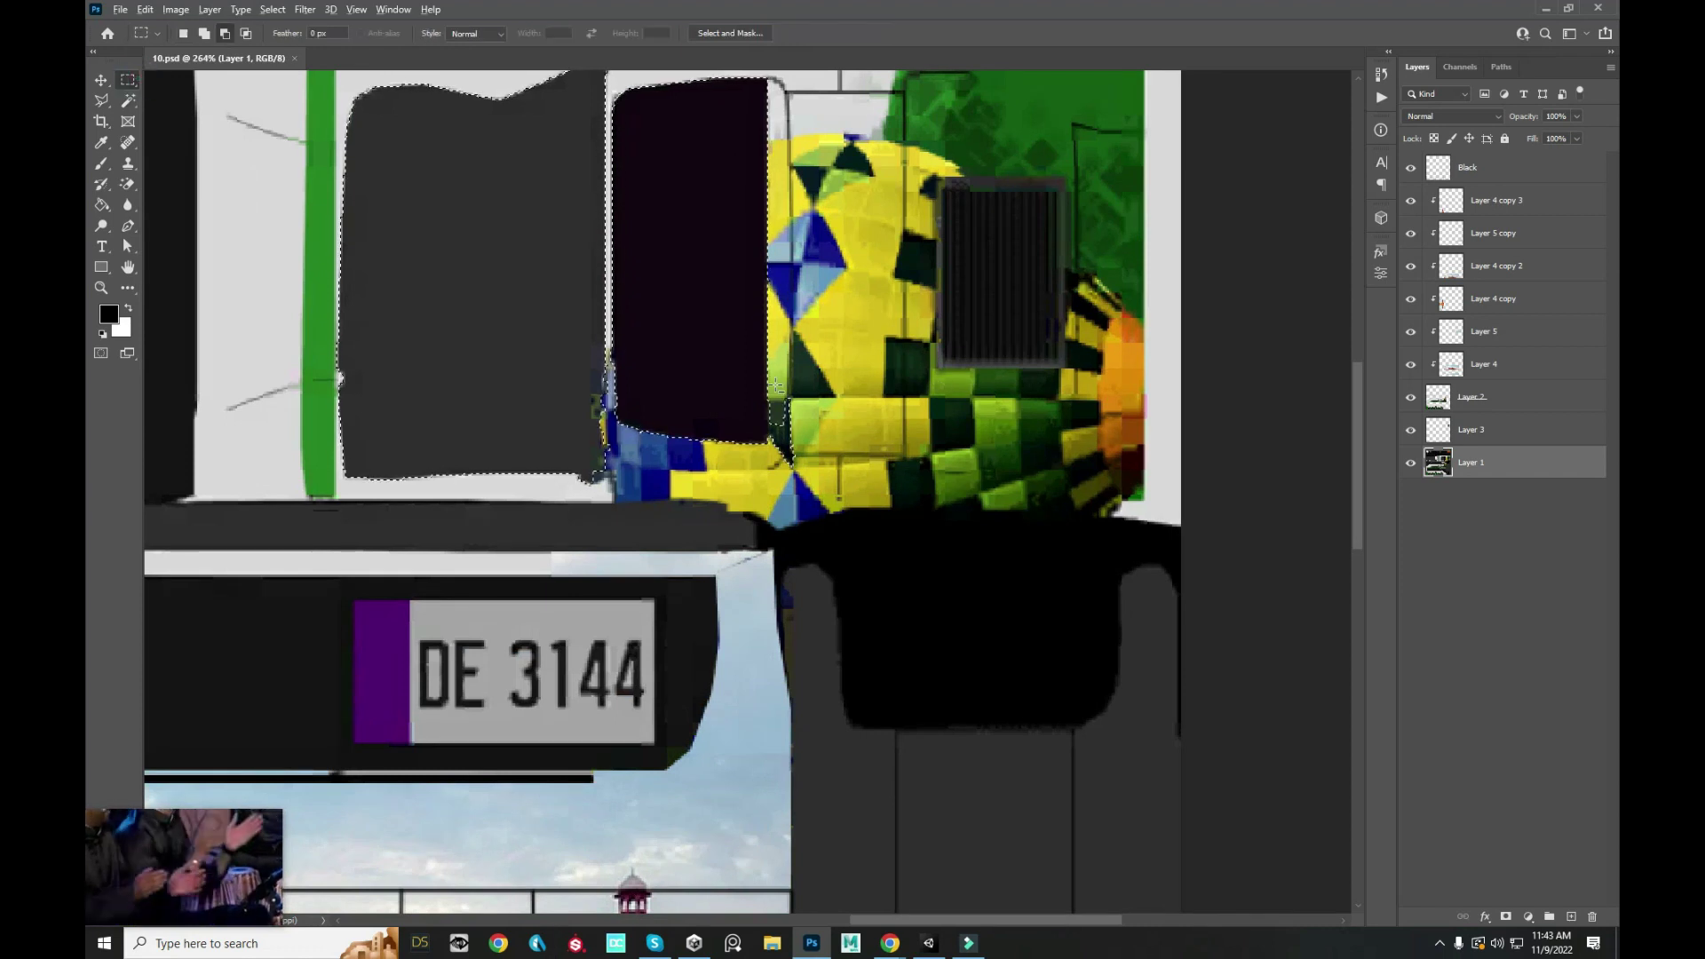
left_click_drag(766, 379, 848, 621)
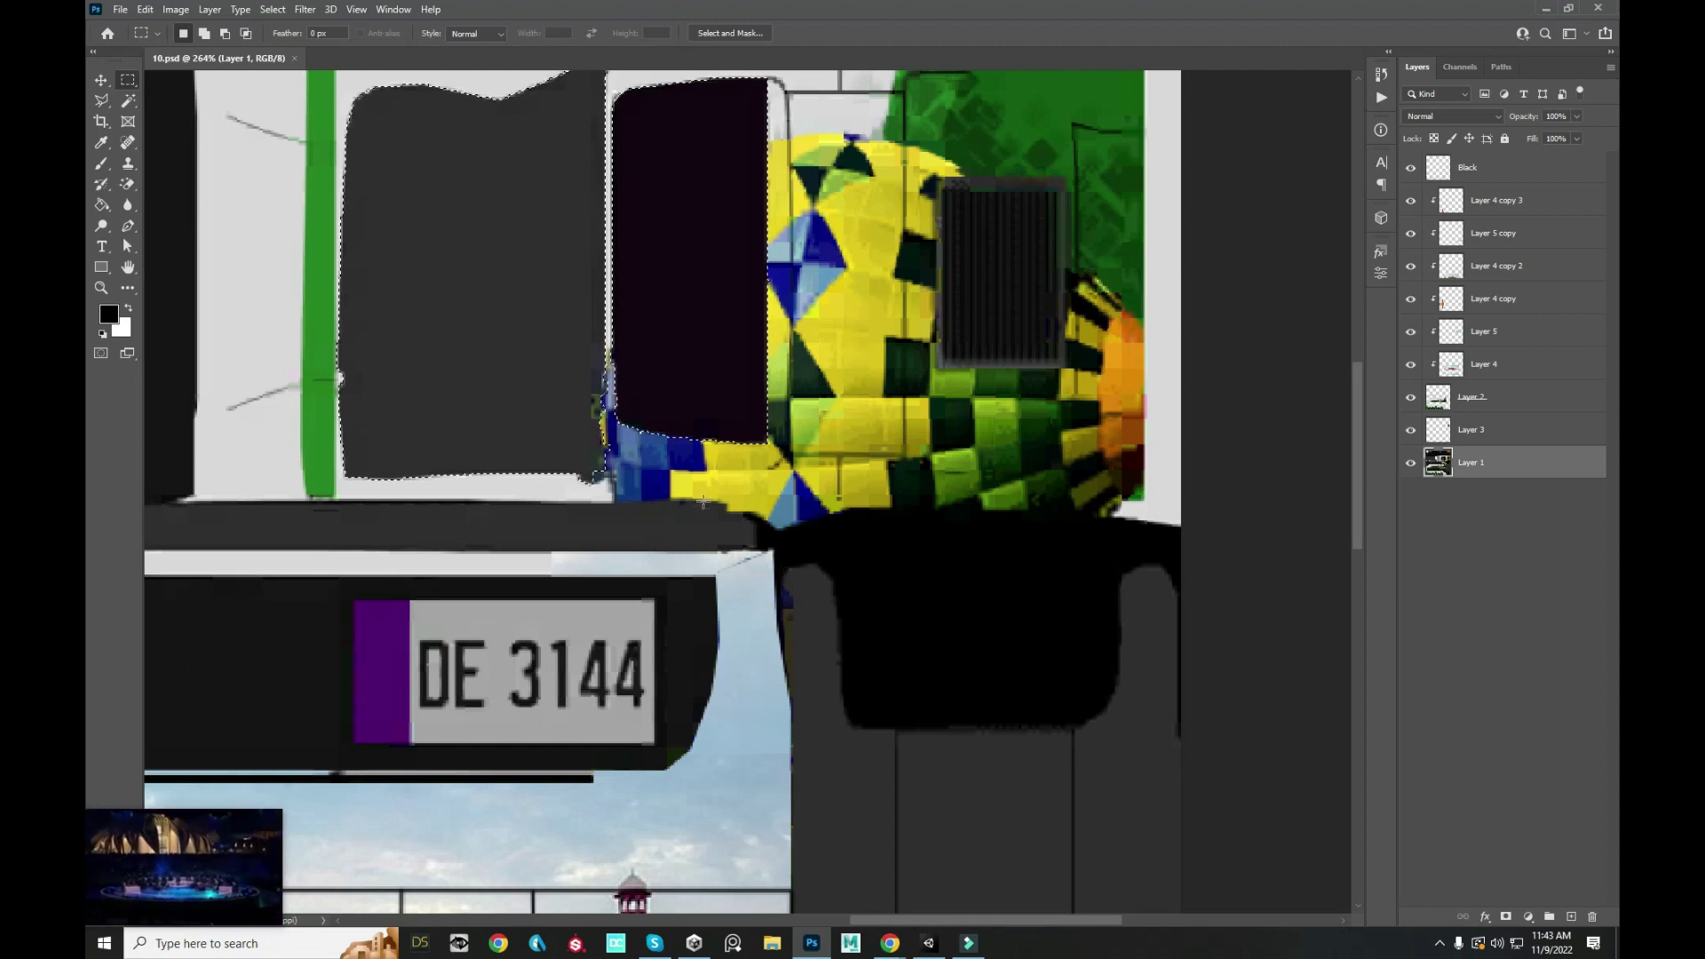
scroll(577, 398, "up", 2)
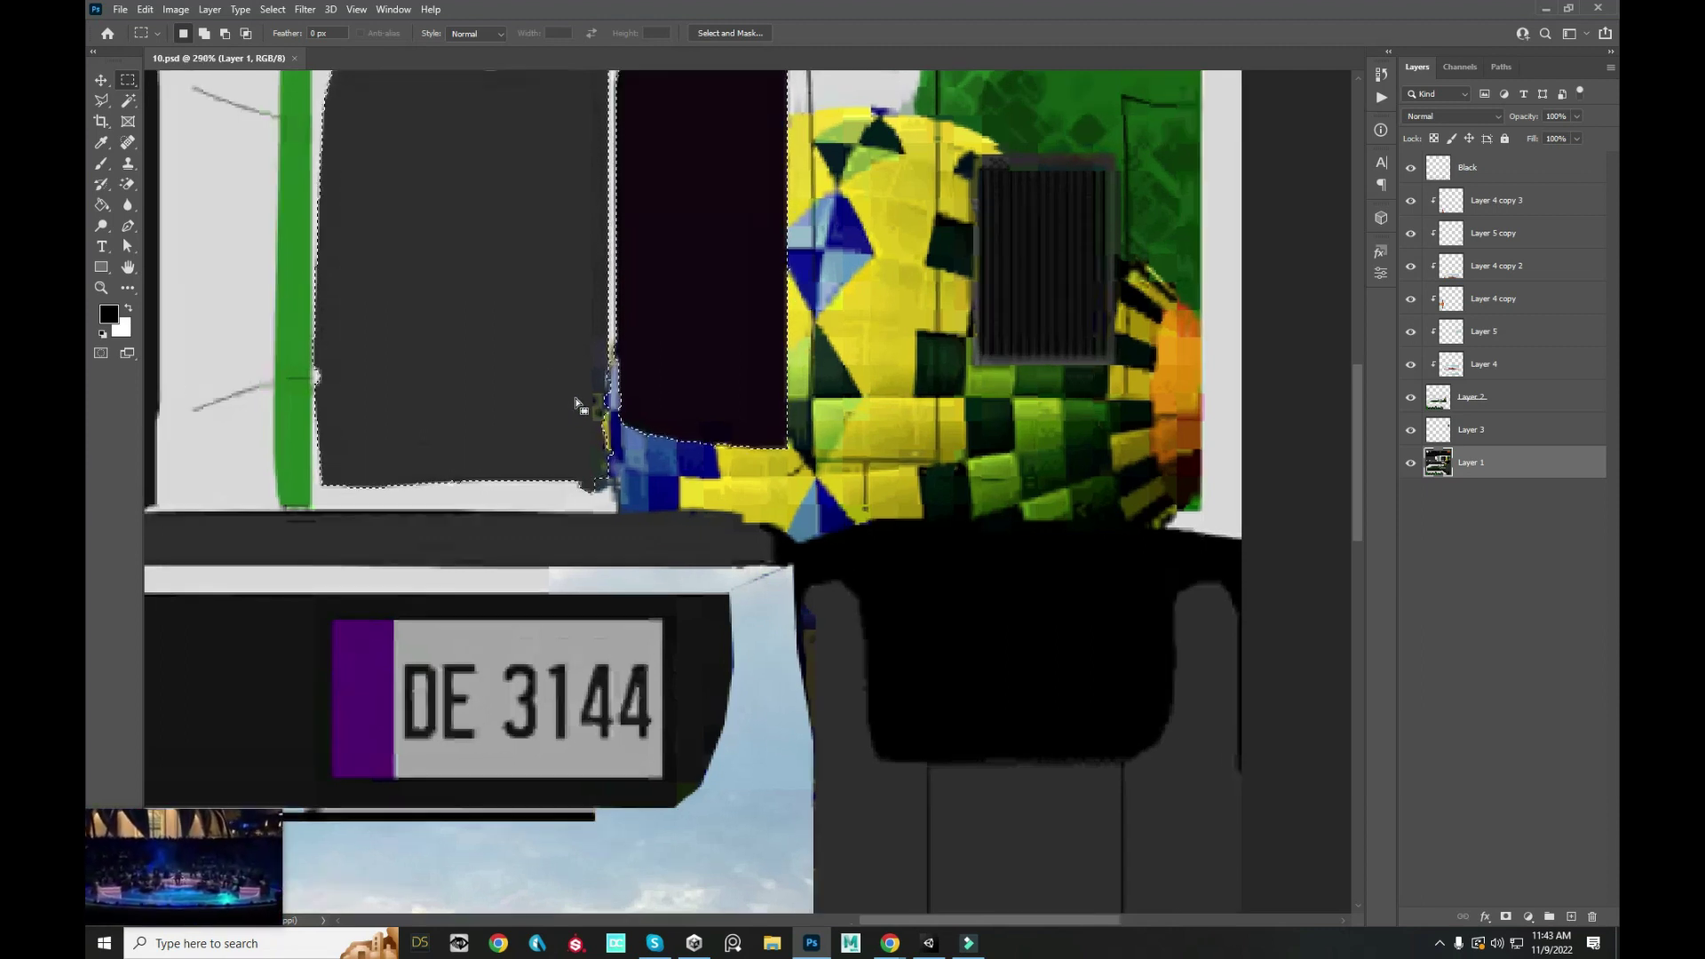
scroll(575, 398, "up", 2)
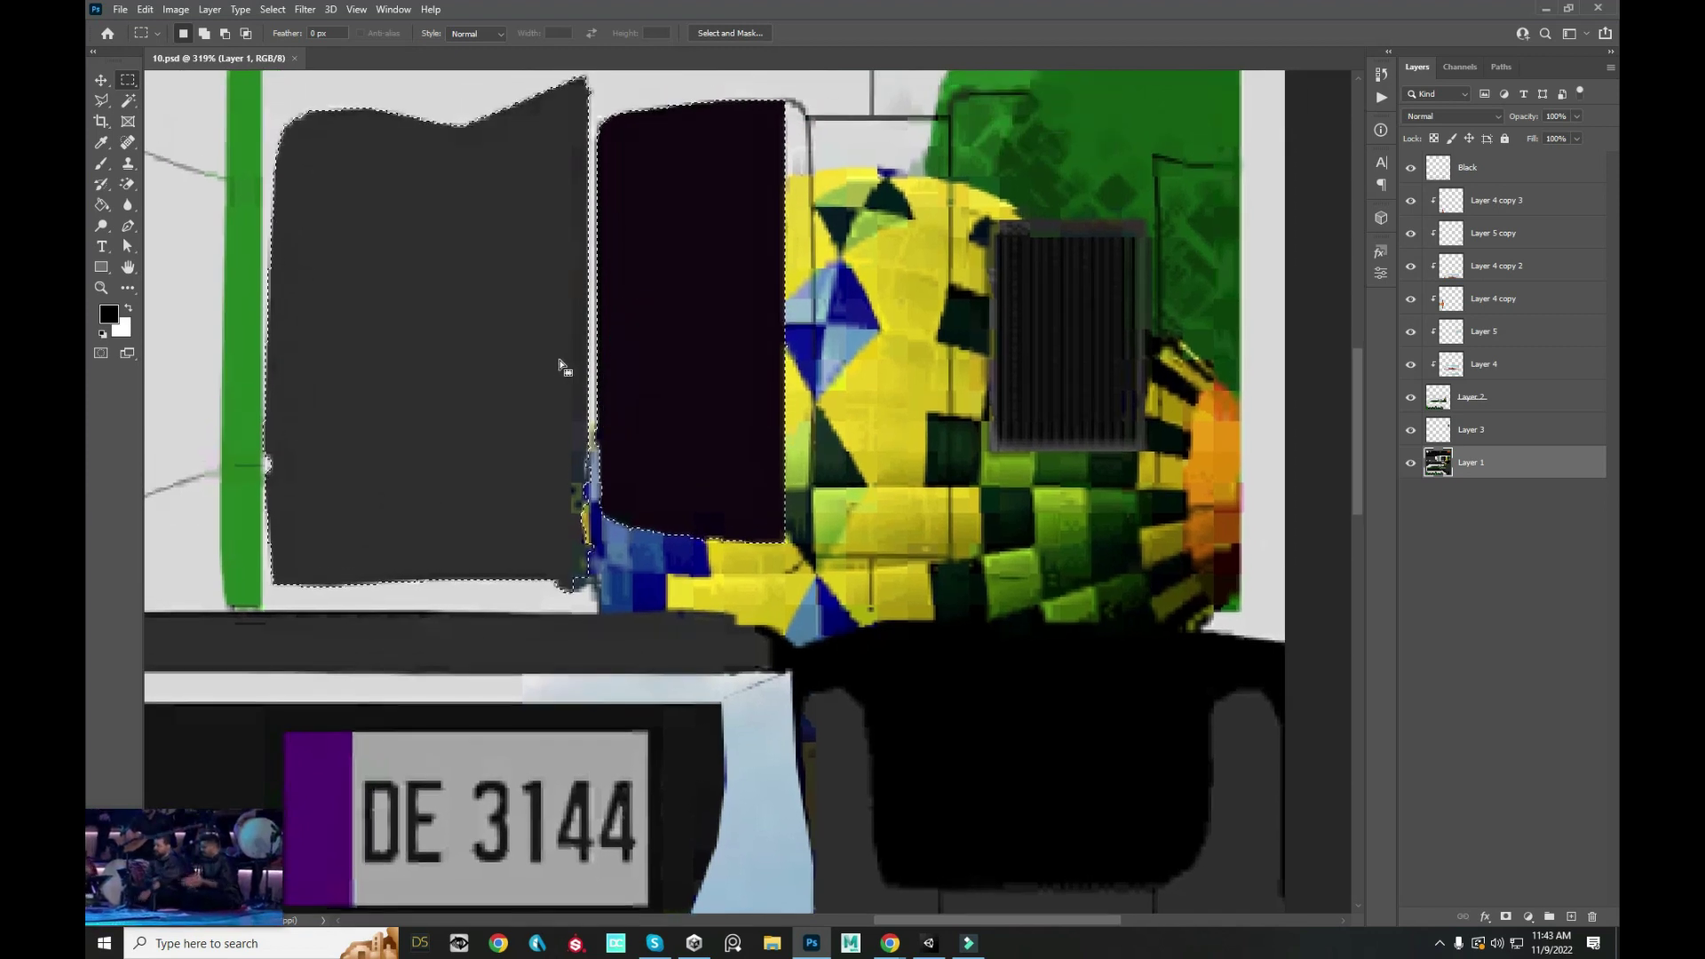
key("ctrl+j")
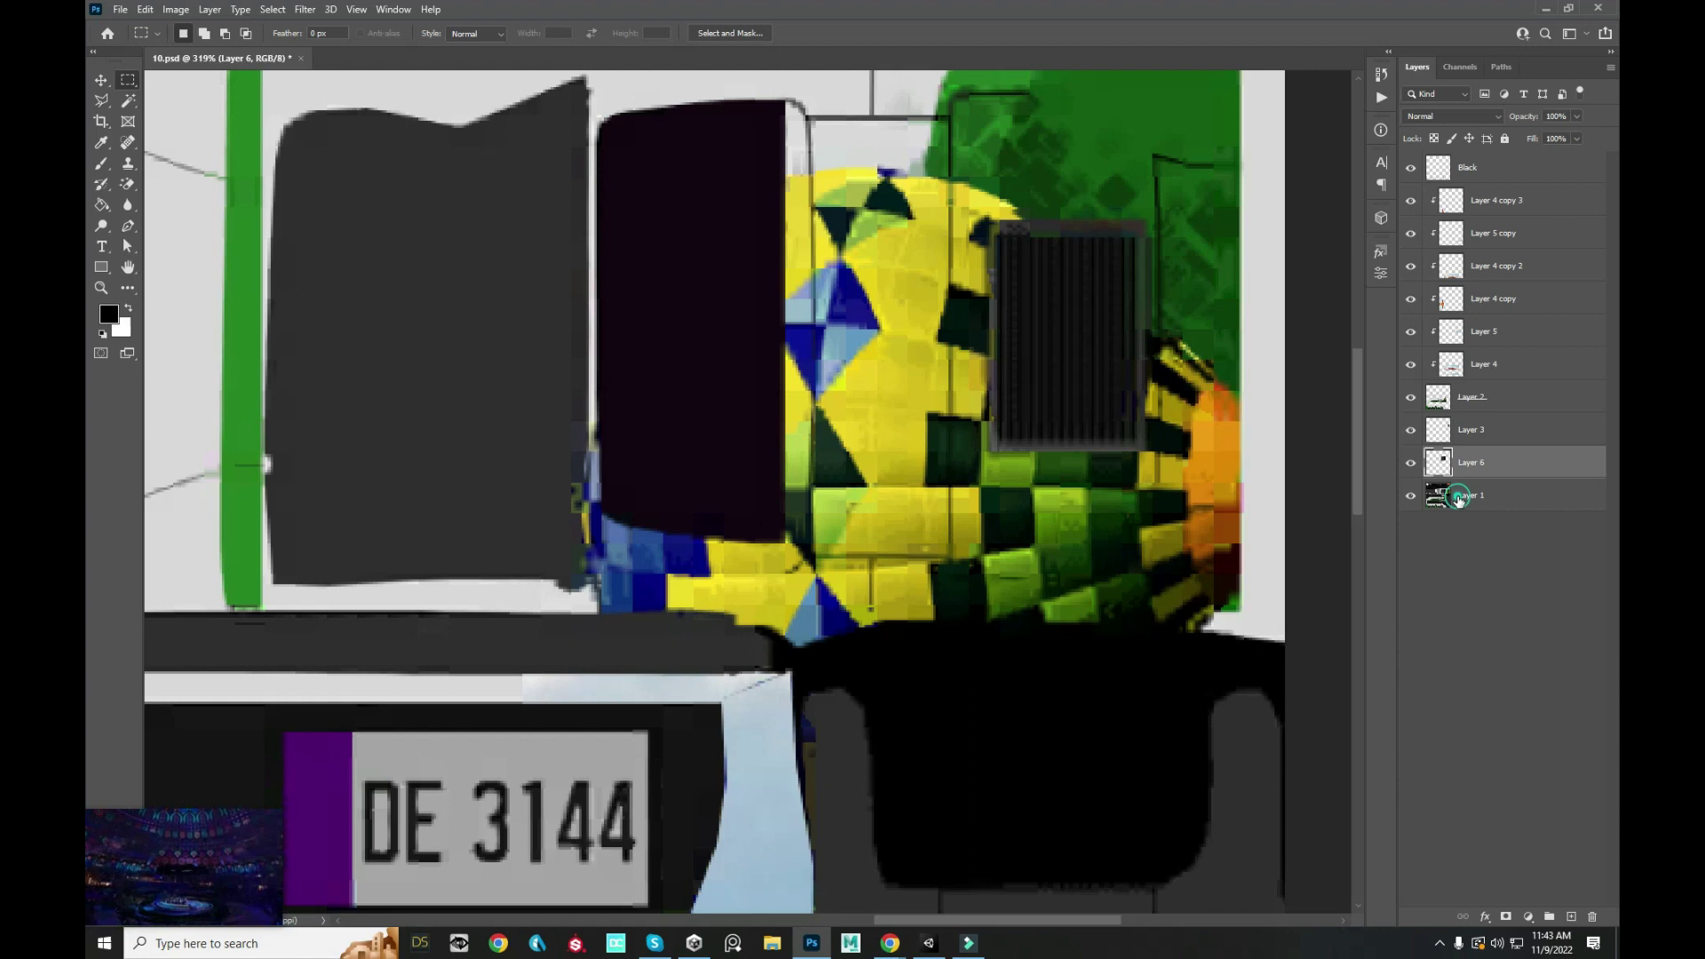
- Pick the Brush tool and make the Black layer active for painting
left_click(1459, 499)
scroll(401, 167, "down", 5)
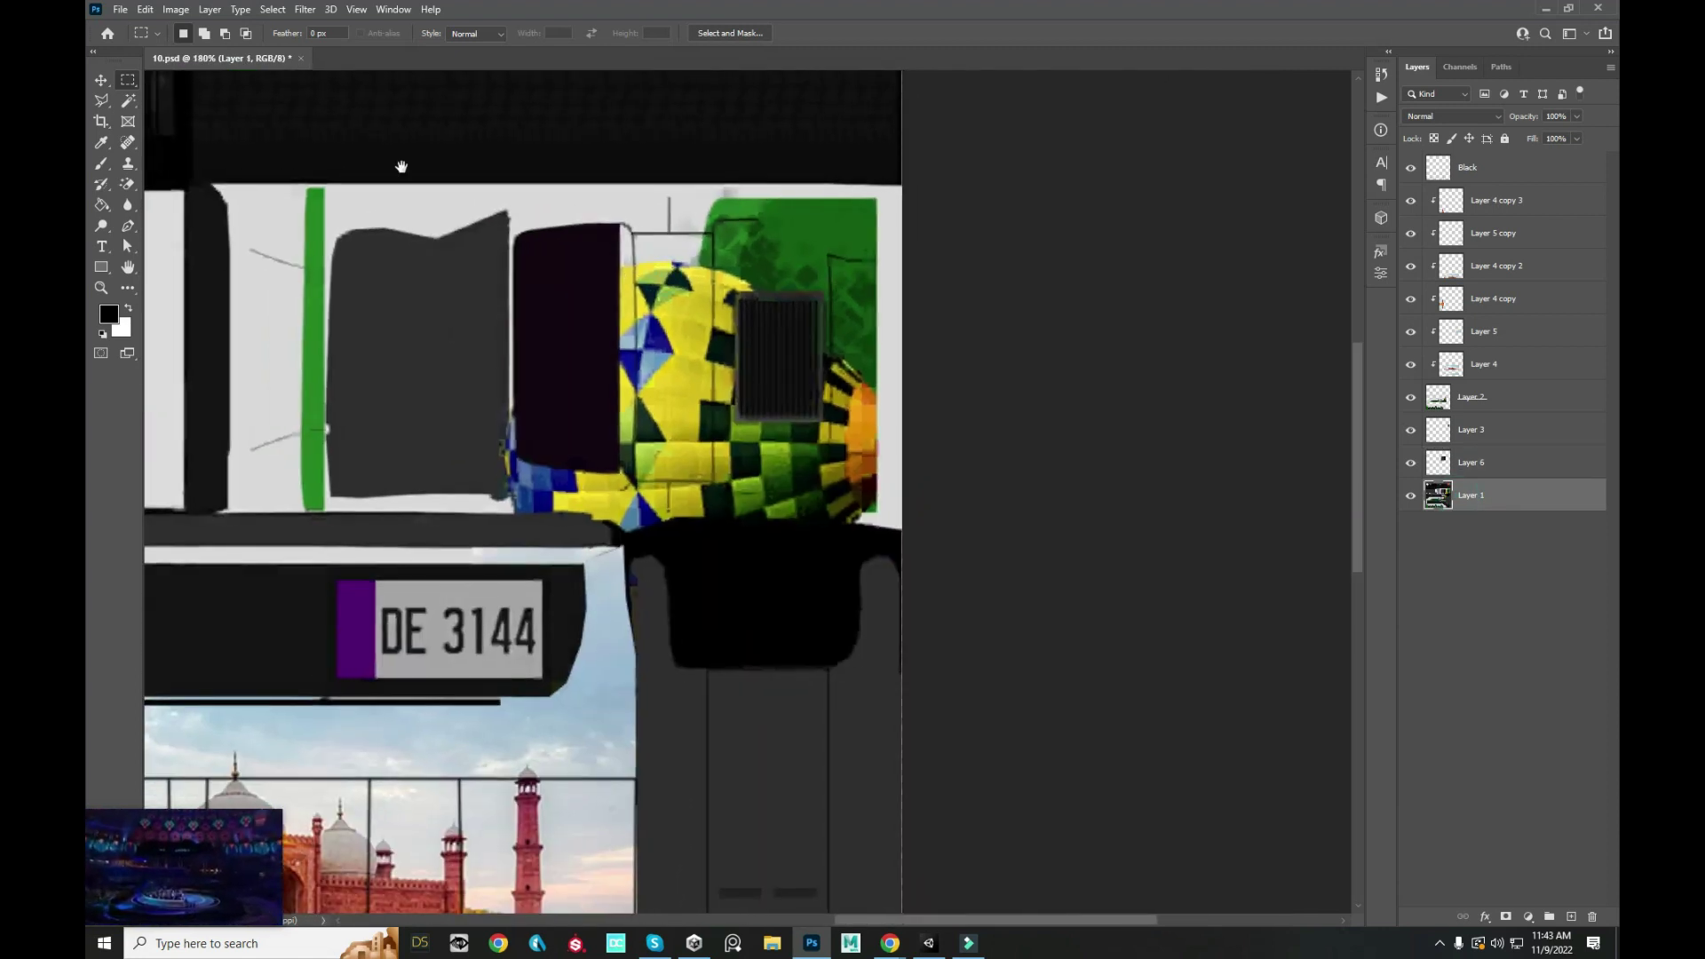
left_click(103, 162)
left_click(1476, 162)
scroll(764, 369, "up", 3)
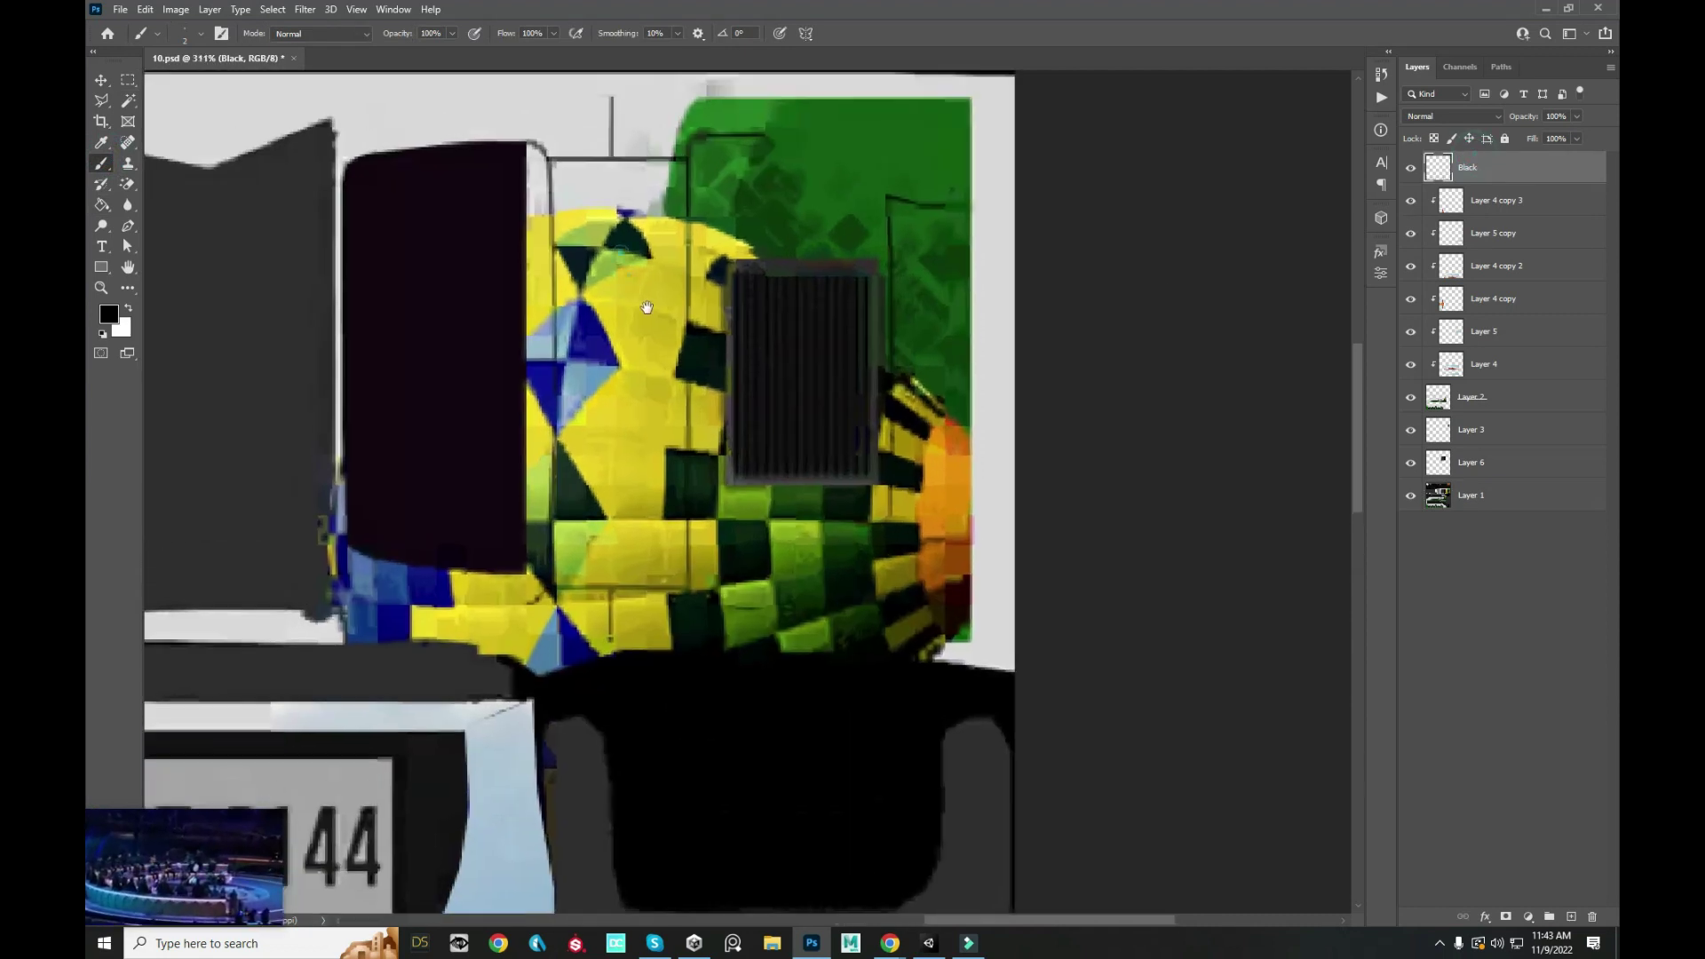
scroll(654, 305, "up", 2)
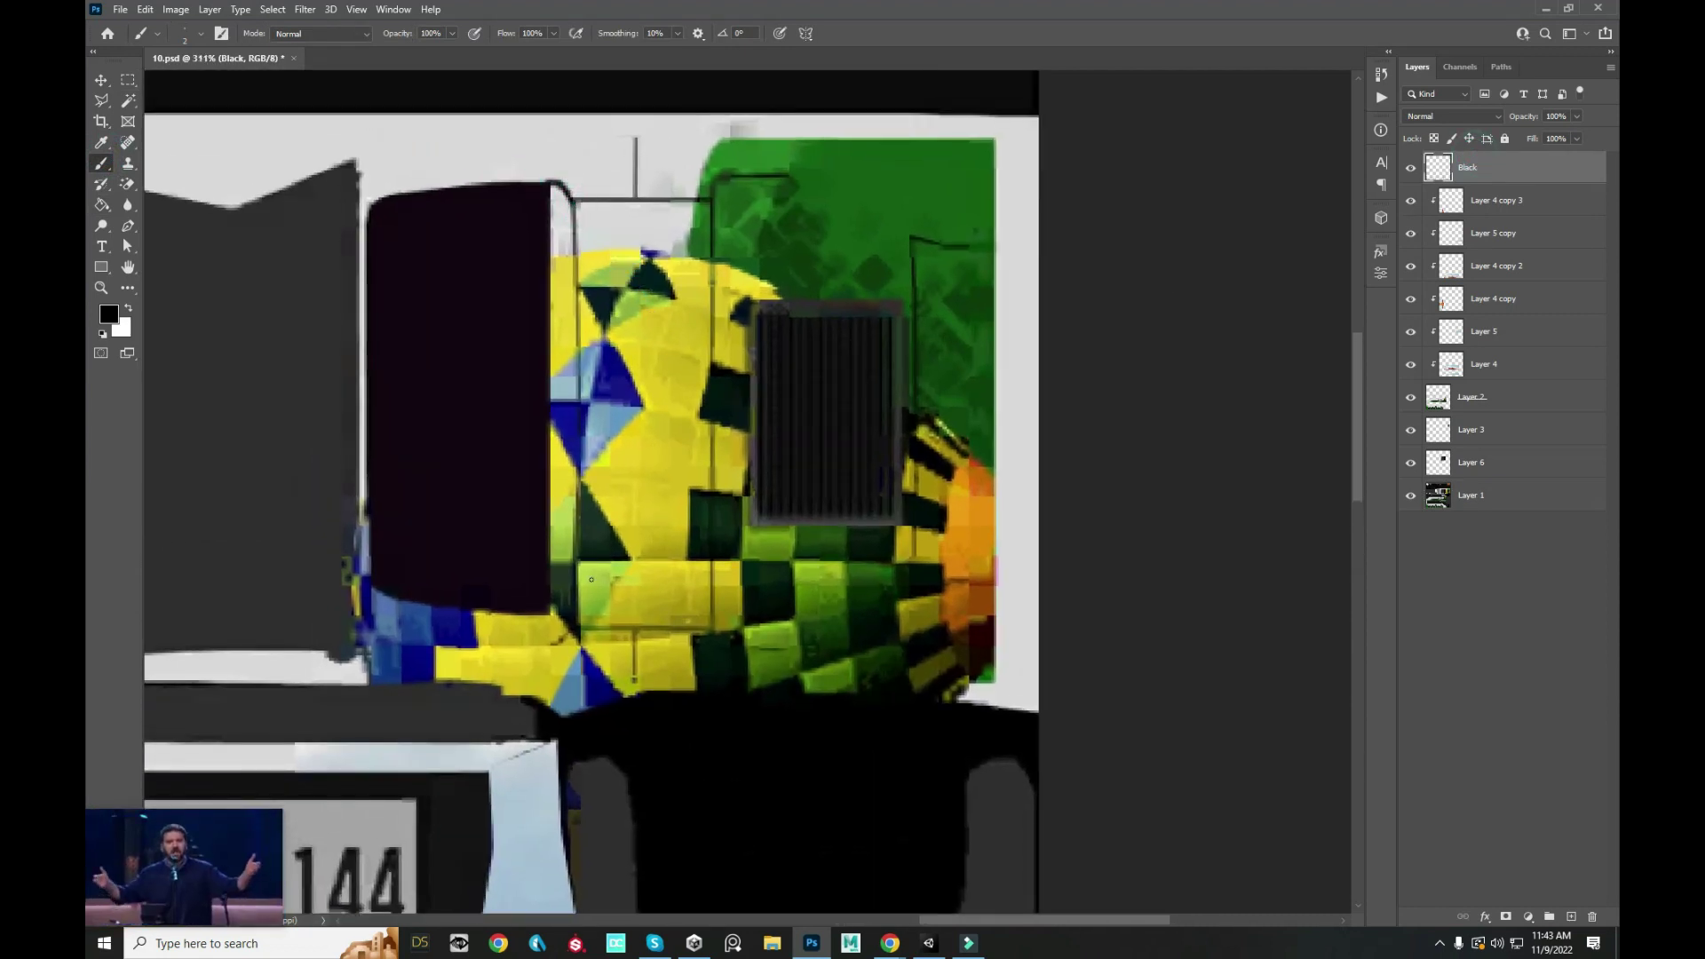
- Paint straight black vertical and horizontal frame lines around the balloon-patterned rear panel
left_click(578, 655, "shift")
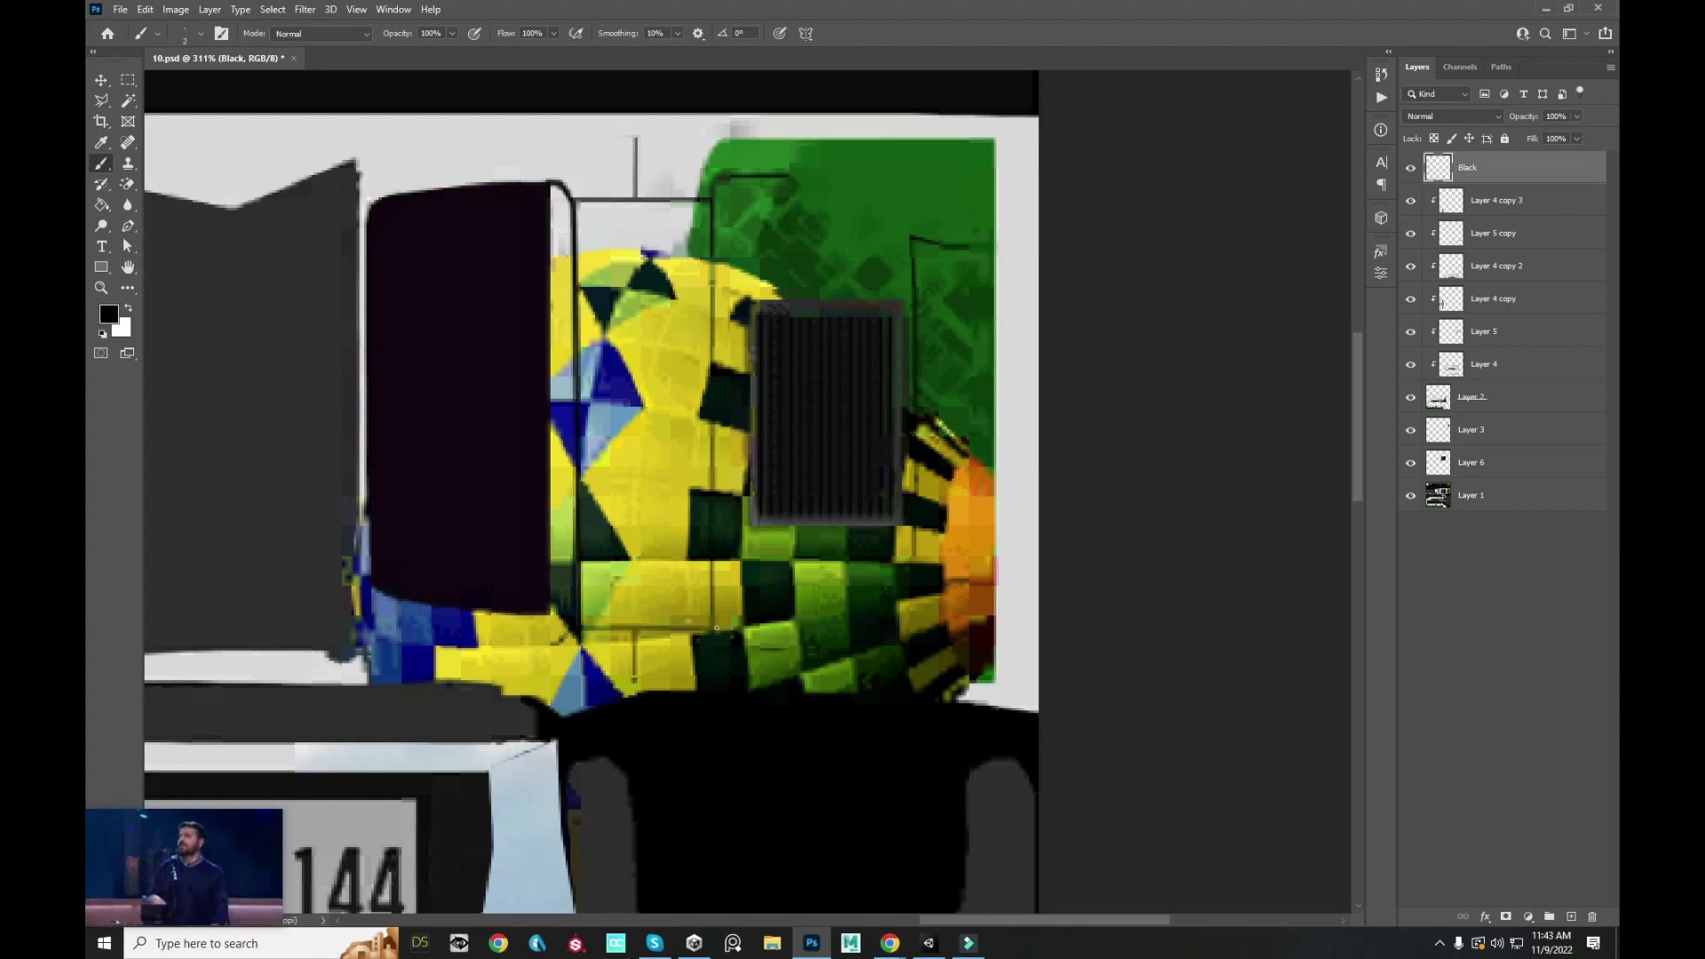
left_click(712, 202, "shift")
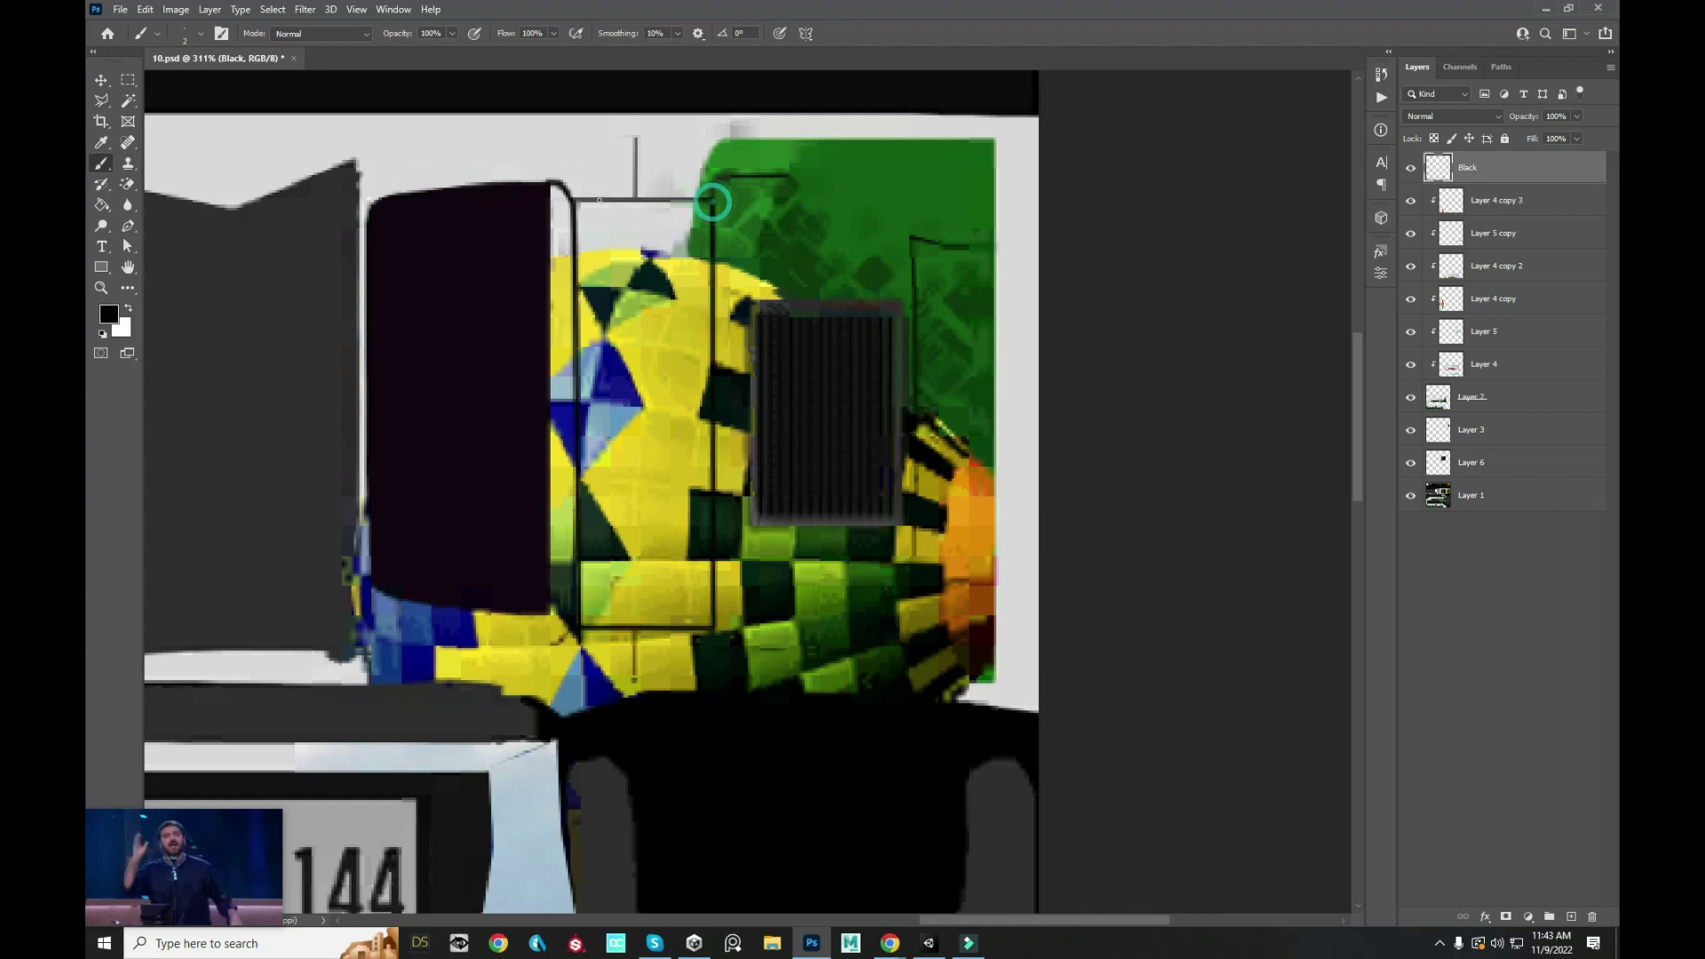
left_click(576, 202, "shift")
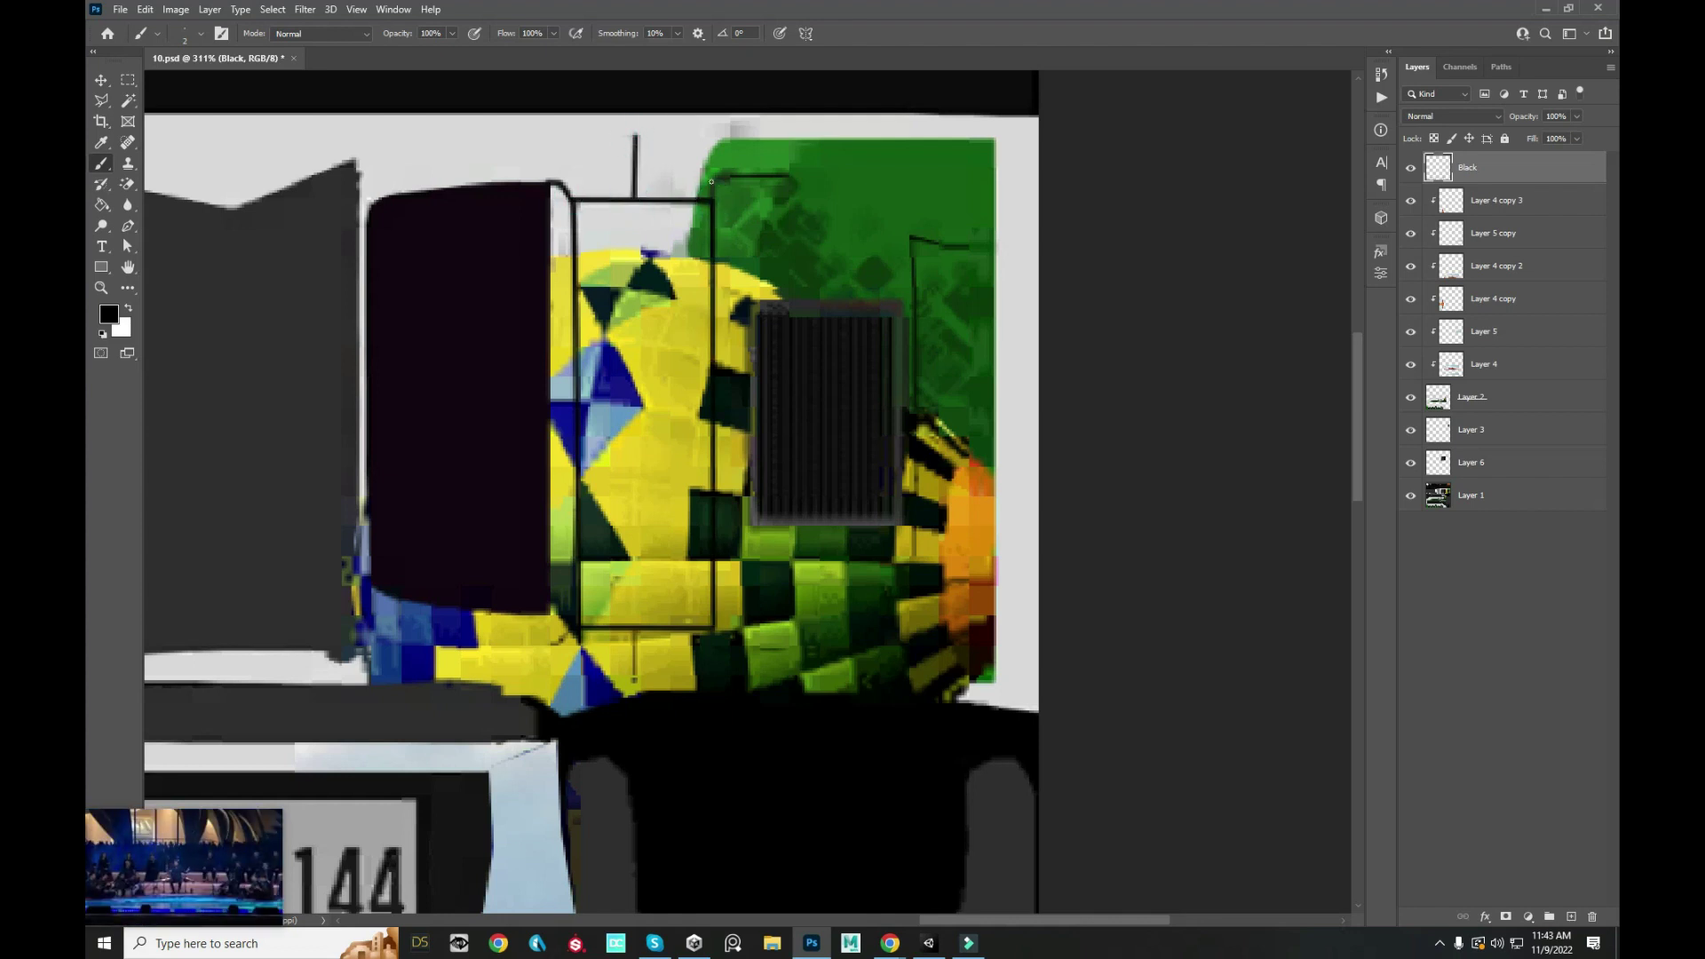
left_click(712, 181, "shift")
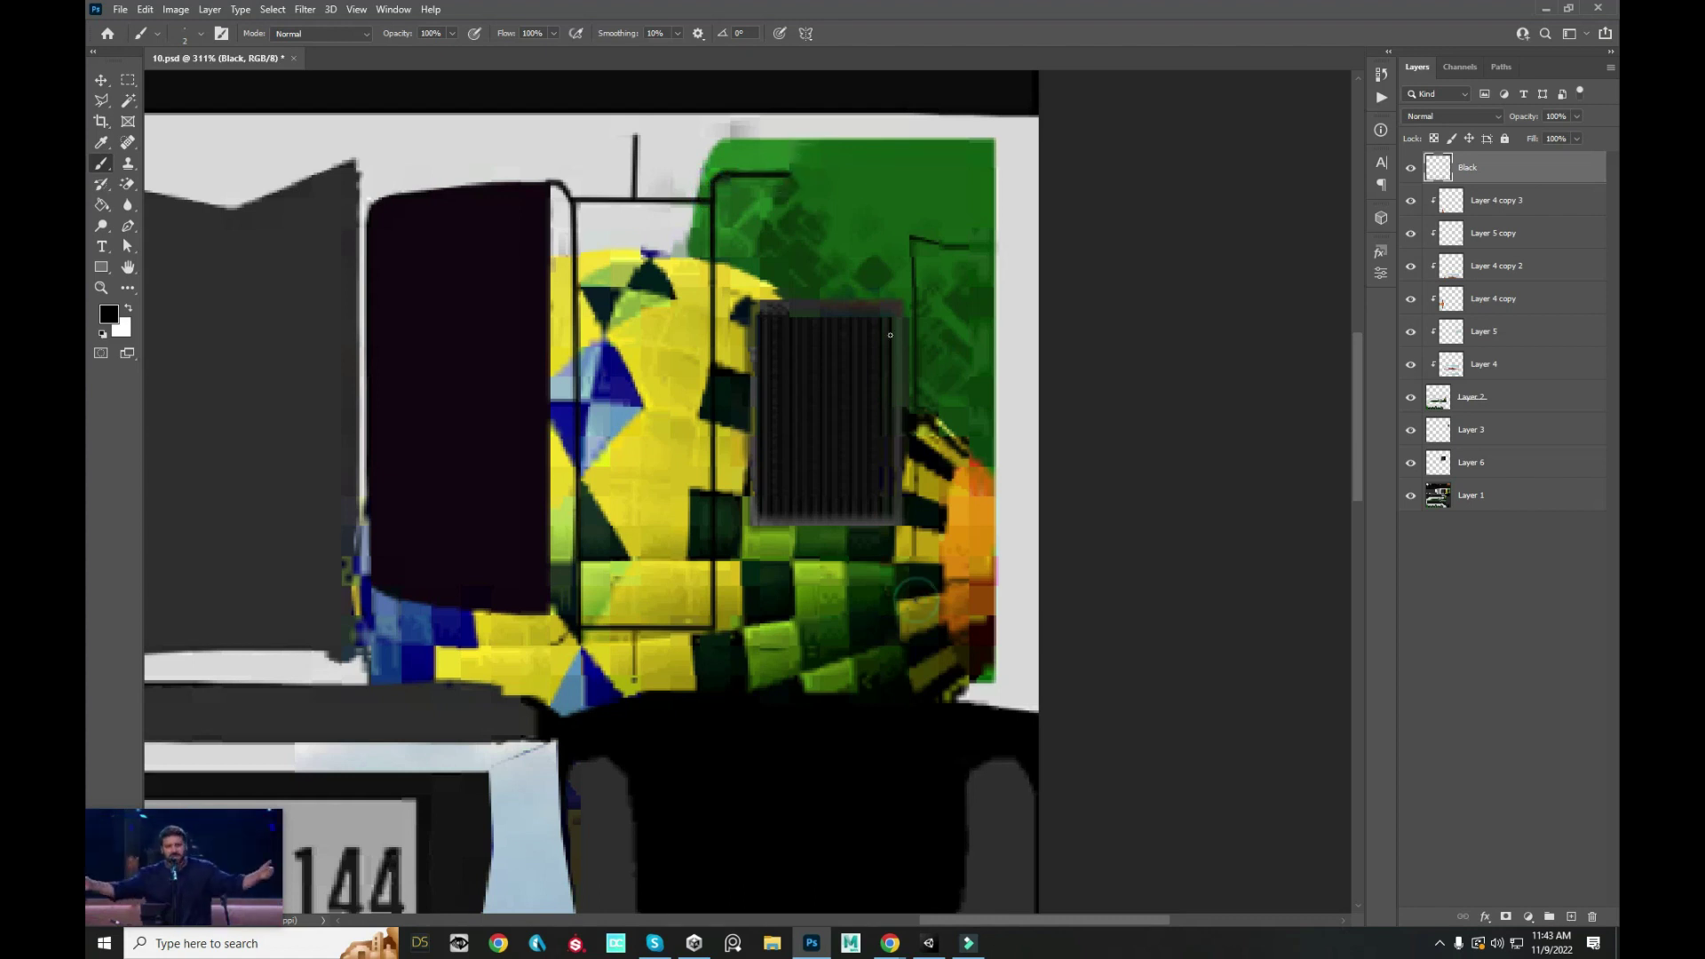
left_click(909, 236, "shift")
left_click(973, 249, "shift")
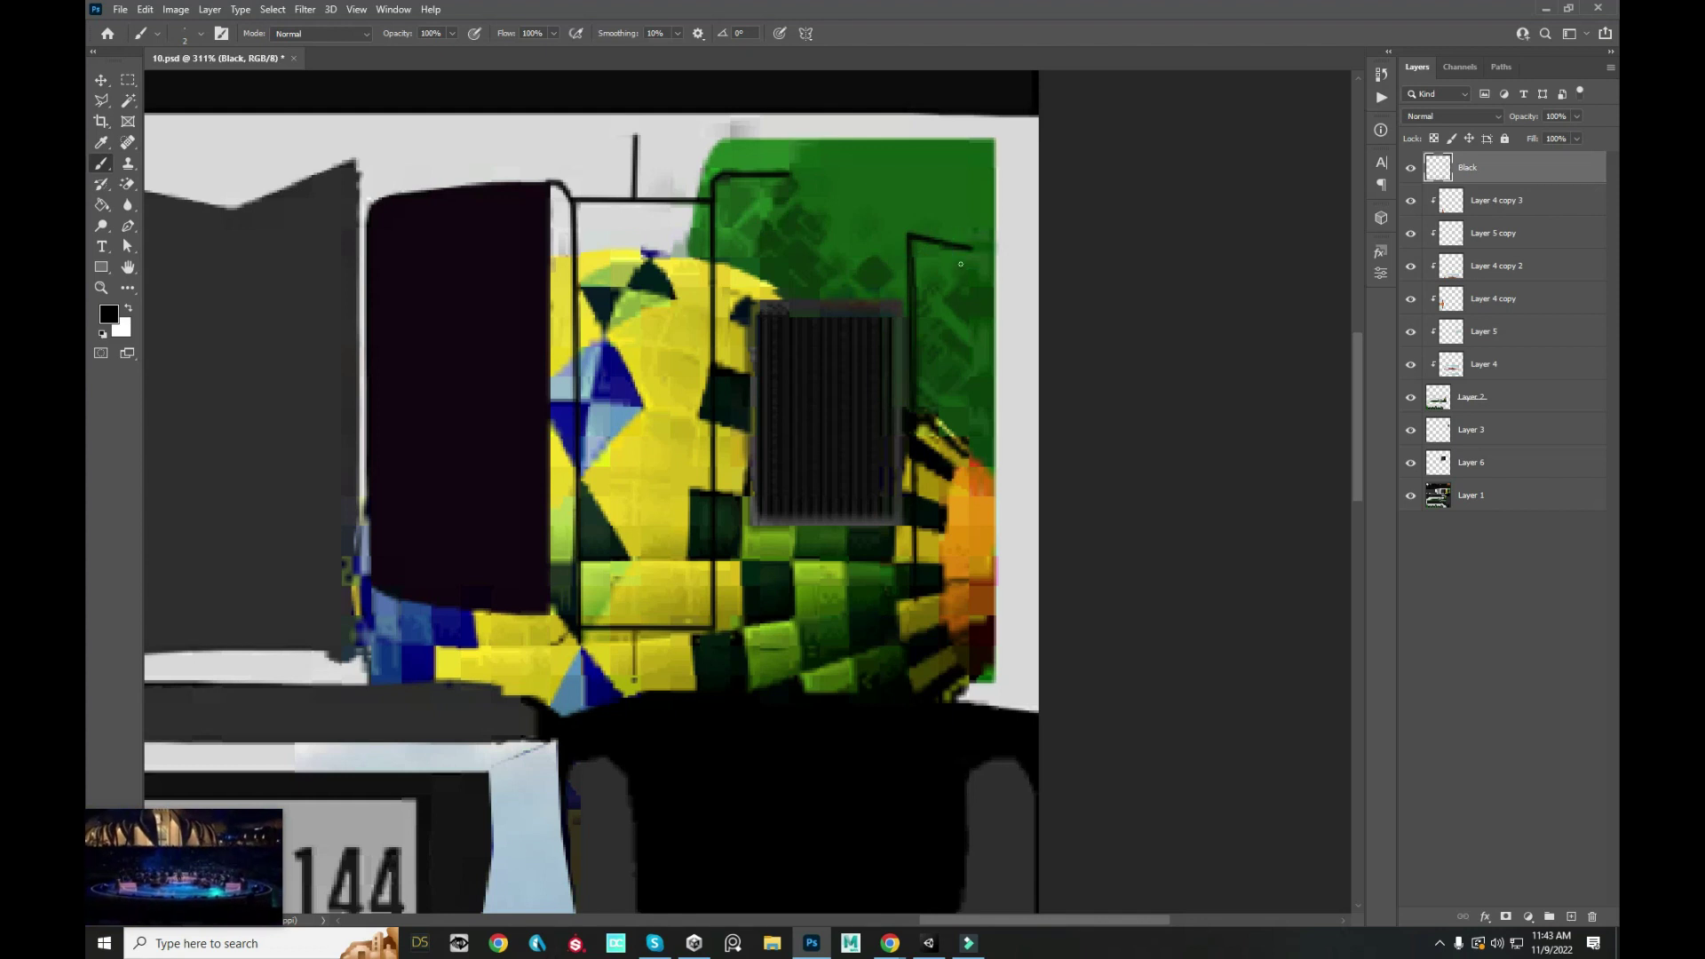
left_click(916, 605)
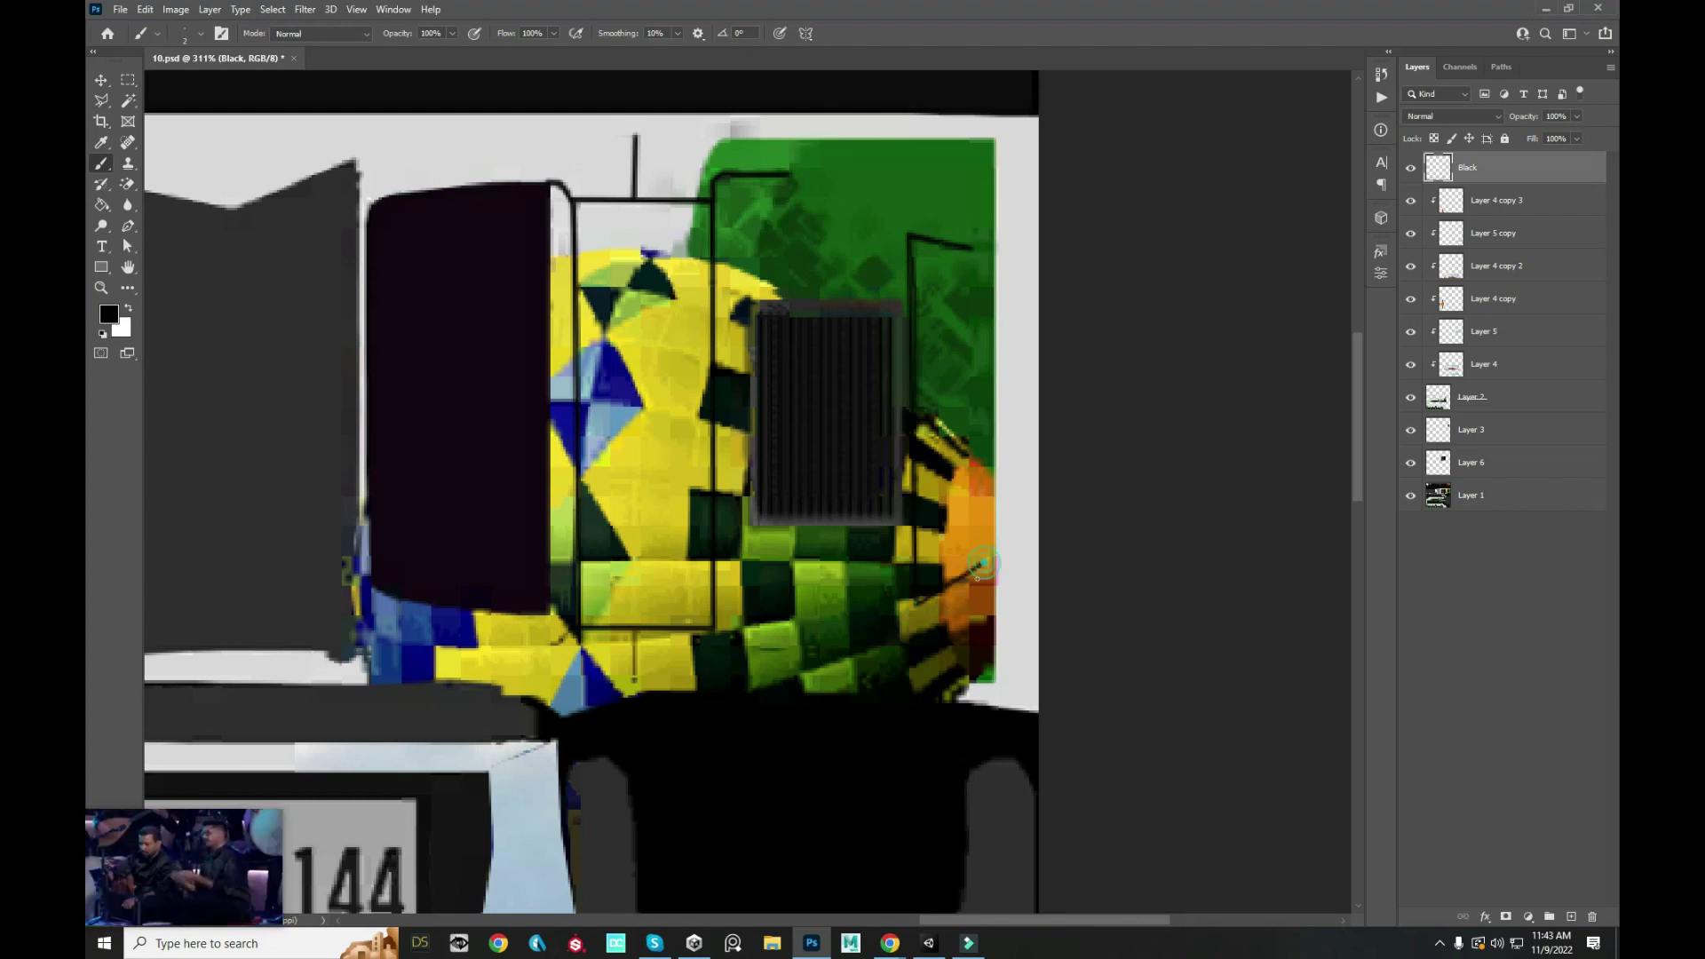
scroll(978, 577, "down", 4)
left_click_drag(732, 597, 816, 500)
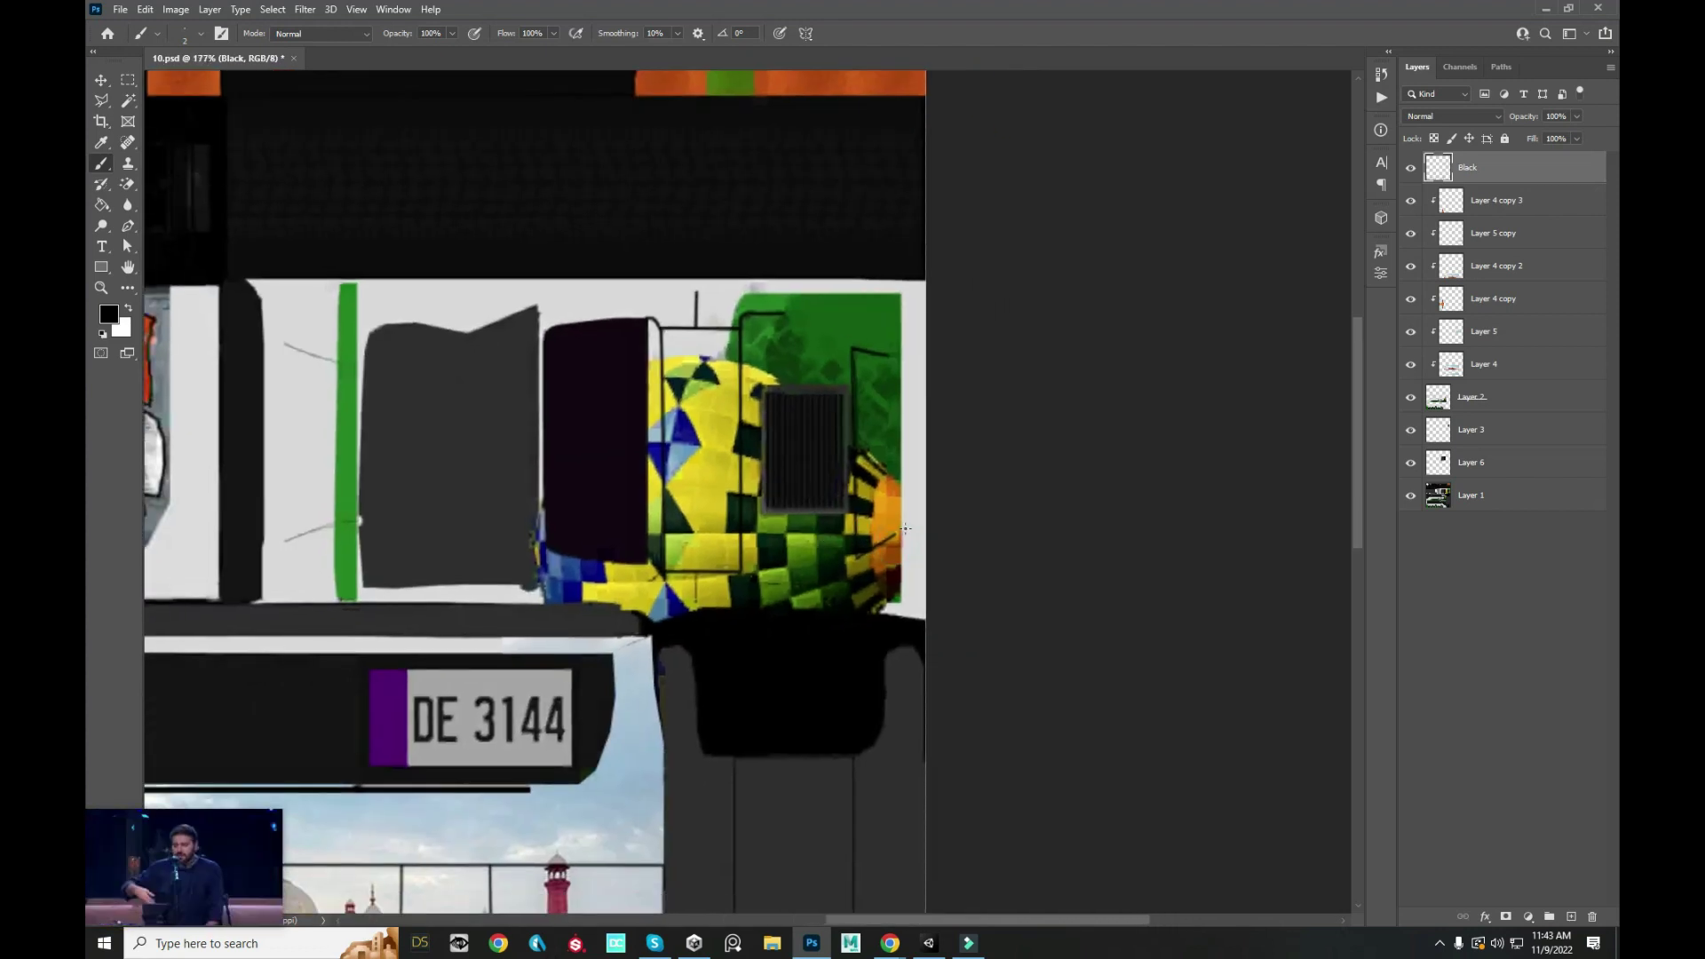
scroll(812, 506, "down", 1)
- Copy the rear panel area of Layer 1 onto a new layer, then hide Layer 1
key("v")
left_click(866, 552)
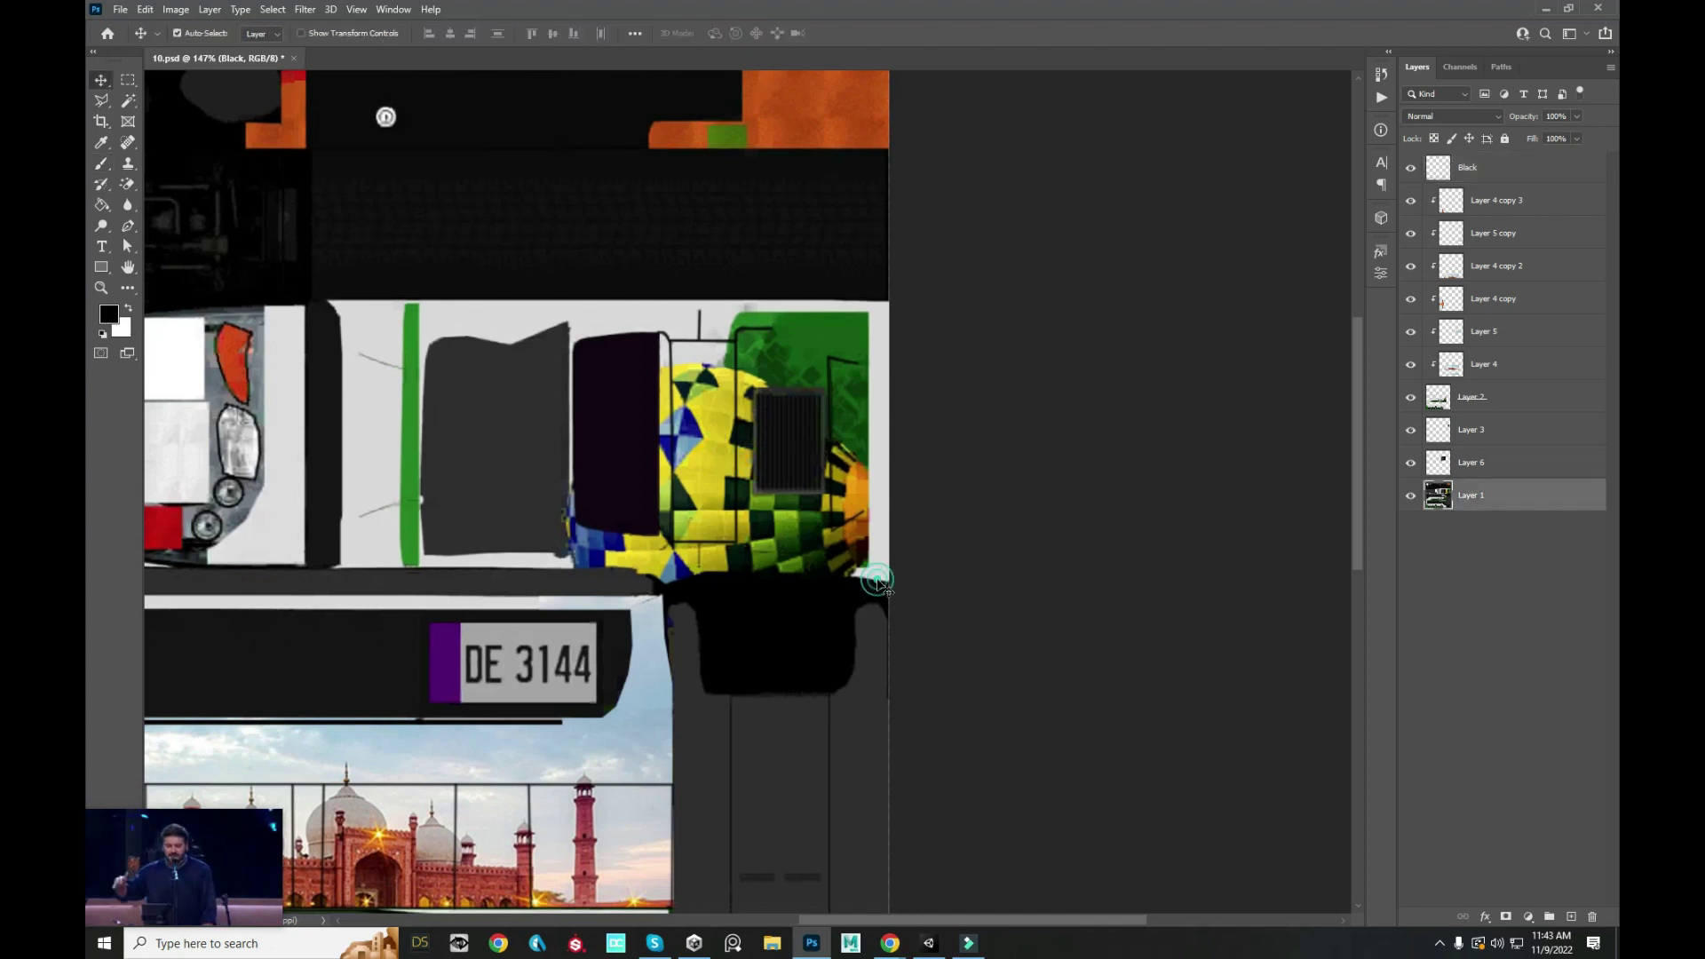
left_click(127, 81)
left_click_drag(417, 299, 916, 573)
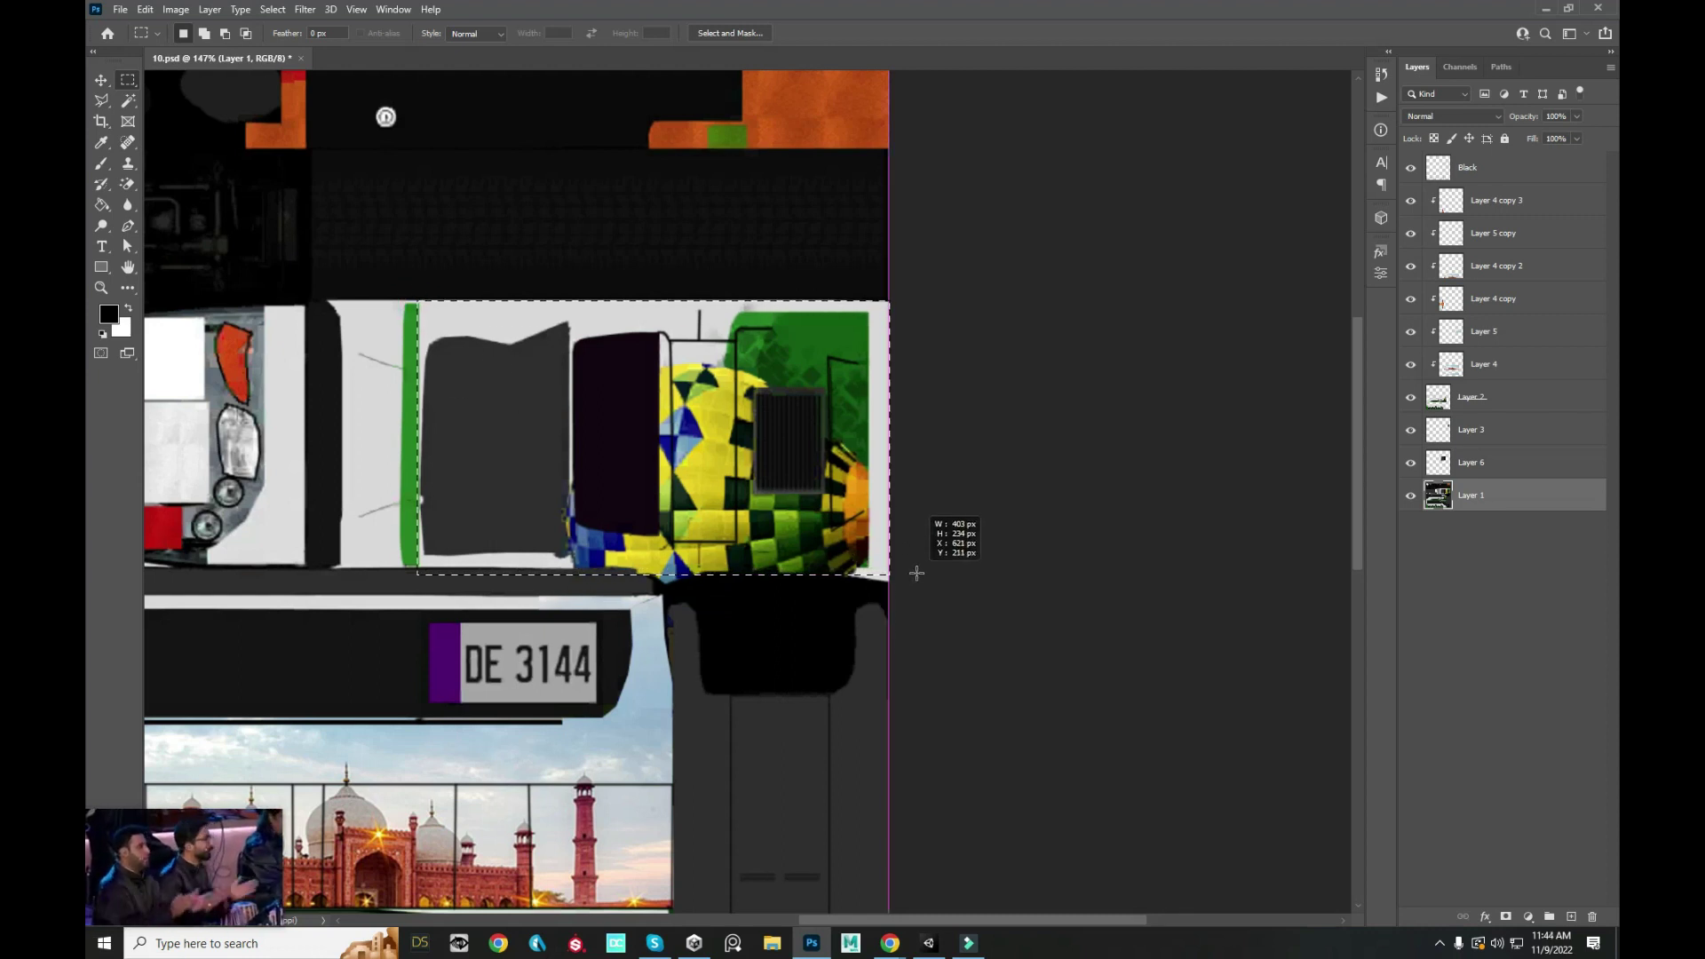
left_click_drag(917, 573, 914, 583)
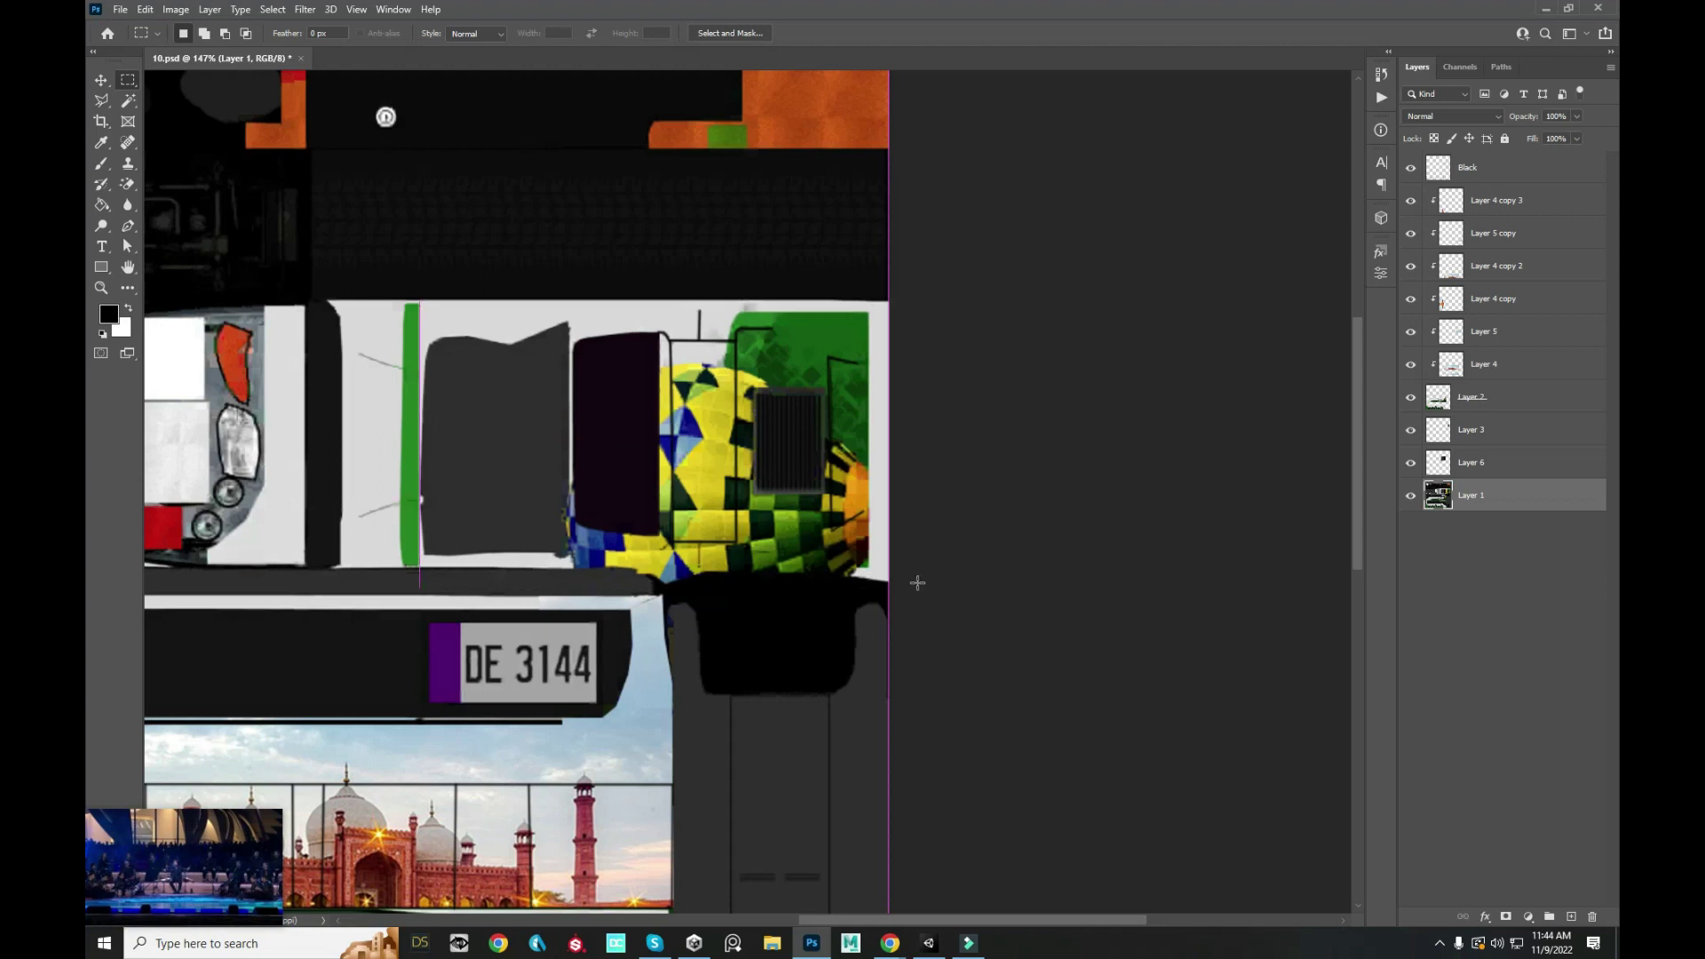
key("ctrl+j")
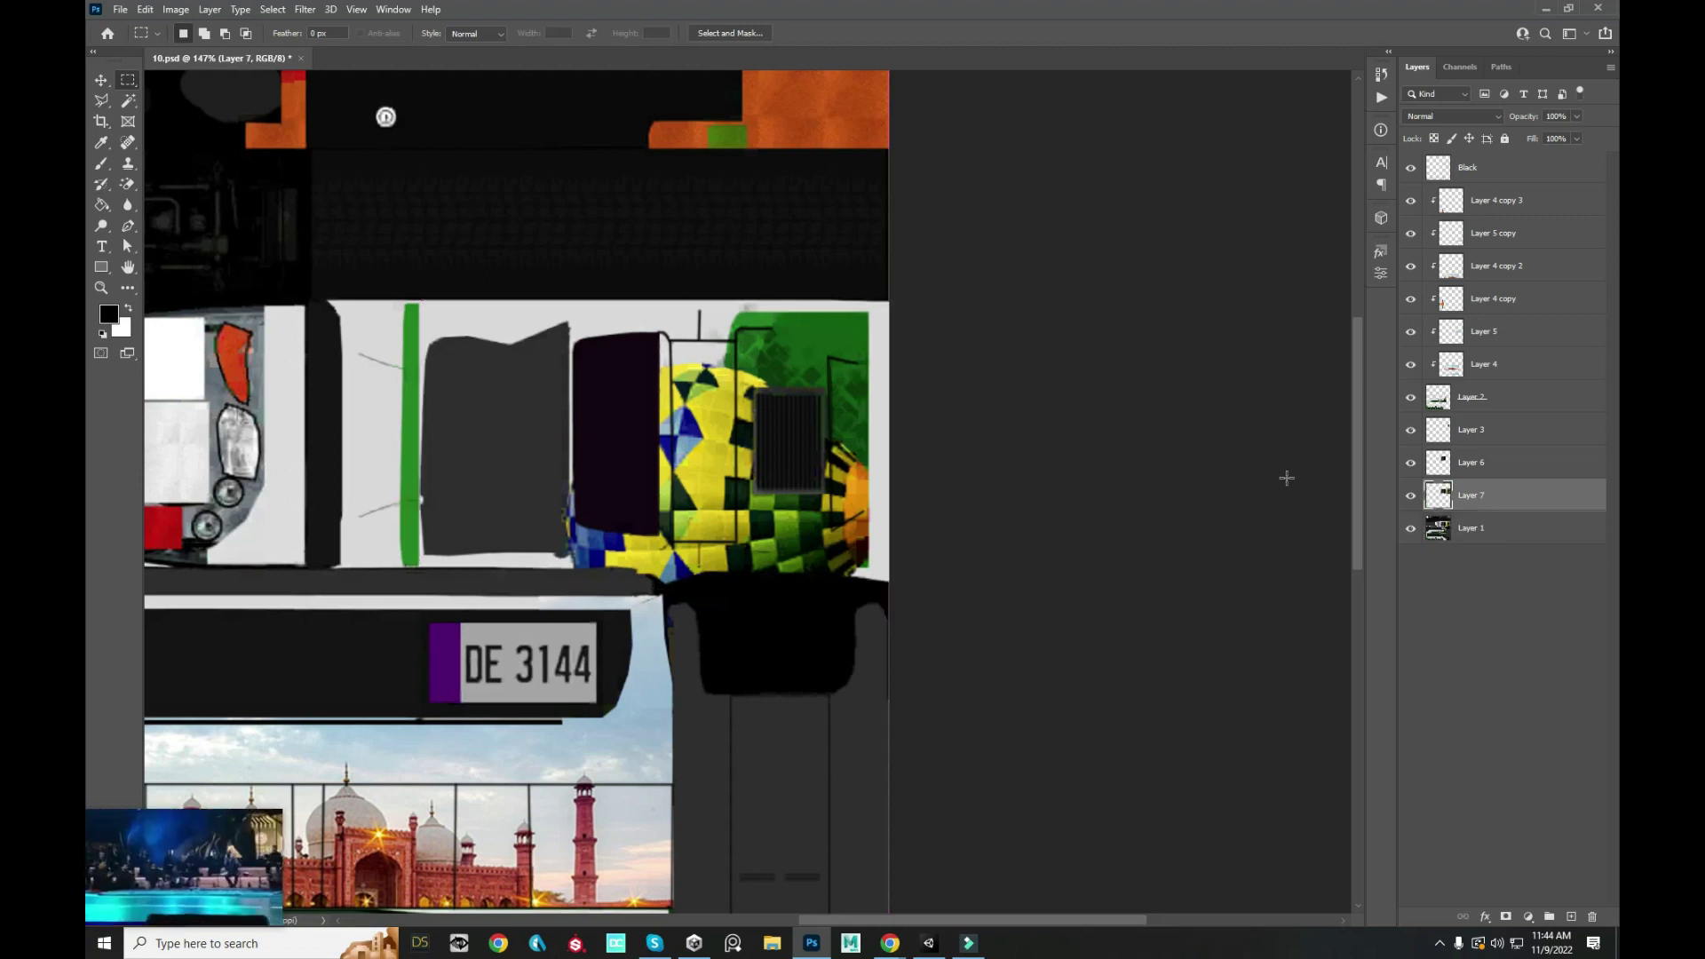
left_click(1410, 528)
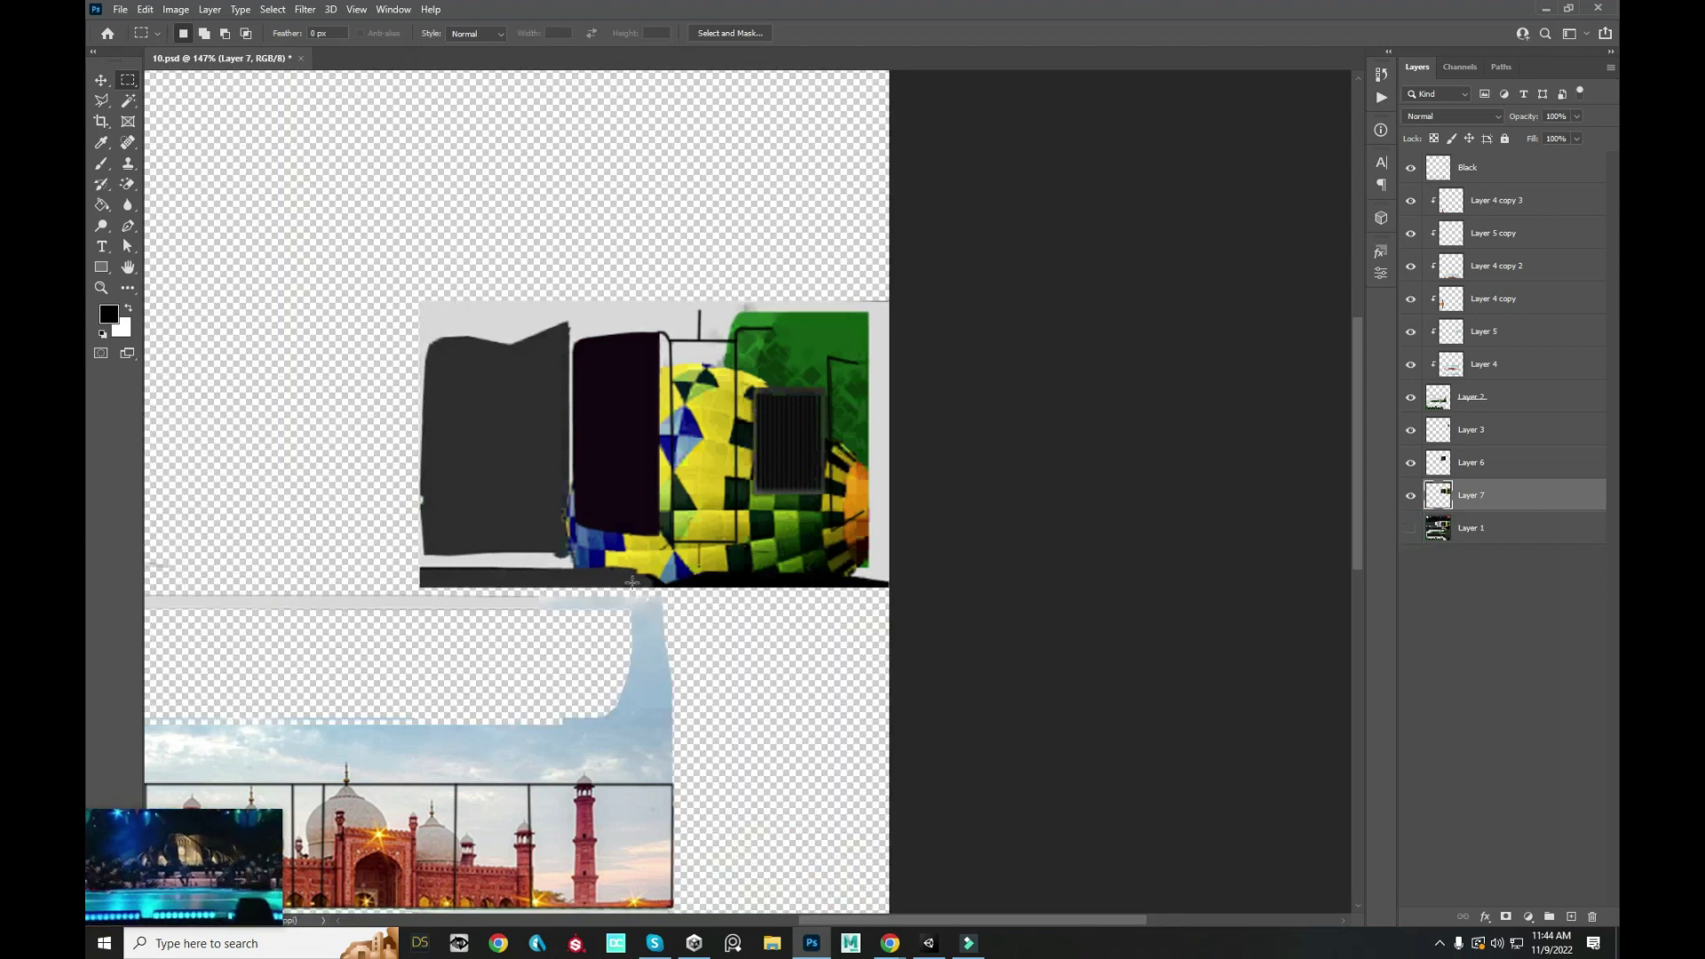
- Erase the dark bottom strip with Magic Wand, then trial-select the dark centre and grey left panels
left_click(129, 103)
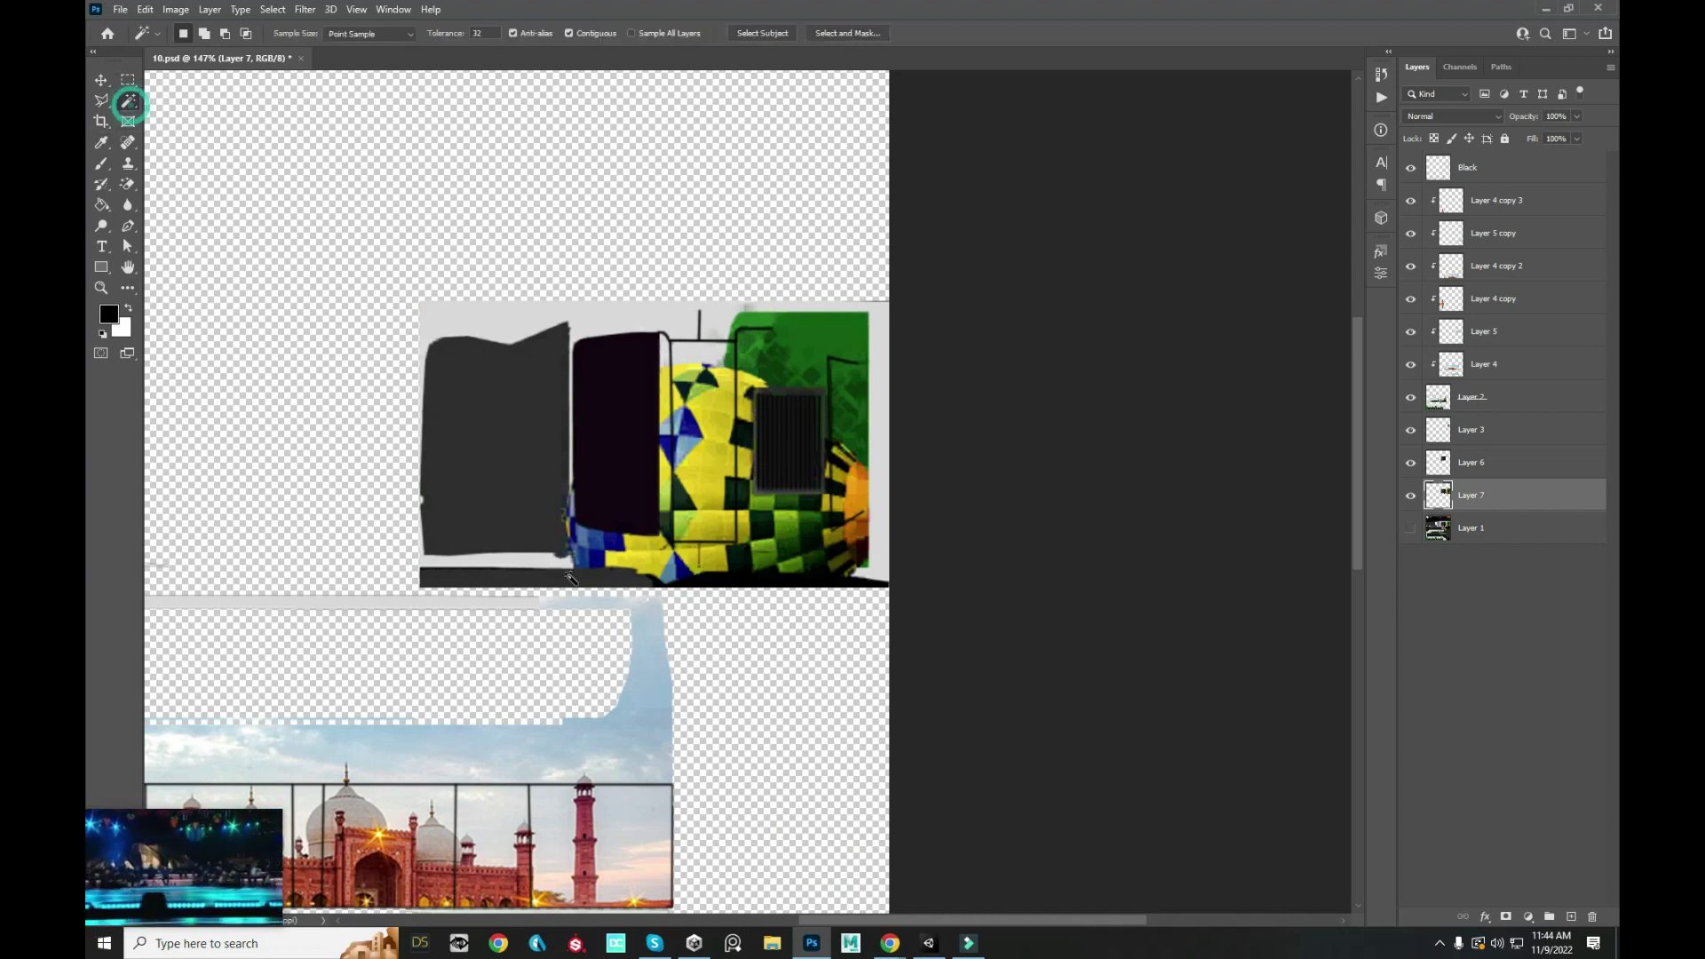
left_click(566, 582)
key("Delete")
left_click(782, 579)
scroll(844, 582, "up", 3)
scroll(844, 582, "down", 3)
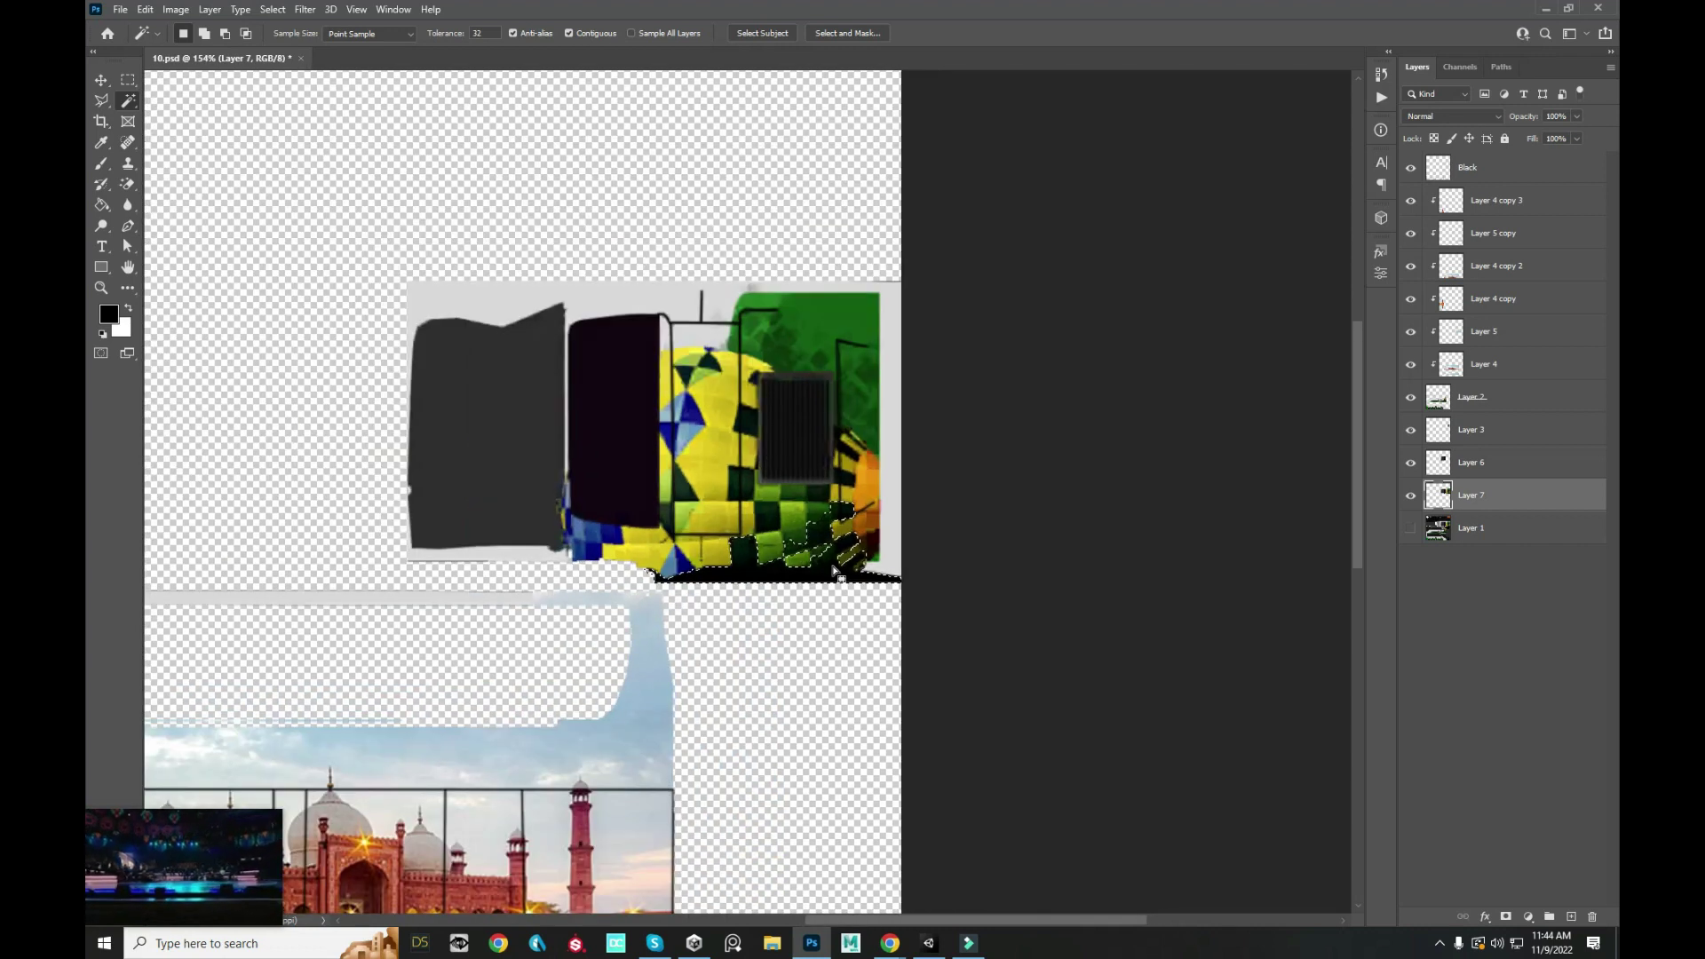
left_click(630, 363)
left_click(484, 369)
left_click(632, 442)
left_click(548, 439)
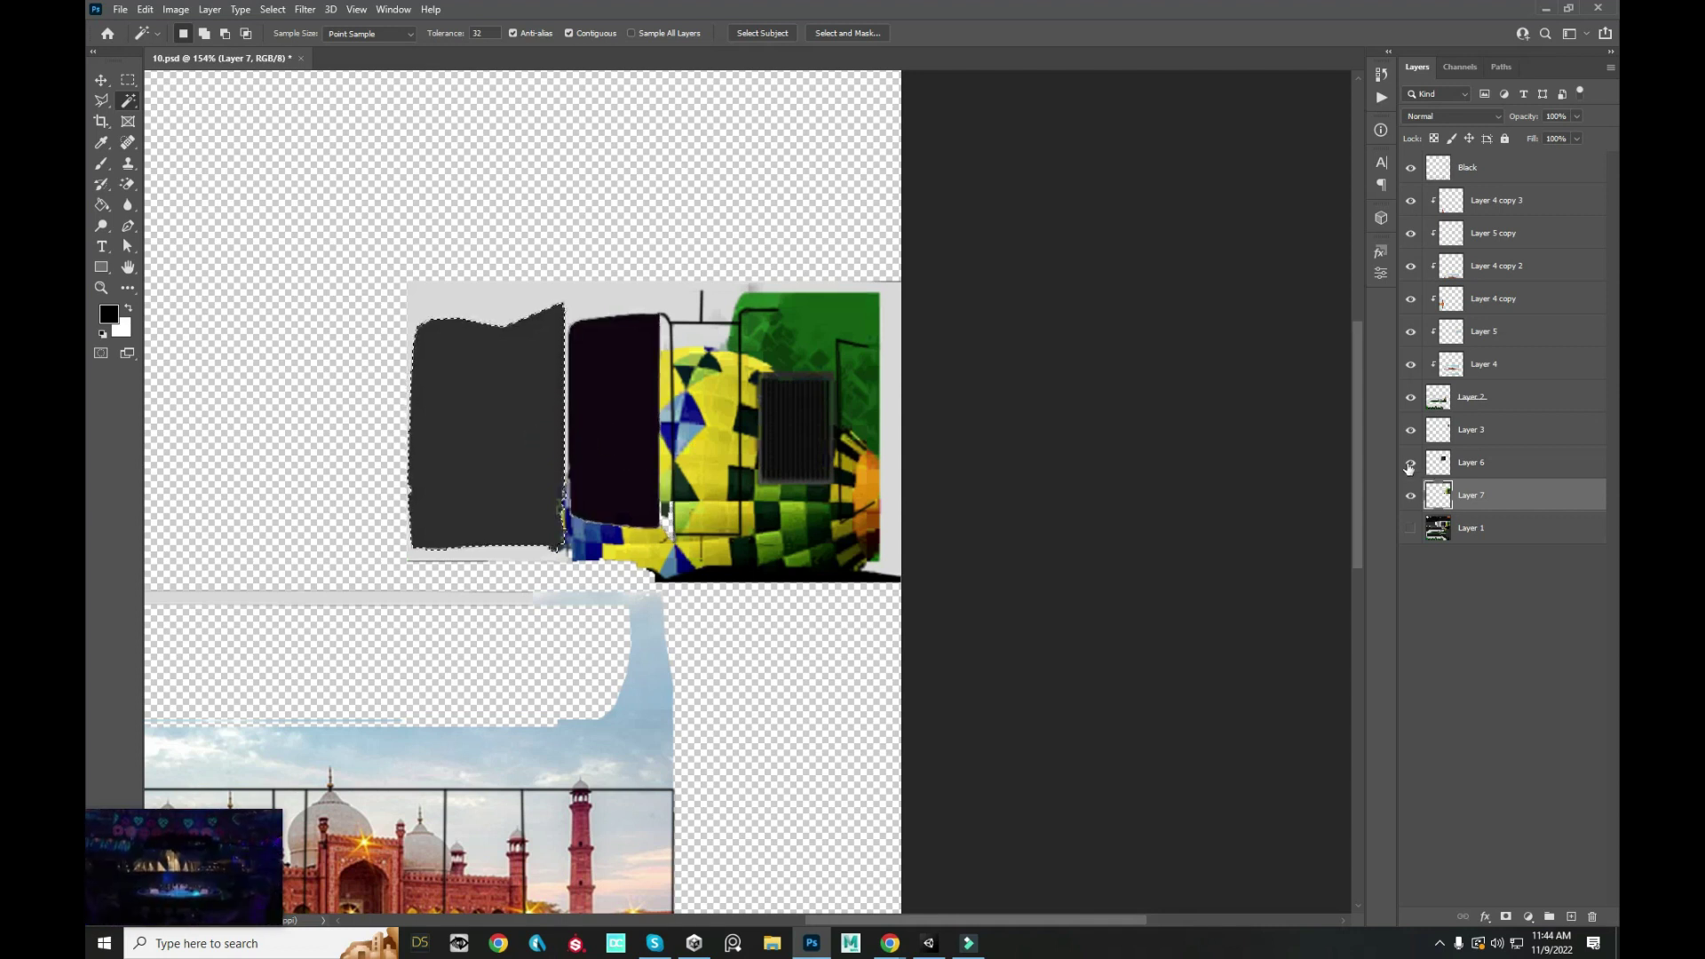
- Hide Layer 3, then marquee-select the dark grille rectangle and delete it
left_click(1412, 429)
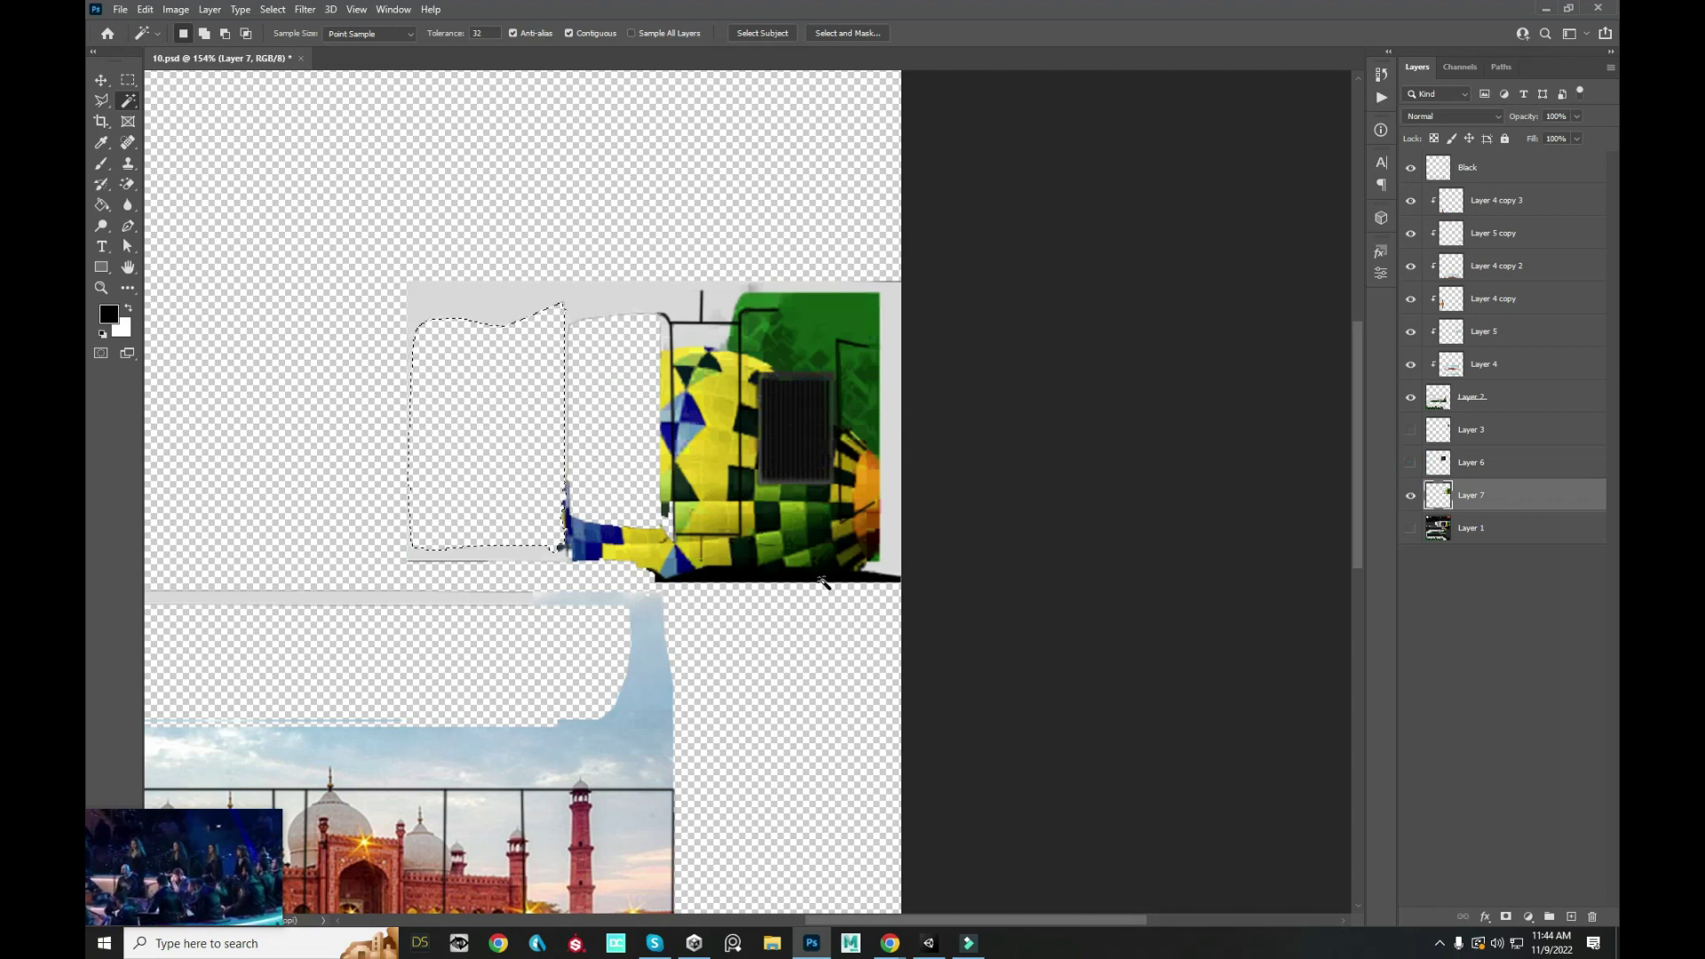
left_click(803, 441)
scroll(802, 440, "up", 3)
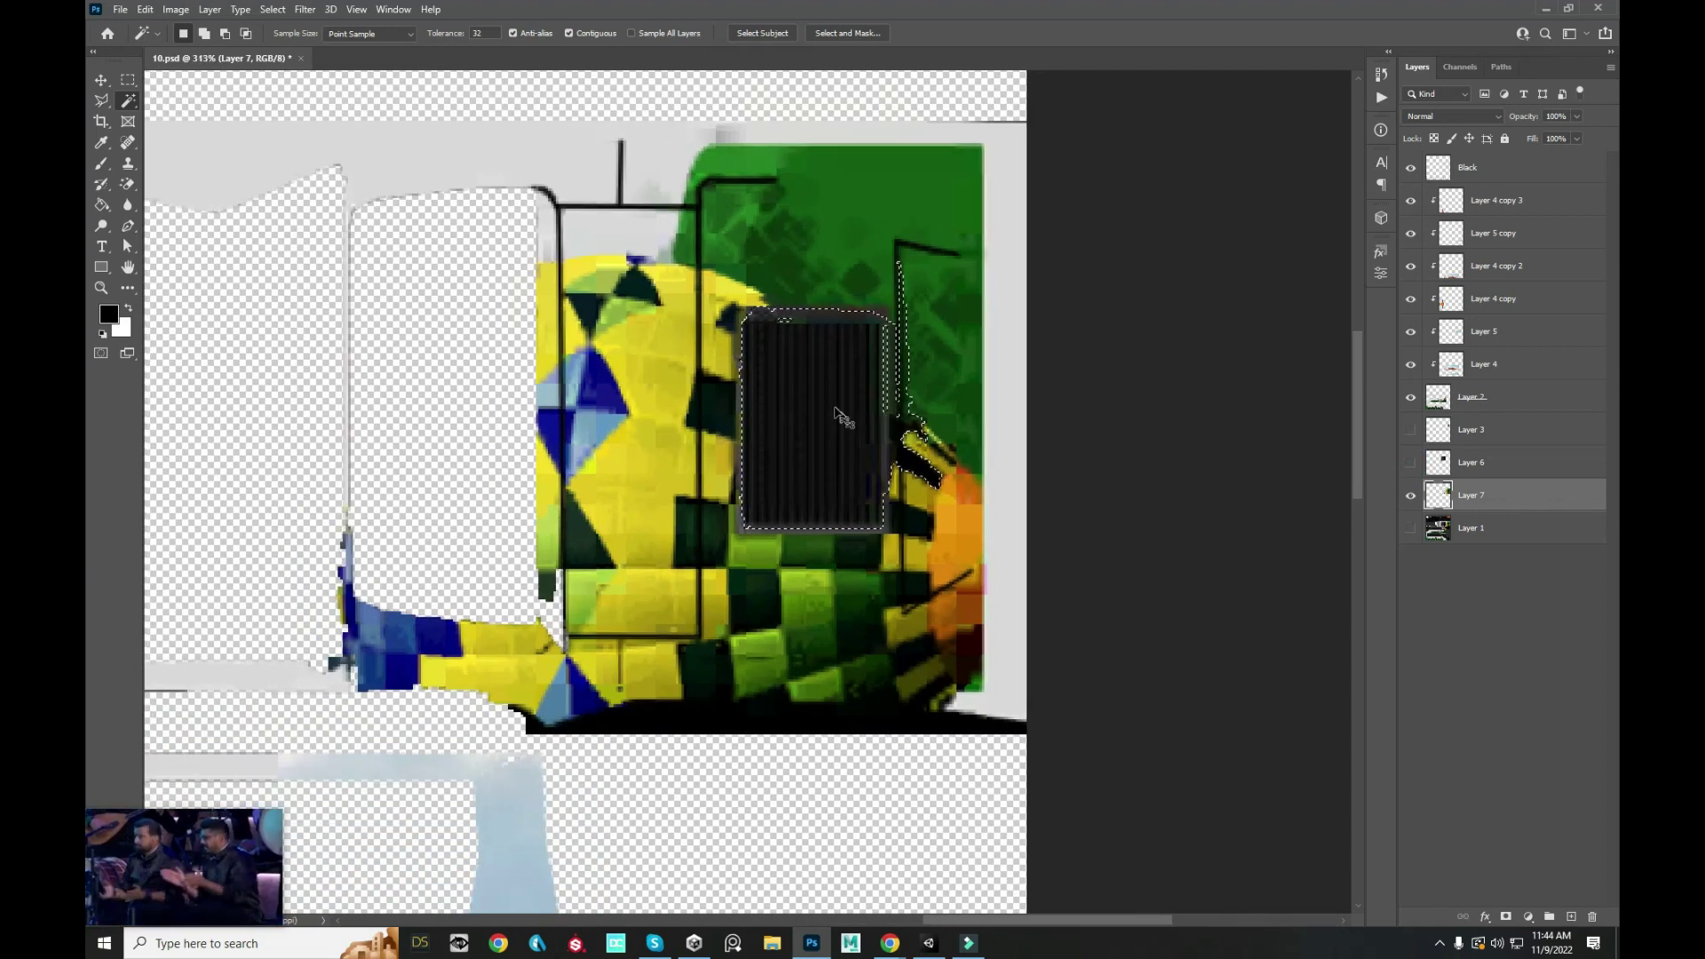
left_click_drag(866, 384, 663, 362)
left_click(128, 80)
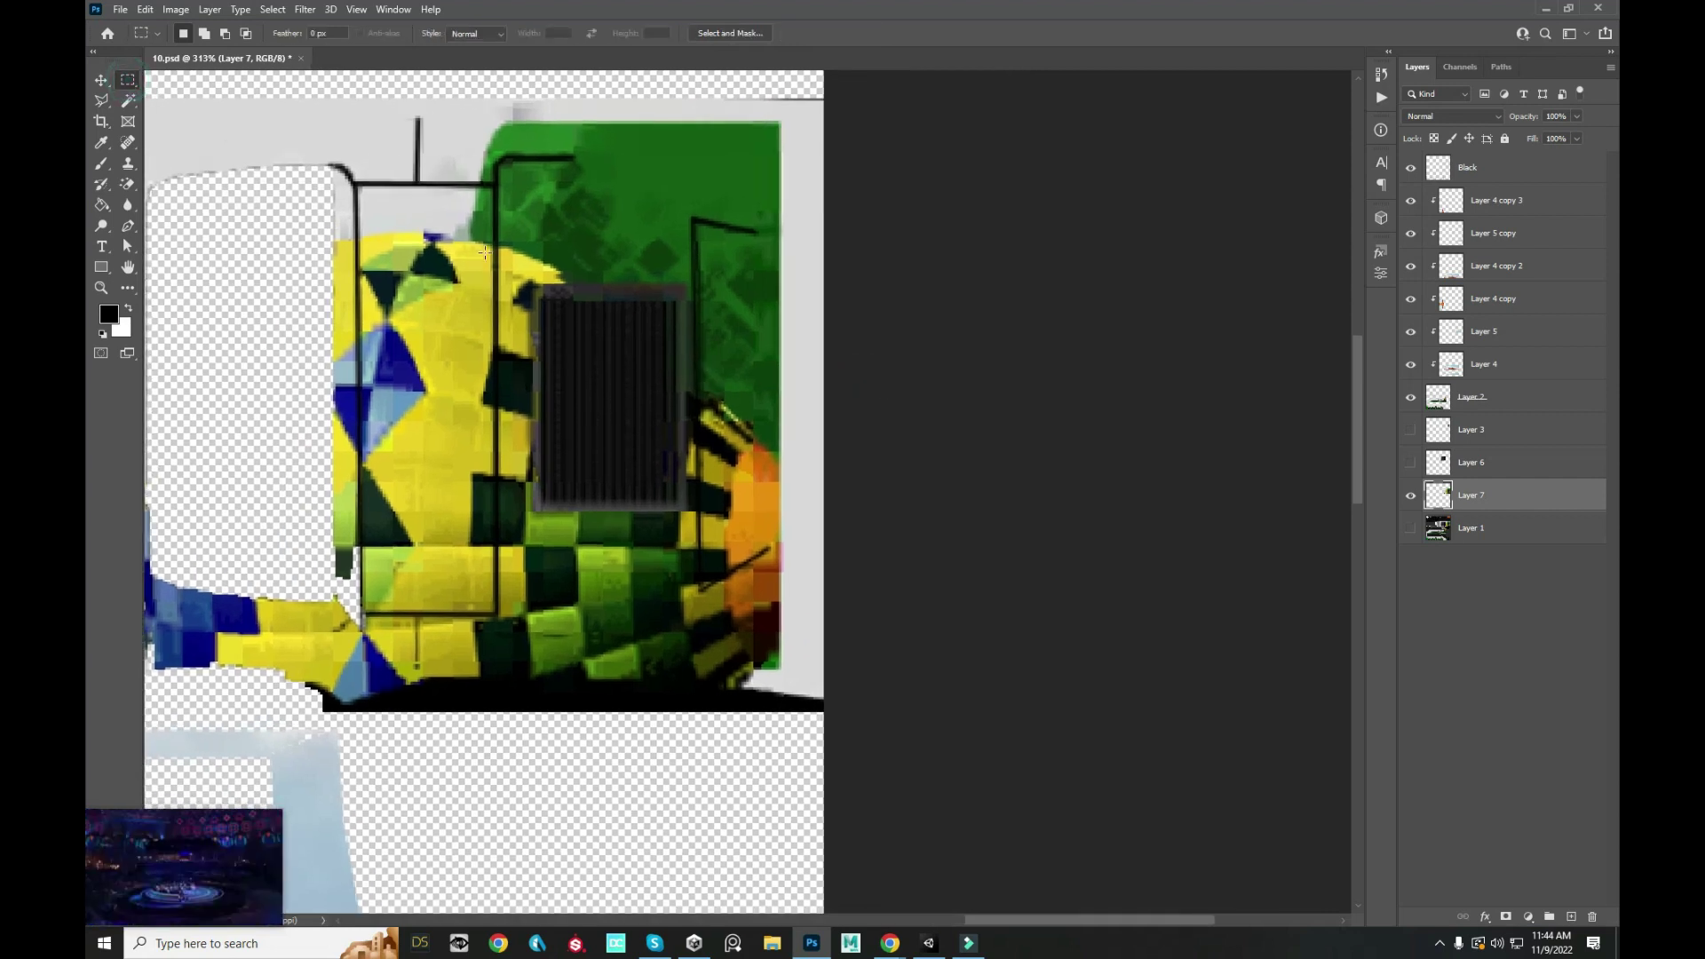
left_click_drag(532, 282, 684, 509)
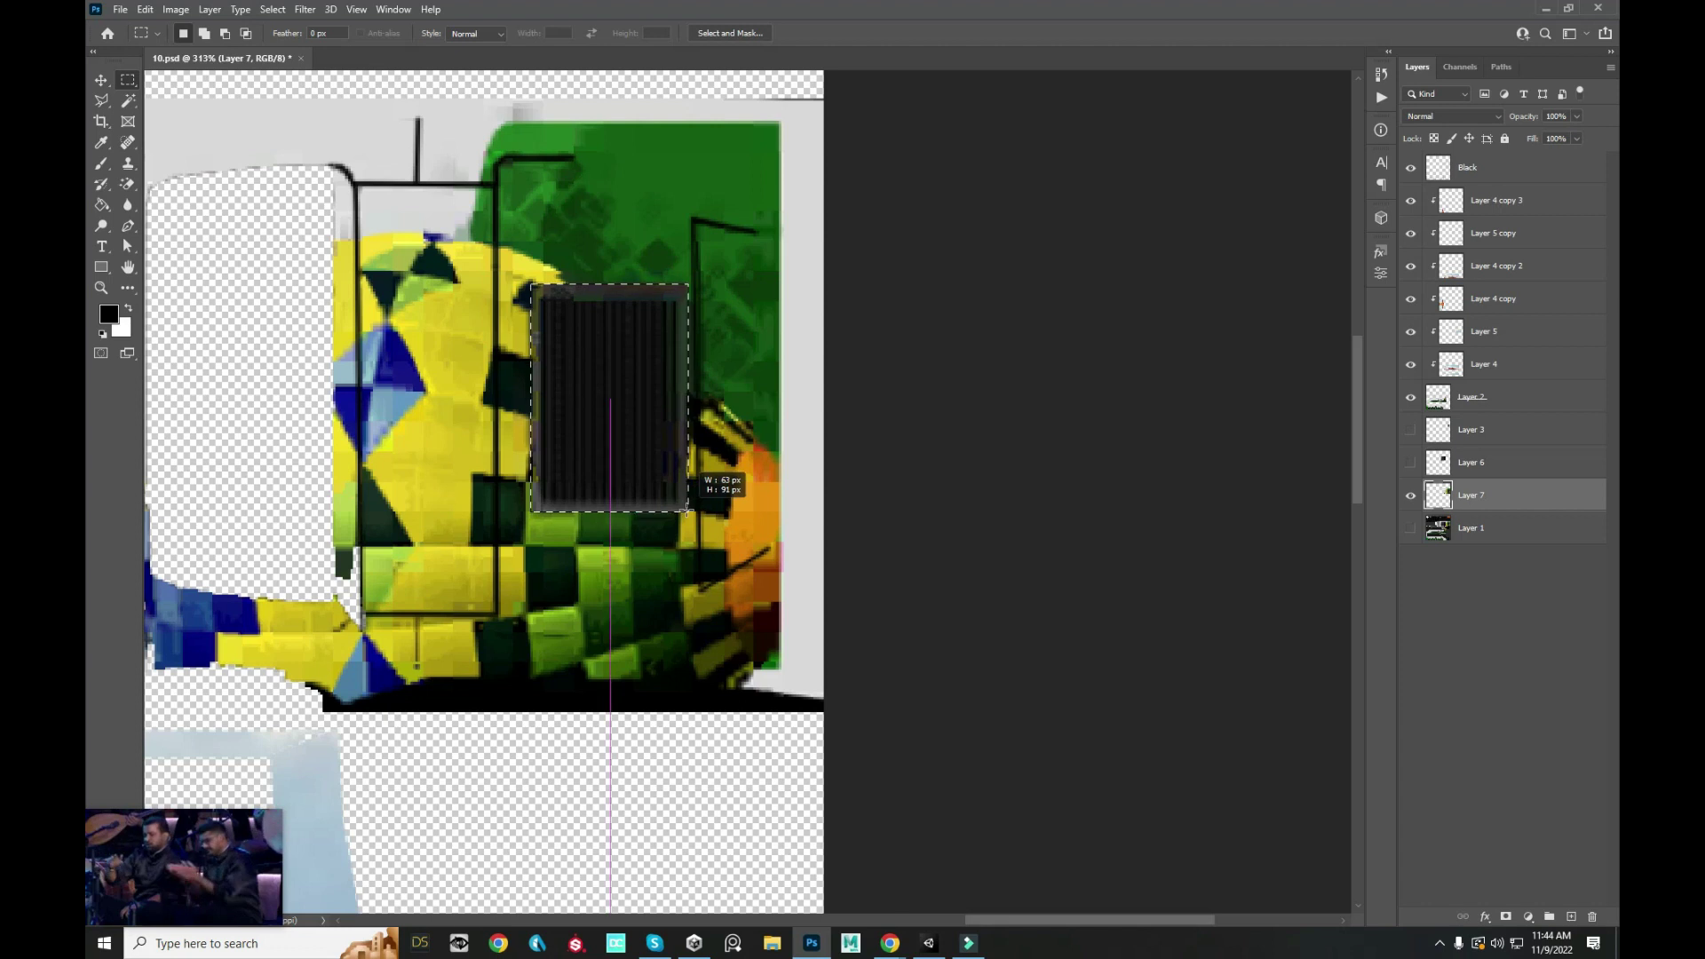
key("Delete")
scroll(664, 504, "down", 3)
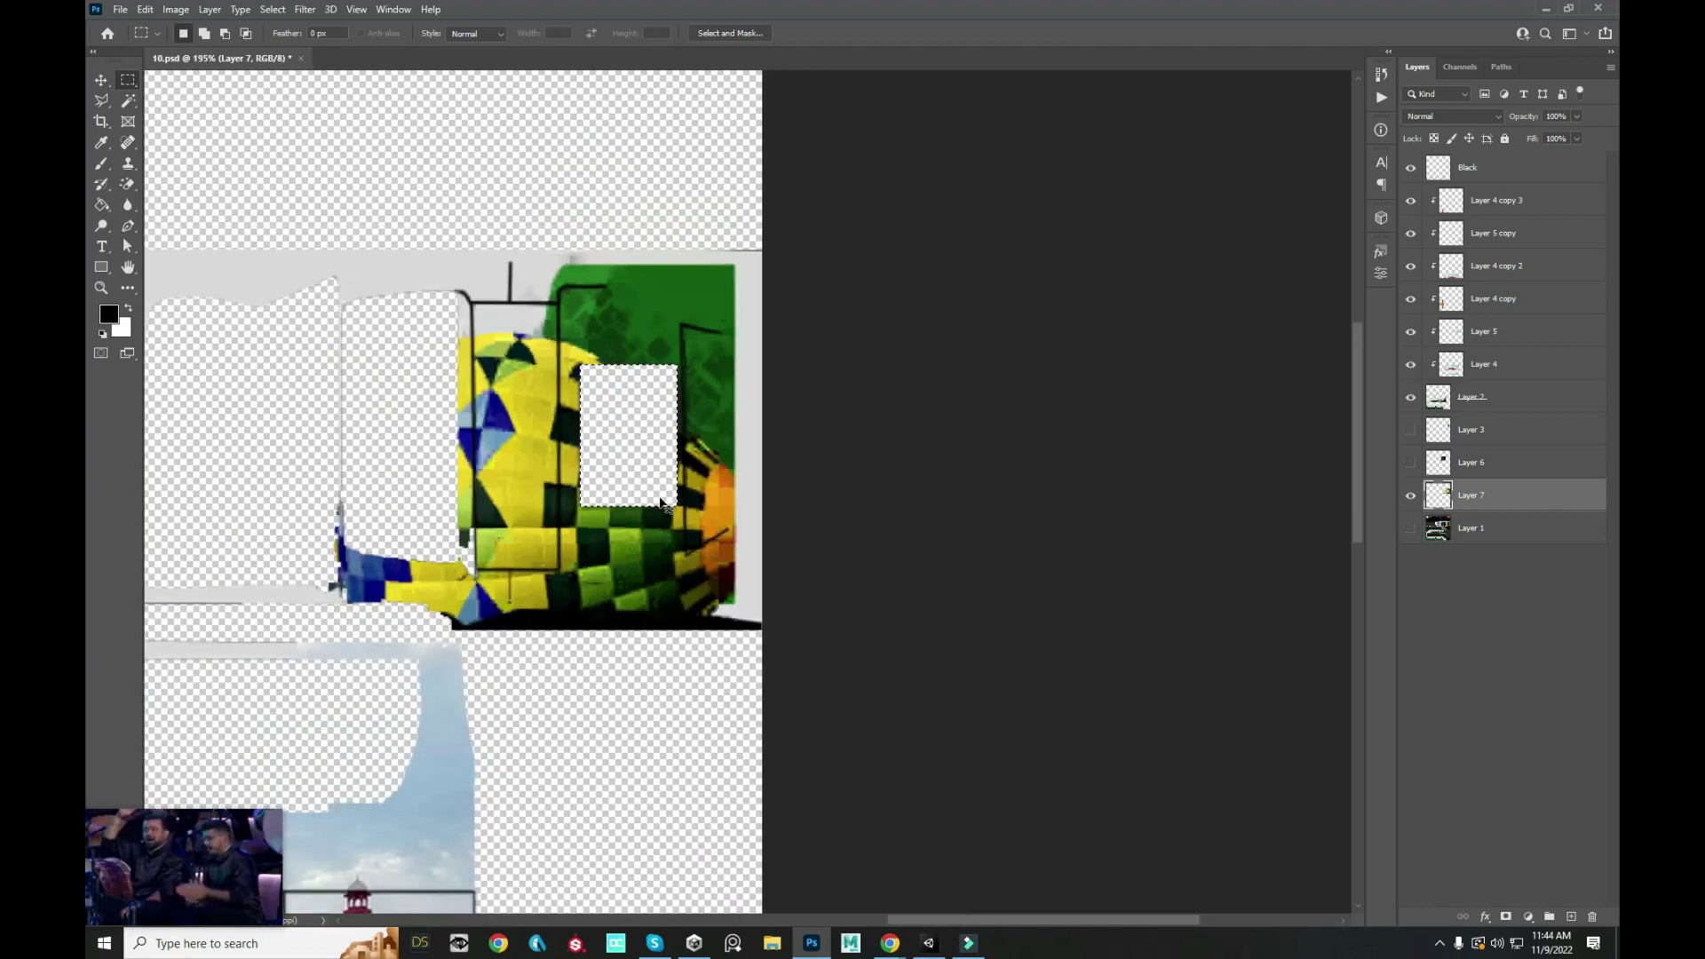
scroll(665, 504, "down", 3)
scroll(708, 440, "up", 1)
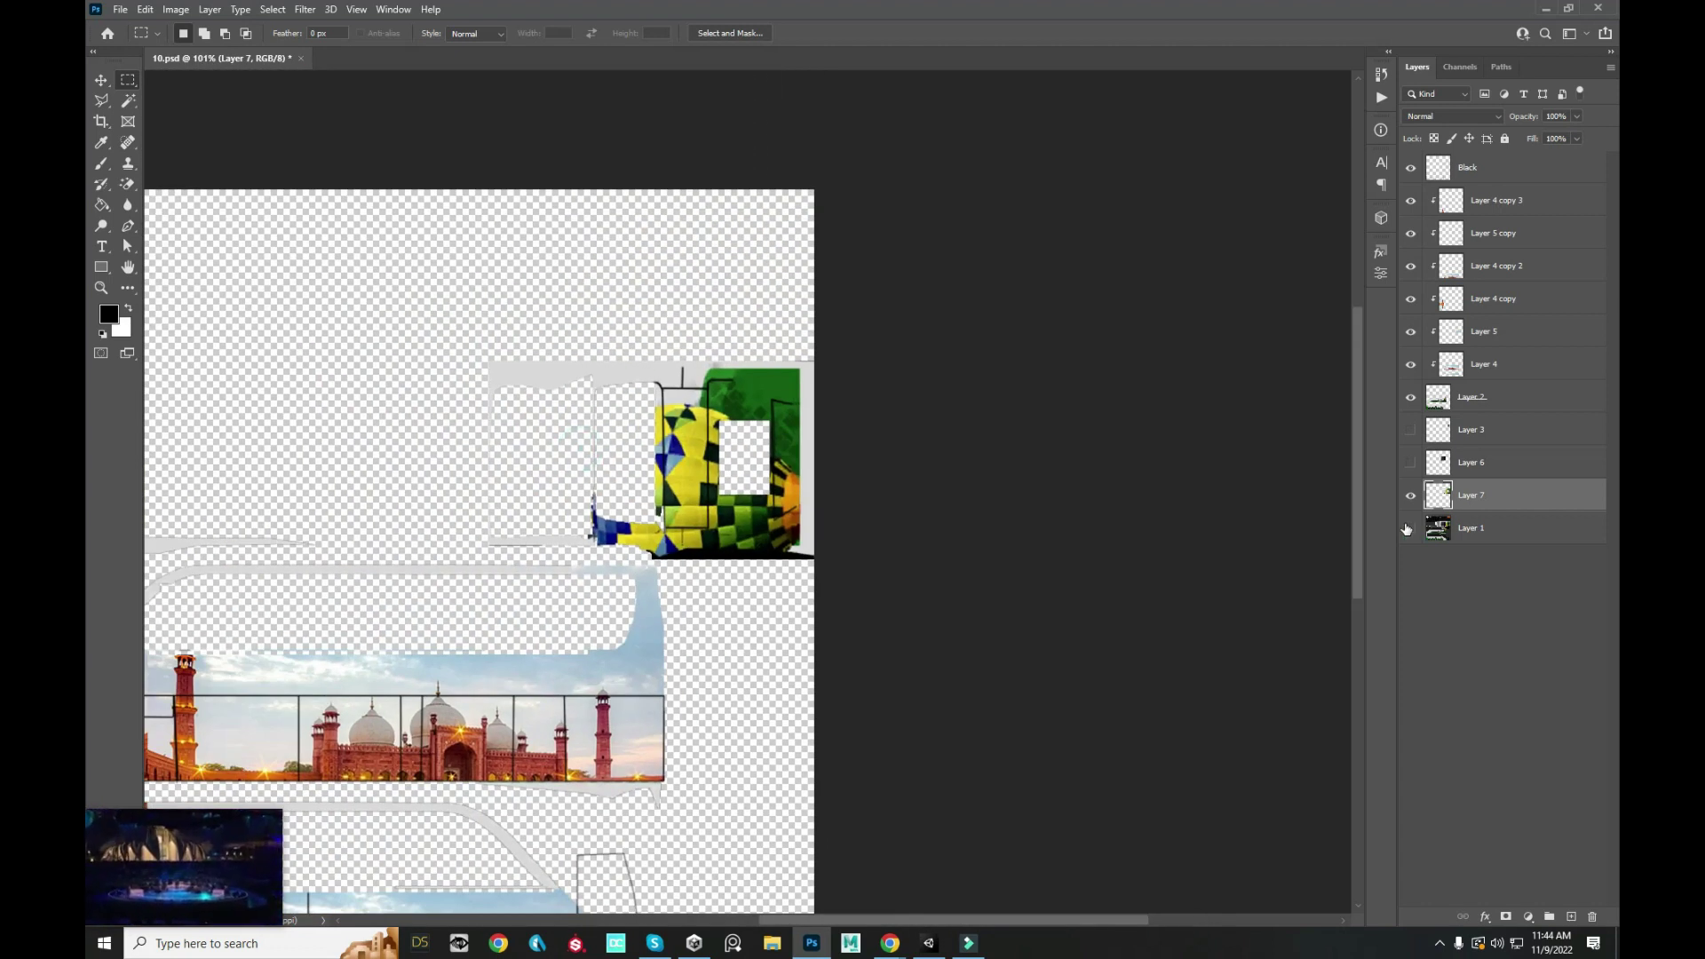
- Briefly show Layer 1's bus texture, hide it again, and bring up the browser
left_click(1408, 528)
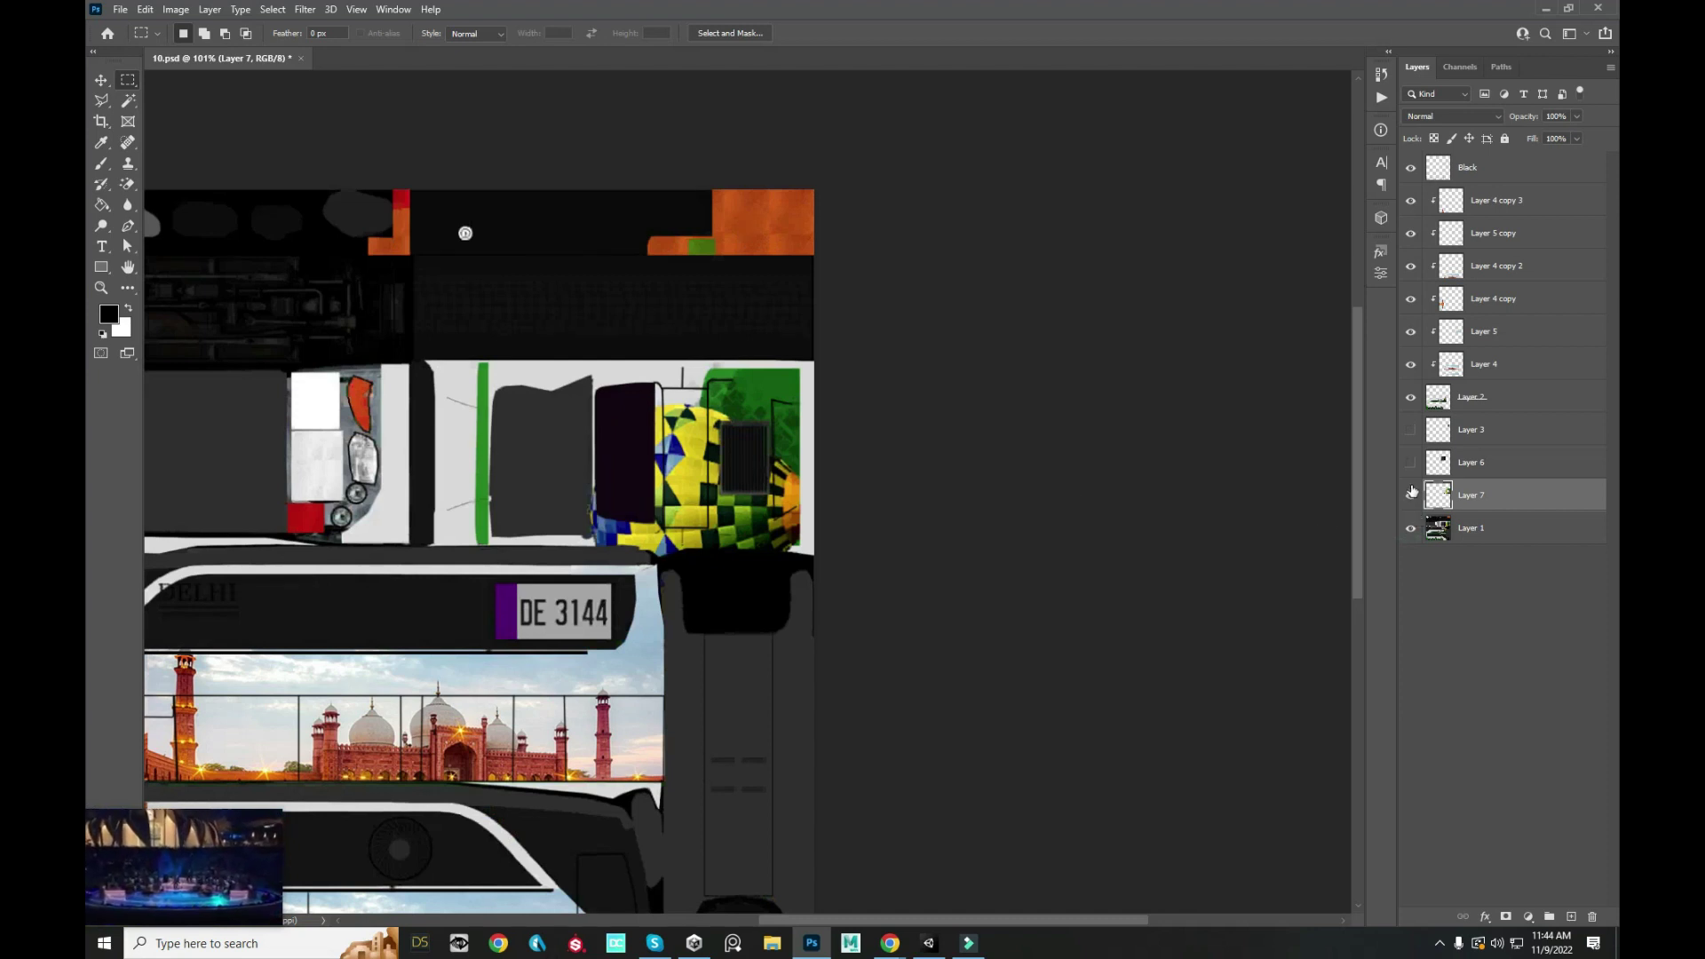
key("v")
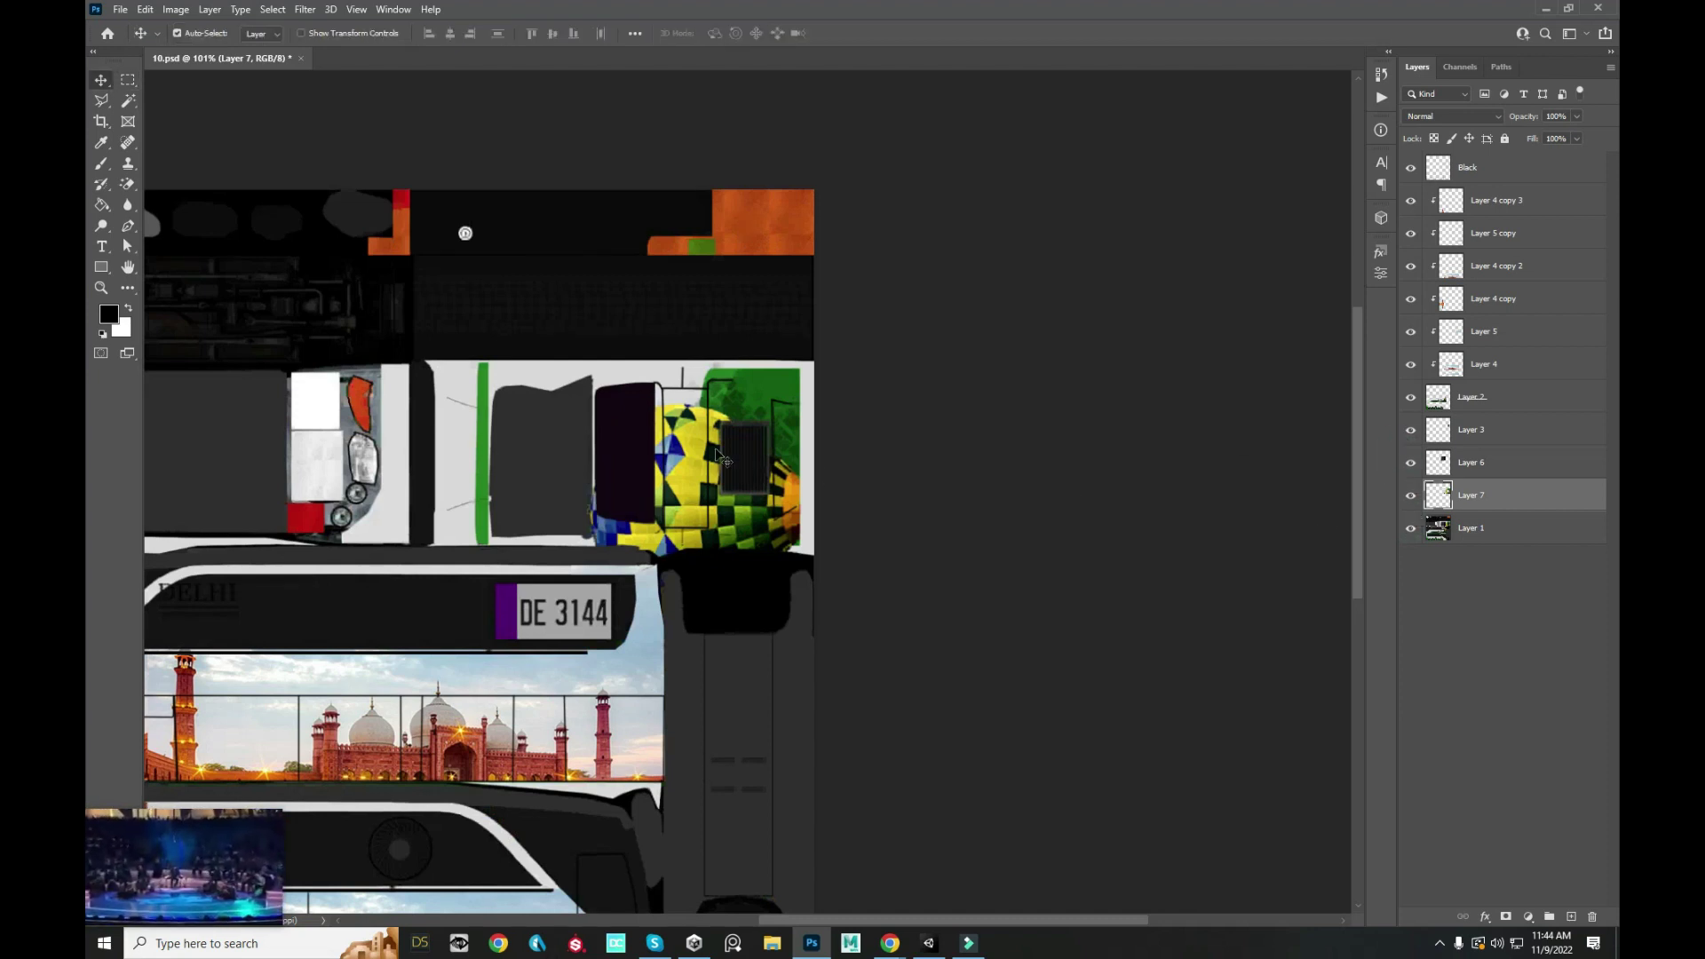
scroll(721, 455, "up", 3)
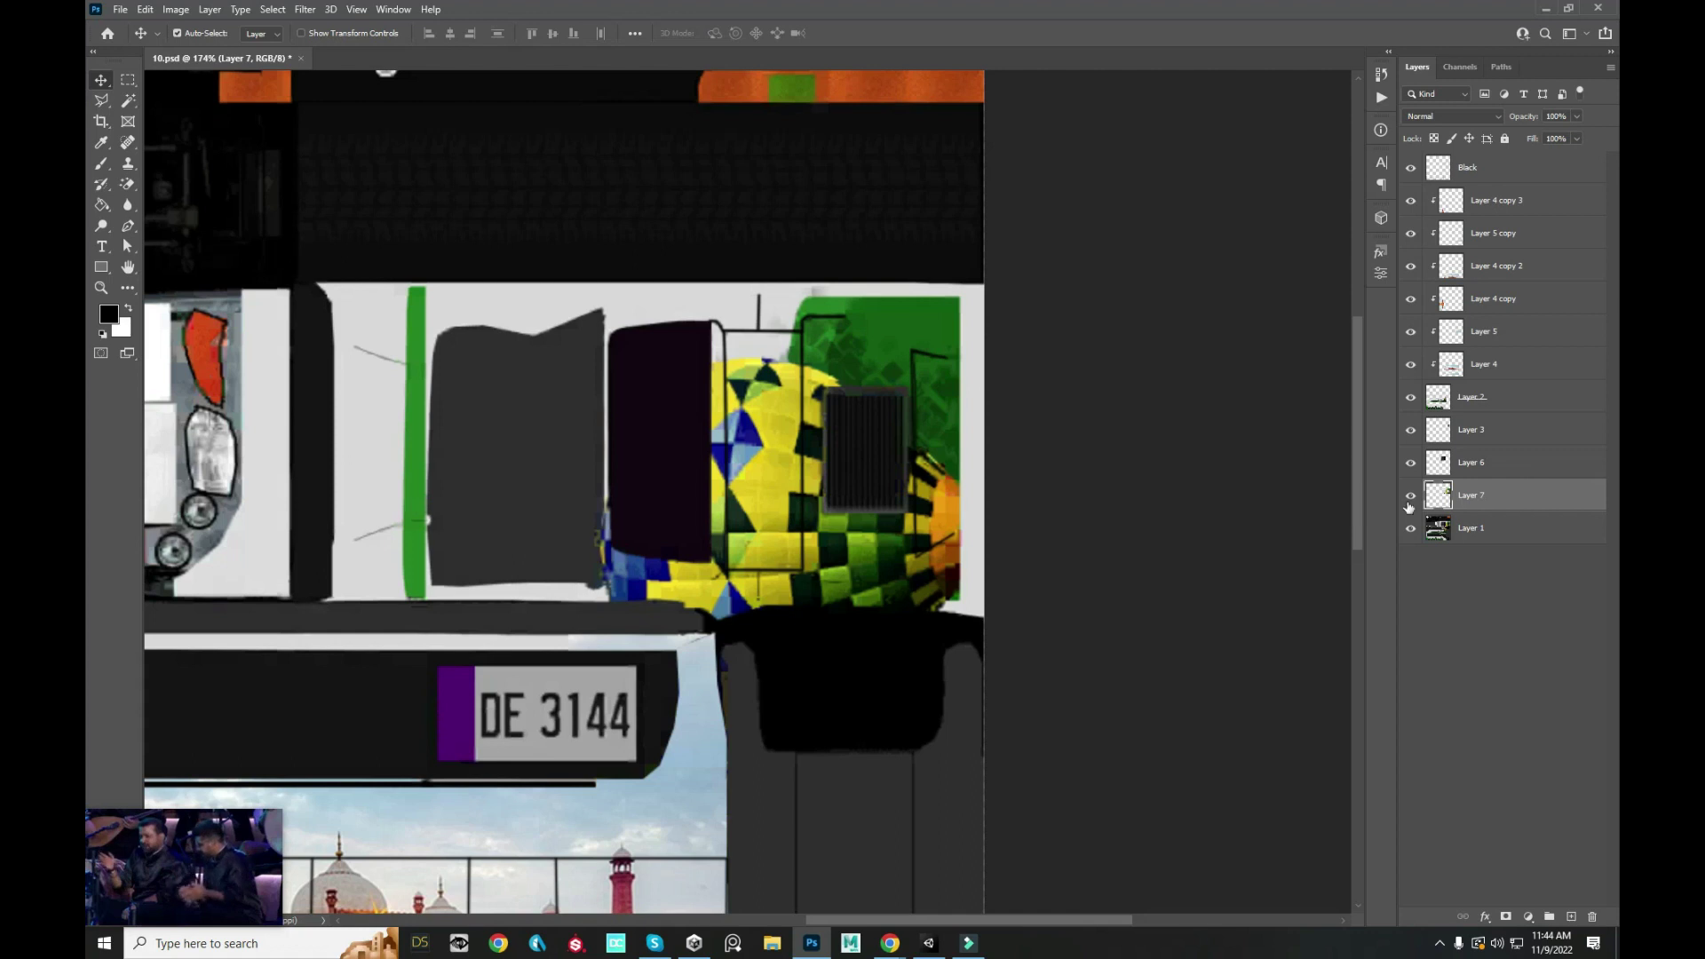
left_click(1399, 530)
scroll(939, 300, "down", 3)
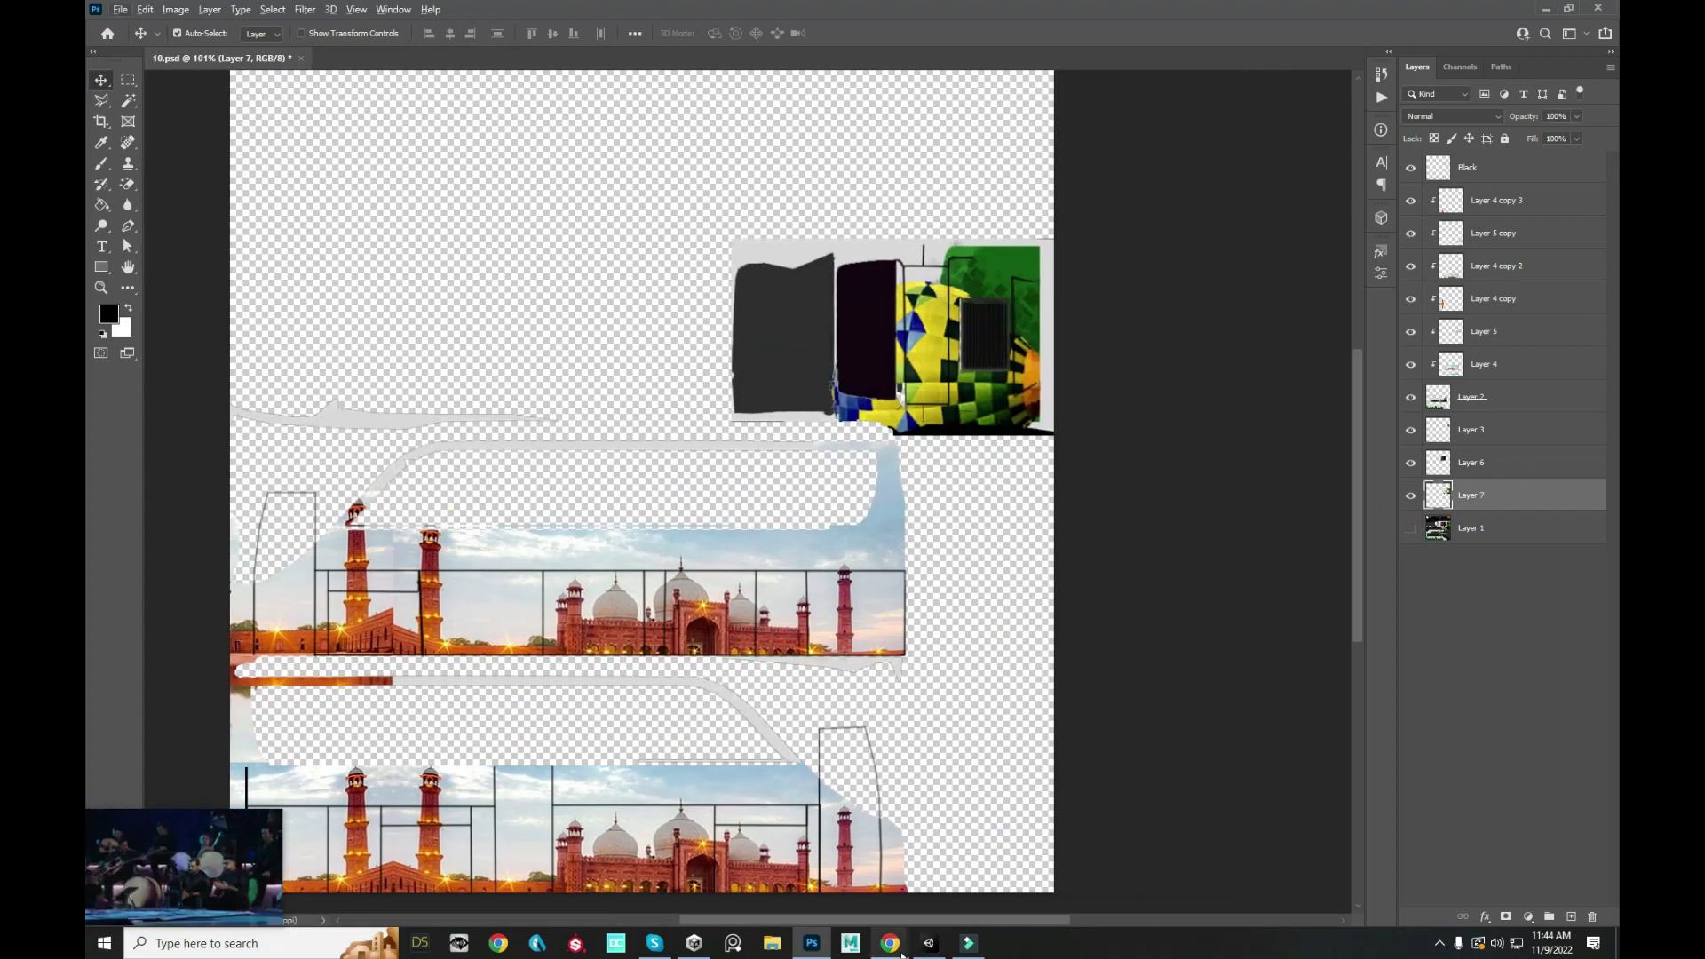
mouse_move(890, 943)
left_click(1016, 810)
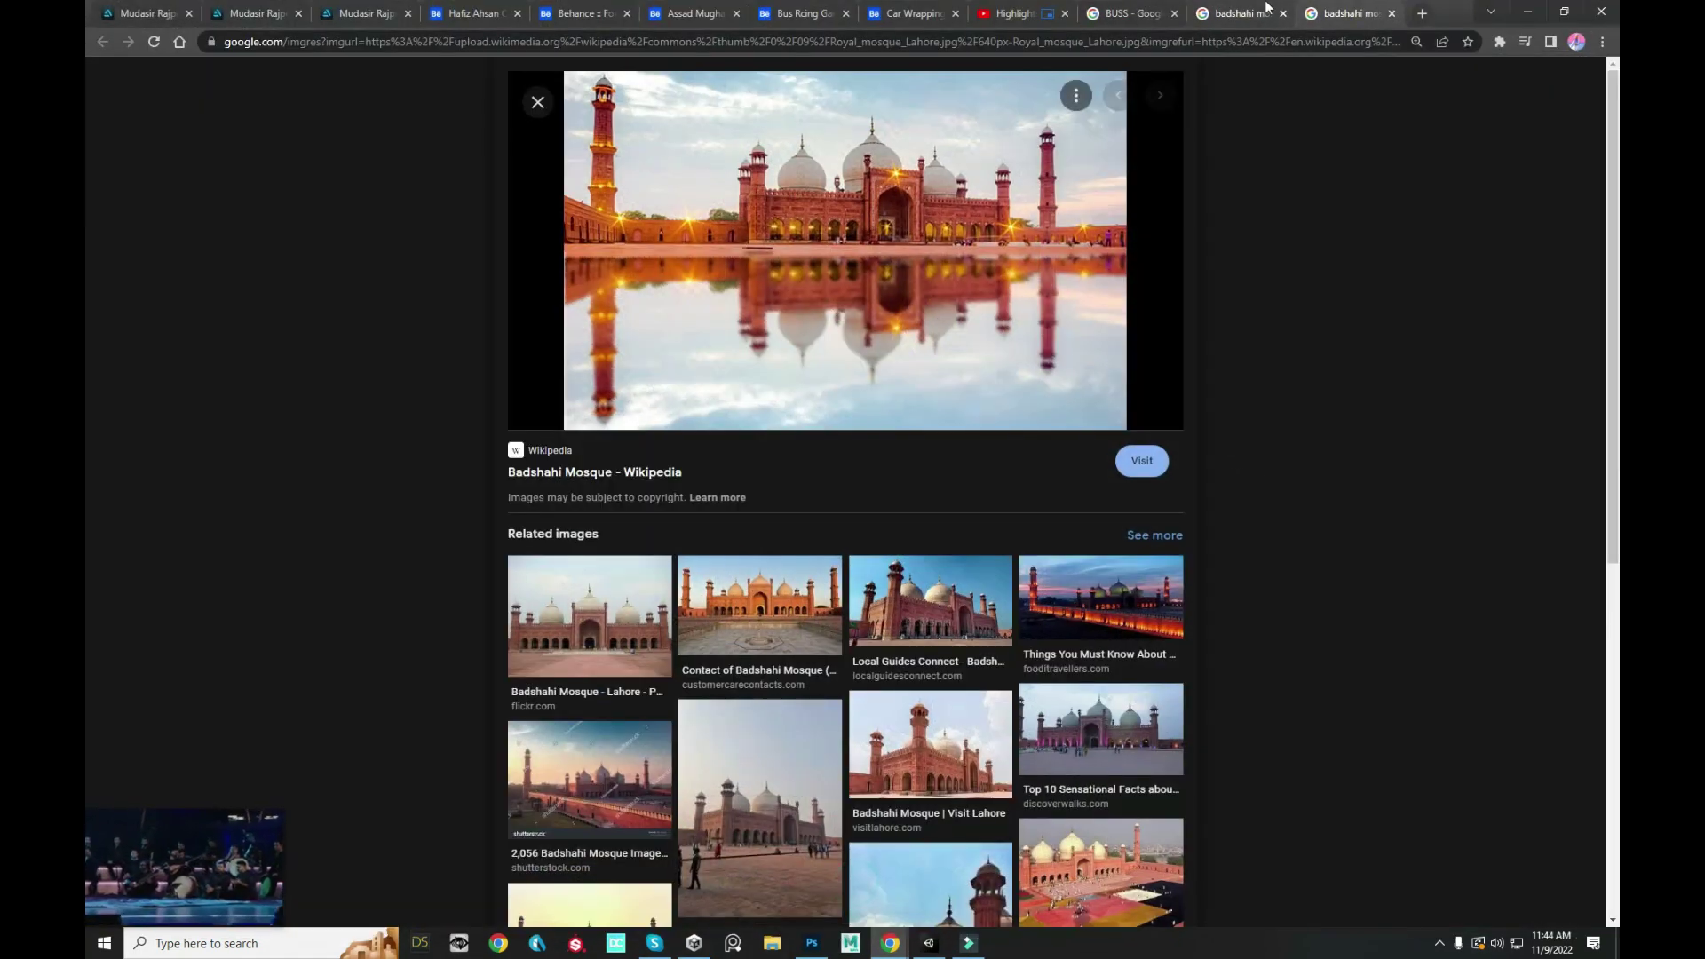
- Return to the badshahi mosque image results and preview the Dost Pakistan photo
left_click(1268, 9)
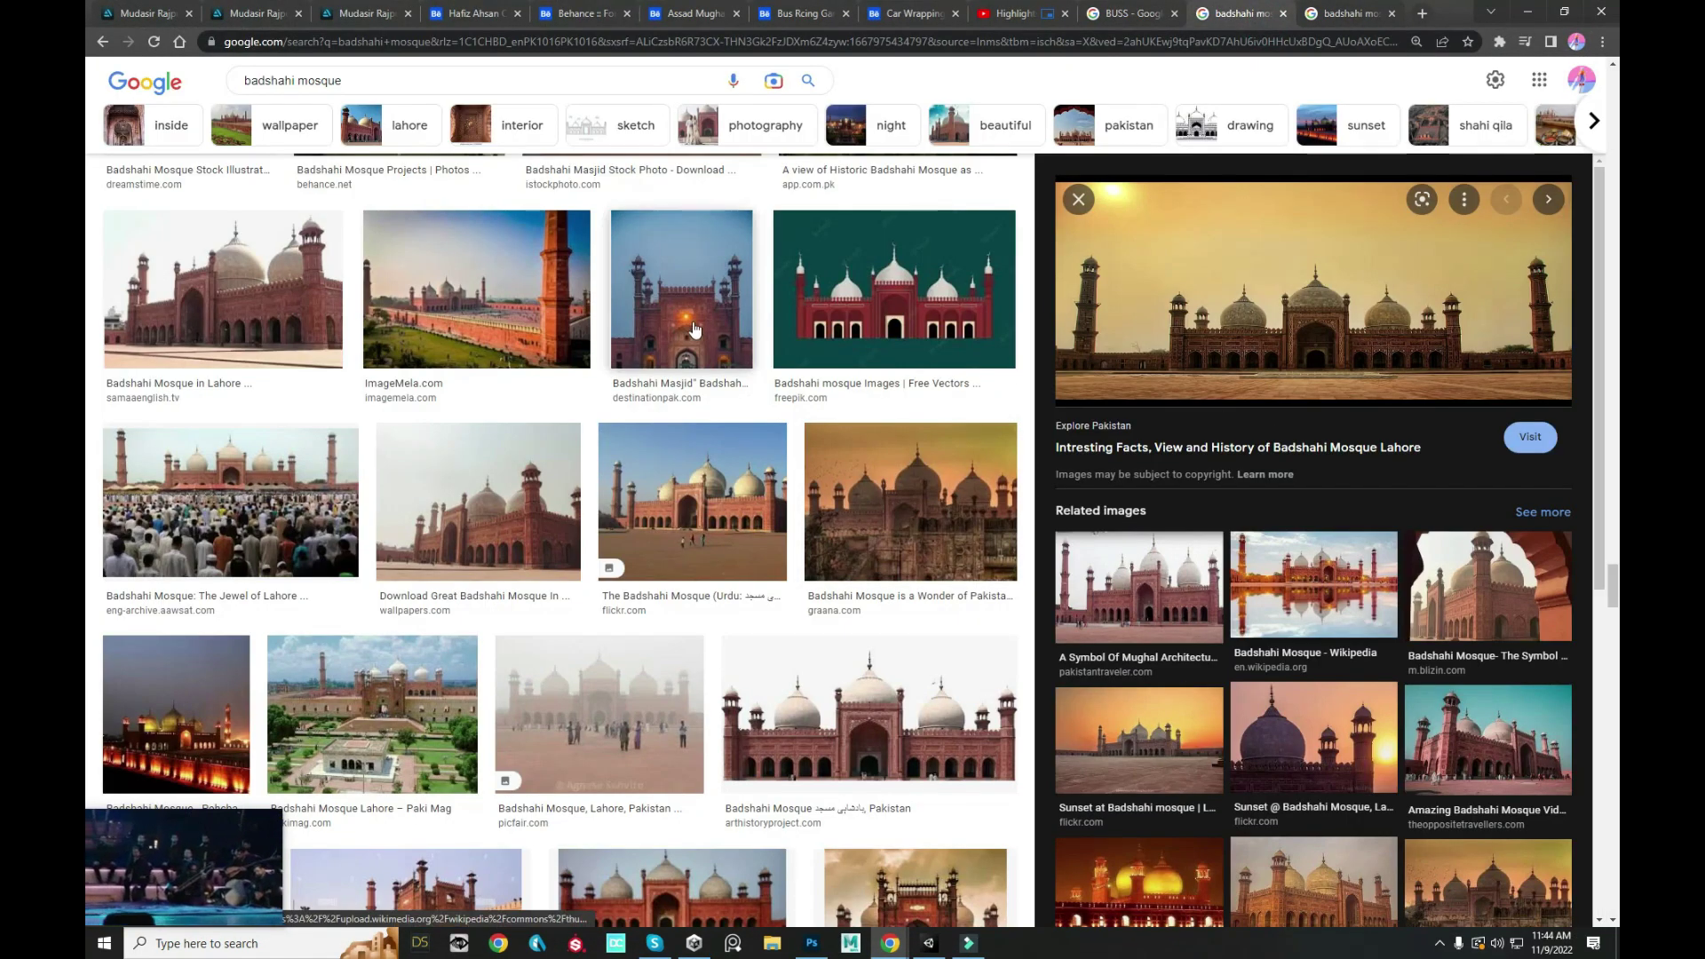
scroll(872, 348, "up", 1)
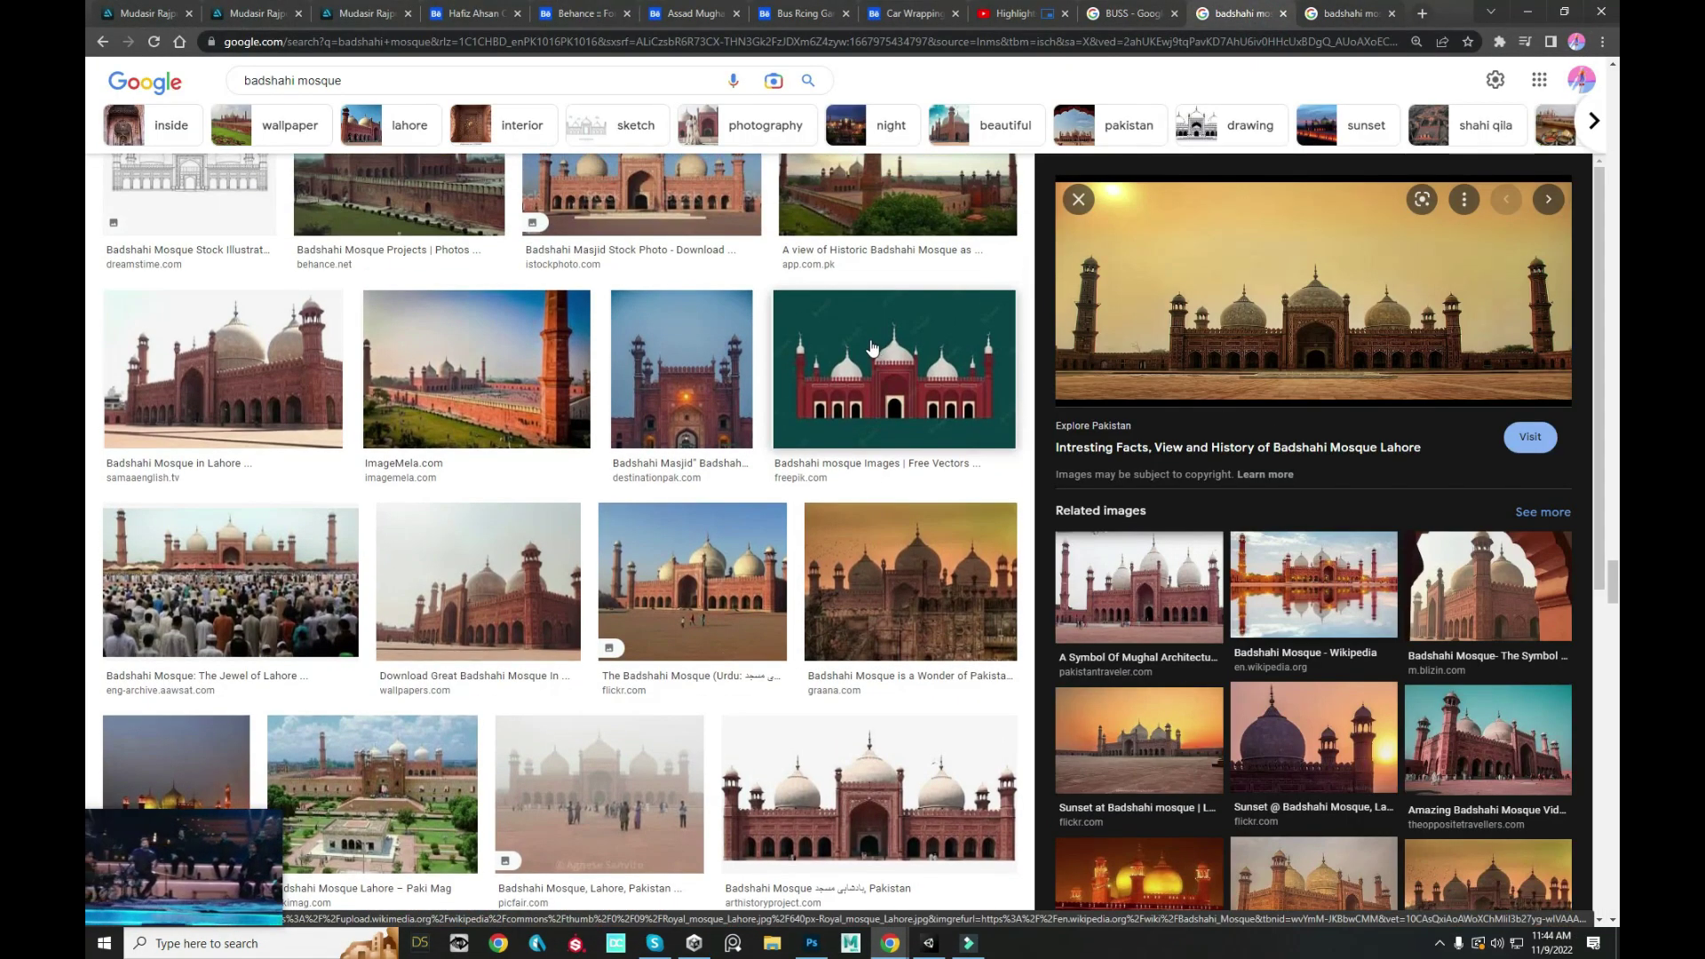
scroll(869, 351, "down", 5)
scroll(869, 351, "down", 3)
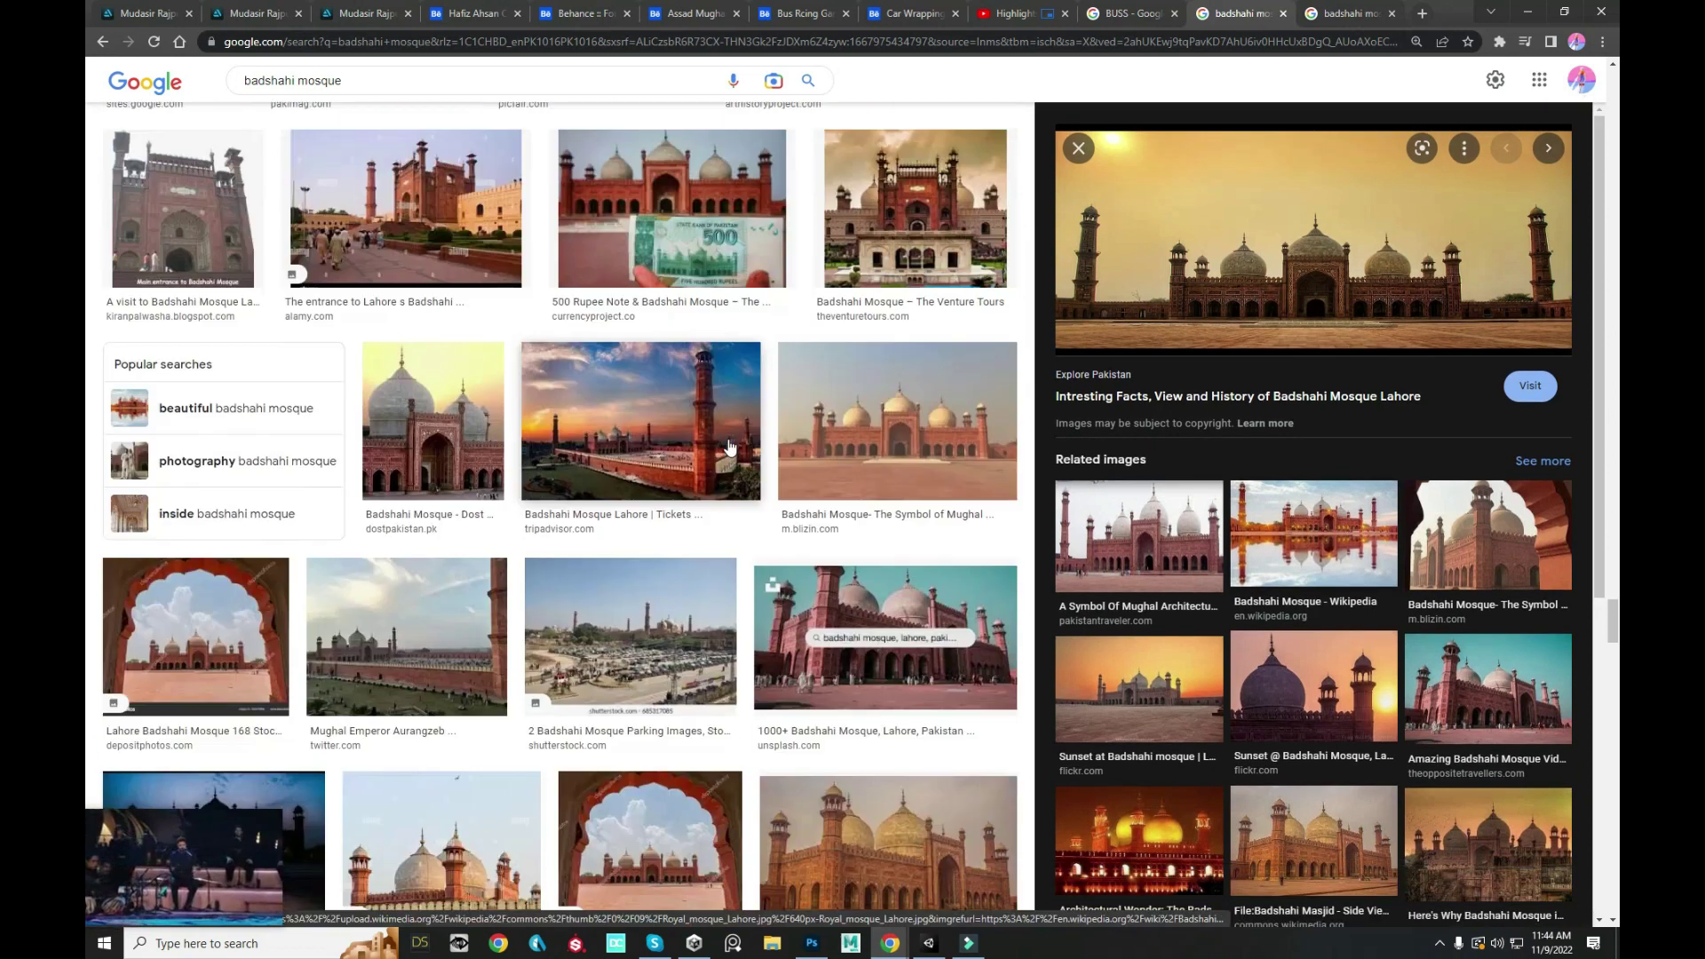
left_click(435, 418)
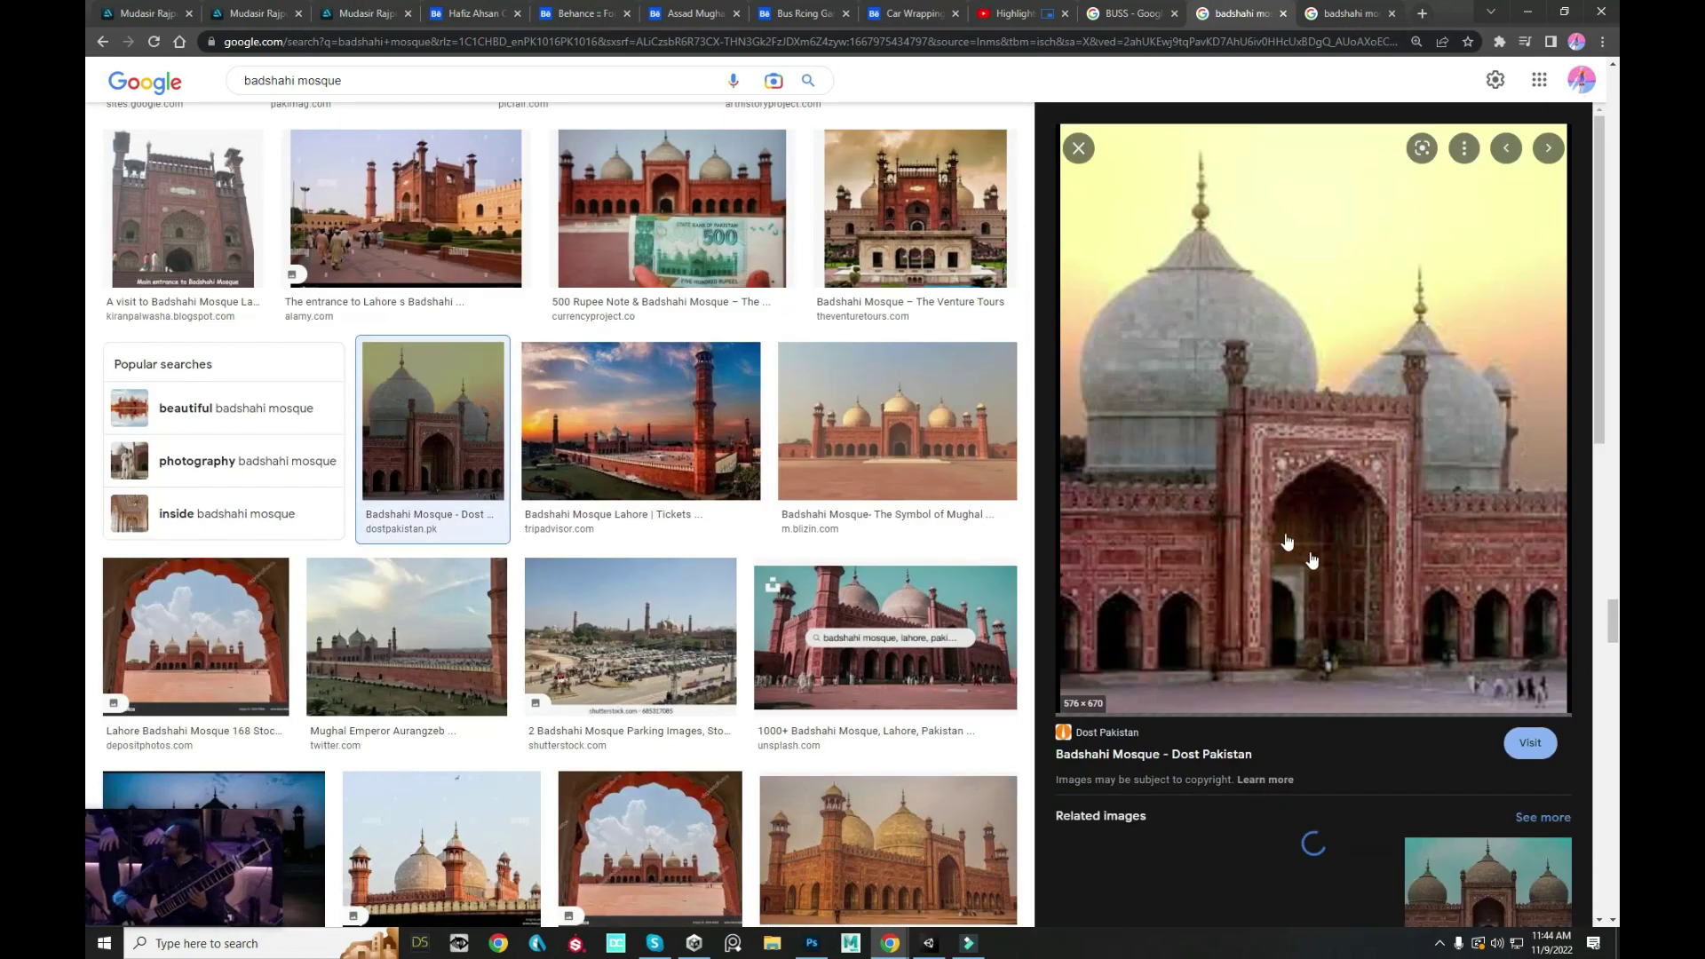
scroll(1315, 561, "down", 4)
scroll(1315, 561, "down", 2)
scroll(1303, 551, "down", 2)
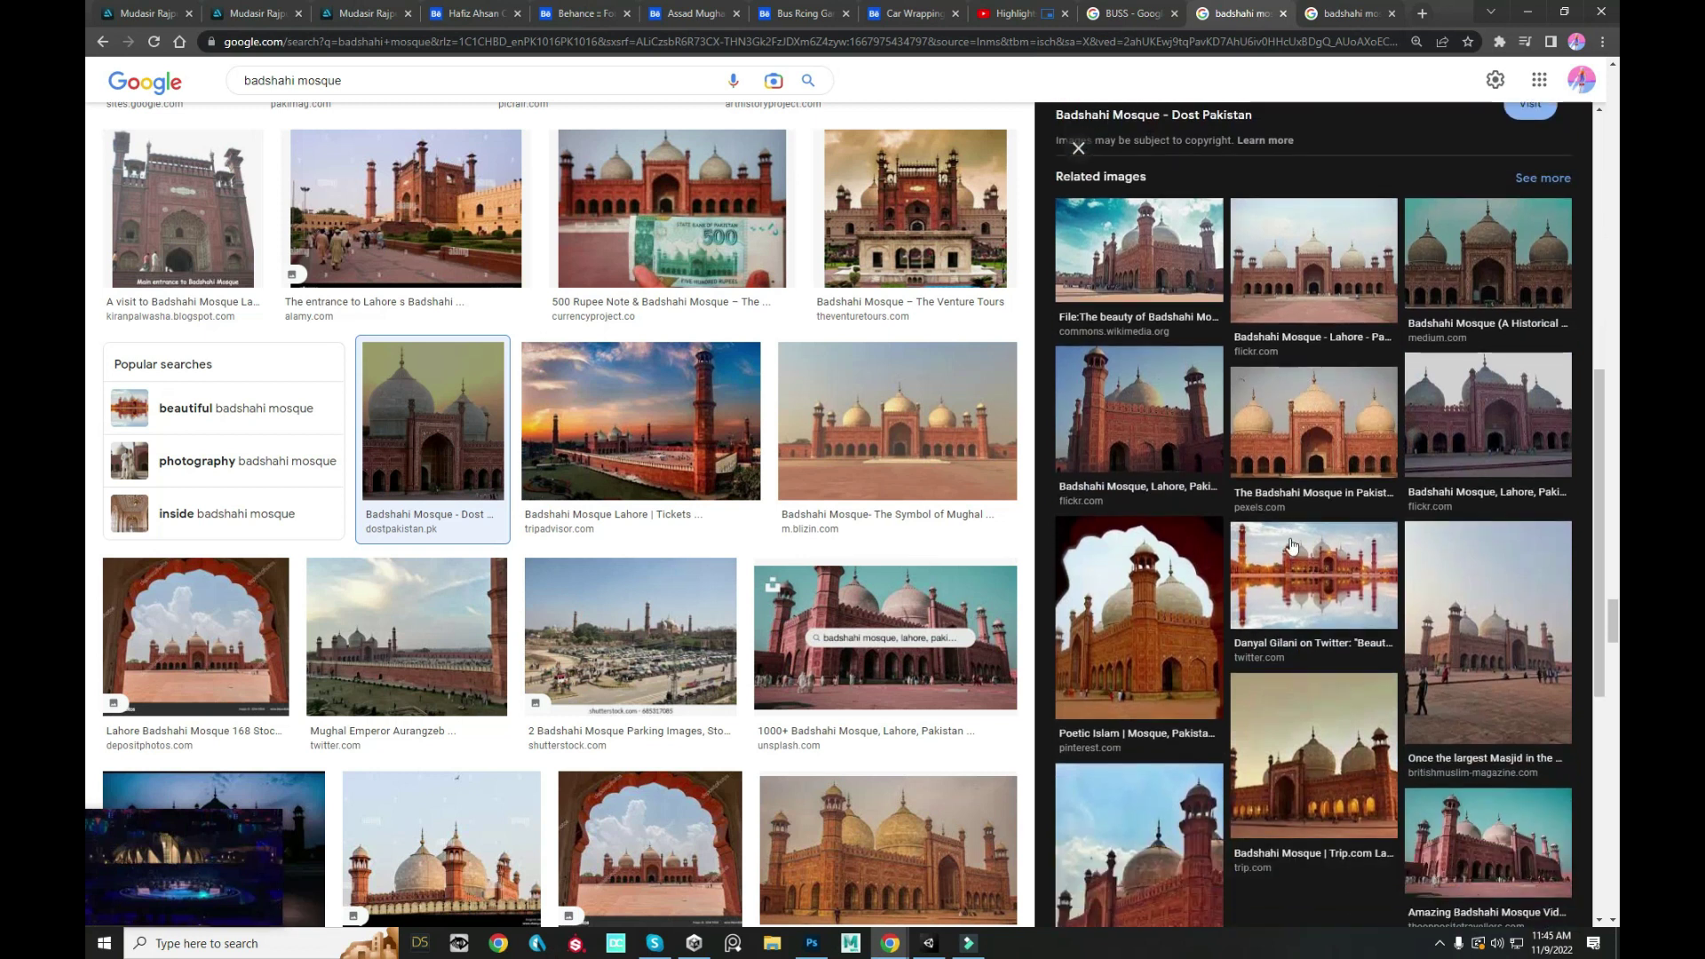
scroll(1292, 542, "down", 3)
scroll(1288, 536, "up", 10)
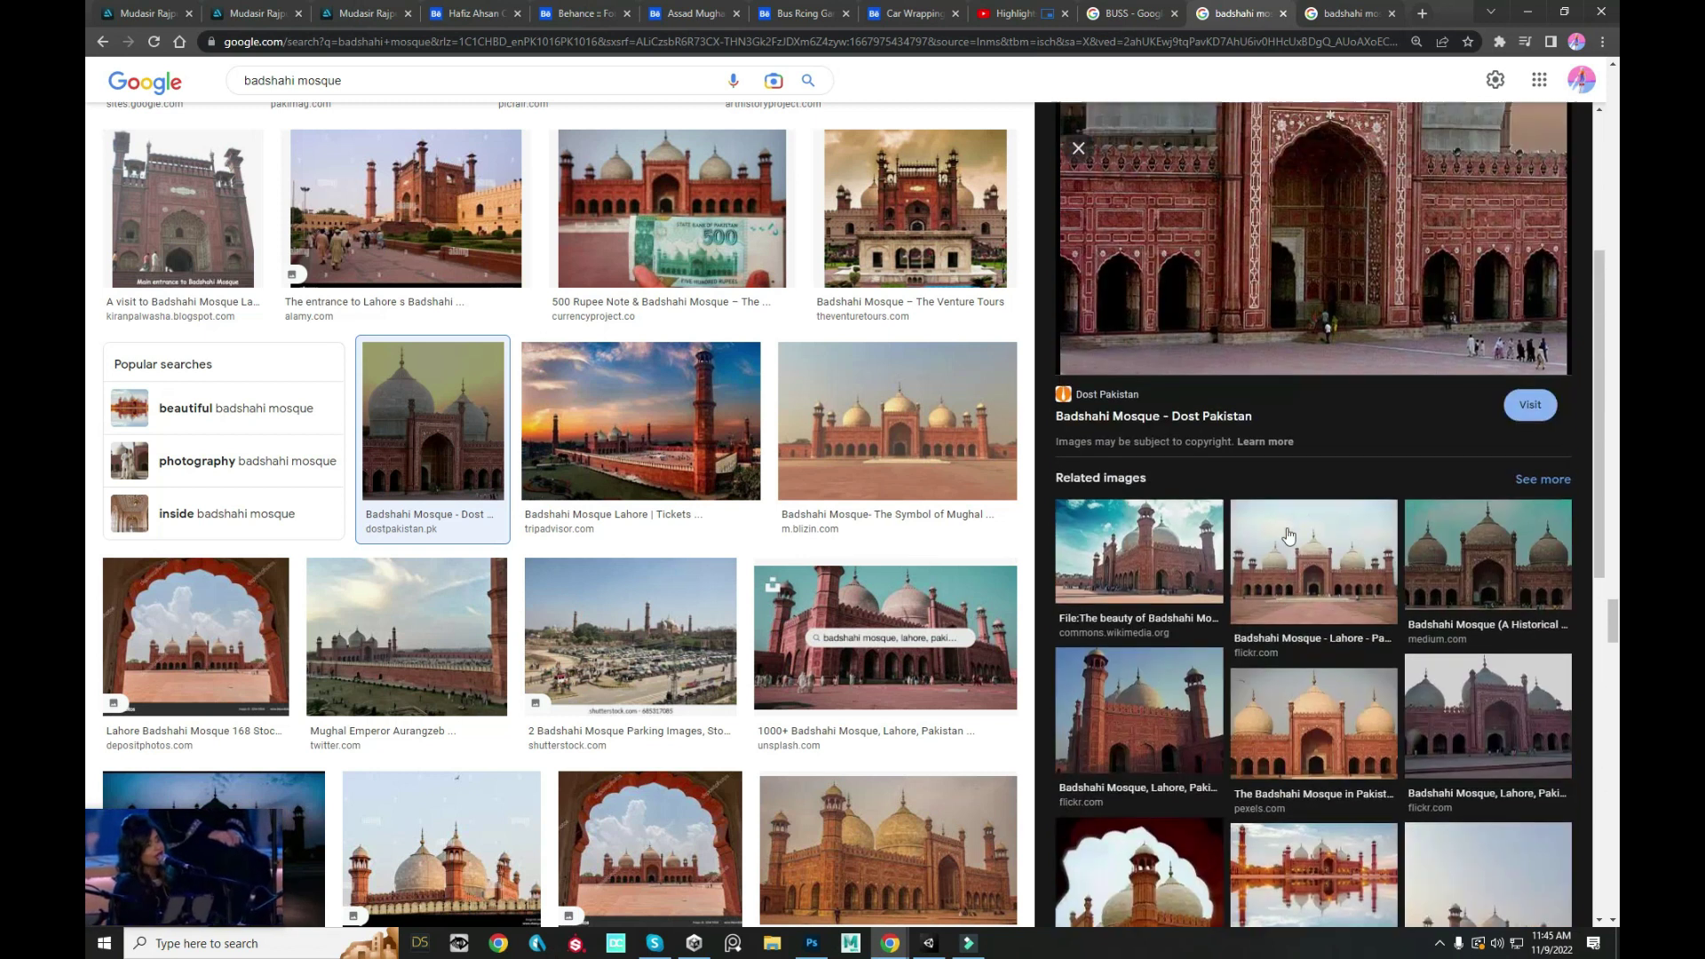
- Copy the Dost Pakistan mosque photo from its preview
right_click(1293, 498)
left_click(1317, 659)
right_click(1199, 544)
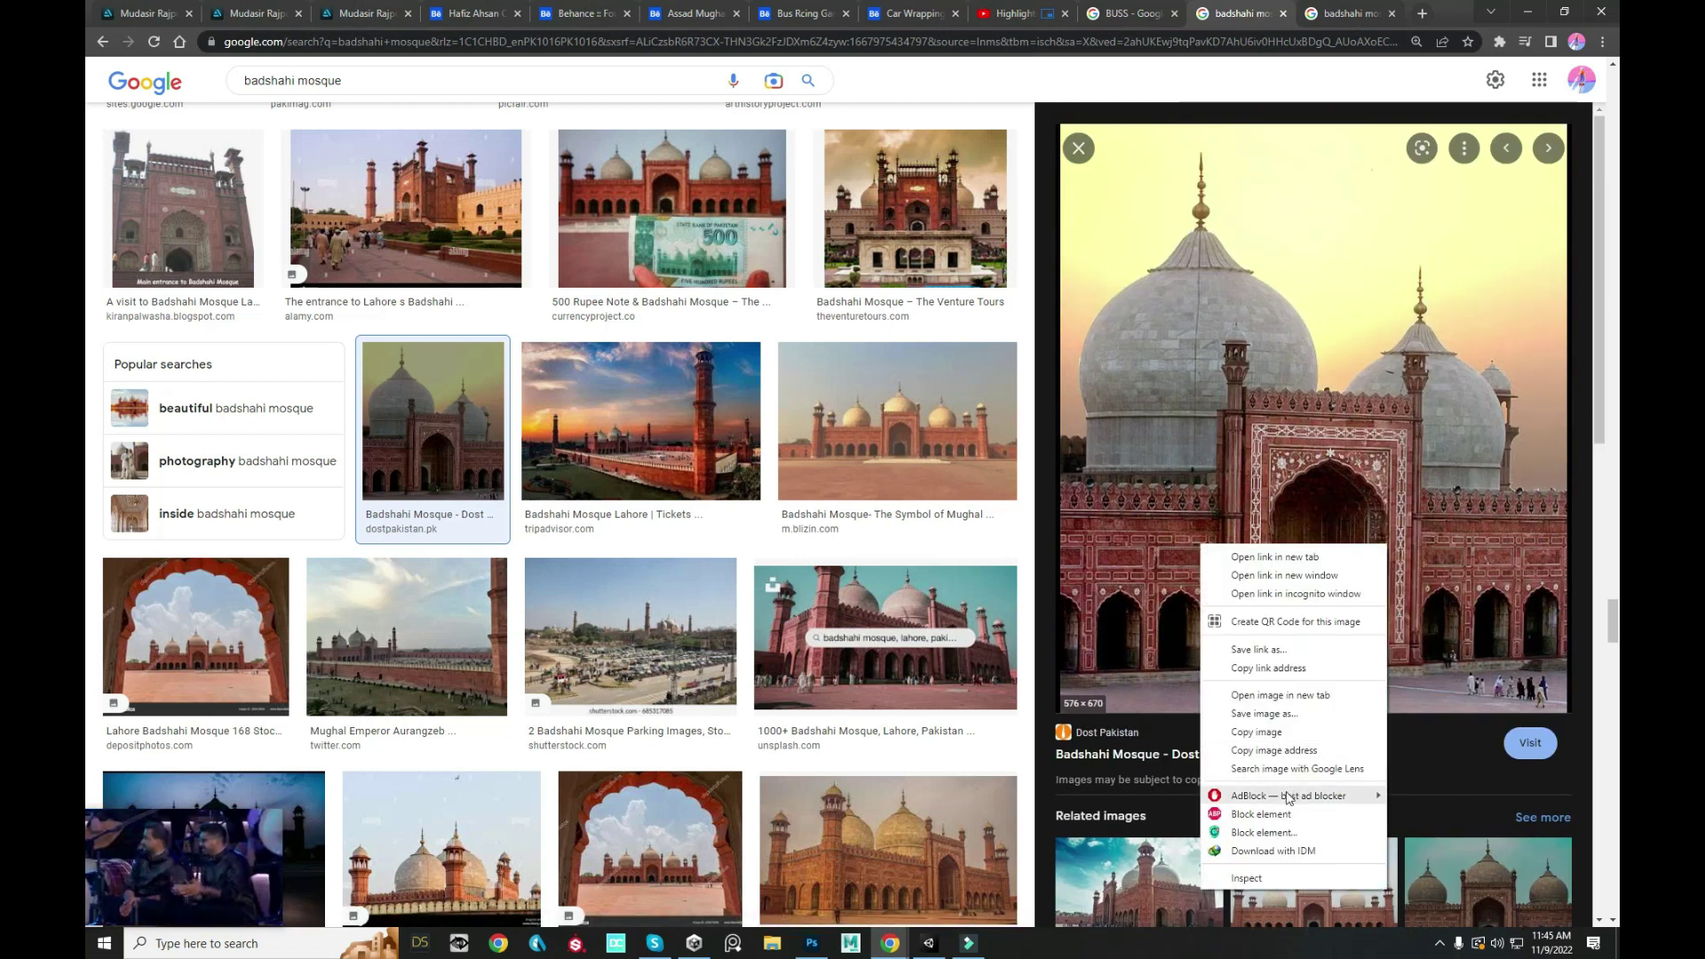
left_click(1314, 746)
- Back in Photoshop, select the rear panel artwork on Layer 7
key("alt+Tab")
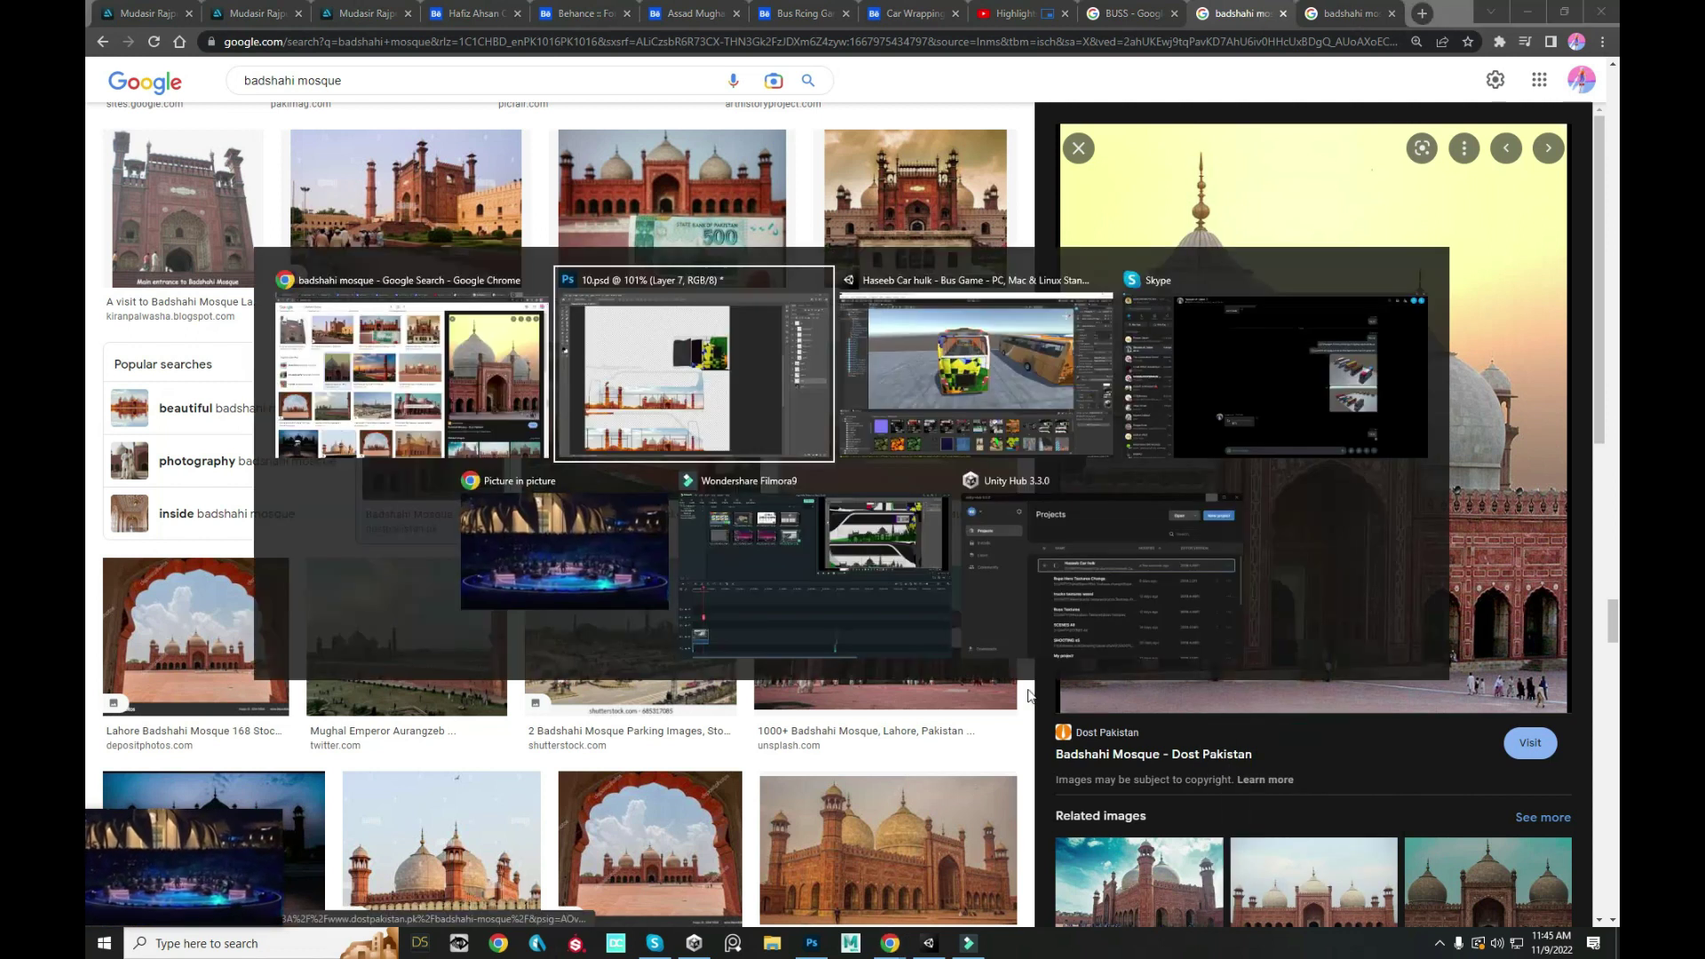
left_click(984, 371, "ctrl")
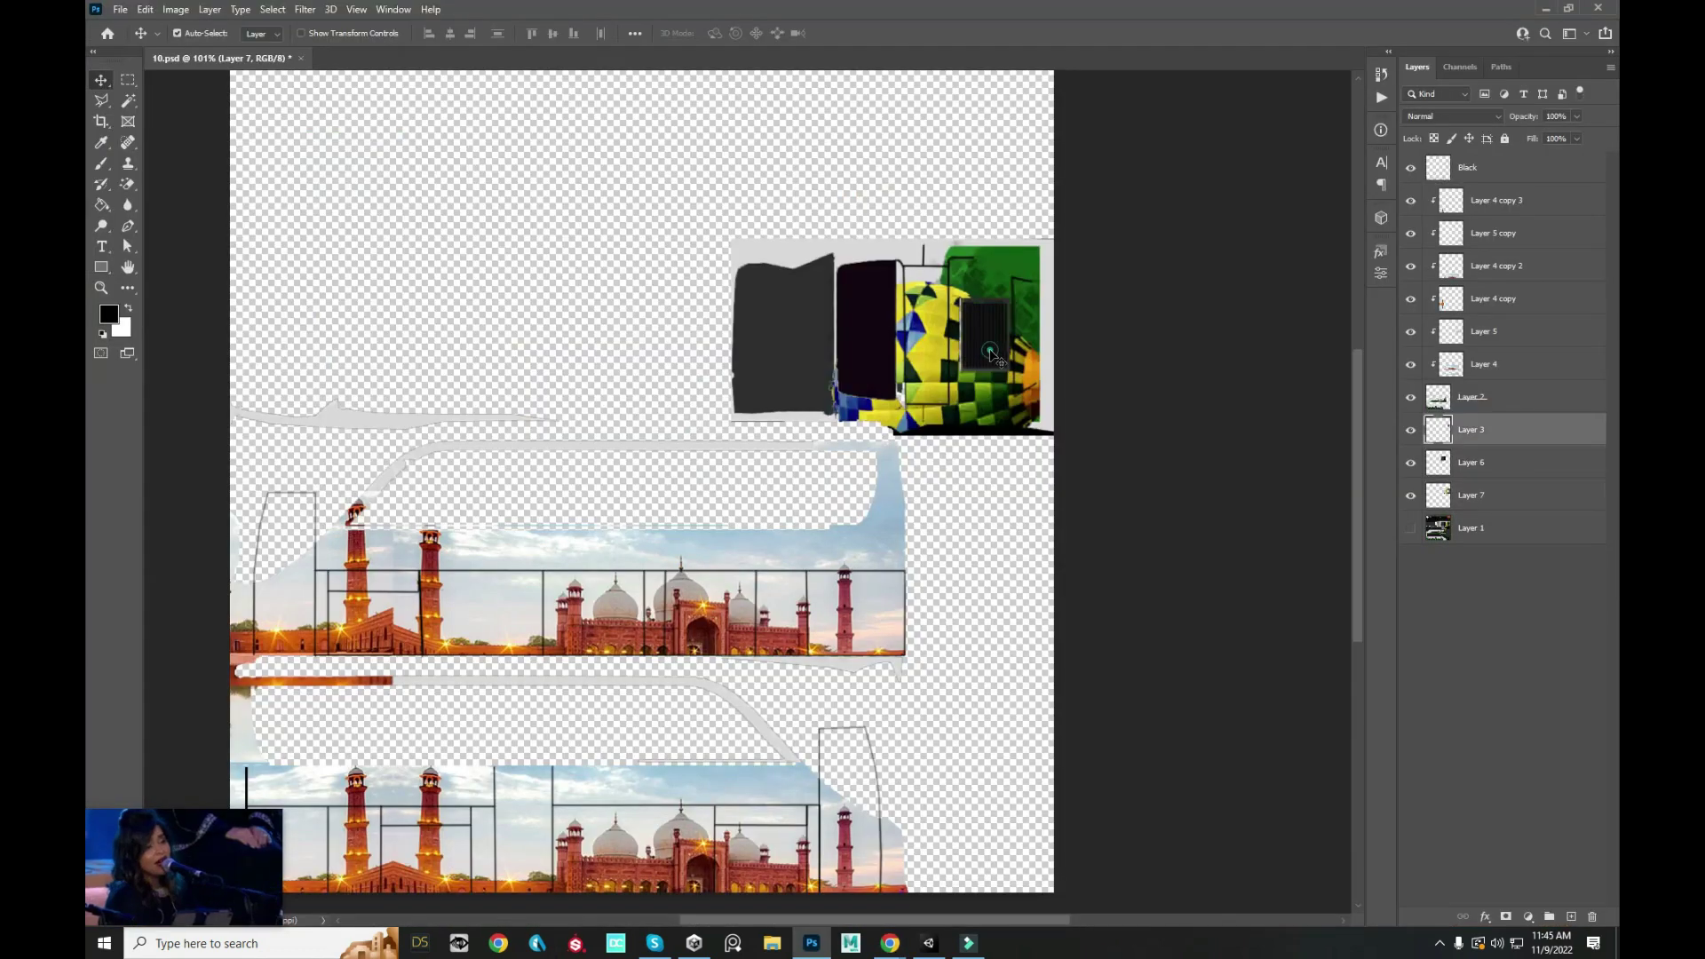
left_click(1031, 415, "ctrl")
key("ctrl+t")
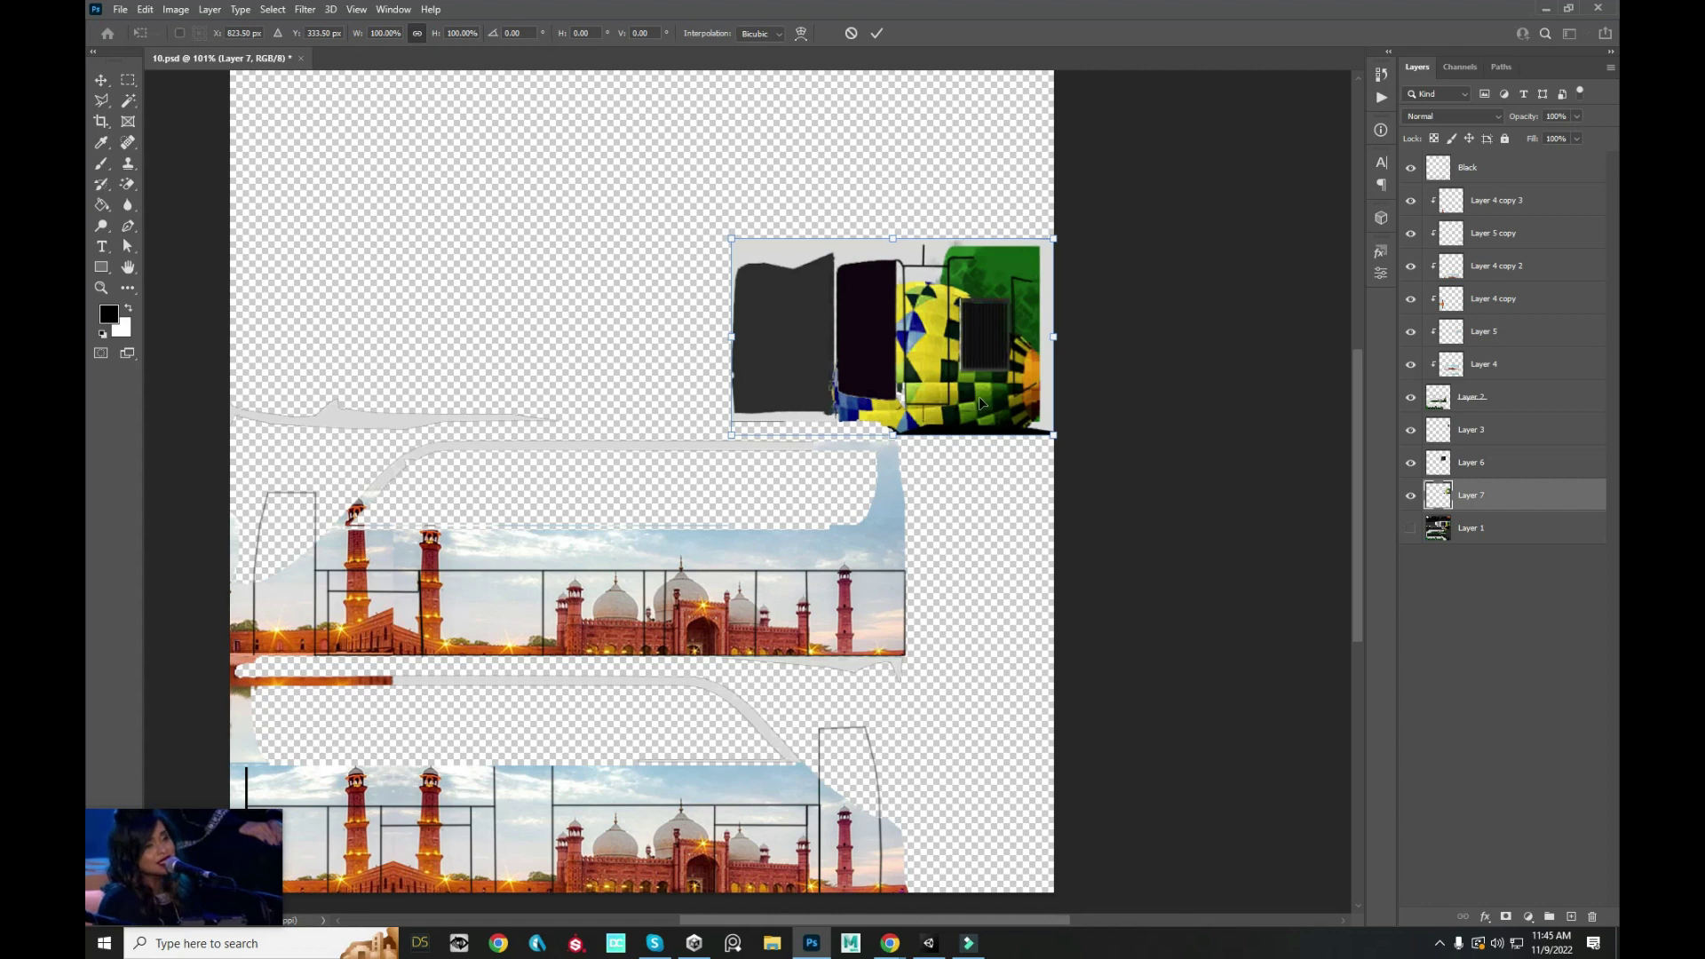
type("823")
key("Return")
- Paste the mosque photo, rotate it a quarter turn, and scale it to about 59% over the rear panel
key("ctrl+v")
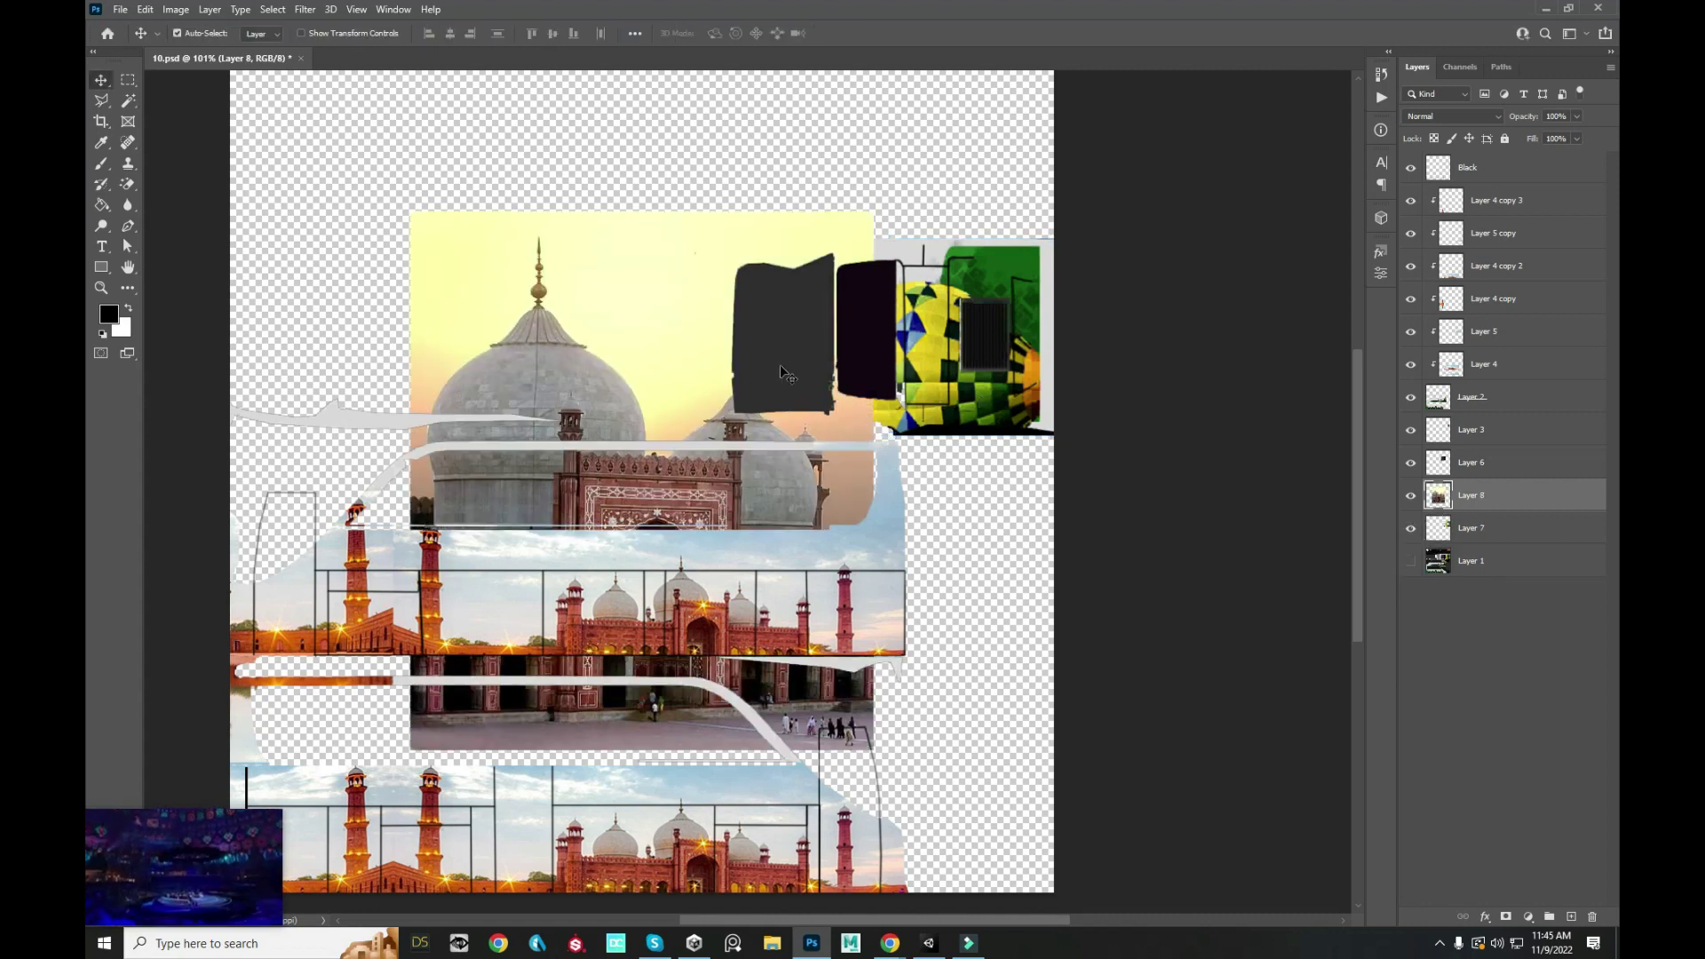
key("ctrl+t")
left_click_drag(932, 339, 502, 191)
mouse_move(645, 378)
left_mouse_down()
mouse_move(952, 96)
mouse_move(975, 117)
left_mouse_up()
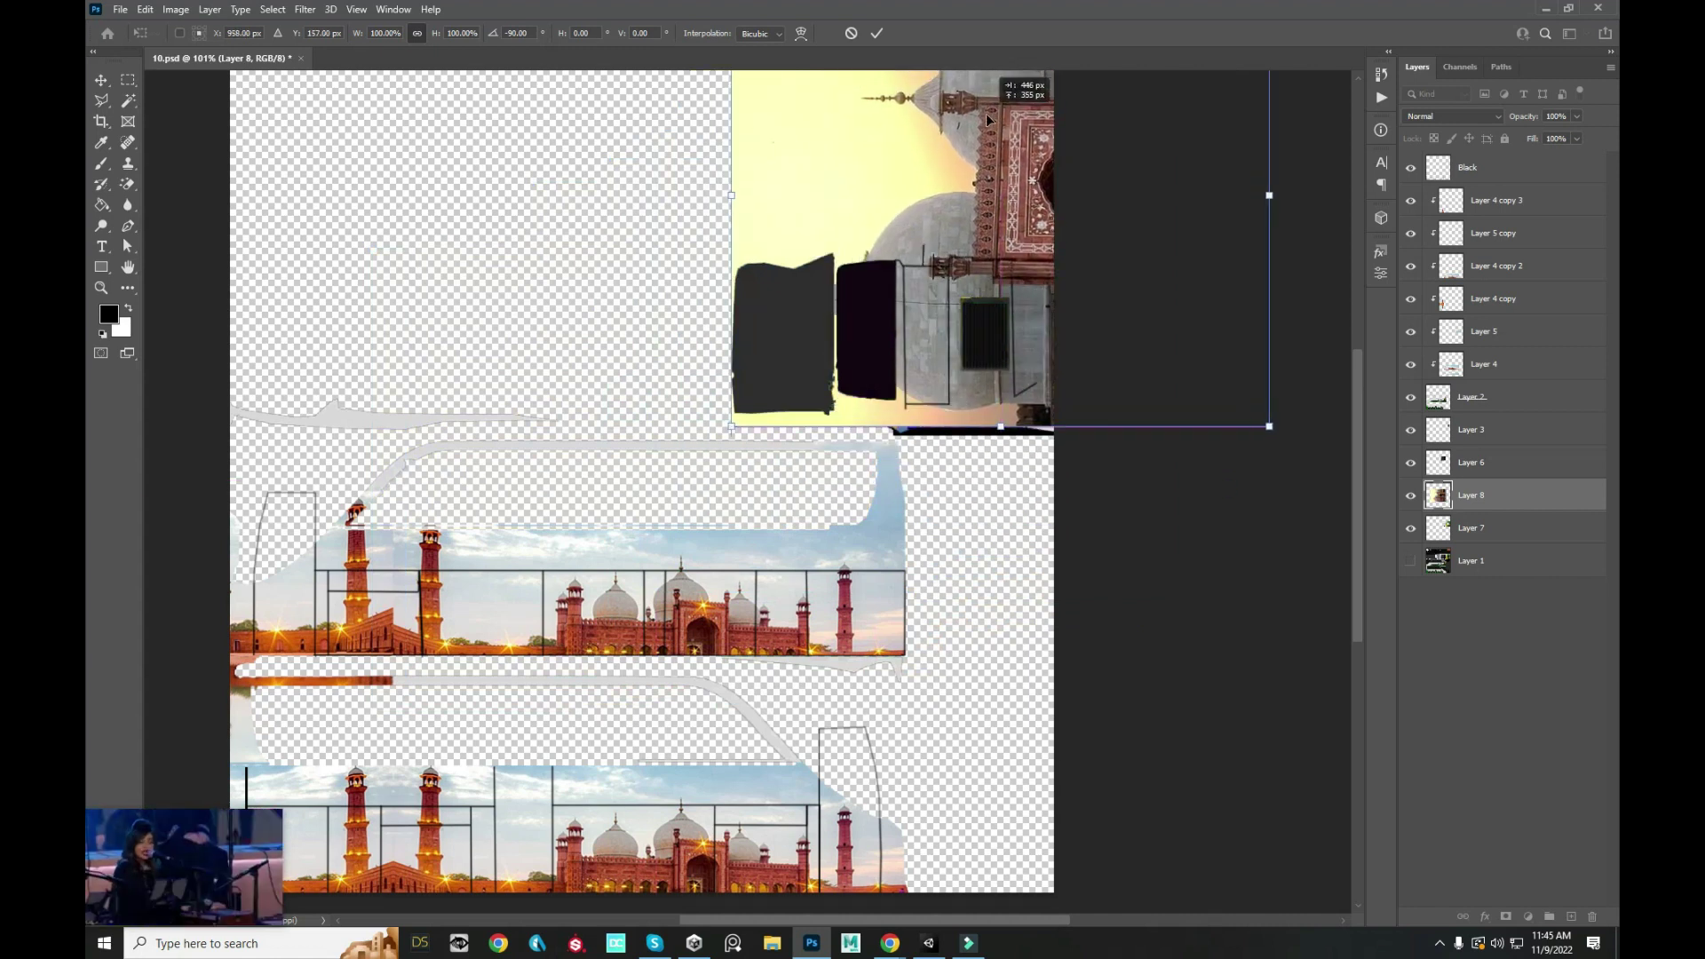
scroll(986, 114, "down", 3)
left_click_drag(989, 251, 920, 457)
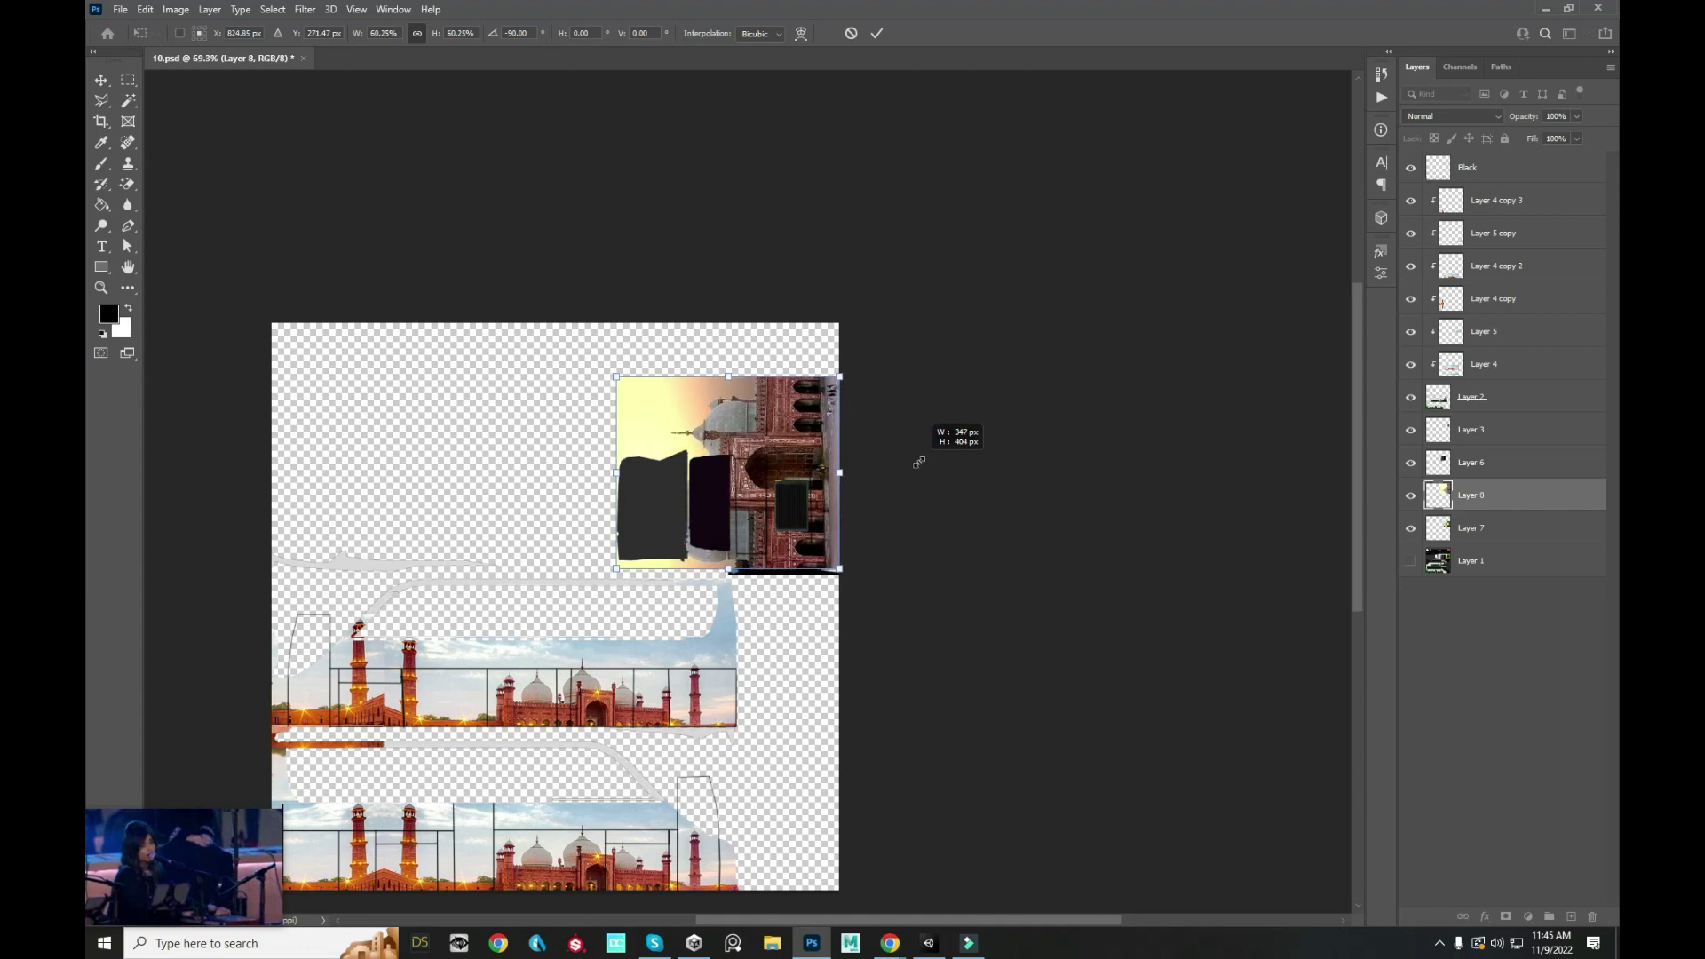
left_click_drag(767, 448, 767, 490)
key("Return")
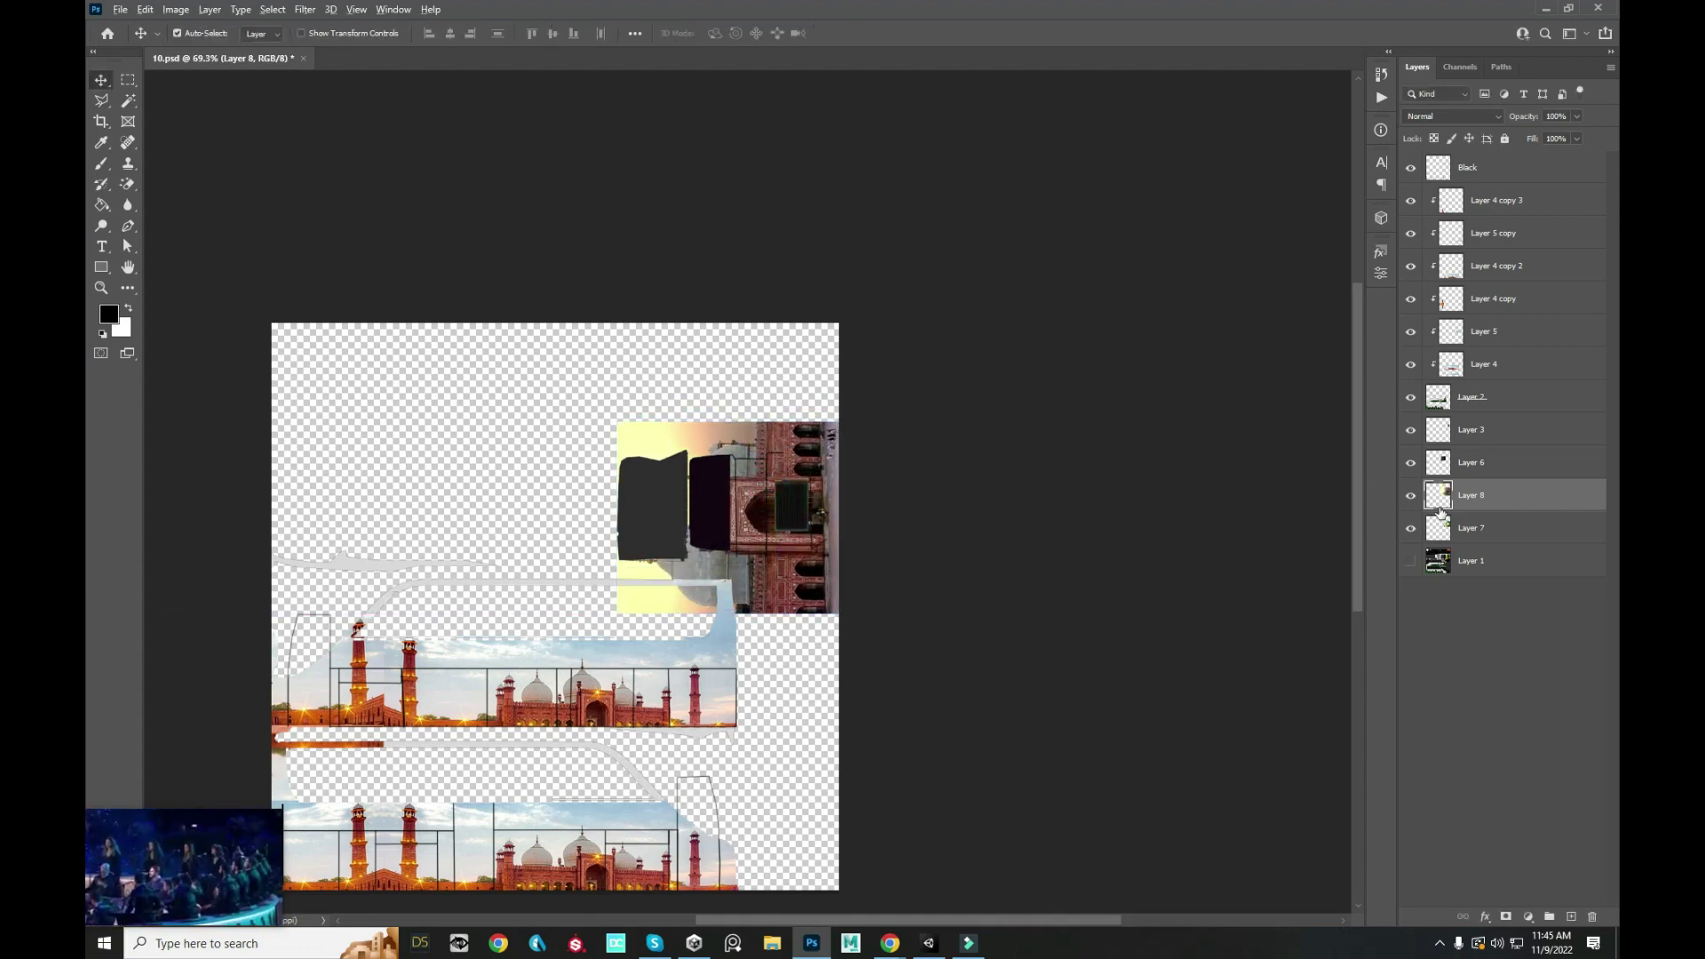
- Clip the mosque photo to the rear panel, slide it right to show the domes, and save
left_click(1467, 506, "alt")
scroll(835, 497, "up", 3)
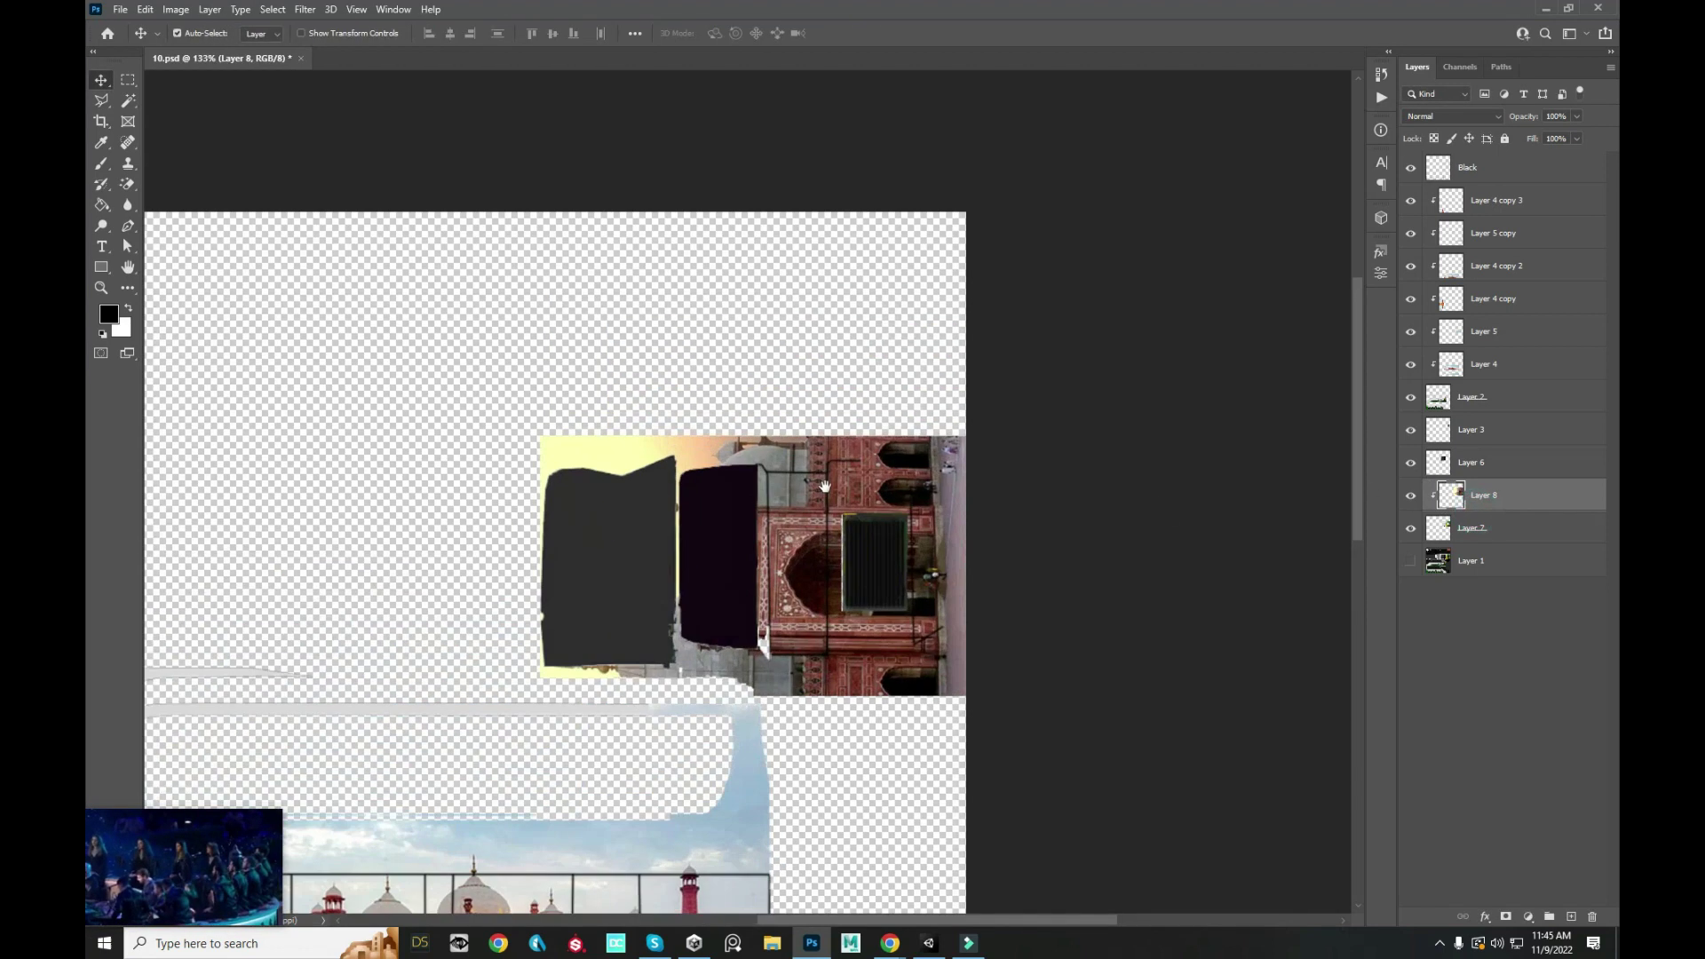
left_click_drag(696, 360, 795, 371)
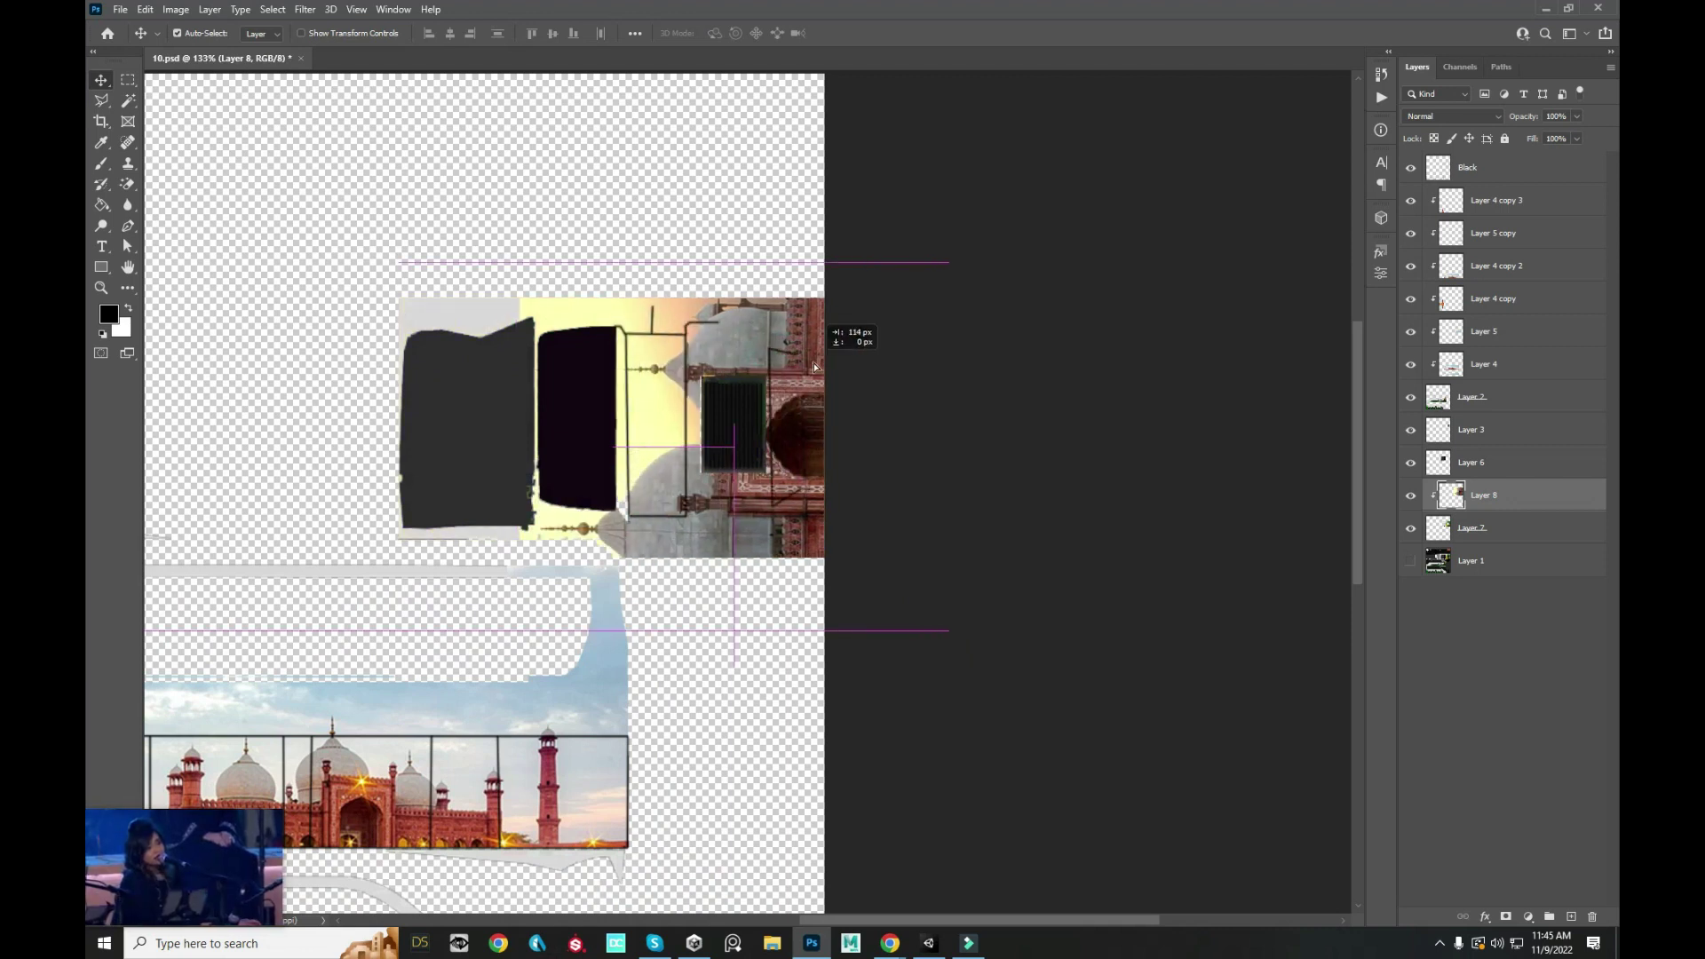
key("ctrl+s")
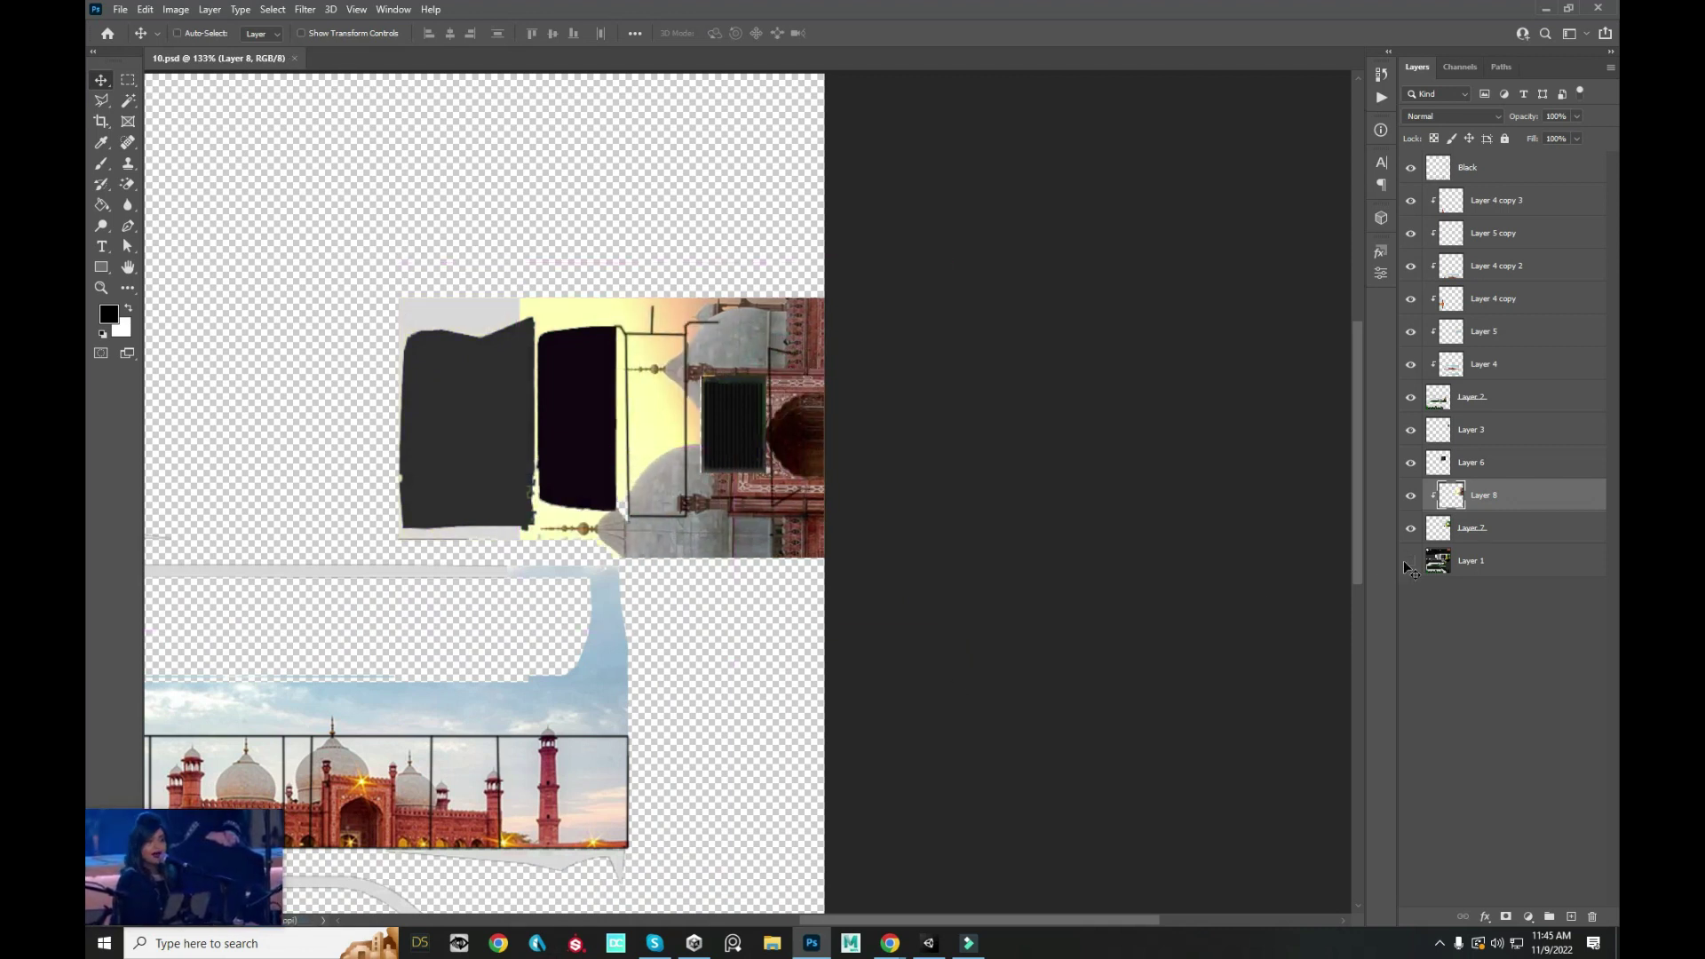
- Show Layer 1 and preview the bus rear in Unity
left_click(1410, 564)
key("alt+Tab")
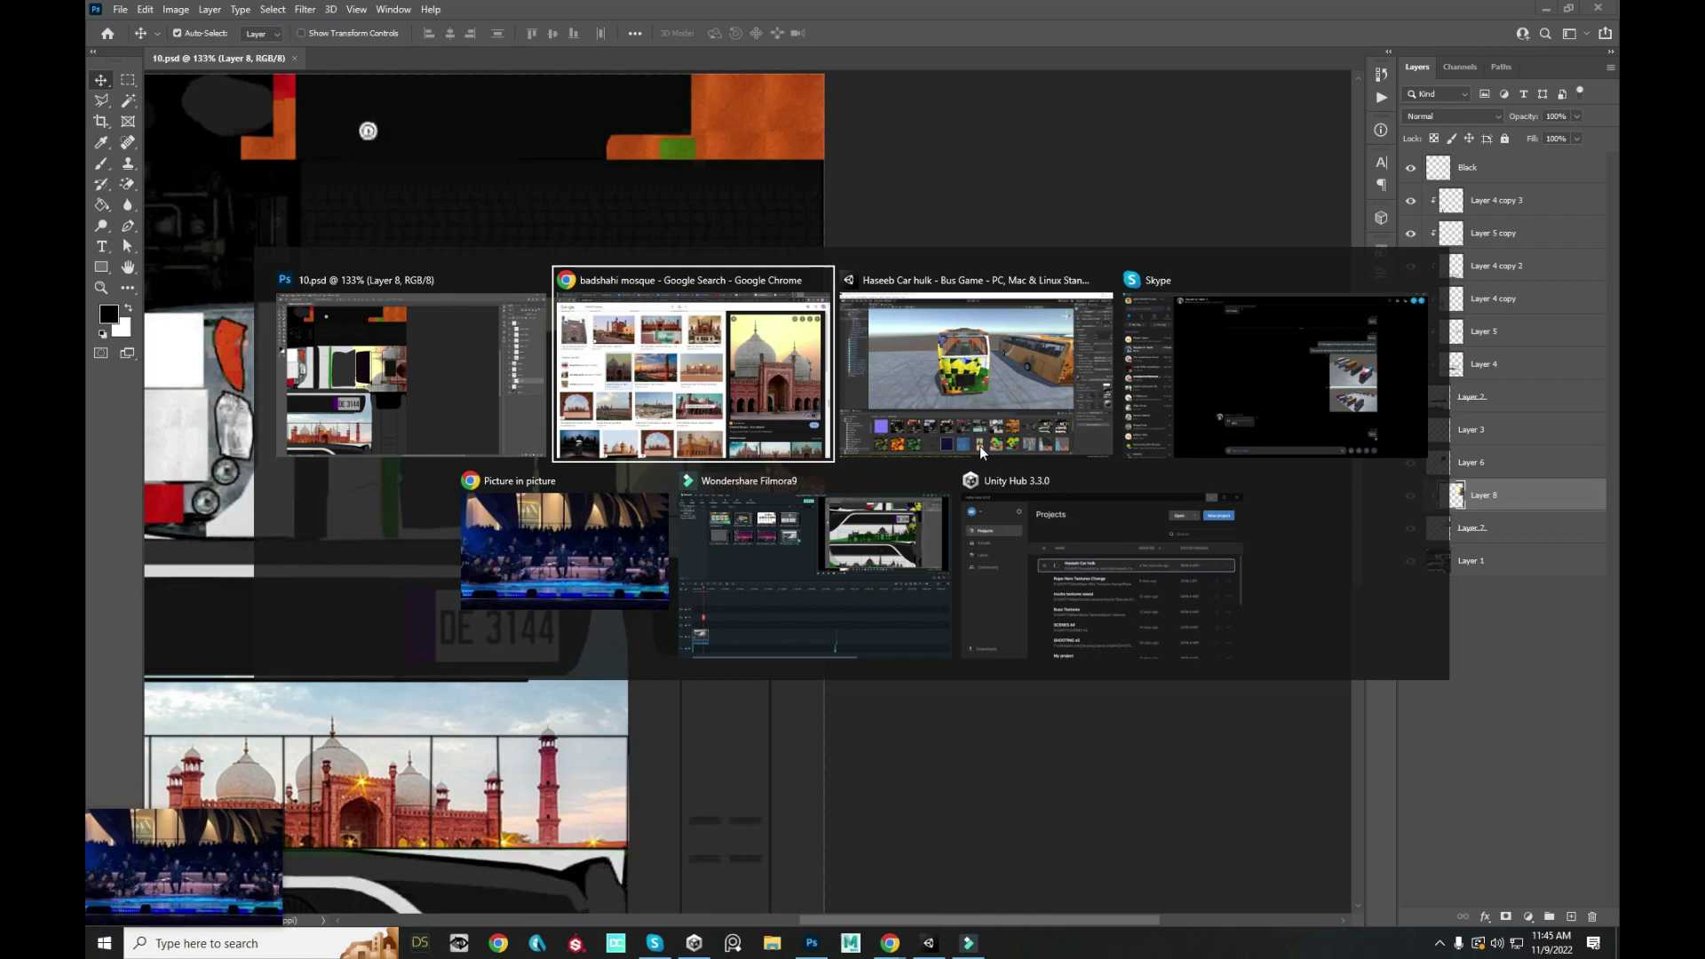
left_click(982, 453)
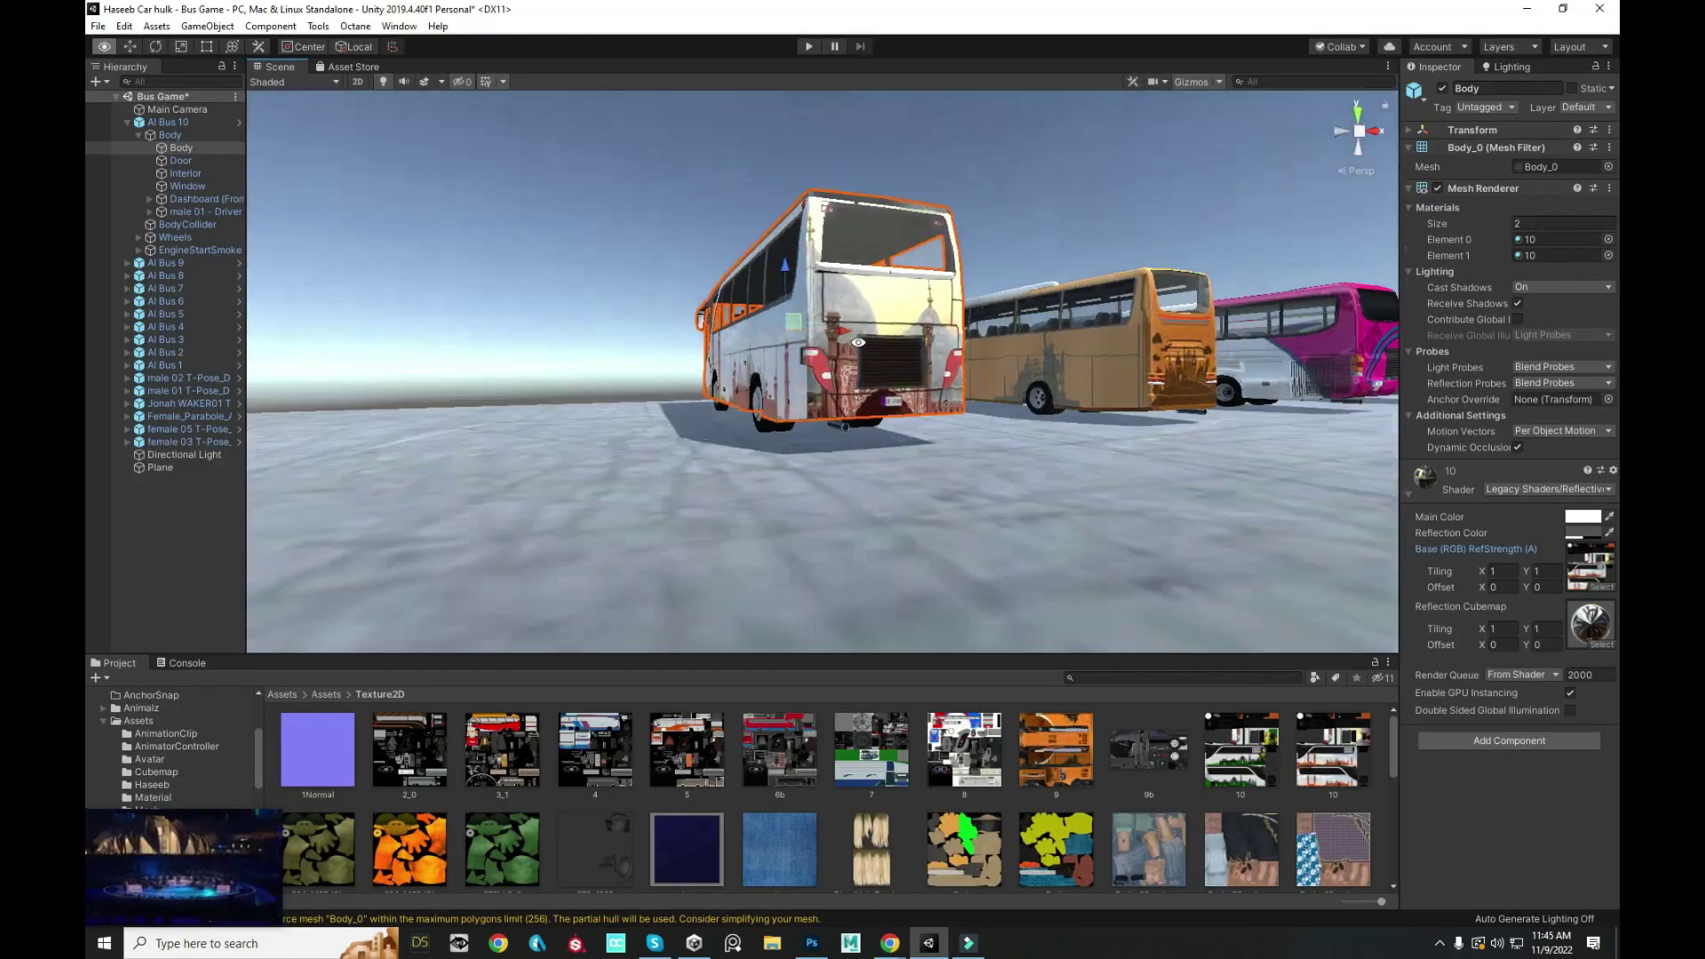
mouse_move(858, 342)
left_mouse_down()
mouse_move(784, 377)
mouse_move(626, 354)
mouse_move(552, 378)
mouse_move(749, 325)
mouse_move(798, 270)
mouse_move(1030, 539)
left_mouse_up()
key("alt+Tab")
- Shift the mosque image left, select the balloon artwork layer, and hide the mosque layer
mouse_move(821, 377)
left_mouse_down()
mouse_move(530, 284)
mouse_move(613, 307)
left_mouse_up()
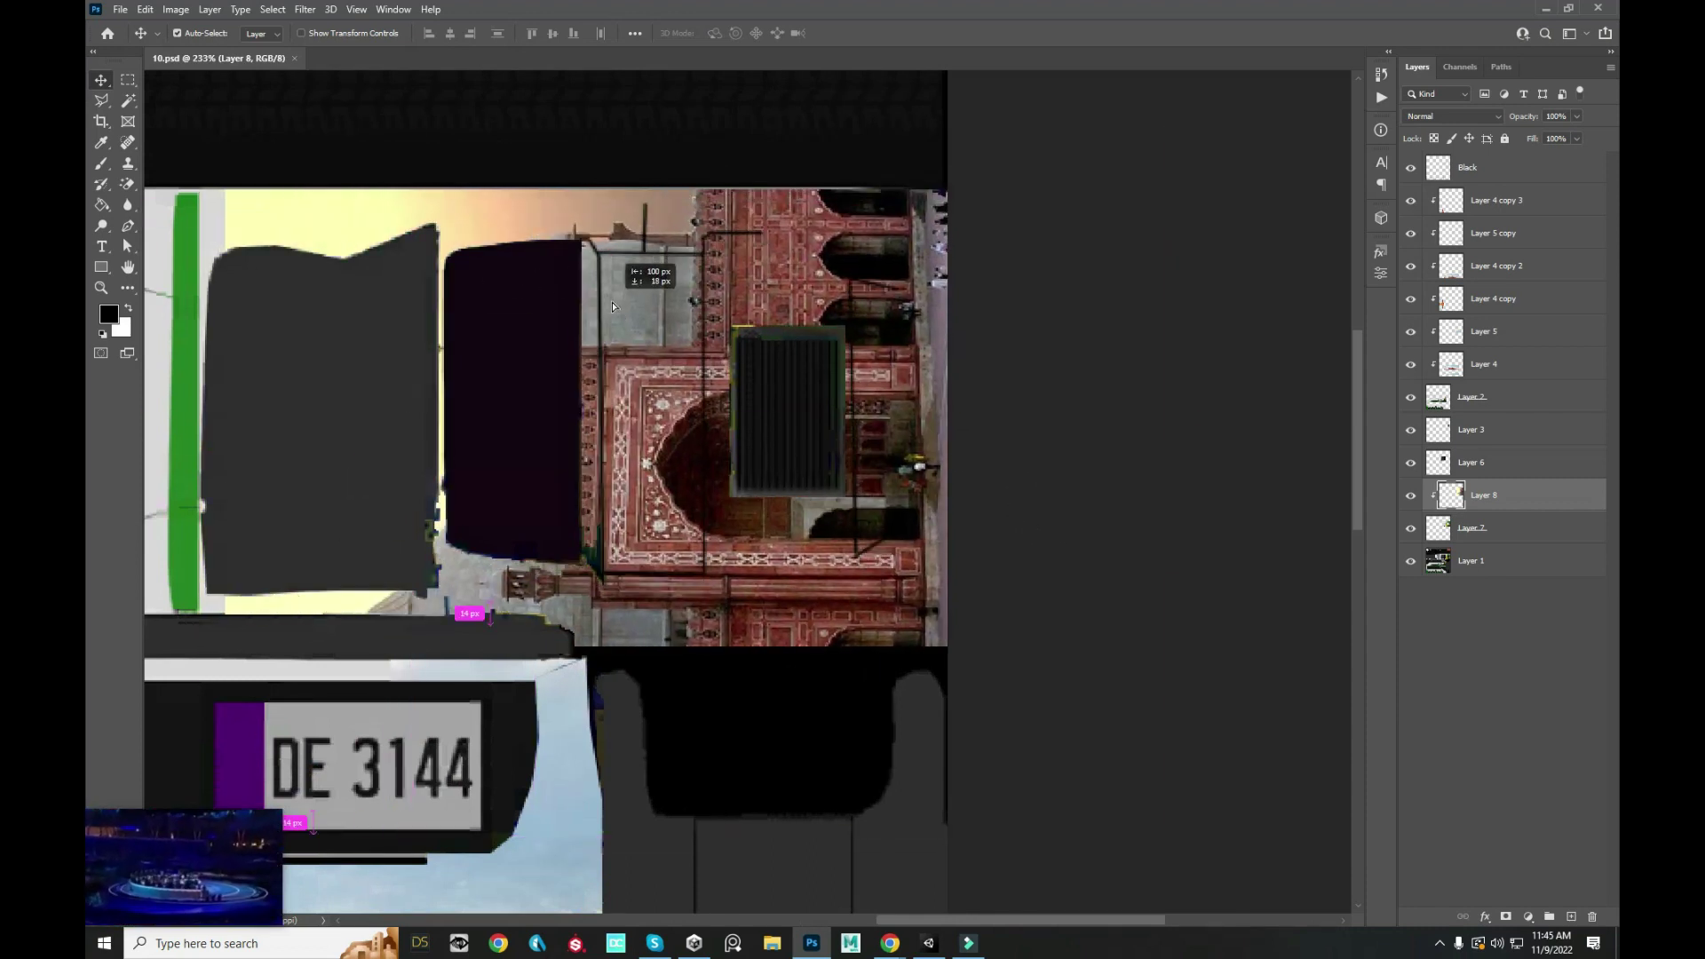
right_click(1454, 543)
left_click(1305, 468)
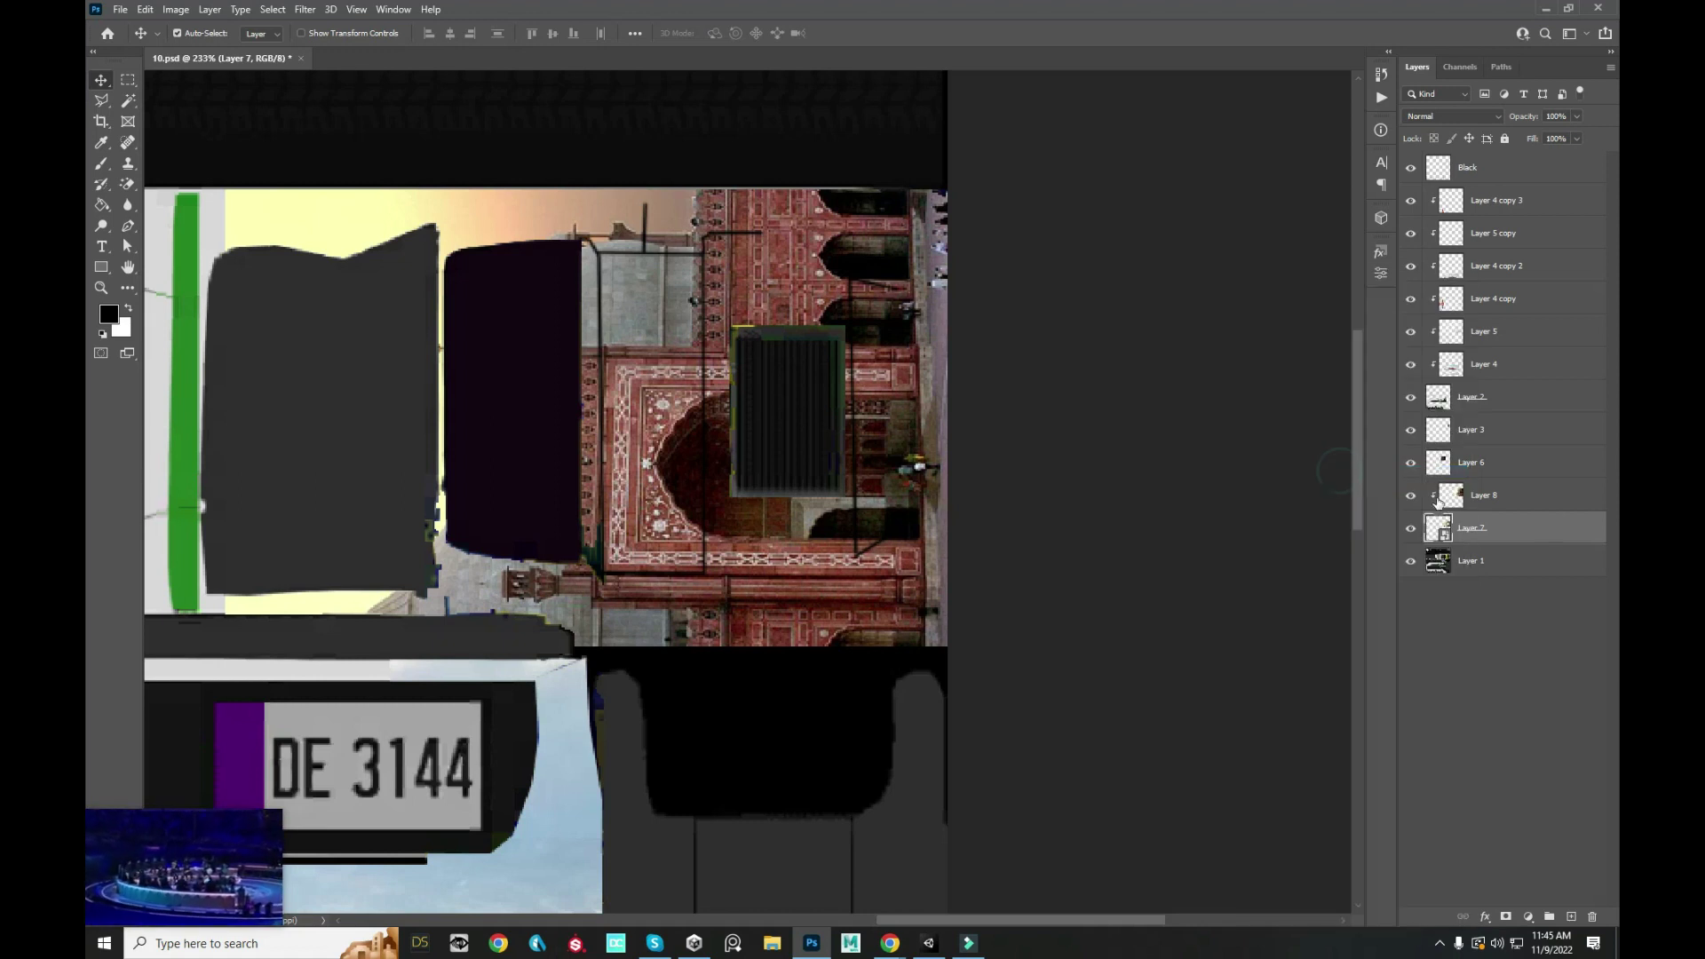
left_click(1411, 495)
scroll(700, 384, "down", 3)
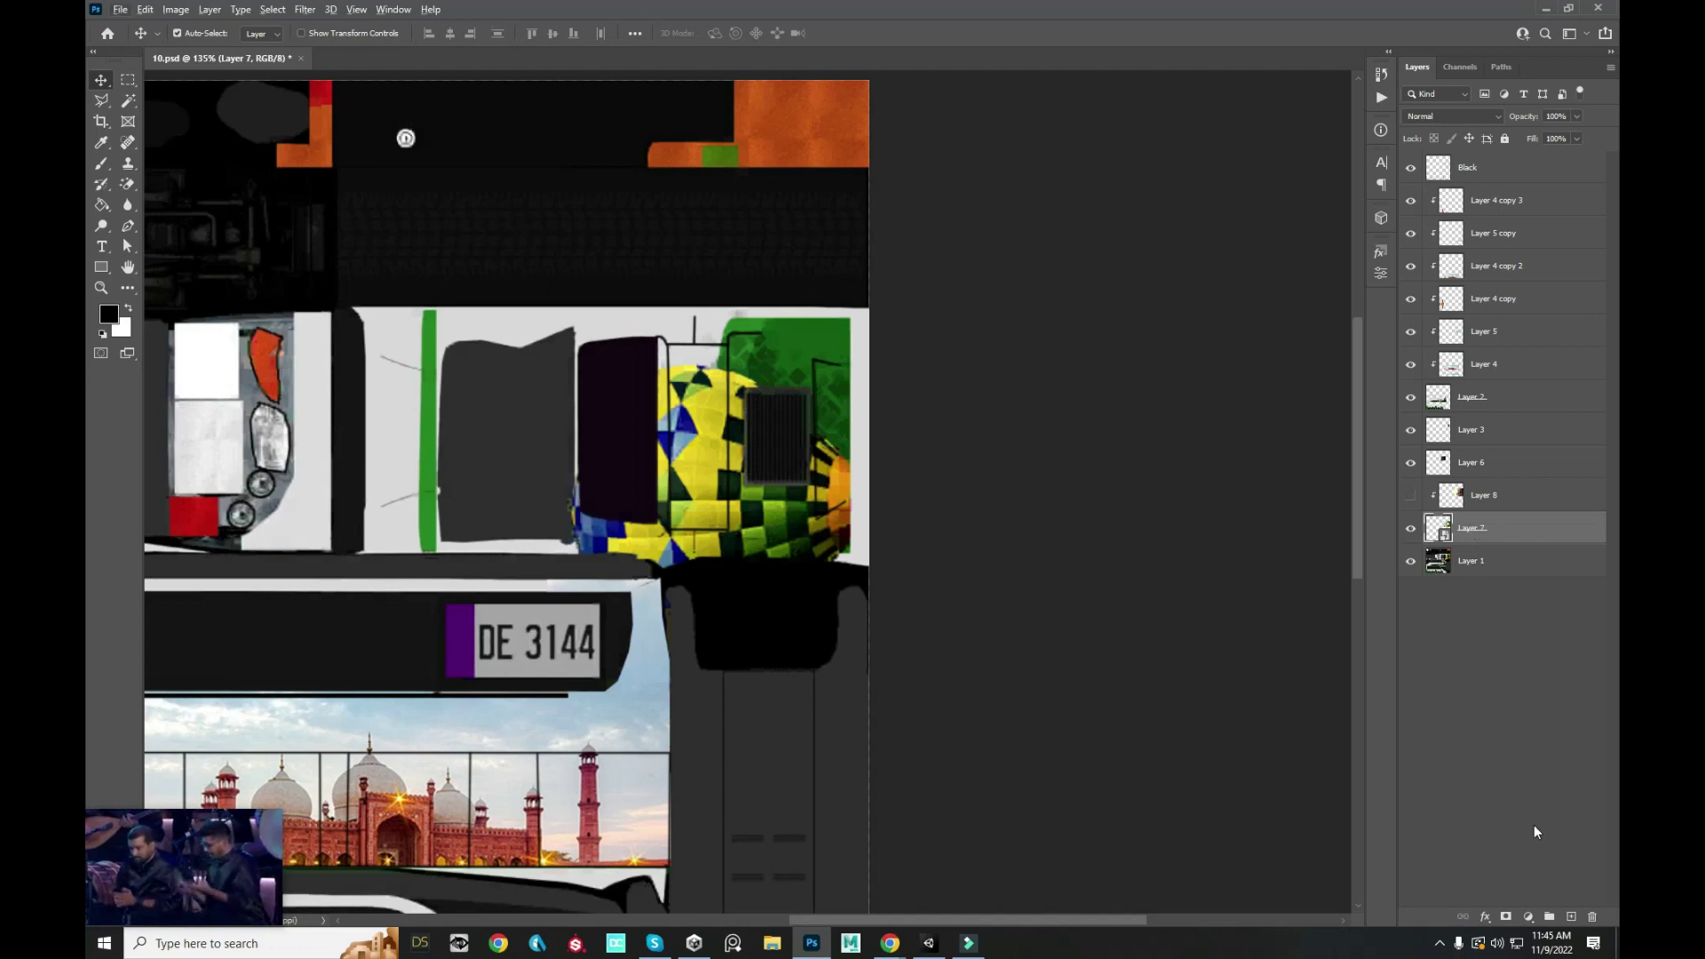
- Brush white over the balloon graphic on the rear panel
key("b")
left_click(618, 319, "alt")
left_click(1094, 368)
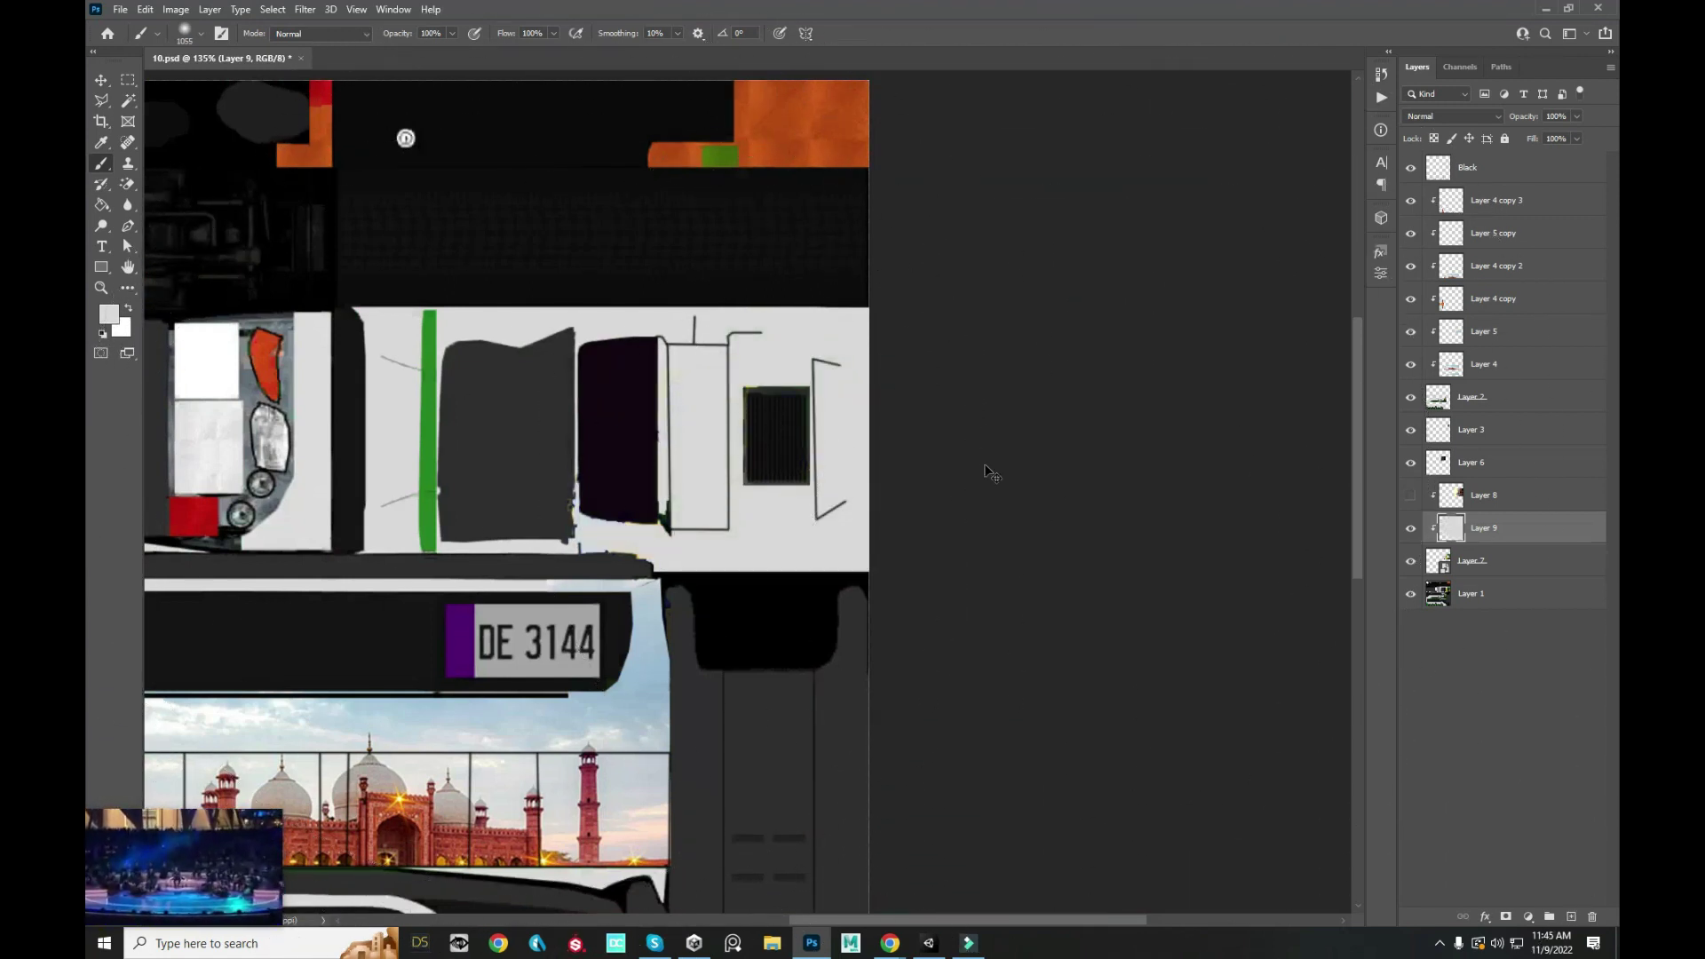
key("v")
scroll(1237, 513, "down", 3)
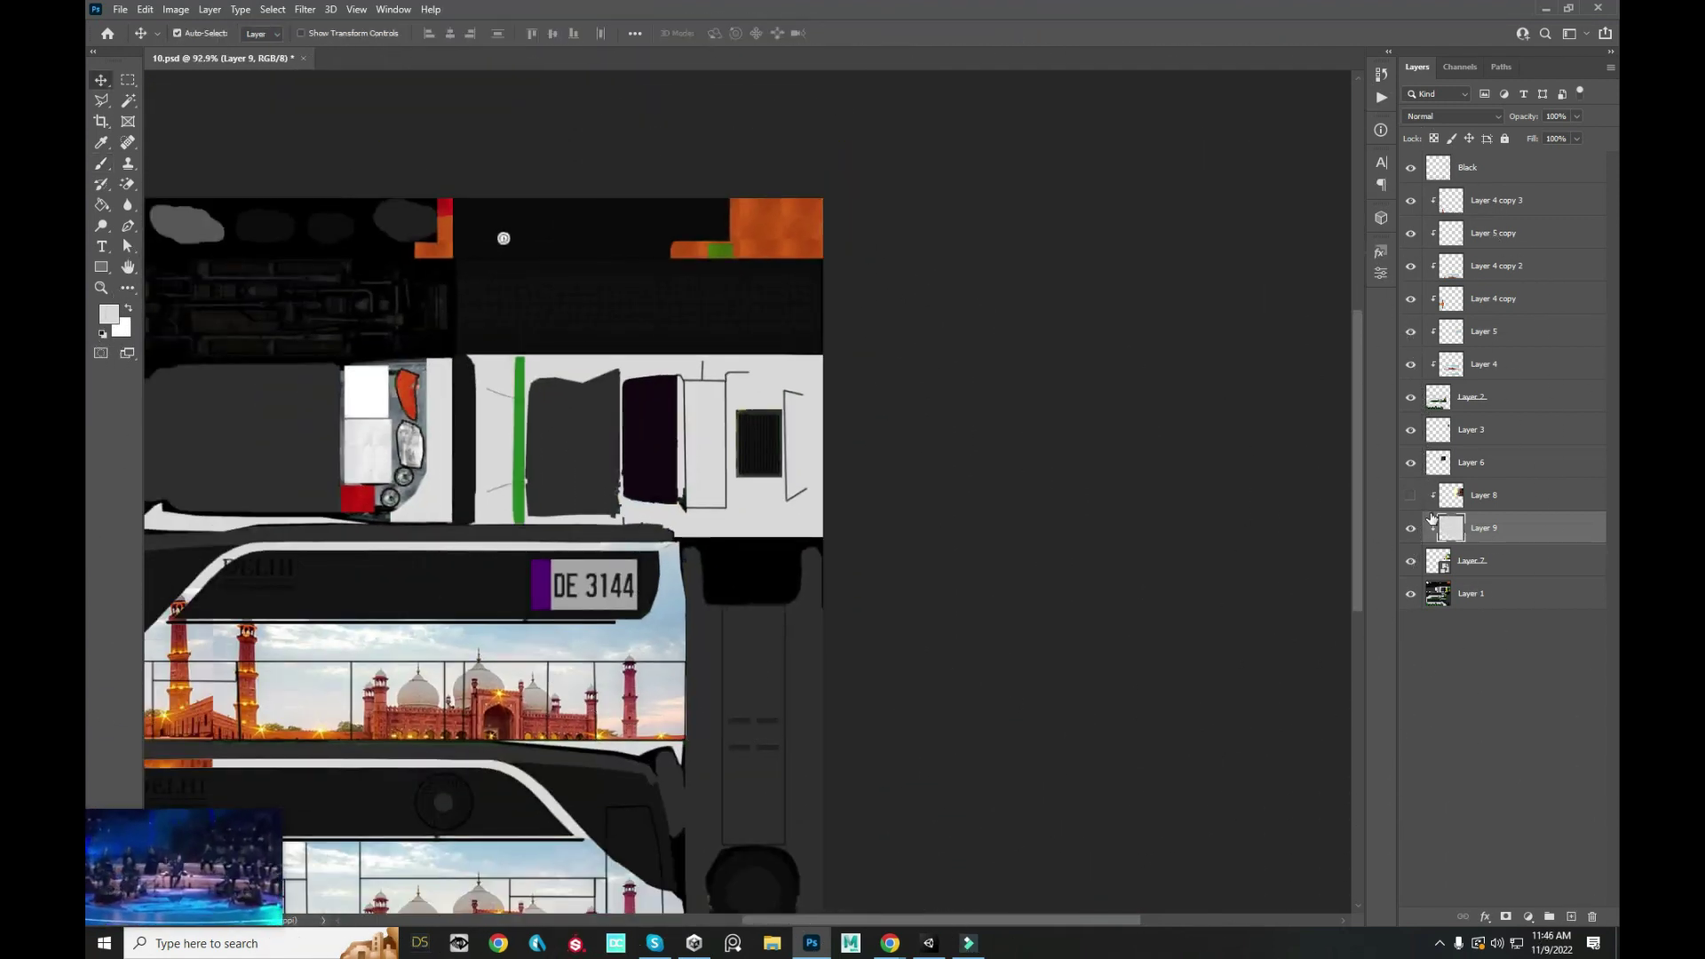
- Show the mosque layer again, shrink it to about half, and place it over the rear window
left_click(1411, 495)
scroll(785, 444, "up", 3)
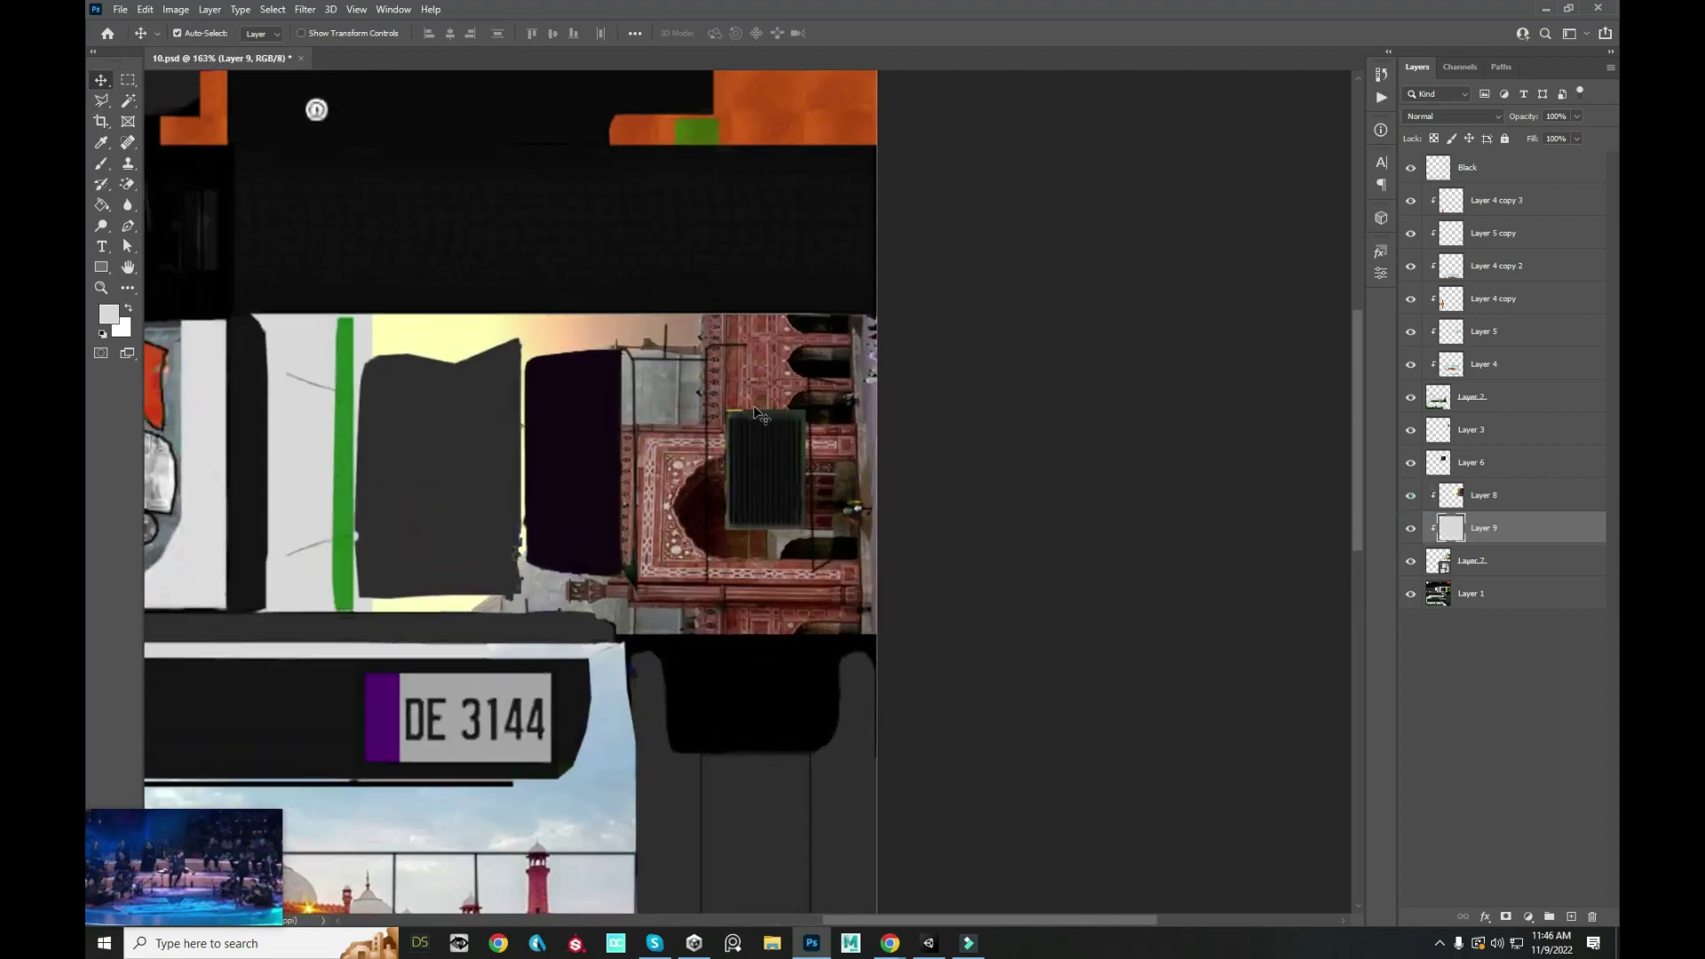
scroll(787, 377, "up", 3)
left_click(973, 328, "ctrl")
key("ctrl+t")
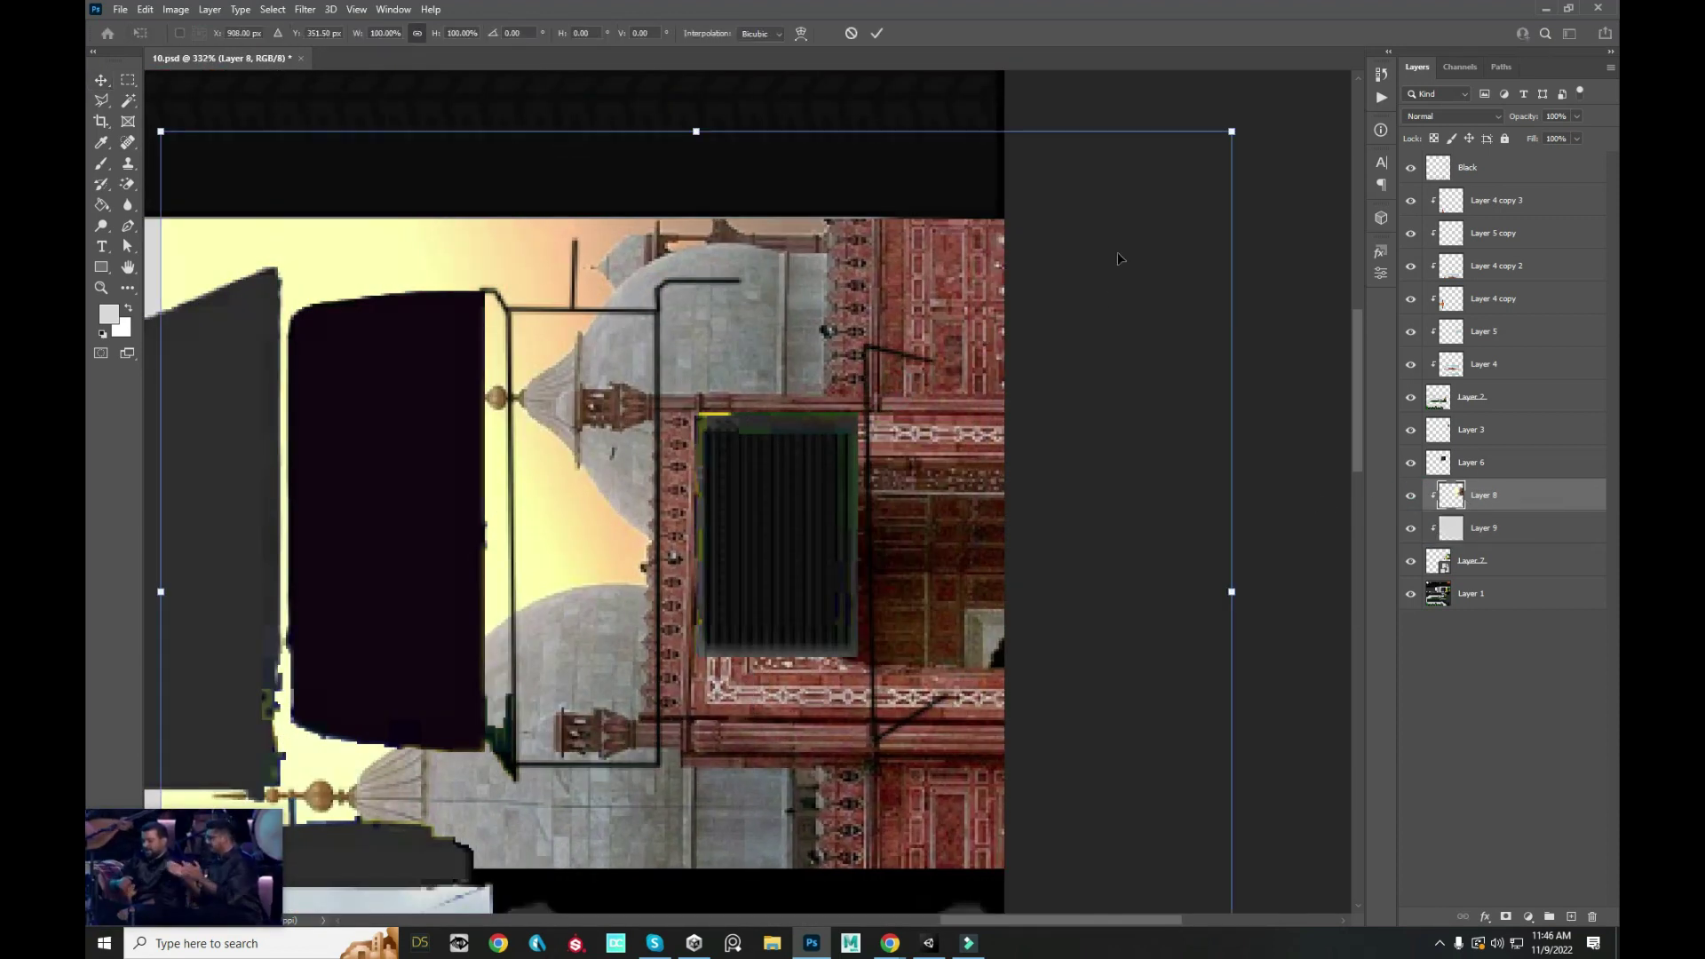
scroll(976, 330, "down", 3)
left_click_drag(1191, 187, 845, 485)
left_click_drag(790, 601, 996, 426)
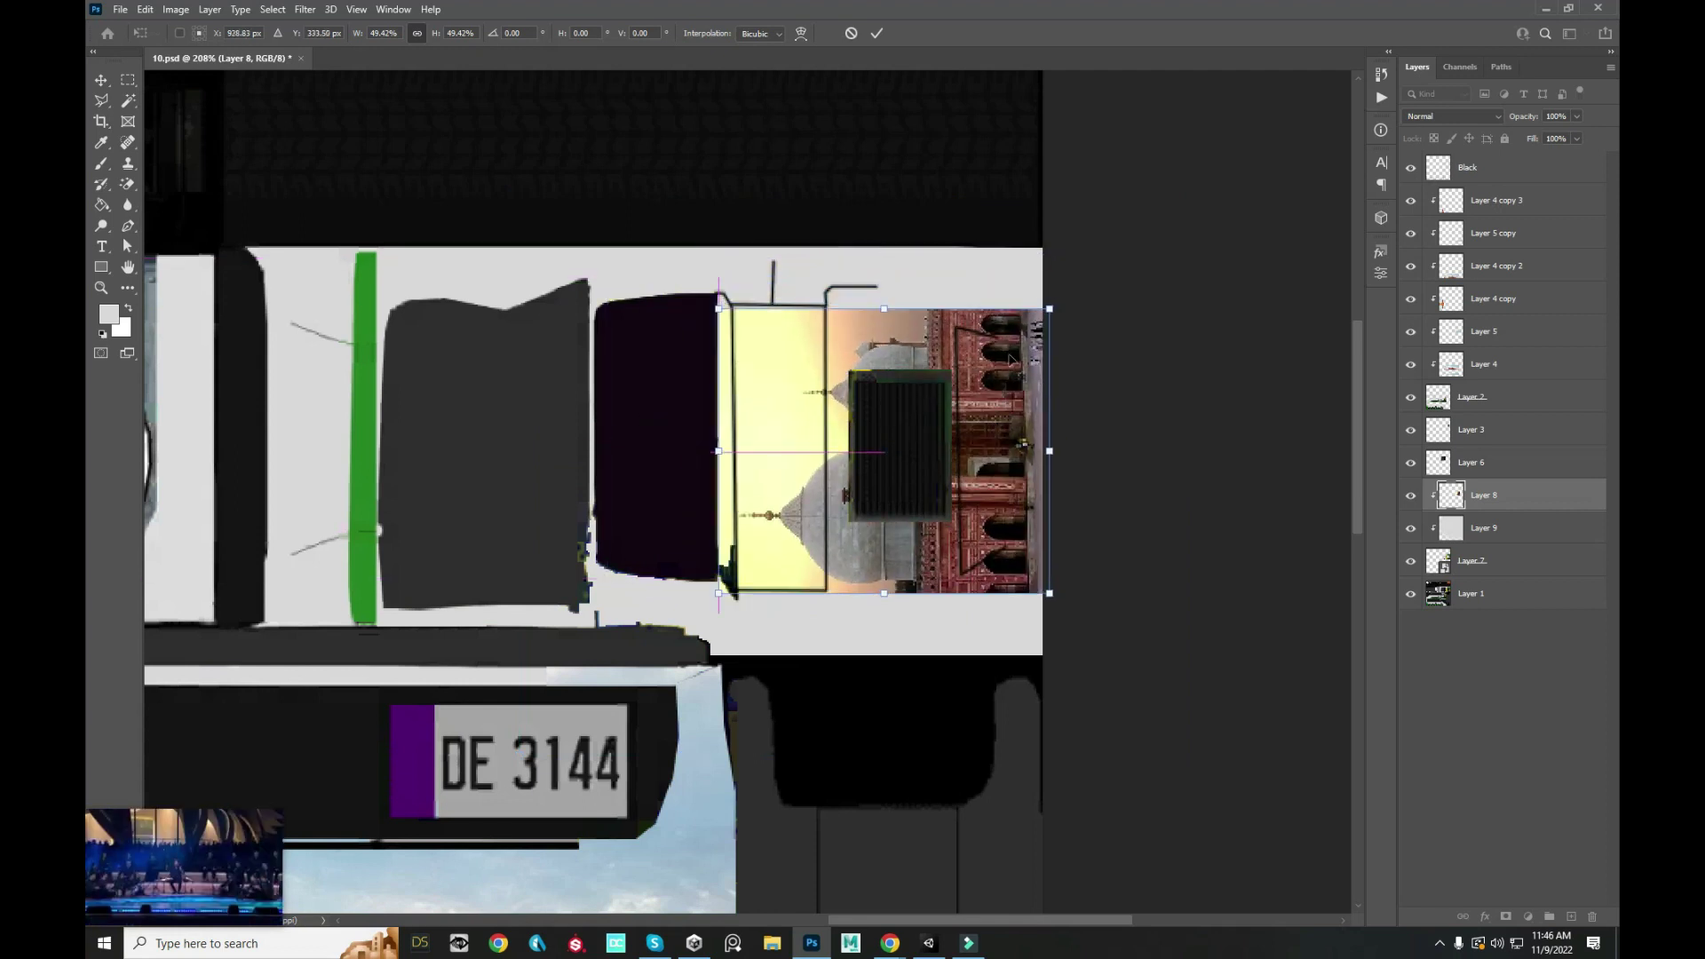
- Scale the mosque image down to a small tile of about 15% and confirm
mouse_move(1050, 307)
left_mouse_down()
mouse_move(846, 442)
mouse_move(852, 478)
left_mouse_up()
scroll(830, 415, "up", 3)
scroll(830, 415, "down", 2)
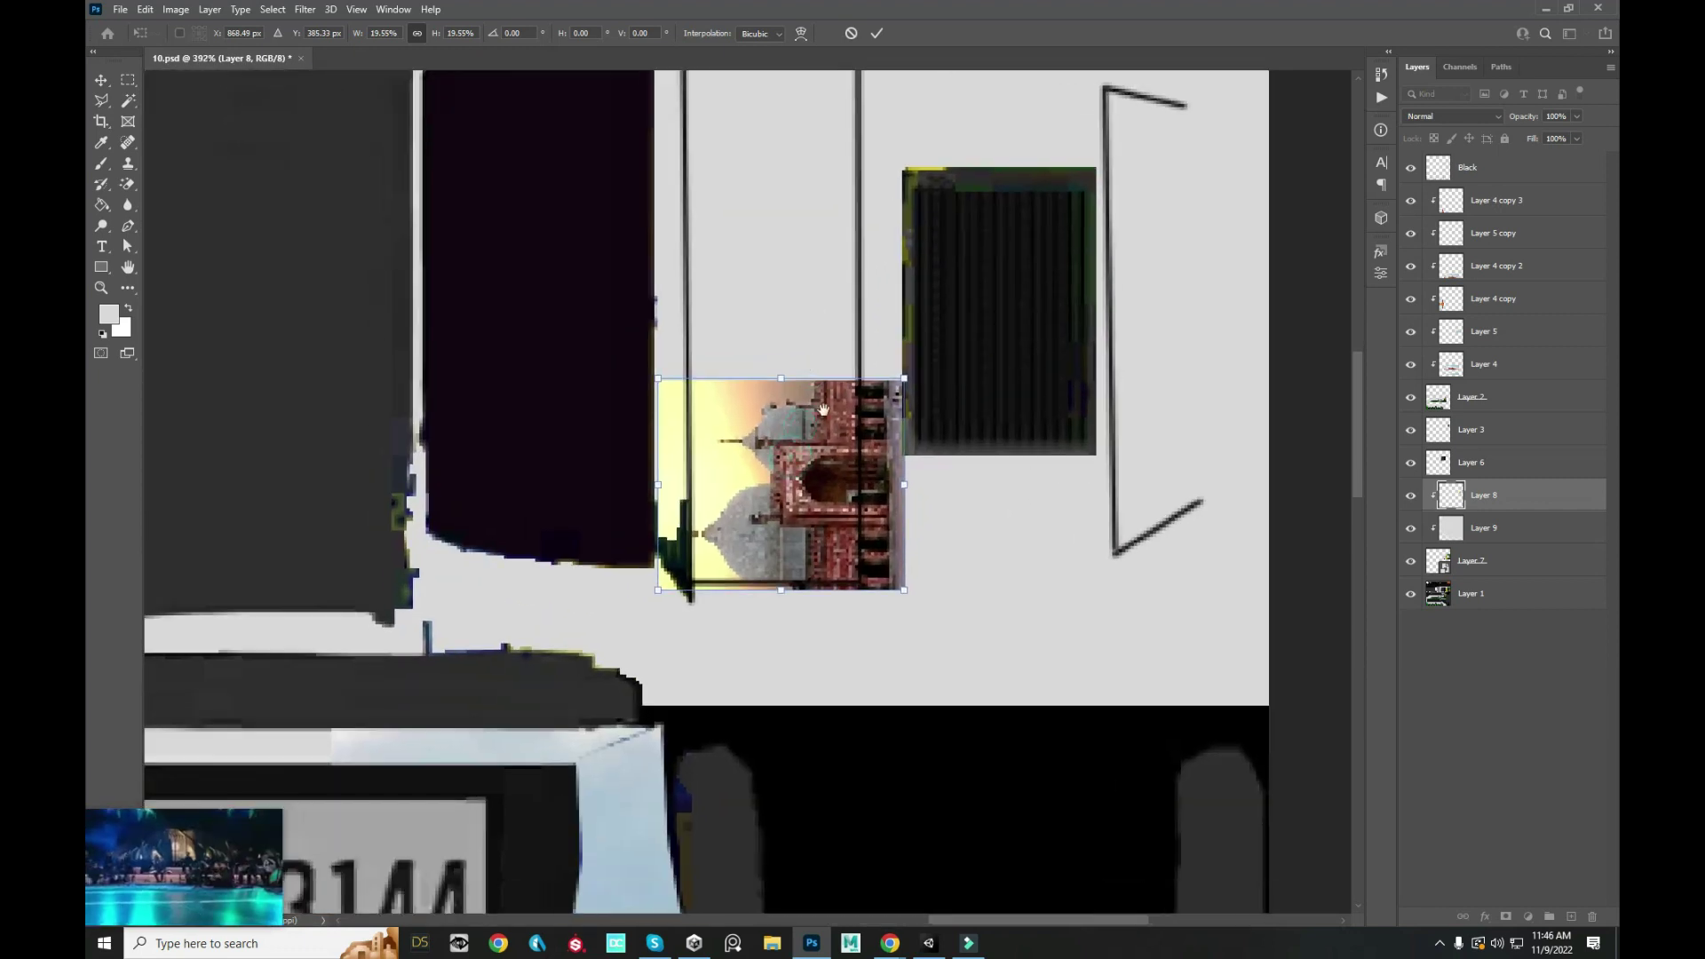
scroll(830, 415, "up", 3)
left_click_drag(857, 413, 928, 399)
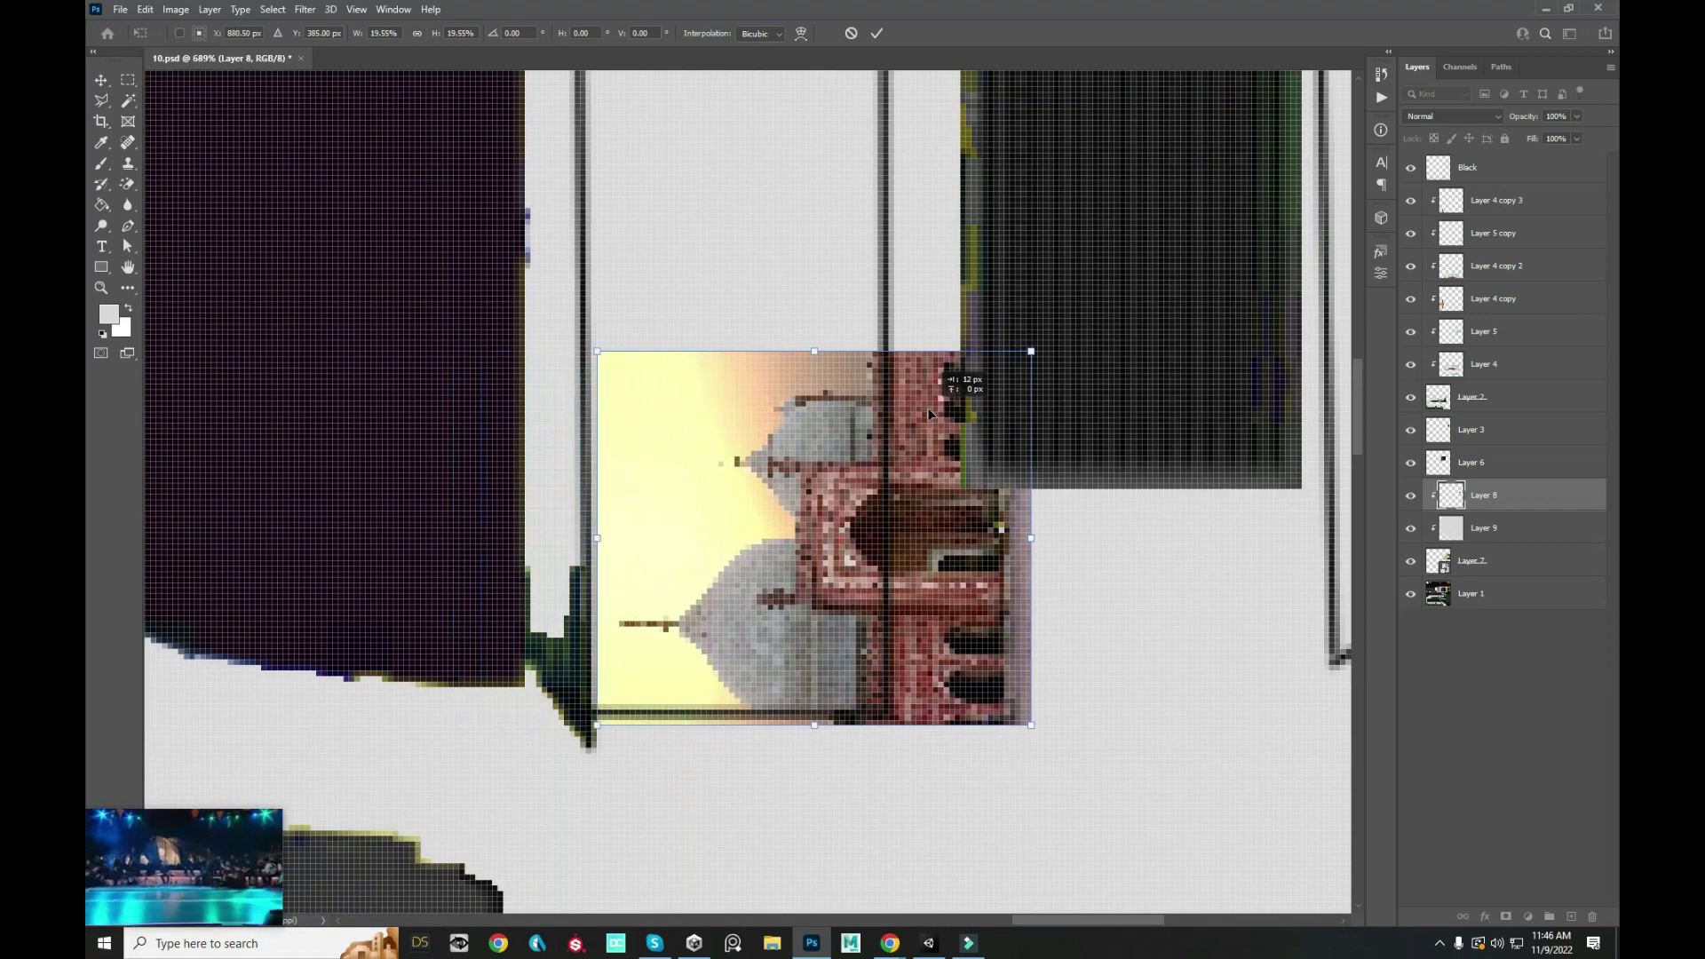
left_click_drag(1029, 342, 858, 451)
scroll(854, 453, "down", 2)
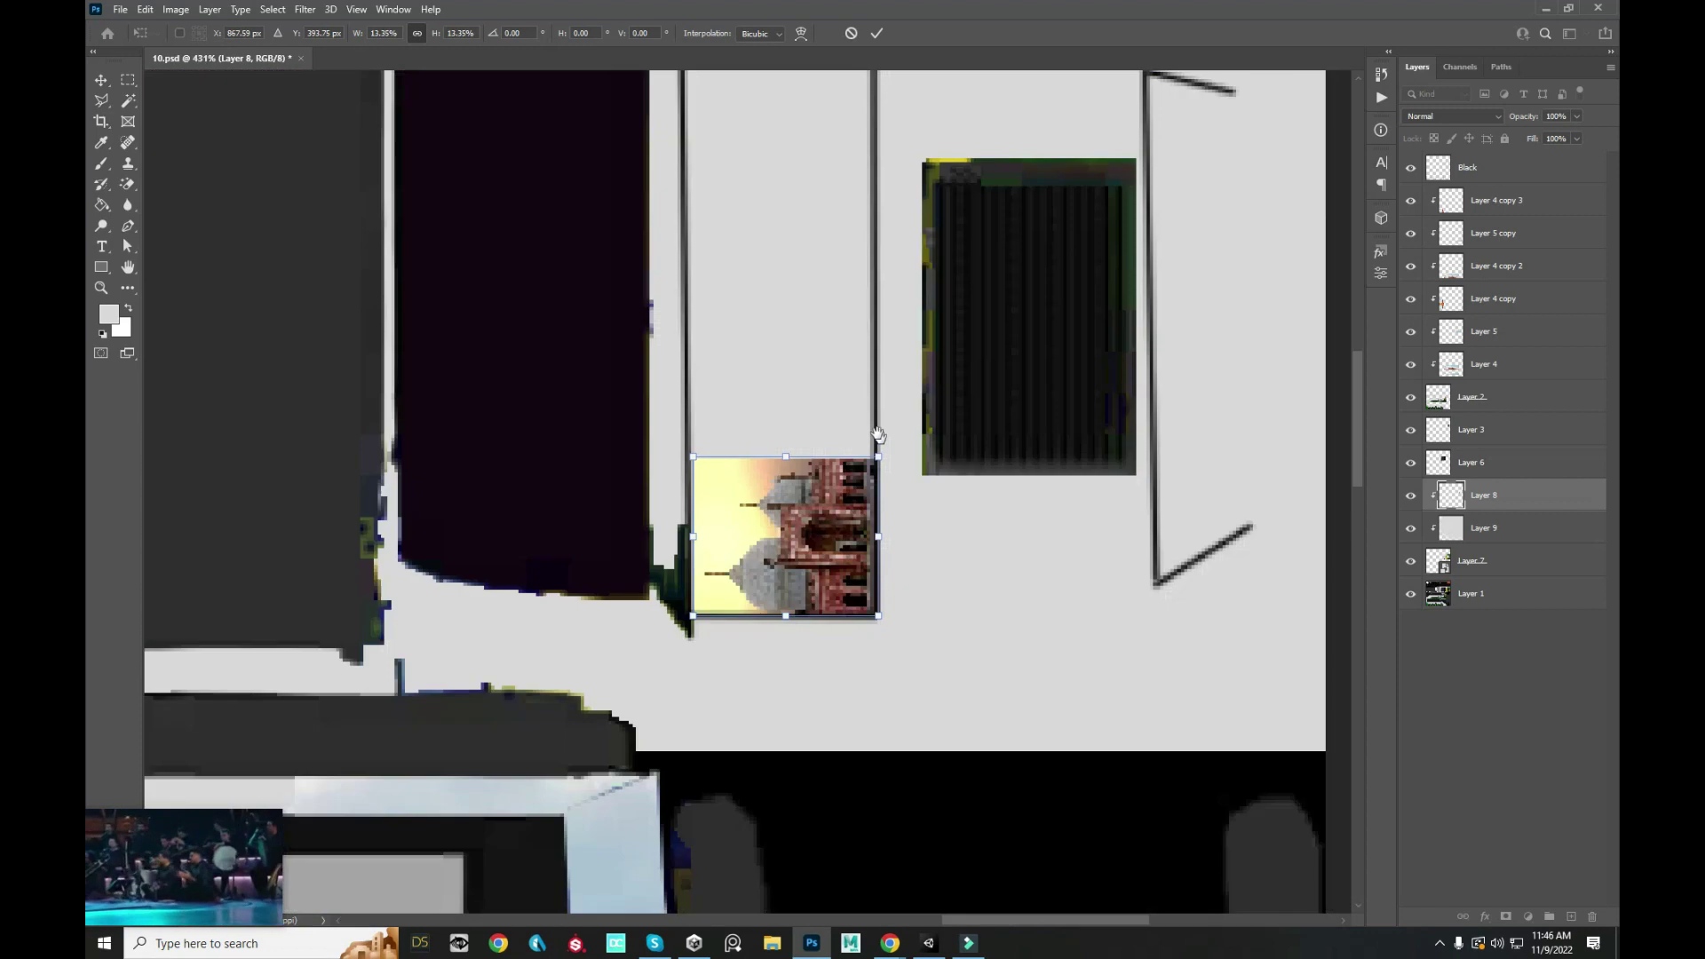
key("Return")
- Stack two mosque tile copies above the original and preview the bus in Unity
left_click_drag(844, 513, 828, 415)
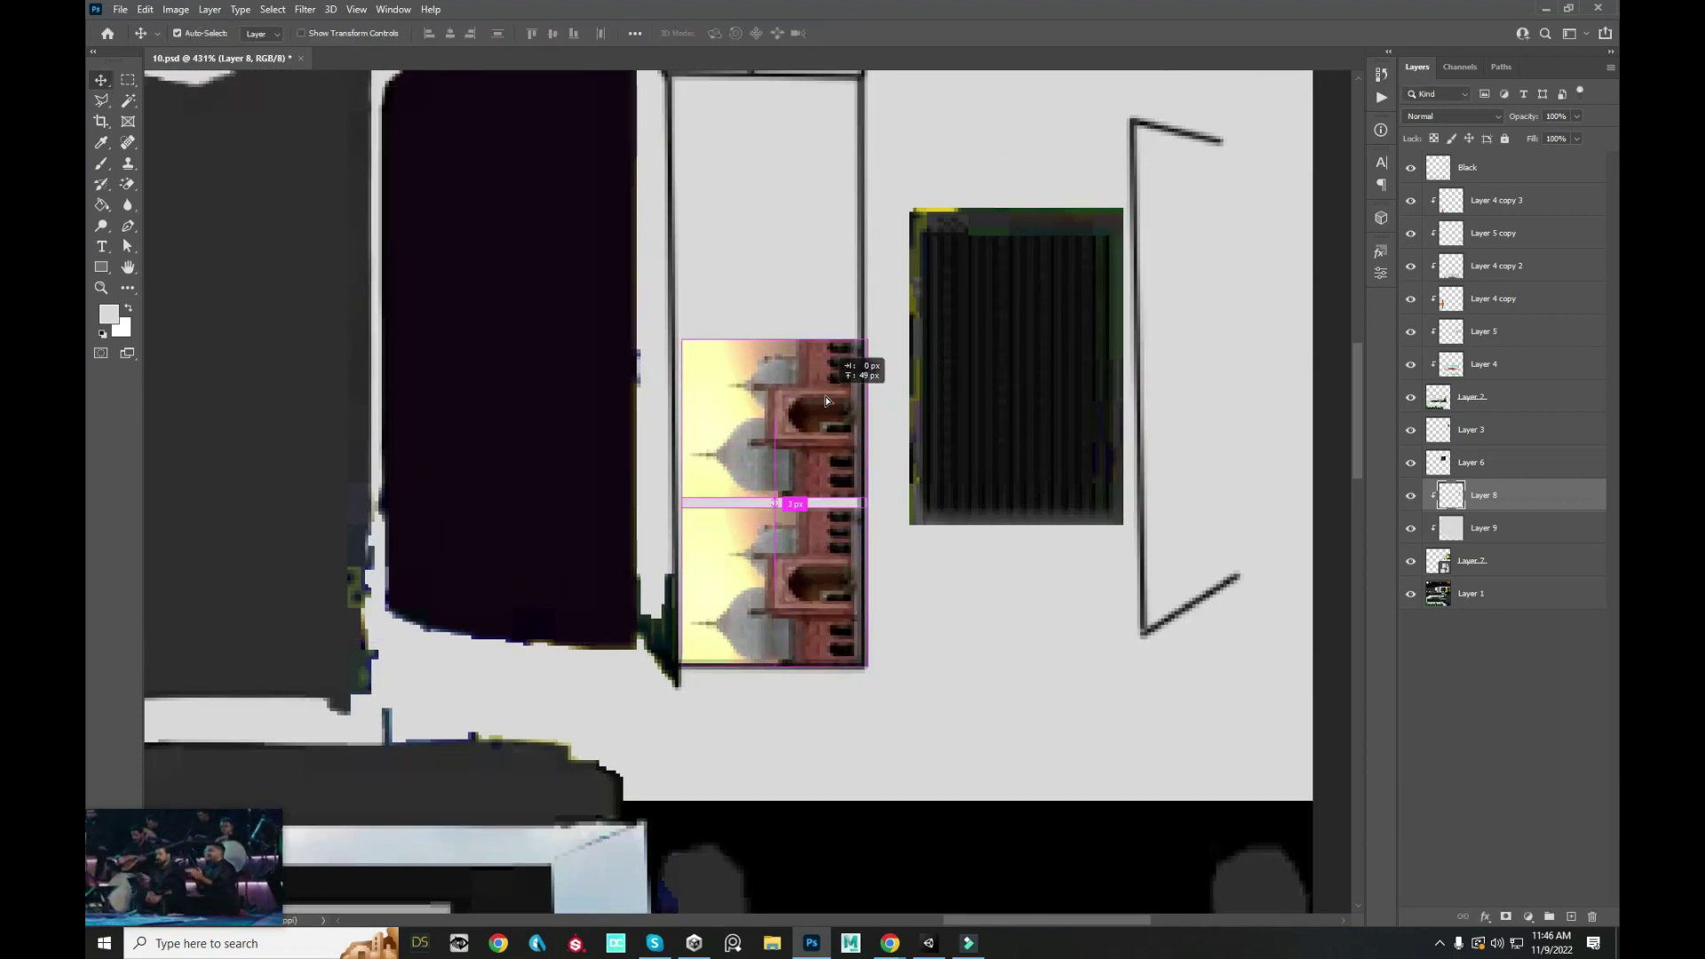
scroll(827, 411, "down", 2)
left_click_drag(839, 491, 839, 285)
key("alt+Tab")
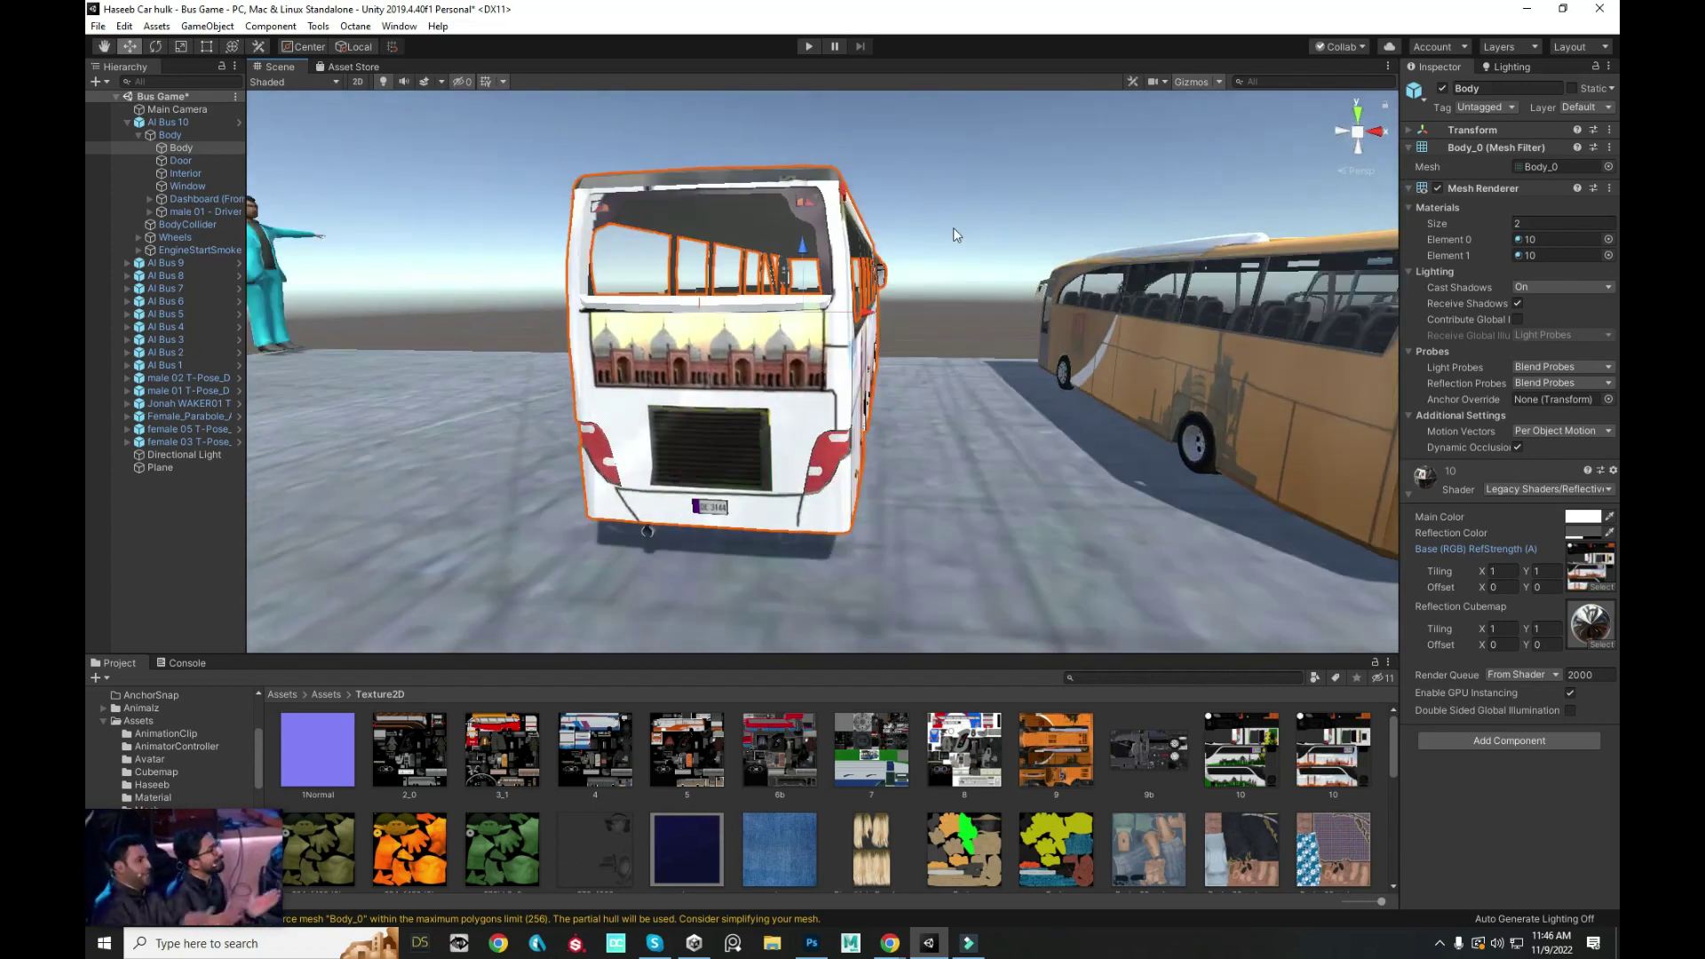
left_click(954, 234)
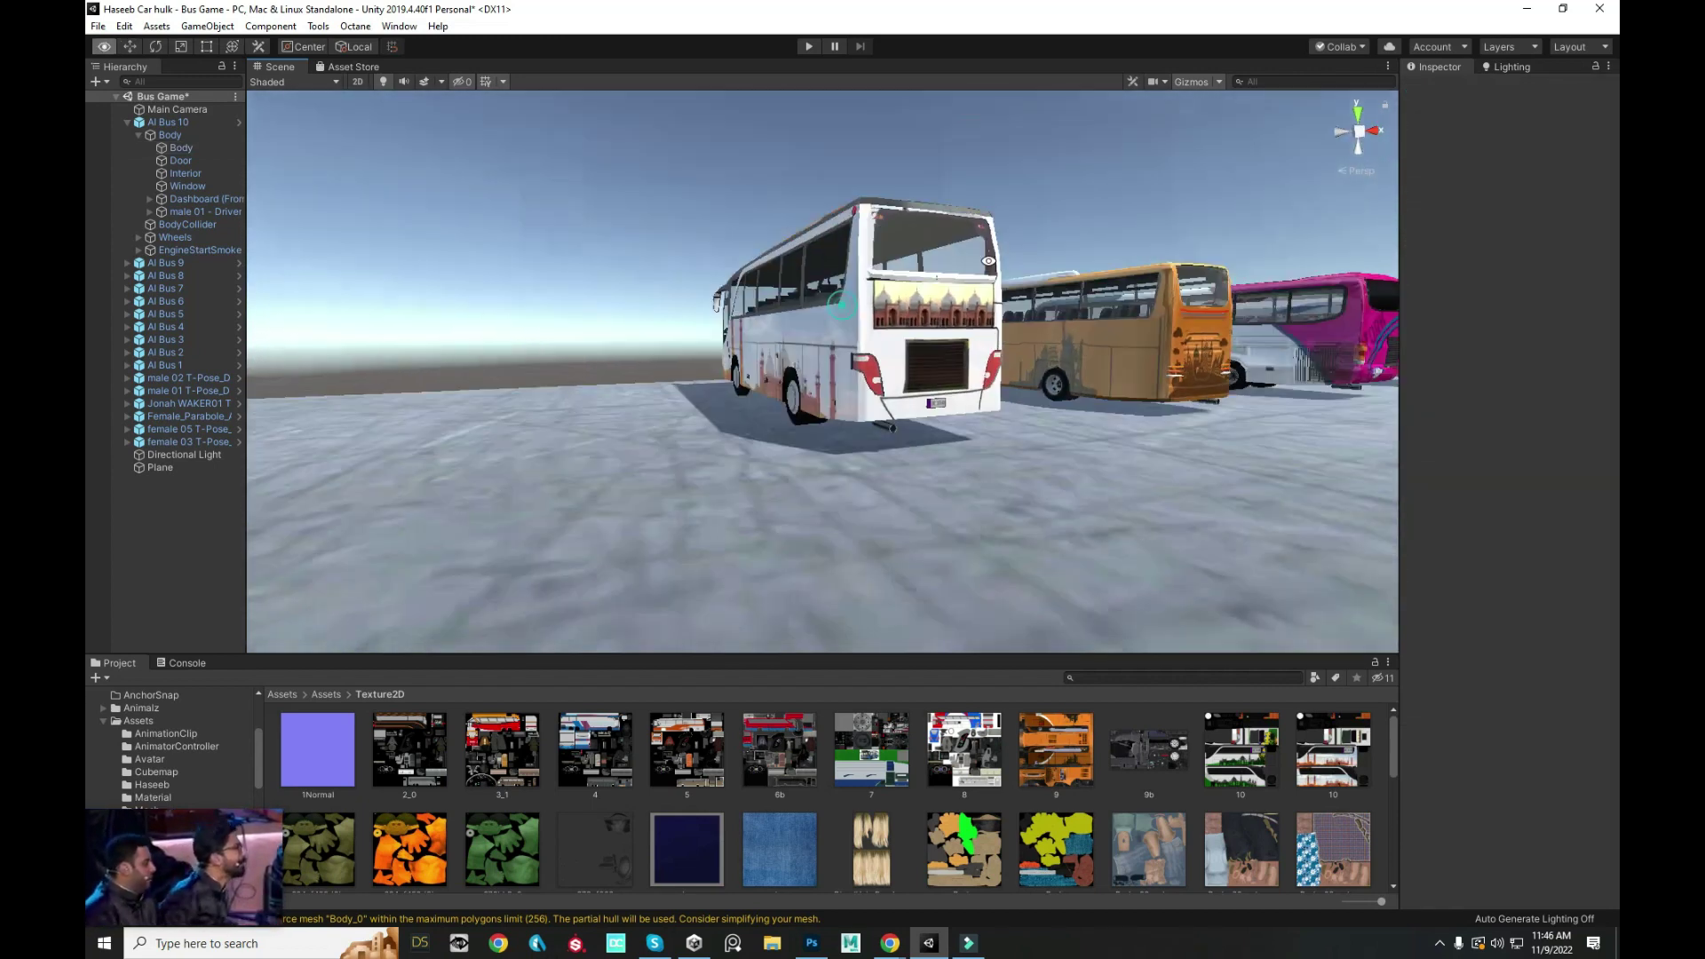
mouse_move(954, 234)
left_mouse_down()
mouse_move(965, 225)
mouse_move(828, 329)
left_mouse_up()
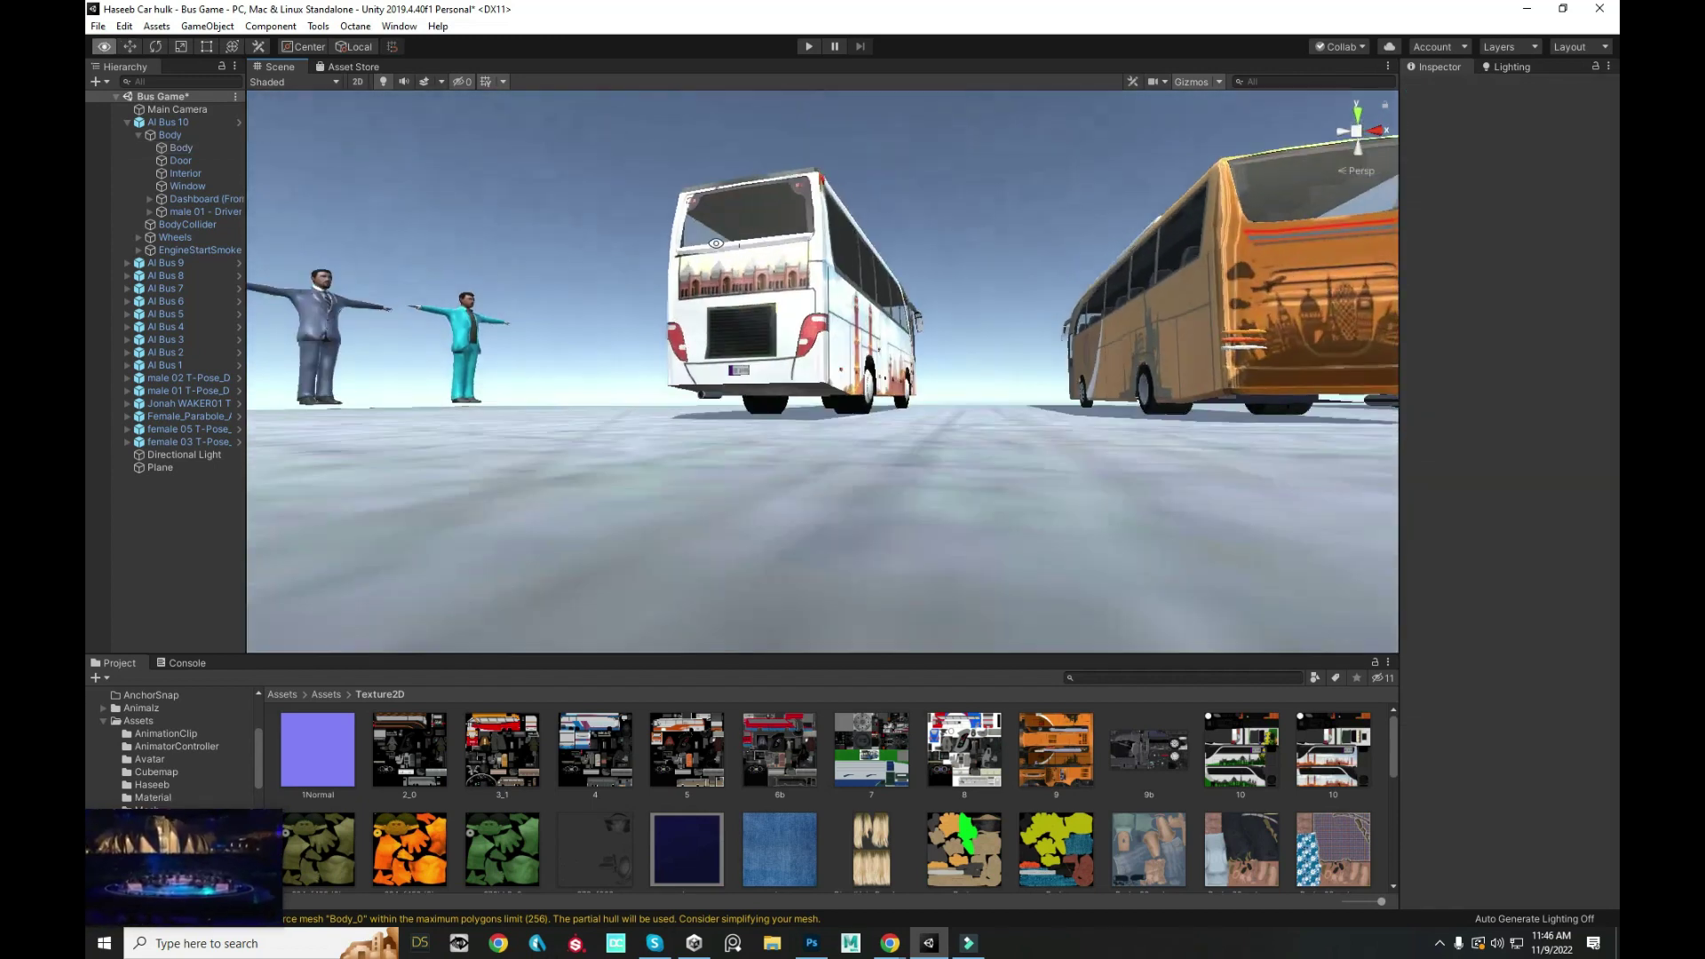
key("alt+Tab")
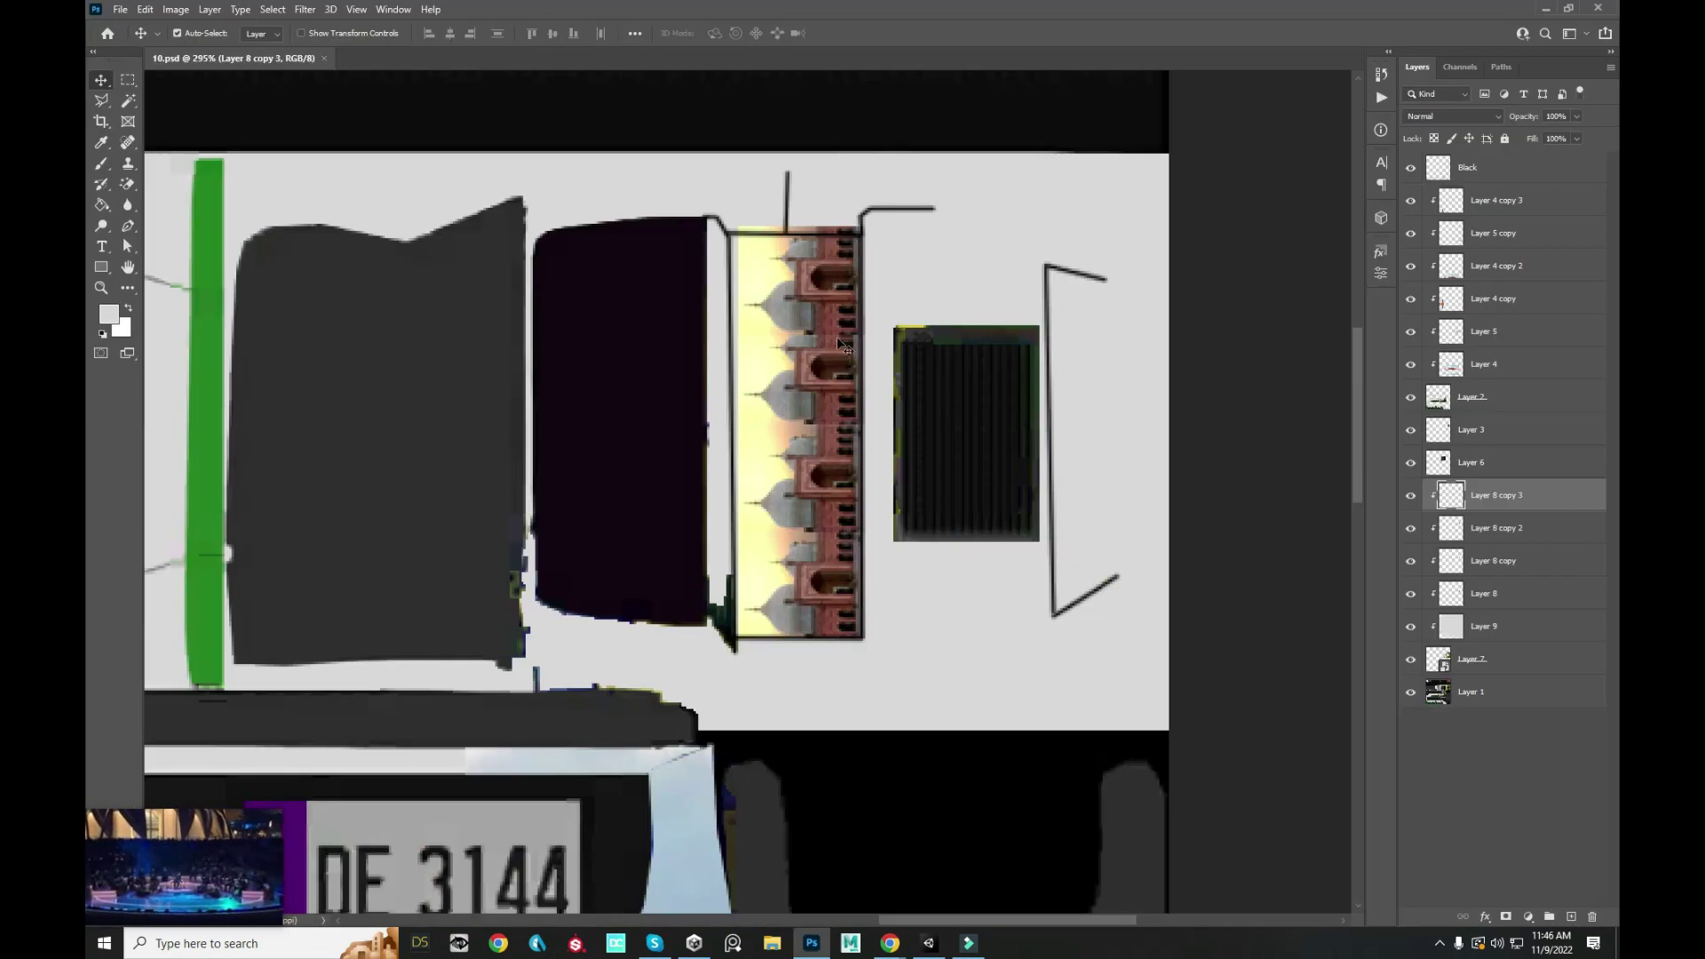
- Delete the mosque tile copies and the original tile, then return to the image search
left_click(1491, 569, "shift")
key("Delete")
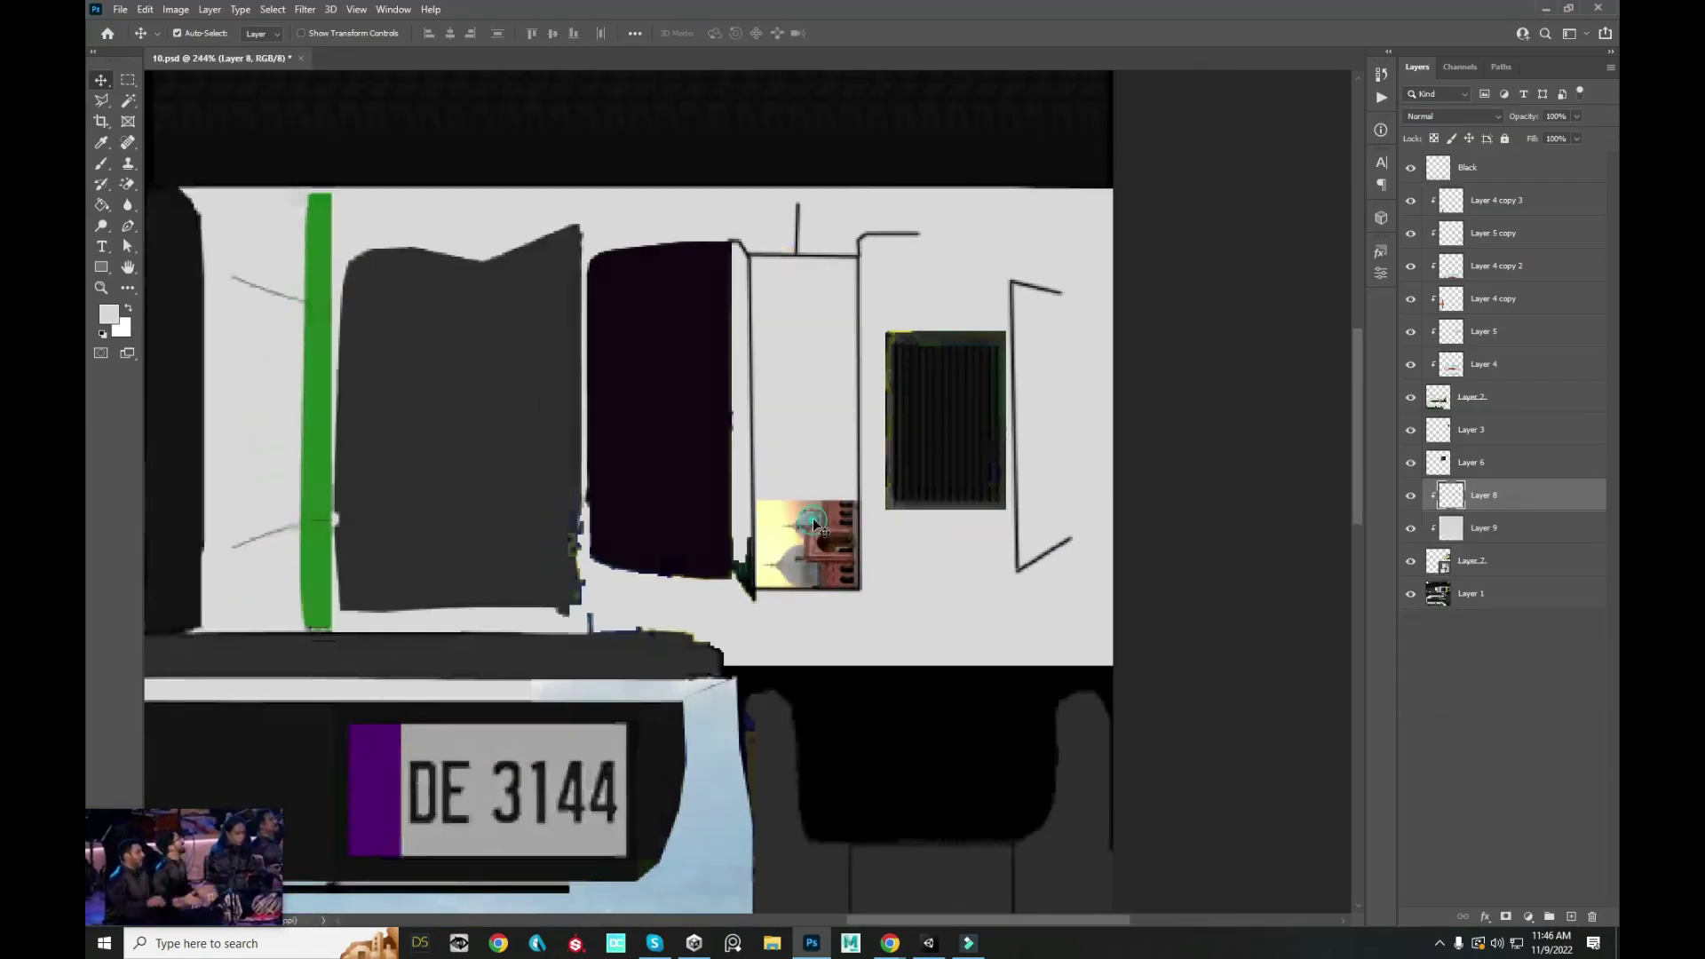
key("Delete")
left_click(890, 945)
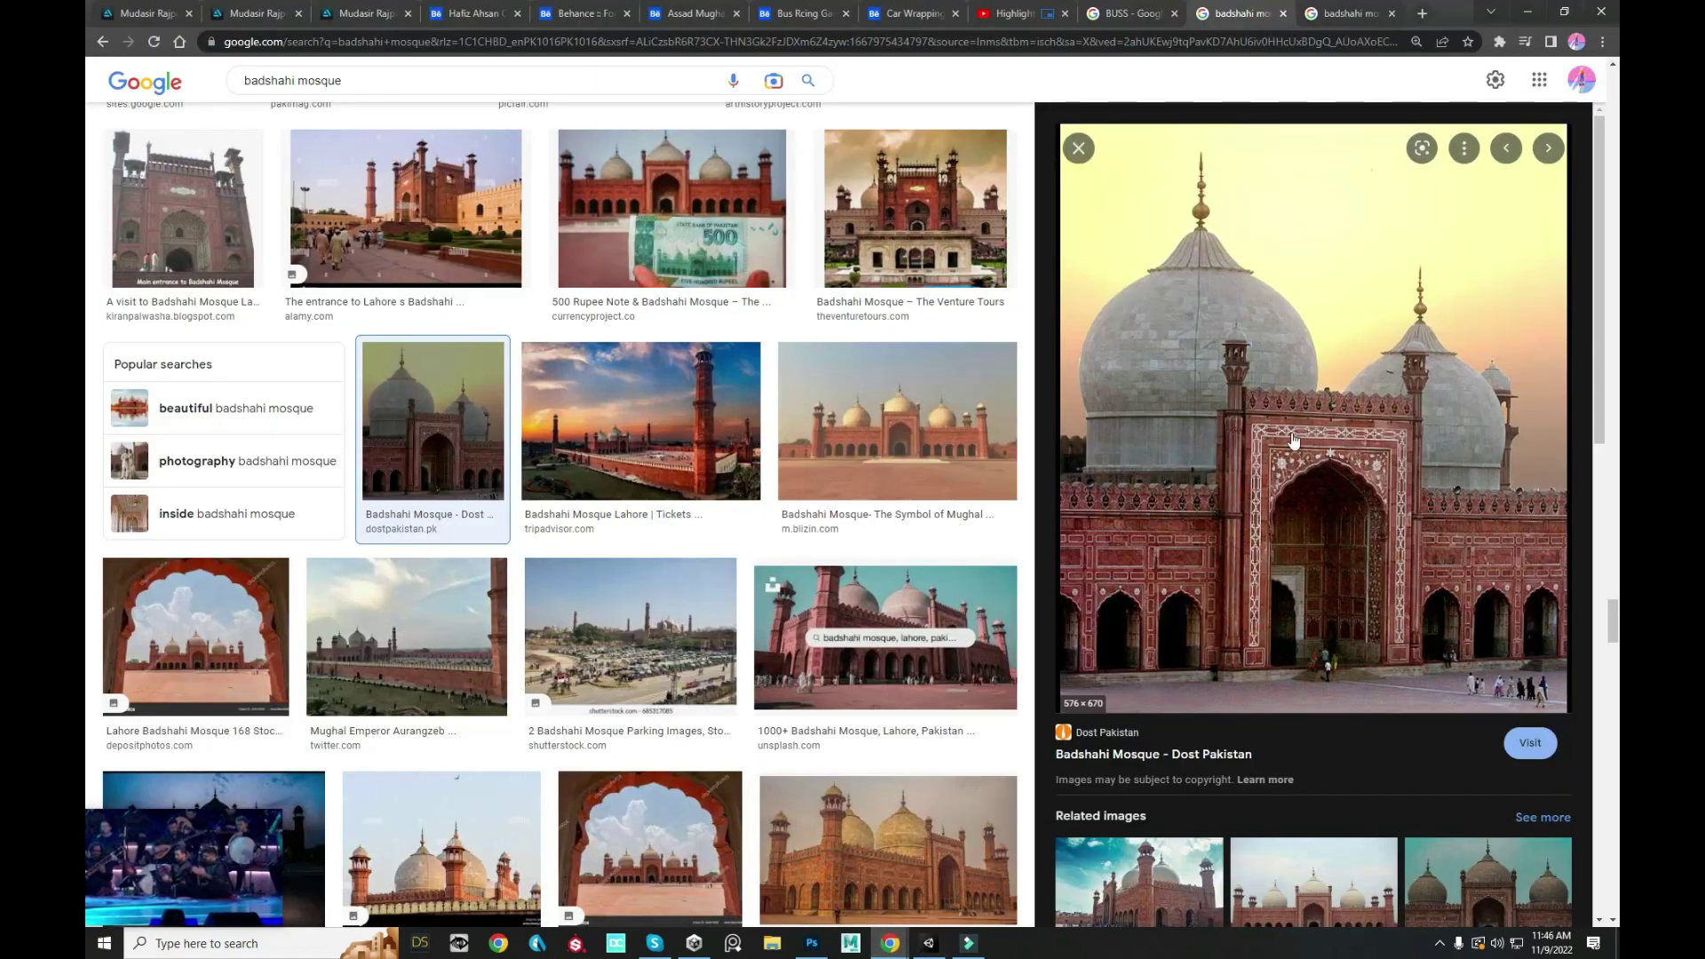
- Browse more Badshahi Mosque photos across the badshahi tabs, then minimize Chrome
scroll(882, 504, "up", 5)
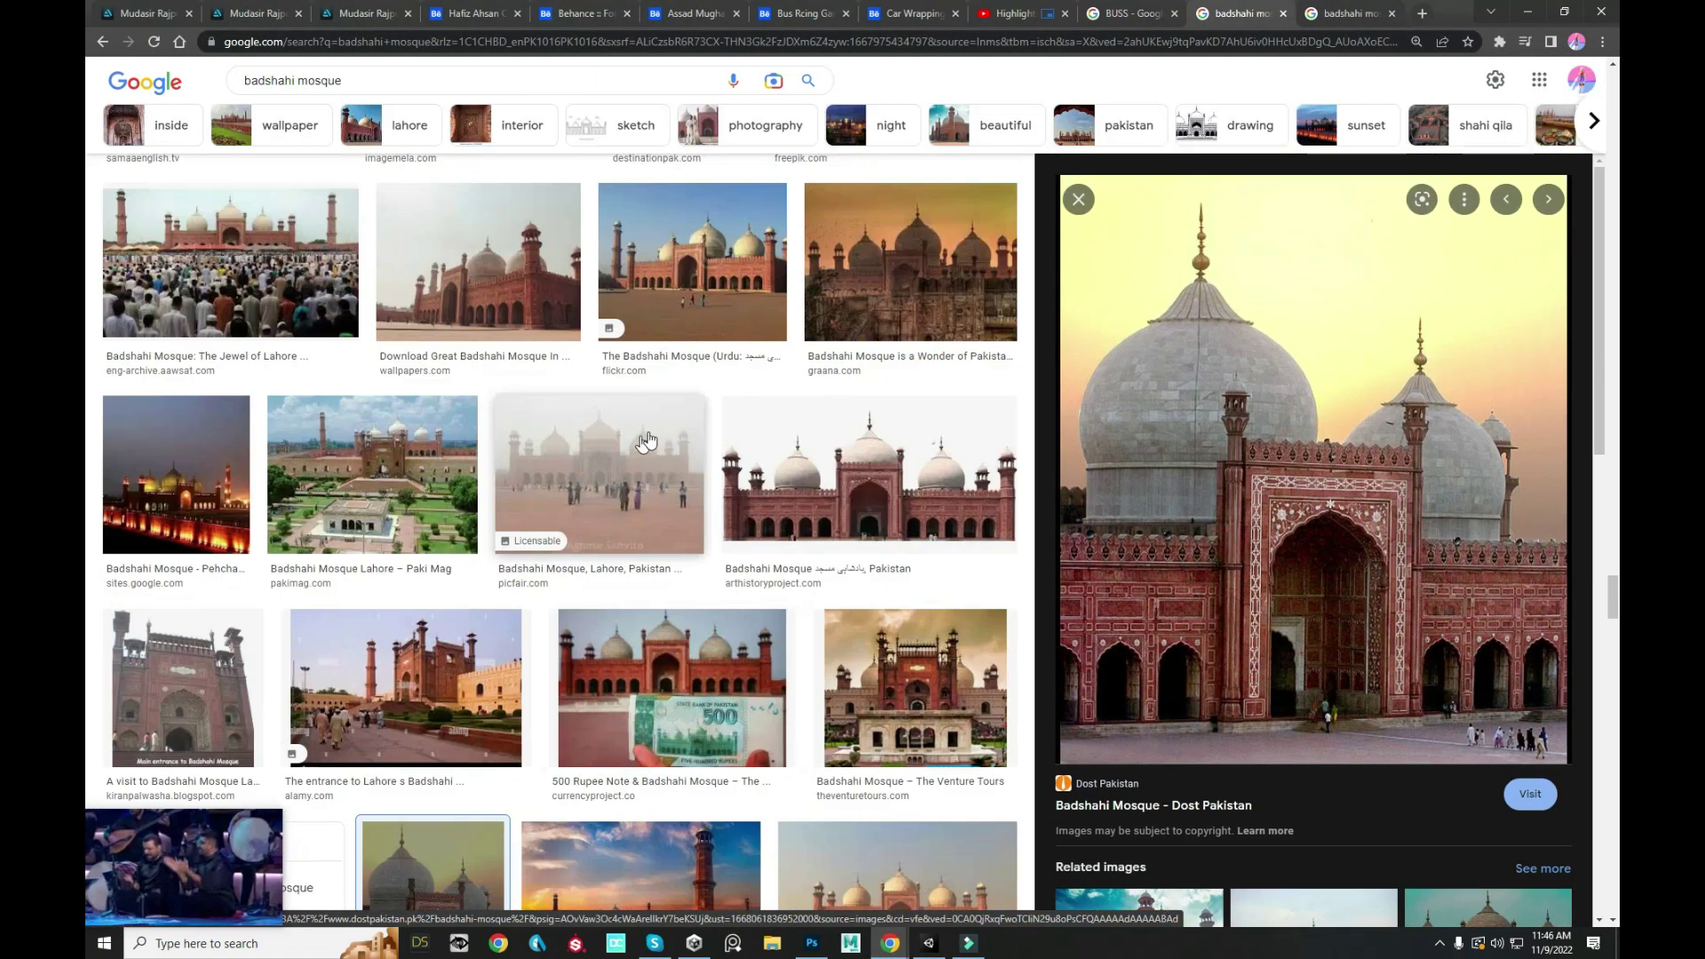
scroll(721, 411, "up", 3)
scroll(721, 411, "down", 5)
scroll(721, 412, "down", 5)
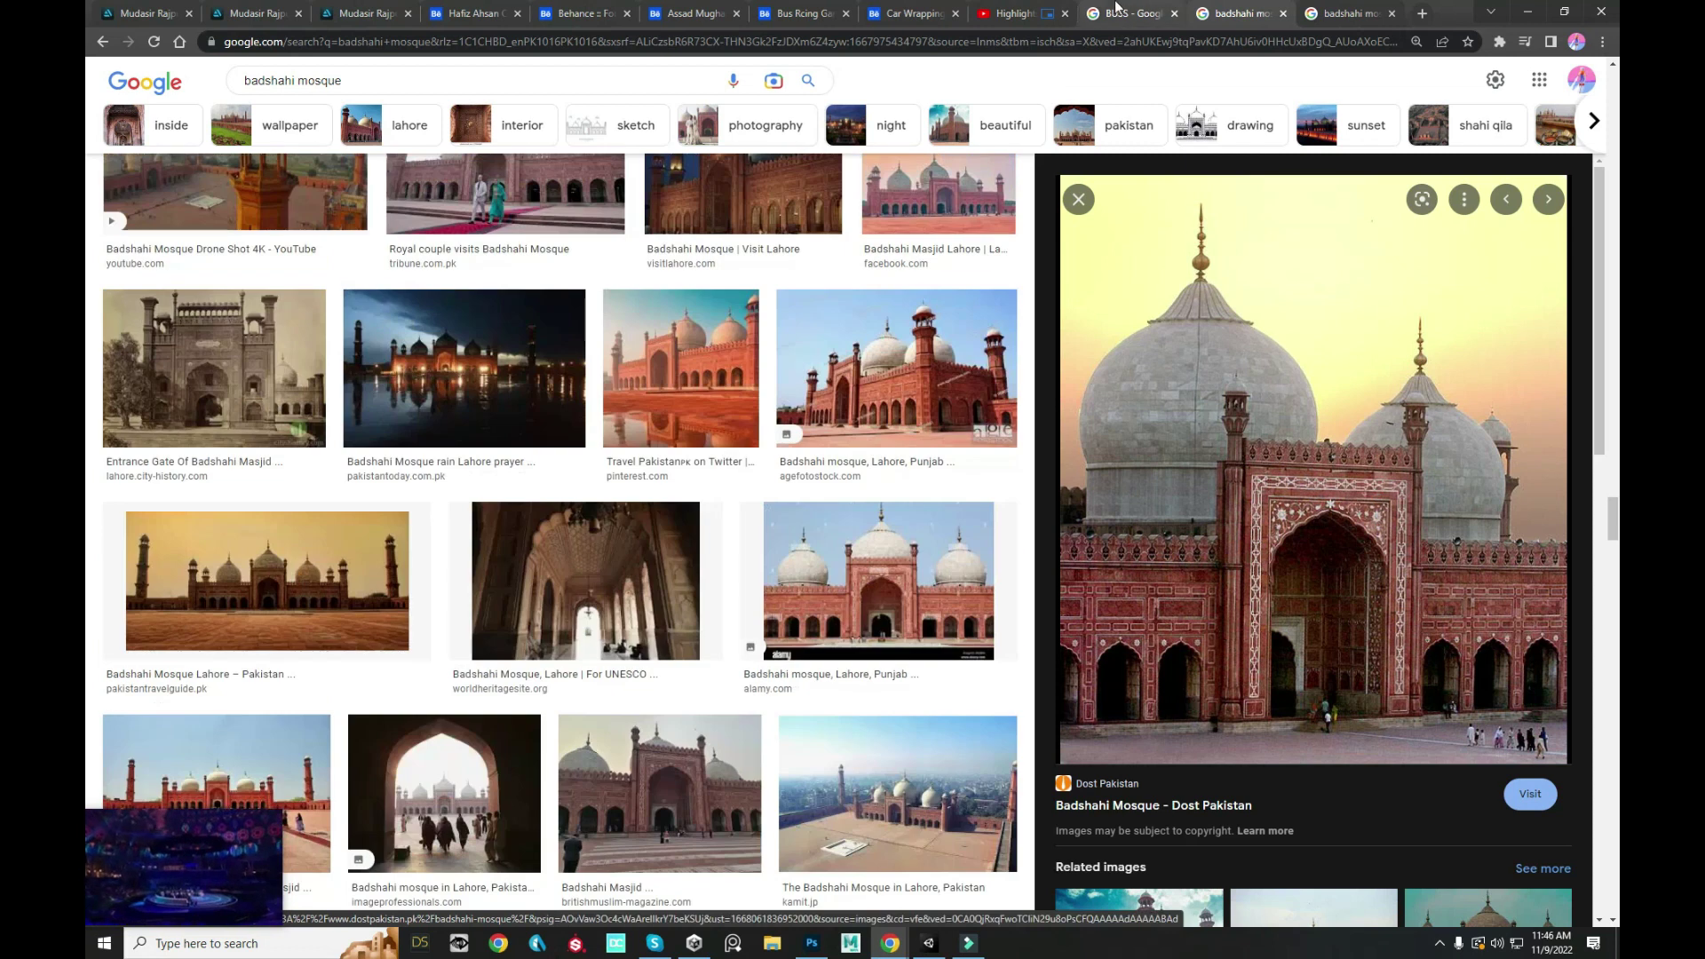
left_click(1128, 13)
left_click(1301, 11)
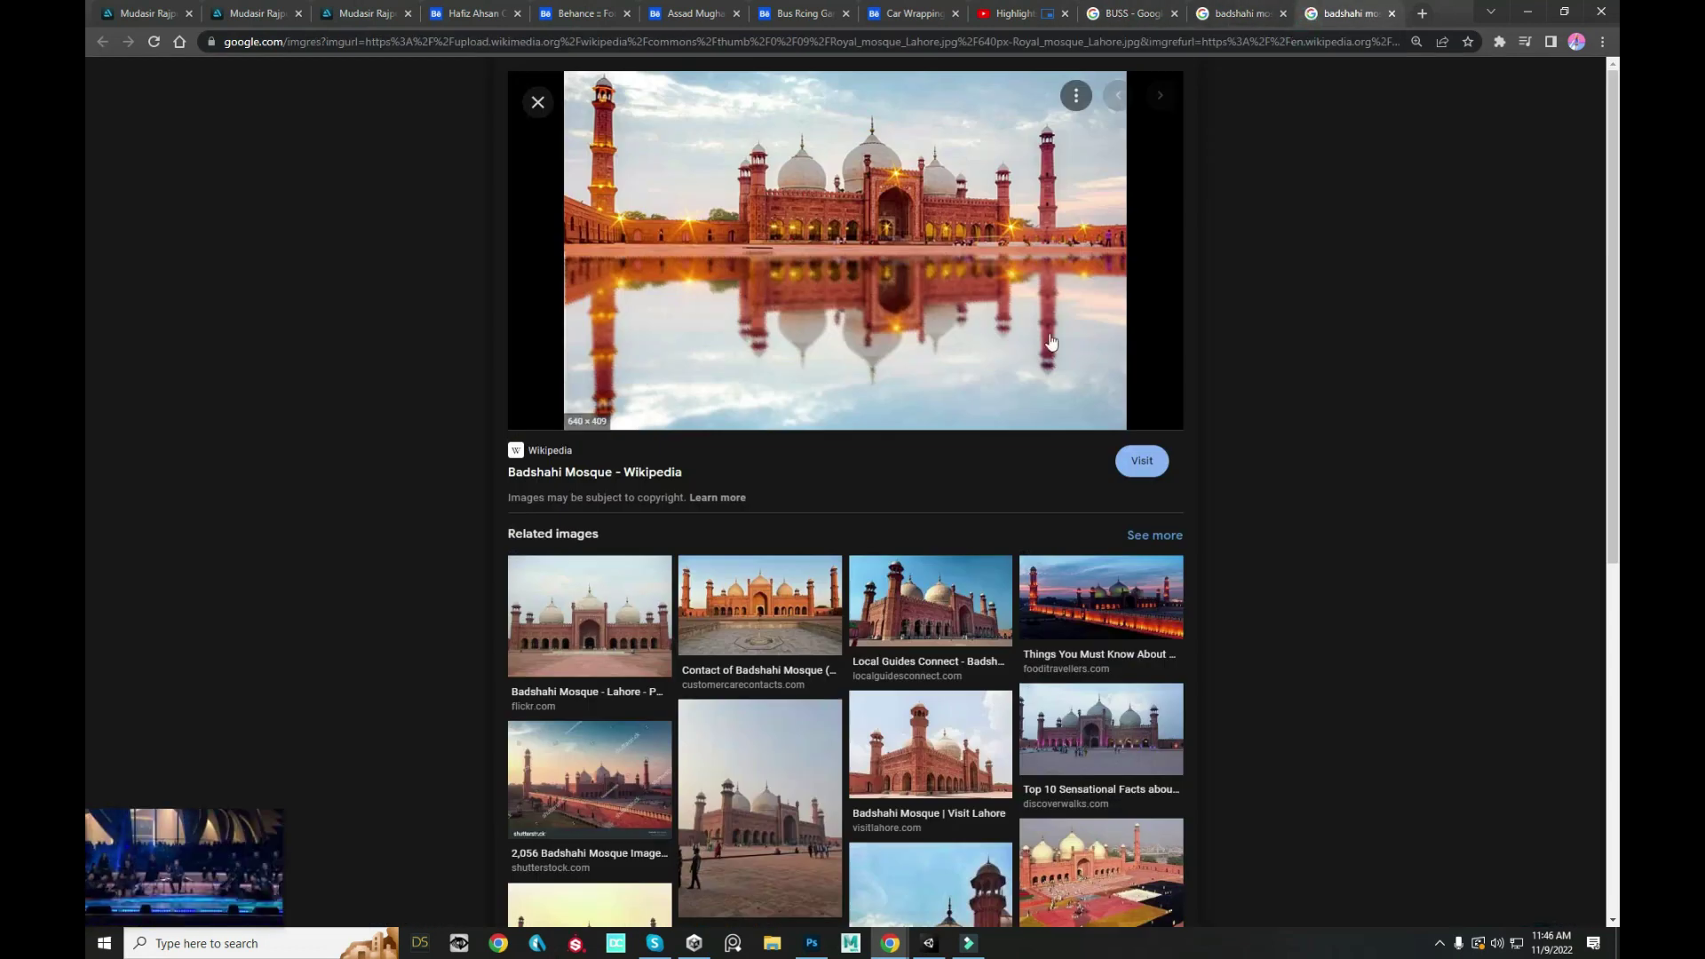
scroll(1051, 342, "down", 5)
left_click(1264, 9)
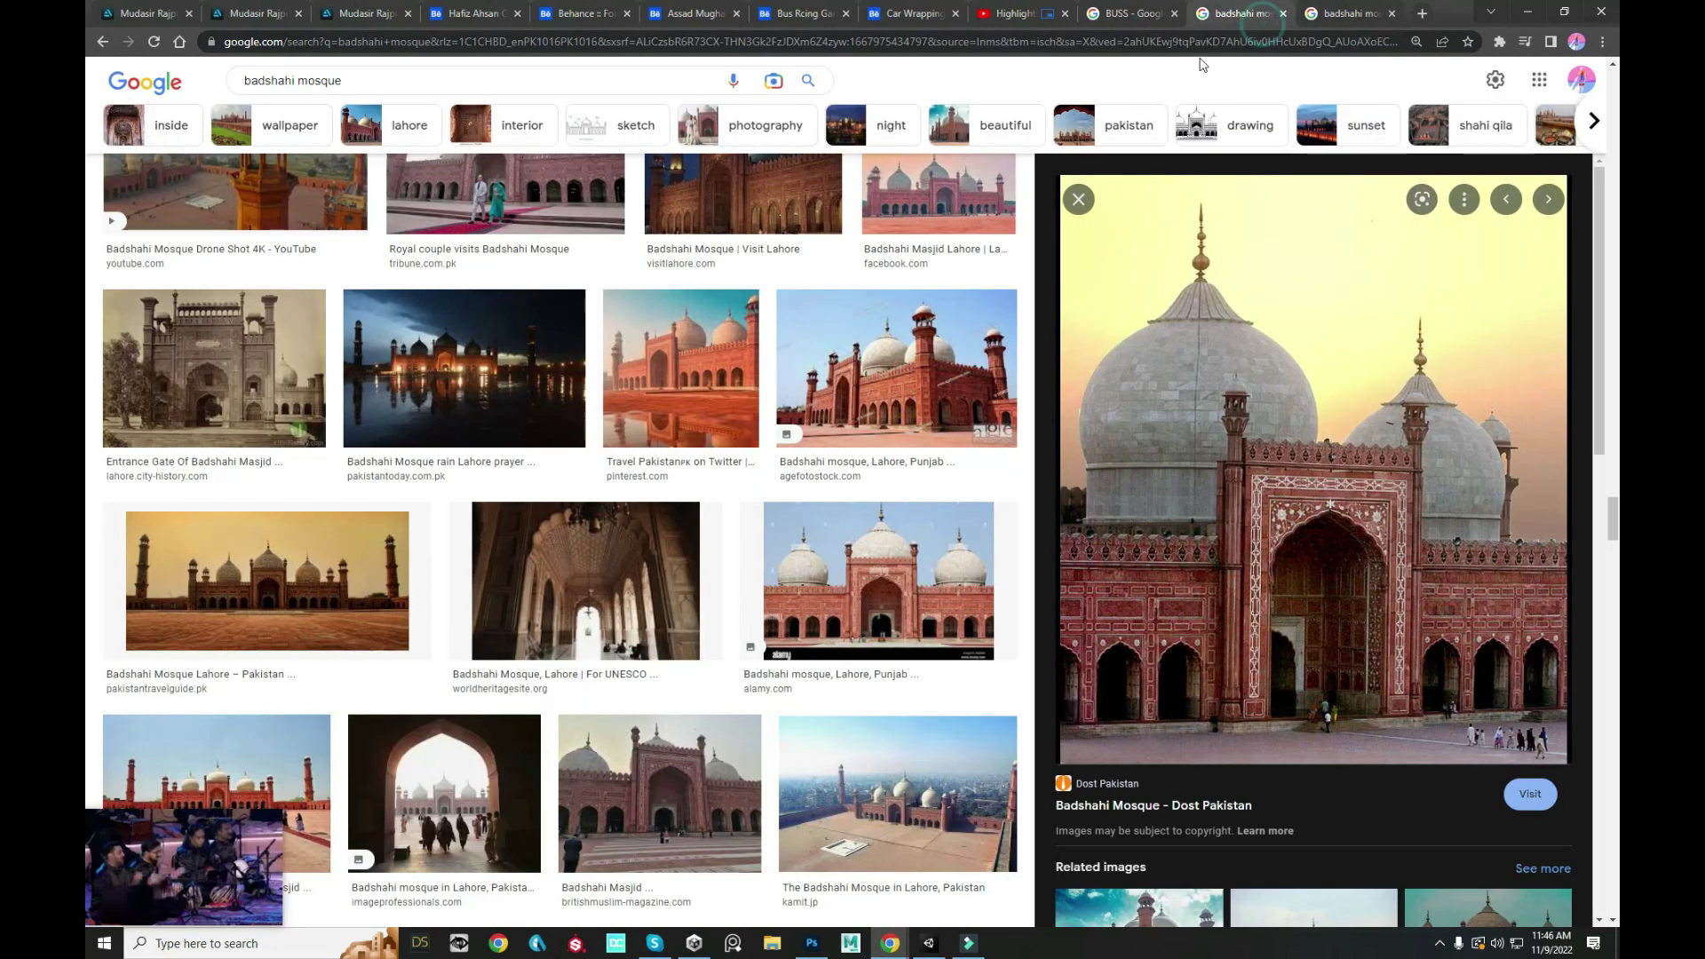
left_click(1526, 10)
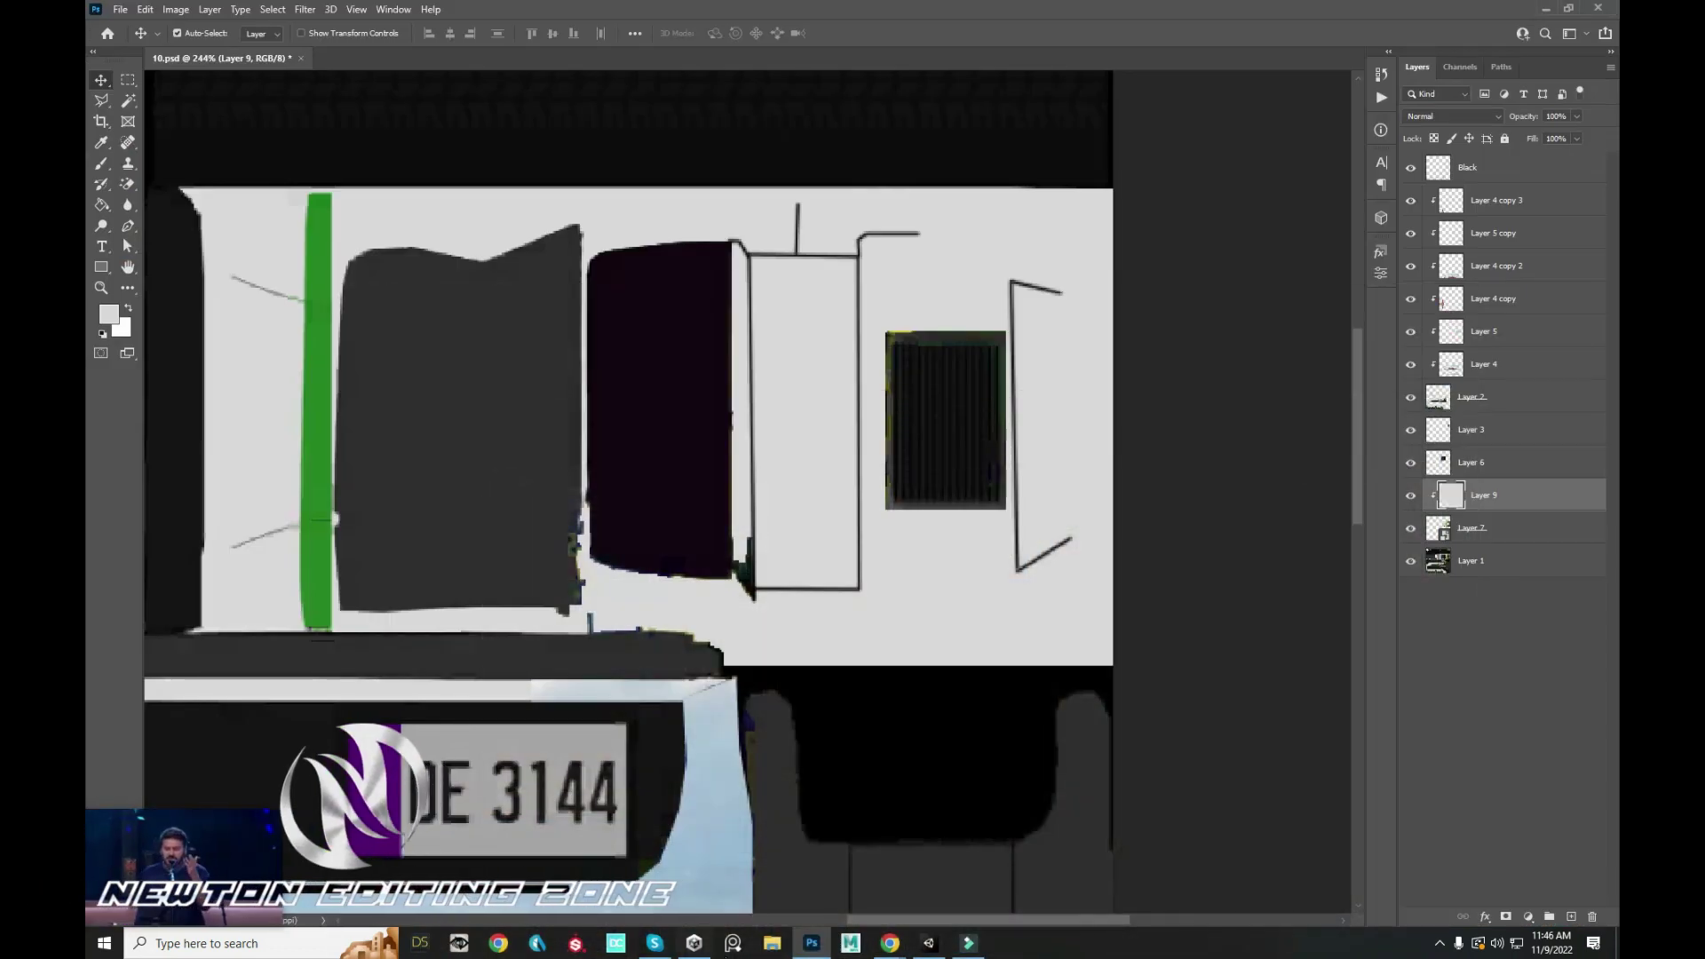
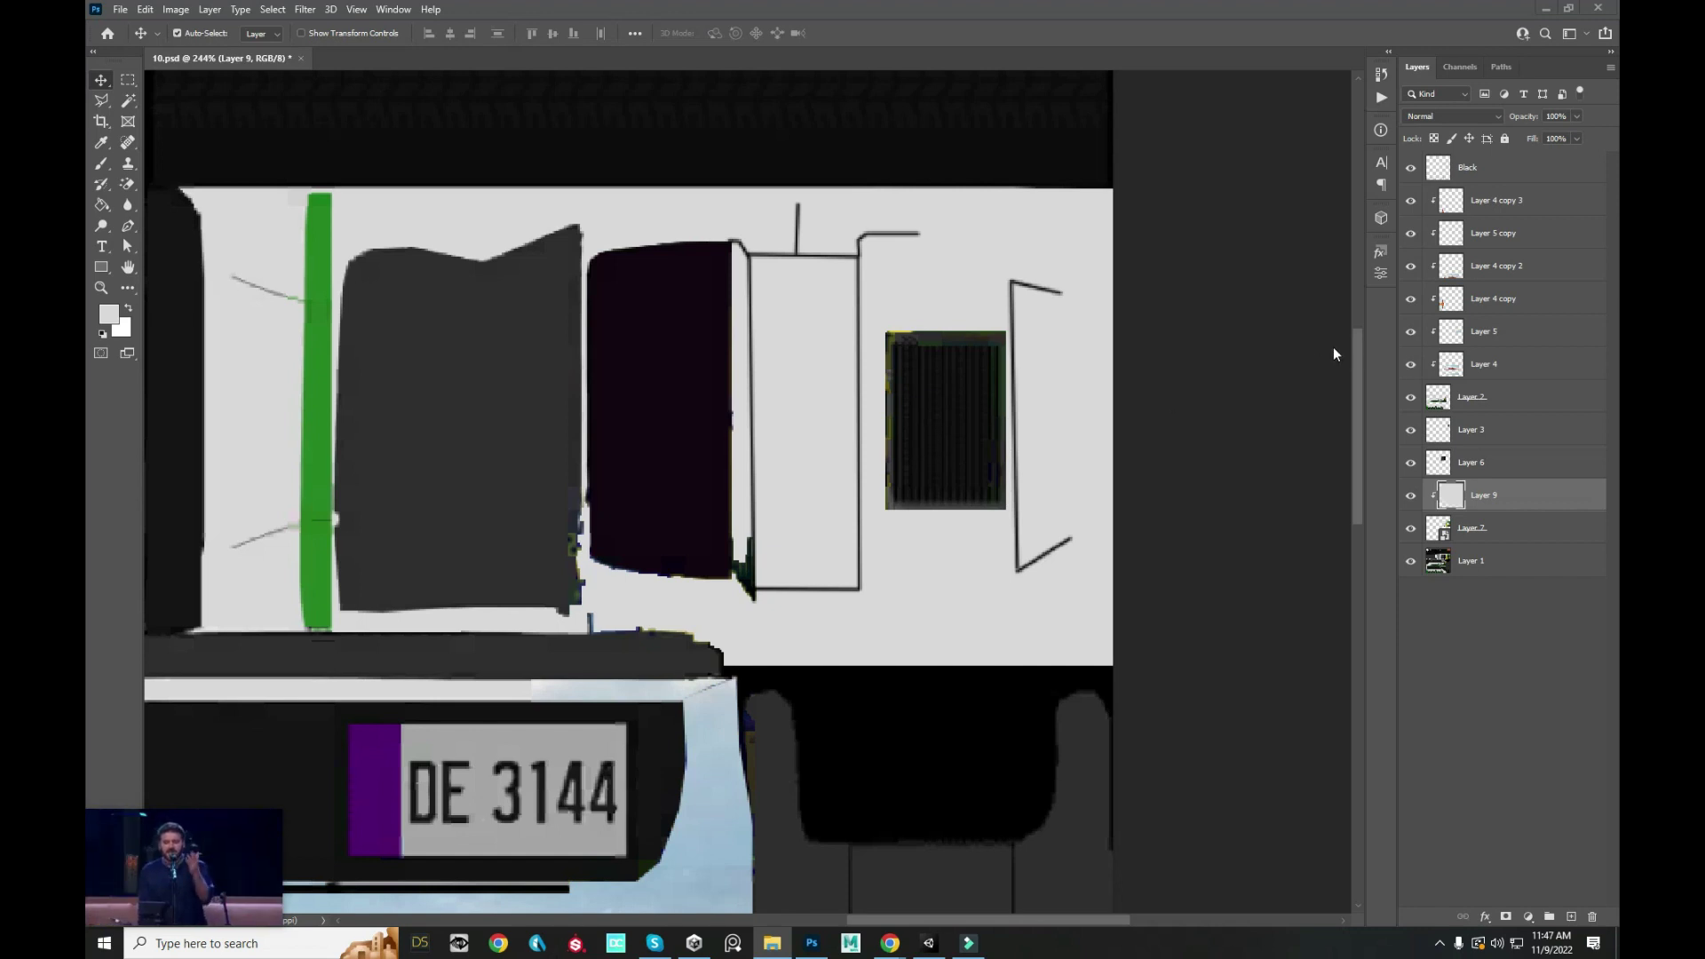
- Place the colourful gradient image onto the bus texture as a new layer
left_click_drag(1240, 320, 983, 495)
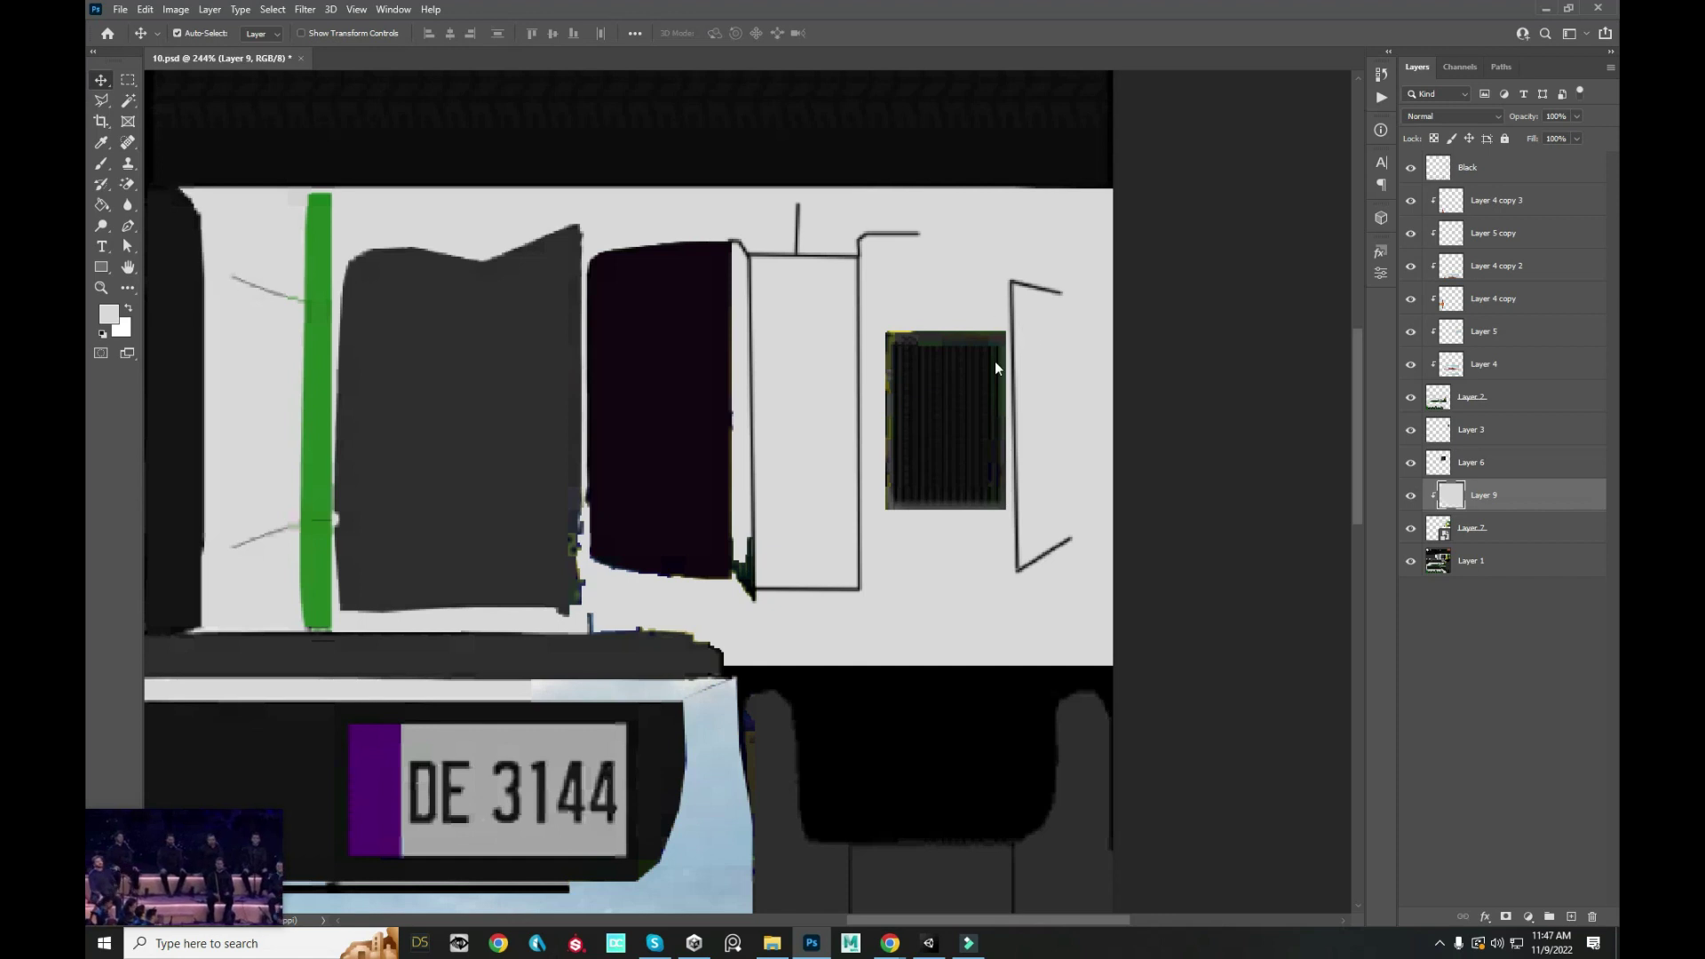
left_click_drag(994, 361, 995, 364)
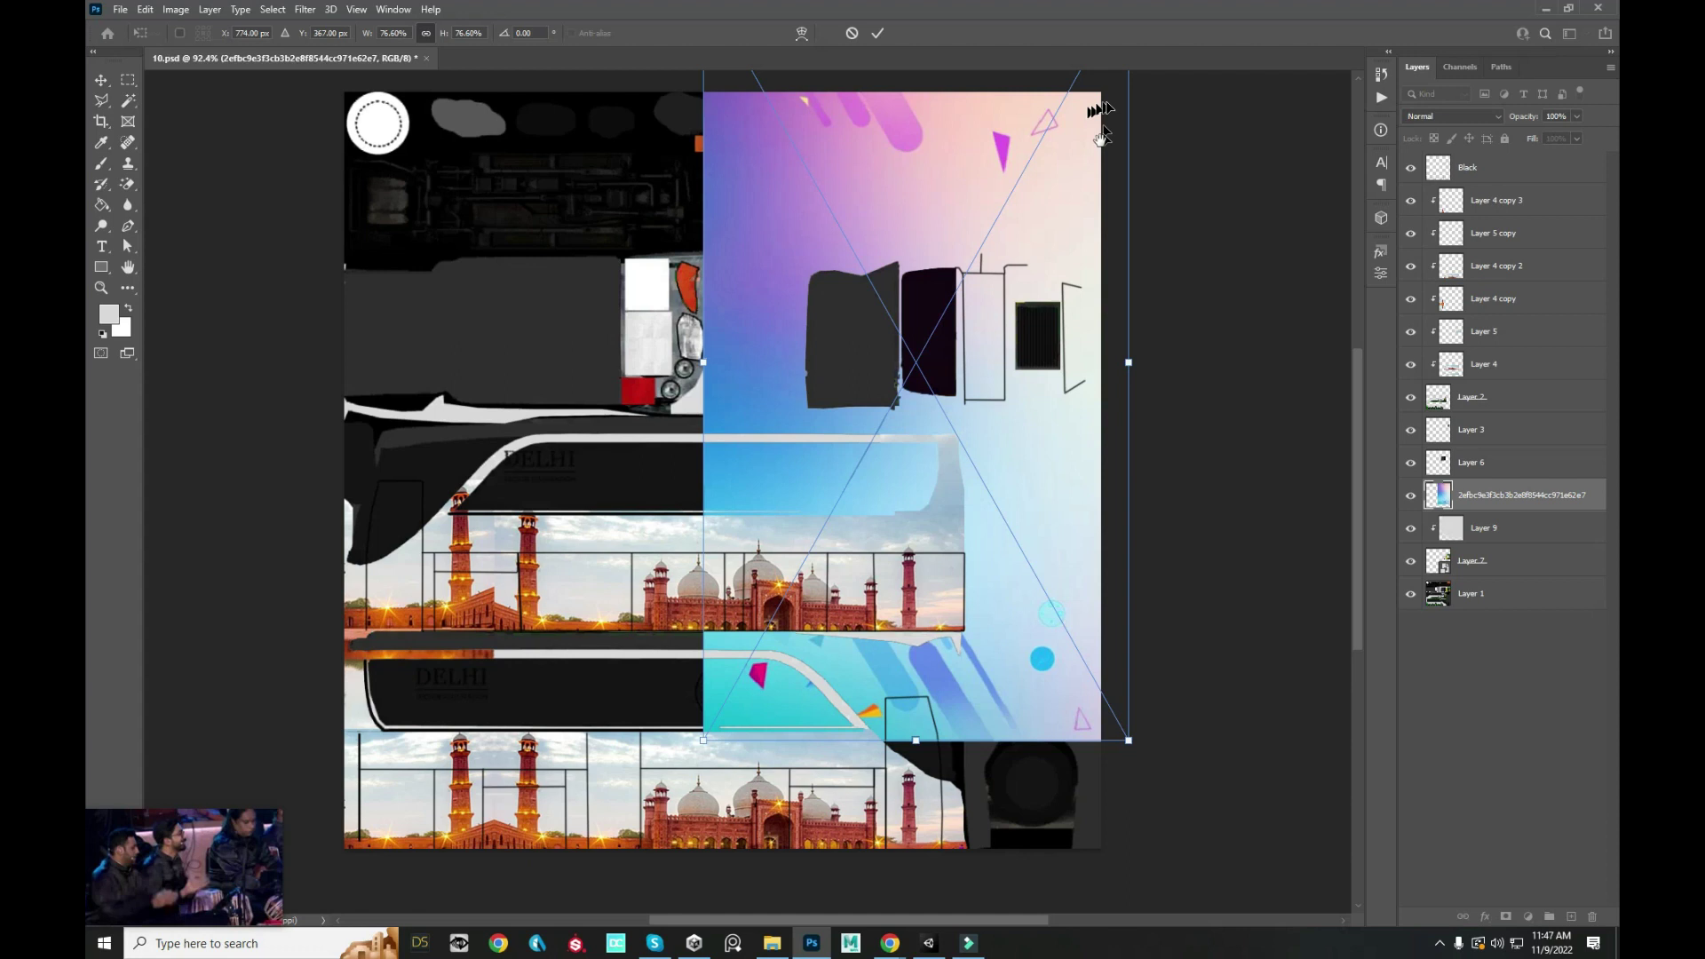
key("Return")
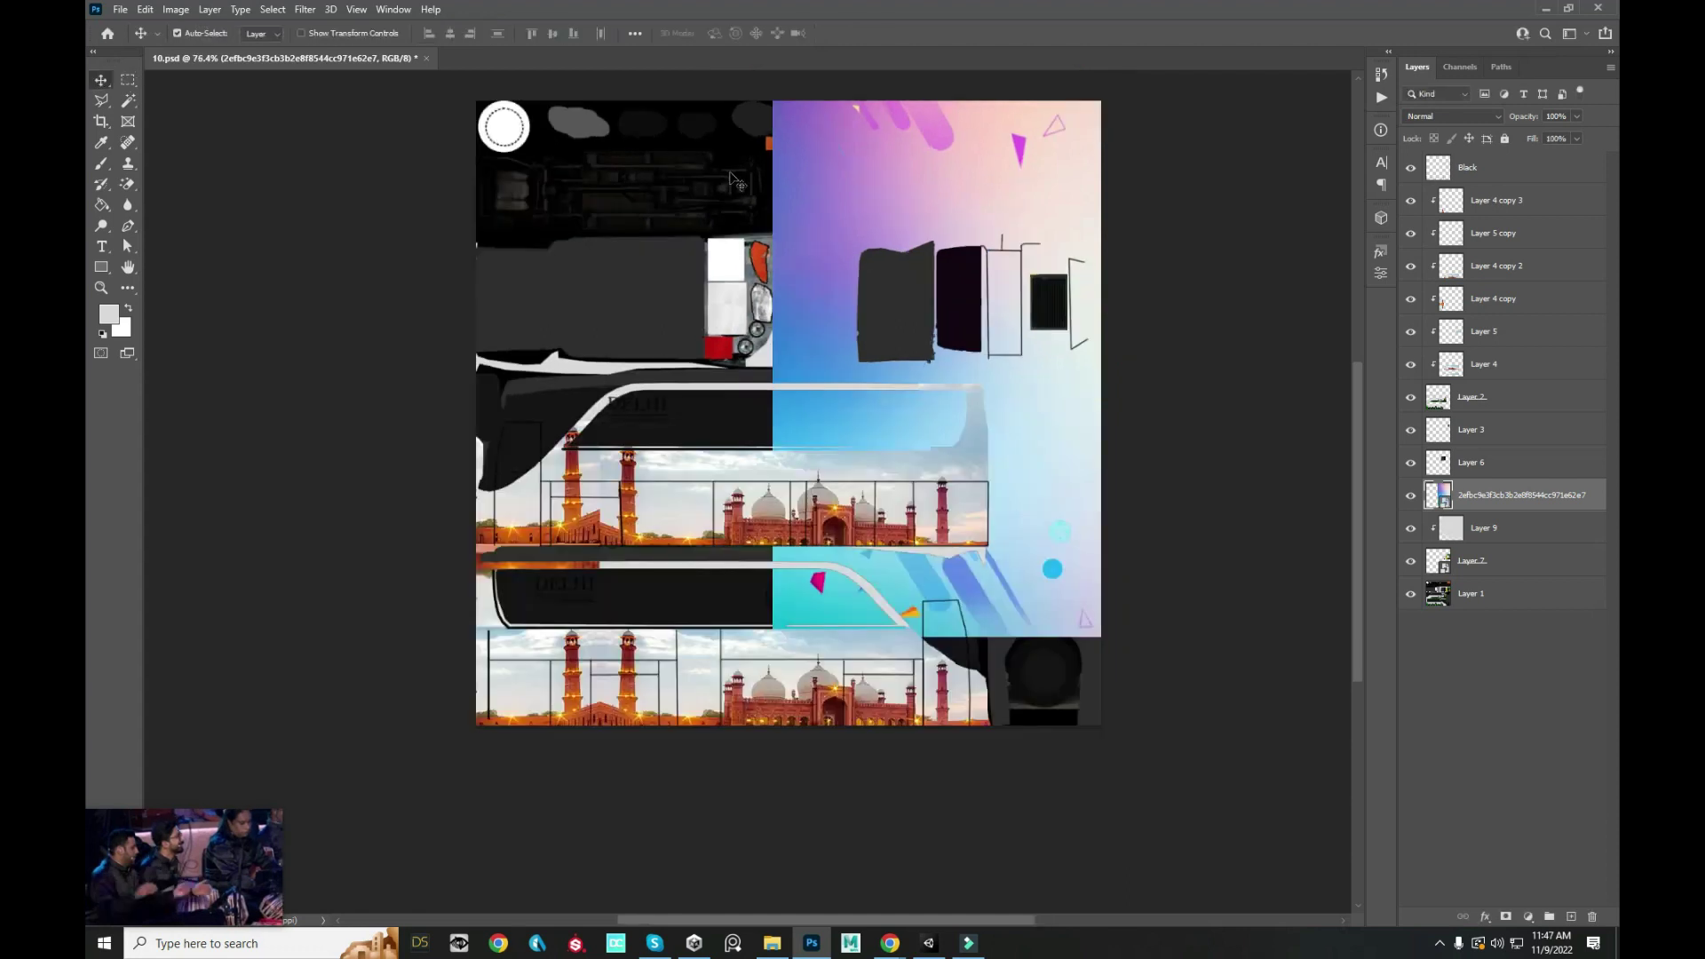
- Scale the gradient to about 38%, rotate it 90° and move it onto the upper-right white panel
key("ctrl+t")
scroll(899, 216, "down", 3)
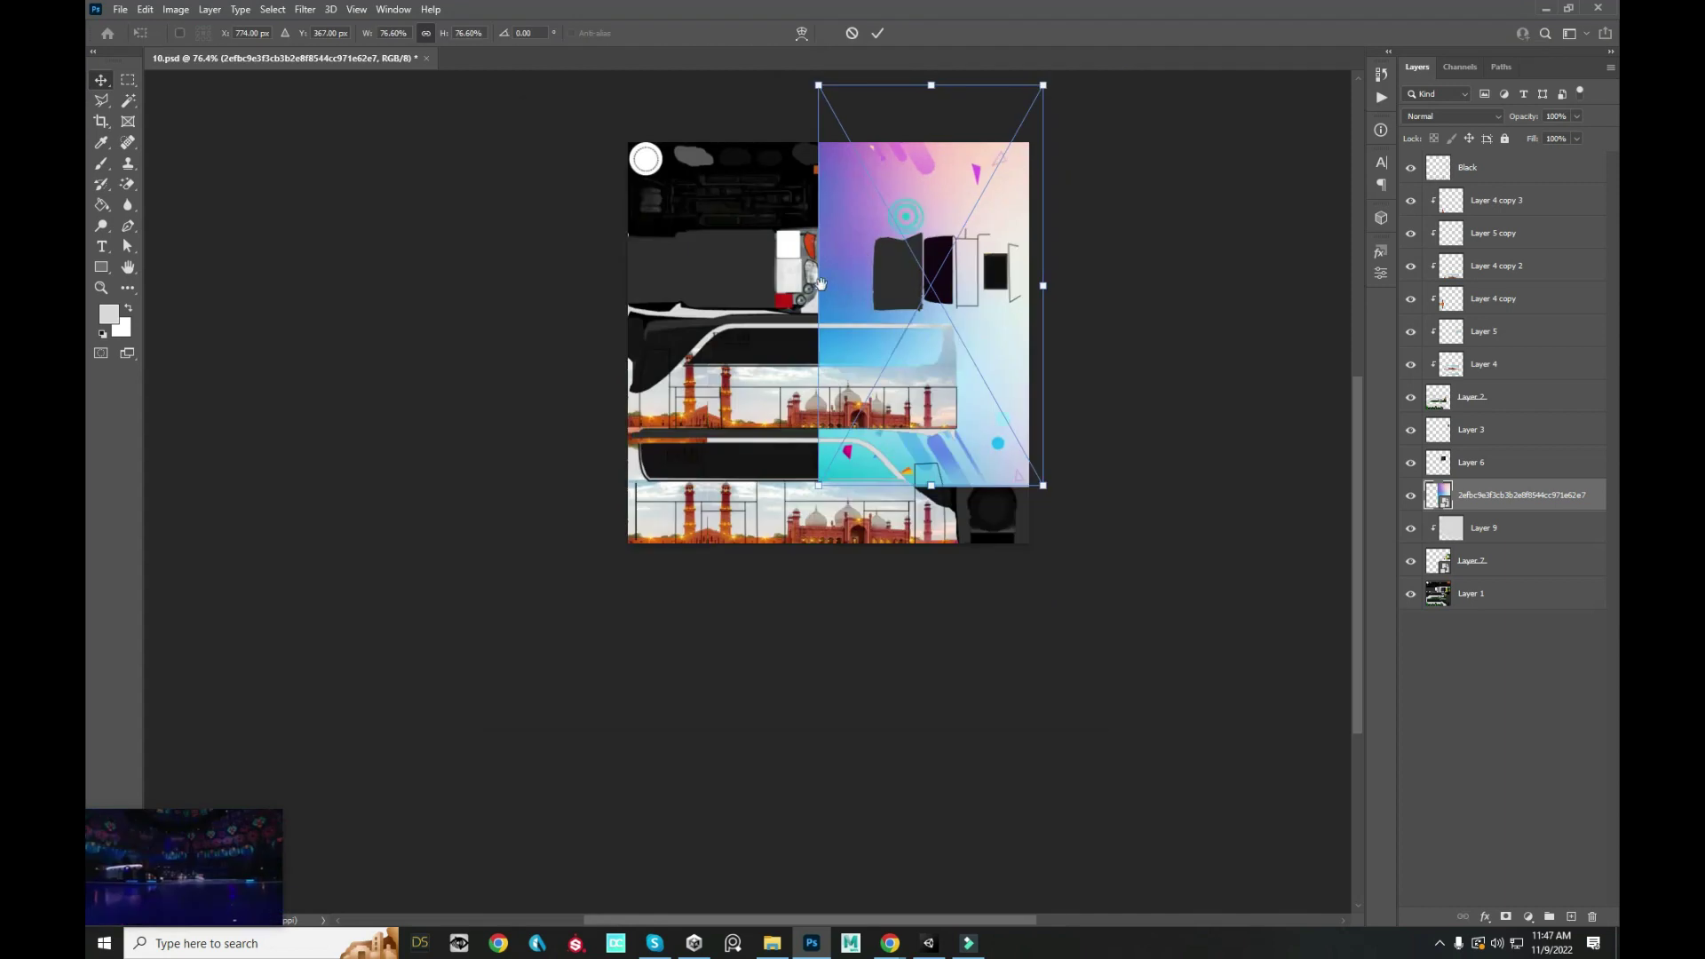
left_click_drag(1070, 87, 1049, 105)
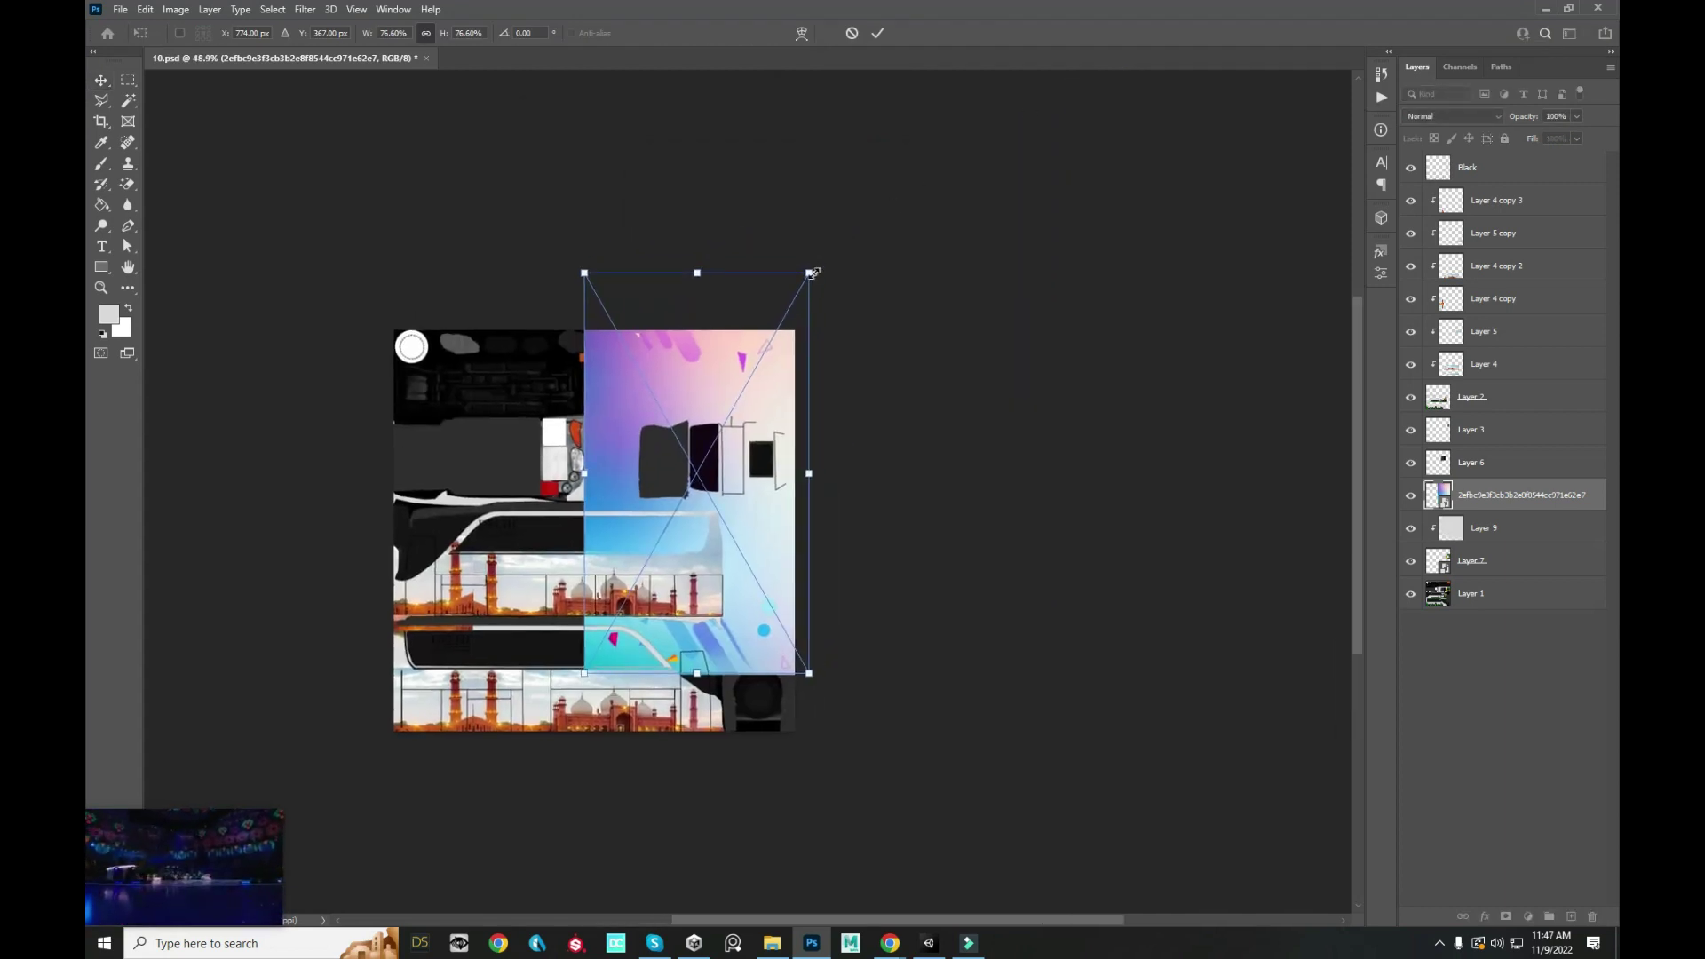
left_click_drag(811, 273, 656, 570)
left_click_drag(713, 522, 767, 662)
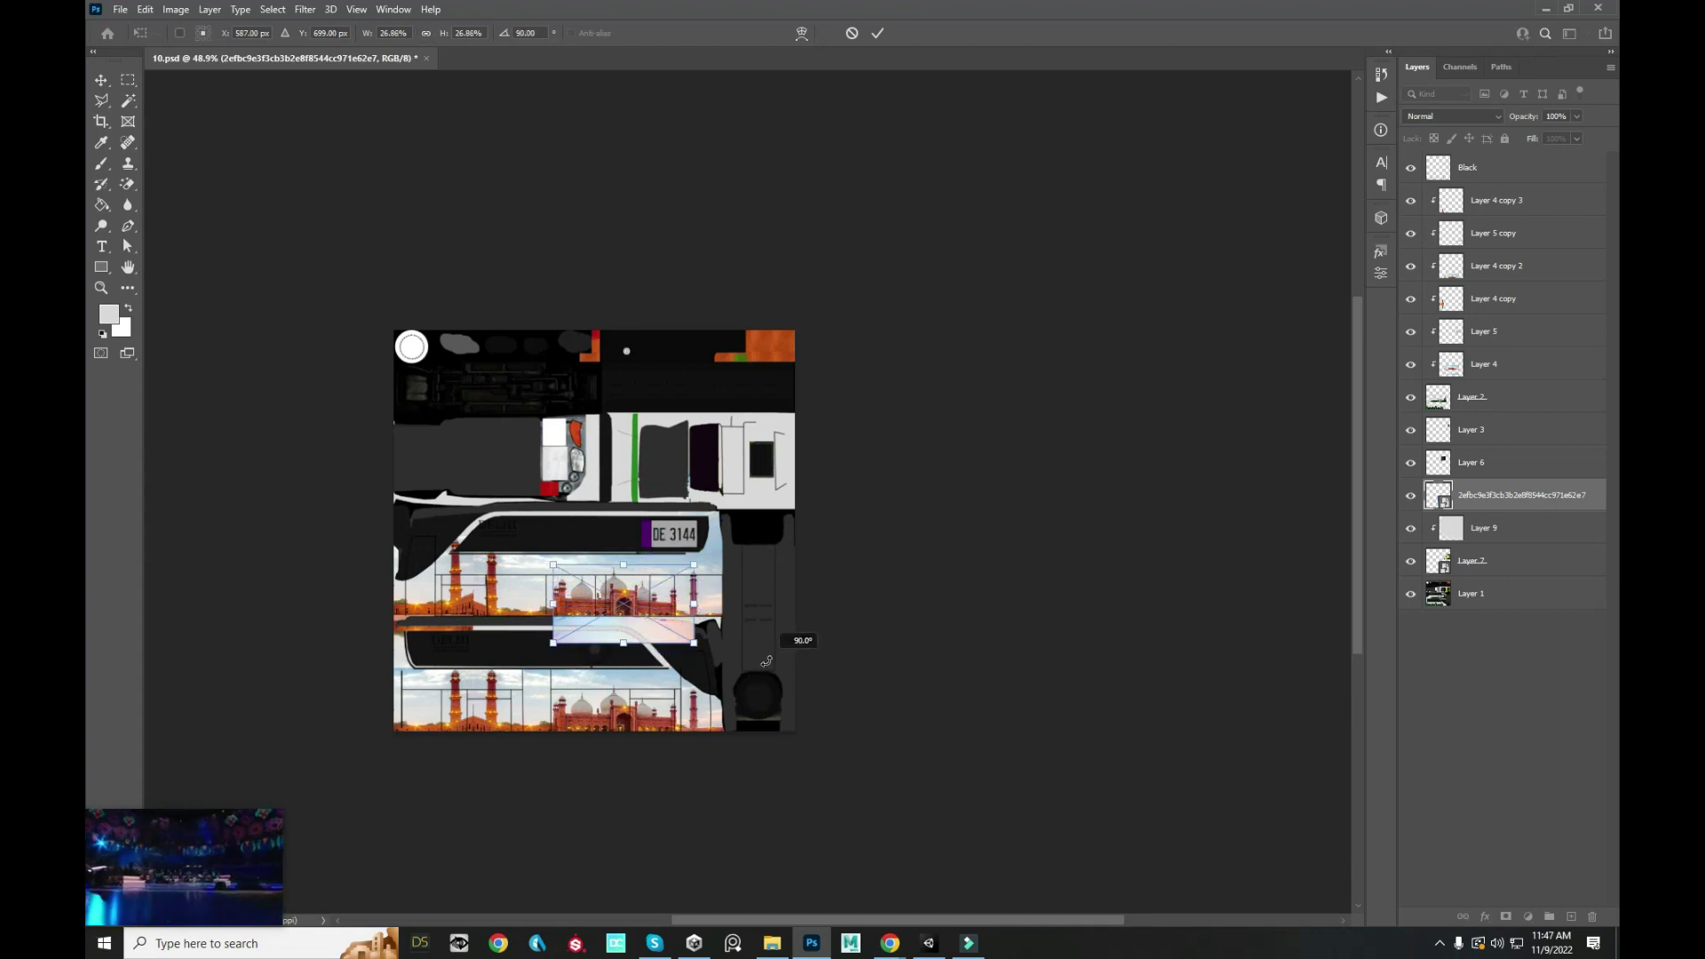
left_click_drag(652, 601, 736, 477)
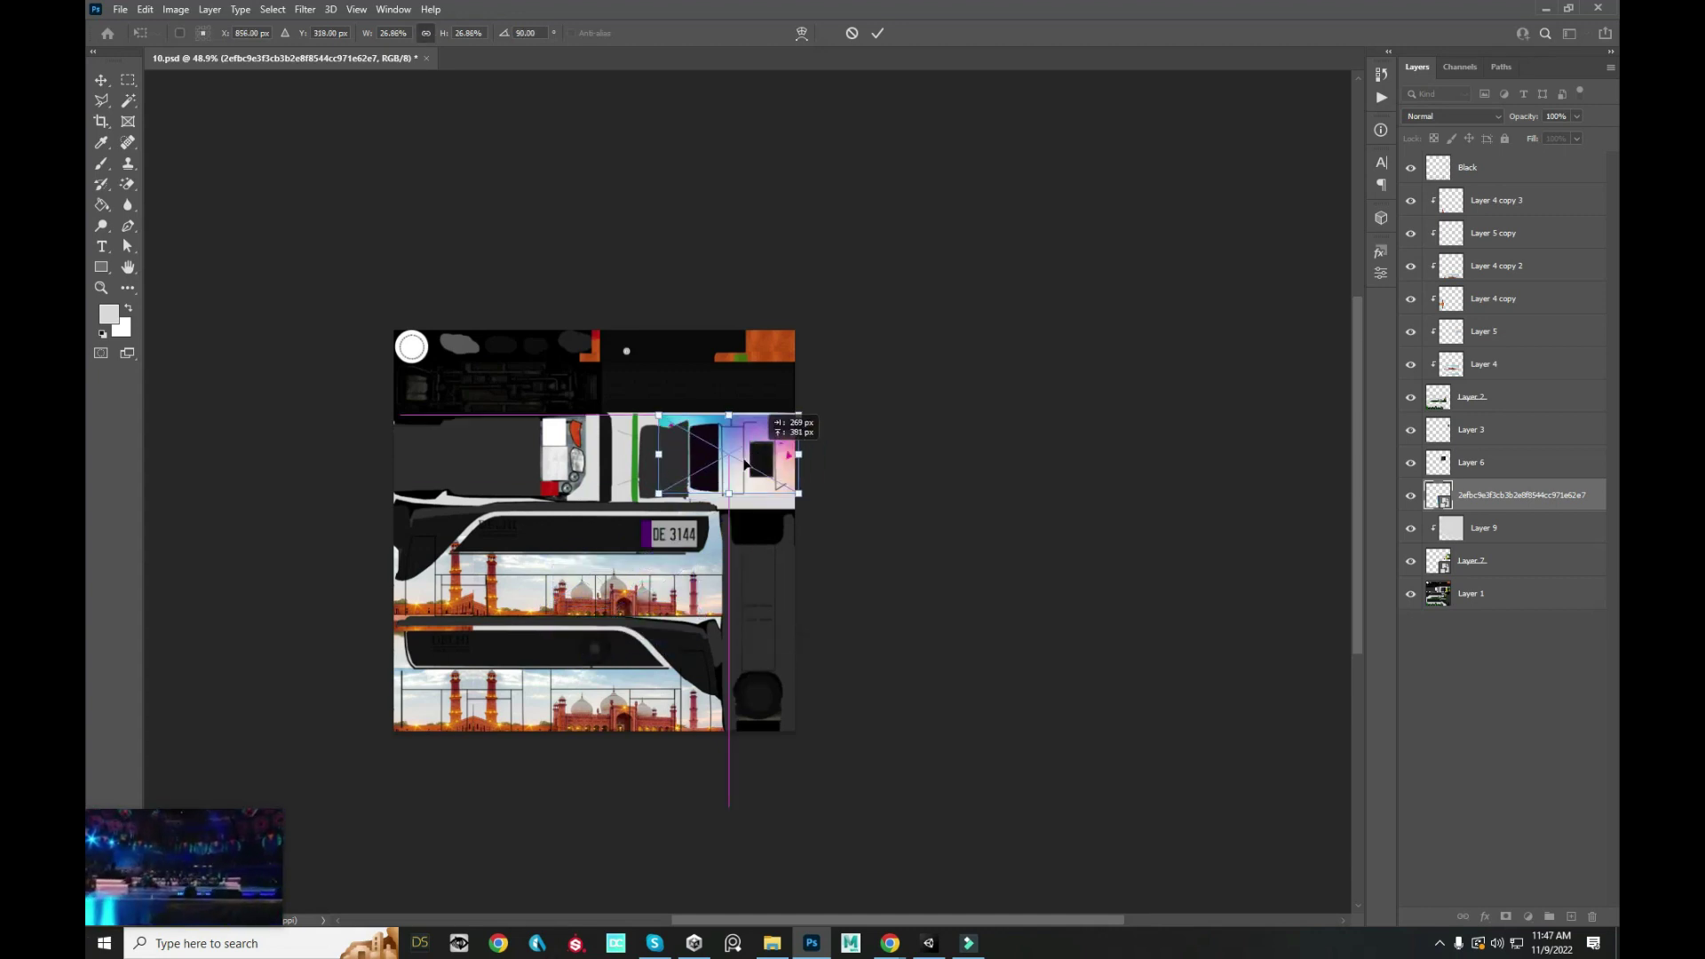
- Stretch the gradient to the panel's top, right and bottom edges, aligned with the green stripe
scroll(736, 477, "up", 2)
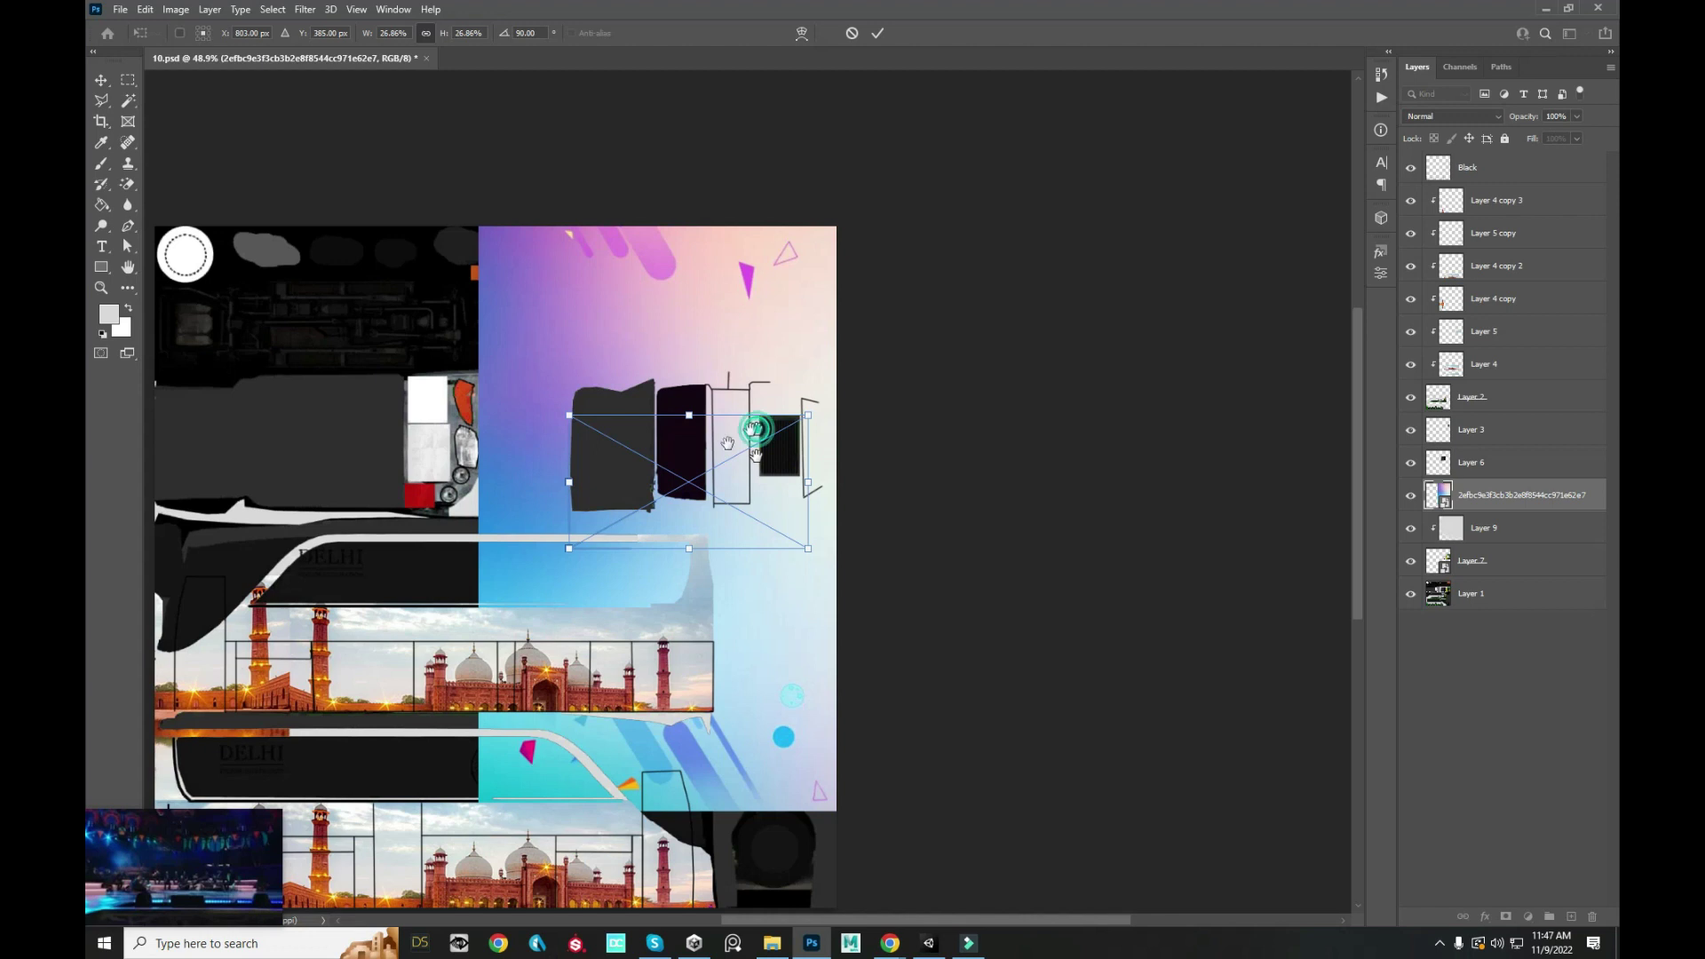
scroll(710, 454, "up", 3)
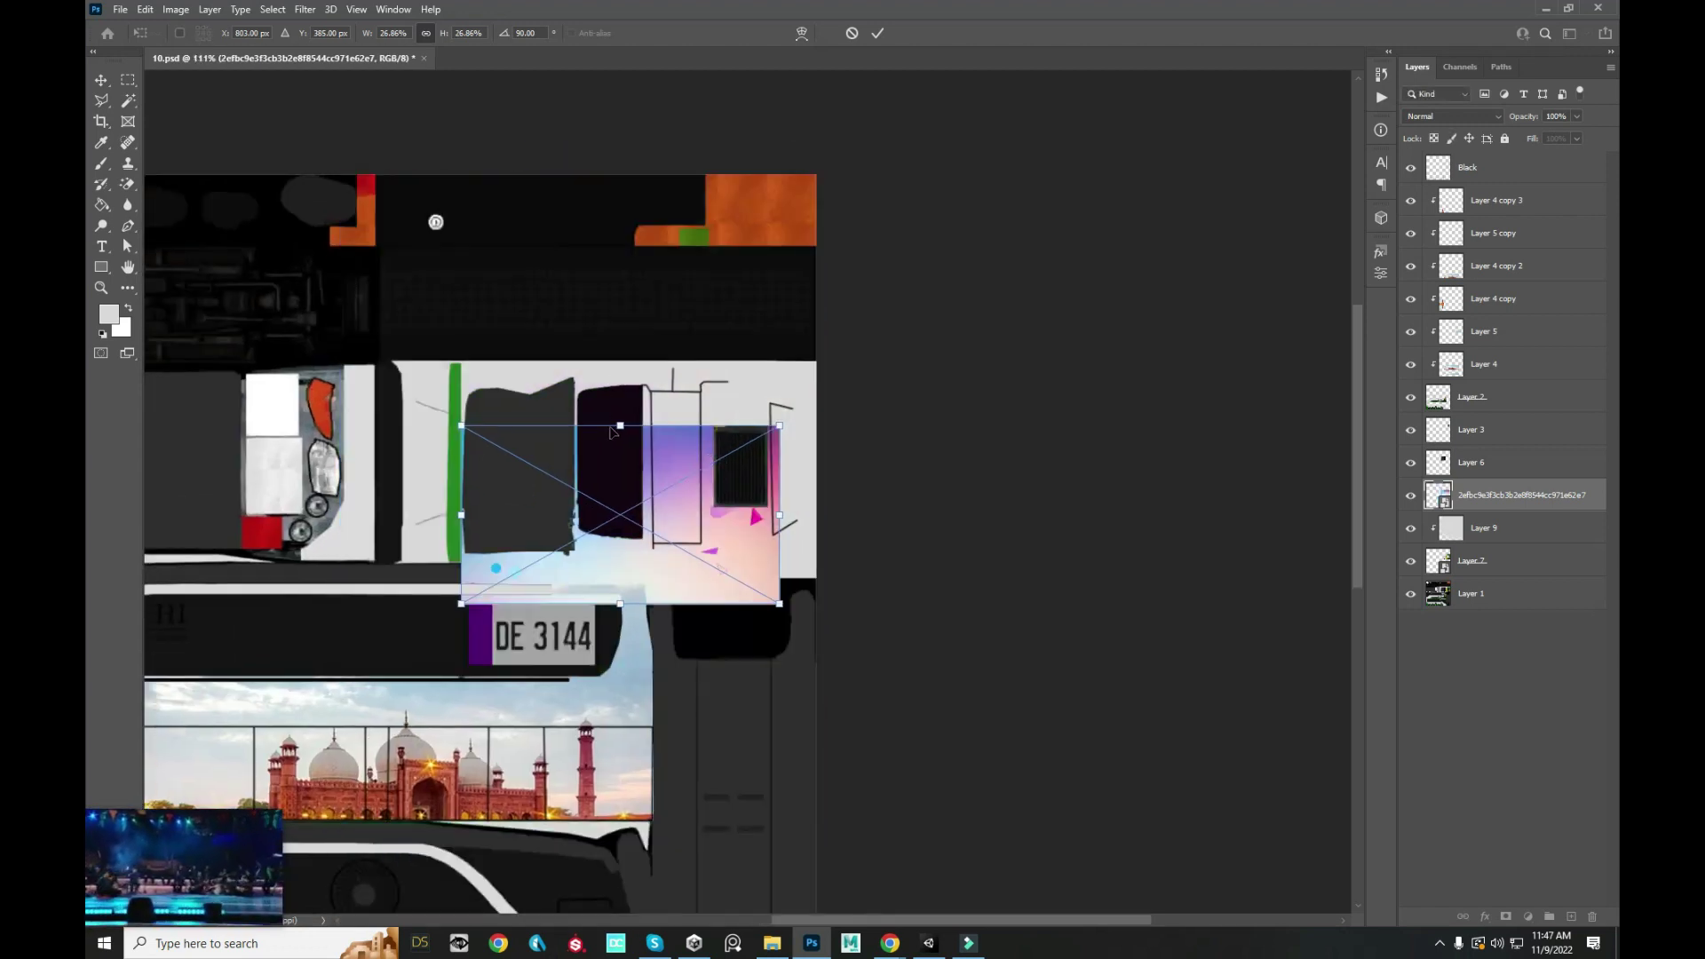
left_click_drag(620, 426, 620, 361)
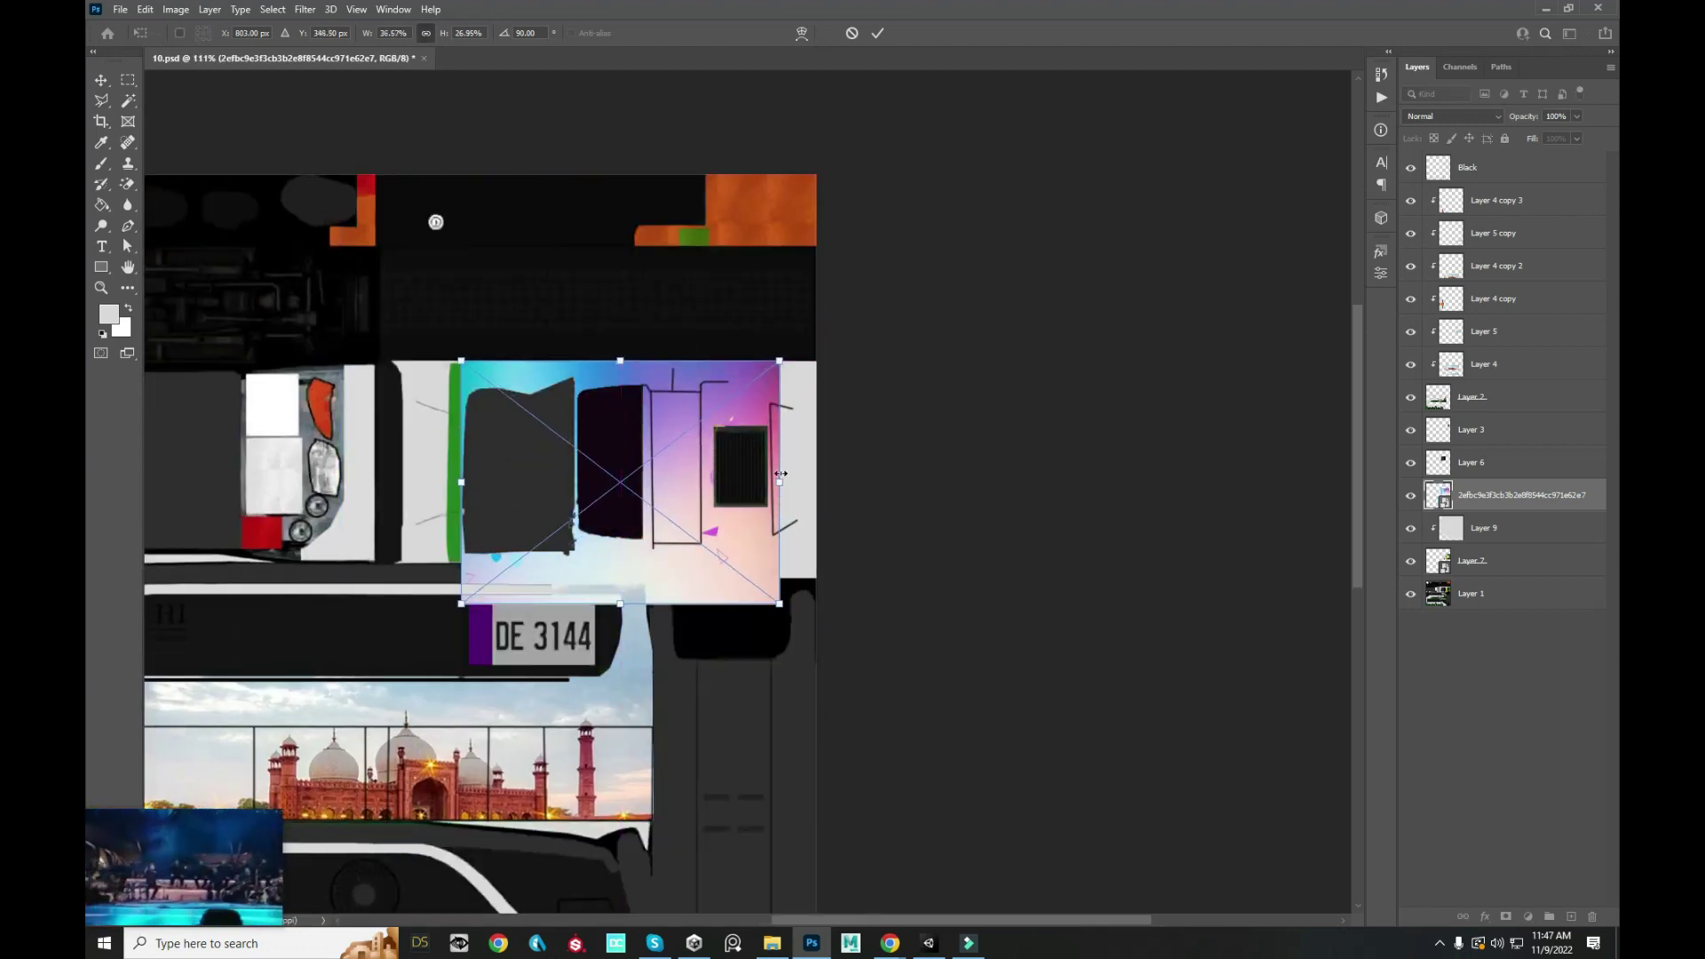
left_click_drag(781, 473, 819, 469)
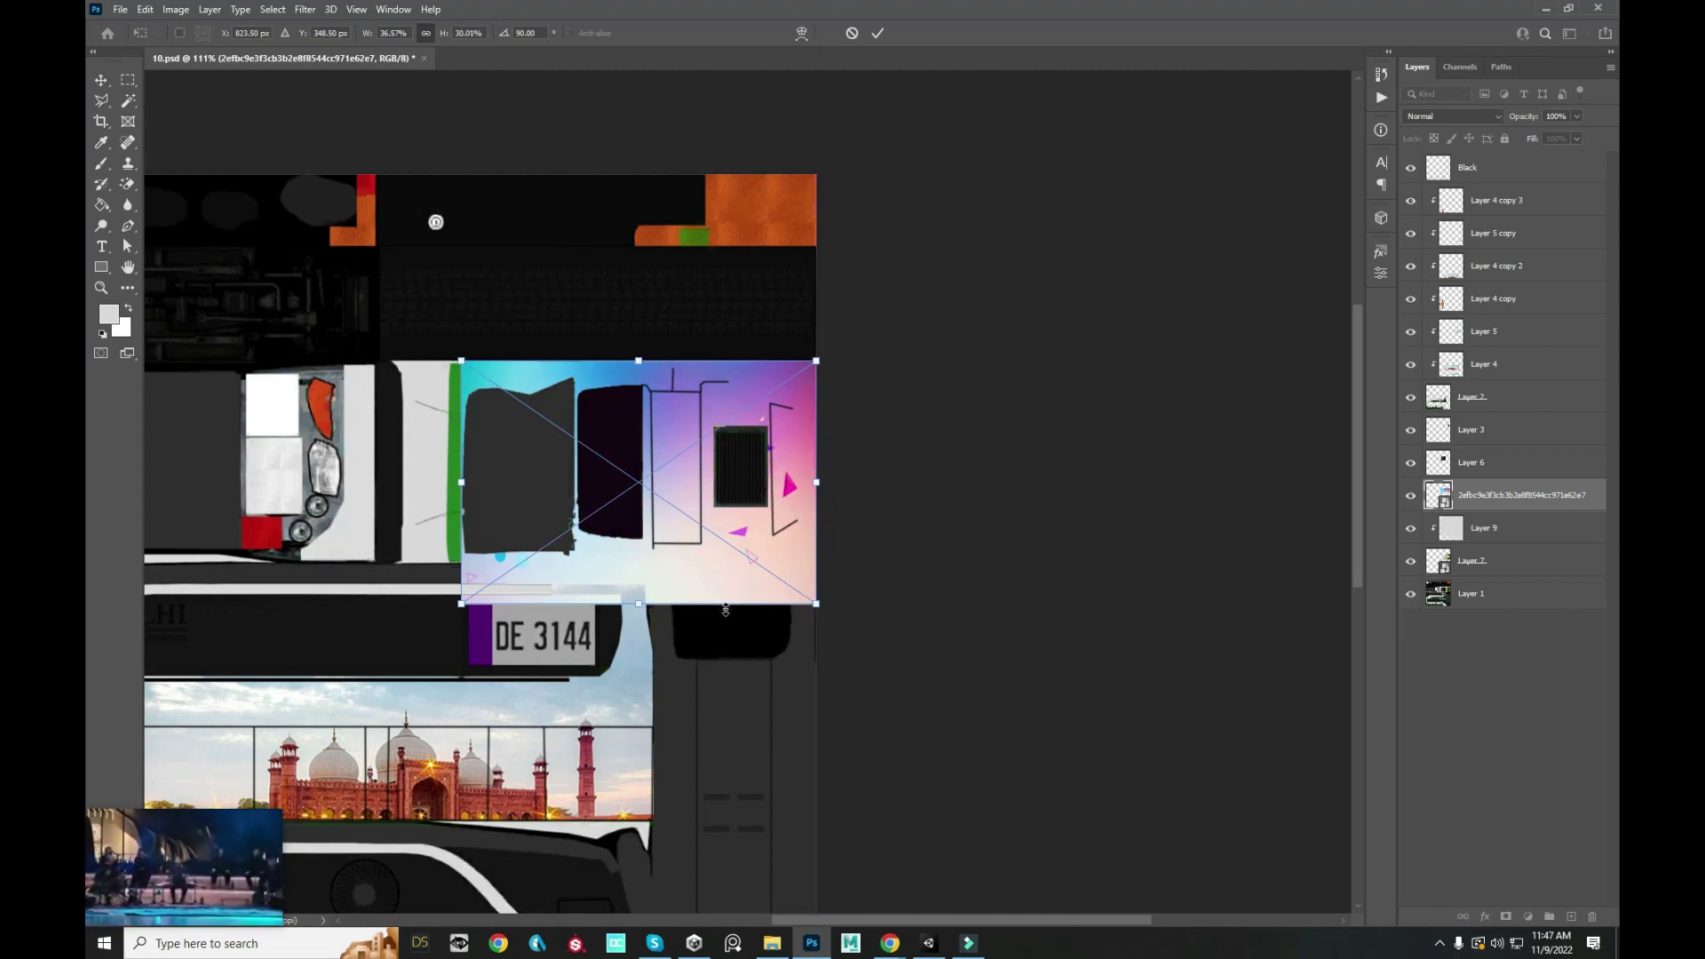
left_click_drag(725, 611, 736, 582)
left_click_drag(459, 471, 453, 472)
key("Return")
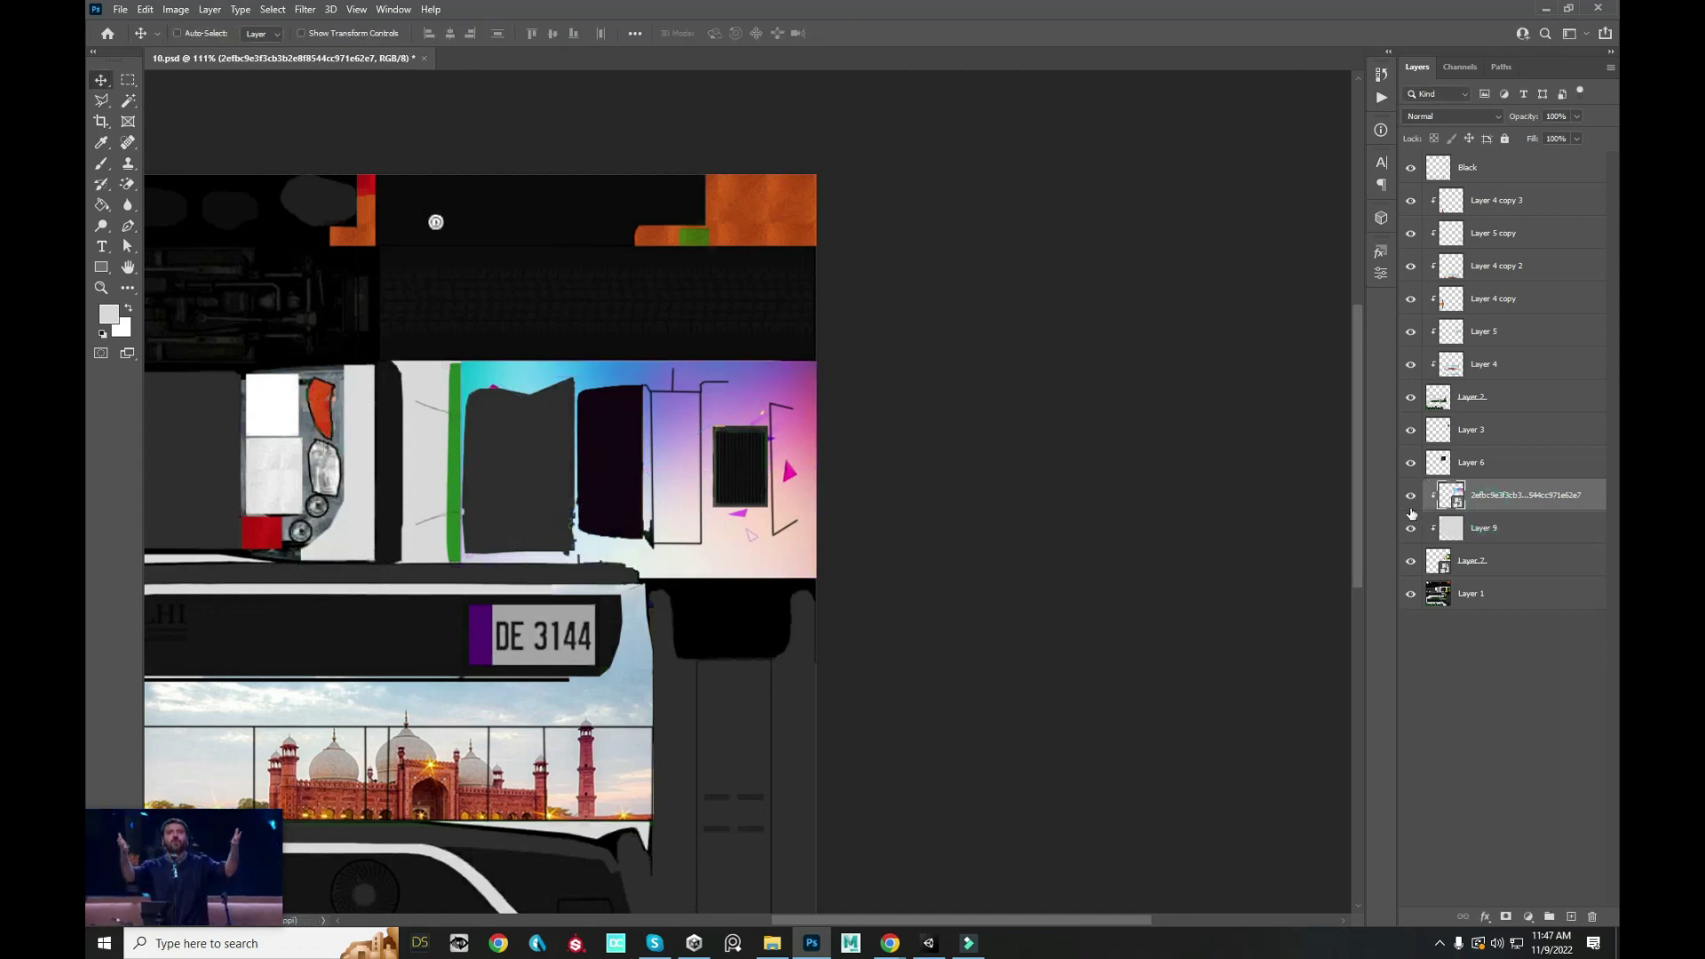
key("alt+Tab")
key("alt+Tab")
key("alt+Tab")
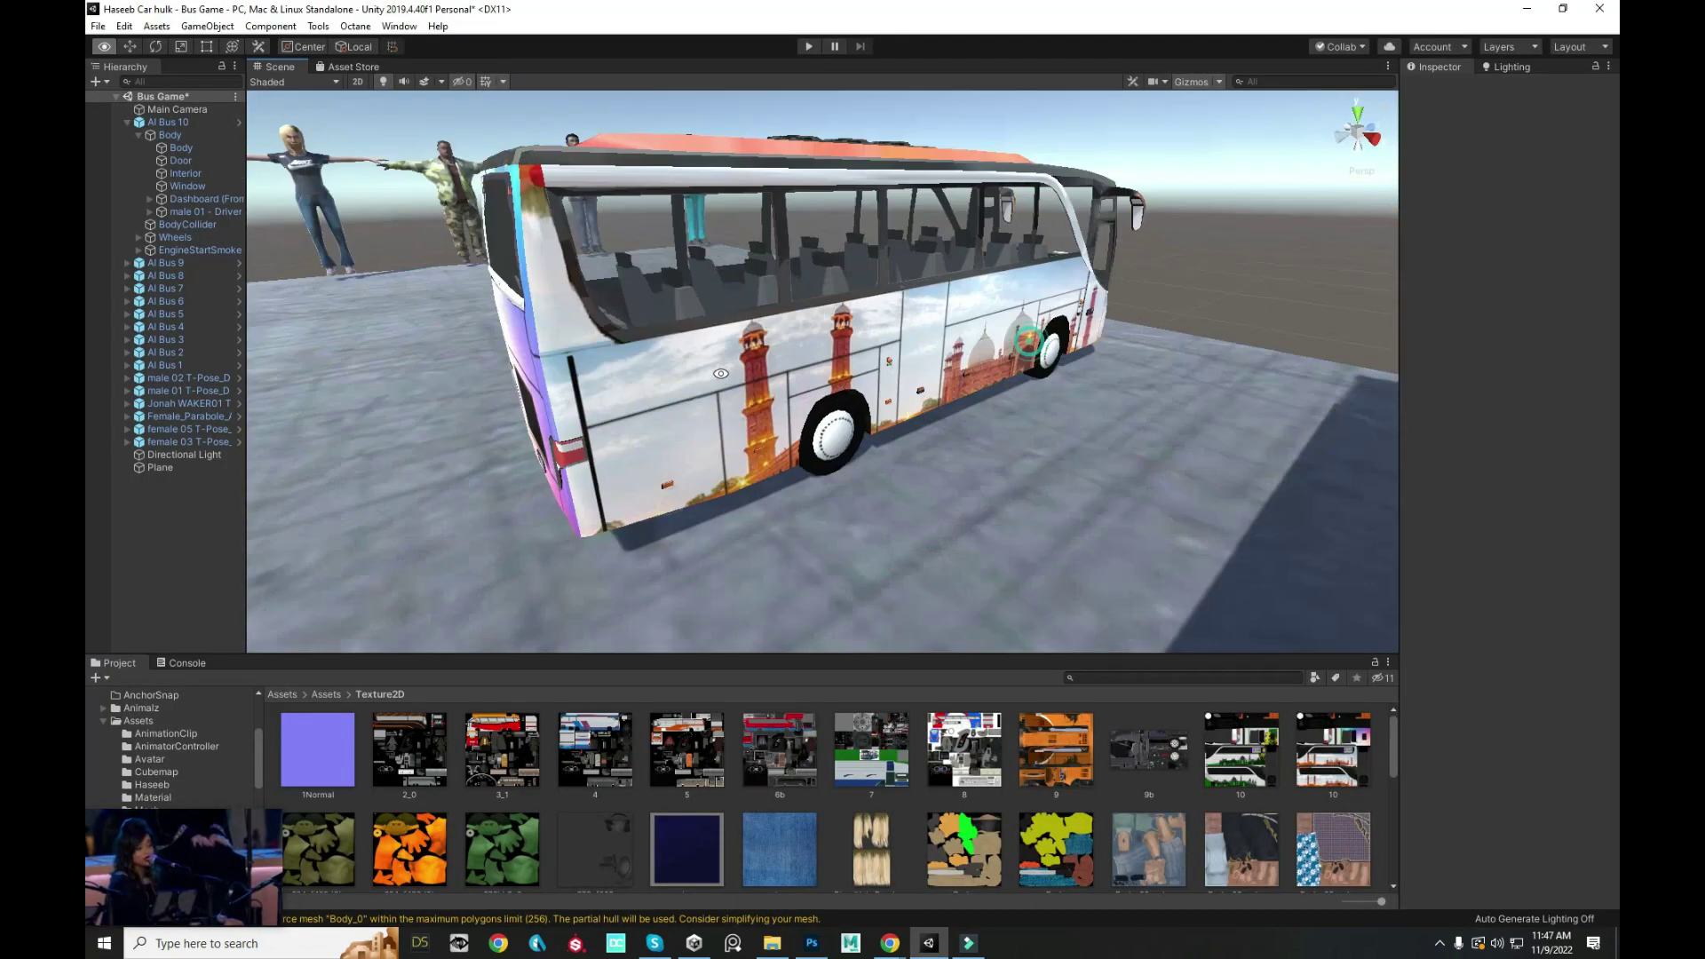
- Orbit the Unity Scene view behind and then beside the white bus to view the gradient
left_click_drag(1220, 367, 583, 316)
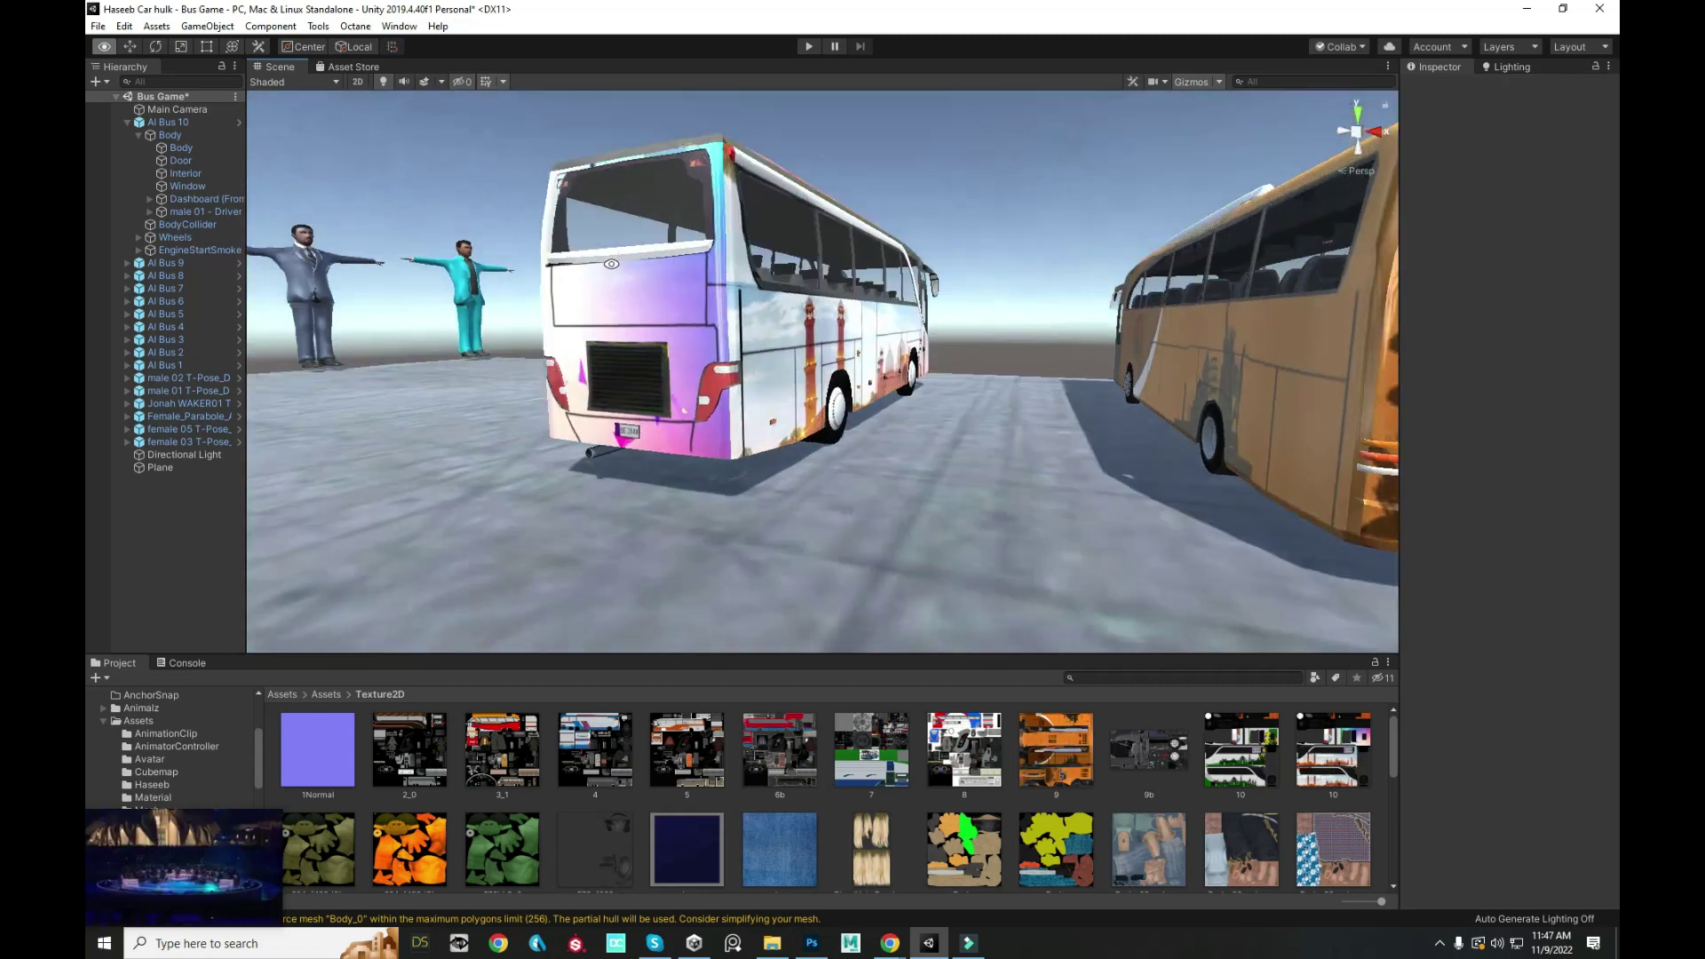
mouse_move(916, 347)
left_mouse_down()
mouse_move(702, 283)
mouse_move(660, 200)
left_mouse_up()
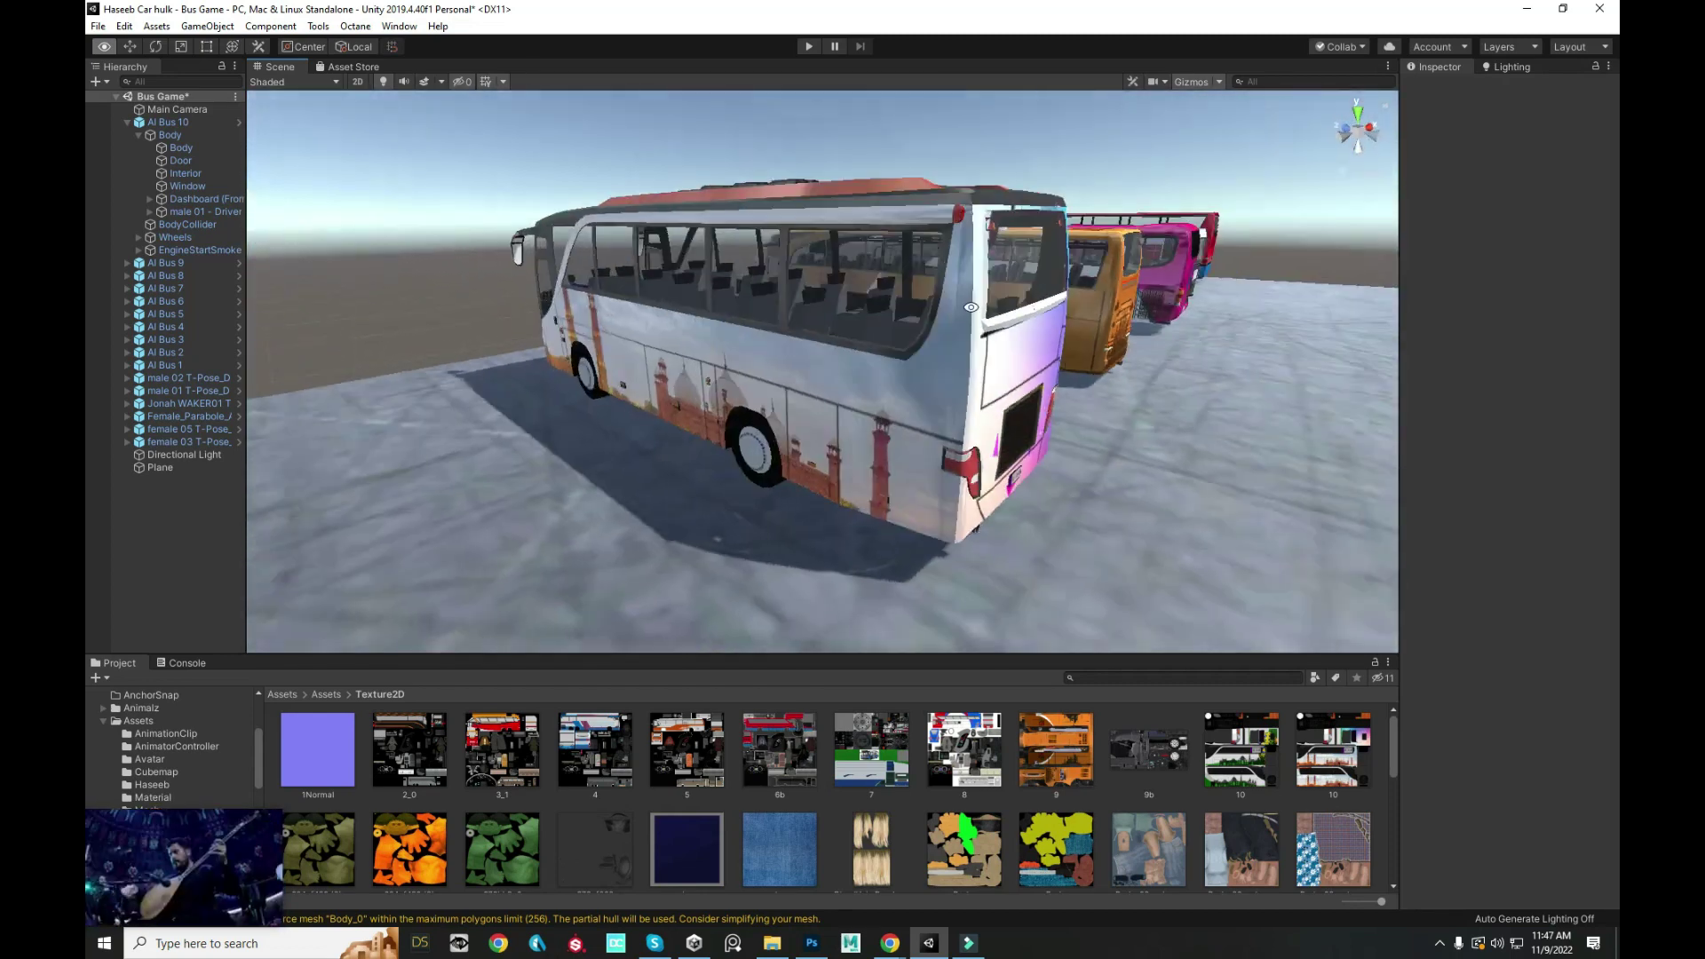
mouse_move(660, 201)
left_mouse_down()
mouse_move(1229, 304)
mouse_move(418, 342)
mouse_move(1012, 315)
mouse_move(467, 321)
mouse_move(710, 307)
mouse_move(926, 264)
left_mouse_up()
- Paste the LAZIER RACING logo at about 9% size onto the upper mosque strip
key("alt+Tab")
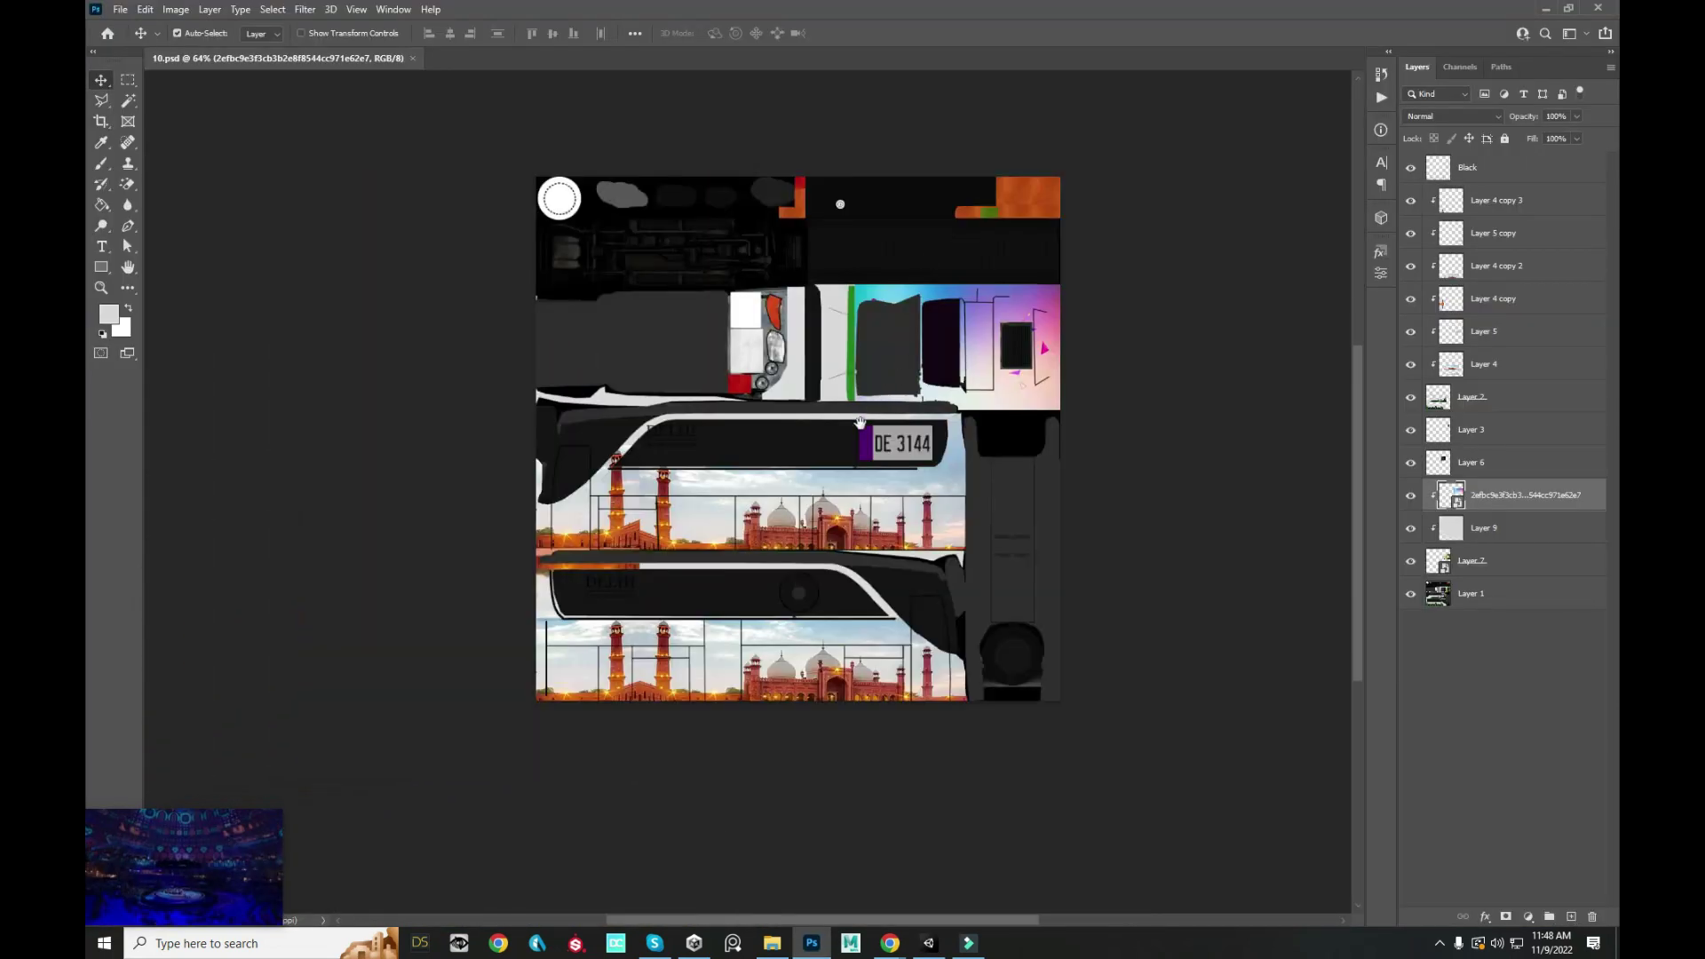
scroll(860, 423, "up", 3)
left_click_drag(859, 447, 860, 457)
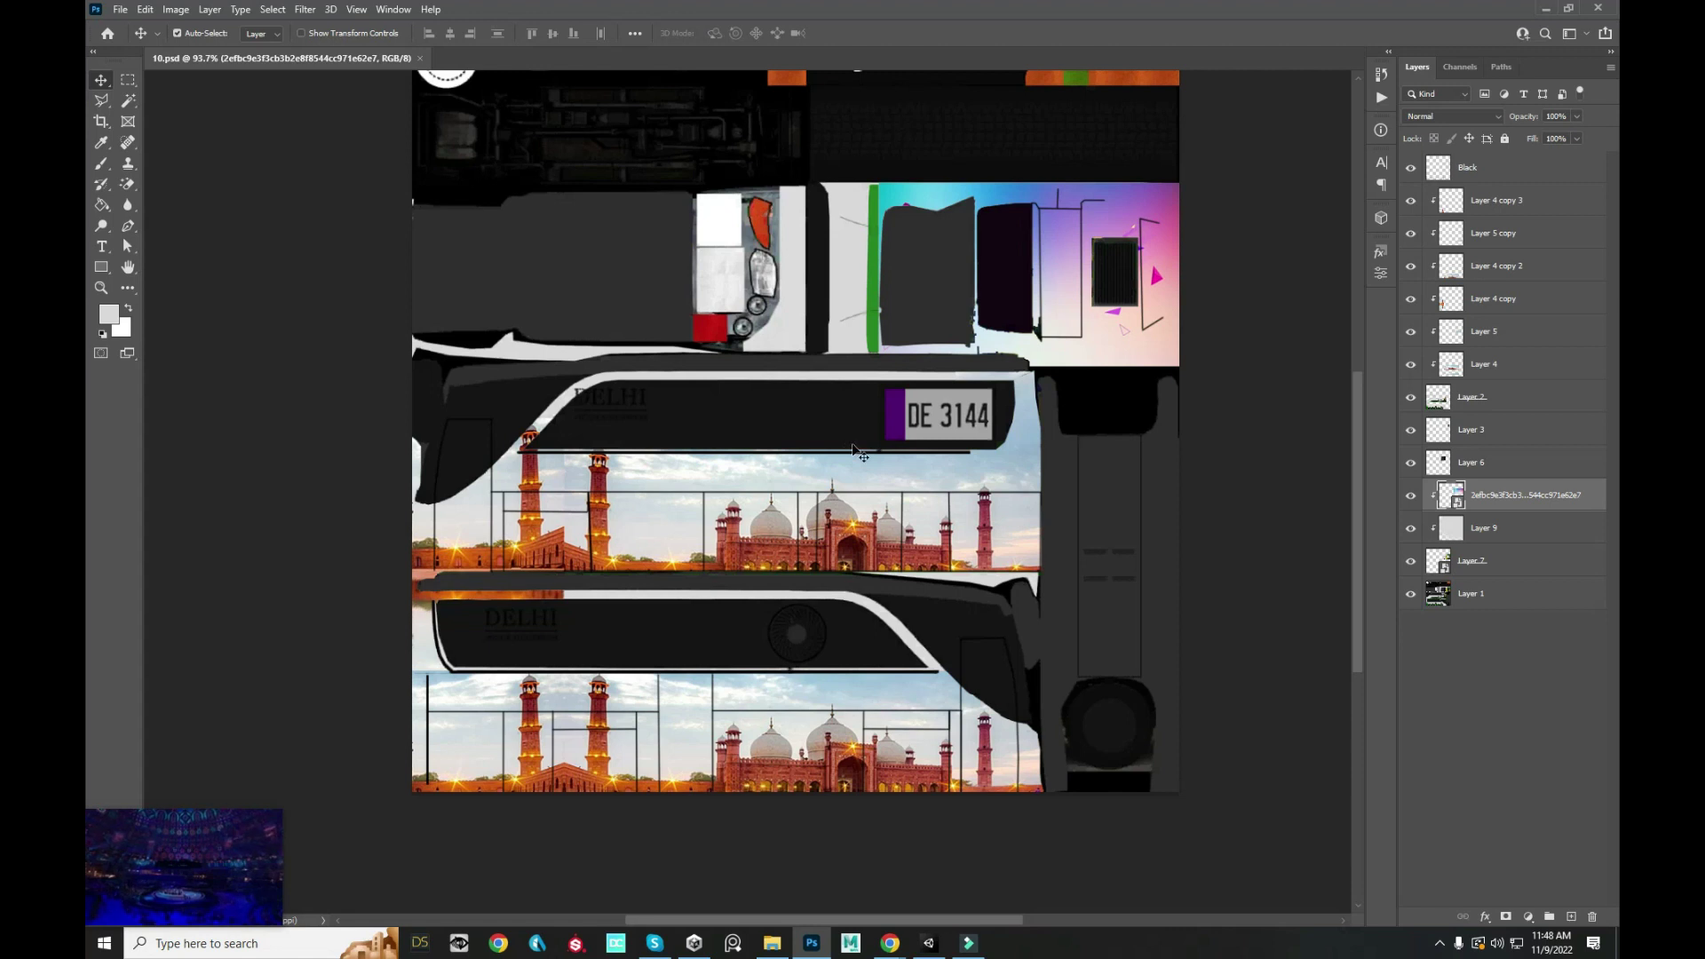
mouse_move(183, 866)
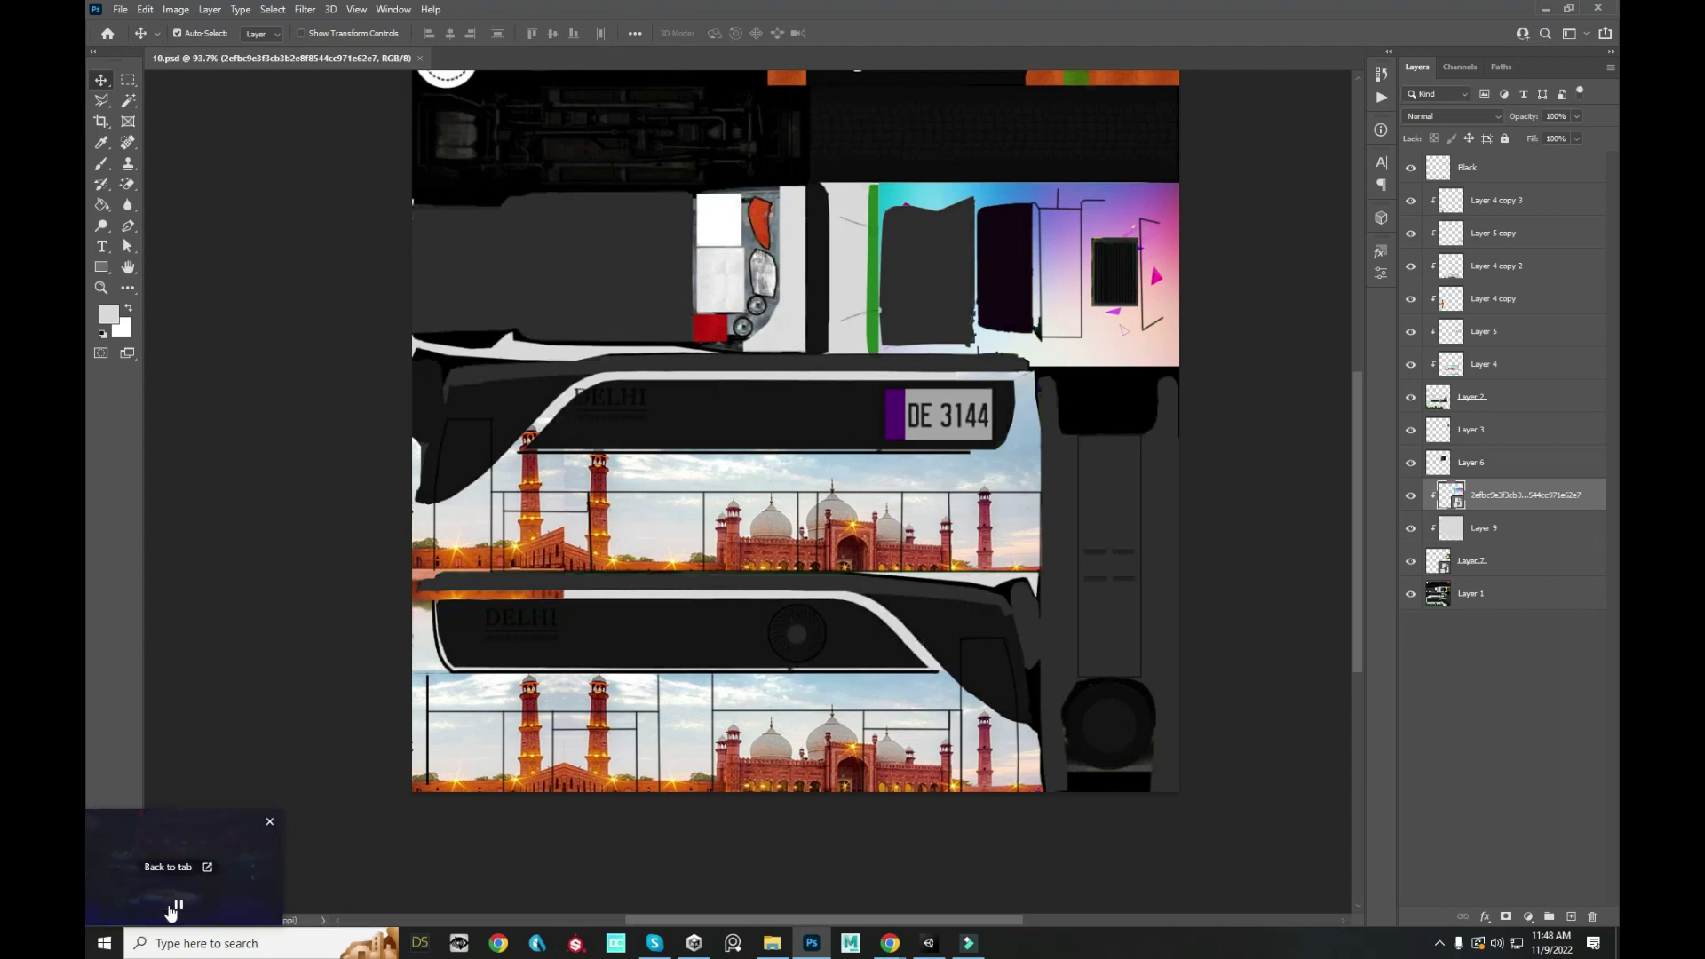
left_click(175, 906)
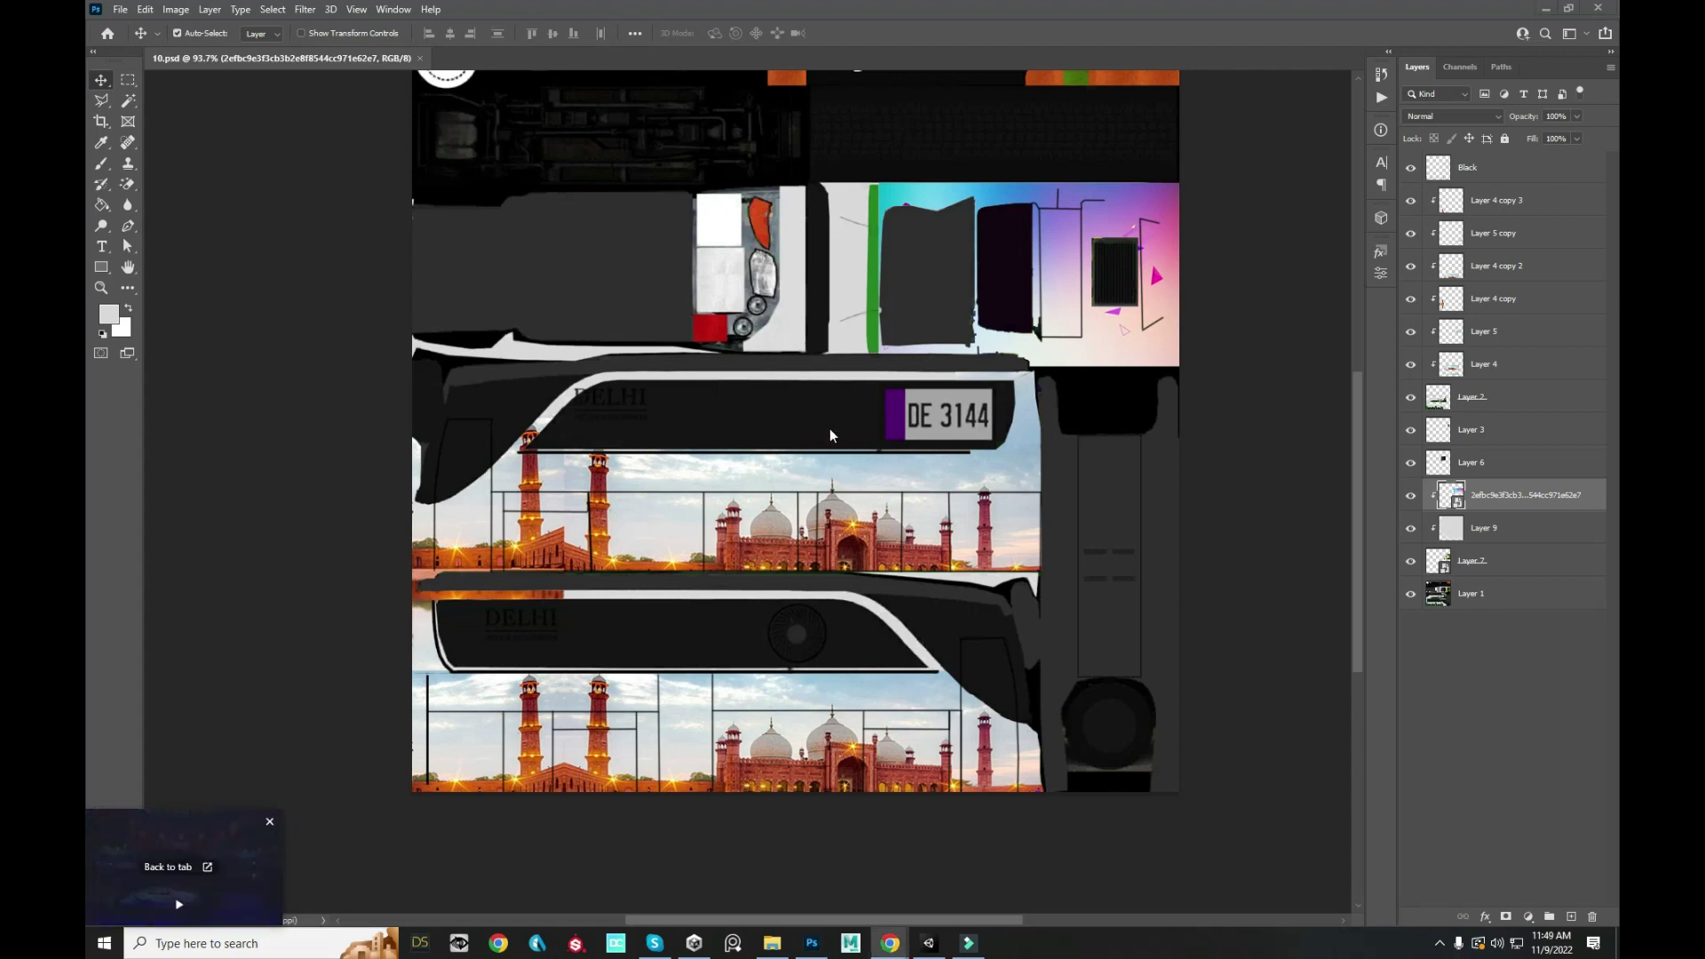
key("ctrl+v")
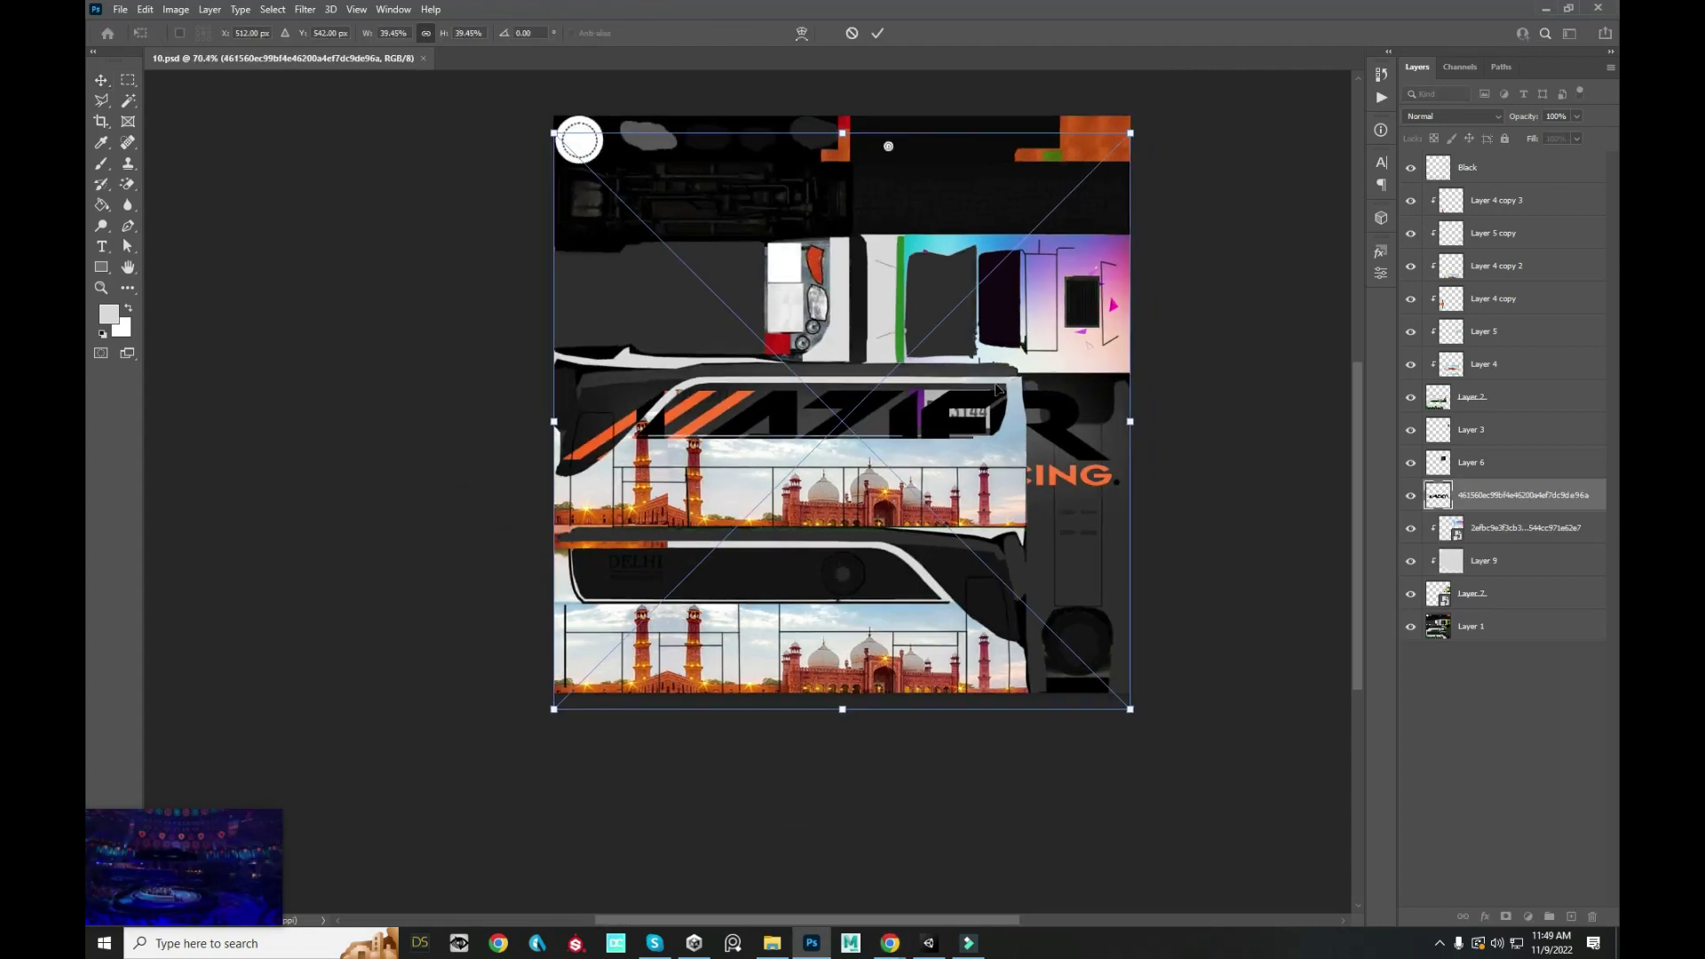
left_click_drag(1136, 138, 688, 575)
mouse_move(615, 616)
left_mouse_down()
mouse_move(798, 473)
mouse_move(771, 441)
left_mouse_up()
key("Return")
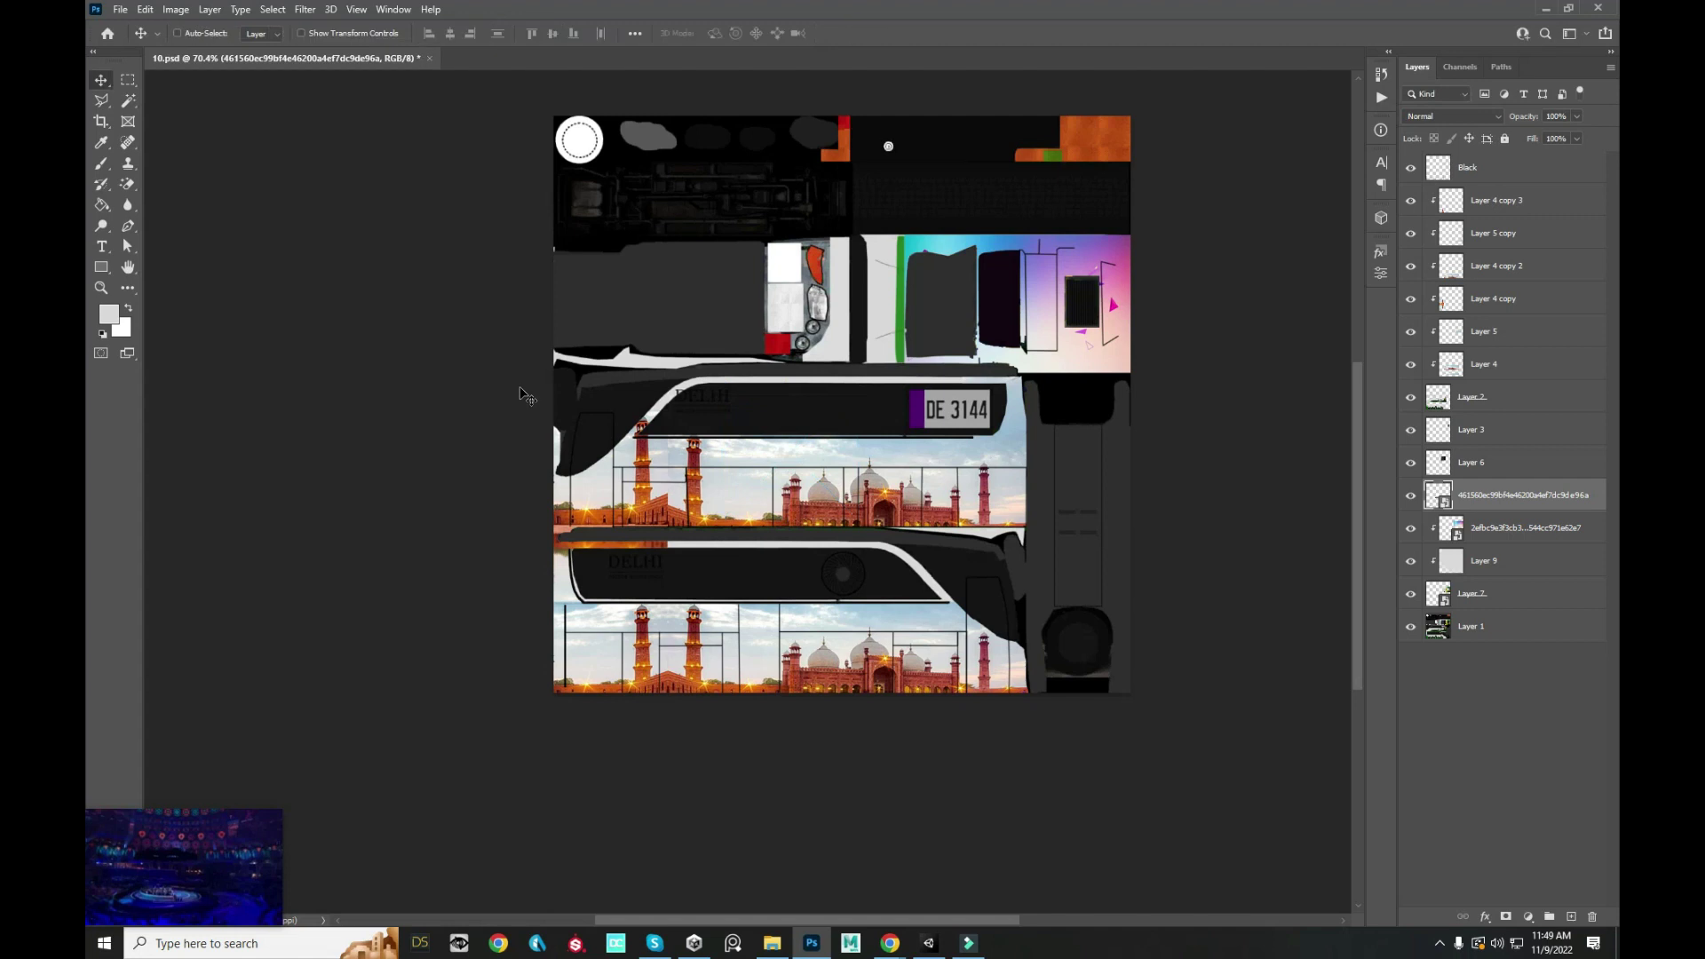
- Bring the logo layer to the top, shift it left over the mosque, rasterize it, and choose the Rectangular Marquee
key("ctrl+shift+bracketright")
scroll(830, 445, "up", 3)
scroll(831, 445, "up", 2)
left_click_drag(831, 446, 767, 445)
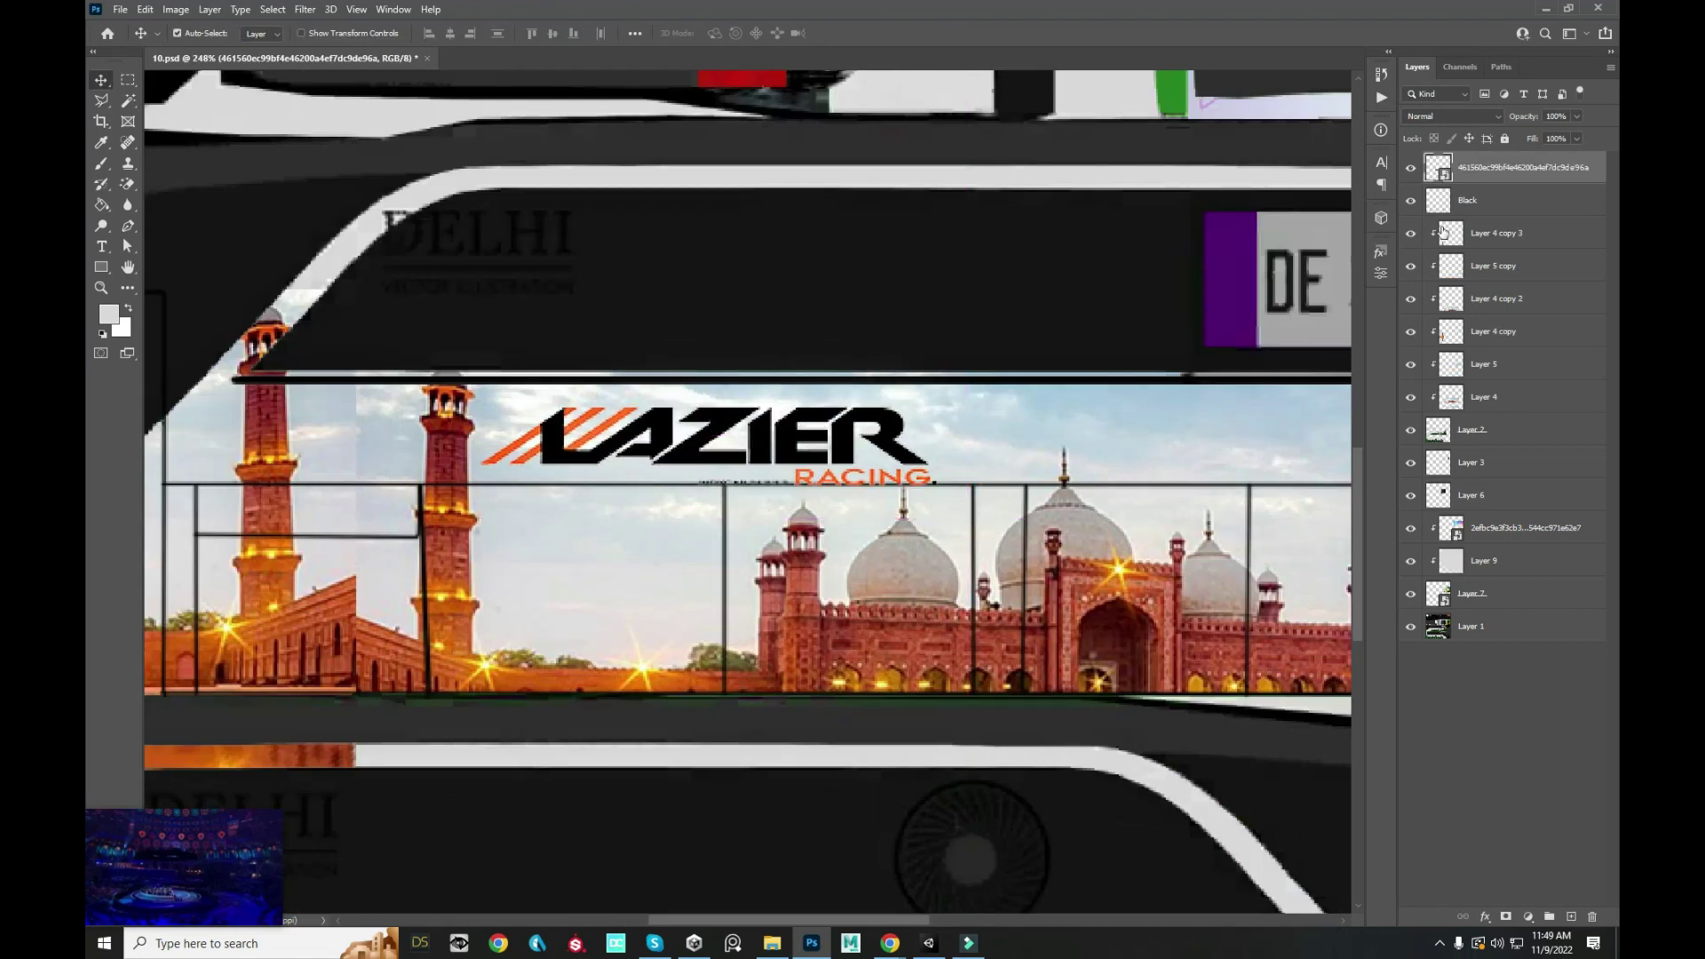
right_click(1494, 173)
left_click(1489, 462)
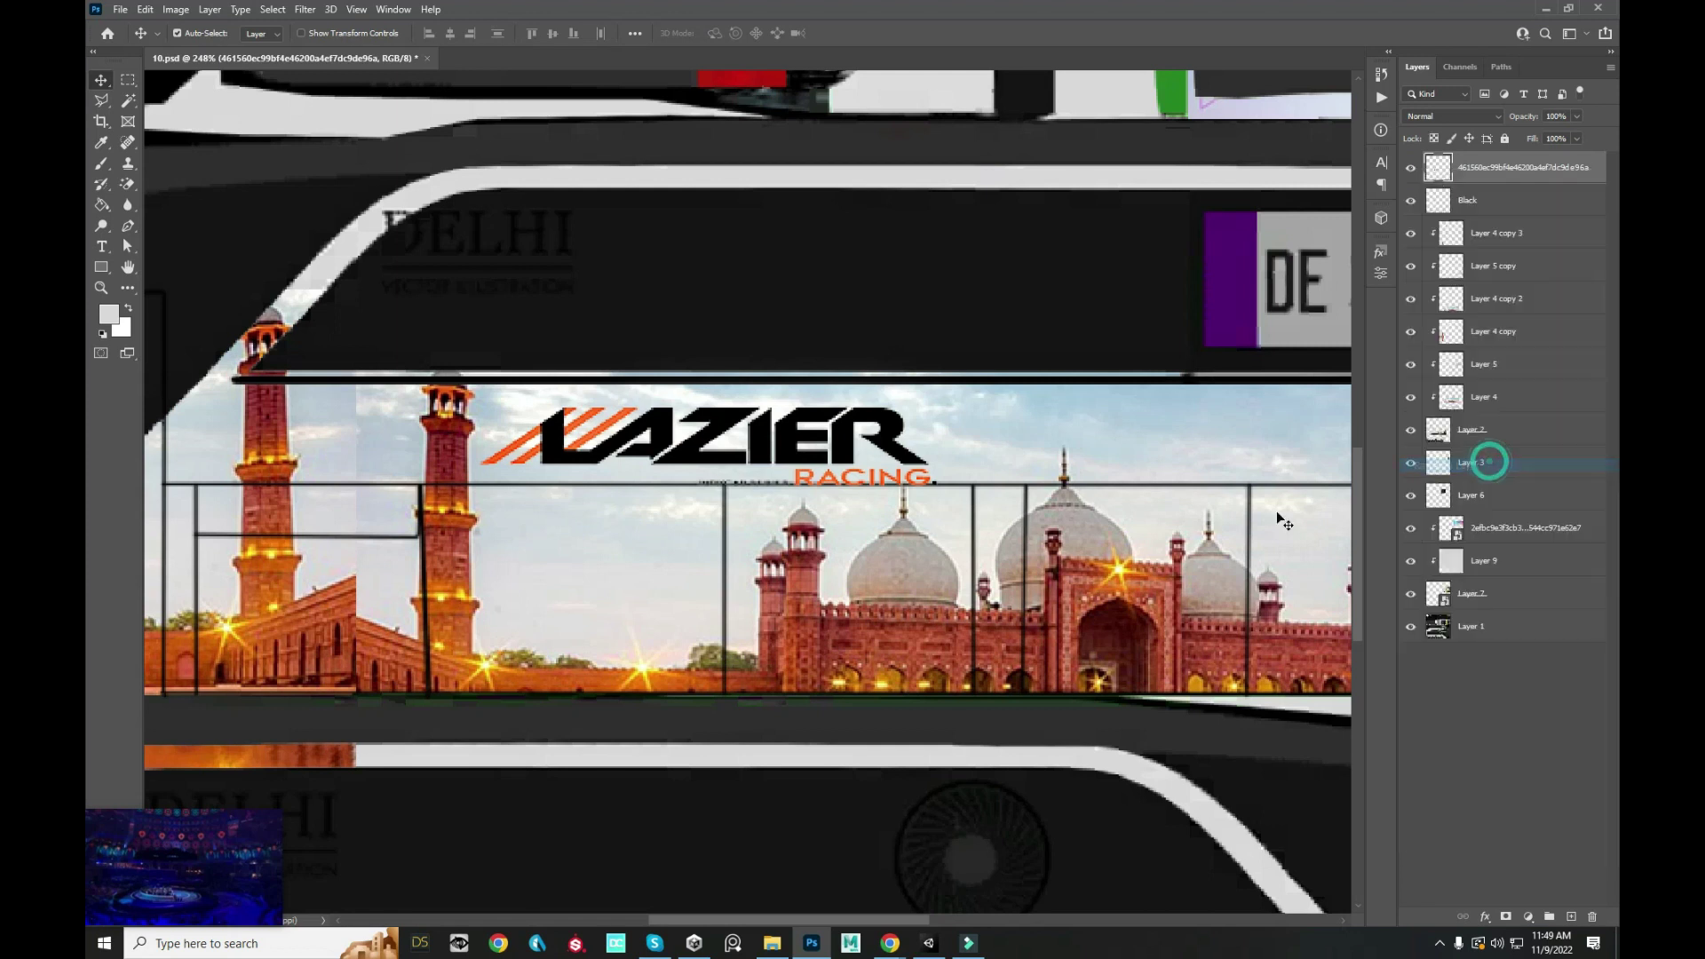
left_click(129, 83)
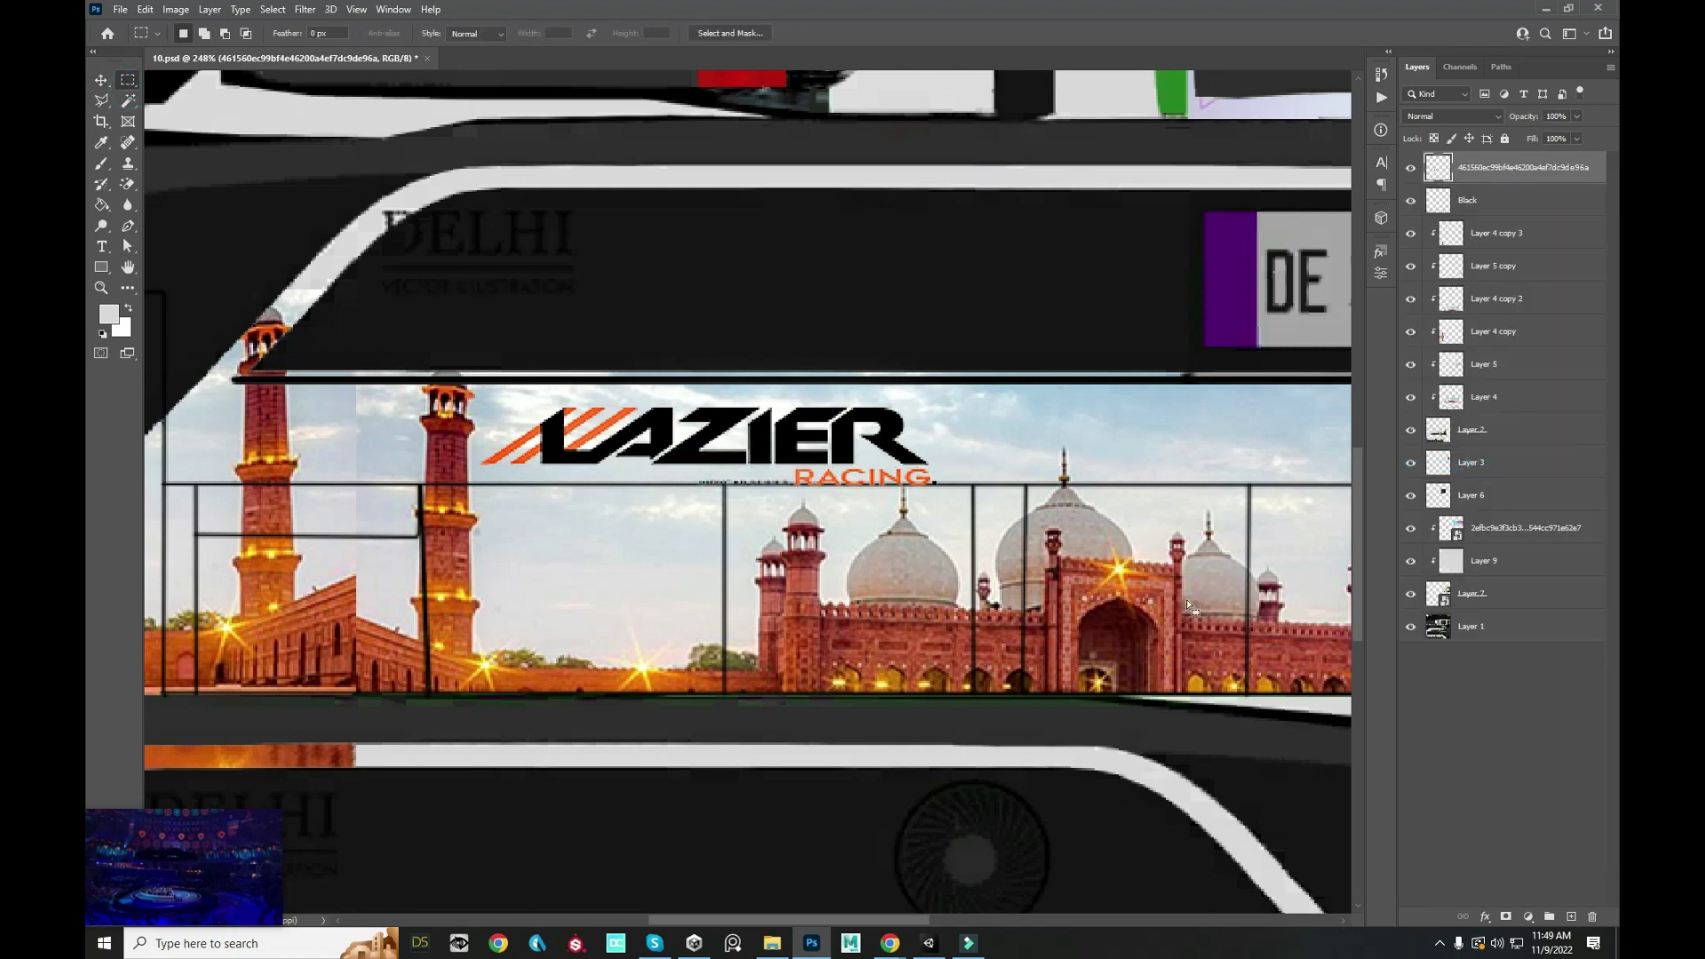
scroll(1117, 593, "down", 5)
scroll(1117, 594, "right", 8)
scroll(767, 520, "down", 3)
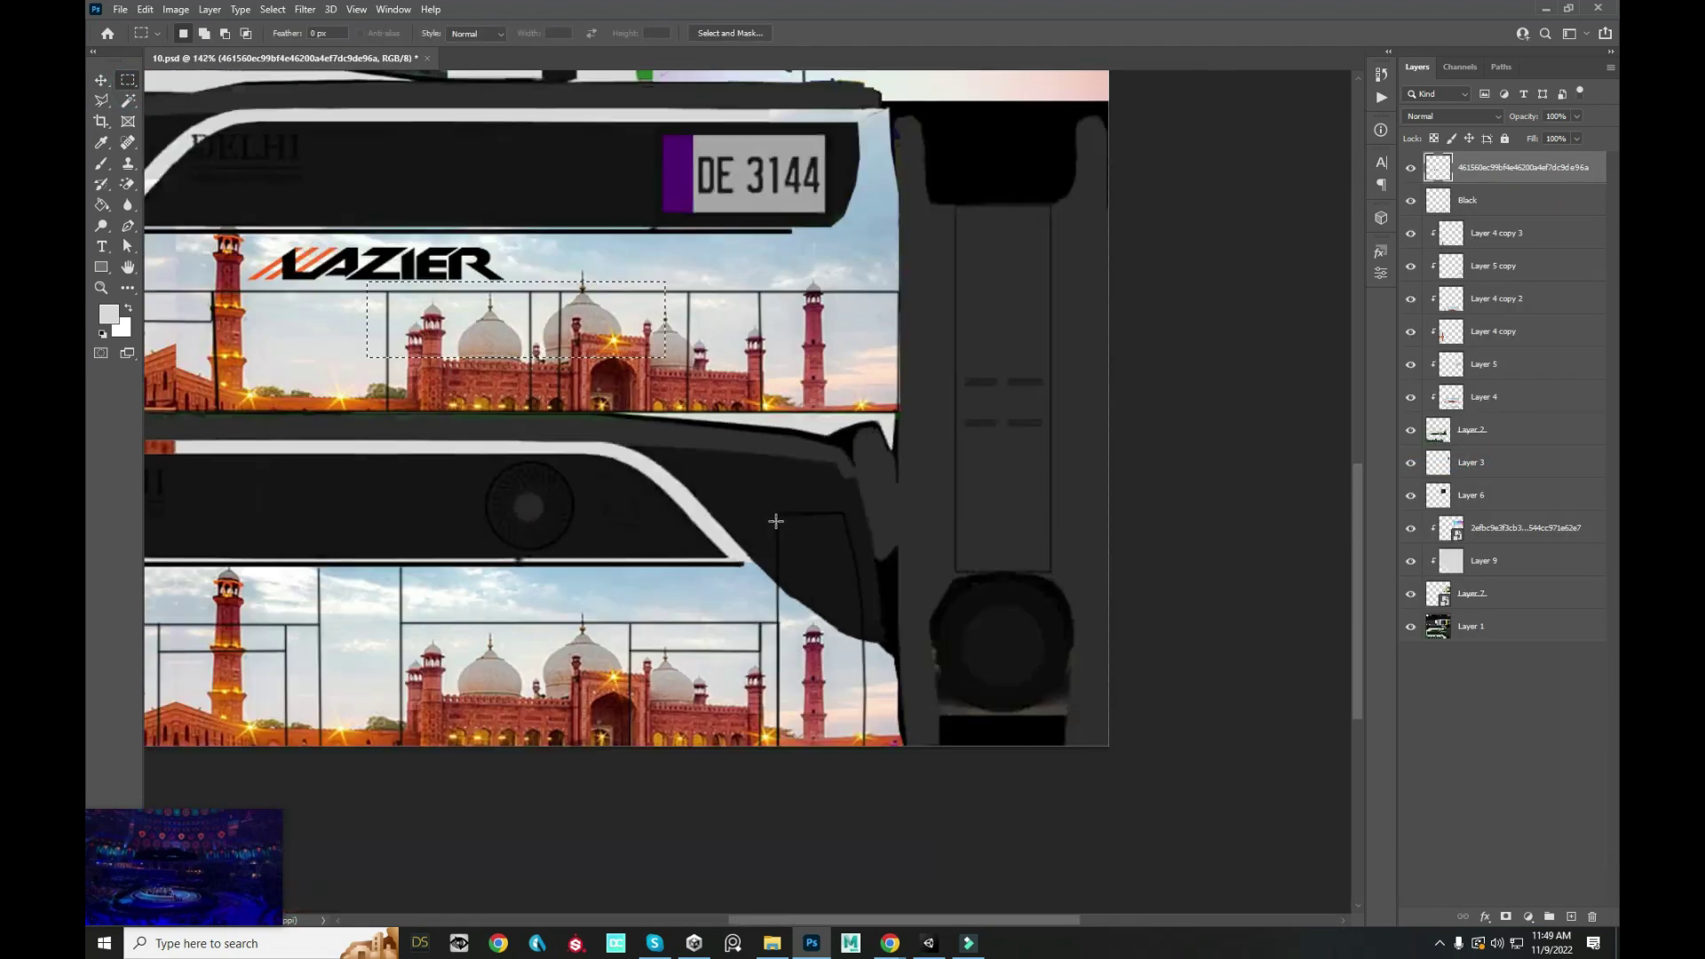
scroll(767, 519, "down", 1)
scroll(766, 522, "up", 3)
scroll(767, 522, "up", 2)
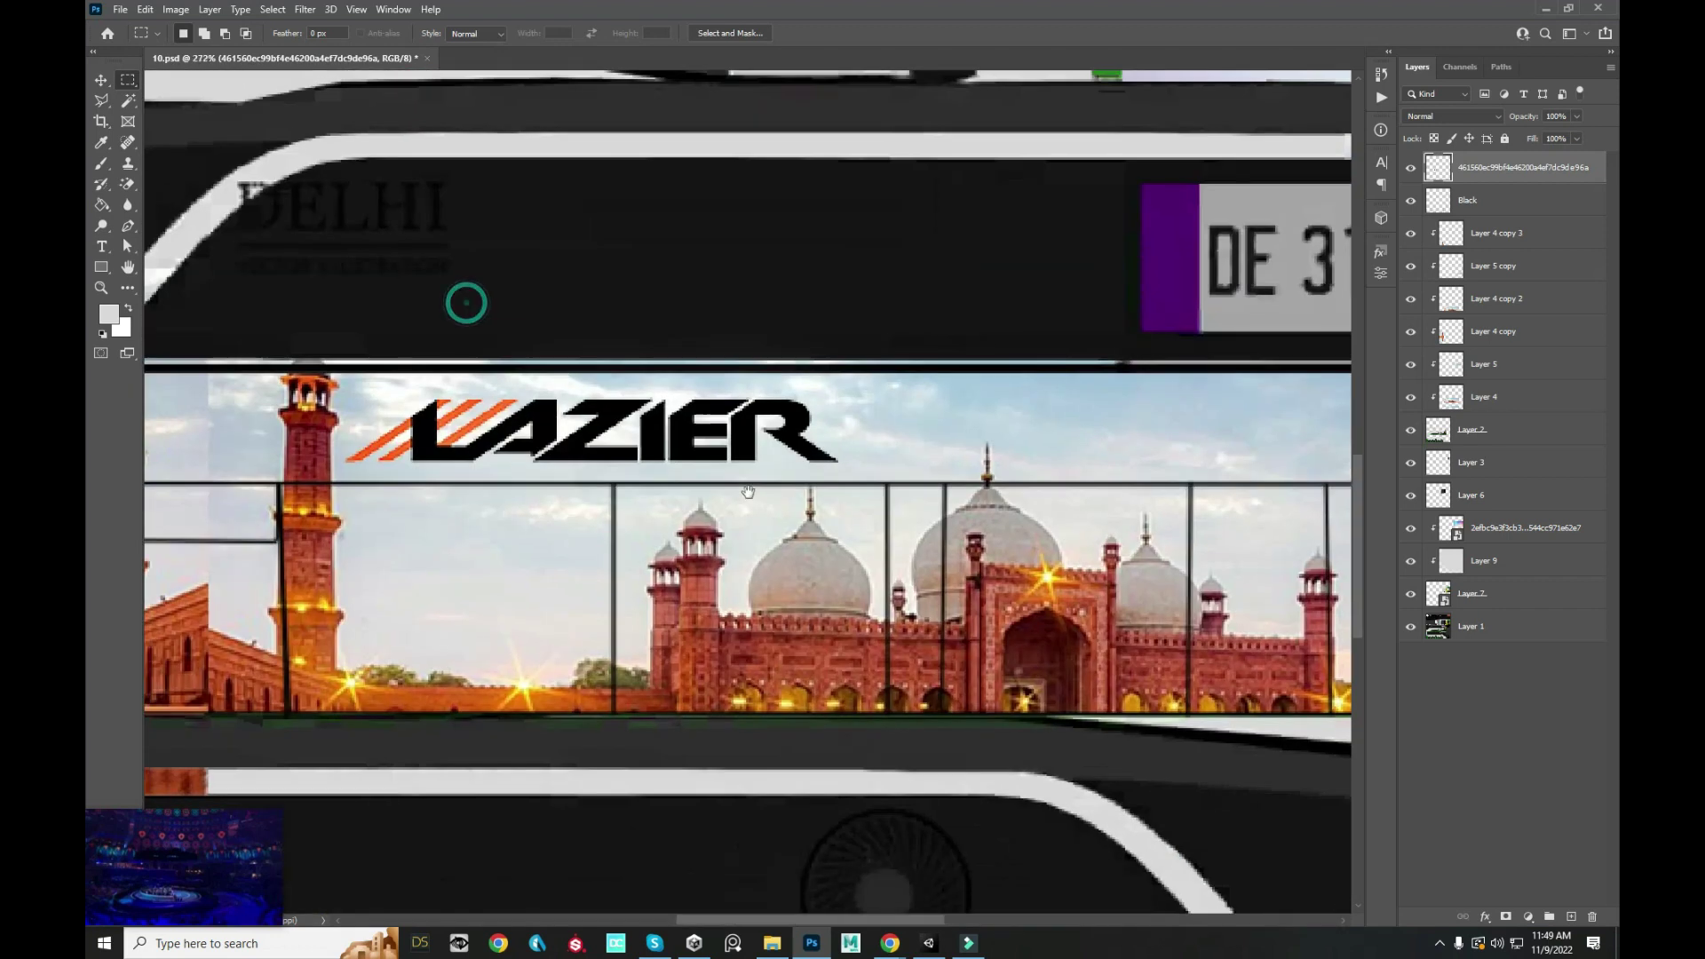
- Reposition the LAZIER logo and place a copy on the lower mosque strip
key("v")
left_click(706, 427)
mouse_move(706, 428)
left_mouse_down()
mouse_move(727, 426)
mouse_move(624, 324)
mouse_move(783, 602)
left_mouse_up()
scroll(728, 426, "down", 5)
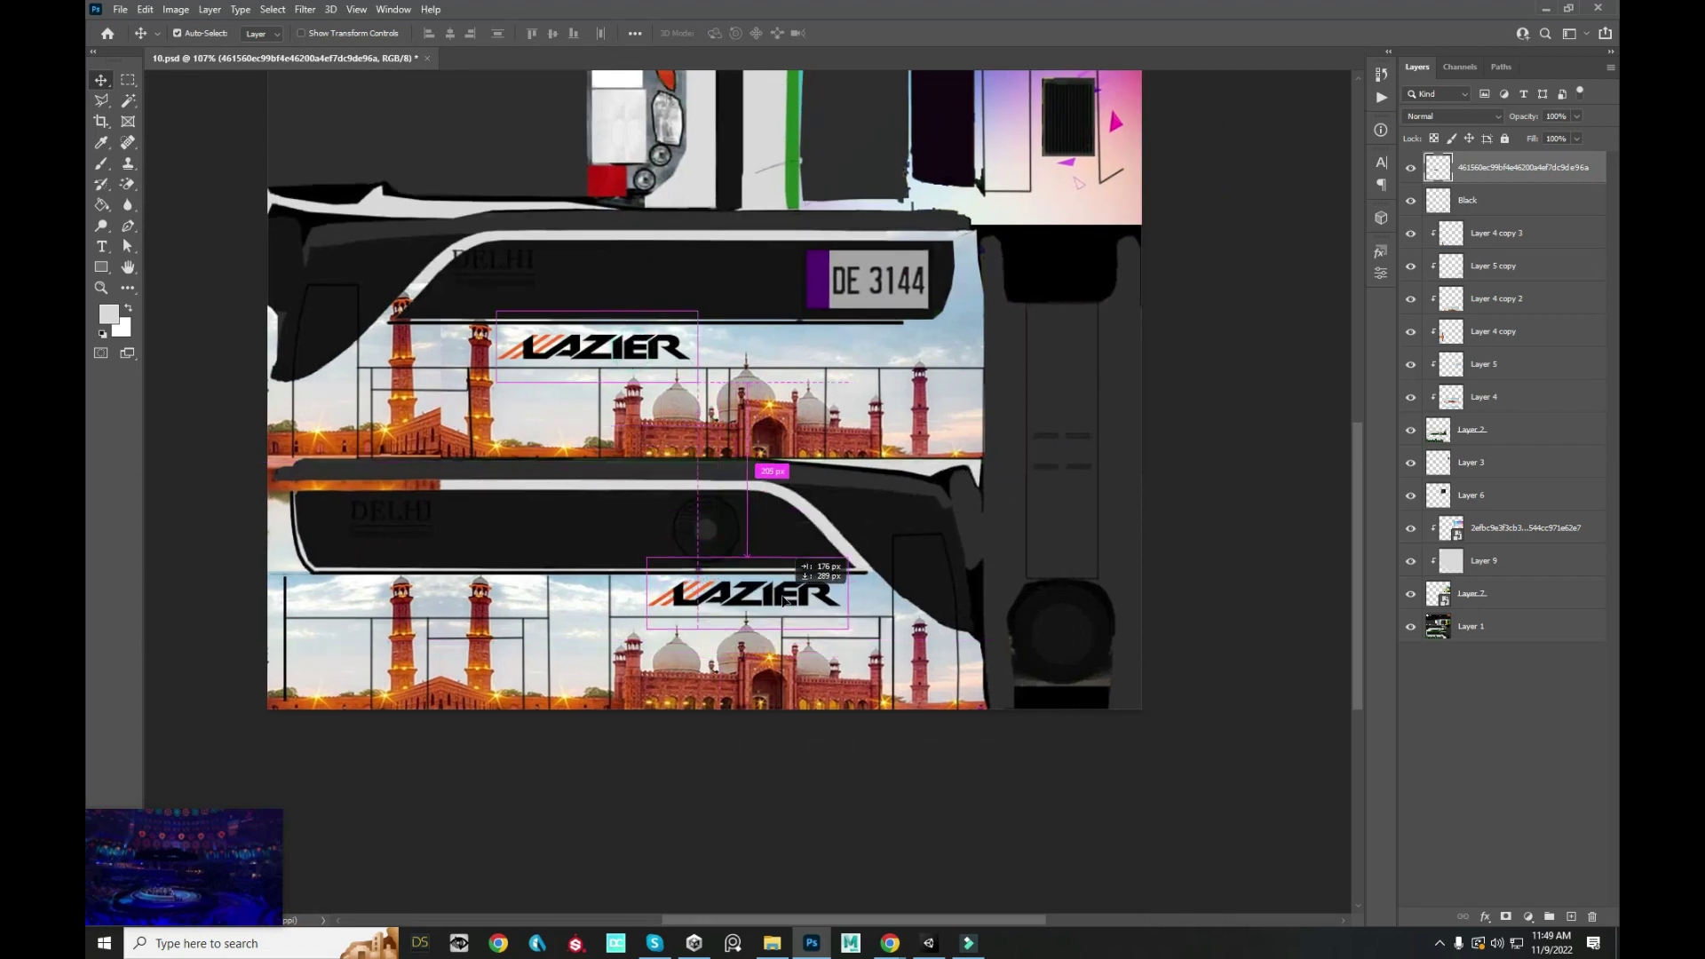
scroll(784, 602, "down", 2)
left_click_drag(784, 603, 731, 391)
- Duplicate the logo, rotate it 90° upright, and fit it at about 72% inside the gradient door area
key("ctrl+alt+t")
scroll(731, 391, "up", 2)
mouse_move(804, 471)
left_mouse_down()
mouse_move(728, 223)
mouse_move(609, 432)
mouse_move(543, 352)
mouse_move(531, 382)
left_mouse_up()
left_click_drag(533, 507, 581, 401)
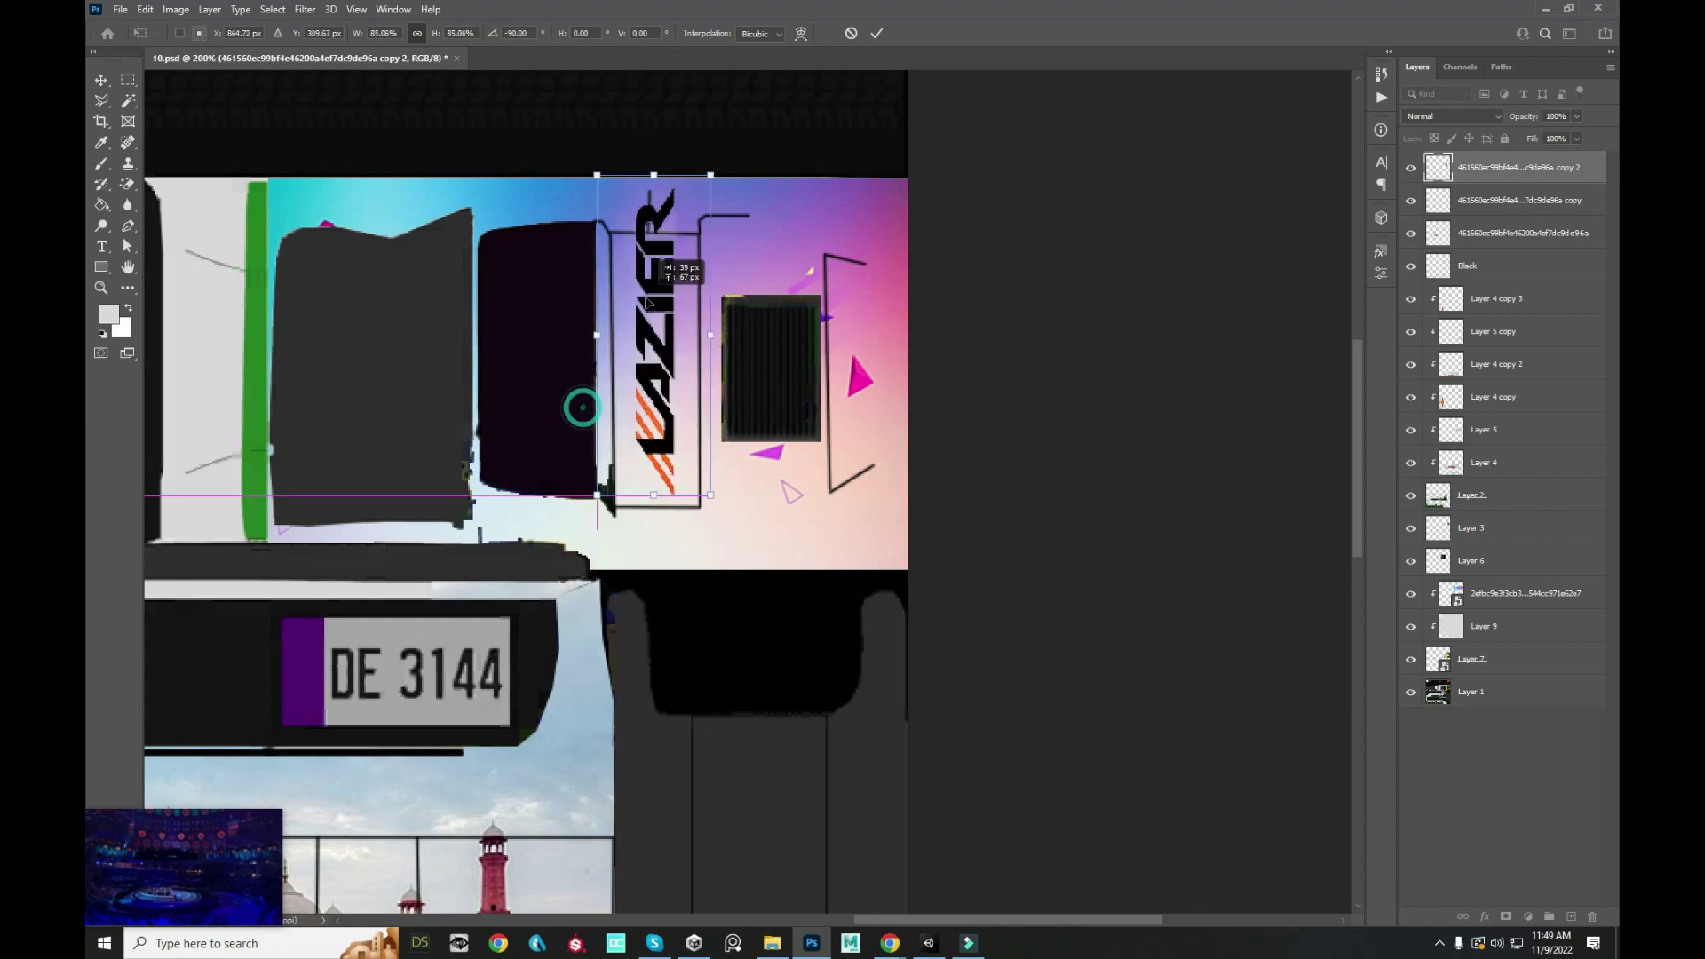
left_click_drag(704, 187, 696, 229)
left_click_drag(636, 315, 640, 313)
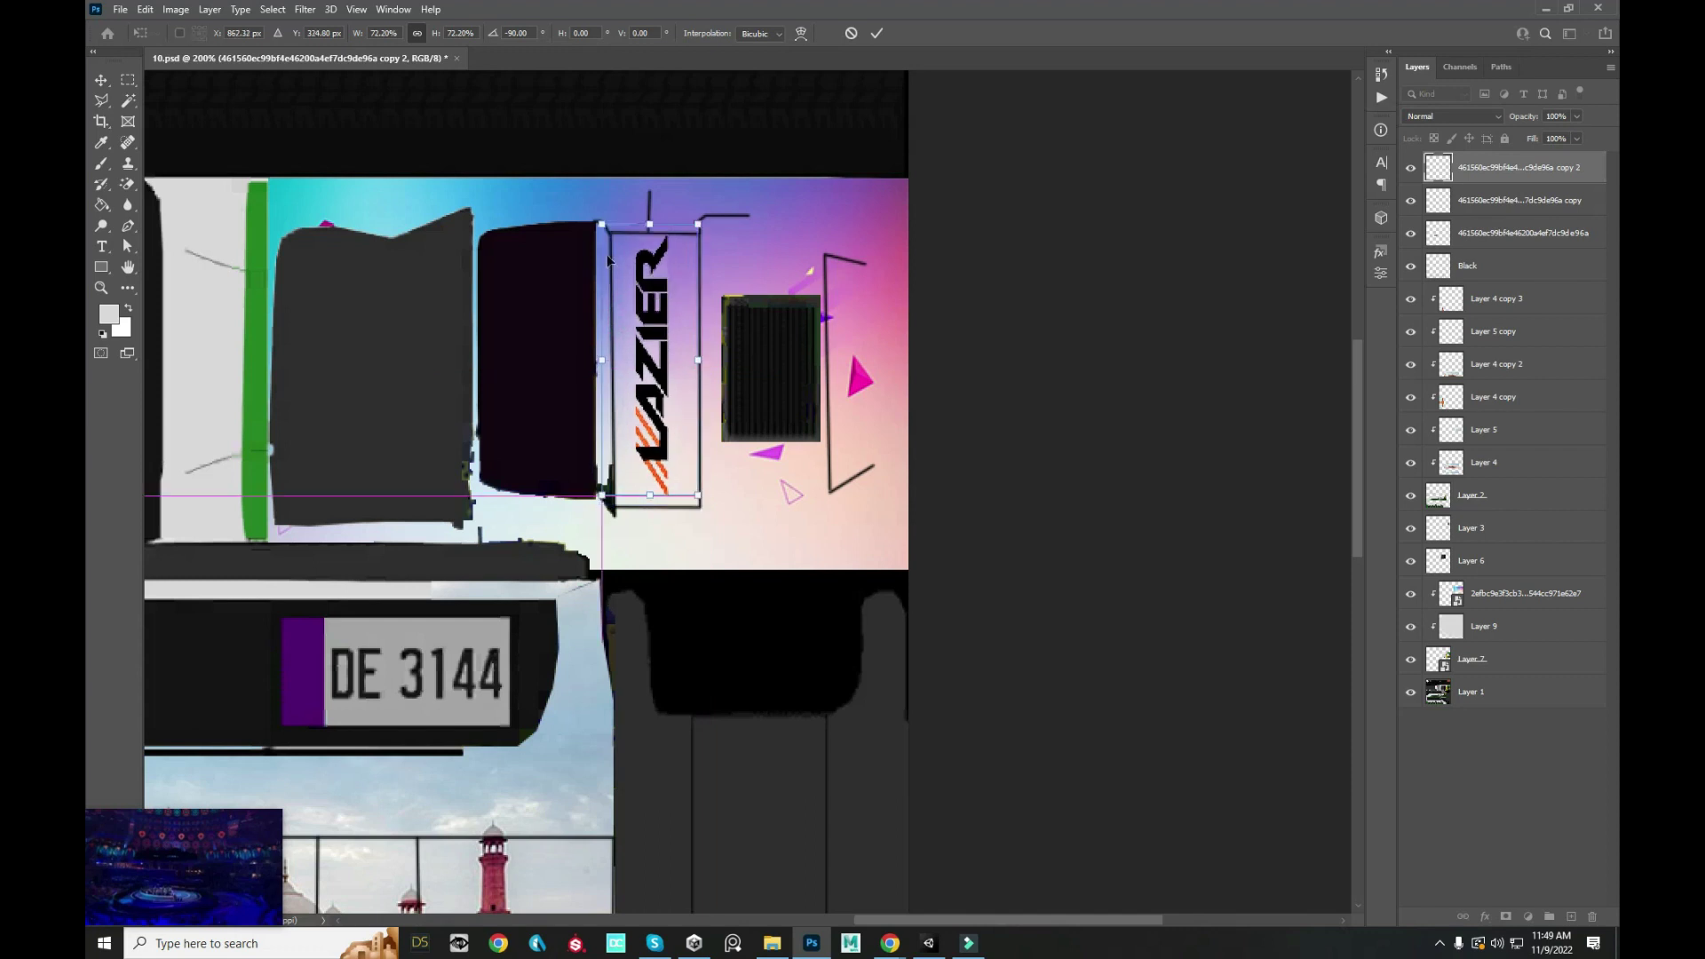
key("Return")
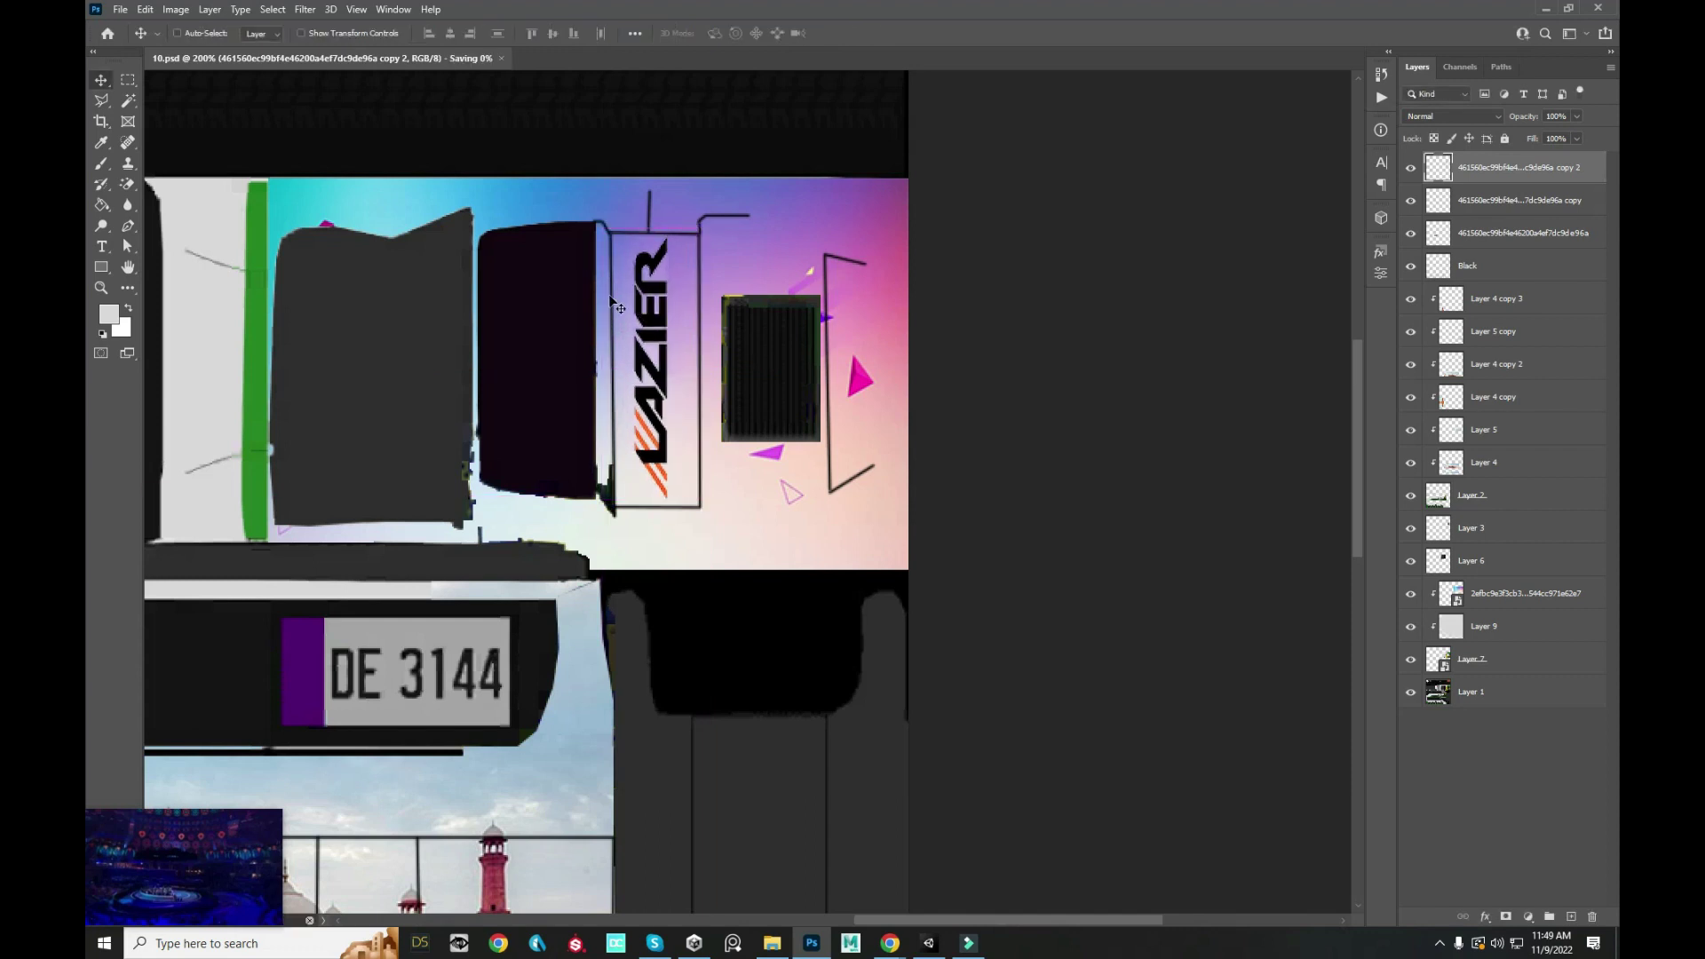
- In Unity, orbit toward the row of buses and look closely at the LAZIER bus's rear grille
key("alt+Tab")
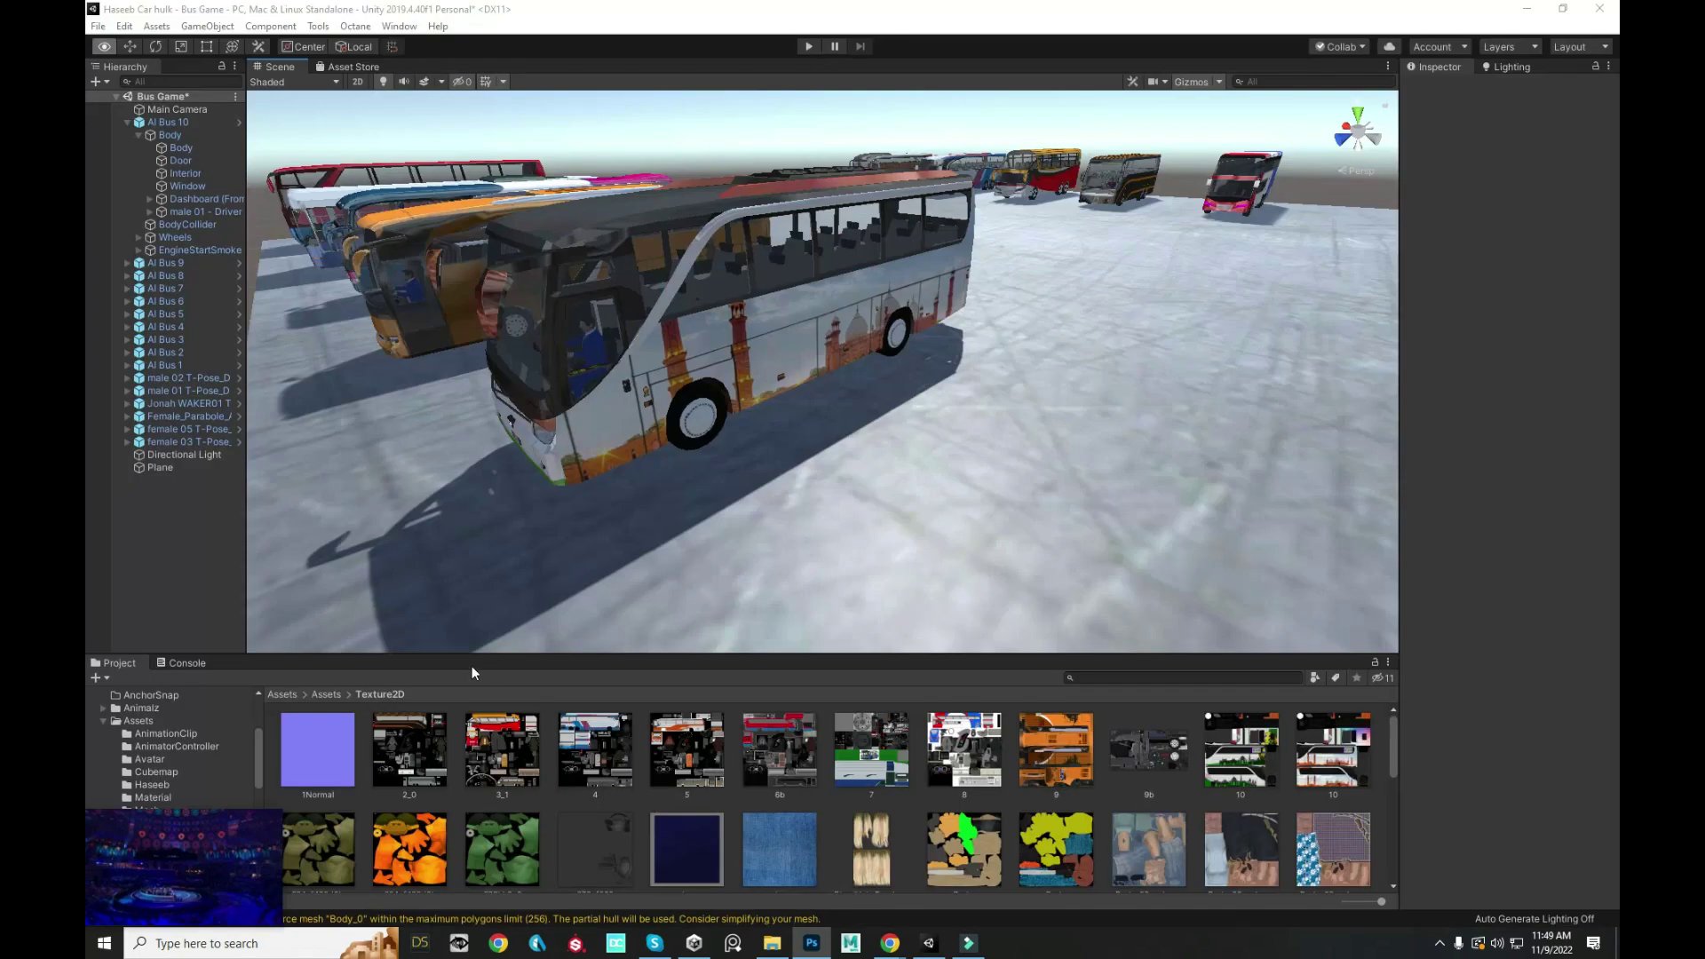
mouse_move(934, 307)
left_mouse_down()
mouse_move(1418, 244)
mouse_move(864, 255)
left_mouse_up()
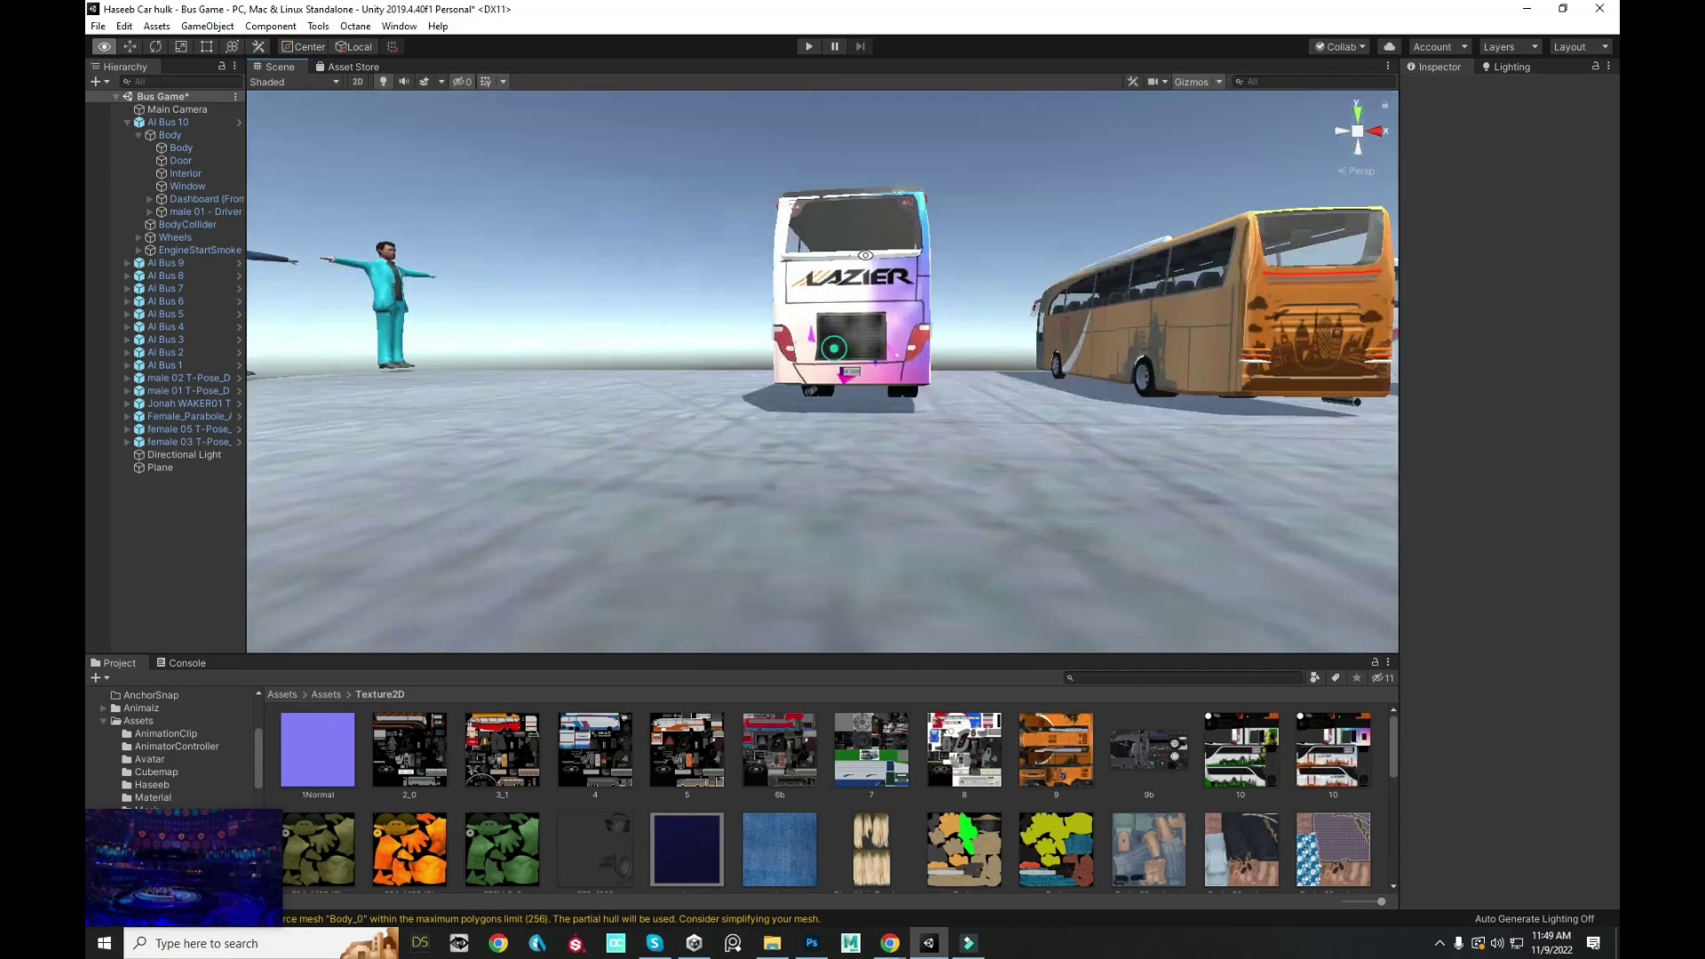
mouse_move(834, 348)
left_mouse_down()
mouse_move(858, 342)
mouse_move(731, 325)
left_mouse_up()
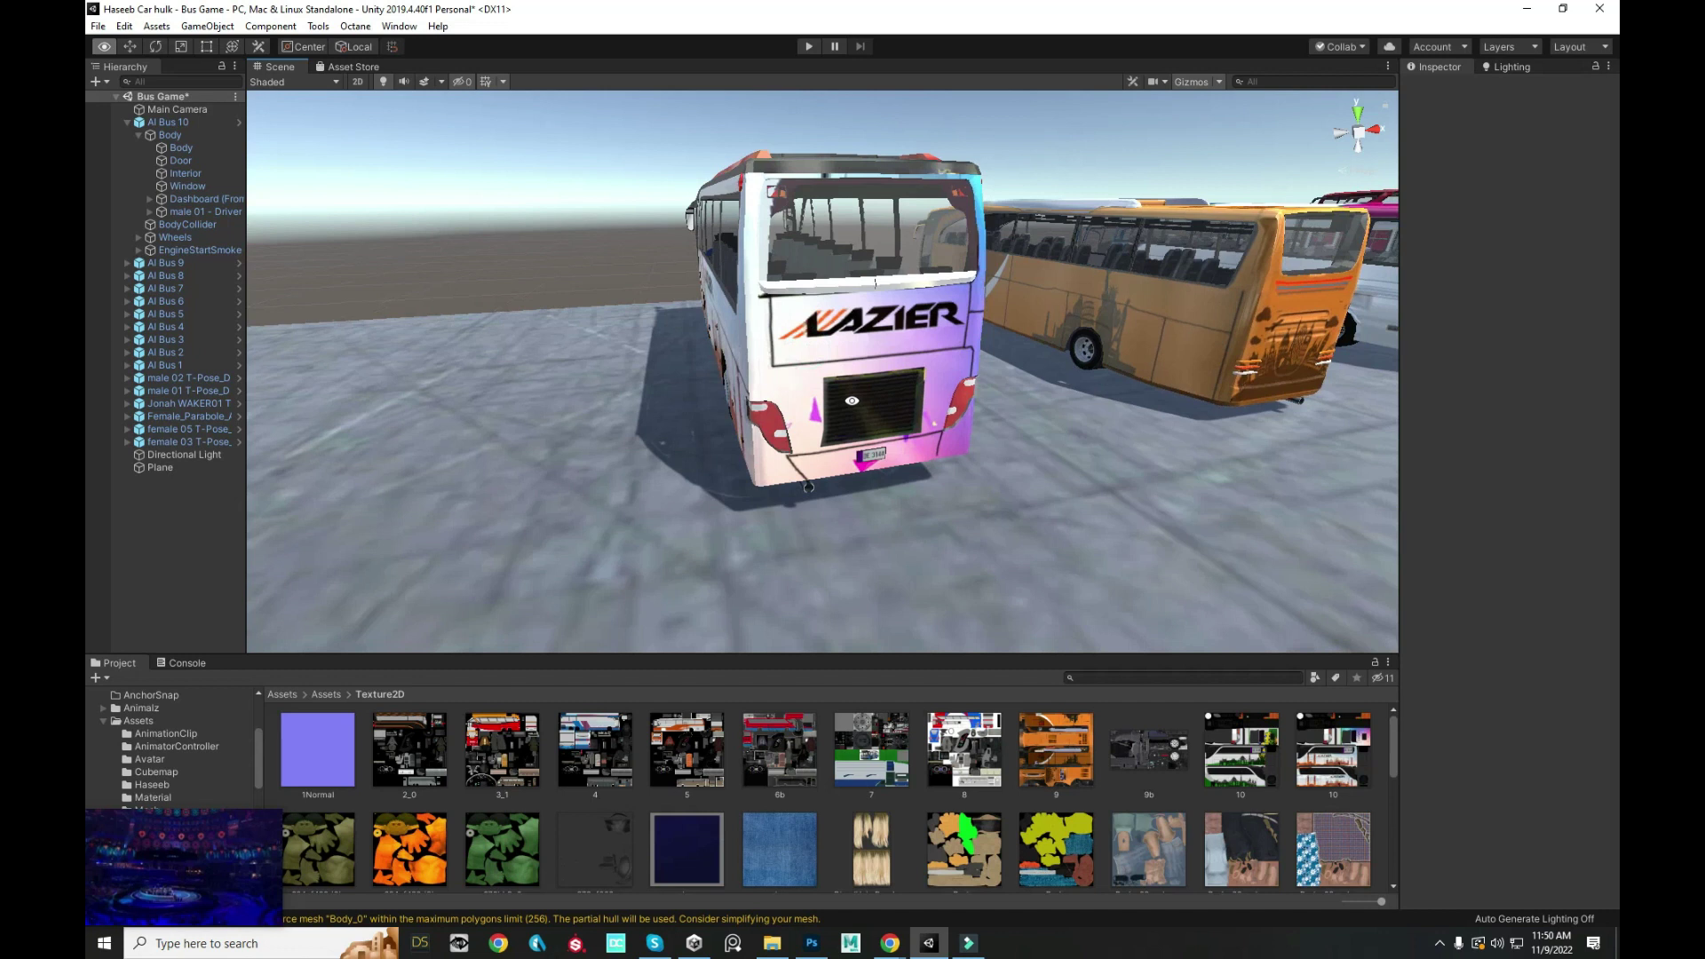
- Make Layer 3 active and marquee-select a strip across the top of the rear grille
left_click(744, 328)
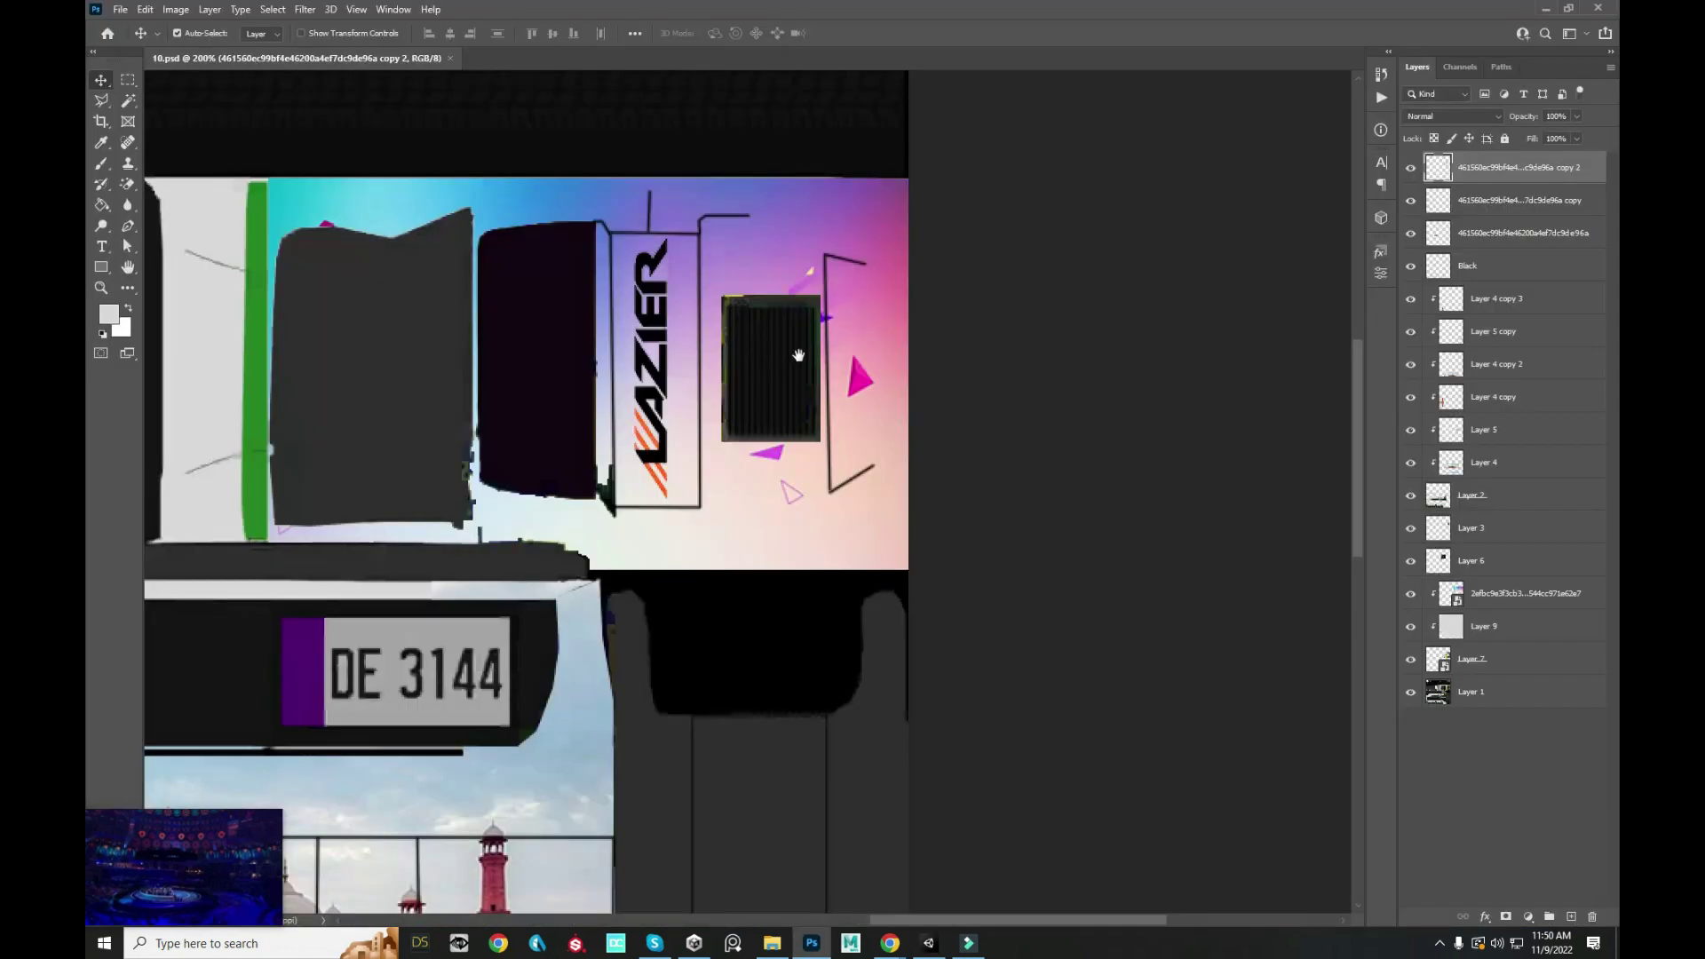
scroll(804, 338, "up", 3)
left_click(782, 346)
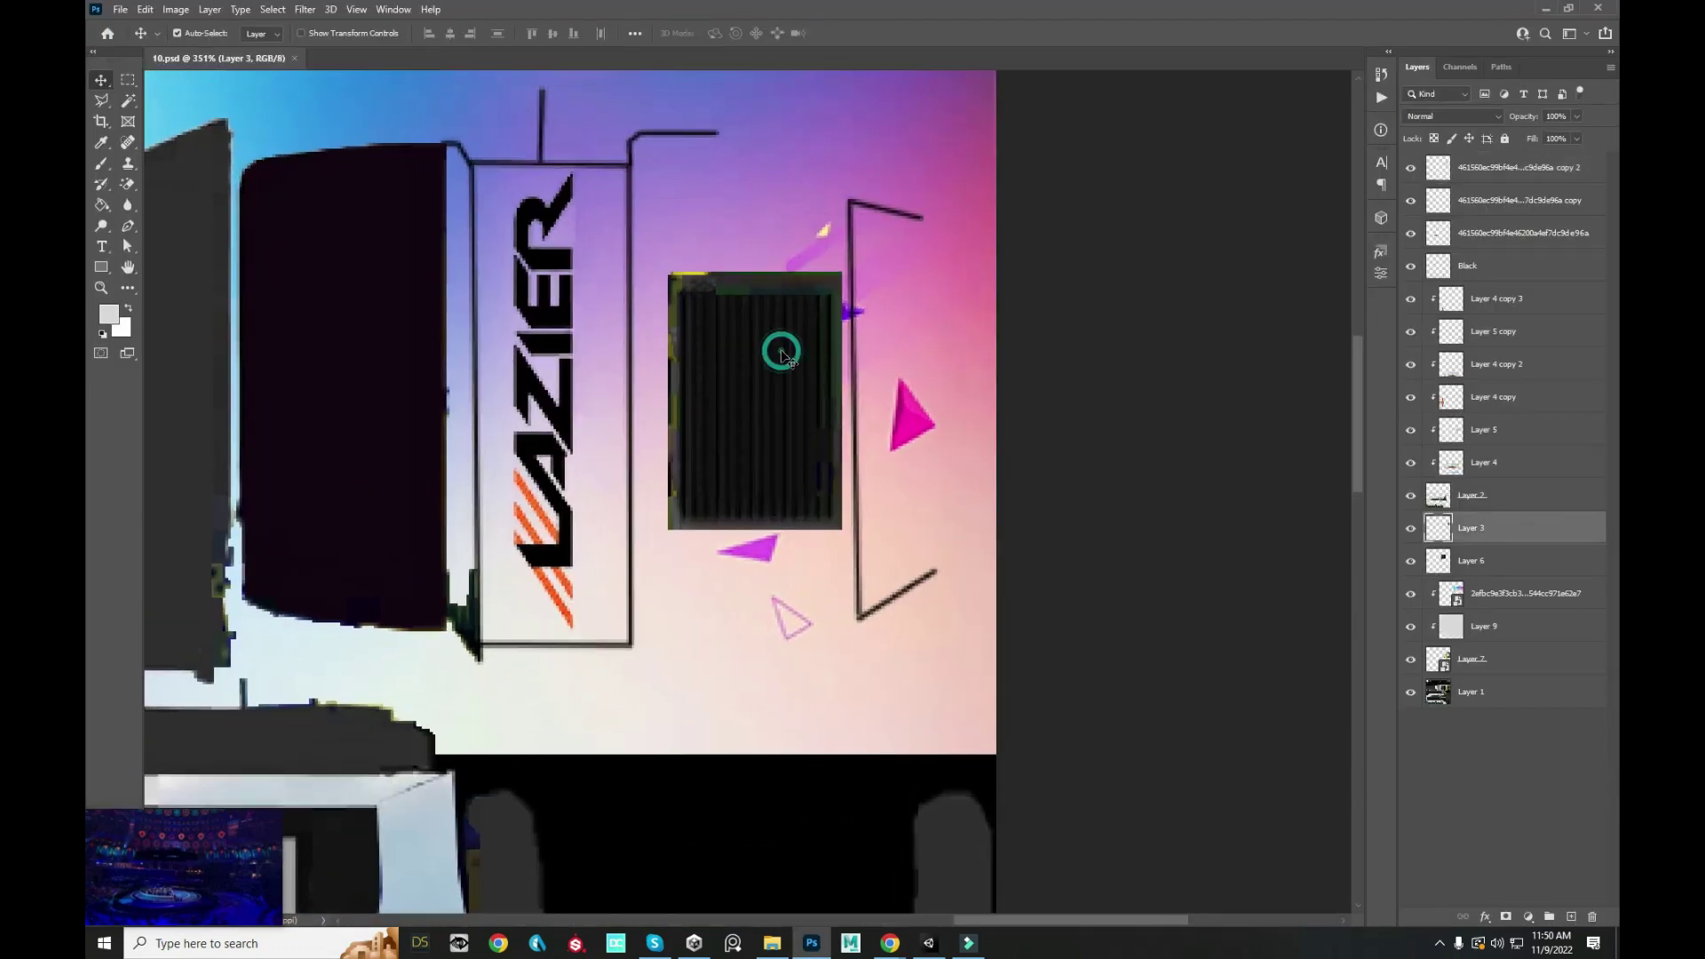
left_click(128, 81)
mouse_move(640, 253)
left_mouse_down()
mouse_move(891, 287)
mouse_move(879, 301)
left_mouse_up()
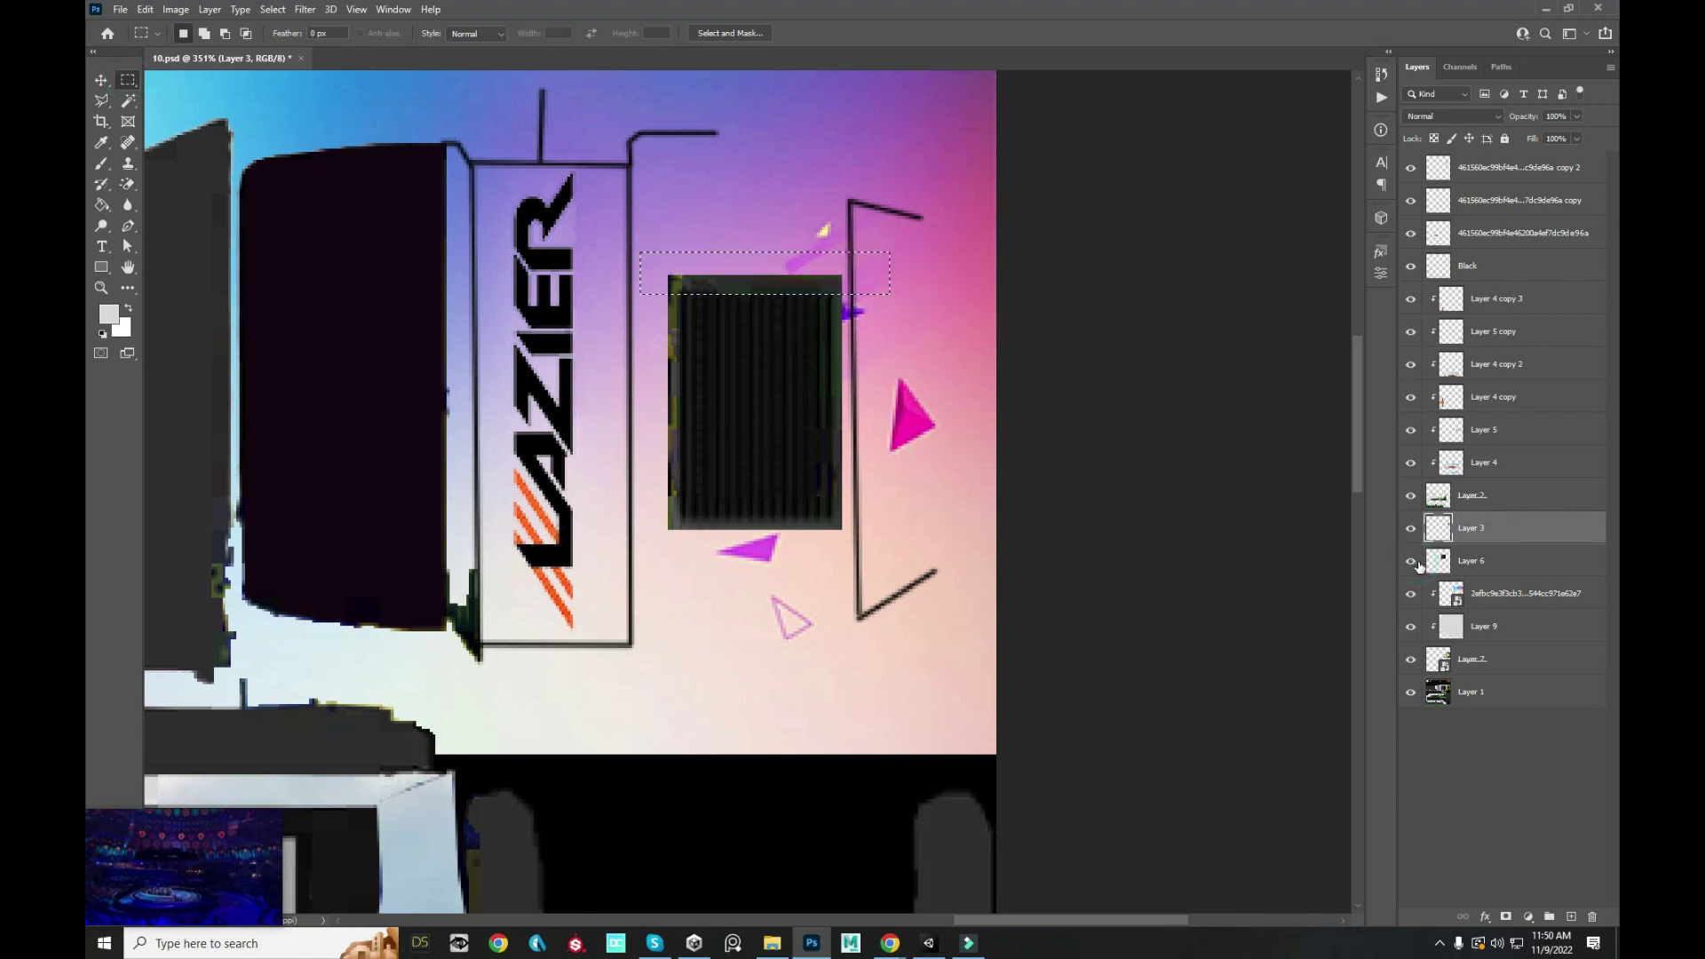
- Toggle layer visibility to identify the gradient, LAZIER logo, Black, Layer 6 and Layer 1 contents
left_click(1410, 597)
left_click(1410, 494)
left_click(1412, 168)
left_click(1413, 171)
left_click(1414, 233)
left_click(1411, 266)
left_click(1405, 532)
left_click(1406, 560)
left_click(1409, 694)
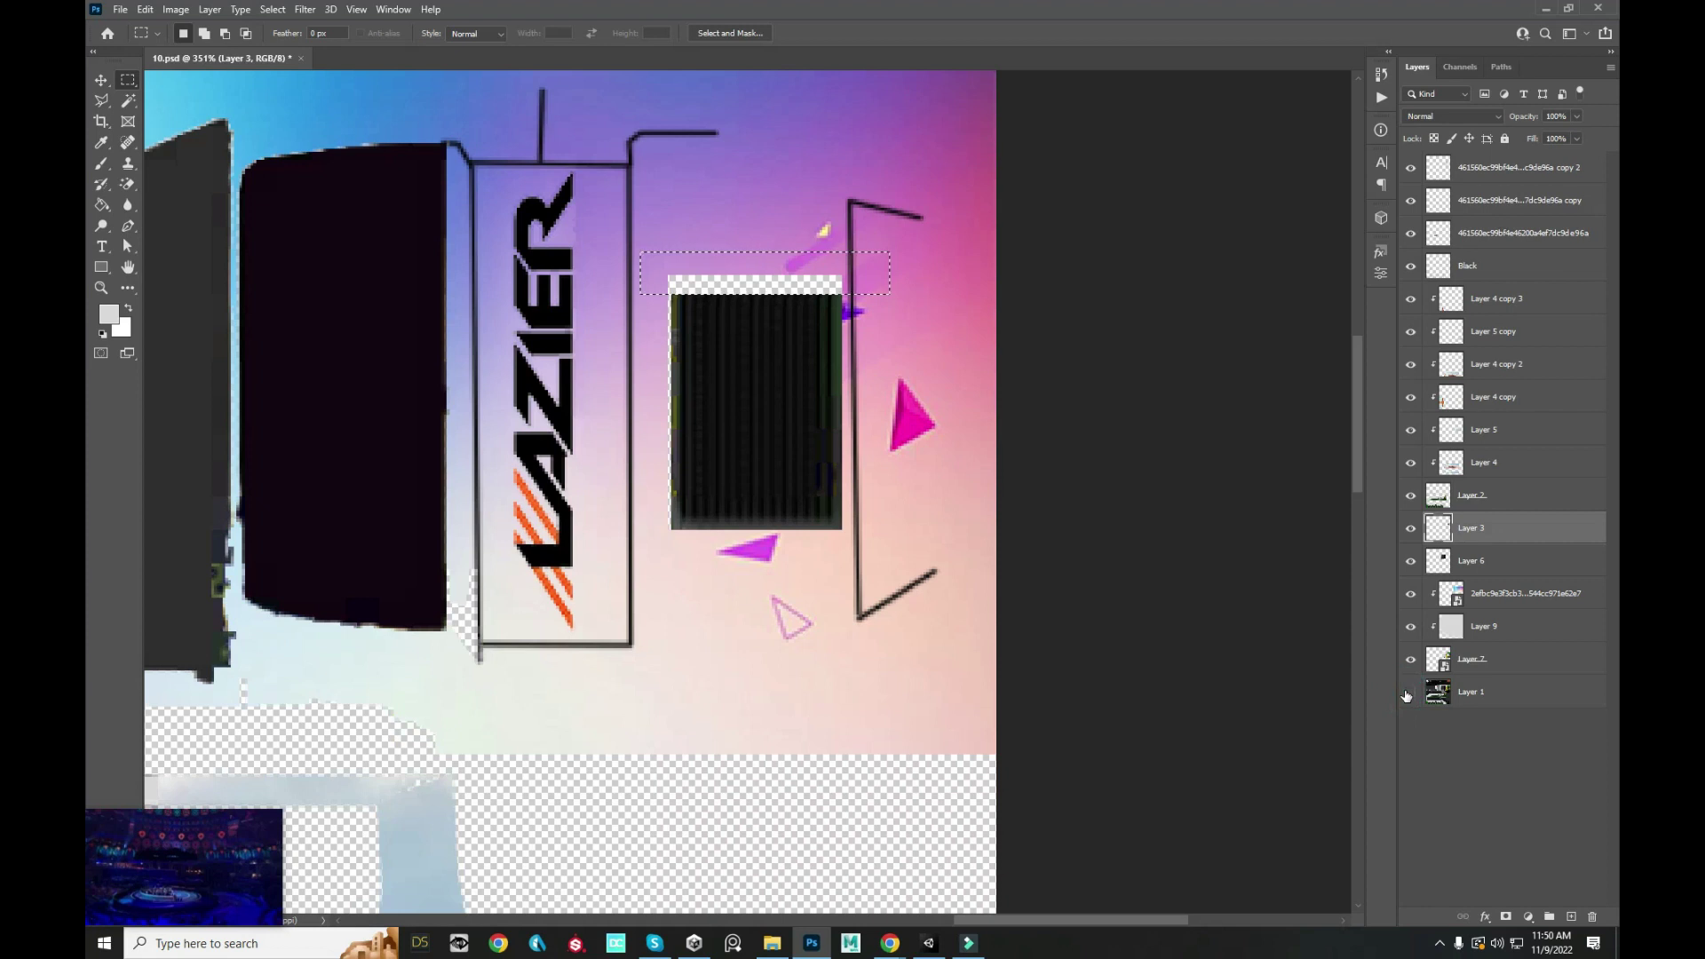
left_click(1408, 549)
left_click(1410, 668)
left_click(1411, 631)
- Toggle Layer 6's dark shape, Layer 3 and the gradient background, ending with Layer 6 active
left_click(1421, 561)
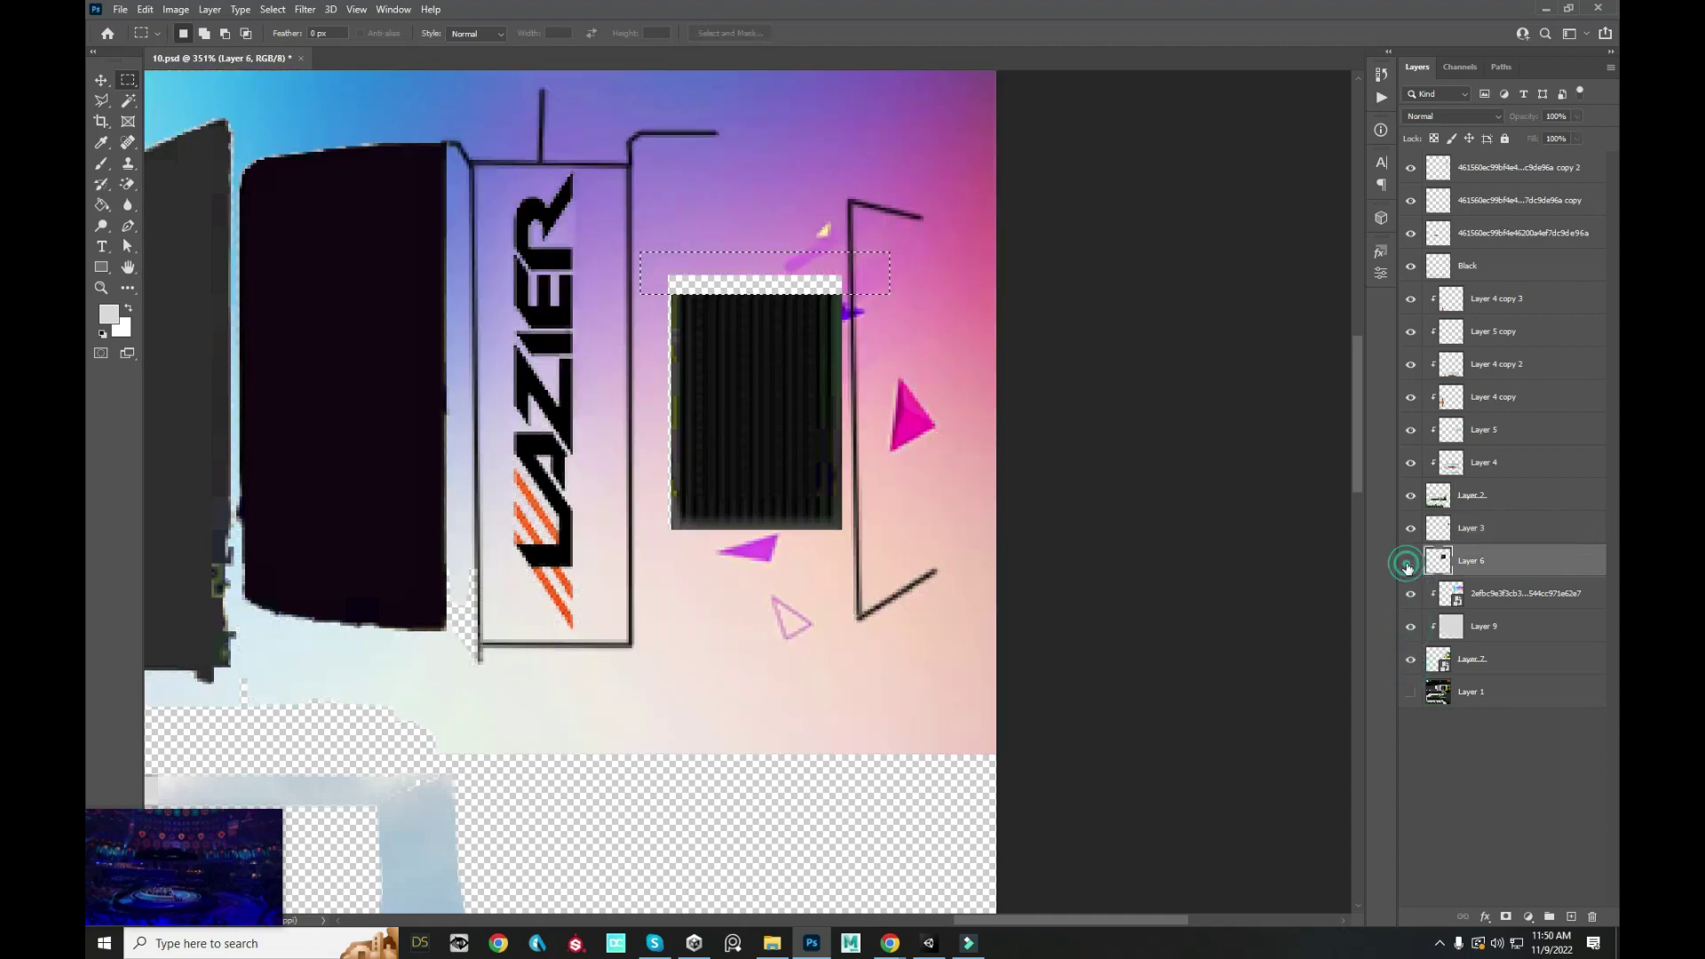
left_click(1410, 560)
left_click(1411, 530)
left_click(1411, 529)
left_click(1411, 529)
left_click(1470, 533)
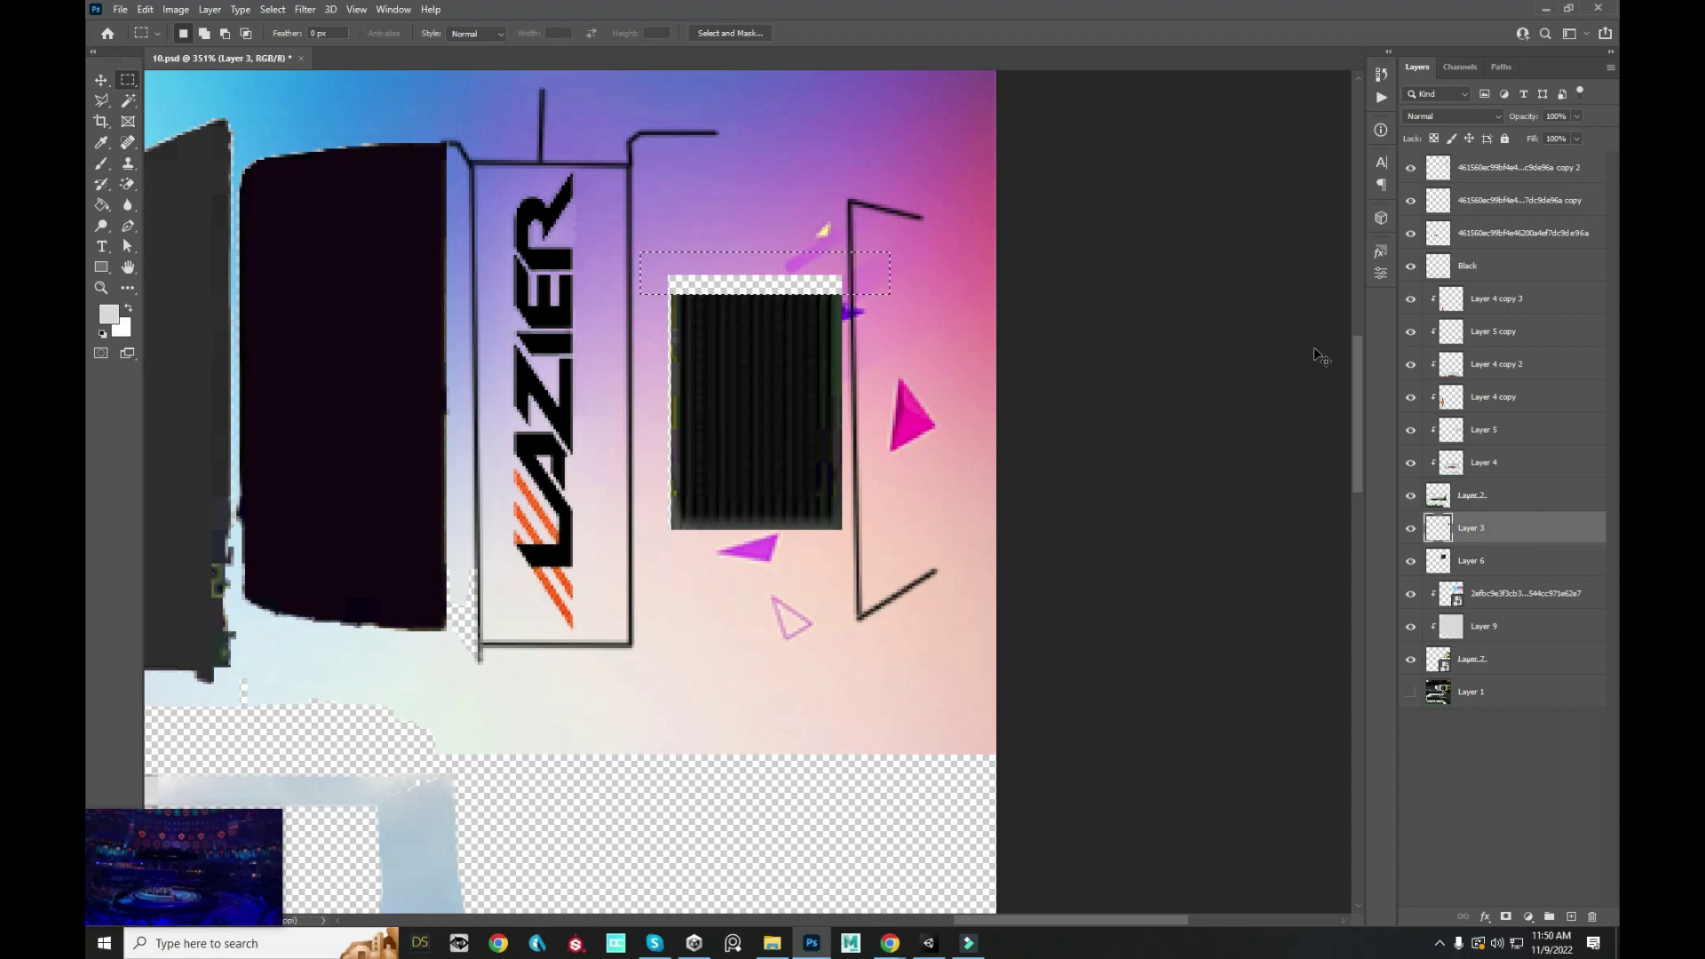
left_click(1411, 528)
left_click(1410, 527)
left_click(1411, 528)
left_click(1411, 561)
left_click(1410, 659)
left_click(1411, 659)
left_click(1411, 560)
left_click(1411, 692)
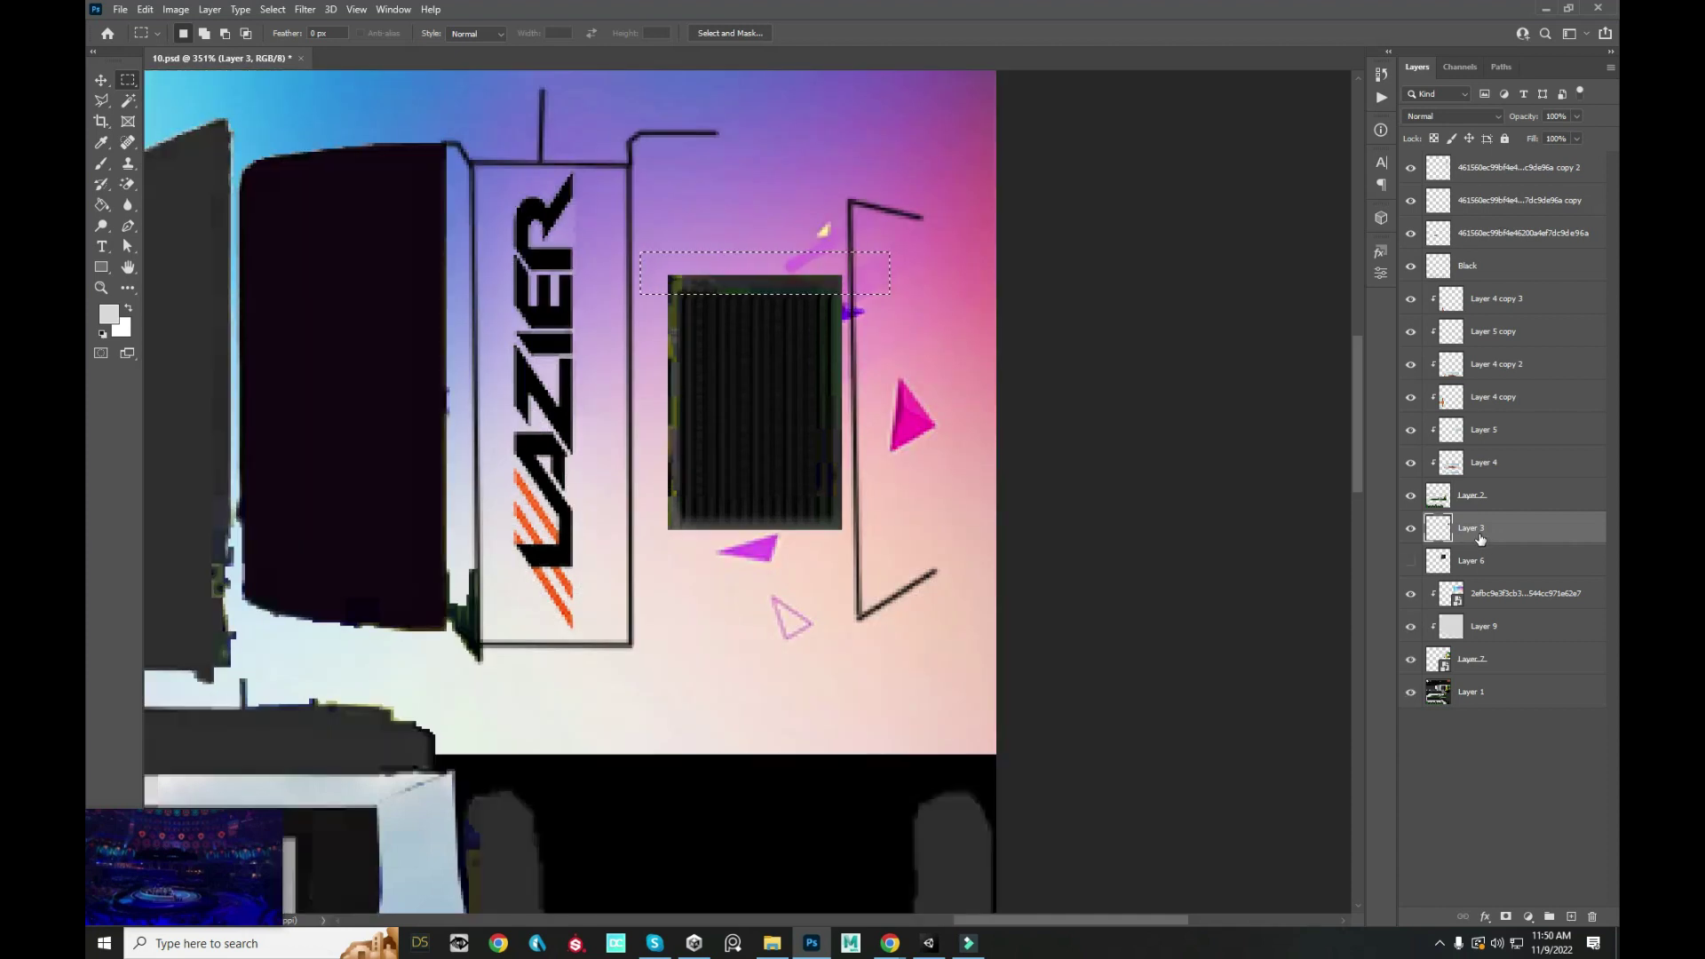
left_click(1466, 567)
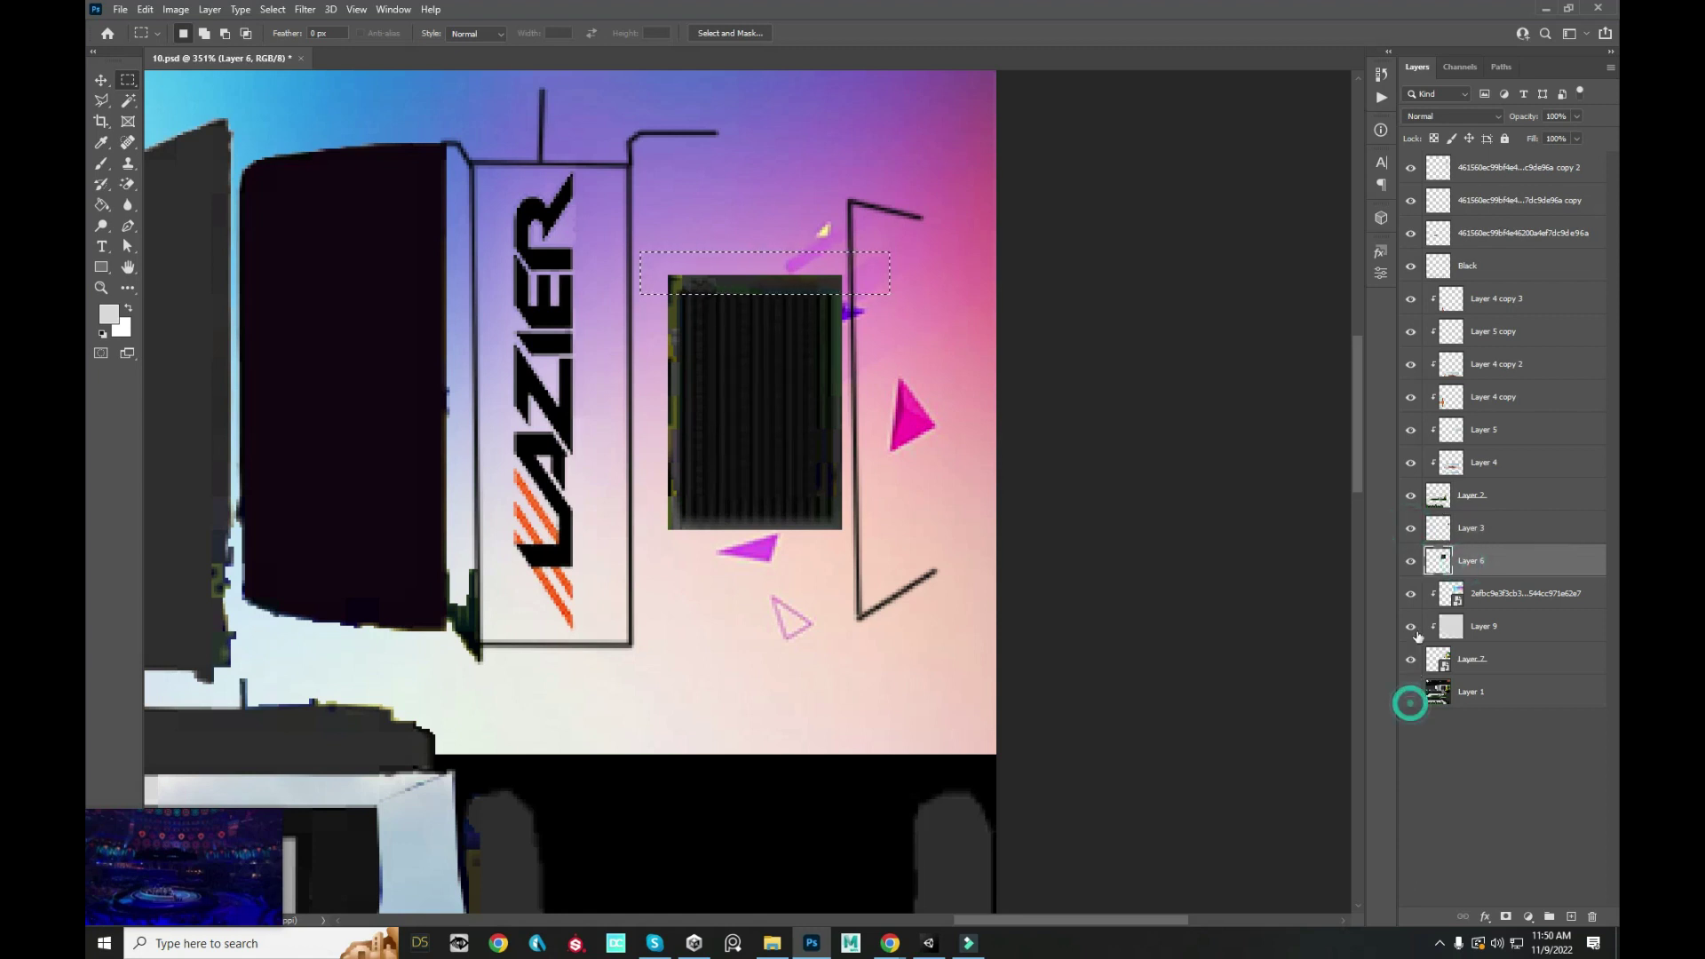
- Compare Layer 1, Layer 6's dark panel and the black frame lines by toggling their visibility
left_click(1411, 692)
left_click(1410, 560)
left_click(1411, 561)
left_click(1410, 692)
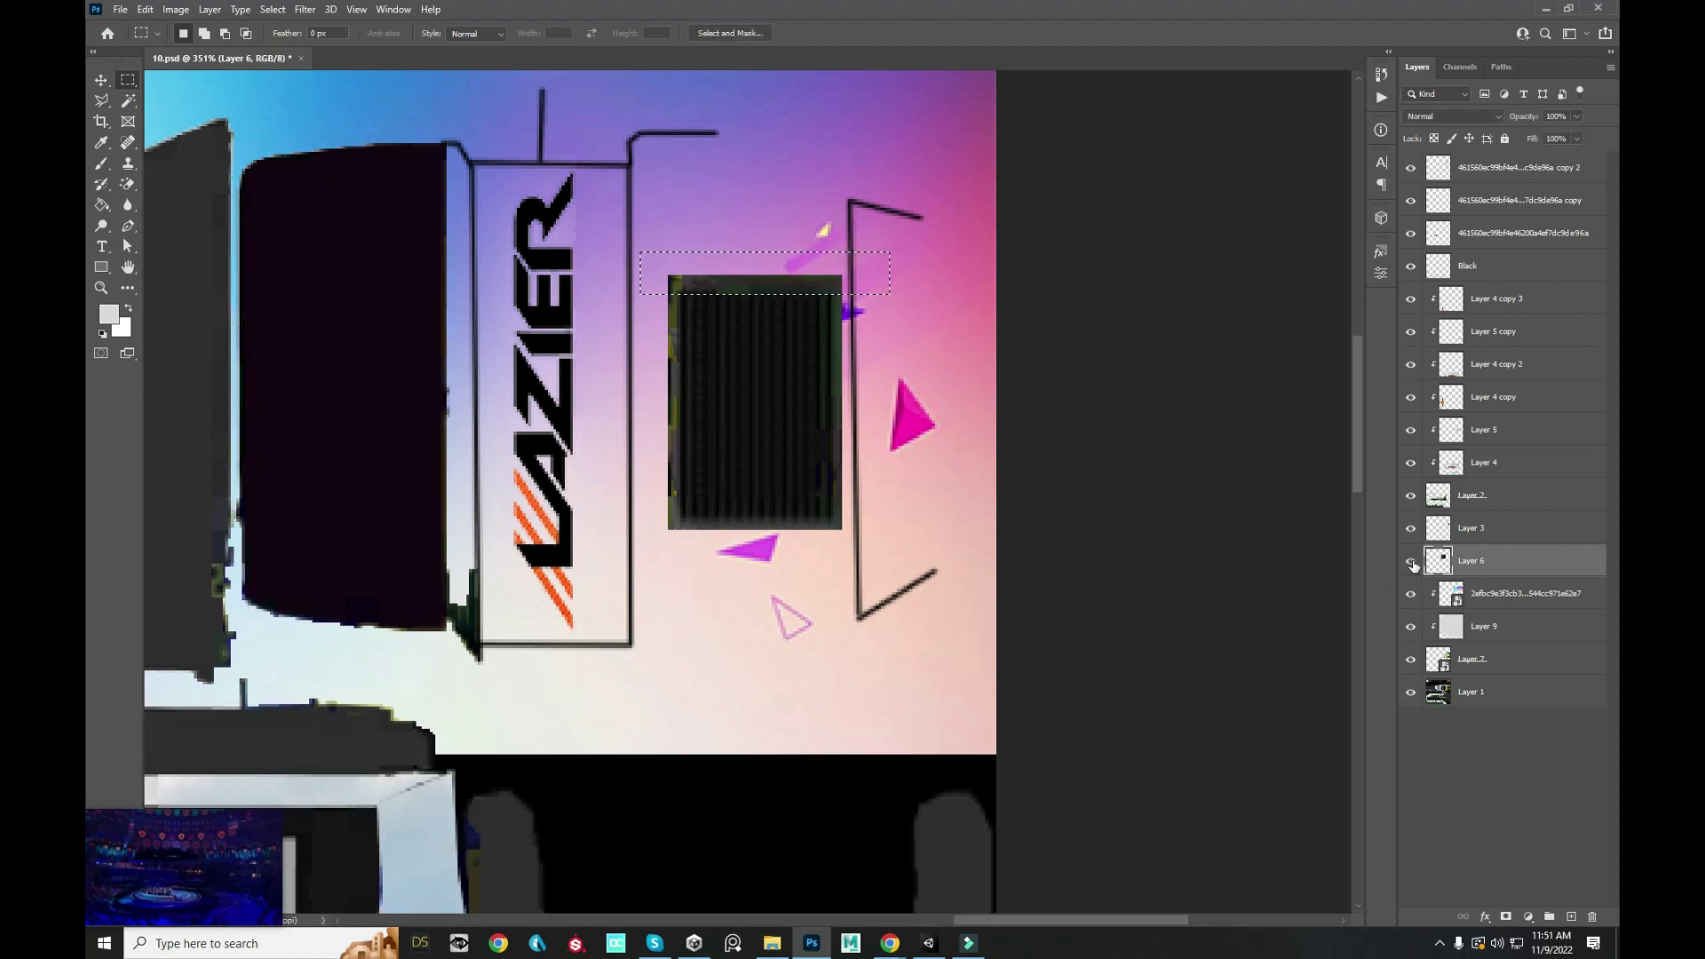
left_click(1411, 690)
left_click(1412, 691)
left_click(1411, 561)
left_click(1410, 692)
left_click(1410, 692)
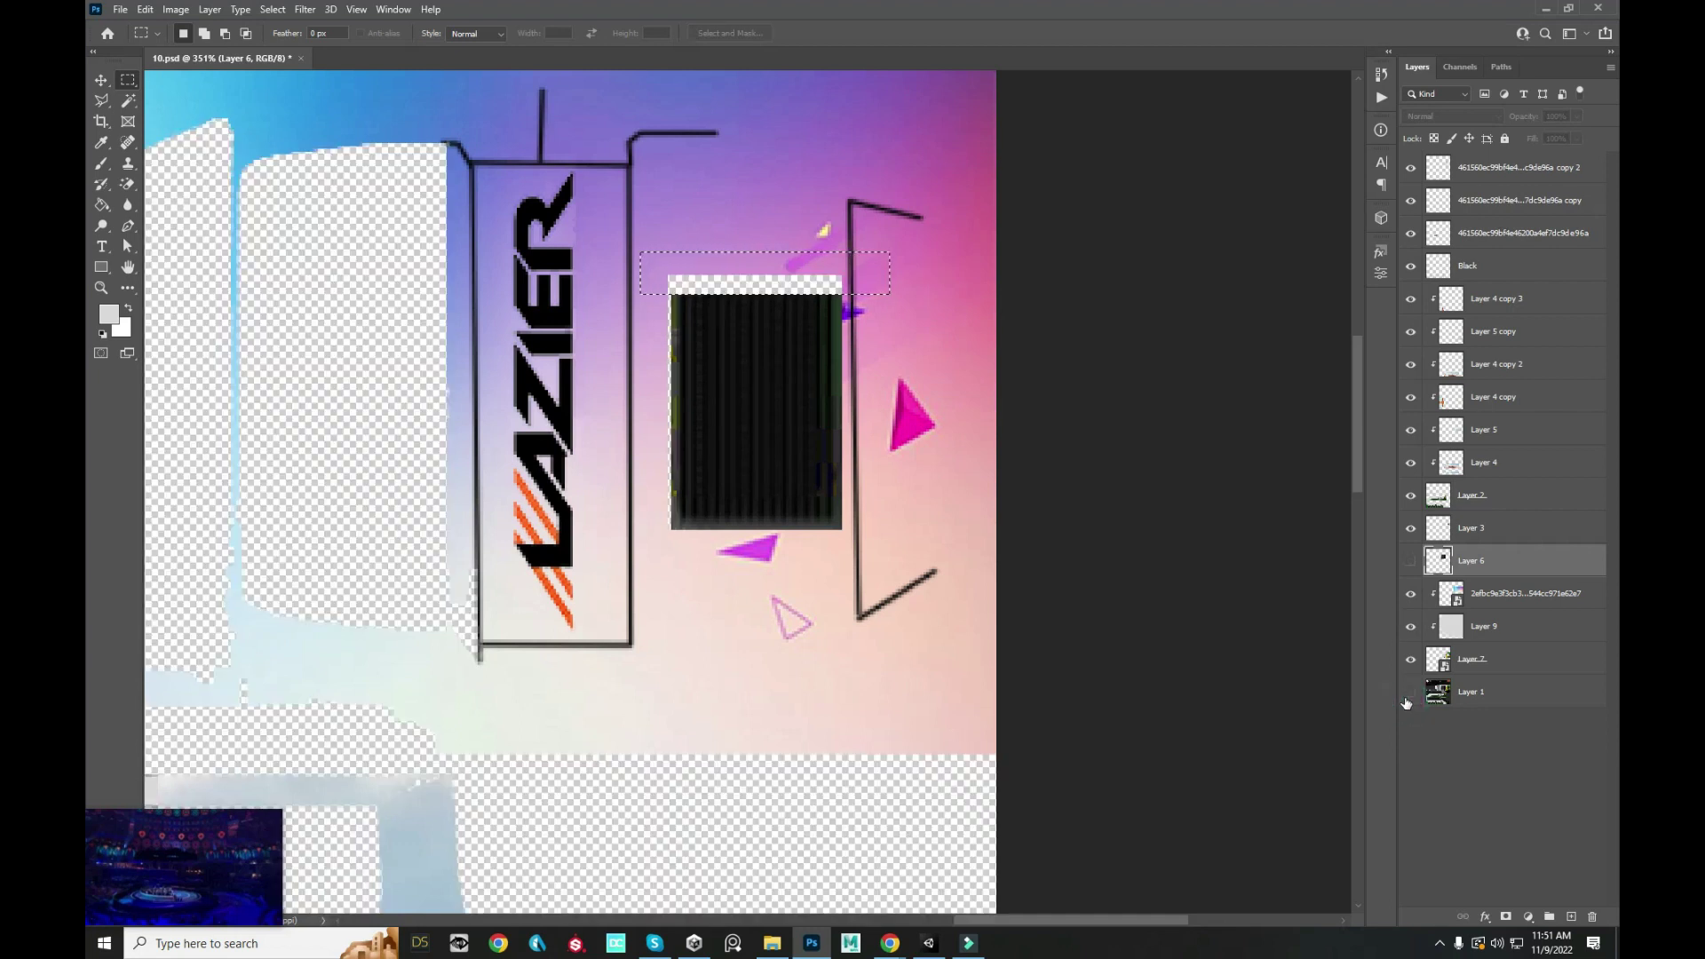
left_click(1410, 692)
left_click(1405, 701)
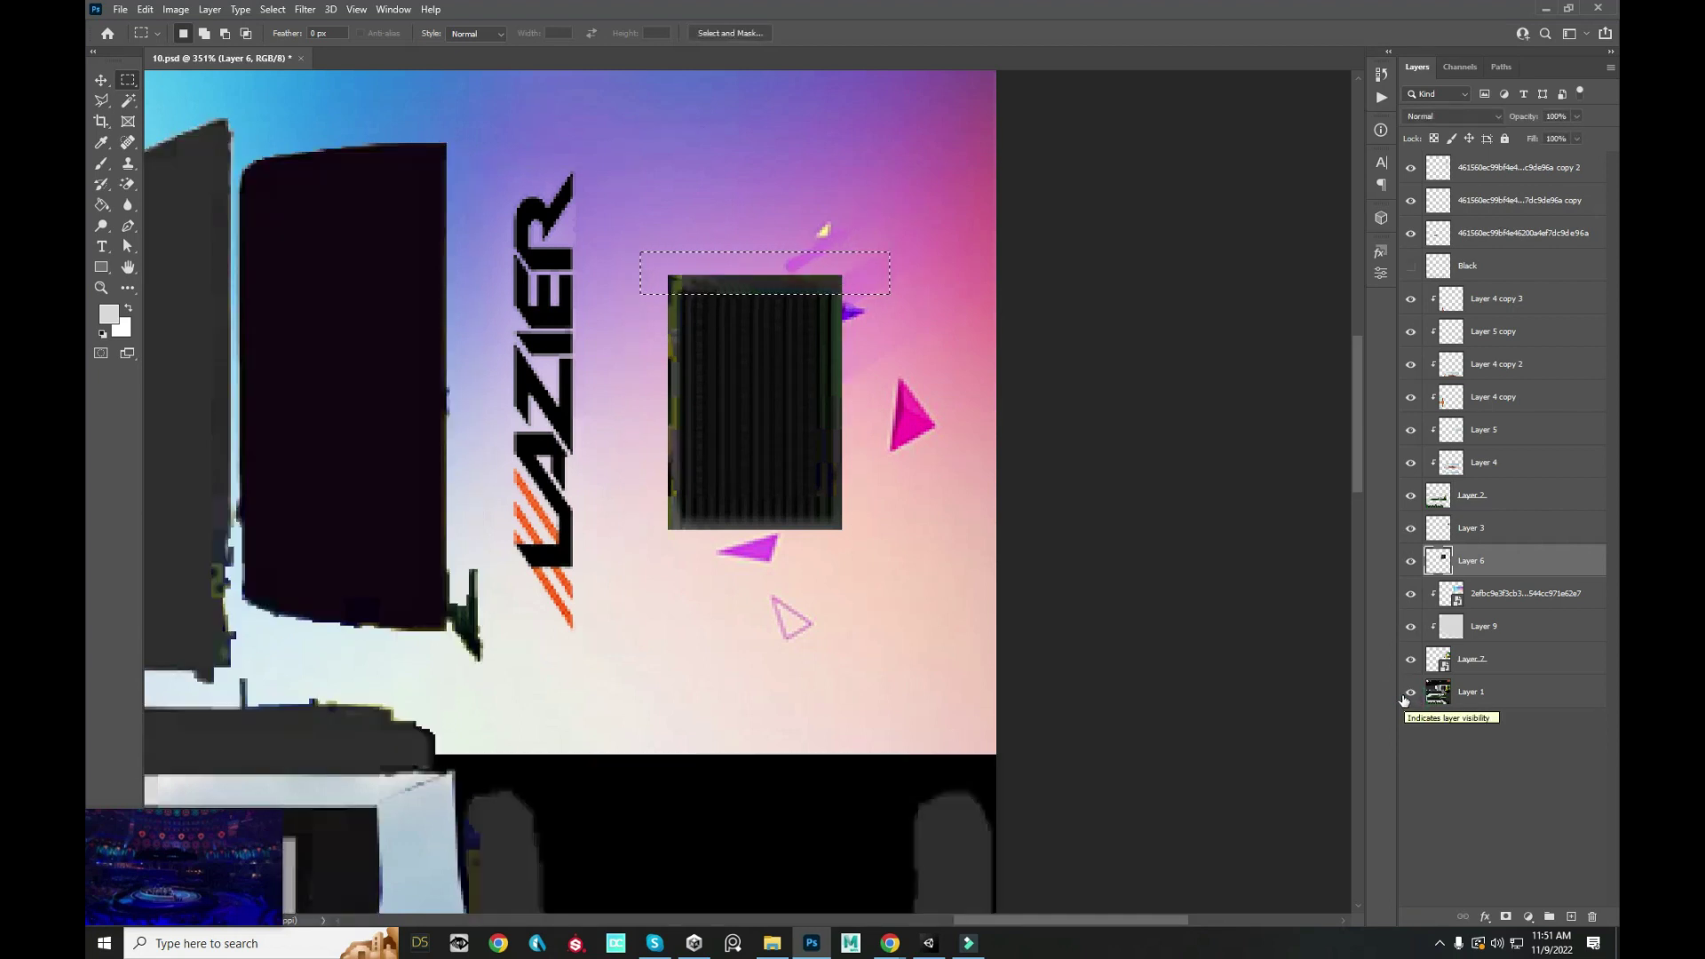
left_click(1405, 701)
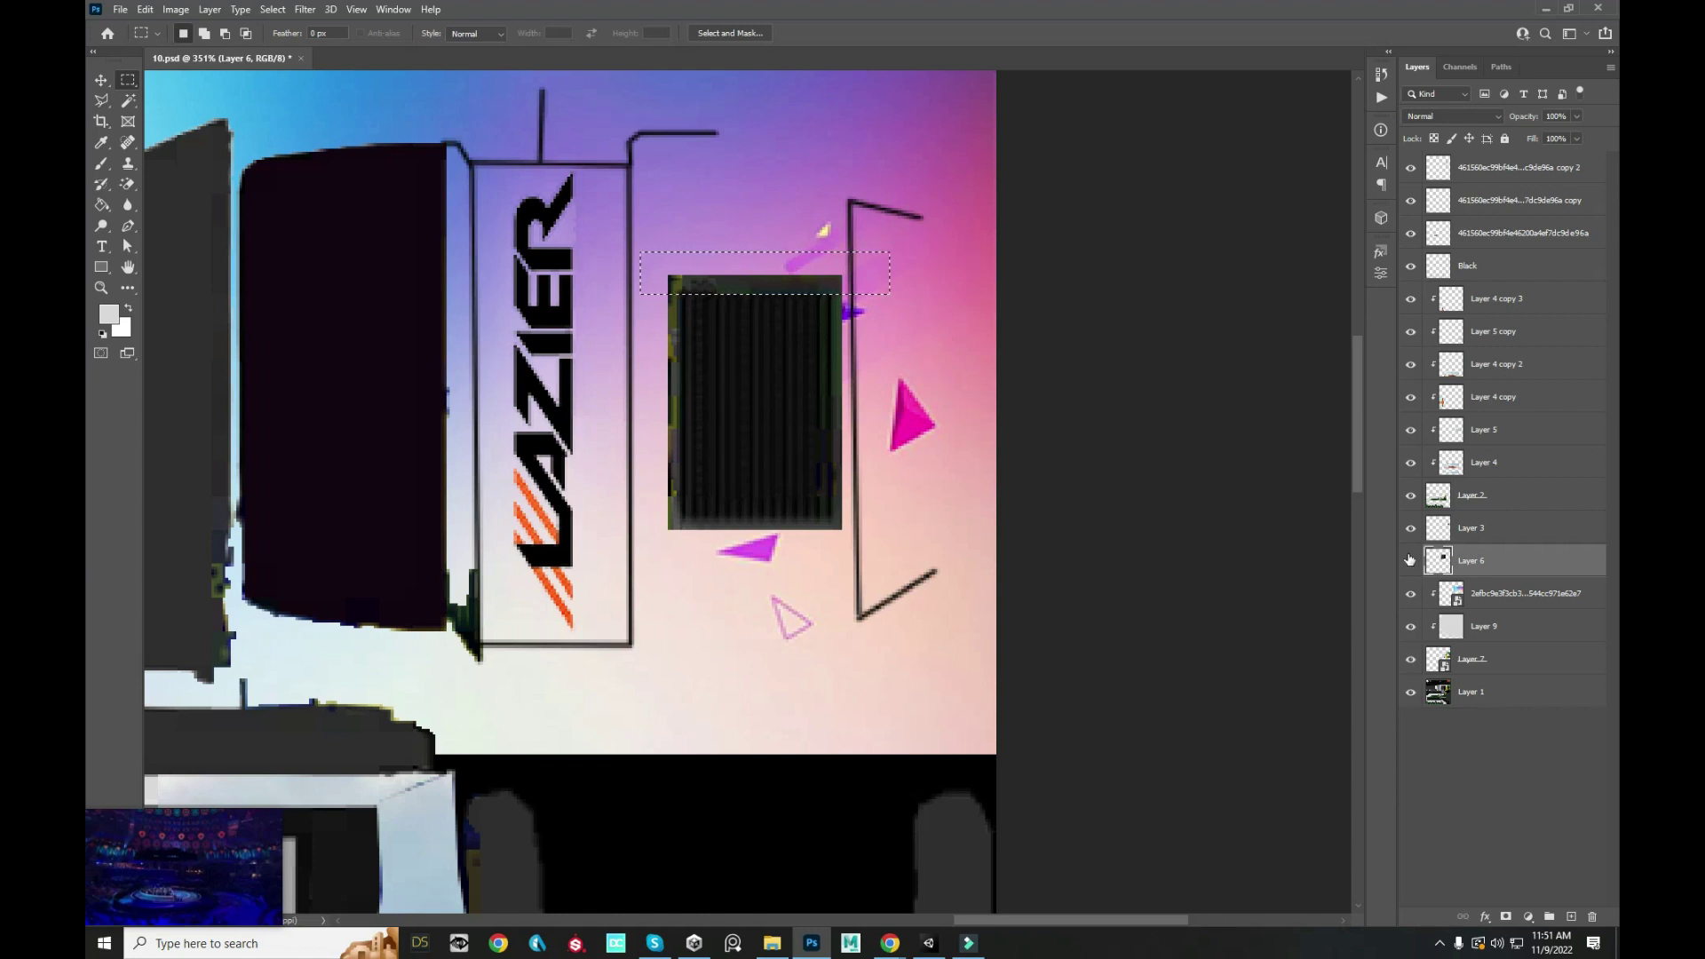
left_click(1410, 692)
left_click(1411, 692)
- Deselect the grille strip and nudge the pink triangles slightly with the Move tool
left_click(906, 553)
left_click(1407, 695)
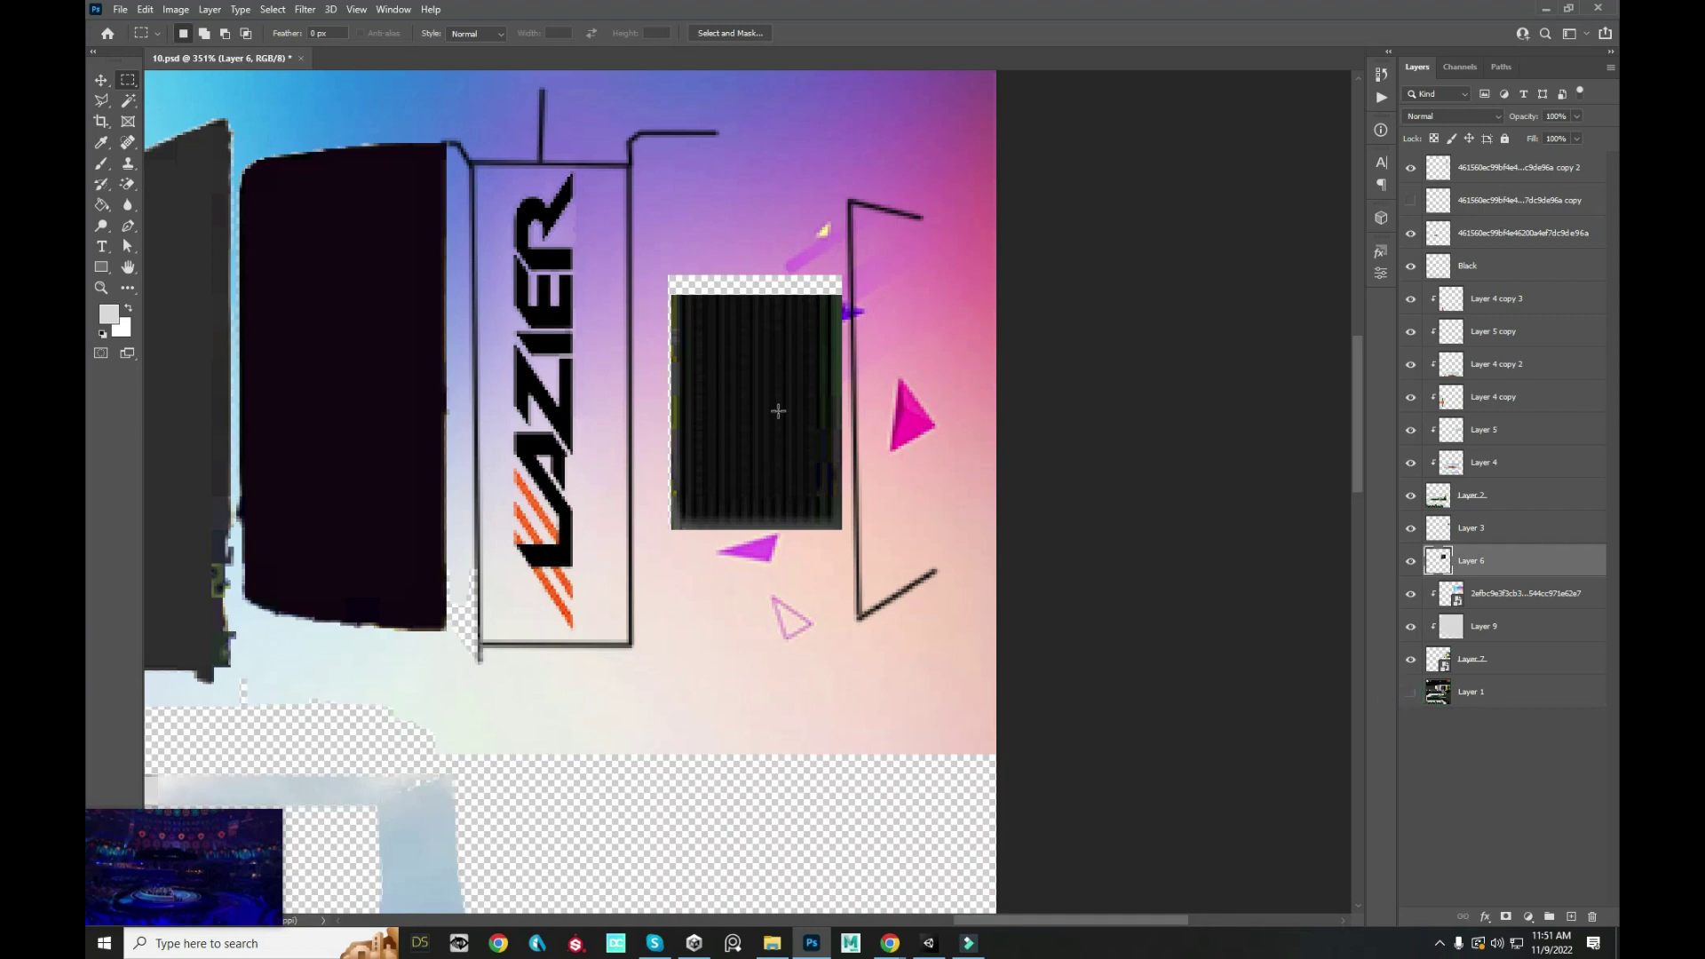
key("v")
mouse_move(946, 251)
left_mouse_down()
mouse_move(977, 252)
mouse_move(850, 258)
left_mouse_up()
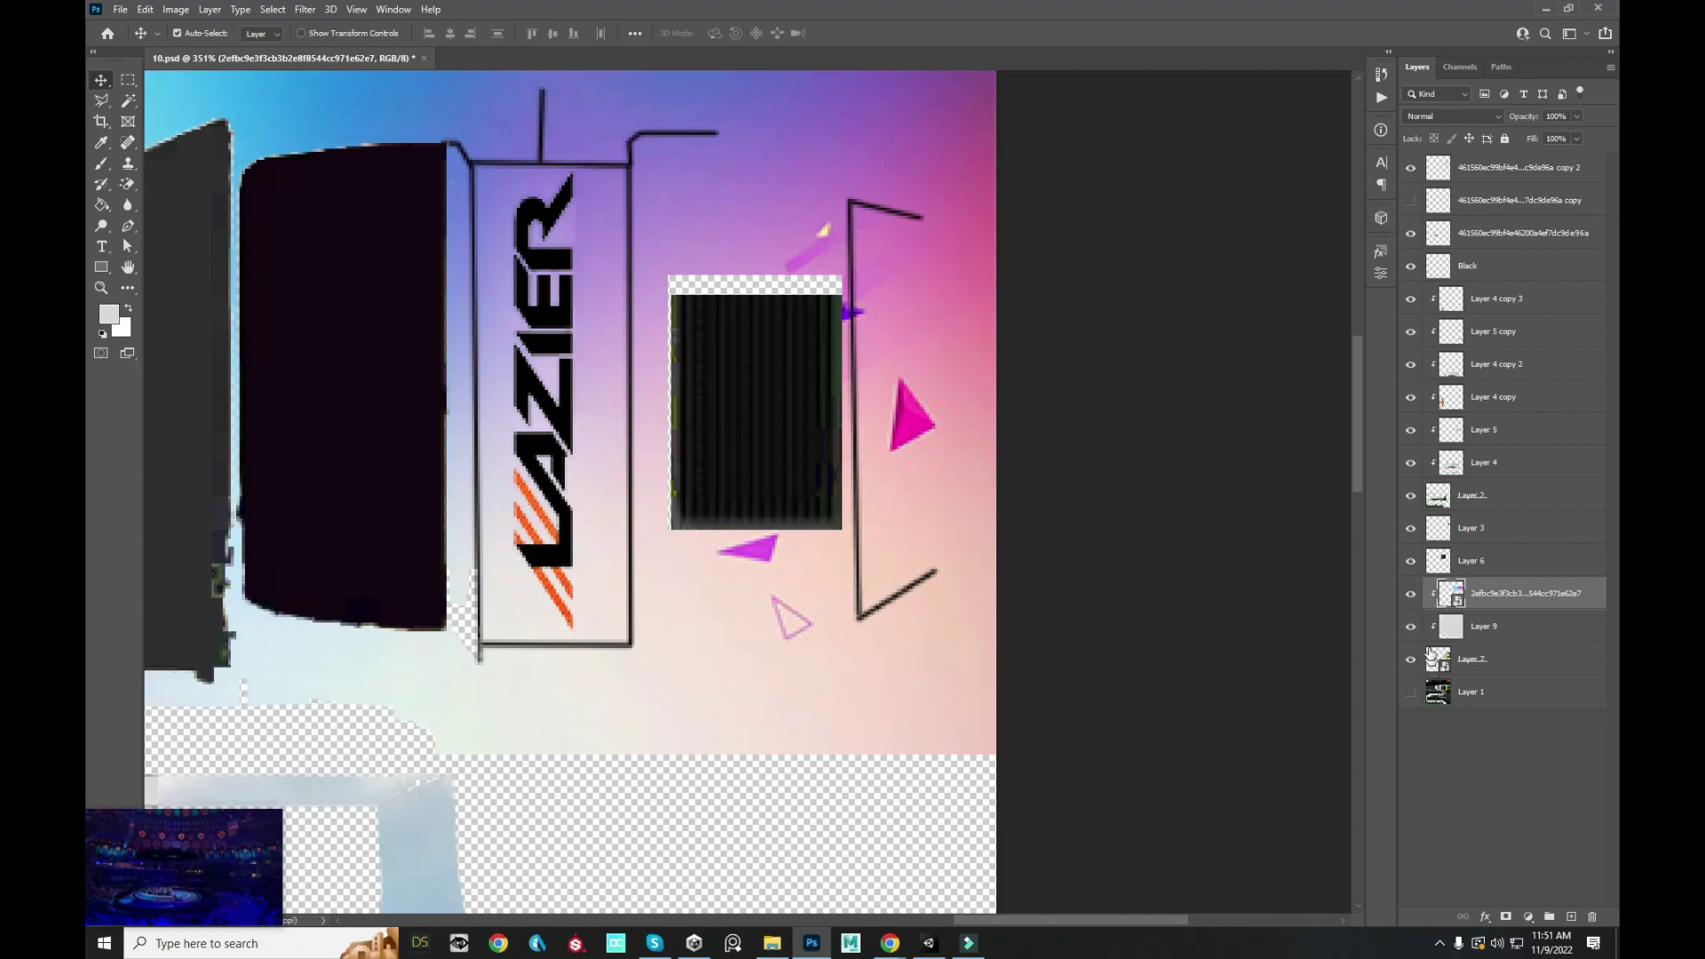
- Make Layer 9 active, recheck the gradient background, and show Layer 1 again across the full texture
left_click(1466, 628)
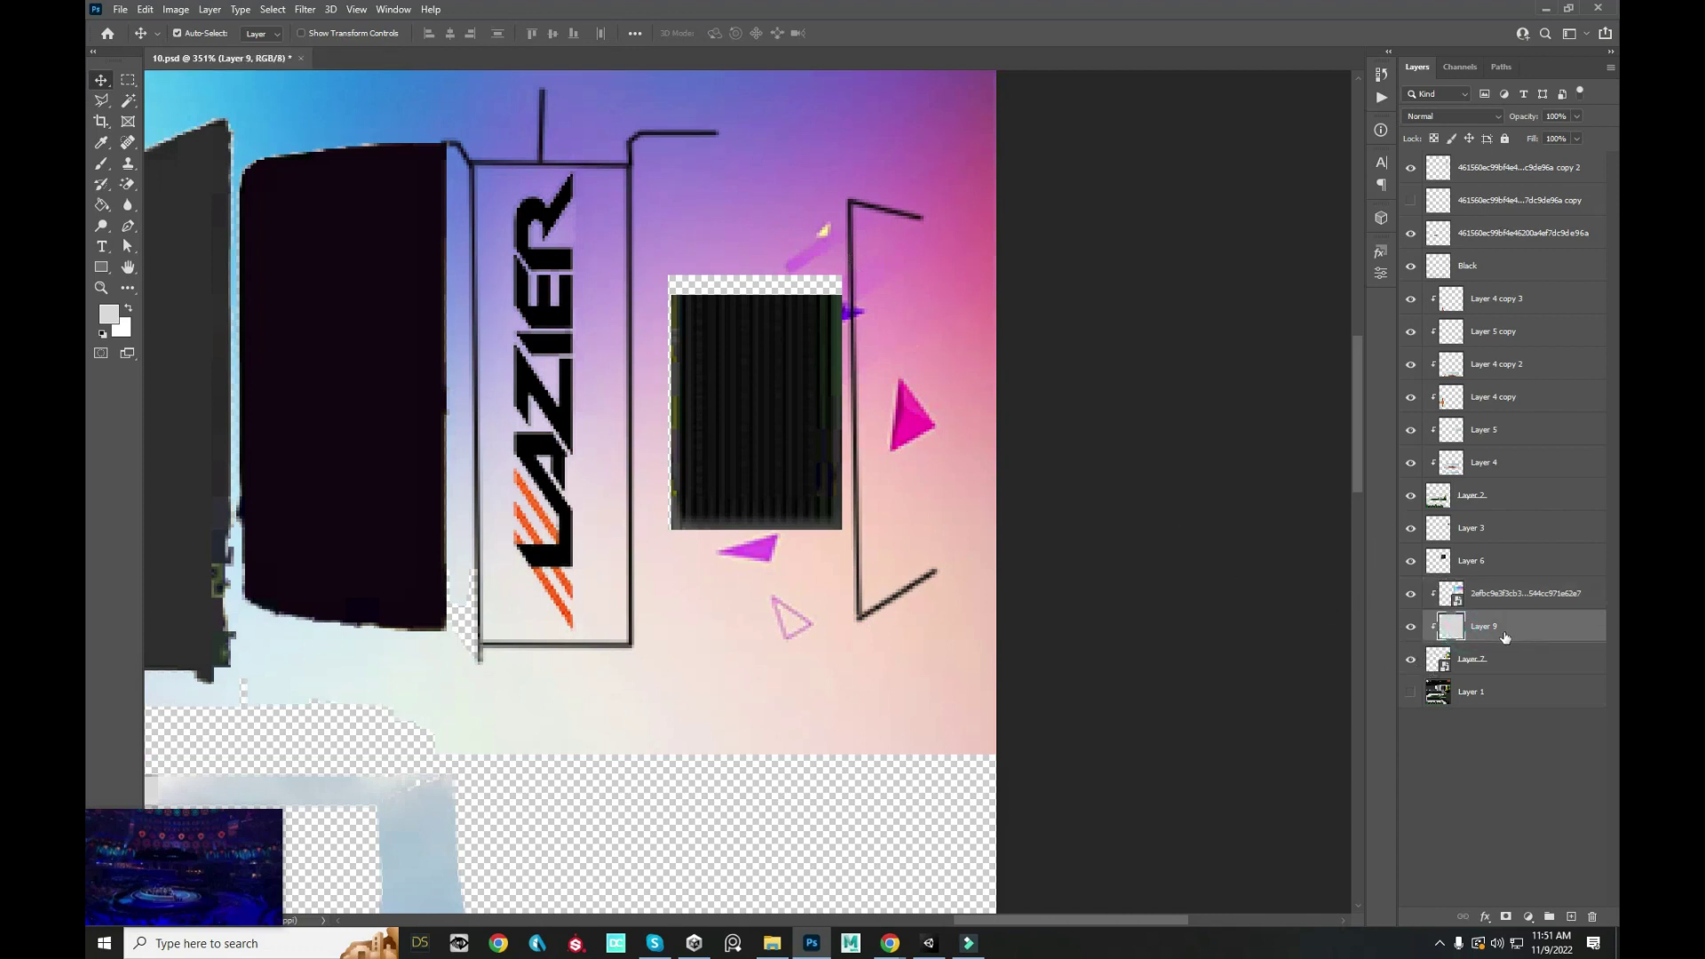
left_click(1410, 659)
left_click(1411, 660)
left_click(1412, 693)
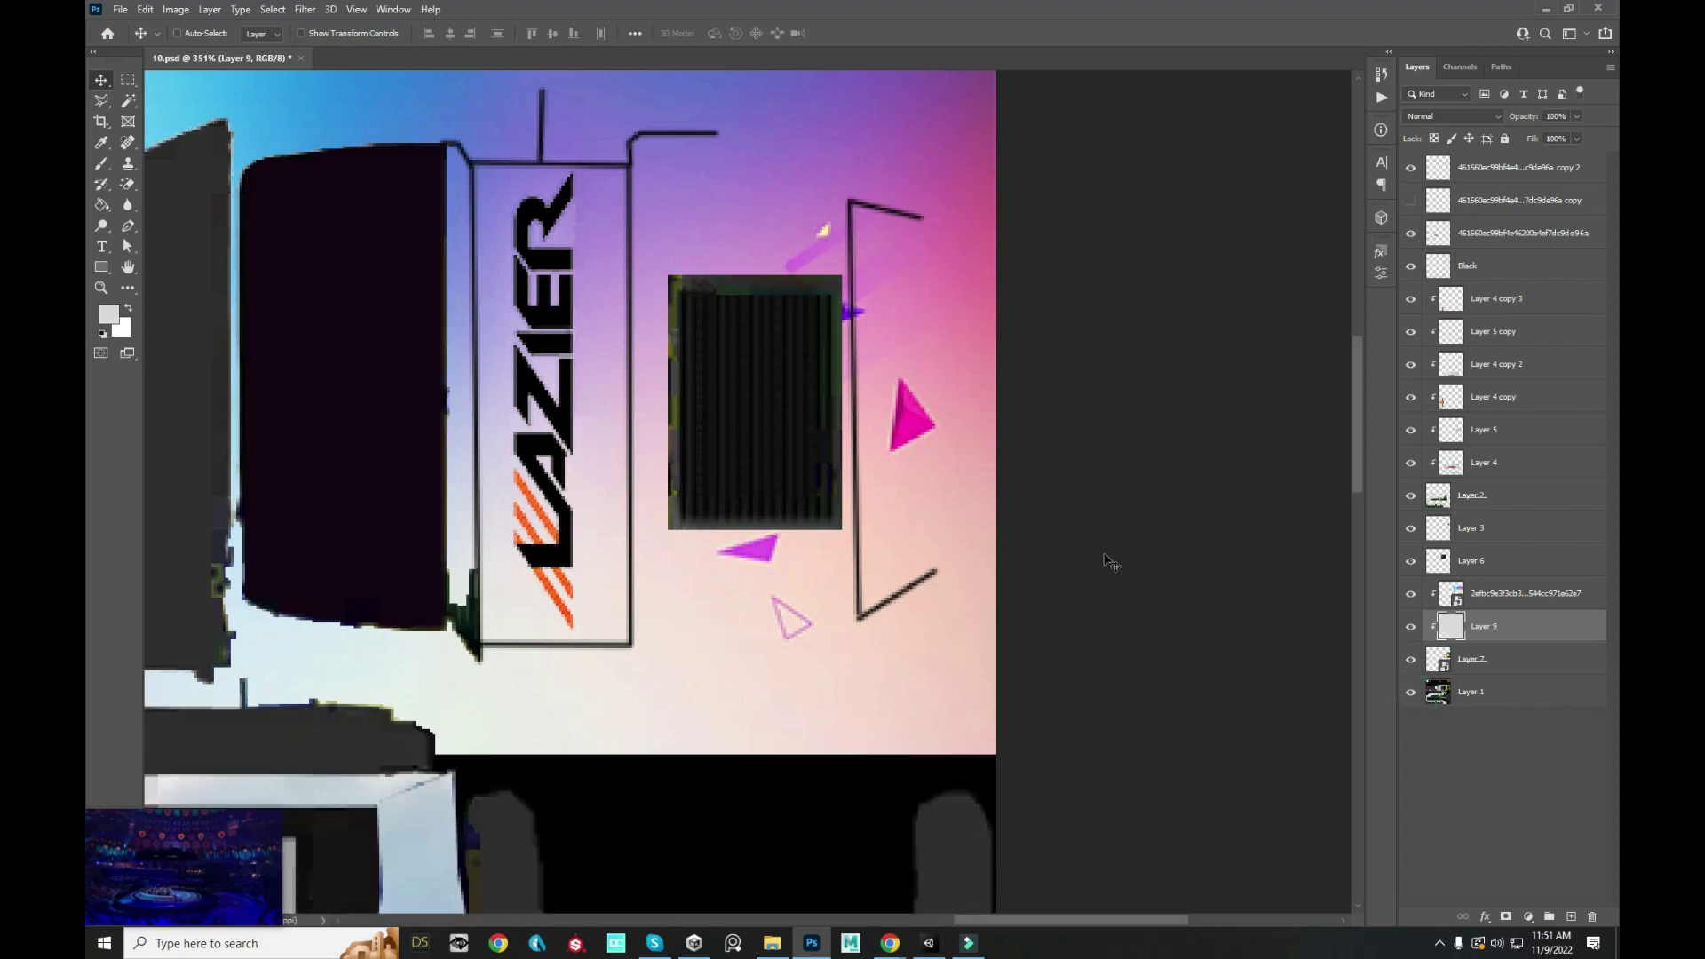
scroll(997, 522, "down", 3)
scroll(933, 453, "down", 3)
scroll(875, 391, "down", 2)
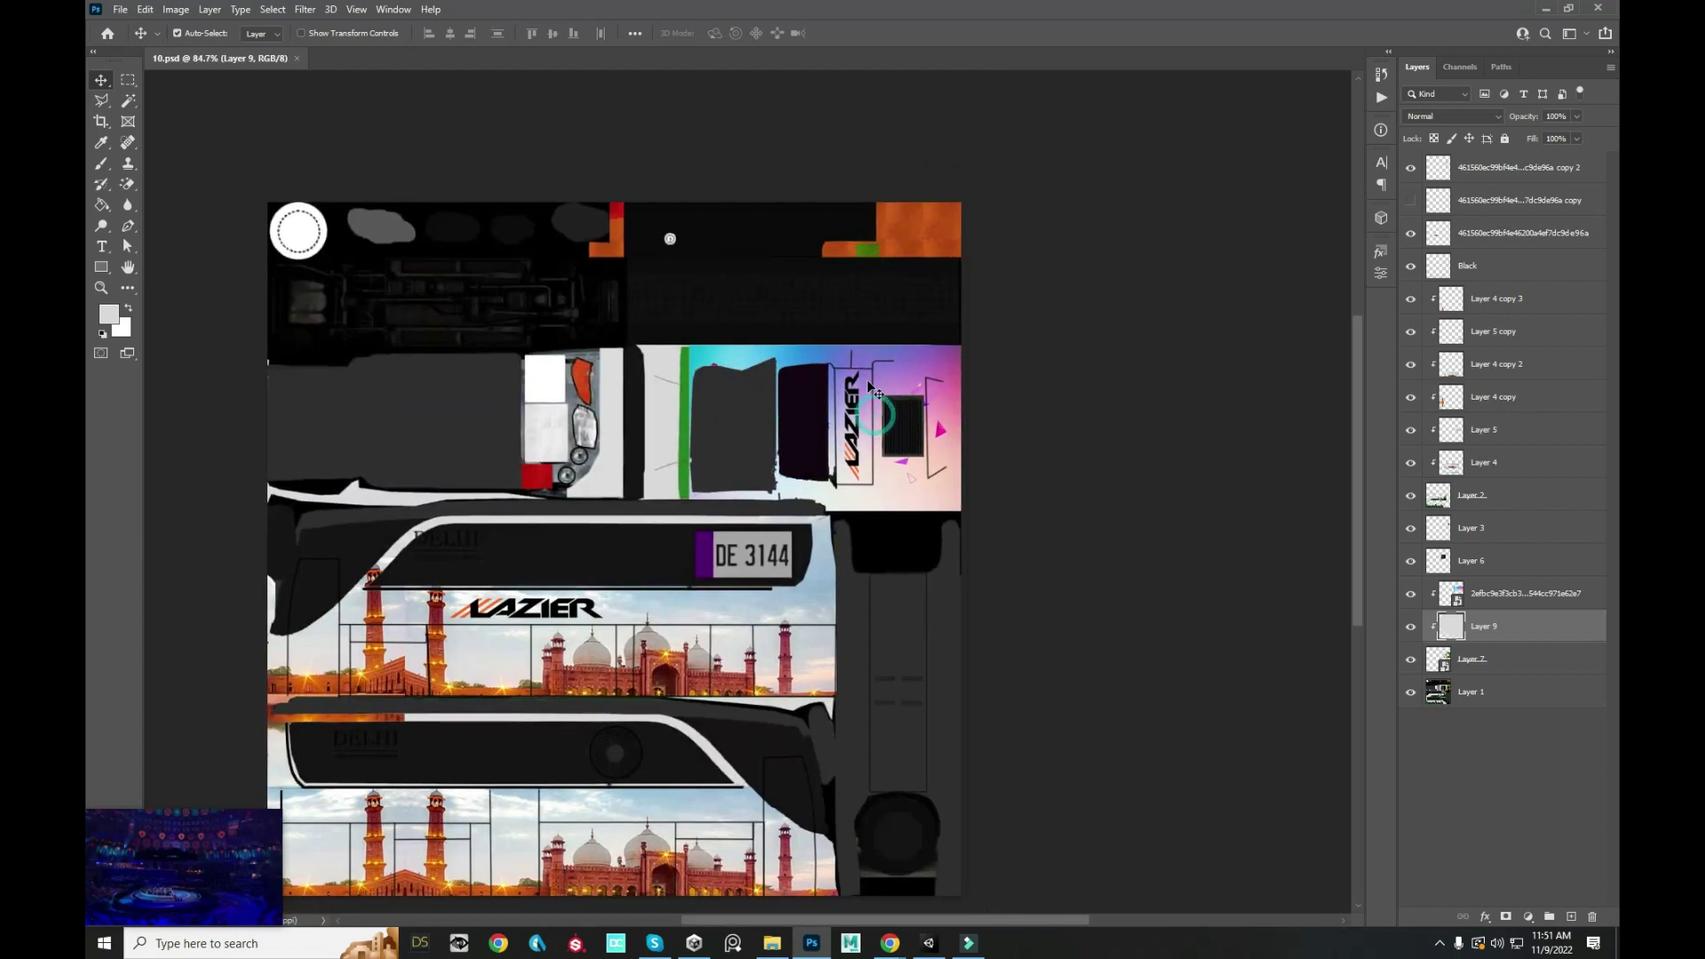
scroll(903, 190, "up", 3)
- On Layer 1, Magic Wand-select the orange, green and red roof pieces together
left_click(929, 329)
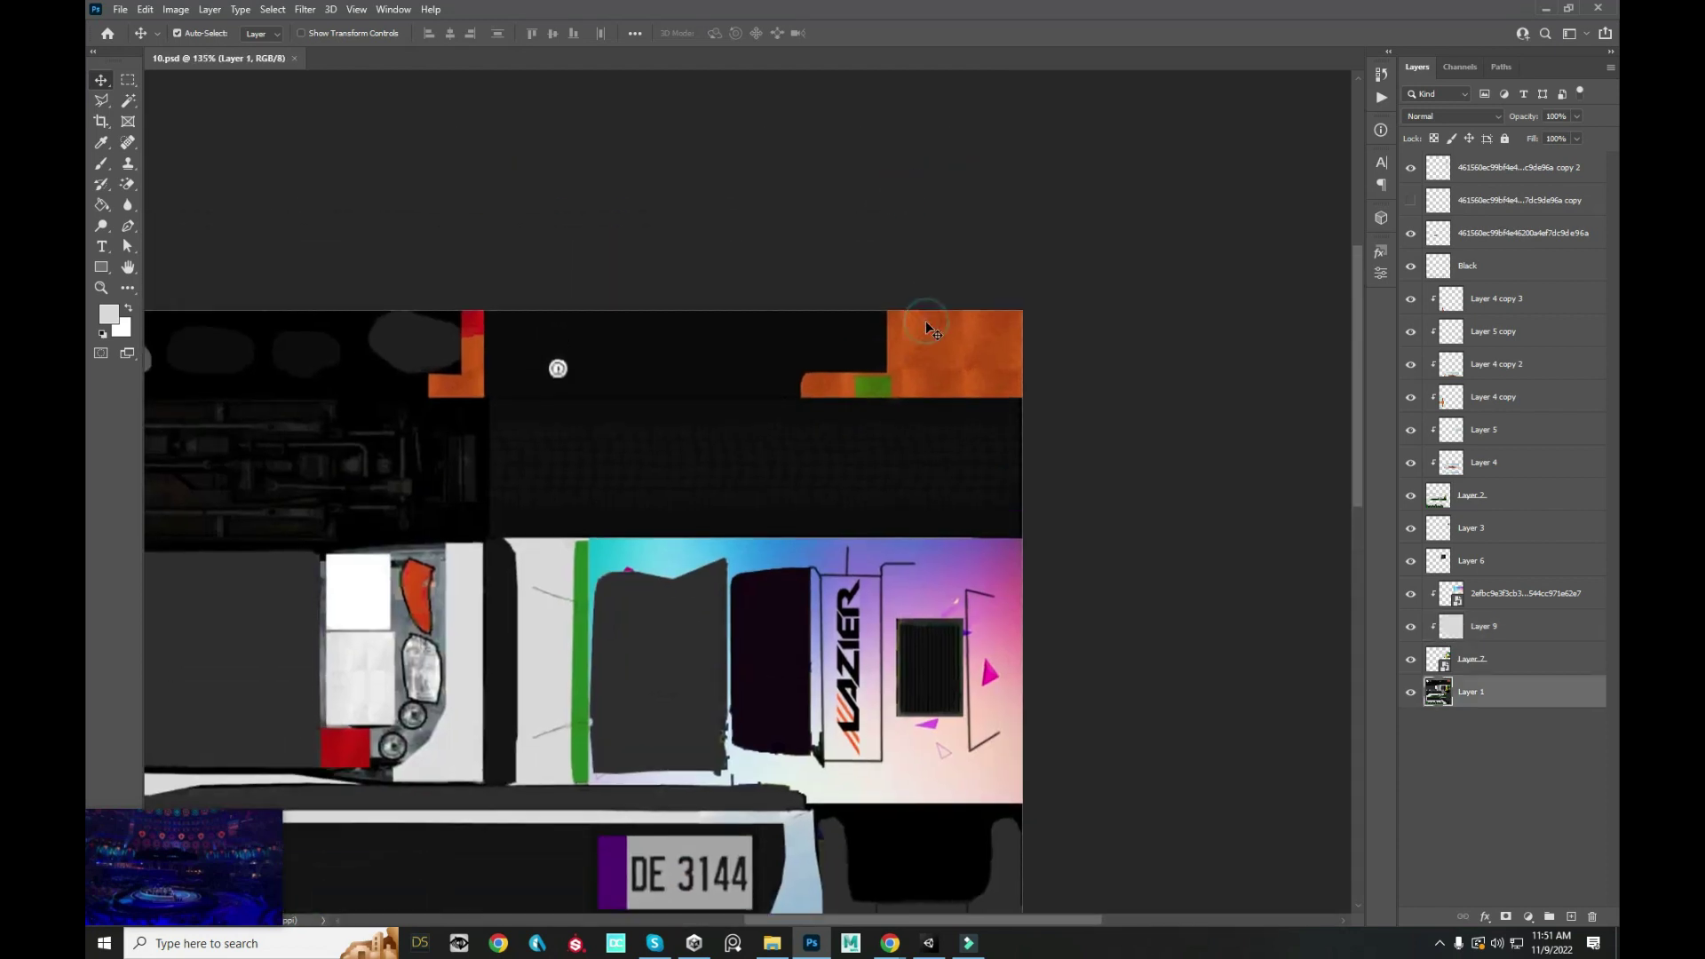
key("w")
left_click(1005, 351)
left_click(870, 386, "shift")
left_click(821, 385, "shift")
left_click(879, 391, "shift")
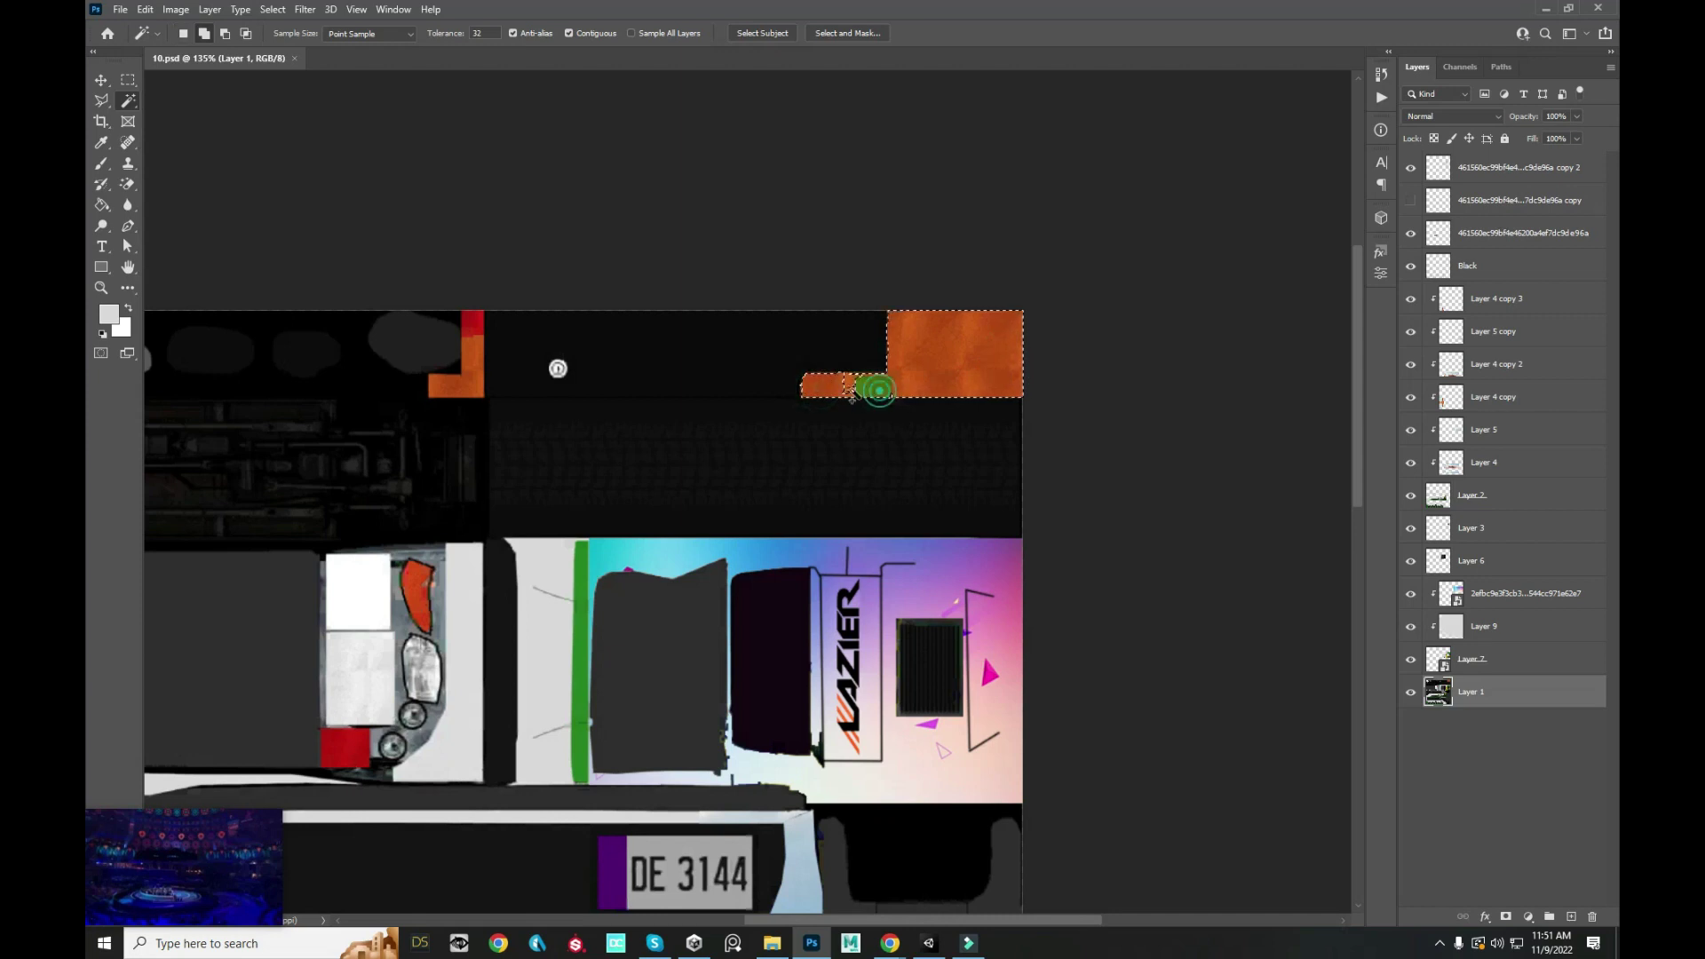
left_click(846, 383)
left_click(471, 369)
left_click(471, 325)
- Check the selected pieces and copy them onto a new Layer 10 with Ctrl+J
scroll(484, 324, "up", 2)
scroll(484, 324, "up", 1)
scroll(506, 342, "up", 1)
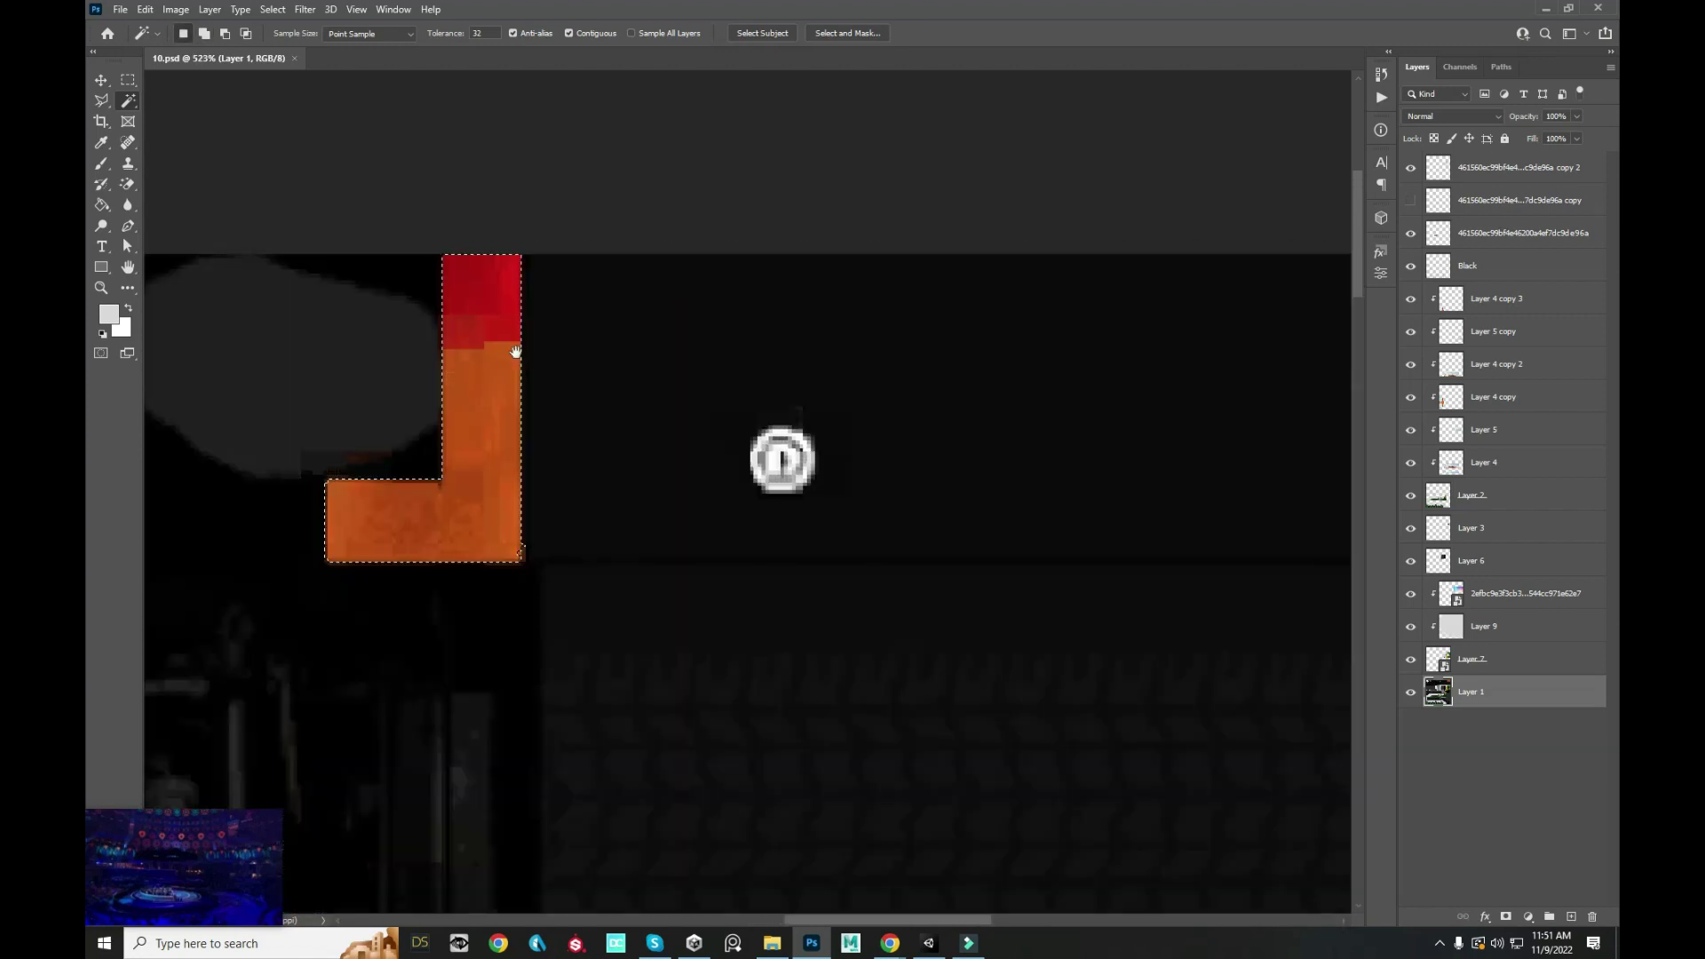
scroll(515, 352, "down", 3)
scroll(550, 364, "down", 2)
scroll(581, 361, "down", 1)
scroll(744, 303, "down", 1)
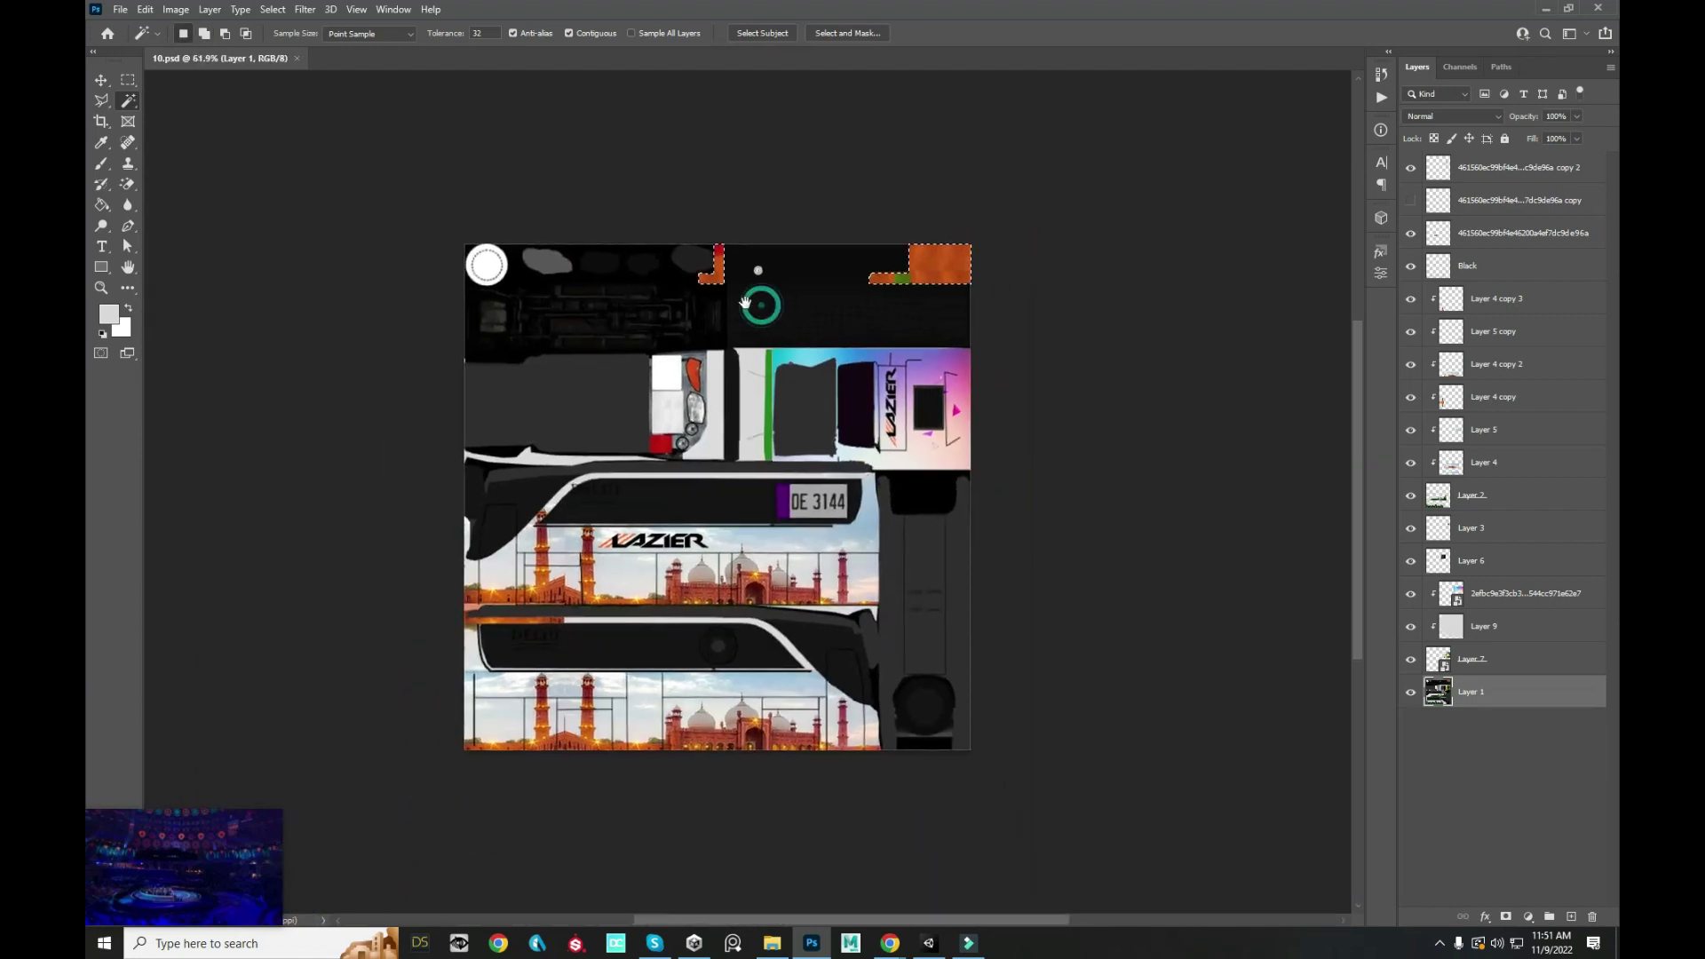
scroll(675, 448, "up", 2)
scroll(698, 455, "up", 3)
scroll(704, 462, "up", 1)
scroll(704, 461, "down", 2)
scroll(711, 444, "down", 1)
scroll(728, 417, "down", 1)
scroll(774, 363, "down", 3)
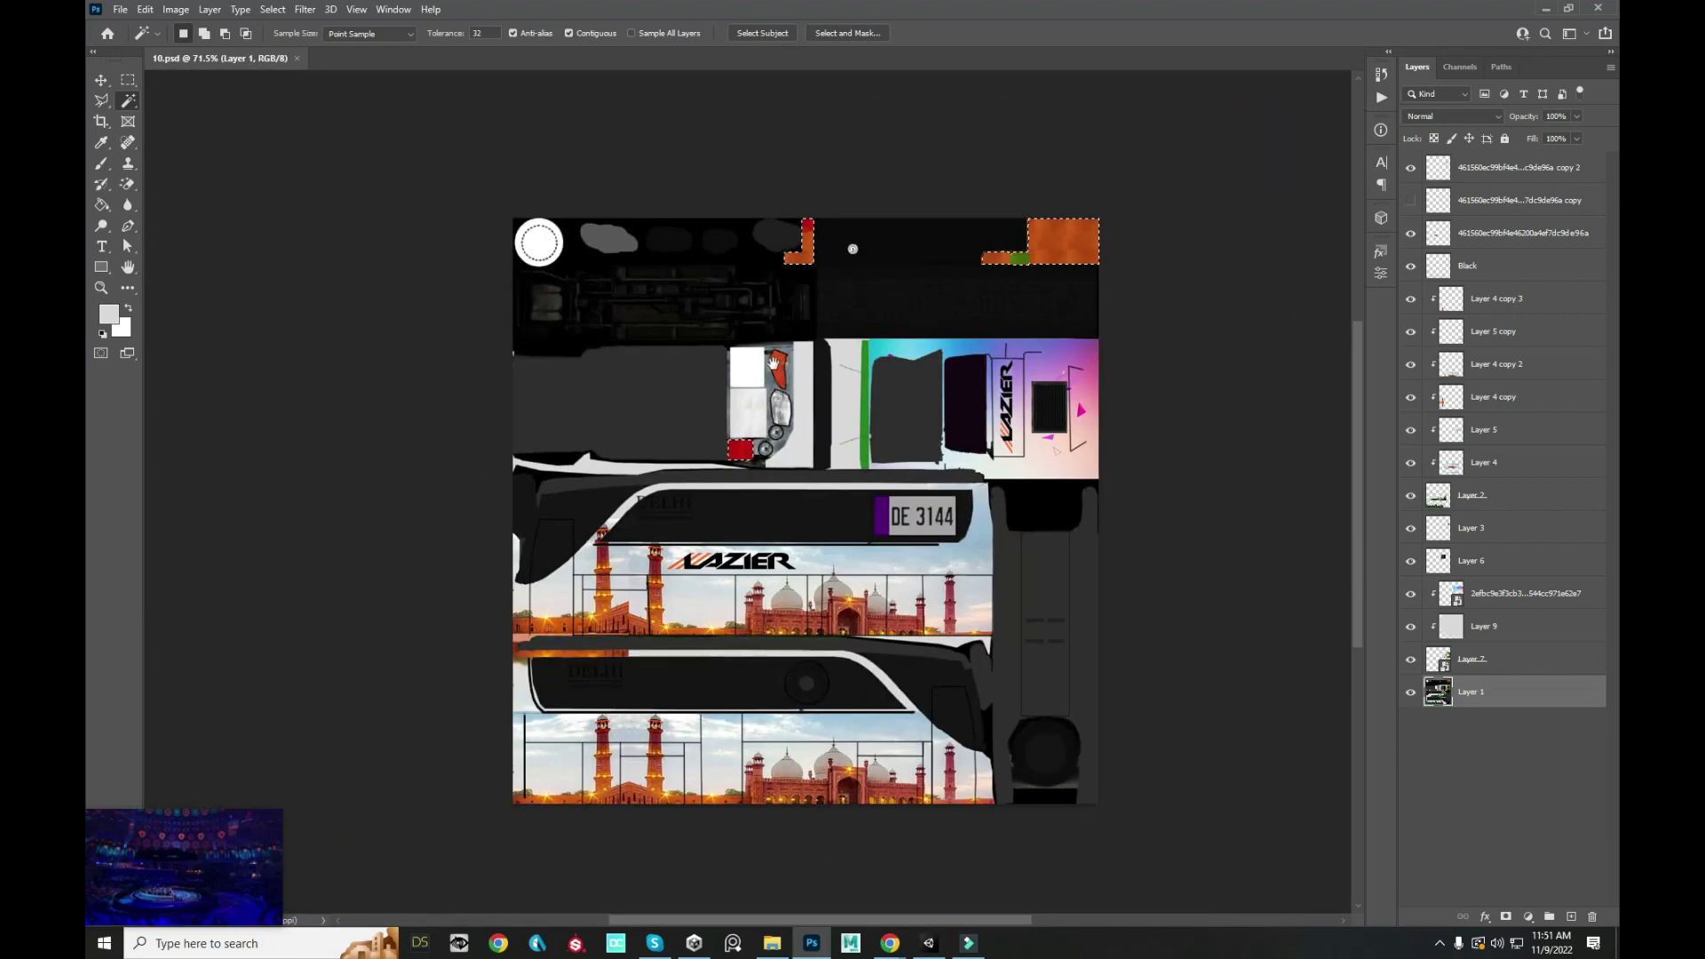
key("ctrl+j")
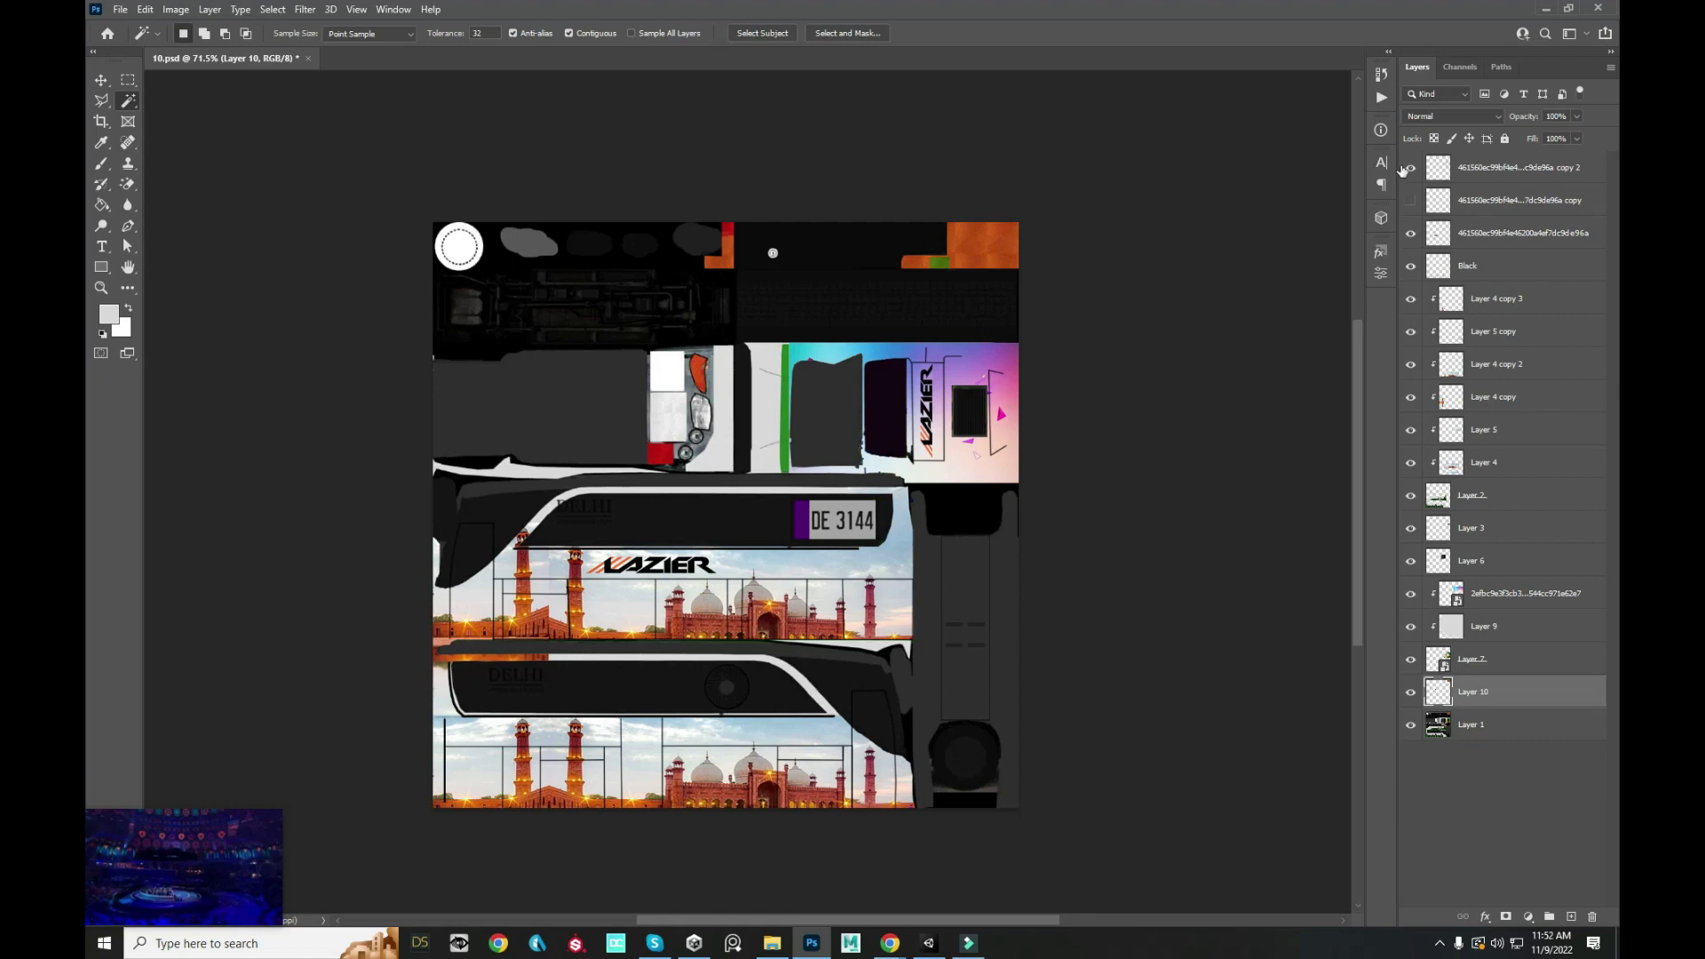
- Give Layer 10's orange and red roof pieces the plain white gradient style and save the texture
left_click(1381, 252)
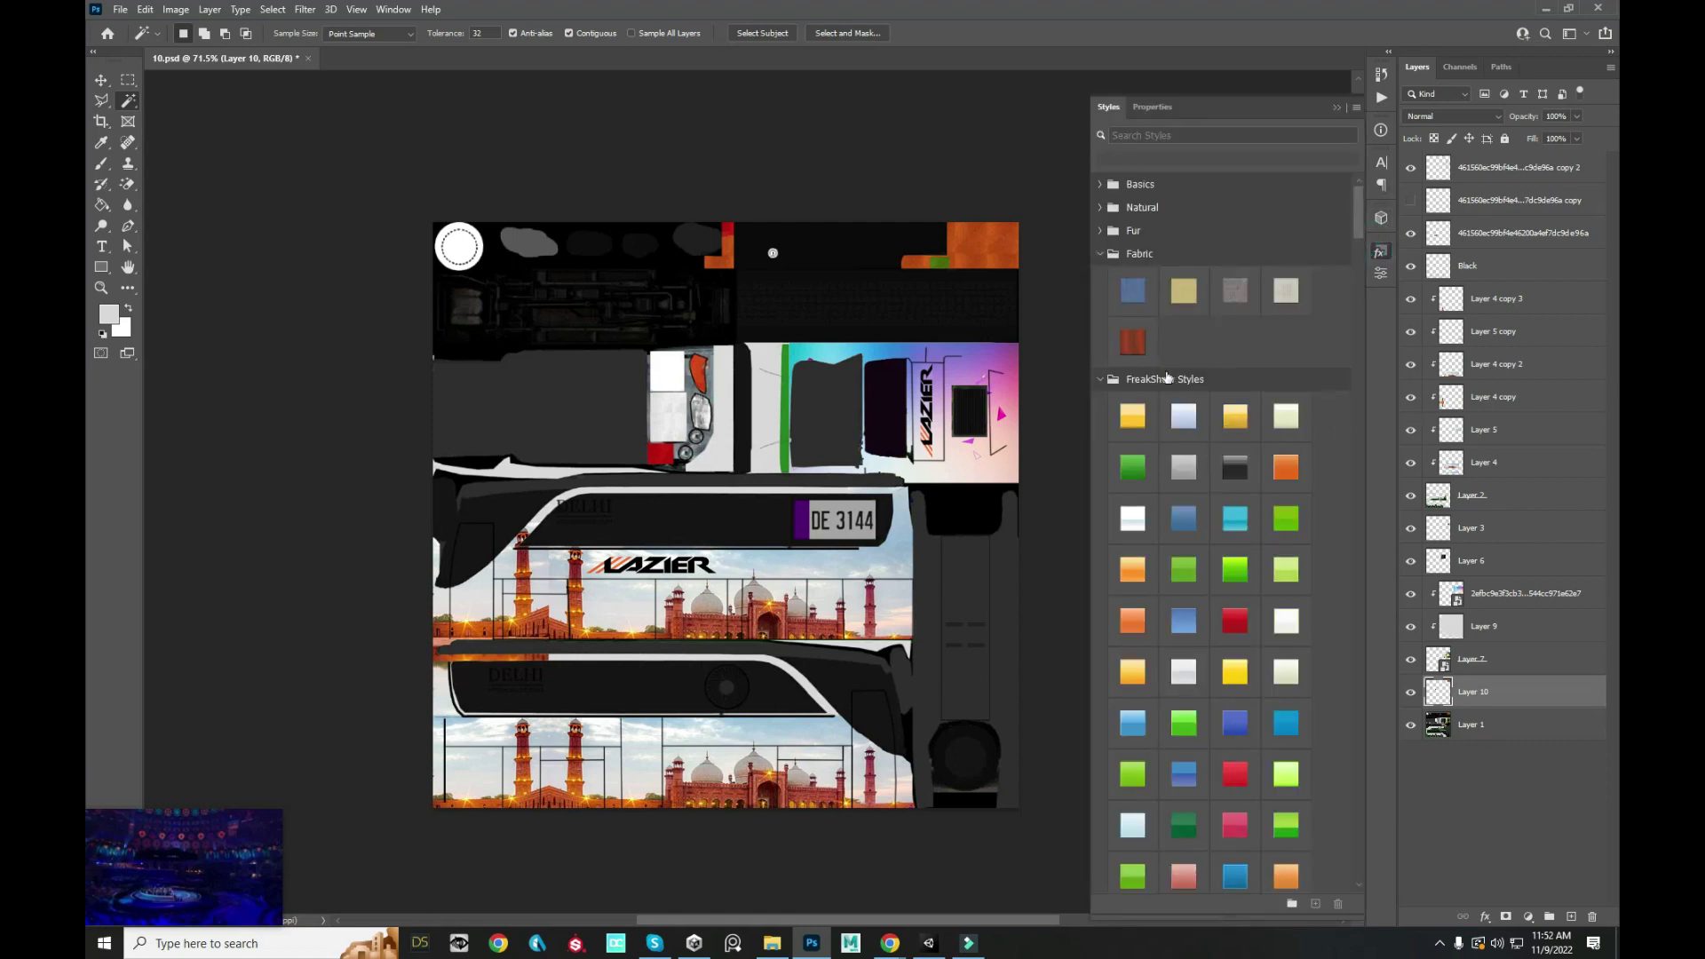
left_click(1184, 671)
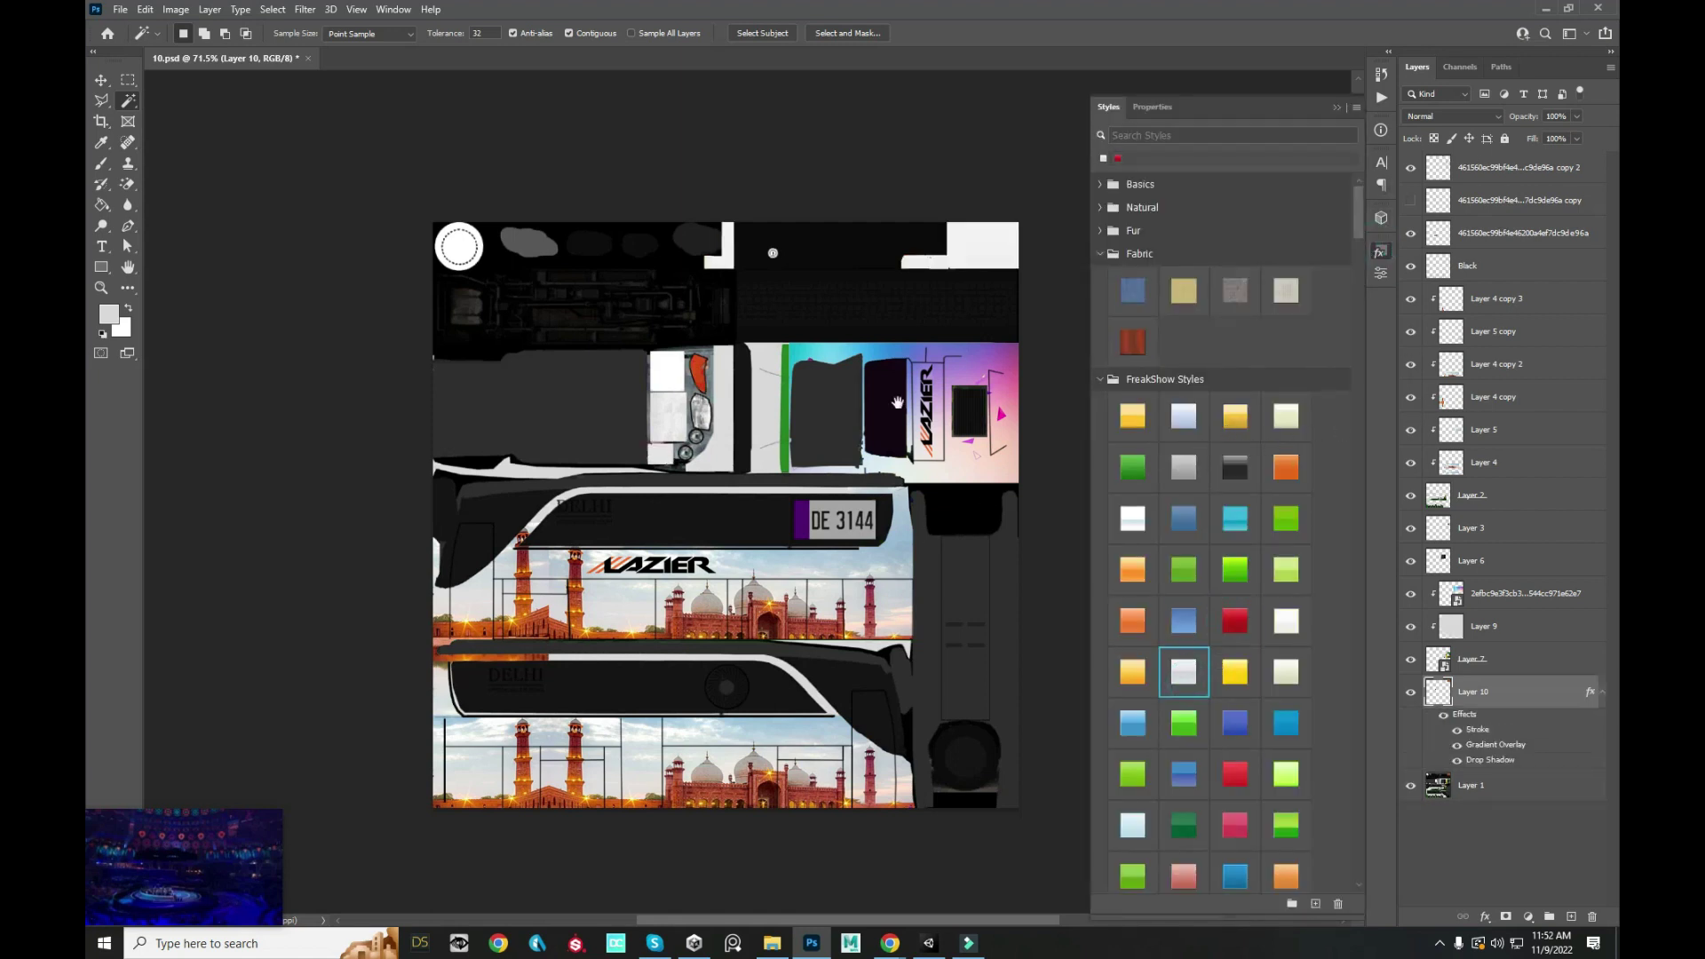
scroll(781, 345, "up", 1)
scroll(780, 346, "up", 1)
scroll(781, 346, "up", 1)
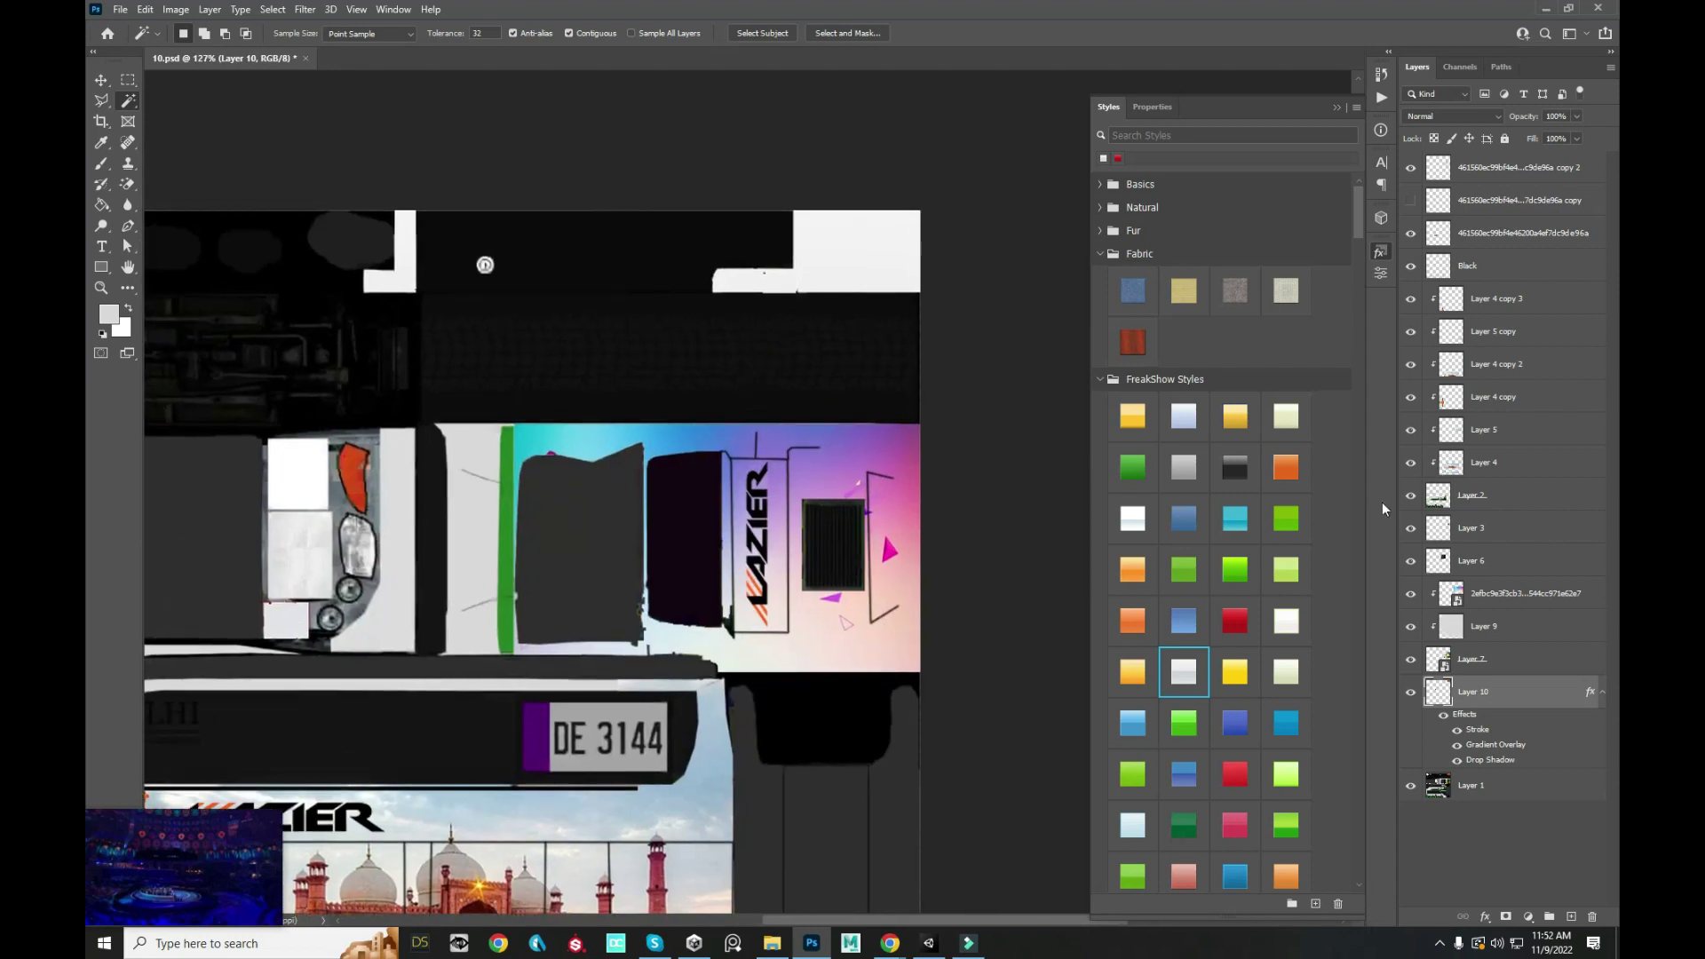
left_click(1288, 670)
left_click(1287, 625)
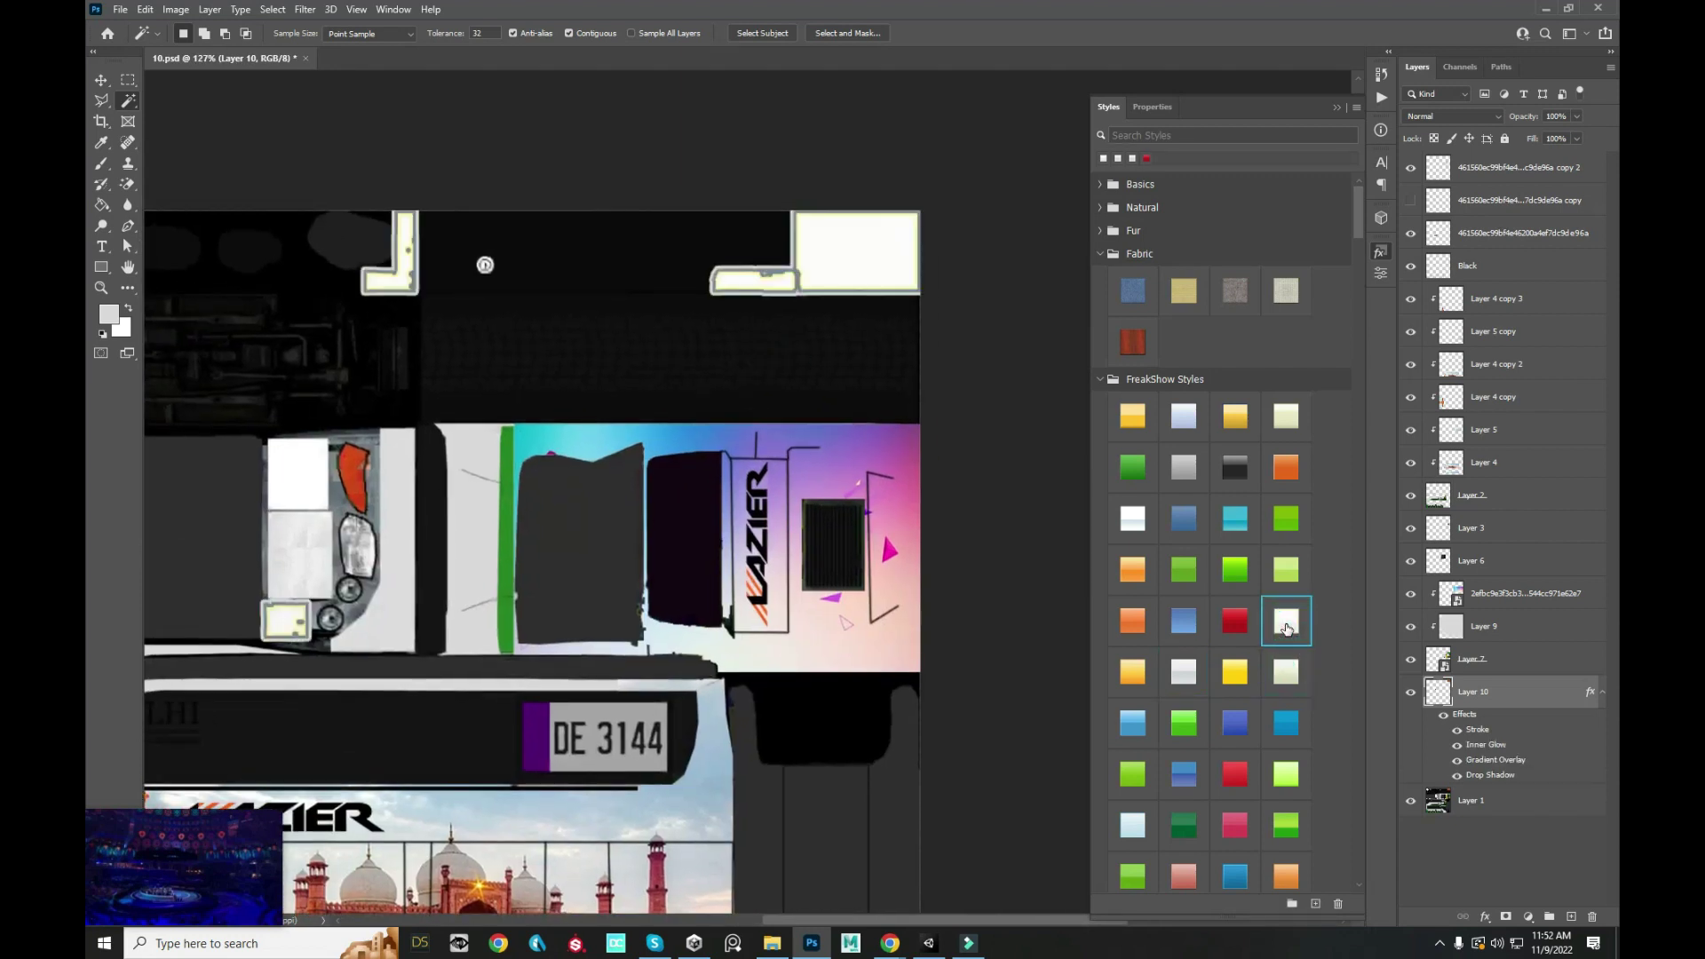
left_click(1146, 530)
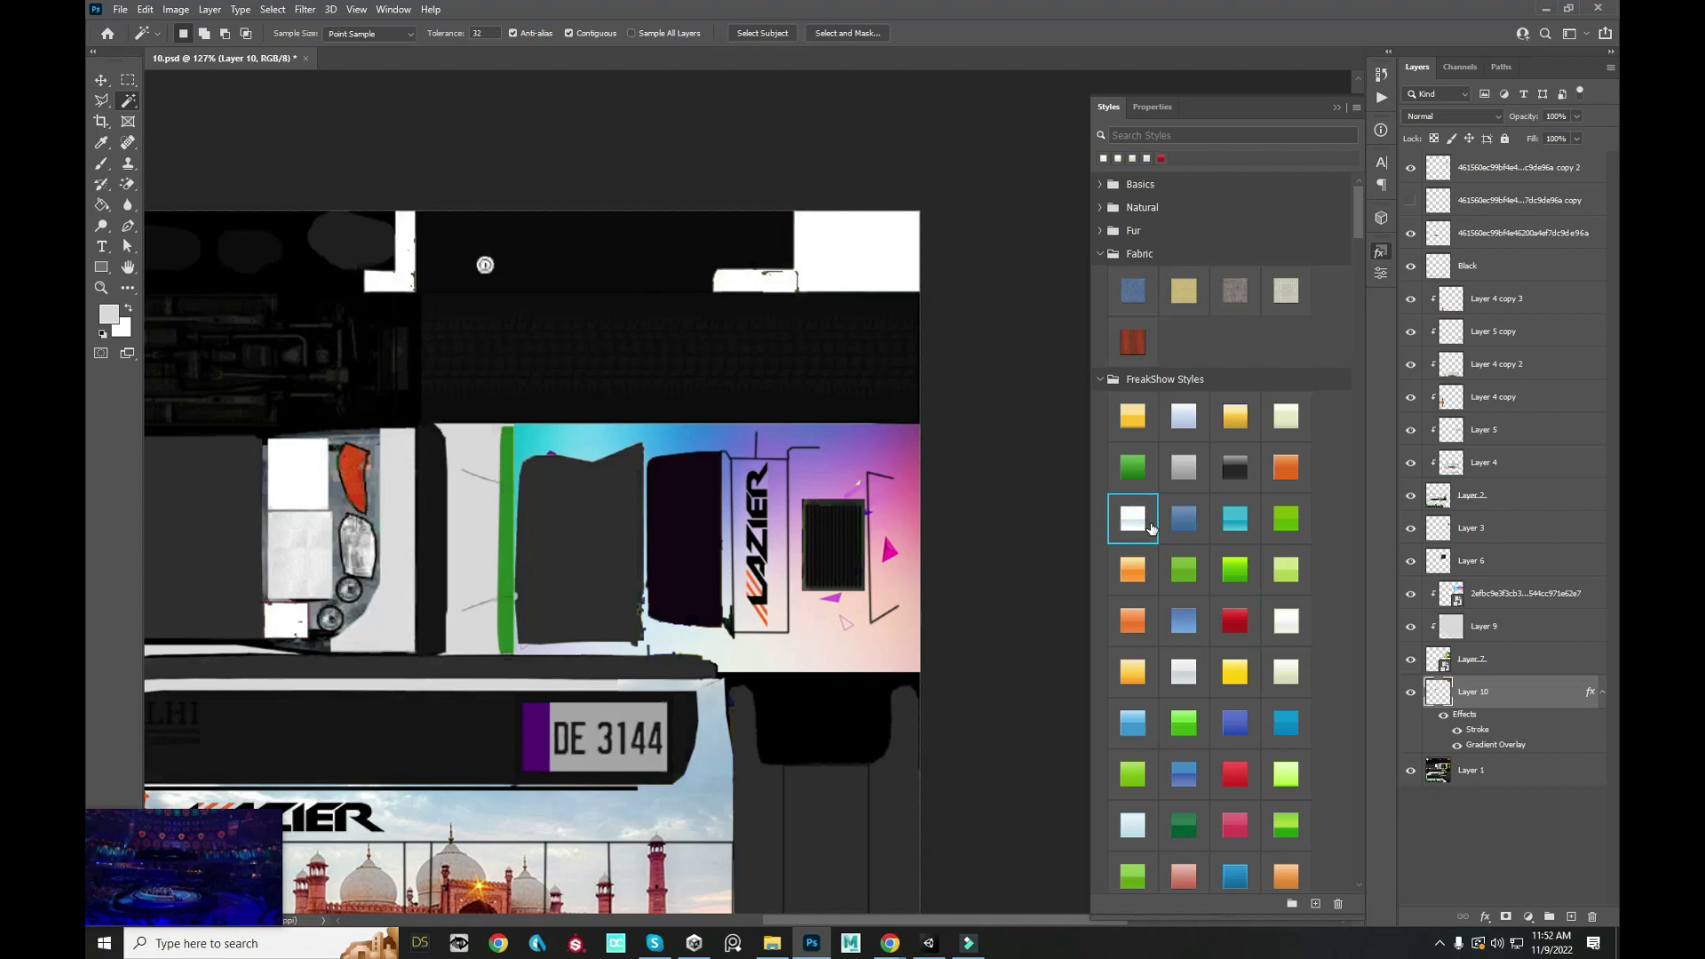
key("ctrl+s")
key("alt+Tab")
- Orbit the Unity Scene view to inspect the retextured bus from the side and rear
scroll(1148, 332, "down", 5)
mouse_move(1148, 332)
left_mouse_down()
mouse_move(988, 343)
mouse_move(1070, 200)
mouse_move(681, 240)
mouse_move(915, 267)
mouse_move(1090, 250)
left_mouse_up()
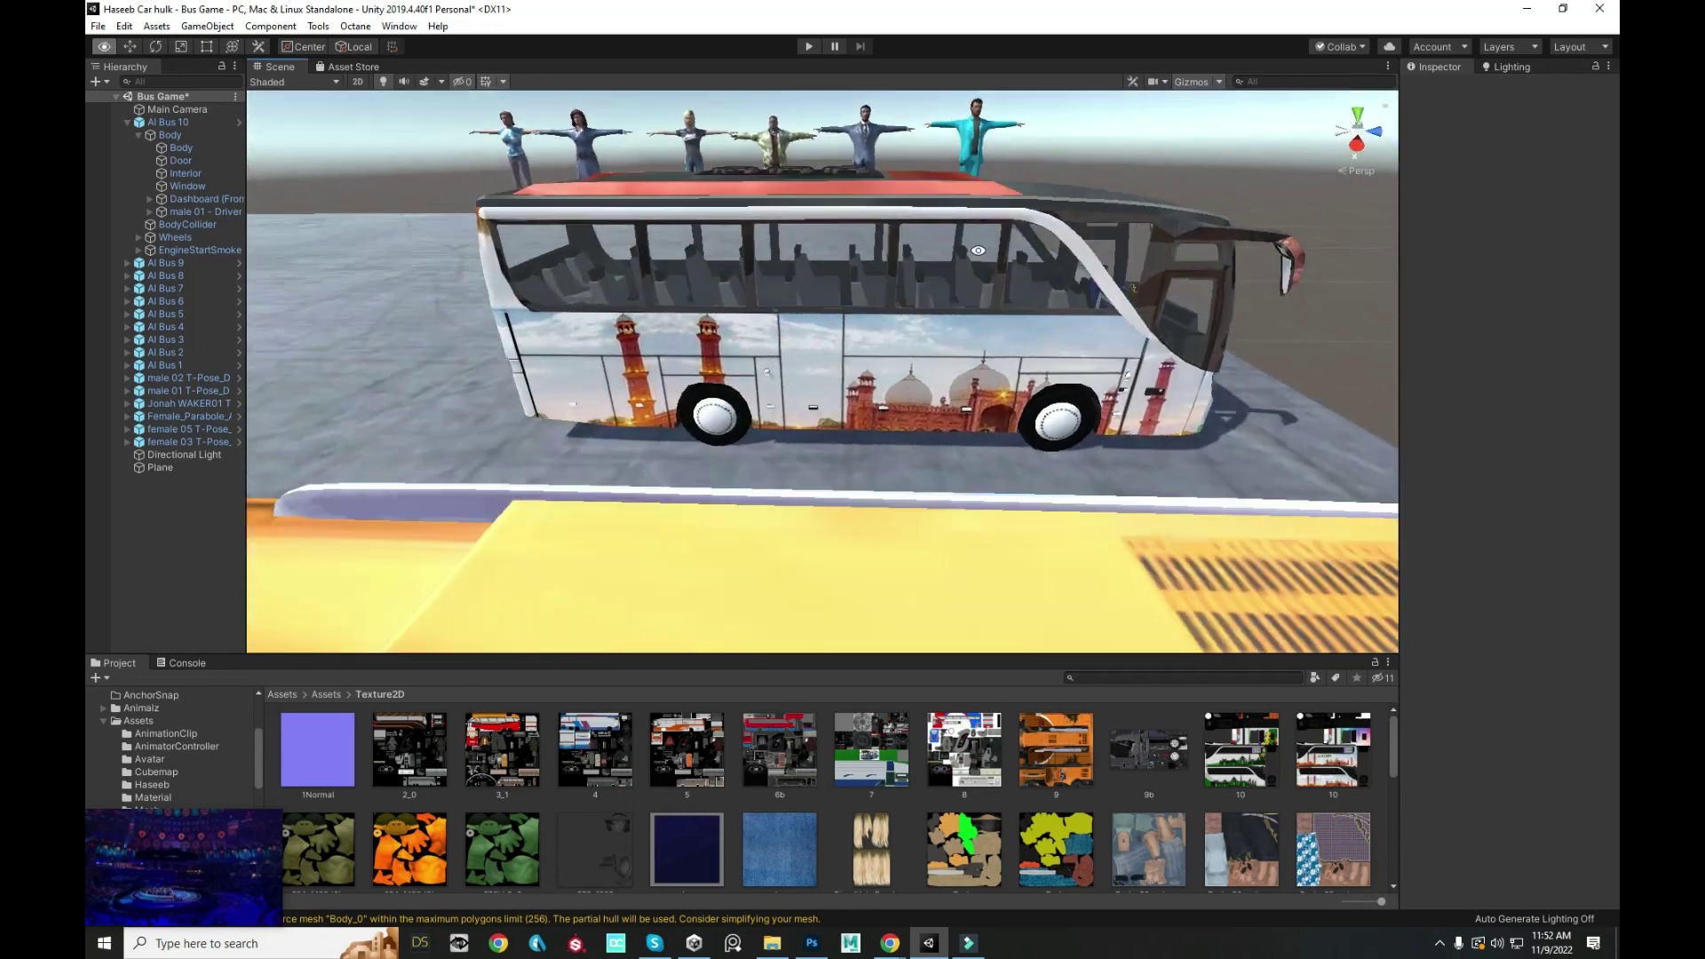
left_click_drag(1090, 250, 888, 257)
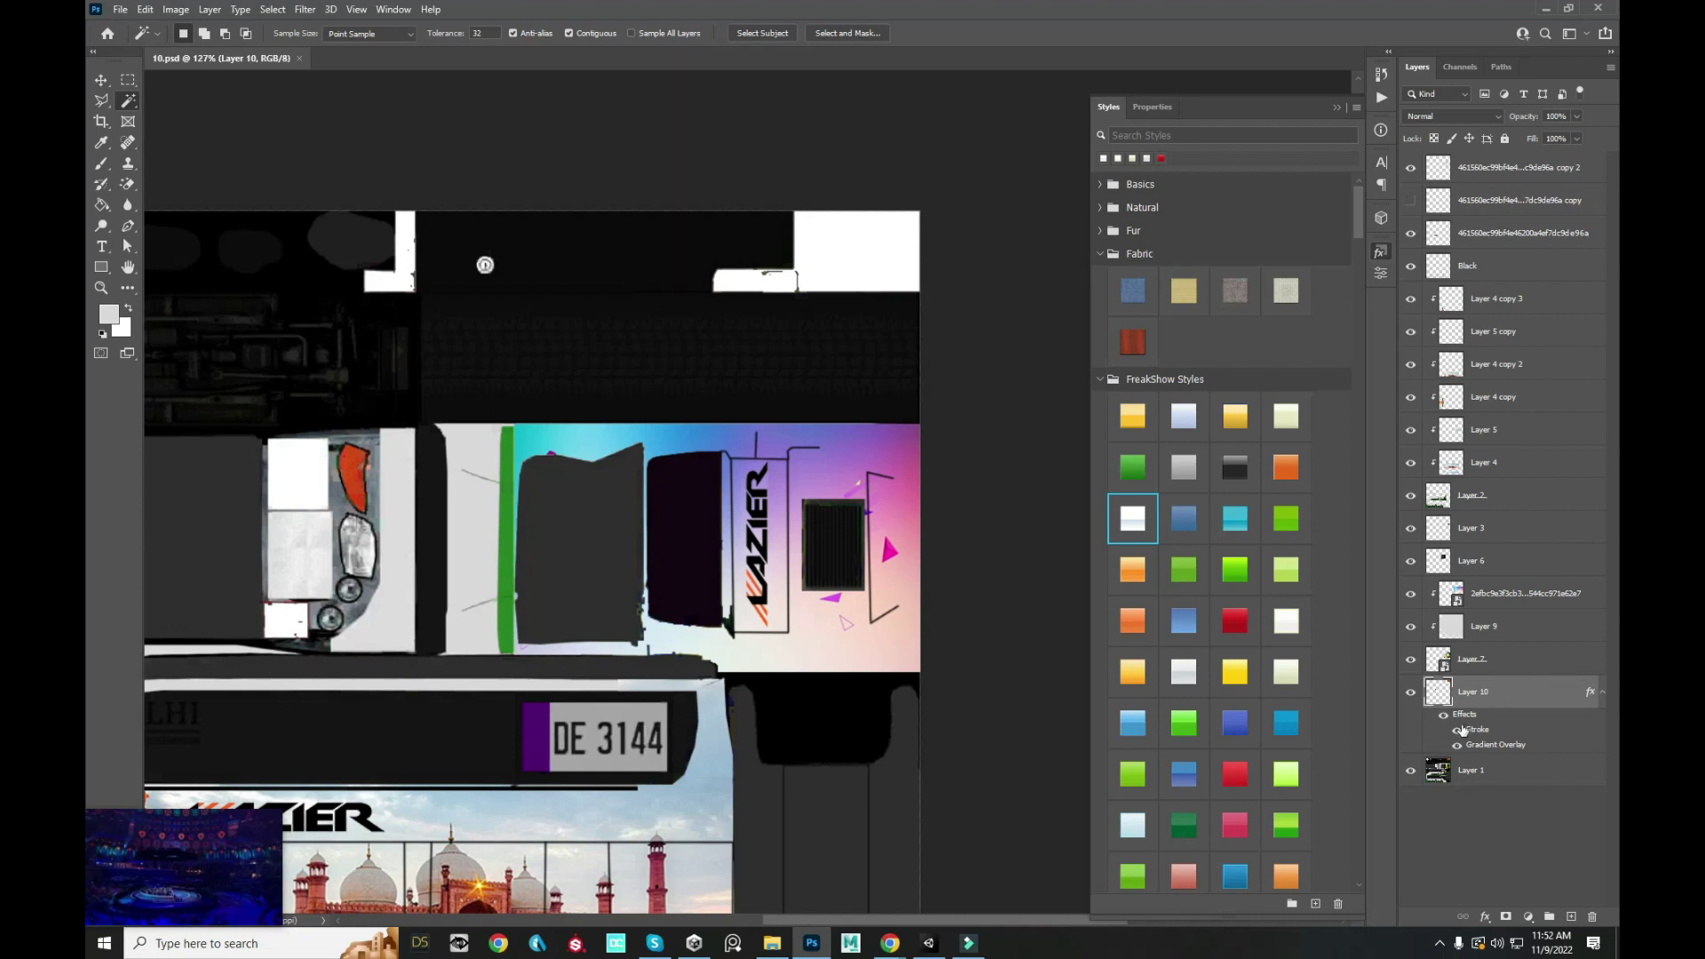
- Try cream, glossy red and orange textured styles on Layer 10's top panel pieces
left_click(1286, 621)
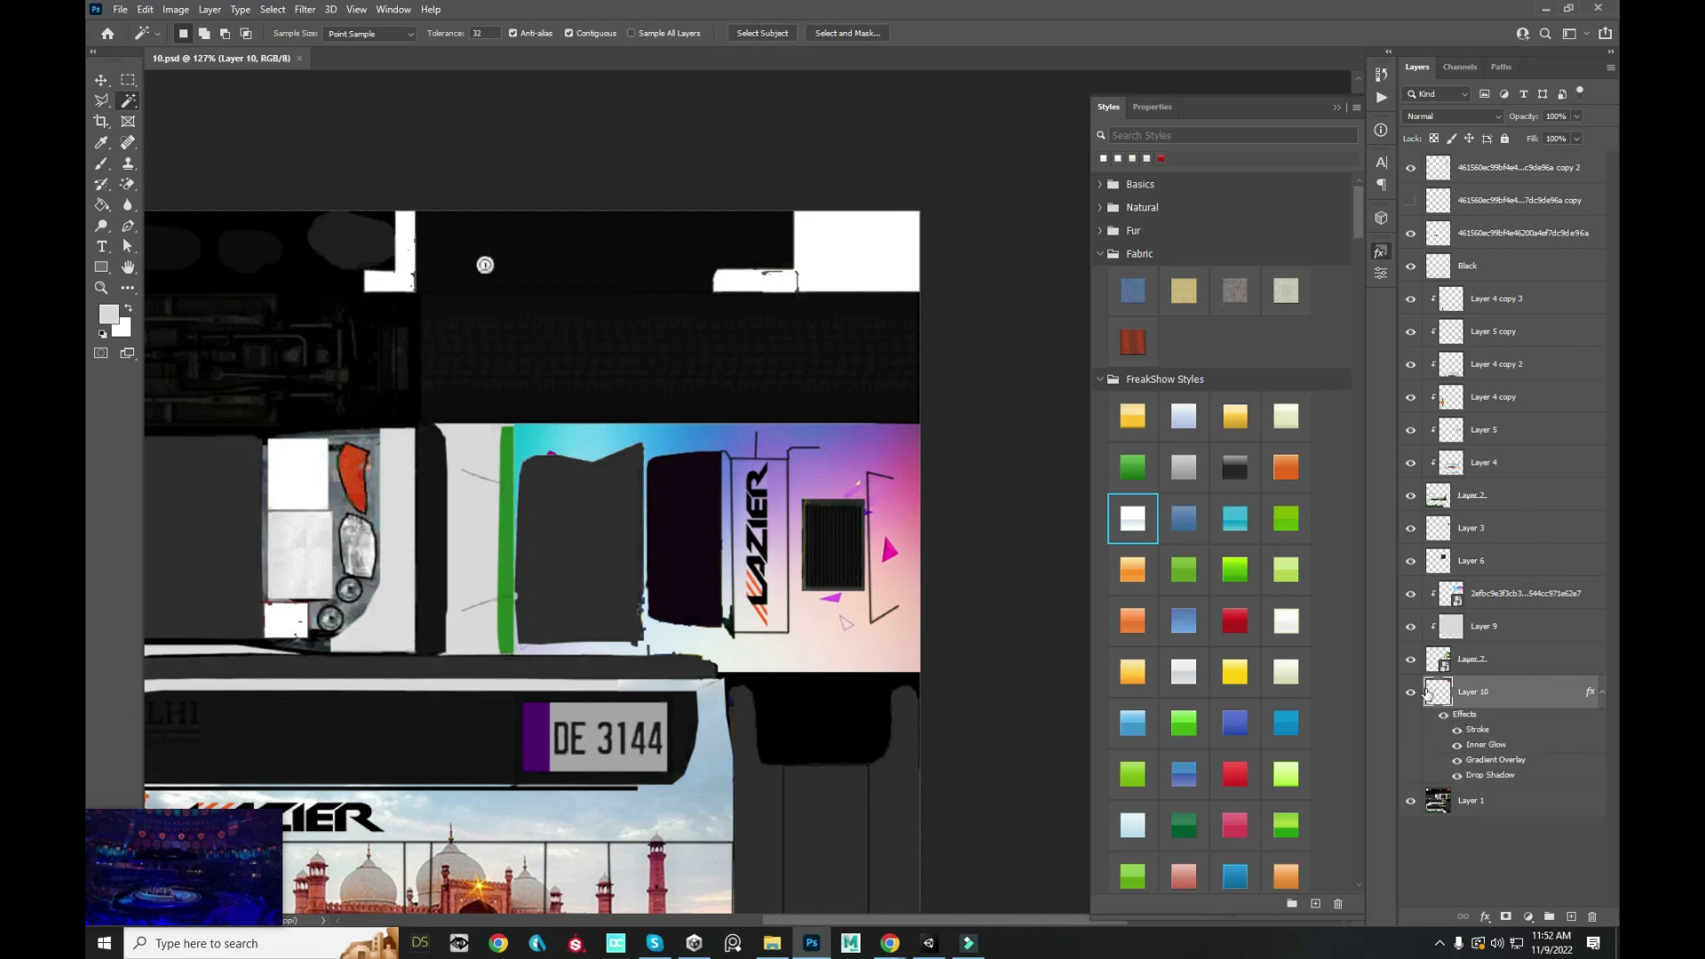
left_click(1272, 624)
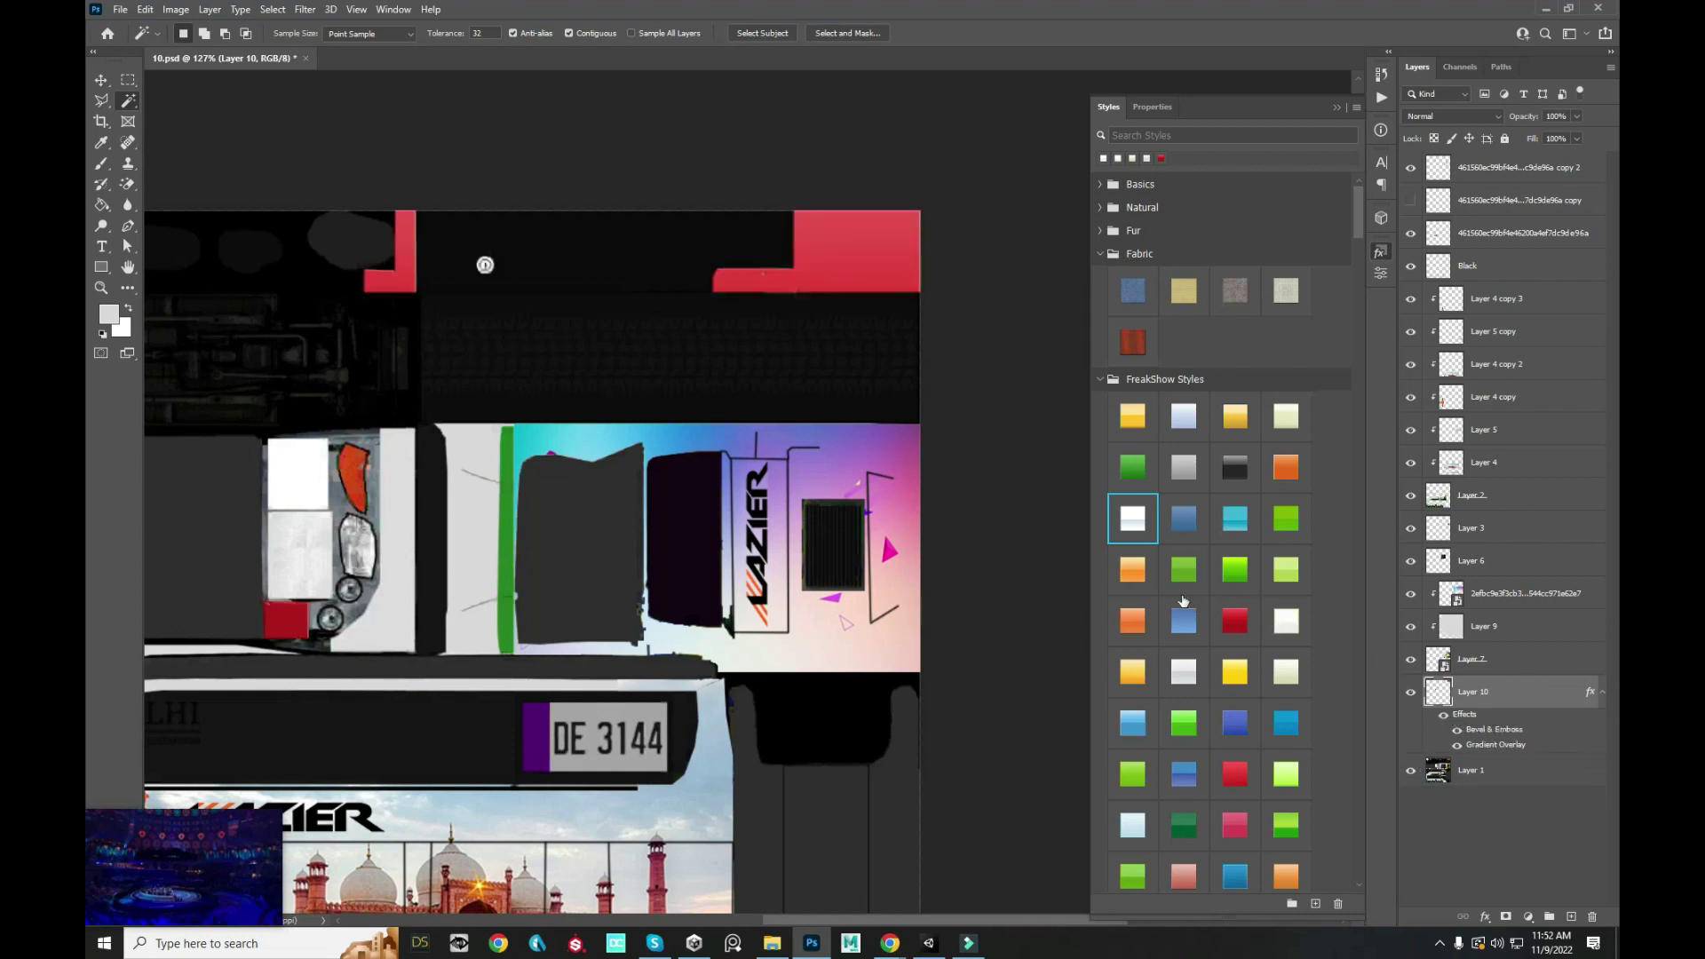
left_click(1174, 572)
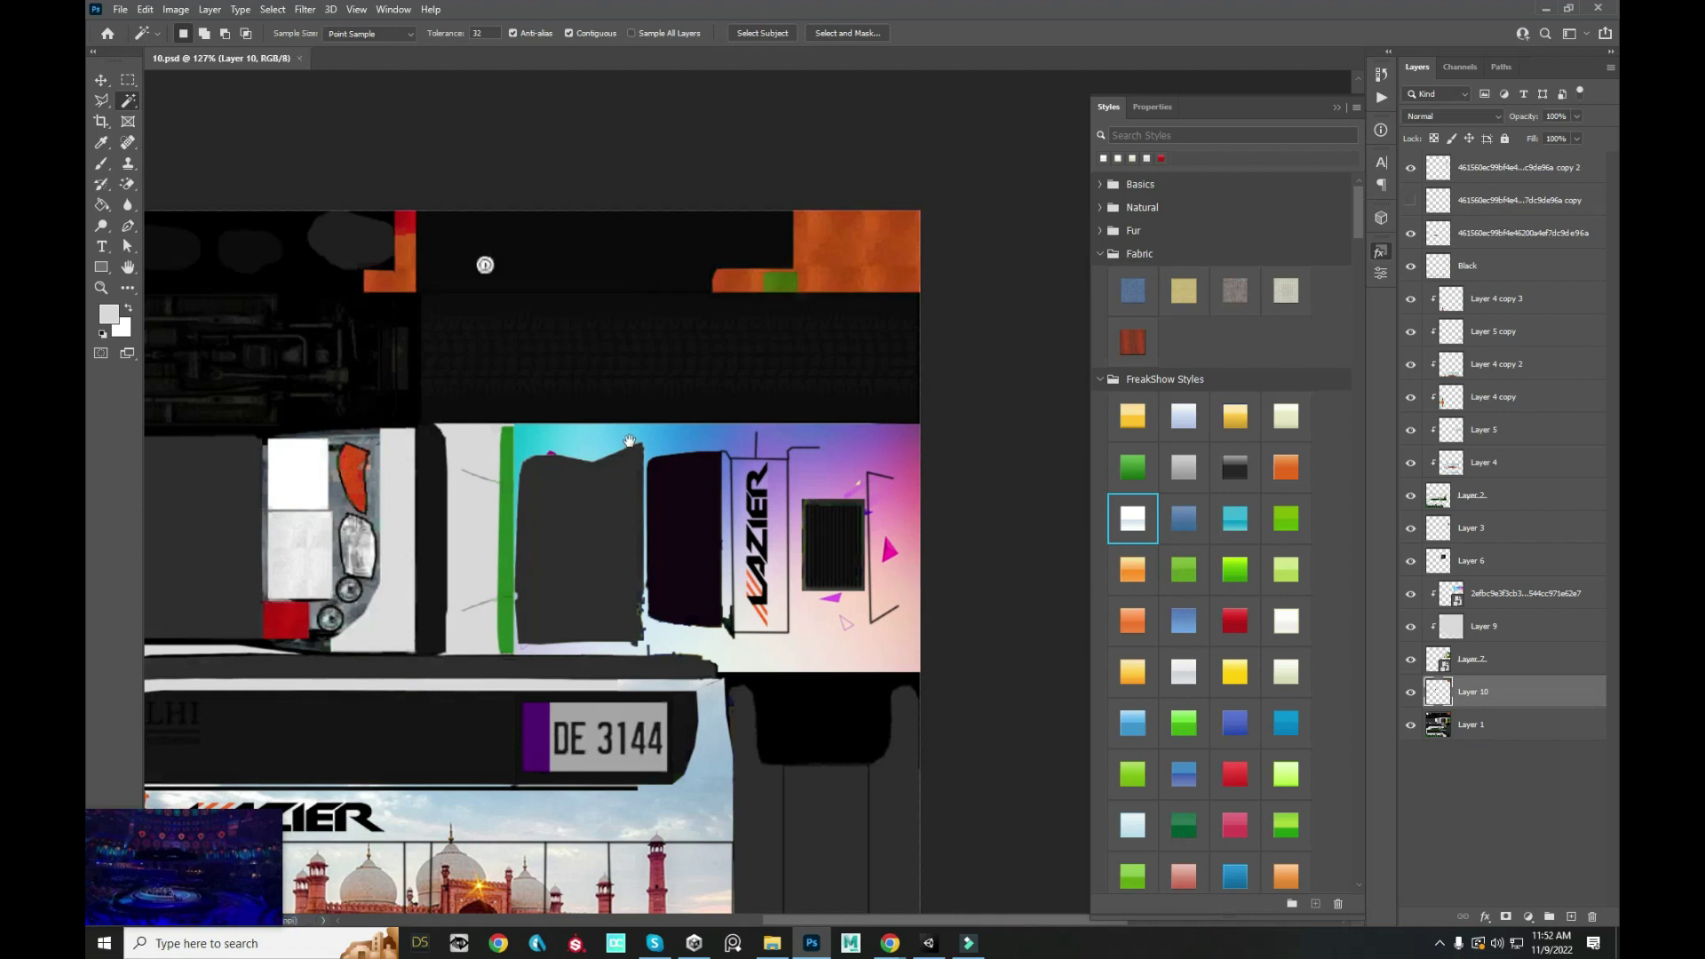
scroll(689, 373, "down", 1)
scroll(711, 364, "down", 1)
scroll(741, 361, "down", 1)
left_click_drag(742, 360, 739, 326)
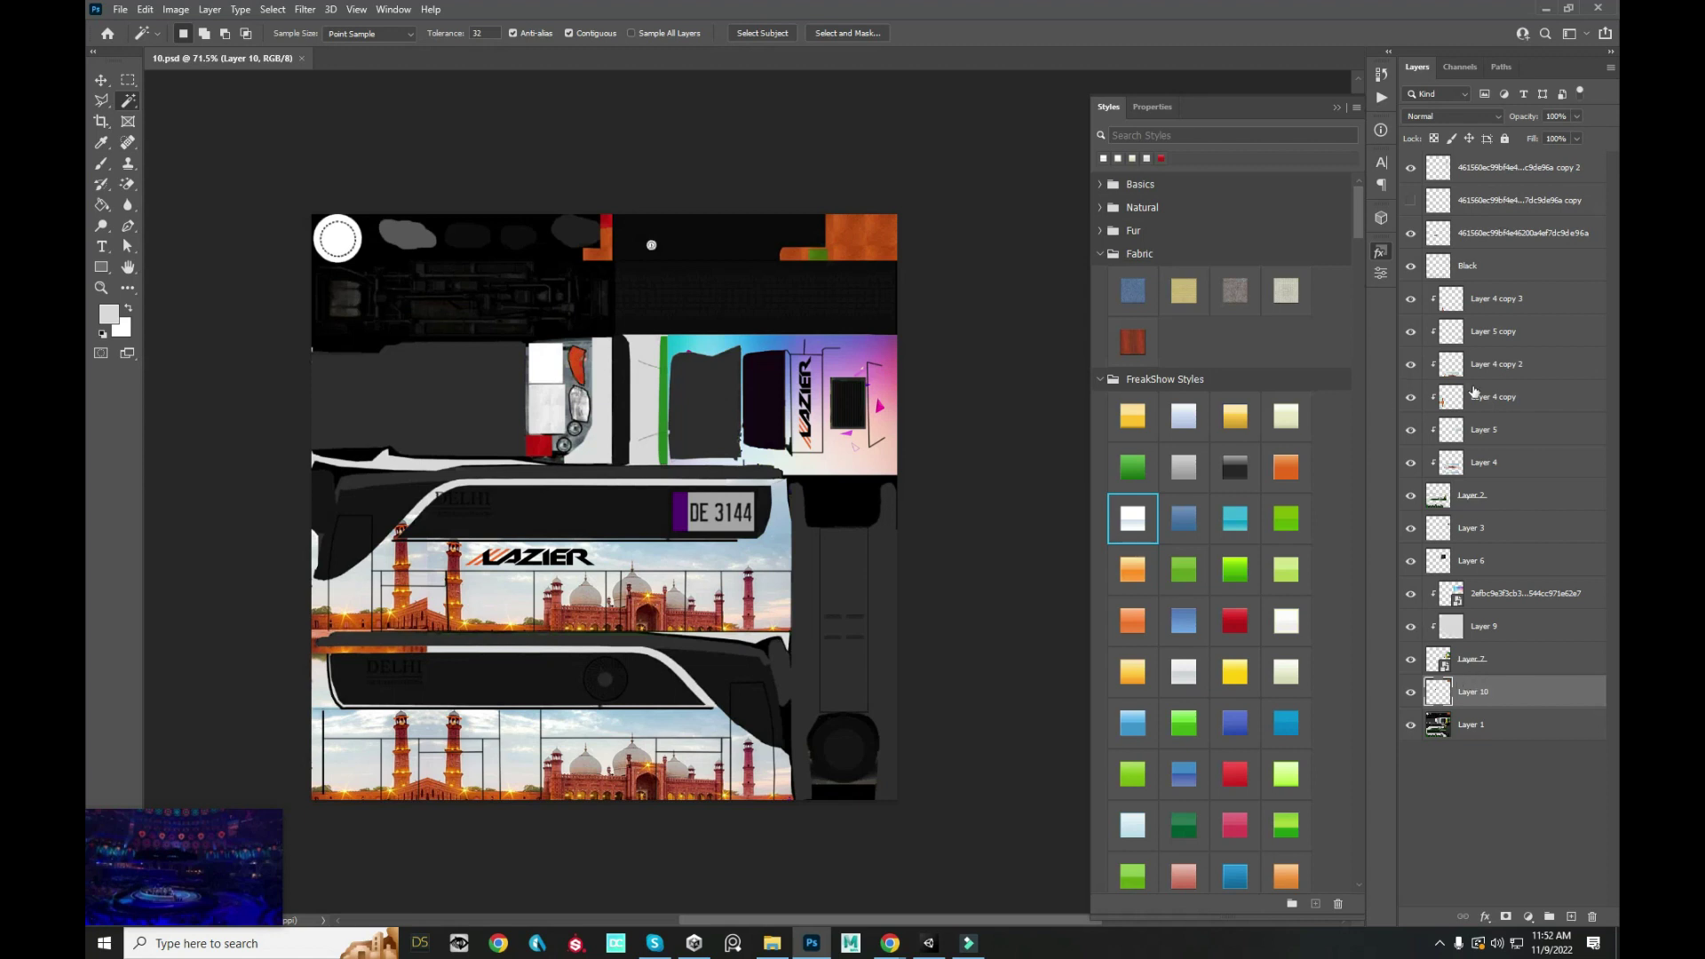
- Try a white gradient style on the panels, undo it, and preview the bus in Unity
left_click(1145, 523)
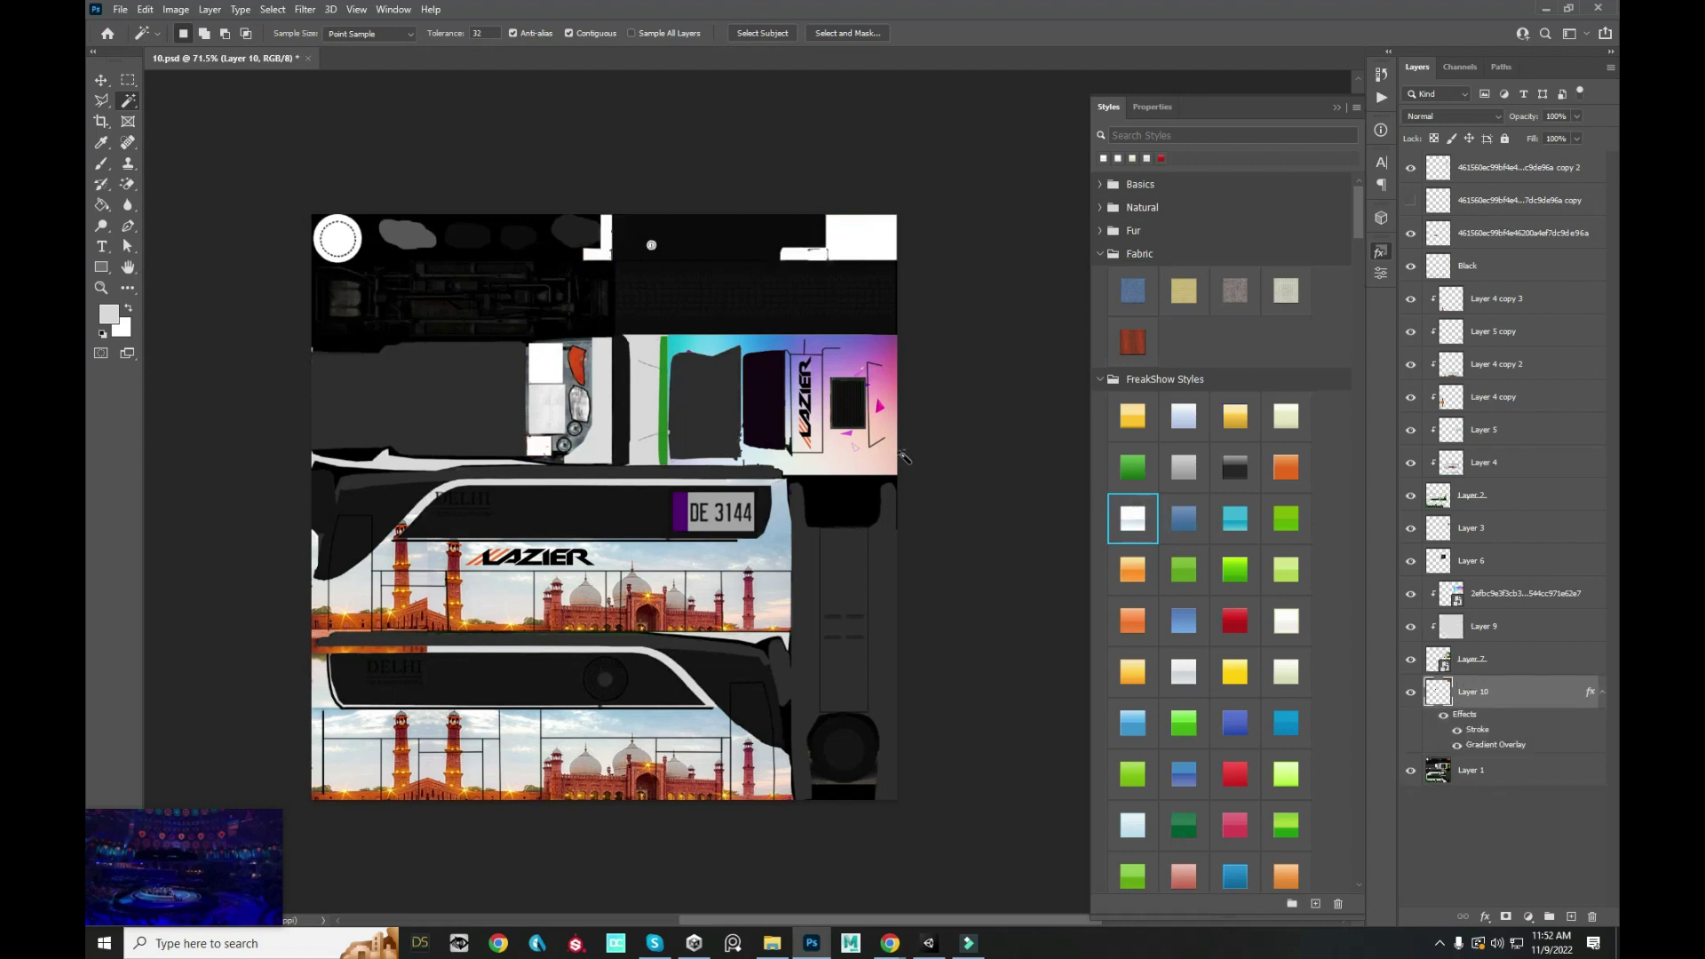
key("ctrl+z")
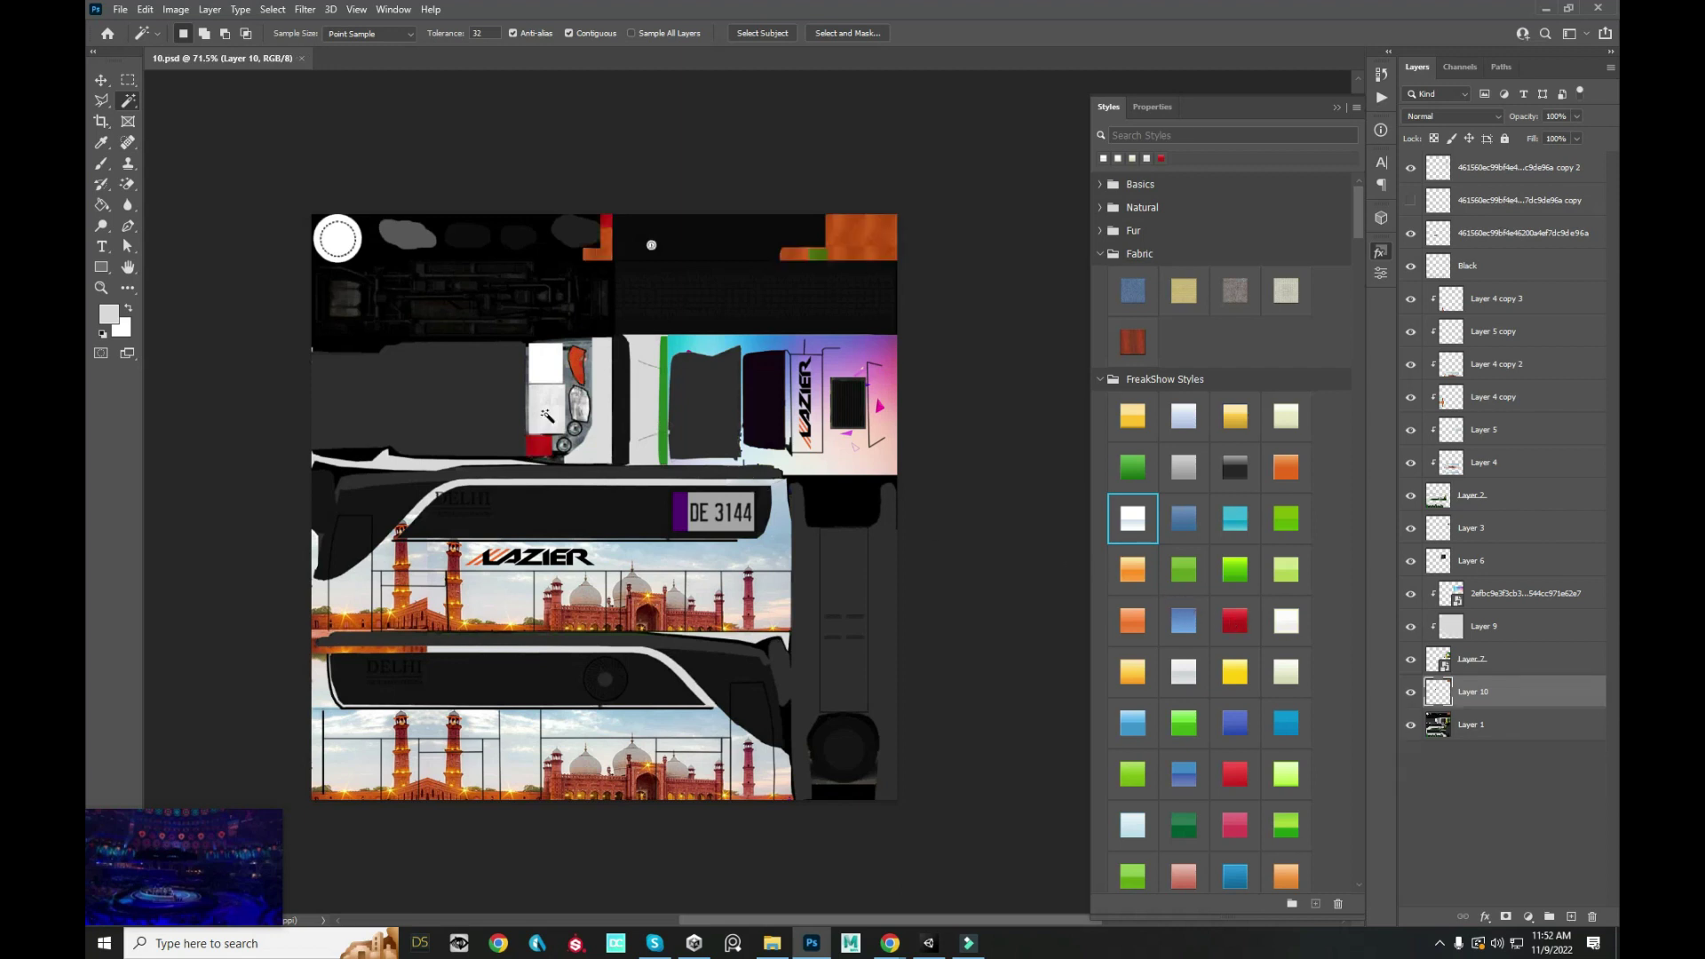
scroll(577, 416, "up", 3)
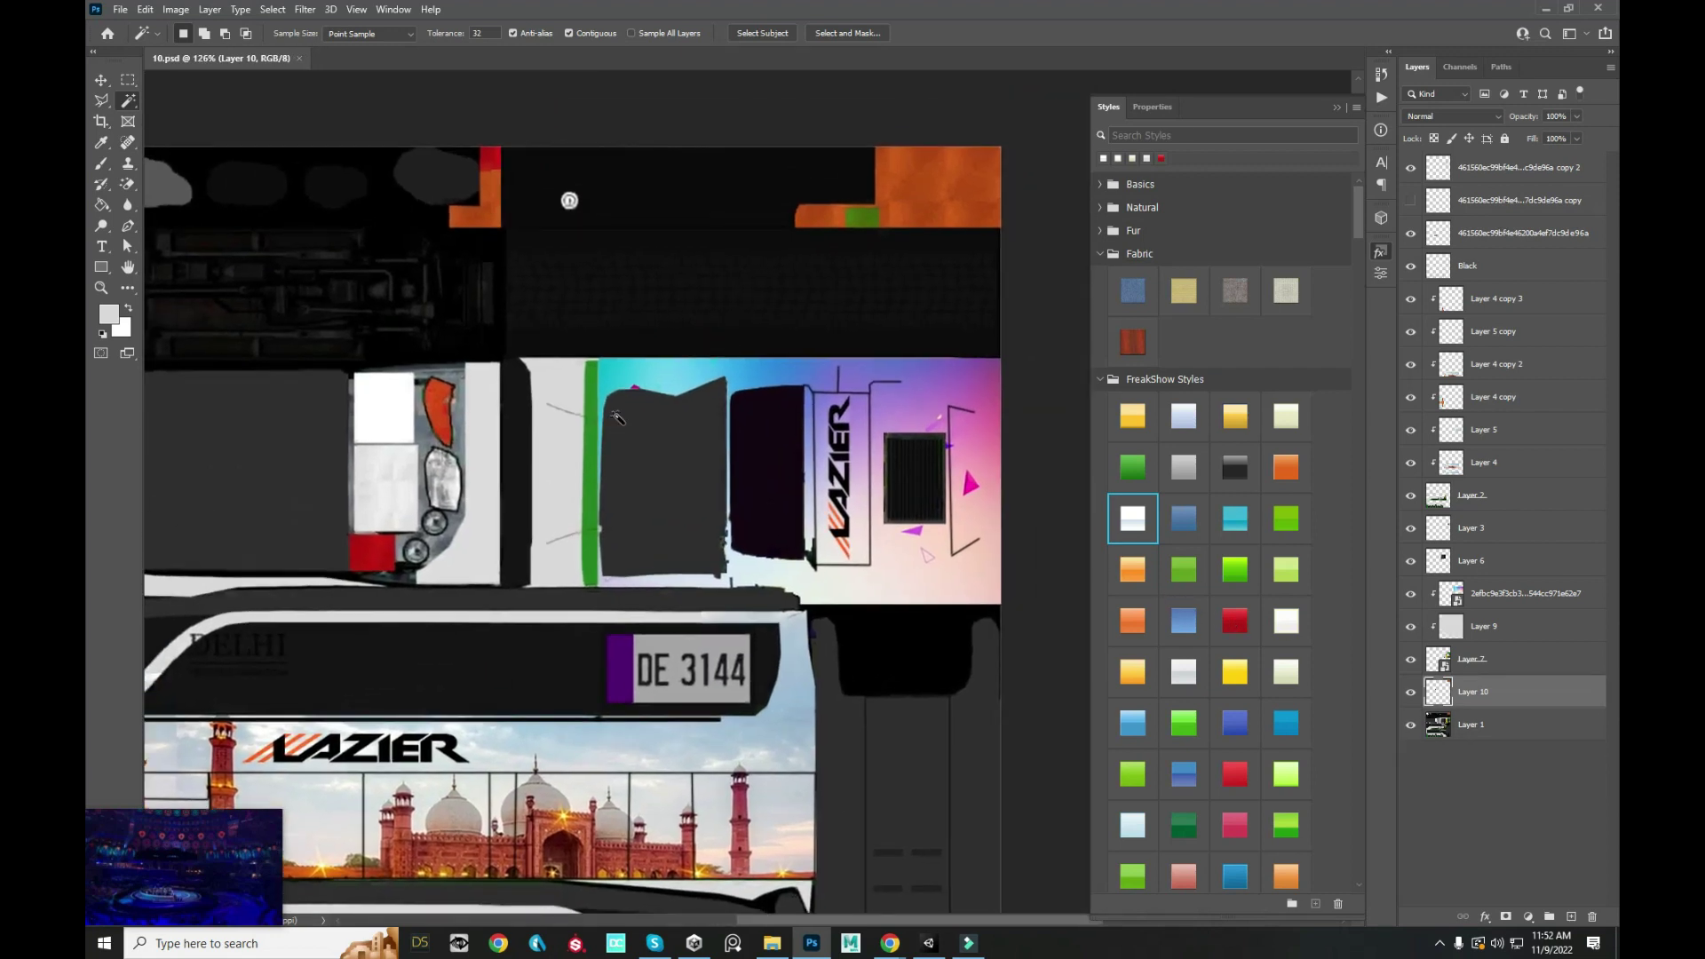
key("alt+Tab")
mouse_move(853, 373)
left_mouse_down()
mouse_move(937, 365)
mouse_move(717, 252)
left_mouse_up()
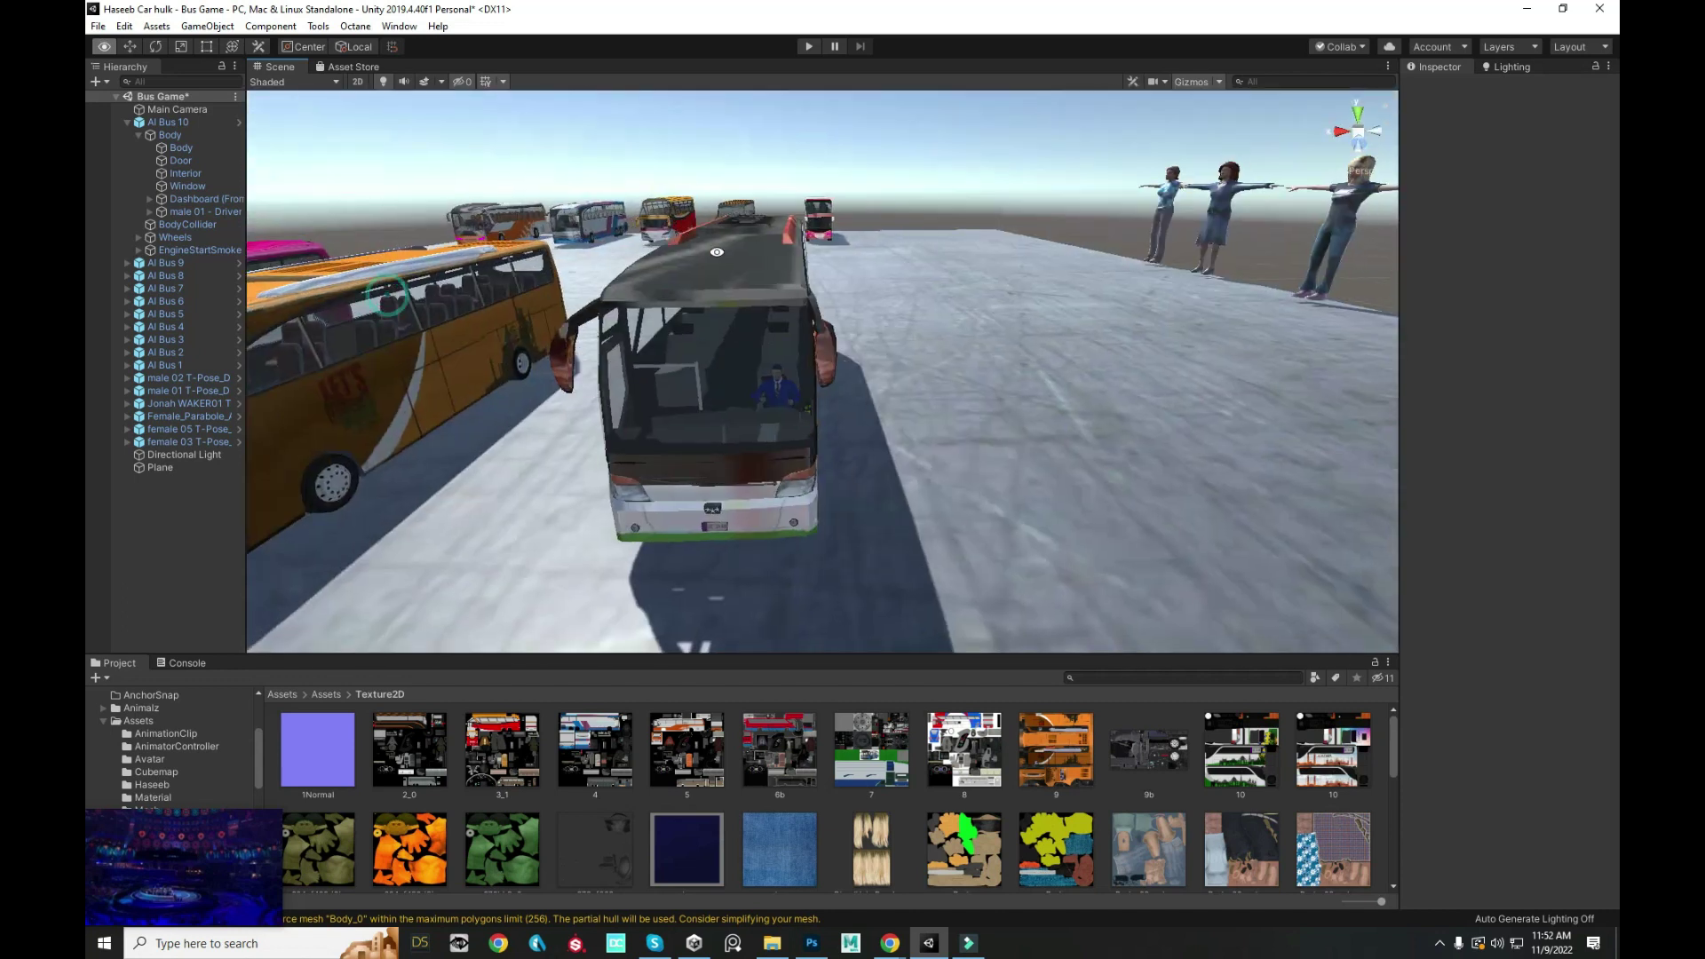
scroll(716, 252, "up", 3)
key("alt+Tab")
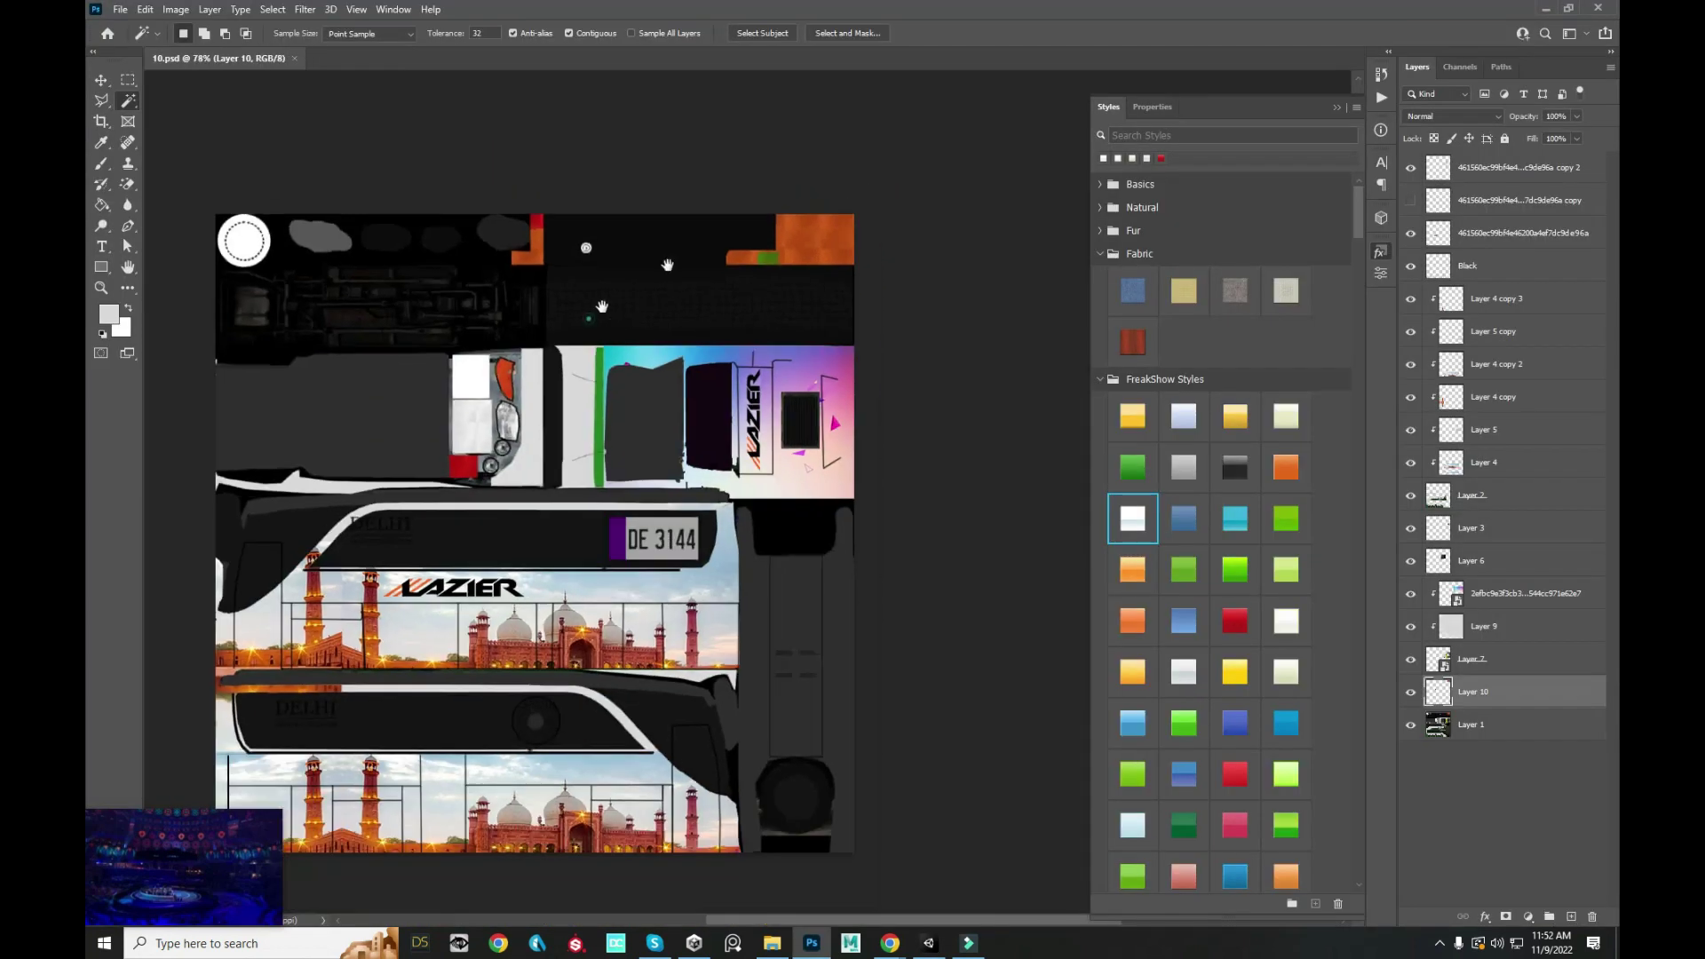
- Reapply the white gradient style to the panels, then undo it
left_click_drag(603, 306, 740, 230)
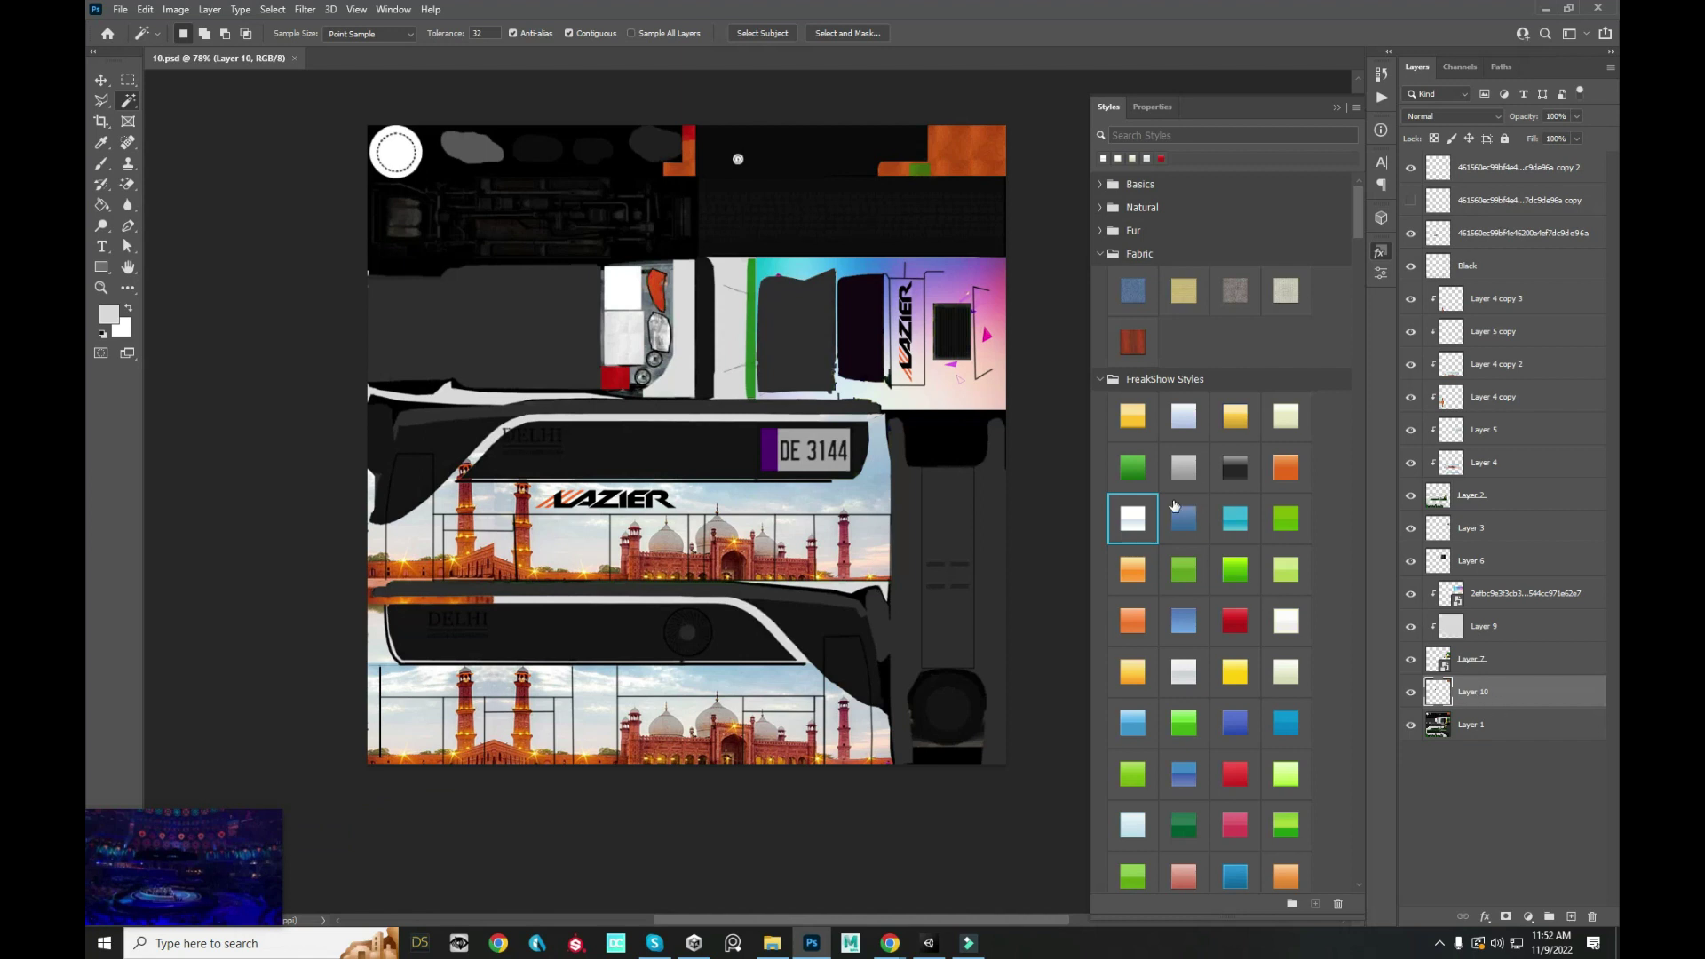
left_click(1133, 519)
scroll(765, 347, "down", 2)
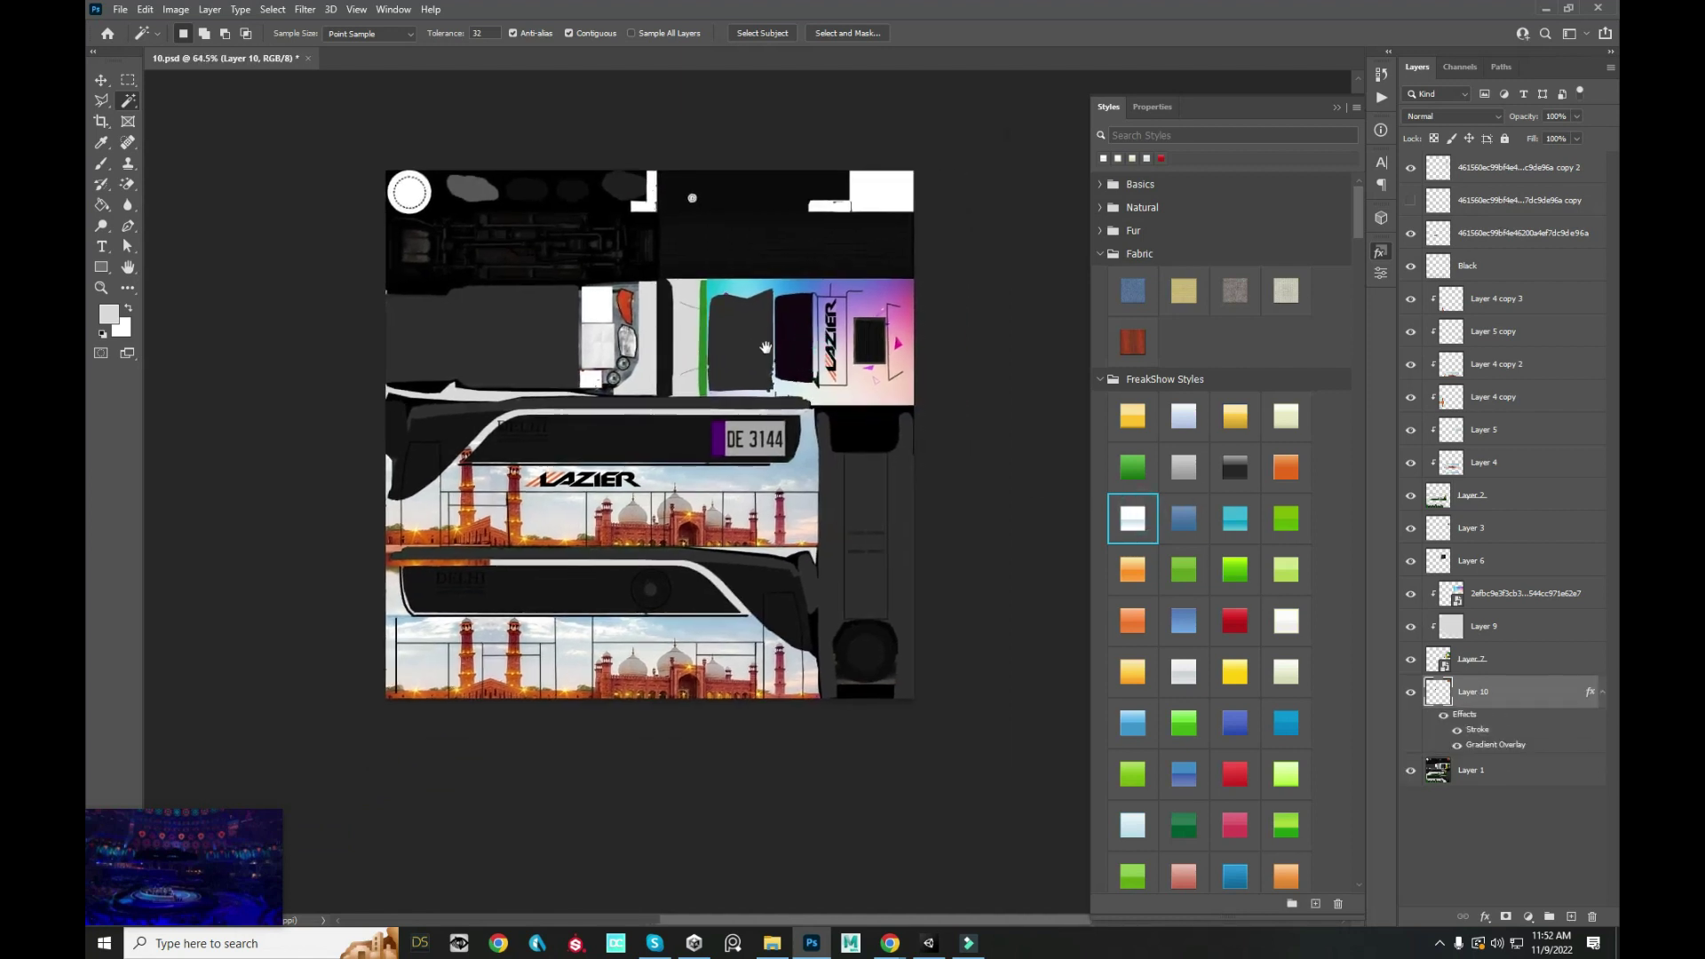
scroll(766, 347, "up", 2)
scroll(559, 391, "up", 2)
scroll(548, 385, "up", 2)
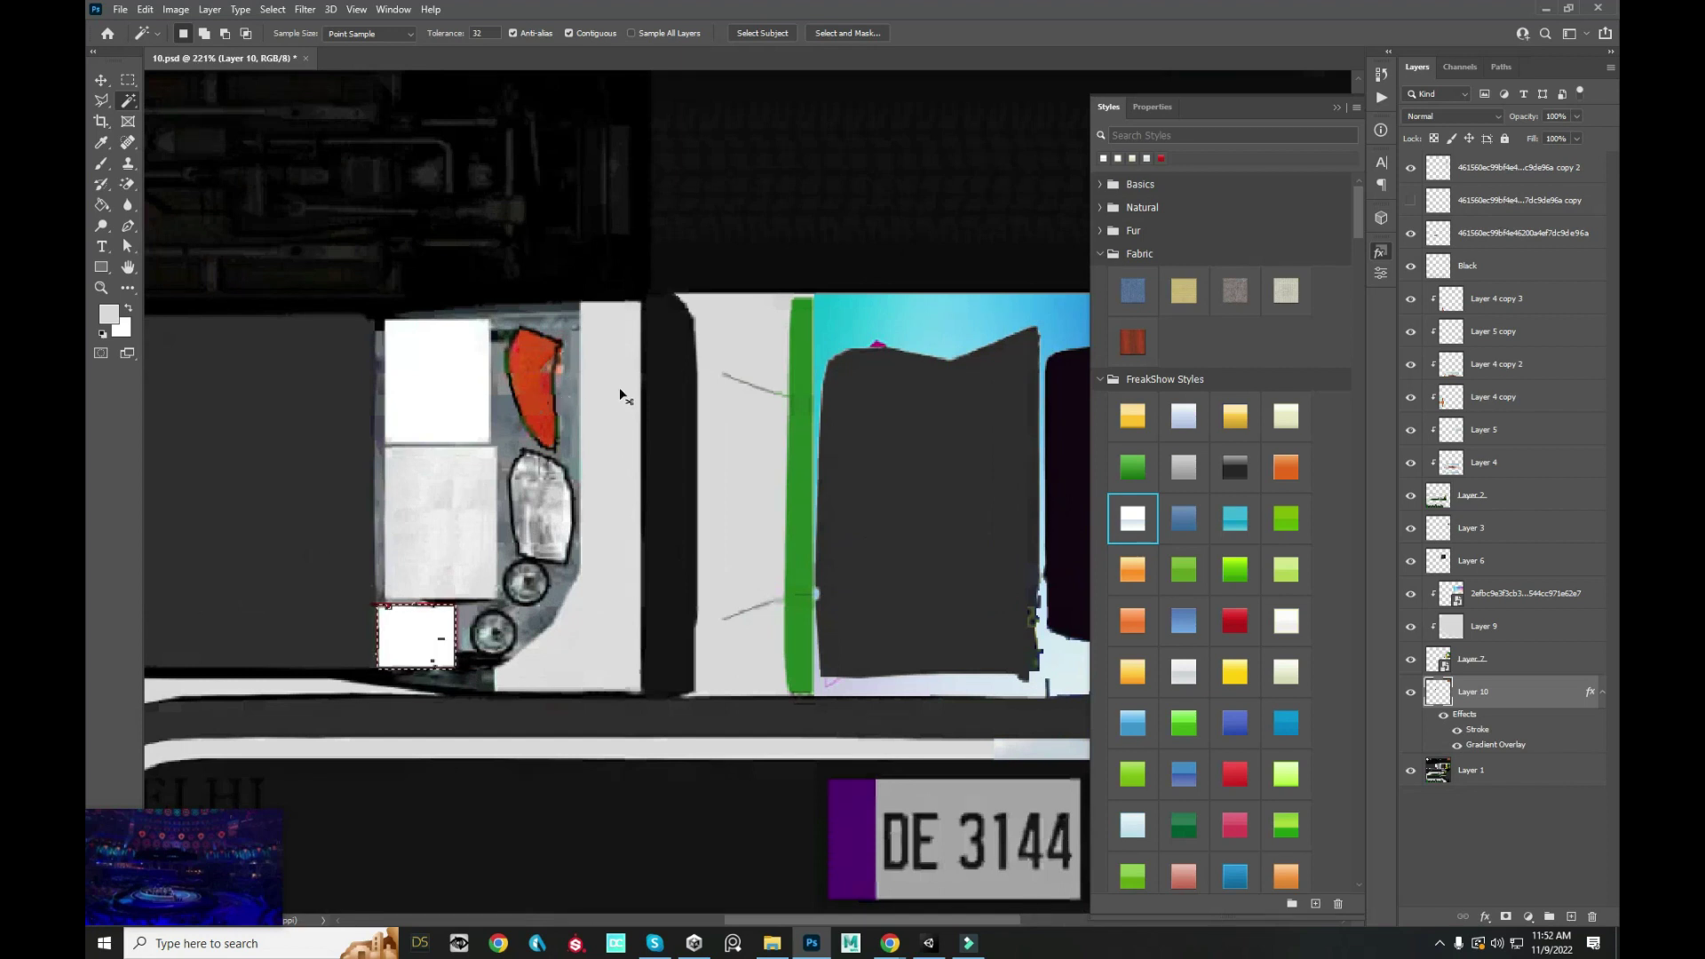
key("ctrl+z")
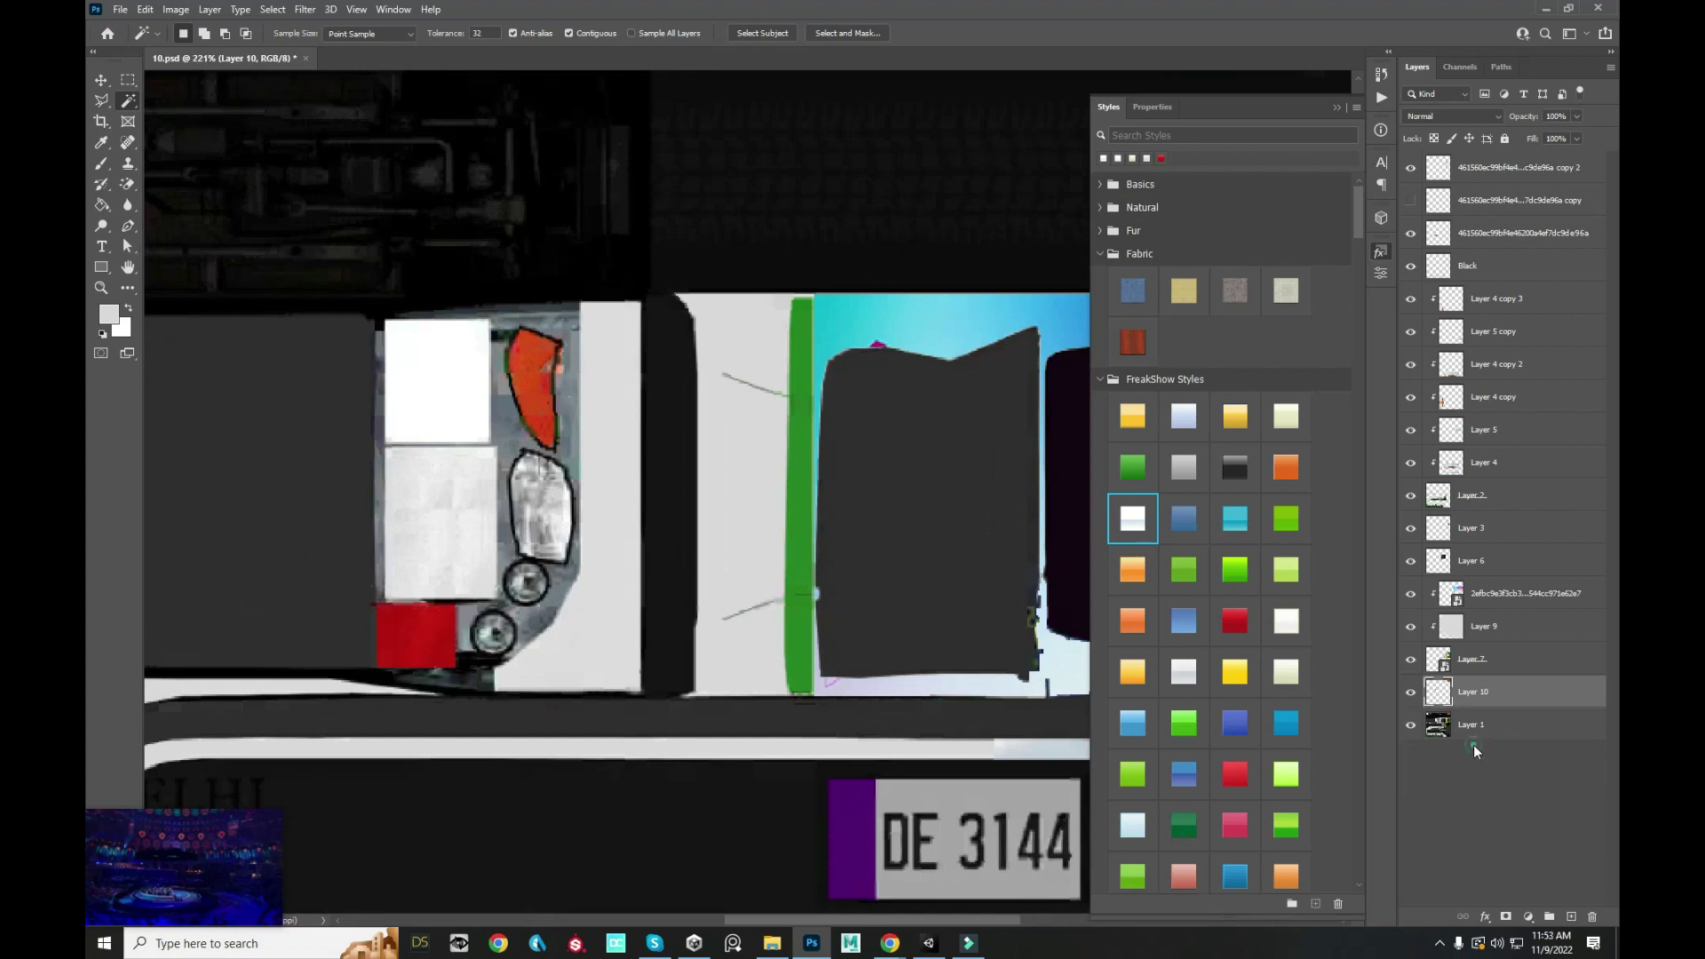
- Copy the orange tail-light shape from Layer 1 to Layer 11 and give it a yellow gradient style
left_click(1473, 725)
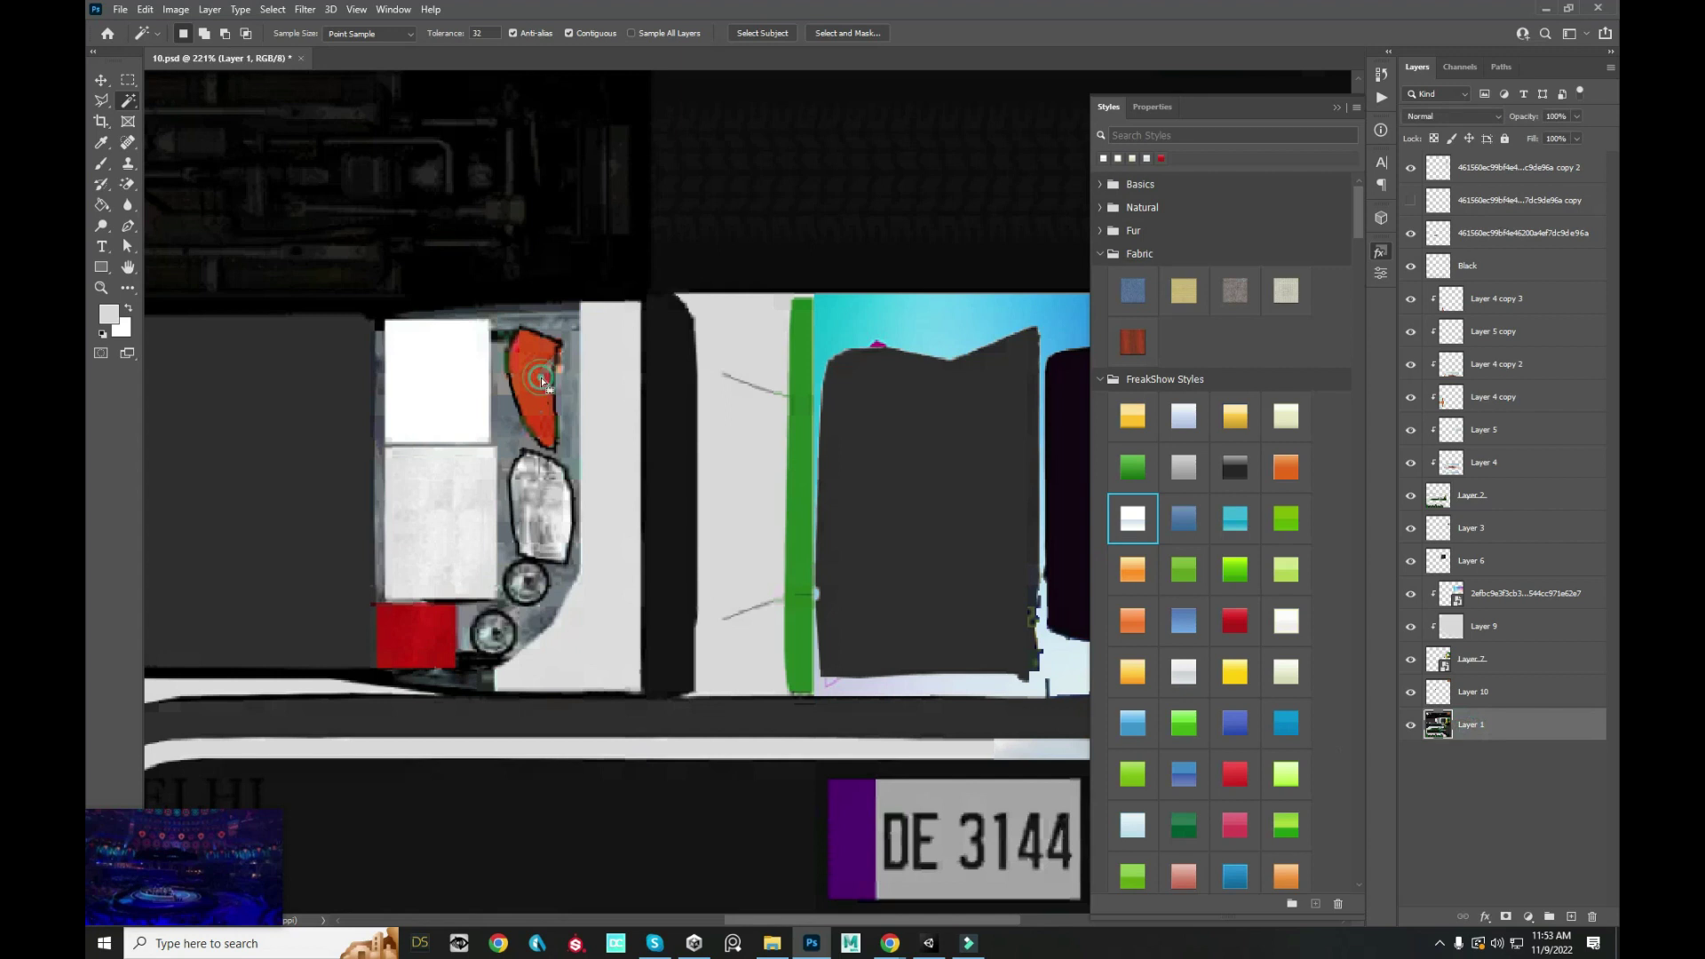
key("shift")
left_click(527, 357, "shift")
key("ctrl+j")
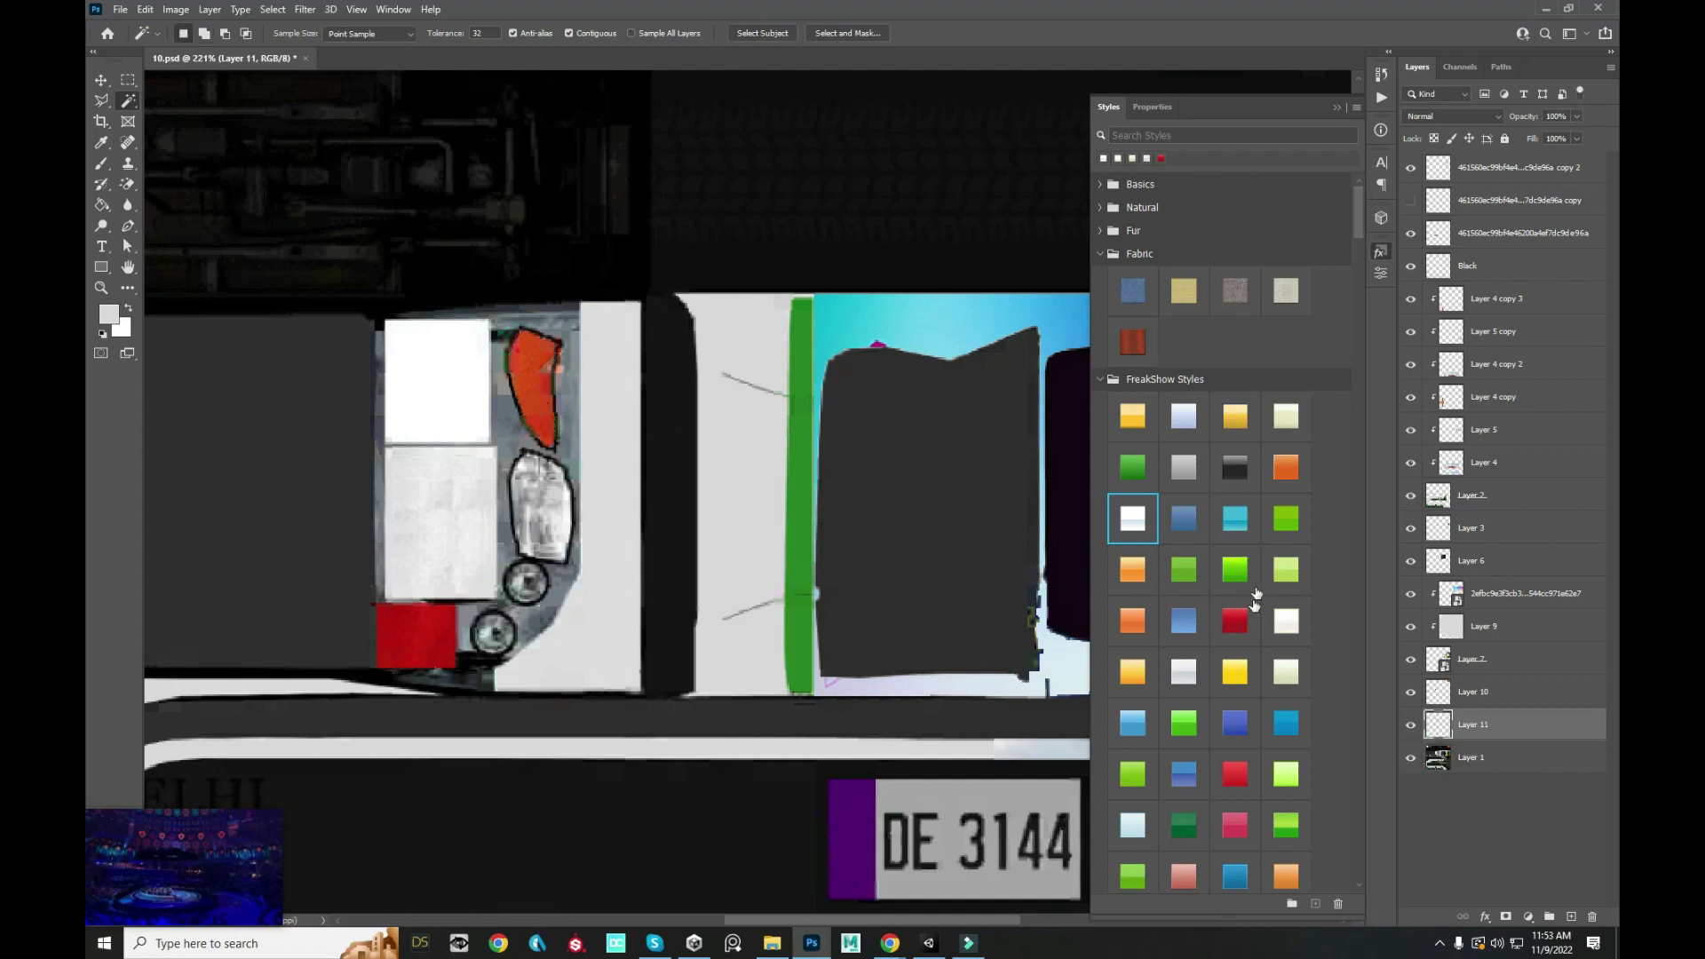
left_click(1227, 623)
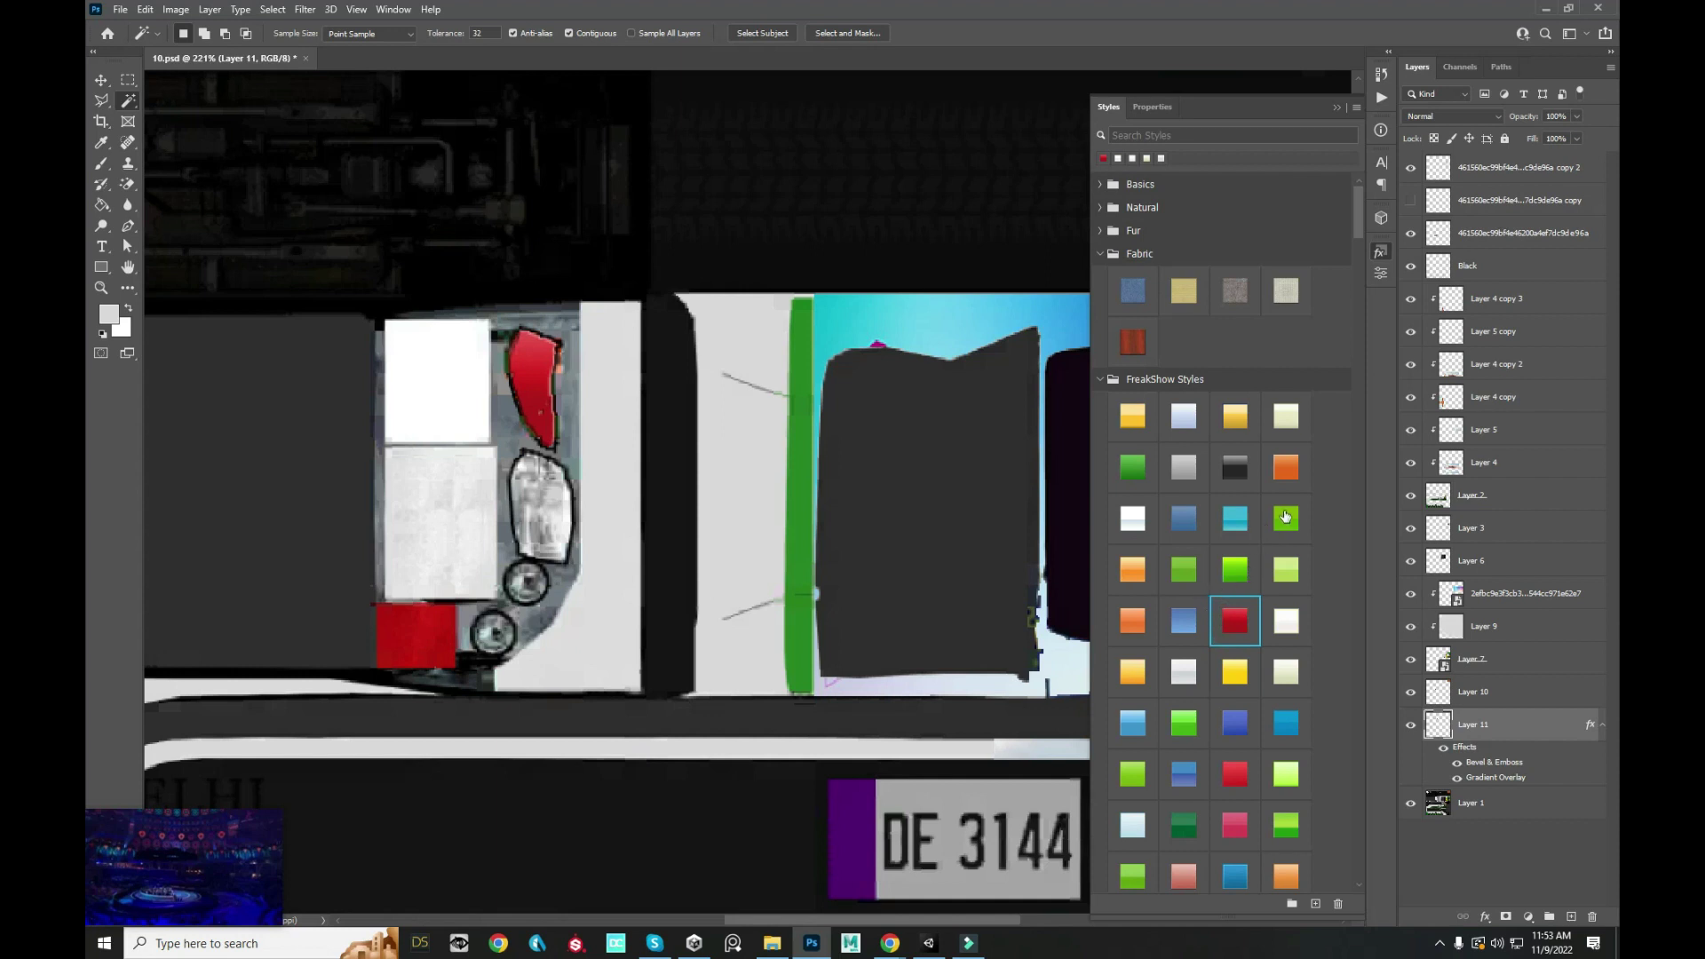
left_click(1233, 668)
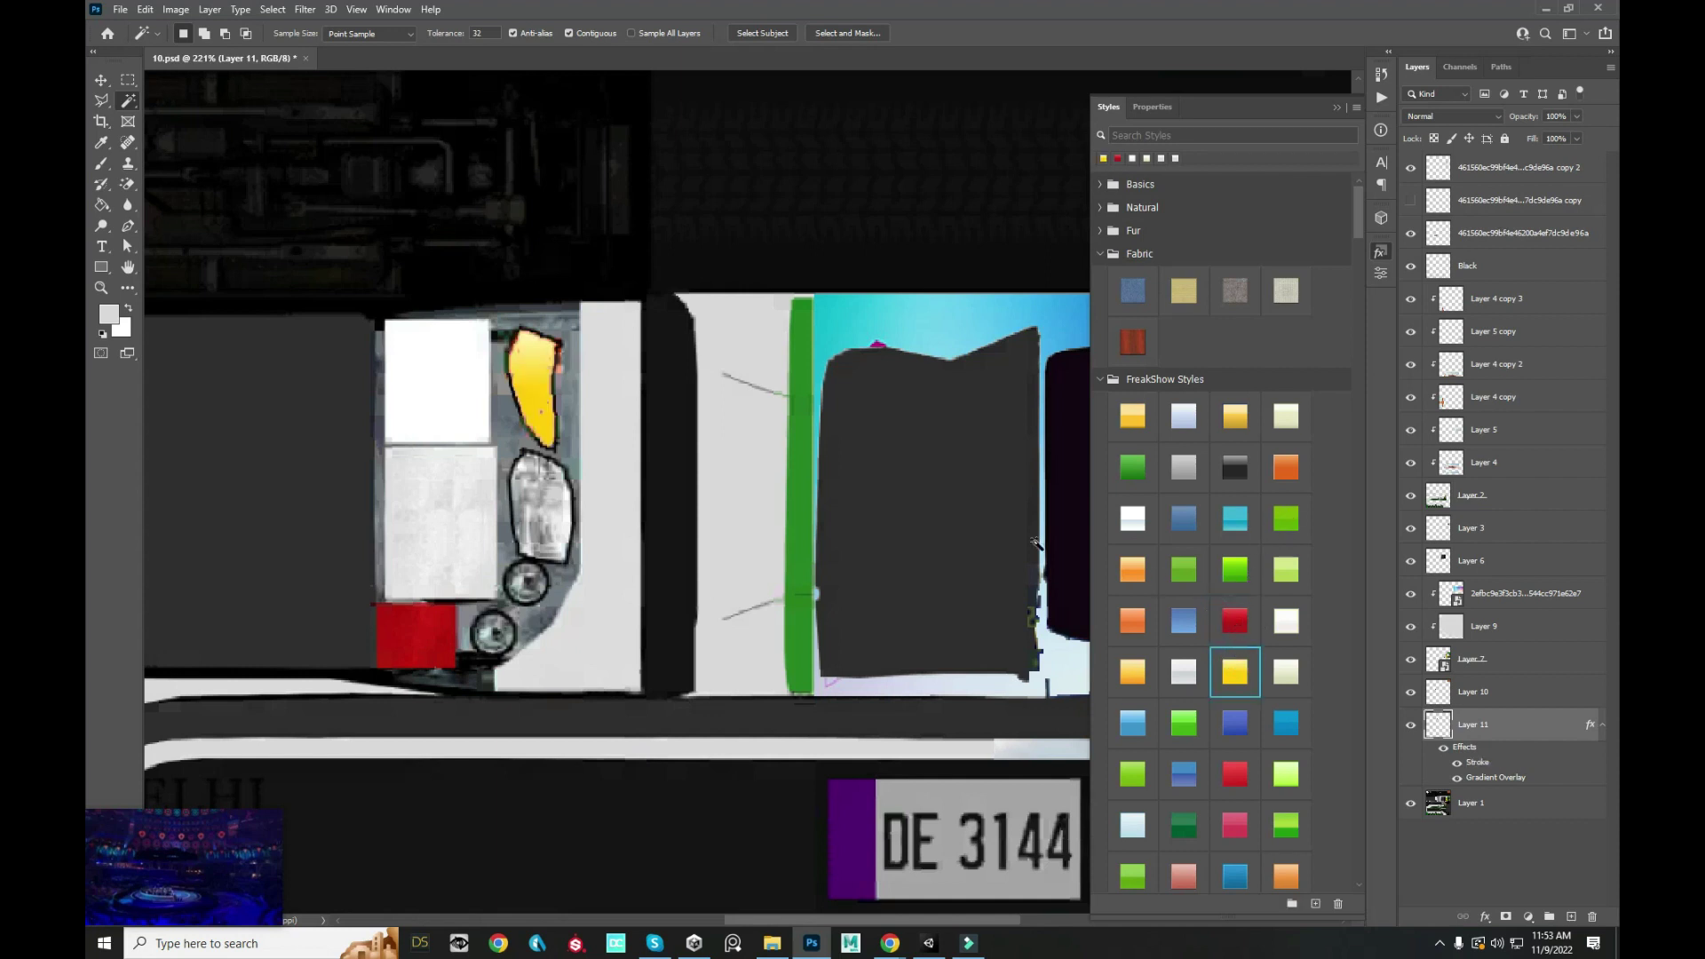
scroll(1035, 542, "down", 5)
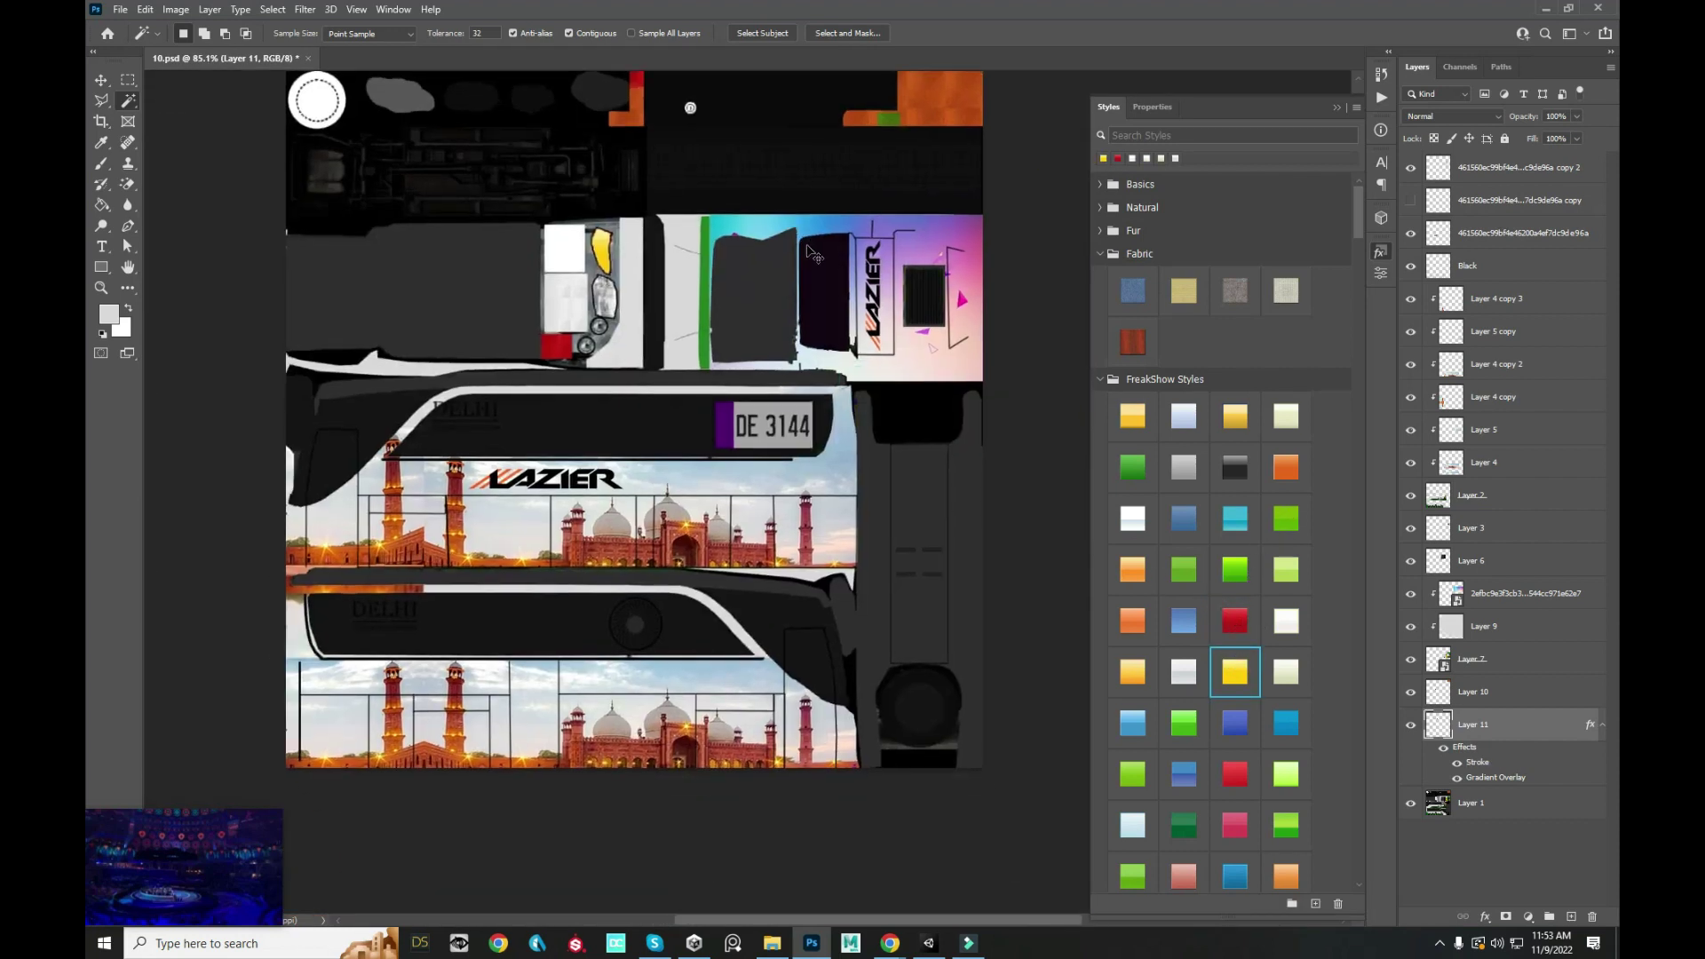
key("alt+Tab")
scroll(1097, 337, "down", 5)
mouse_move(1096, 336)
left_mouse_down()
mouse_move(1060, 270)
mouse_move(258, 263)
mouse_move(776, 308)
left_mouse_up()
mouse_move(1107, 337)
left_mouse_down()
mouse_move(700, 321)
mouse_move(863, 404)
left_mouse_up()
key("alt+Tab")
key("alt+Tab")
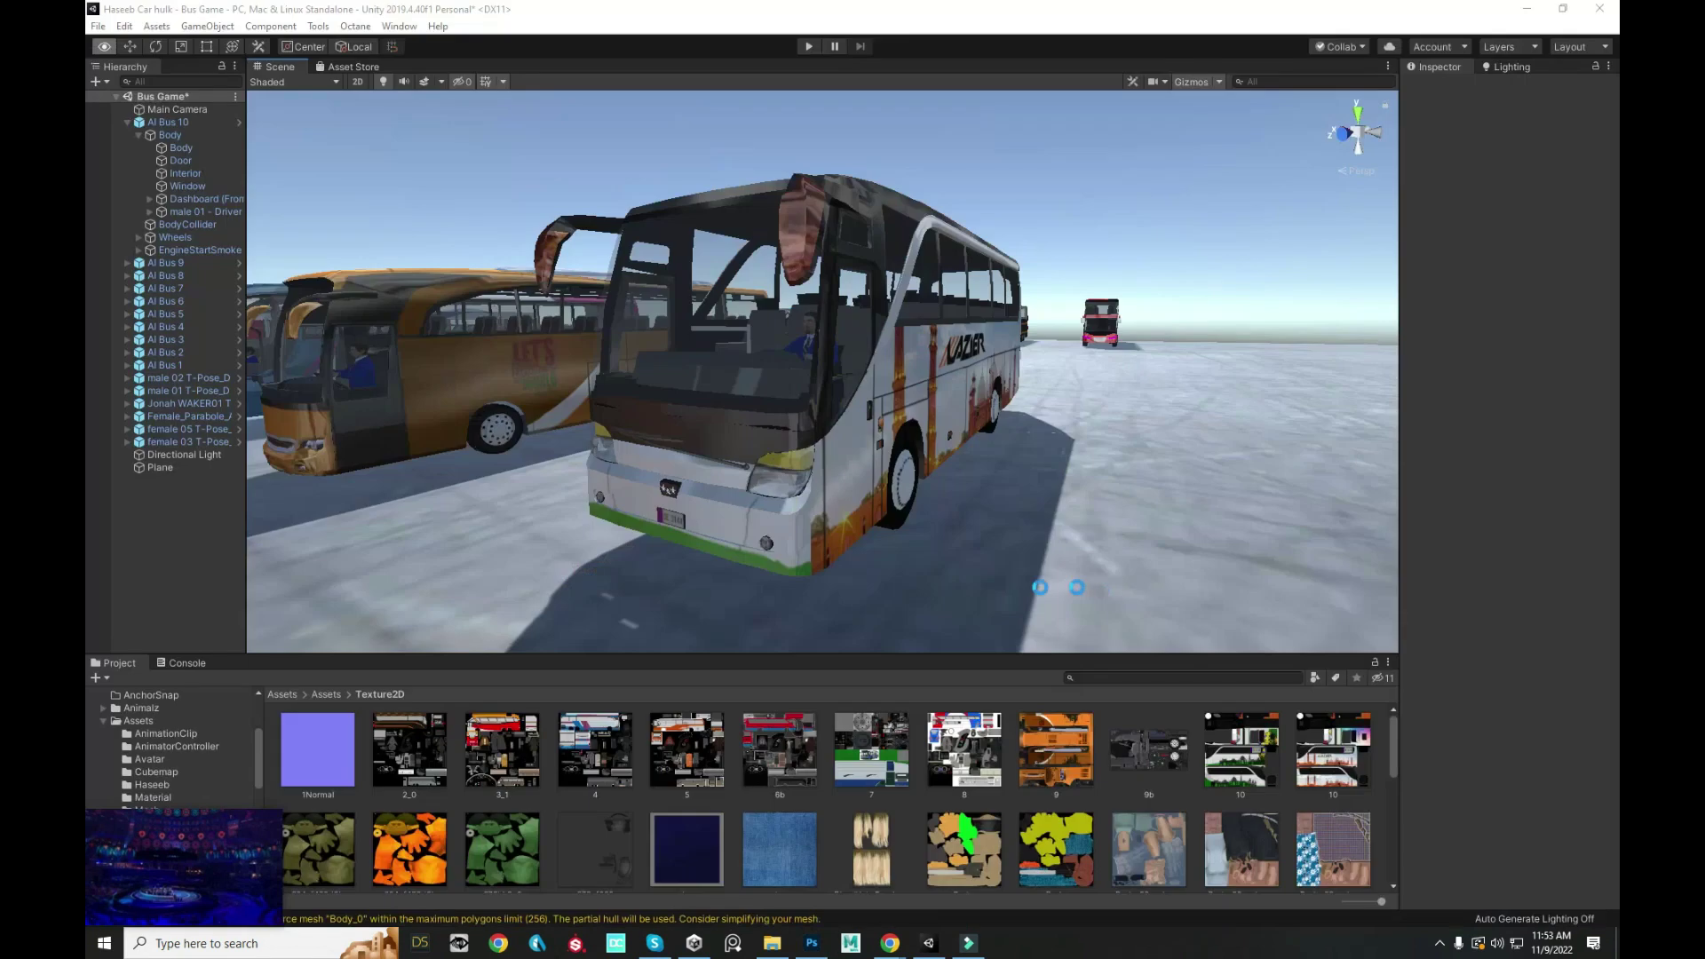
left_click_drag(977, 480, 837, 483)
key("alt+Tab")
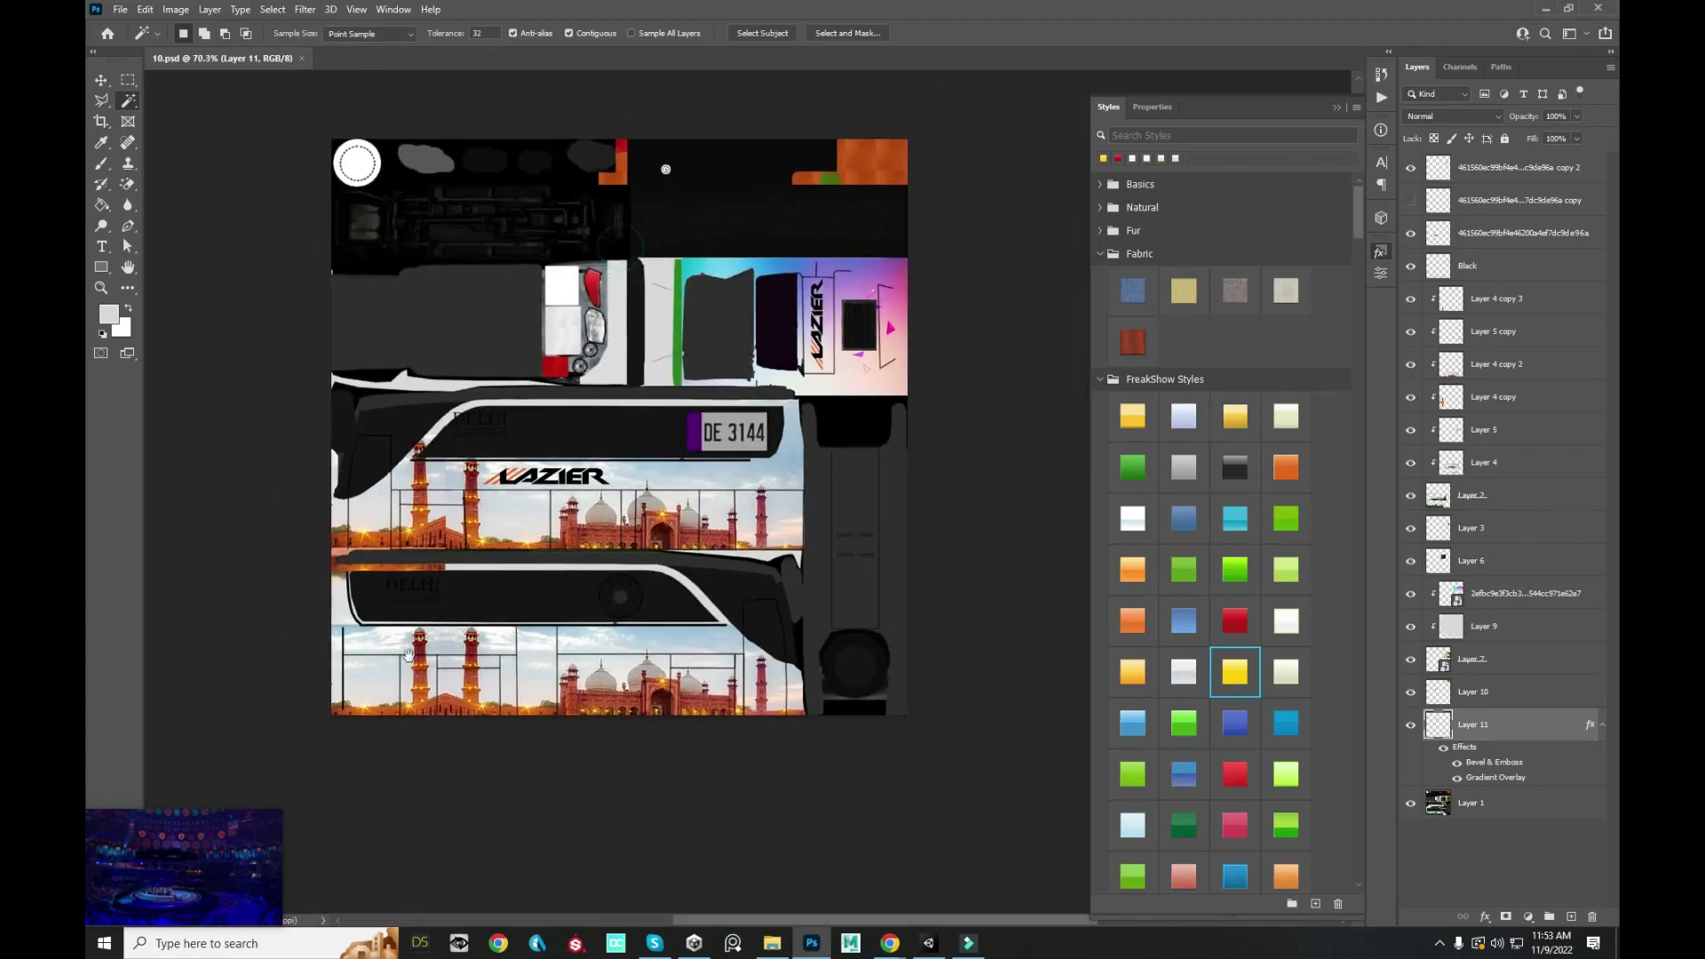
scroll(489, 479, "up", 4)
key("v")
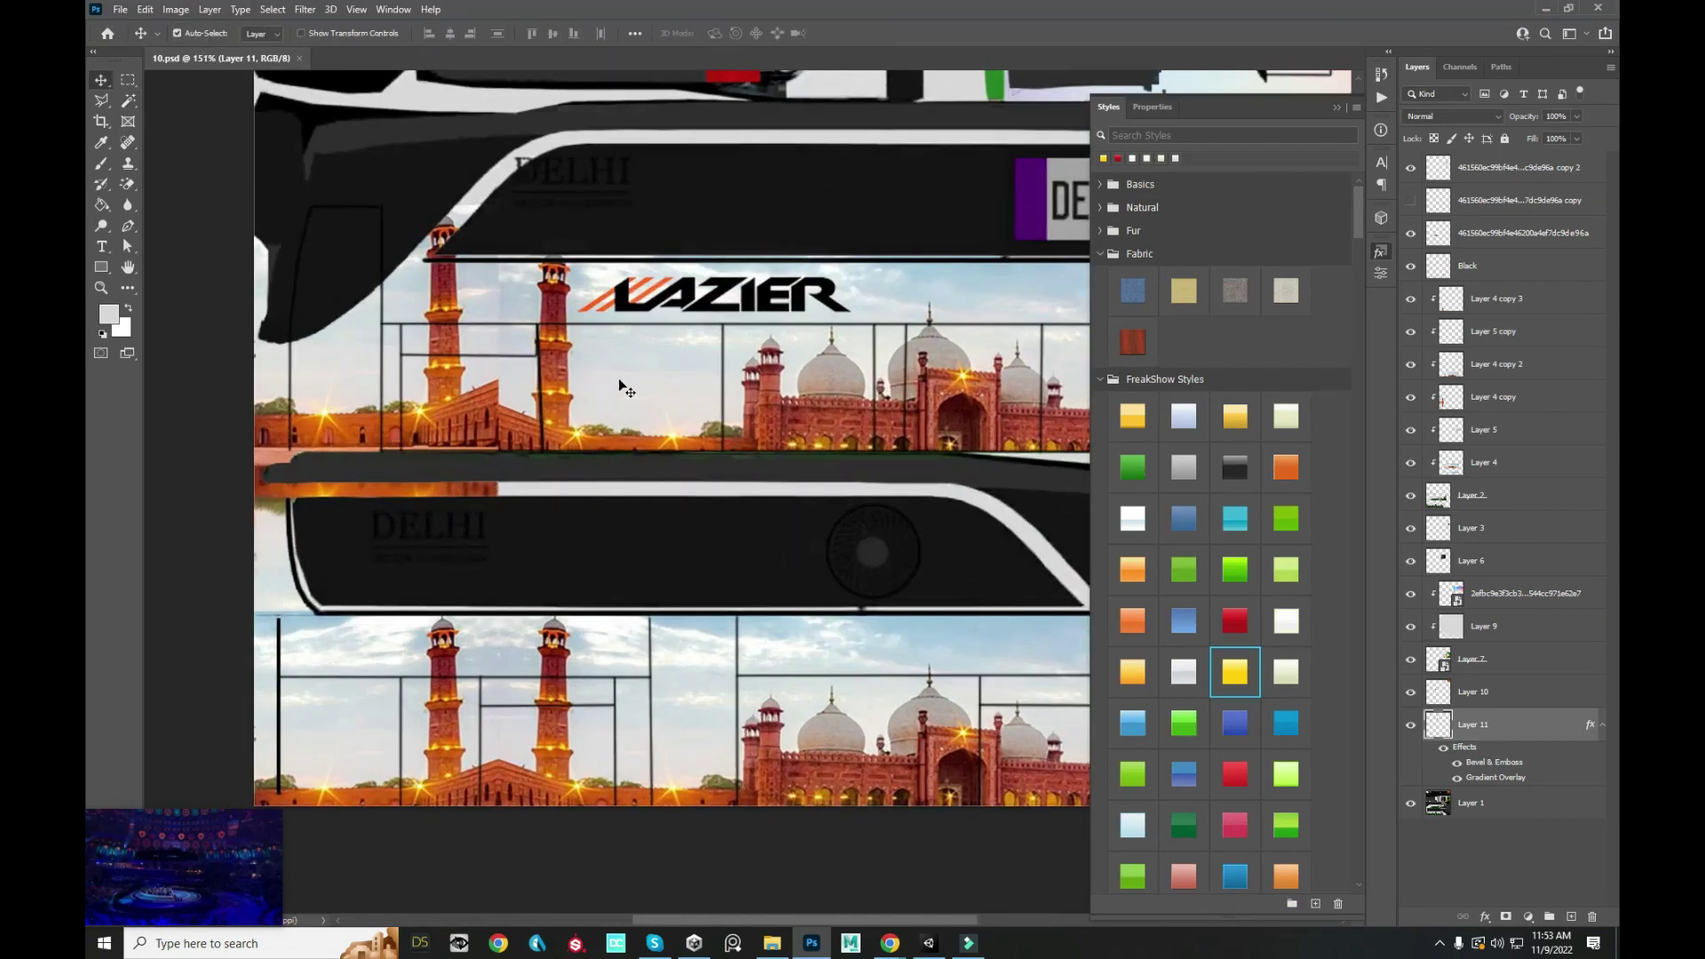
left_click(619, 382)
left_click(127, 79)
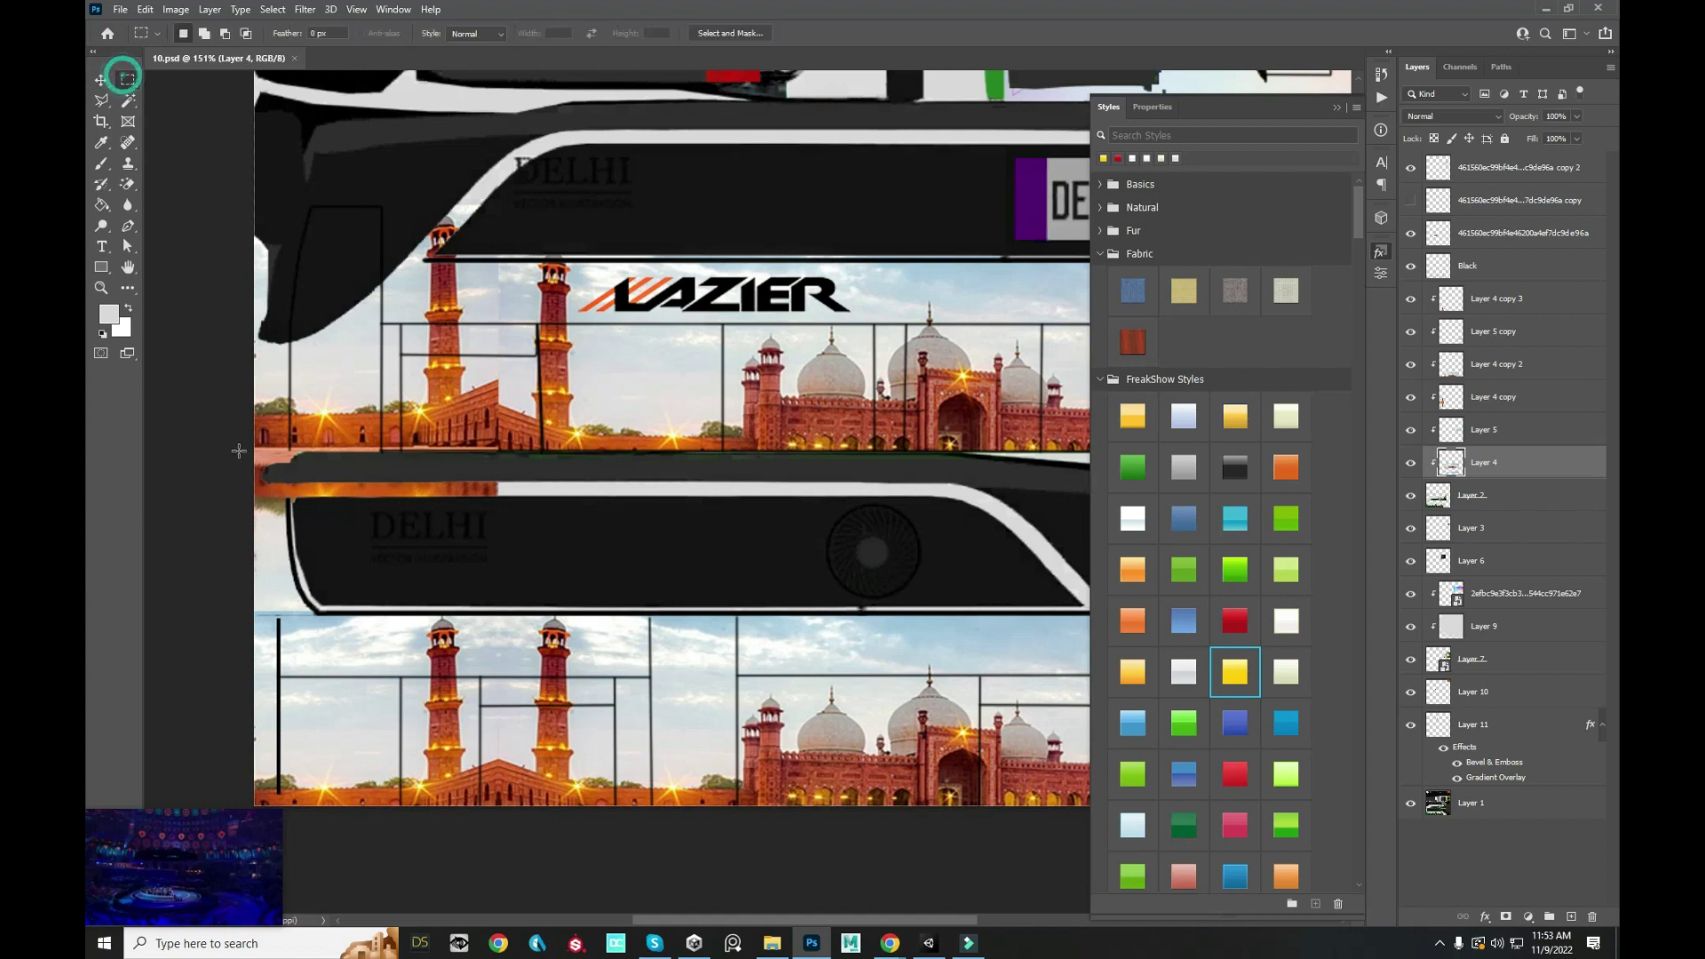
left_click_drag(279, 483, 661, 499)
left_click(1411, 463)
left_click(1411, 397)
left_click(1411, 364)
left_click(1412, 396)
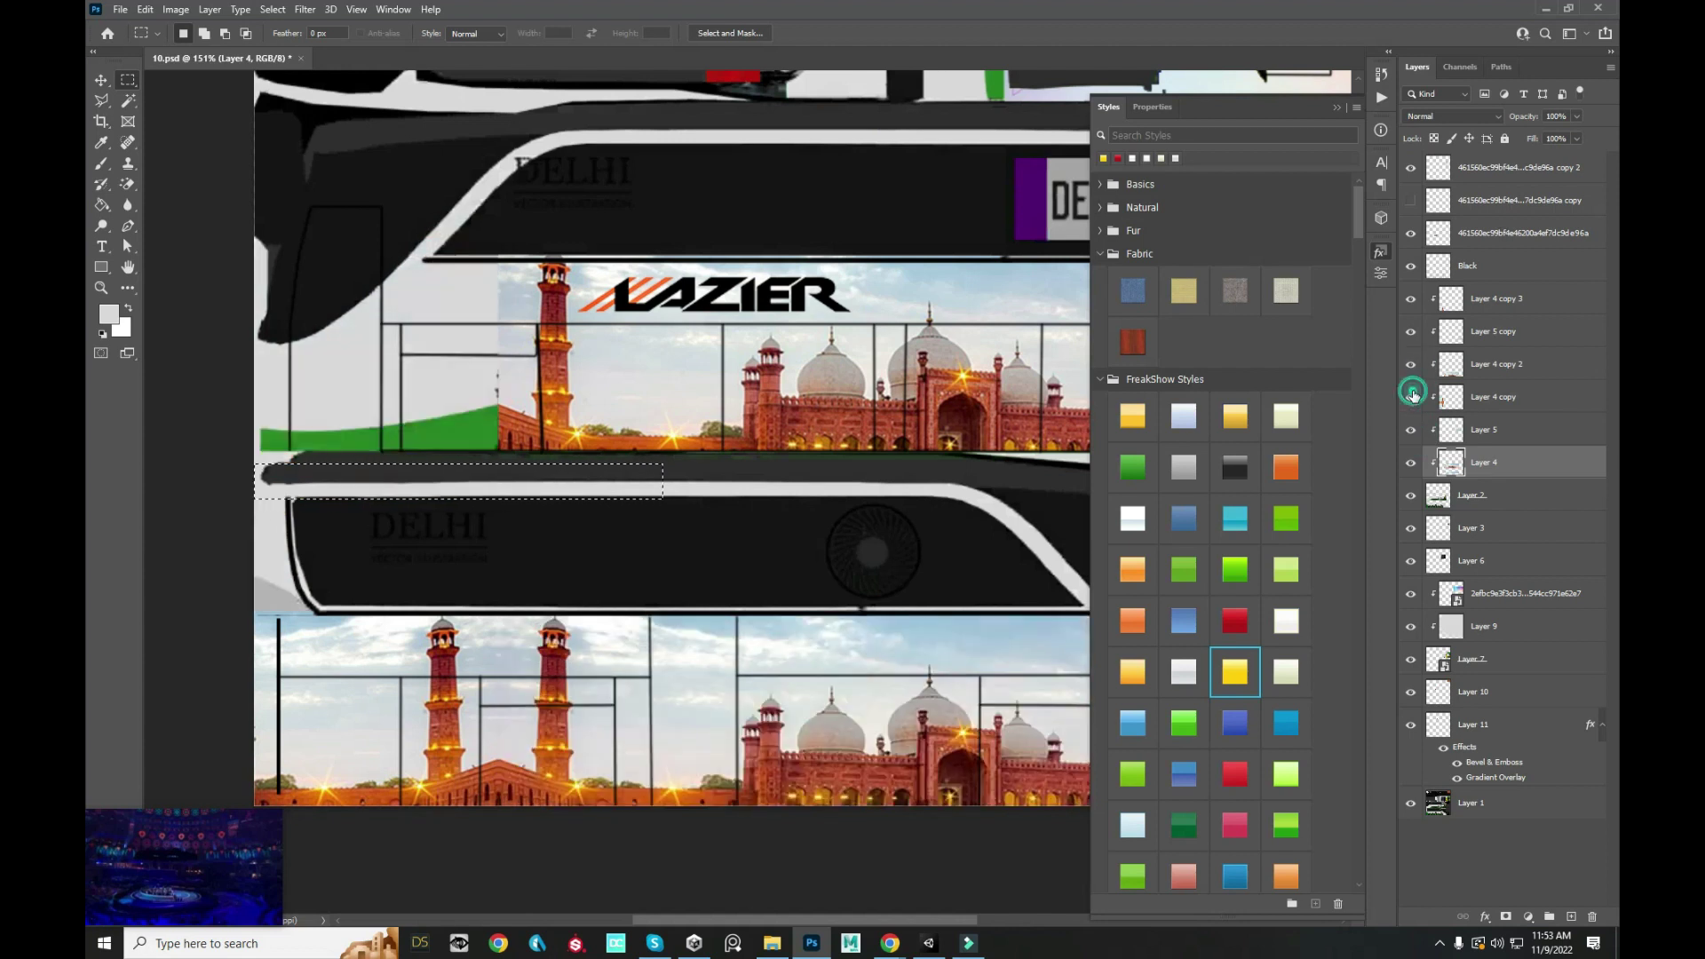
left_click(1466, 406)
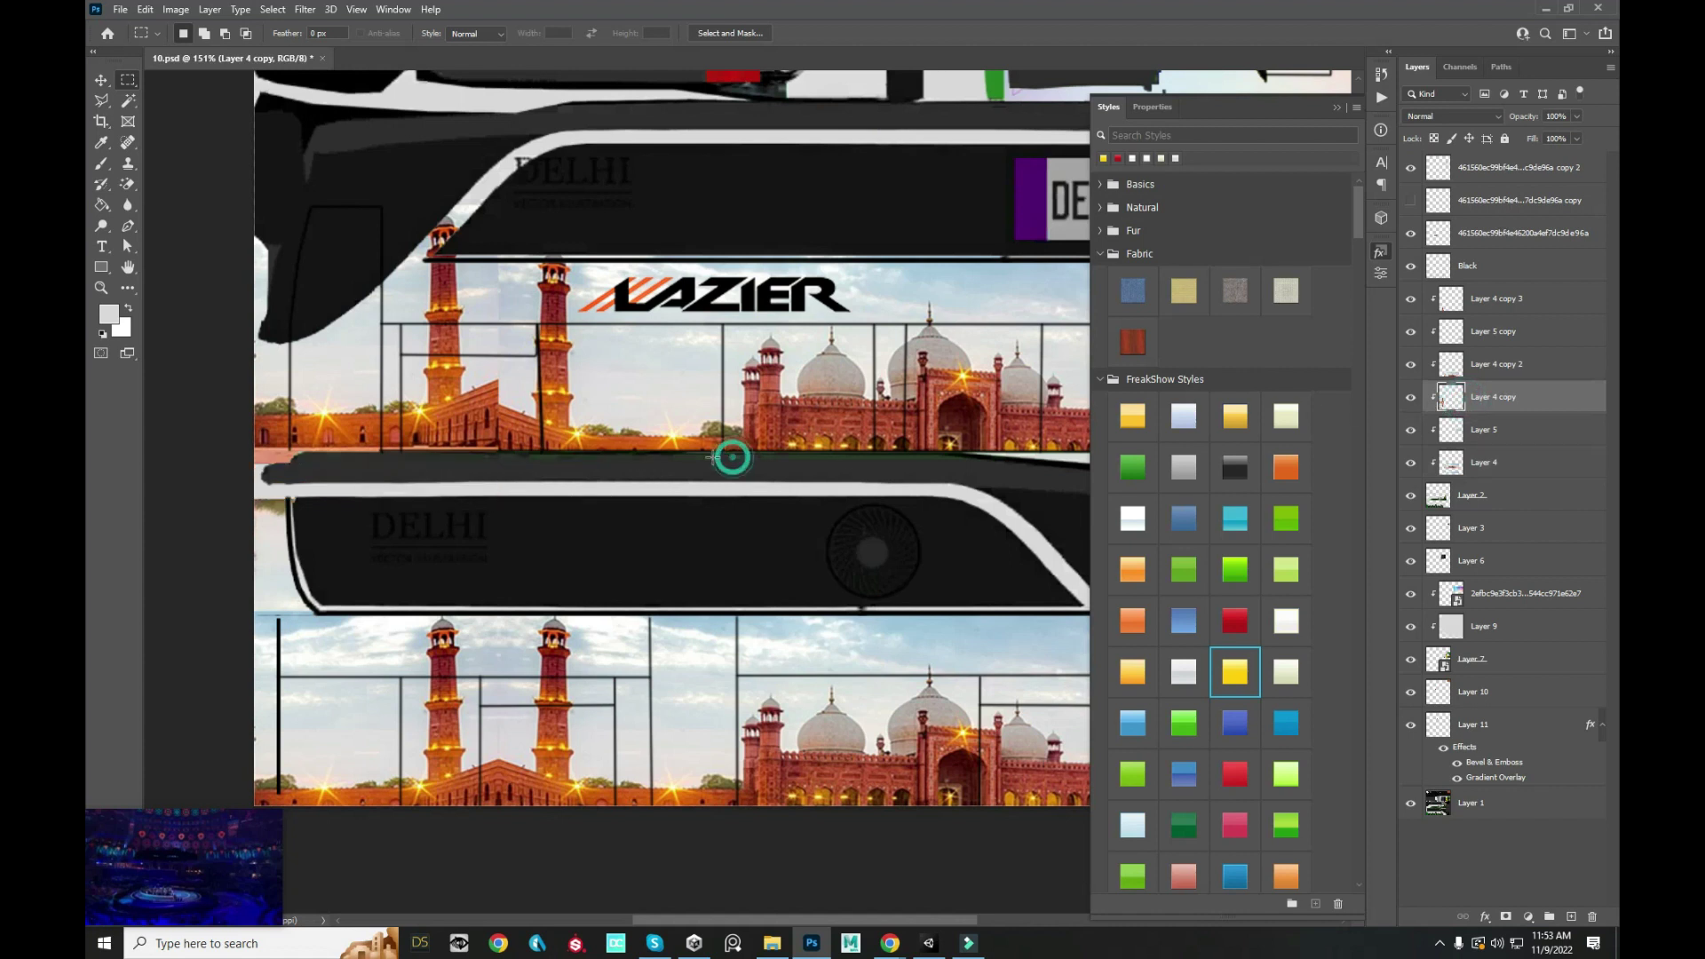
scroll(712, 456, "down", 3)
key("alt+Tab")
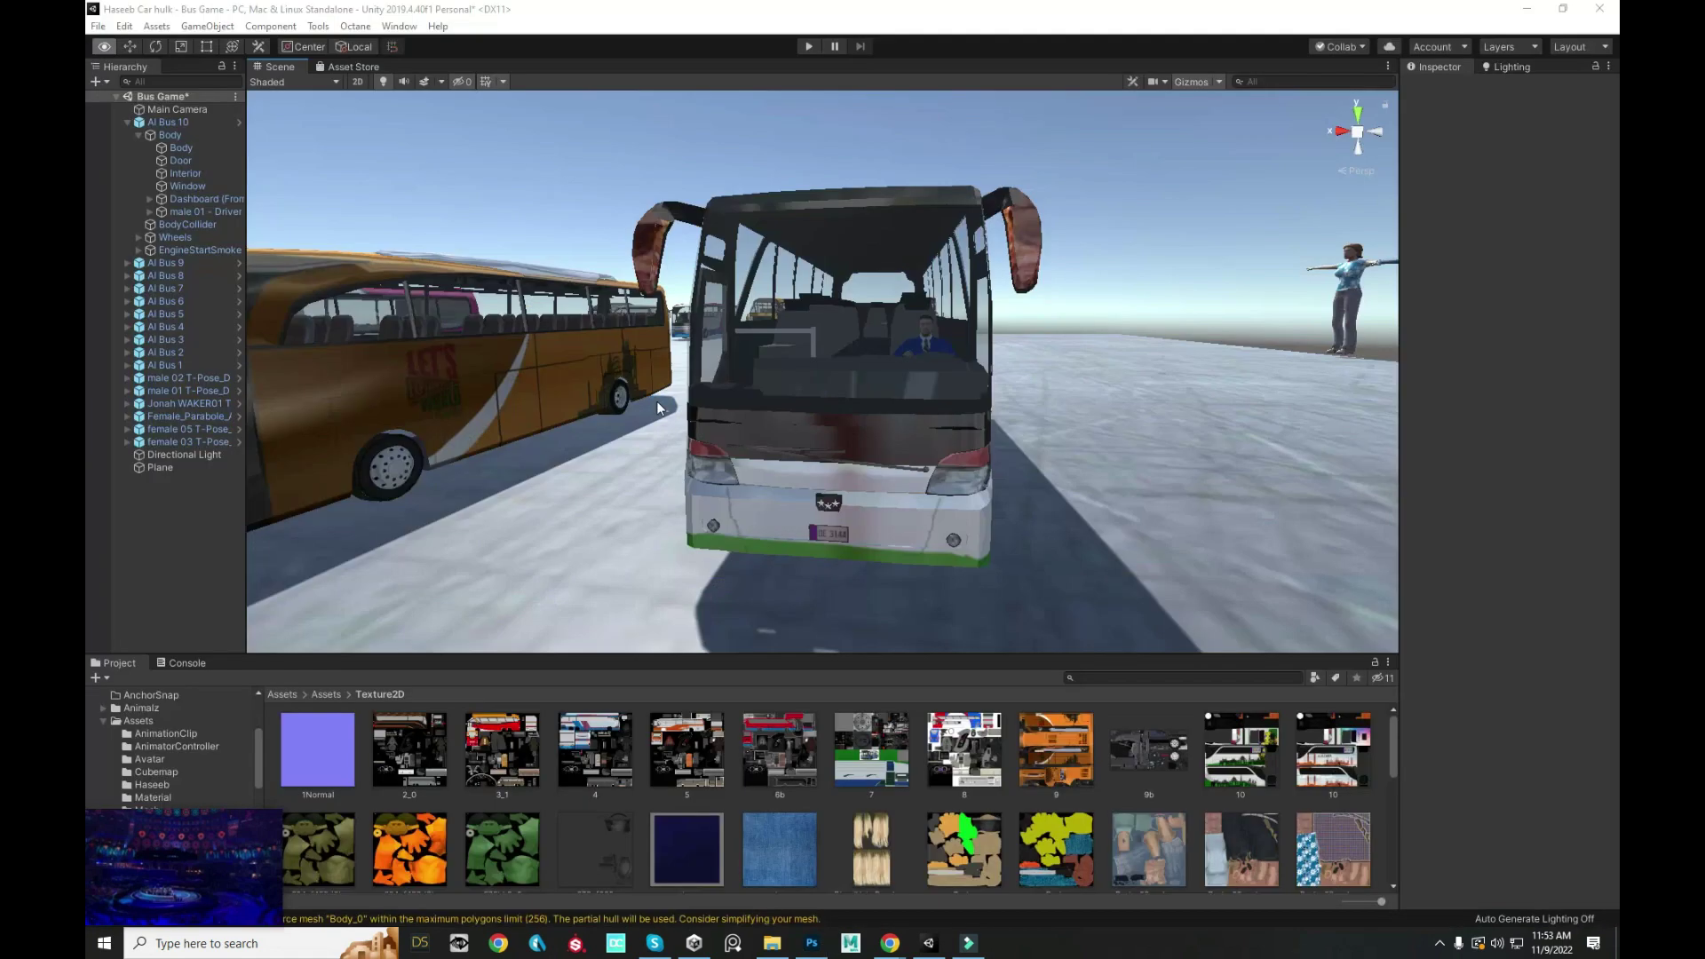
key("alt+Tab")
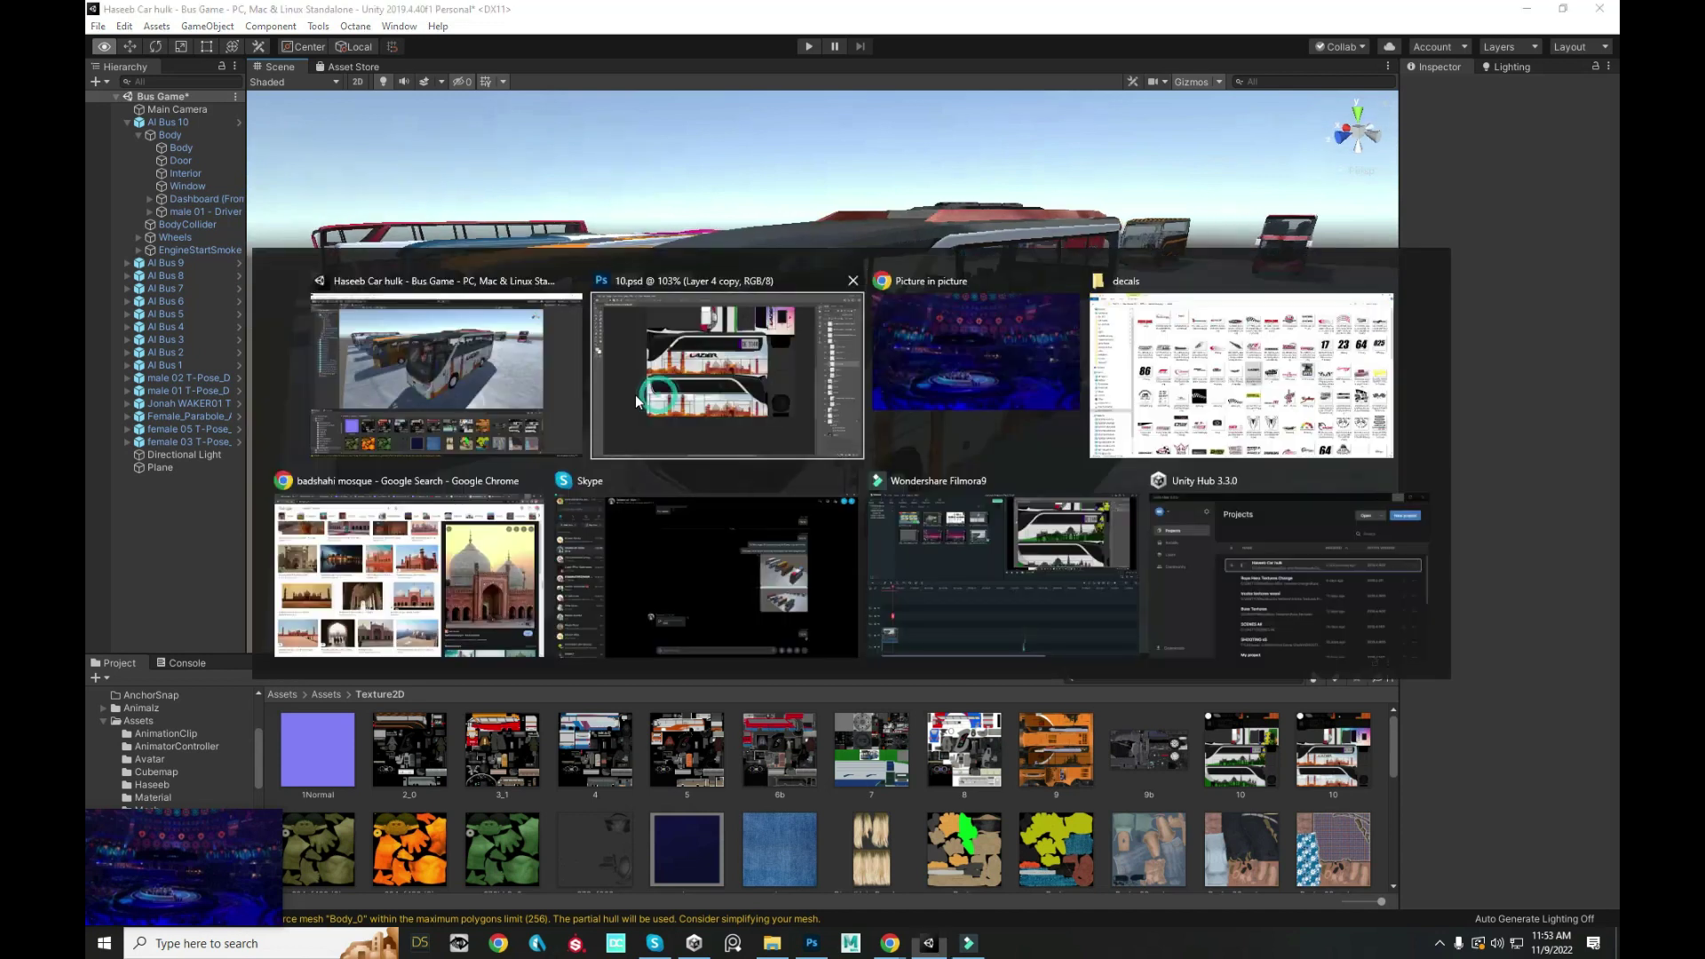
scroll(586, 405, "up", 1)
scroll(587, 405, "up", 1)
- Hide Layer 1's original bus texture and save 10.psd
scroll(586, 405, "up", 1)
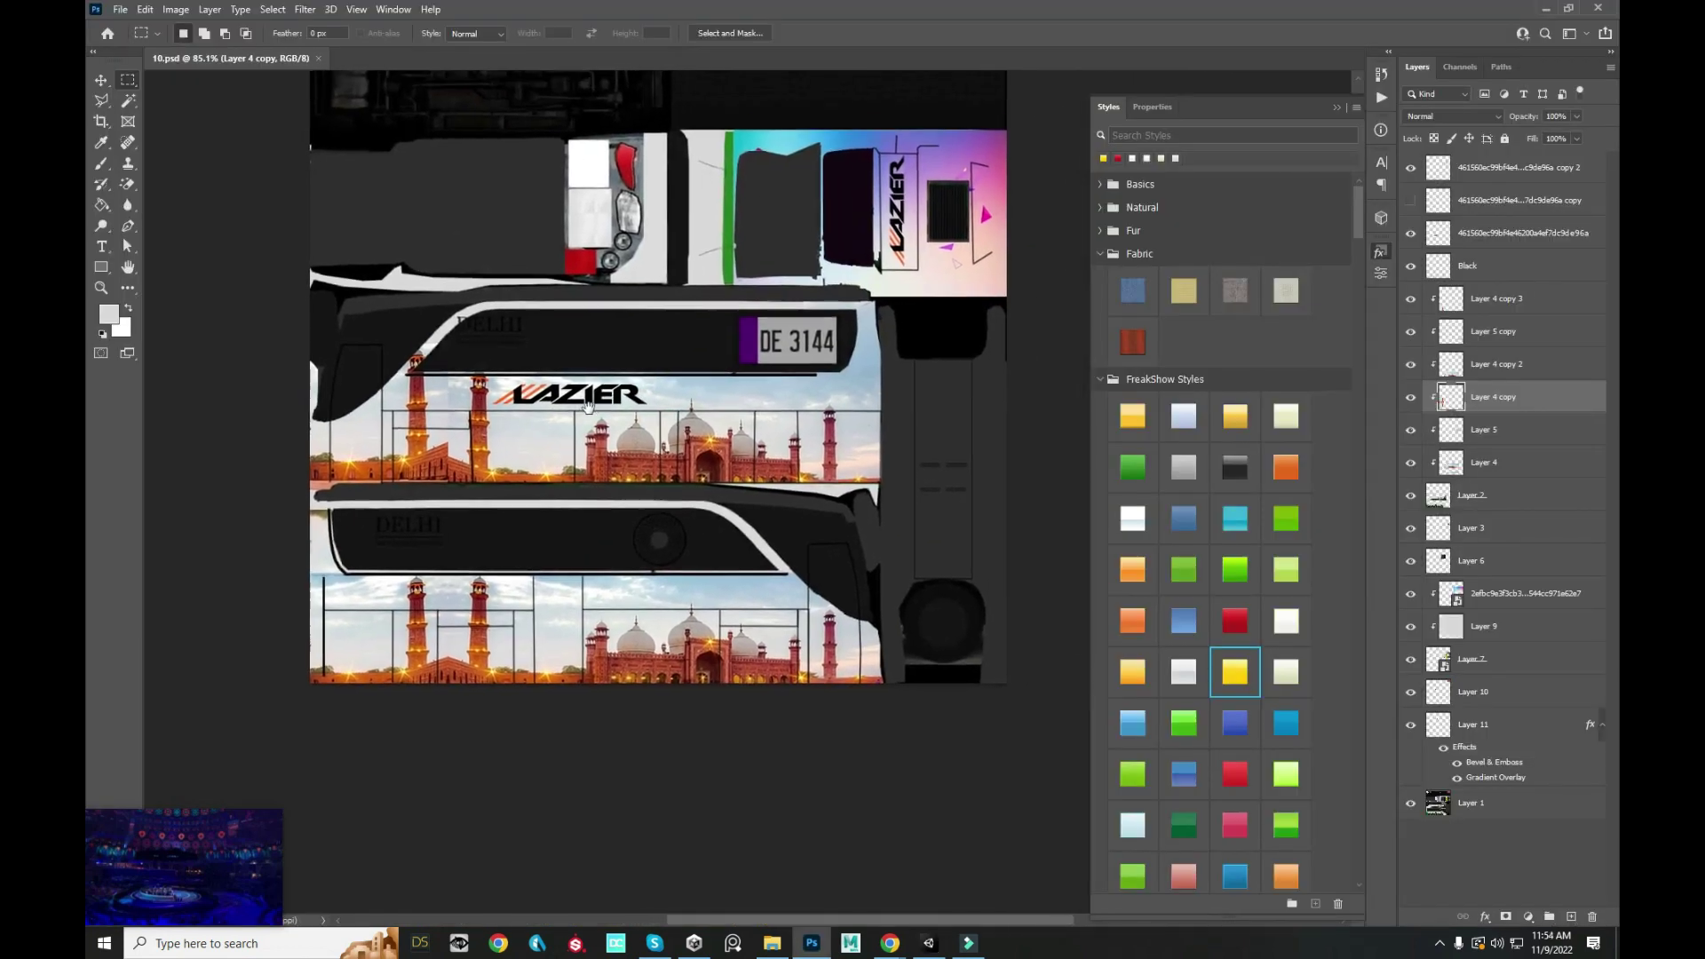
scroll(586, 406, "down", 1)
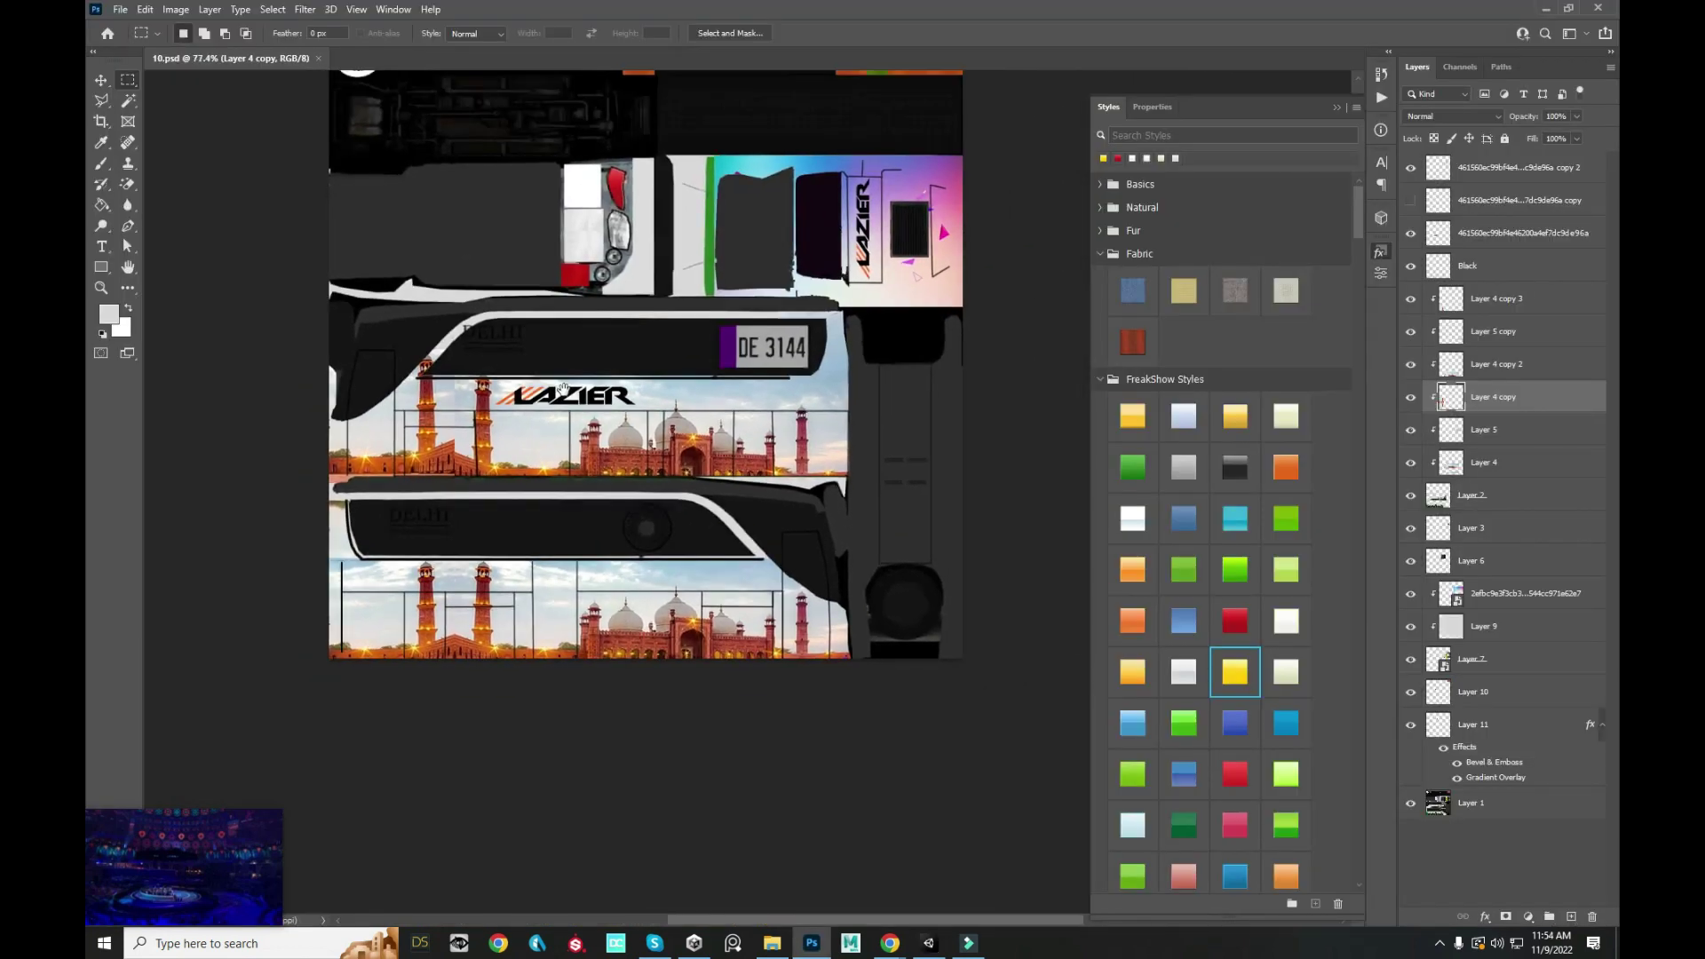
left_click_drag(542, 382, 533, 601)
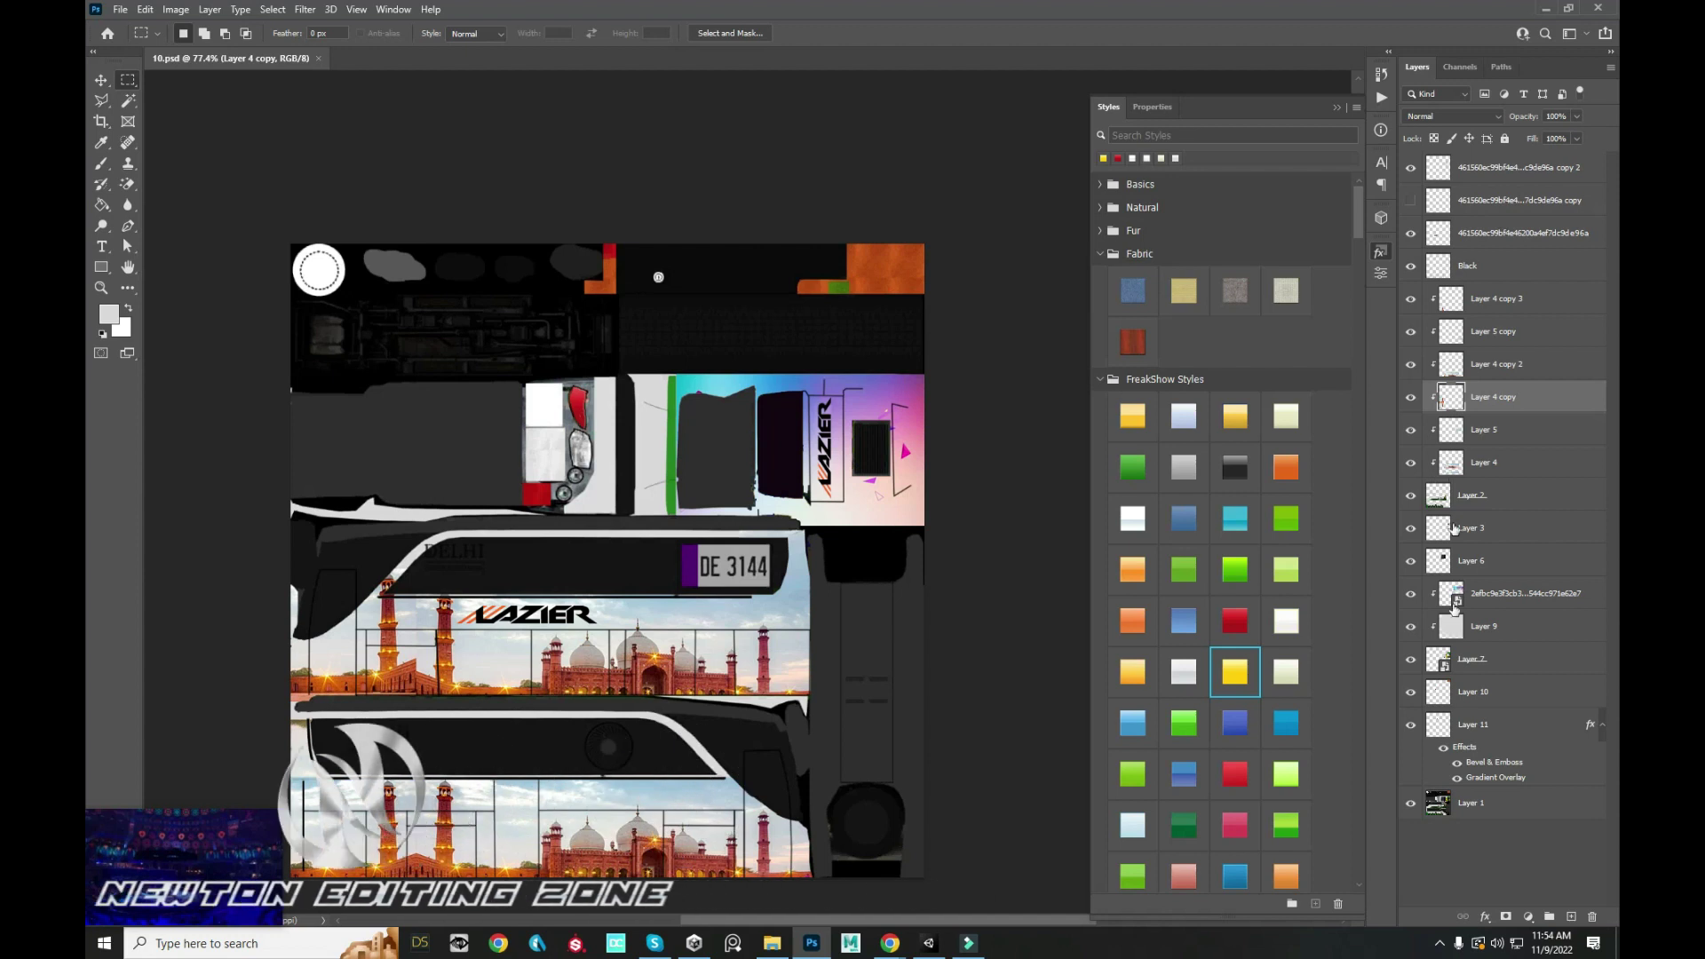
left_click(1412, 803)
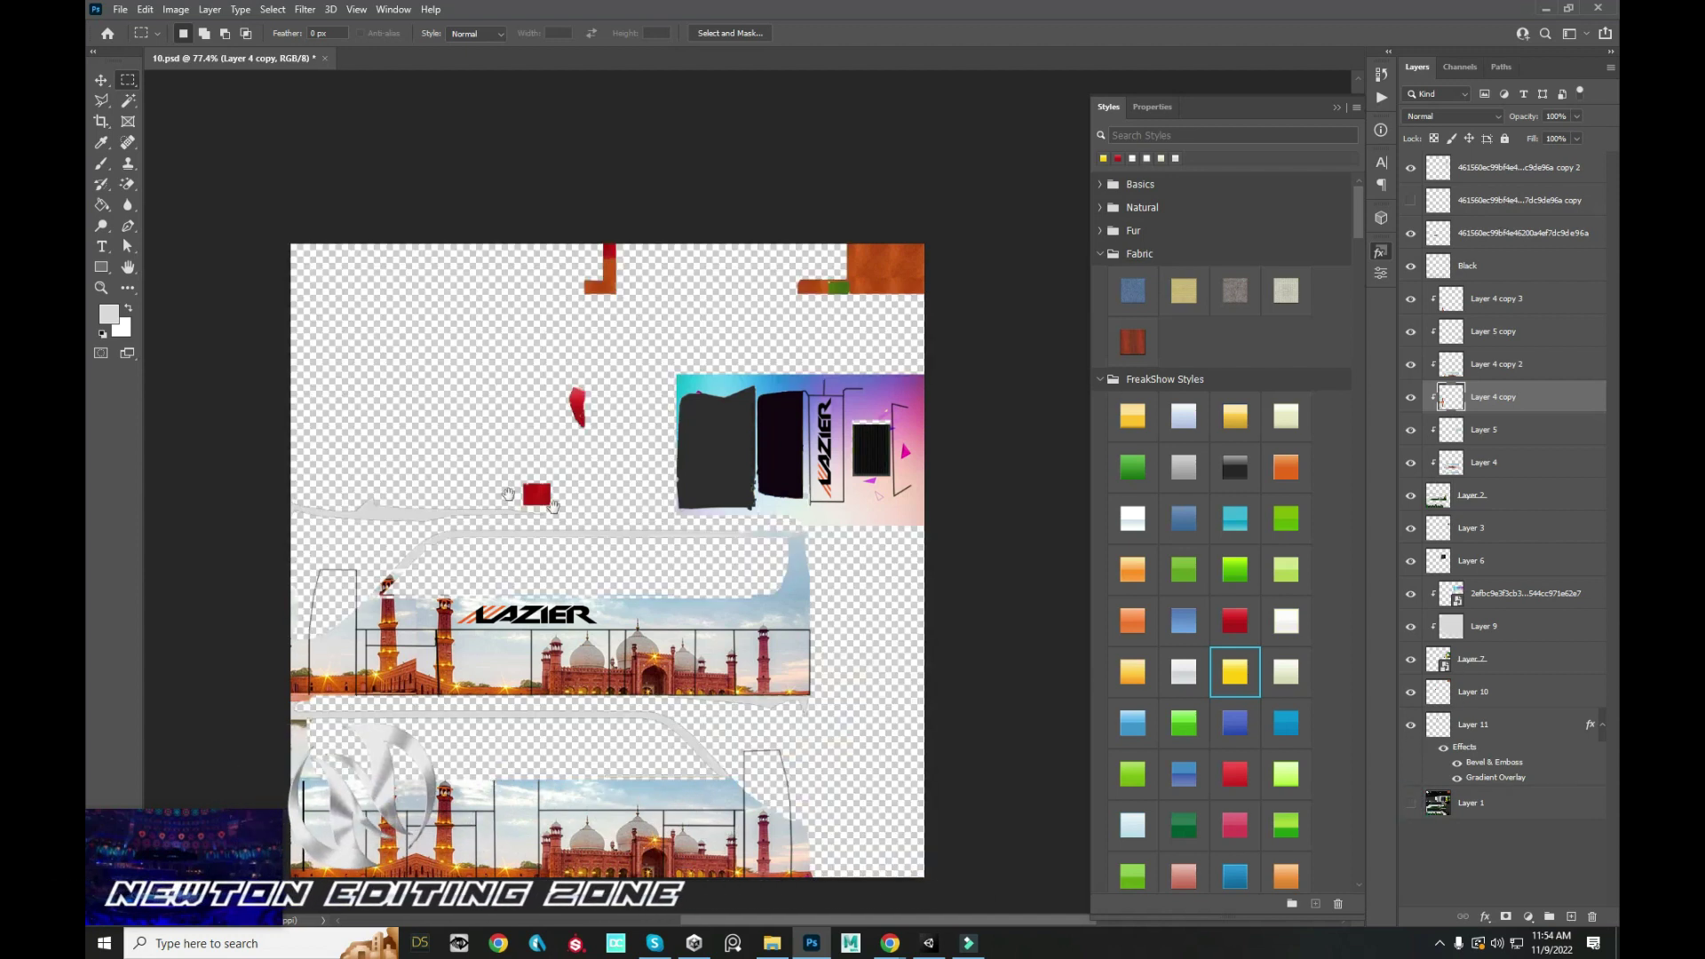
scroll(565, 393, "down", 3)
key("ctrl+s")
key("alt+Tab")
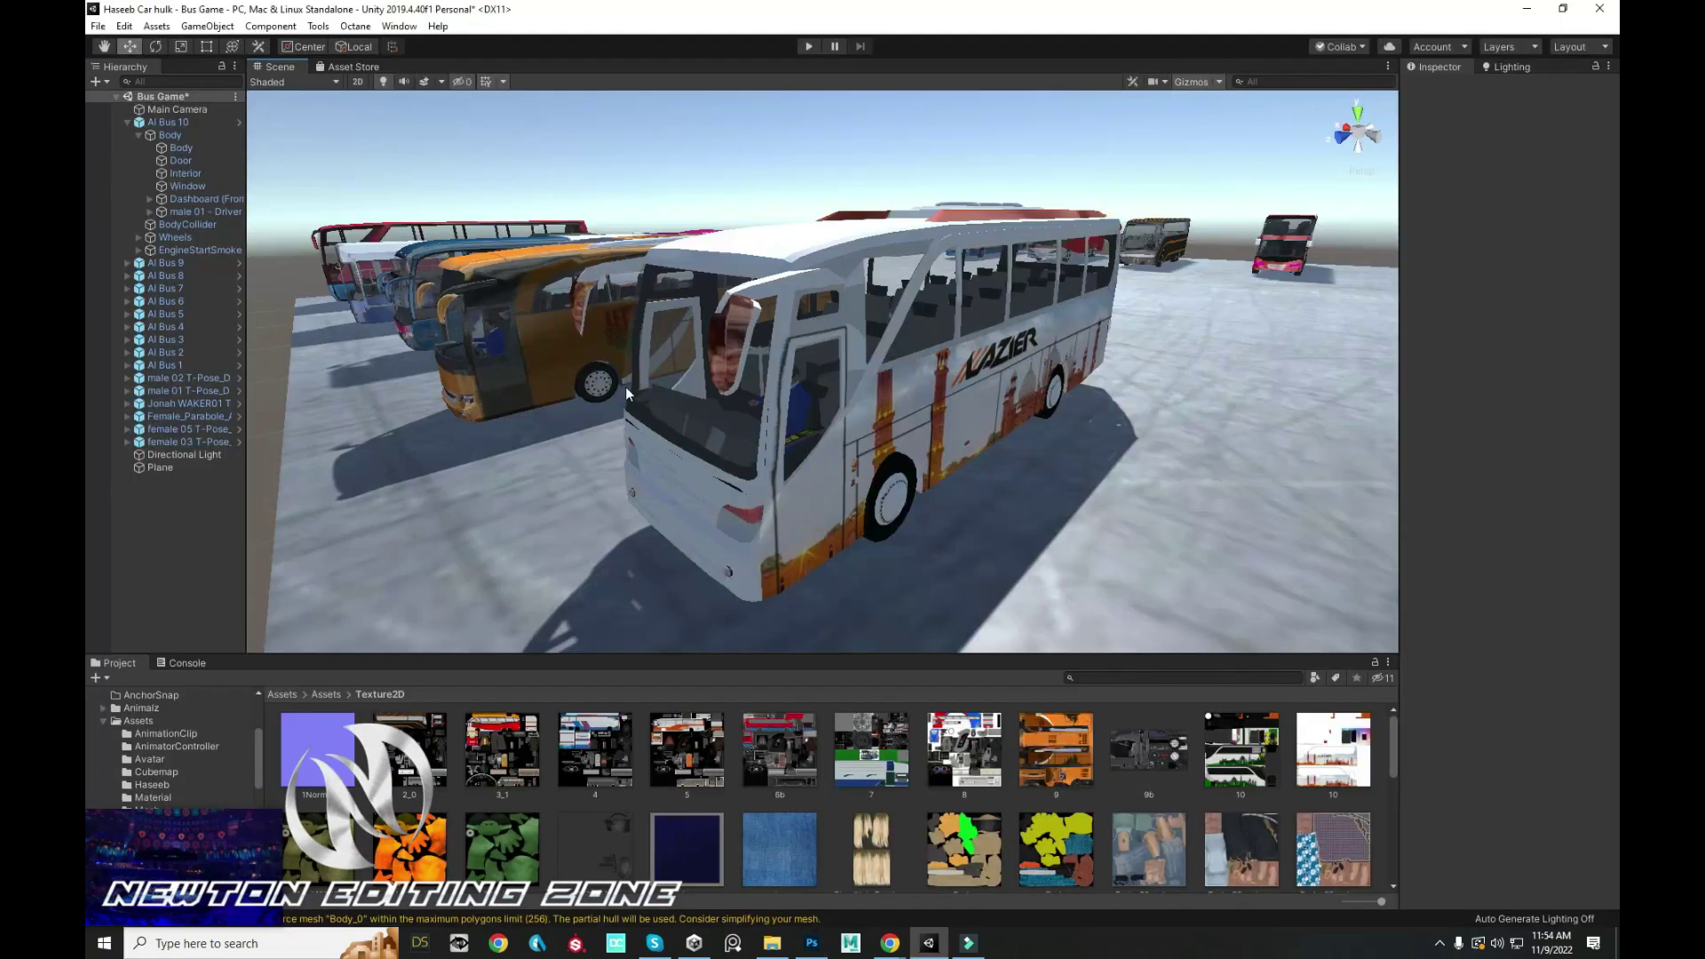
- Orbit around the bus in Unity and select the bus Body object
left_click_drag(660, 353, 803, 320)
key("alt+Tab")
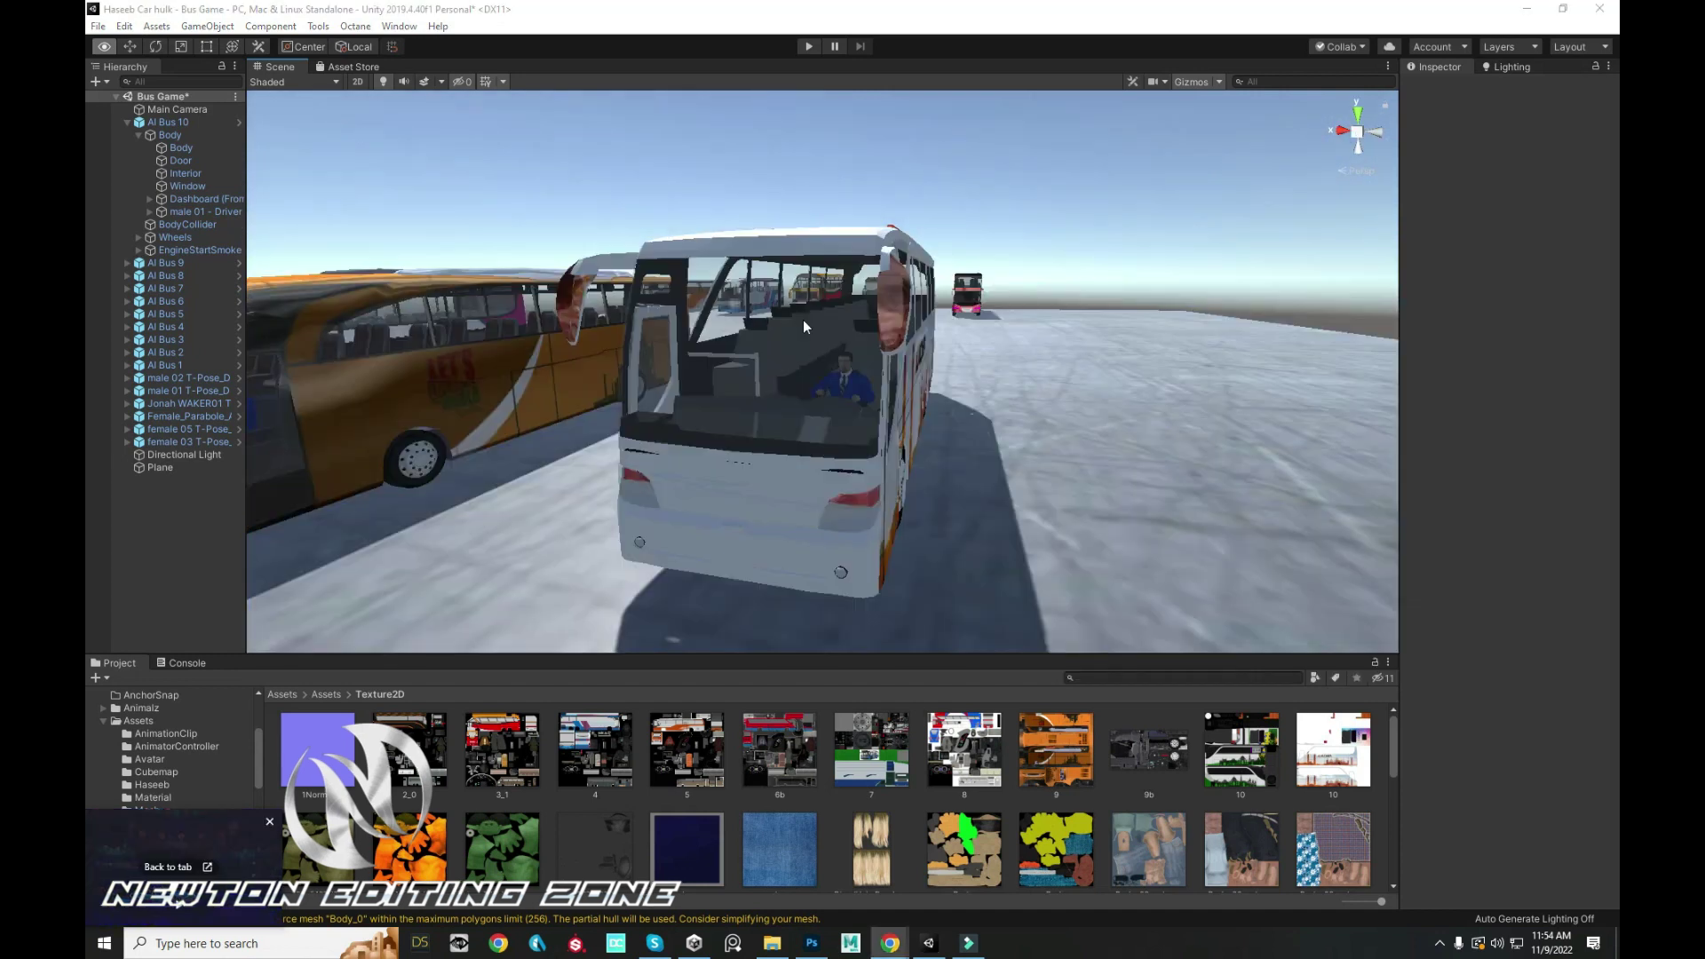
left_click(894, 306)
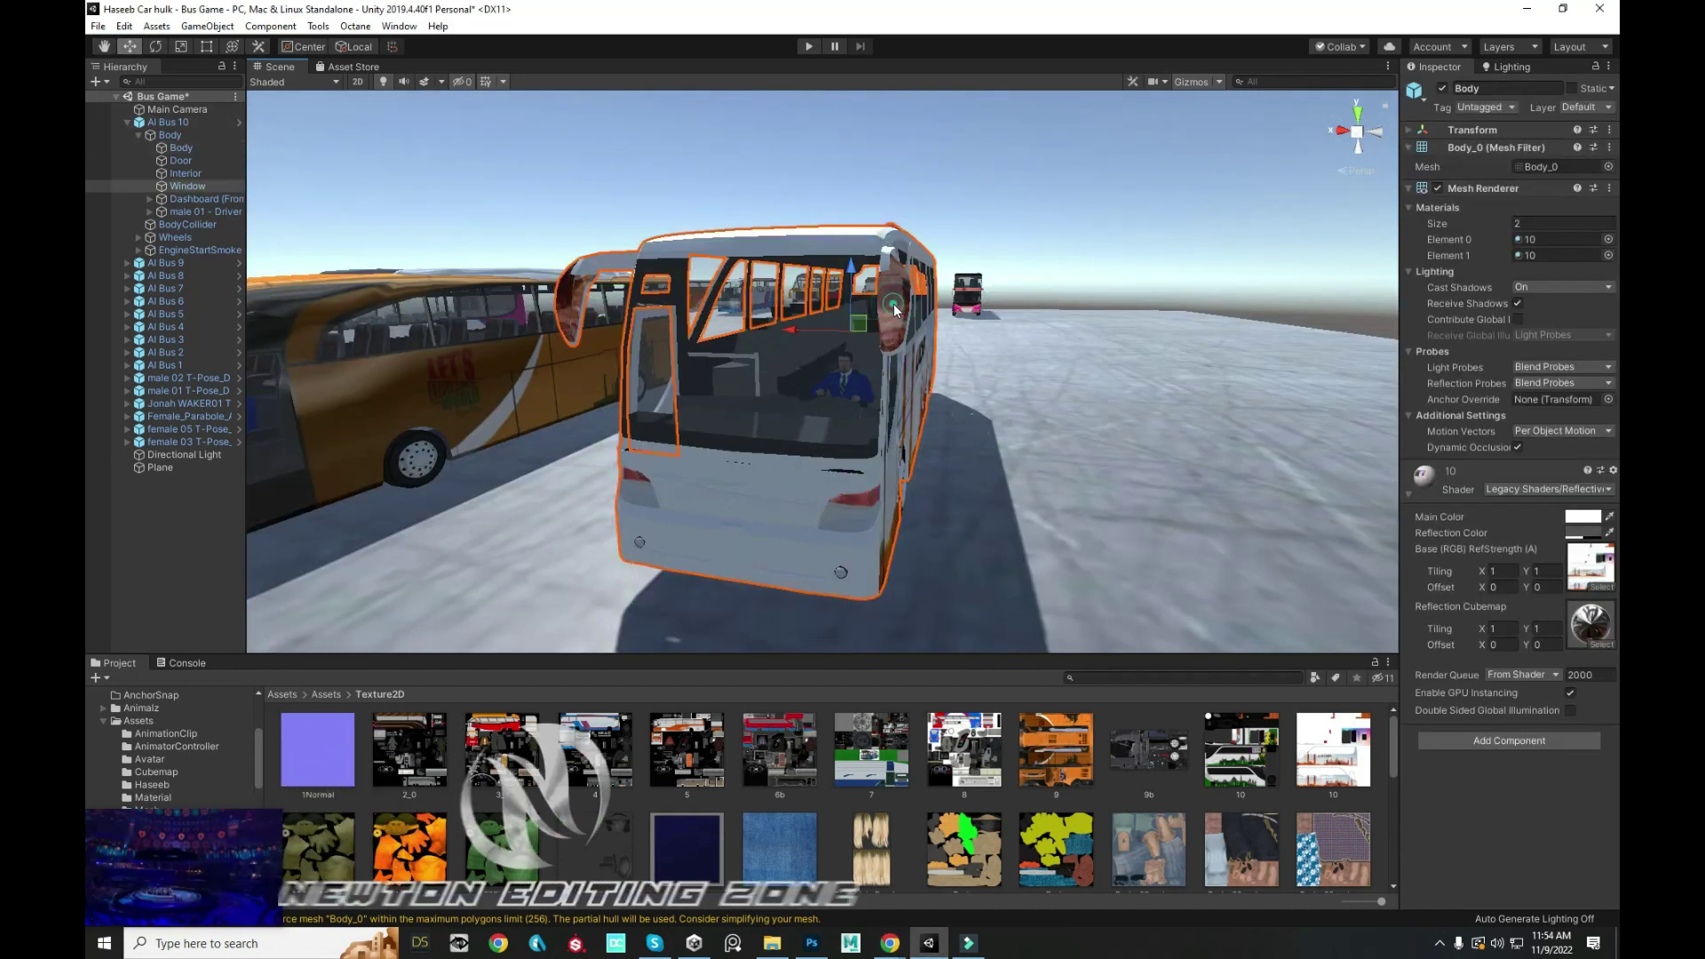
left_click(893, 299)
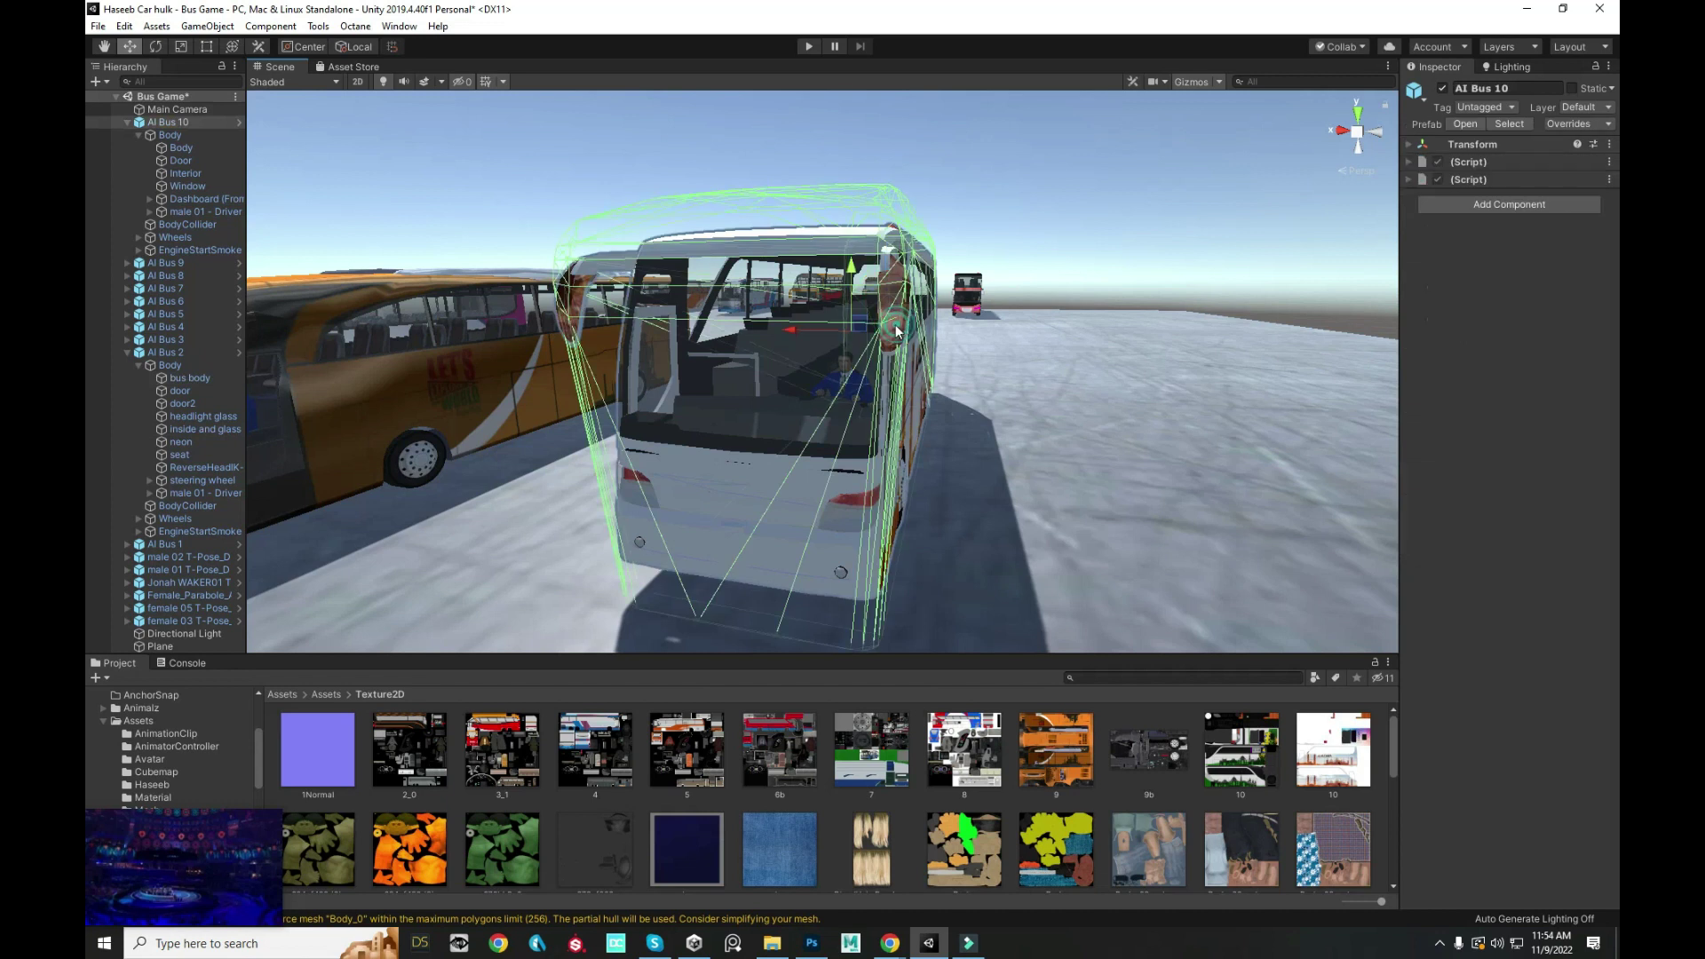
left_click(893, 323)
key("alt+Tab")
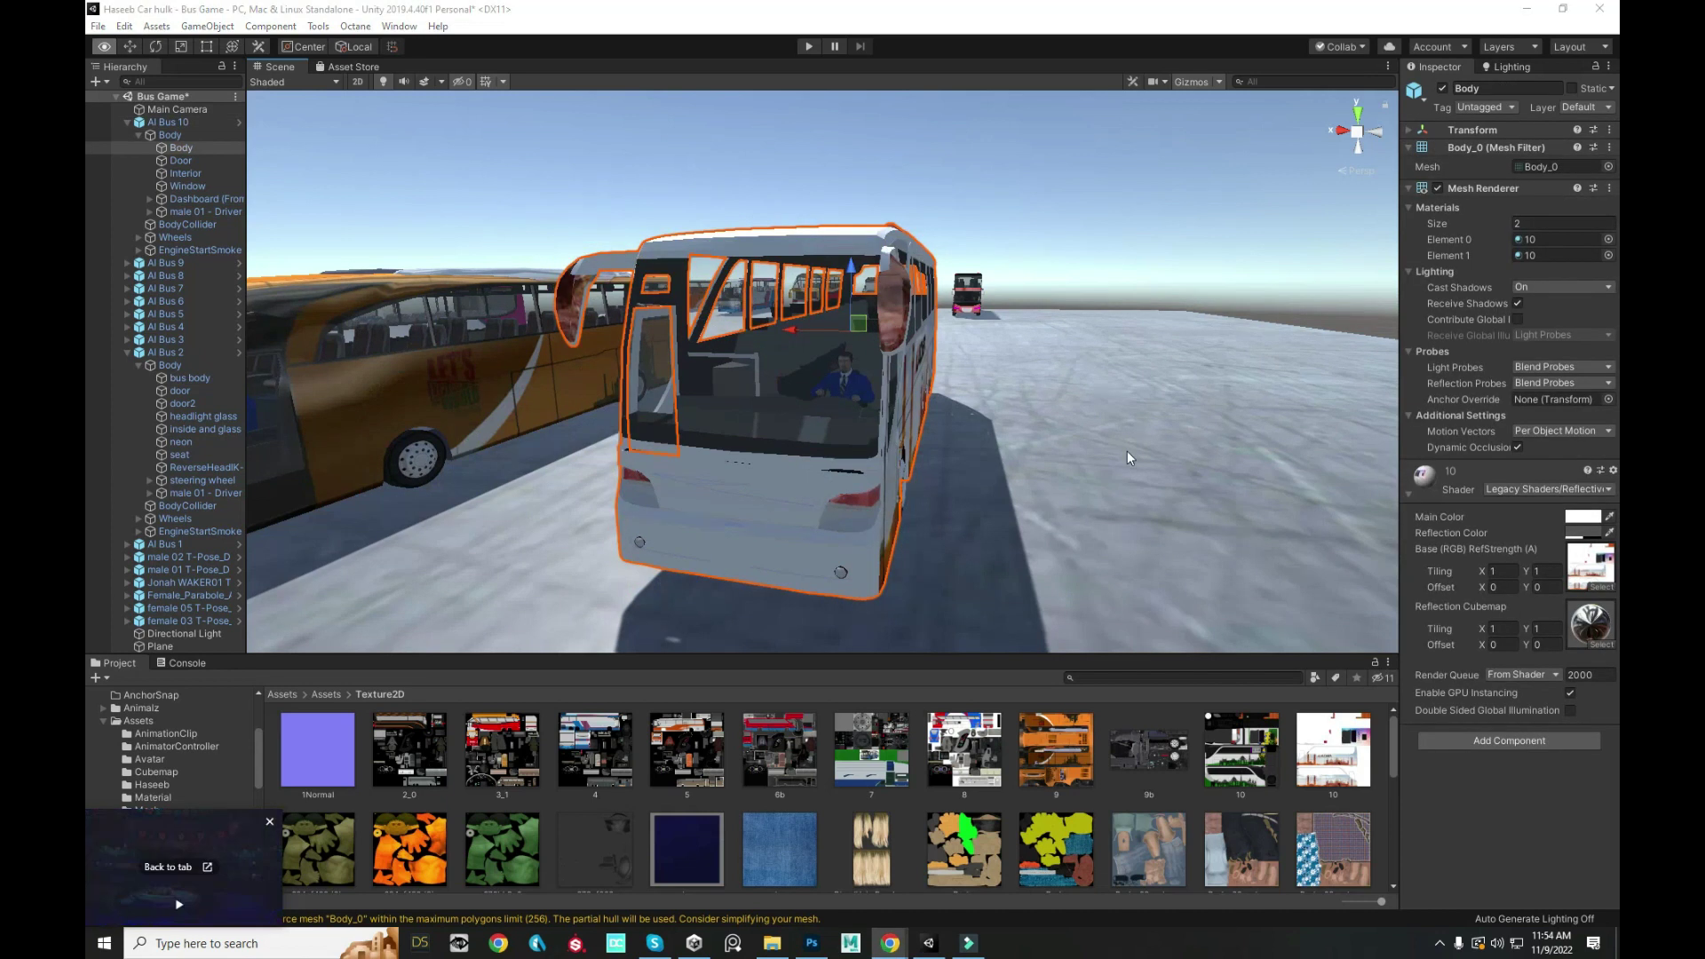
key("alt+Tab")
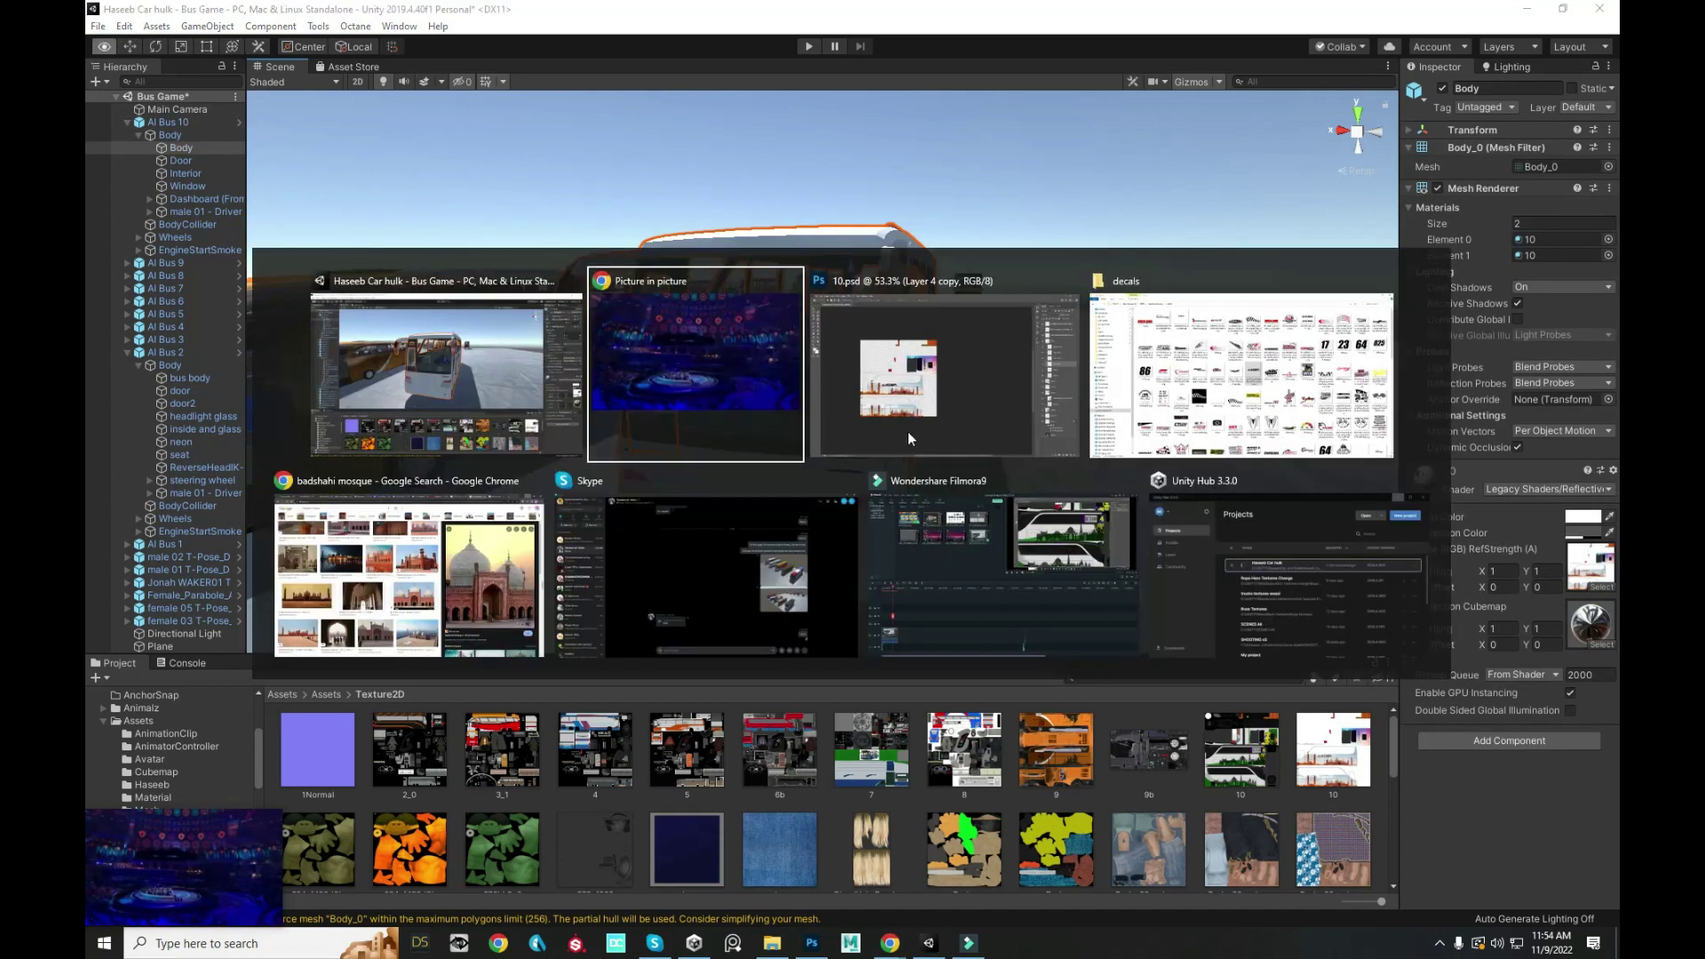
key("alt+Tab")
scroll(888, 423, "up", 1, "alt")
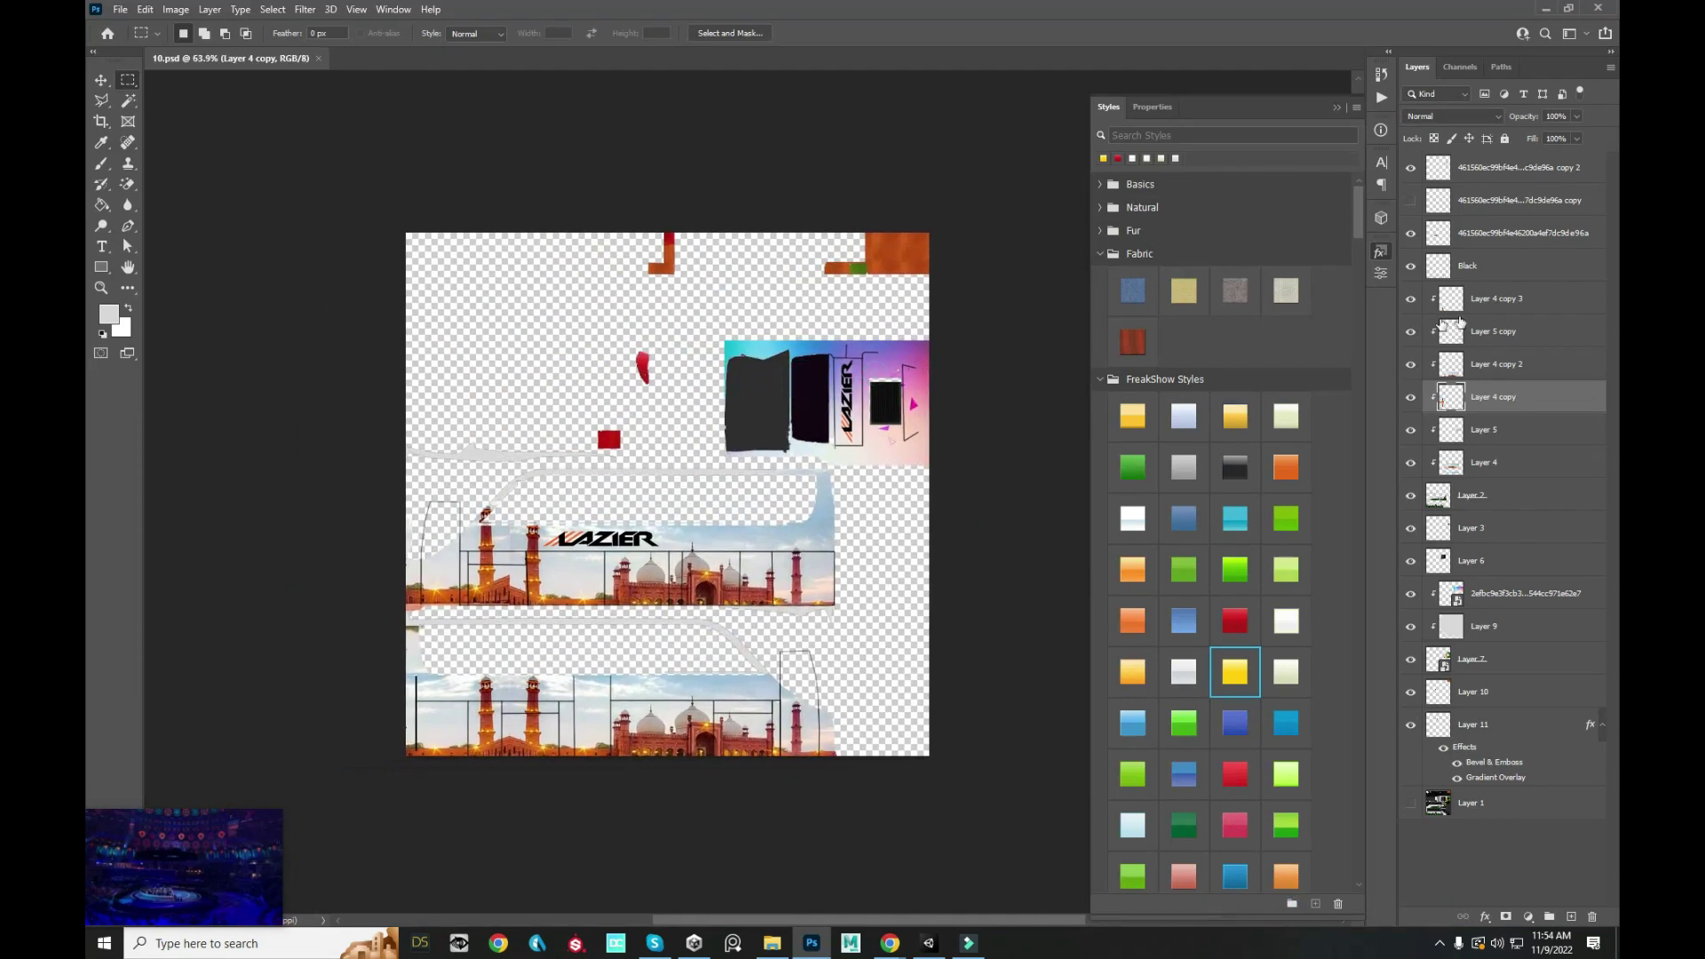
- Try cream and white FreakShow styles on Layer 10, compare in Unity, then undo both
key("v")
left_click(888, 274)
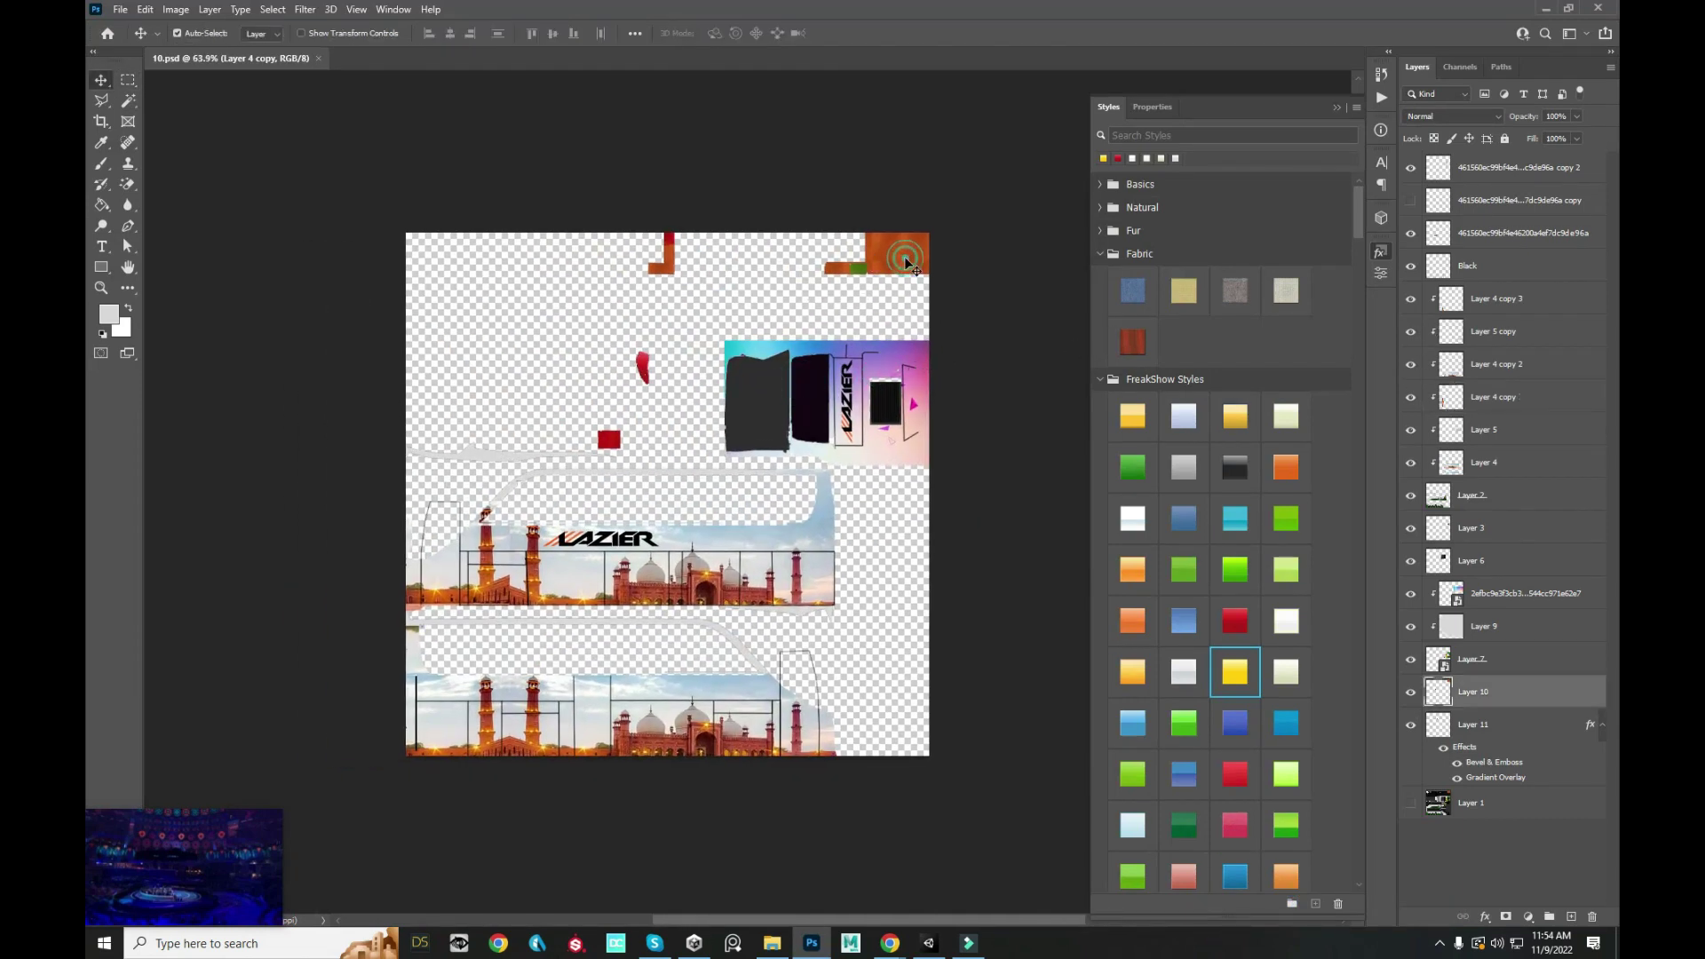
left_click(1235, 425)
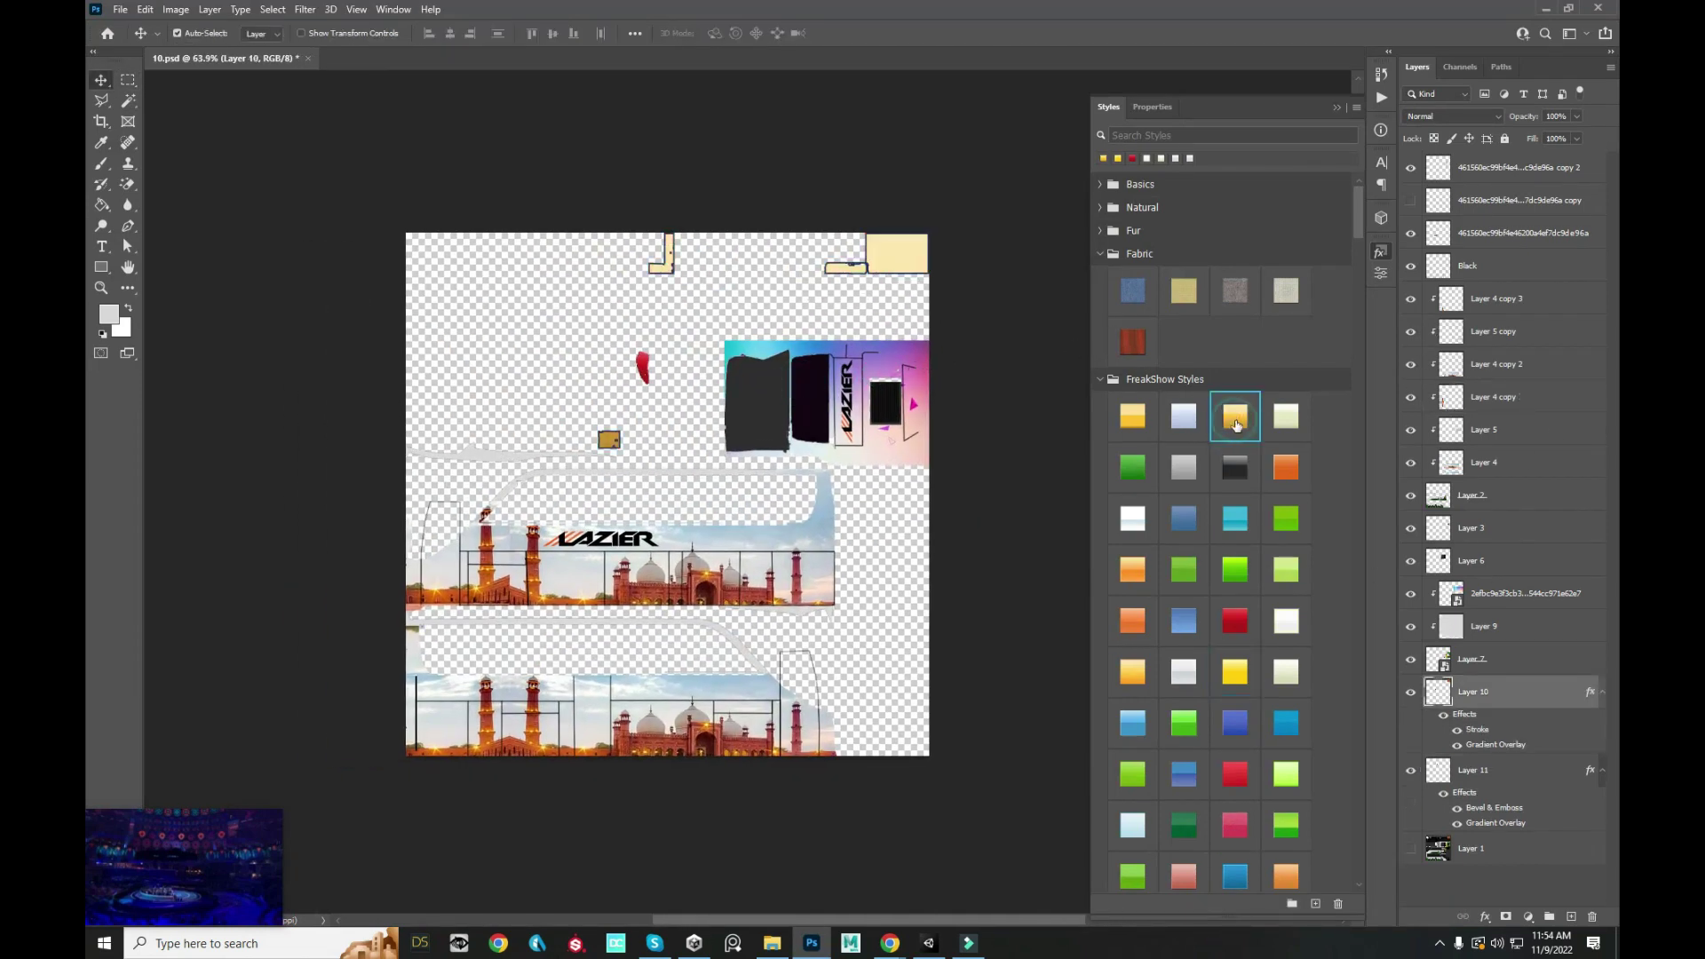
left_click(1141, 519)
key("alt+Tab")
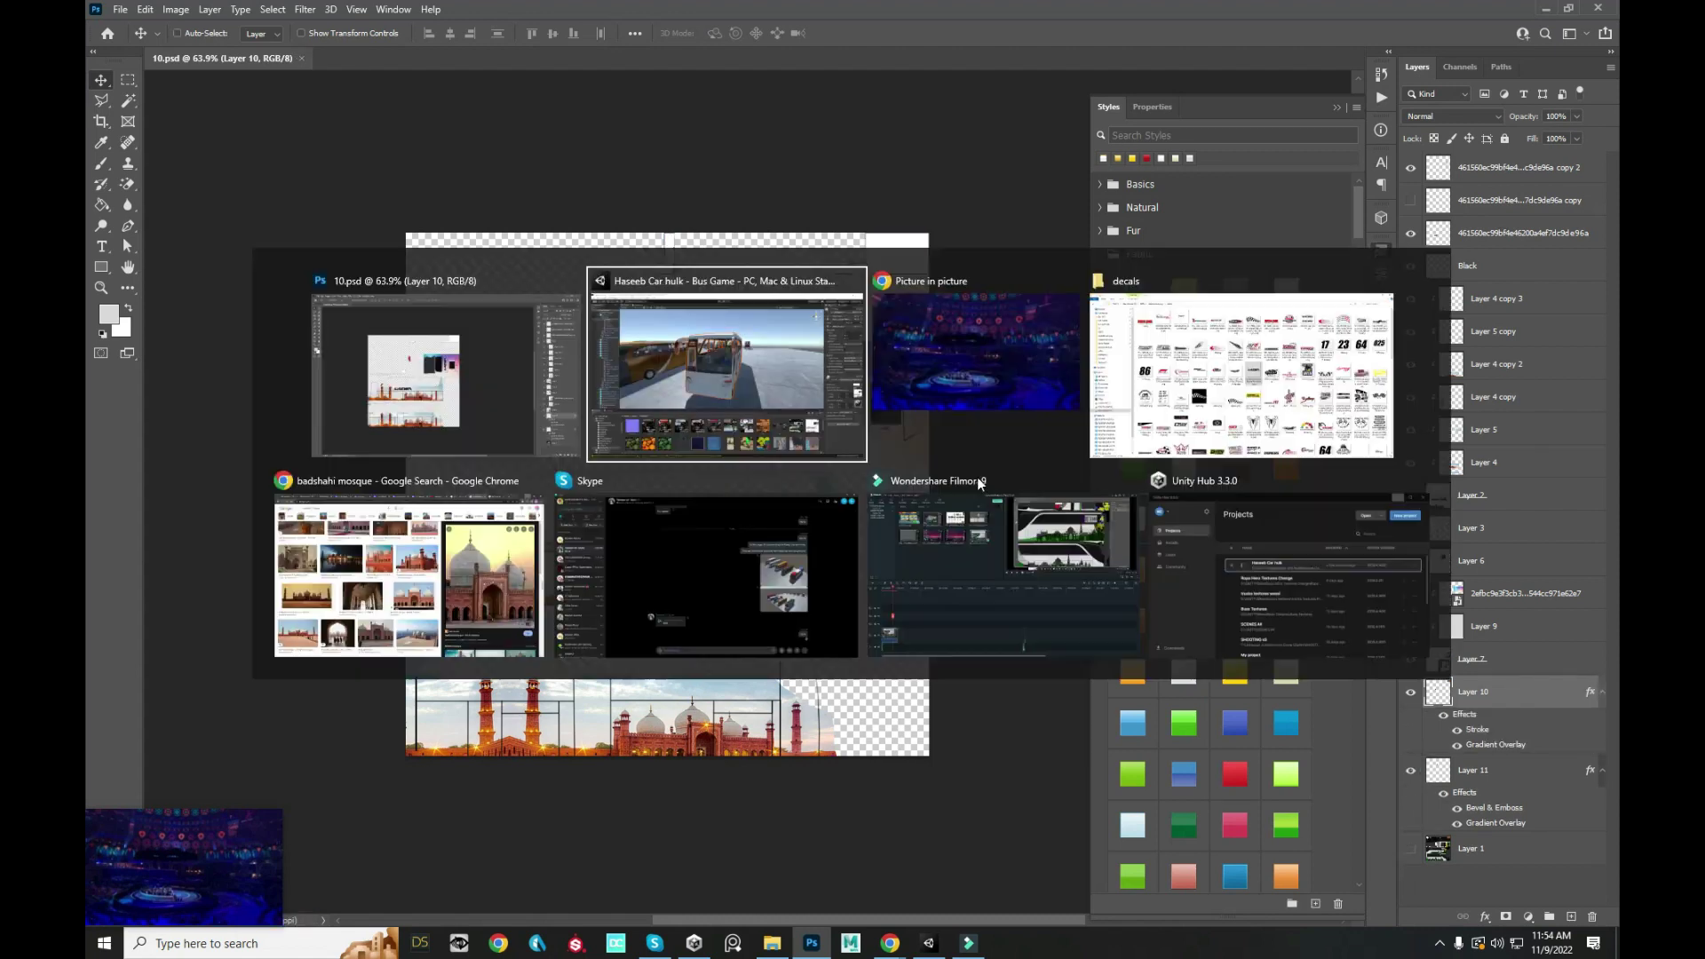
key("alt+Tab")
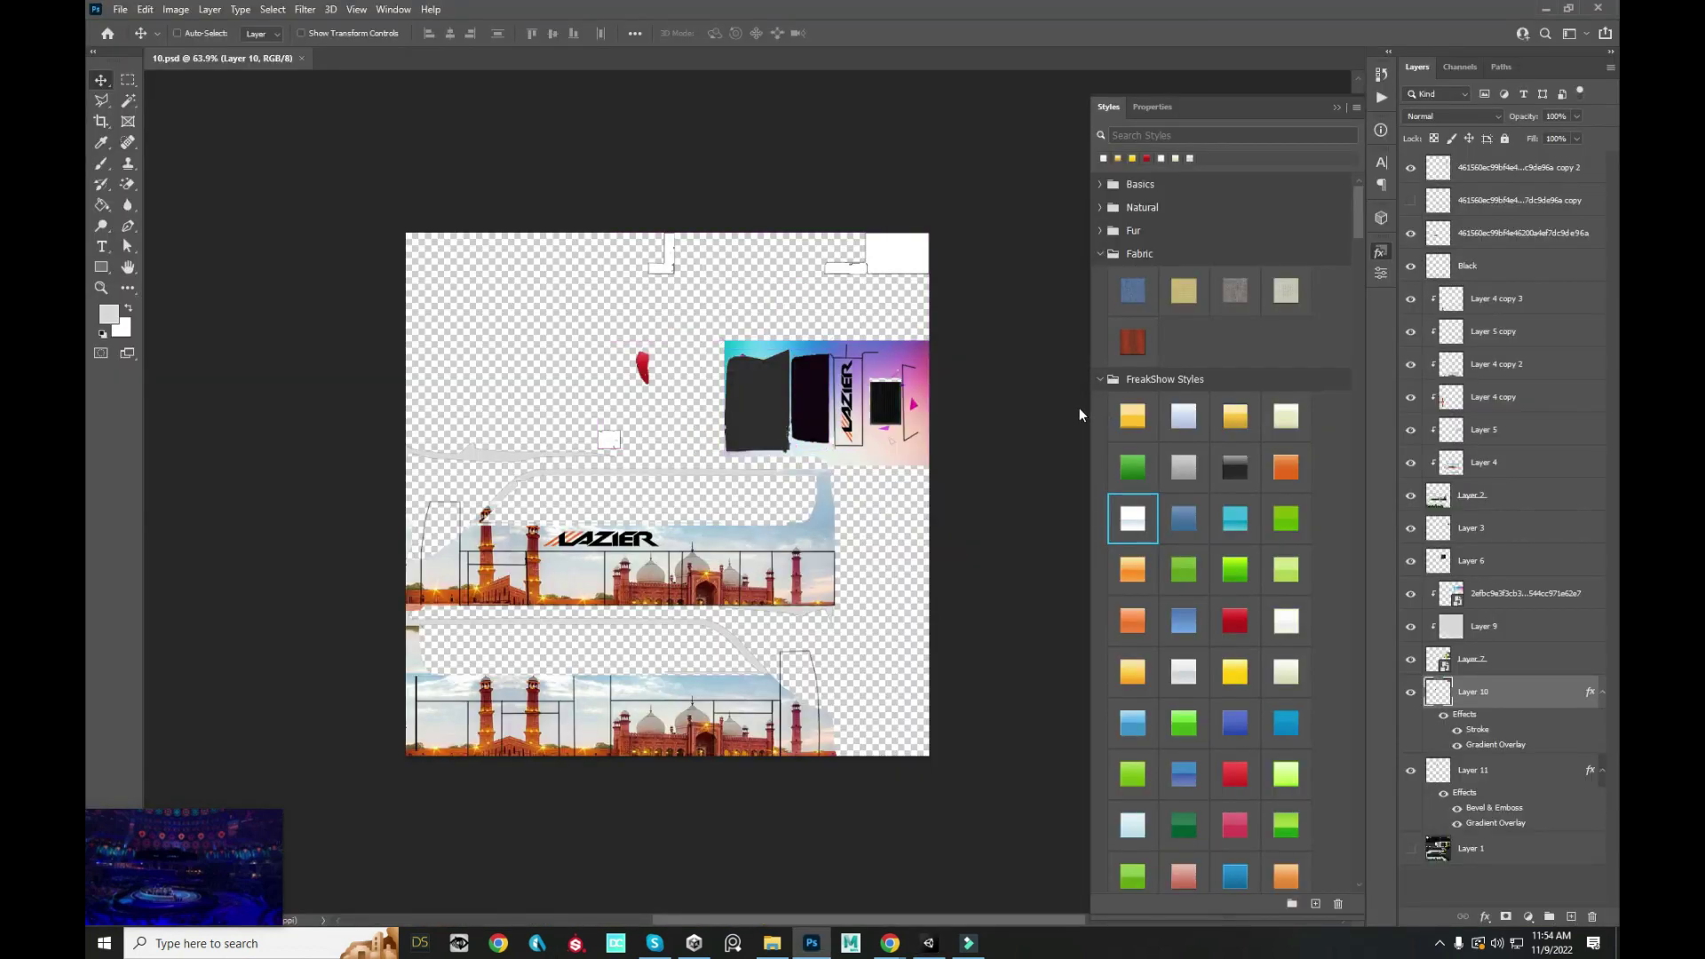
key("ctrl+z")
key("ctrl+z")
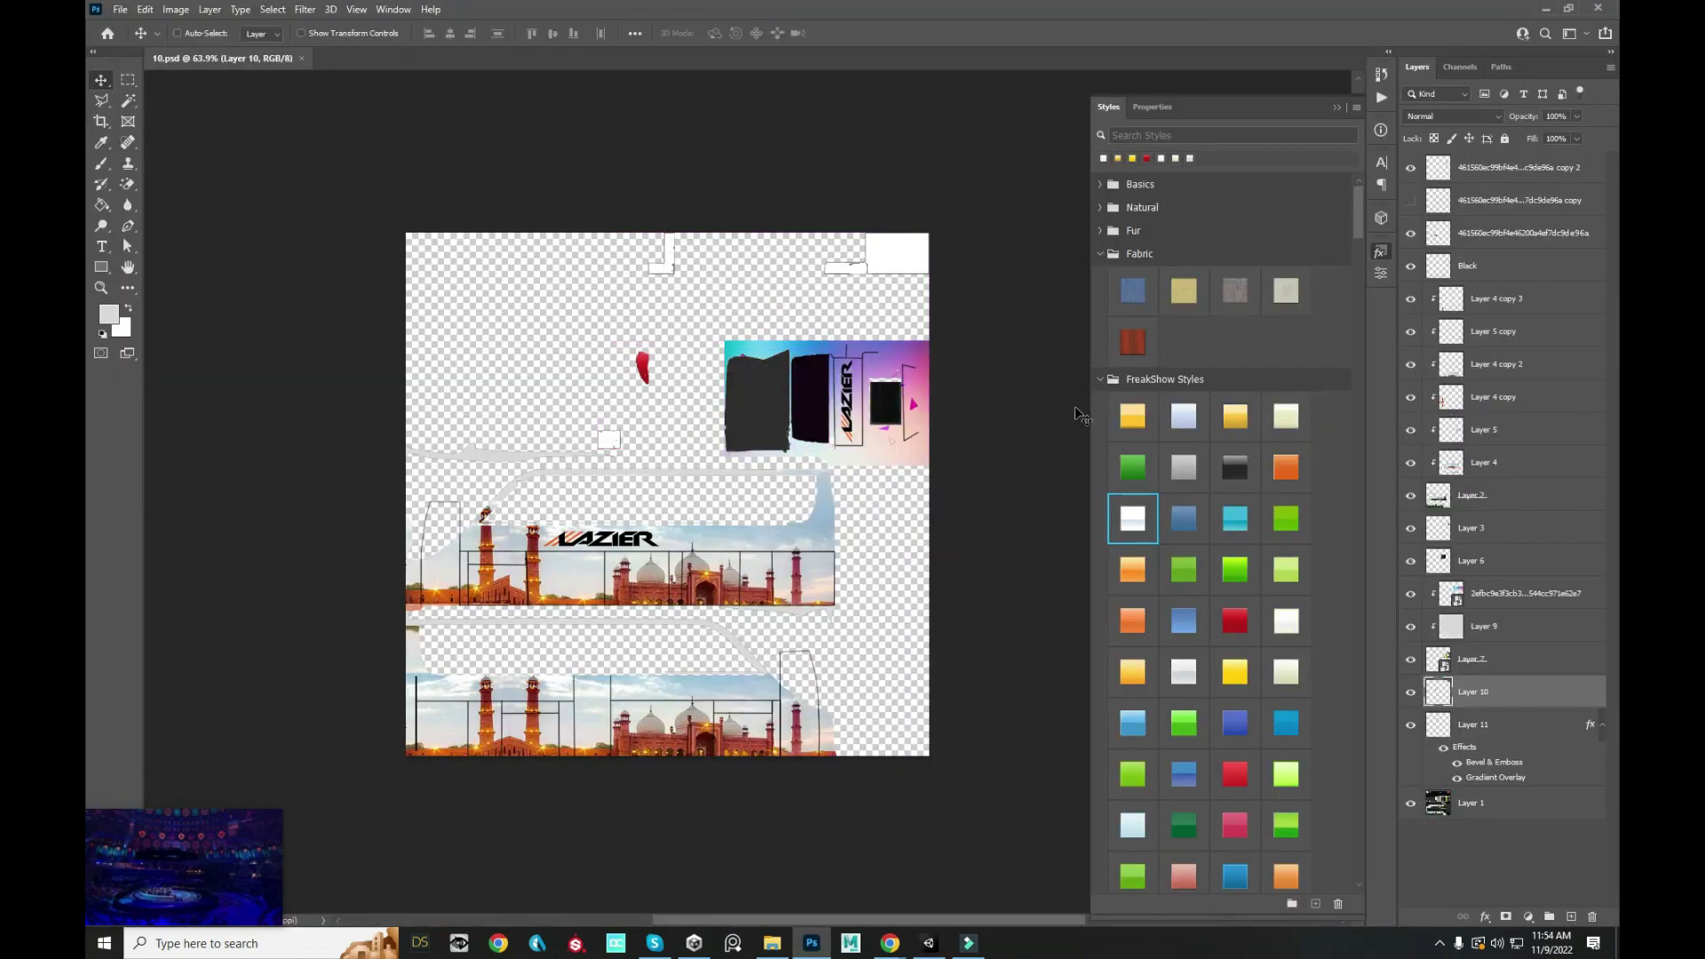
key("ctrl+z")
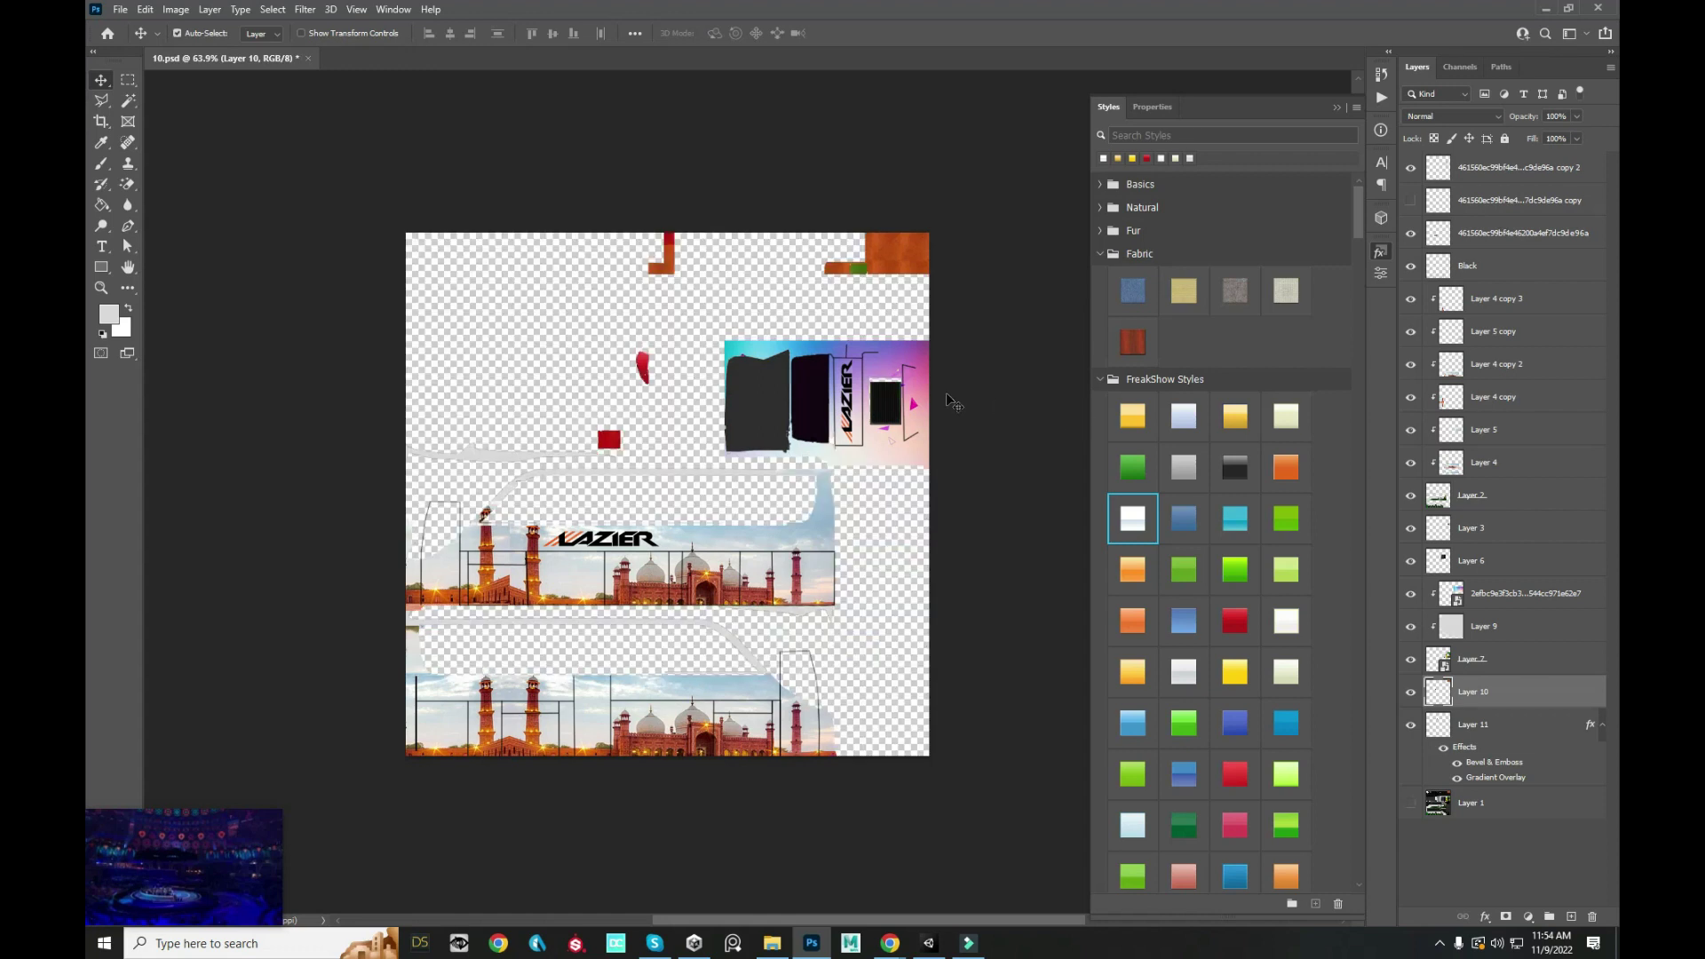
- Hide Layer 4's mosque photo to reveal the green skyline, and save the texture
left_click(978, 368)
scroll(888, 355, "up", 5)
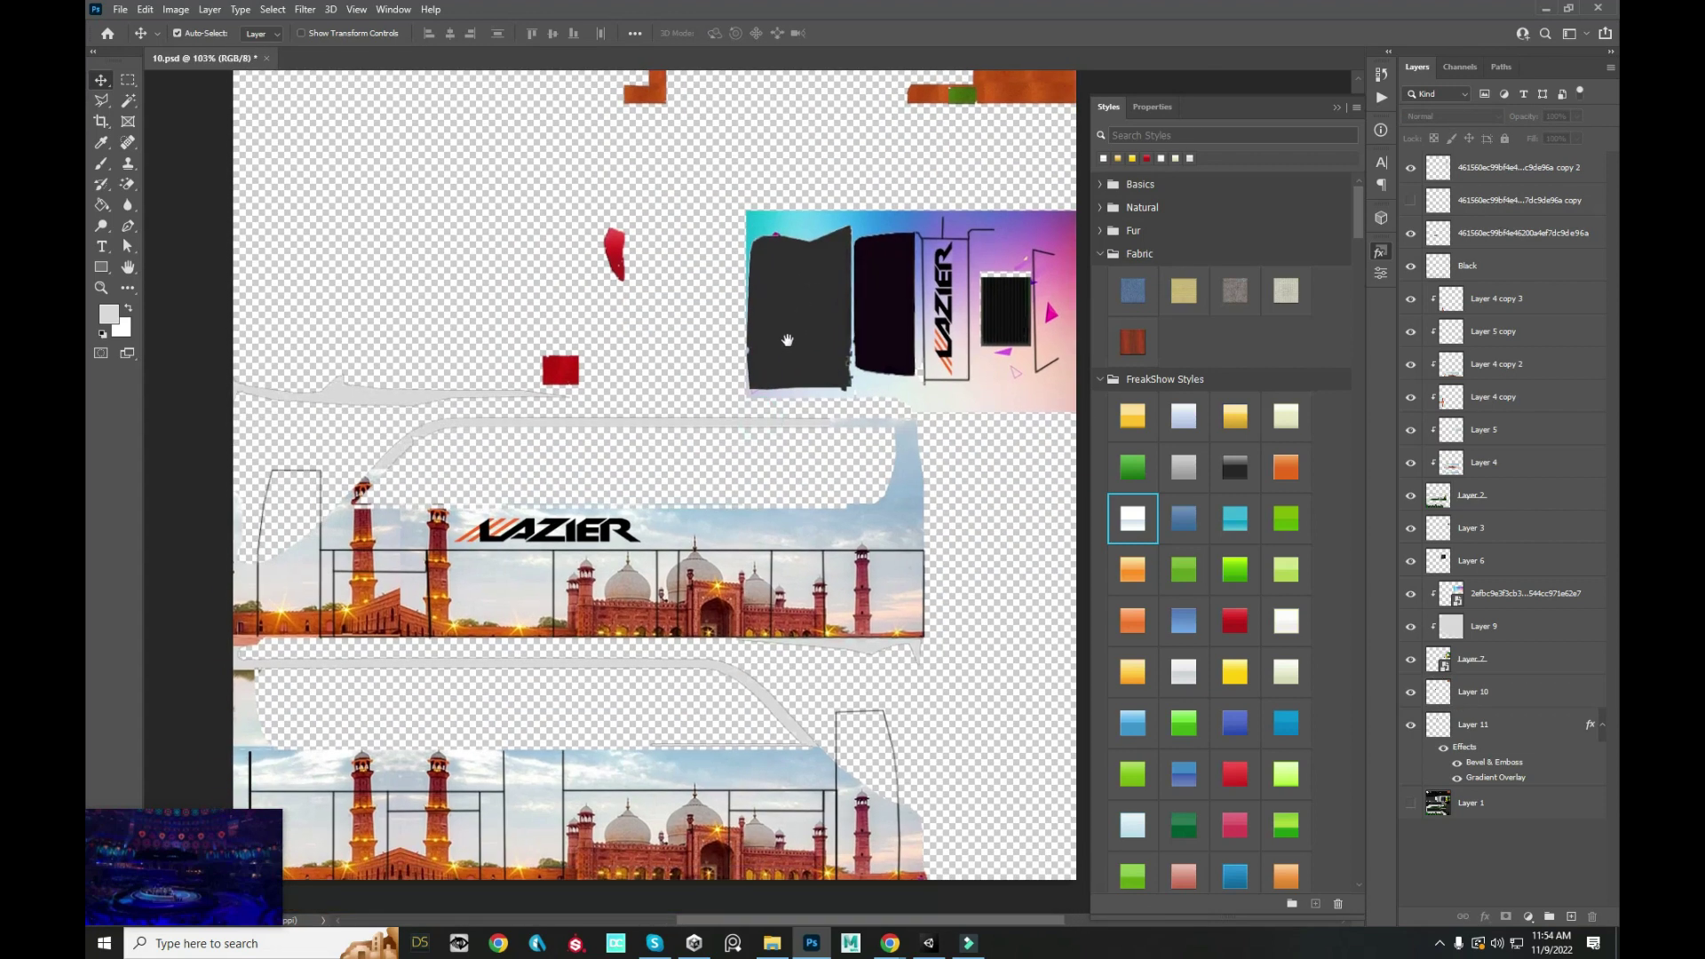
scroll(787, 340, "down", 2)
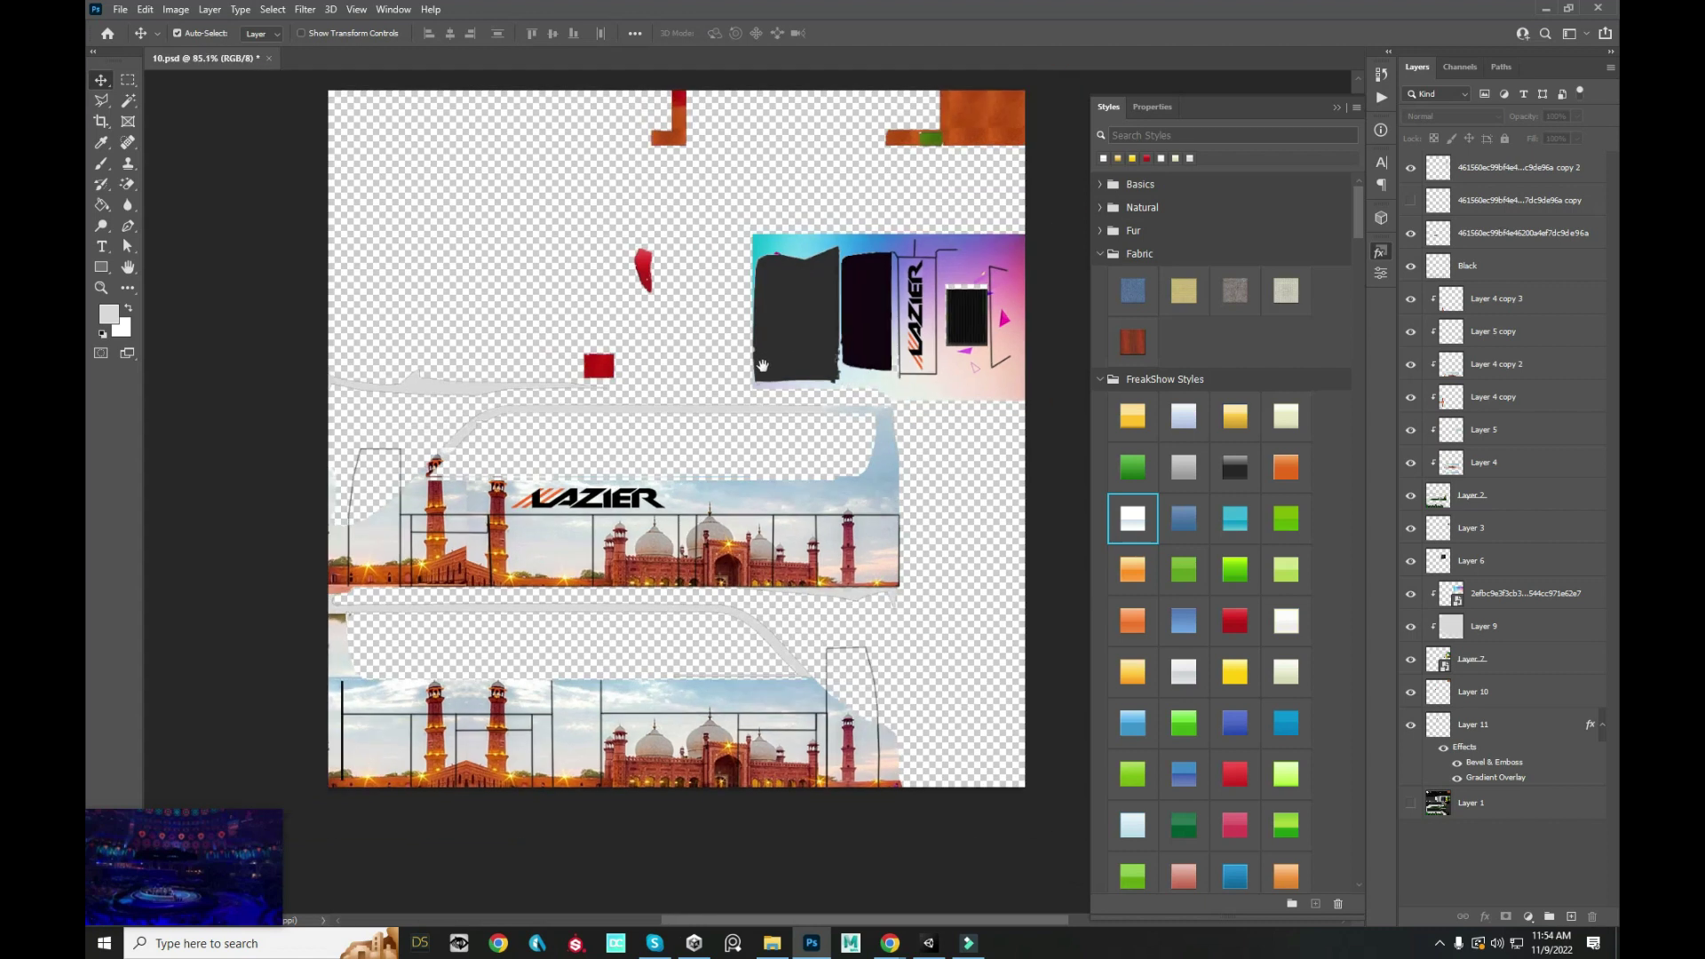
scroll(787, 340, "down", 1)
left_click(747, 551)
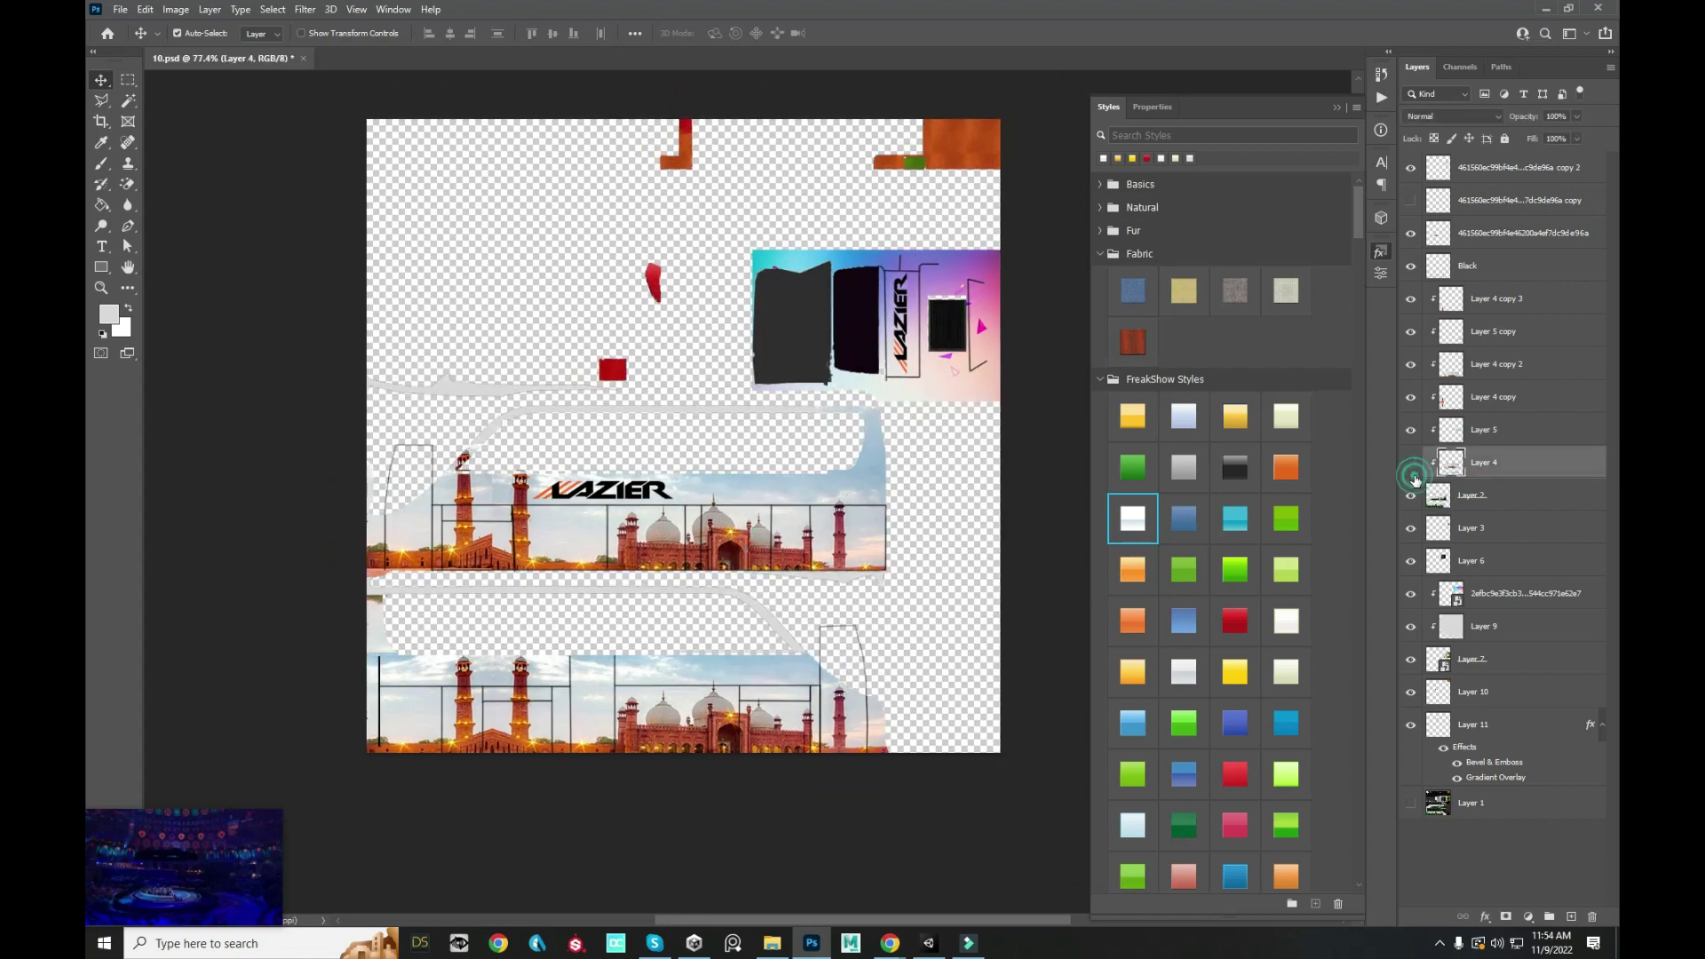
left_click(1411, 462)
key("ctrl+s")
key("alt+Tab")
- Check the updated bus in Unity and compare the LAZIER strip with and without Layer 4
key("alt+Tab")
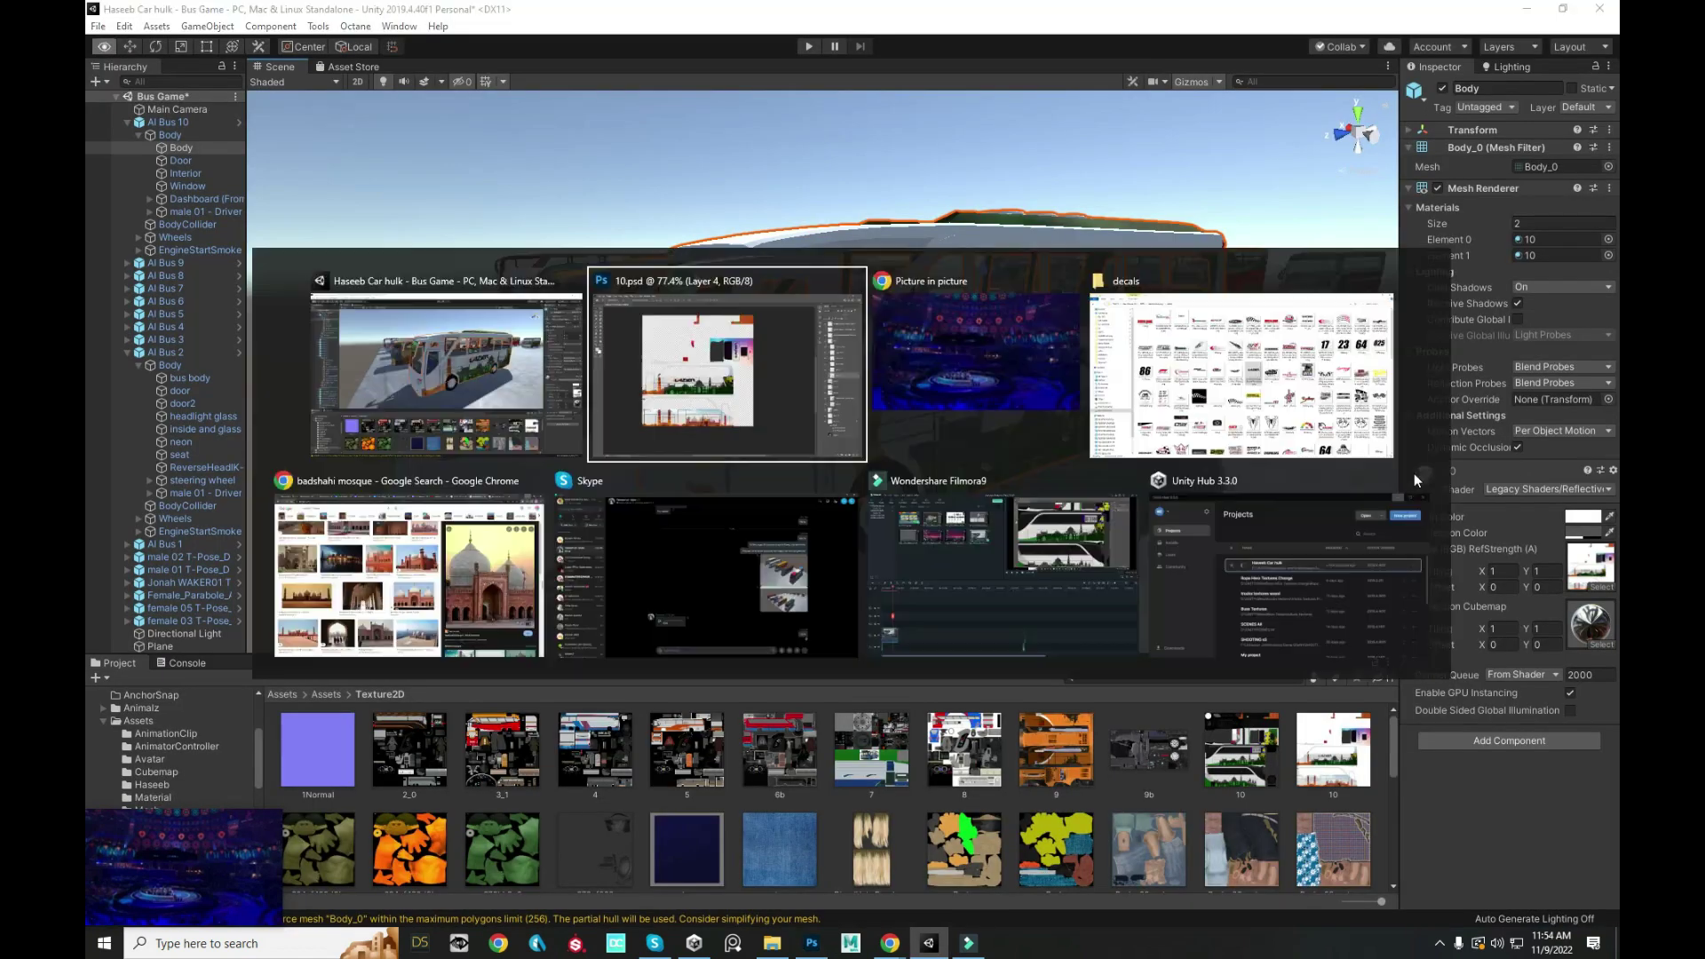
key("alt+Tab")
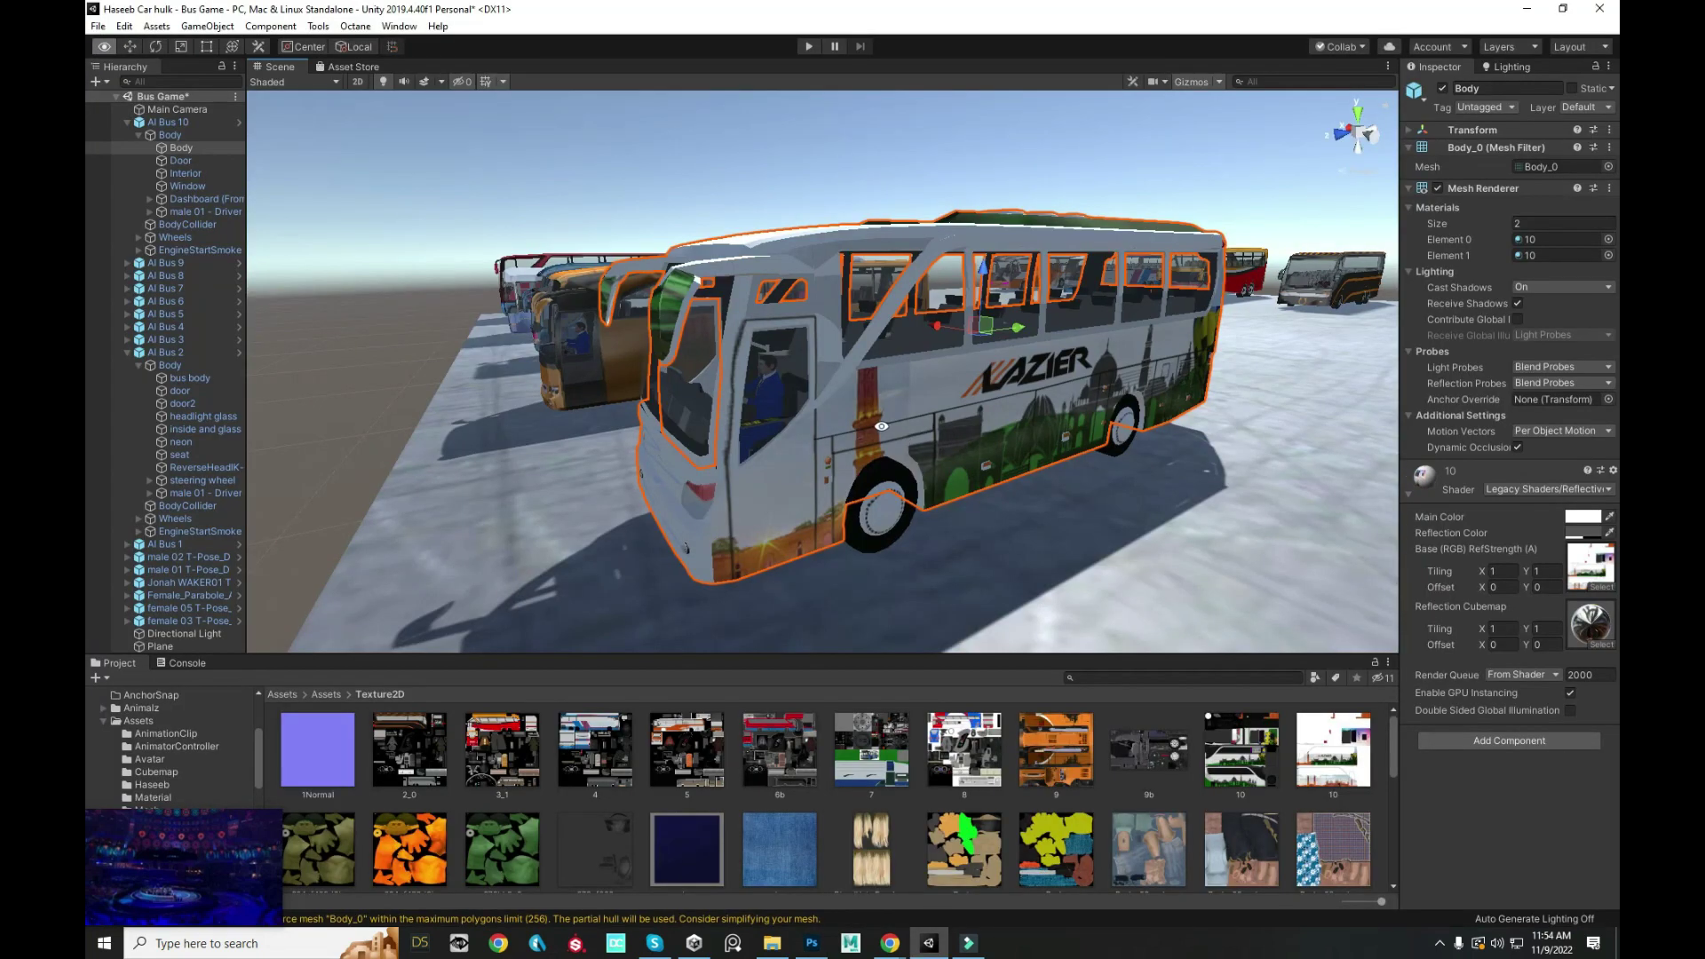
left_click_drag(881, 426, 1191, 502)
key("alt+Tab")
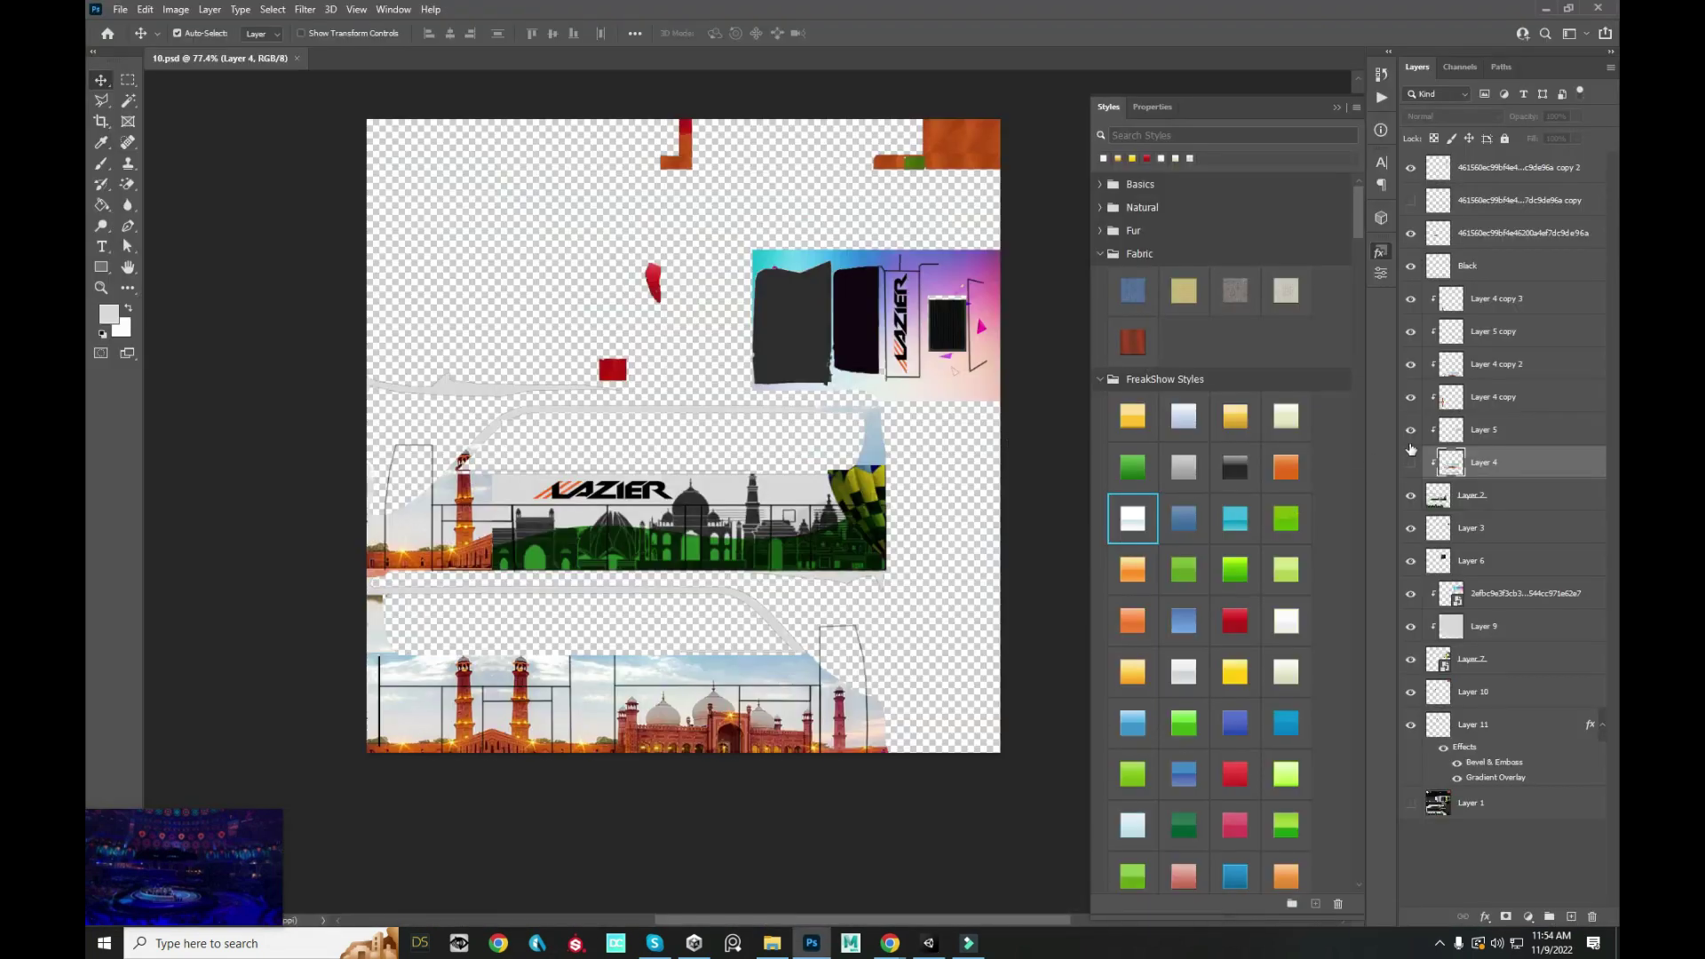
left_click(1411, 462)
scroll(835, 477, "up", 3)
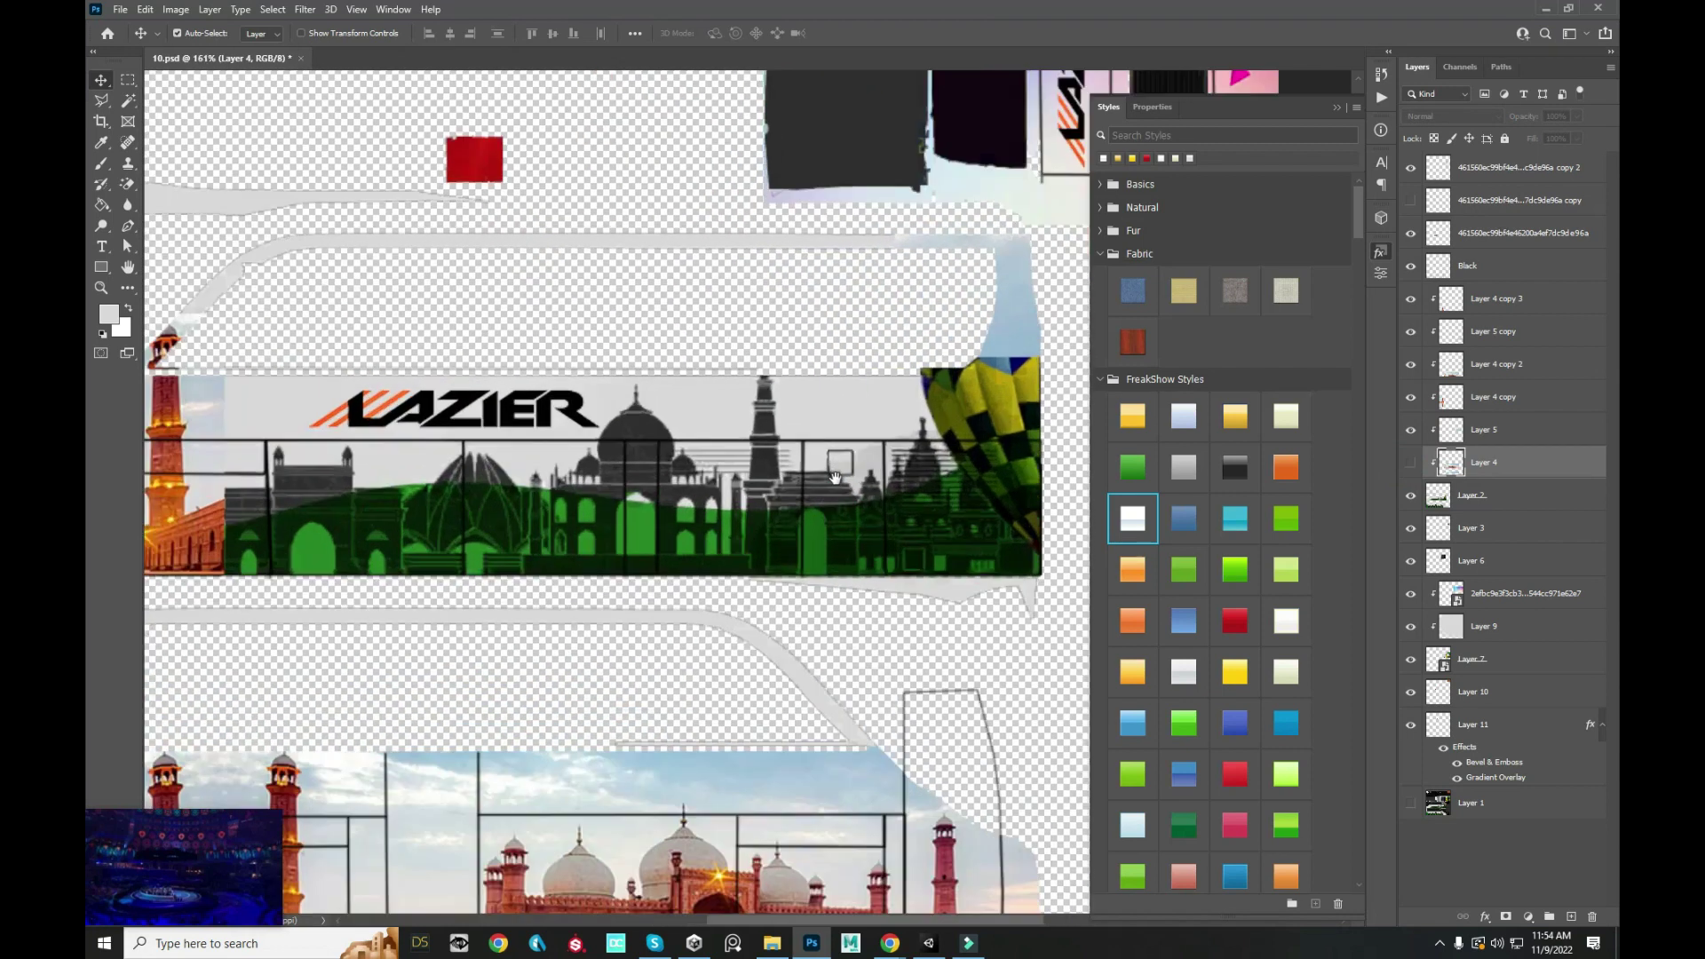
left_click_drag(835, 478, 799, 471)
scroll(829, 484, "down", 1)
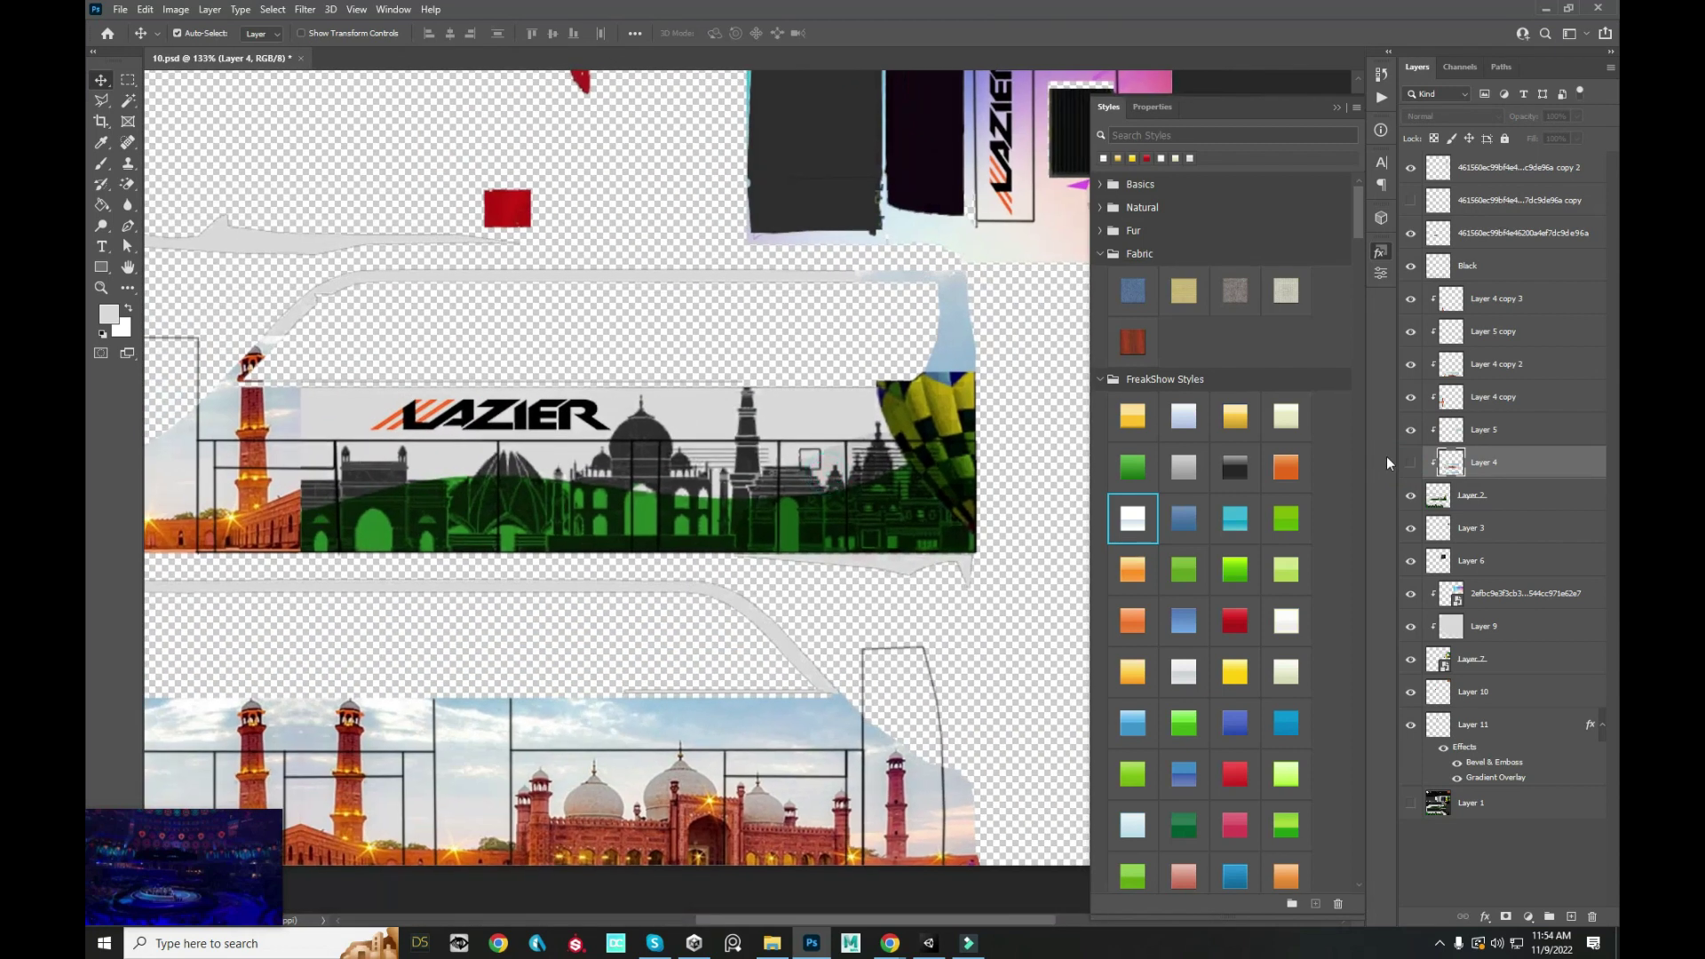
- Show Layer 4's mosque photo again and add a new empty Layer 12
left_click(1411, 460)
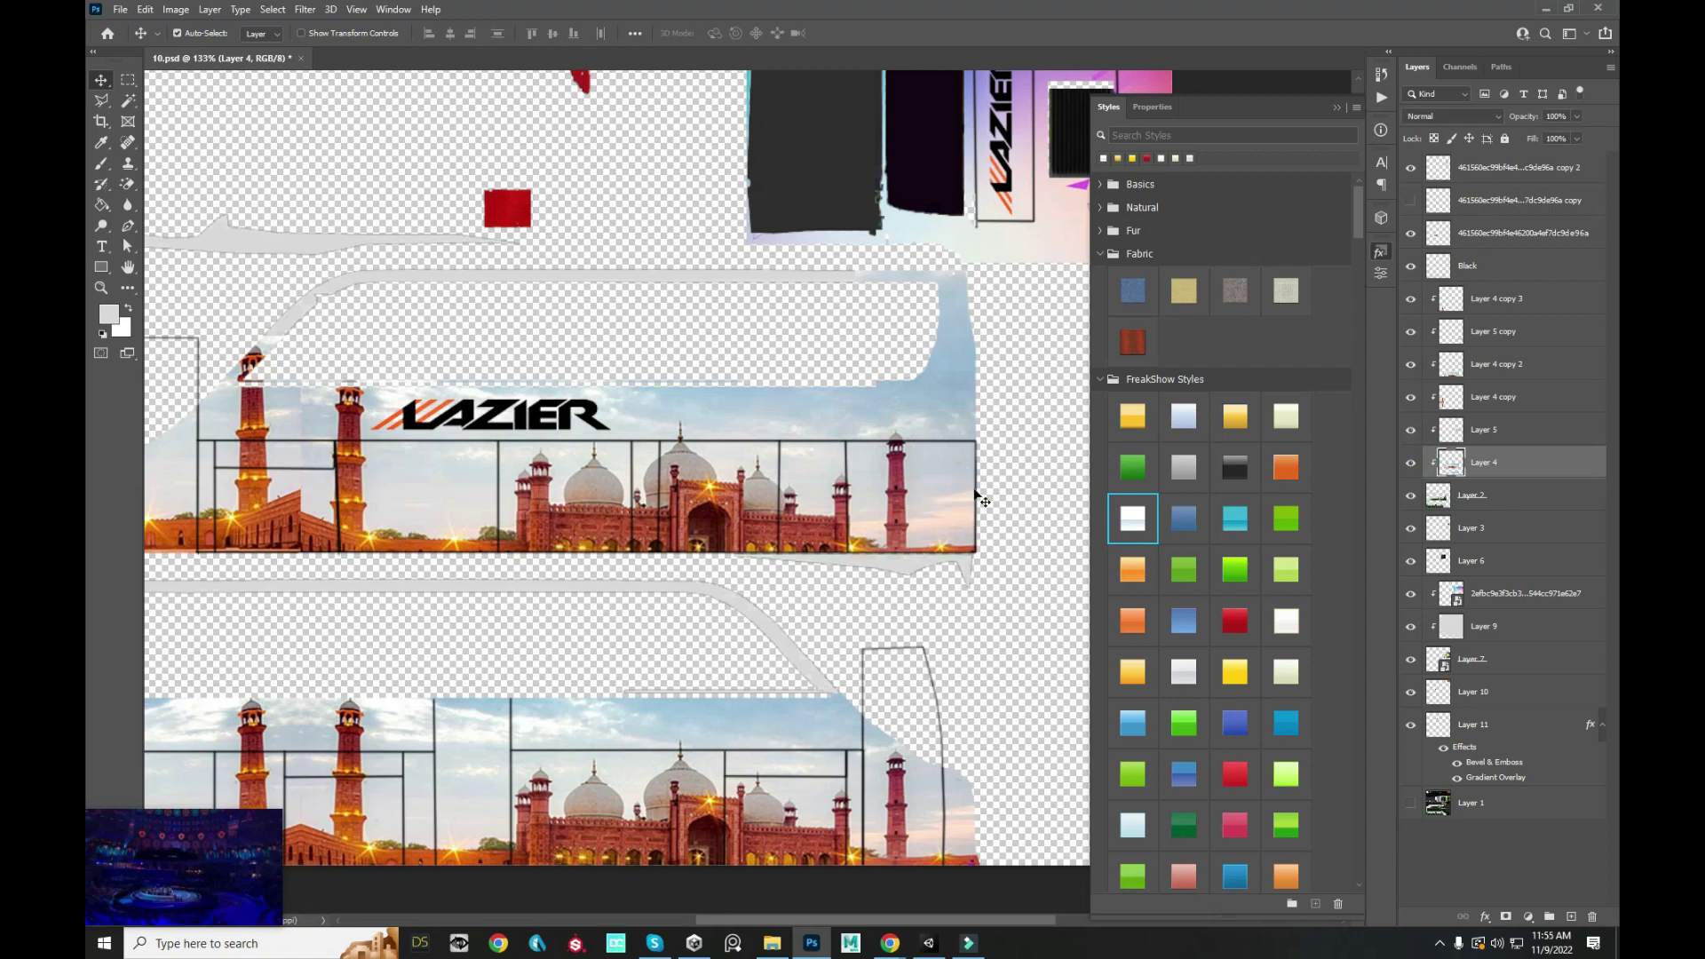
scroll(882, 473, "up", 1)
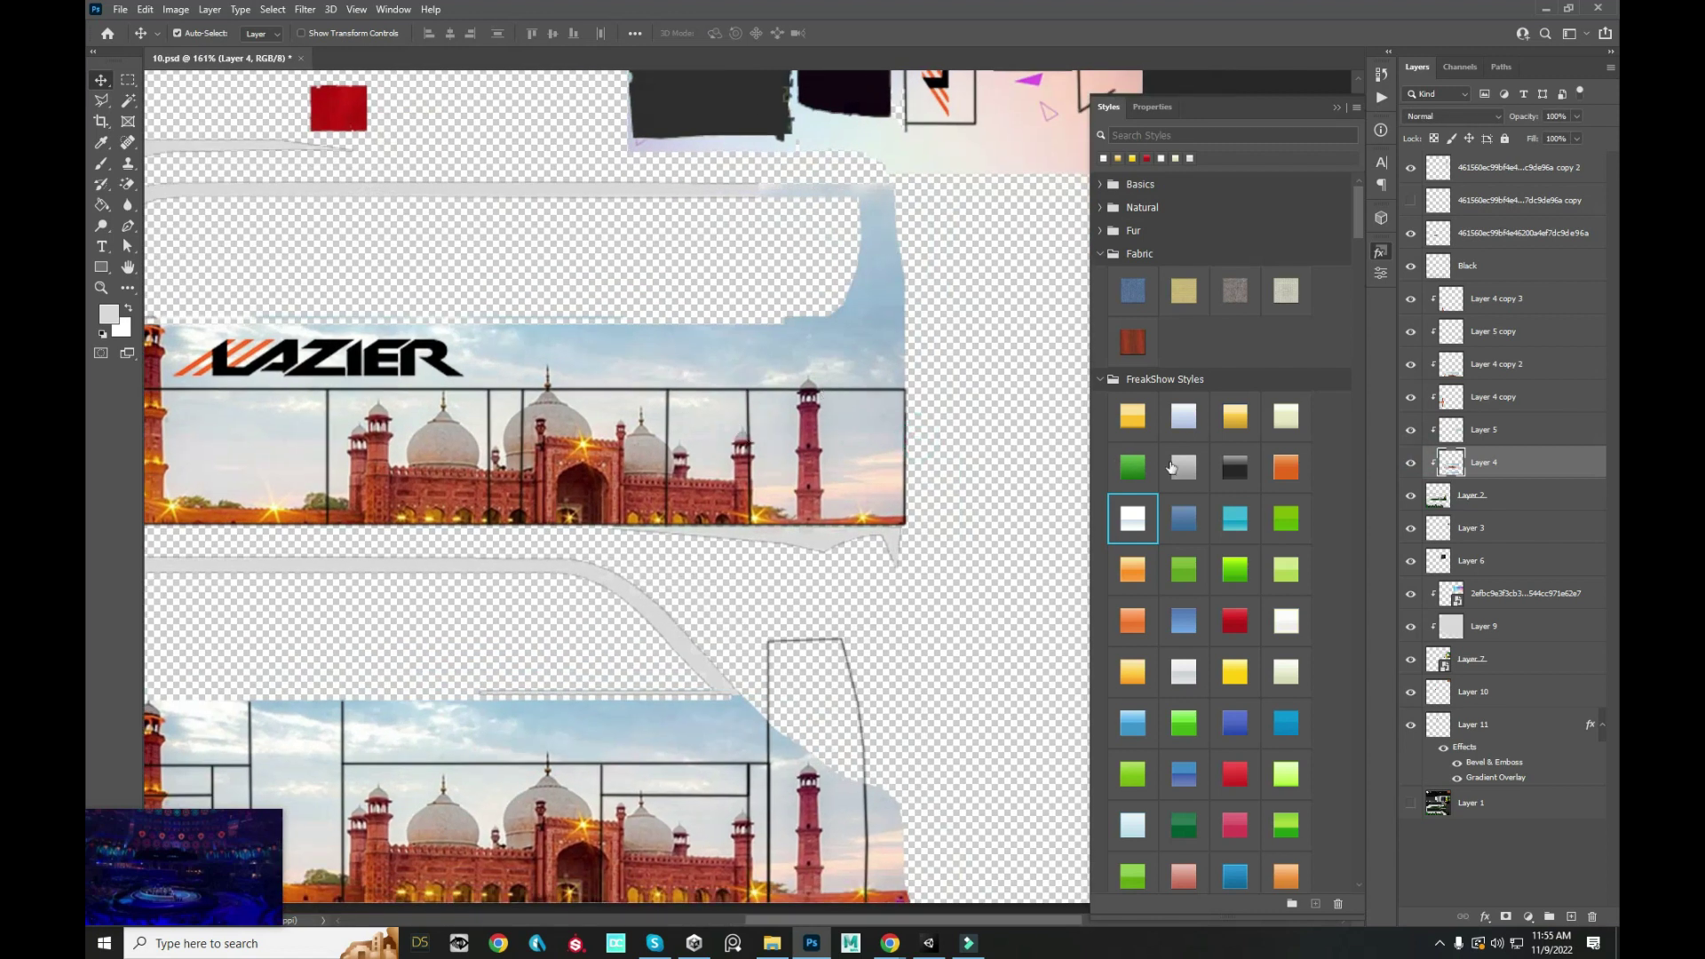
left_click(1568, 914)
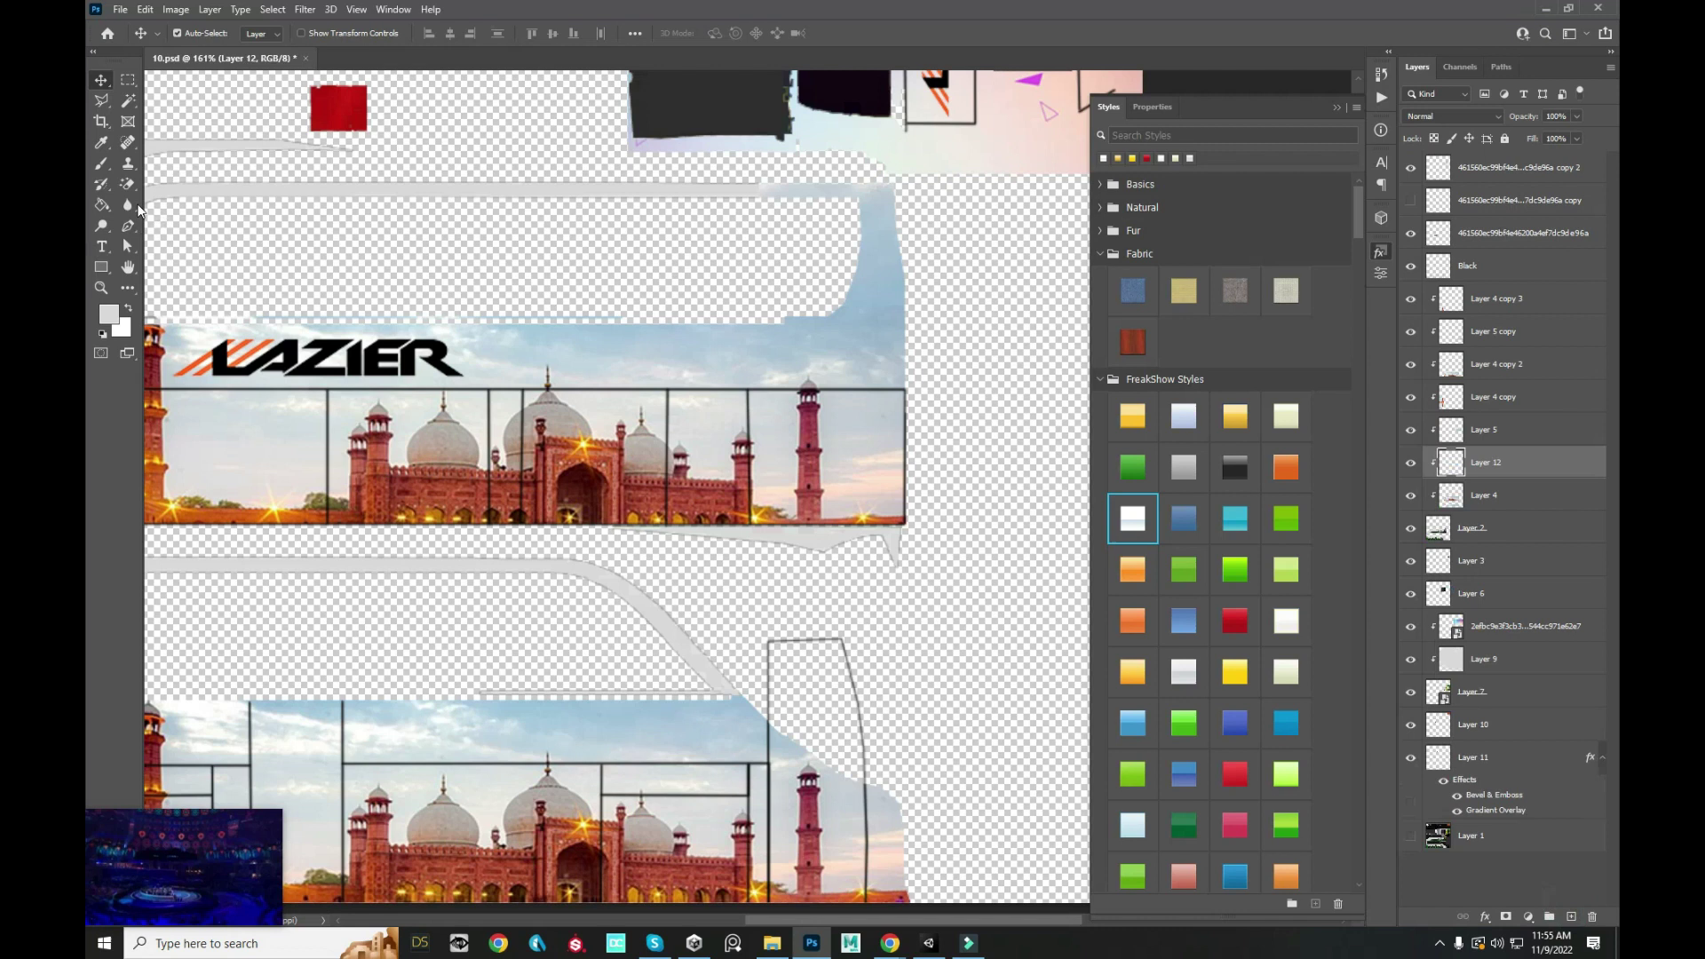
- Set up a smaller Brush with cyan (00ffff) as the foreground colour
left_click(104, 164)
right_click(561, 343)
left_click_drag(748, 344, 491, 336)
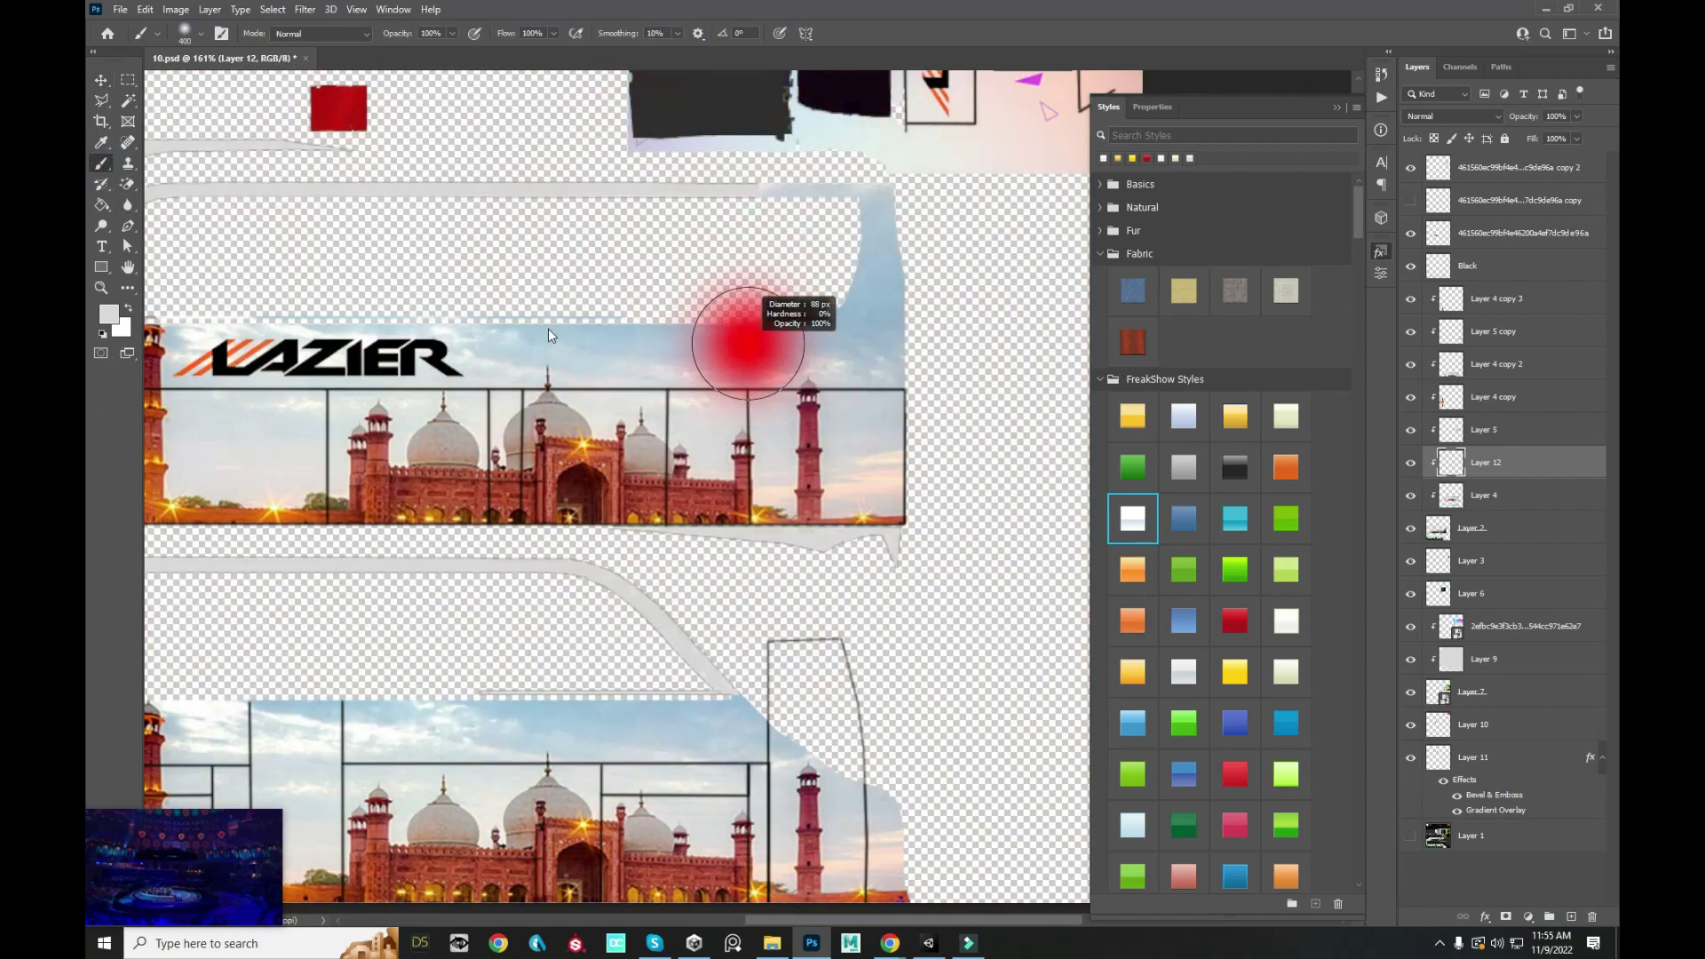
left_click(108, 313)
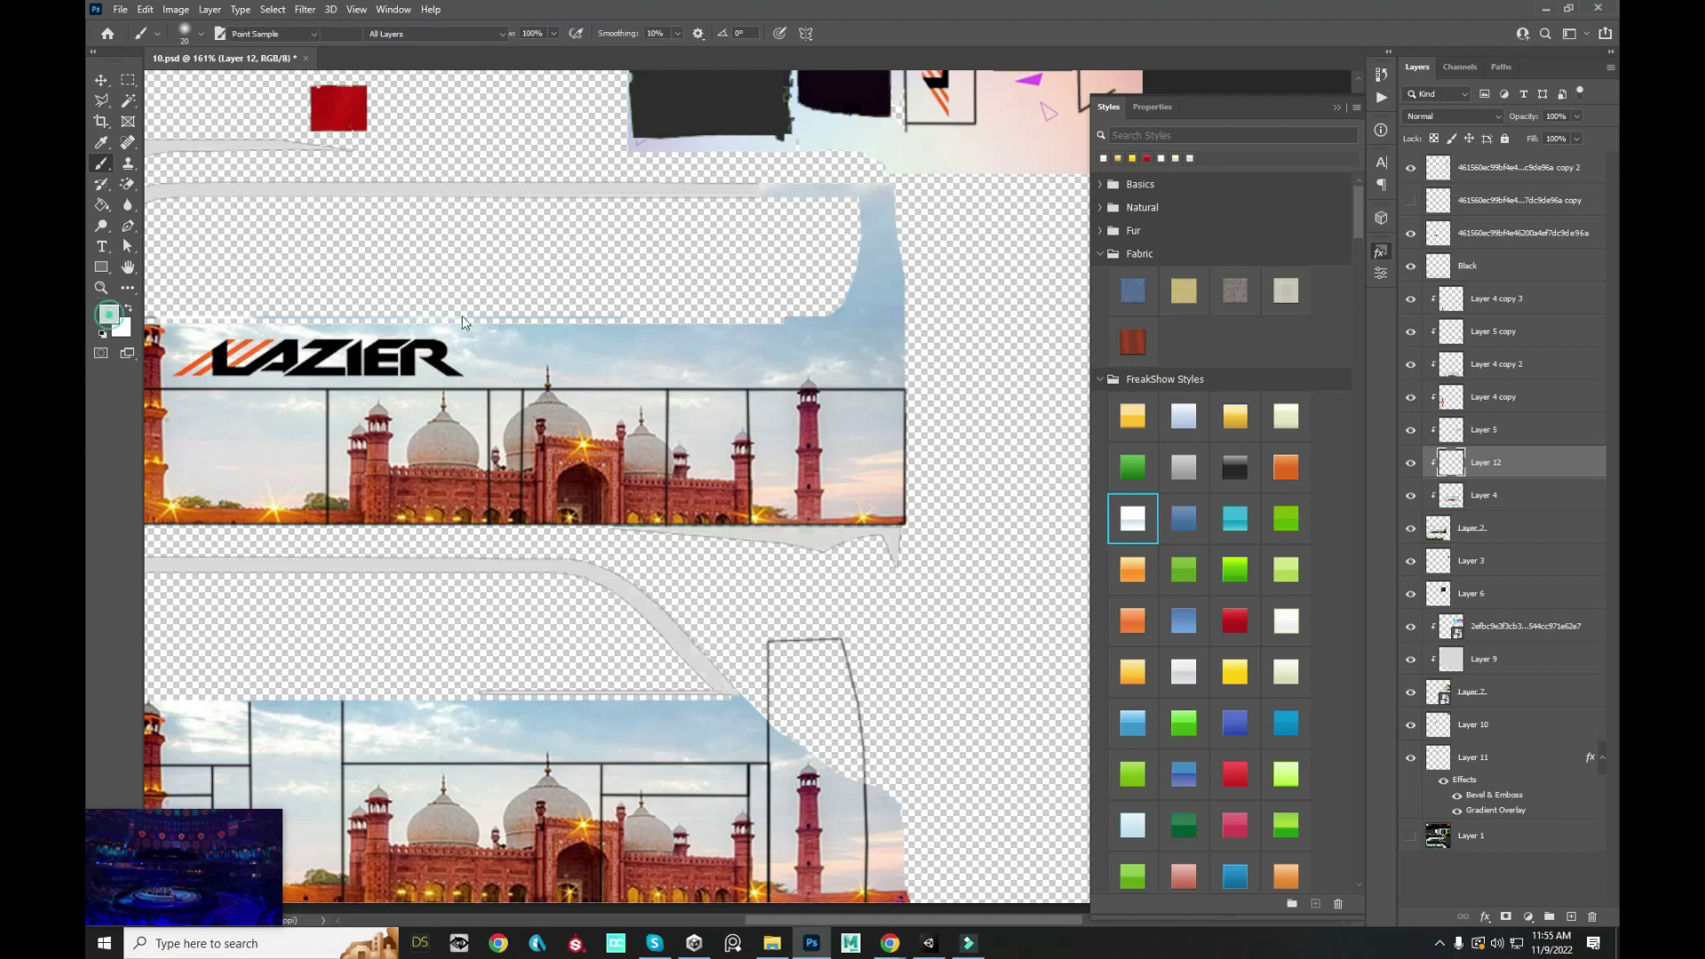
type("ff0000")
key("Return")
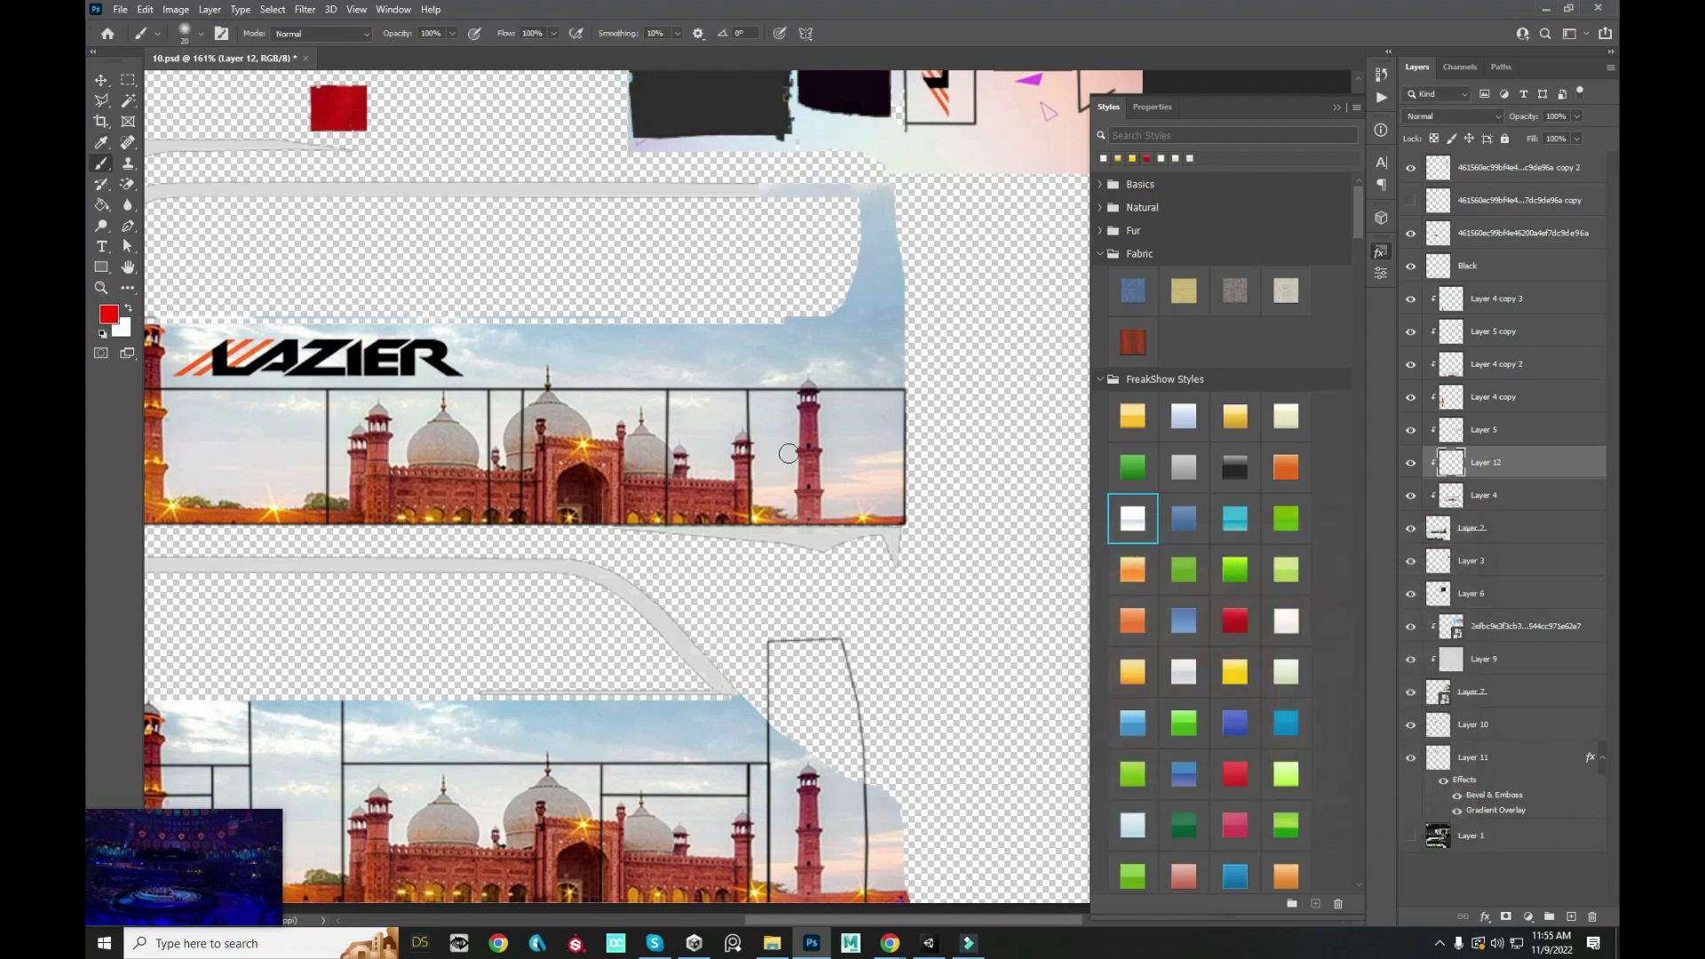
left_click(110, 316)
type("00ffff")
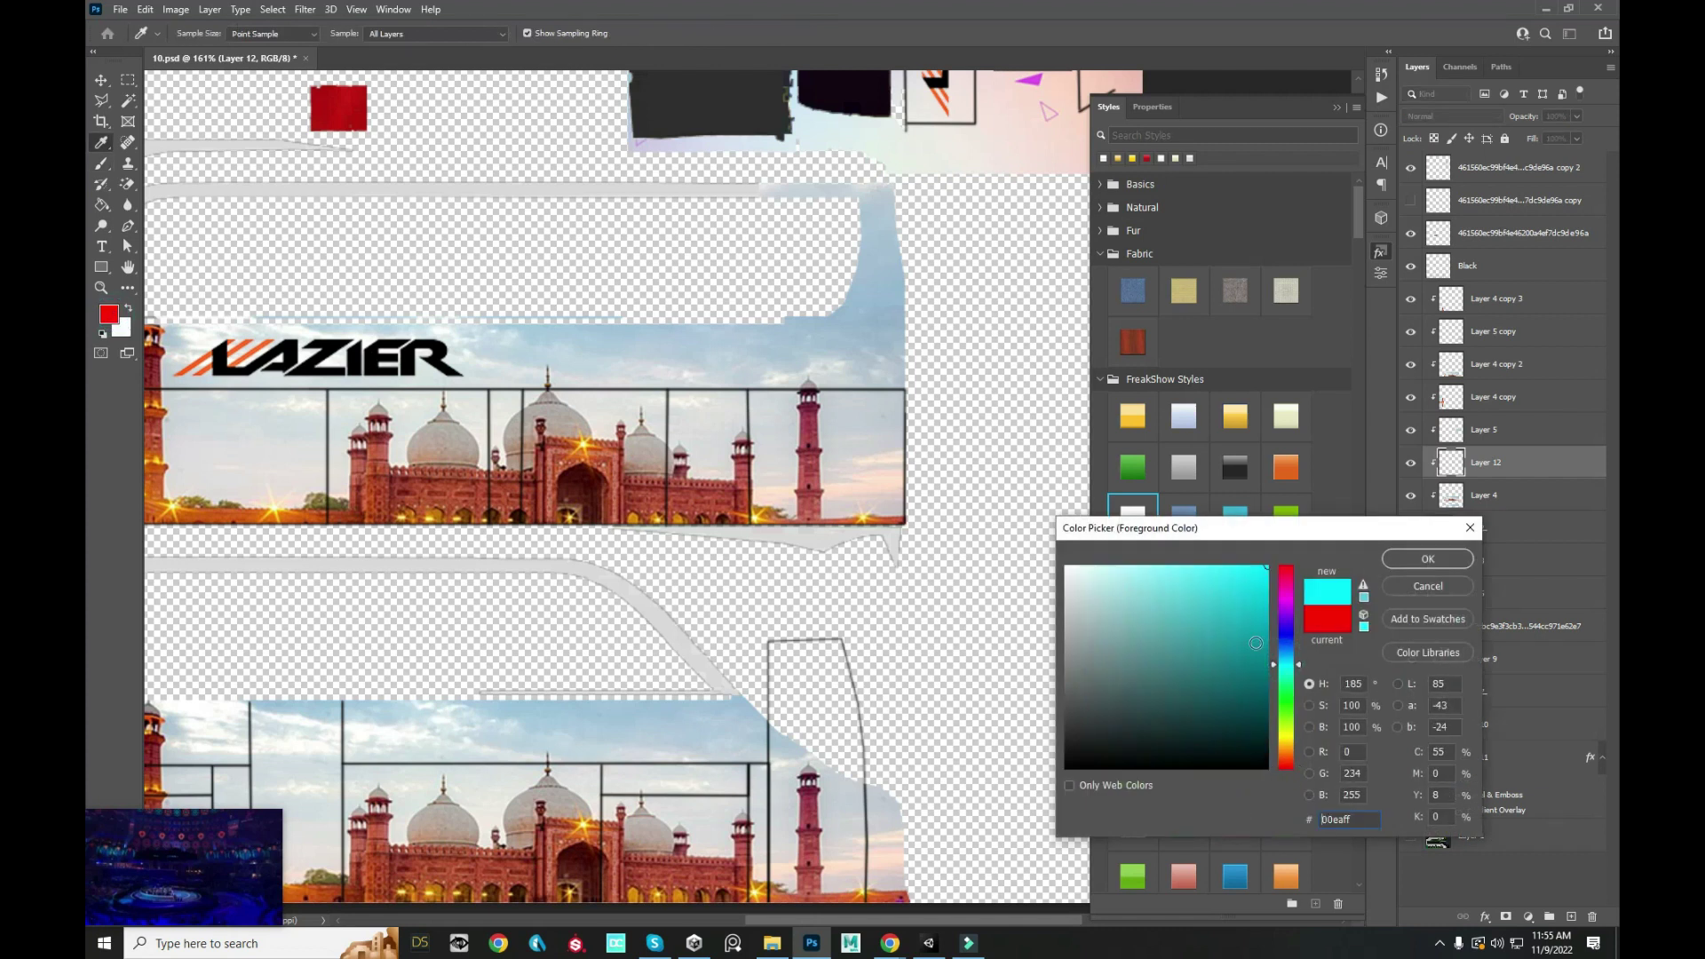
key("Return")
- Test cyan strokes over the right minaret and panel bottom edge, checking each in Unity and undoing it
left_click_drag(799, 441, 810, 402)
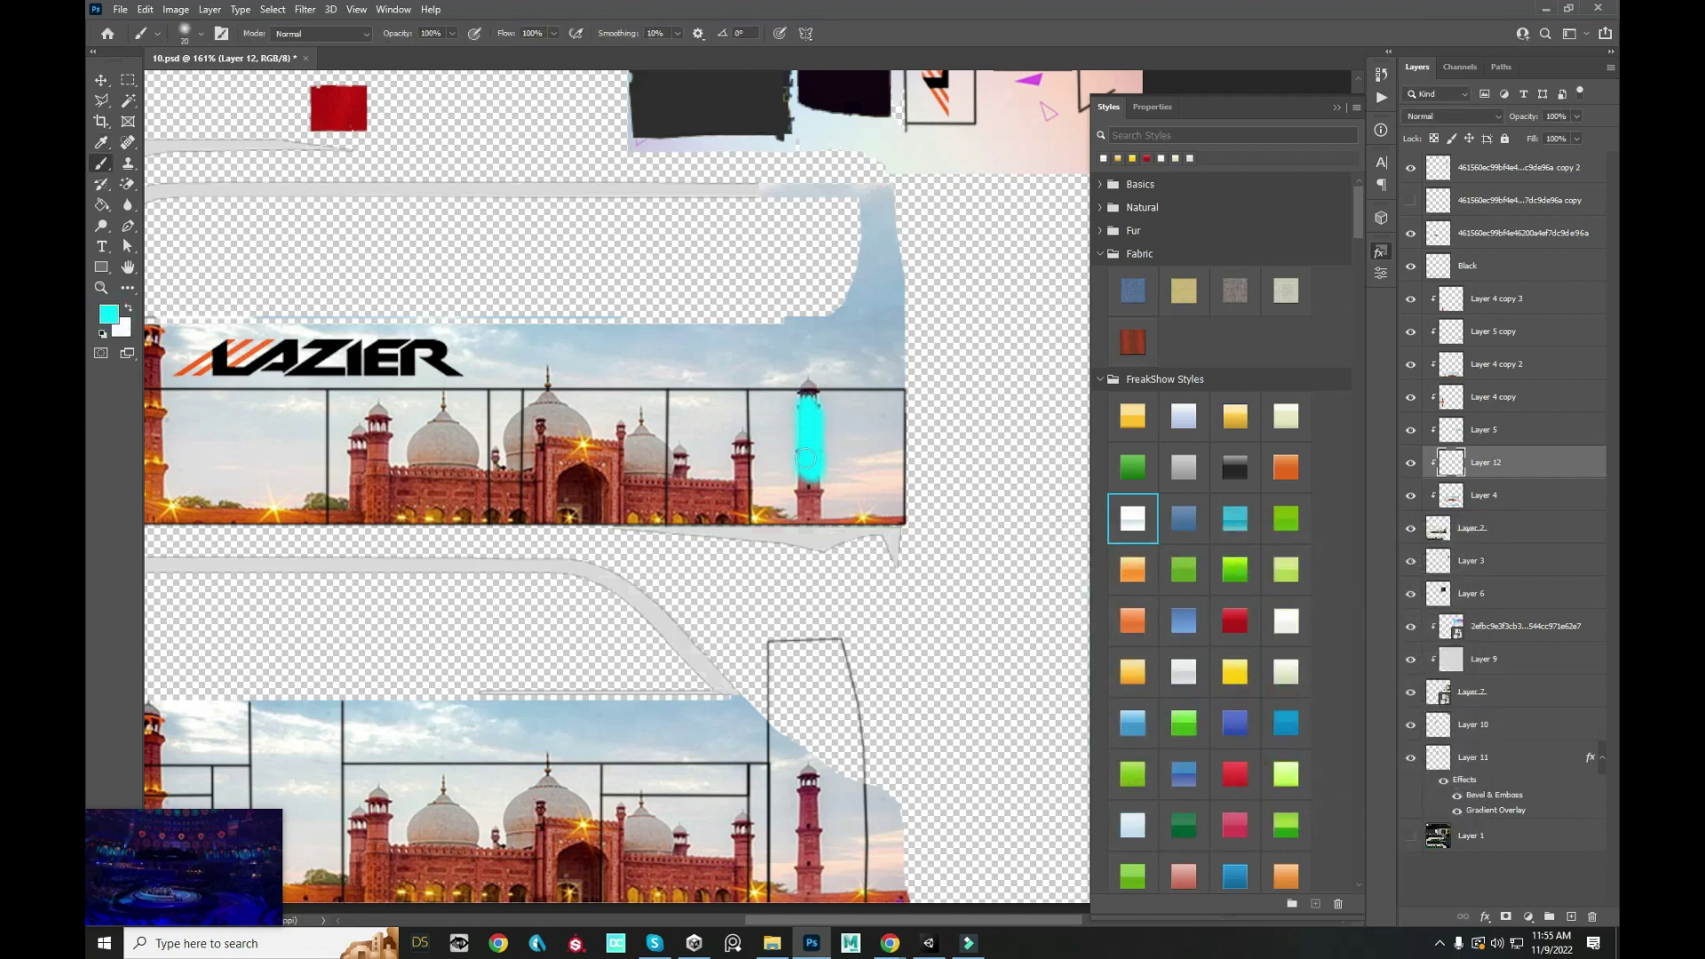
key("alt+Tab")
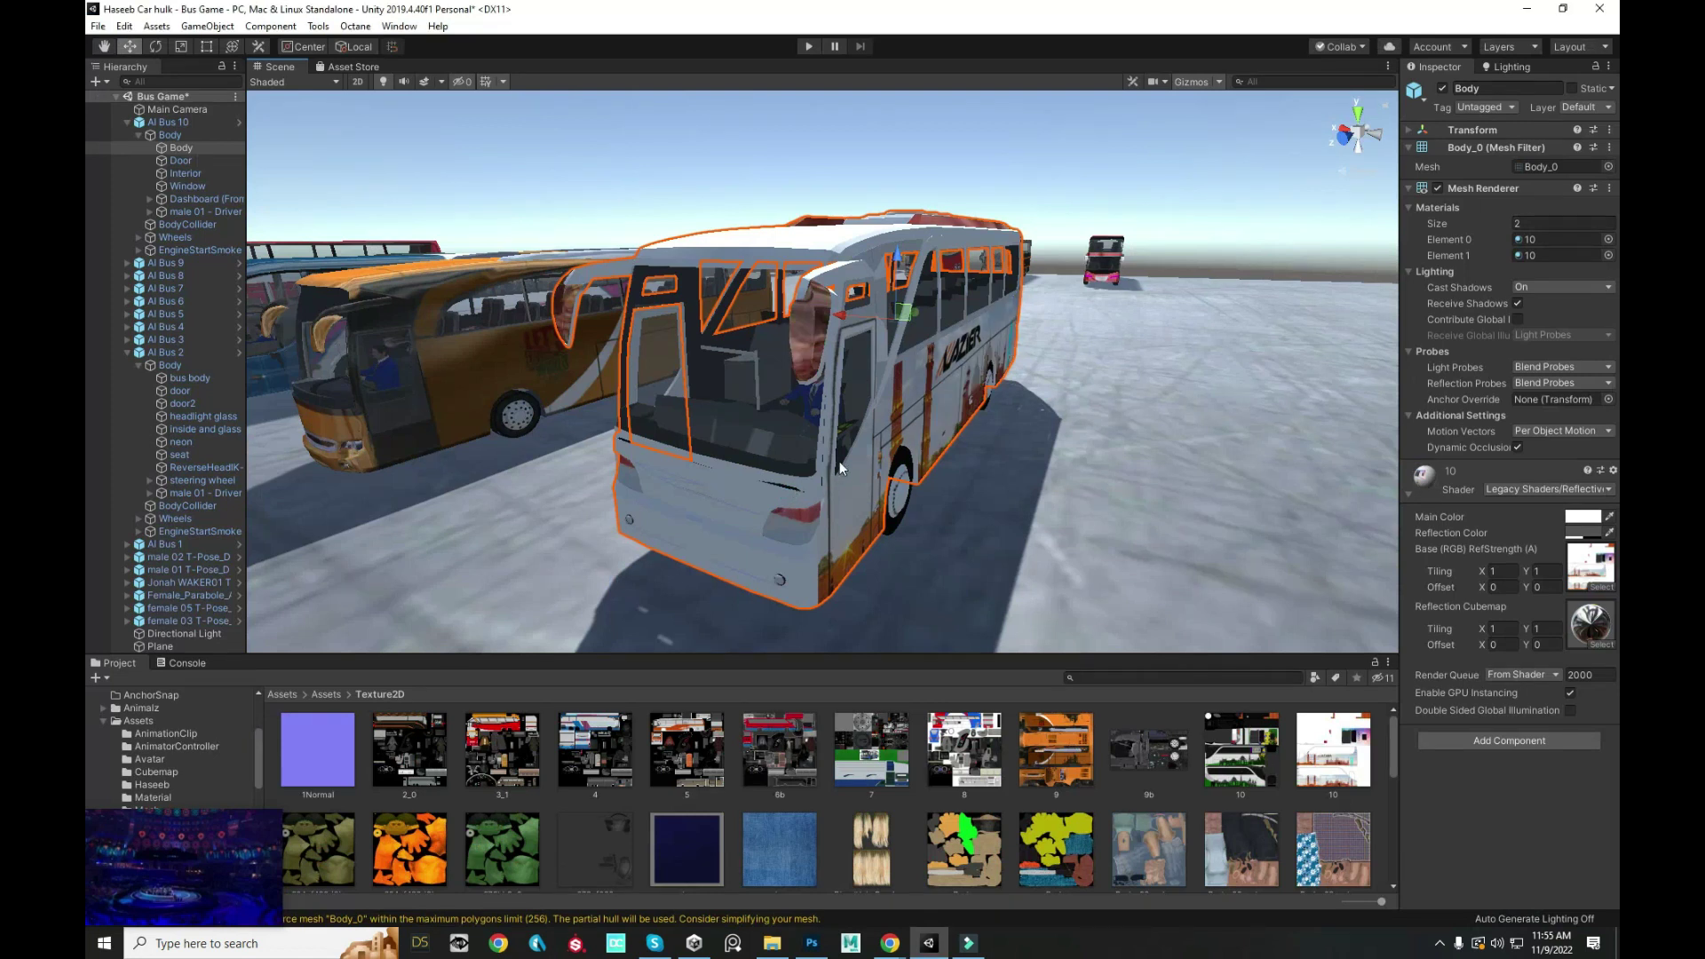
key("alt+Tab")
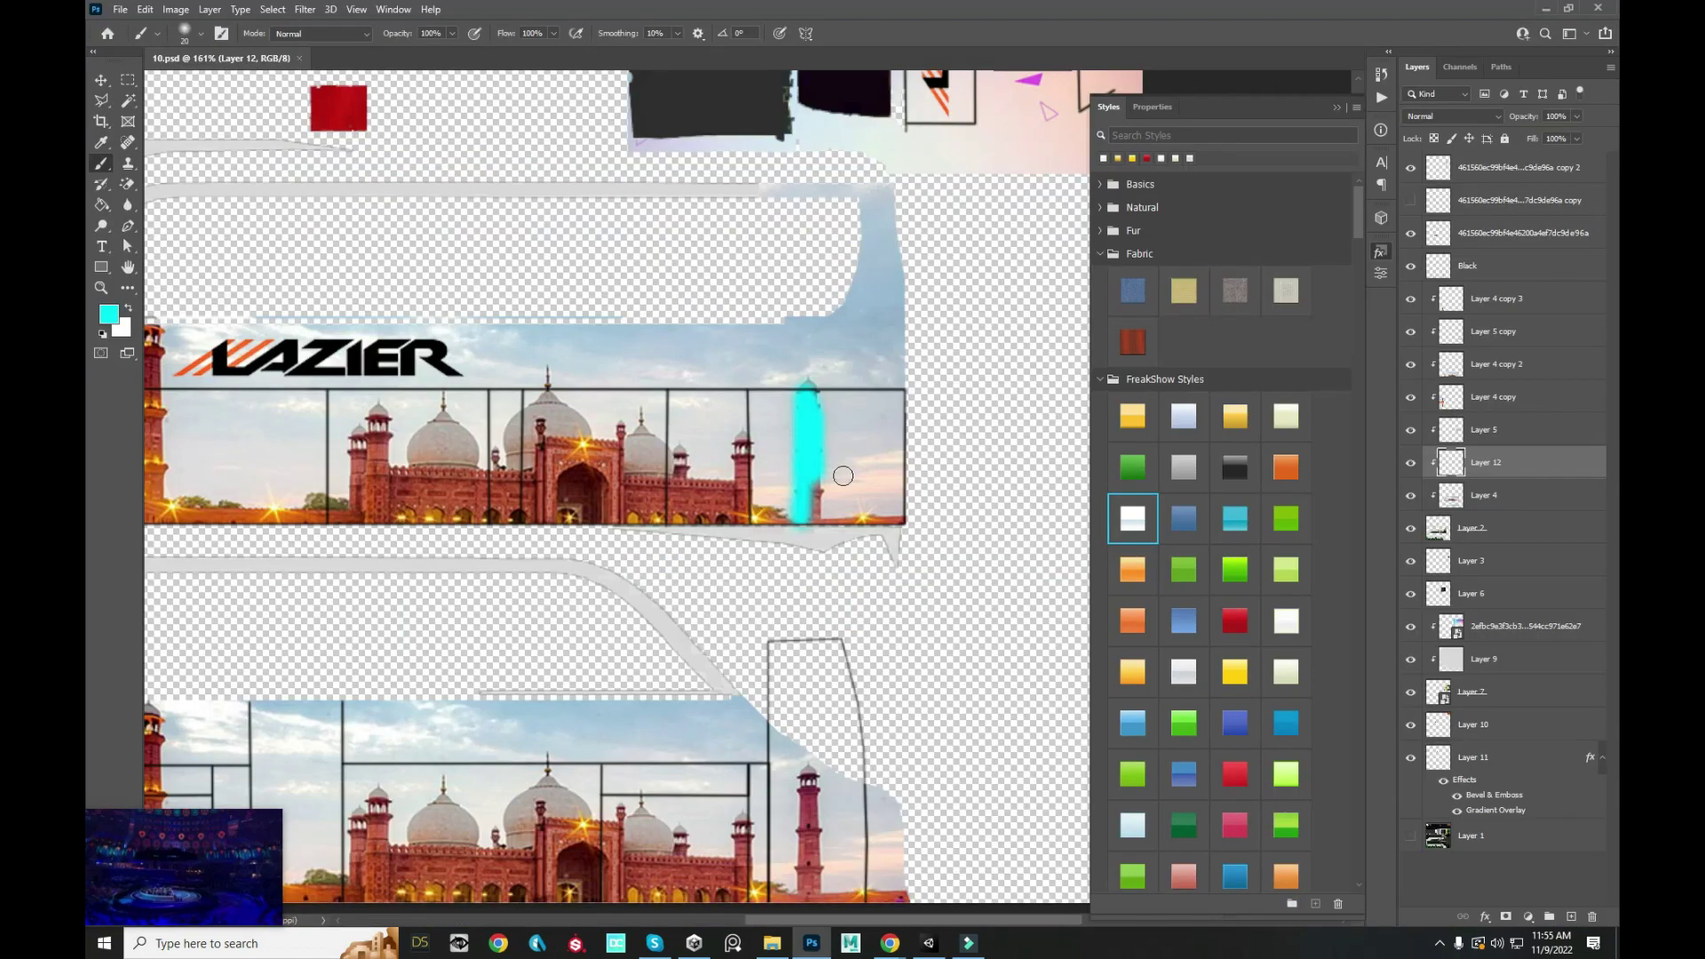
key("Delete")
left_click_drag(813, 519, 893, 530)
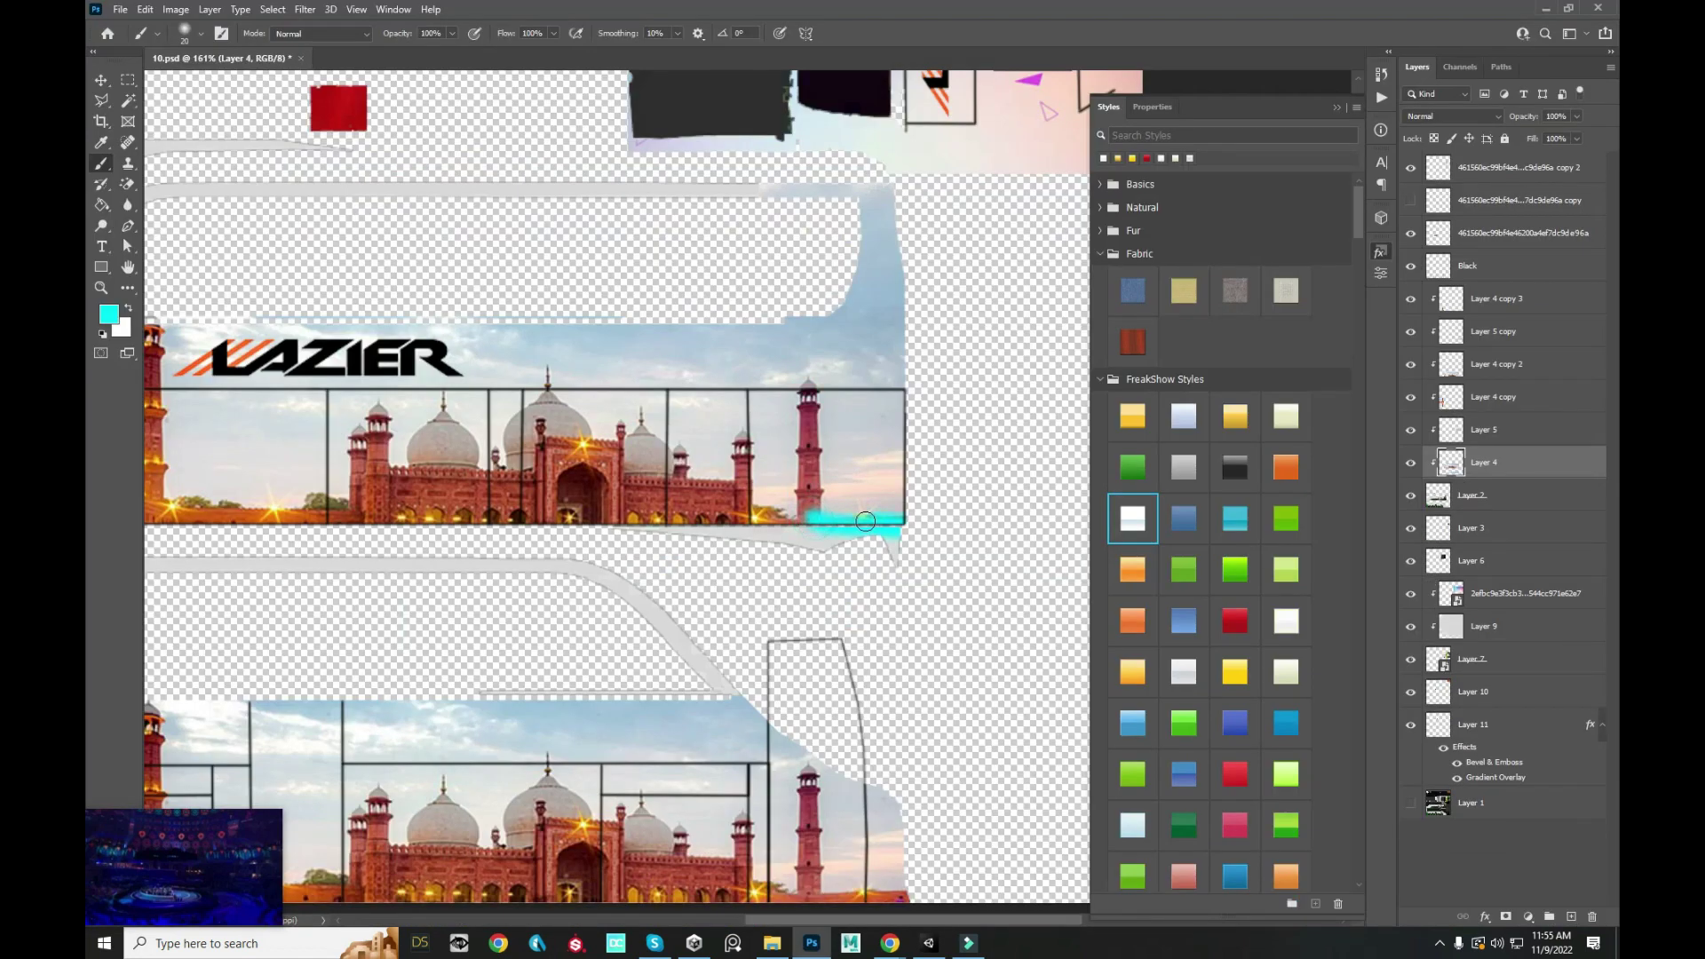
key("alt+Tab")
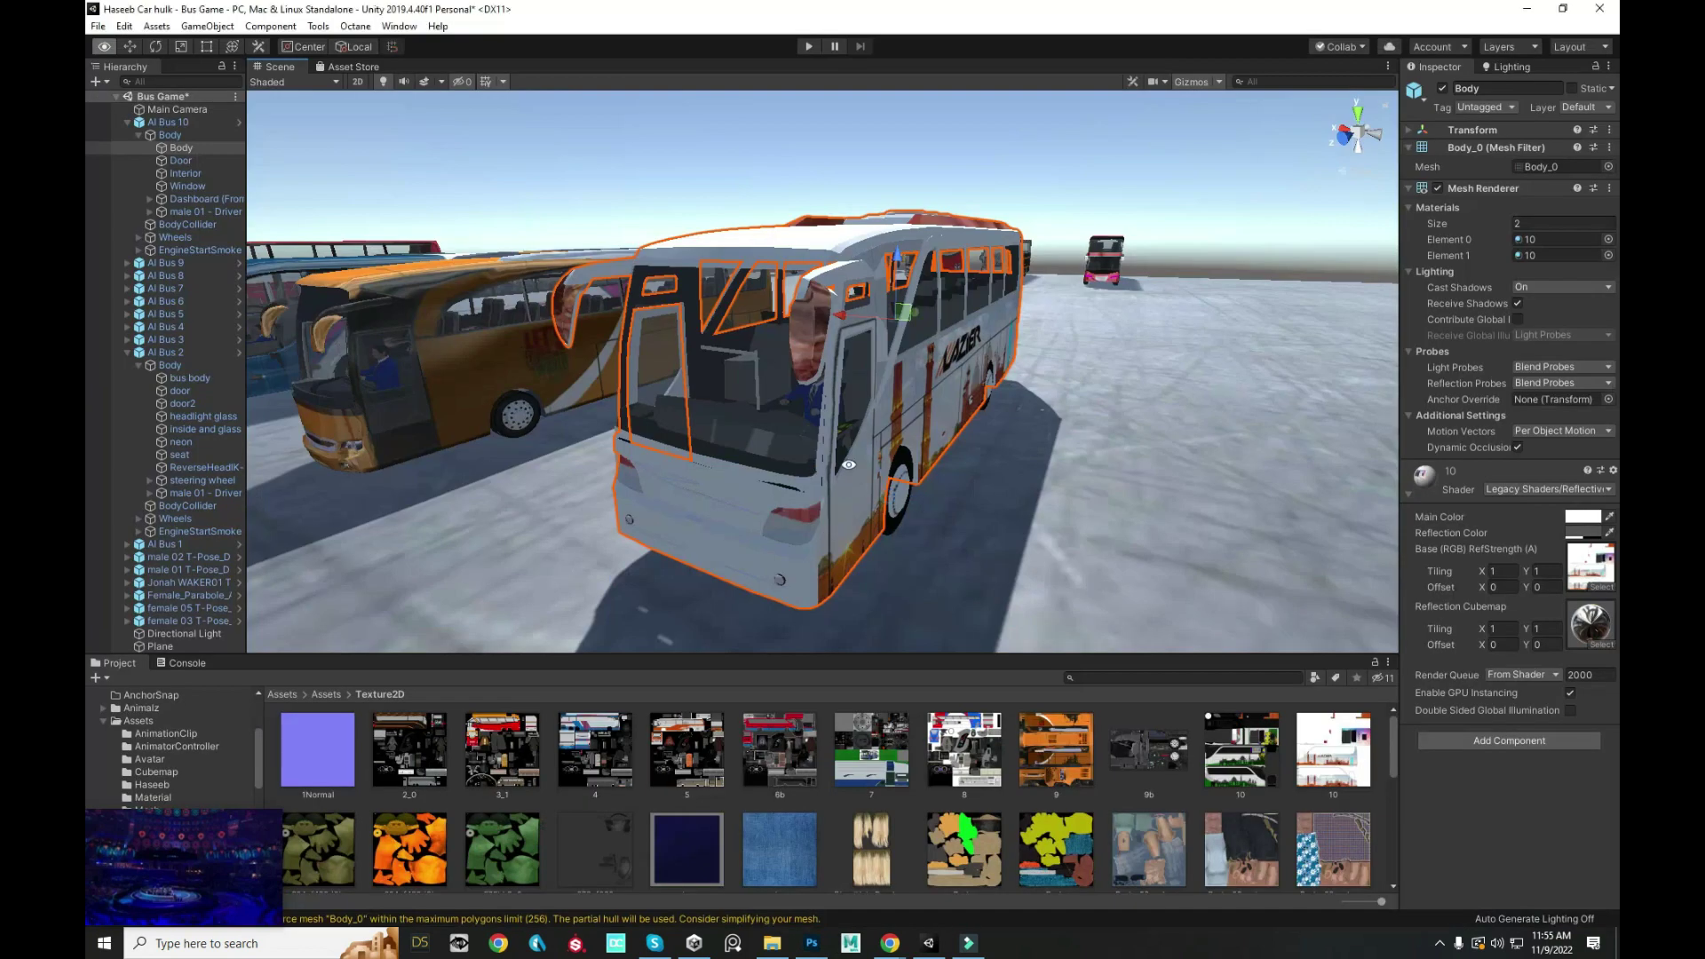
left_click_drag(828, 413, 894, 411)
key("alt+Tab")
key("ctrl+z")
- Test a cyan zigzag and a stroke over the central arch, checking each in Unity and undoing it
left_click_drag(747, 444, 627, 477)
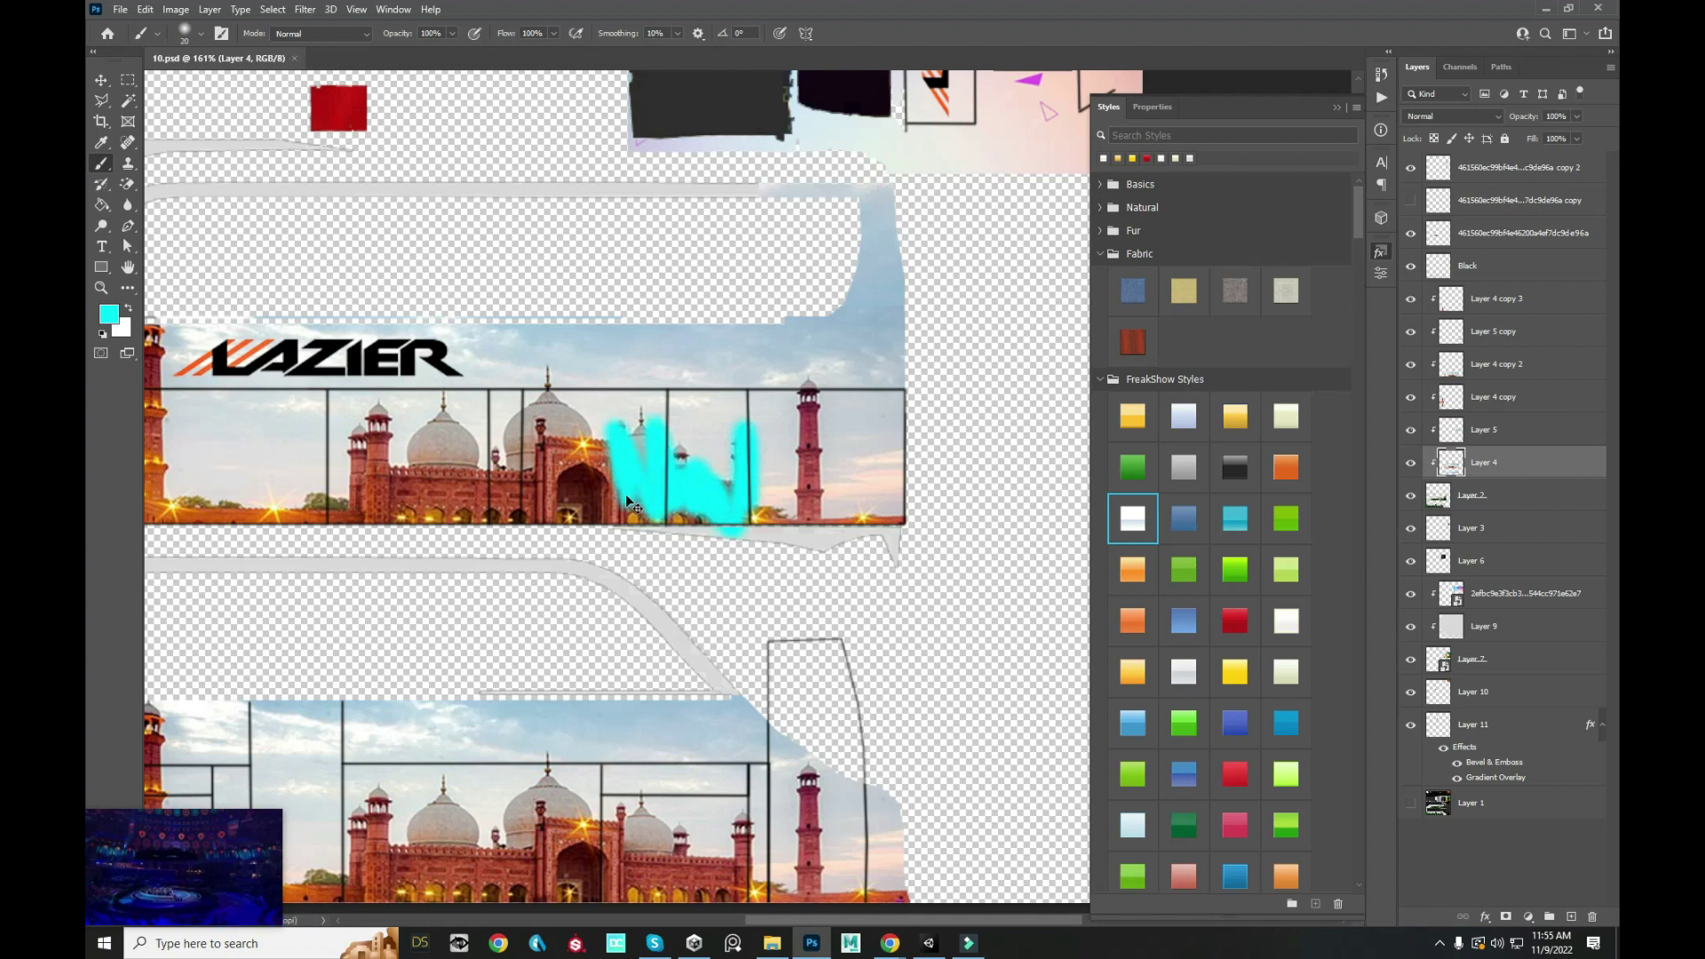
key("alt+Tab")
left_click_drag(782, 451, 761, 374)
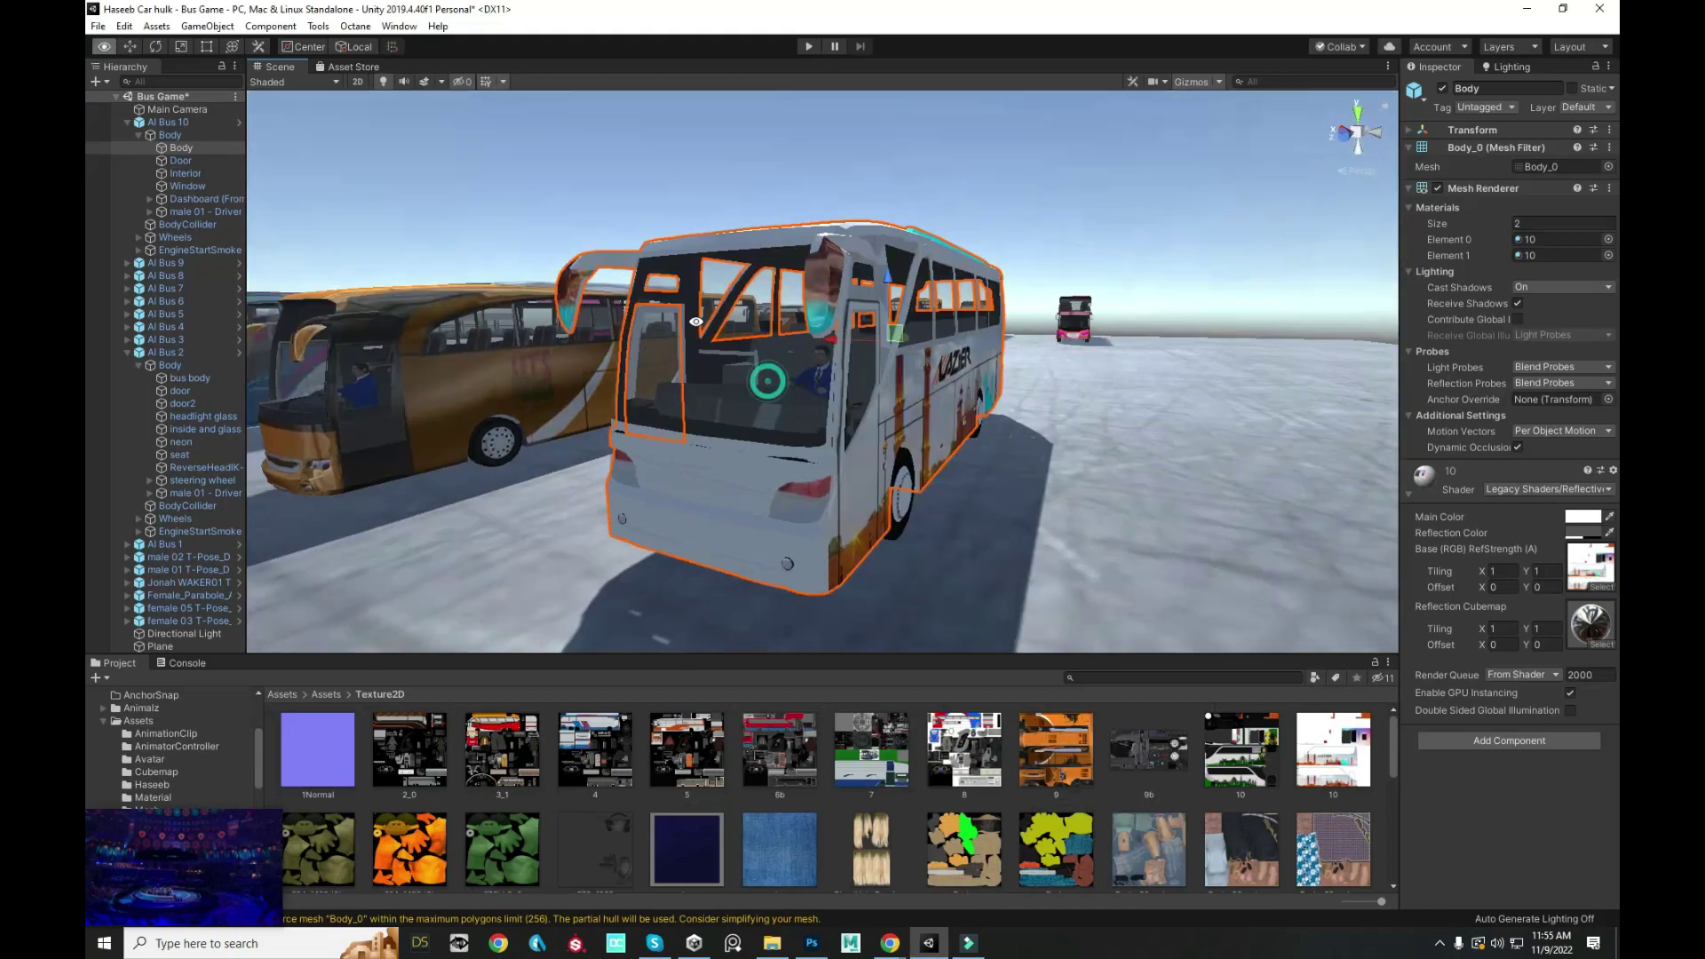
key("alt+Tab")
key("ctrl+z")
left_click_drag(942, 436, 929, 401)
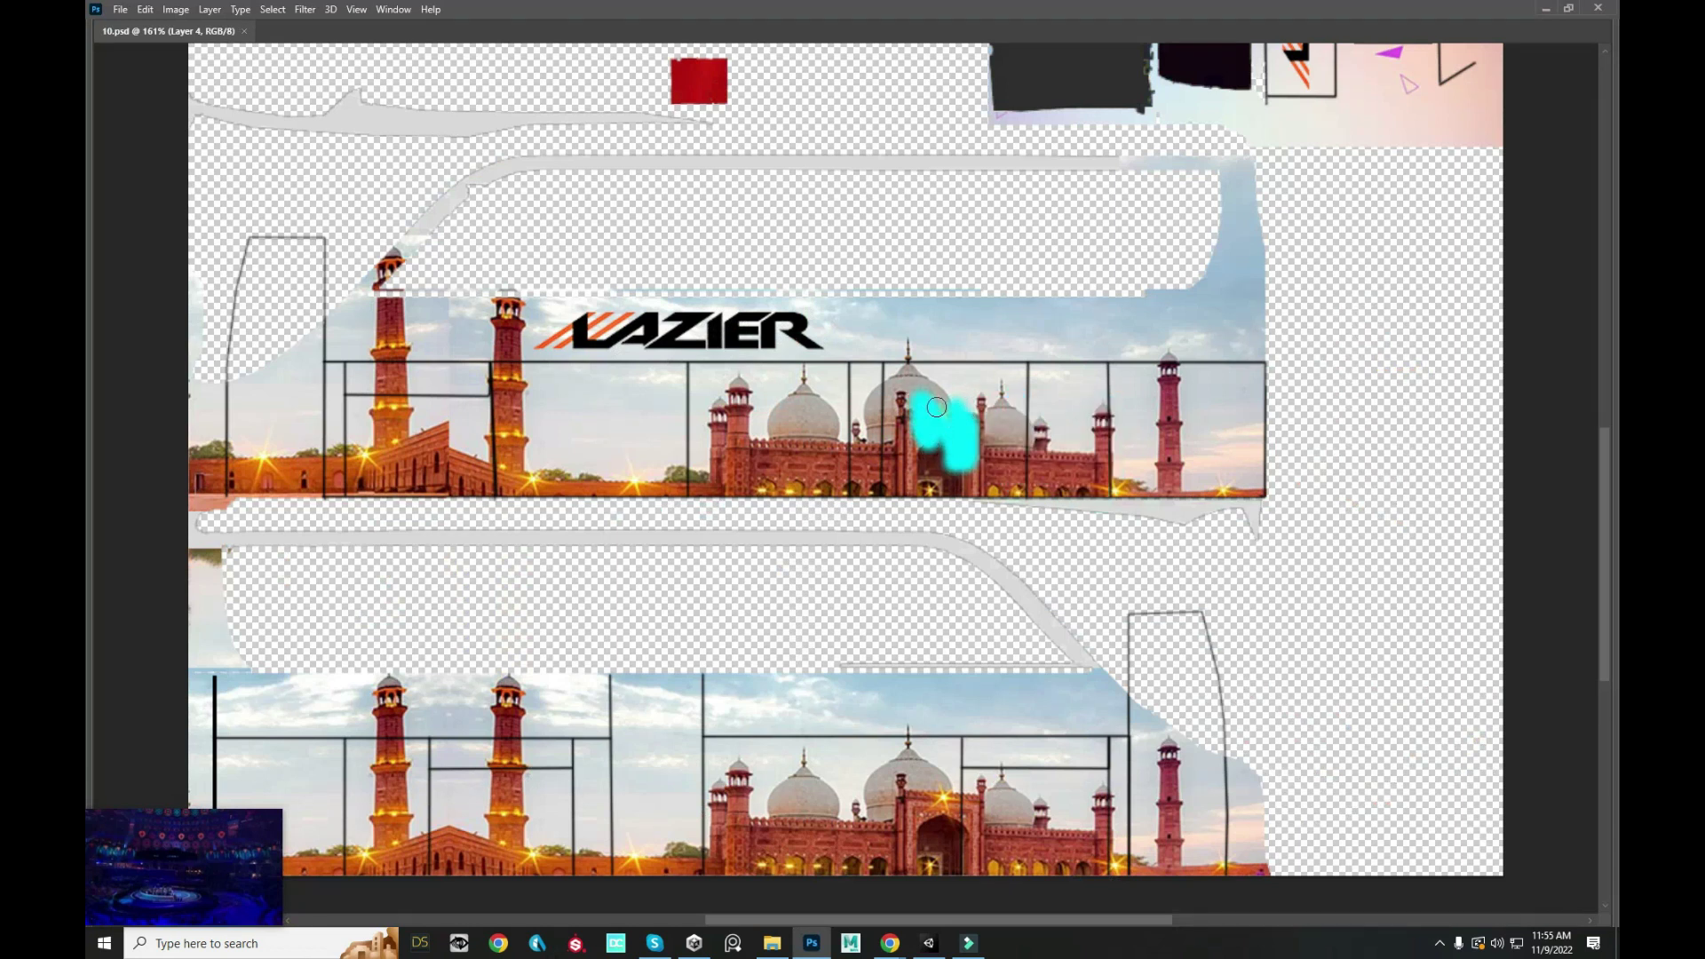
key("alt+Tab")
mouse_move(798, 344)
left_mouse_down()
mouse_move(862, 390)
mouse_move(780, 426)
left_mouse_up()
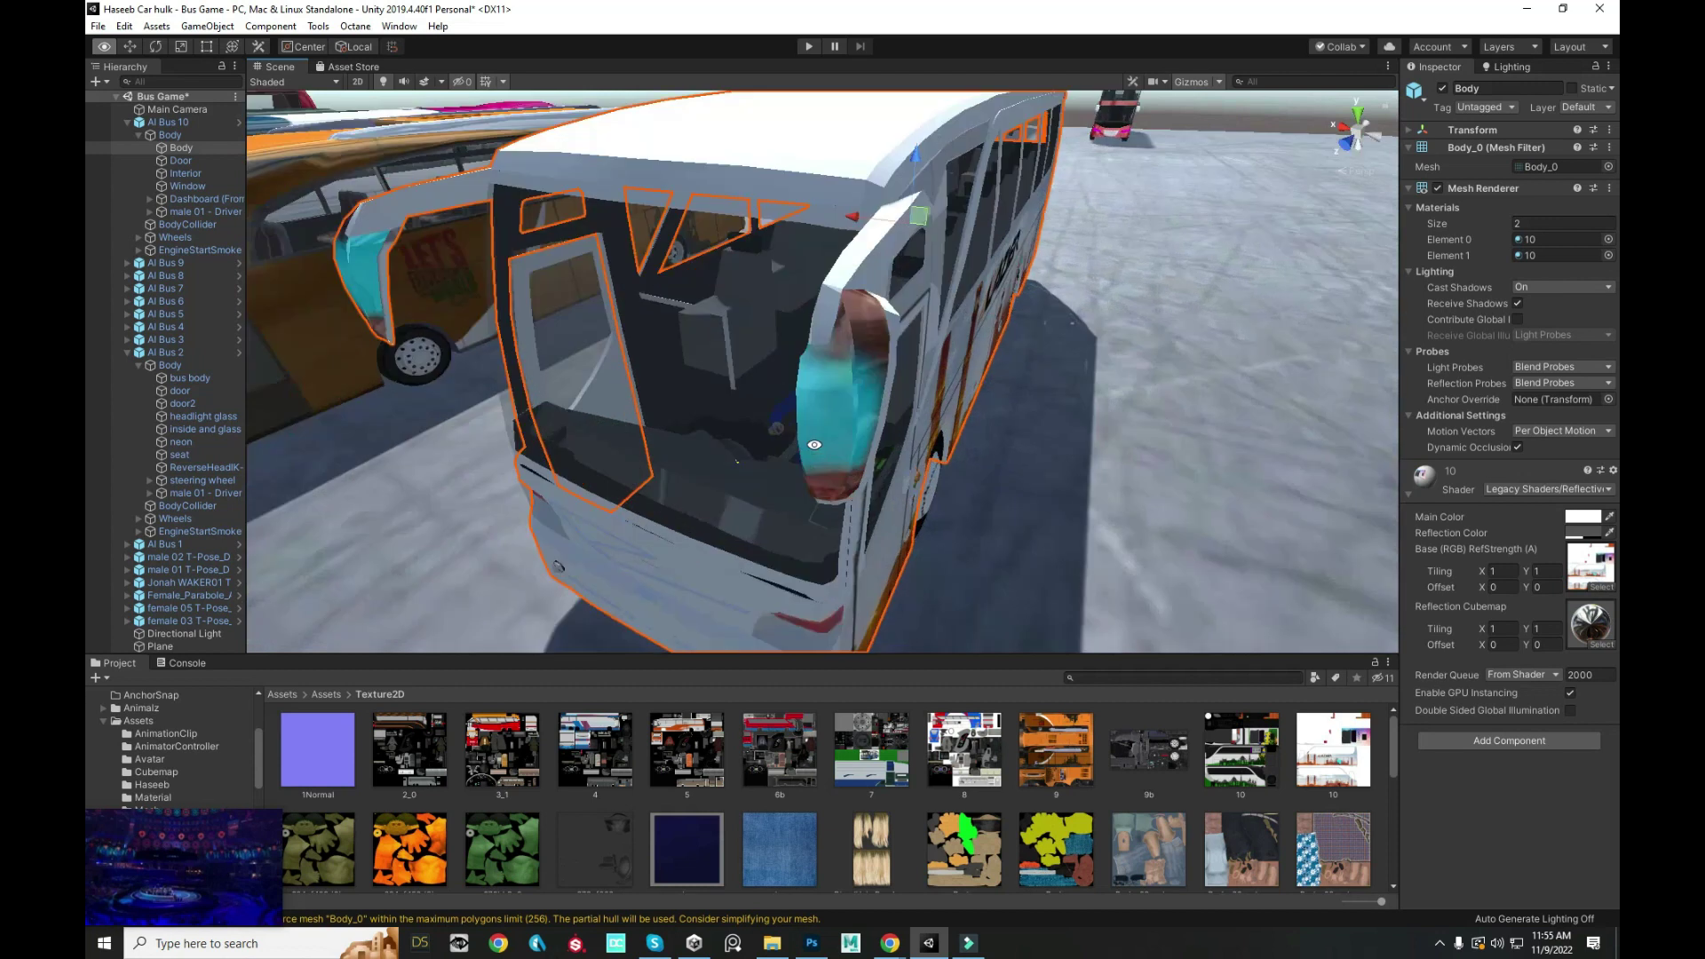
key("alt+Tab")
scroll(886, 433, "up", 2)
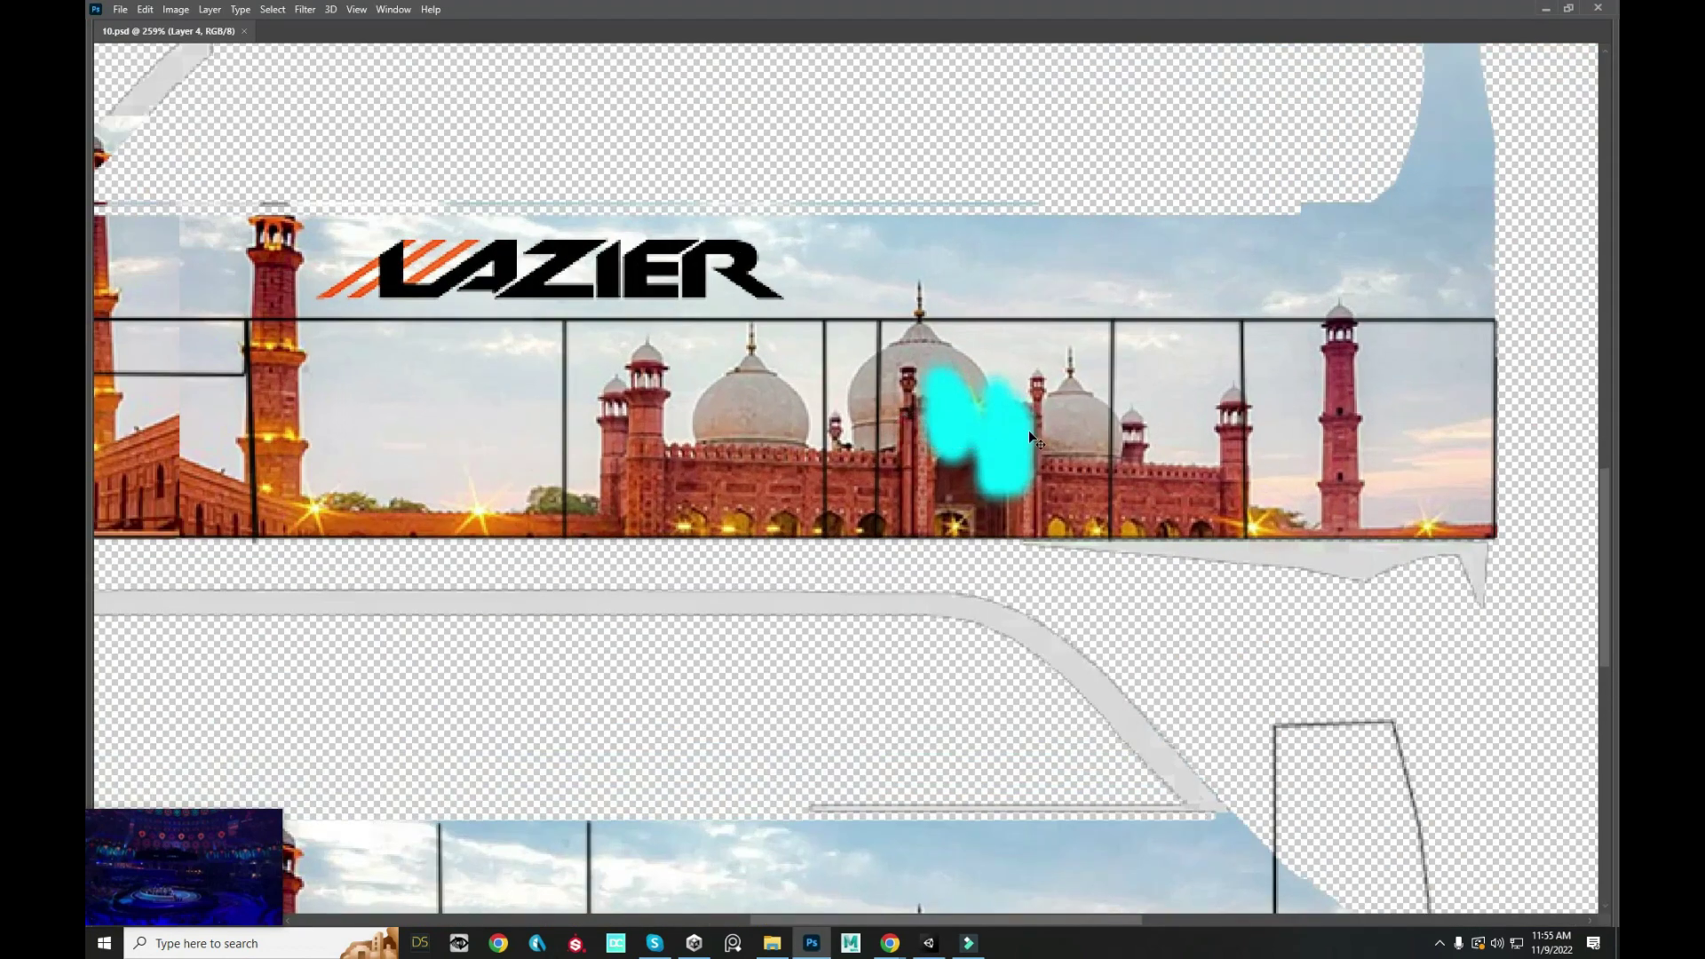
key("ctrl+z")
- Paint a horizontal cyan stroke across the mosque gate and inspect the bus front in Unity
mouse_move(916, 410)
left_mouse_down()
mouse_move(1015, 415)
mouse_move(912, 428)
left_mouse_up()
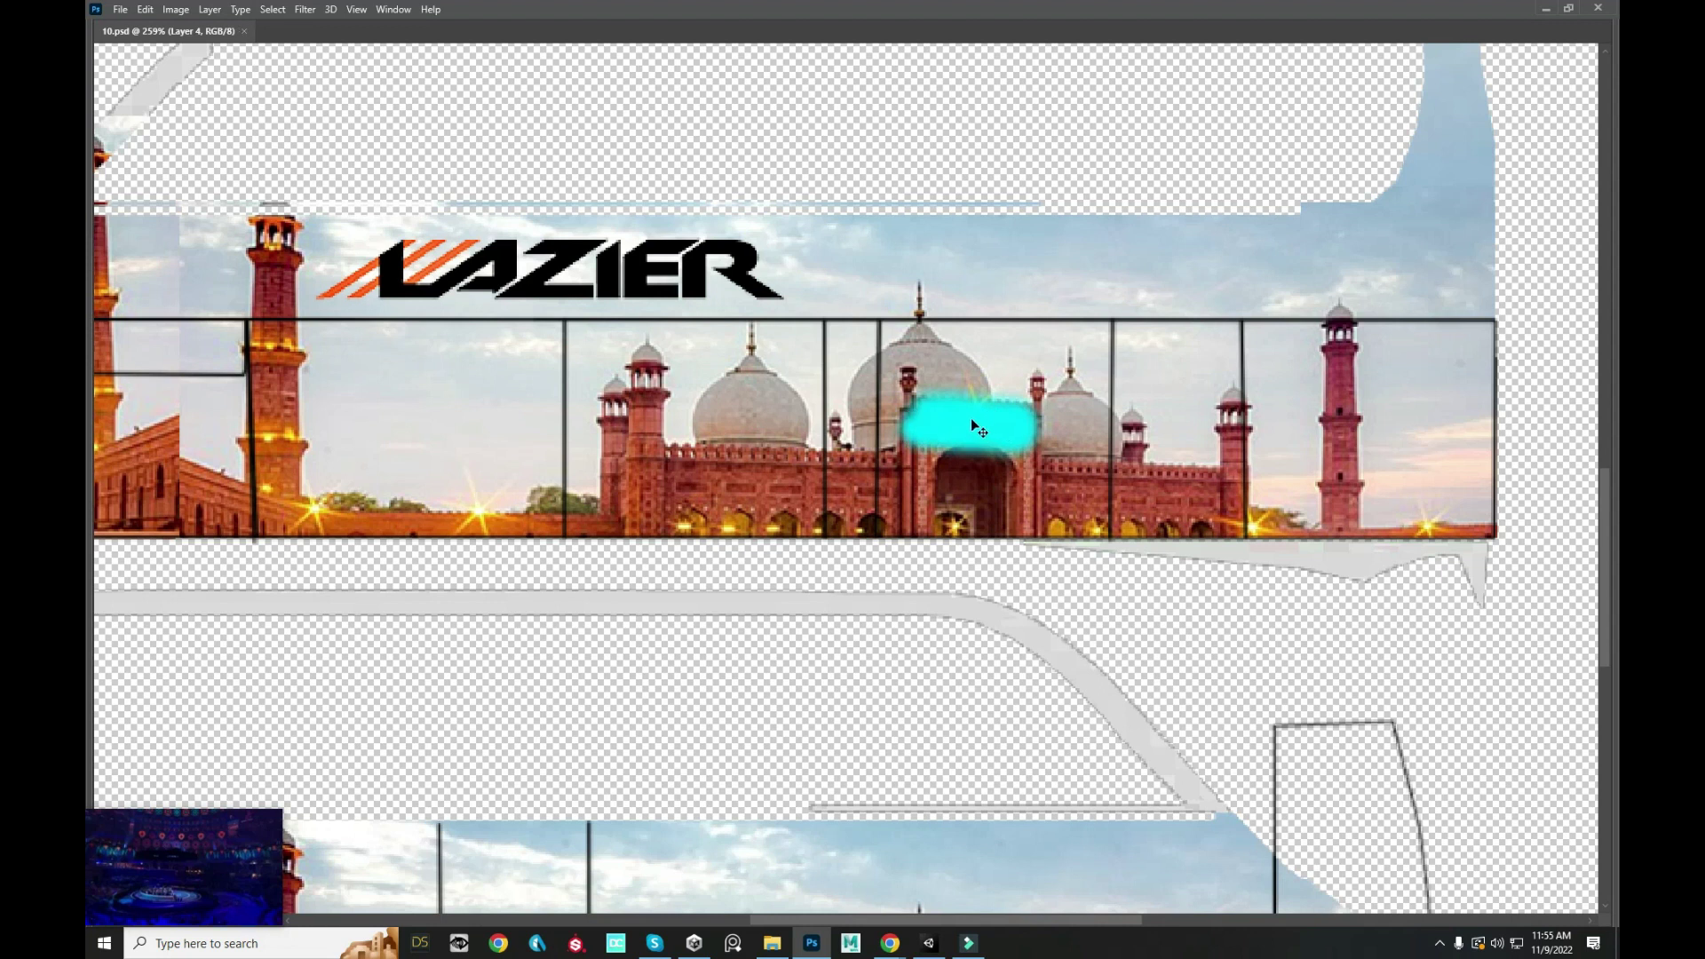
key("alt+Tab")
mouse_move(571, 354)
left_mouse_down()
mouse_move(784, 381)
mouse_move(879, 466)
mouse_move(1058, 408)
left_mouse_up()
scroll(1186, 434, "up", 3)
mouse_move(1186, 435)
left_mouse_down()
mouse_move(902, 423)
mouse_move(1015, 424)
mouse_move(995, 436)
mouse_move(934, 410)
left_mouse_up()
key("alt+Tab")
key("alt+Tab")
left_click_drag(846, 344, 858, 368)
key("alt+Tab")
- Grow the cyan patch down and right over the gate, save, and check it on the bus
left_click_drag(941, 461, 991, 489)
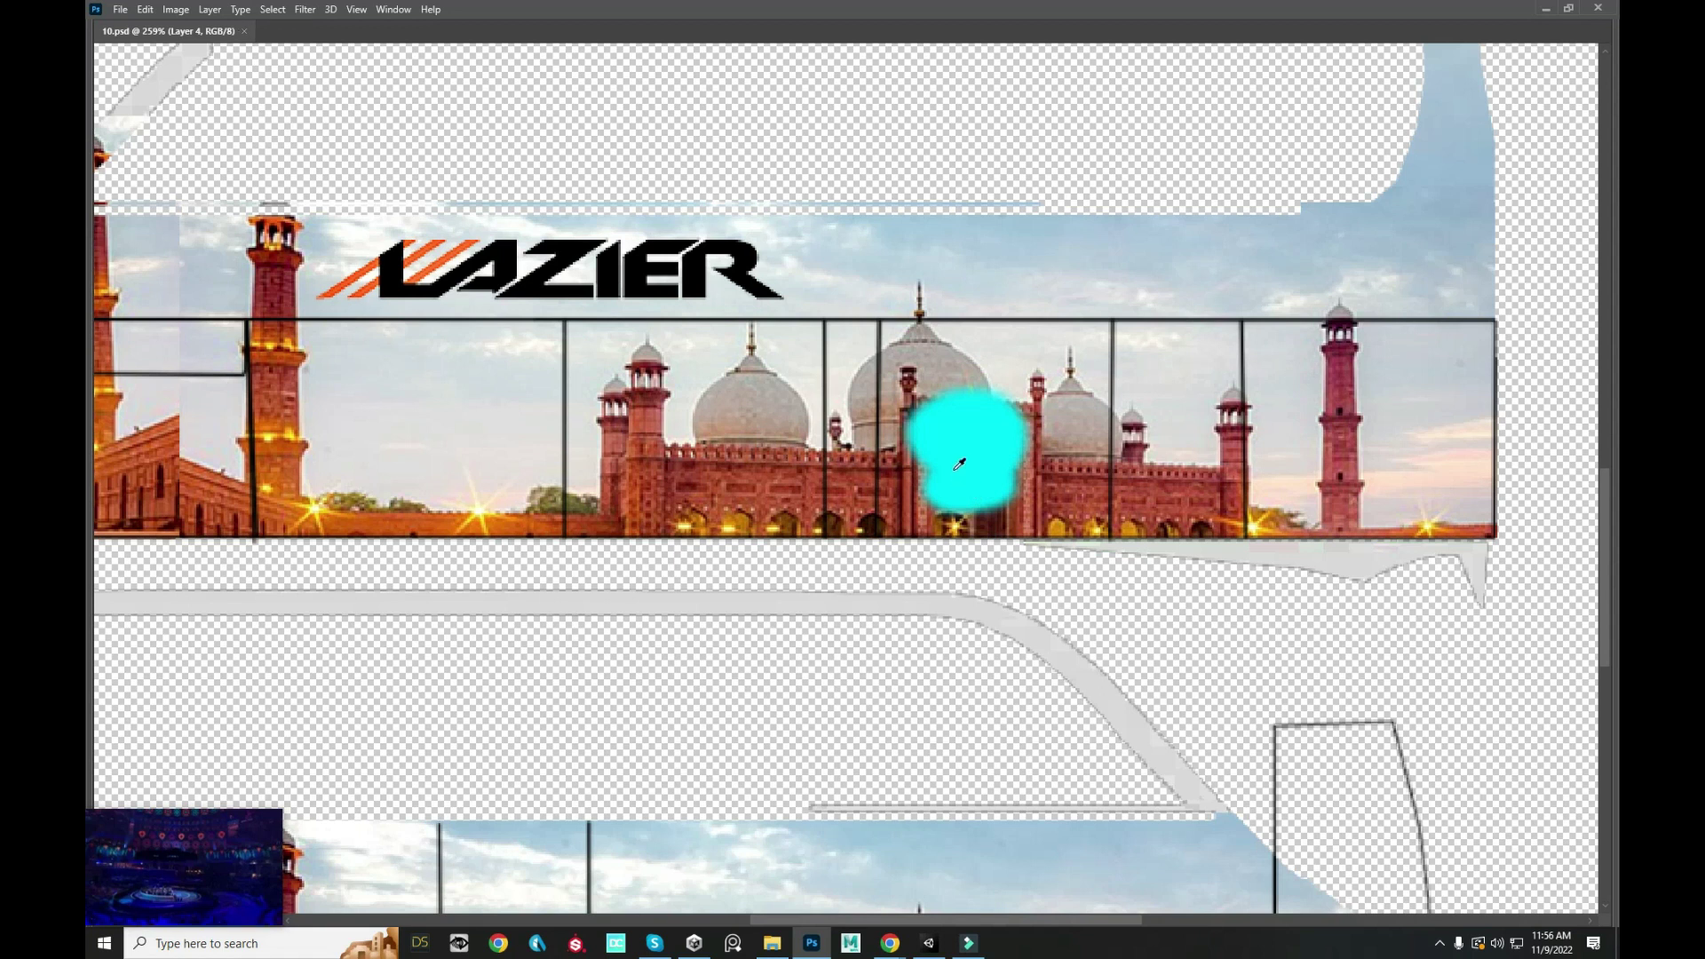
key("alt+Tab")
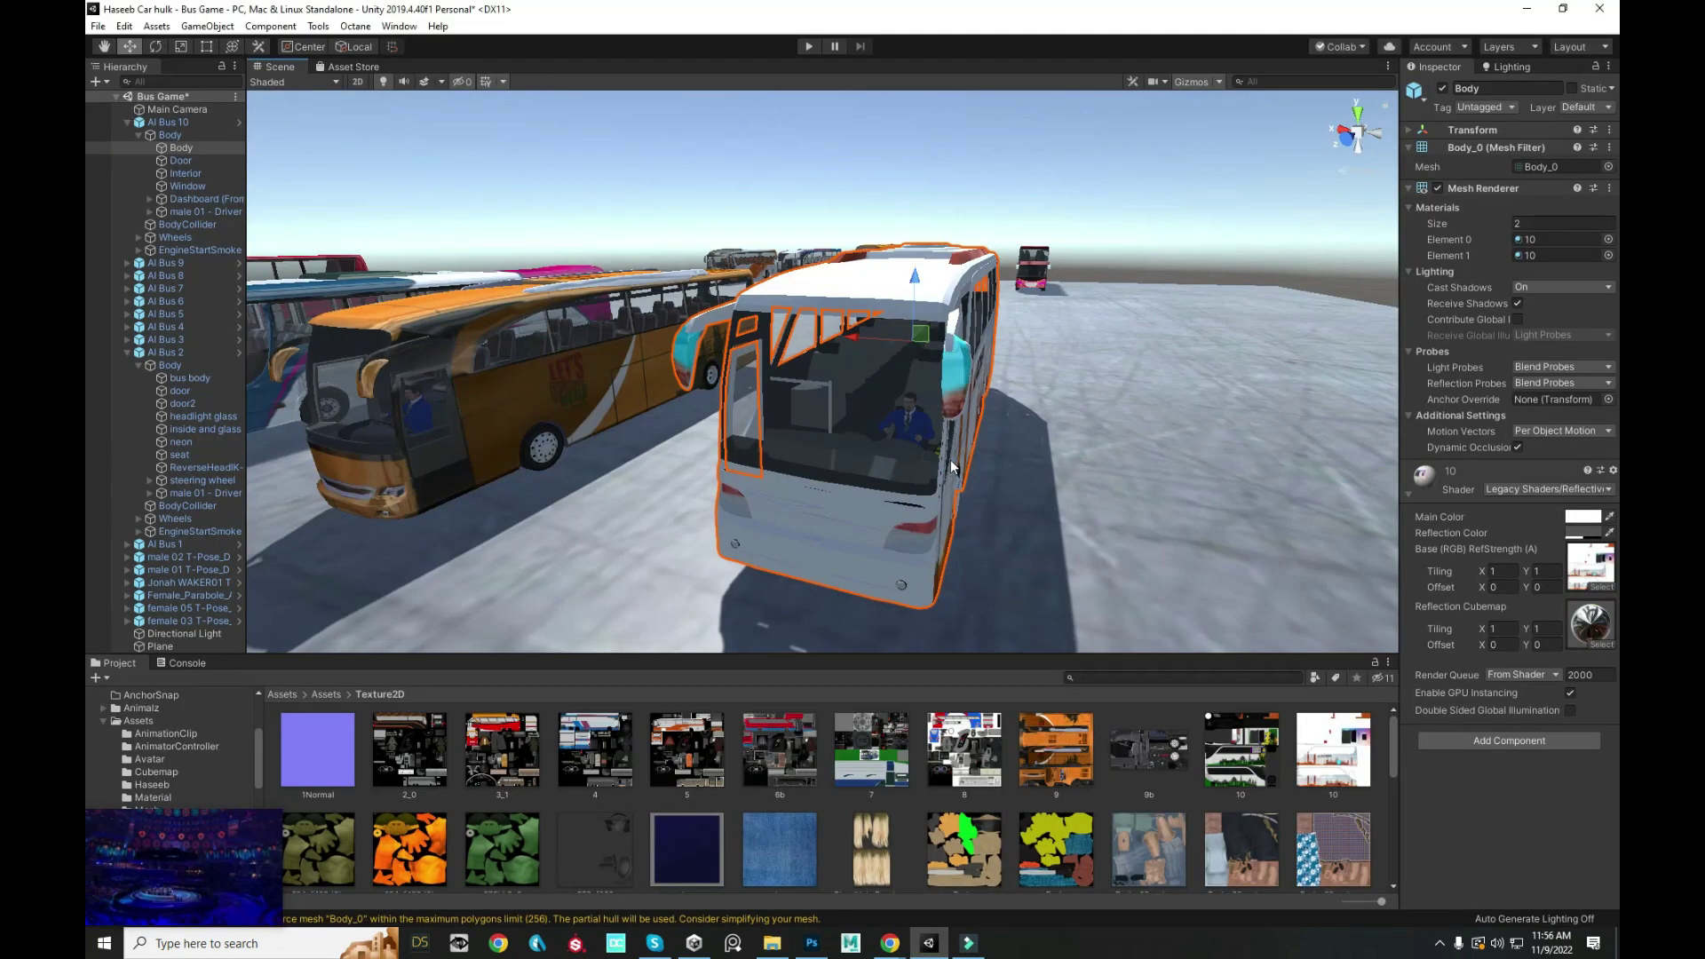
key("alt+Tab")
mouse_move(970, 449)
left_mouse_down()
mouse_move(928, 454)
mouse_move(942, 524)
mouse_move(1007, 468)
mouse_move(1013, 497)
mouse_move(927, 539)
left_mouse_up()
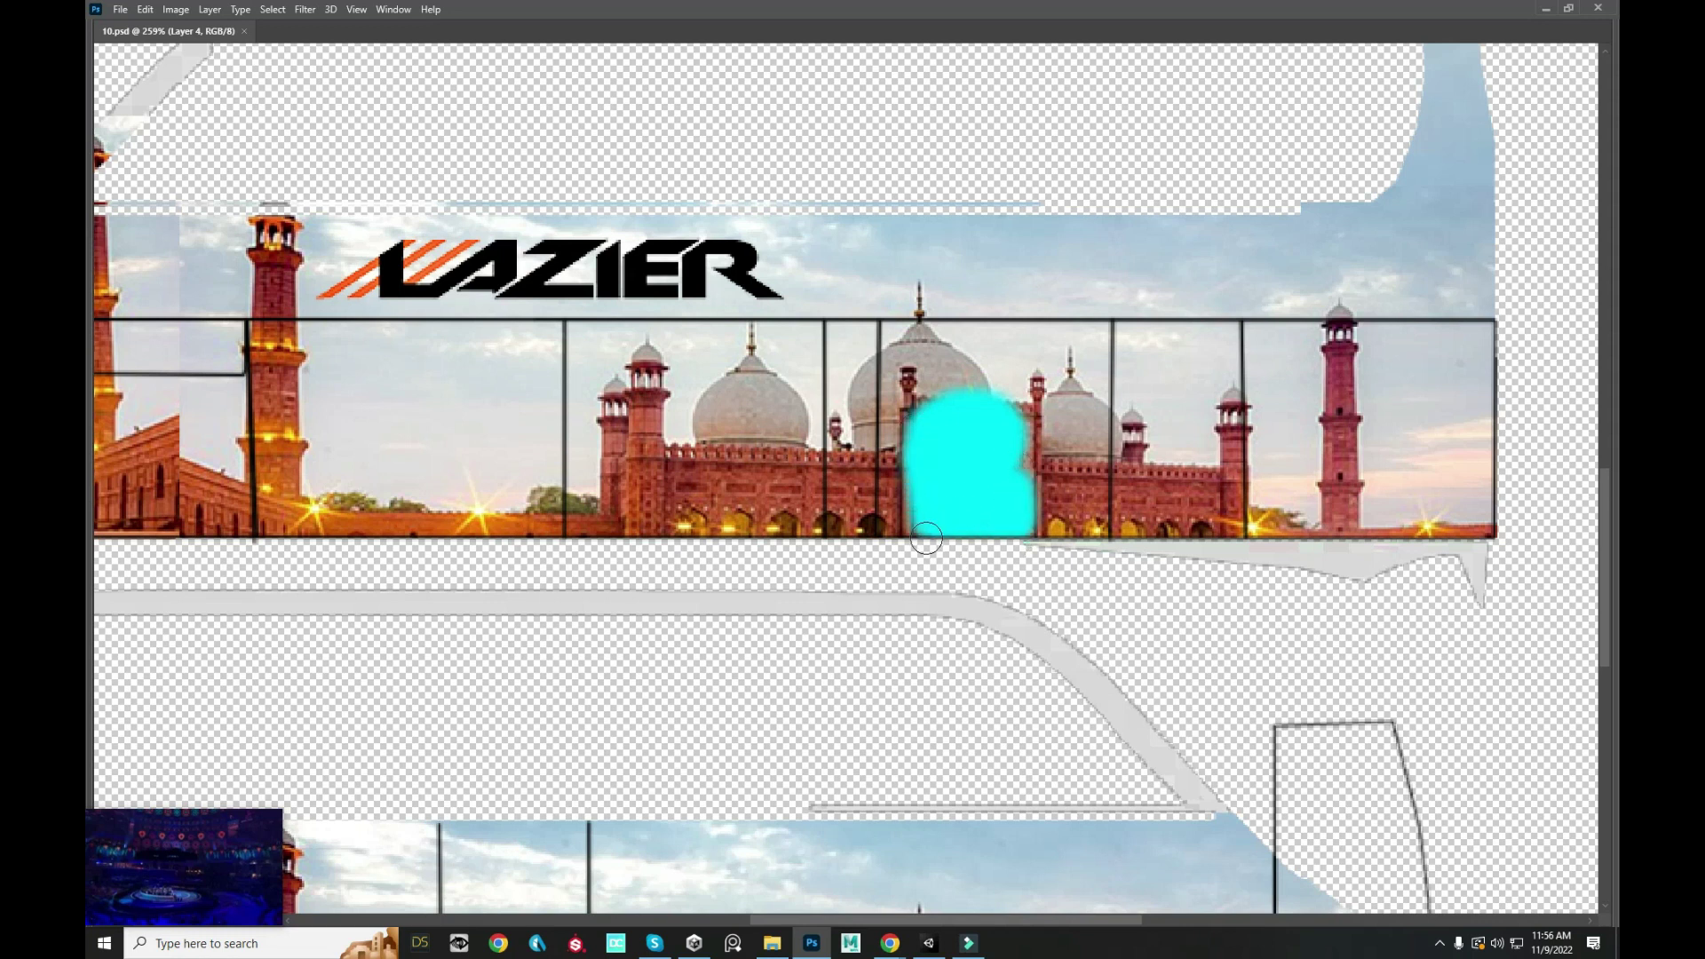
mouse_move(1015, 423)
left_mouse_down()
mouse_move(1030, 480)
mouse_move(1001, 510)
left_mouse_up()
key("ctrl+s")
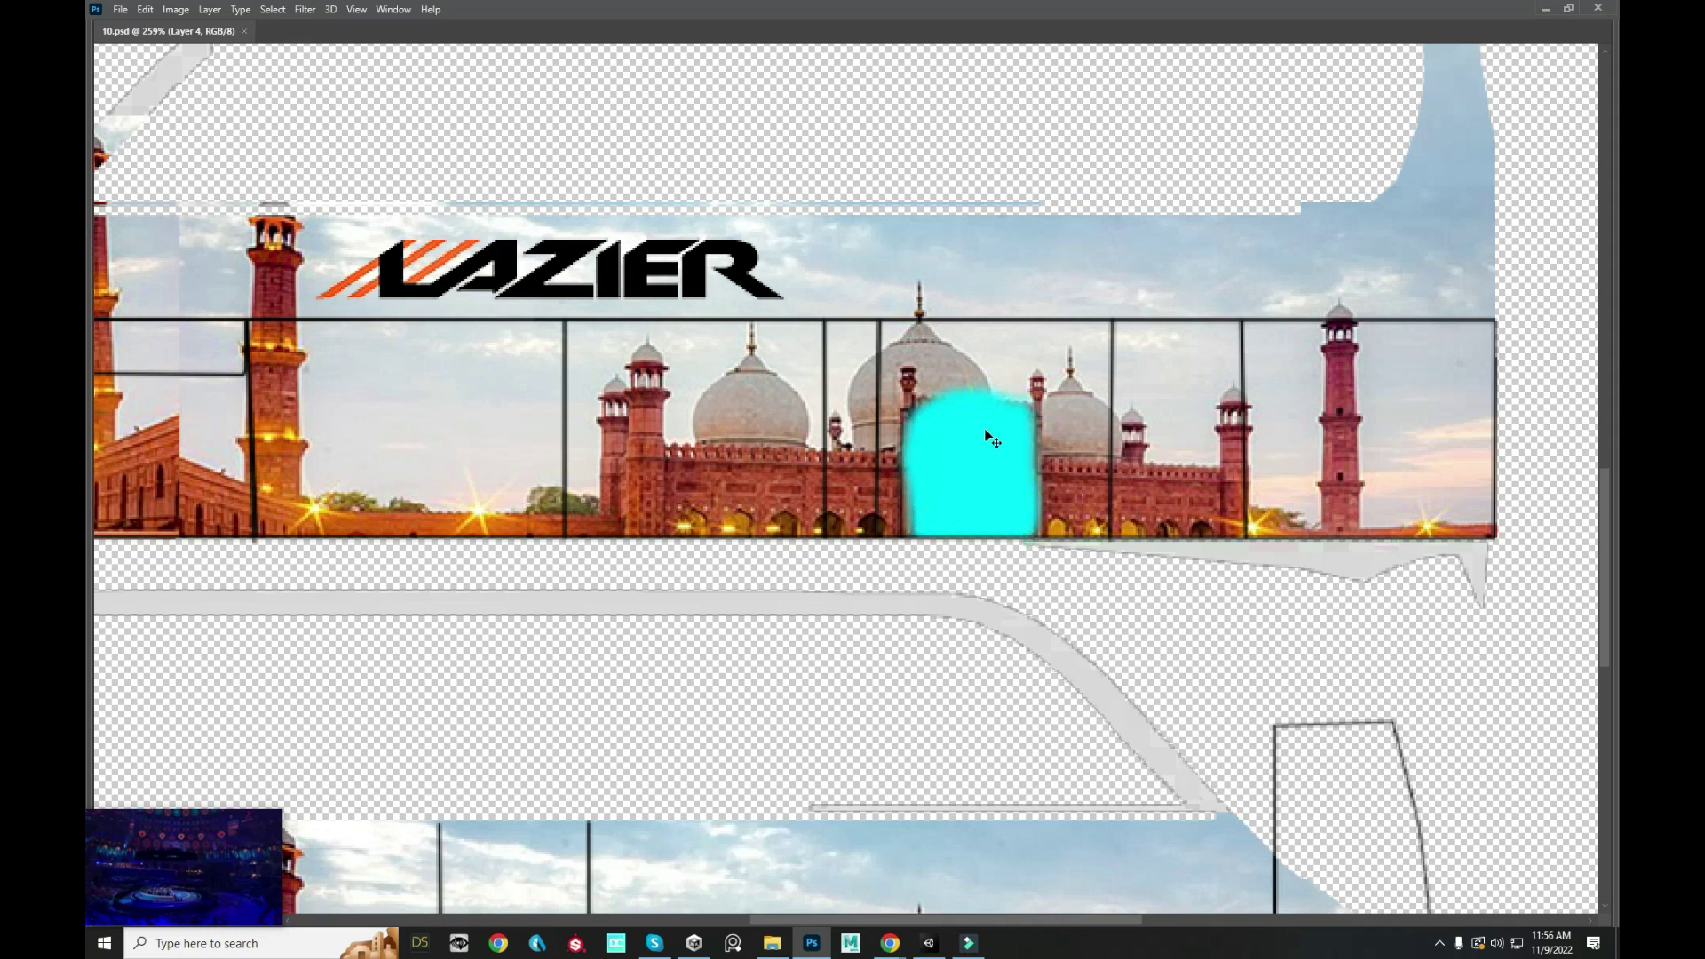
key("alt+Tab")
mouse_move(833, 370)
left_mouse_down()
mouse_move(886, 274)
mouse_move(924, 293)
left_mouse_up()
key("alt+Tab")
- Restore the panels and toggle Layer 4 off and on to compare the mosque panel with the green skyline
scroll(850, 357, "down", 2)
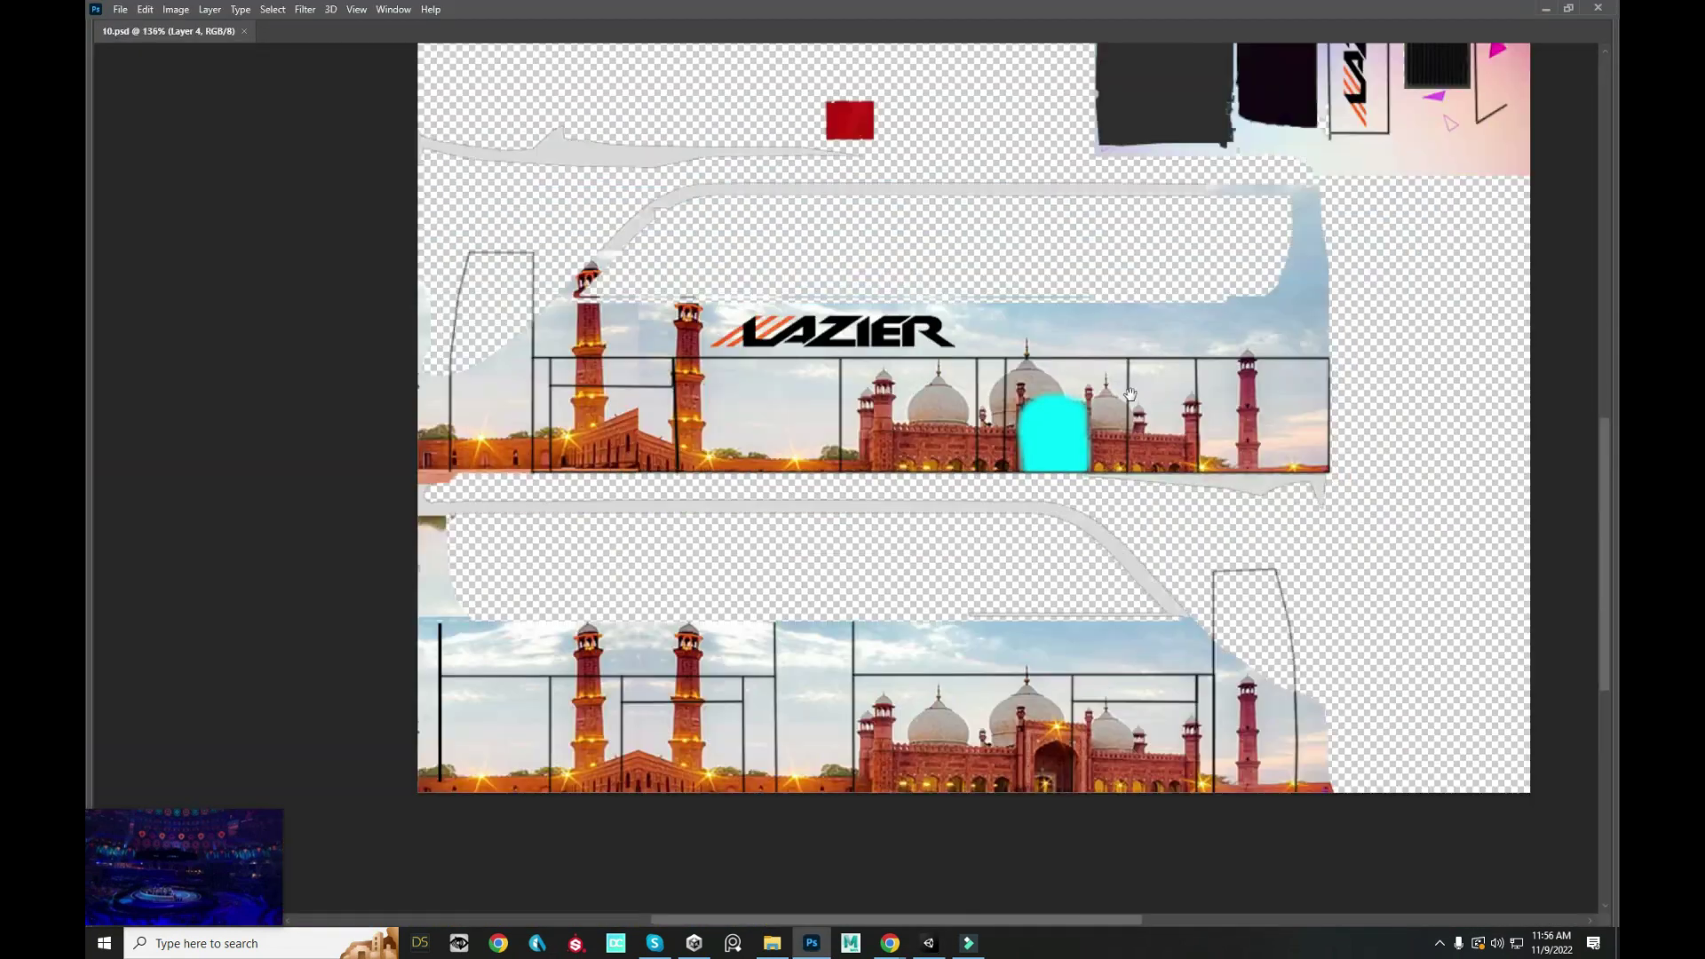
scroll(849, 357, "down", 2)
key("Tab")
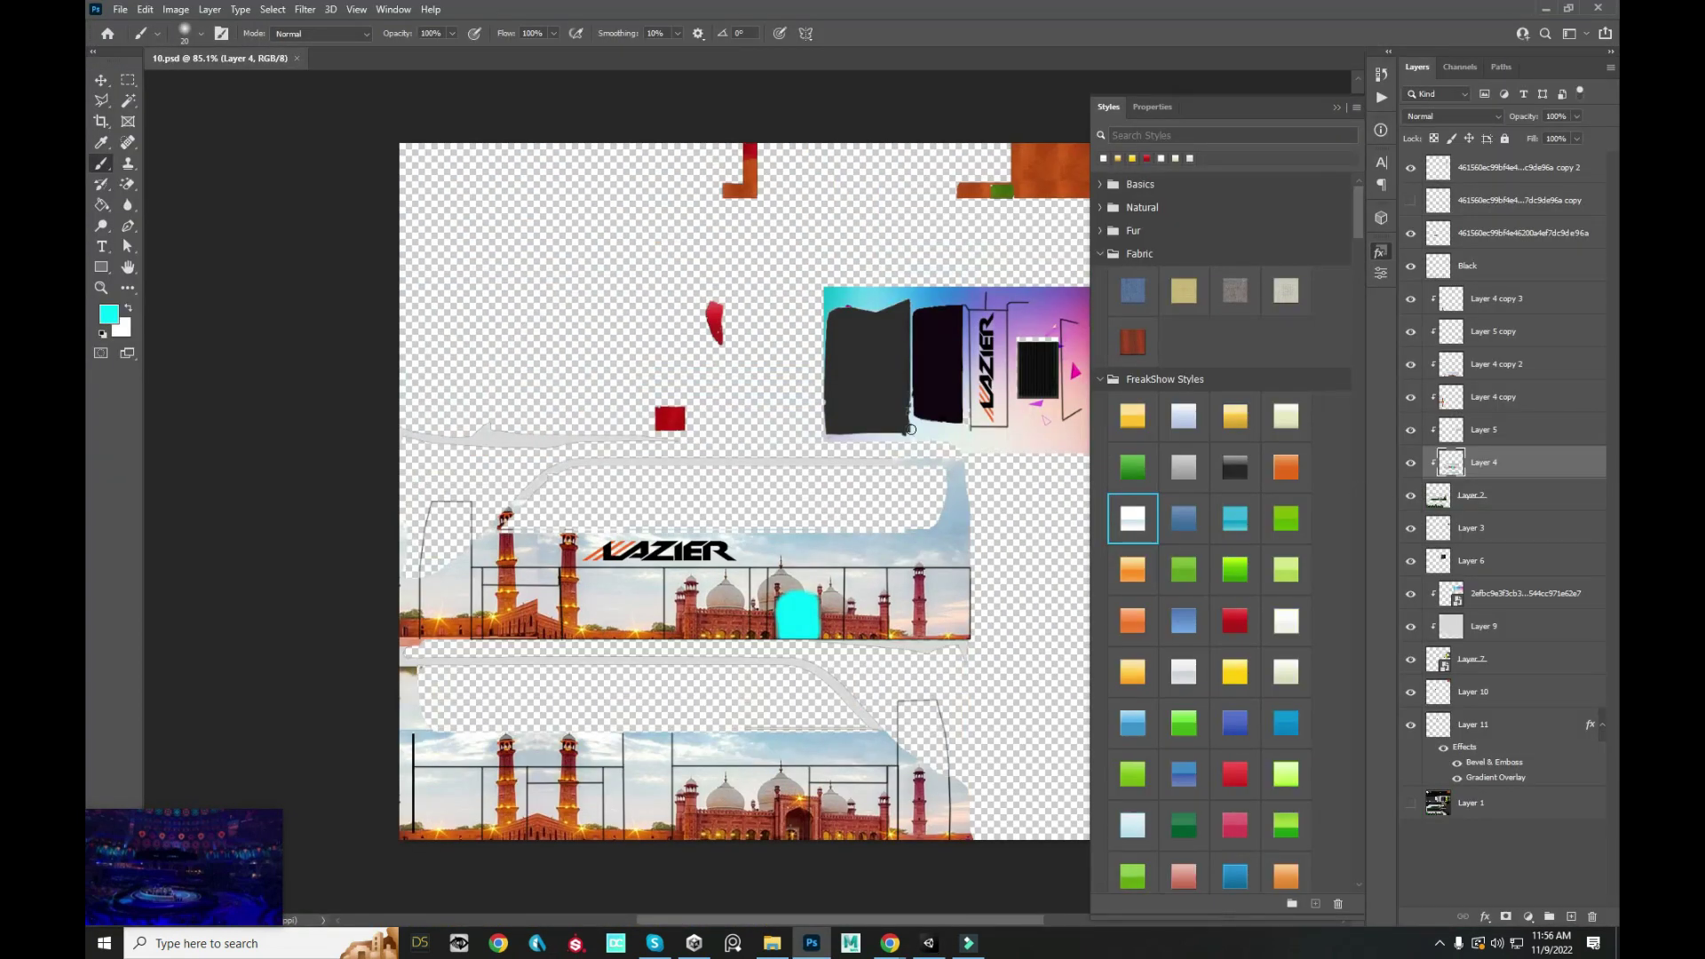
scroll(853, 498, "down", 2)
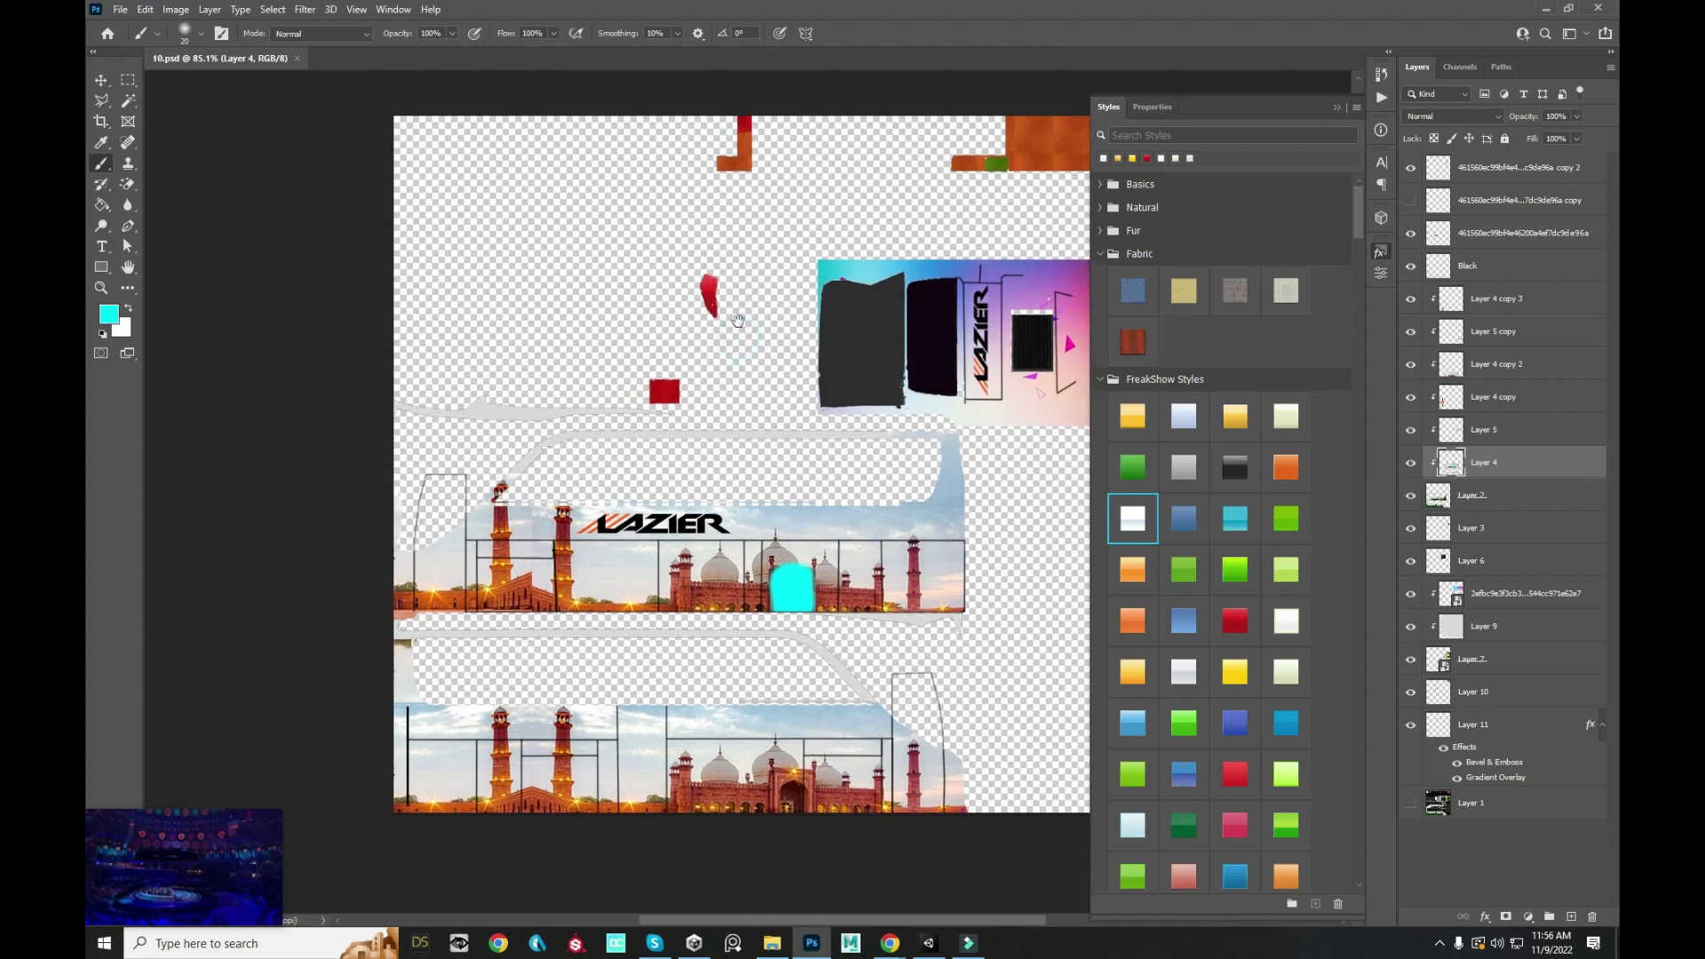
key("v")
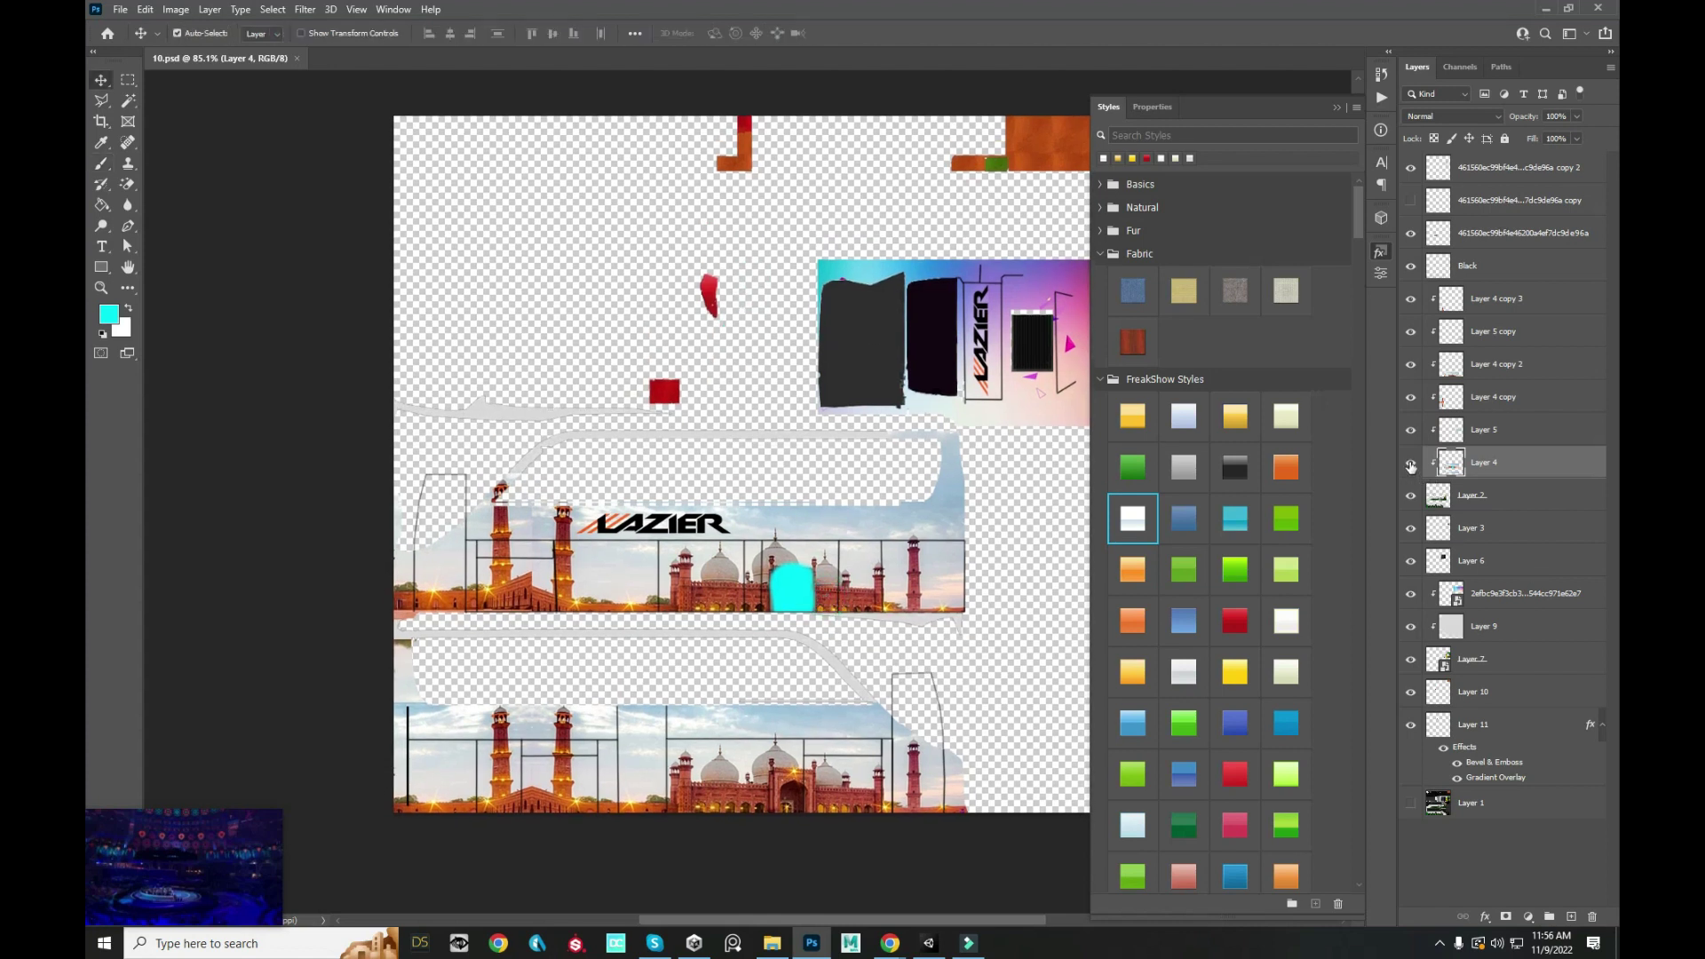
left_click(1411, 464)
left_click(1411, 463)
- Scroll through the layers and leave the mosque panel Layer 4 visible
scroll(837, 504, "up", 5)
scroll(837, 505, "up", 3)
scroll(836, 504, "down", 1)
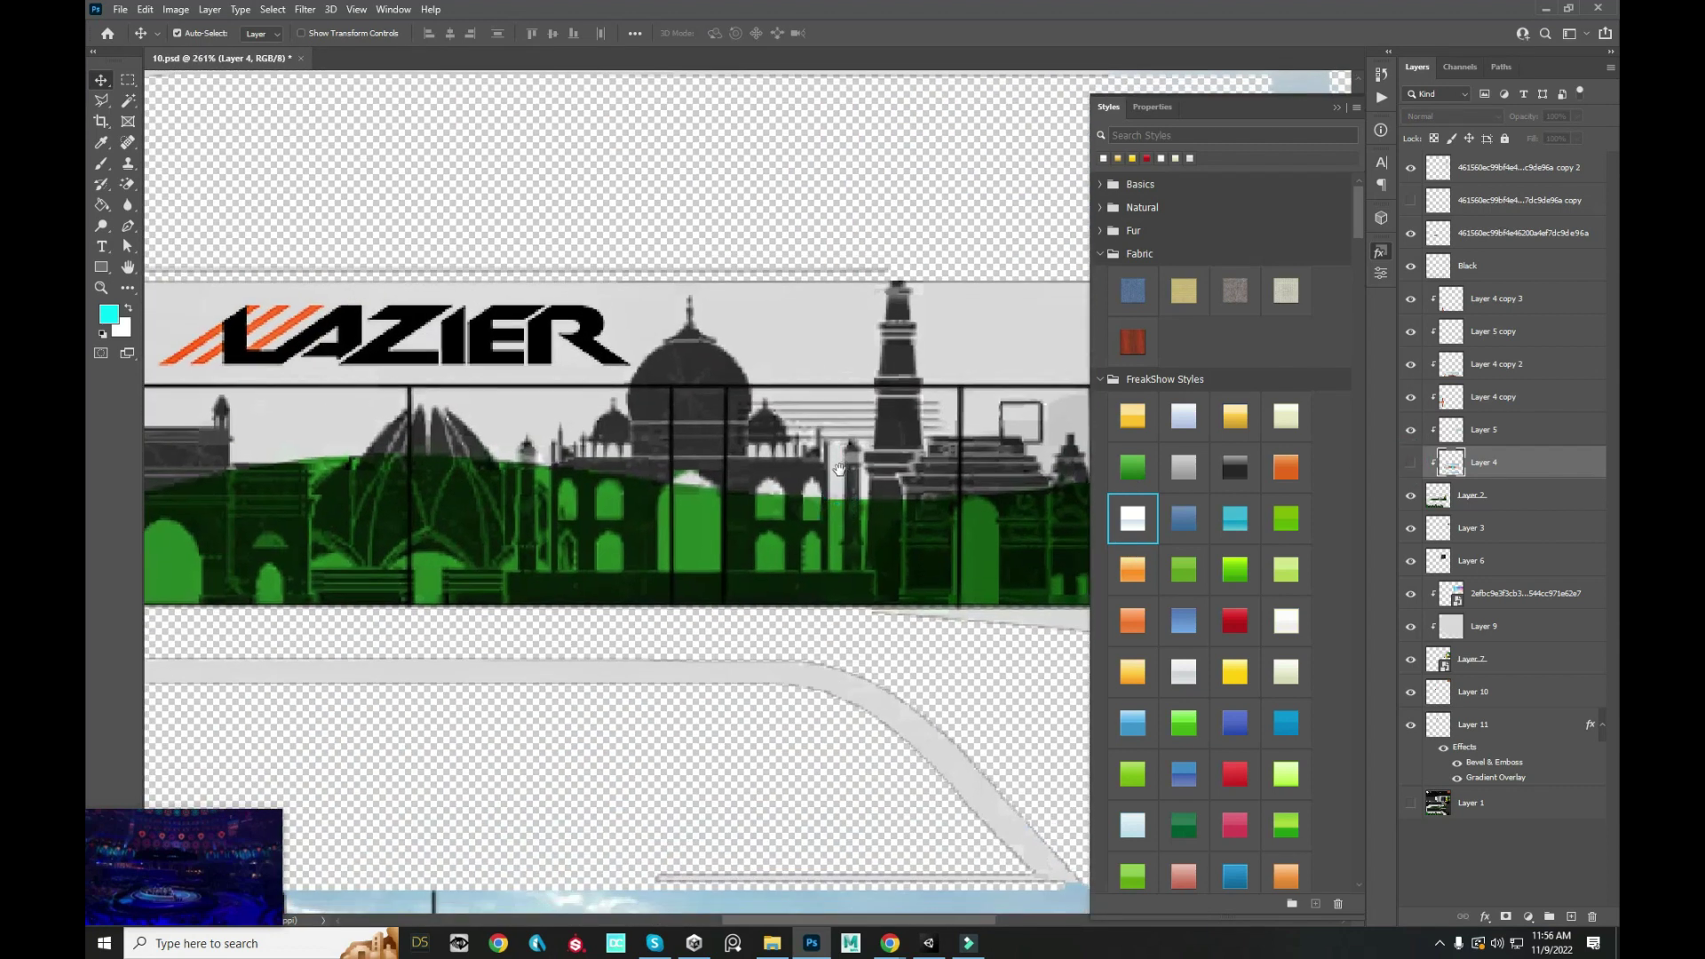
scroll(836, 497, "down", 2)
scroll(839, 471, "down", 1)
scroll(842, 449, "down", 1)
scroll(842, 449, "down", 1)
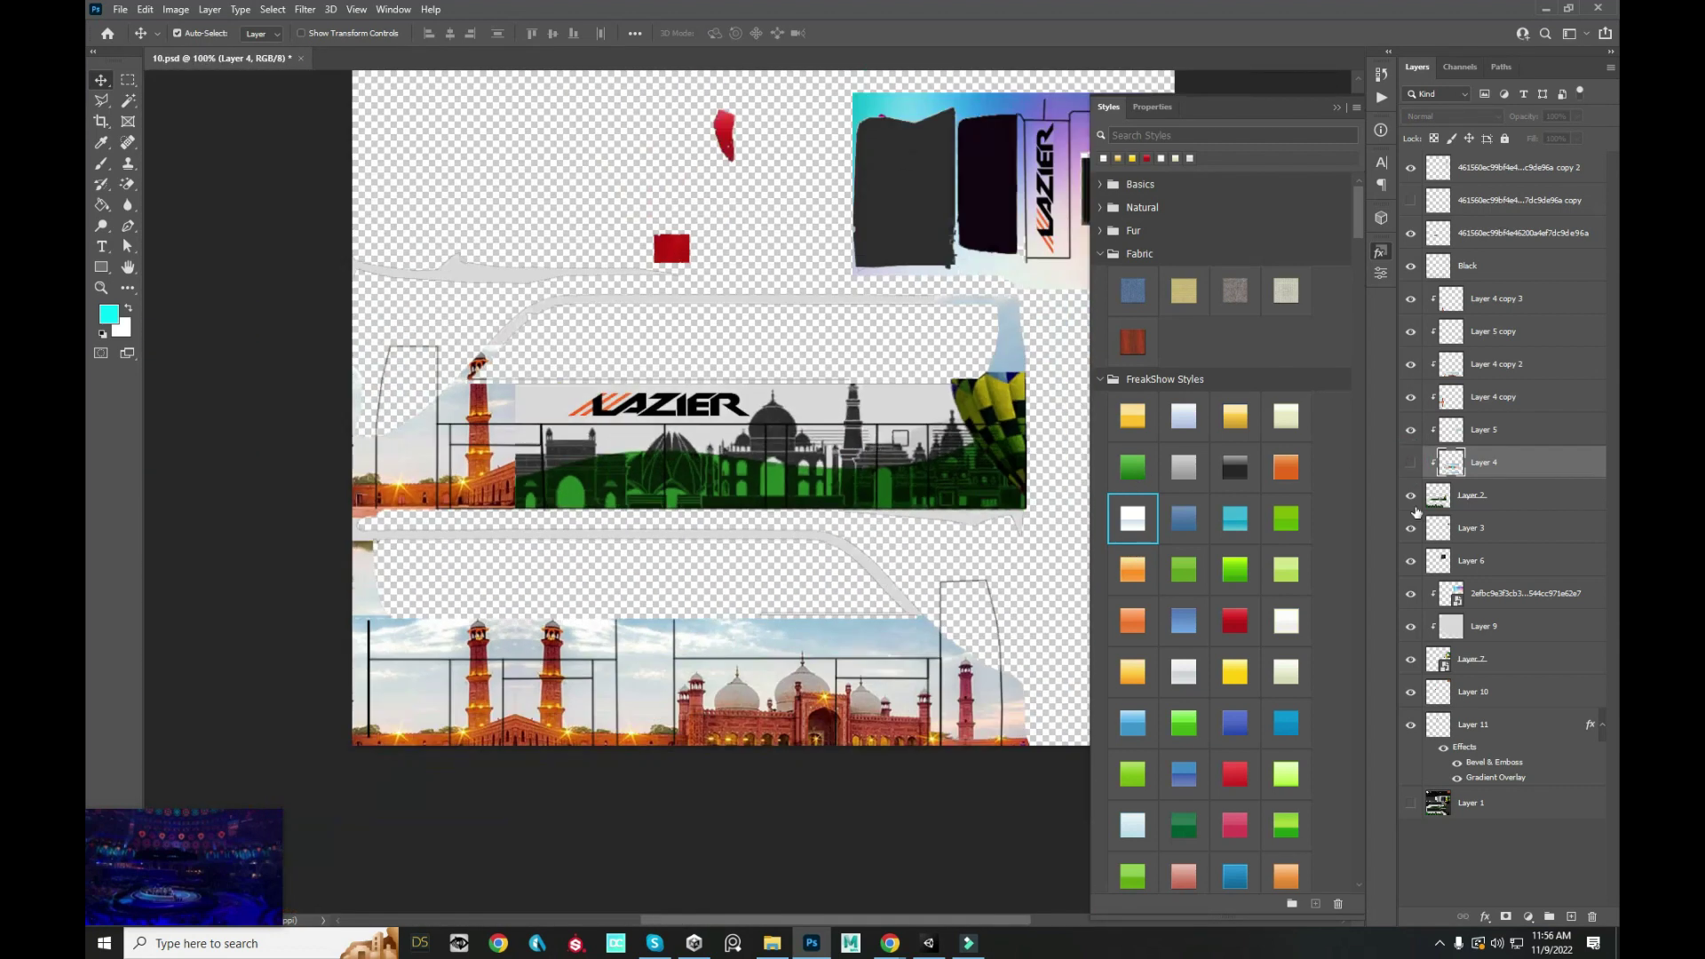
left_click(1411, 463)
- Check the texture on the bus side in Unity, then save the texture
key("alt+Tab")
mouse_move(966, 414)
left_mouse_down()
mouse_move(888, 314)
mouse_move(98, 456)
mouse_move(1594, 495)
left_mouse_up()
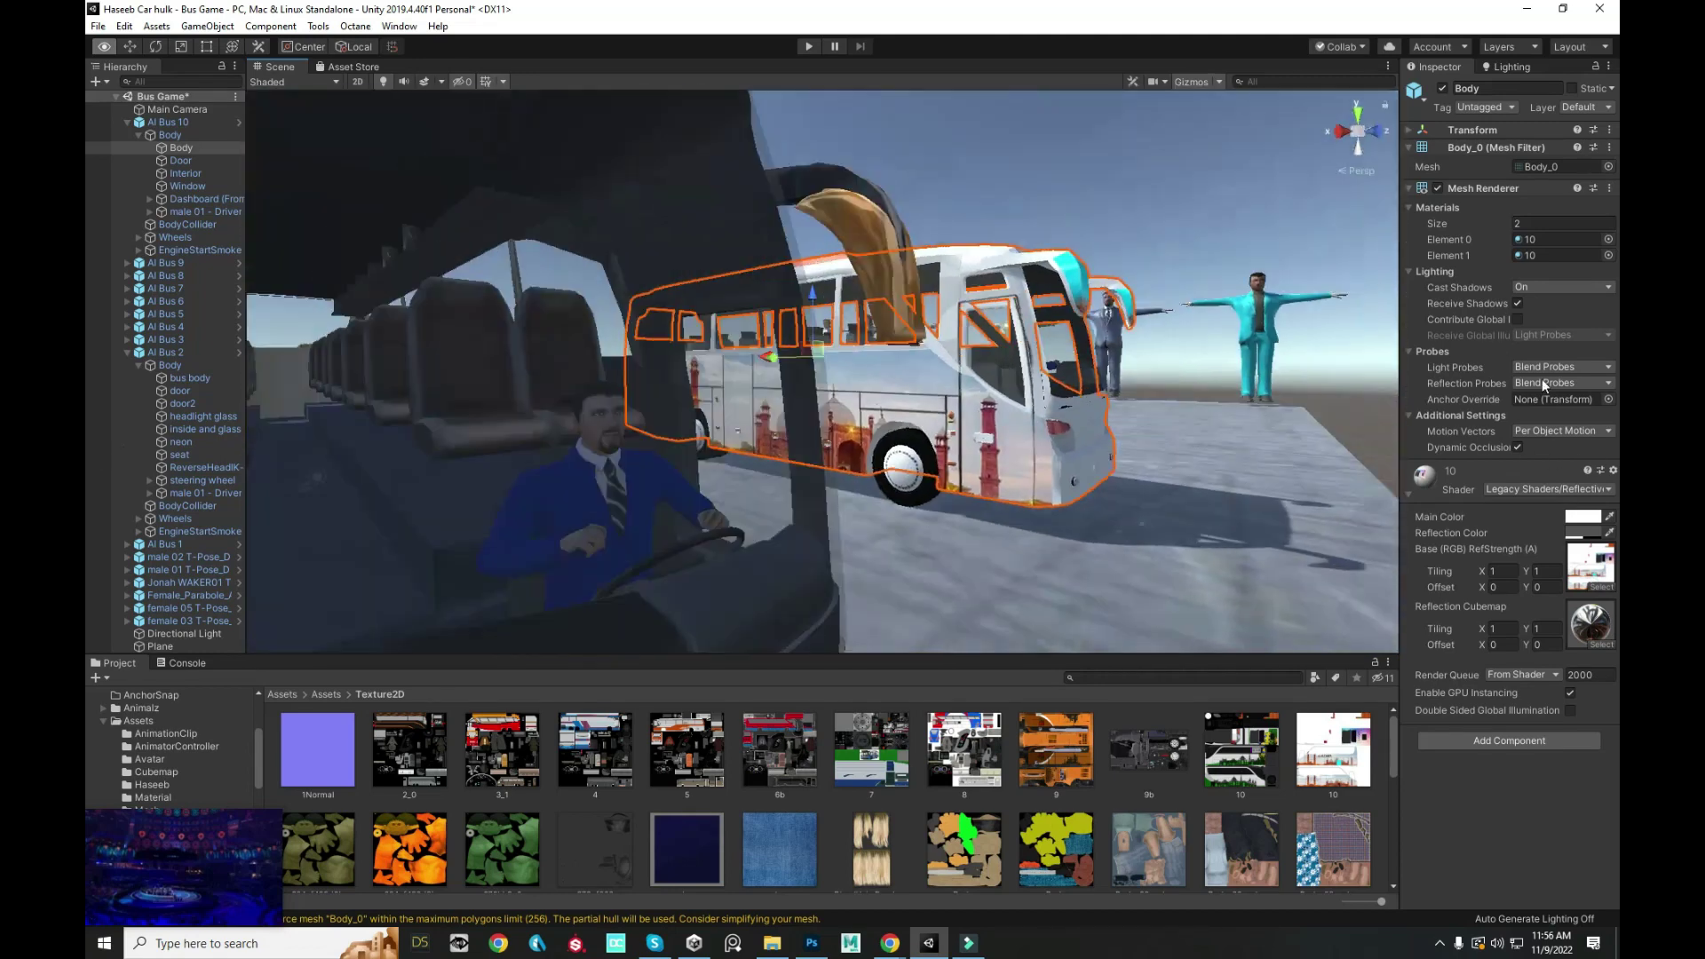
key("alt+Tab")
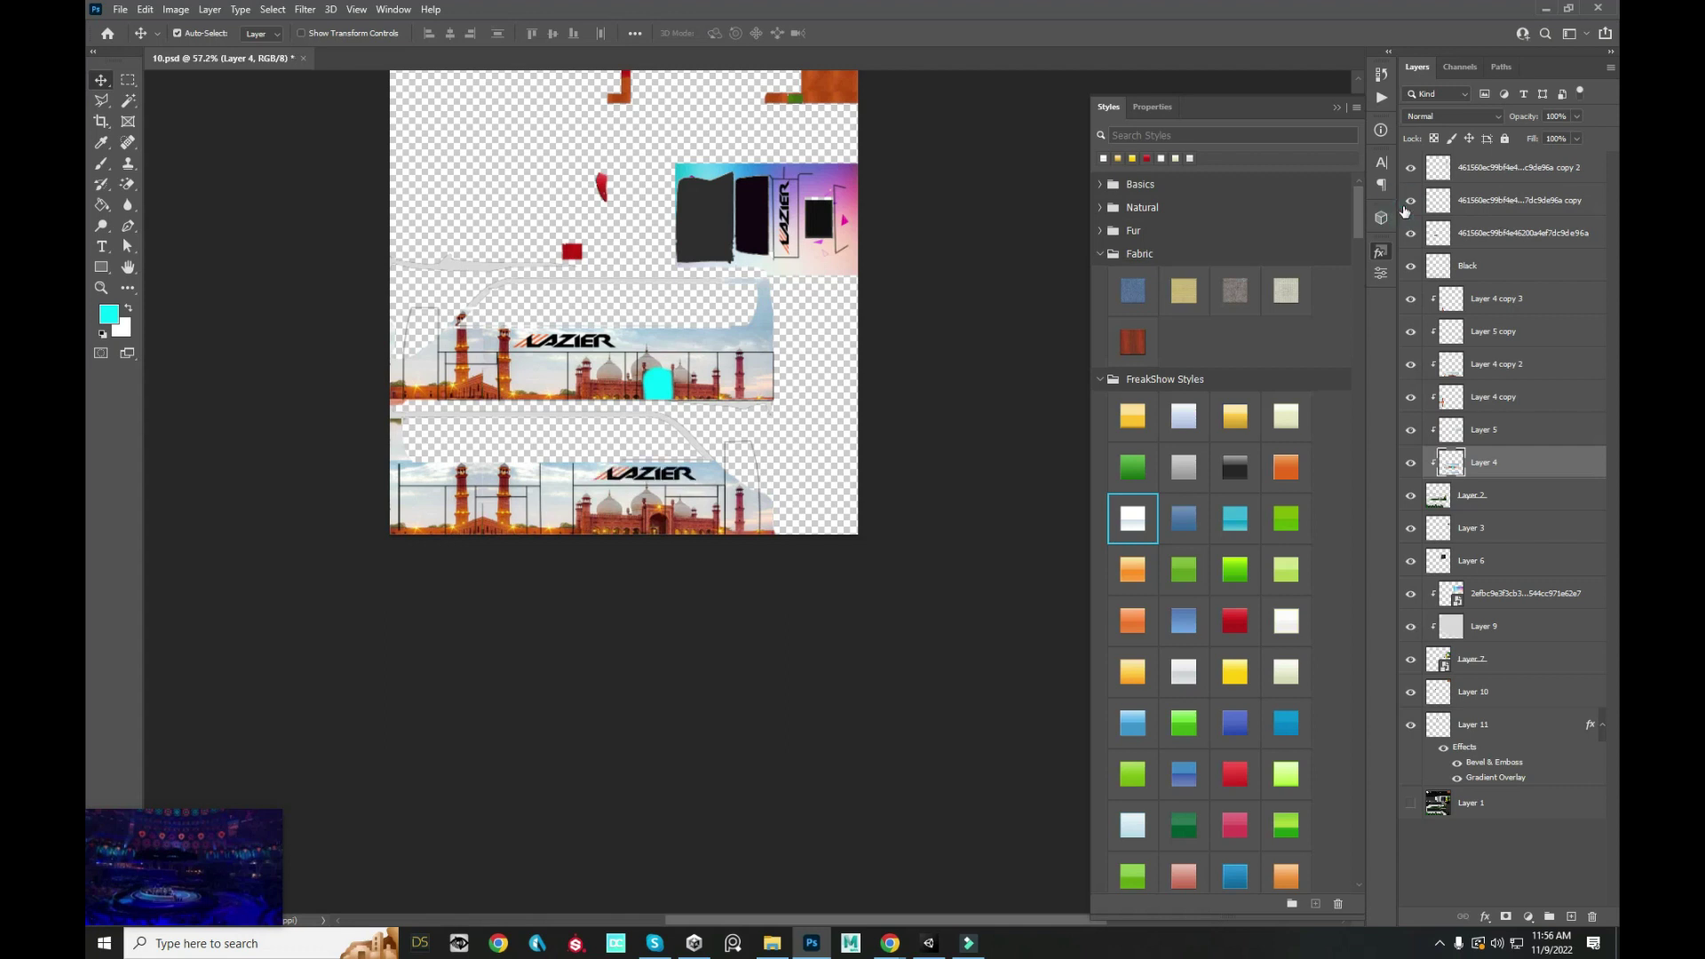
key("ctrl+s")
key("alt+Tab")
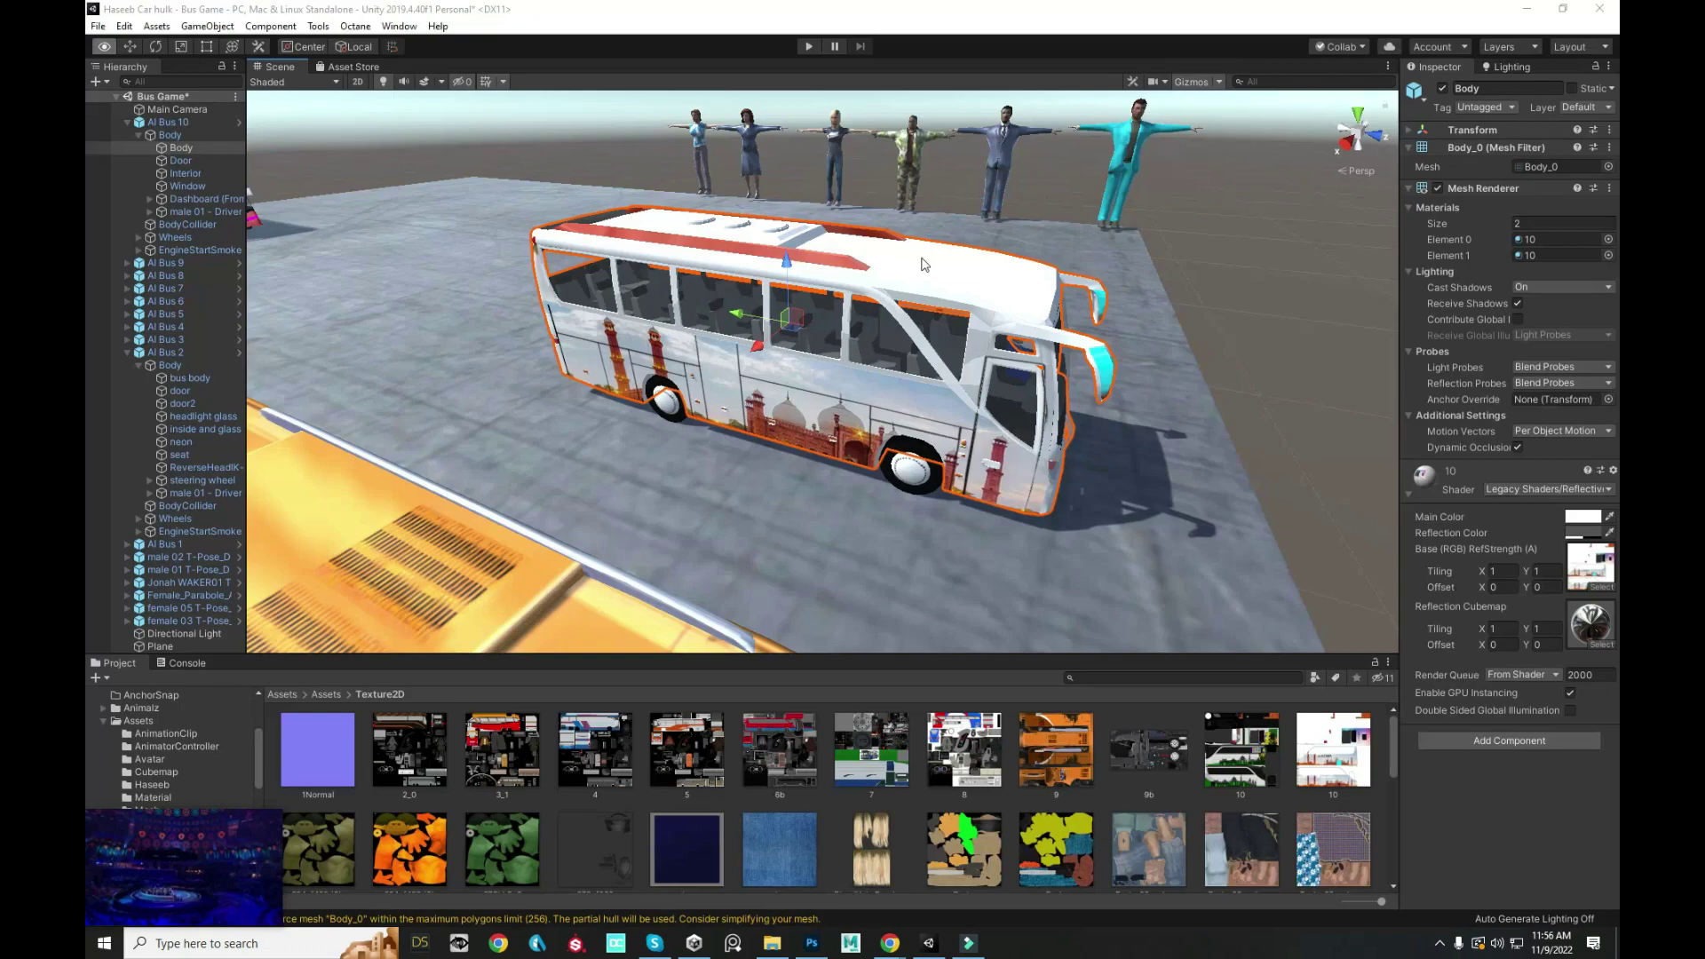
mouse_move(997, 211)
left_mouse_down()
mouse_move(953, 243)
mouse_move(906, 245)
mouse_move(901, 226)
mouse_move(853, 266)
left_mouse_up()
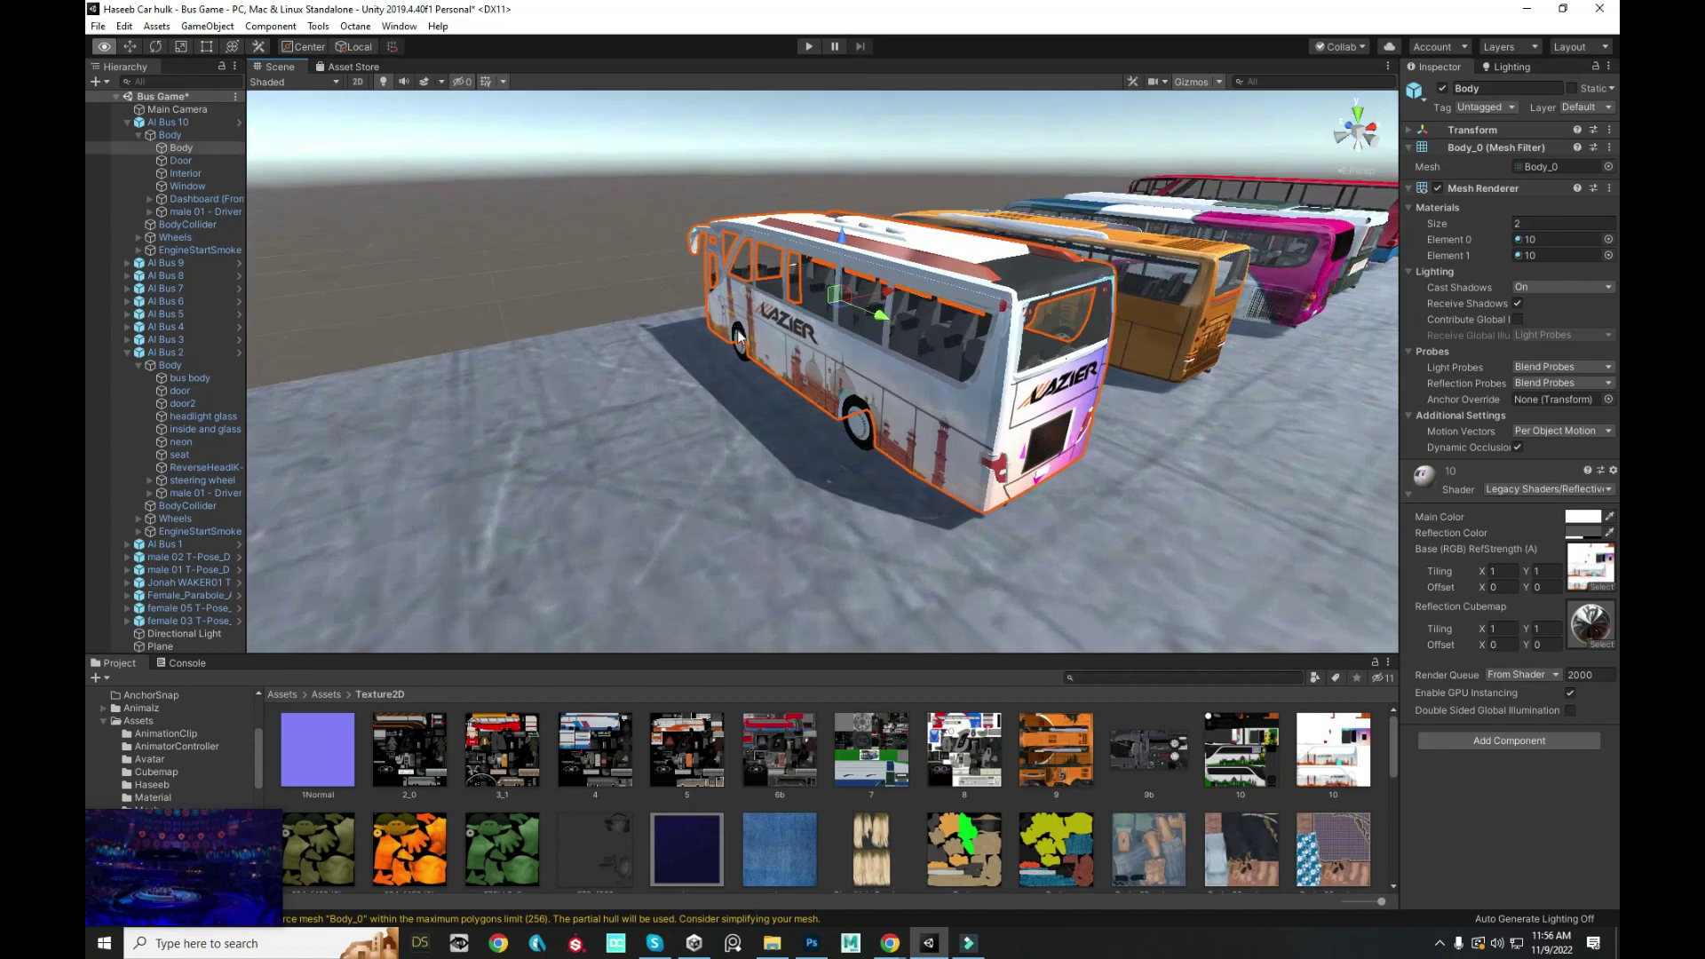
left_click(184, 902)
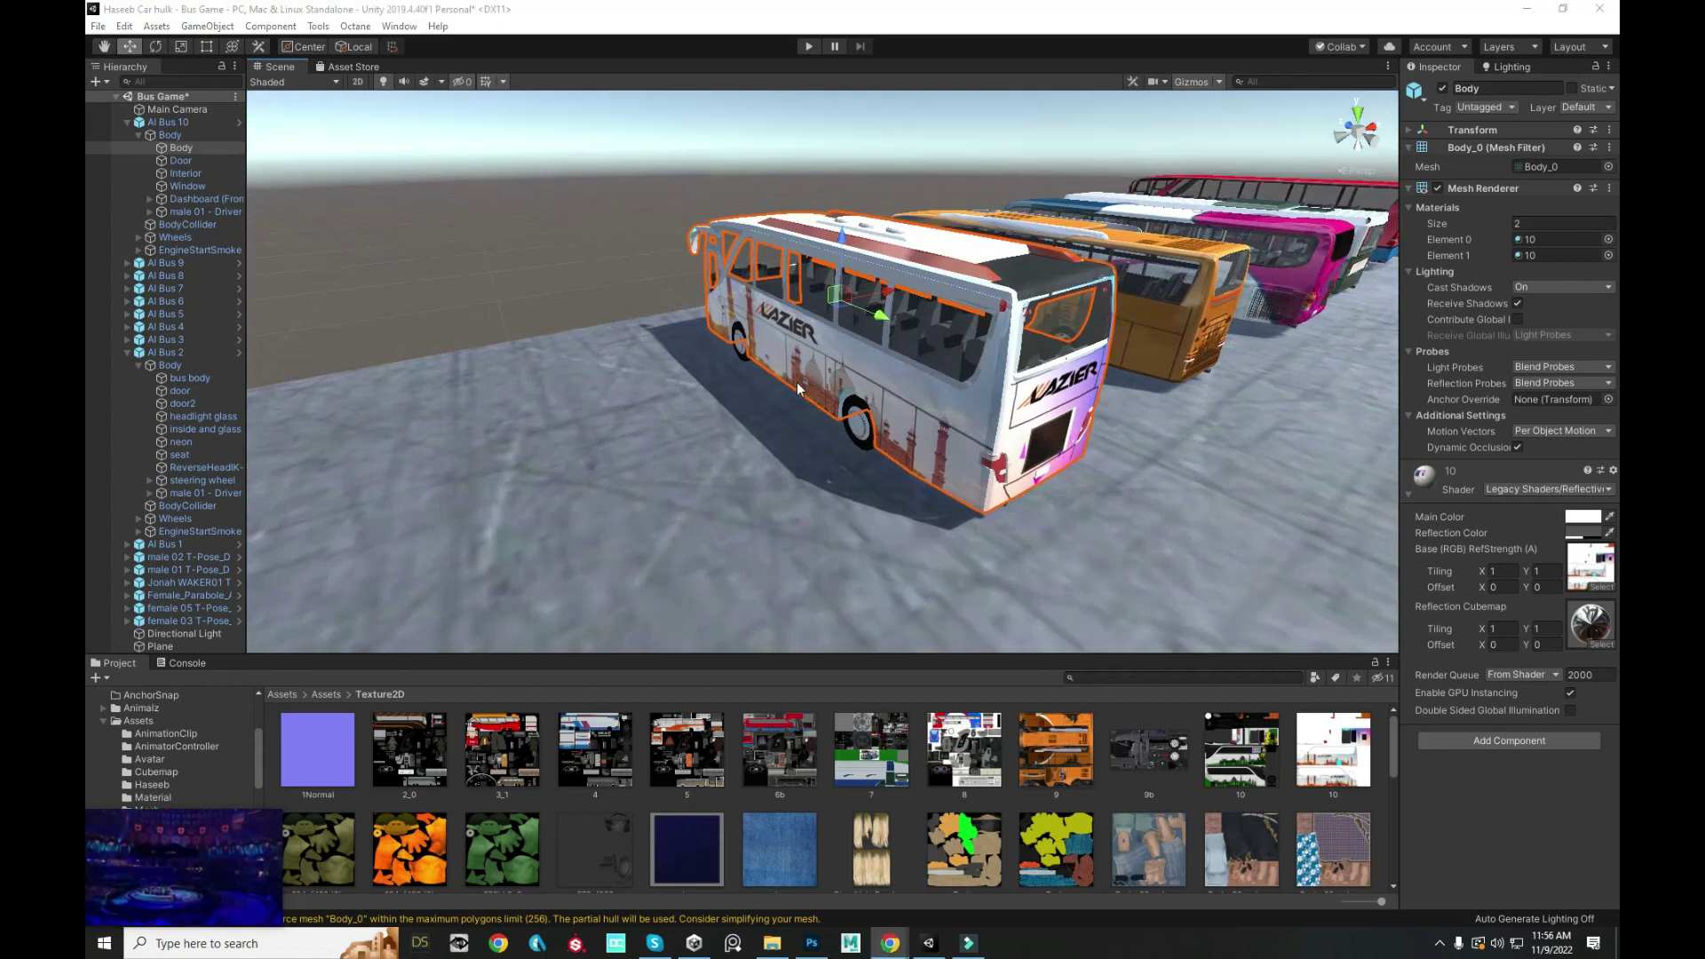
mouse_move(977, 338)
left_mouse_down()
mouse_move(669, 330)
mouse_move(1028, 324)
mouse_move(749, 354)
mouse_move(817, 342)
left_mouse_up()
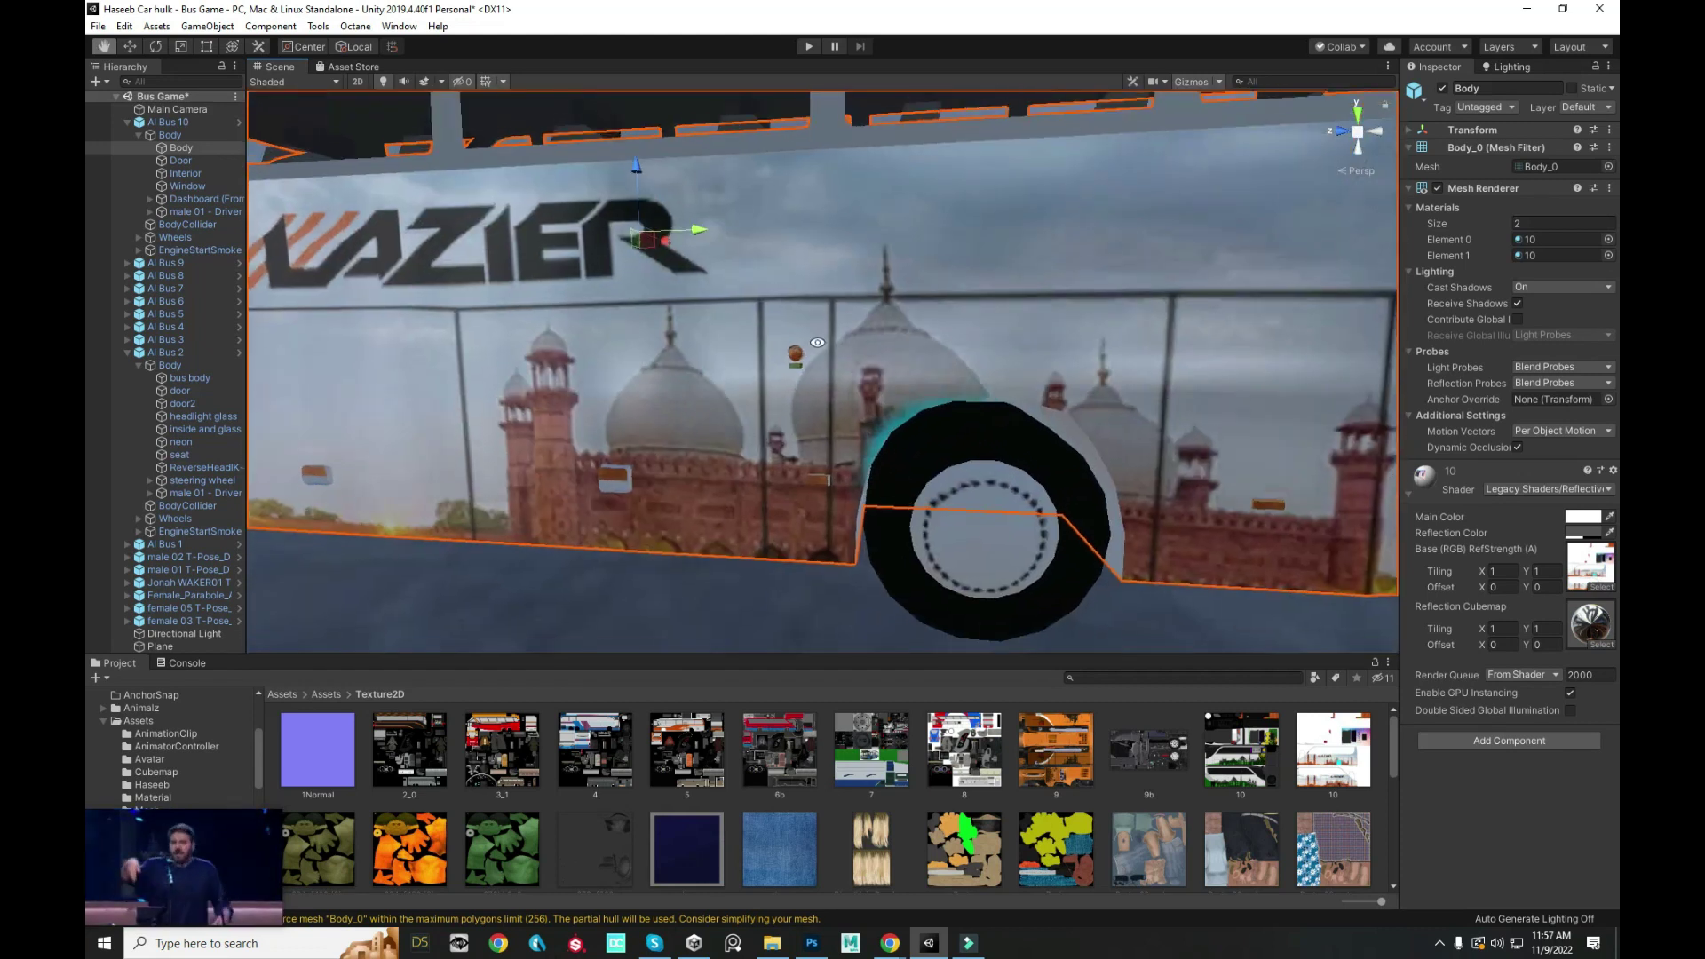
scroll(817, 342, "down", 3)
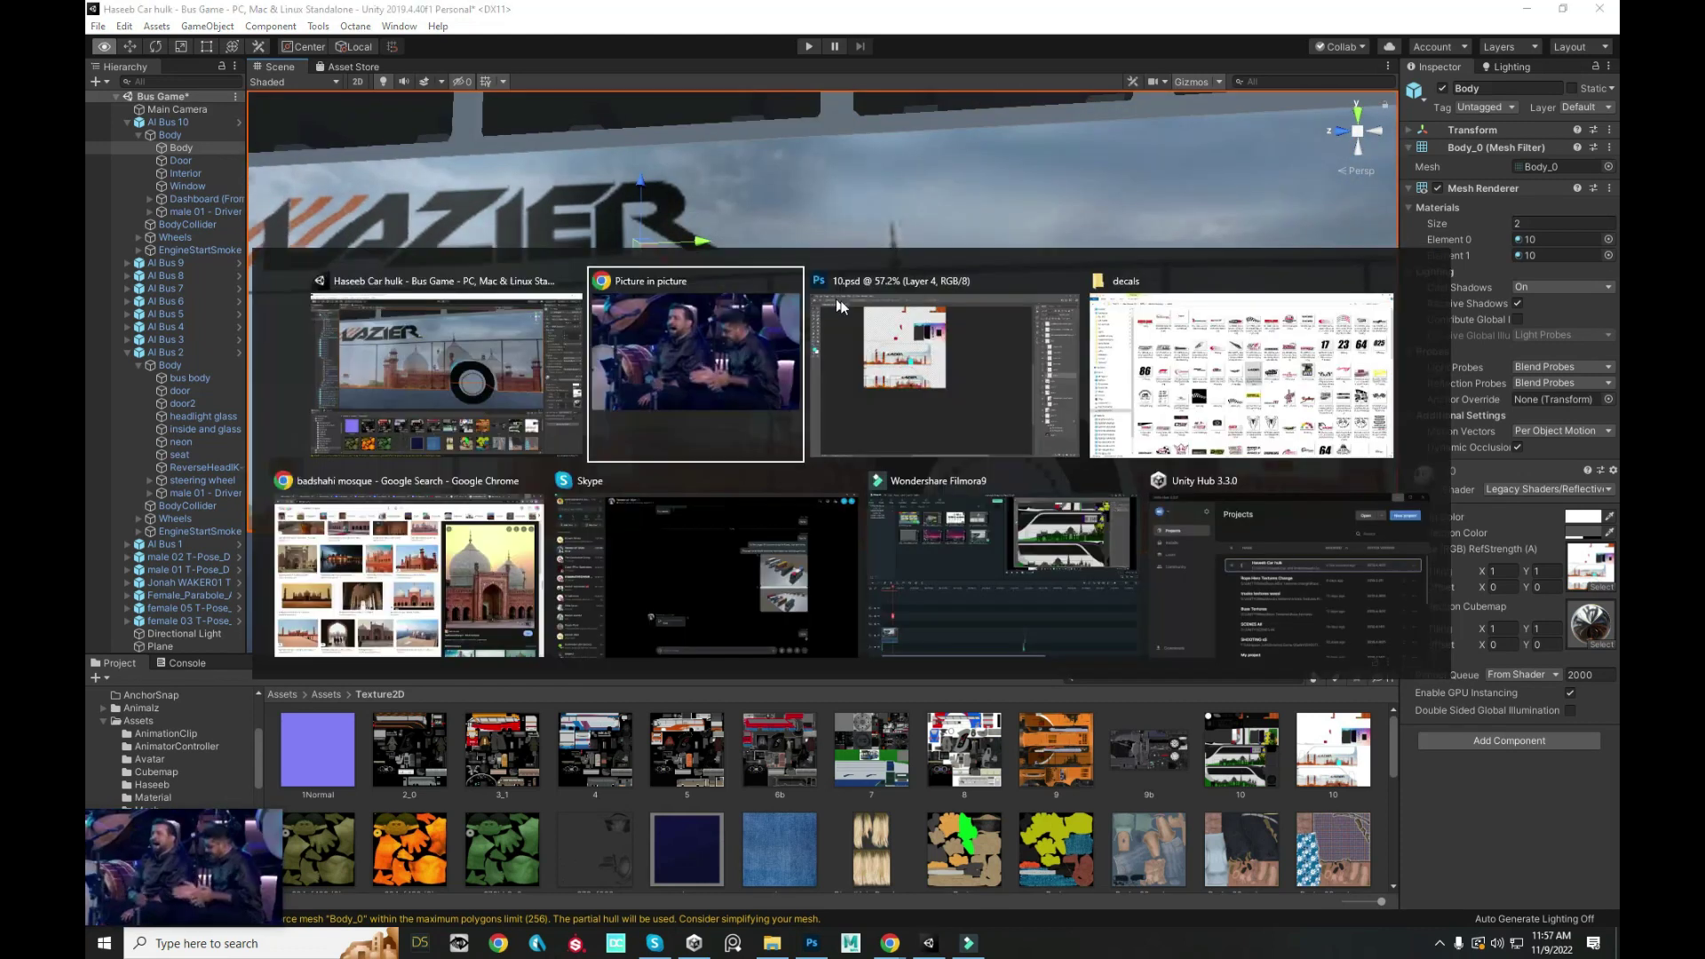
key("alt+Tab")
- Back in Photoshop, zoom in on the mosque gate and add empty Layer 12 above Layer 4
left_click(904, 323)
scroll(640, 320, "up", 10)
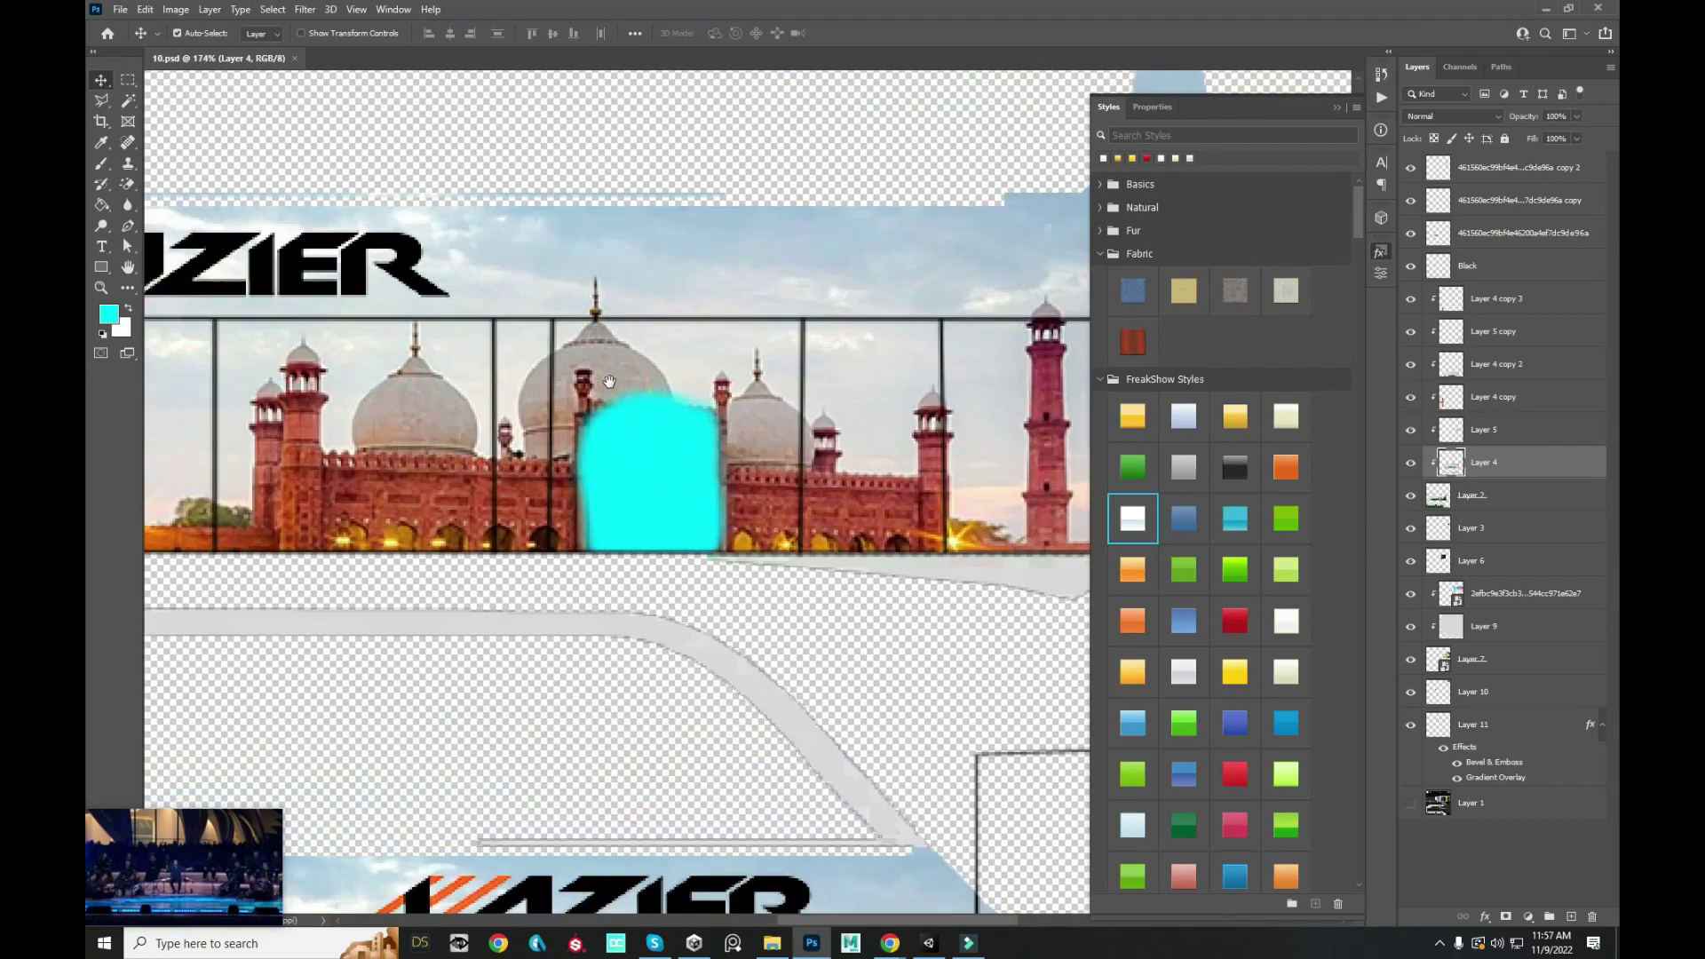
scroll(640, 320, "down", 1)
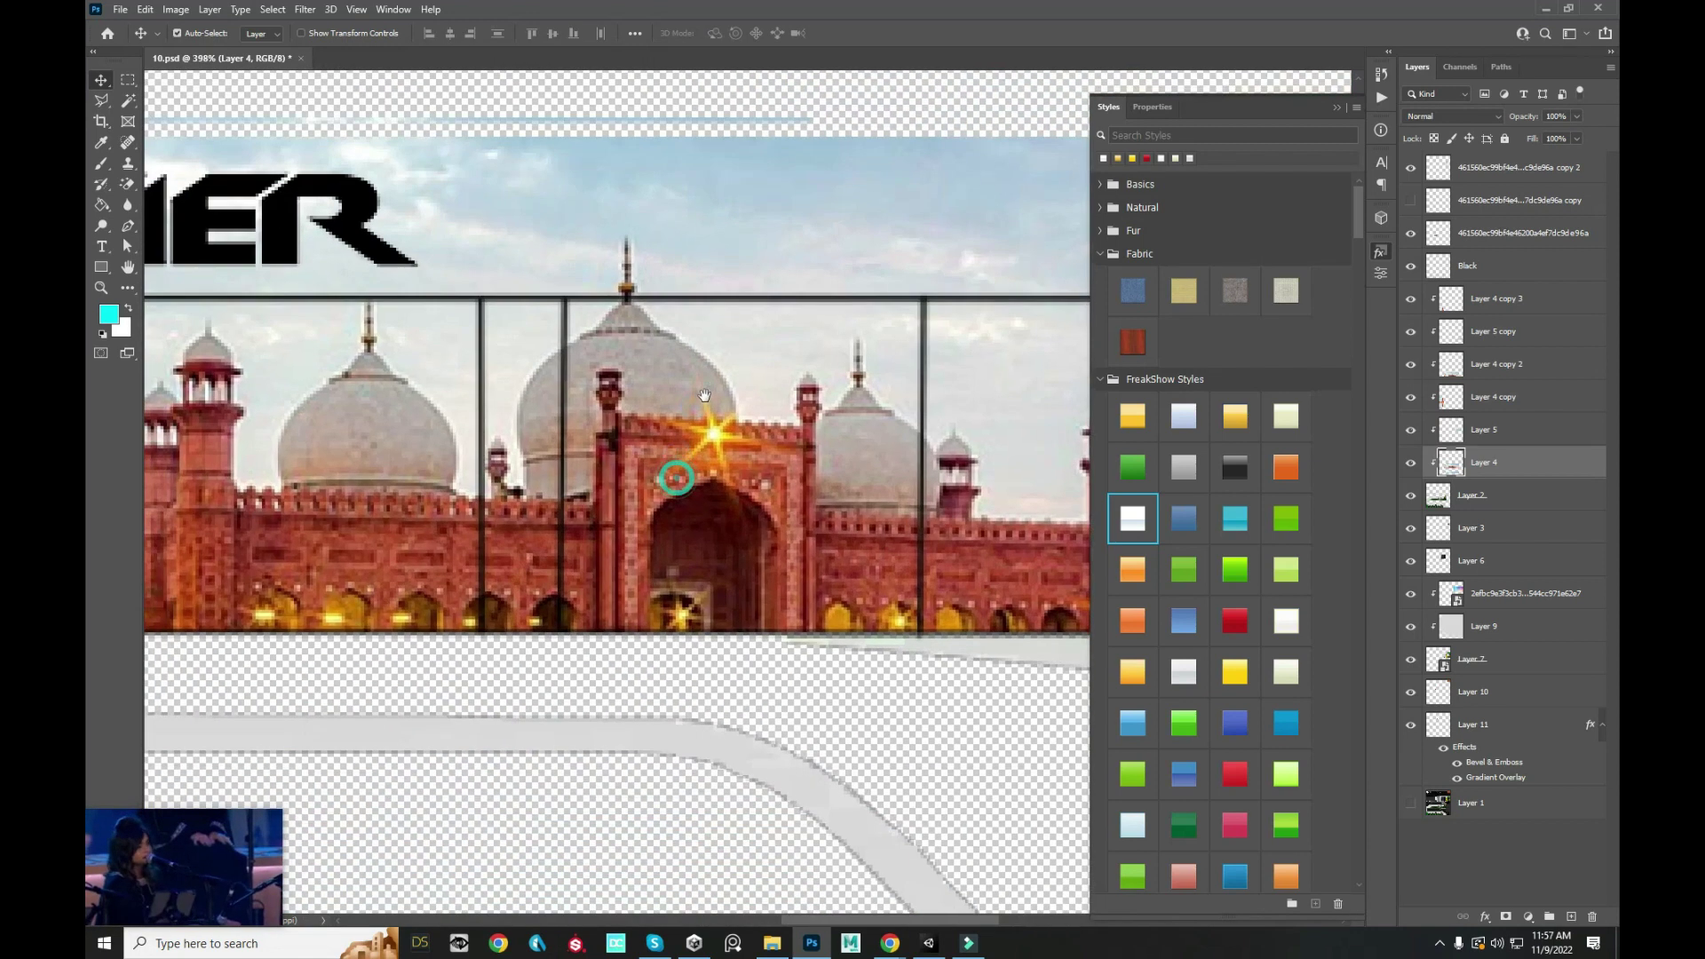
scroll(720, 467, "up", 2)
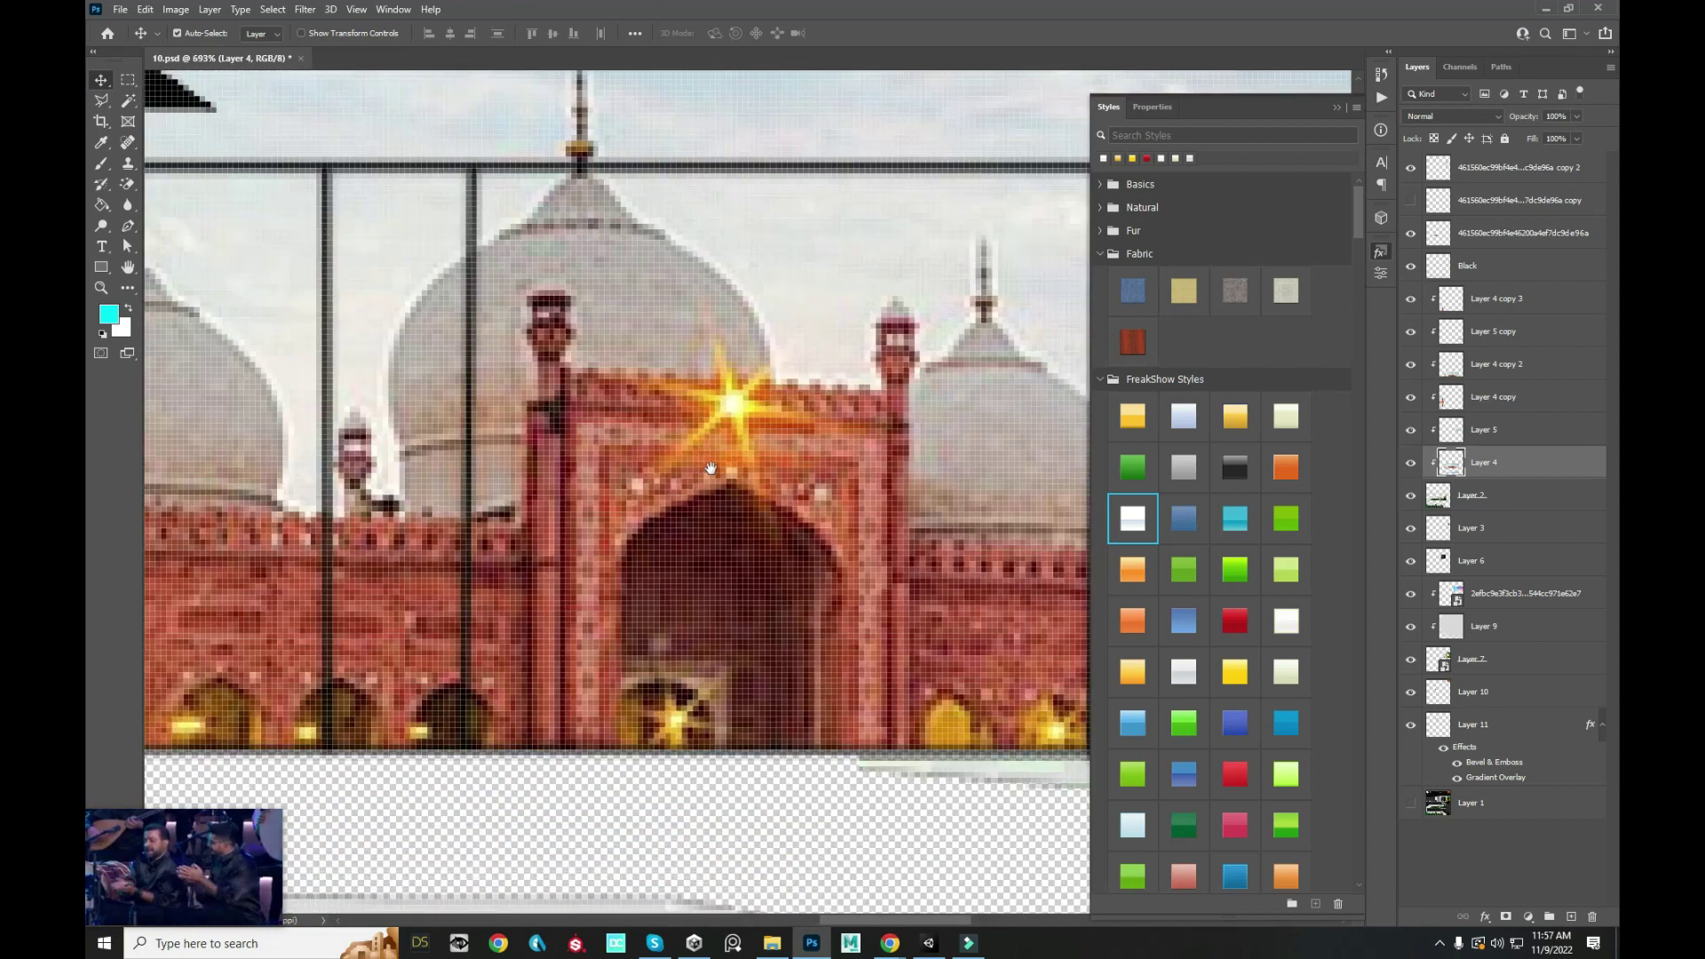
scroll(722, 469, "up", 1)
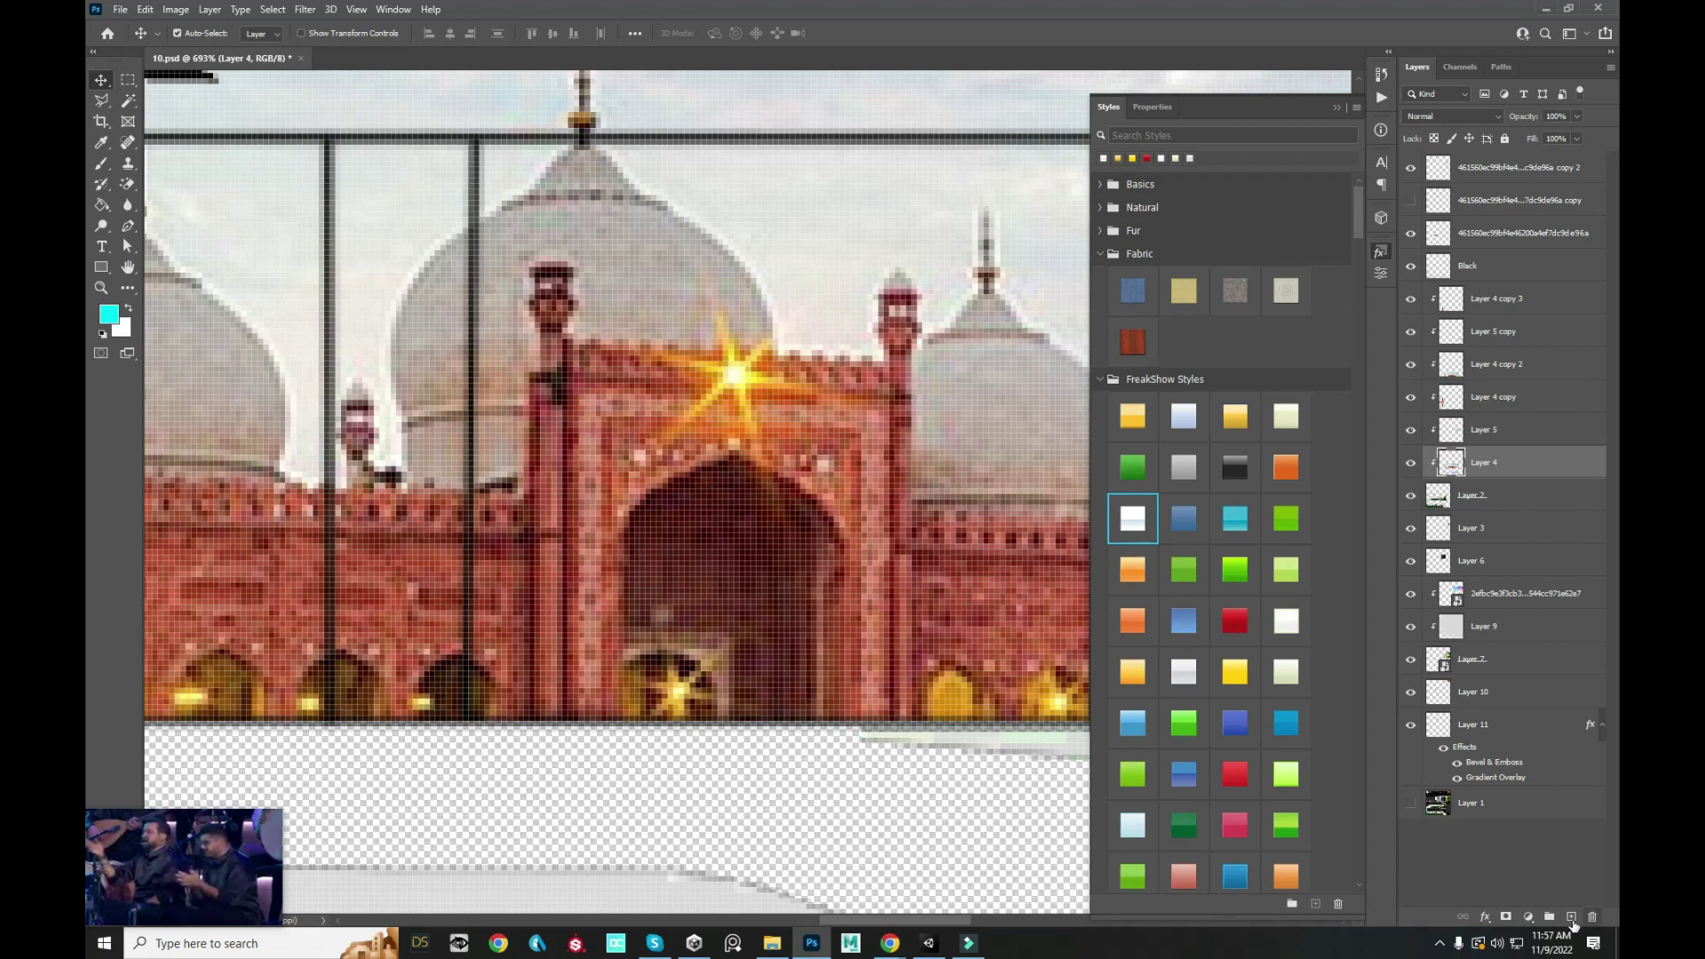
left_click(1570, 916)
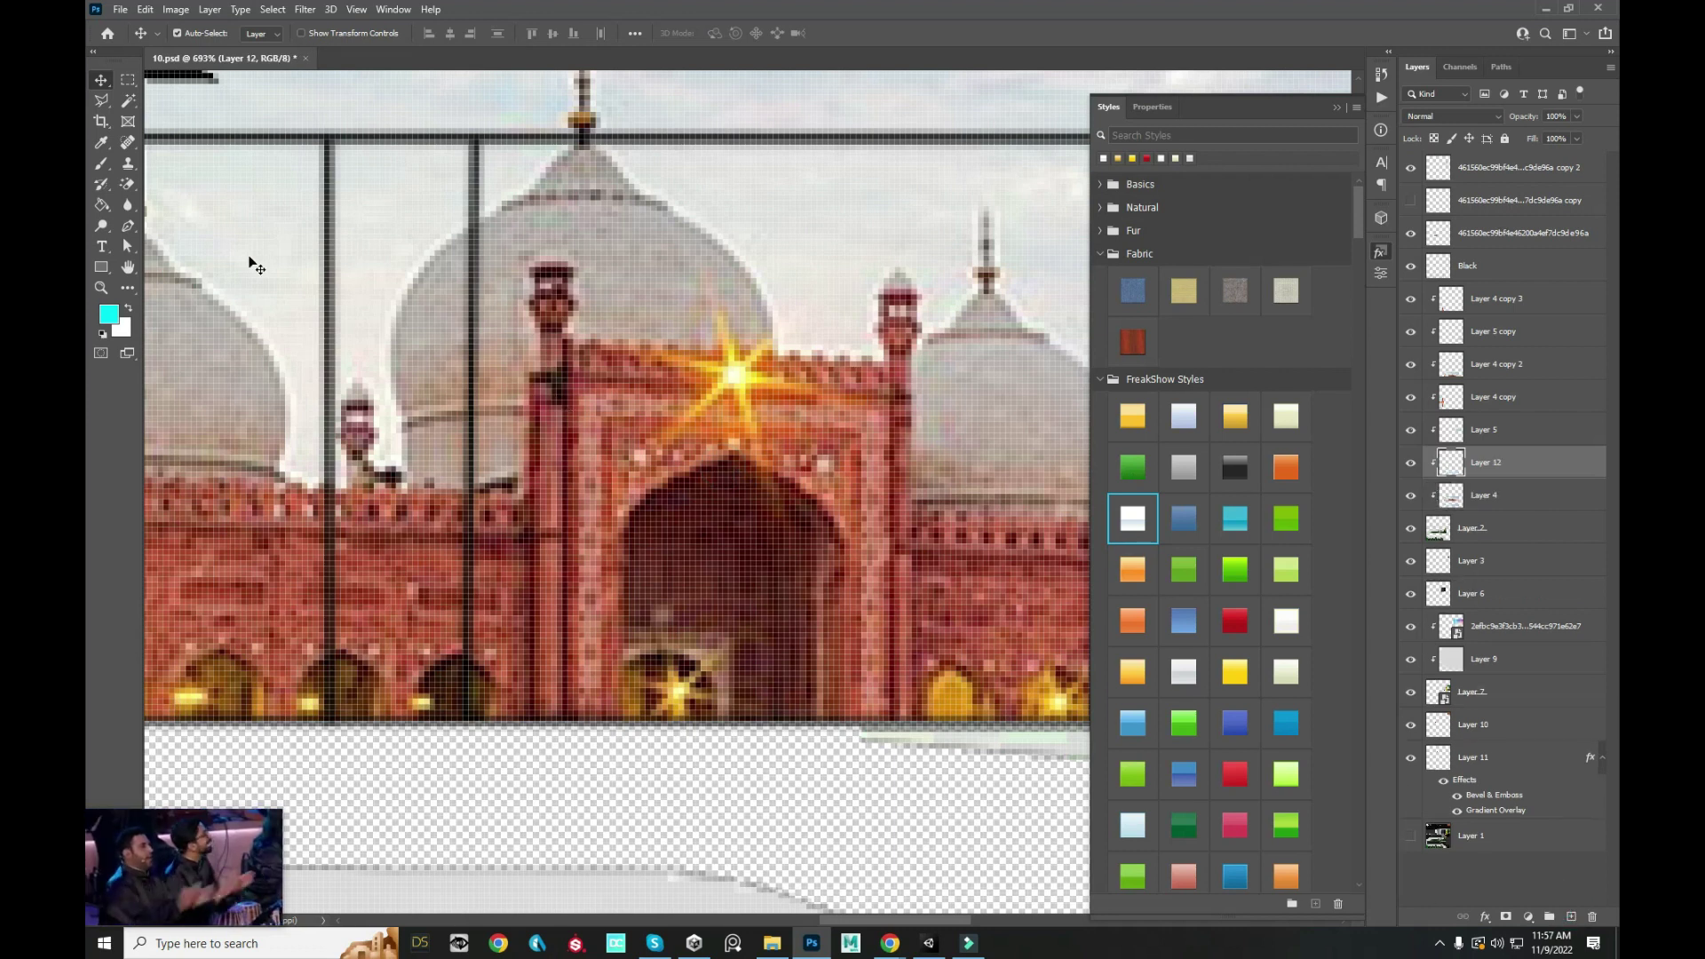
- Draw a cyan rectangle over the central arch and check the bus front in Unity
left_click(102, 266)
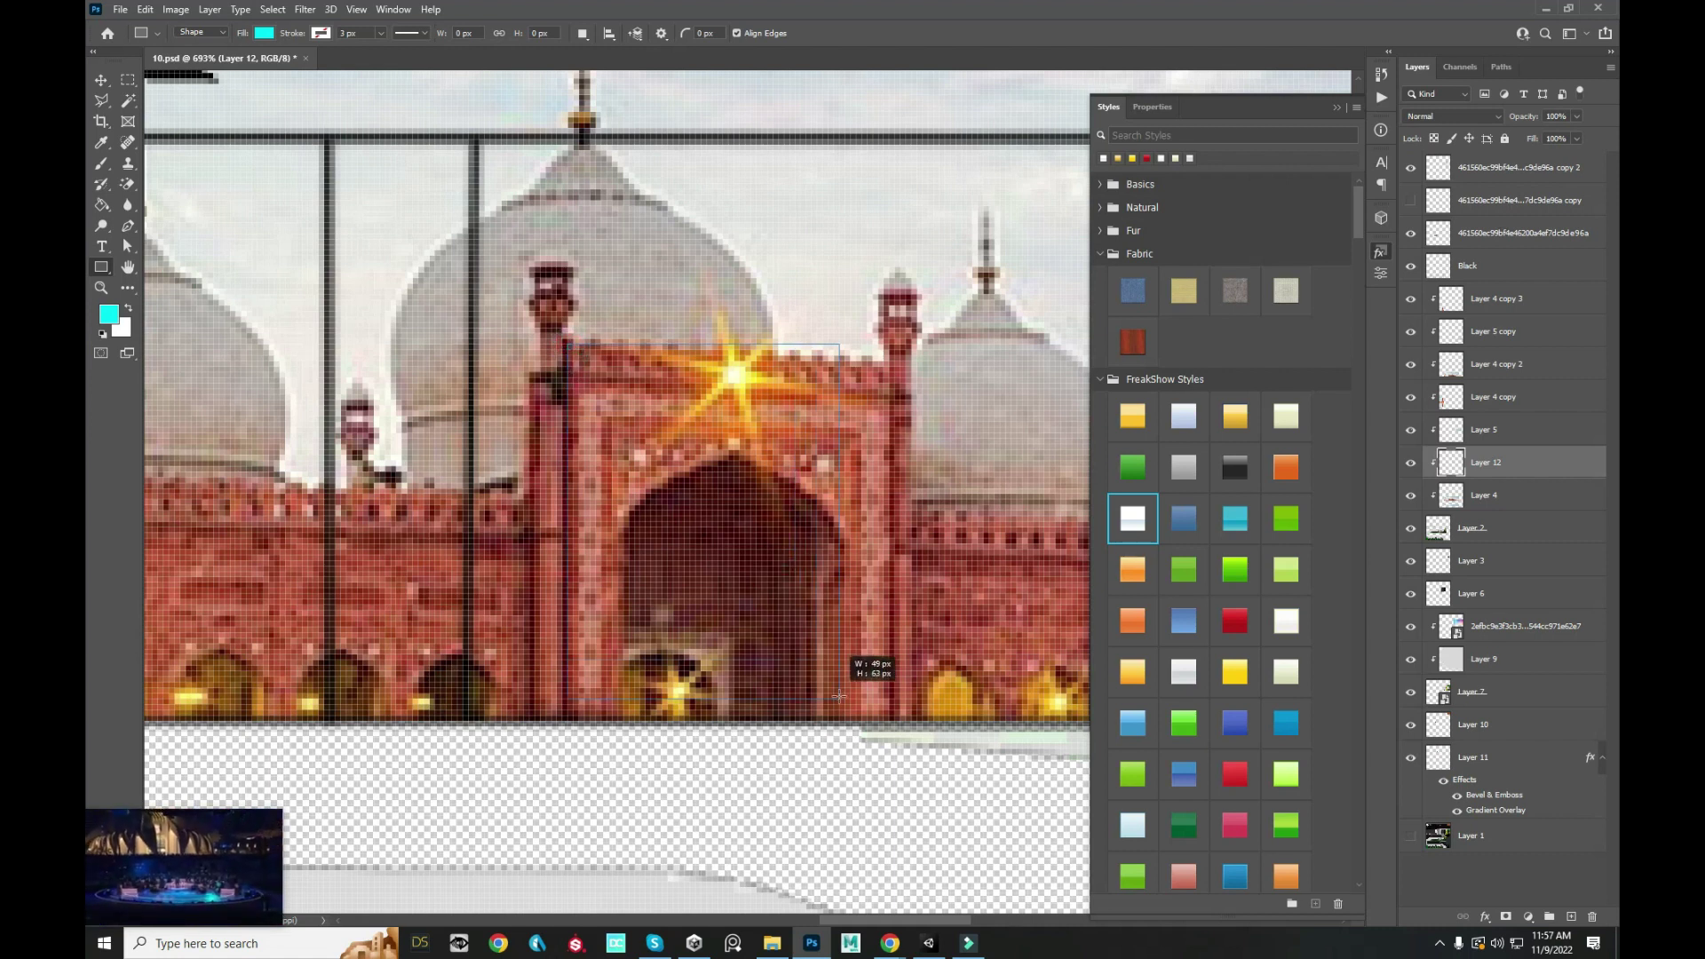
left_click_drag(881, 737, 887, 719)
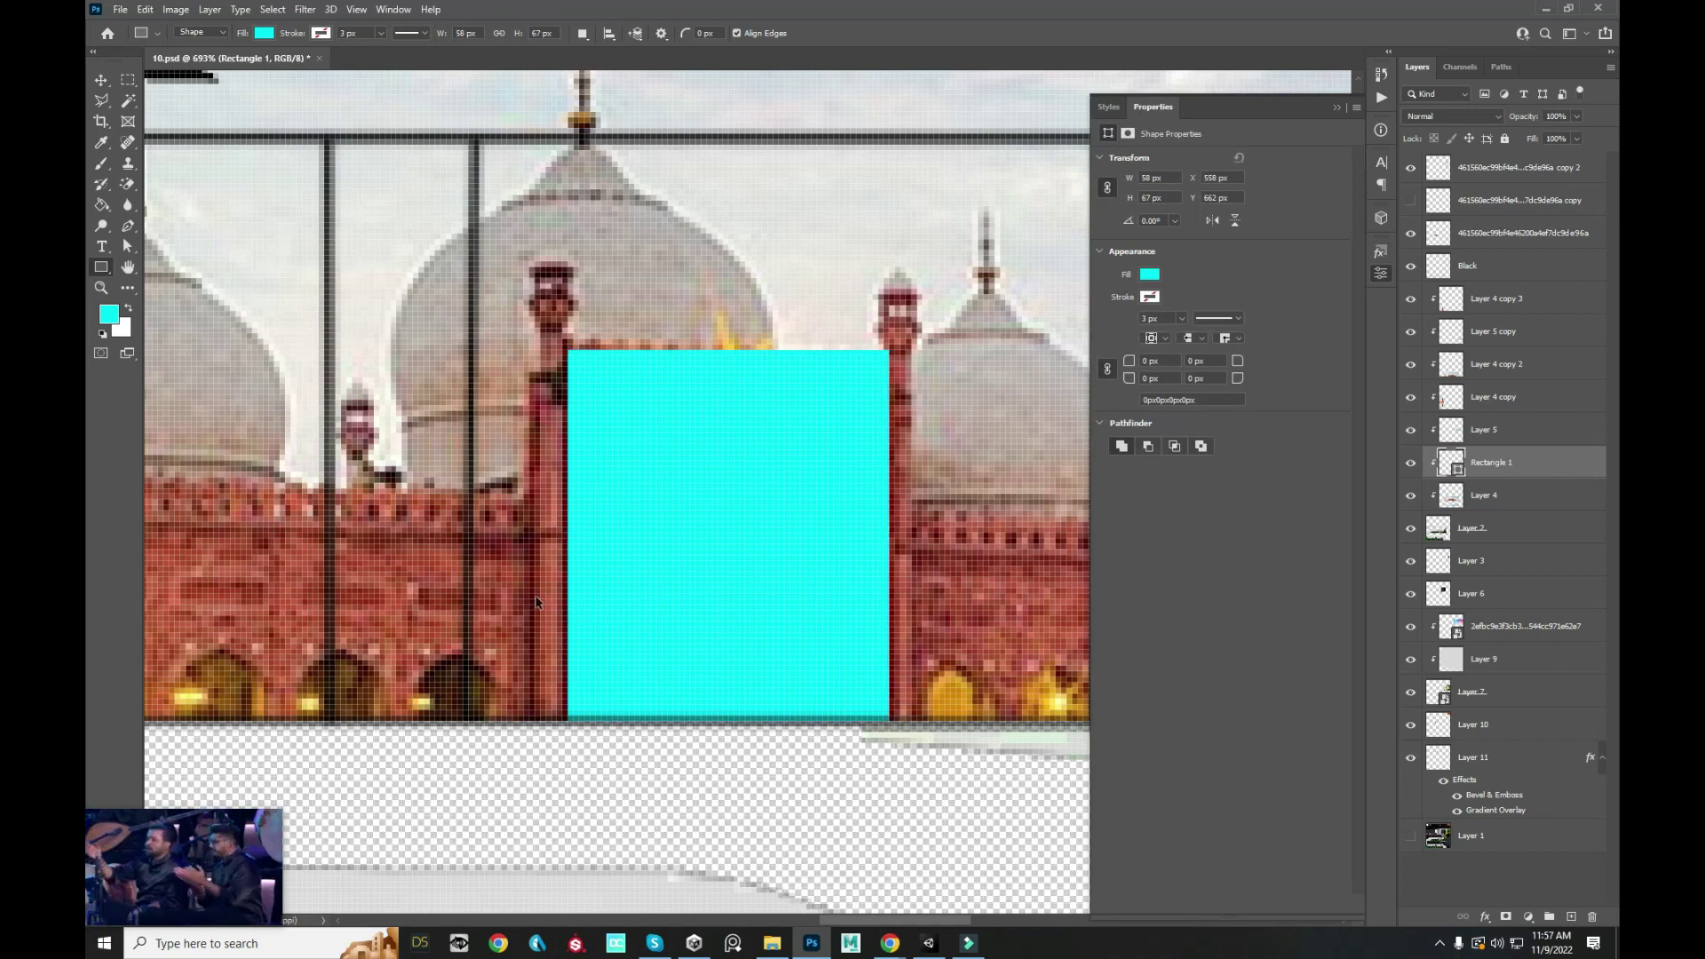
key("alt+Tab")
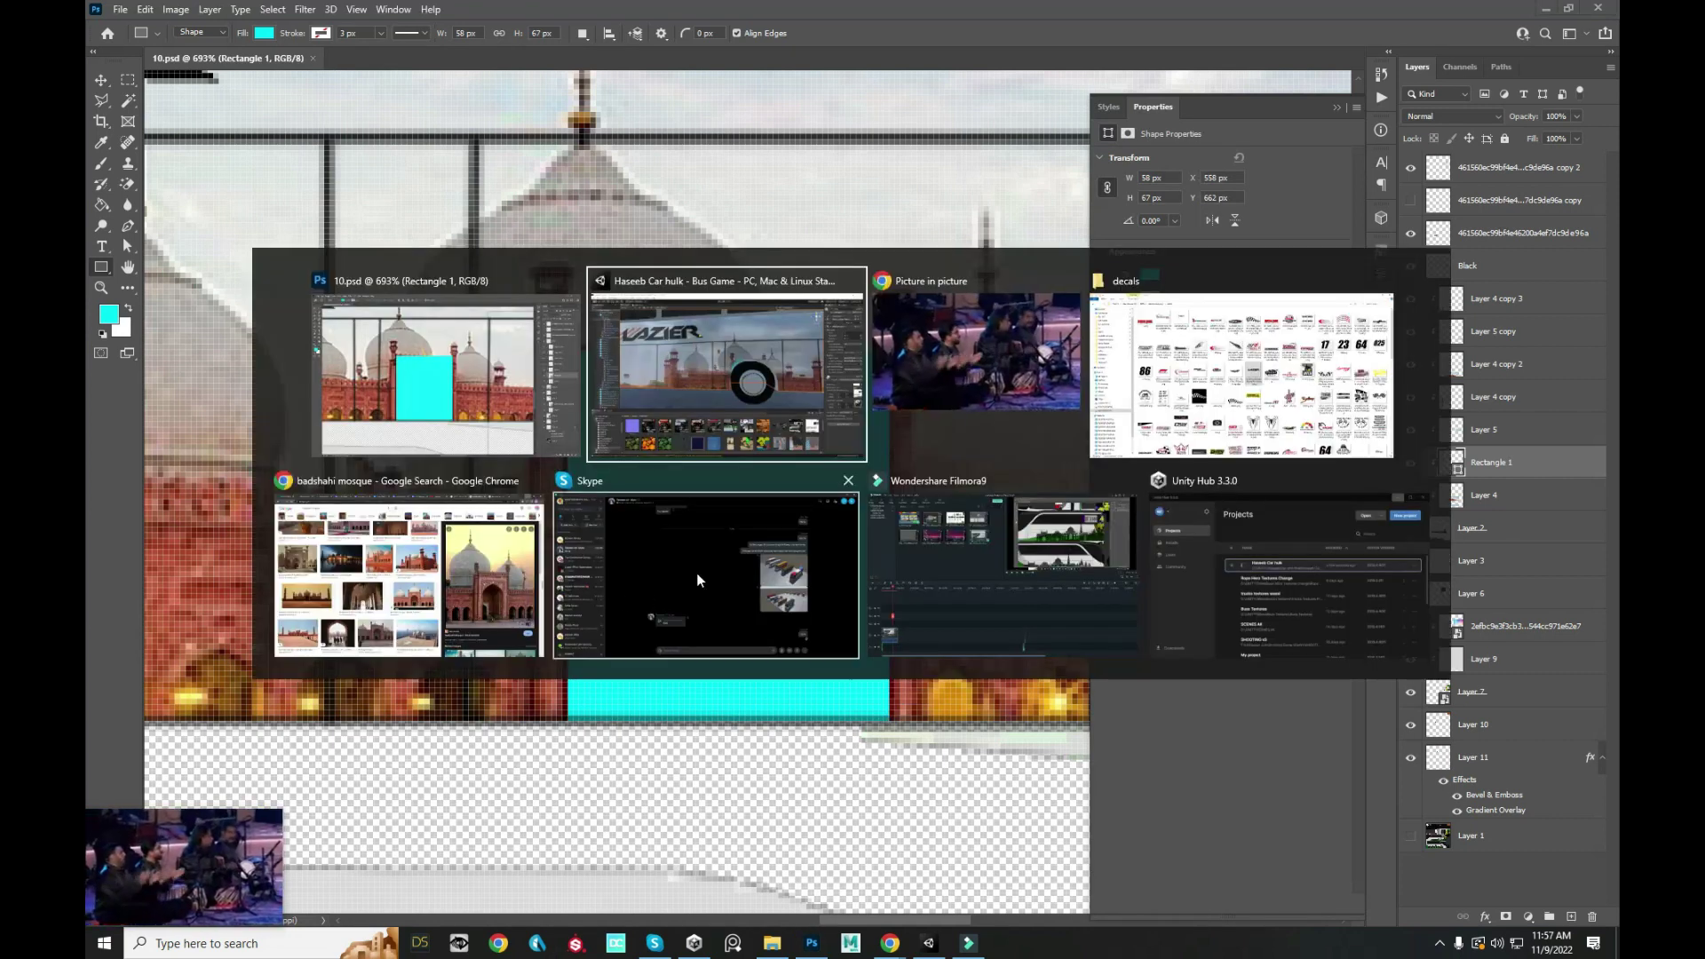
key("f")
left_click_drag(967, 416, 692, 385)
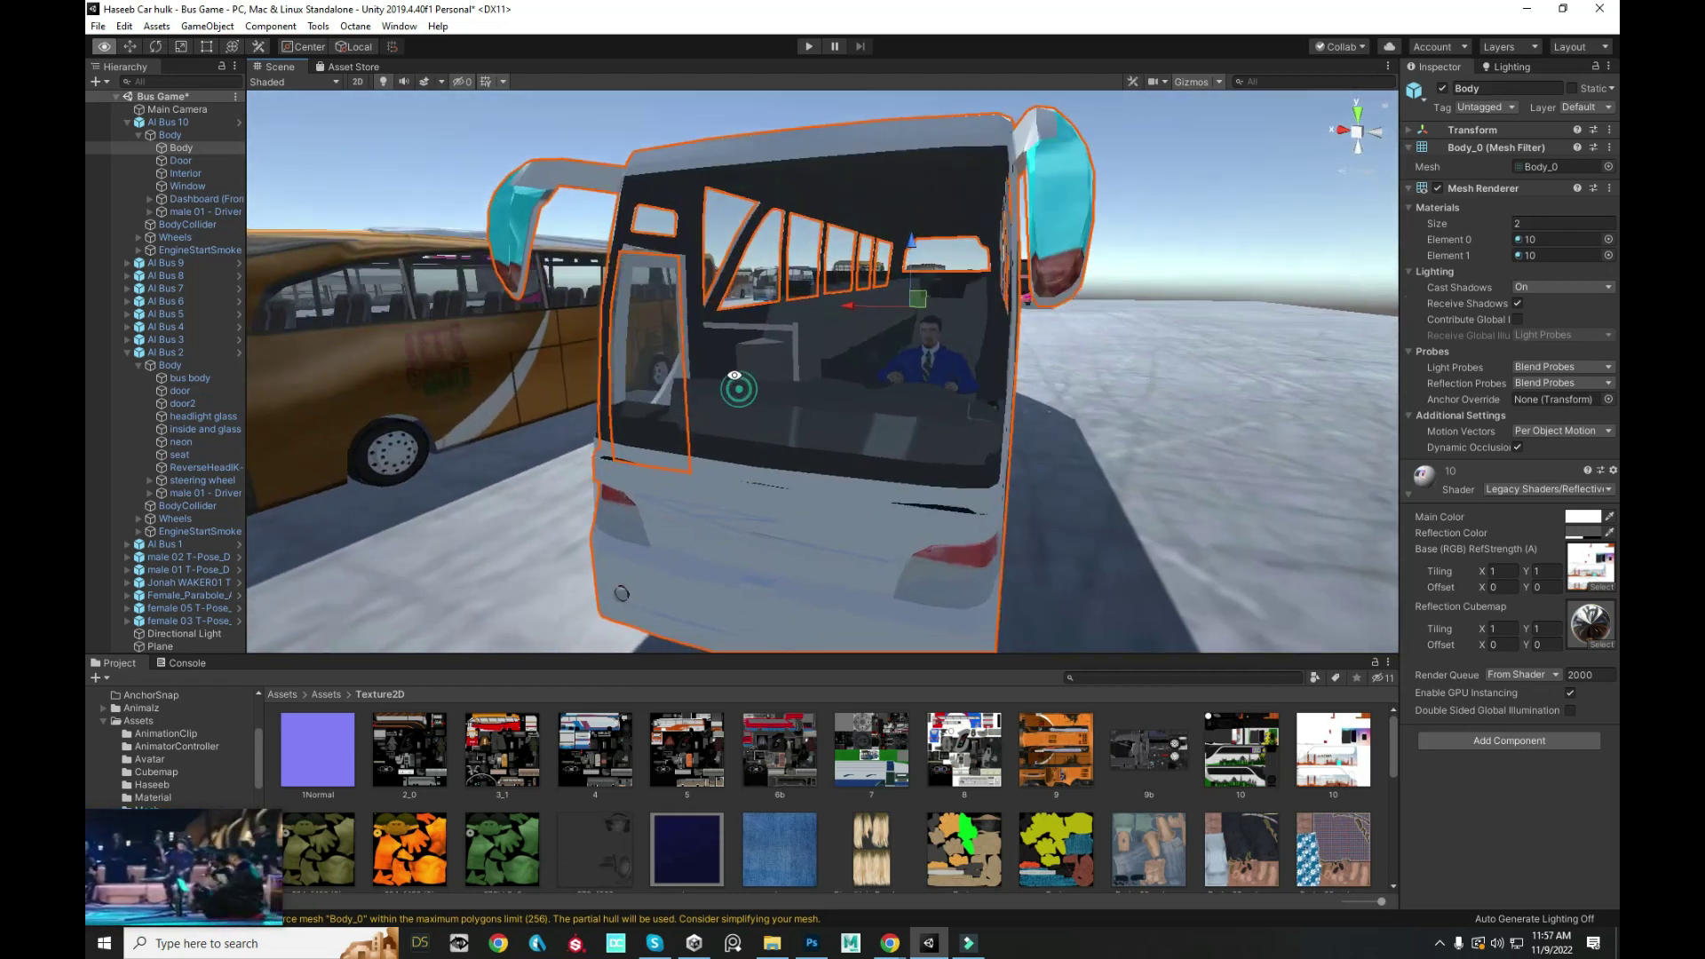
key("alt+Tab")
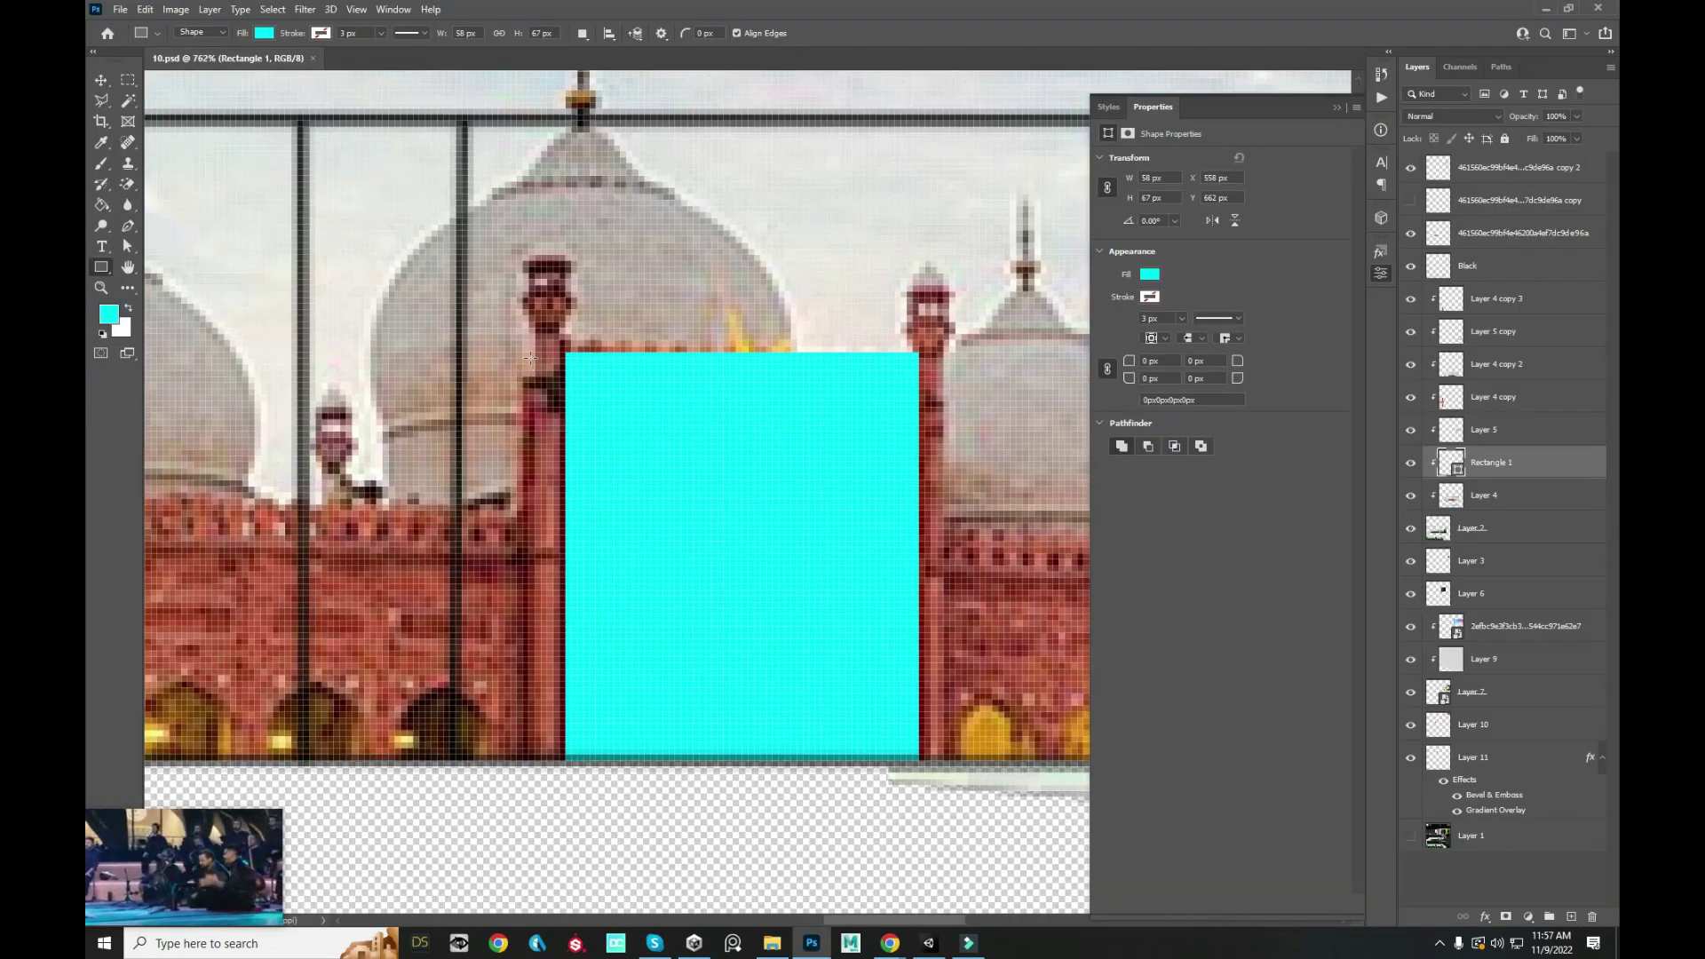
- Add two more cyan rectangles, one extending left and one along the right edge, checking the door in Unity
left_click_drag(643, 592, 687, 761)
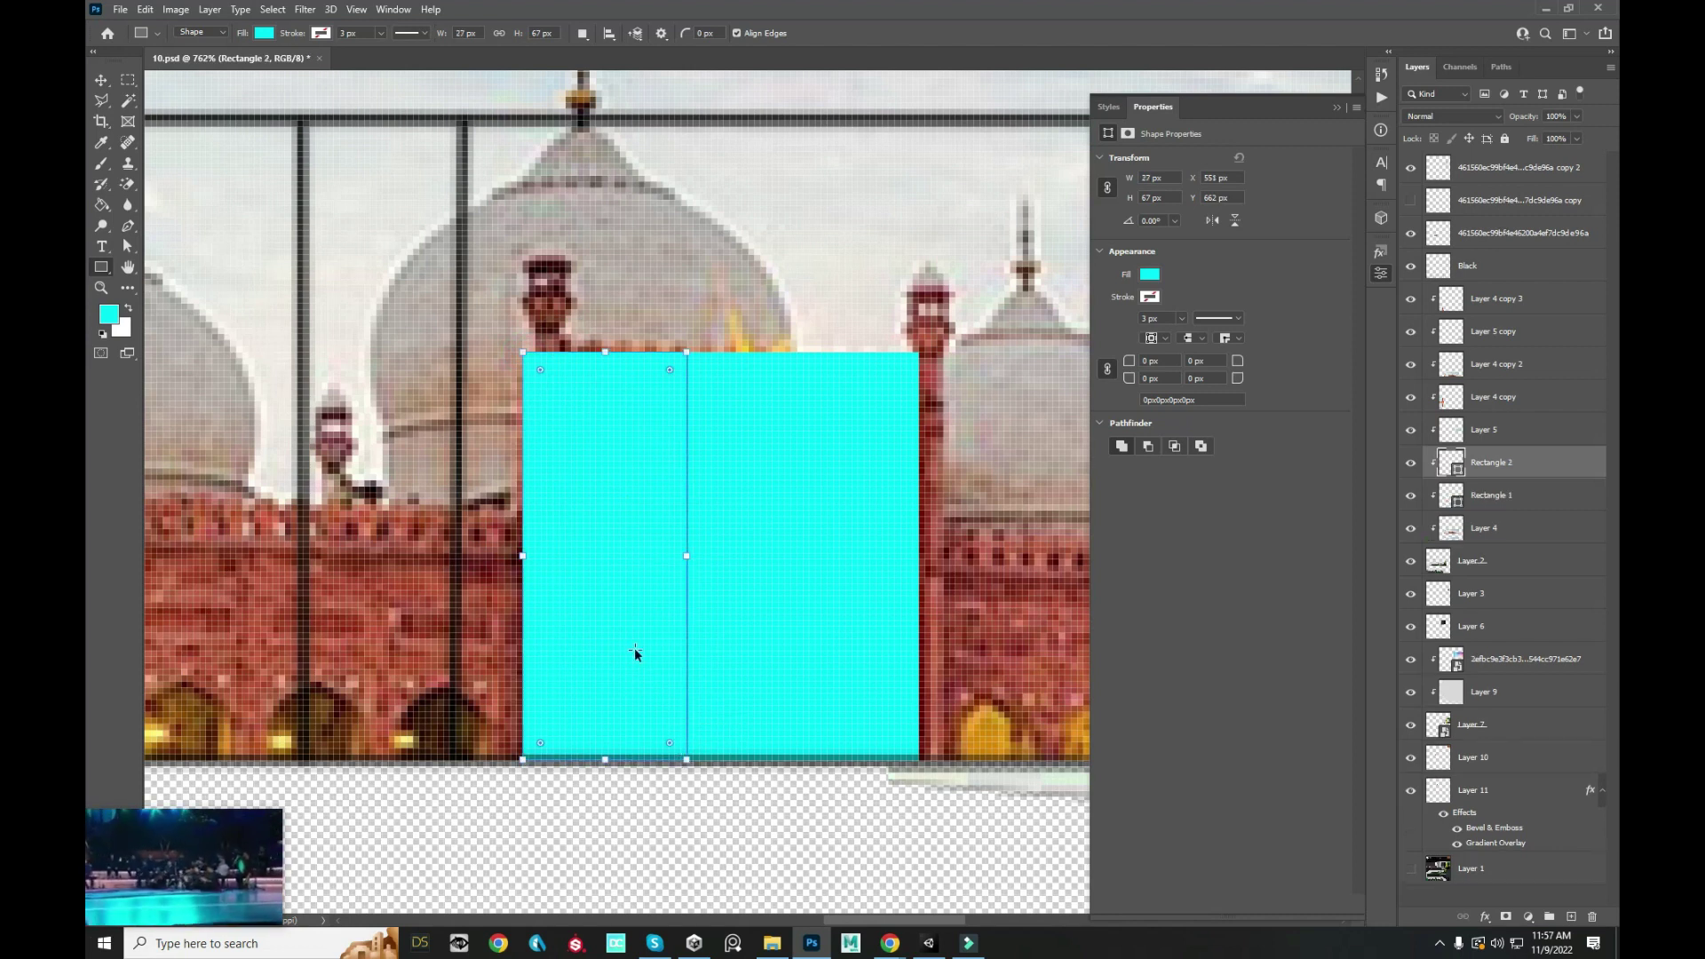
key("alt+Tab")
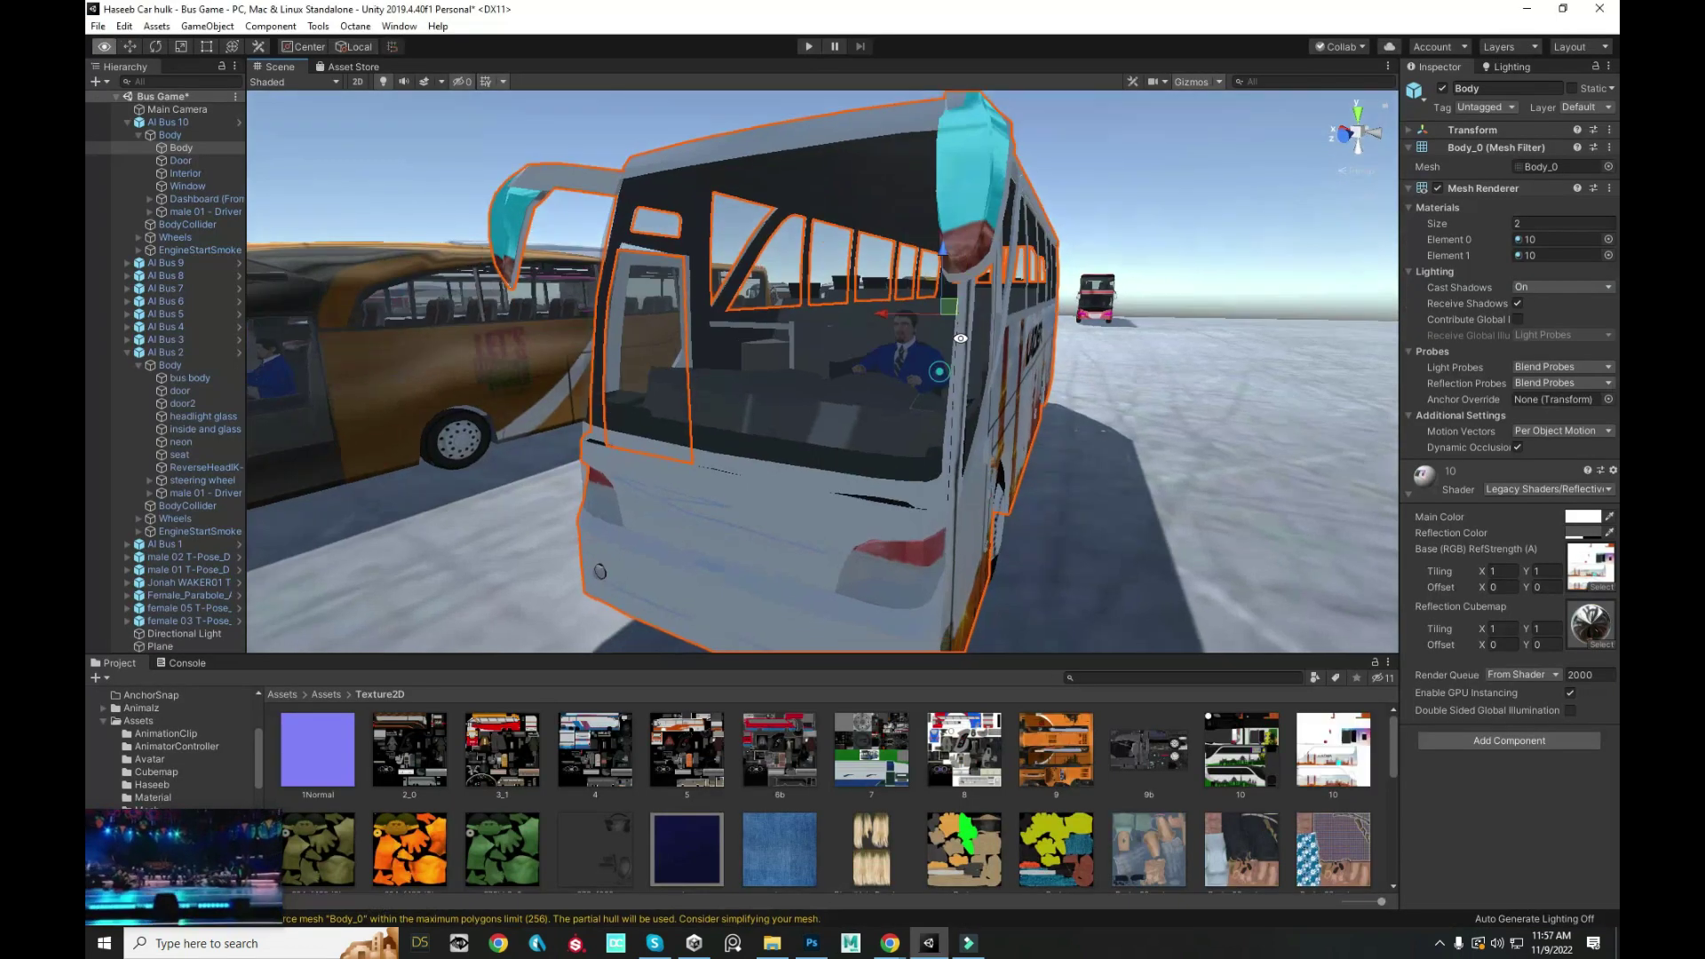
key("alt+Tab")
scroll(994, 357, "down", 3)
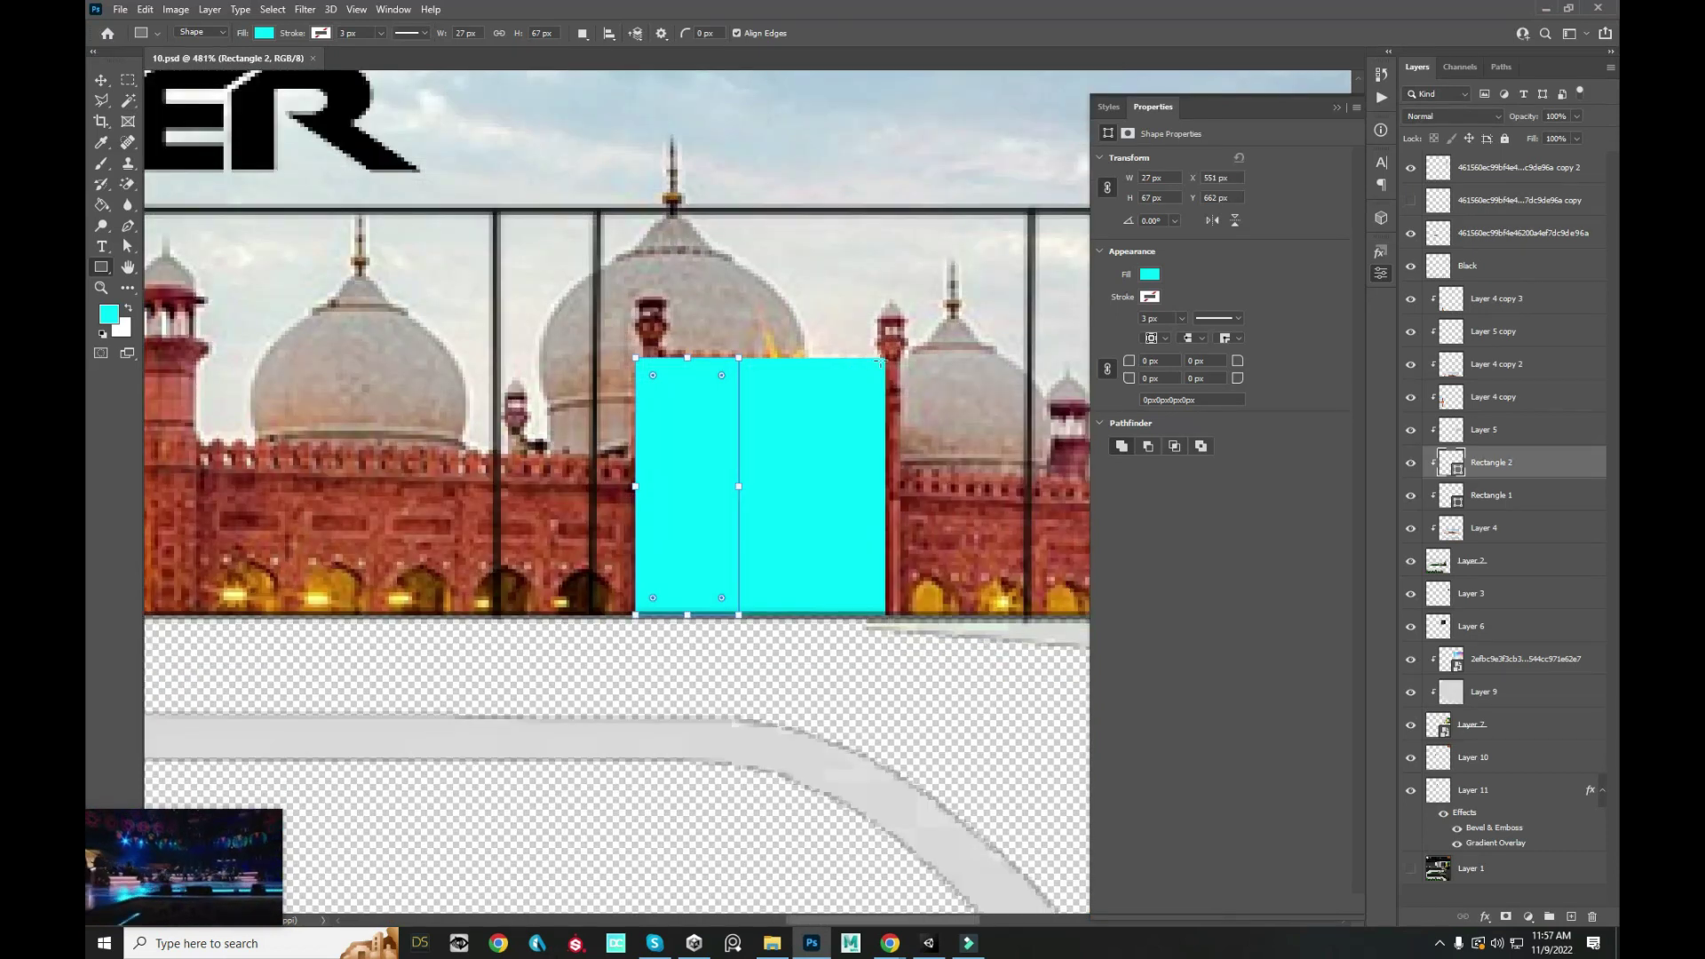
left_click_drag(895, 512, 903, 614)
key("alt+Tab")
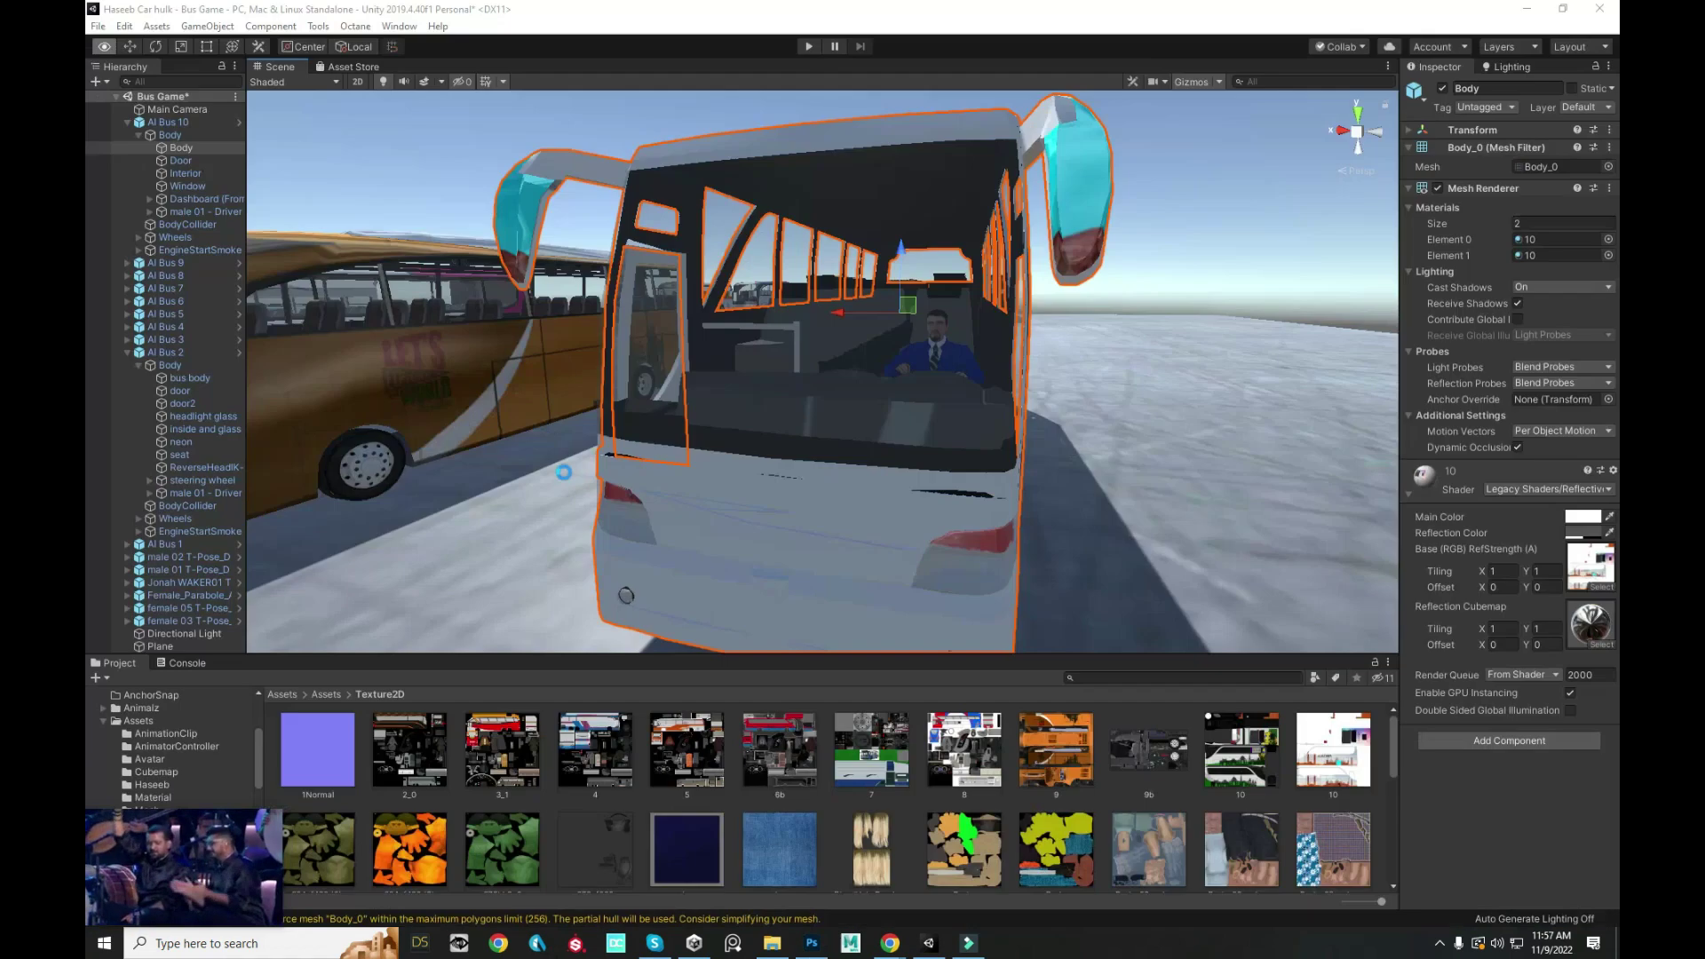
mouse_move(676, 428)
left_mouse_down()
mouse_move(433, 383)
mouse_move(622, 399)
left_mouse_up()
key("alt+Tab")
scroll(956, 502, "up", 1)
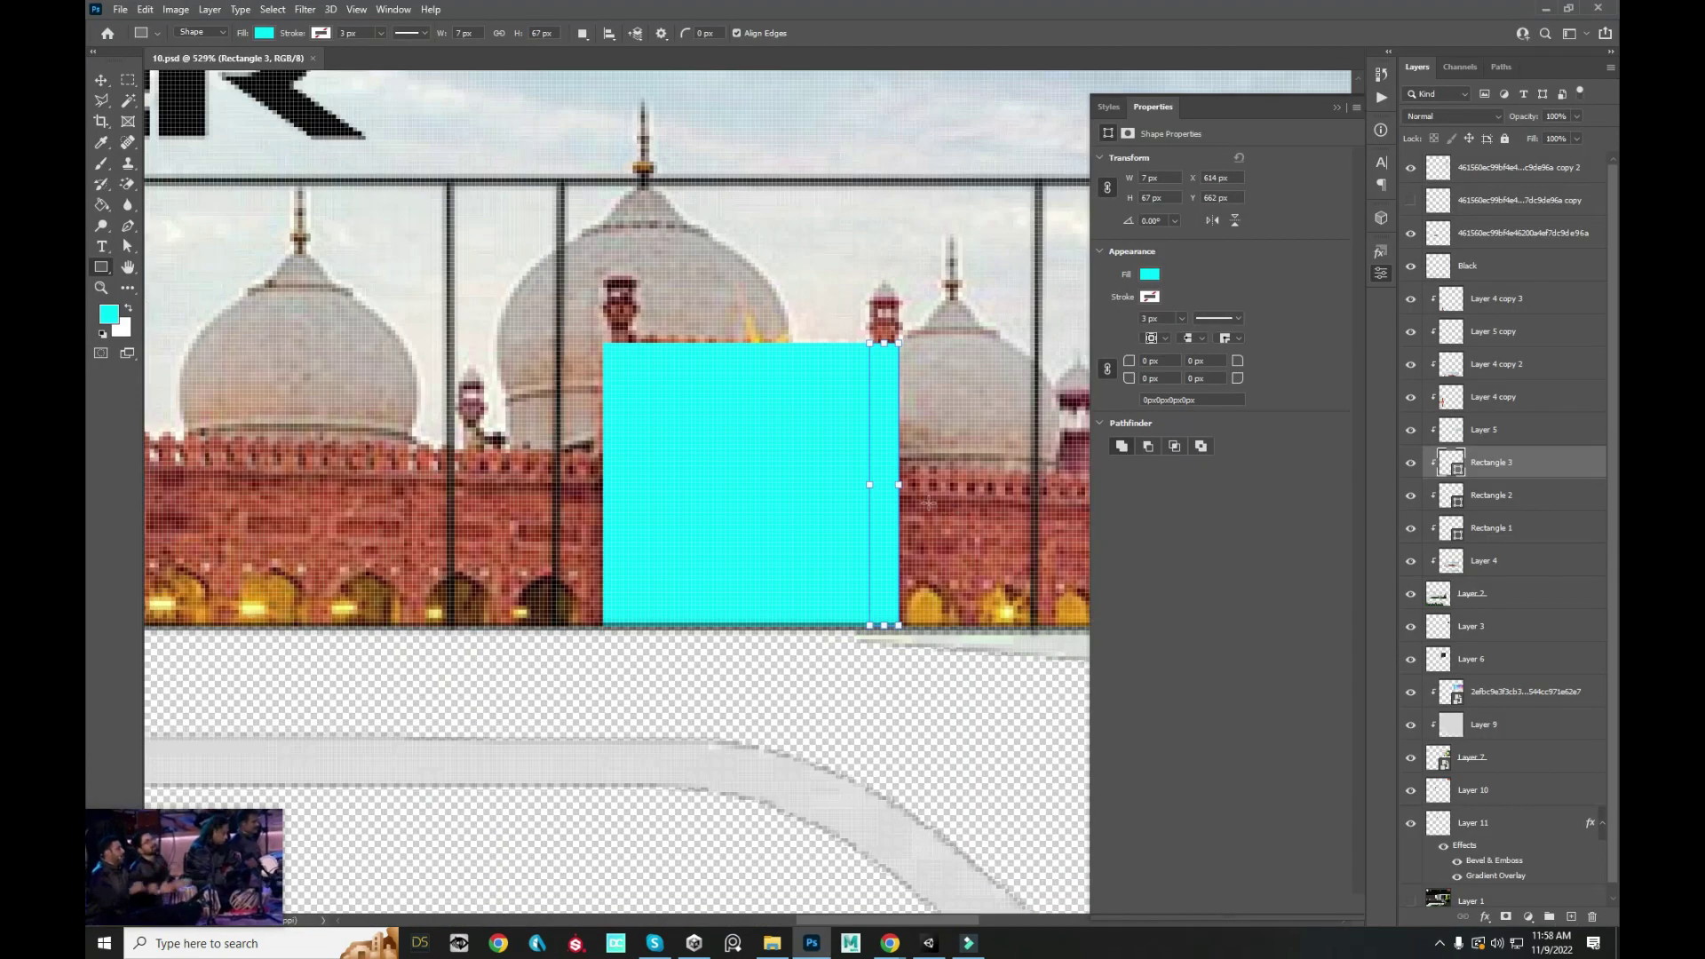
- Select Rectangles 1–3, merge them into one cyan shape, and nudge it into place
key("v")
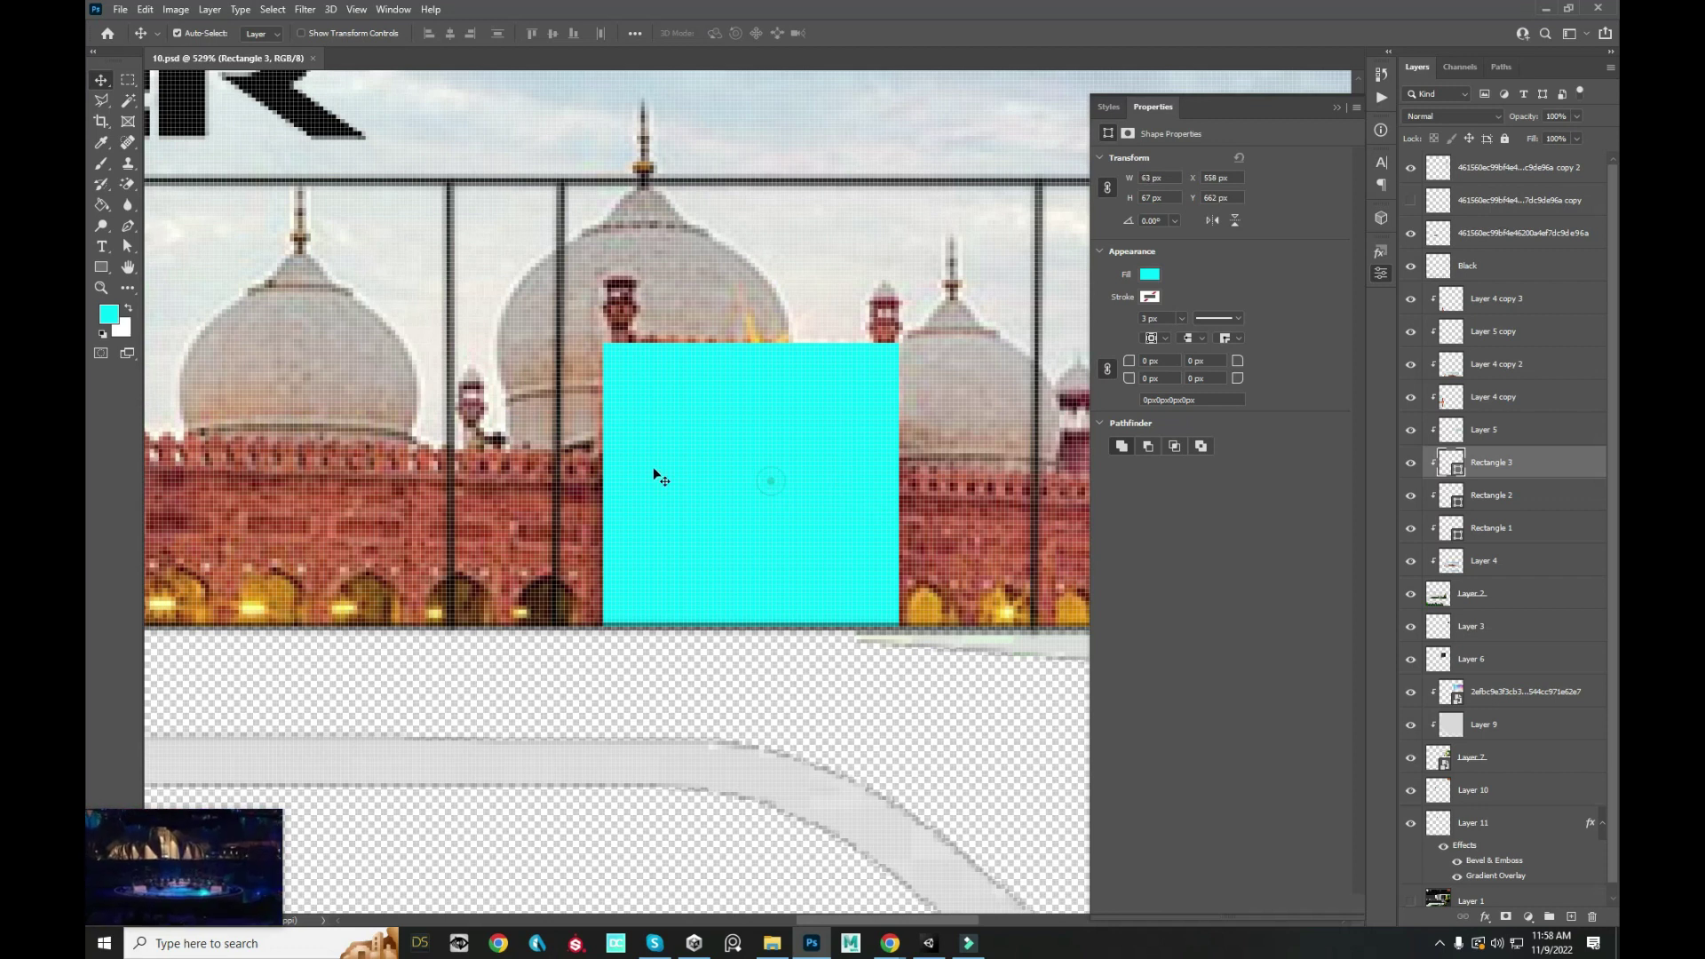
left_click(633, 476, "shift")
key("ctrl+e")
mouse_move(804, 515)
left_mouse_down()
mouse_move(767, 671)
mouse_move(858, 609)
left_mouse_up()
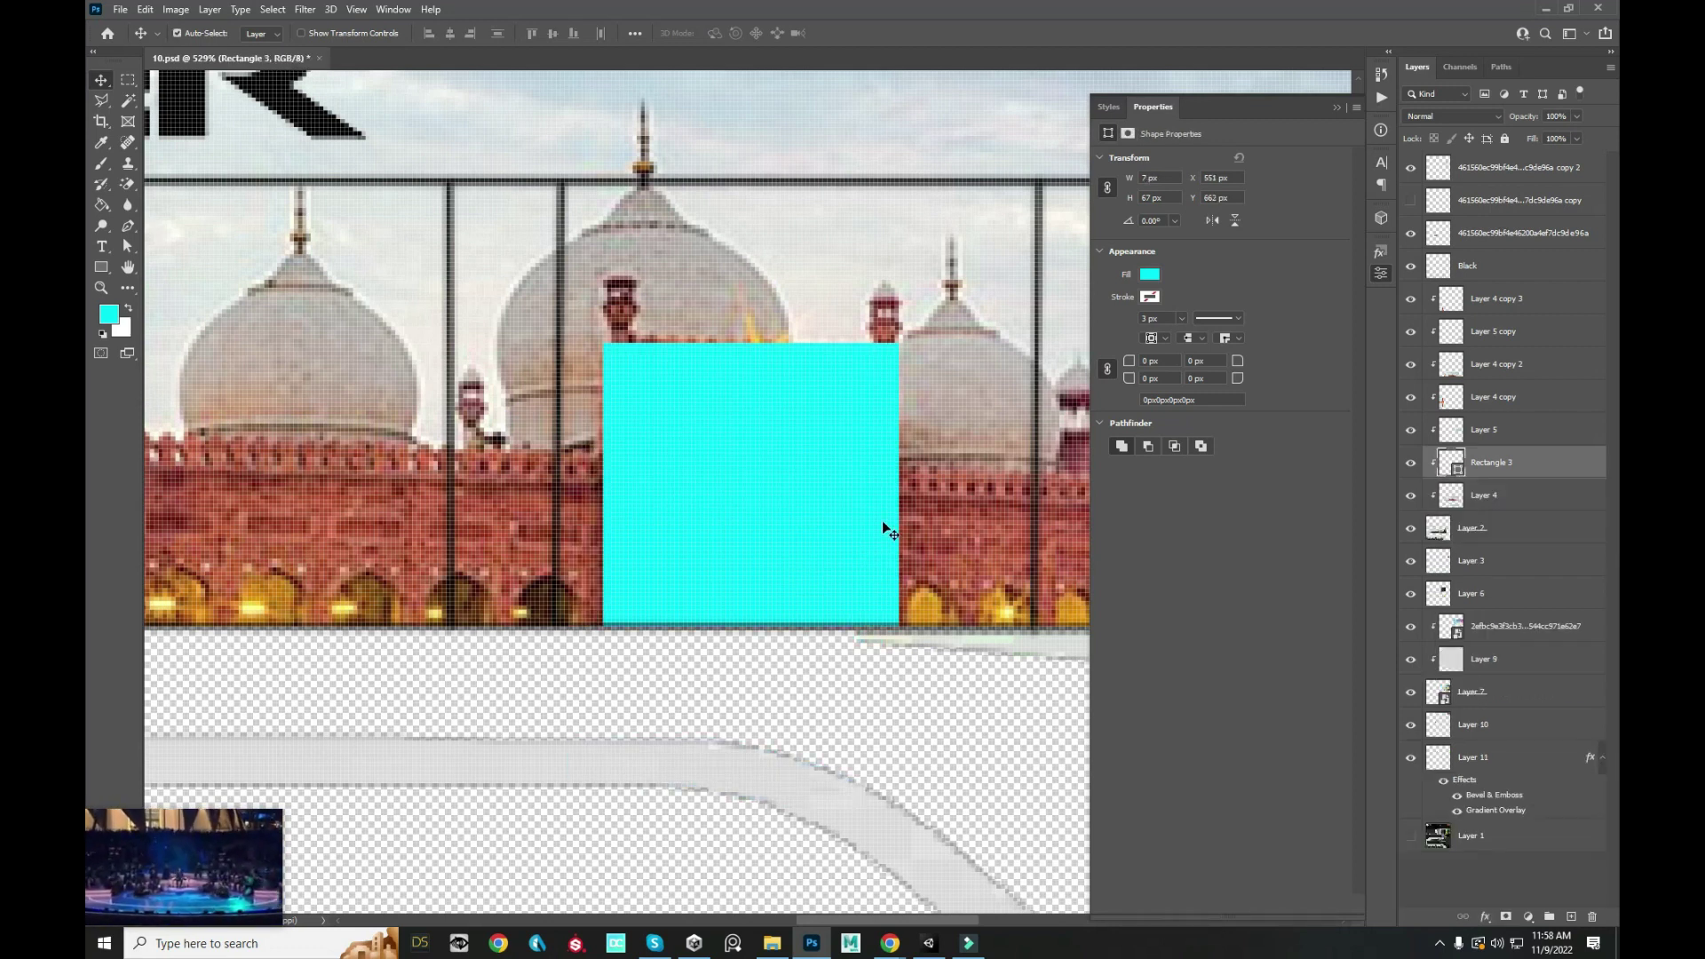
scroll(886, 526, "up", 3)
left_click(135, 81)
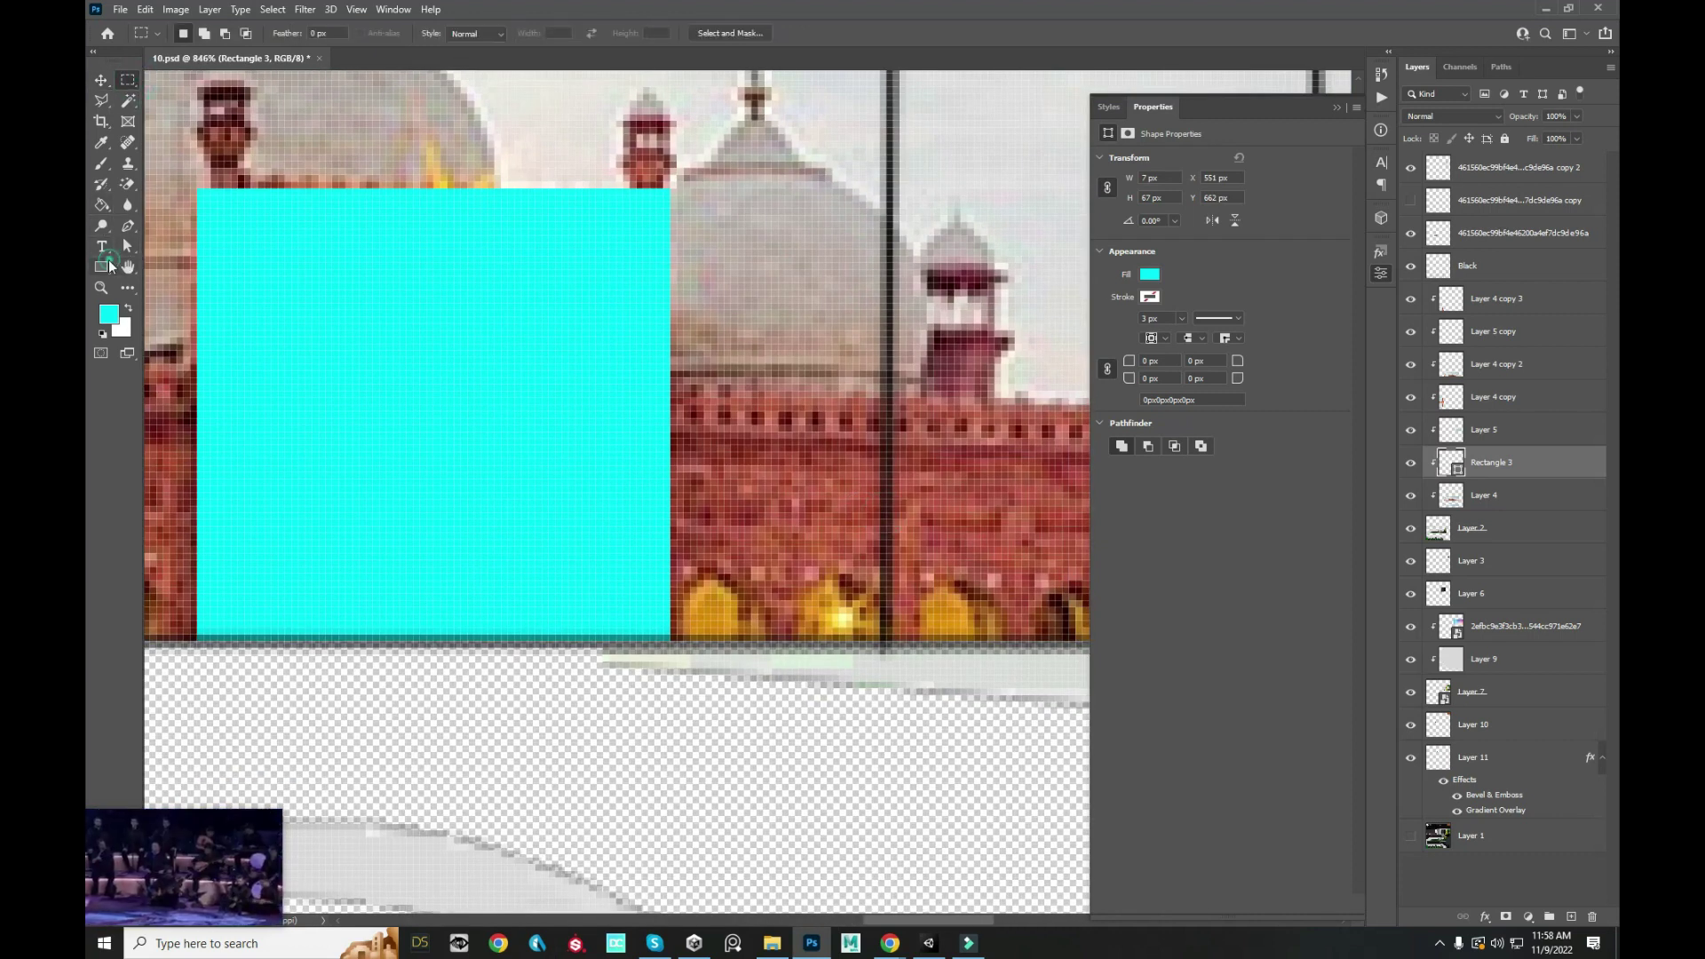
- Draw and commit a small cyan rectangle beside the panel, then check the bus front in Unity
key("u")
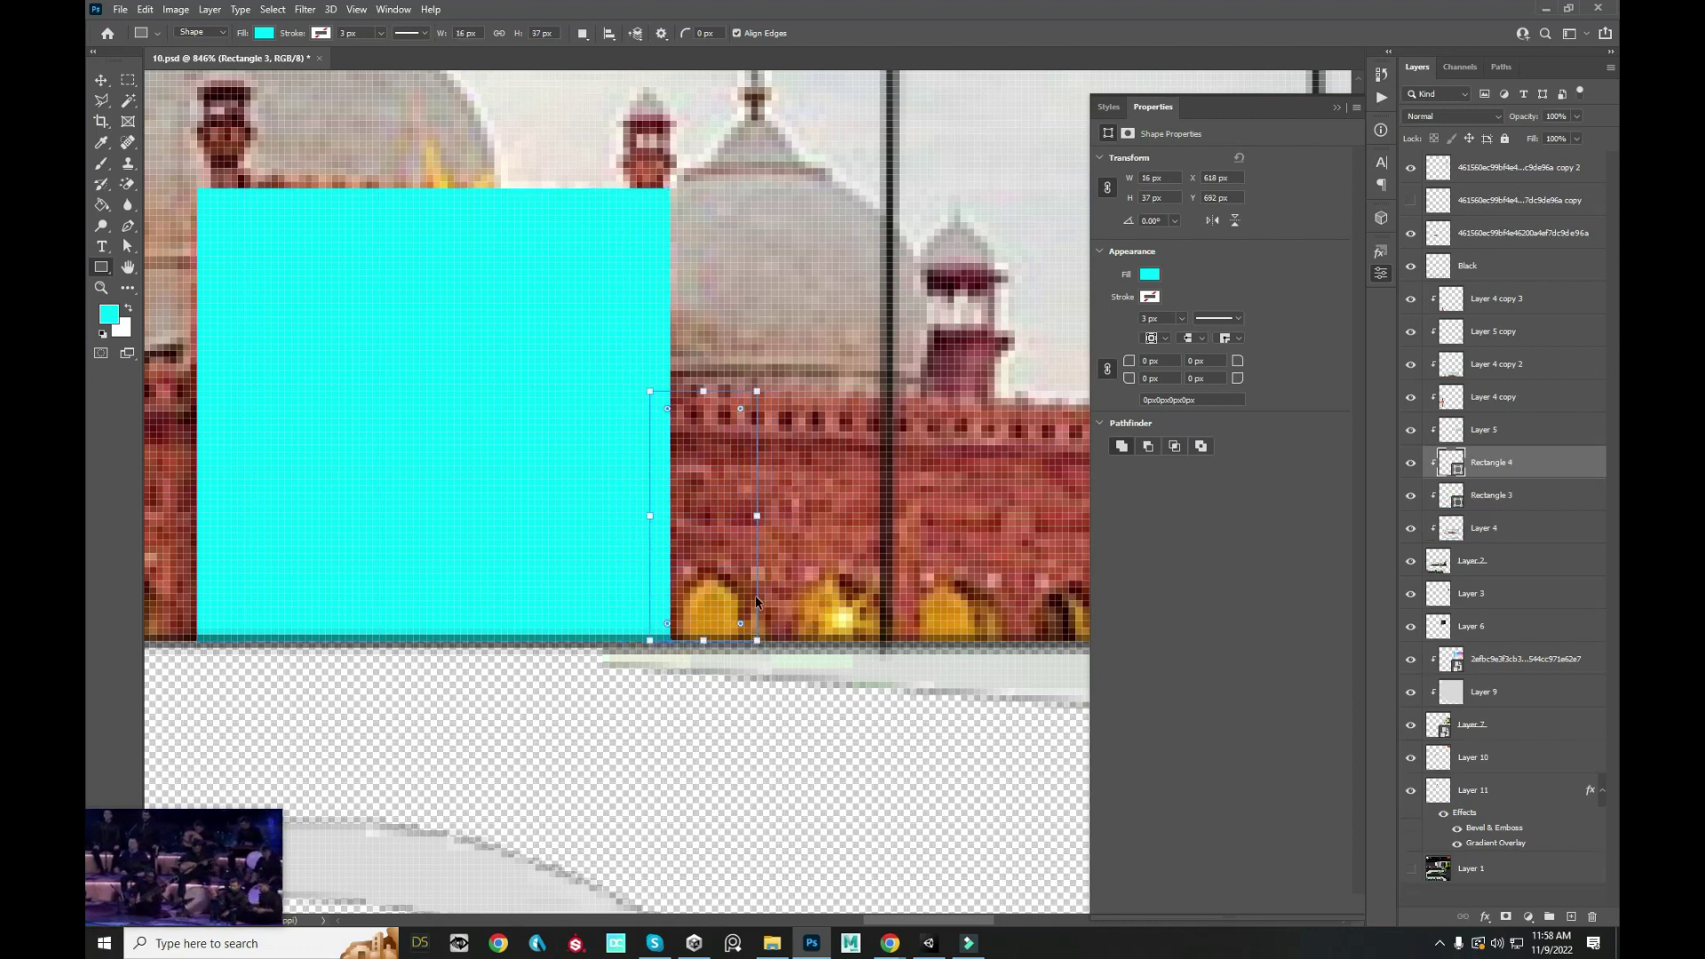
left_click_drag(758, 639, 755, 636)
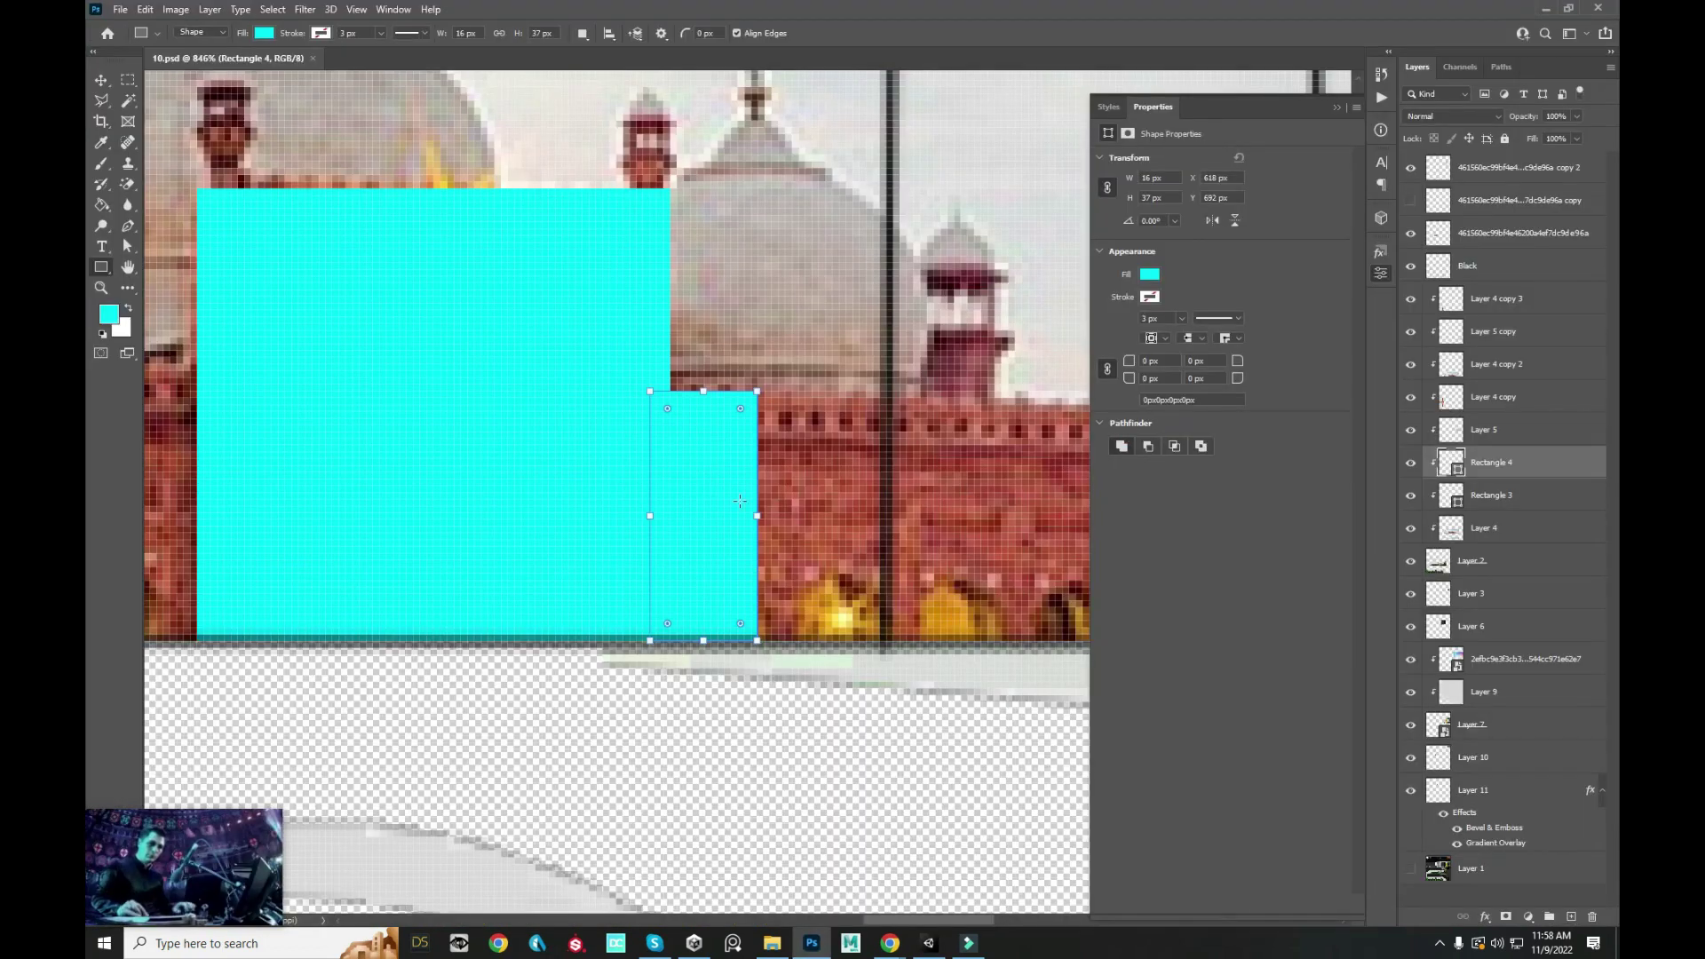
left_click(759, 424)
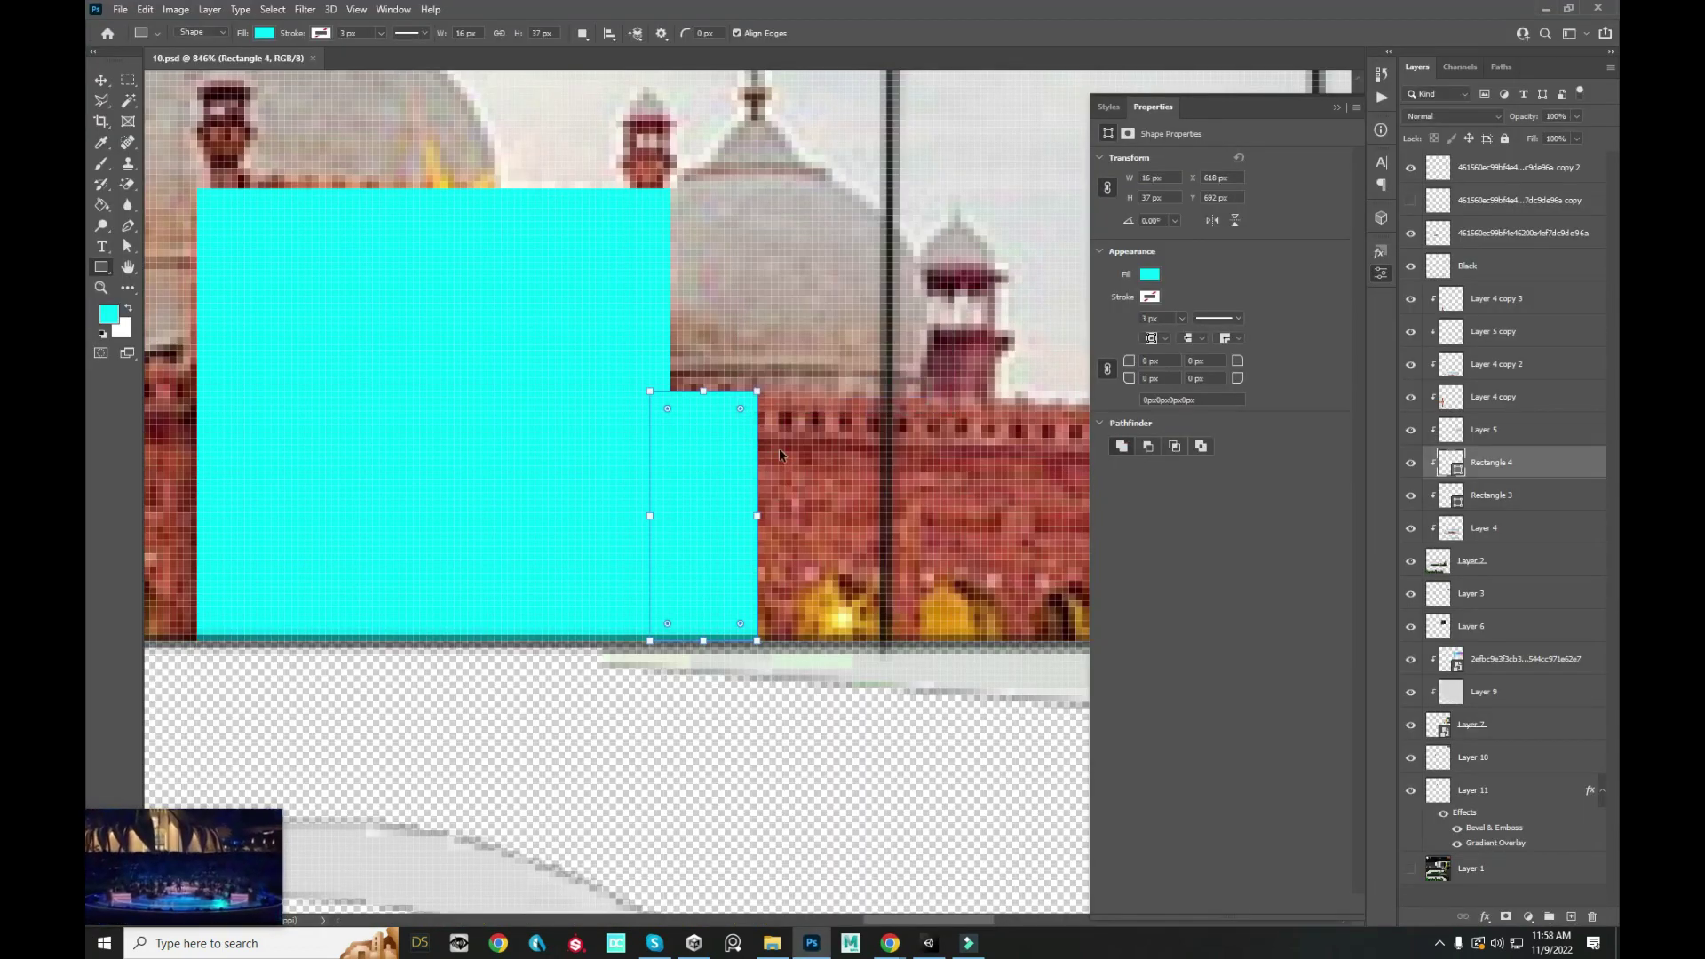
left_click(760, 514)
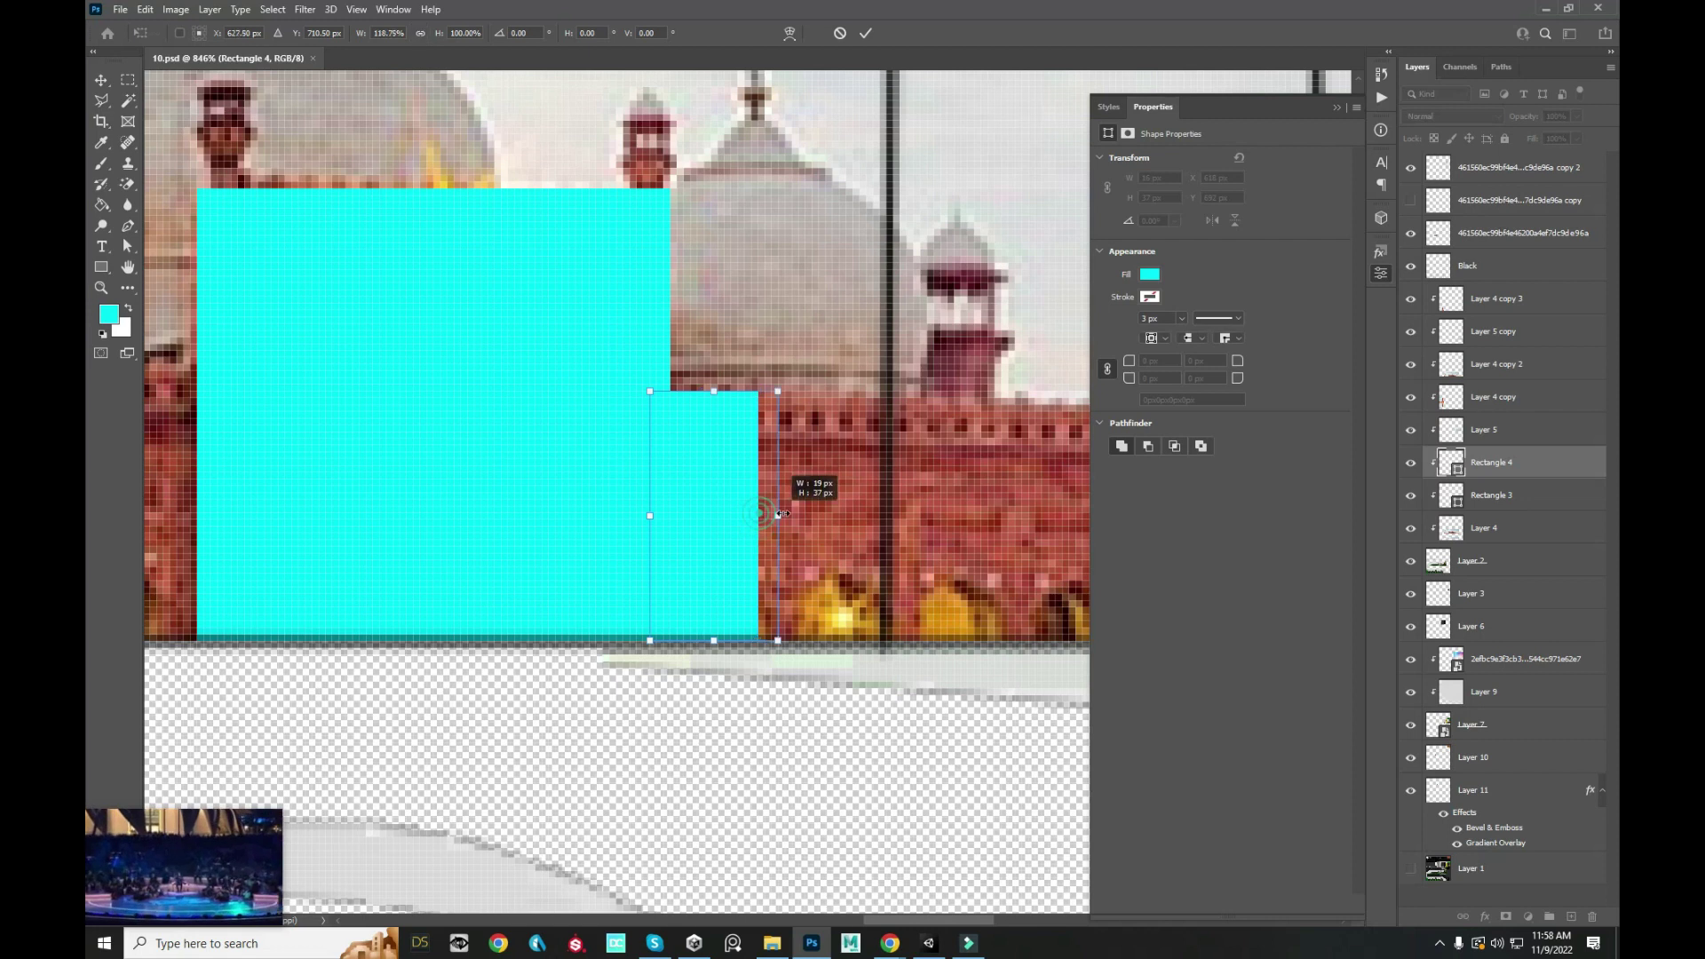
key("Return")
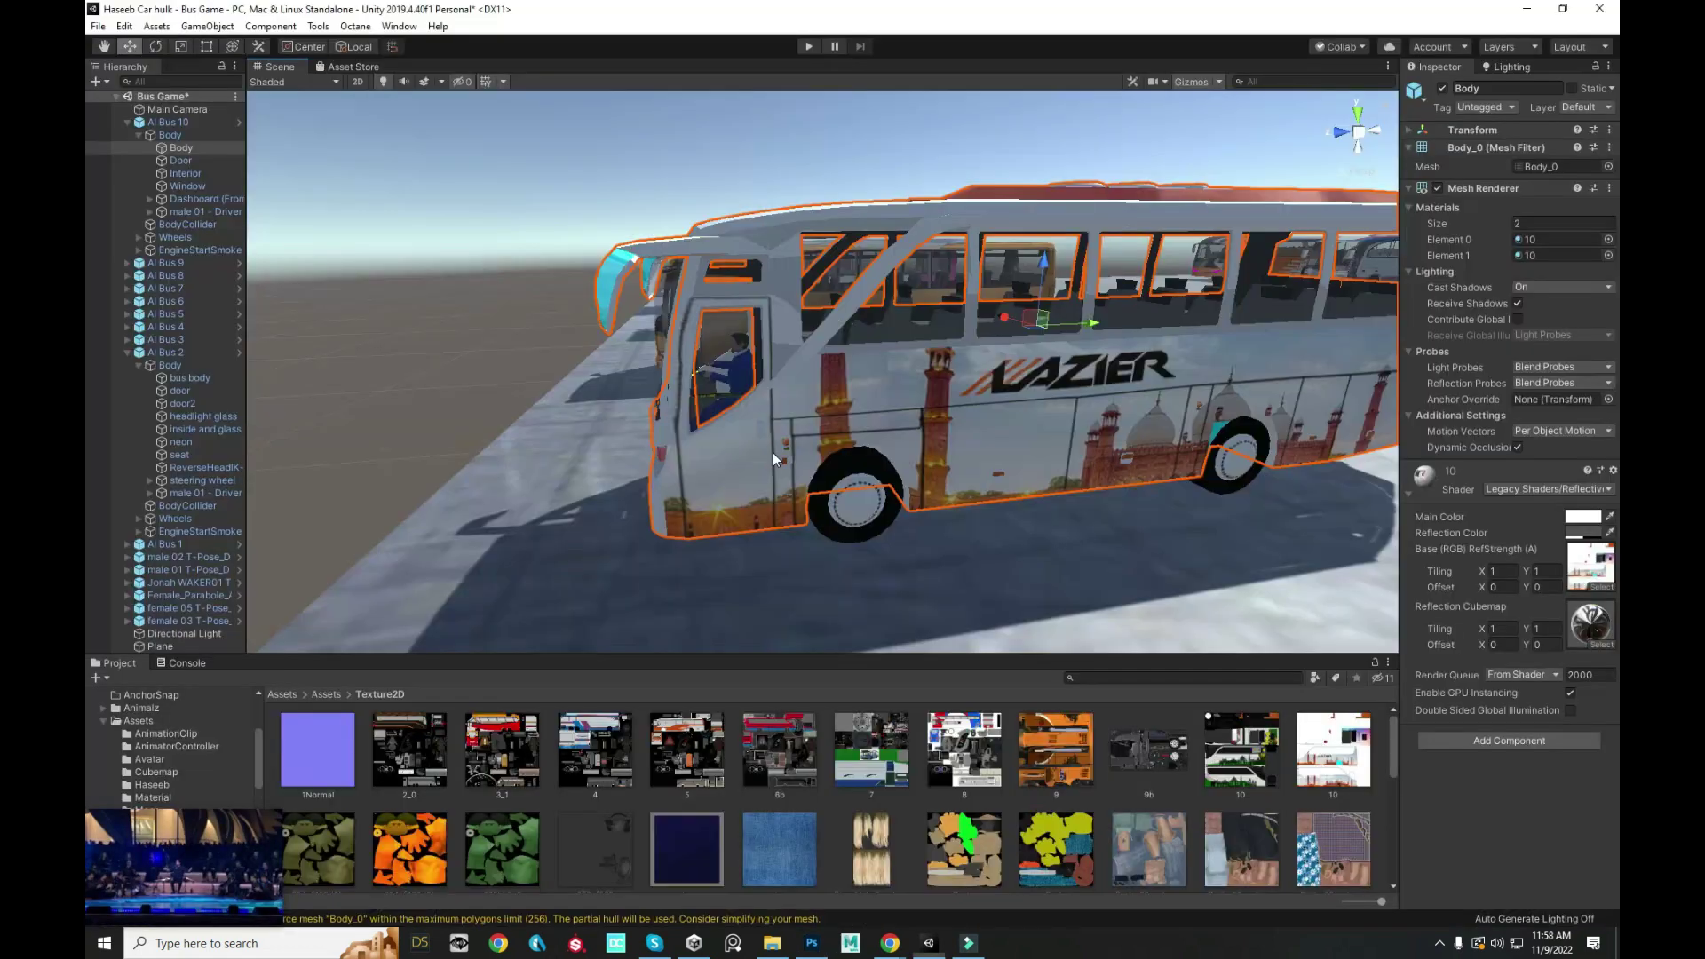
left_click_drag(775, 455, 986, 241)
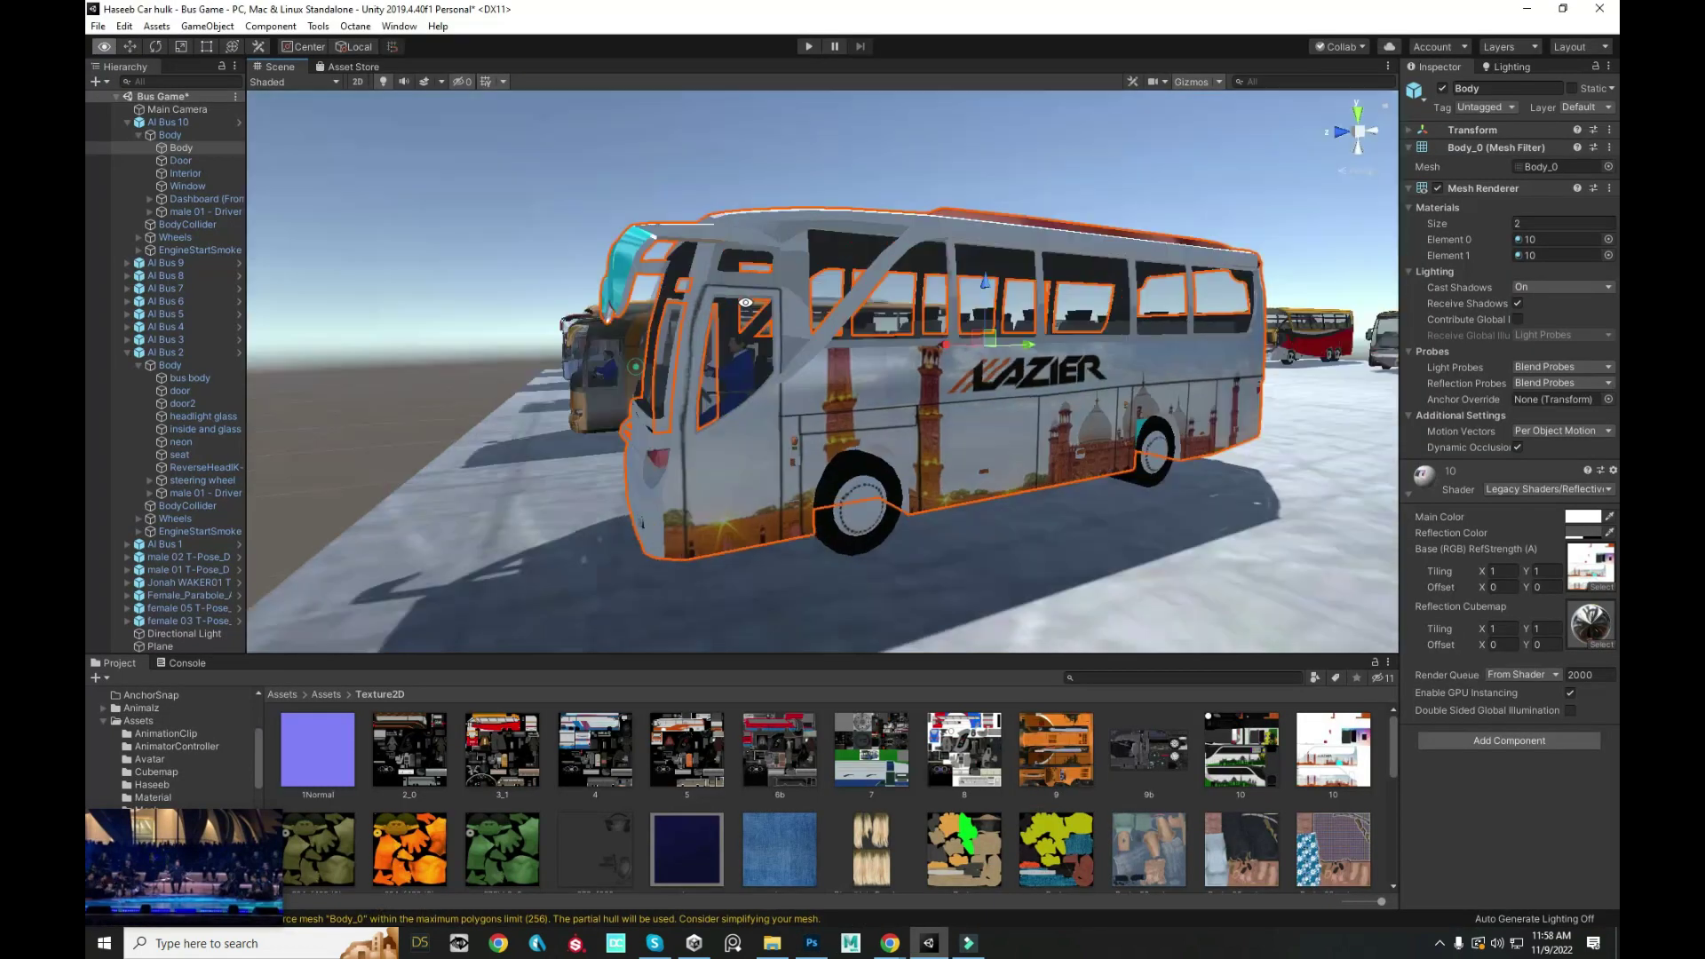
key("alt+Tab")
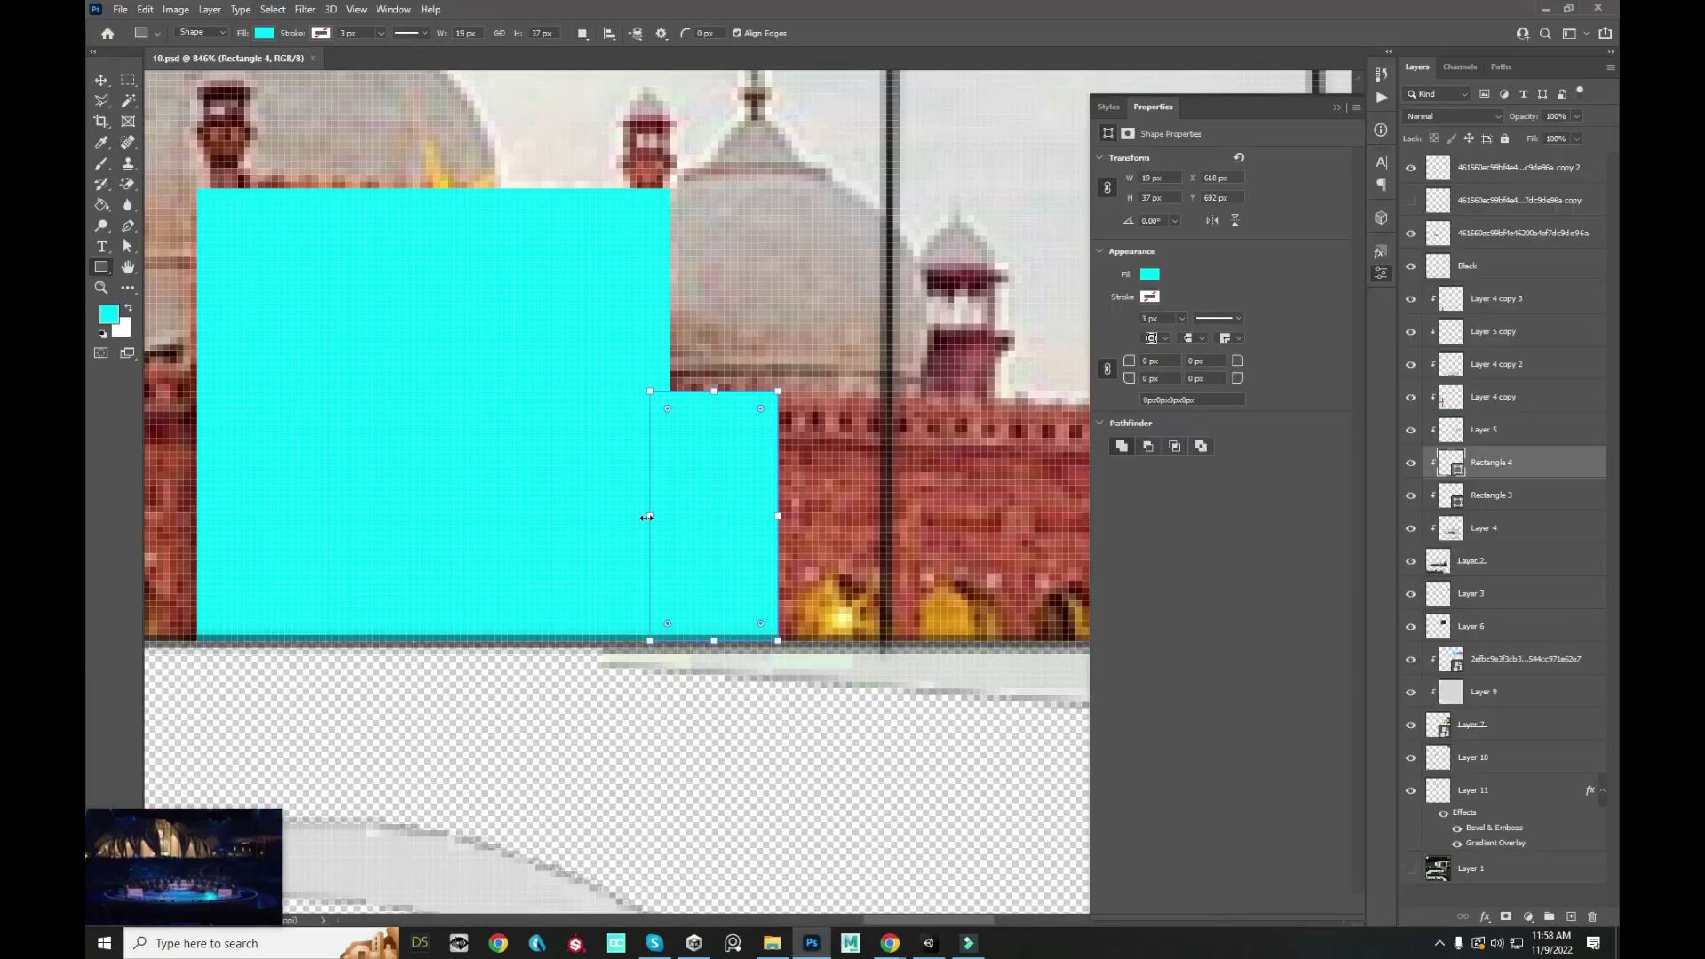
- Free-transform the small cyan rectangle to stretch it upward over the door area
mouse_move(792, 514)
left_mouse_down()
mouse_move(845, 515)
mouse_move(790, 513)
left_mouse_up()
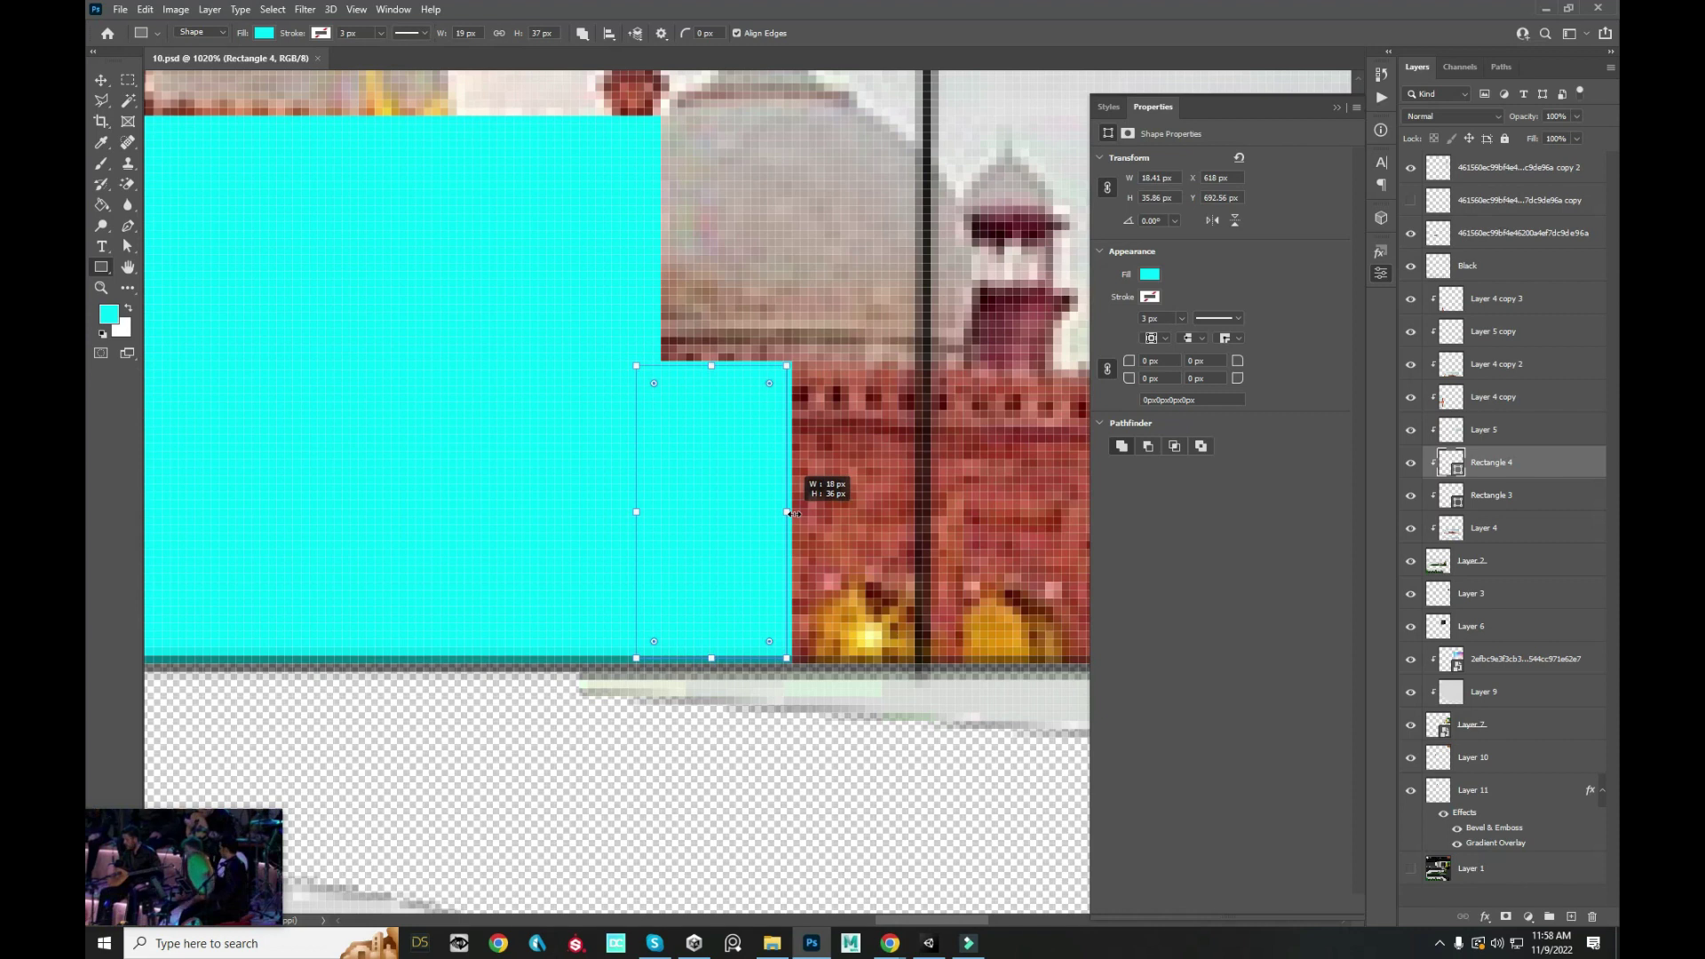
left_click(804, 515)
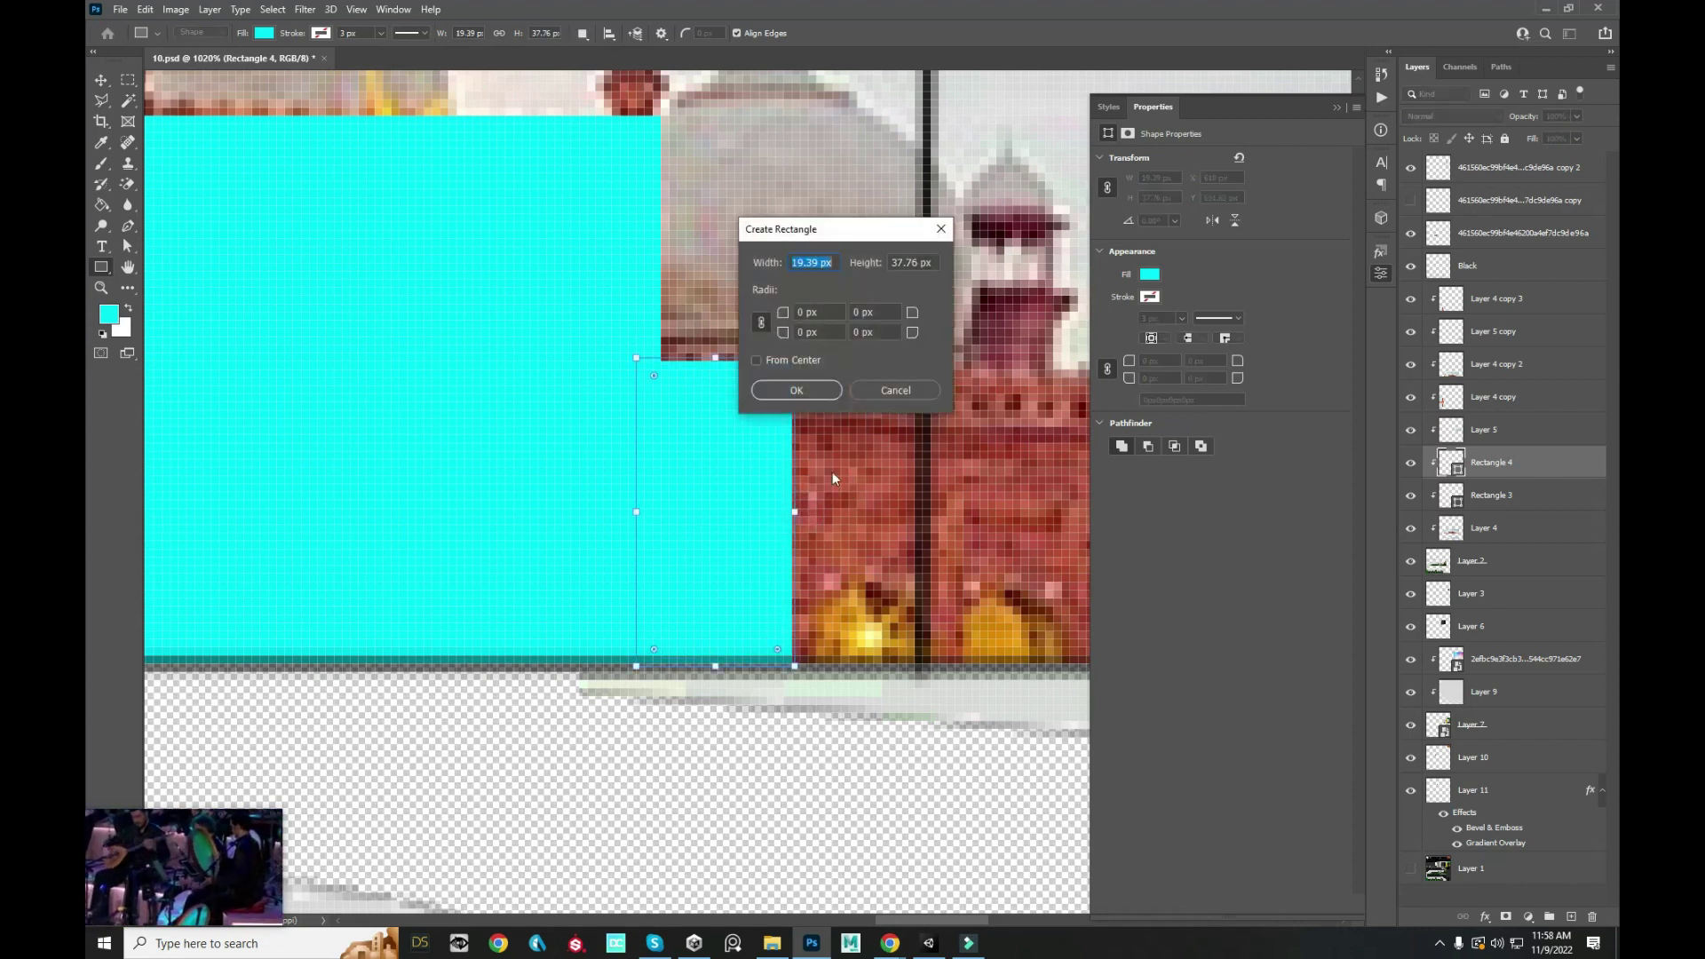
key("v")
left_click(755, 460)
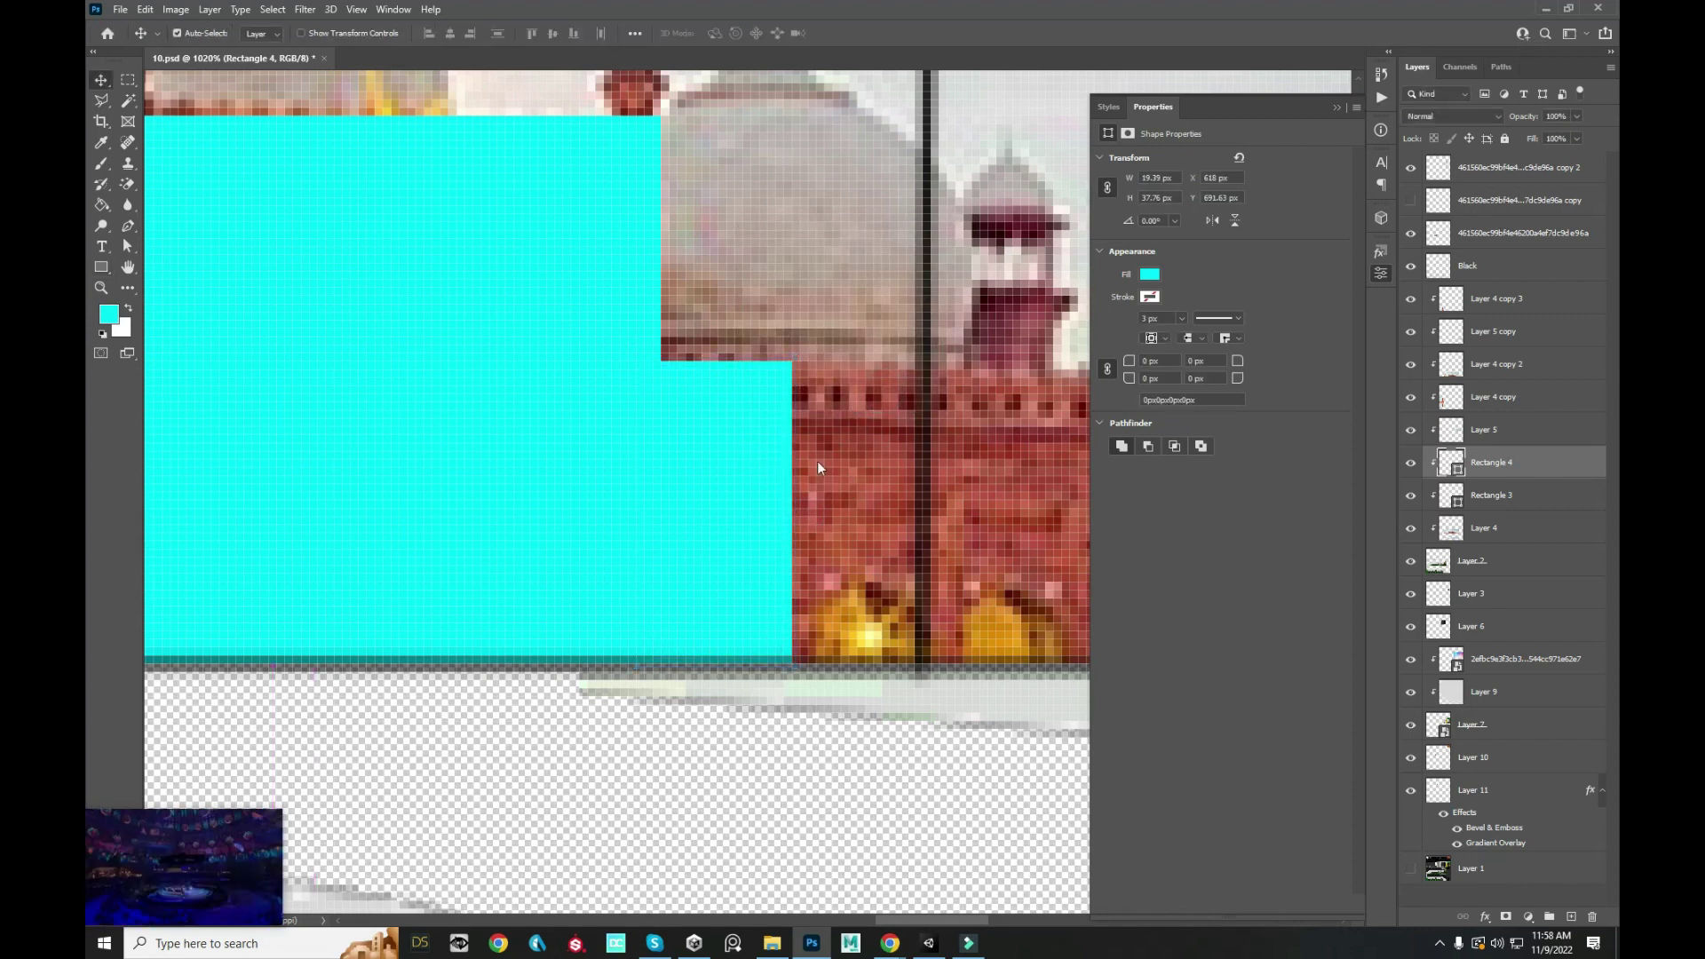
left_click(799, 352)
left_click_drag(753, 442, 829, 429)
key("ctrl+z")
key("ctrl+t")
left_click_drag(796, 513, 835, 518)
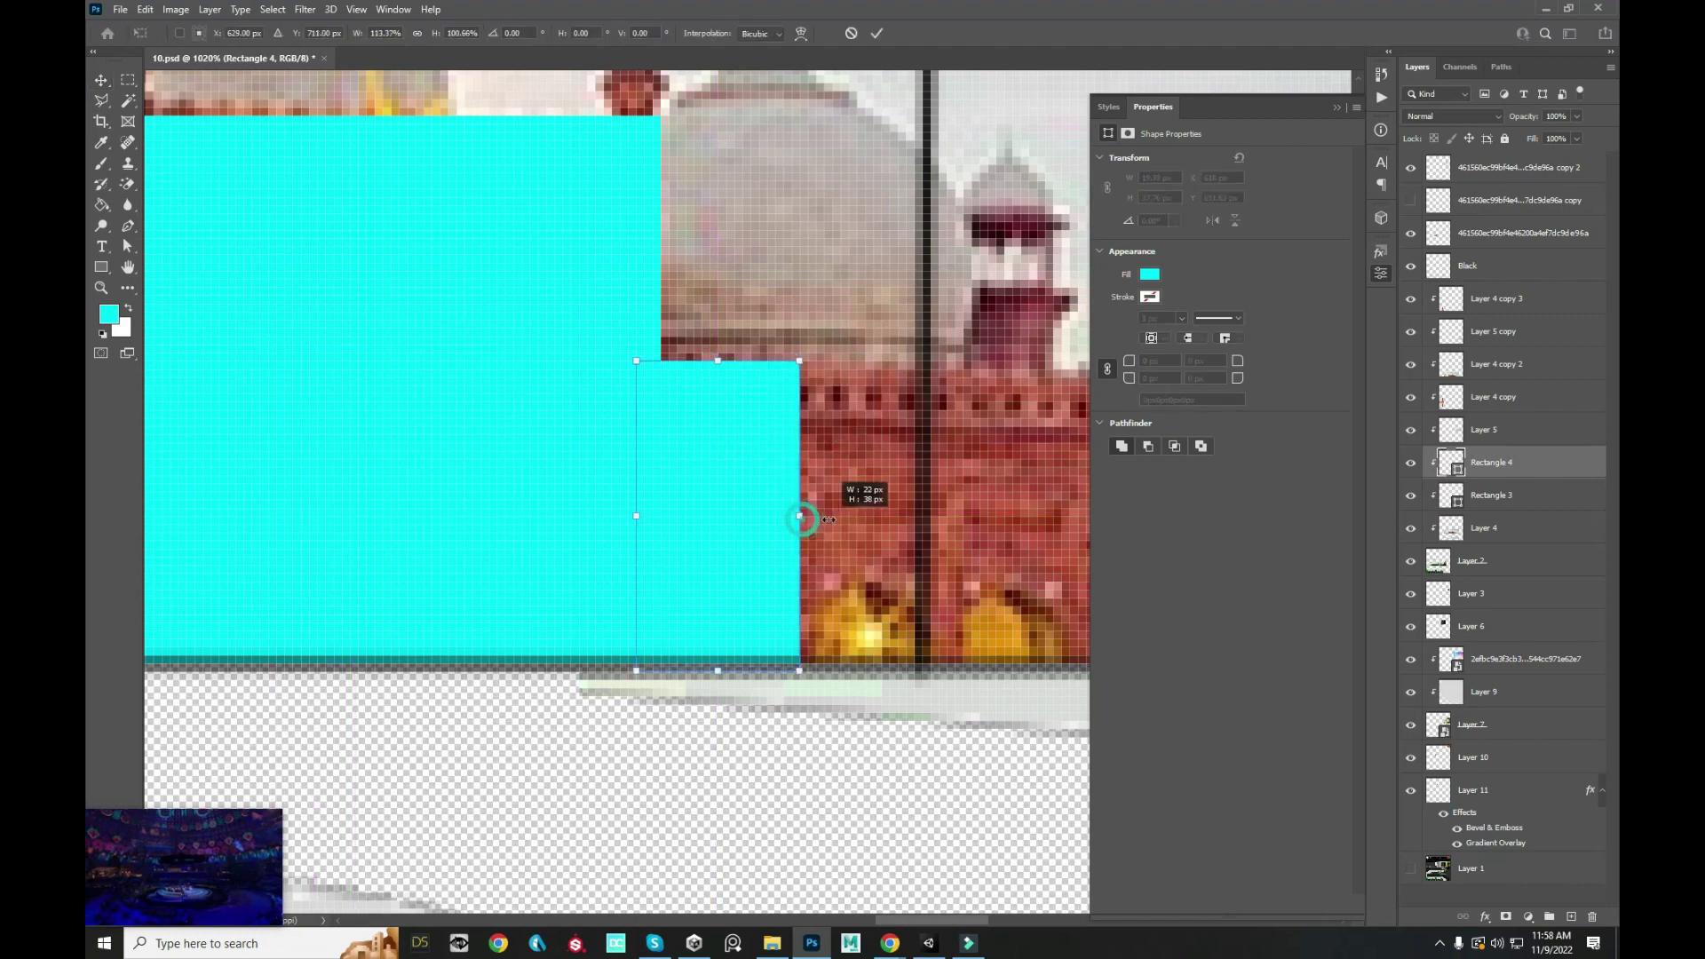
key("ctrl+z")
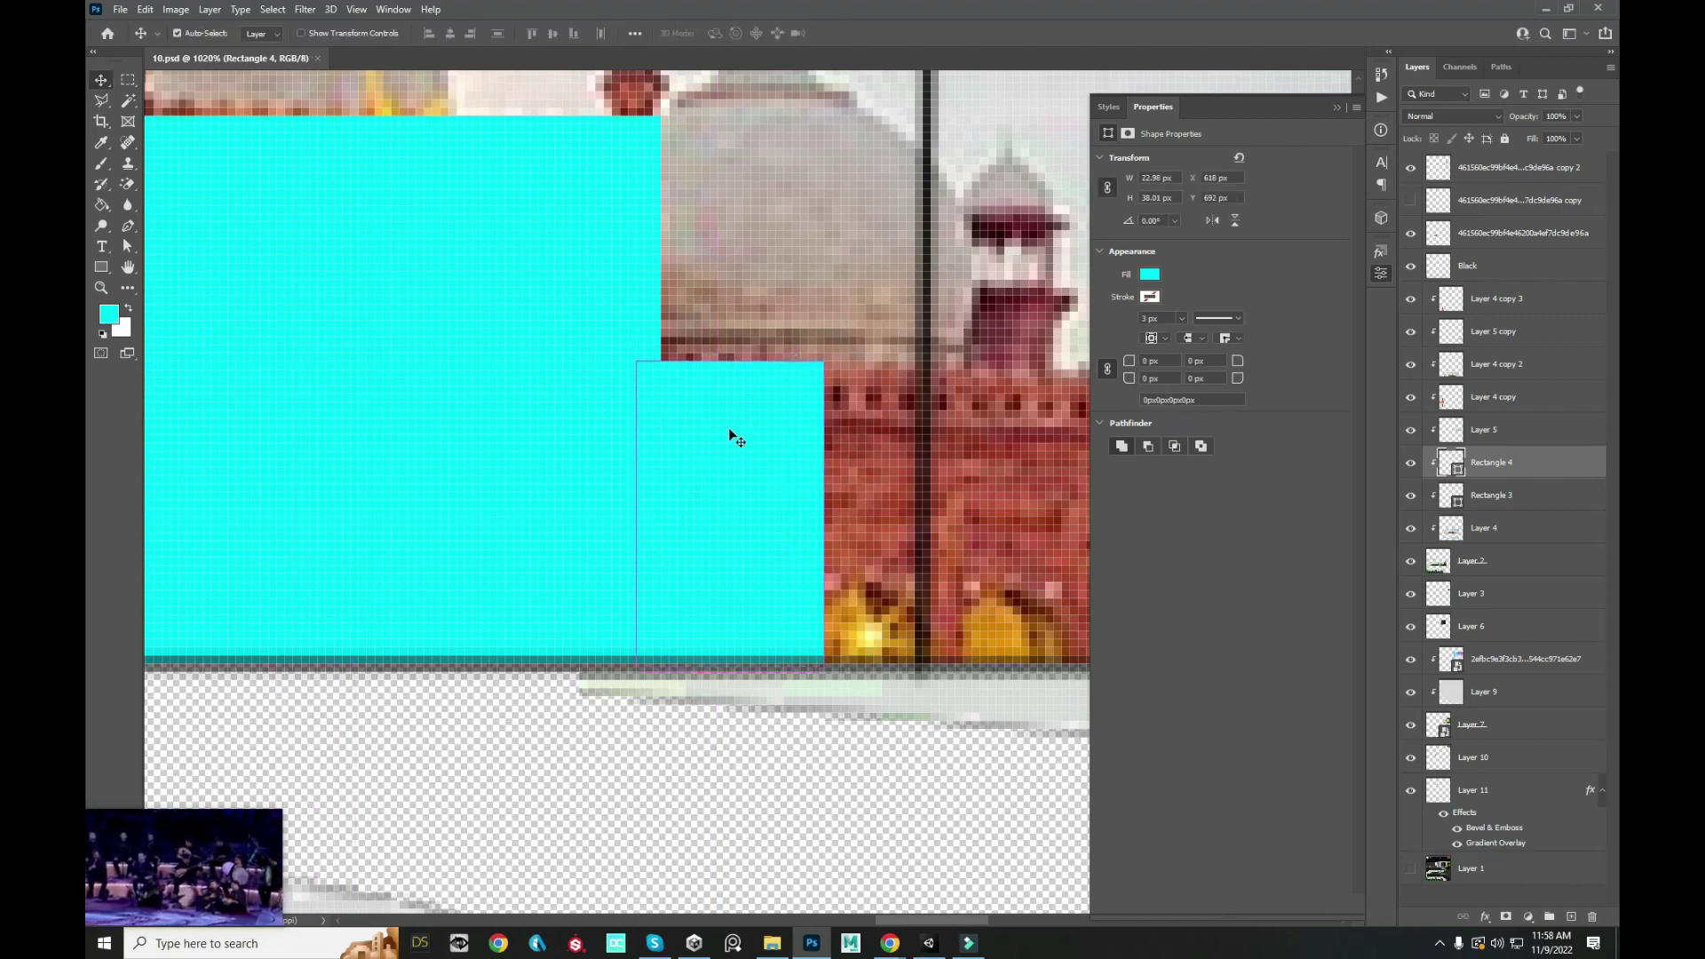
left_click_drag(732, 358, 736, 338)
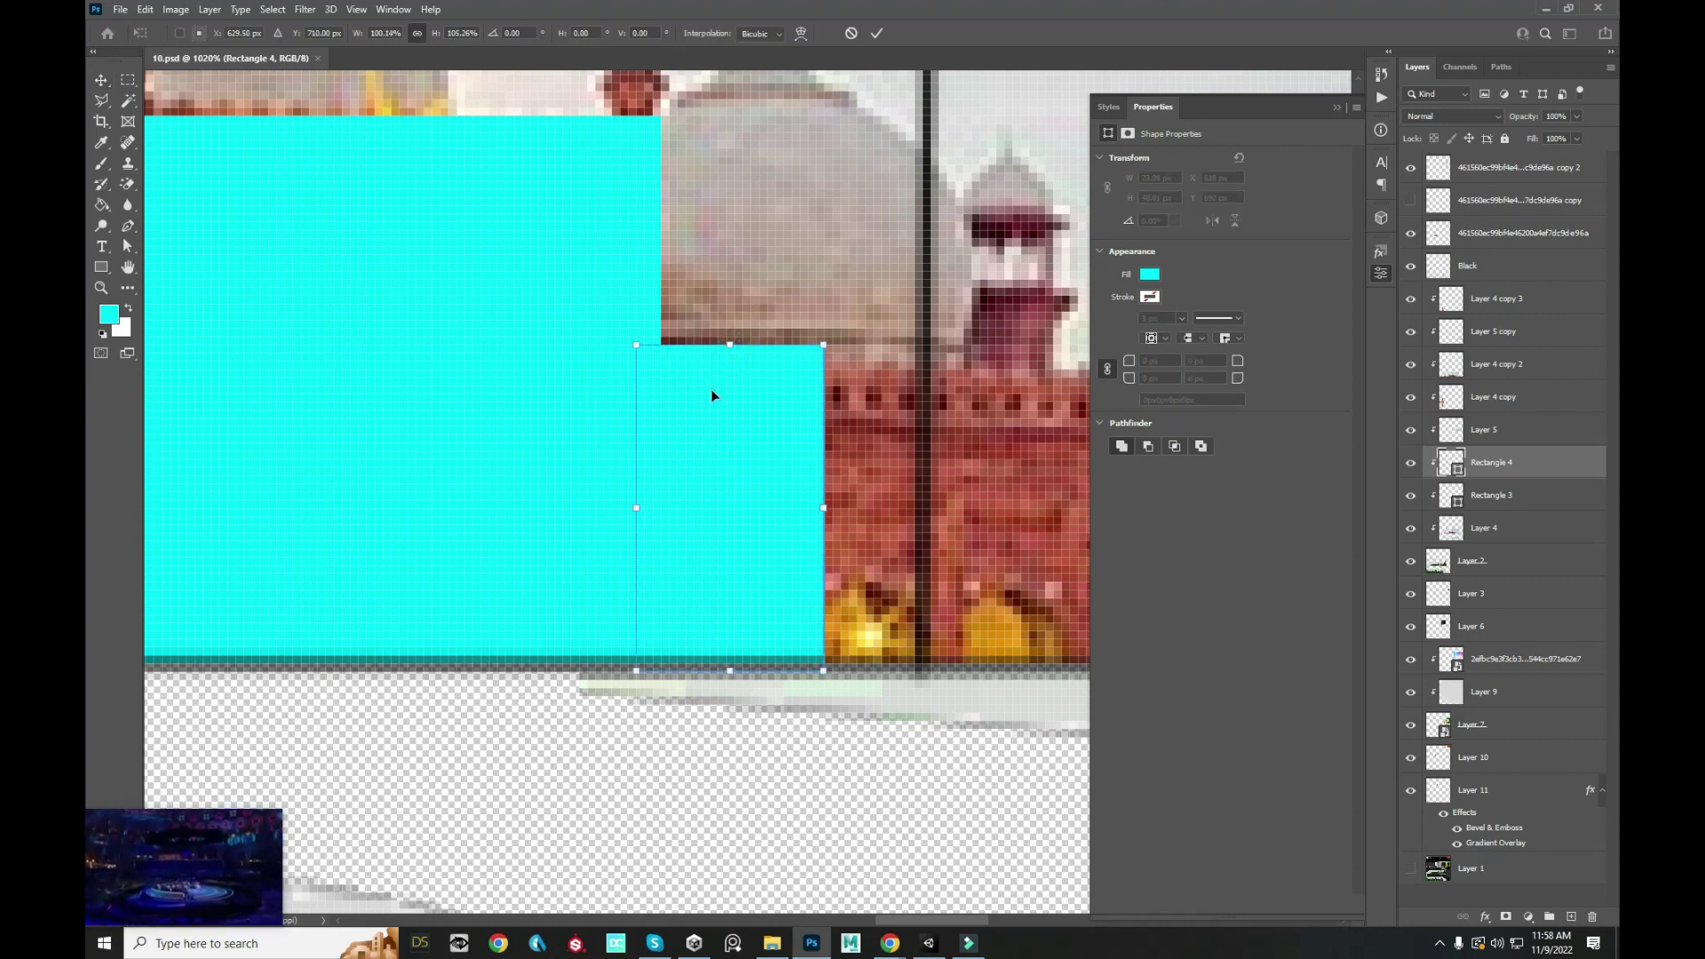
key("Return")
- Check the bus body in Unity, then resize the large Rectangle 3's top-left corner
key("alt+Tab")
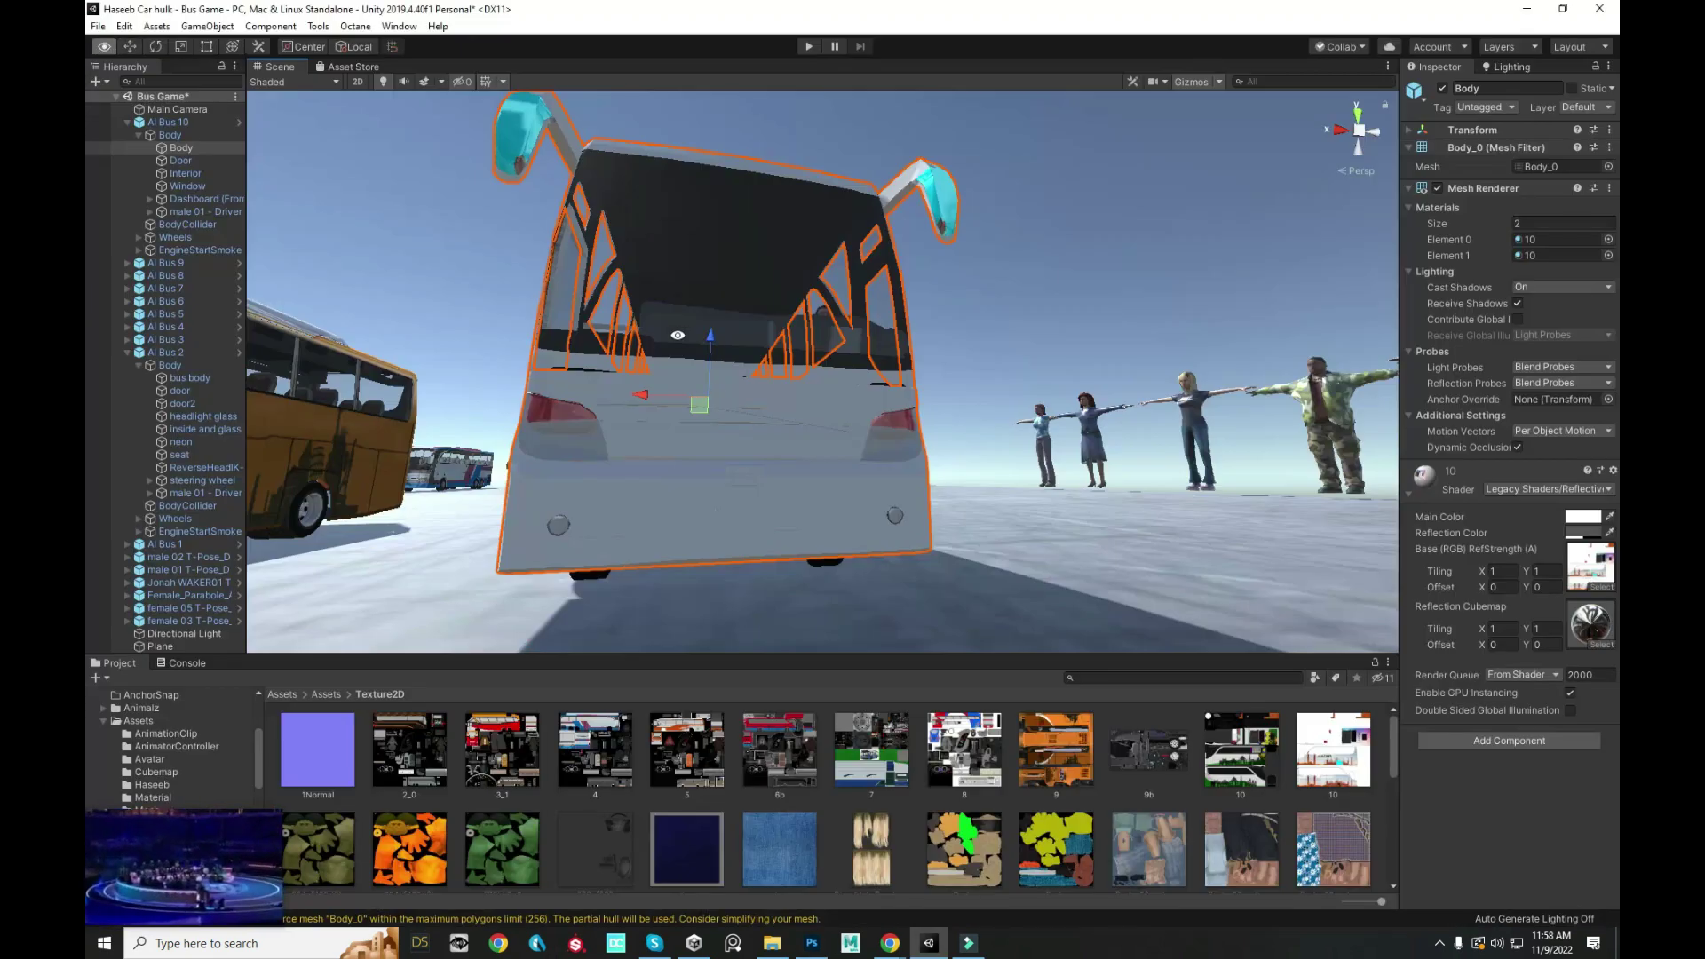
mouse_move(626, 436)
left_mouse_down()
mouse_move(1034, 329)
mouse_move(815, 439)
mouse_move(799, 426)
left_mouse_up()
key("alt+Tab")
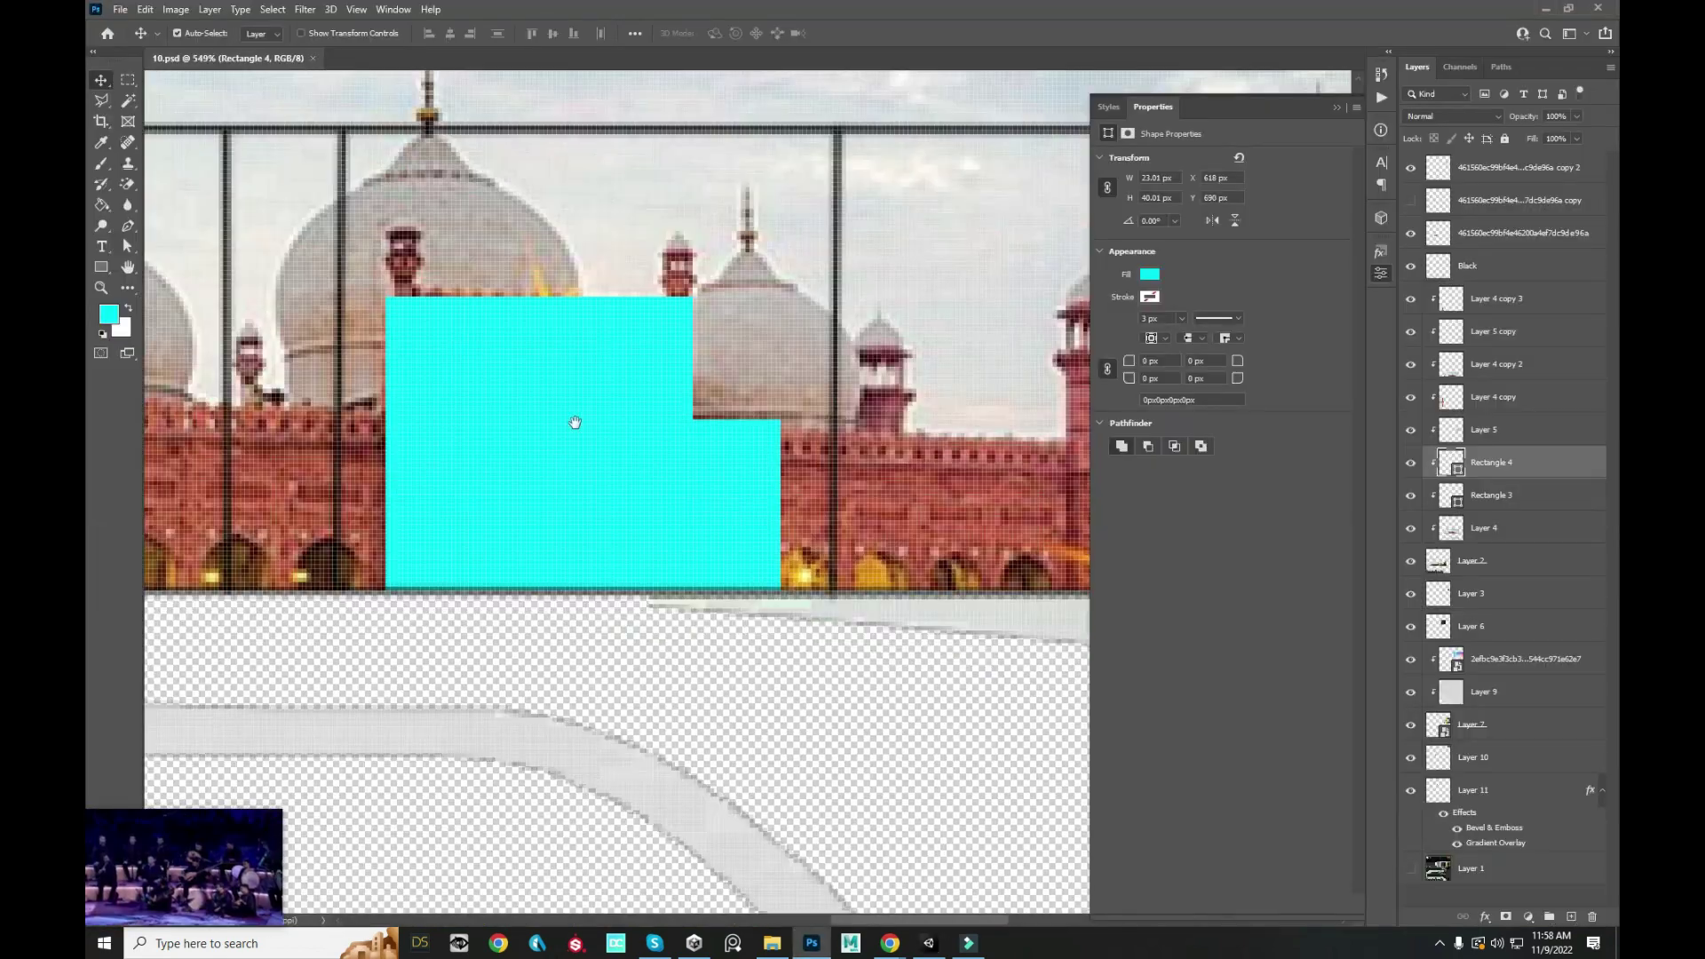
left_click(612, 358)
scroll(631, 364, "up", 3)
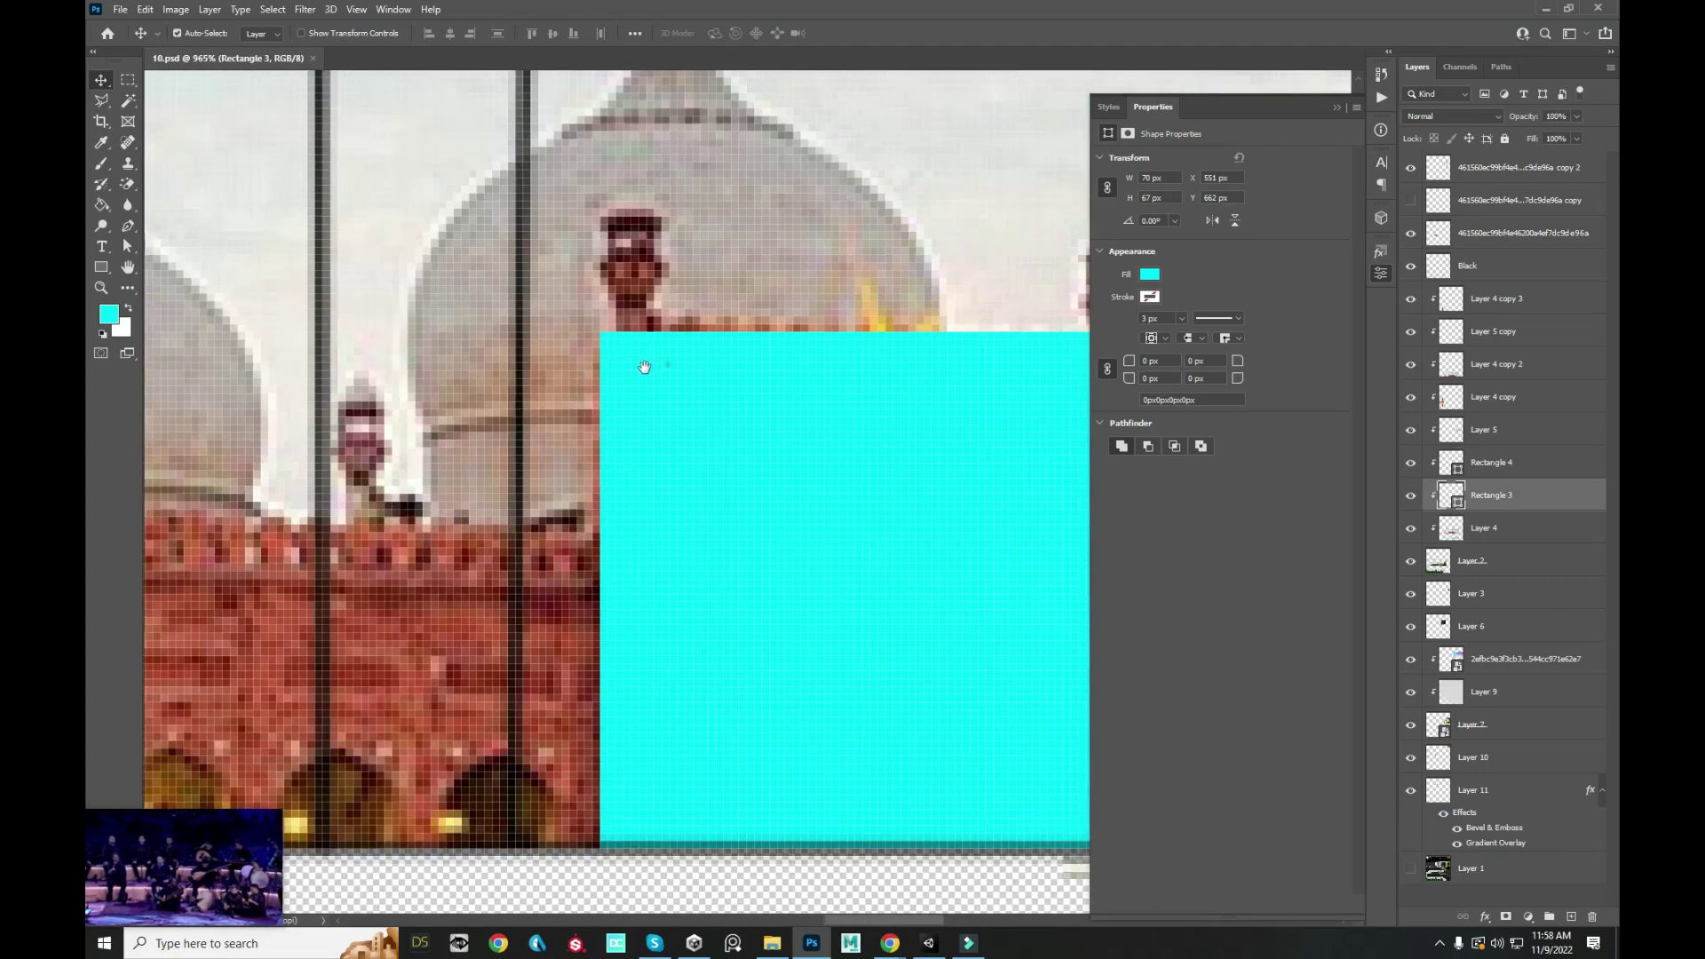
key("ctrl+t")
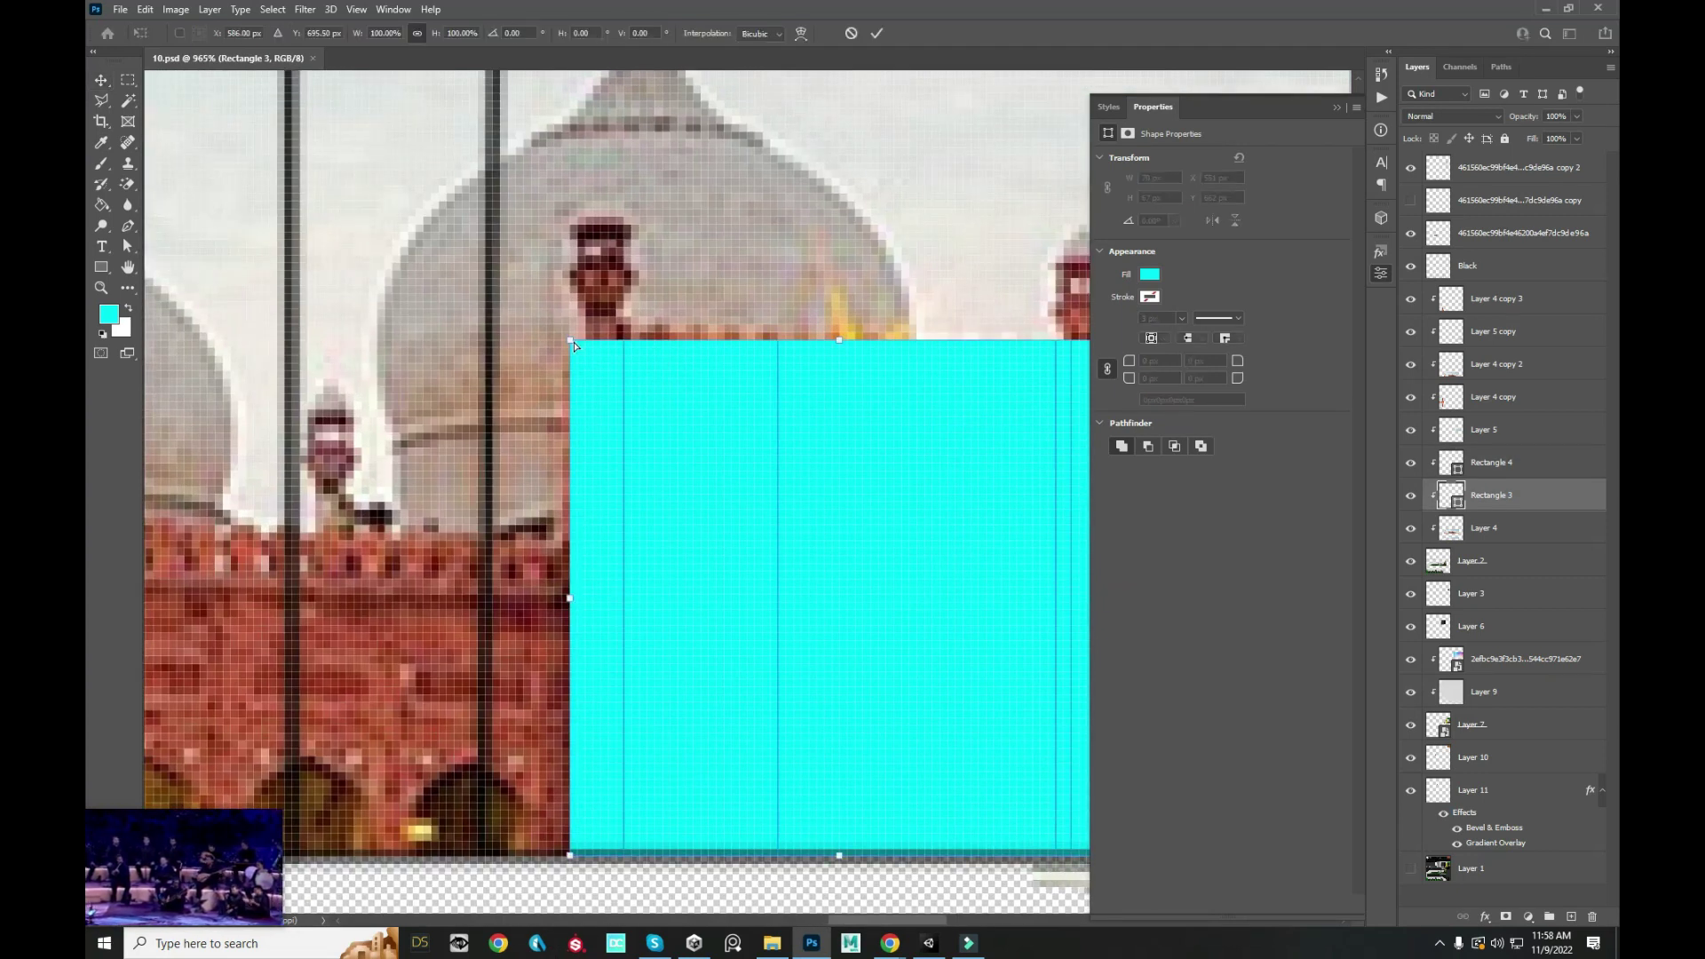
left_click_drag(573, 347, 589, 354)
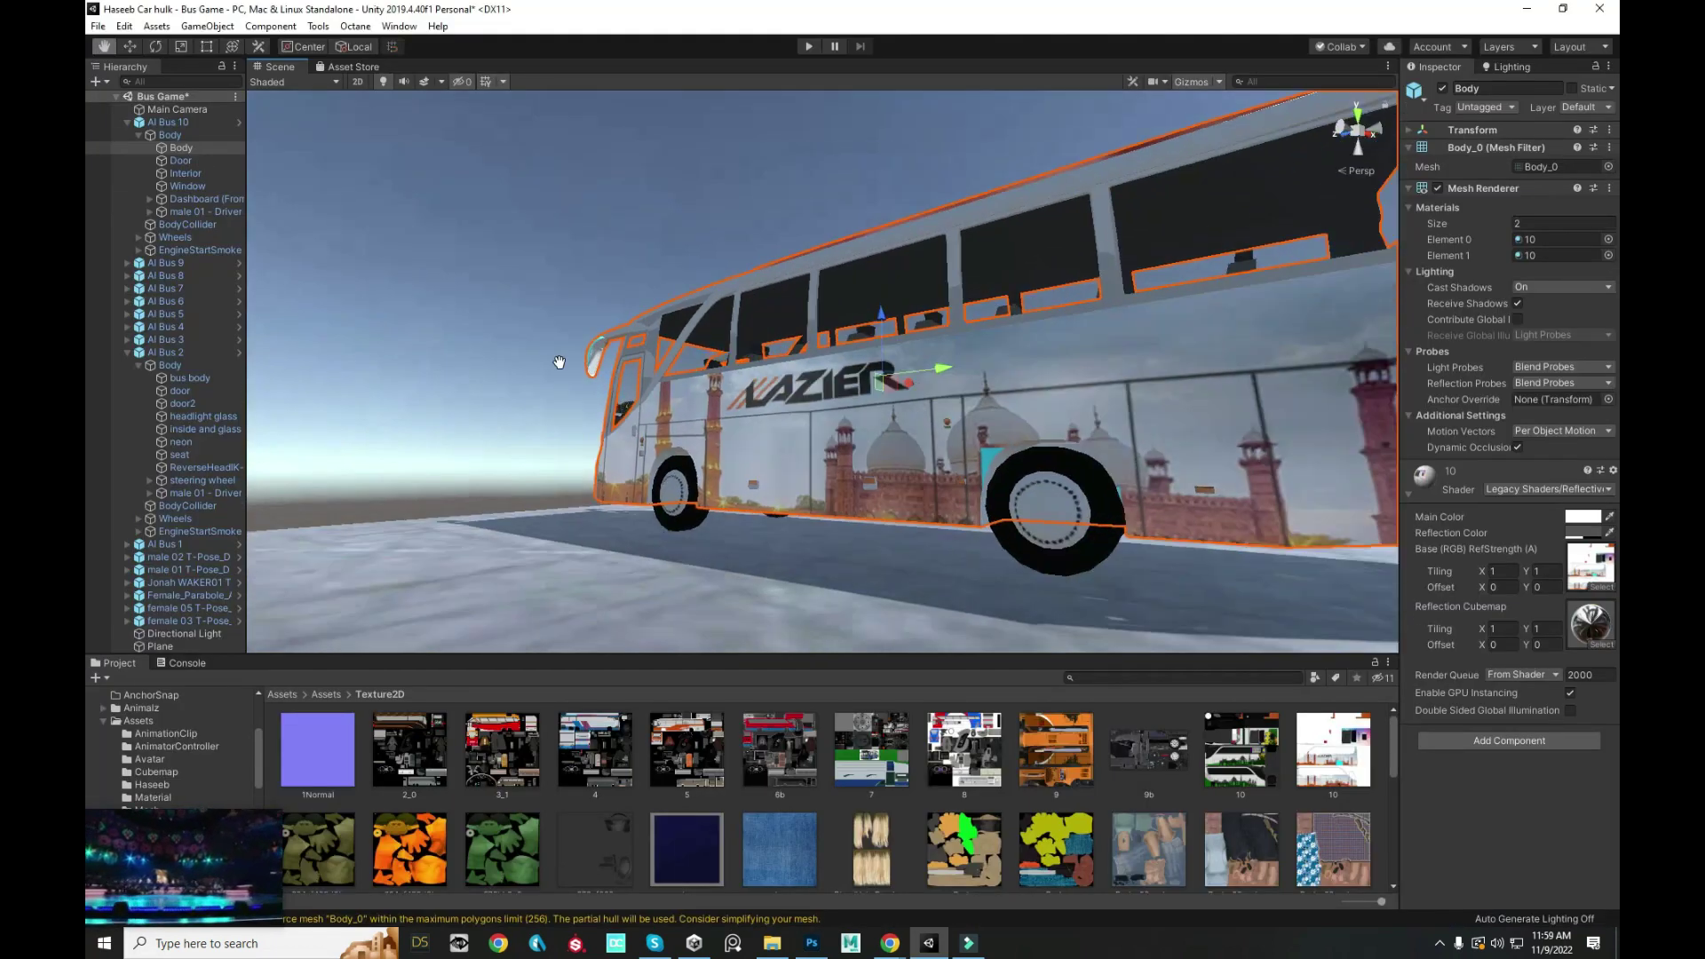
left_click_drag(443, 288, 799, 284)
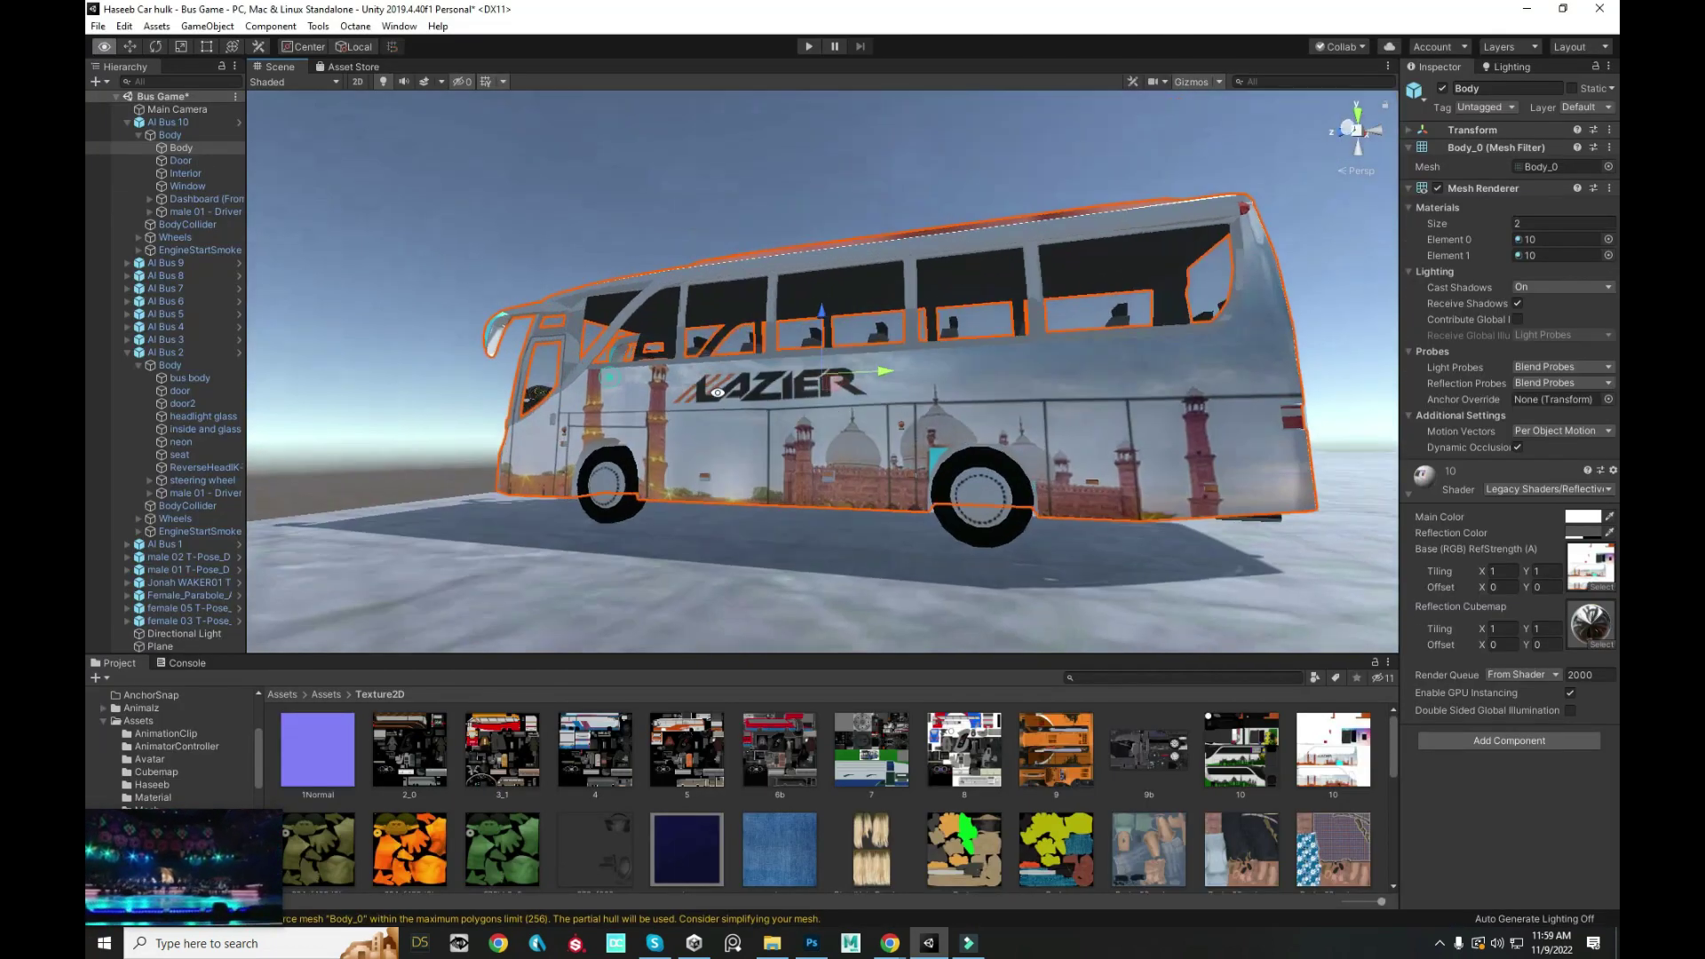
scroll(817, 382, "up", 5)
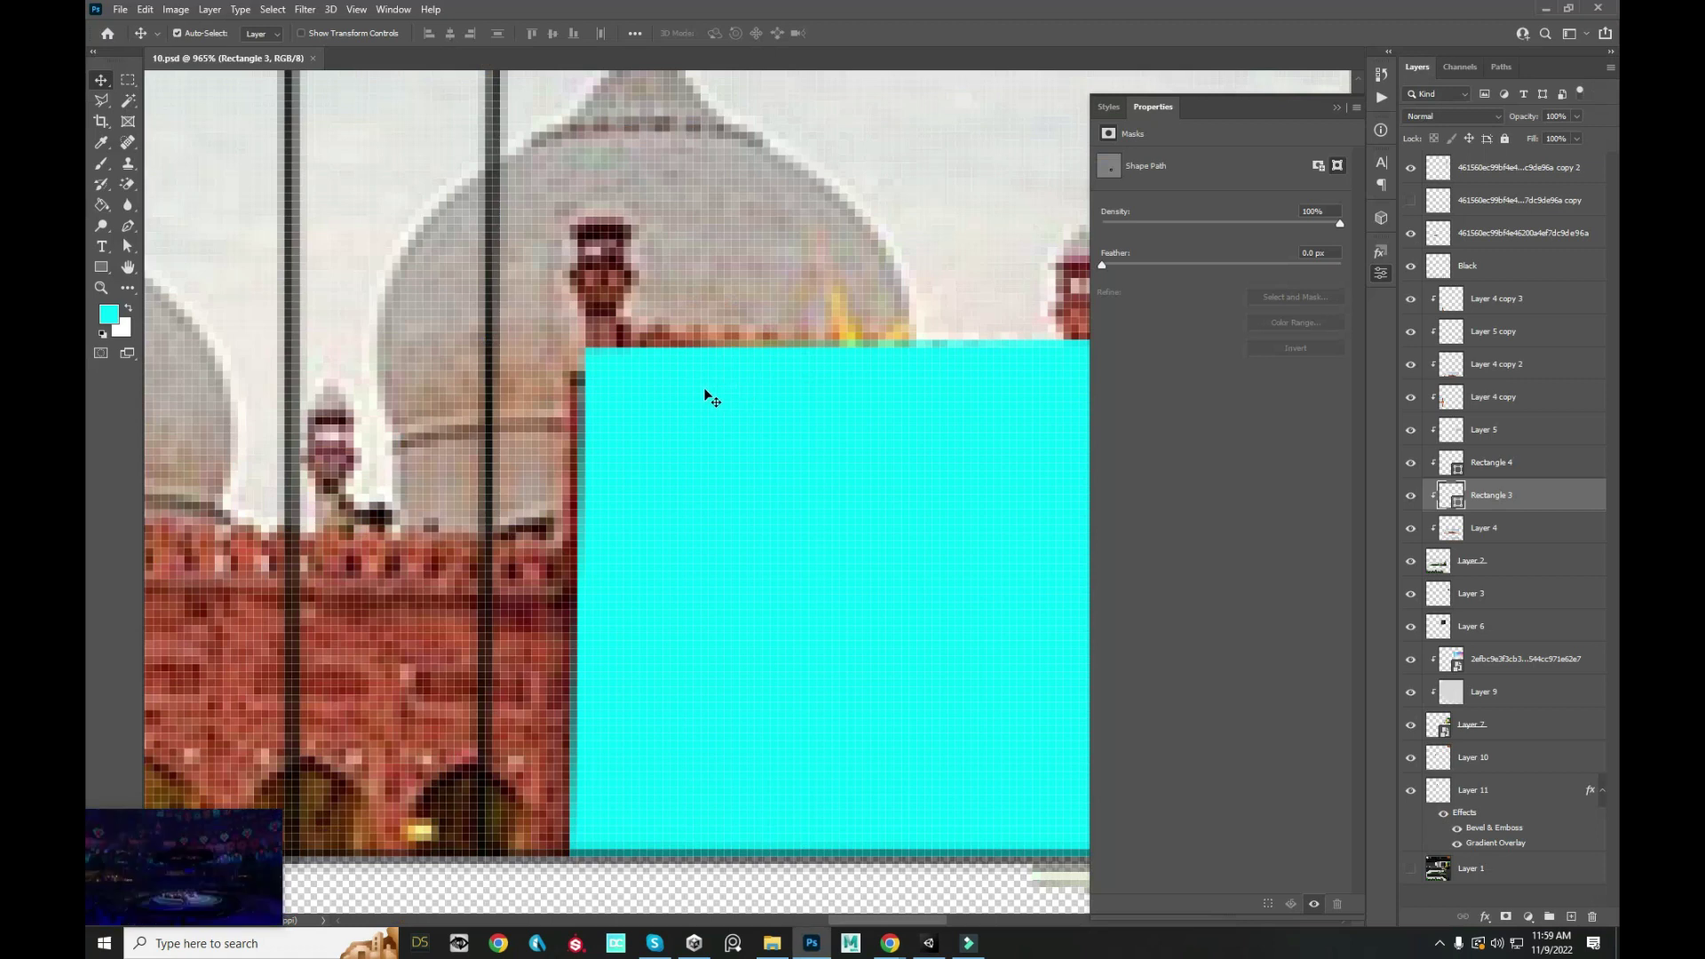
mouse_move(611, 373)
left_mouse_down()
mouse_move(555, 329)
mouse_move(708, 316)
mouse_move(681, 343)
left_mouse_up()
key("ctrl+z")
- Add a layer mask to Rectangle 3 and brush away its top-left corner softly
left_click(104, 165)
left_click(1500, 920)
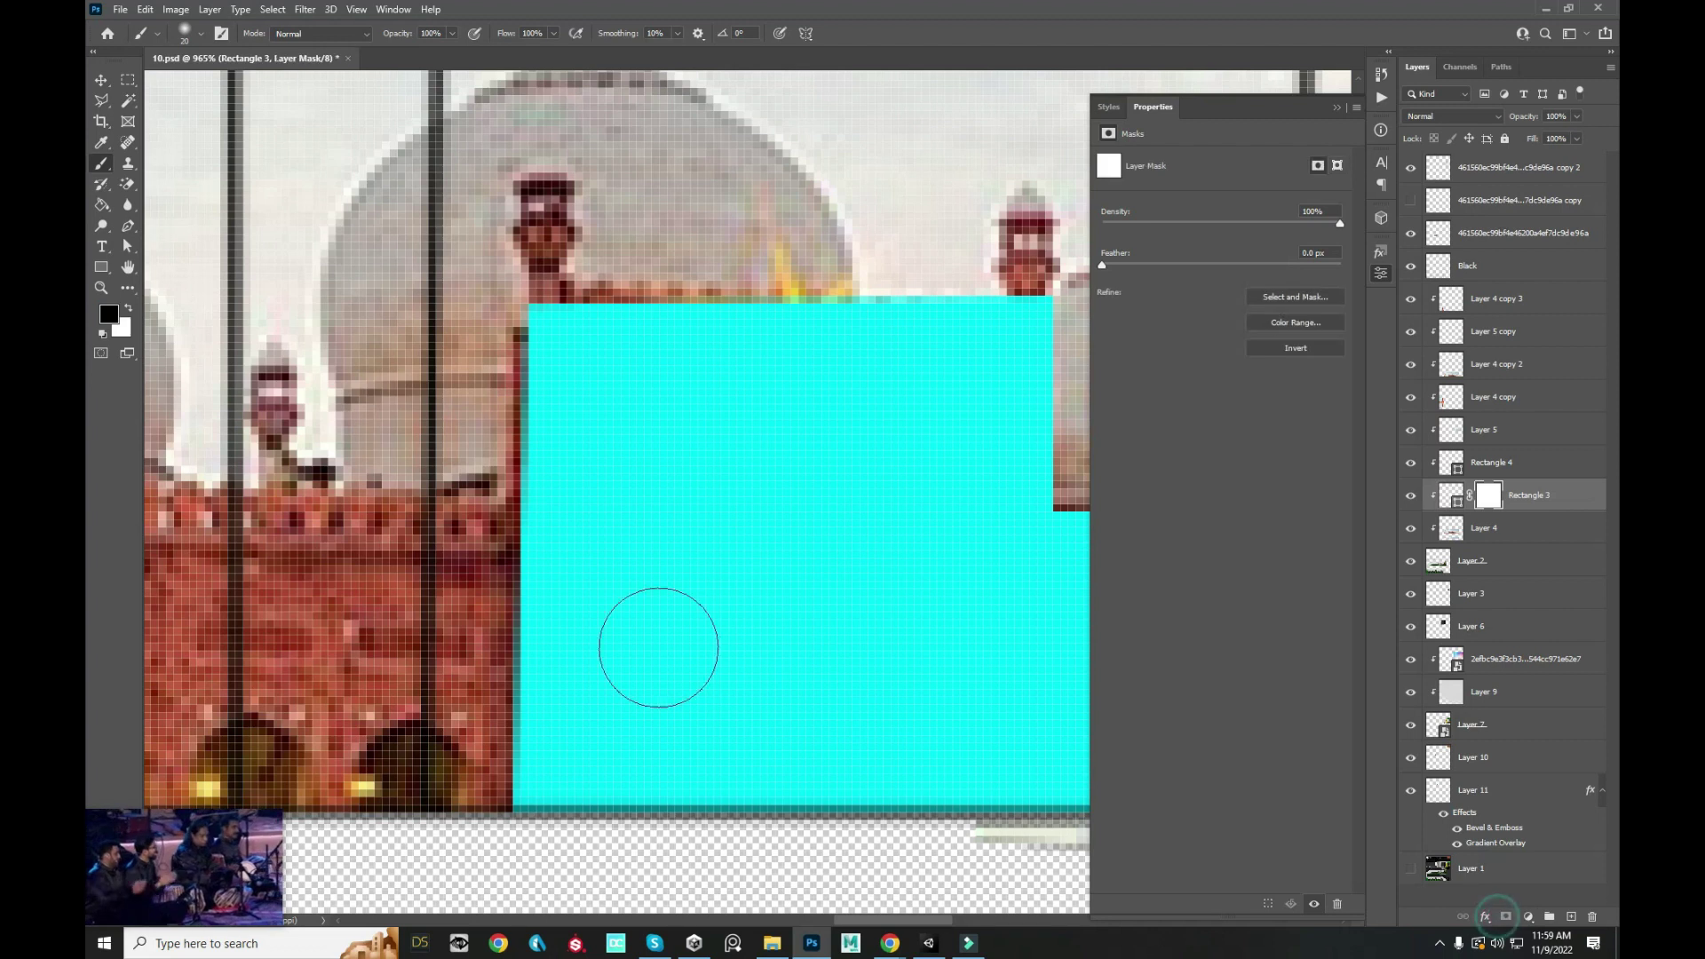
mouse_move(545, 343)
left_mouse_down()
mouse_move(489, 318)
mouse_move(477, 354)
left_mouse_up()
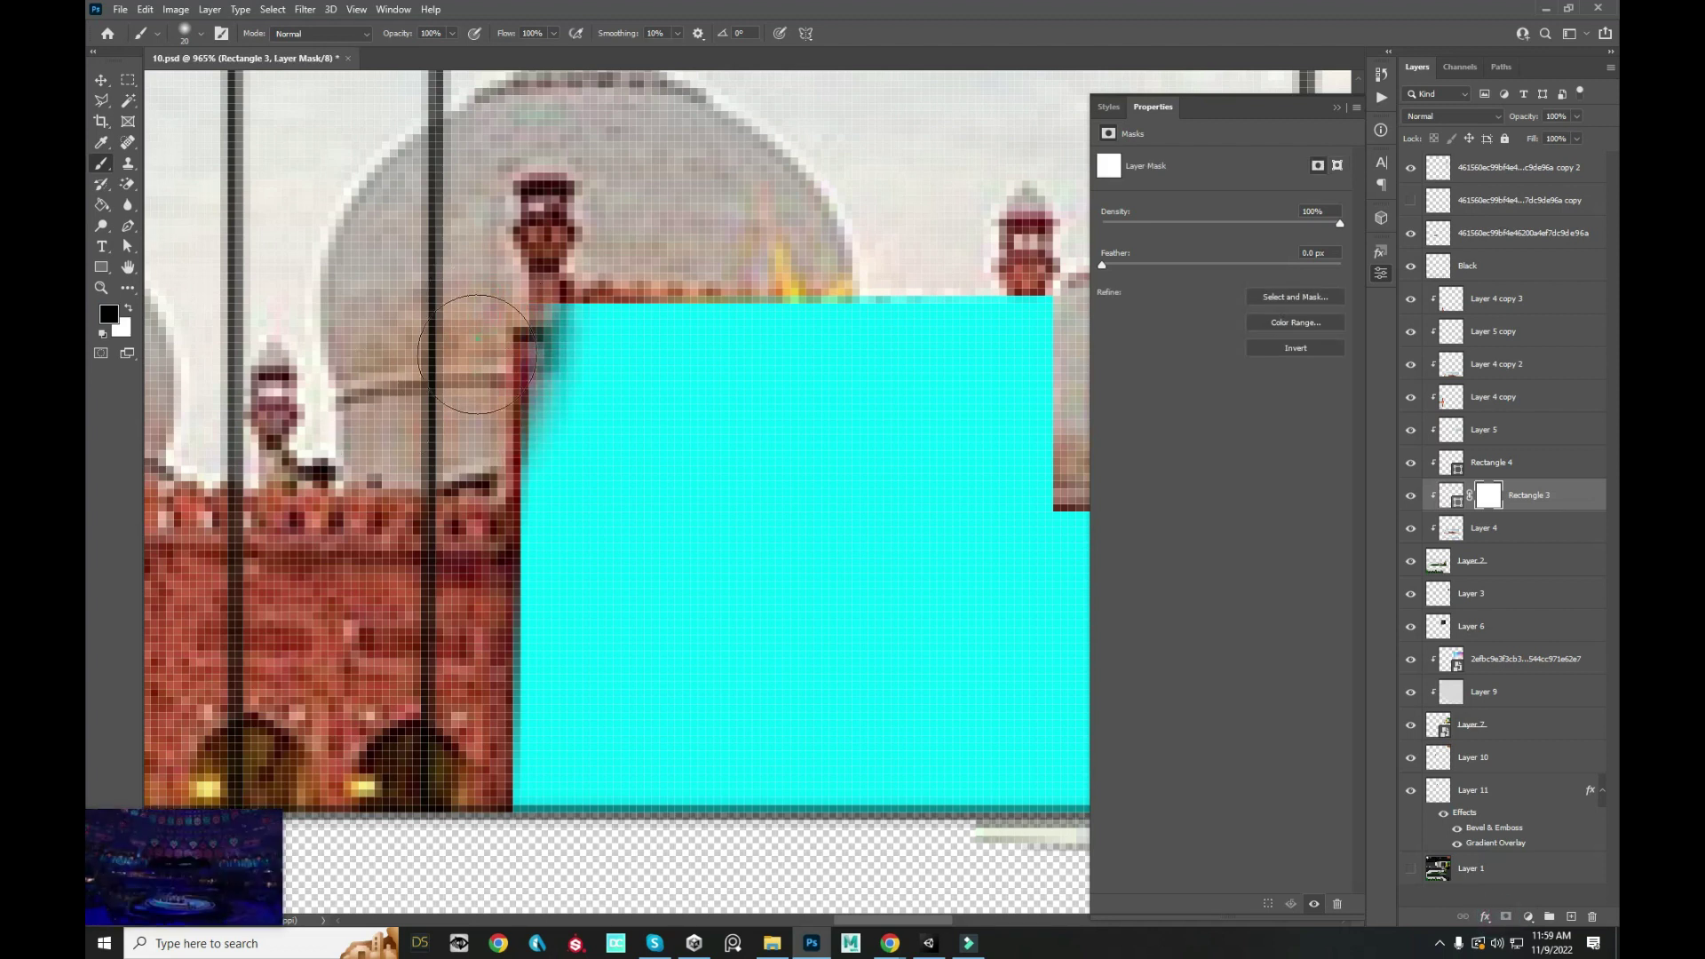
left_click_drag(529, 275, 457, 392)
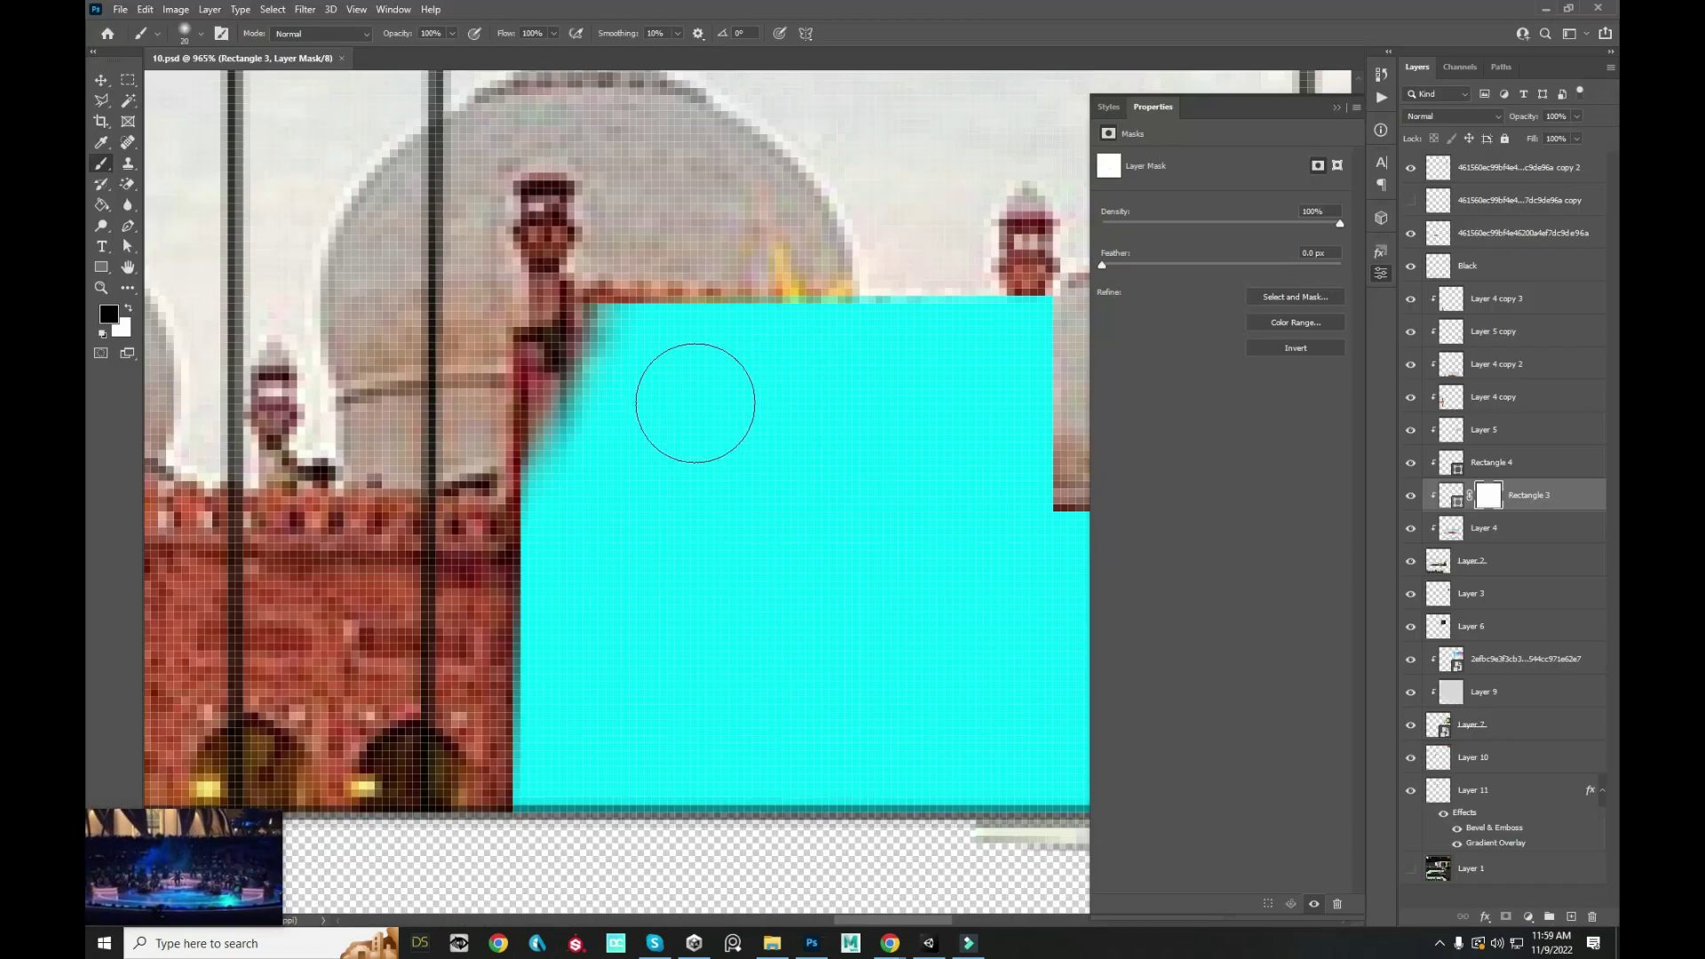
left_click_drag(608, 276, 465, 475)
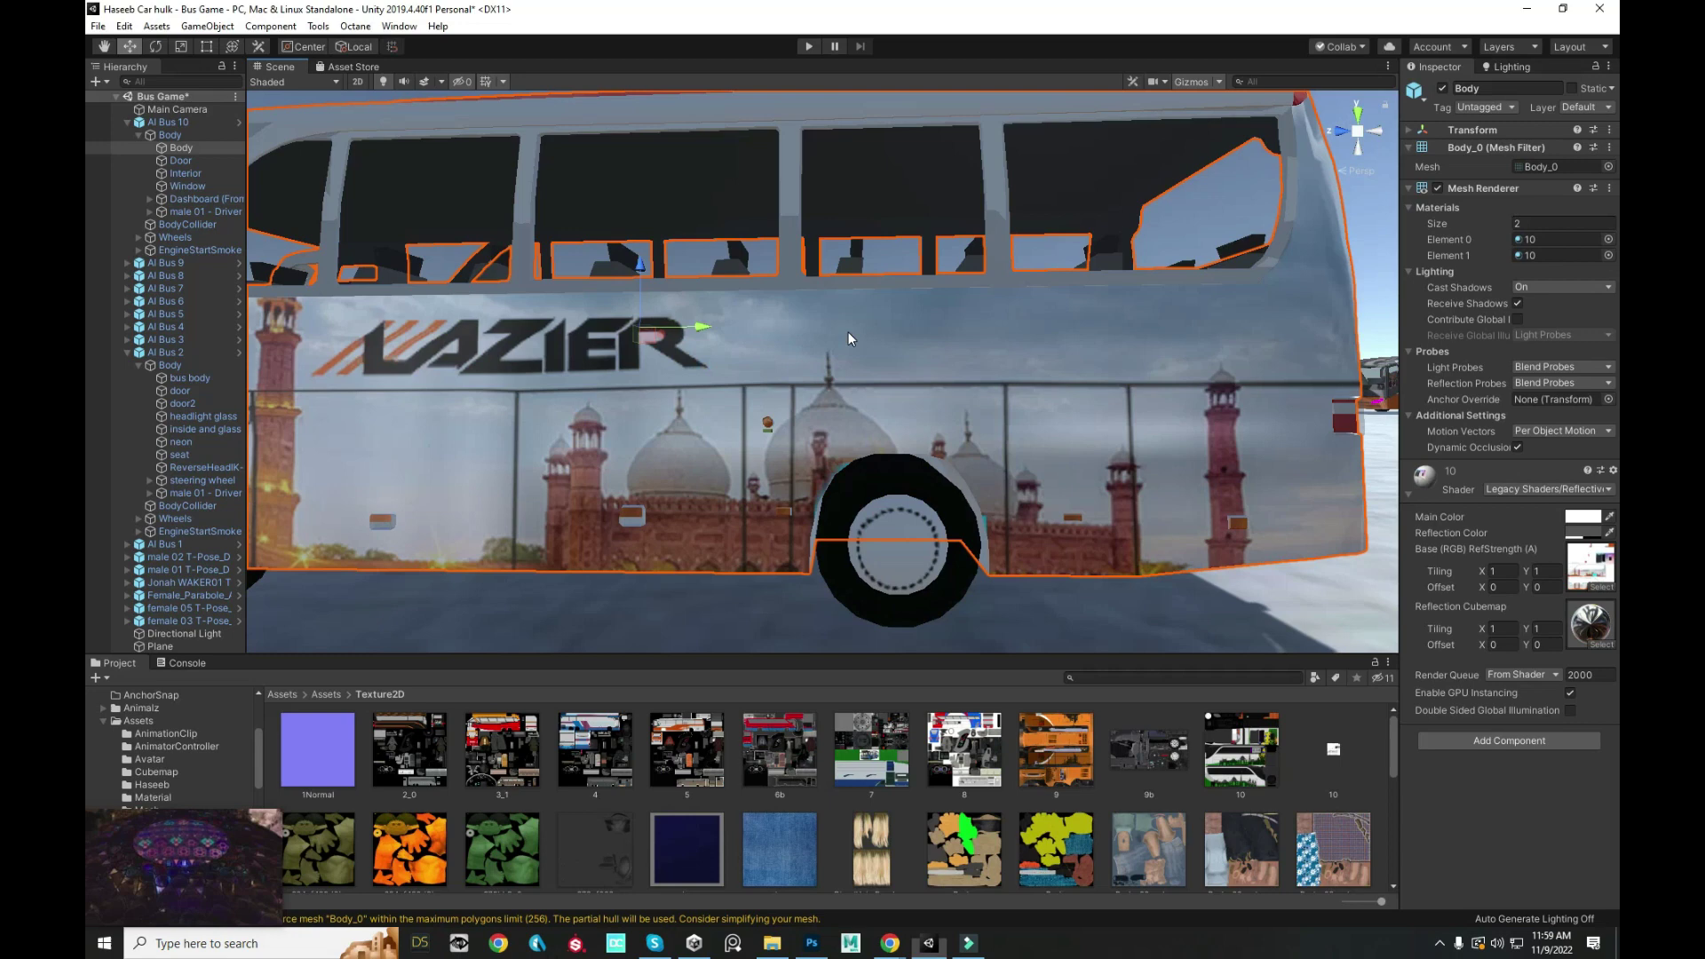
left_click_drag(618, 377, 293, 362)
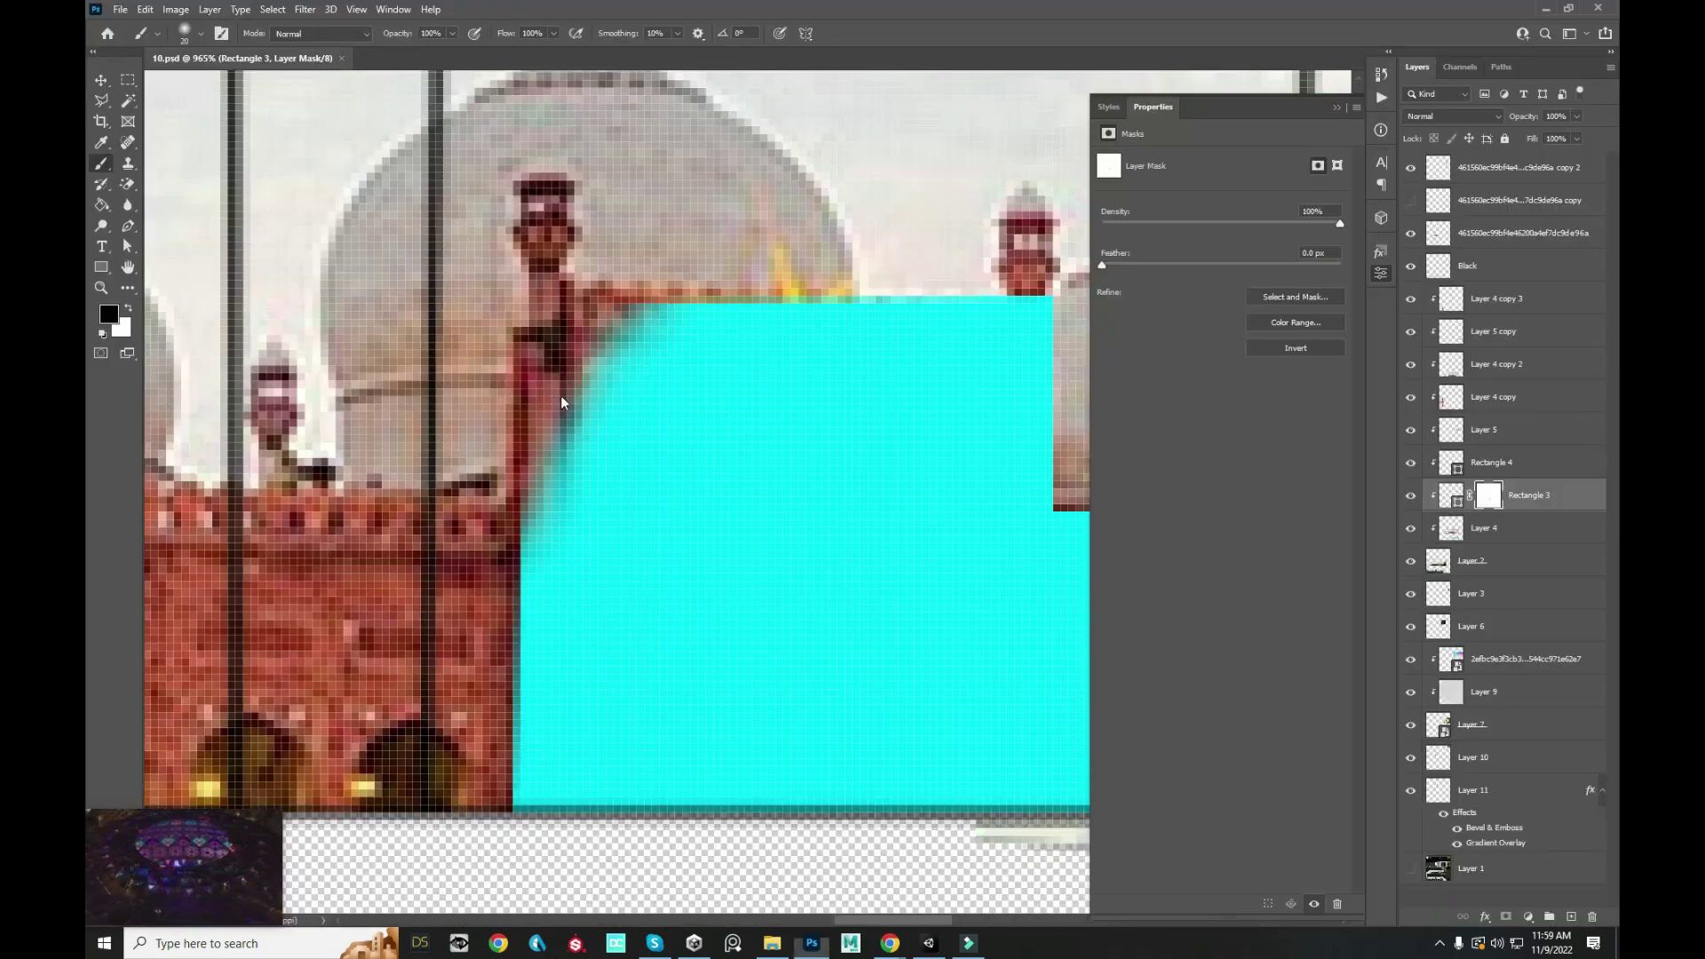
scroll(747, 239, "down", 5)
scroll(475, 345, "up", 2)
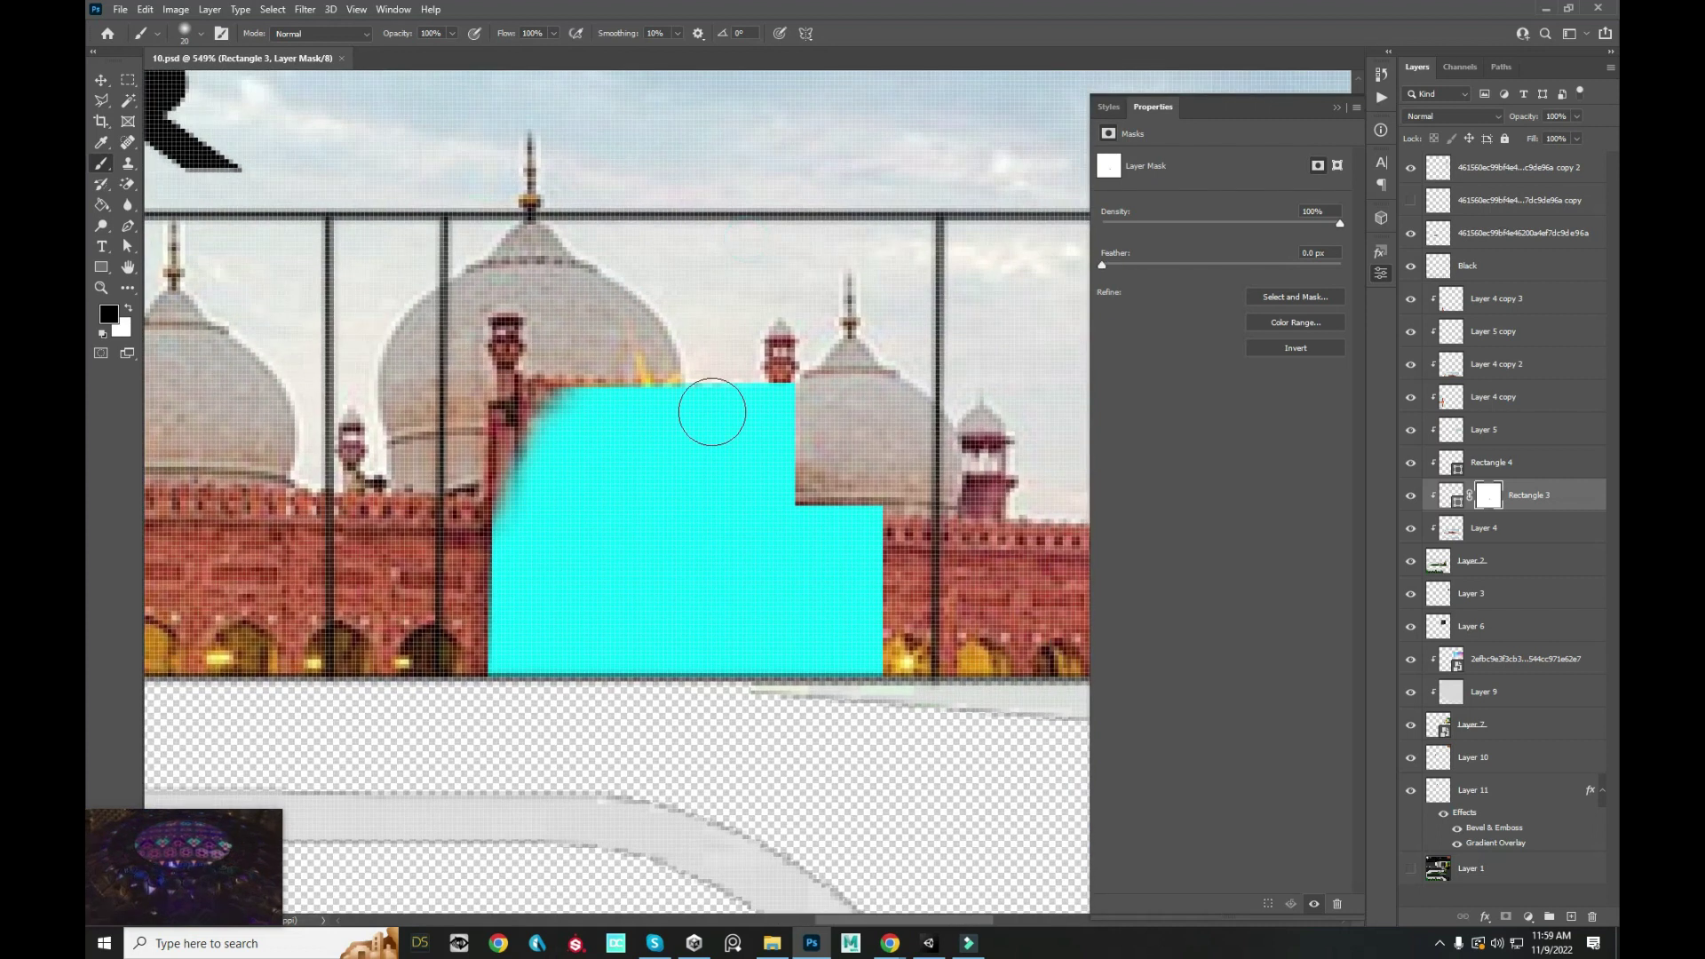
- Convert both cyan rectangle layers into one Rectangle 4 smart object and save the texture
key("v")
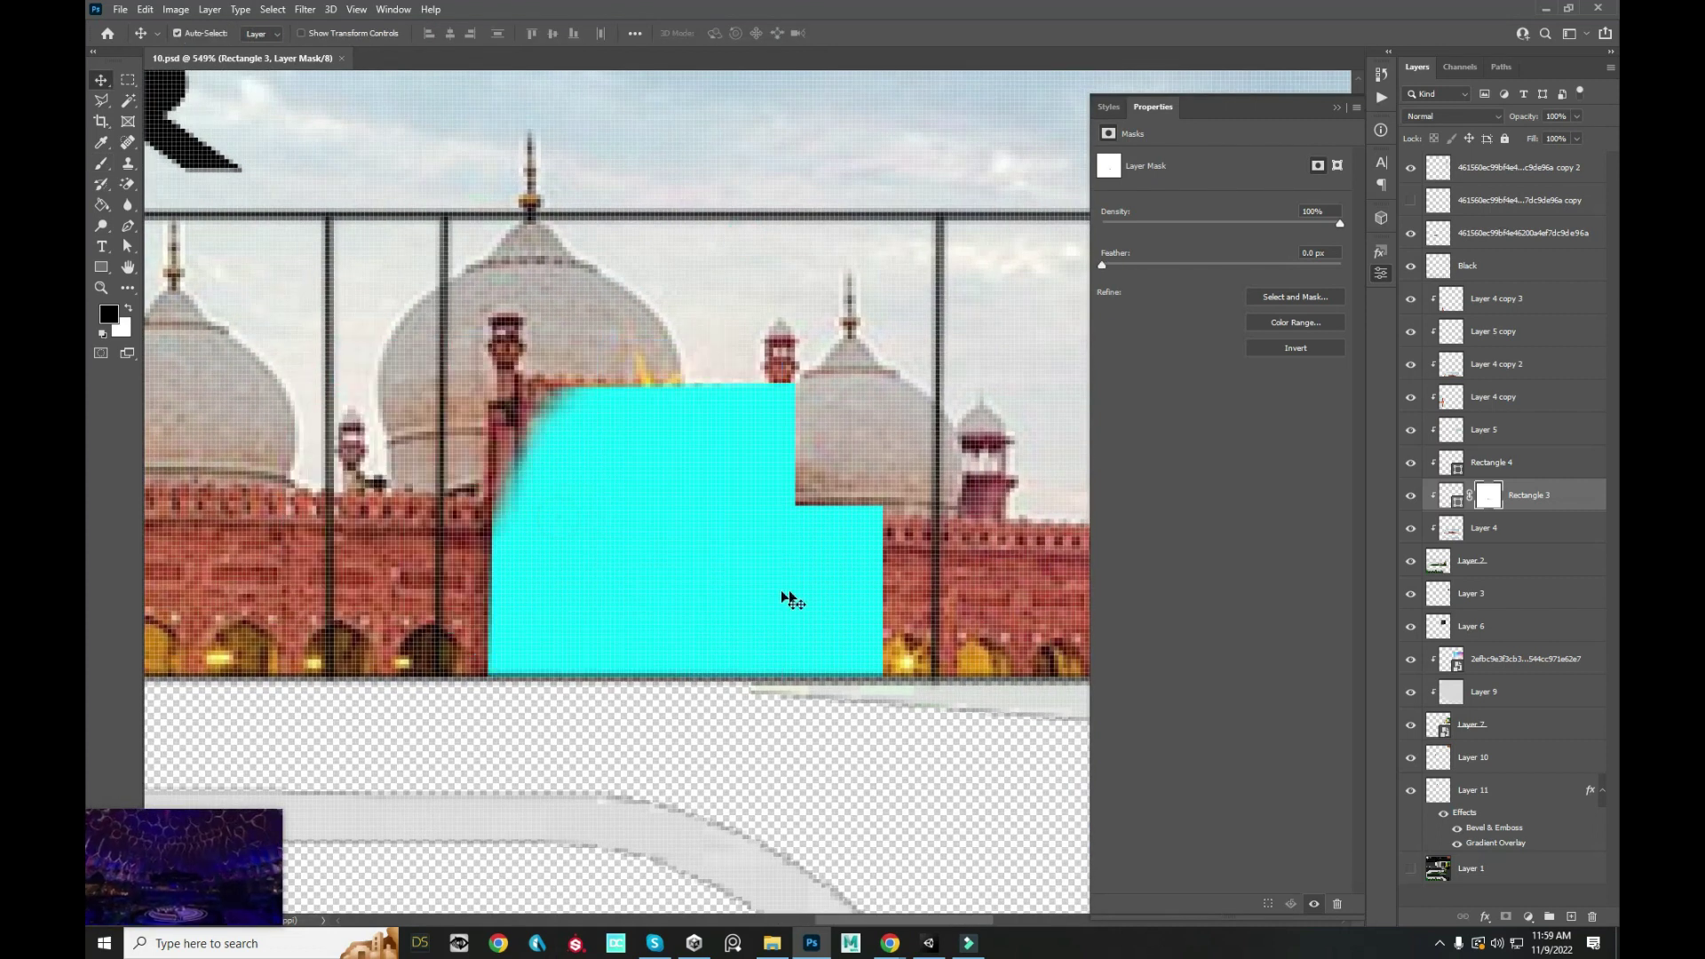
left_click_drag(839, 593, 510, 446)
key("ctrl+z")
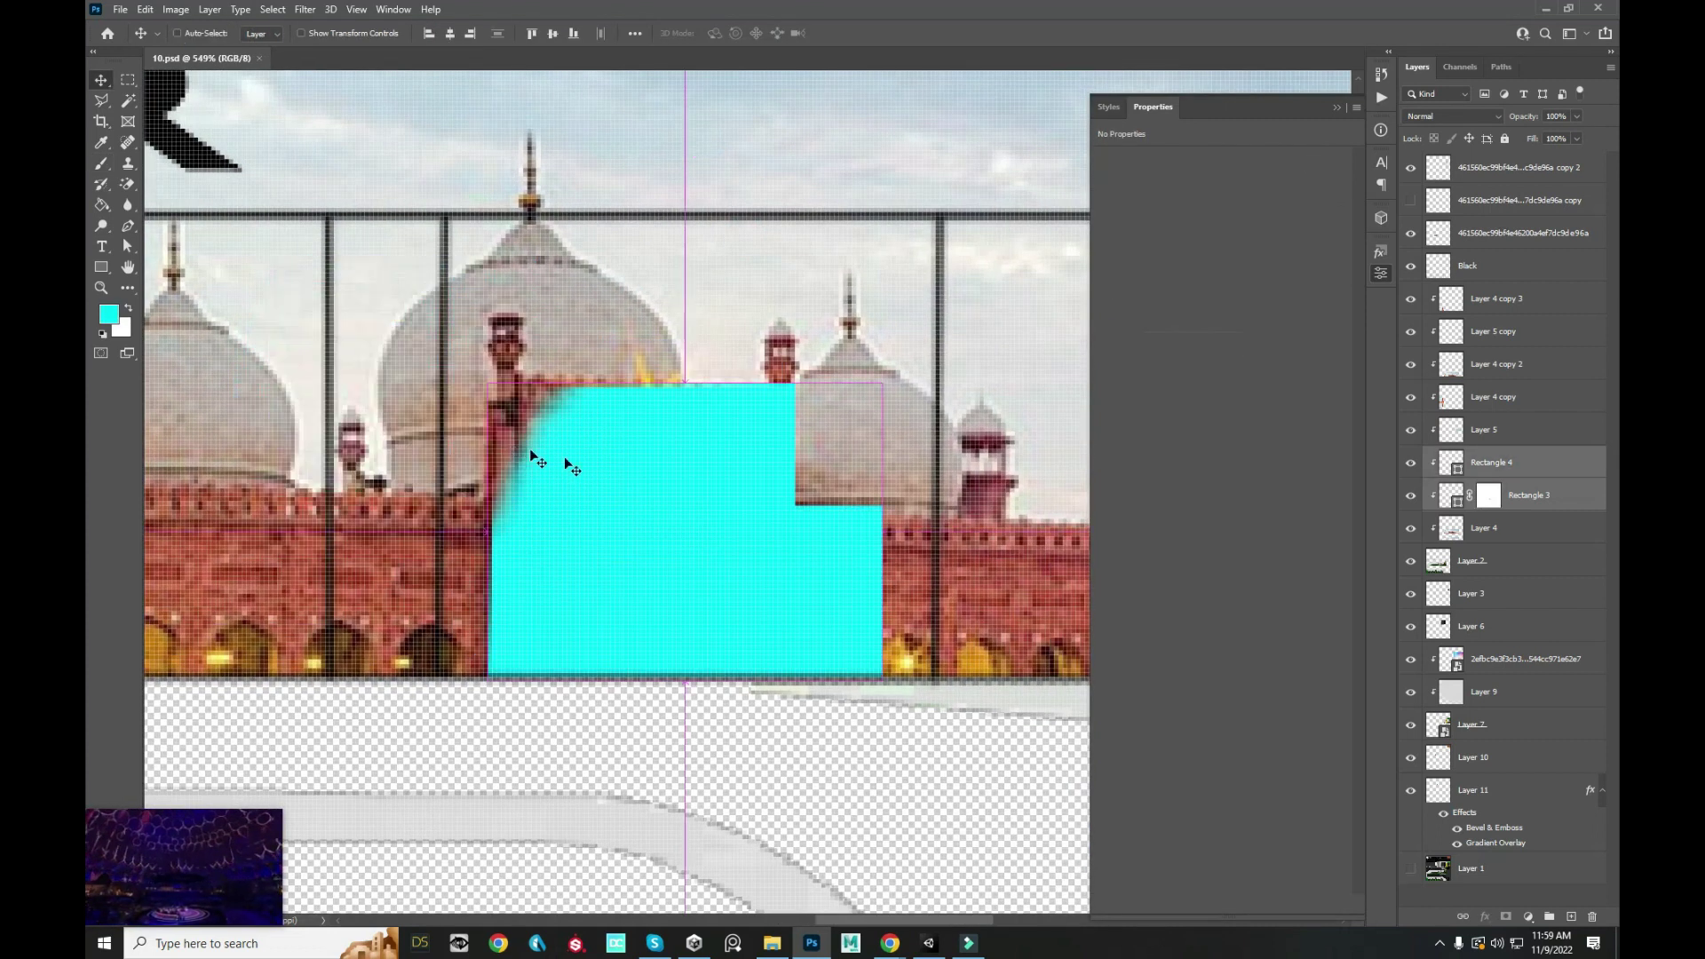
key("Delete")
scroll(771, 485, "down", 2)
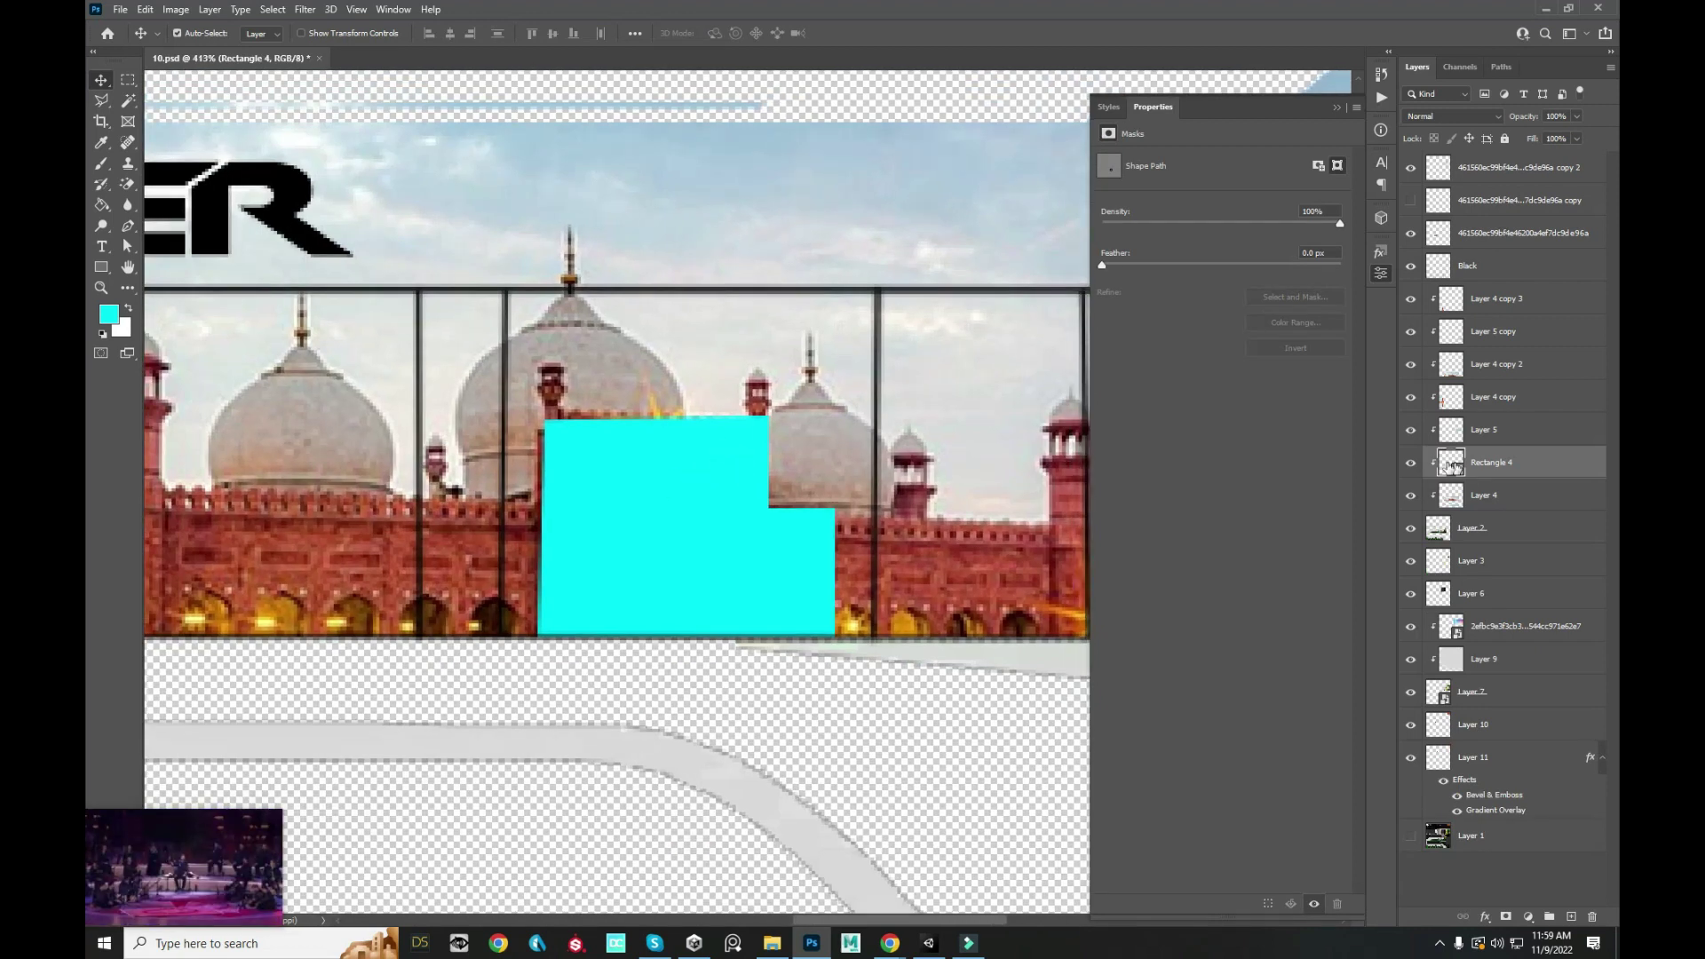
key("ctrl+z")
right_click(1493, 488)
left_click(1342, 472)
scroll(716, 327, "down", 3)
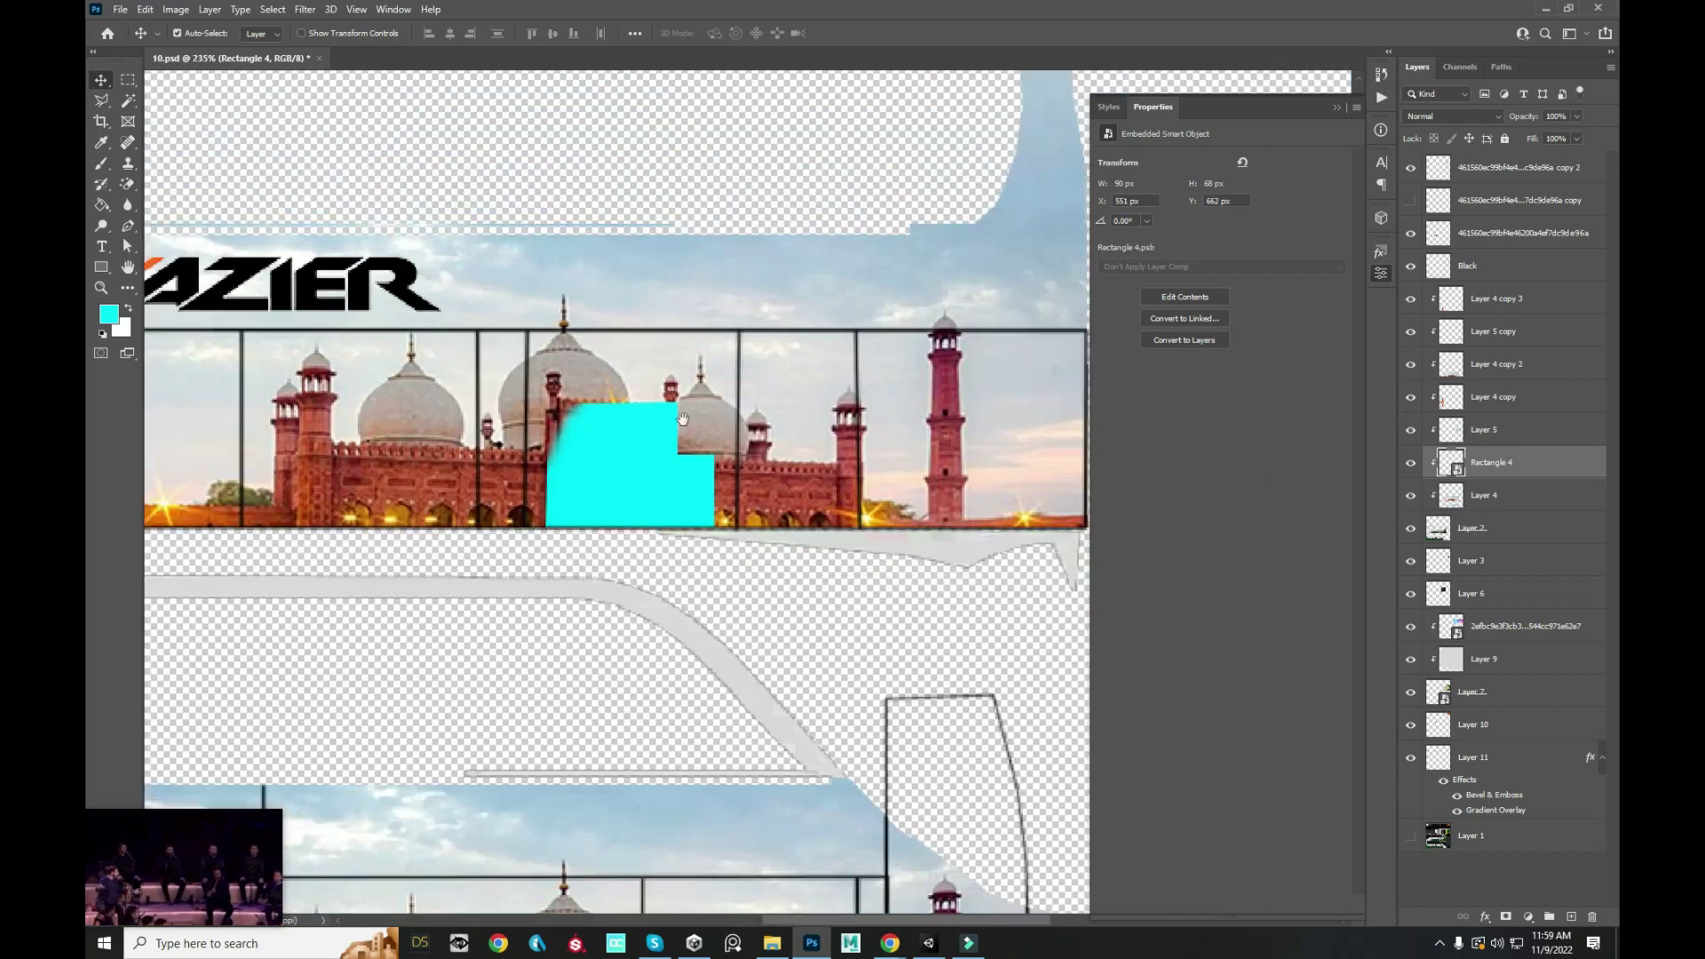
key("ctrl+s")
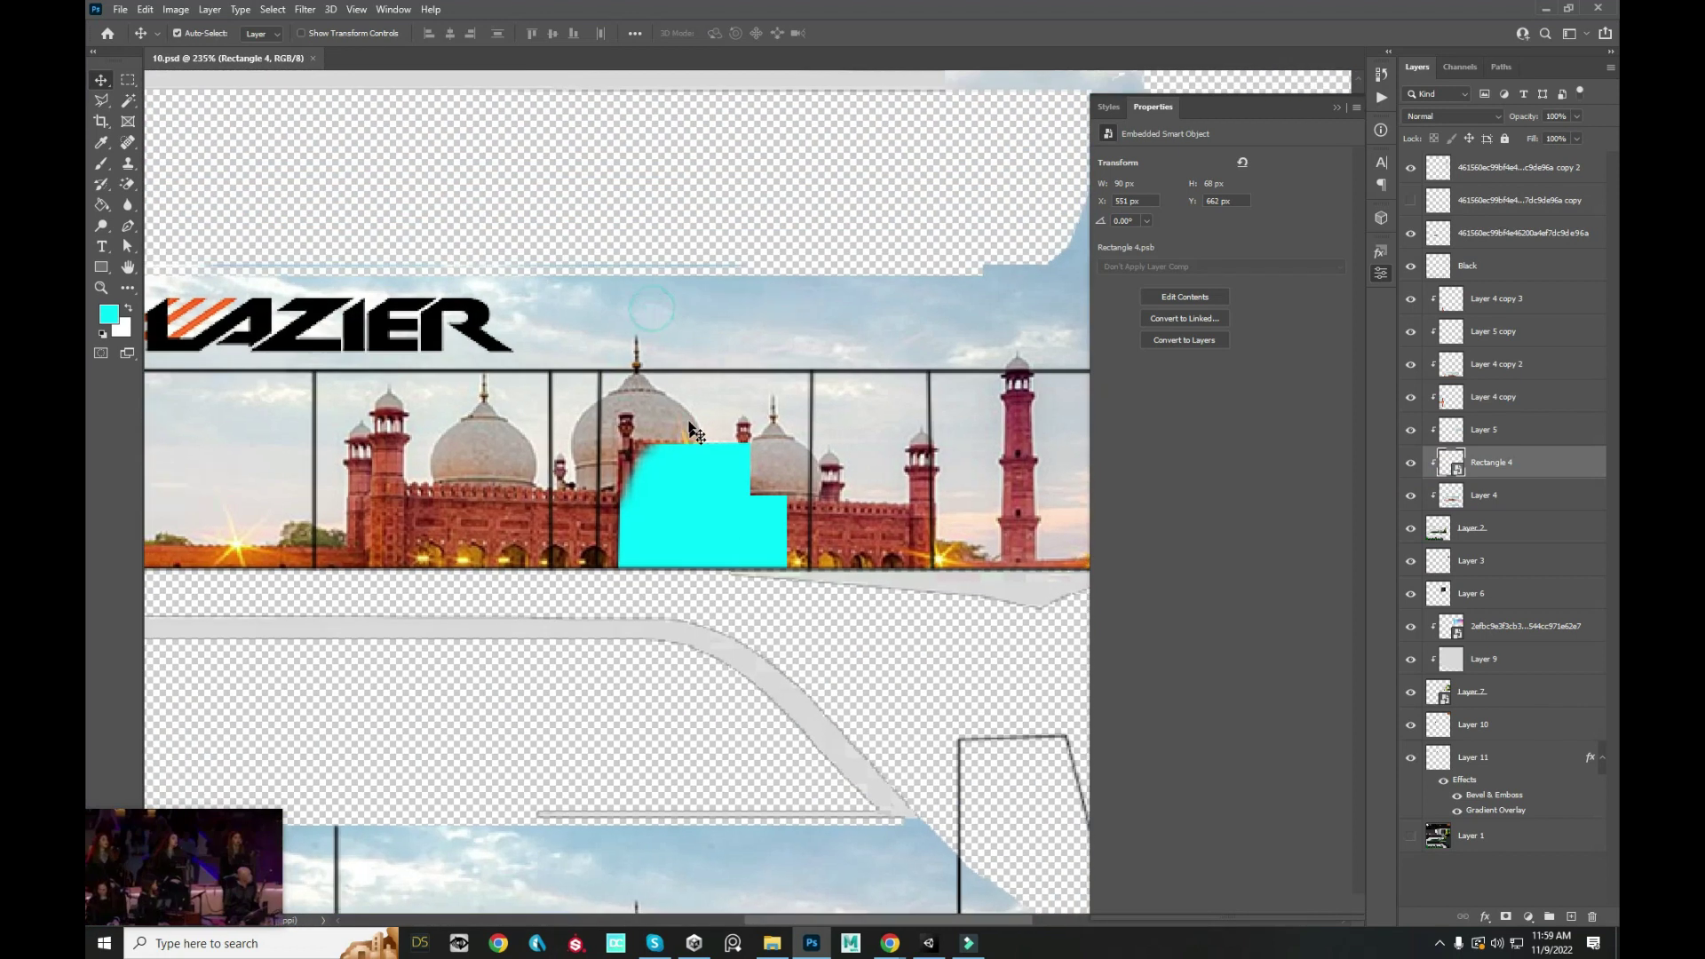
- Hide the panels and view the updated texture head-on on the bus in Unity
key("Tab")
key("Tab")
key("alt+Tab")
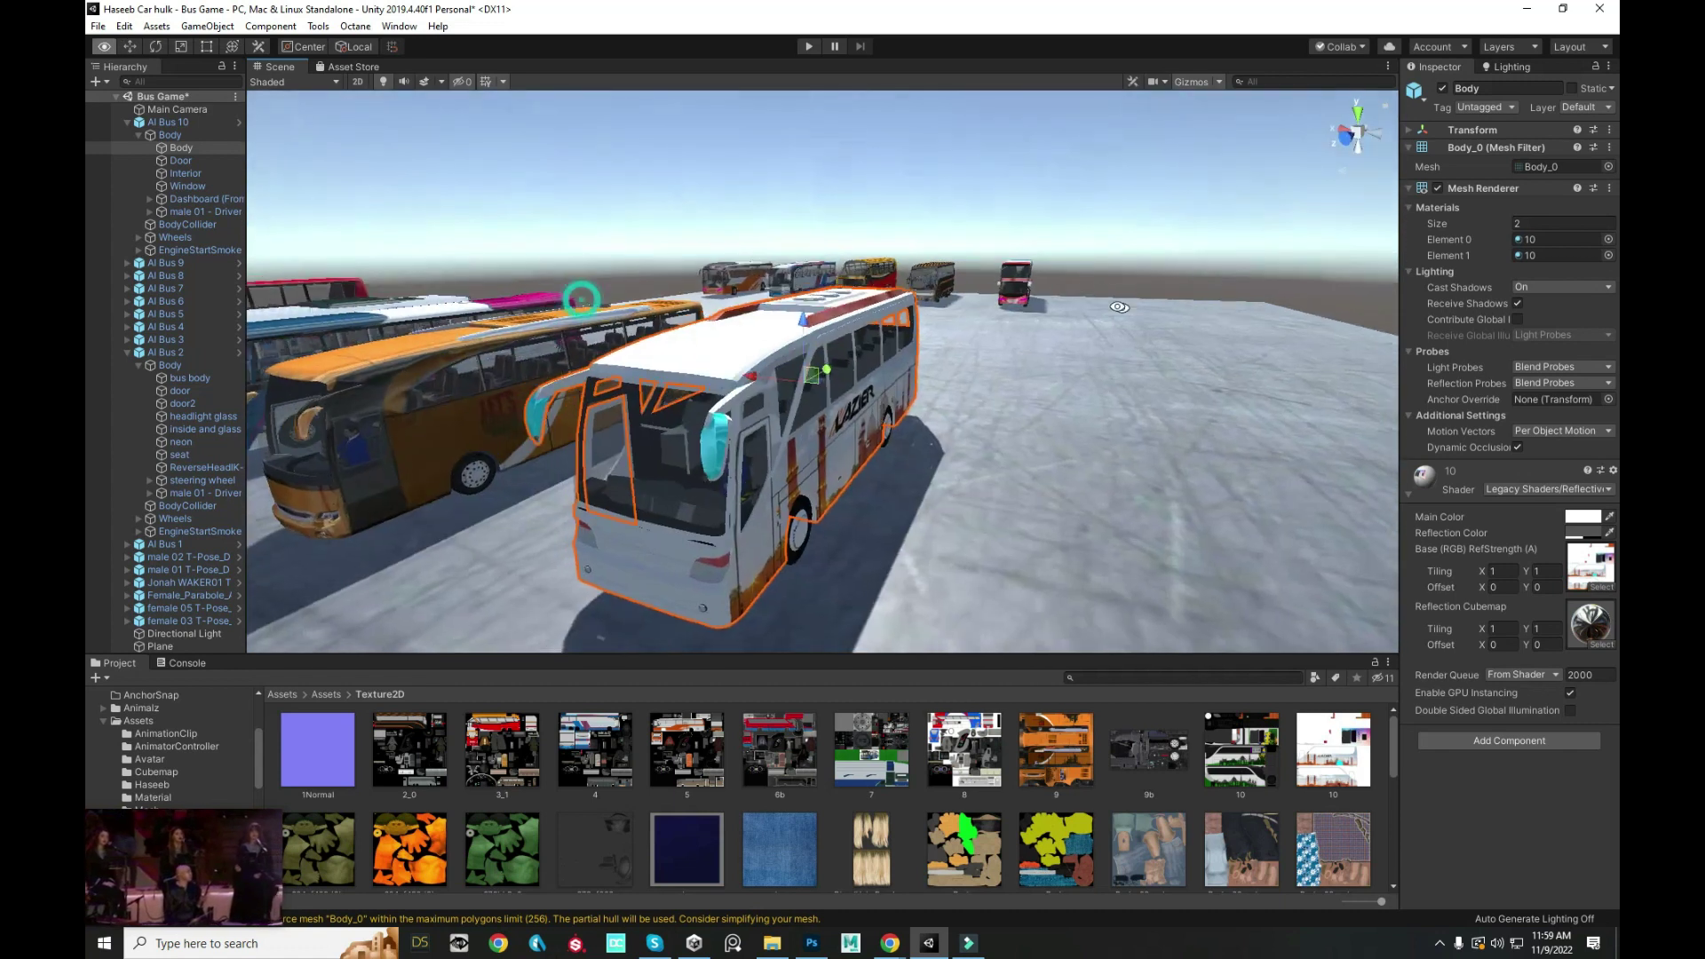
left_click_drag(1119, 306, 653, 322)
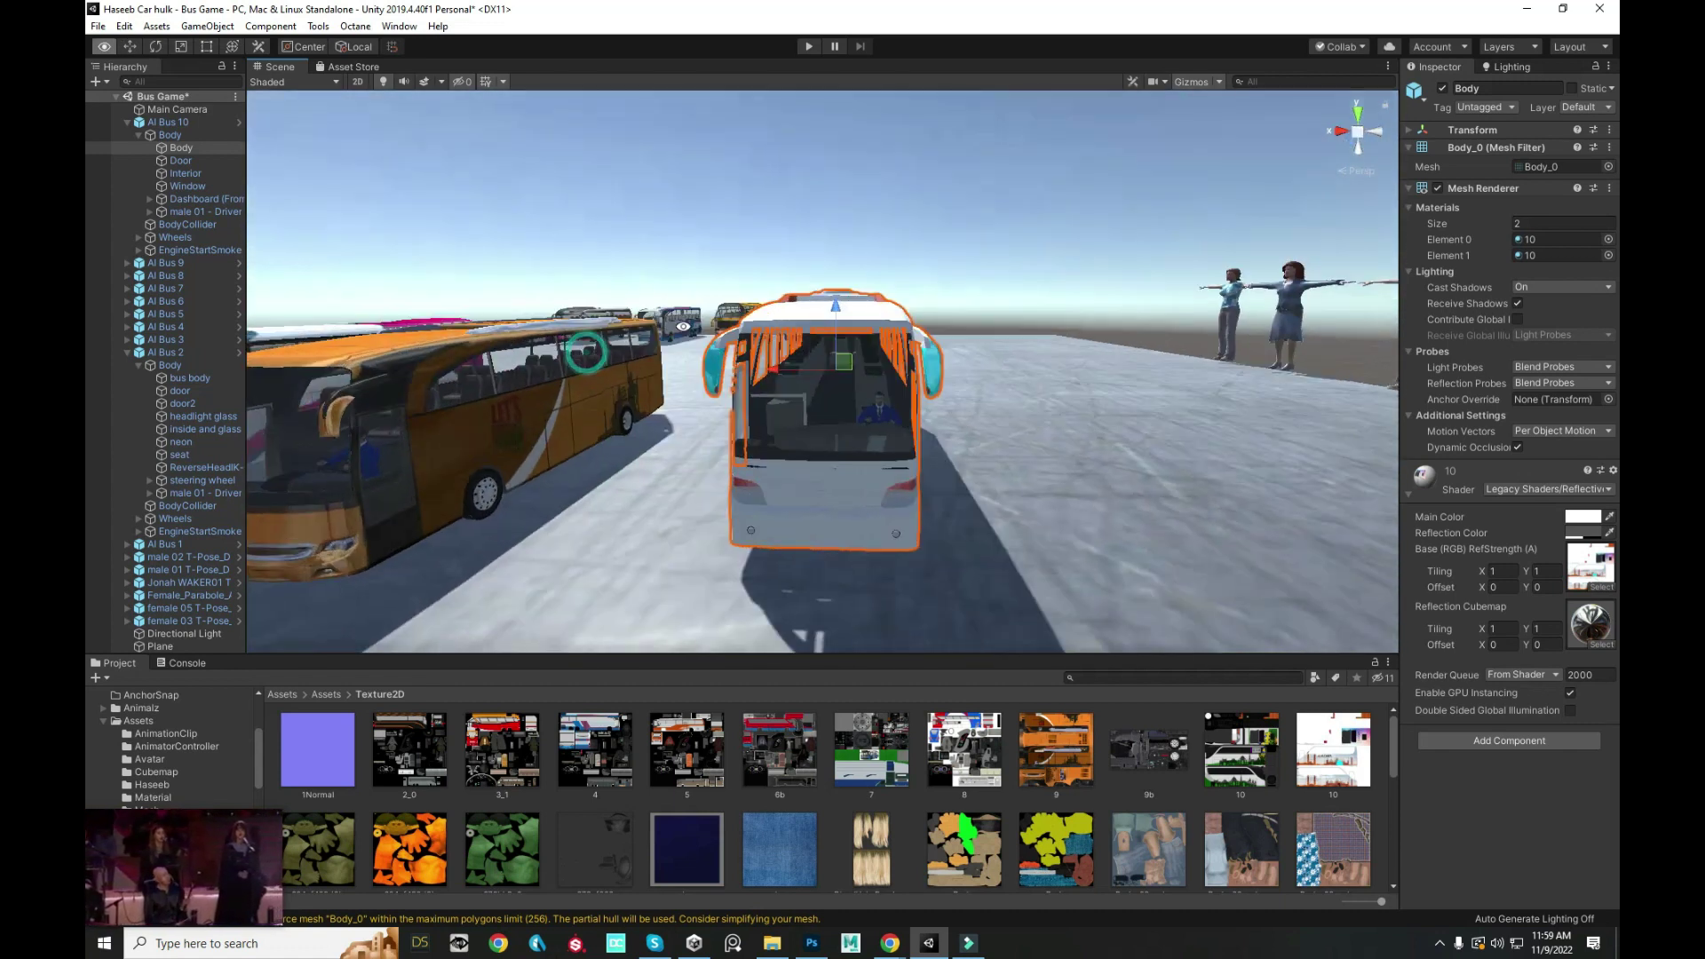
key("alt+Tab")
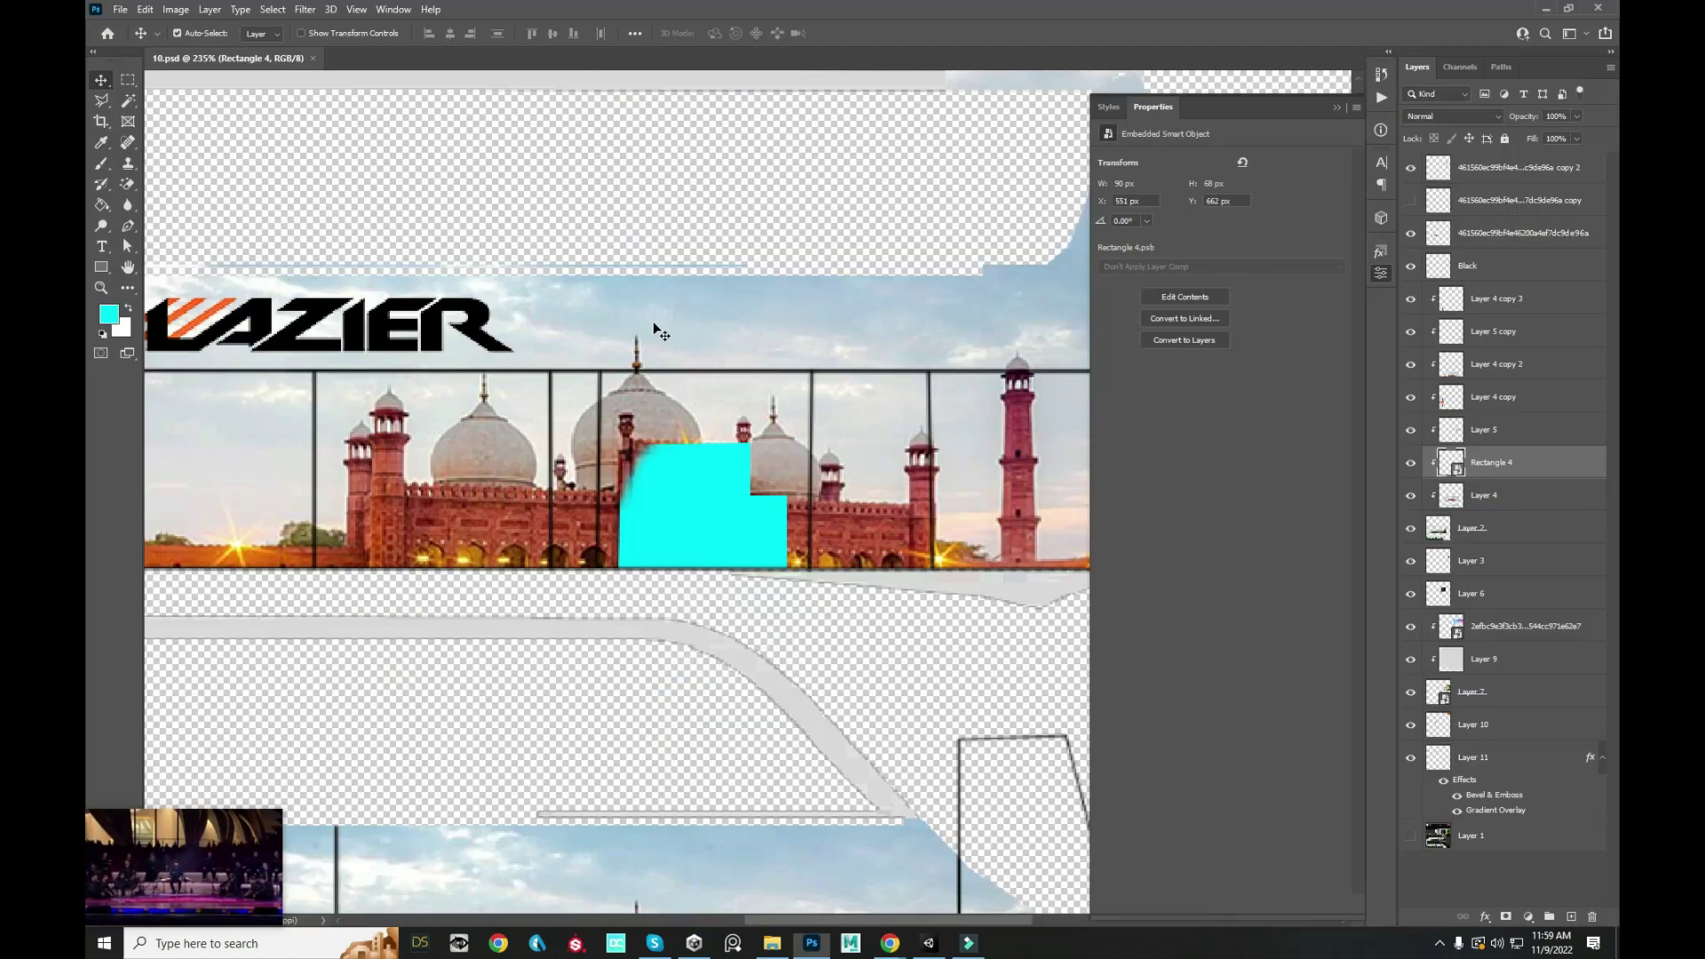
- Apply a white gradient preset style to the Rectangle 4 door panel and check it in Unity
left_click(1378, 256)
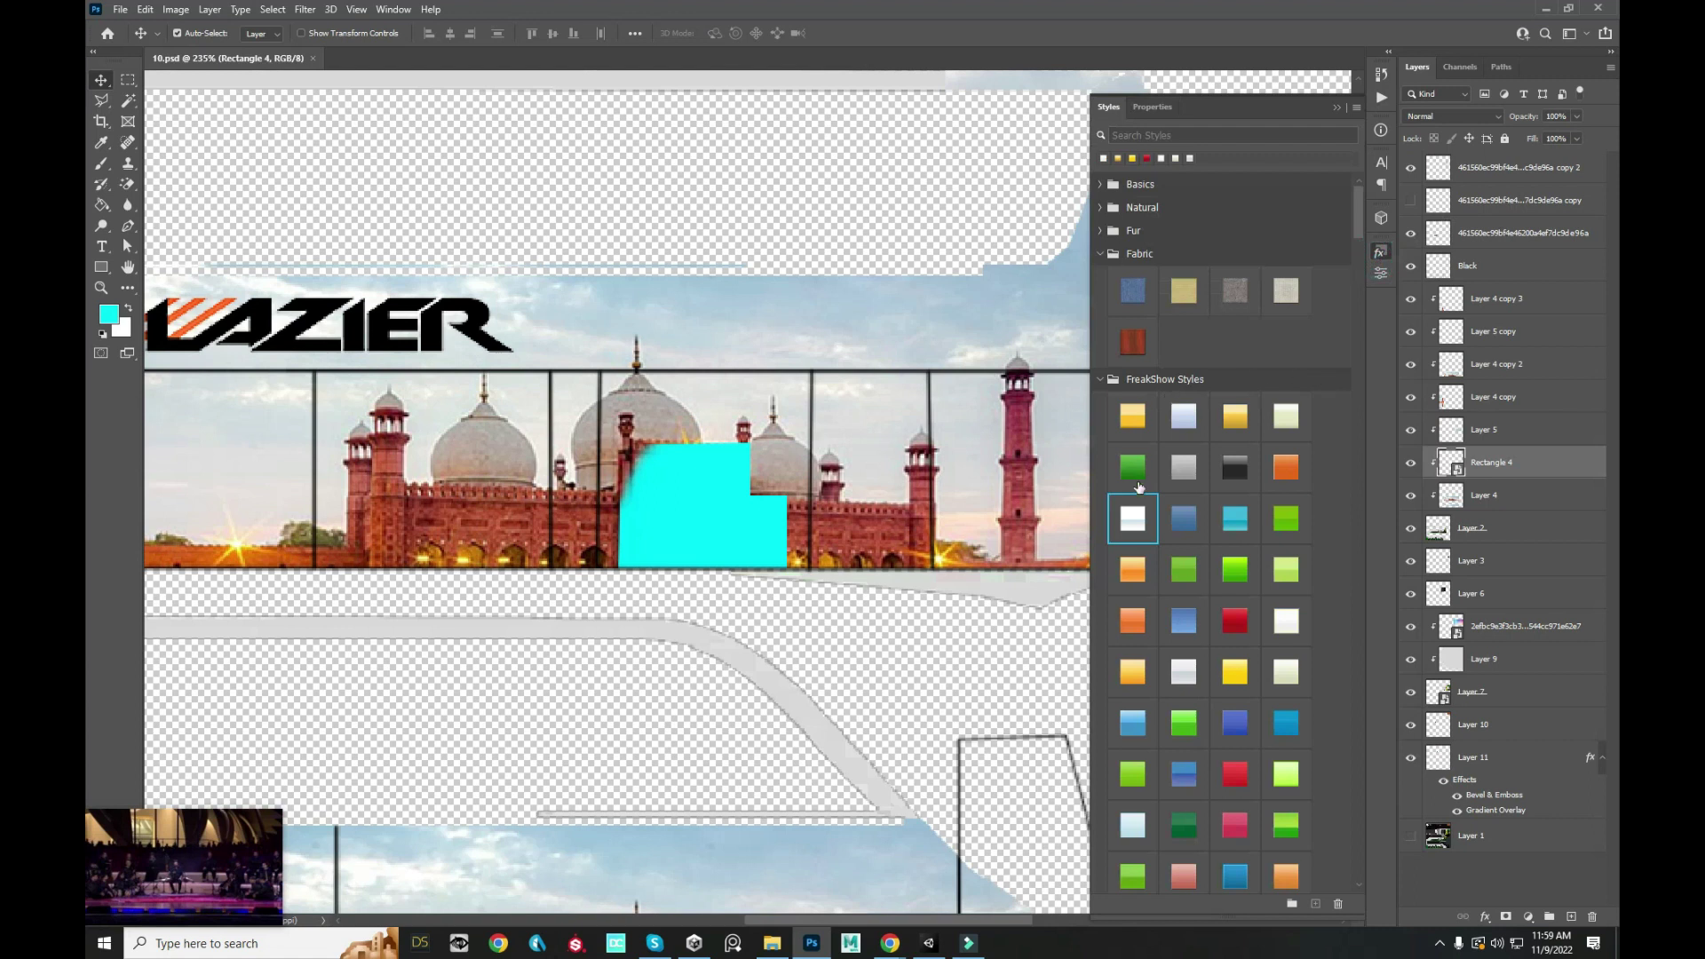
left_click(1133, 515)
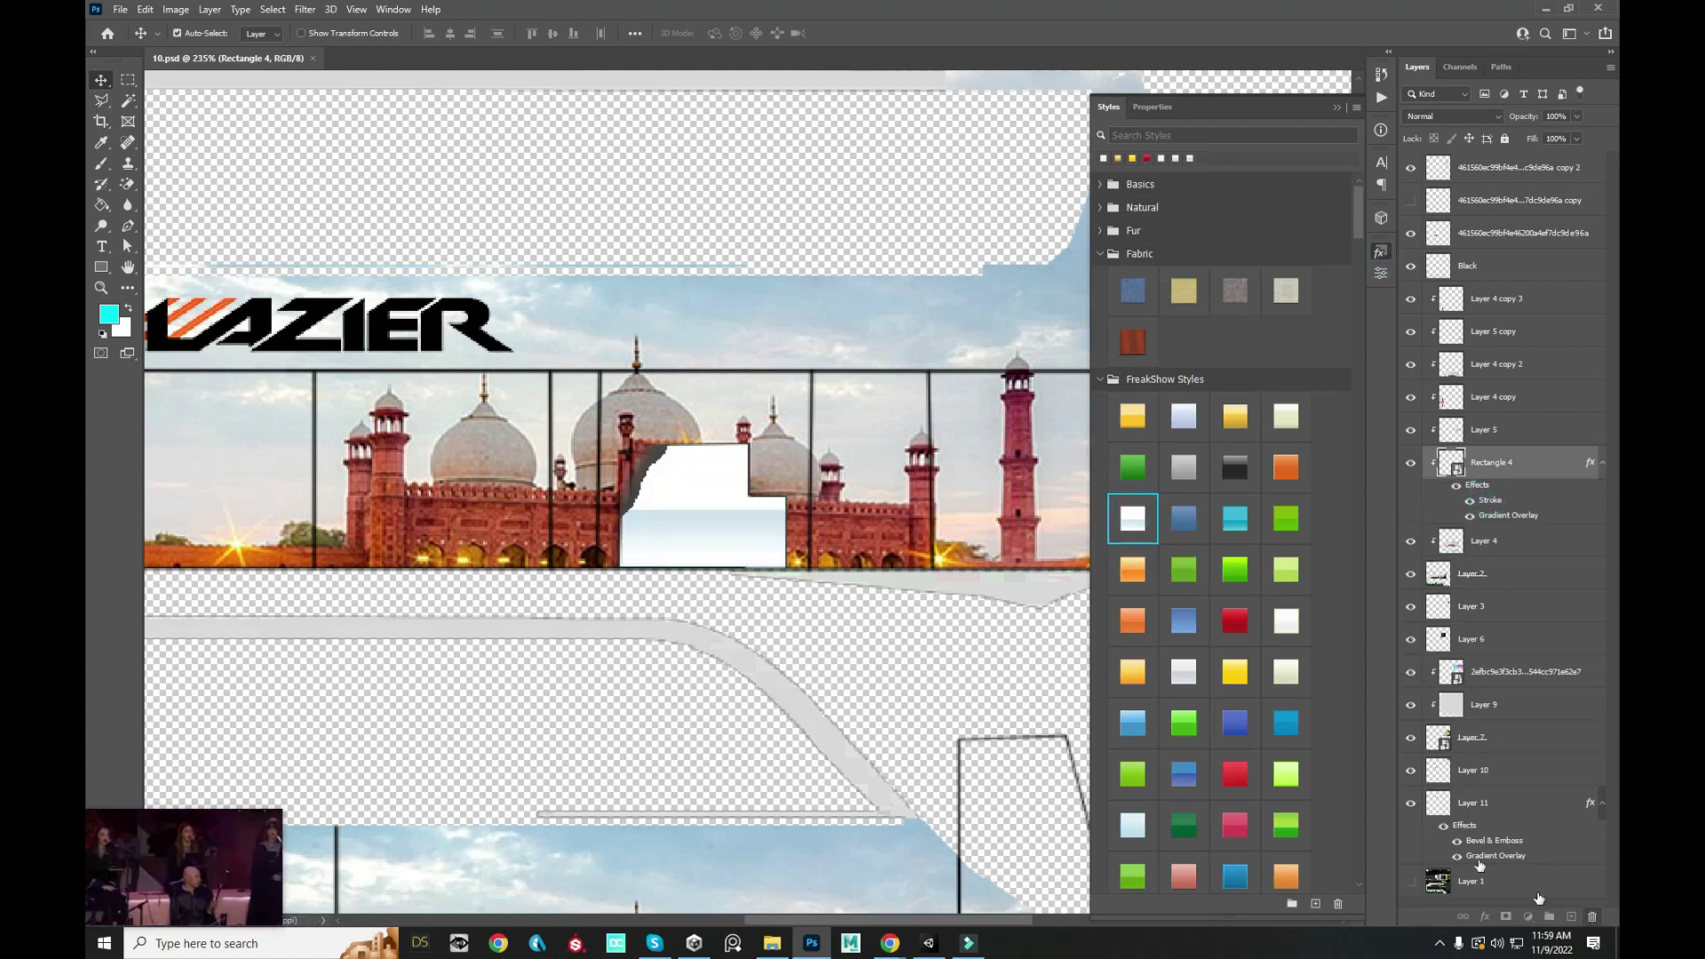
key("alt+Tab")
mouse_move(781, 416)
left_mouse_down()
mouse_move(1025, 343)
mouse_move(778, 374)
left_mouse_up()
key("alt+Tab")
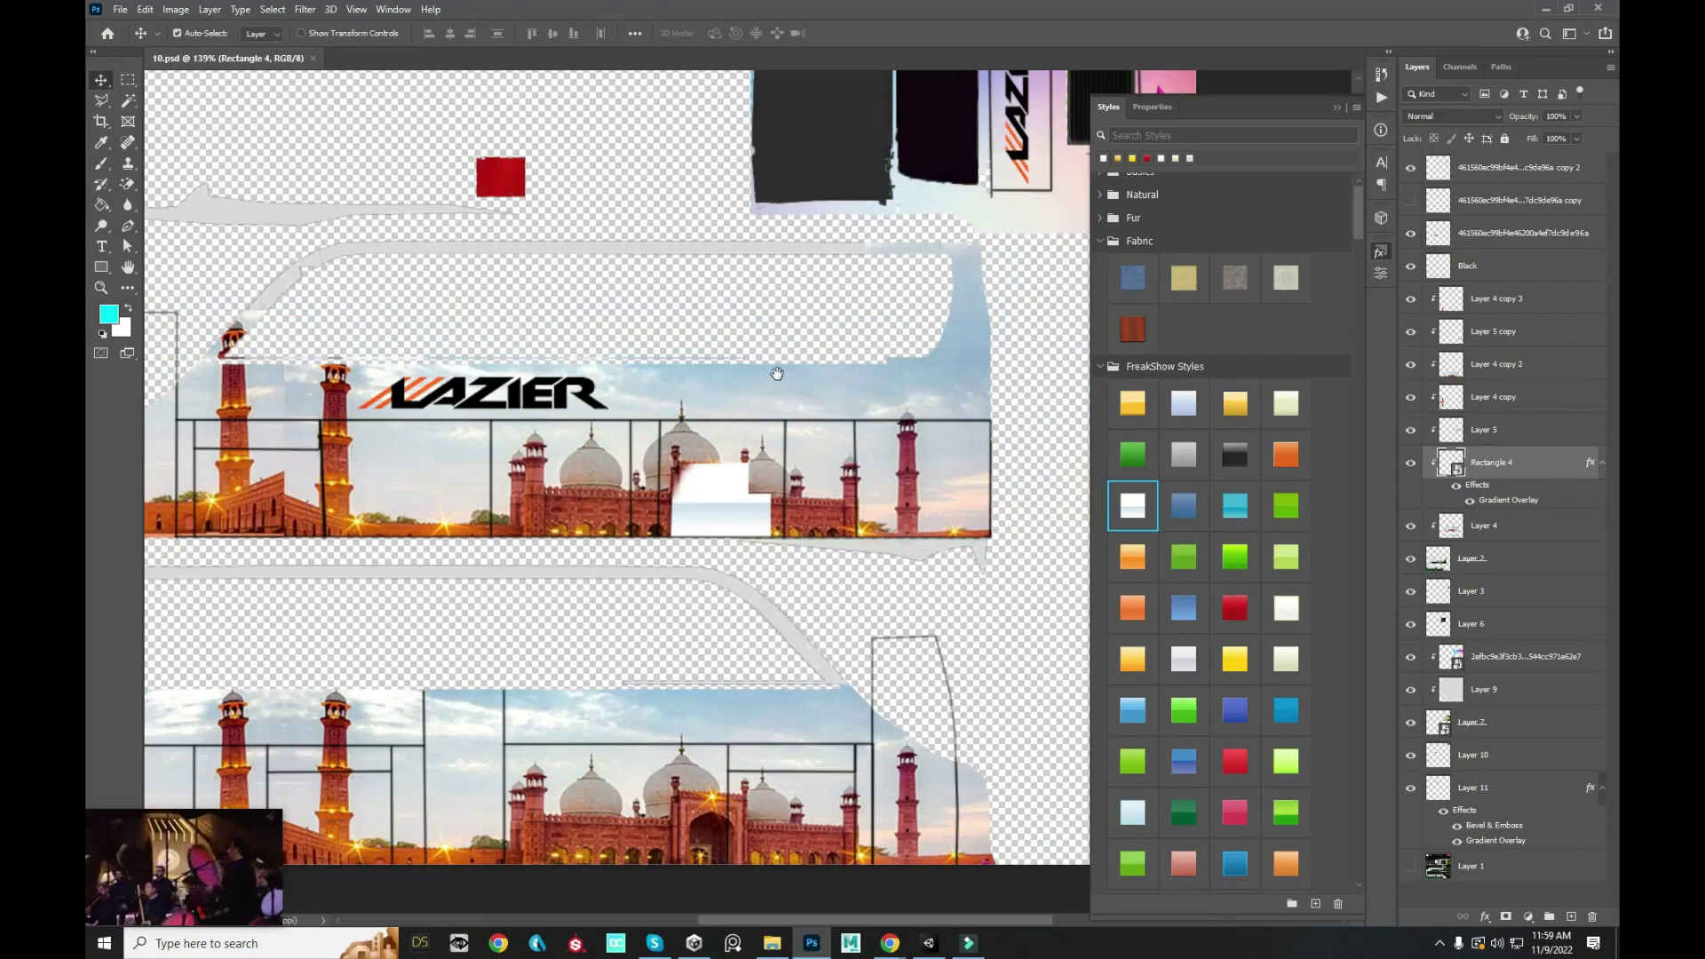
- Show base texture Layer 1 and the second LAZIER logo layer, checking the bus in Unity
scroll(777, 374, "down", 5)
left_click(1411, 866)
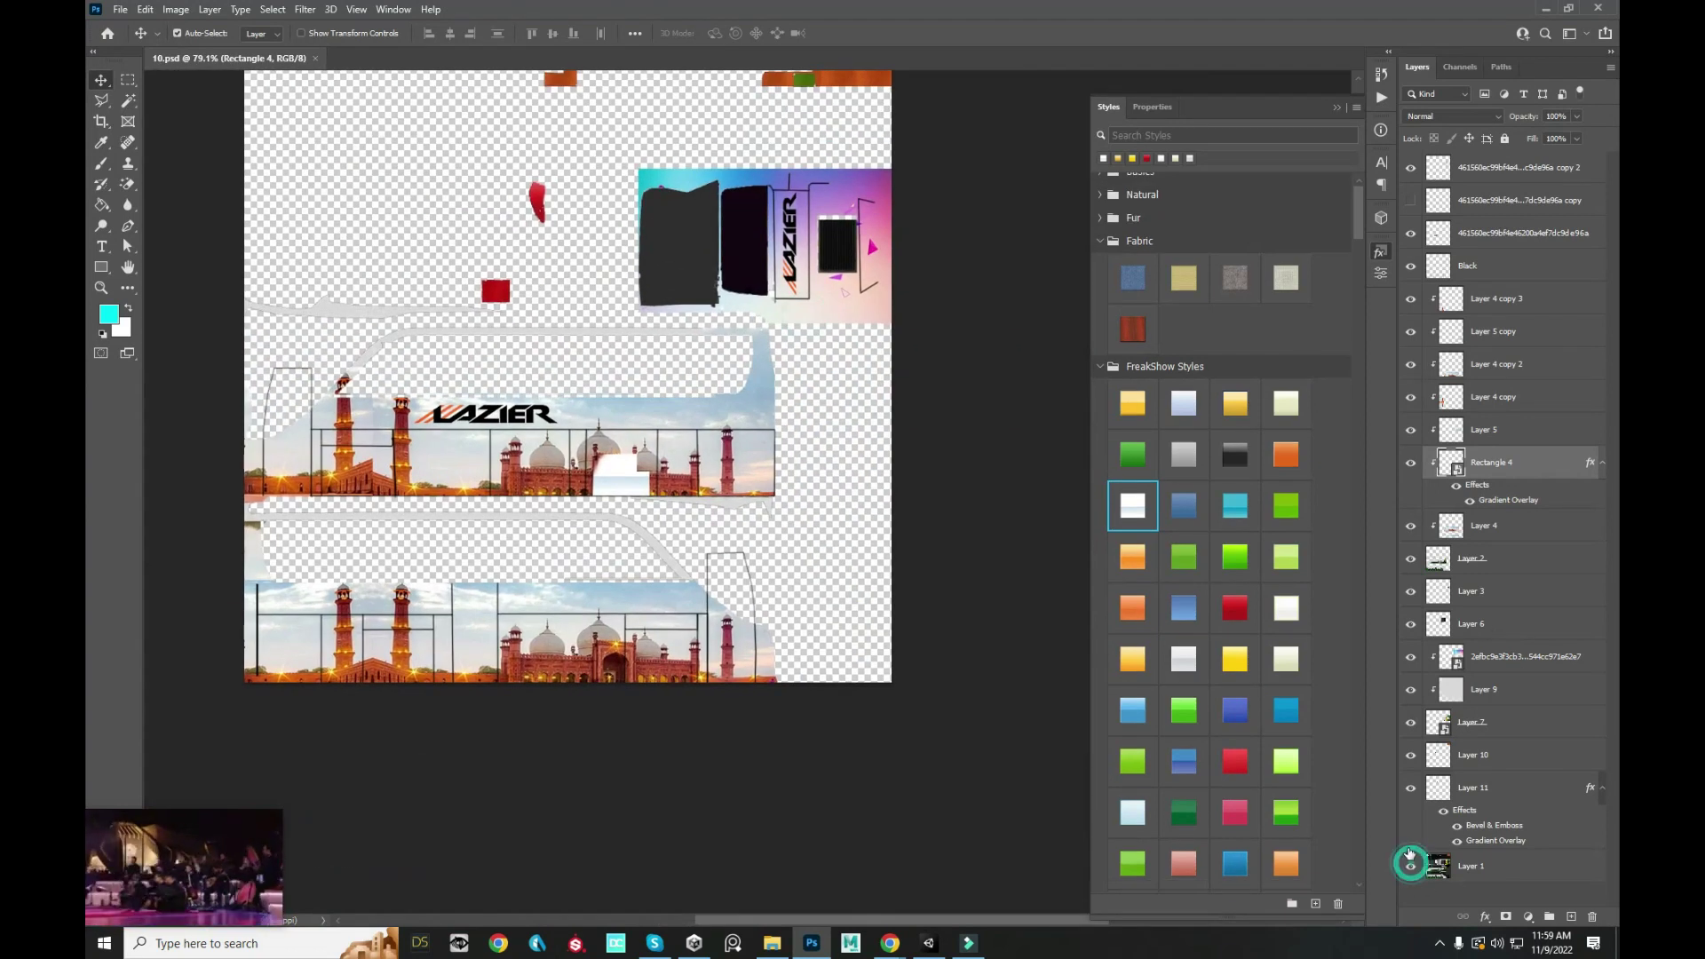
left_click(867, 389)
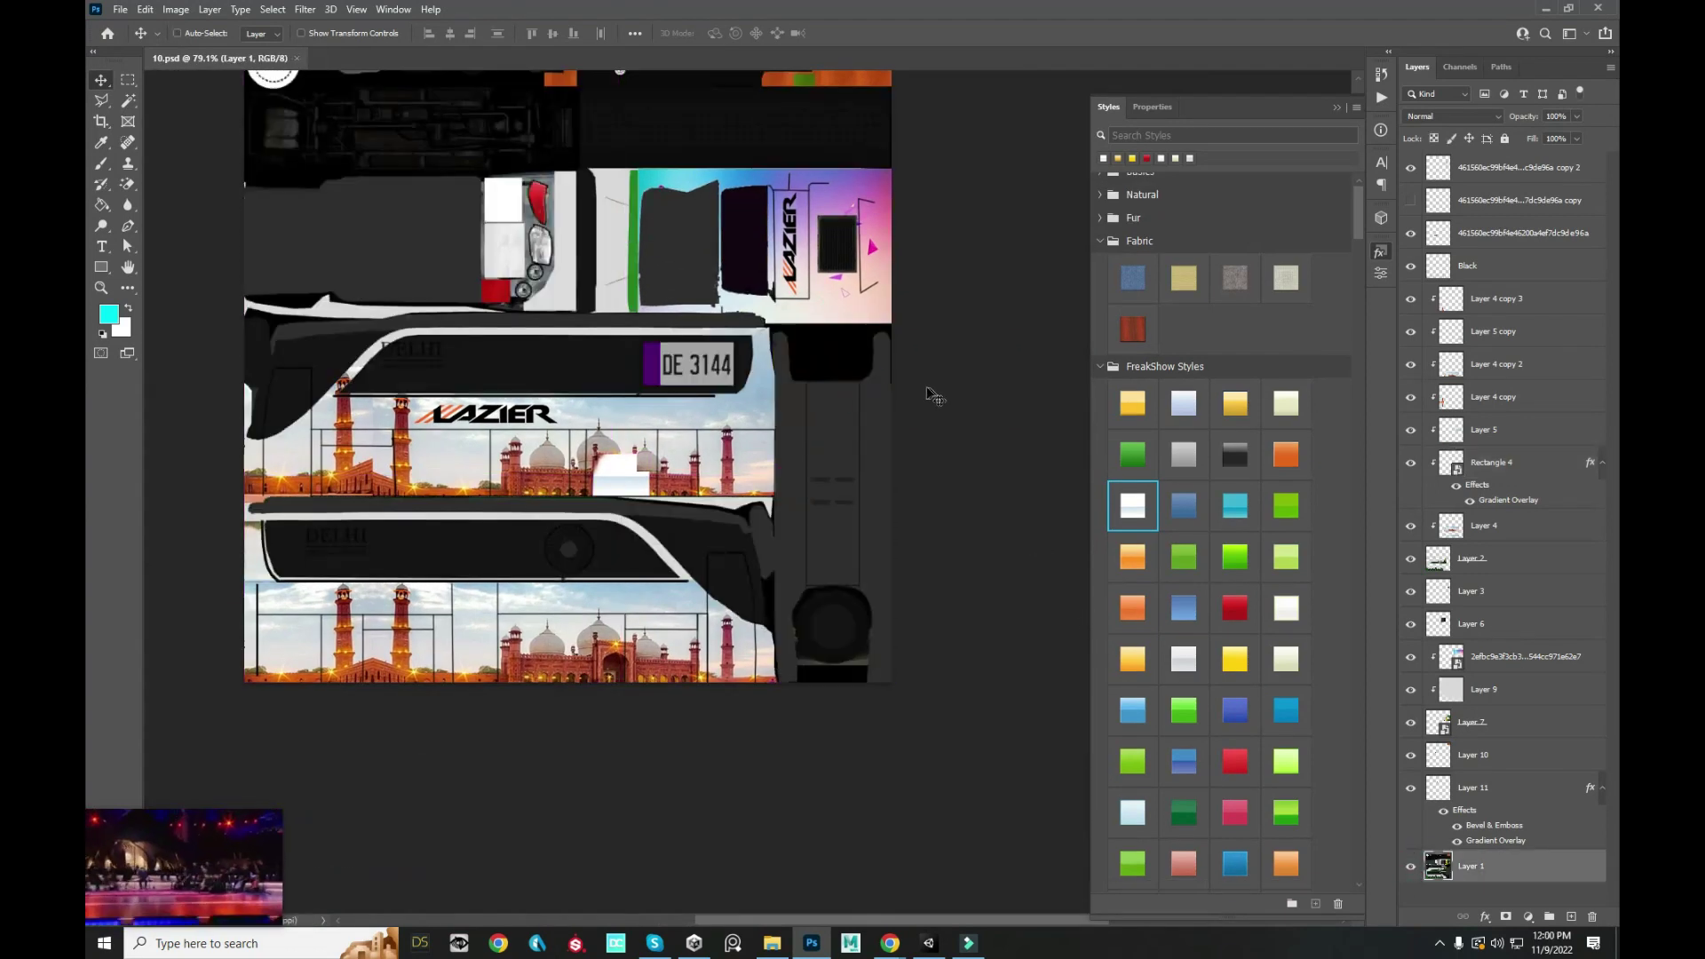
key("alt+Tab")
left_click_drag(934, 396, 844, 391)
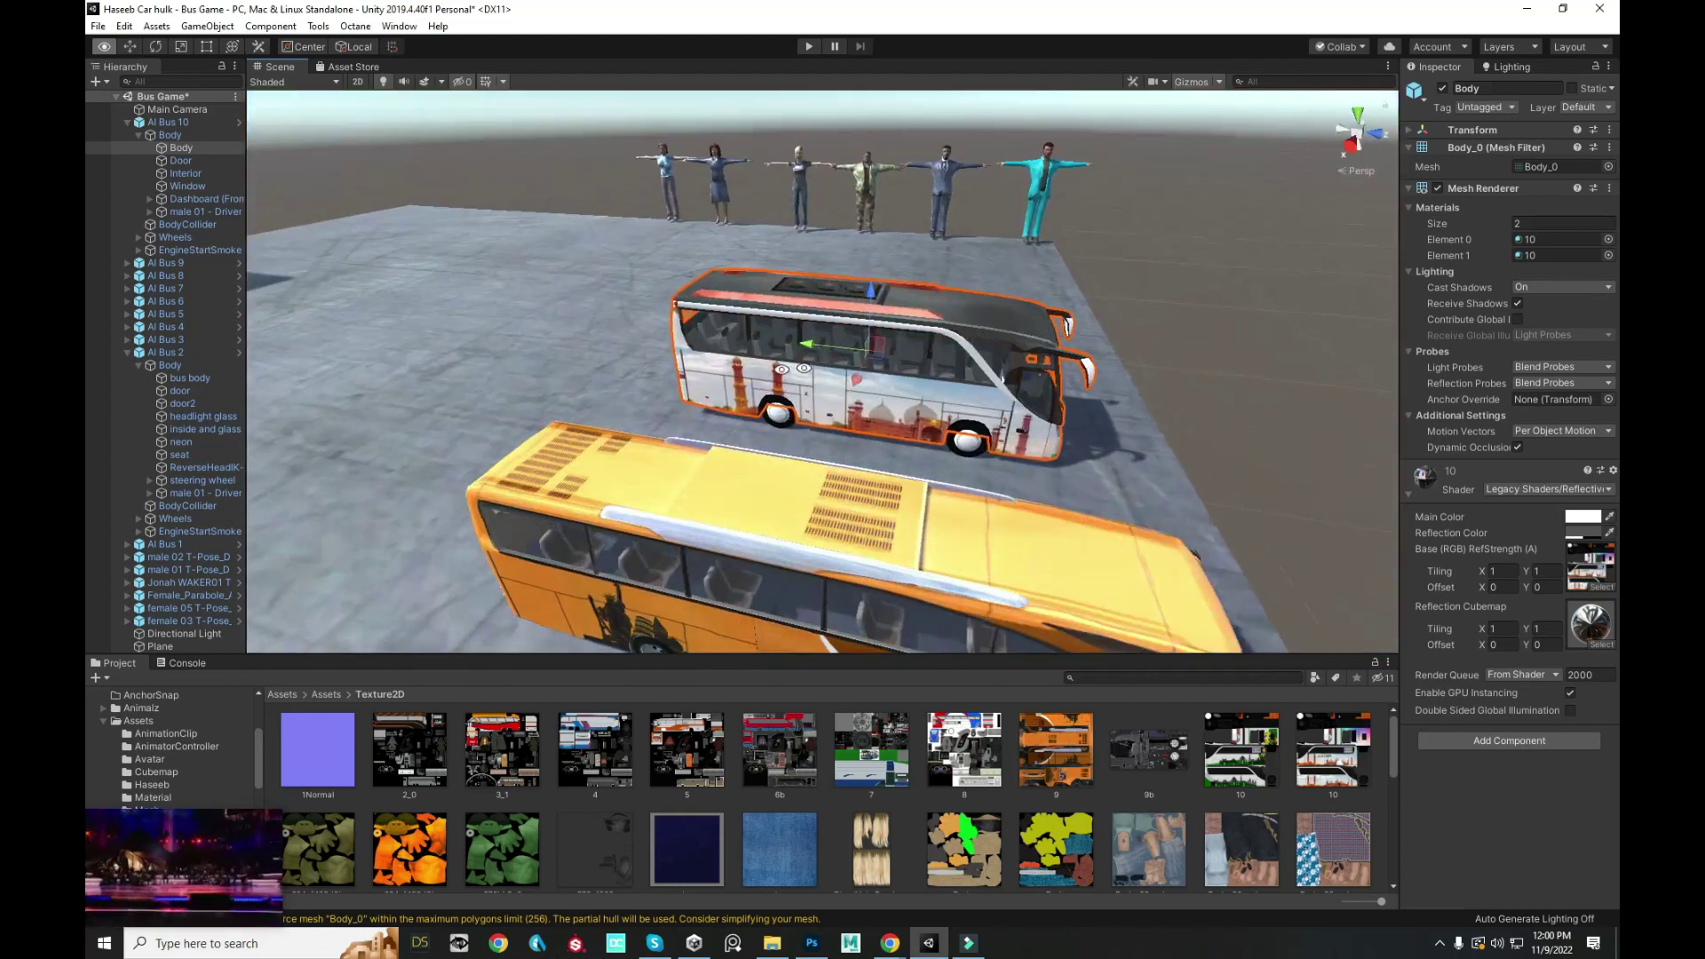
left_click_drag(1002, 378, 762, 364)
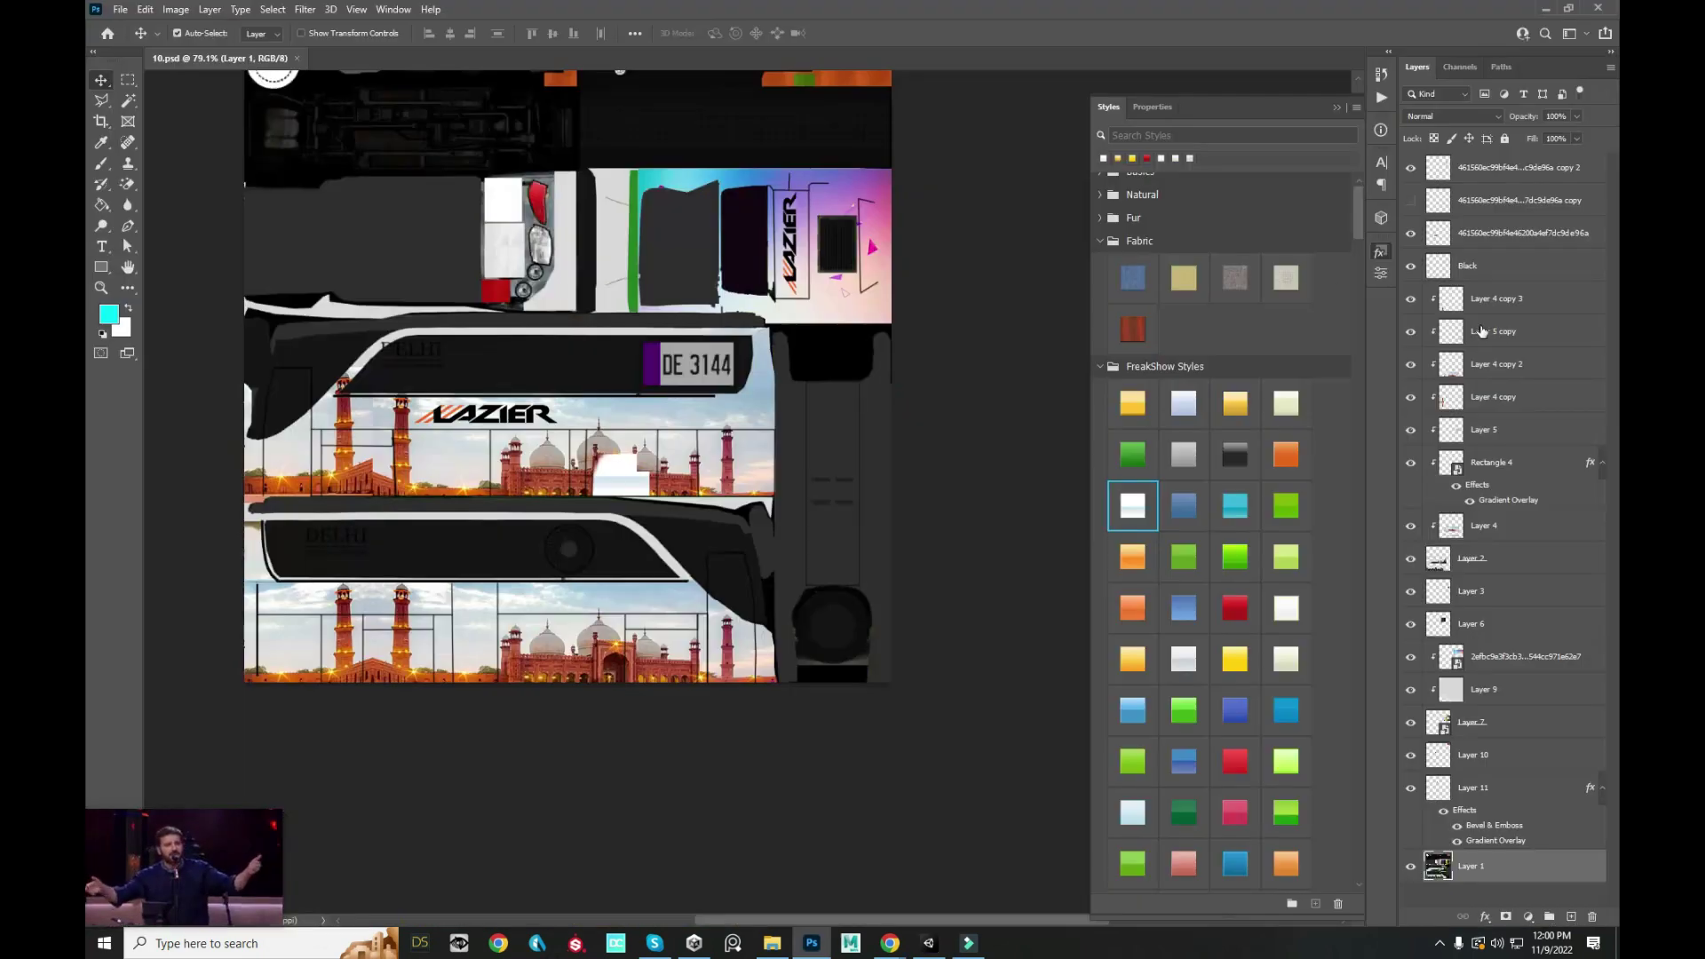
left_click(1411, 199)
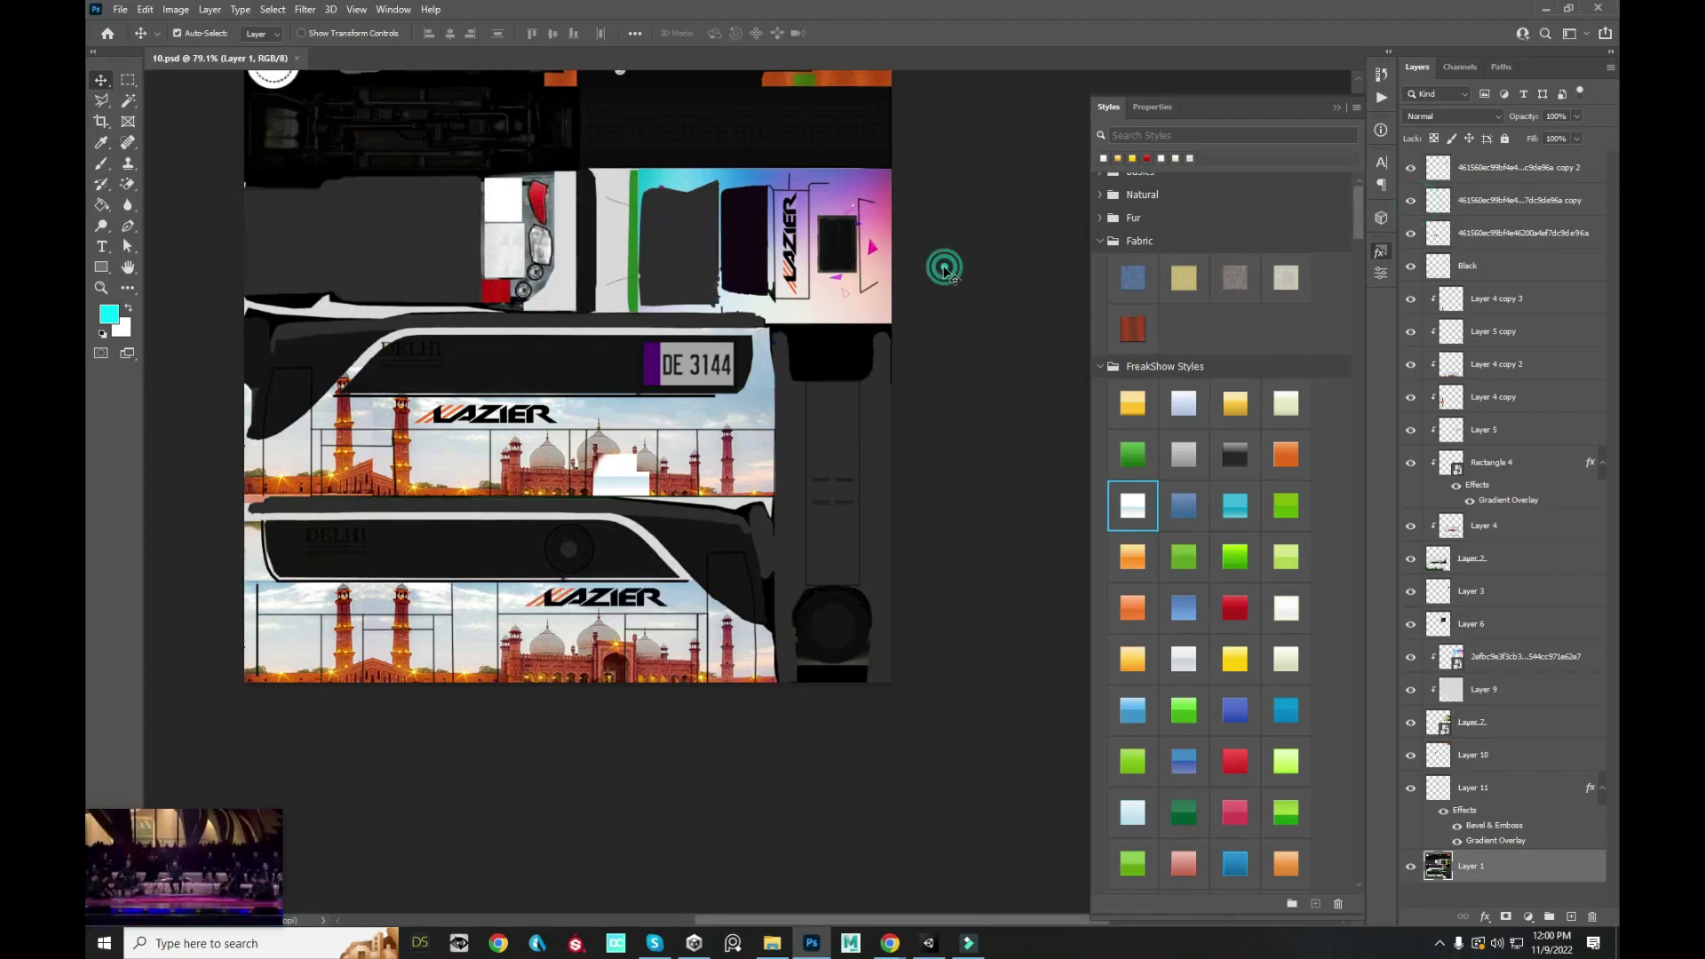
key("alt+Tab")
mouse_move(923, 268)
left_mouse_down()
mouse_move(681, 228)
mouse_move(597, 393)
mouse_move(720, 313)
mouse_move(1050, 446)
mouse_move(1037, 281)
mouse_move(847, 282)
left_mouse_up()
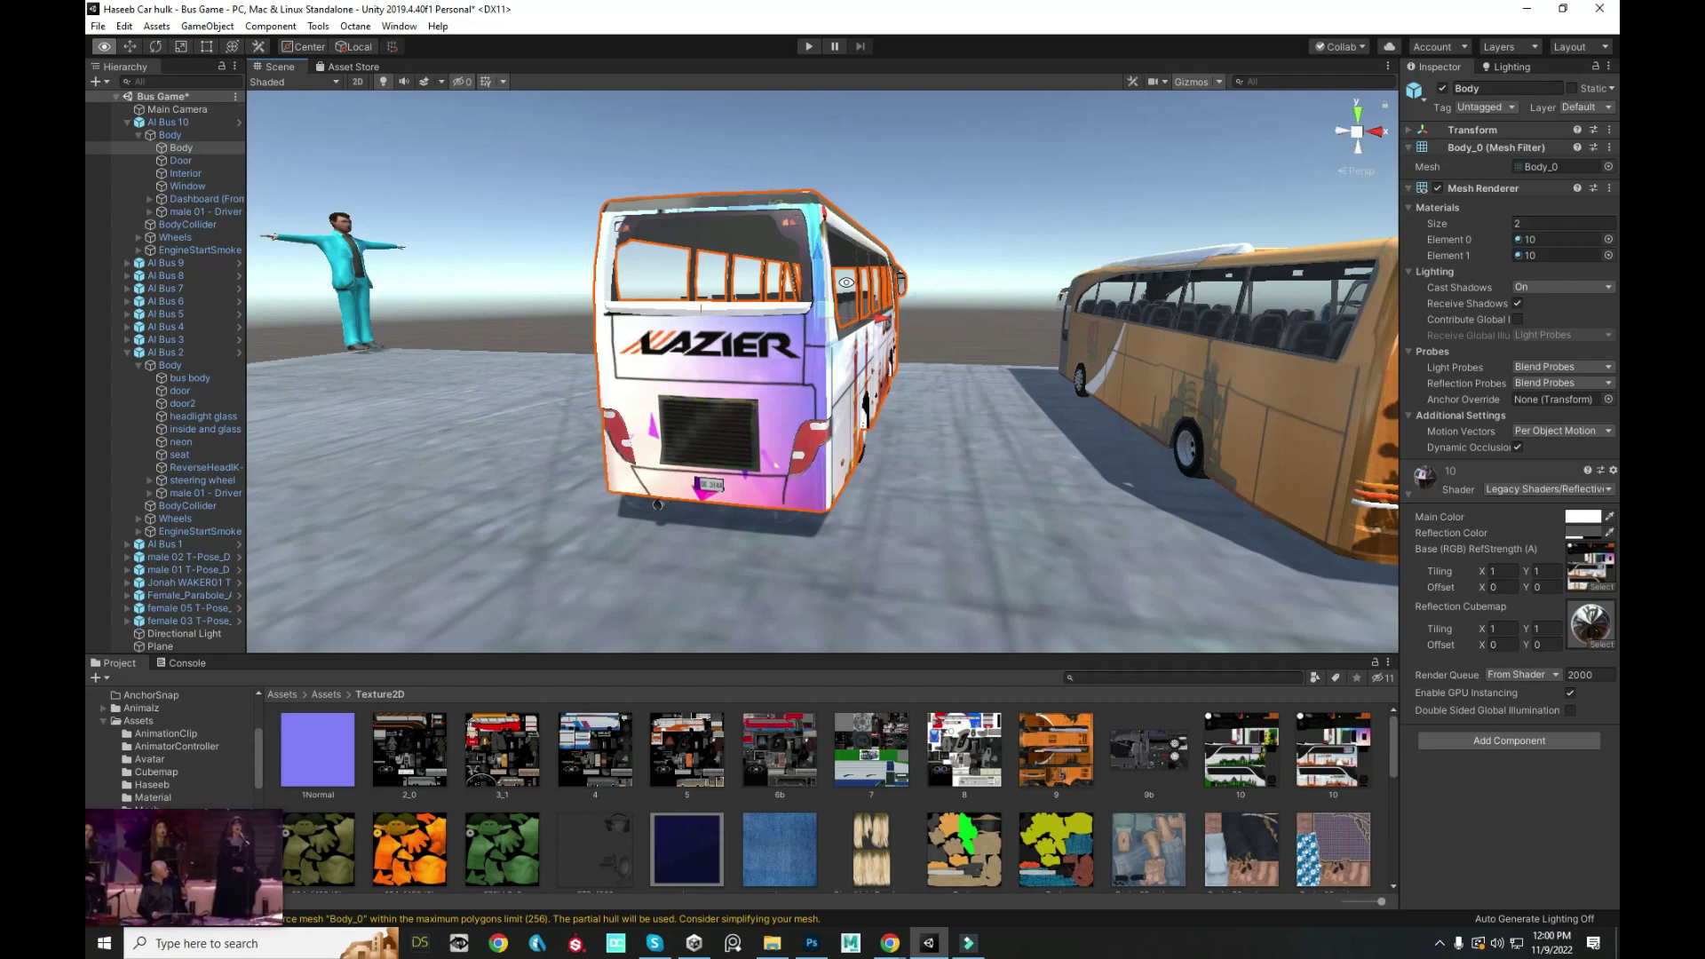
- Select AI Bus 10 and remove its script component via the Inspector's component menu
mouse_move(1007, 267)
left_mouse_down()
mouse_move(756, 419)
mouse_move(814, 328)
left_mouse_up()
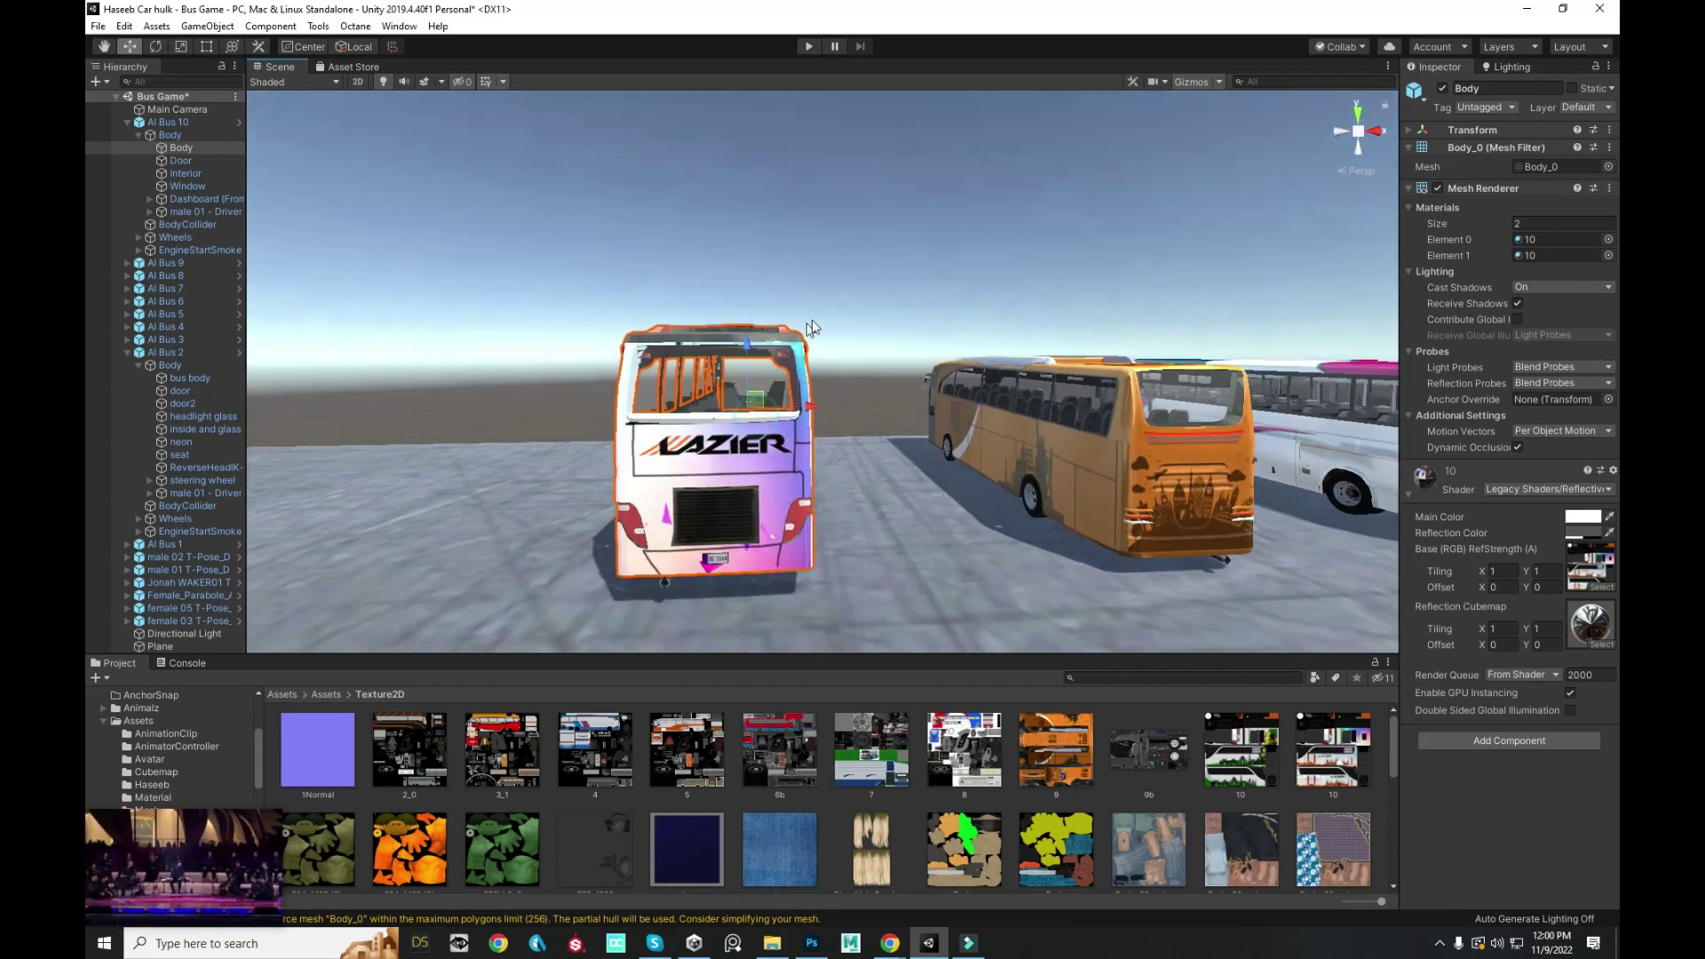
left_click(773, 380)
left_click(774, 369)
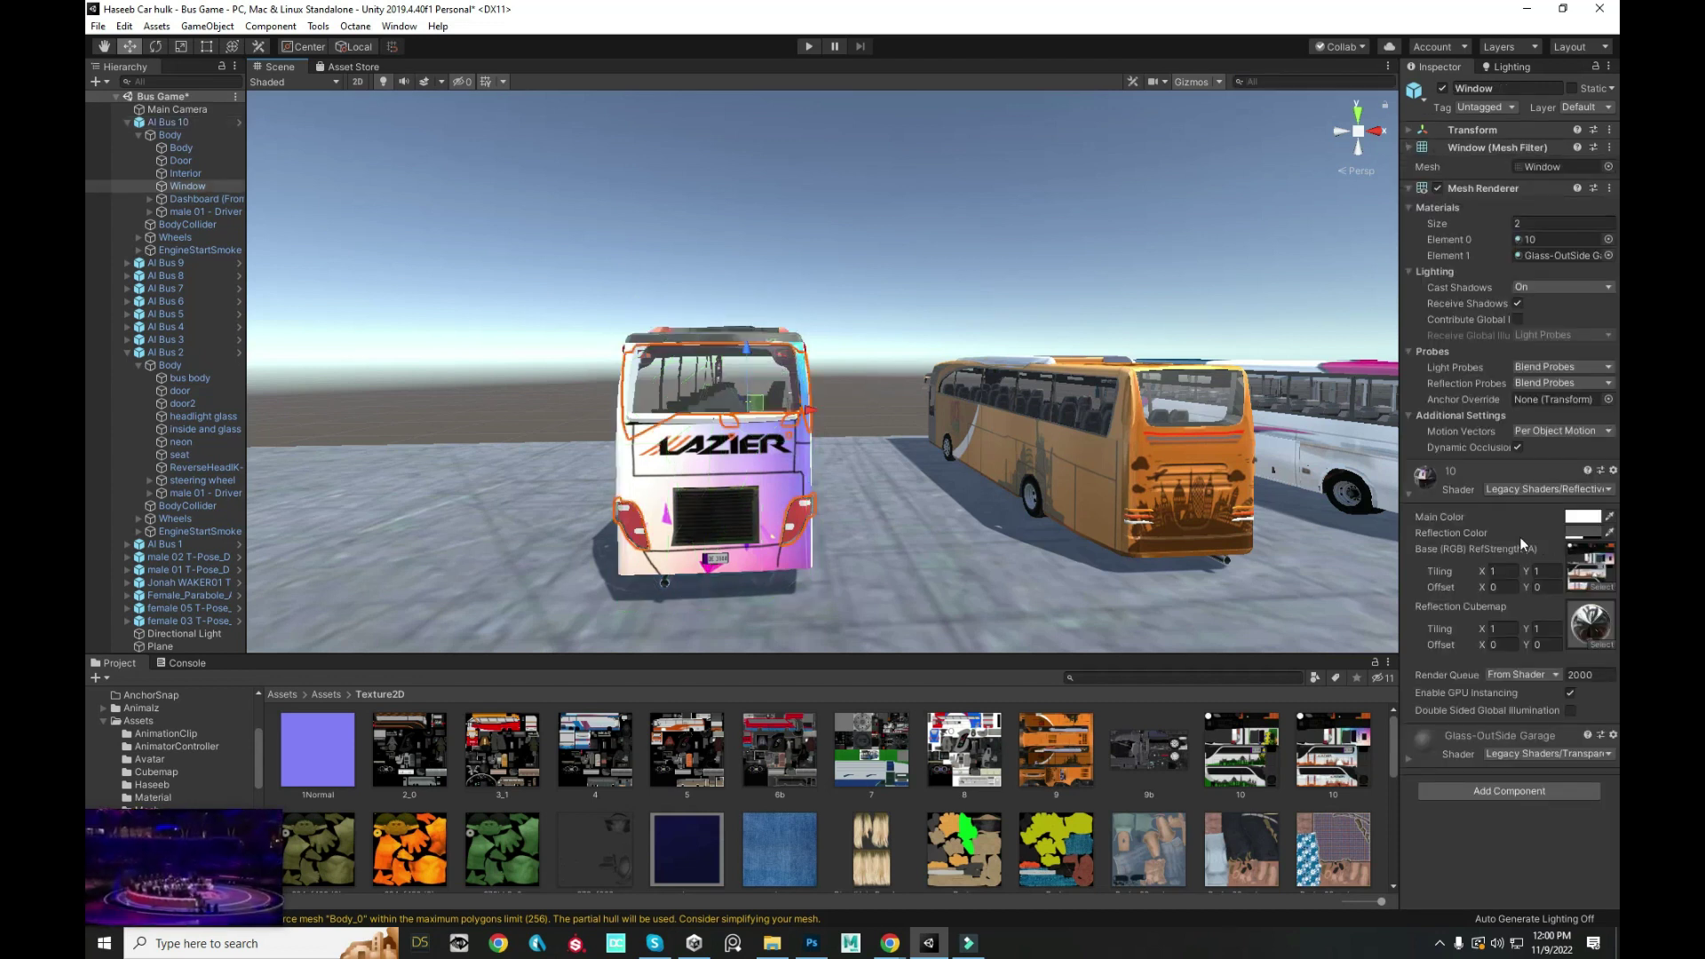
left_click(1581, 532)
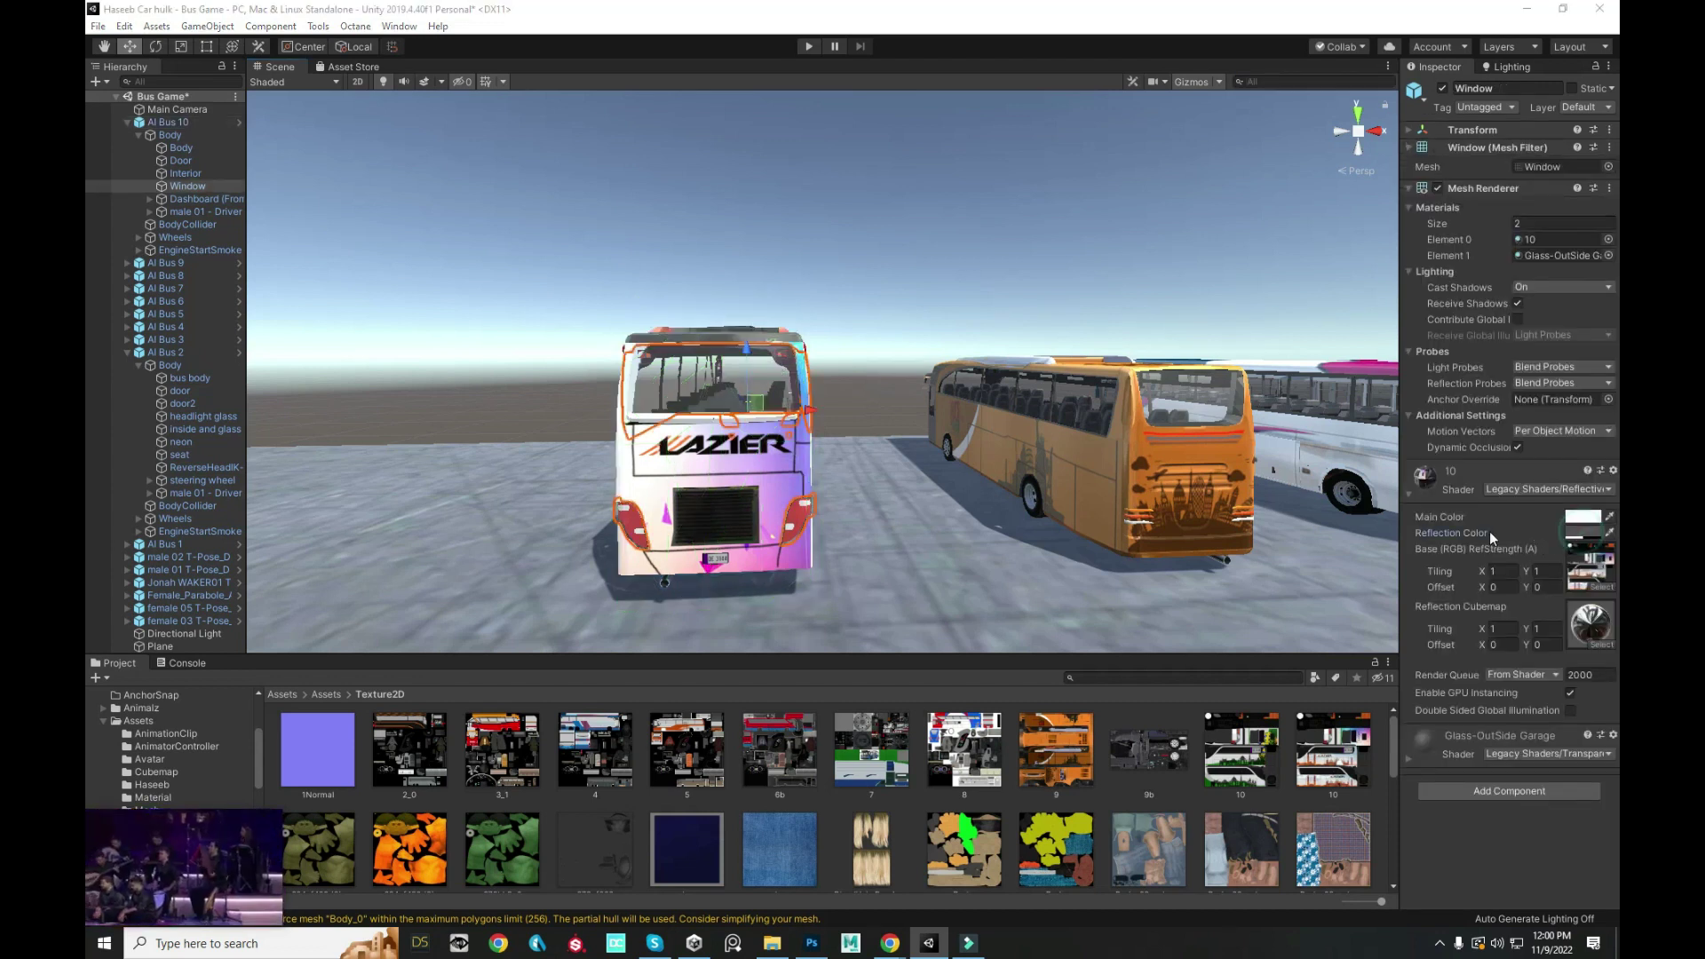
left_click(1308, 574)
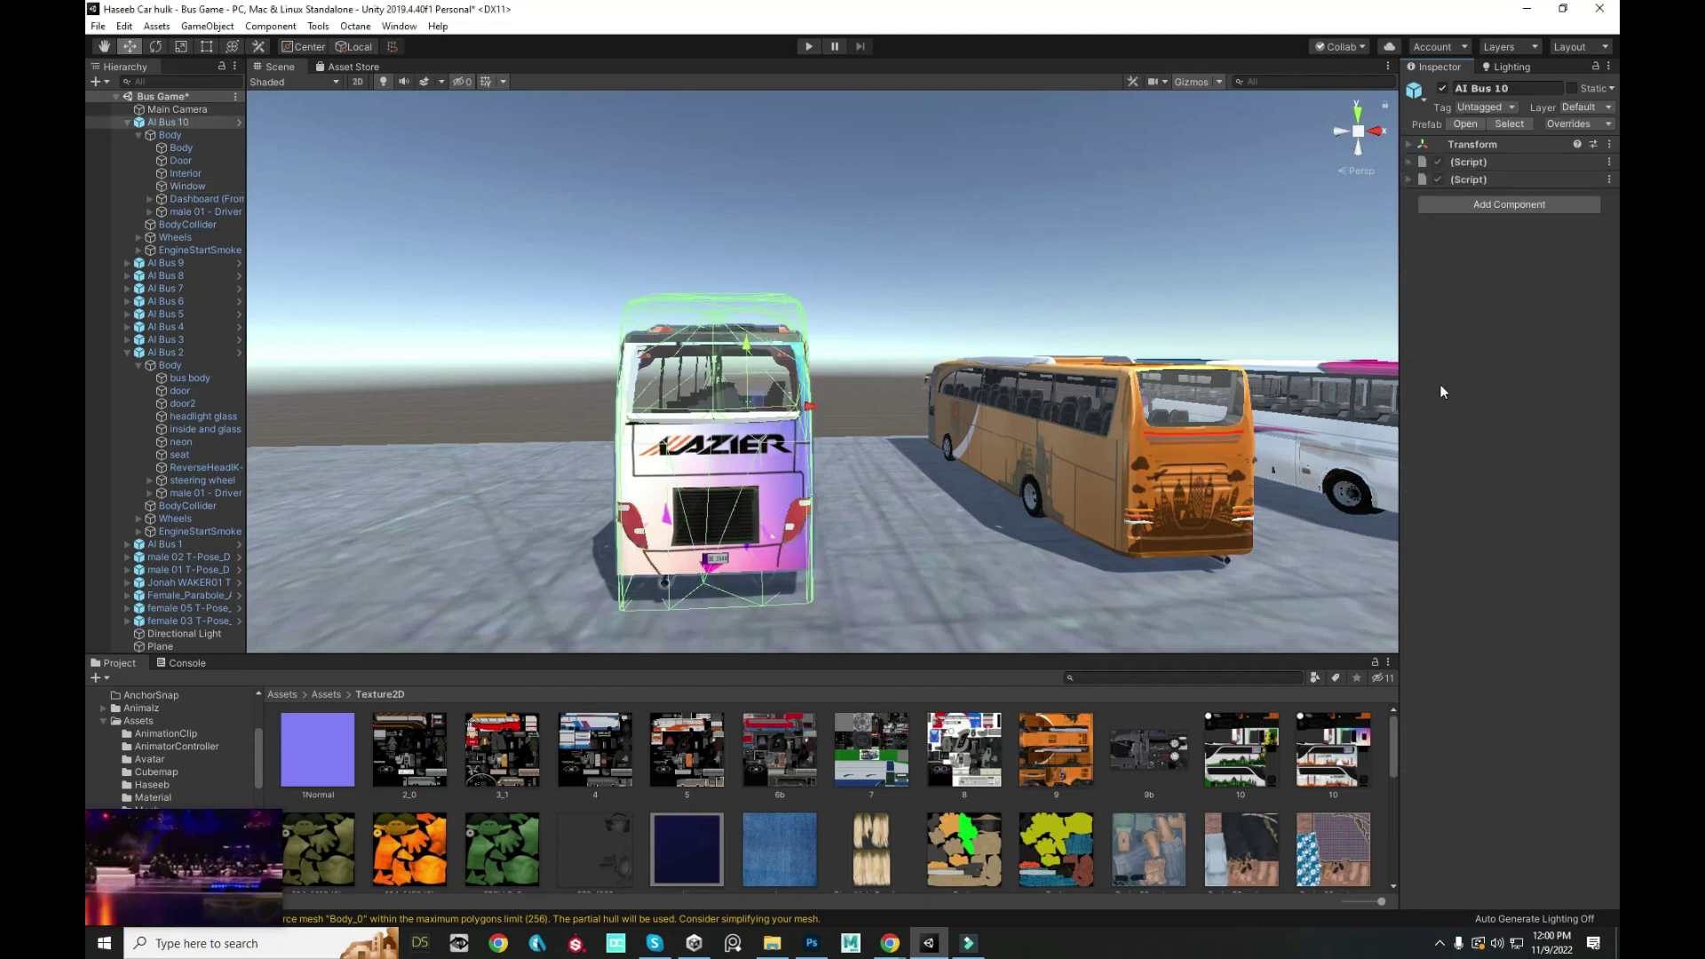
left_click(1610, 163)
left_click(1550, 201)
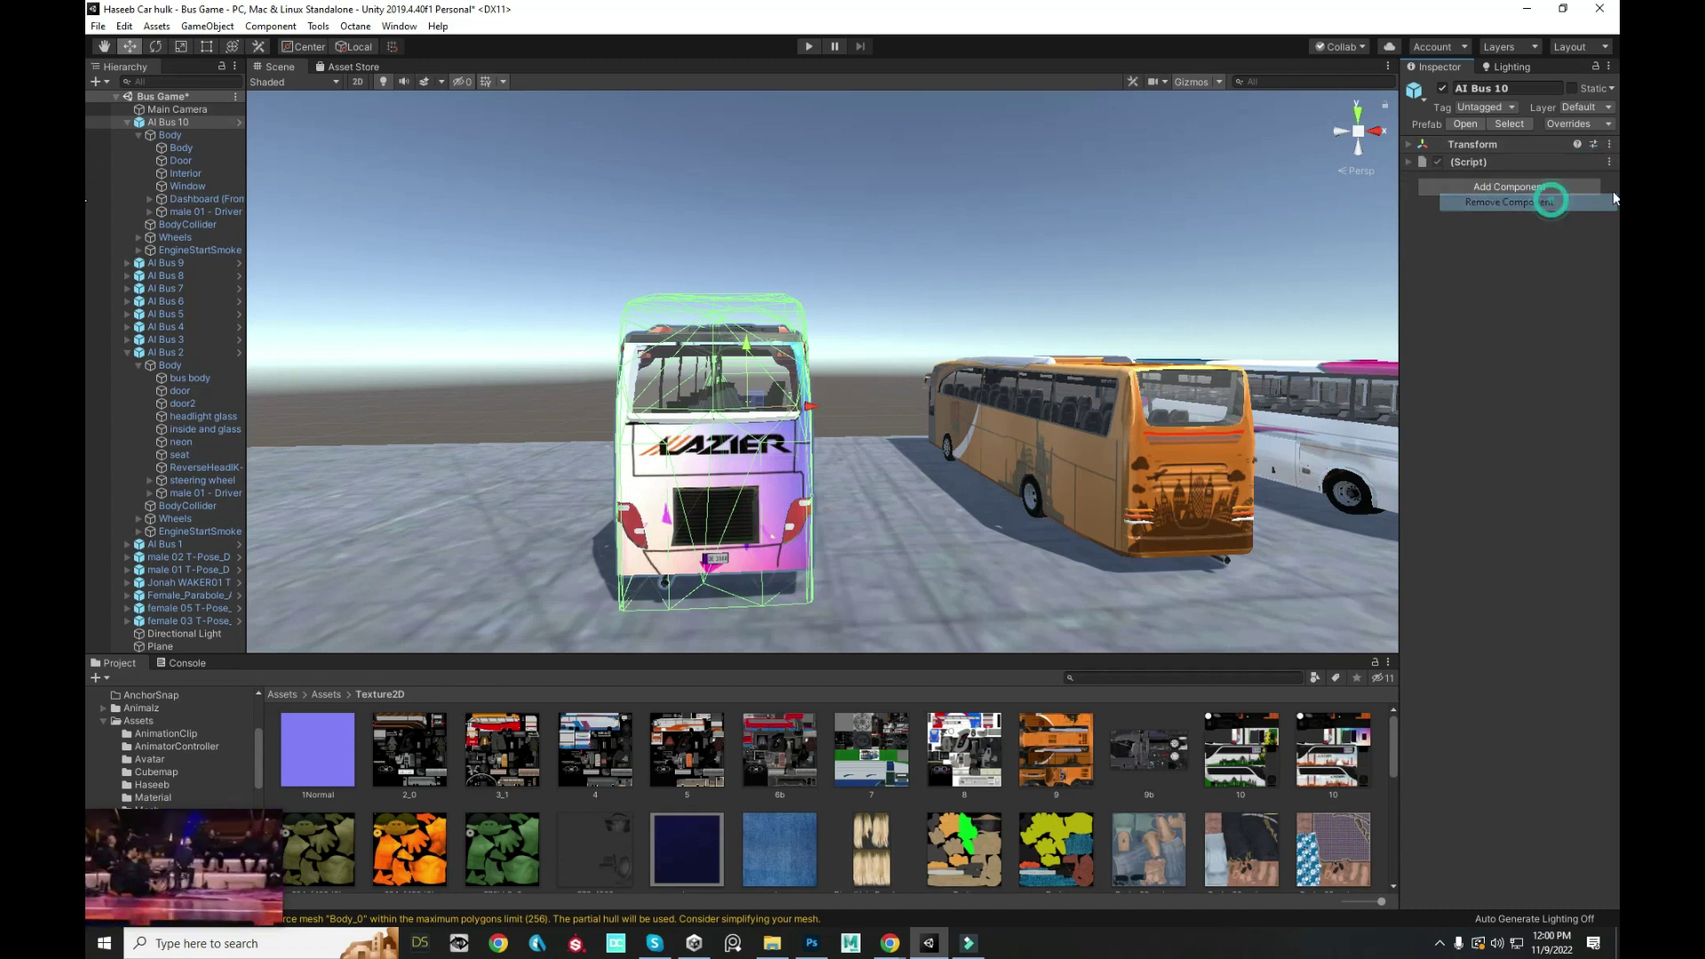
left_click(1609, 162)
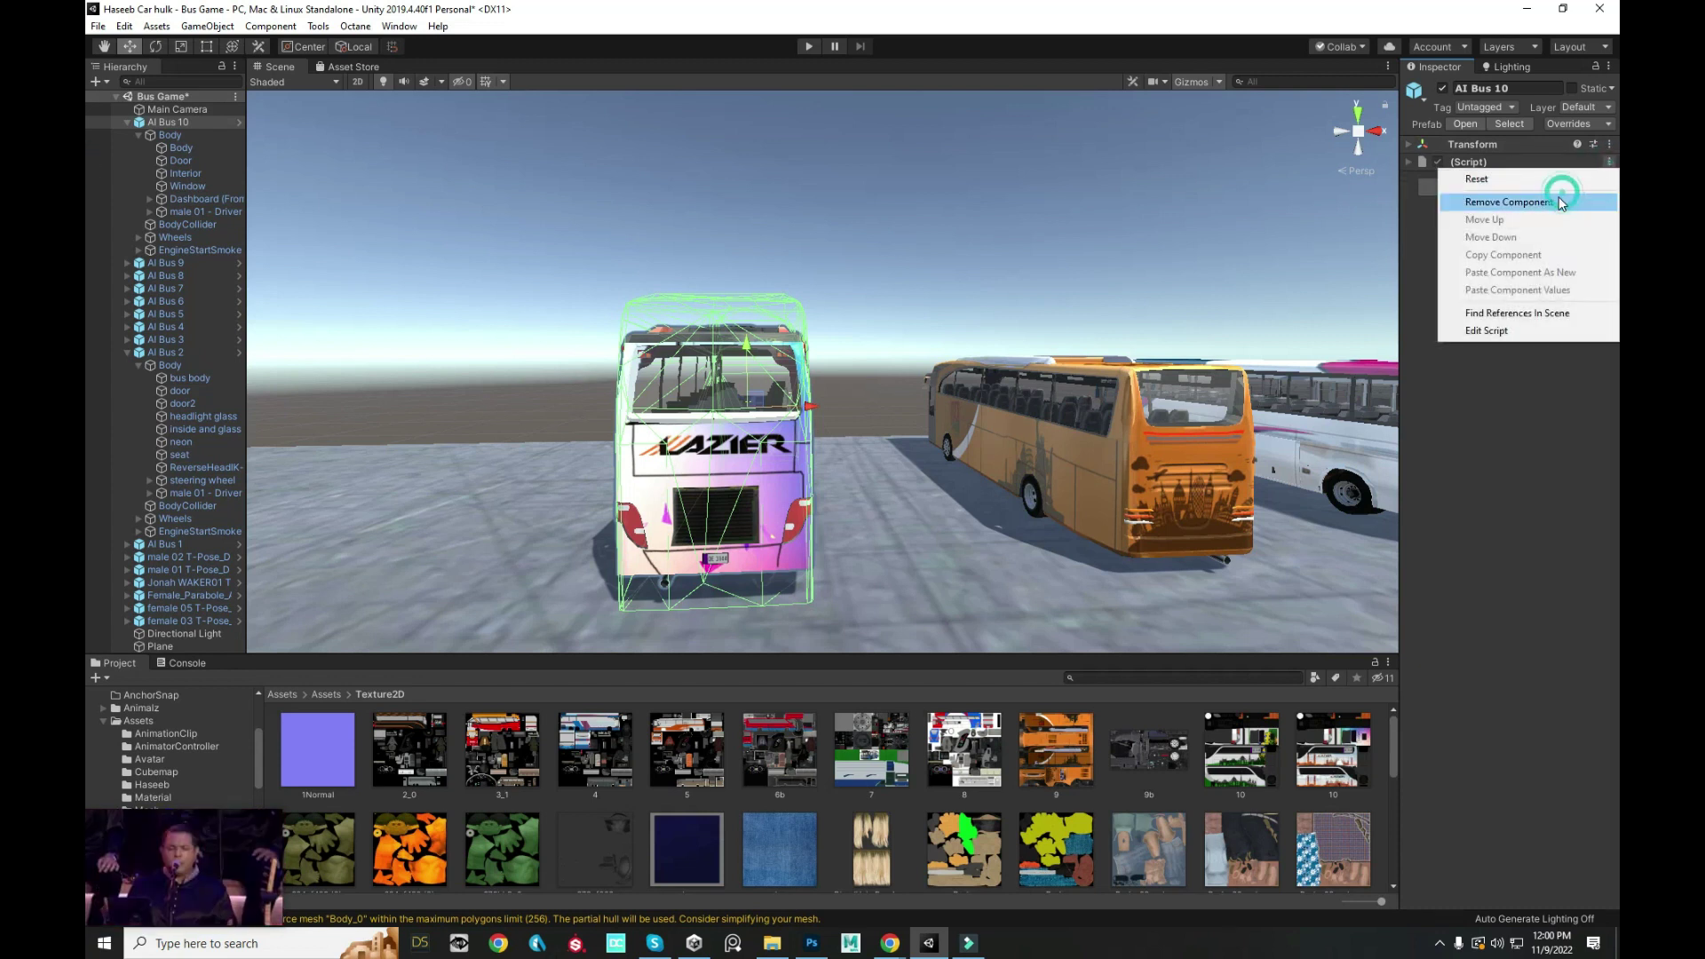
left_click(1560, 202)
left_click(835, 255)
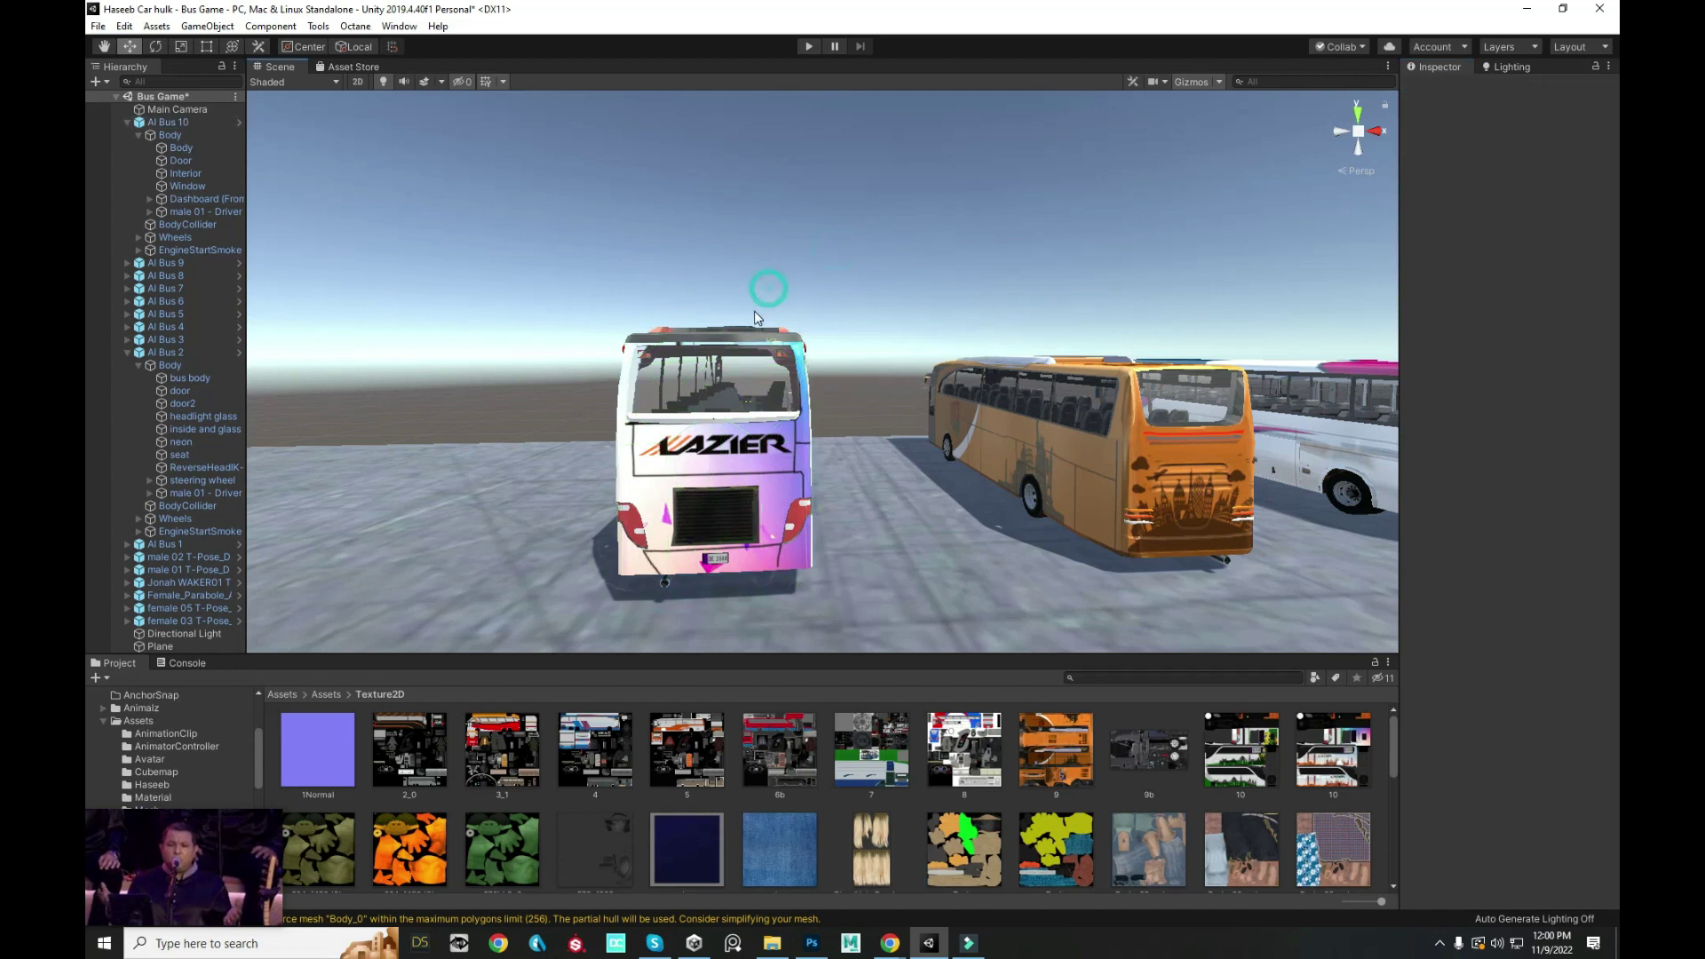
left_click(754, 328)
mouse_move(755, 329)
left_mouse_down()
mouse_move(648, 337)
mouse_move(1180, 94)
left_mouse_up()
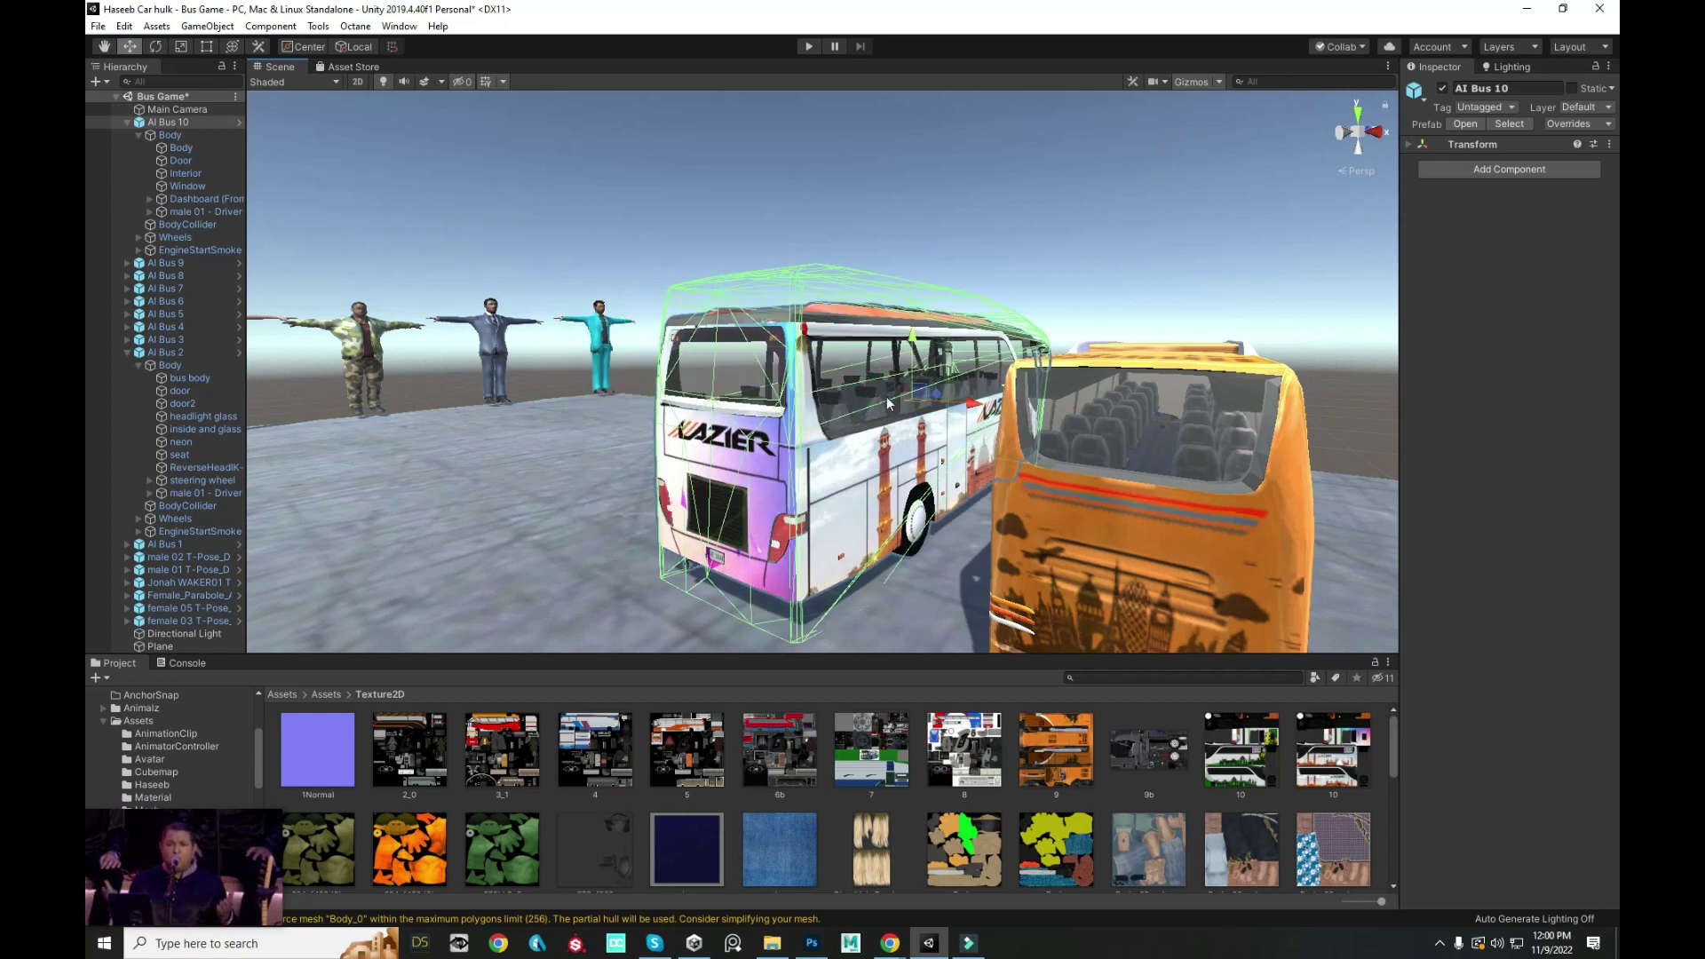
- Select AI Bus 10's Body group and inspect the Door and Window parts' materials
left_click(741, 298)
left_click(634, 324)
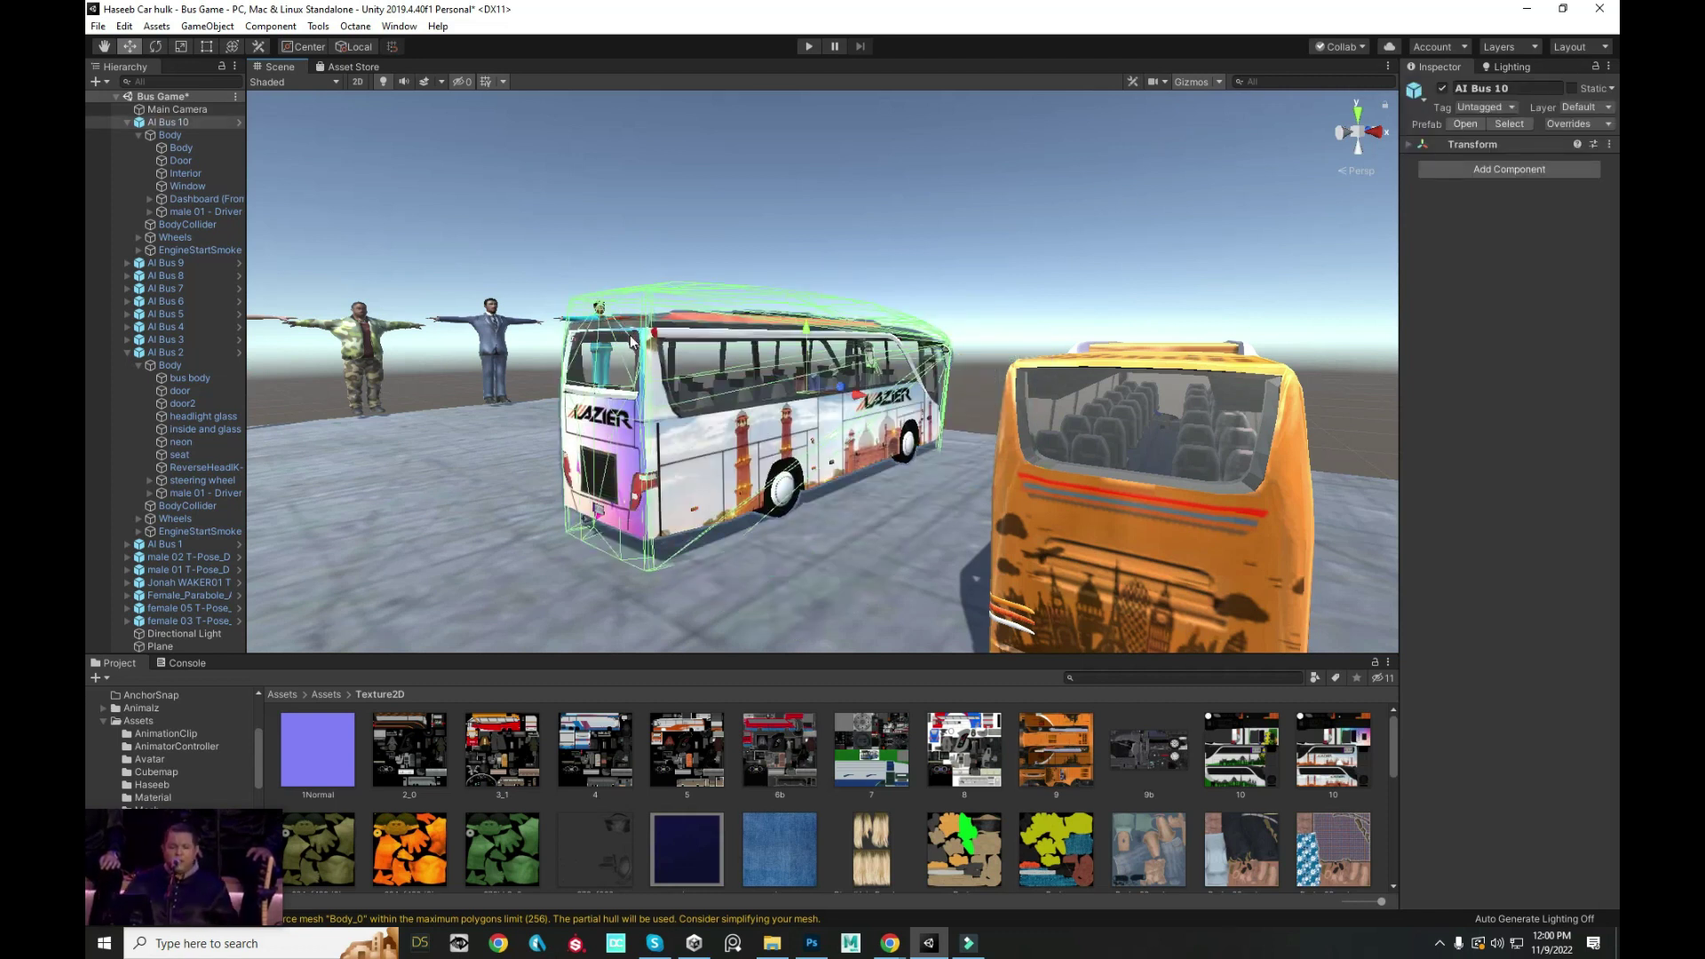
left_click_drag(634, 324, 116, 191)
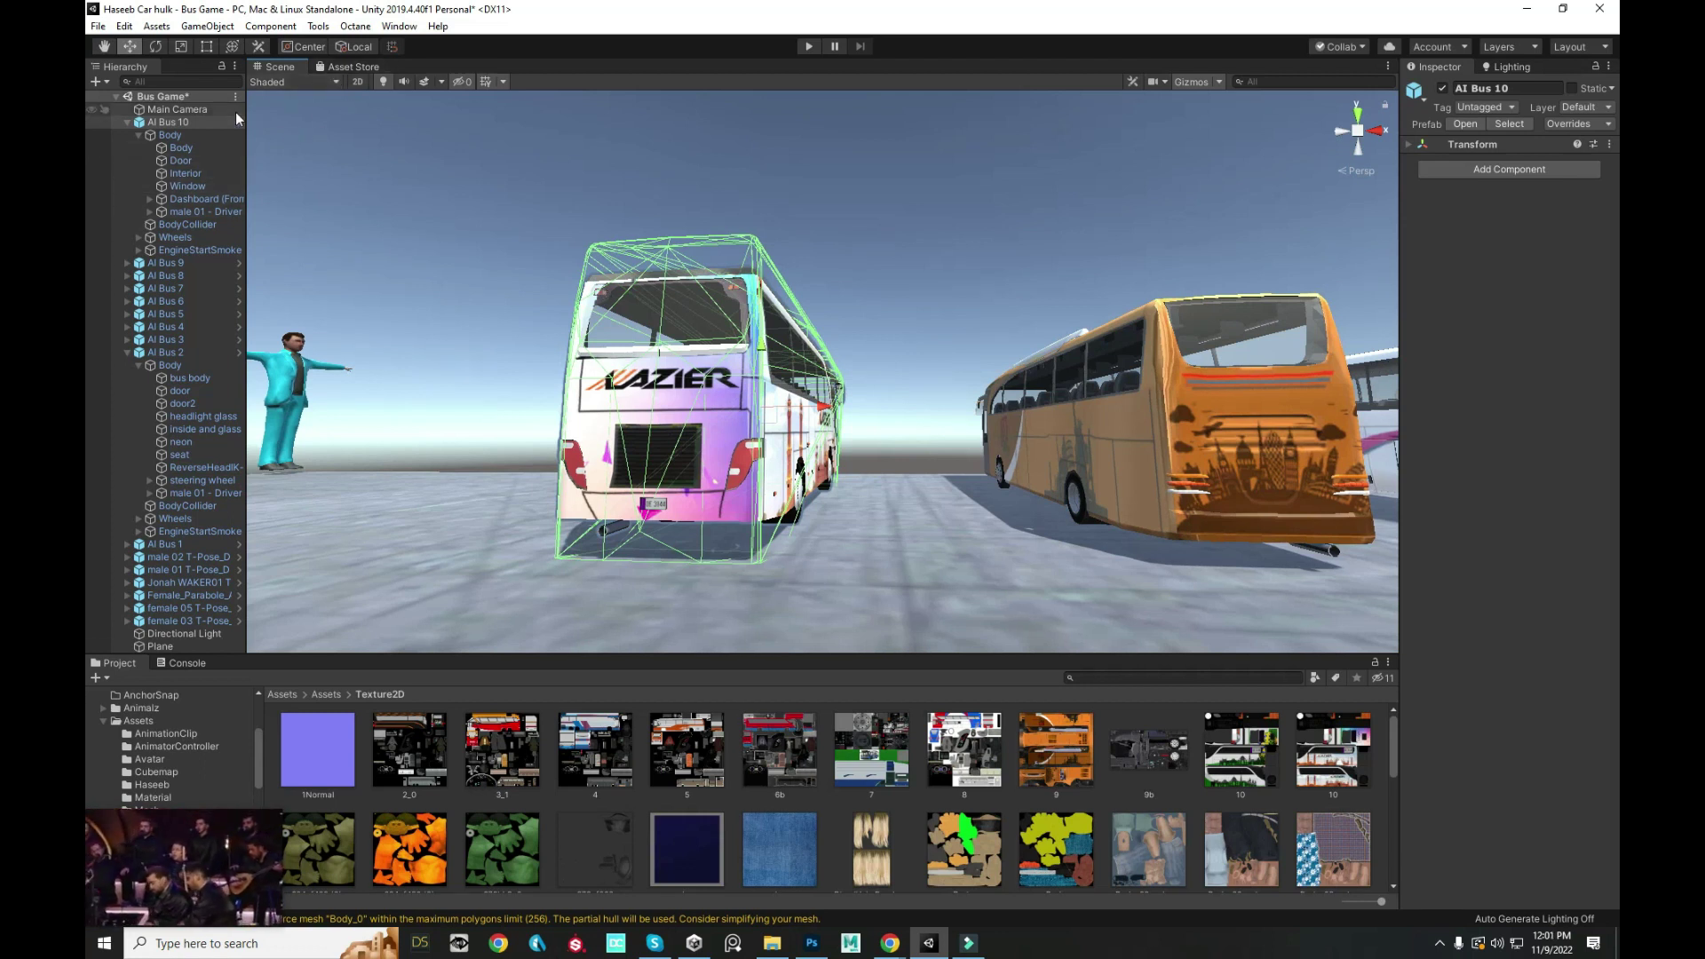
mouse_move(169, 135)
left_click(132, 135)
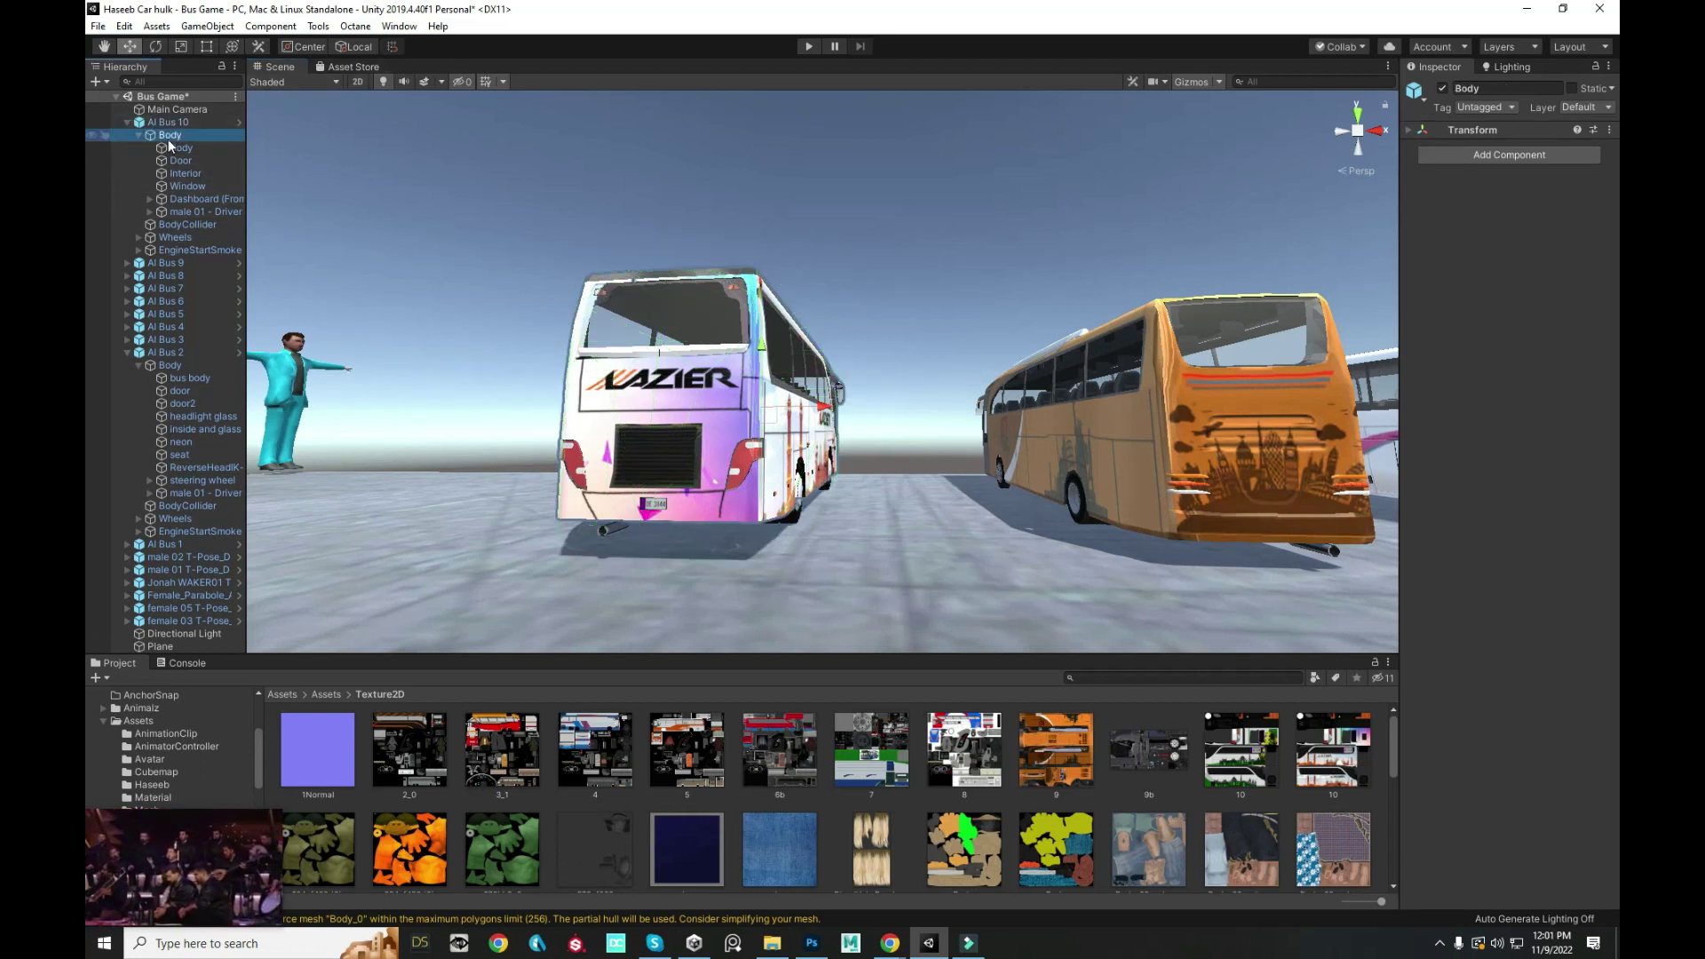
left_click(128, 122)
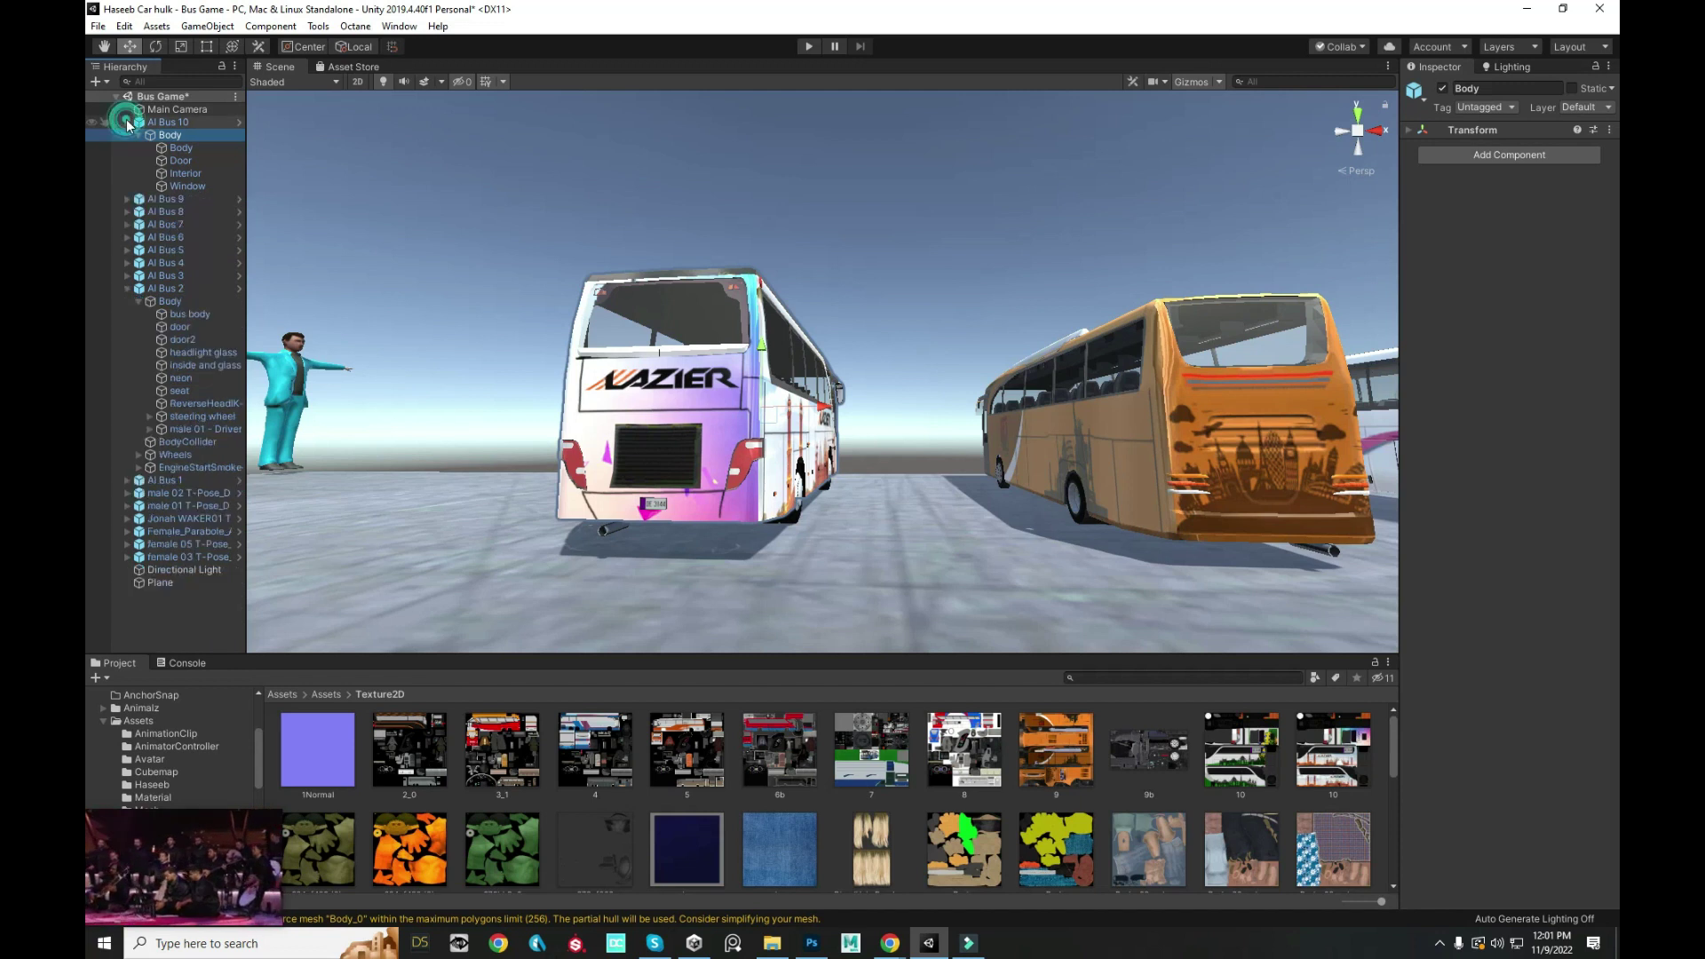
left_click(175, 147)
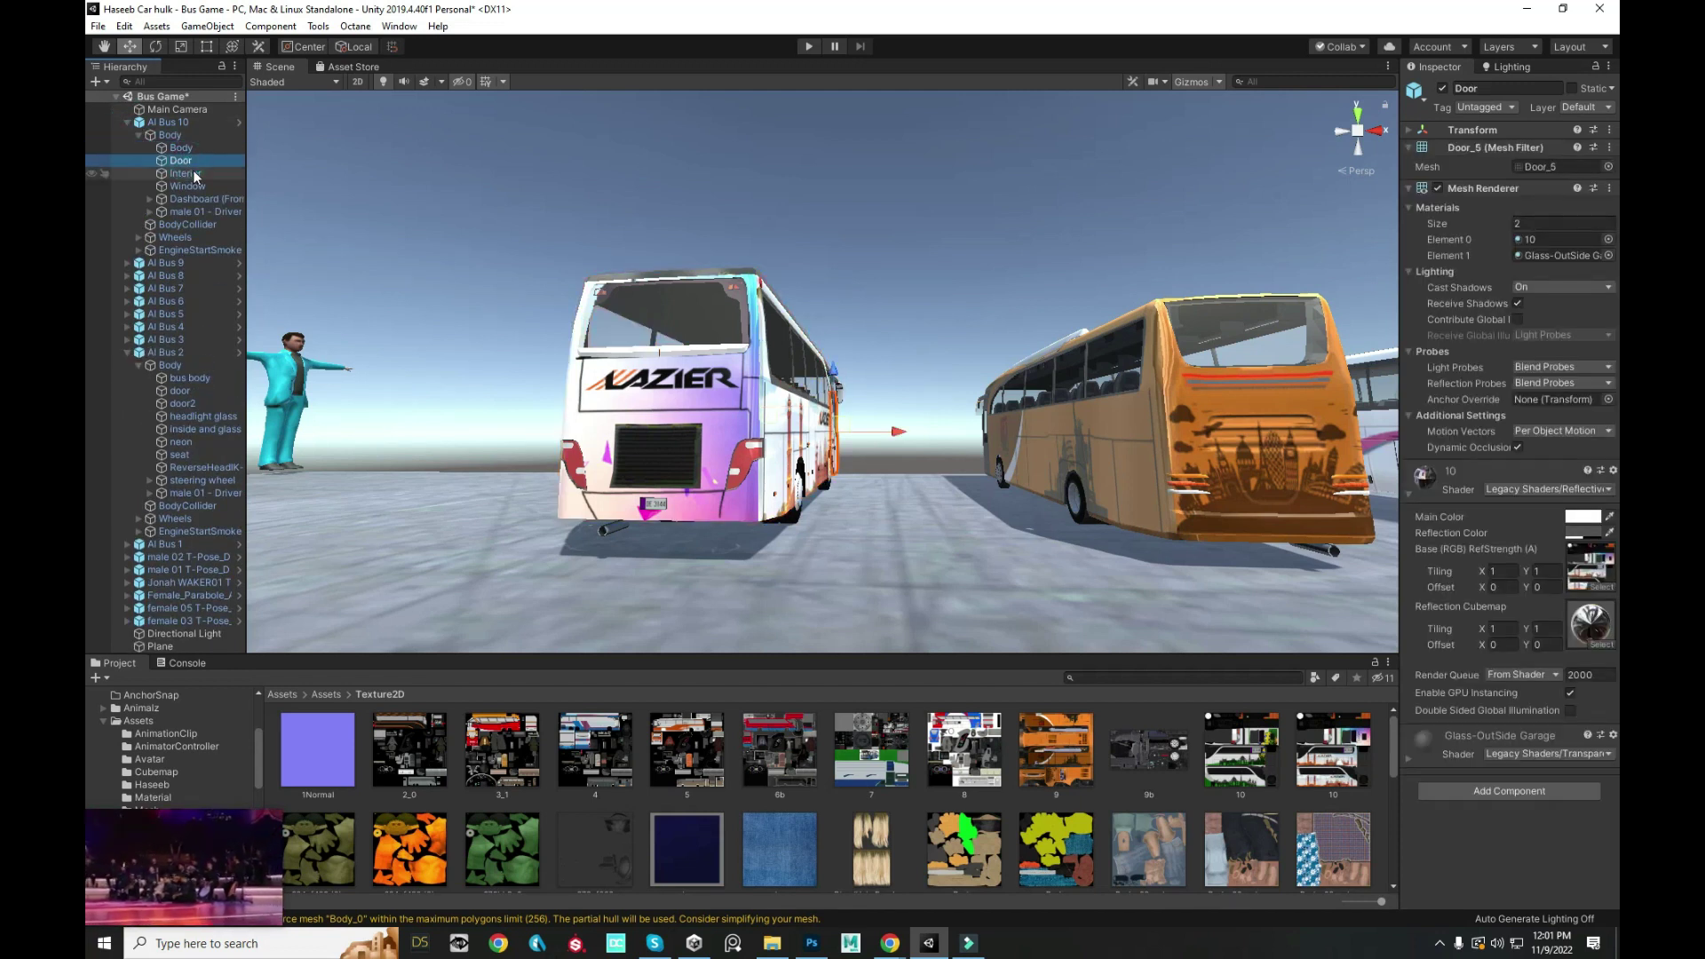
left_click(192, 177)
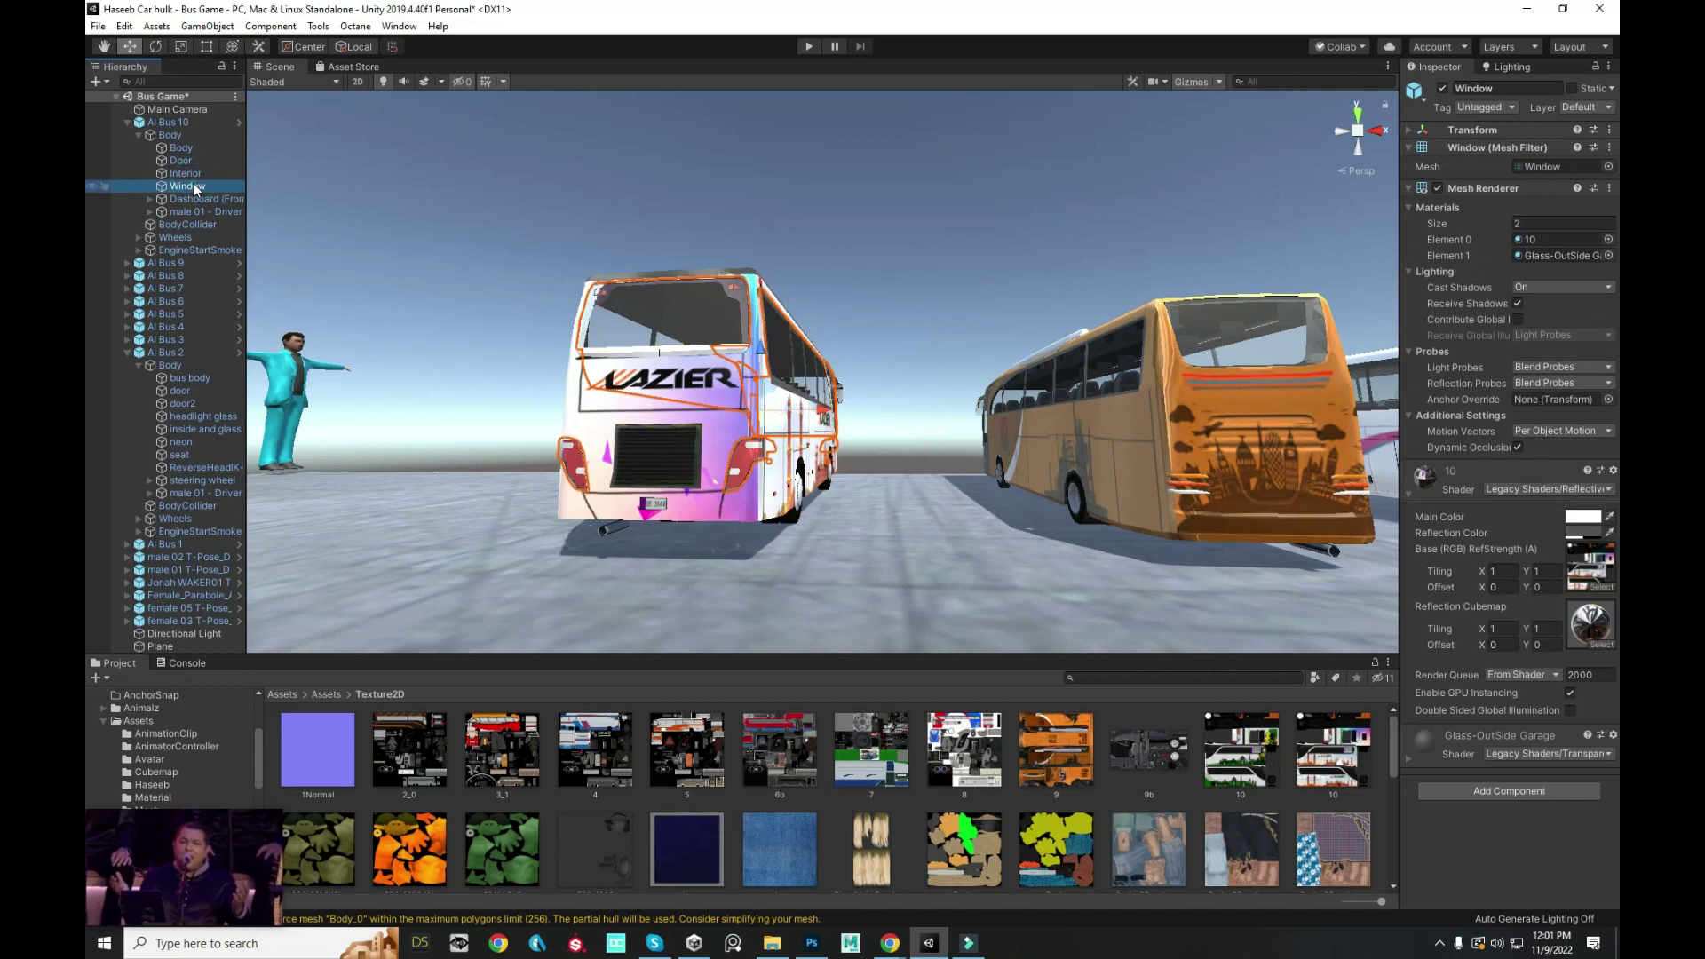
left_click_drag(723, 328, 875, 404)
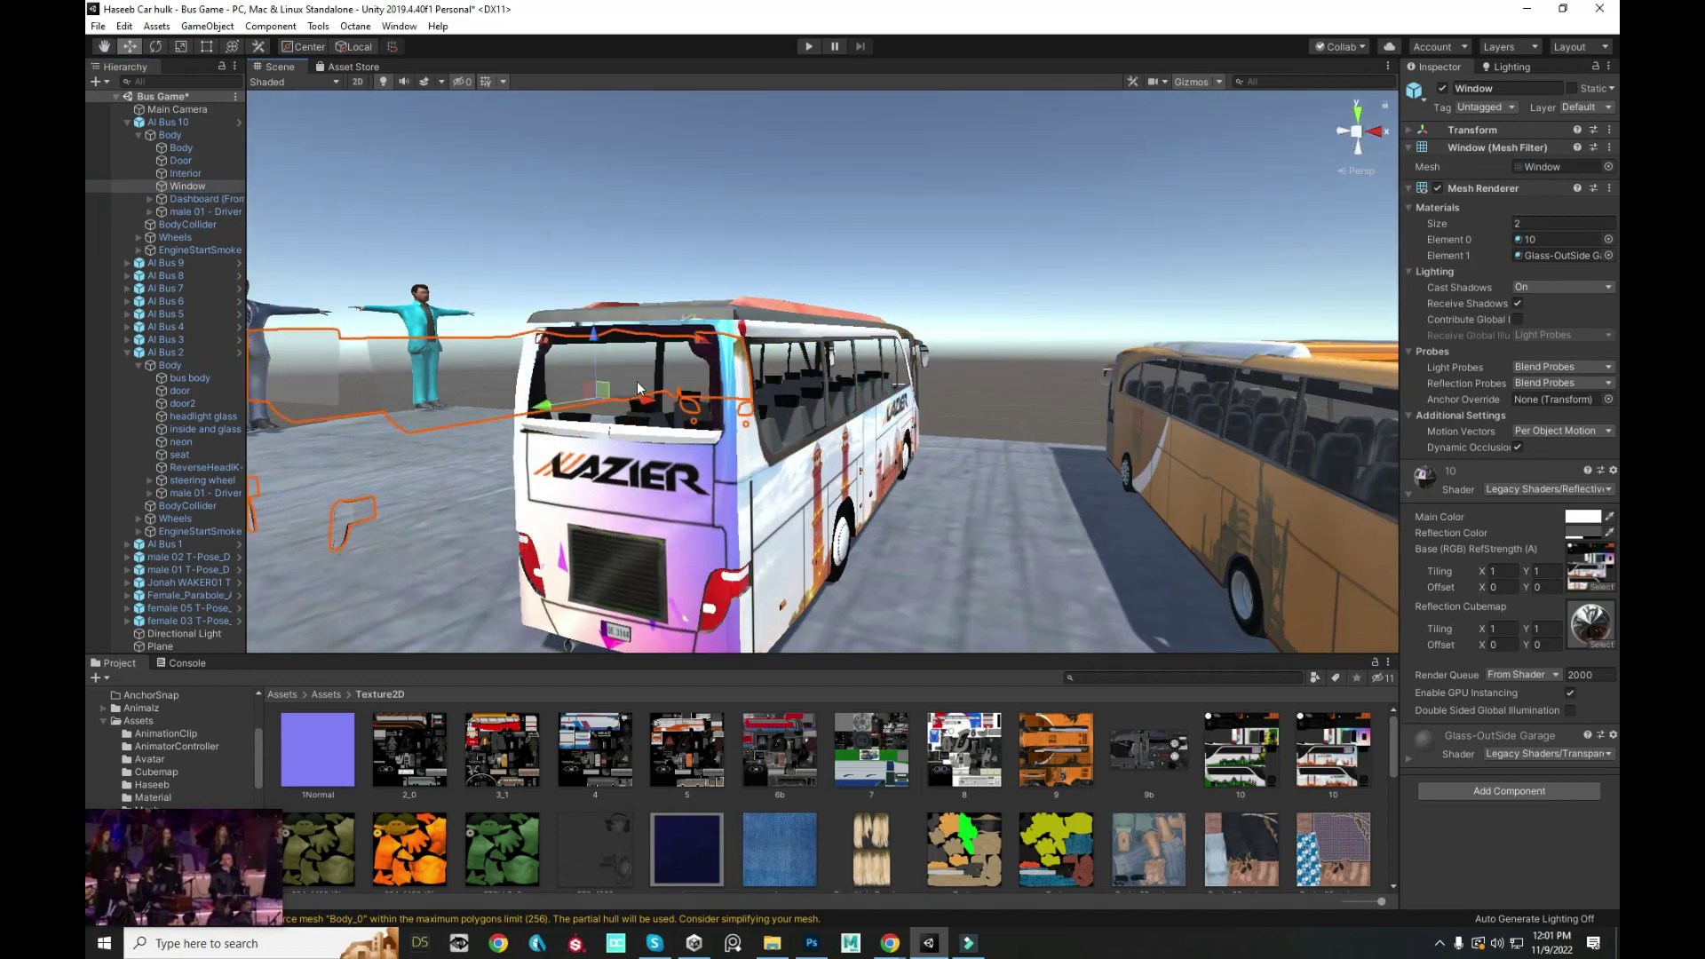
- Check material 10's main and reflection colours, then save the Bus Game scene
left_click(1582, 524)
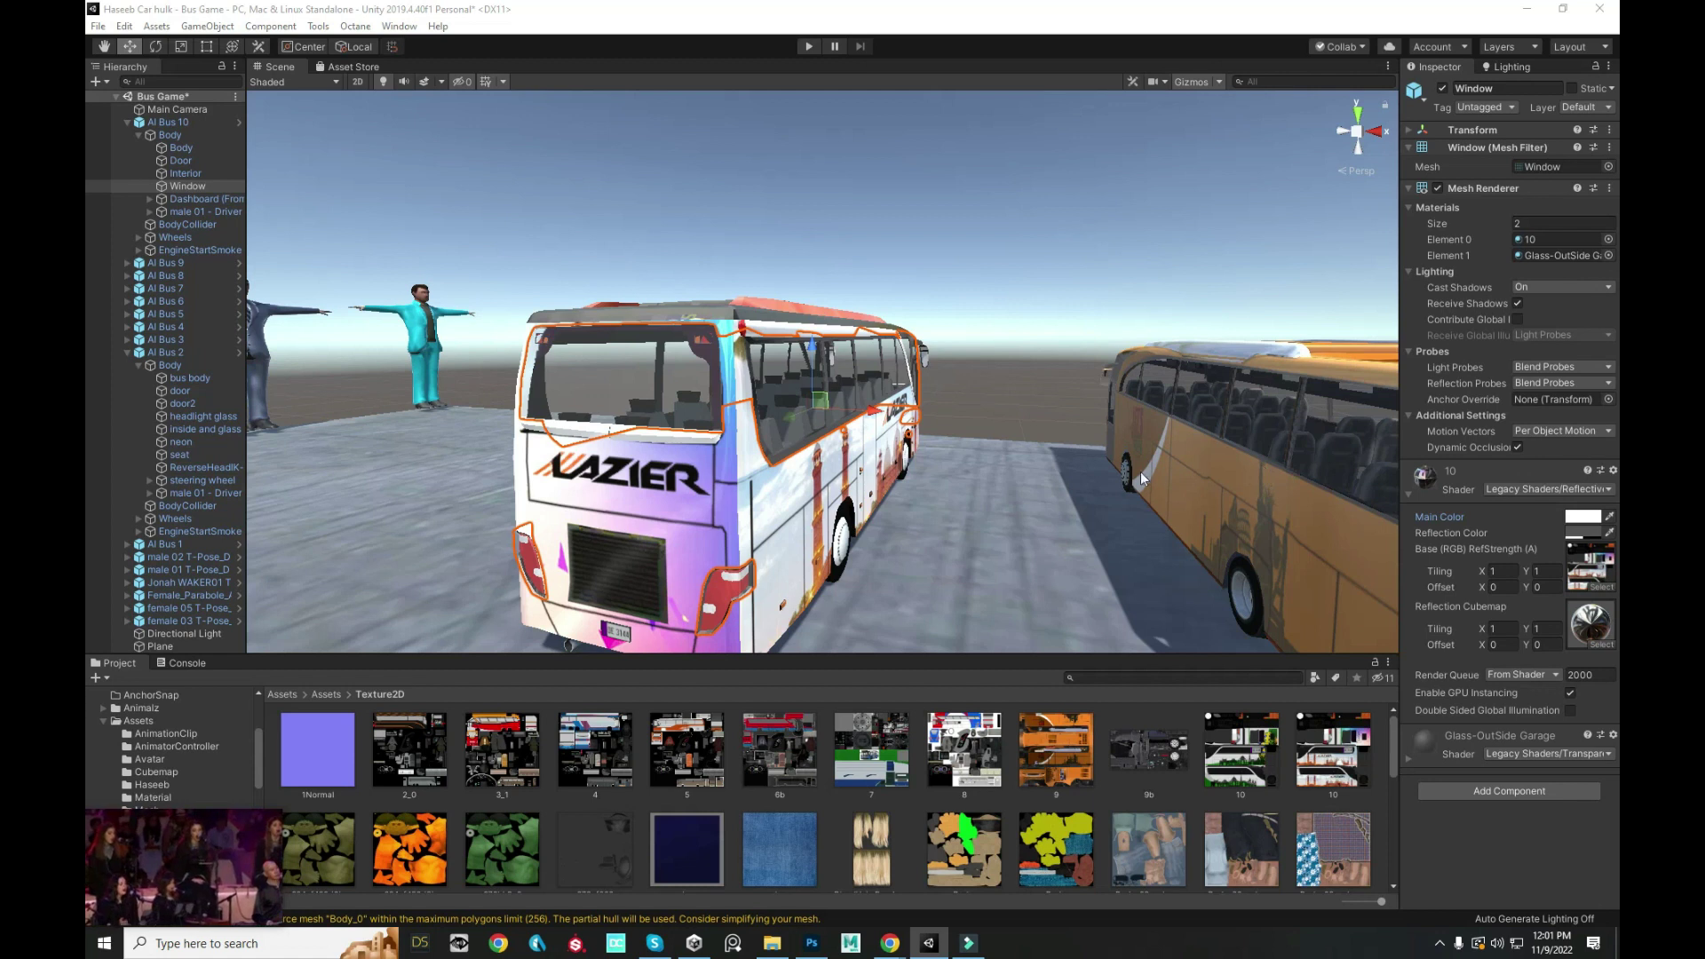
left_click(1581, 531)
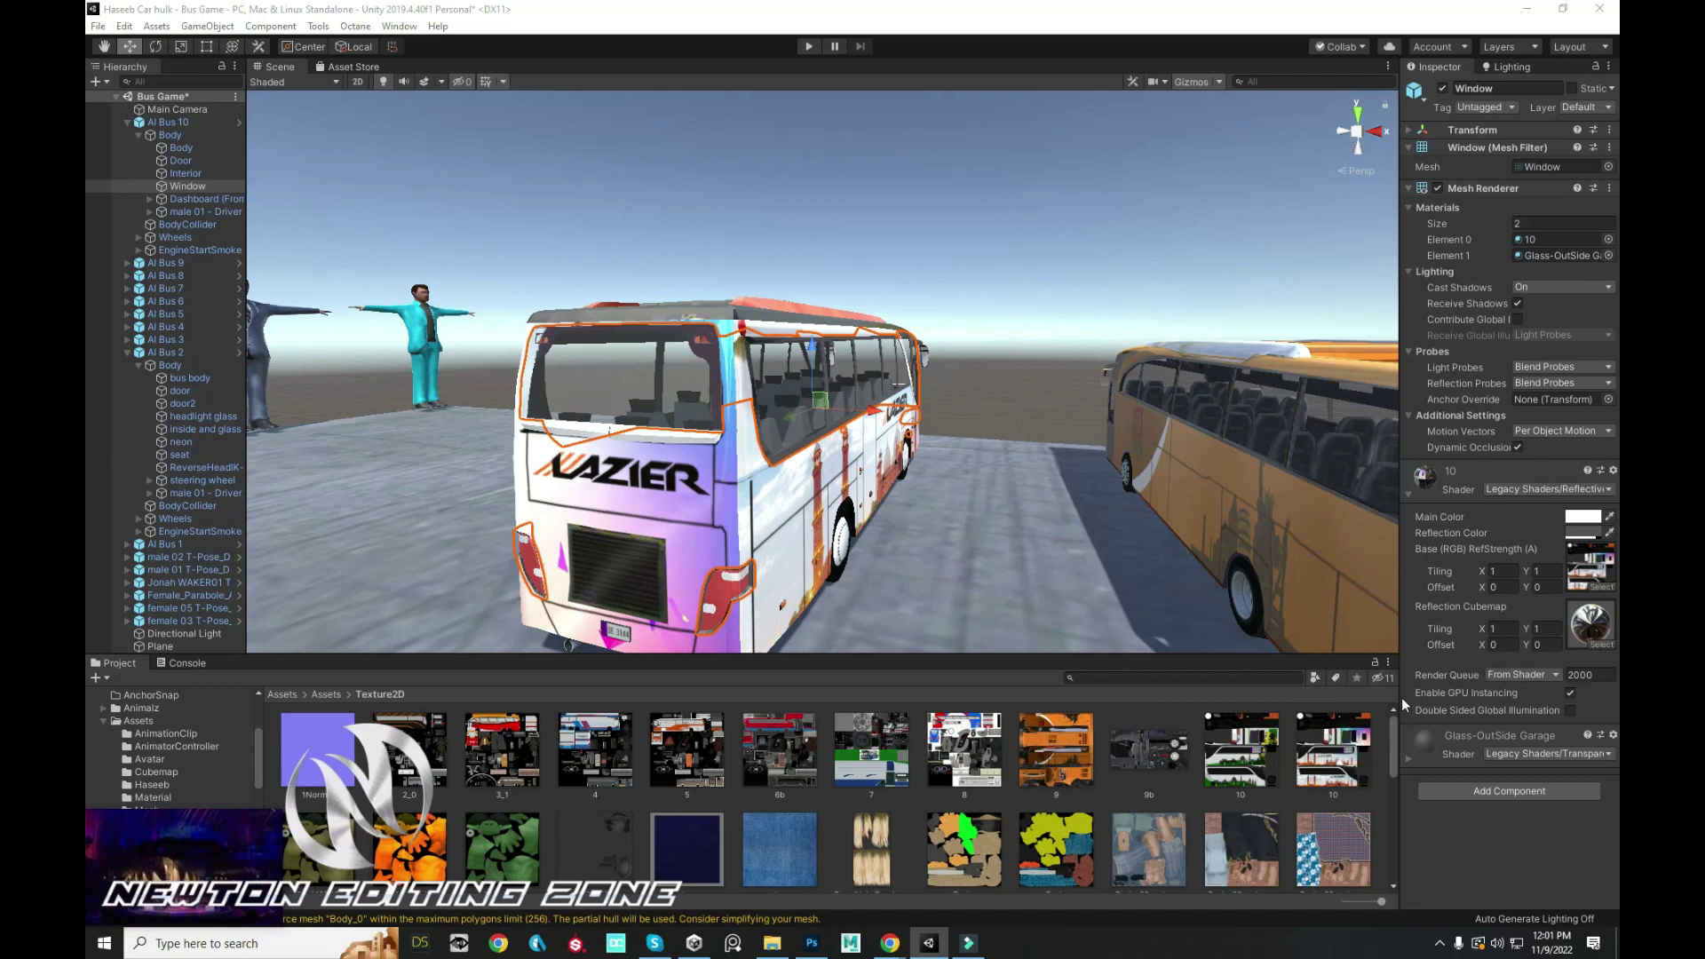
mouse_move(497, 578)
left_mouse_down()
mouse_move(540, 355)
mouse_move(593, 277)
left_mouse_up()
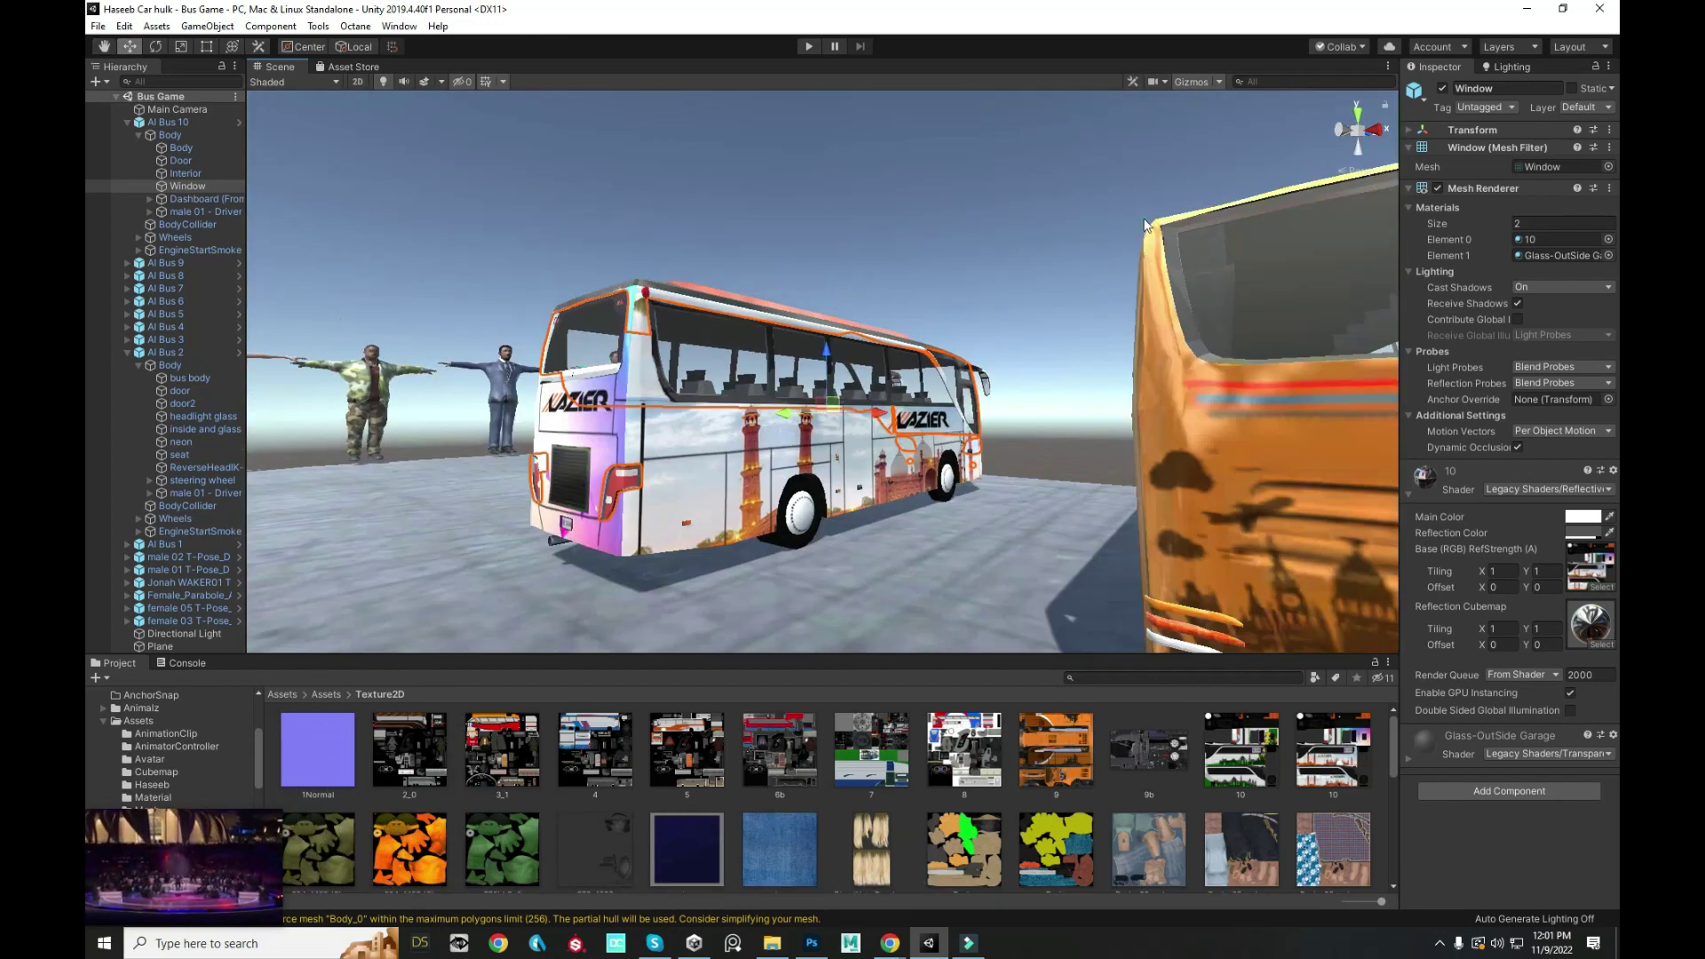
key("ctrl+s")
mouse_move(594, 277)
left_mouse_down()
mouse_move(588, 100)
mouse_move(576, 300)
mouse_move(1031, 337)
mouse_move(1061, 375)
mouse_move(808, 360)
mouse_move(870, 171)
left_mouse_up()
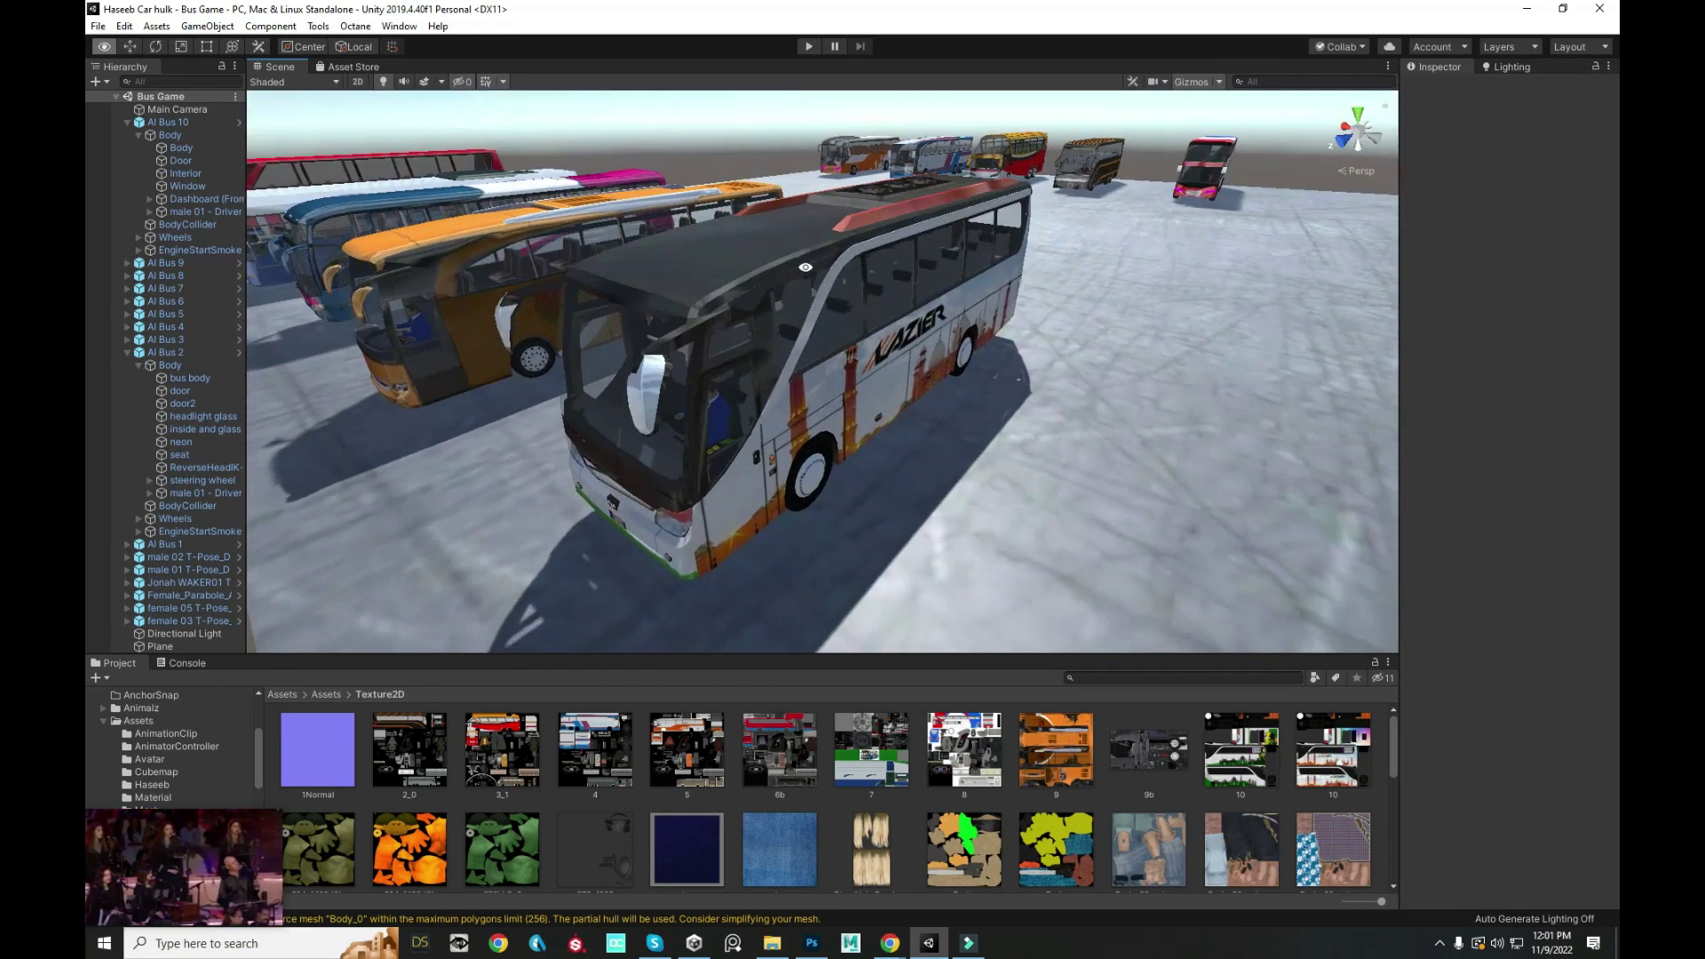
- Move the white bus aside and orbit to a close side view of the orange AI Bus 9
left_click(937, 294)
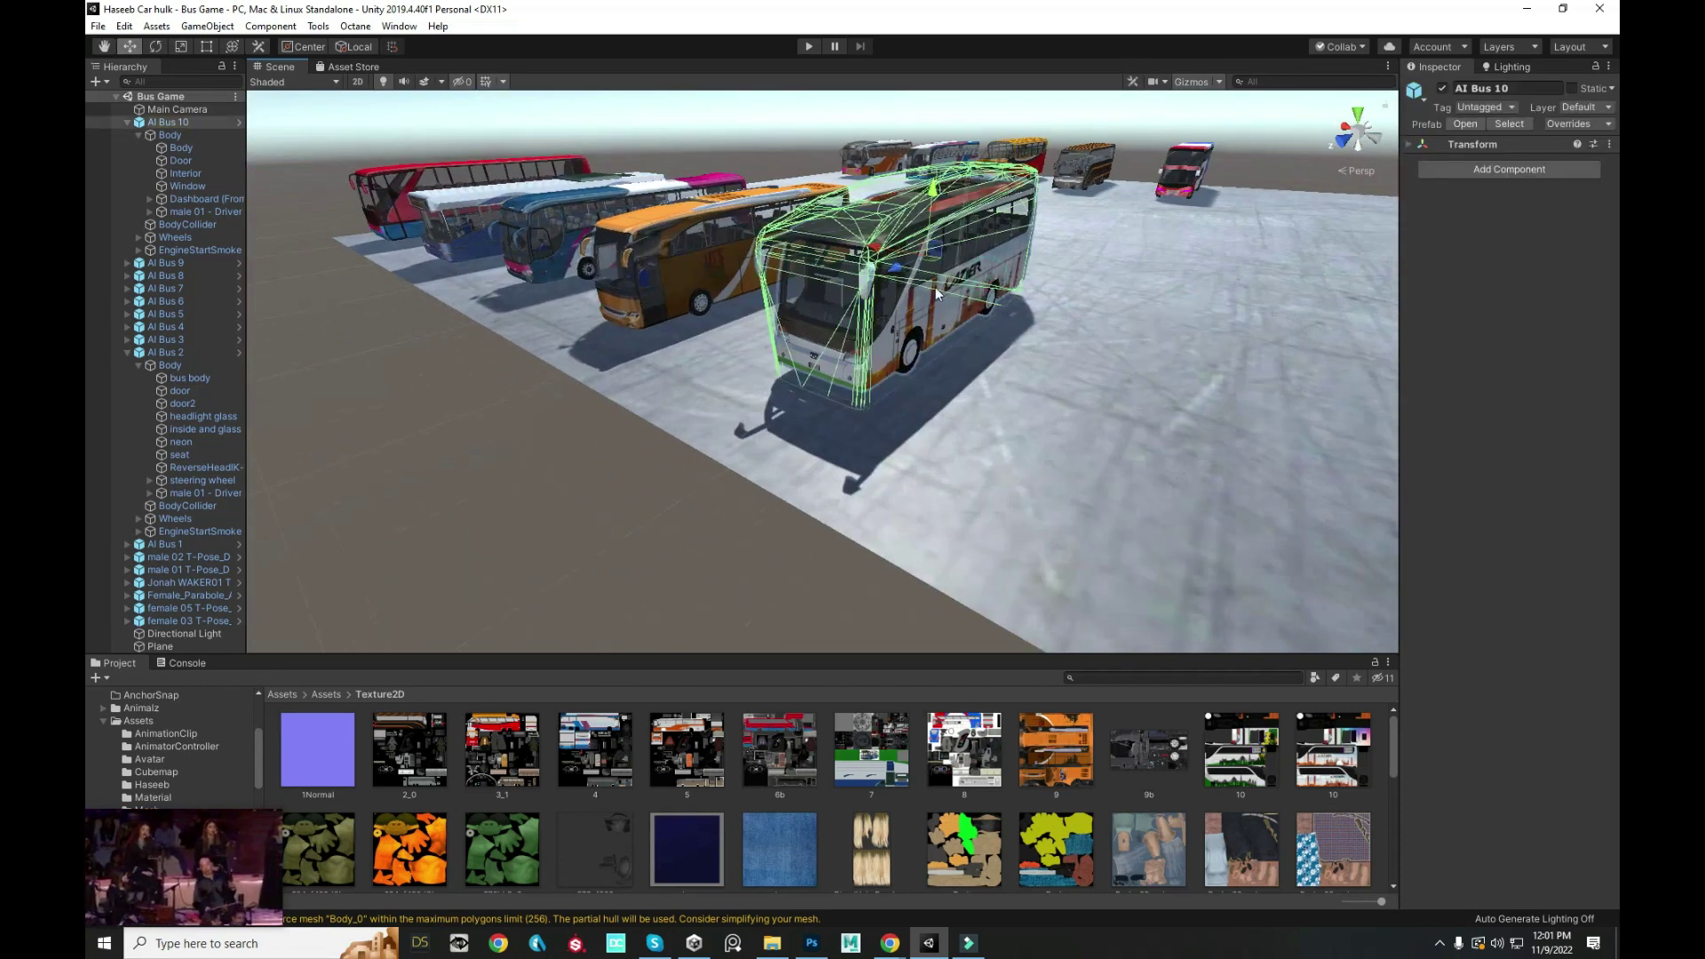
mouse_move(879, 253)
left_mouse_down()
mouse_move(1327, 396)
mouse_move(986, 322)
left_mouse_up()
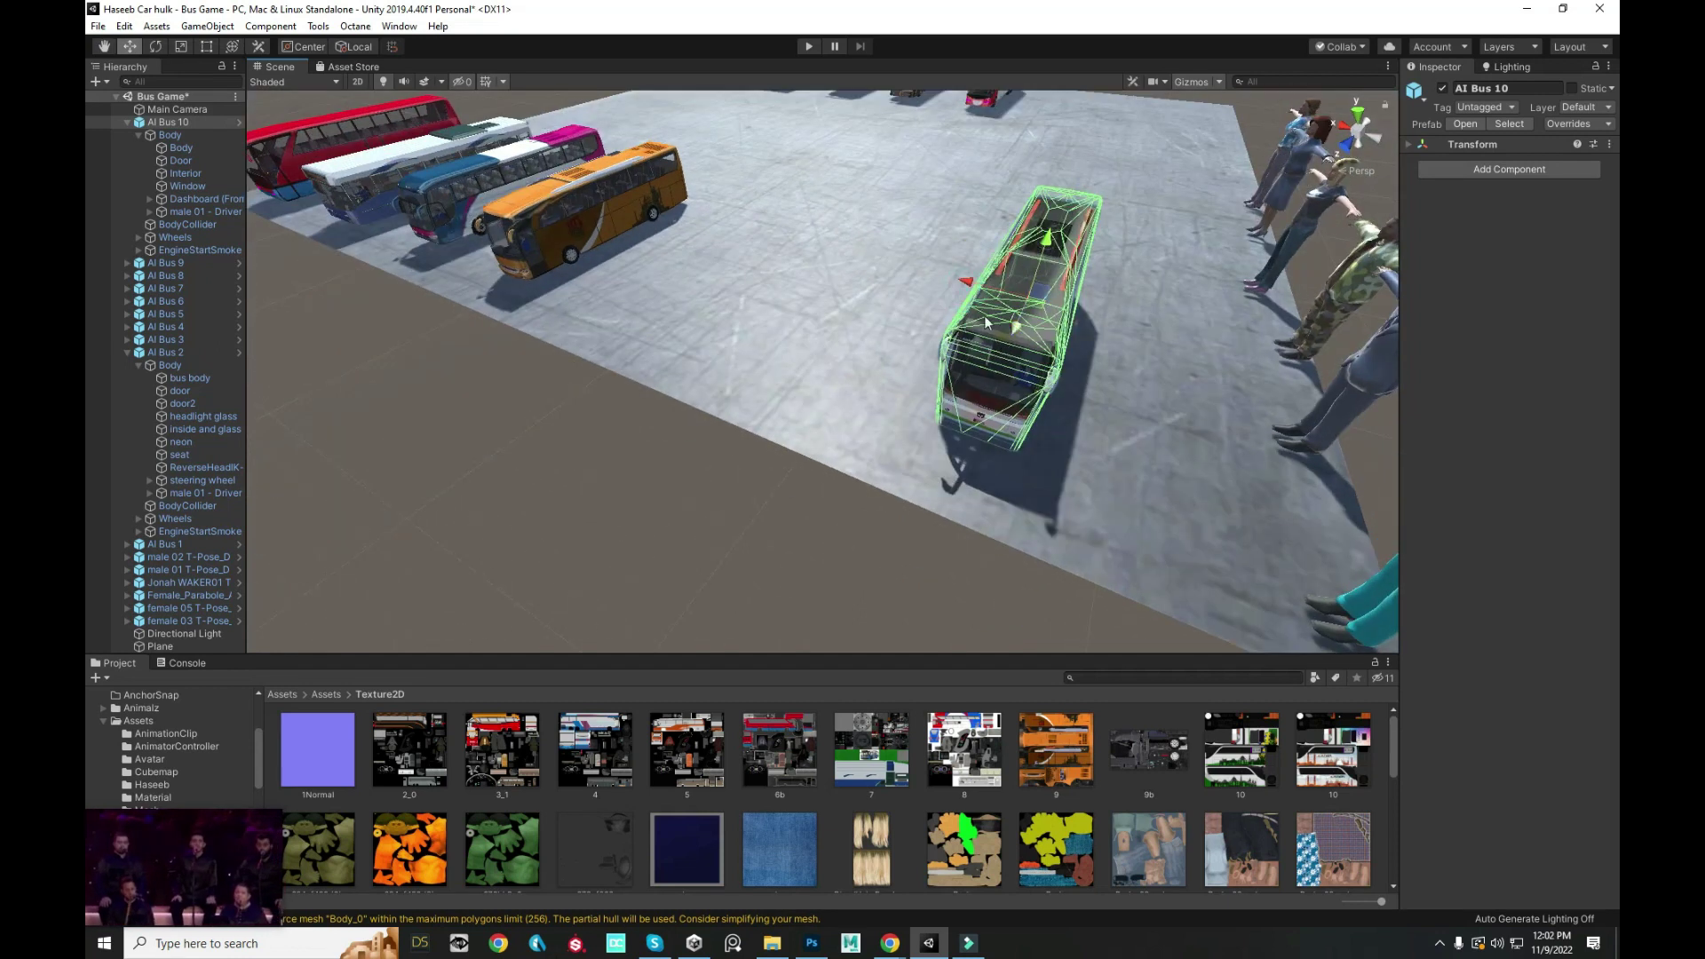
mouse_move(950, 231)
left_mouse_down()
mouse_move(918, 331)
mouse_move(1552, 412)
mouse_move(938, 188)
left_mouse_up()
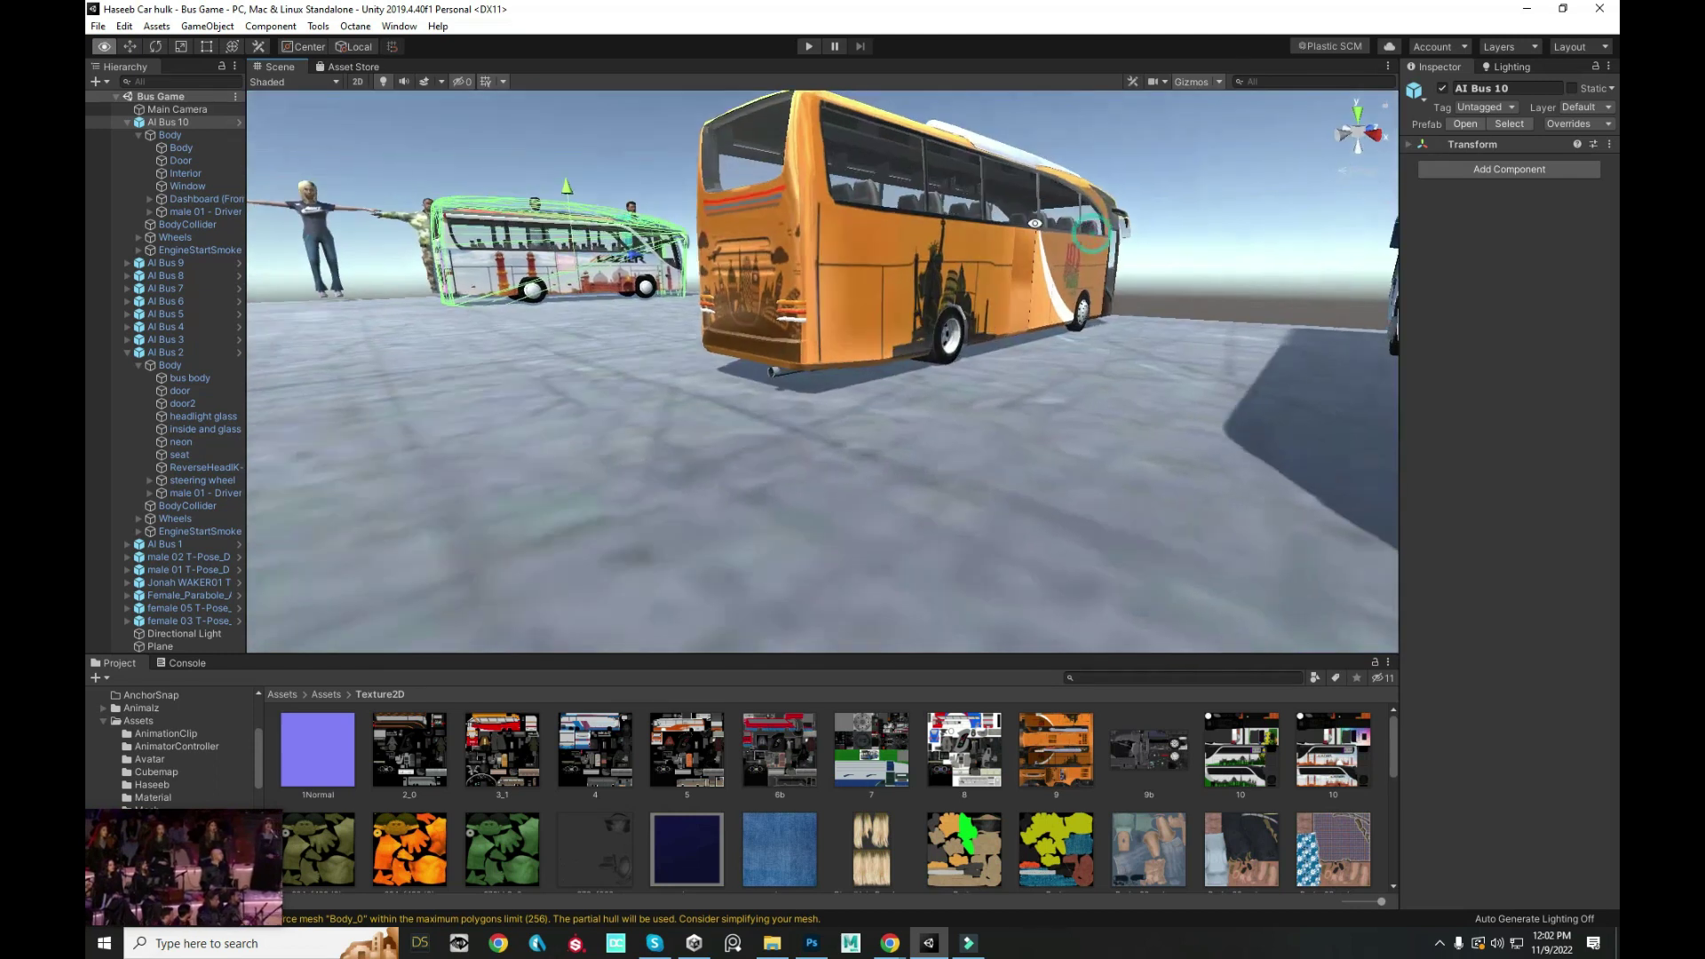
left_click_drag(938, 188, 1044, 305)
- Select the orange bus body and locate material 9's Base texture in the Project
left_click(1044, 304)
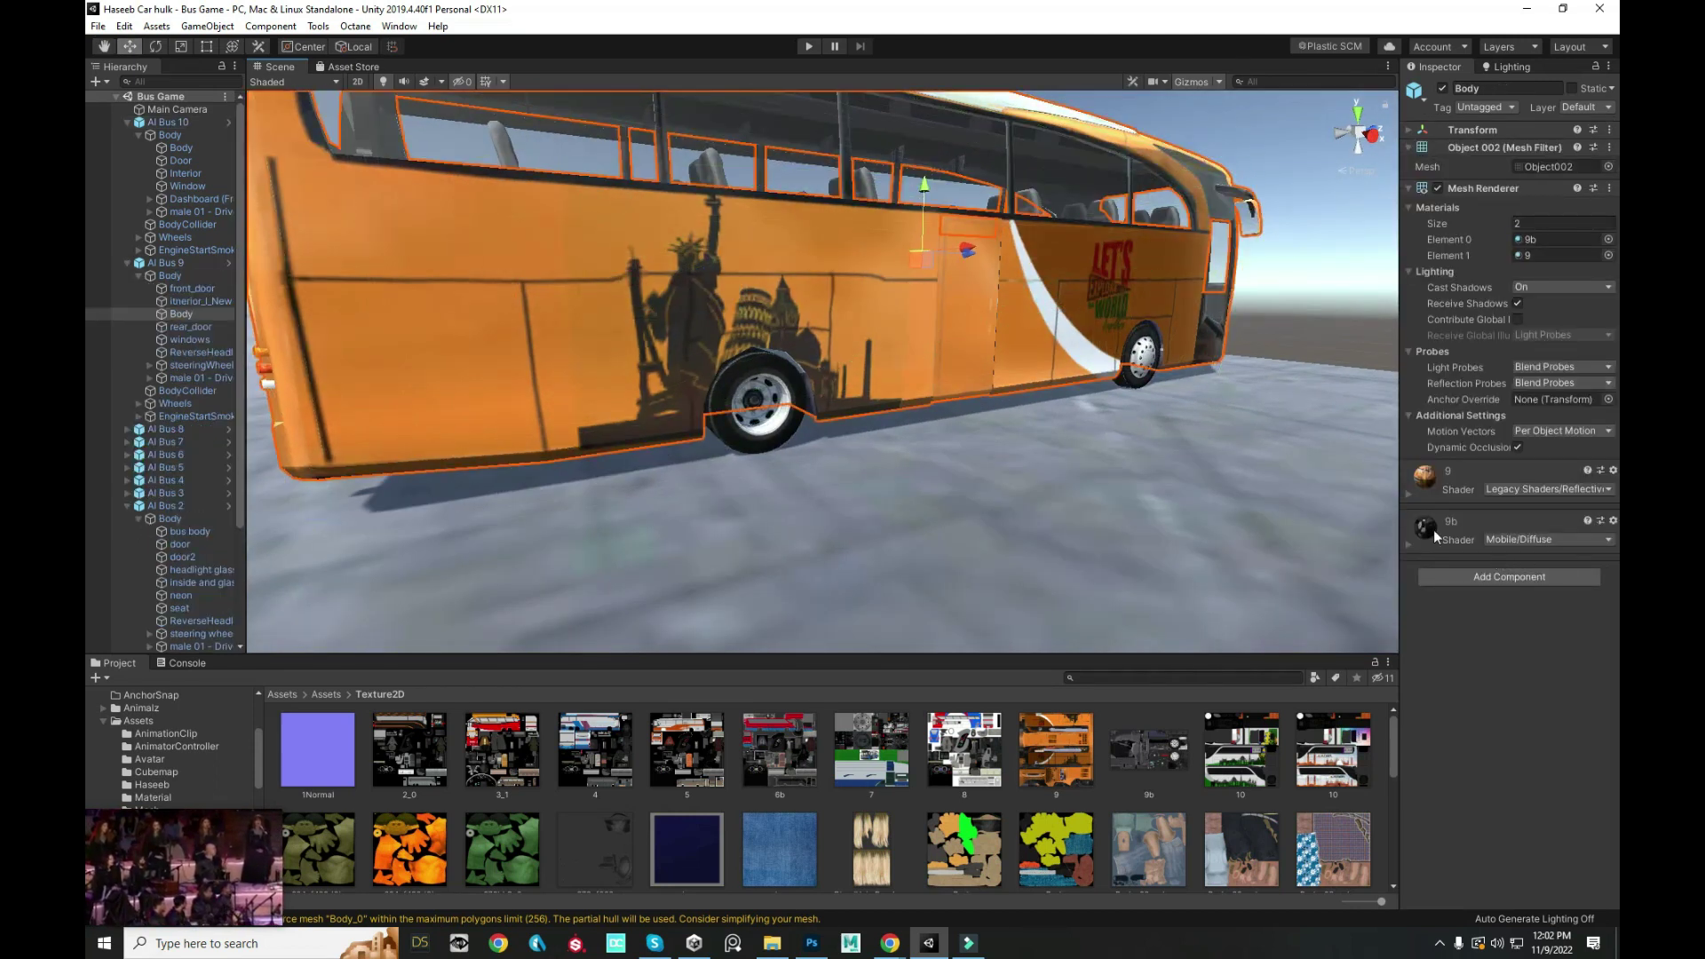
left_click(1437, 495)
left_click(1587, 567)
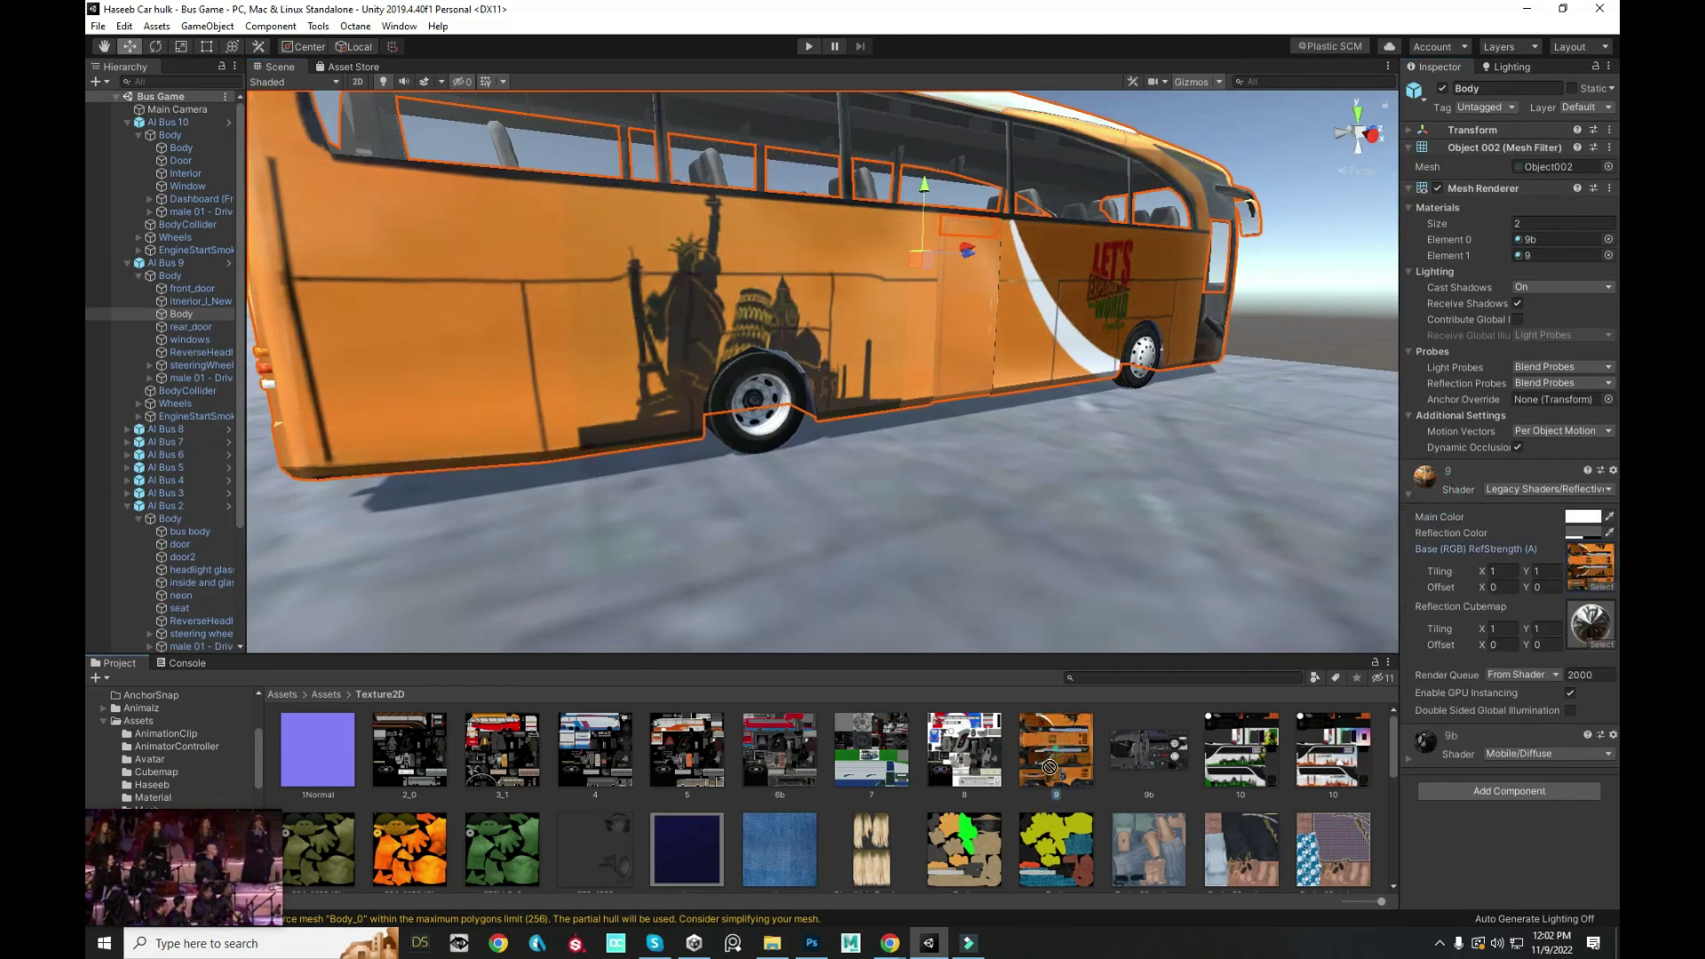
- Open texture 9.png in Photoshop beside 10.psd, compare both tabs, and close the Styles panel
left_click(810, 945)
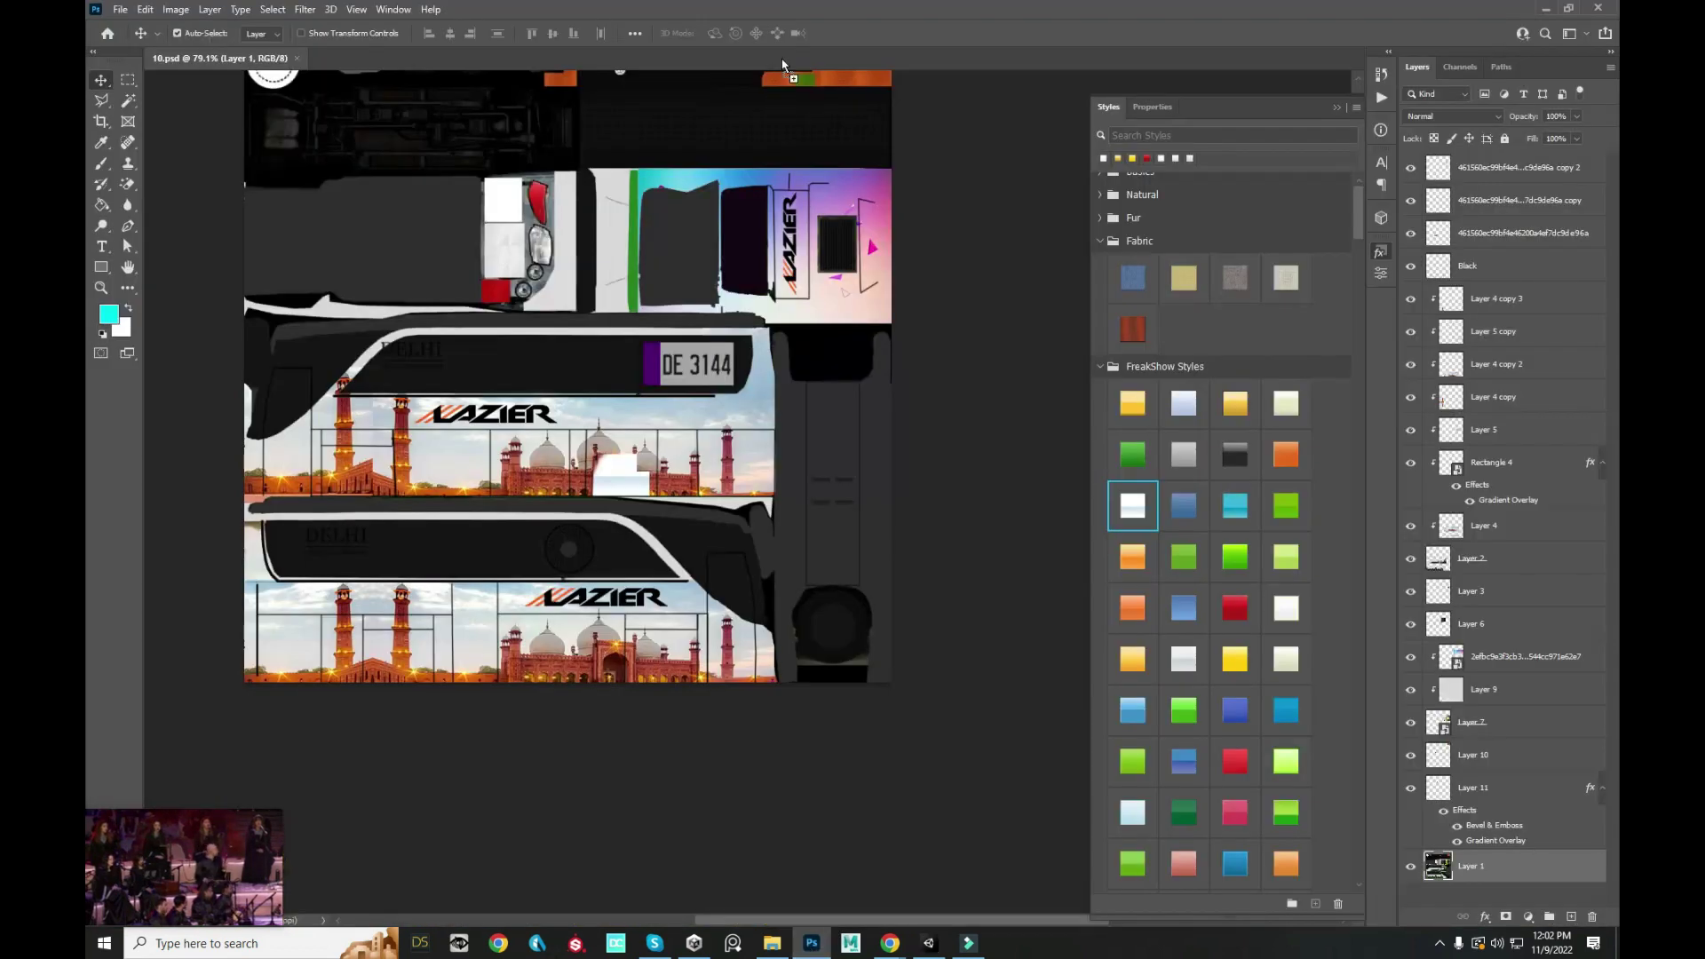
left_click_drag(782, 60, 778, 73)
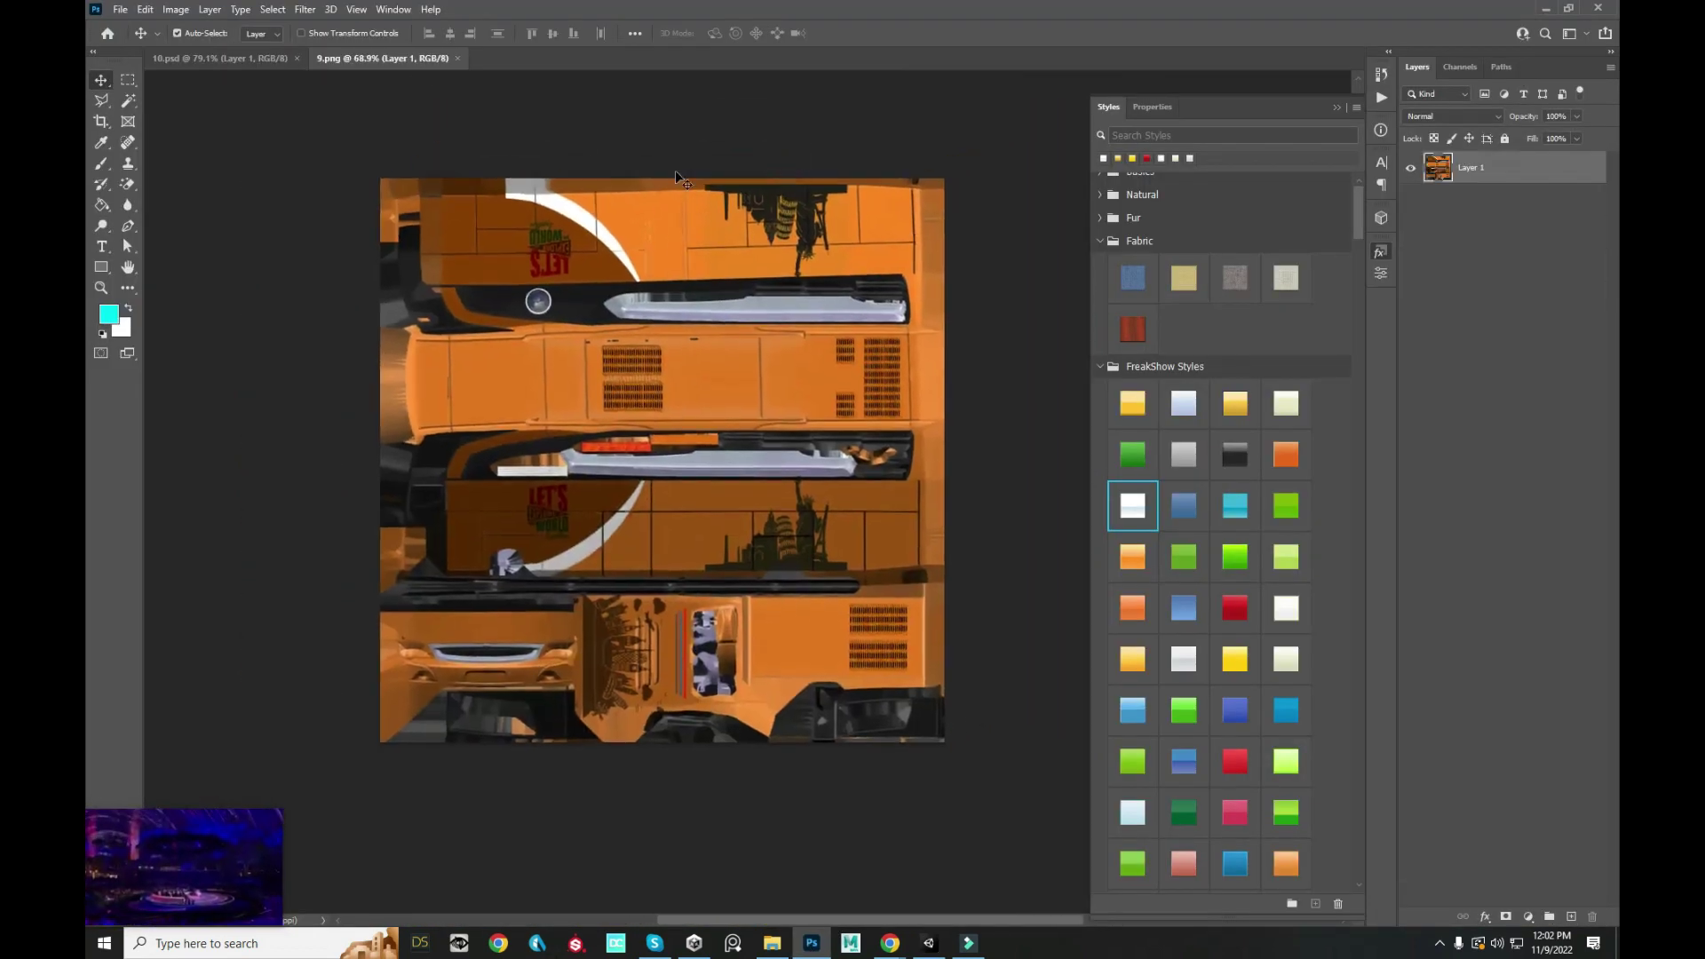
left_click(201, 52)
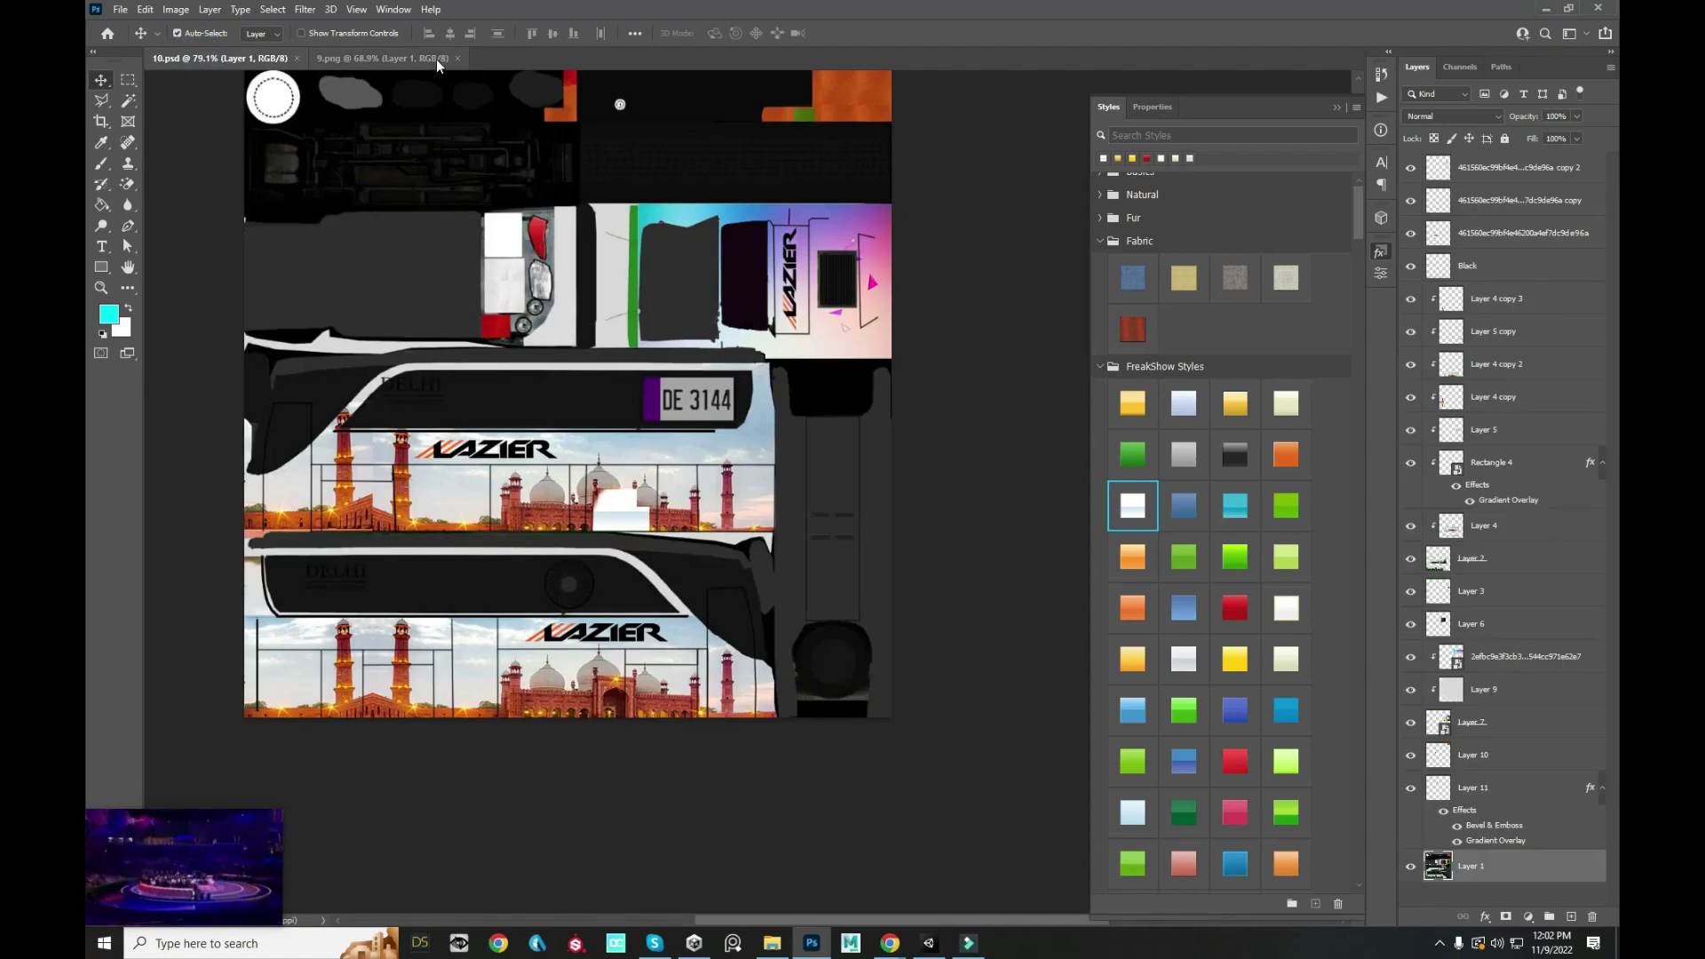
left_click(435, 59)
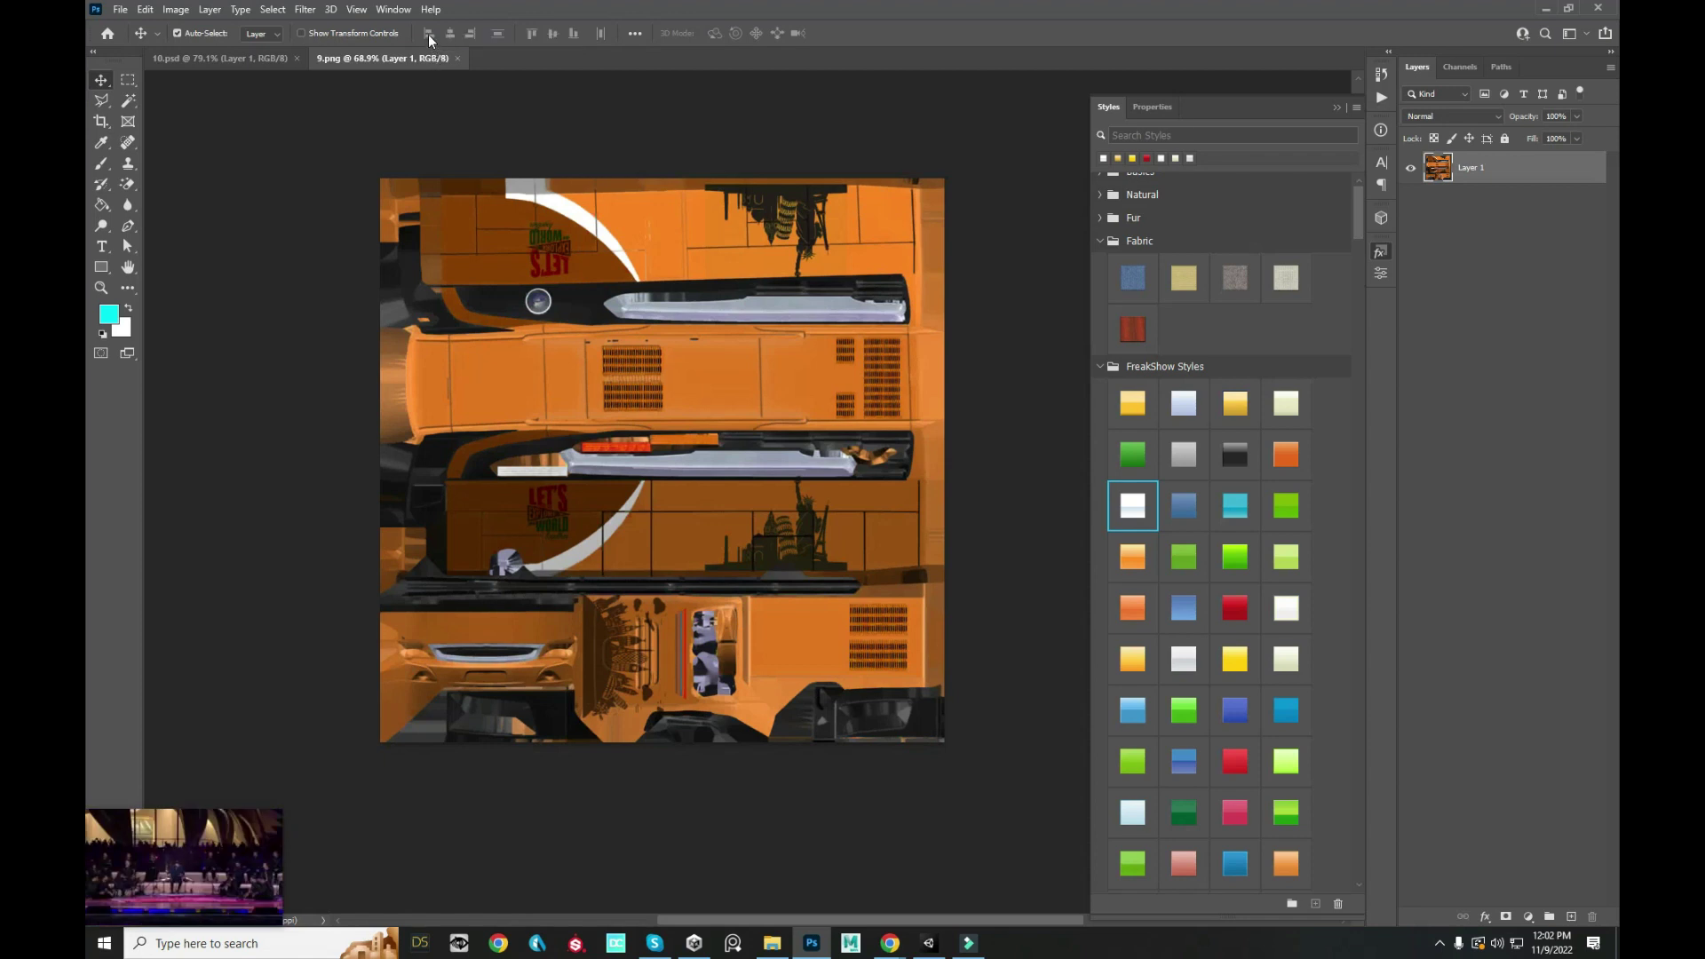
left_click(1335, 106)
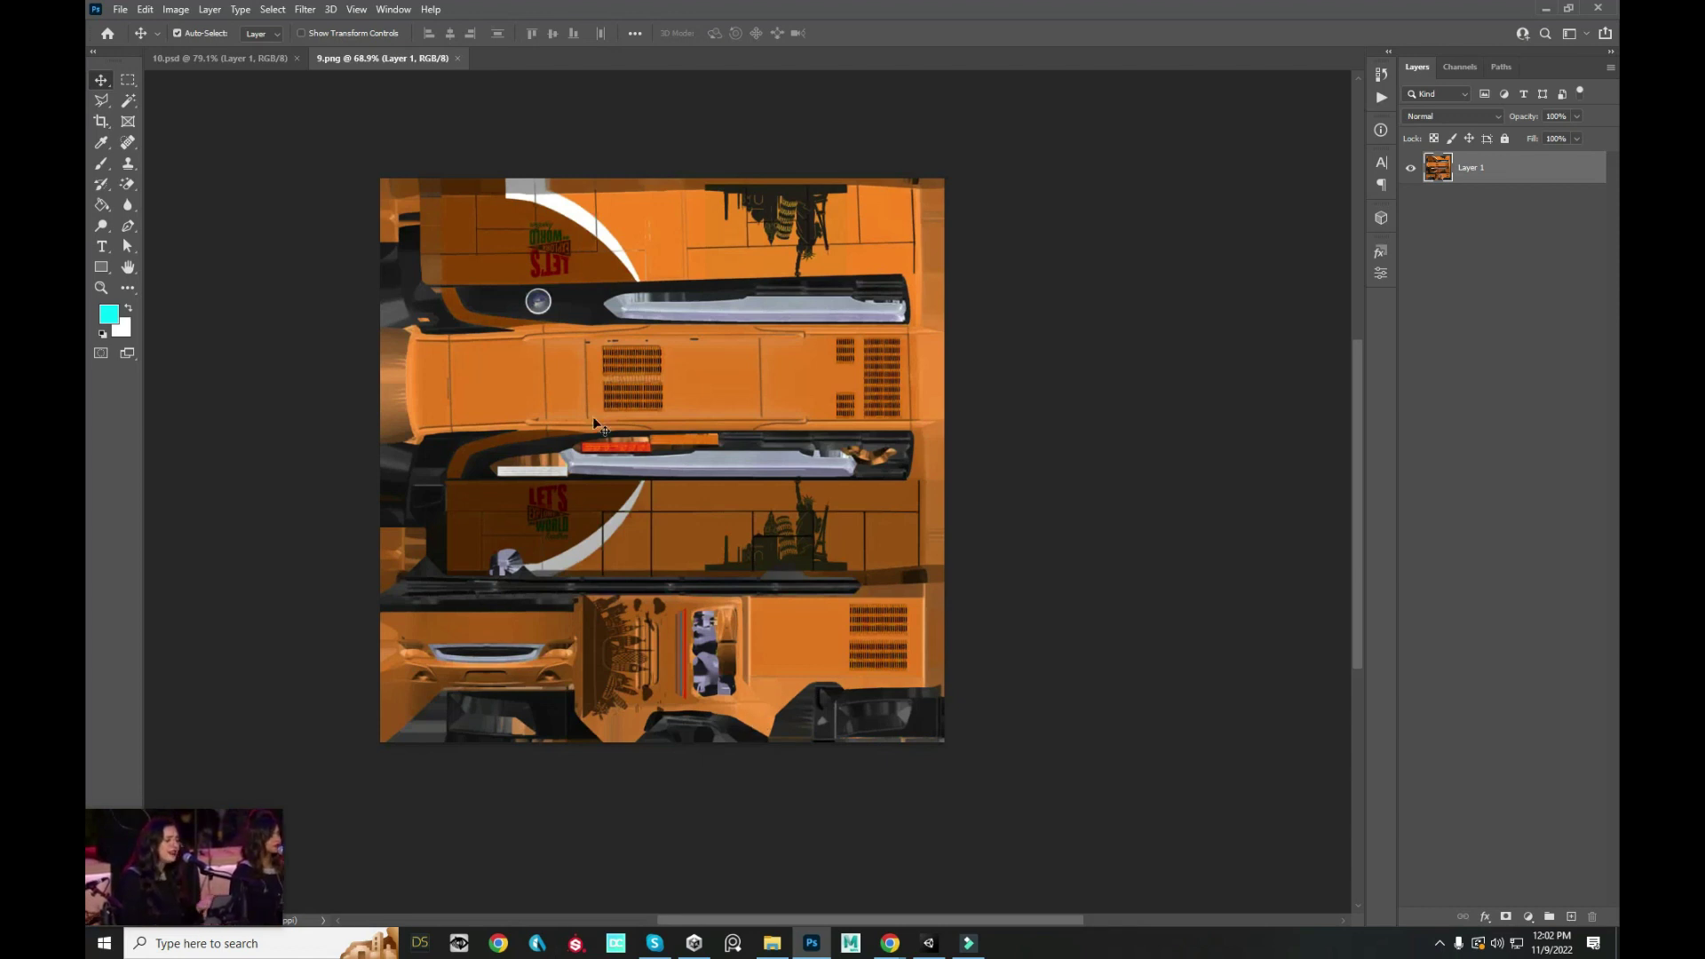
left_click(968, 944)
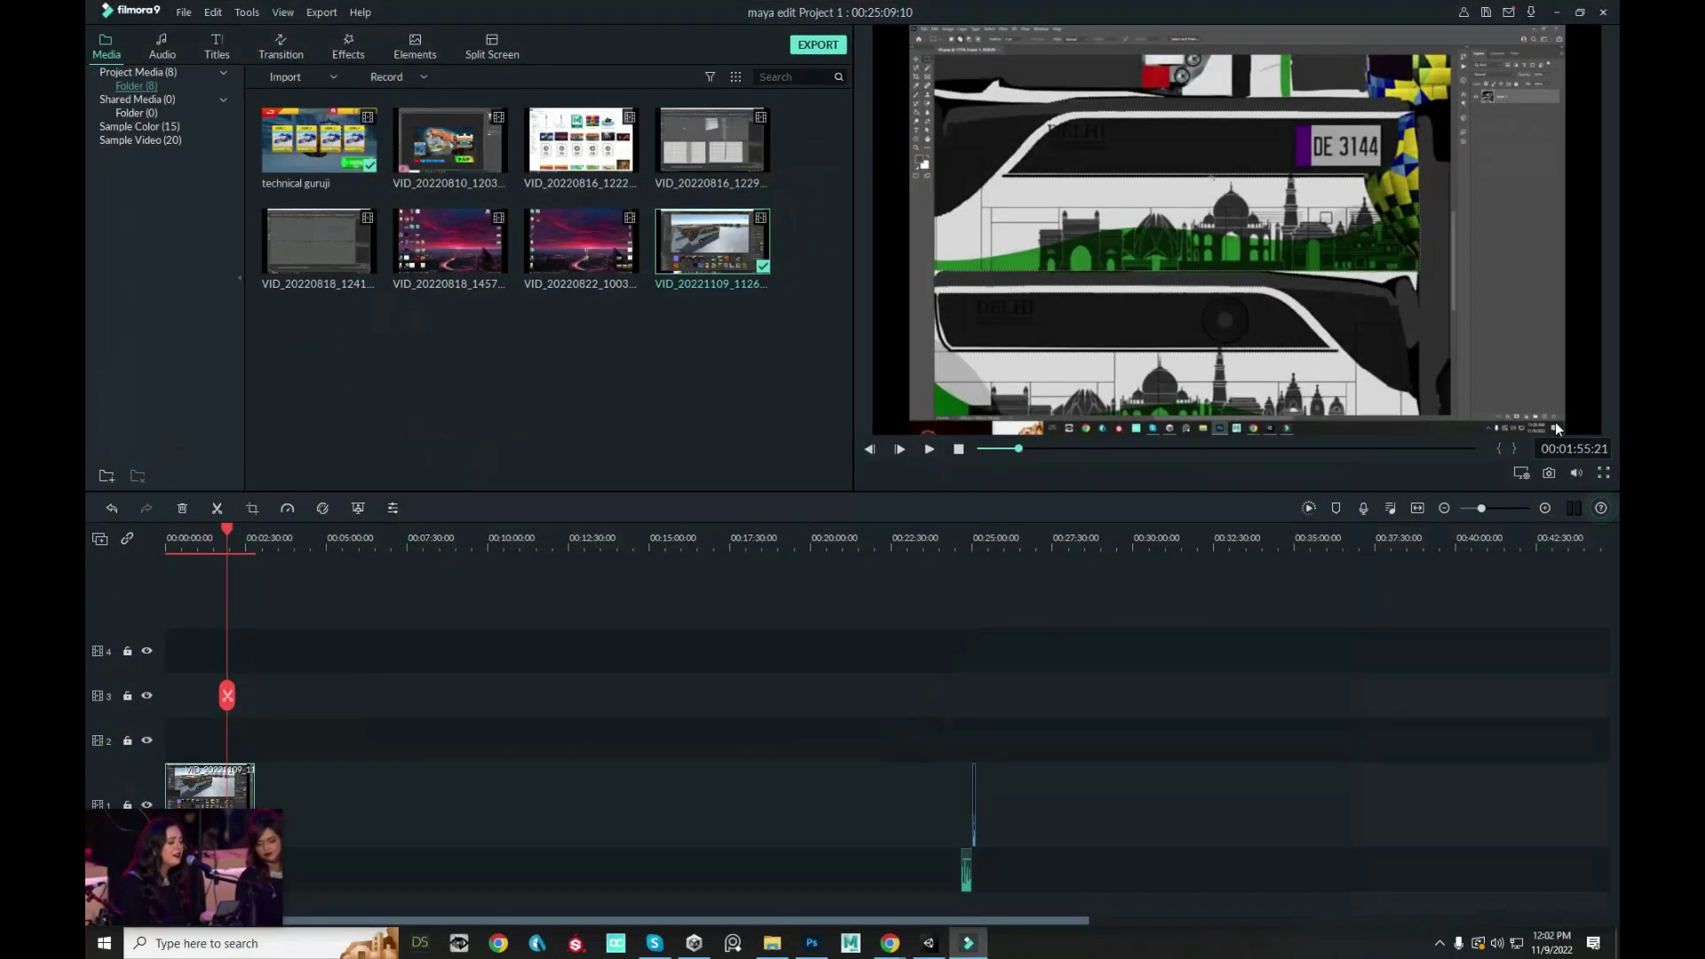